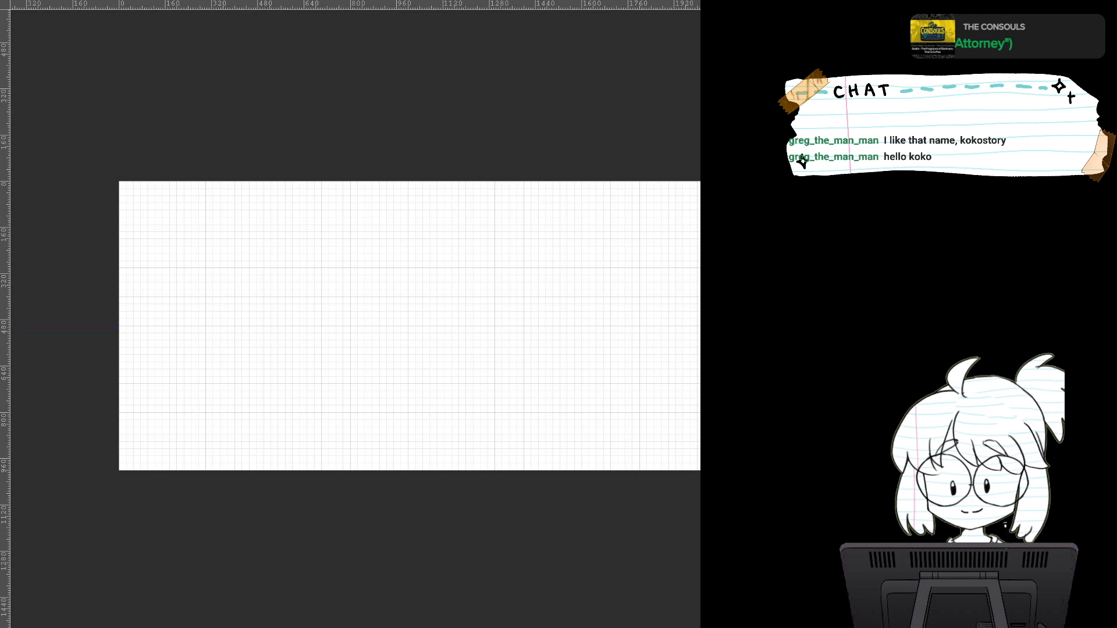
Step: Hide the canvas grid
key(ctrl+')
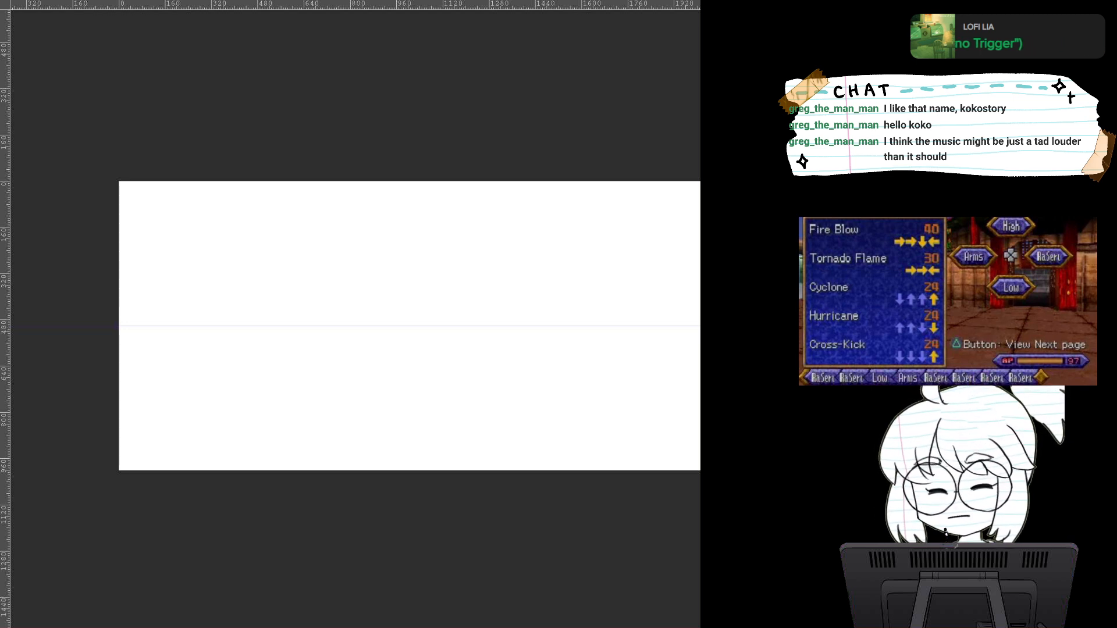
drag(372, 326, 353, 305)
mouse_move(465, 326)
mouse_down()
mouse_move(465, 313)
mouse_move(467, 326)
mouse_up()
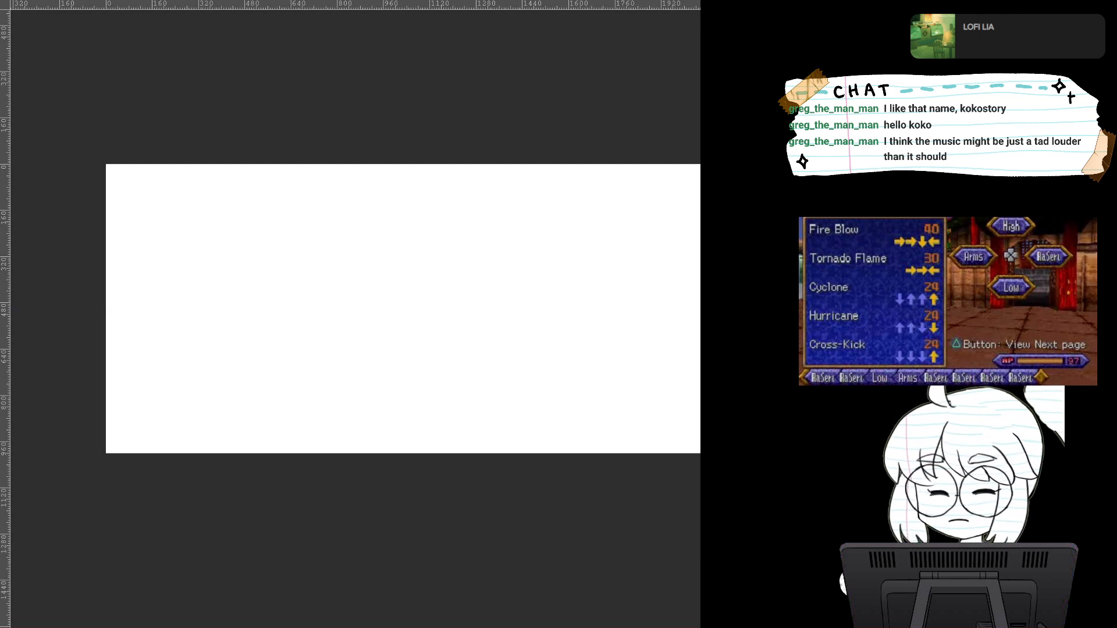
scroll(490, 388, up, 4)
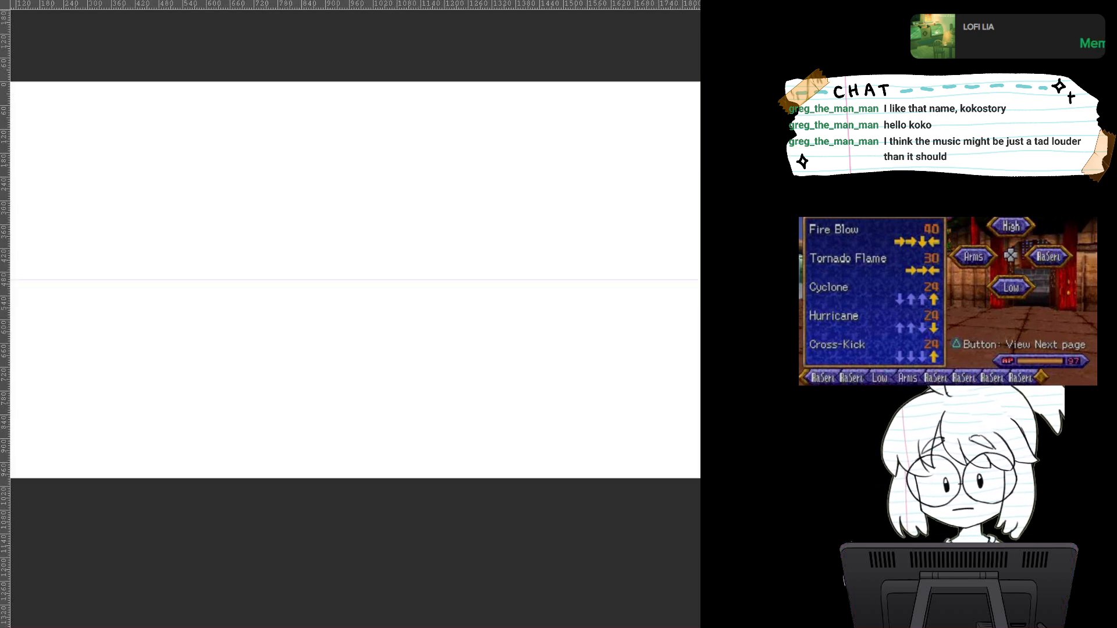
scroll(491, 349, down, 1)
drag(349, 314, 516, 318)
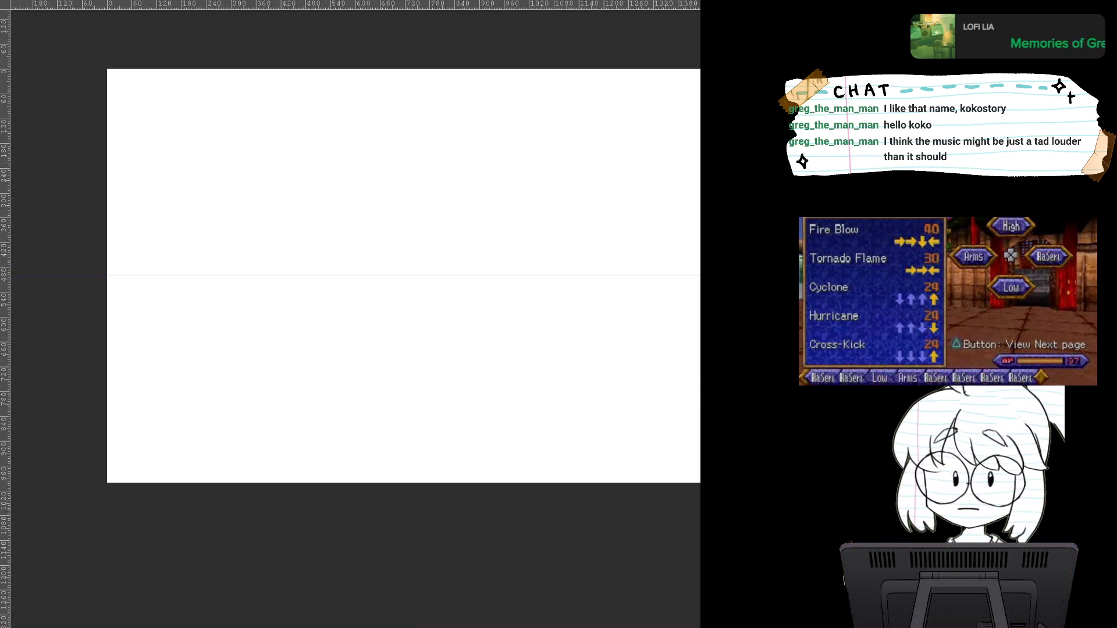
Step: Try several thick black chevron strokes mirrored across the horizontal symmetry axis, undoing each one
drag(155, 272, 249, 153)
key(ctrl+z)
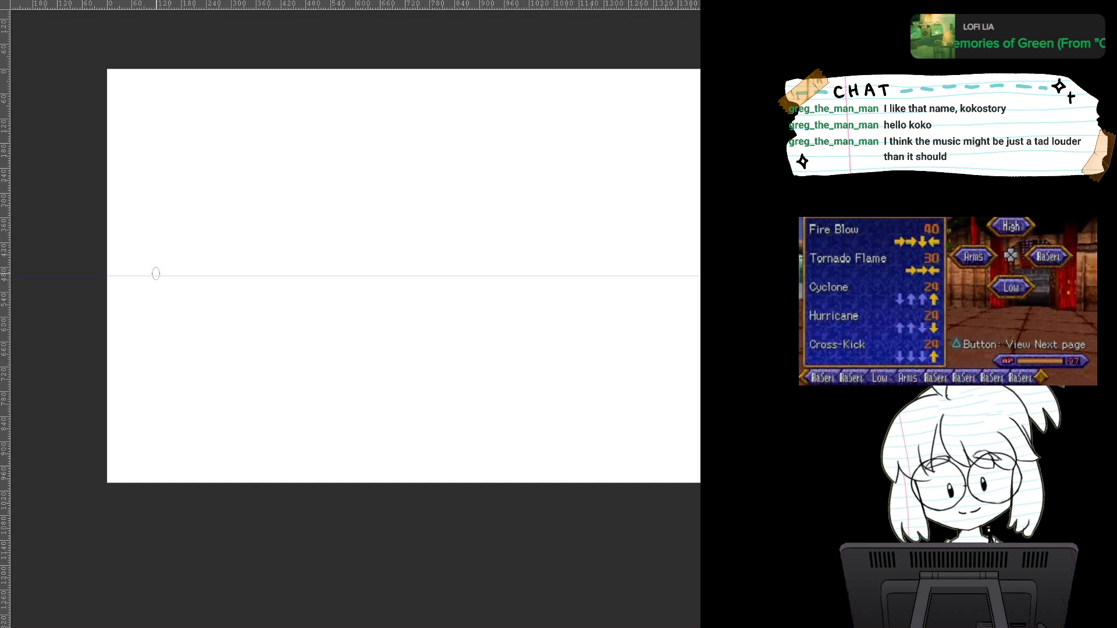
drag(155, 274, 257, 129)
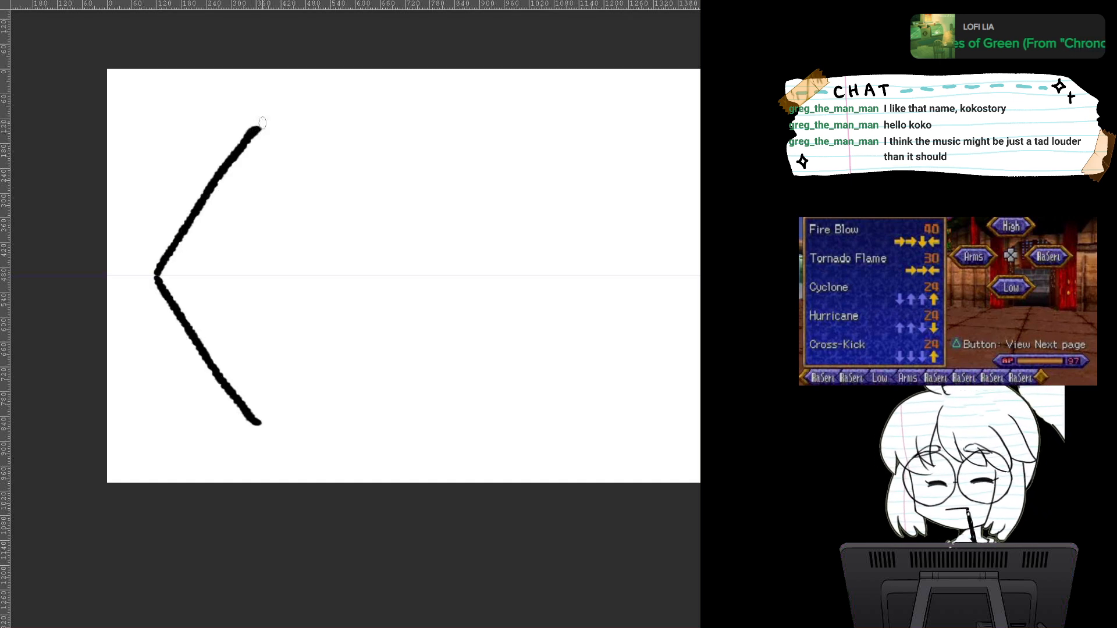
key(ctrl+z)
drag(193, 270, 302, 125)
key(ctrl+z)
drag(196, 271, 299, 110)
key(ctrl+z)
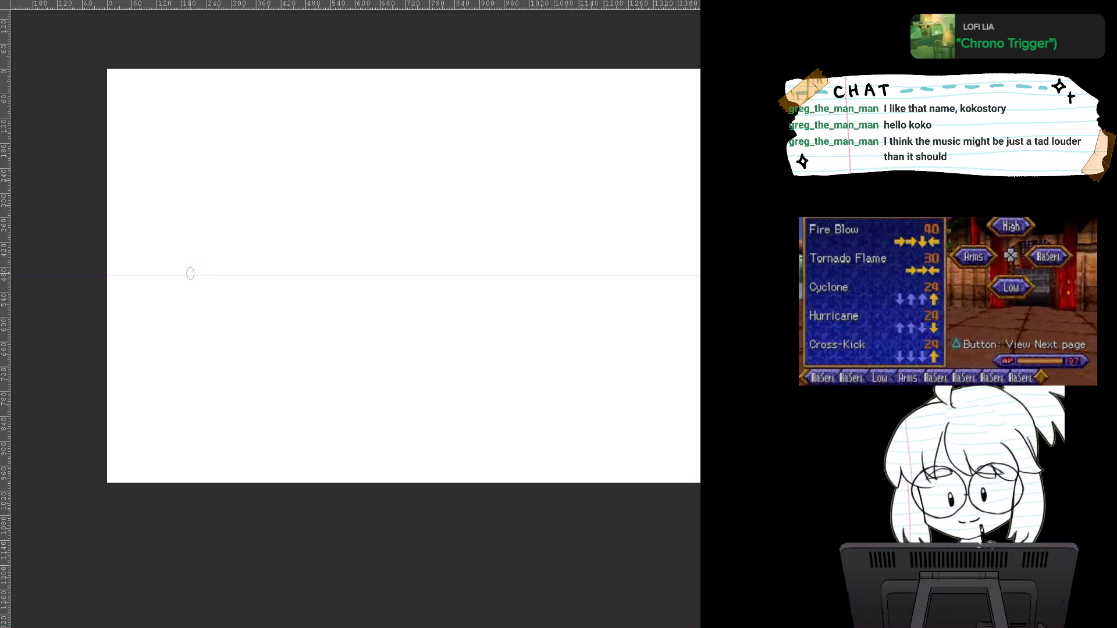
drag(189, 271, 330, 116)
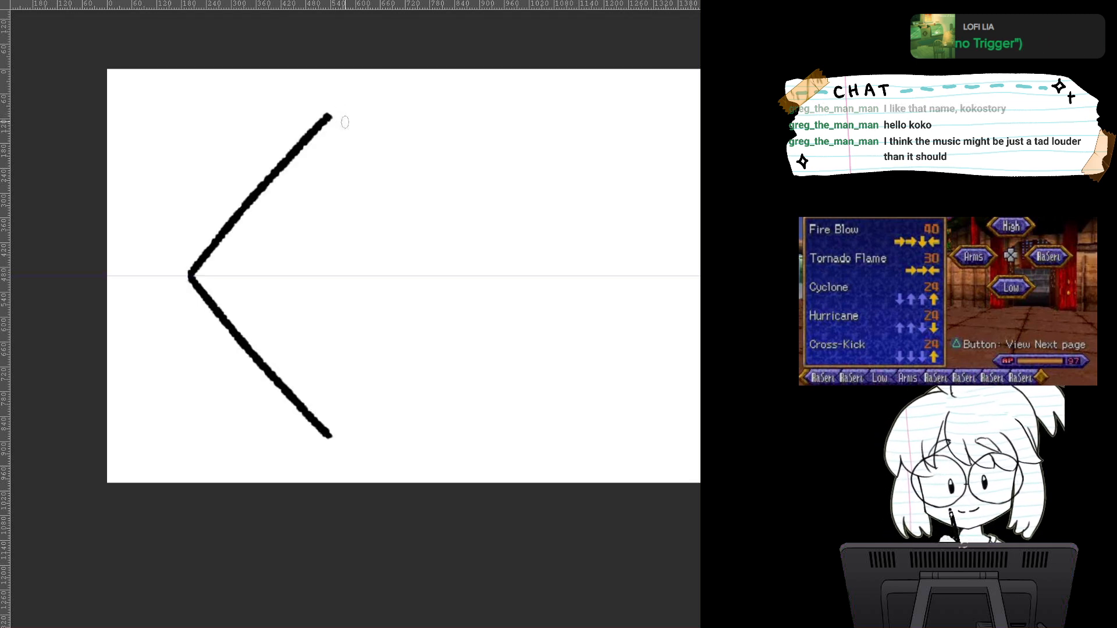
key(ctrl+z)
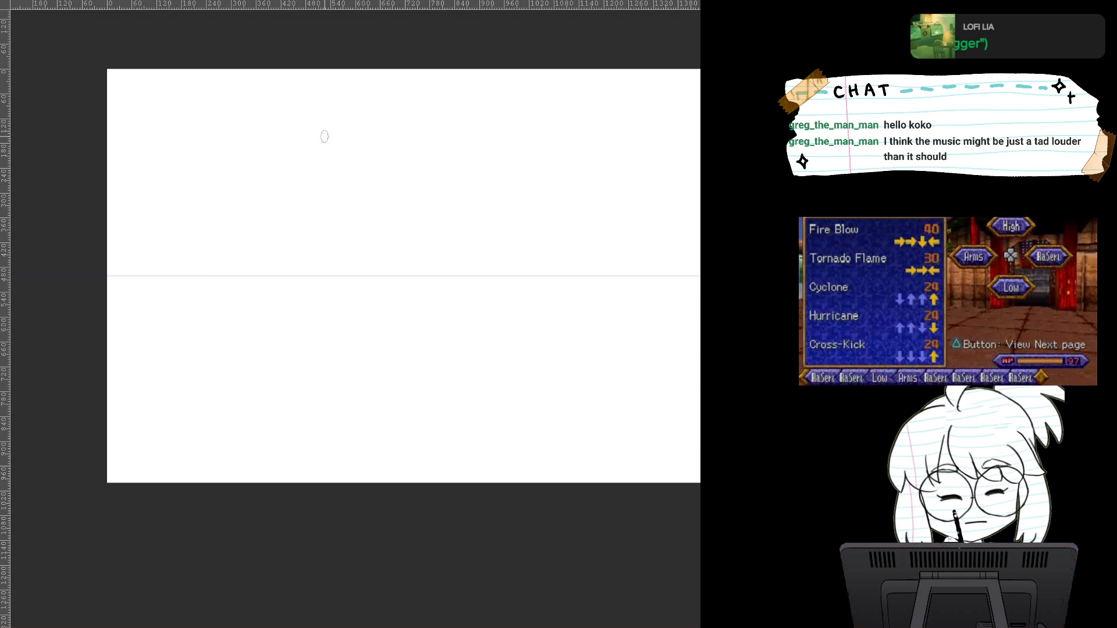
drag(200, 274, 320, 129)
key(ctrl+z)
drag(204, 275, 332, 122)
key(ctrl+z)
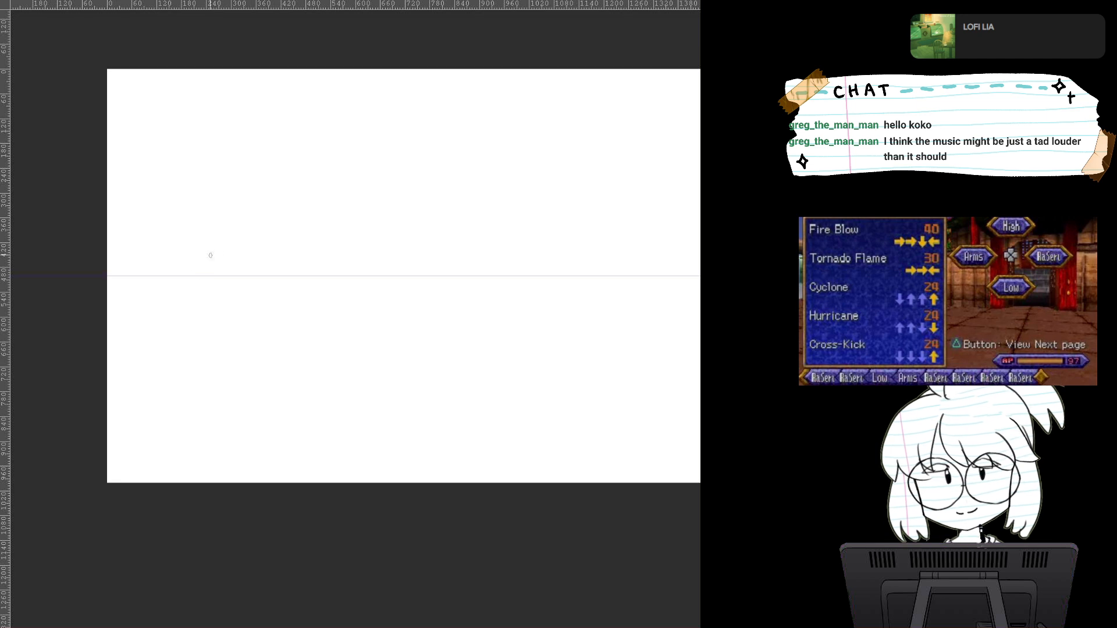
Step: Try a mirrored chevron edge with a thinner black brush, then clear it from the canvas
drag(204, 275, 329, 144)
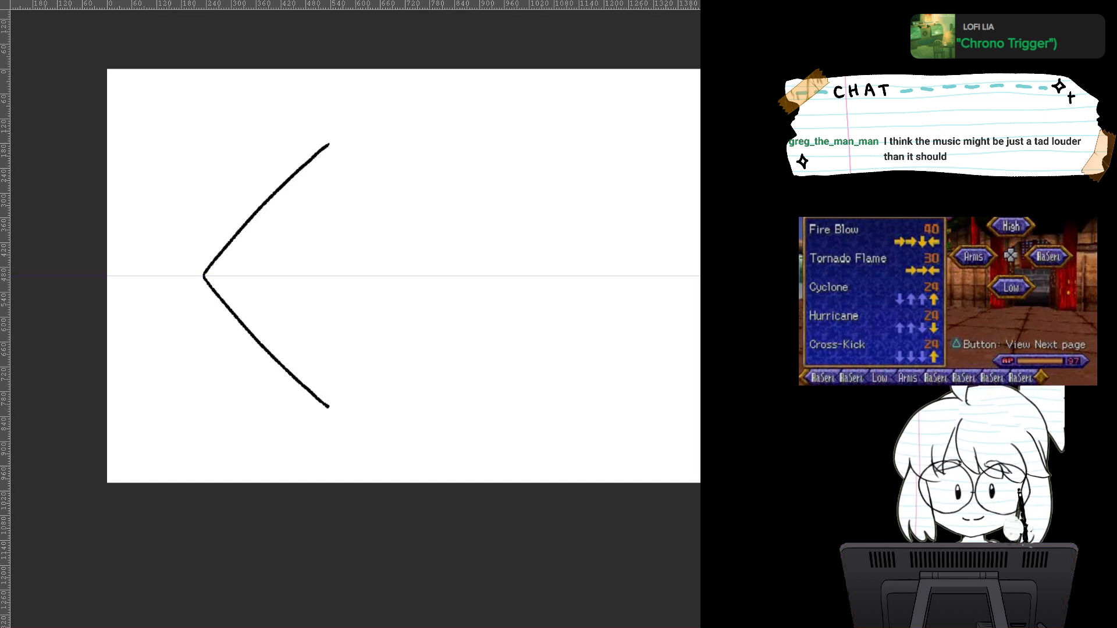
key(ctrl+apostrophe)
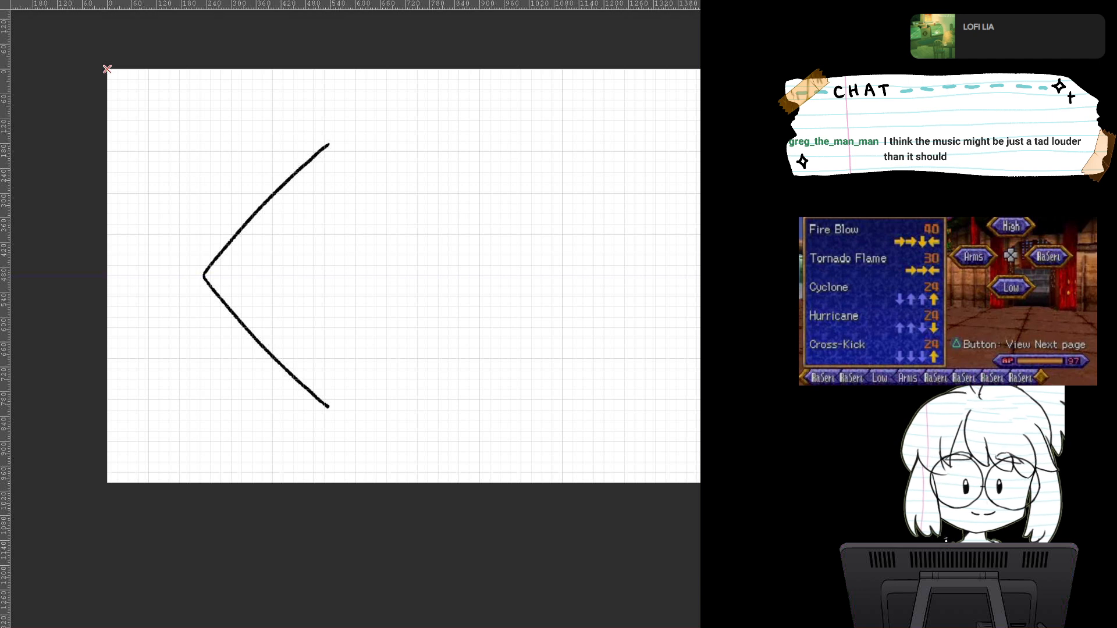
key(ctrl+apostrophe)
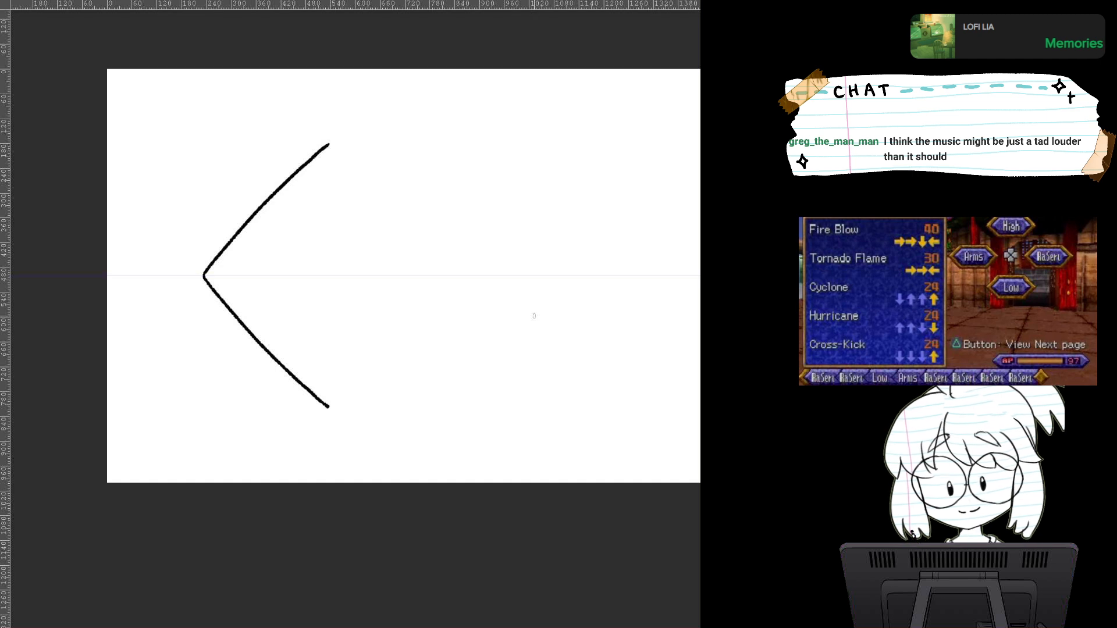
drag(329, 145, 369, 140)
key(ctrl+z)
key(ctrl+z)
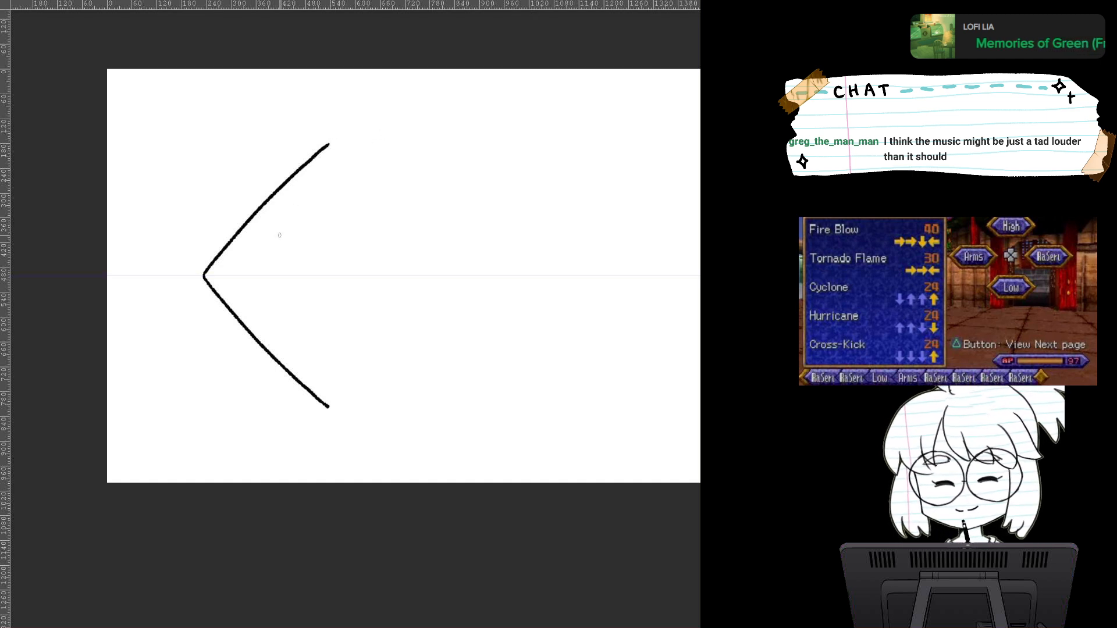
key(Delete)
drag(209, 278, 287, 179)
key(ctrl+z)
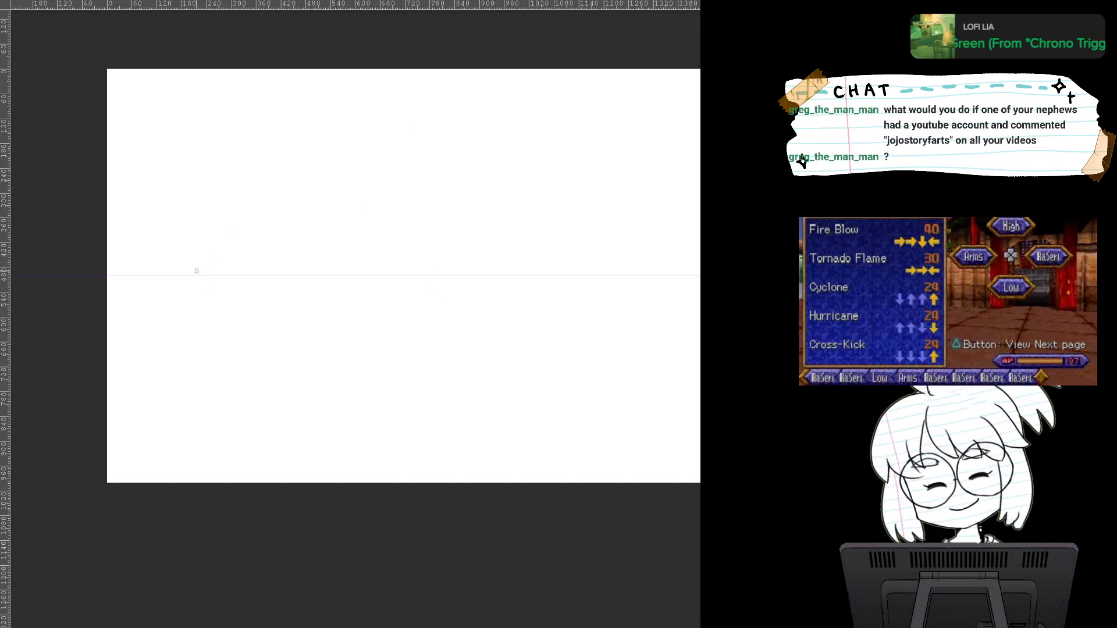
Step: Draw the chevron's outer edge with short flat ends in thin black lines, mirrored across the horizontal axis
mouse_move(203, 275)
mouse_down()
mouse_move(316, 126)
mouse_move(357, 124)
mouse_move(240, 278)
mouse_up()
key(ctrl+z)
key(ctrl+z)
key(ctrl+z)
key(ctrl+z)
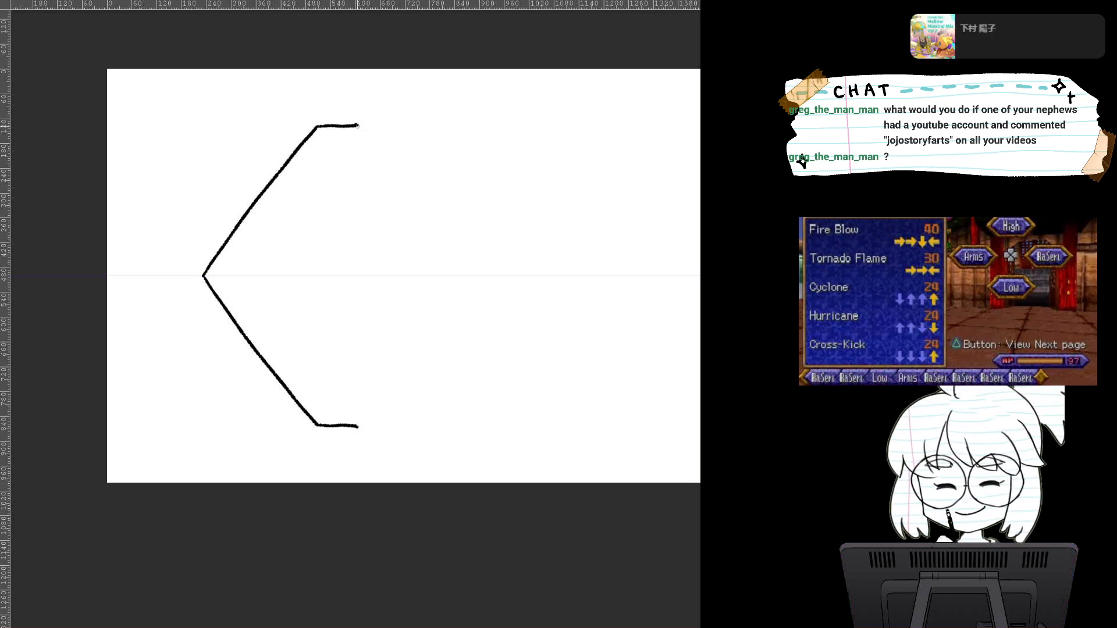
Step: Close the chevron with a mirrored inner edge parallel to the outer one, redrawing the stroke until the arms have an even width
drag(369, 125, 243, 274)
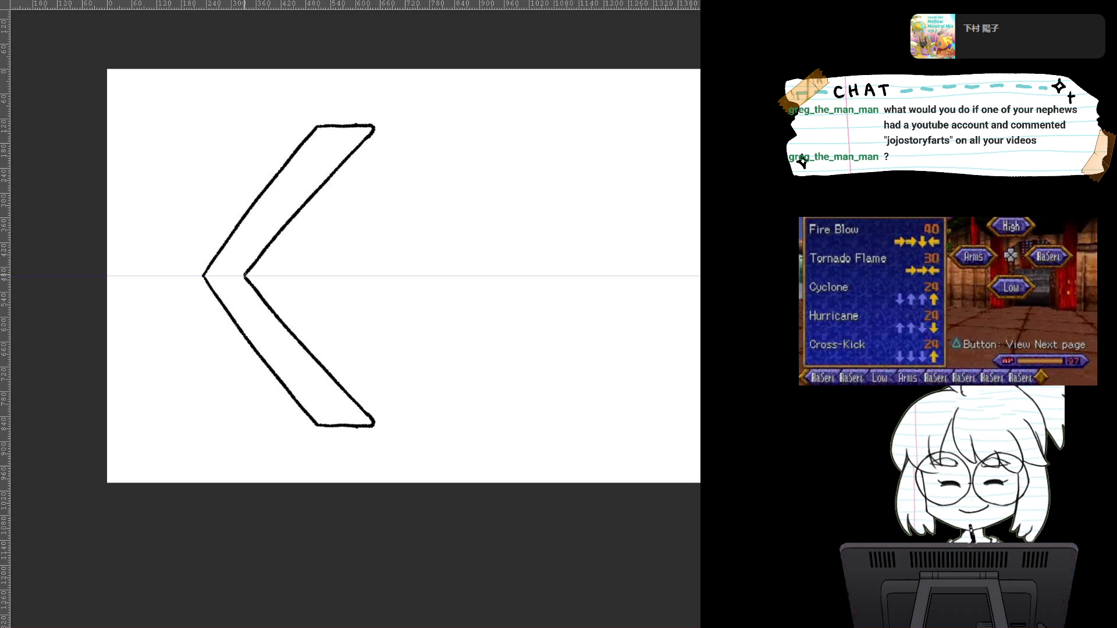
key(ctrl+z)
drag(367, 136, 247, 274)
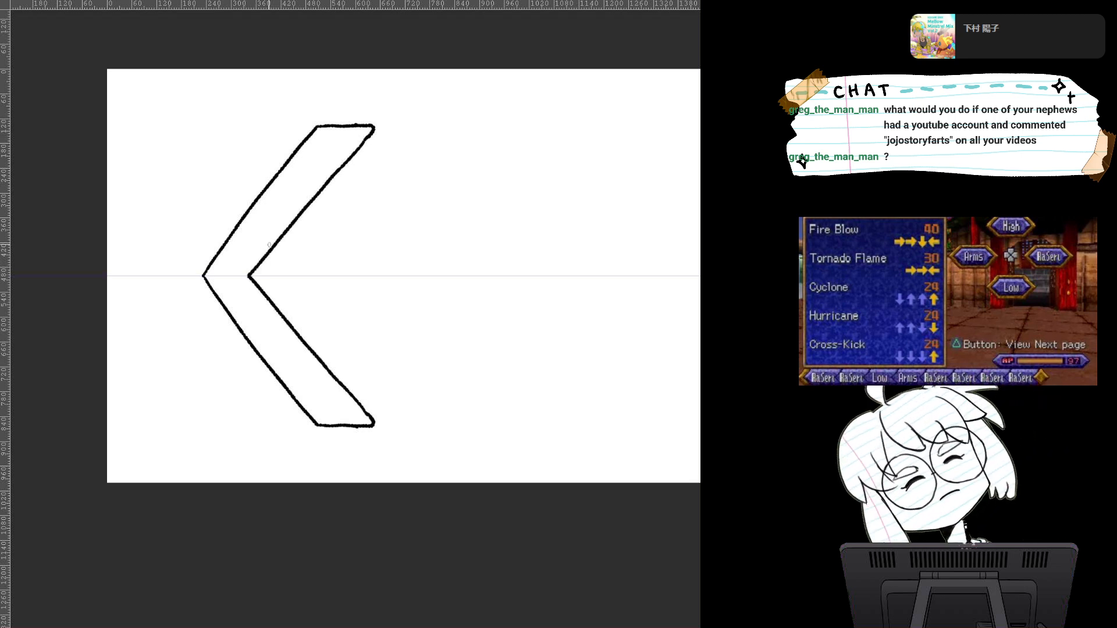
key(ctrl+z)
drag(367, 135, 253, 276)
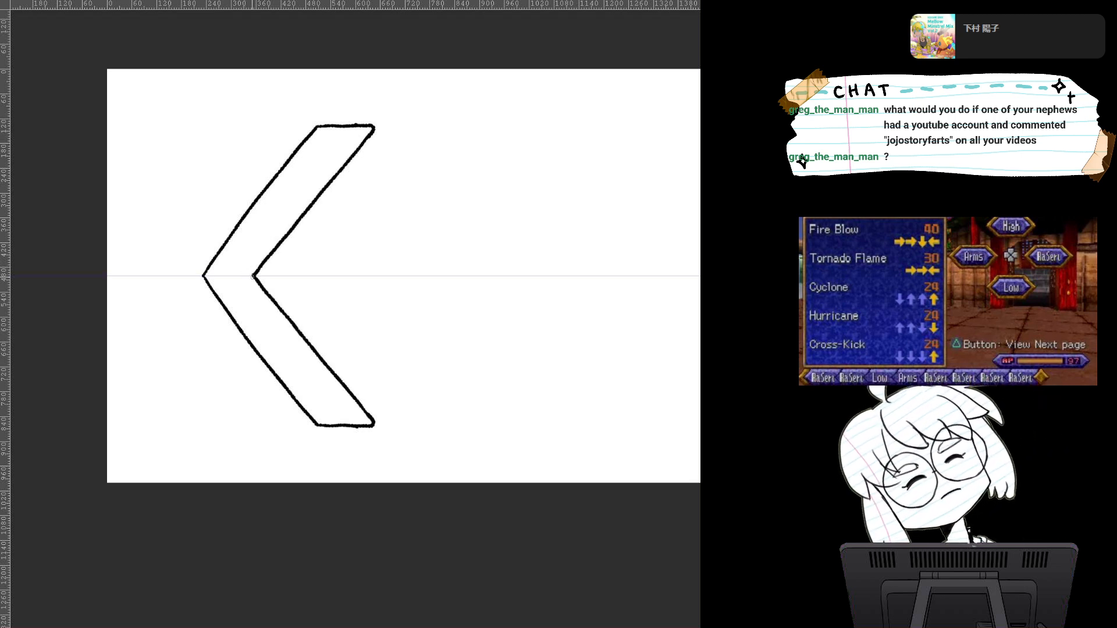
scroll(266, 261, down, 5)
scroll(266, 260, up, 6)
key(ctrl+z)
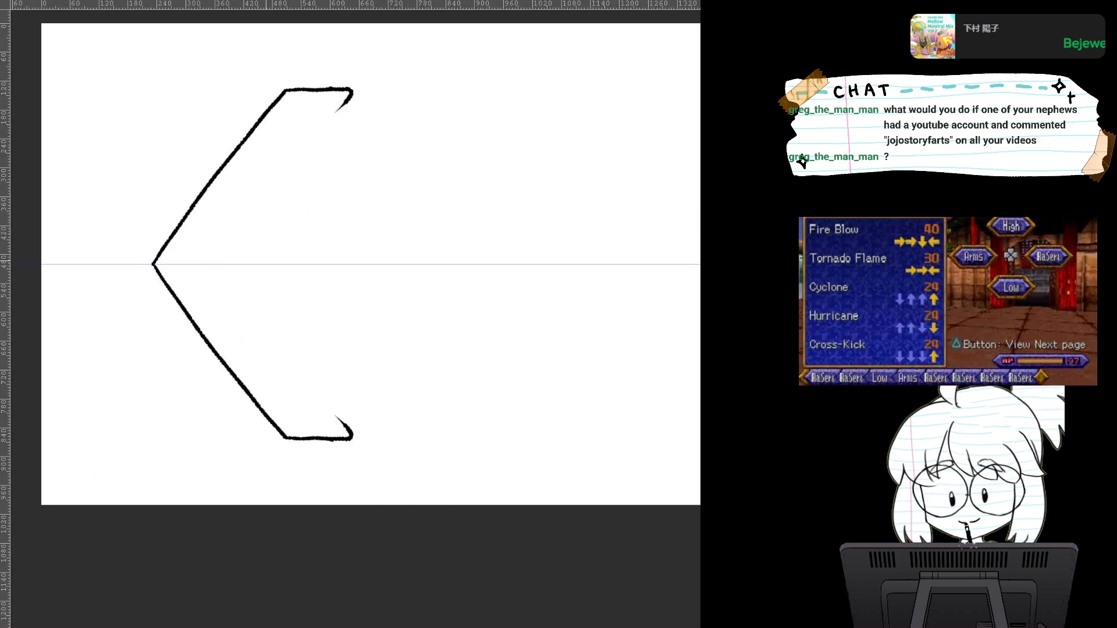
drag(343, 101, 218, 264)
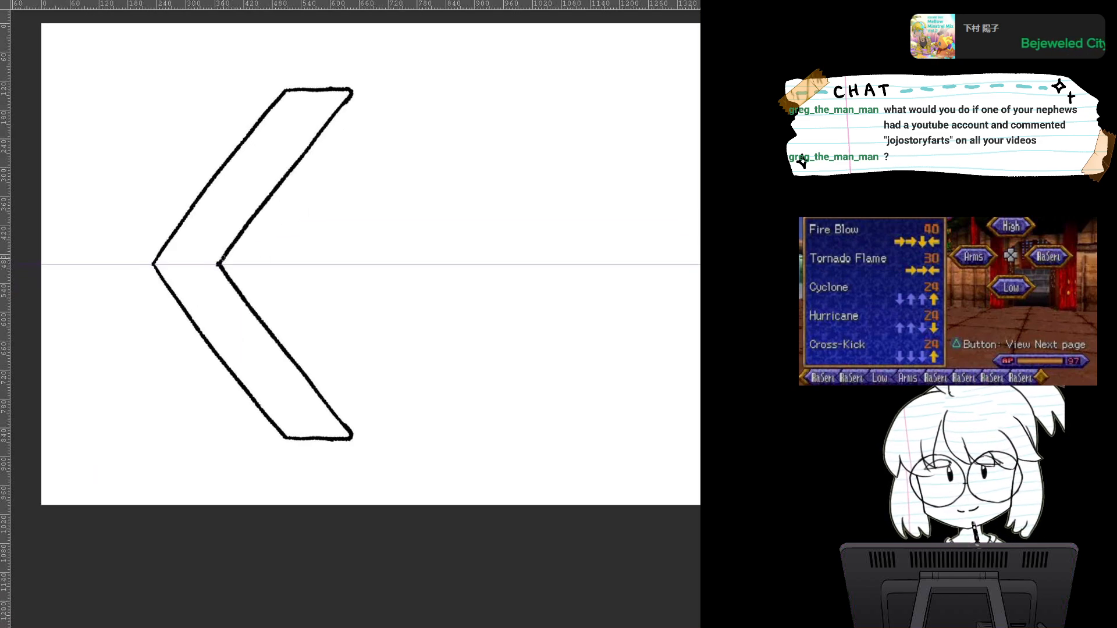
scroll(230, 248, down, 5)
scroll(230, 248, up, 4)
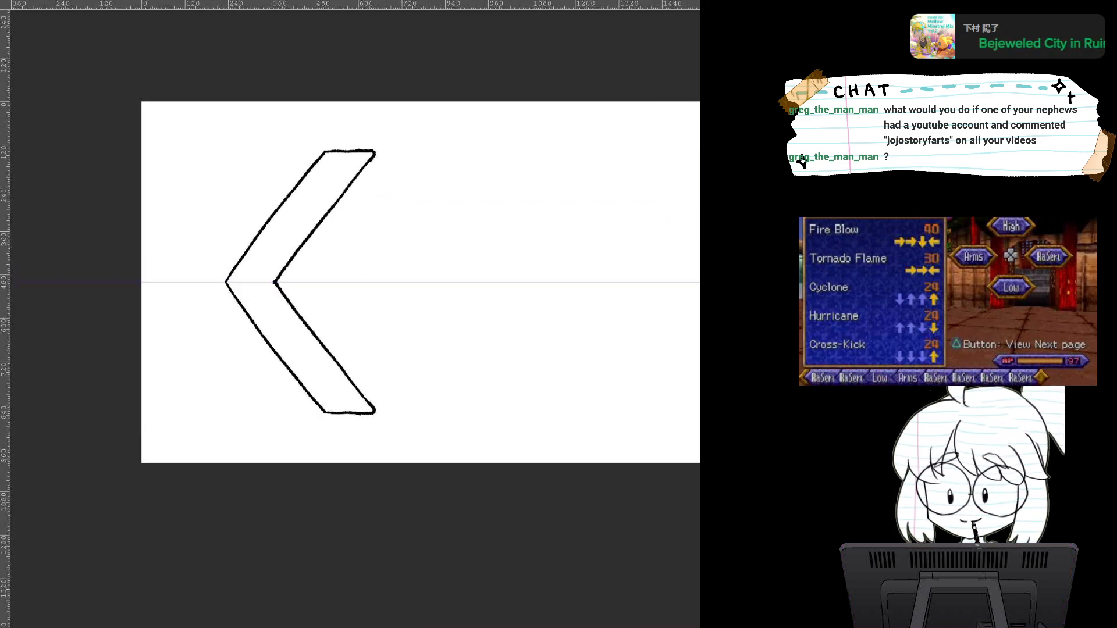
Step: Trace a cyan offset outline with rounded ends around the chevron without mirroring, leaving it open at the outer point
drag(230, 248, 177, 237)
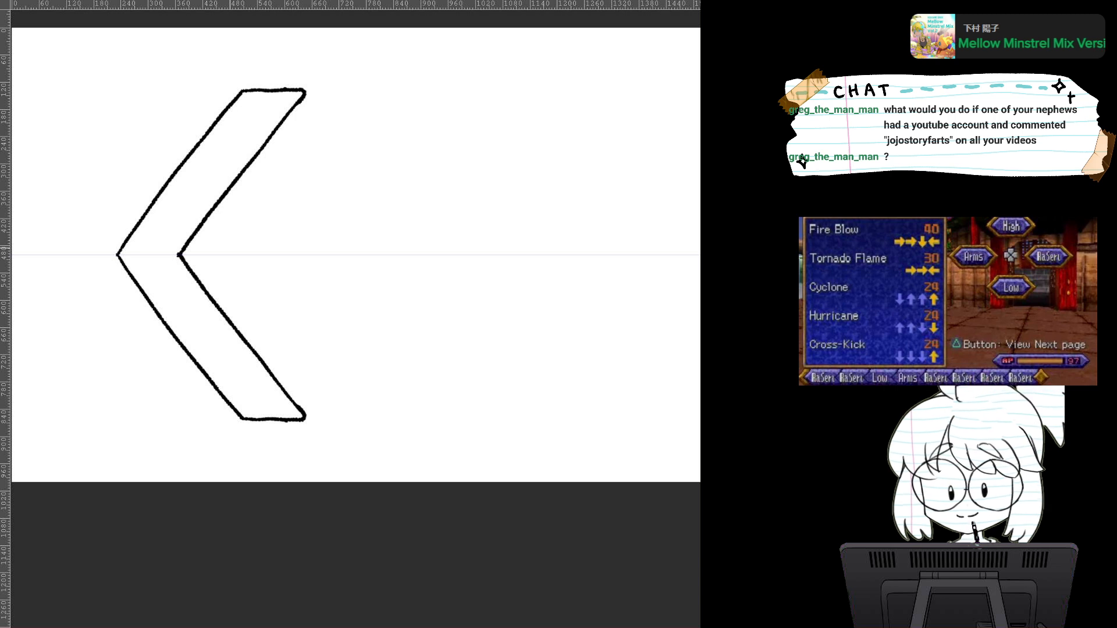
scroll(472, 367, down, 1)
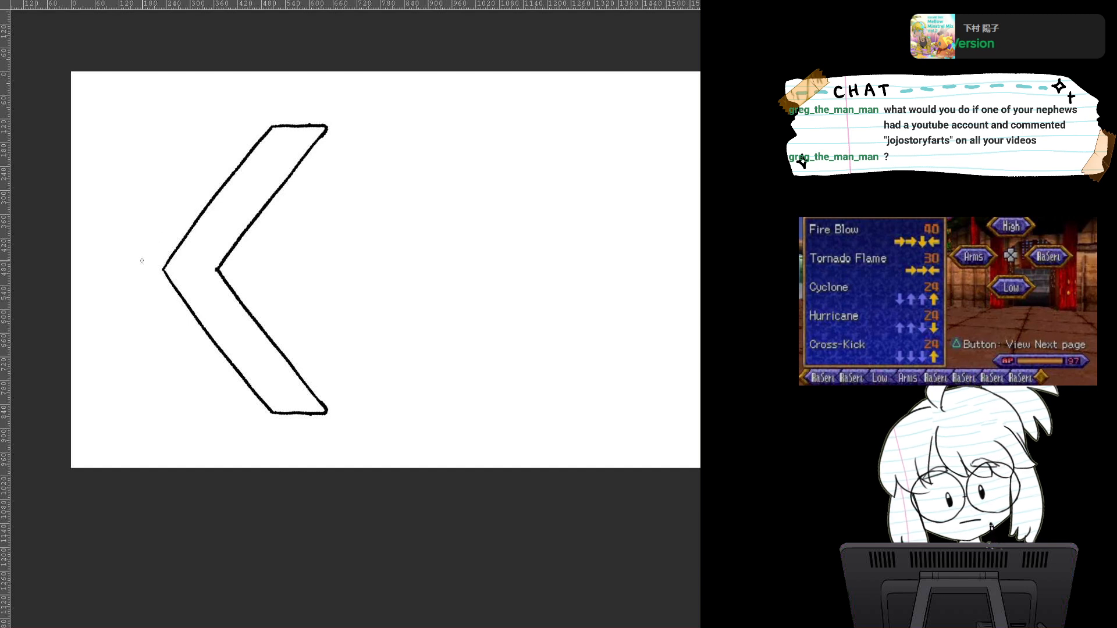
drag(141, 265, 230, 119)
key(ctrl+z)
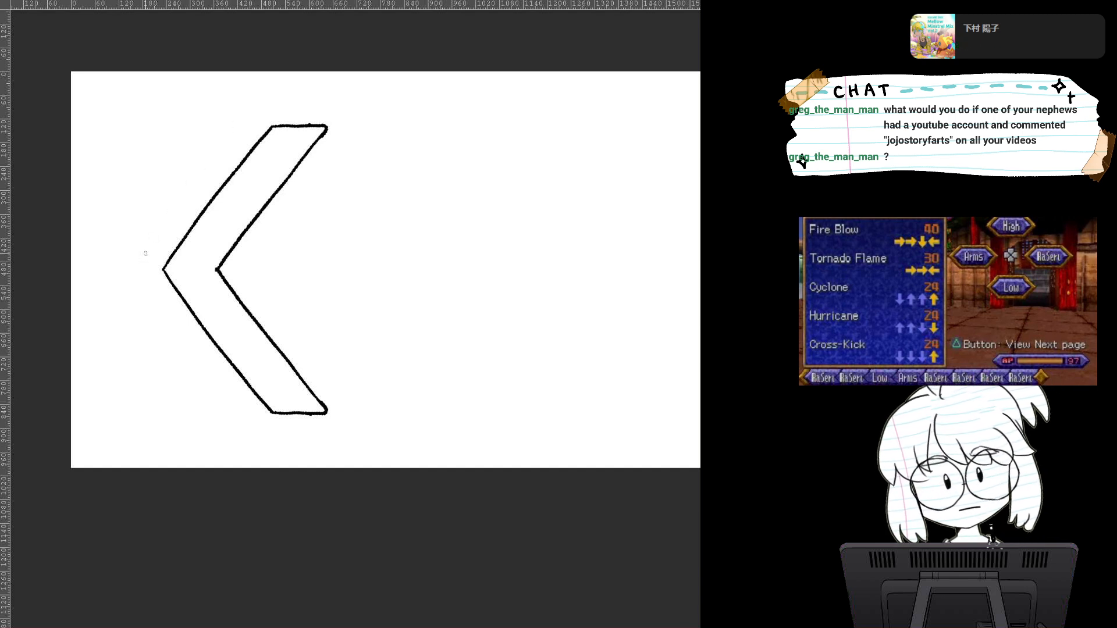
mouse_move(144, 255)
mouse_down()
mouse_move(256, 114)
mouse_move(292, 96)
mouse_move(338, 98)
mouse_move(354, 118)
mouse_move(334, 161)
mouse_move(256, 265)
mouse_move(266, 265)
mouse_move(254, 263)
mouse_move(359, 413)
mouse_up()
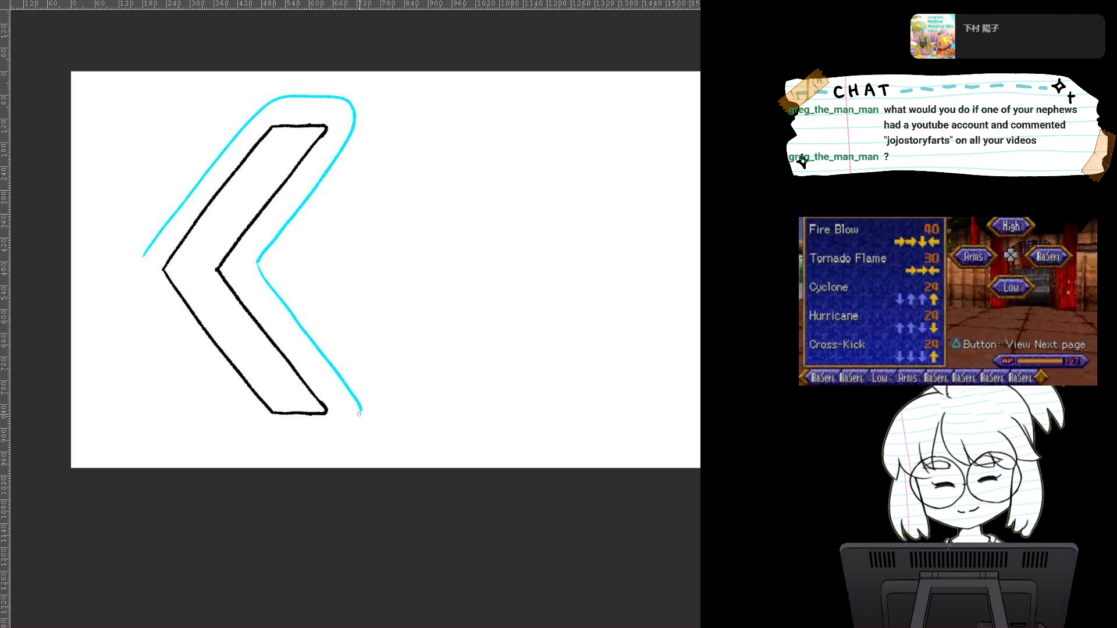
drag(162, 311, 251, 427)
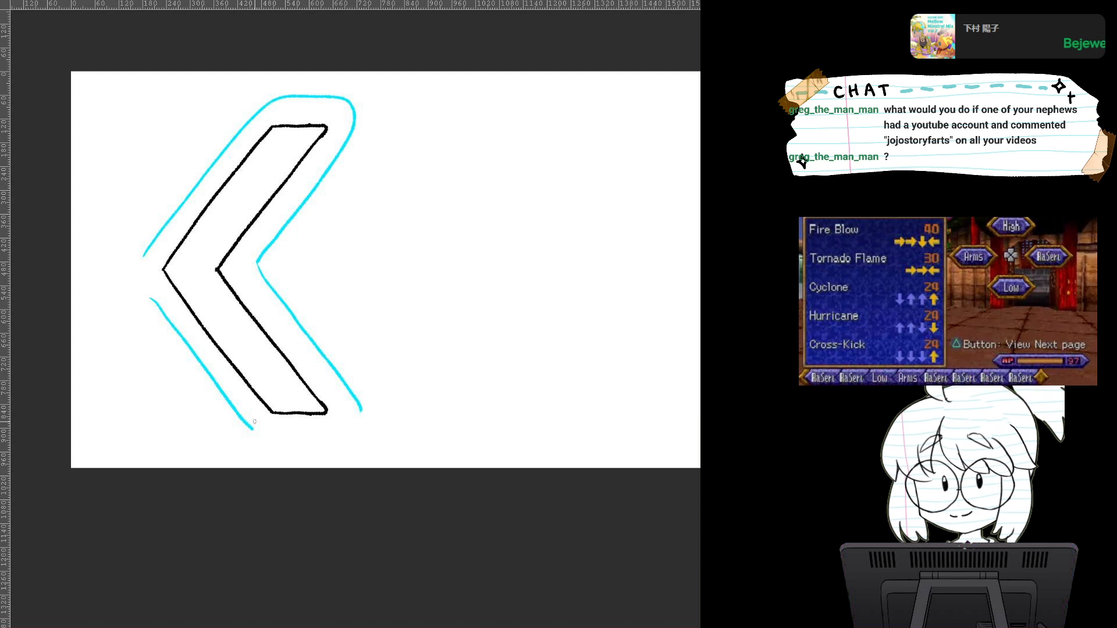
mouse_move(256, 436)
mouse_down()
mouse_move(364, 424)
mouse_move(360, 412)
mouse_up()
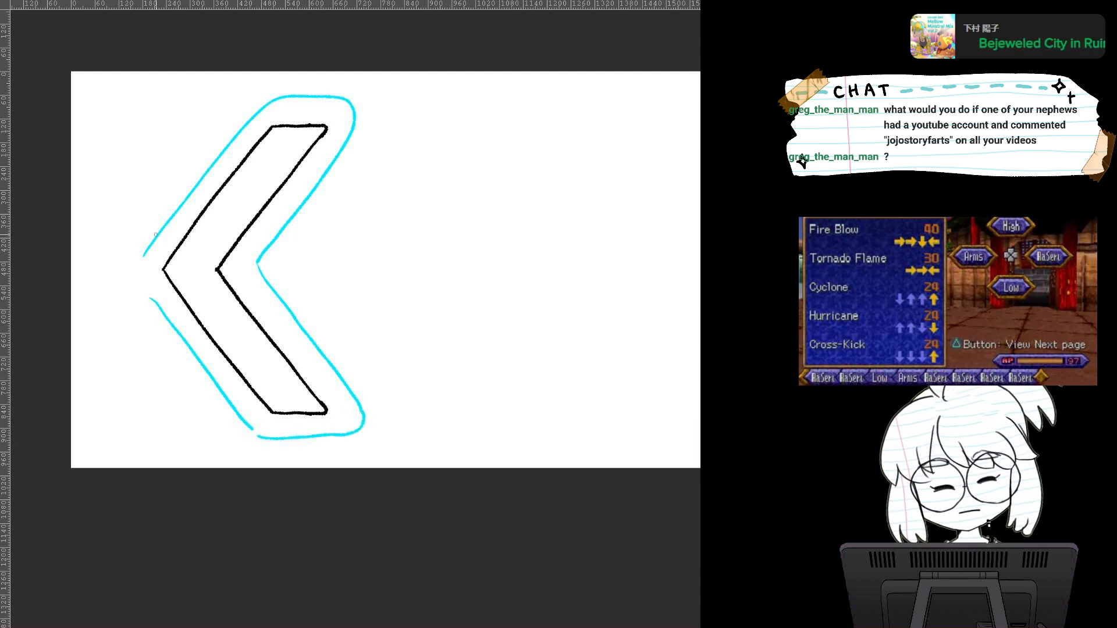
Step: Add a rounded cyan tab with a small round hole at the chevron's outer point and erase the overlapping outline ends
mouse_move(154, 224)
mouse_down()
mouse_move(105, 248)
mouse_move(120, 308)
mouse_move(152, 309)
mouse_move(151, 223)
mouse_move(97, 251)
mouse_move(110, 303)
mouse_move(153, 302)
mouse_up()
key(ctrl+z)
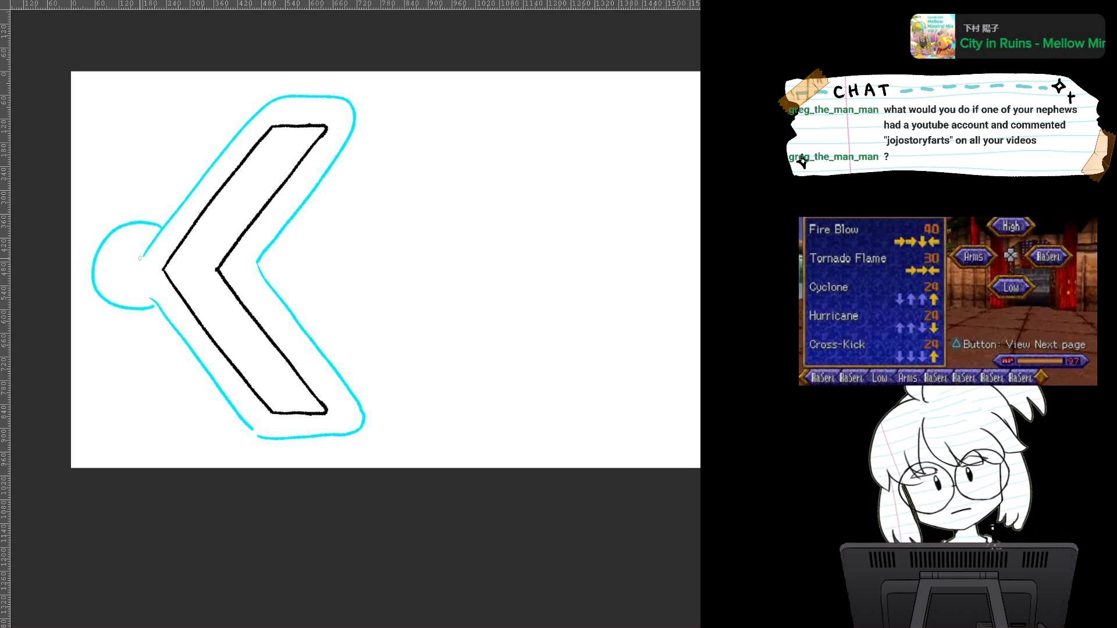
key(e)
drag(147, 250, 158, 238)
drag(155, 294, 154, 298)
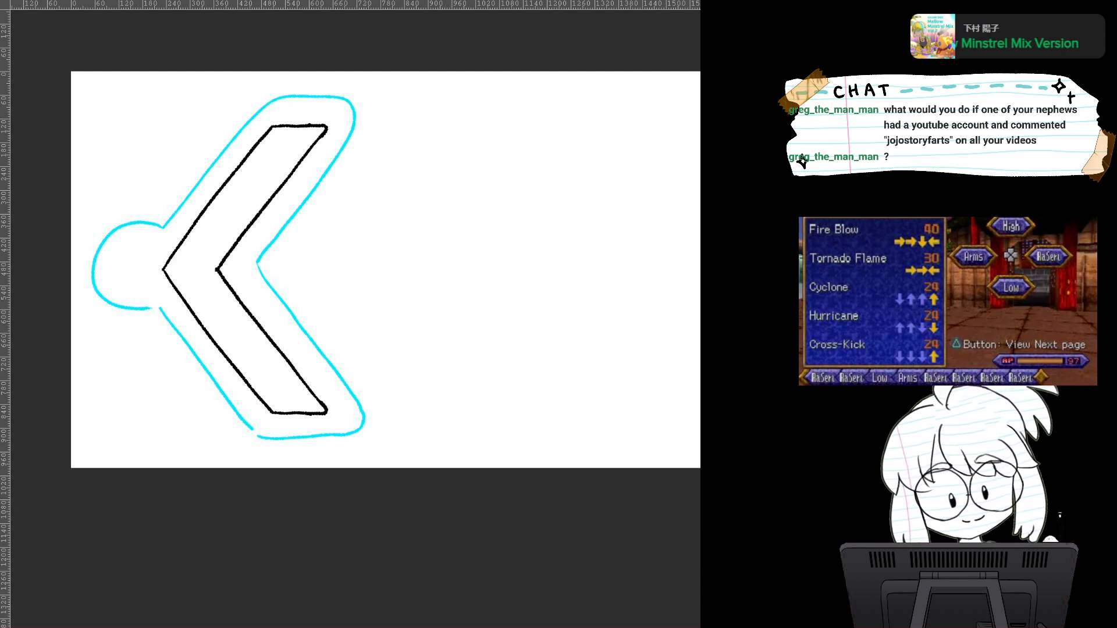
mouse_move(136, 255)
mouse_down()
mouse_move(142, 278)
mouse_move(138, 254)
mouse_up()
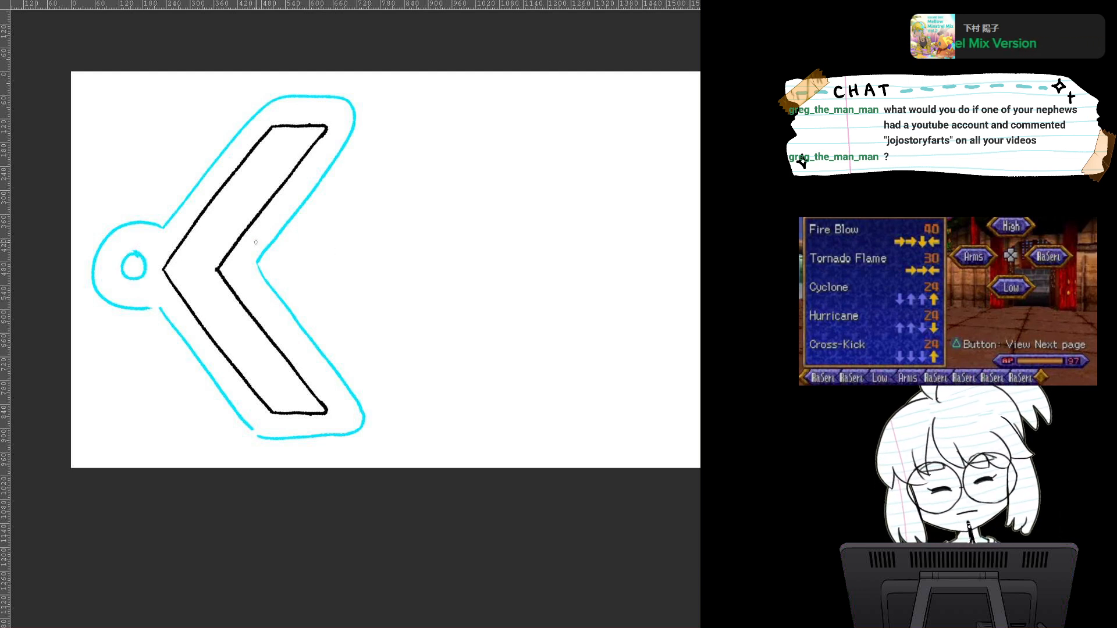
Step: Add a rounded cyan tab with a small round hole in the chevron's inner corner and erase the outline inside it
mouse_move(278, 233)
mouse_down()
mouse_move(304, 266)
mouse_move(284, 302)
mouse_up()
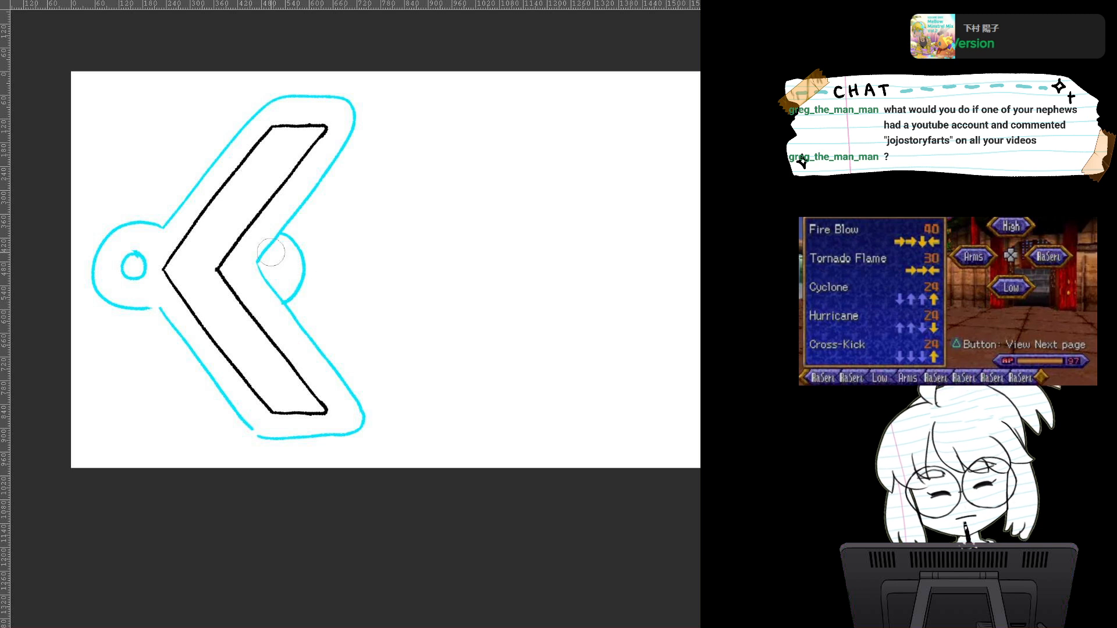
drag(270, 252, 270, 294)
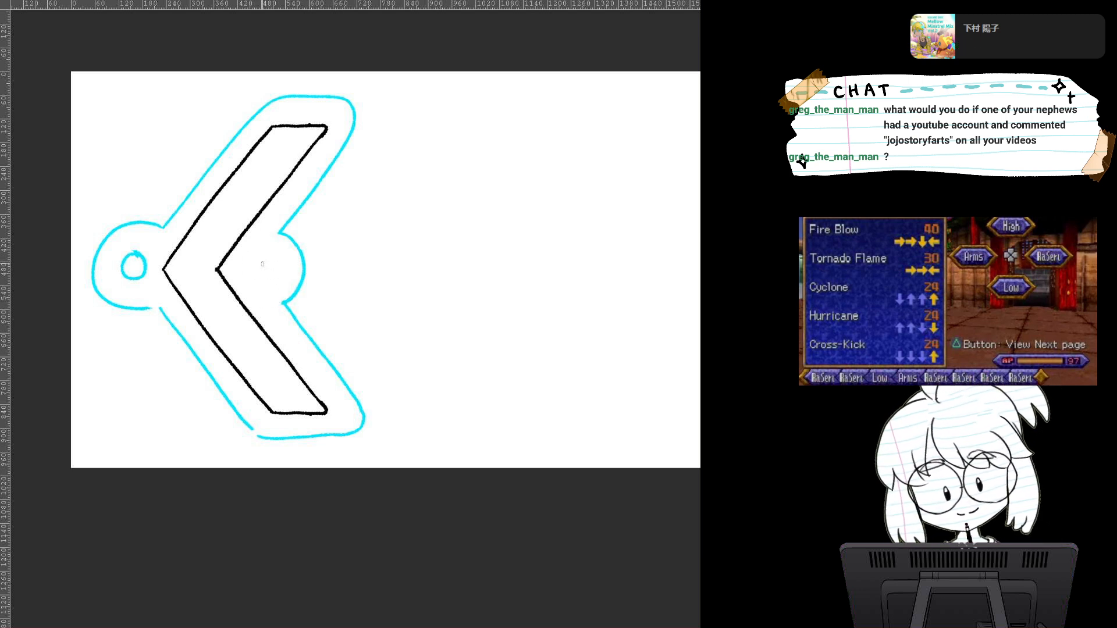
mouse_move(268, 260)
mouse_down()
mouse_move(273, 279)
mouse_move(269, 257)
mouse_move(253, 278)
mouse_up()
key(ctrl+z)
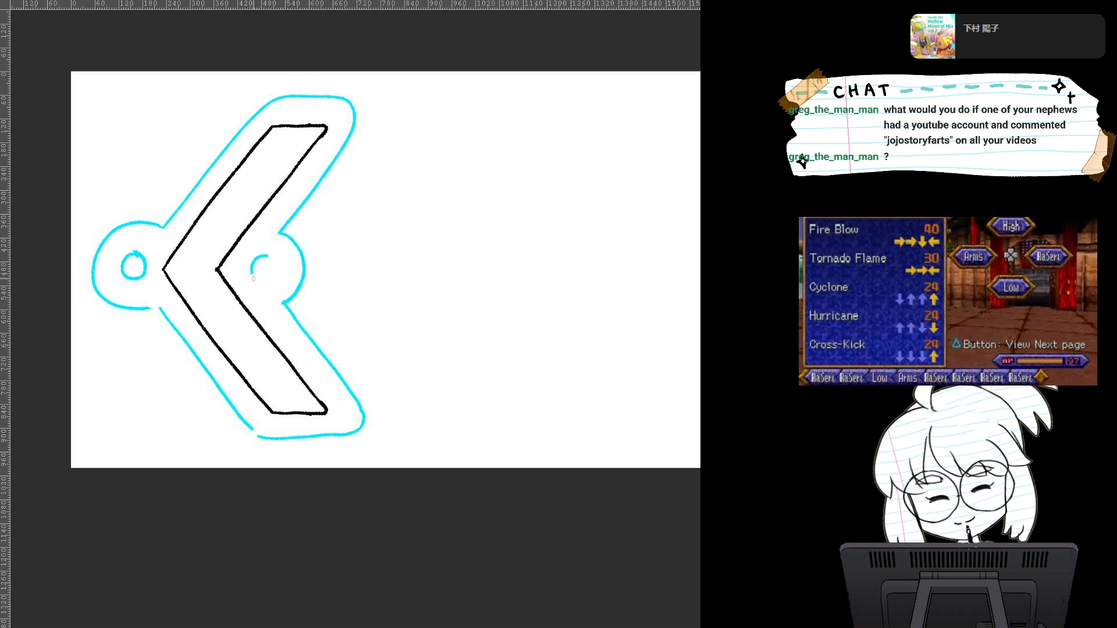
key(ctrl+minus)
key(ctrl+minus)
key(ctrl+plus)
key(ctrl+plus)
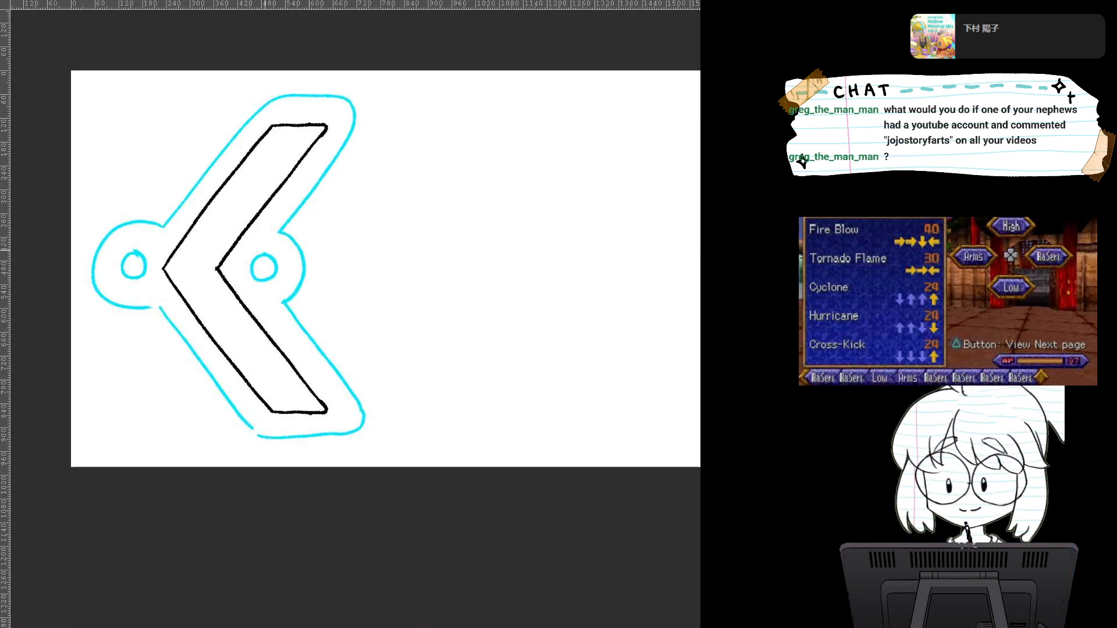
Step: Select the black chevron and place a copy of it beside the original, leaving the cyan outline behind
drag(326, 250, 264, 252)
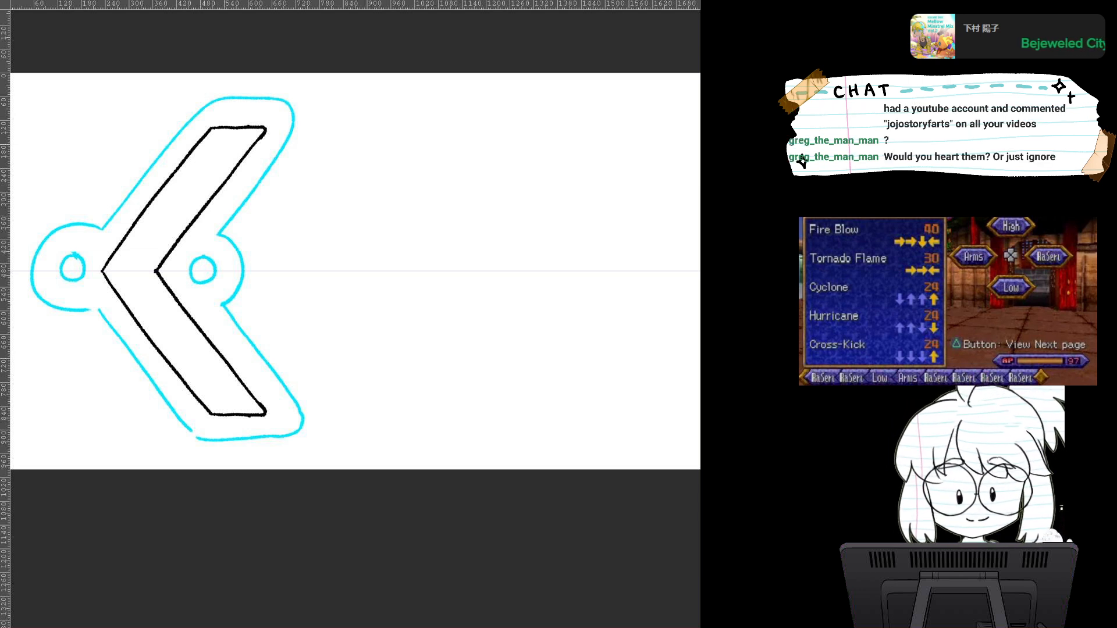
mouse_move(265, 88)
mouse_down()
mouse_move(142, 154)
mouse_move(103, 403)
mouse_move(243, 459)
mouse_move(299, 127)
mouse_up()
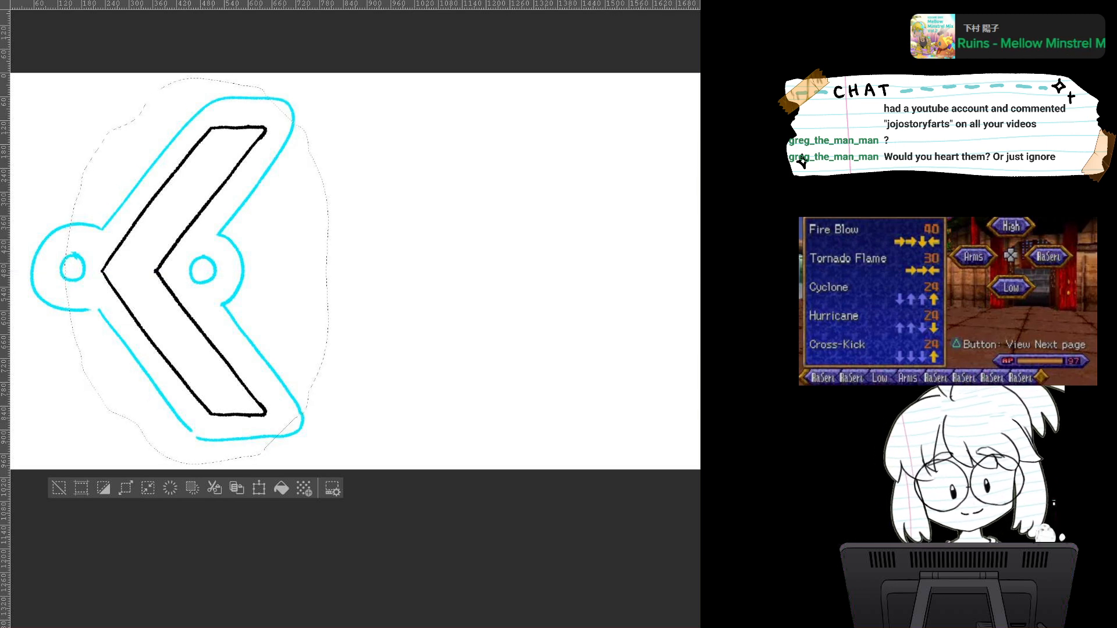
drag(178, 250, 414, 234)
key(ctrl+d)
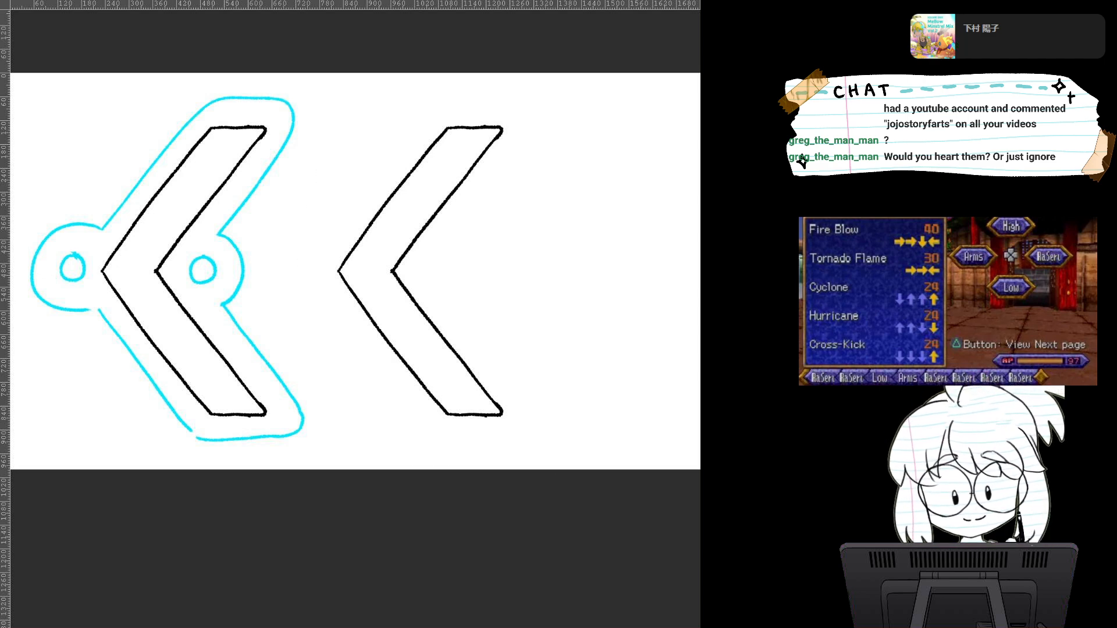
key(ctrl+e)
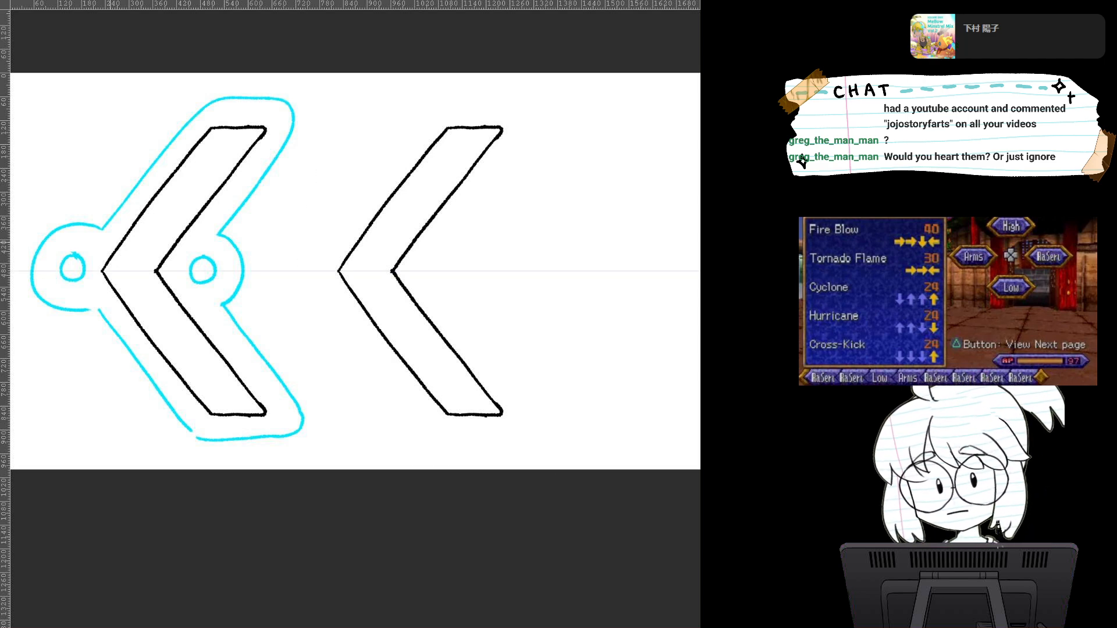
mouse_move(407, 261)
mouse_down()
mouse_move(283, 259)
mouse_move(267, 281)
mouse_up()
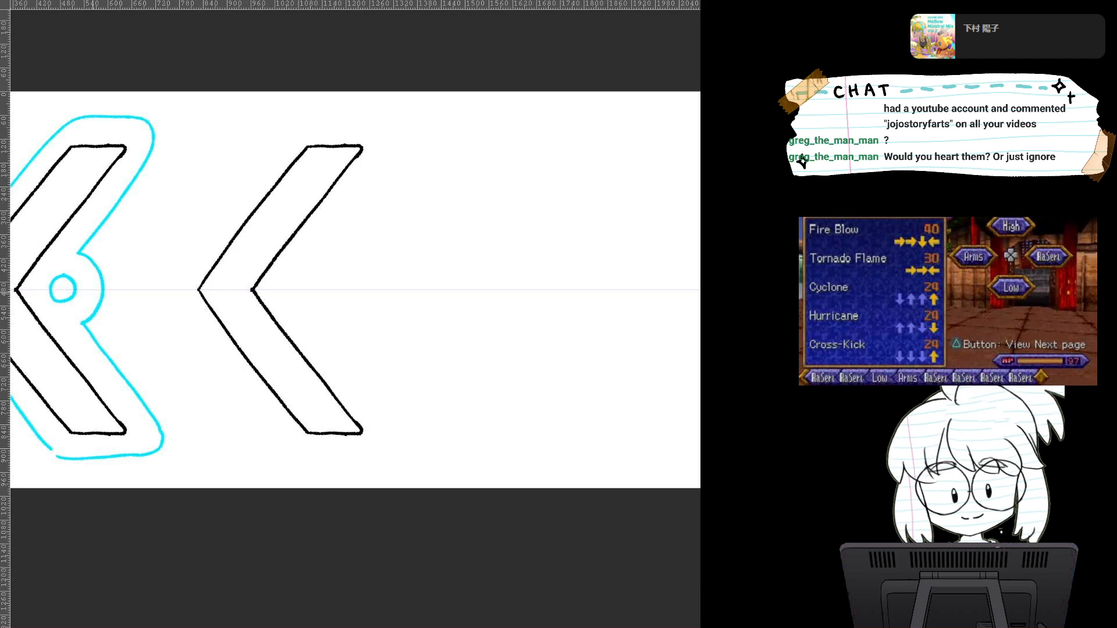
drag(346, 125, 233, 286)
scroll(448, 358, down, 2)
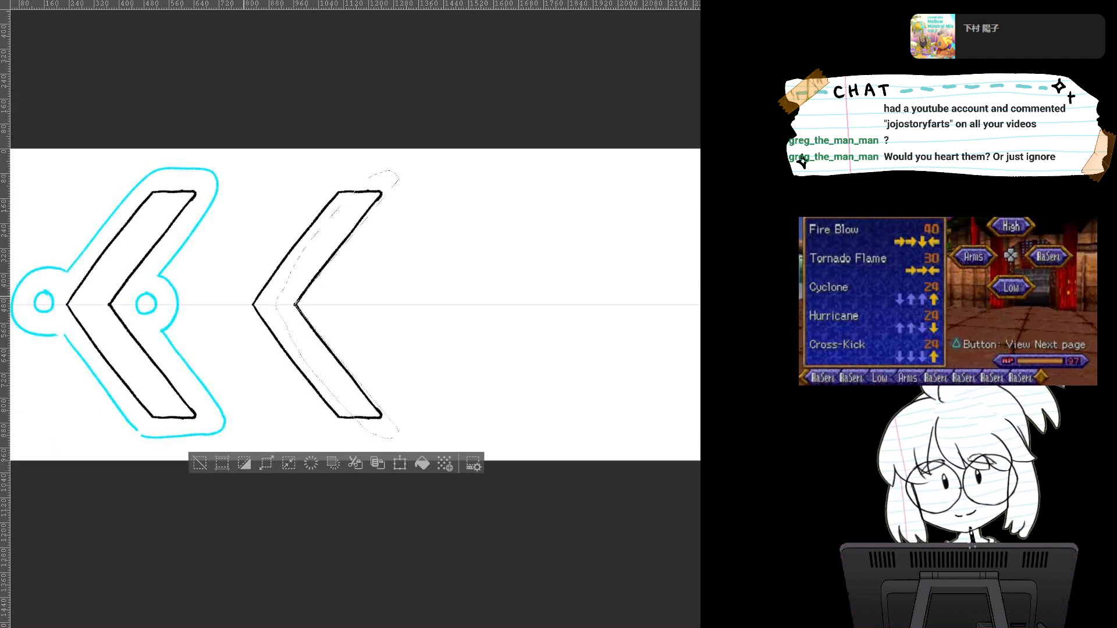
drag(349, 195, 234, 175)
key(Delete)
key(ctrl+z)
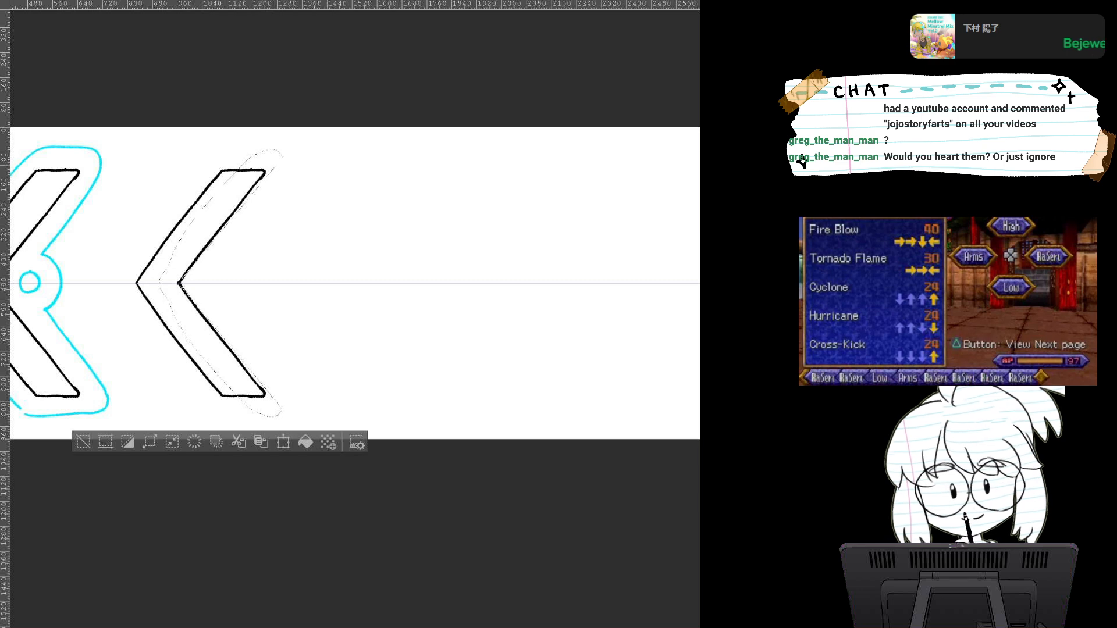
key(ctrl+d)
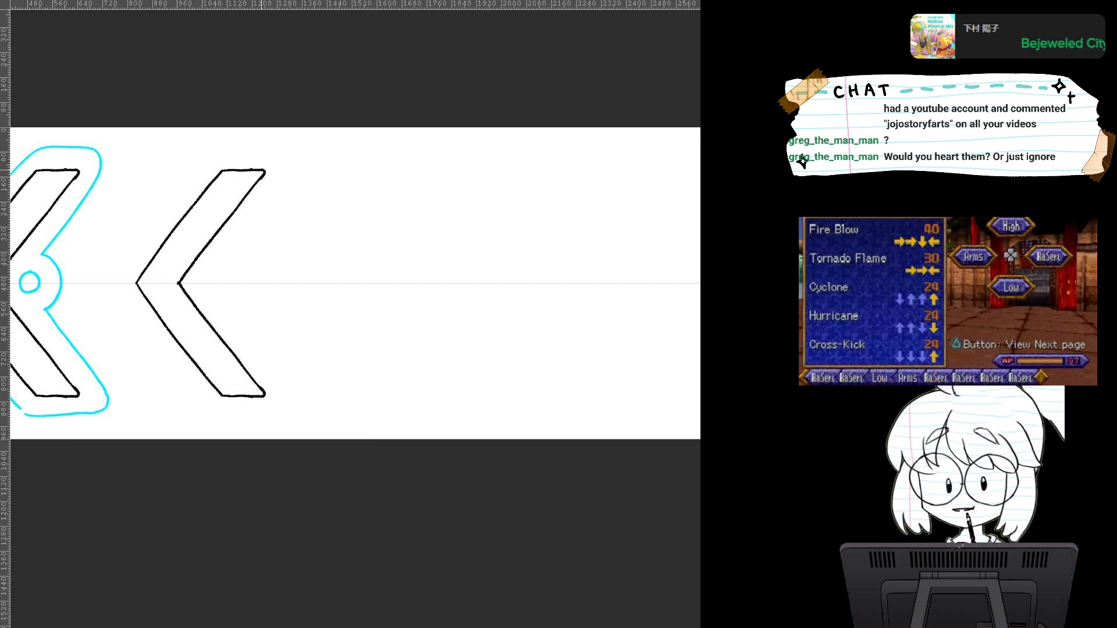
Step: Select the copied chevron's inner edge with mirrored lasso strokes, move it far away from the outer edge along the axis, and deselect
scroll(395, 318, up, 3)
drag(191, 260, 384, 303)
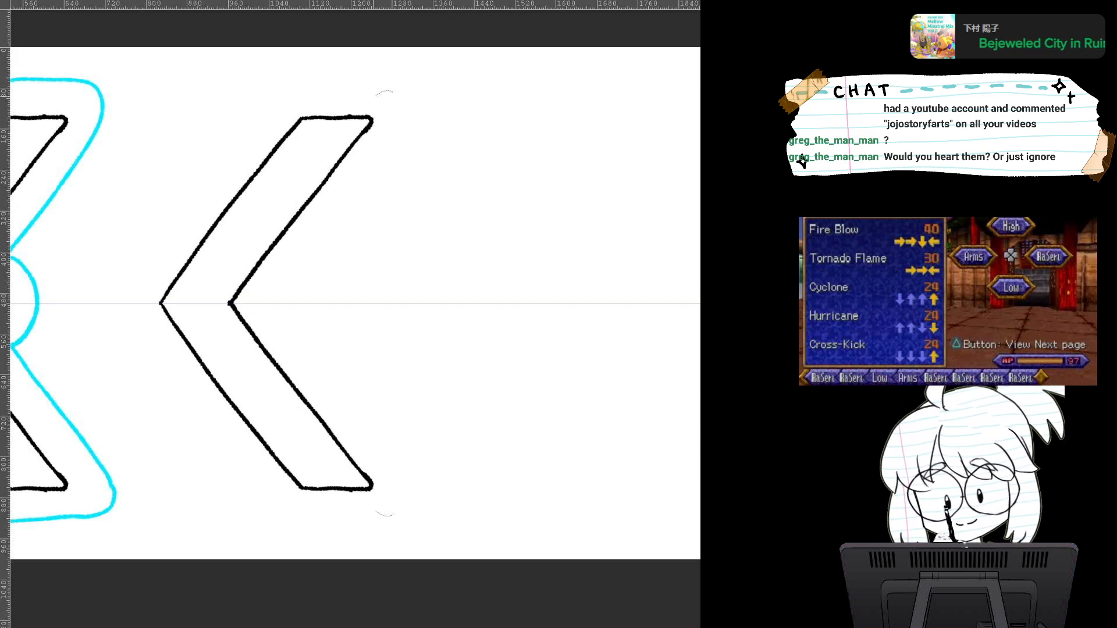
mouse_move(377, 511)
mouse_down()
mouse_move(295, 431)
mouse_move(207, 301)
mouse_move(260, 217)
mouse_move(390, 94)
mouse_move(334, 221)
mouse_move(312, 324)
mouse_up()
key(ctrl+d)
drag(442, 344, 321, 299)
mouse_move(496, 347)
mouse_down()
mouse_move(315, 305)
mouse_move(372, 291)
mouse_move(592, 291)
mouse_move(579, 290)
mouse_up()
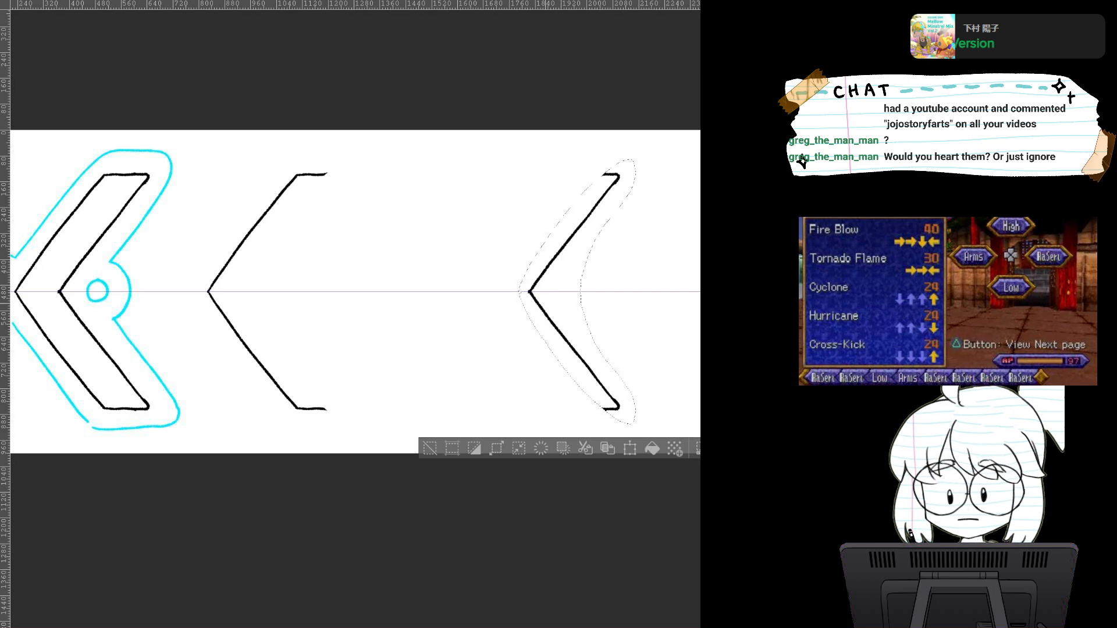
scroll(485, 411, down, 4)
drag(486, 396, 341, 379)
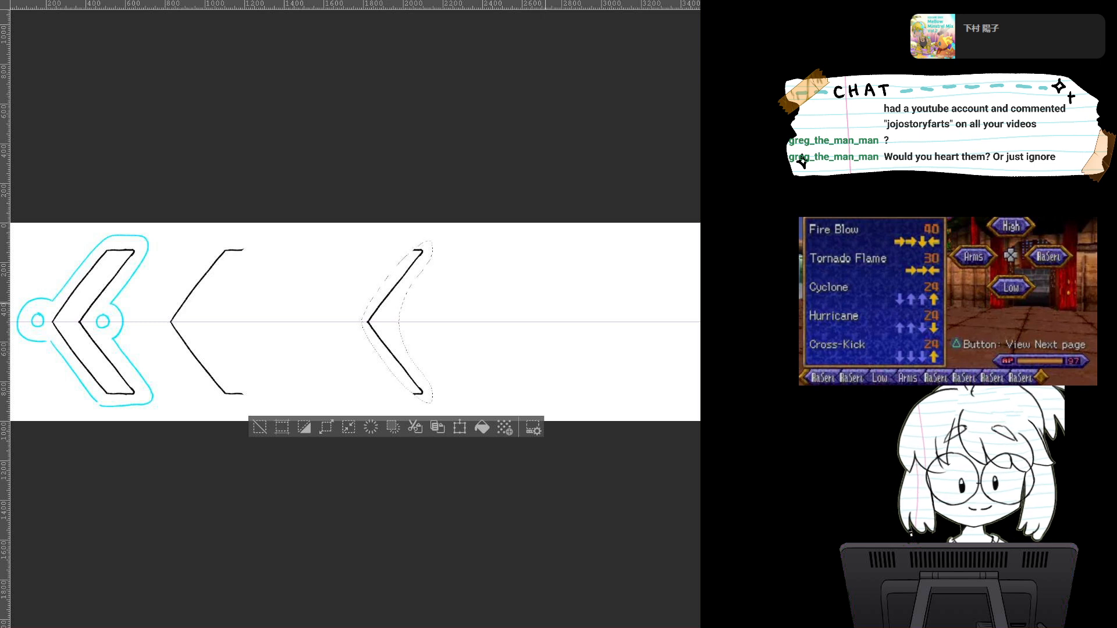
drag(385, 330, 389, 331)
drag(388, 330, 388, 331)
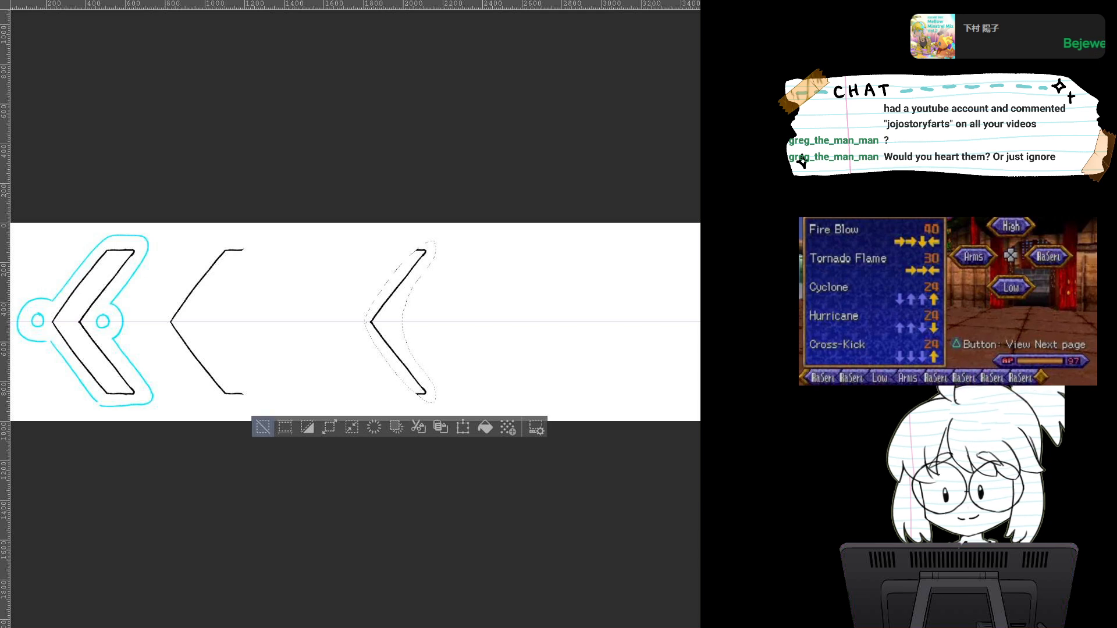
click(262, 426)
Step: Join the two separated chevron edges with long mirrored black lines, redrawing the stroke until it runs straight between both ends
drag(520, 373, 532, 314)
drag(291, 349, 491, 343)
mouse_move(349, 372)
mouse_down()
mouse_move(355, 314)
mouse_move(343, 364)
mouse_up()
scroll(448, 349, up, 1)
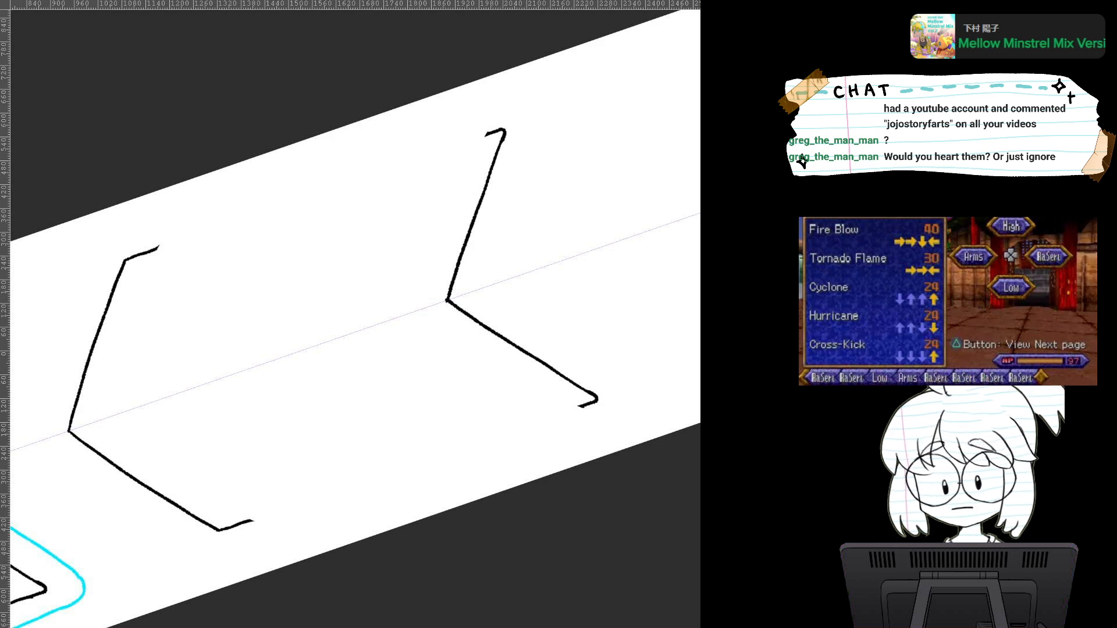
scroll(443, 359, up, 2)
drag(444, 359, 518, 501)
scroll(529, 506, down, 1)
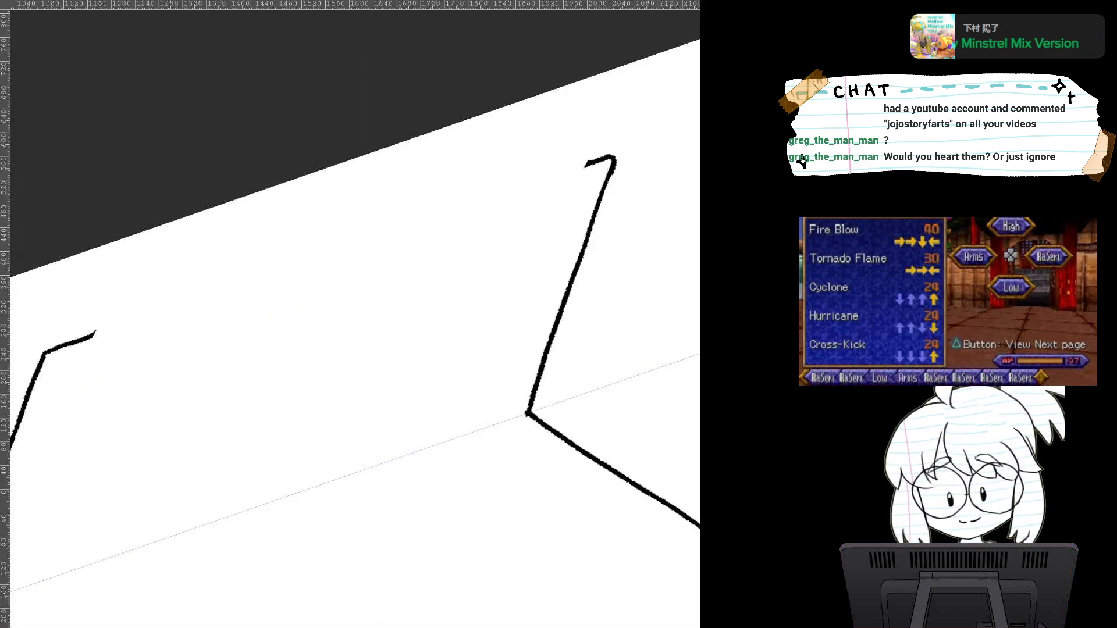
scroll(459, 416, down, 1)
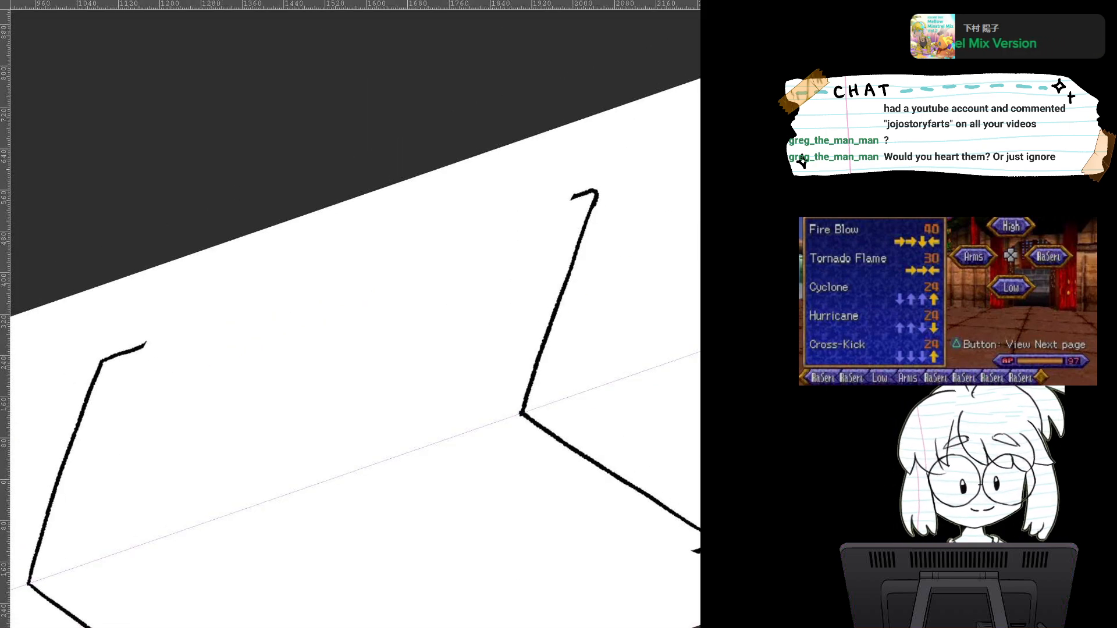
mouse_move(144, 344)
mouse_down()
mouse_move(299, 281)
mouse_move(574, 200)
mouse_up()
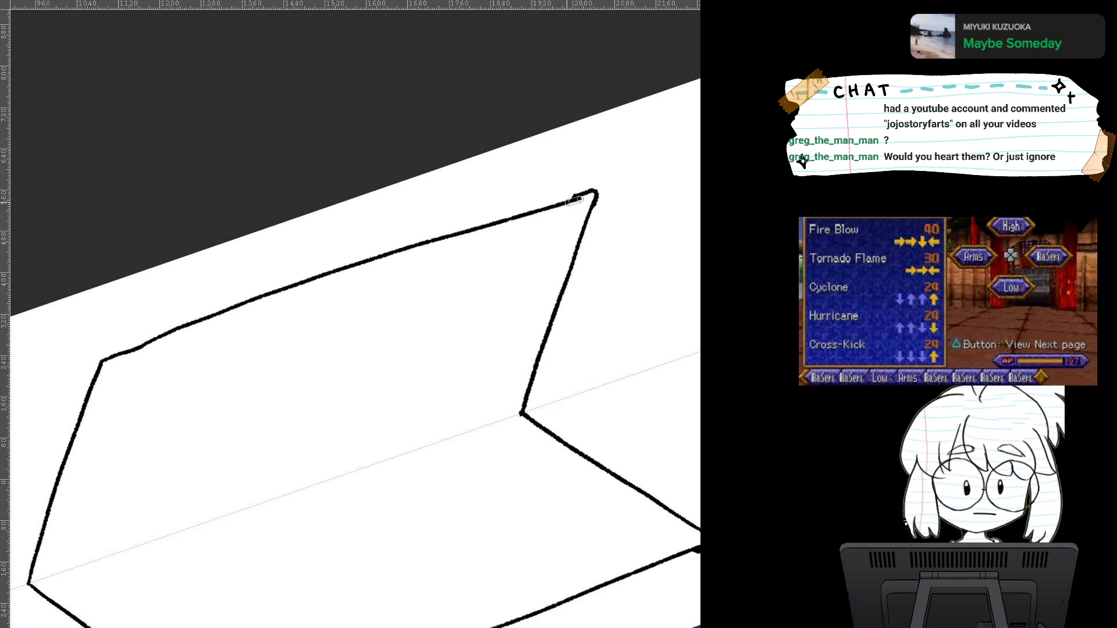
key(ctrl+z)
key(ctrl+z)
drag(145, 344, 574, 199)
key(ctrl+z)
drag(148, 343, 570, 189)
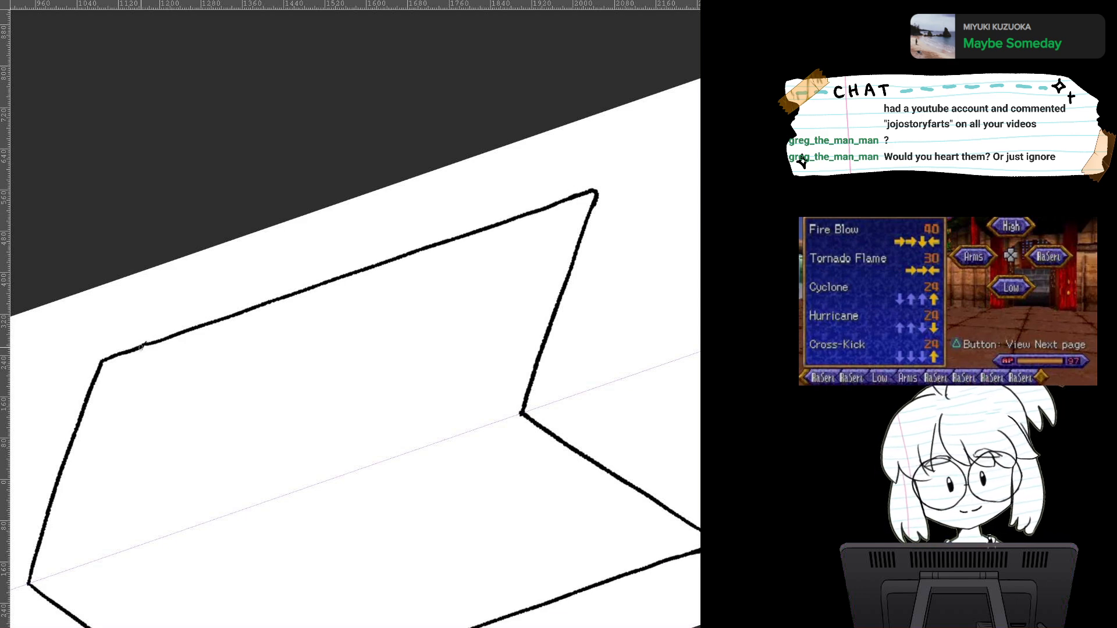
scroll(355, 319, down, 1)
mouse_move(407, 372)
mouse_down()
mouse_move(297, 267)
mouse_move(378, 232)
mouse_move(461, 318)
mouse_up()
key(5)
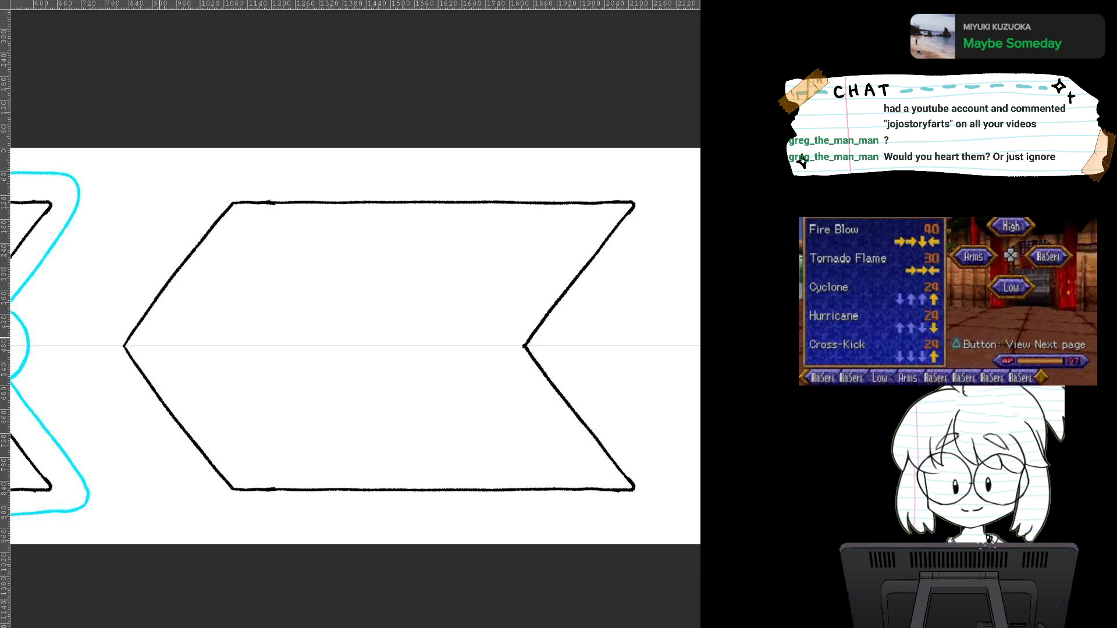
Step: Examine the elongated arrow shape's proportions against the outlined chevron and the remaining canvas space
mouse_move(486, 404)
mouse_down()
mouse_move(531, 394)
mouse_move(531, 454)
mouse_move(531, 373)
mouse_up()
drag(567, 337, 159, 338)
scroll(495, 372, up, 2)
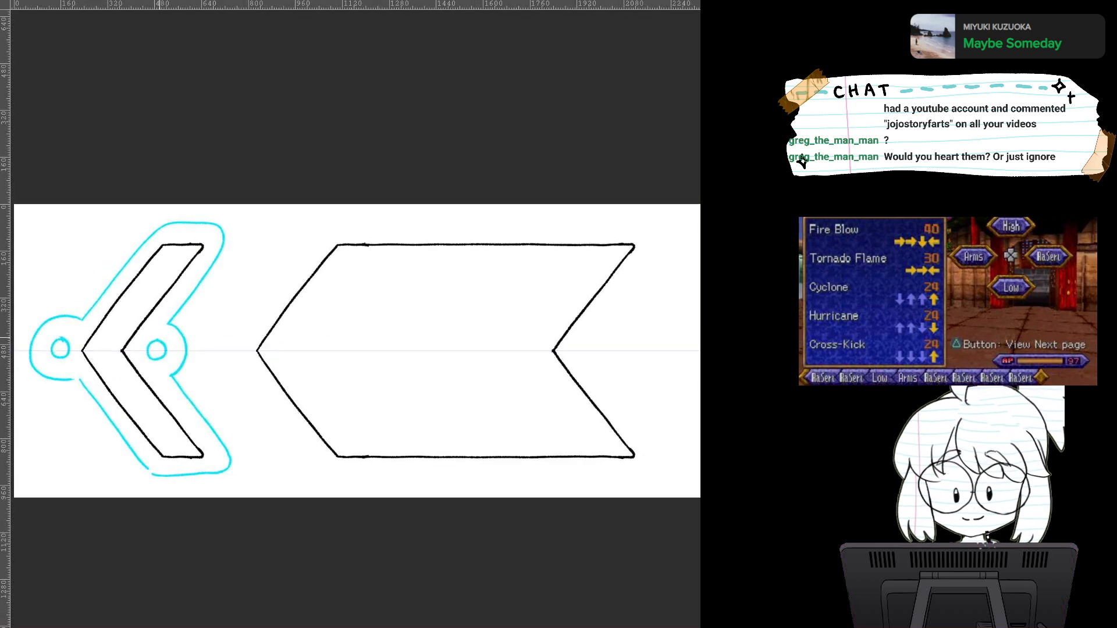
drag(495, 372, 224, 365)
scroll(442, 376, down, 1)
scroll(436, 369, down, 5)
scroll(460, 393, down, 4)
scroll(463, 396, up, 5)
scroll(454, 394, down, 2)
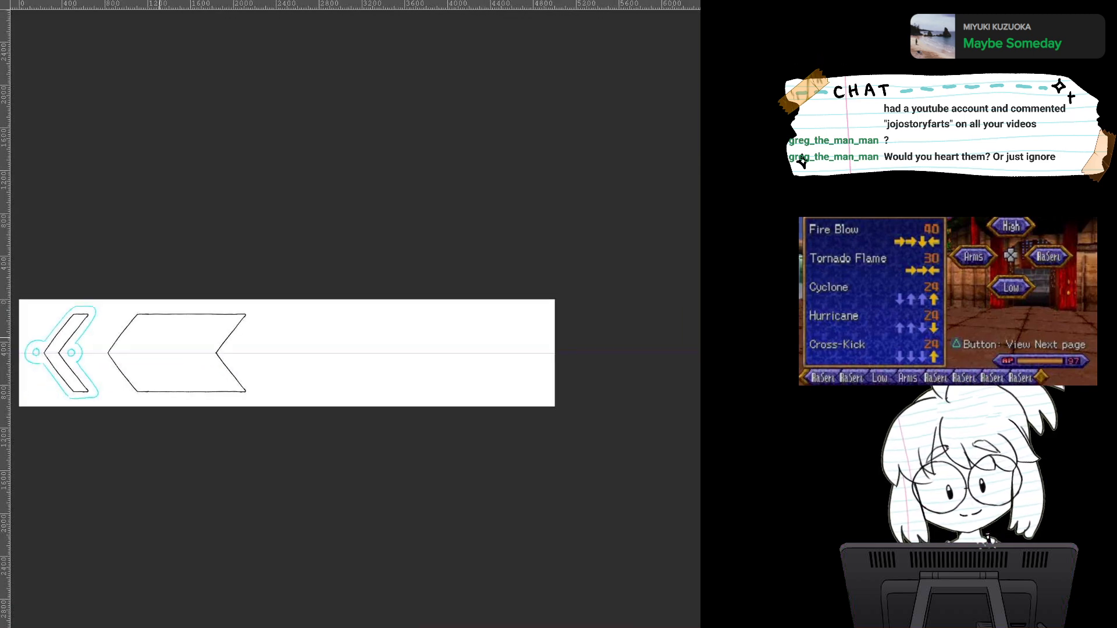
mouse_move(453, 394)
mouse_down()
mouse_move(350, 443)
mouse_move(454, 395)
mouse_up()
scroll(300, 354, up, 5)
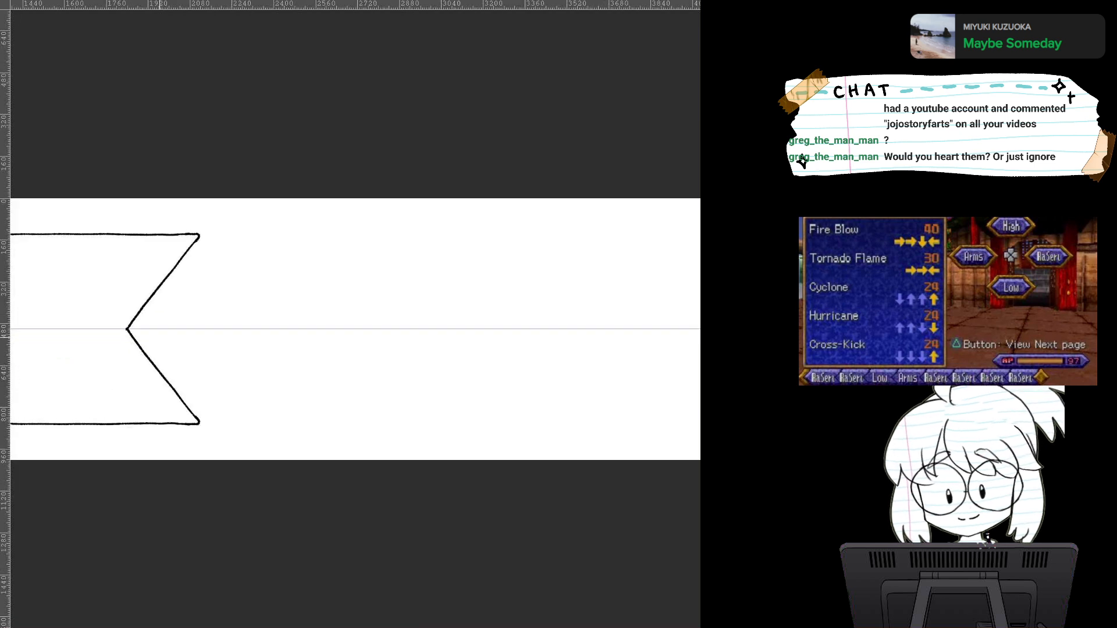
drag(201, 345, 457, 325)
scroll(458, 324, up, 2)
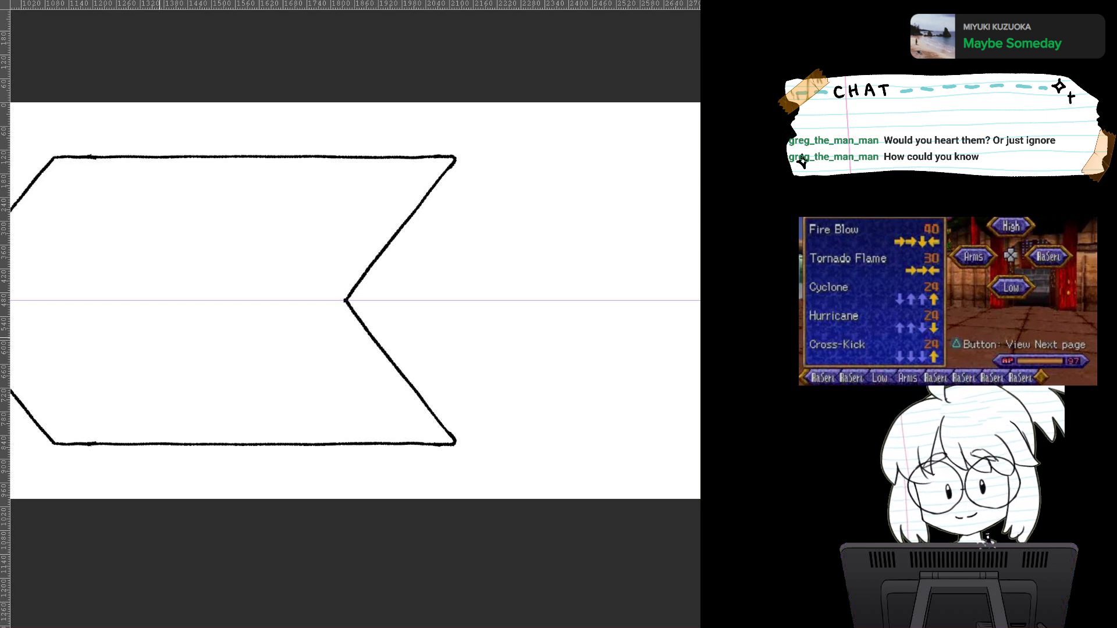
scroll(427, 363, down, 1)
drag(427, 364, 614, 417)
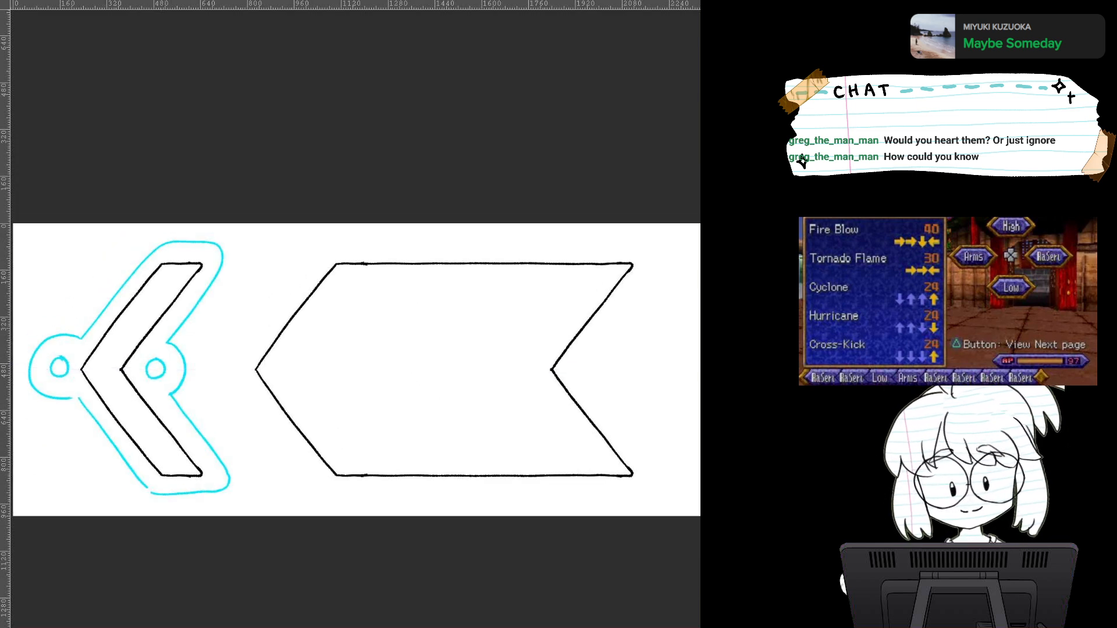
Step: Sample the cyan and trace an offset outline around the elongated shape without mirroring, with rounded tabs at its point and in its notch
drag(188, 395, 346, 387)
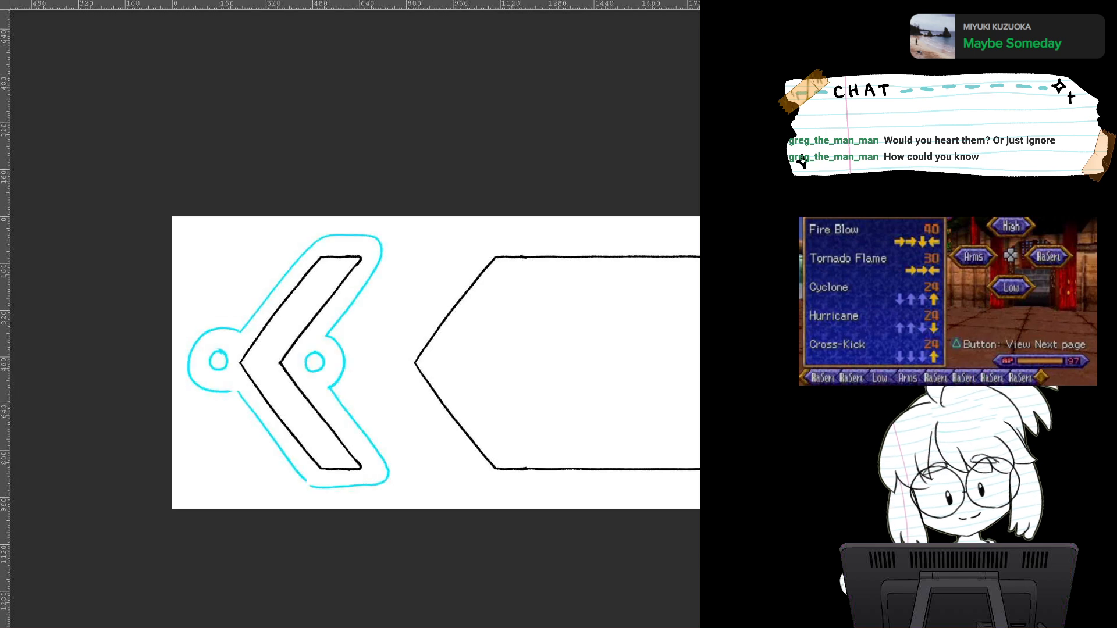
scroll(346, 387, up, 2)
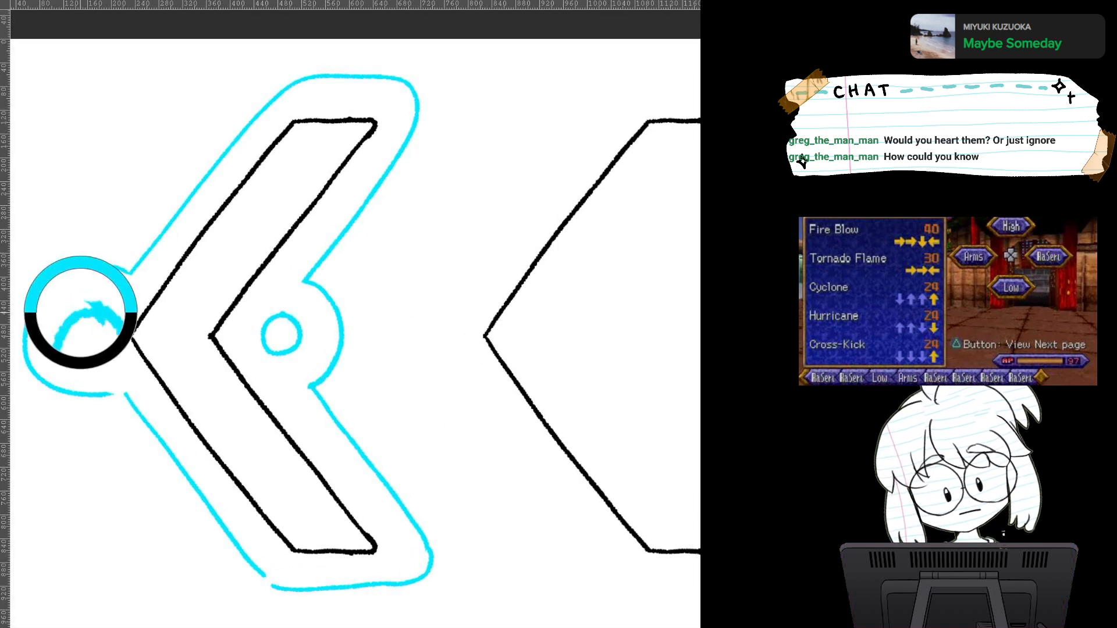
drag(658, 343, 72, 335)
scroll(462, 333, down, 2)
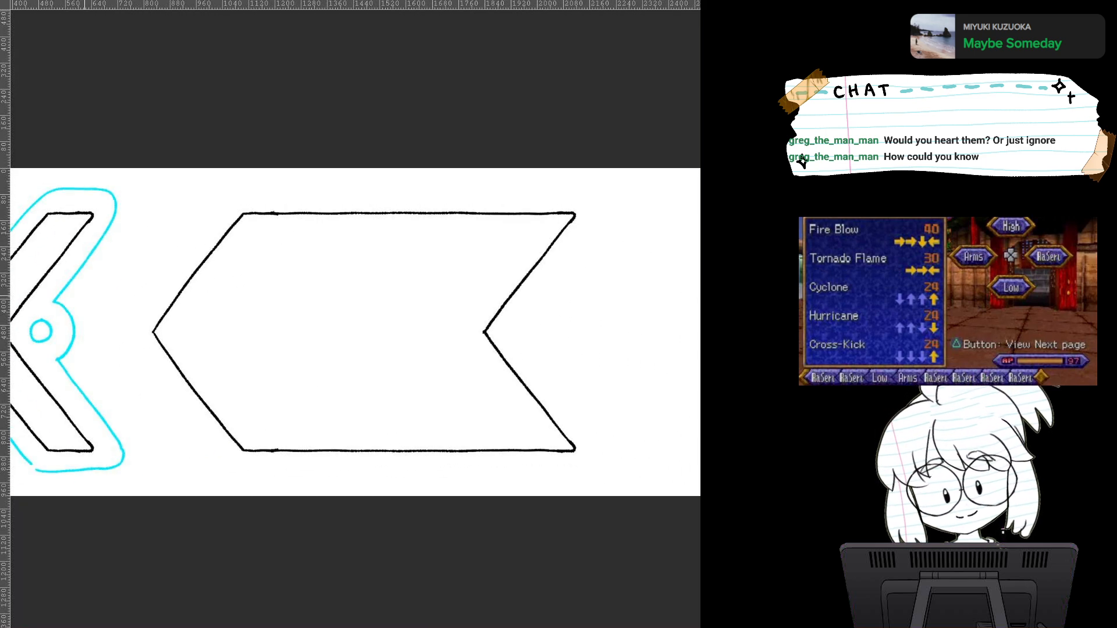
drag(462, 333, 620, 337)
mouse_move(376, 194)
mouse_down()
mouse_move(282, 305)
mouse_move(266, 308)
mouse_move(285, 356)
mouse_up()
key(ctrl+z)
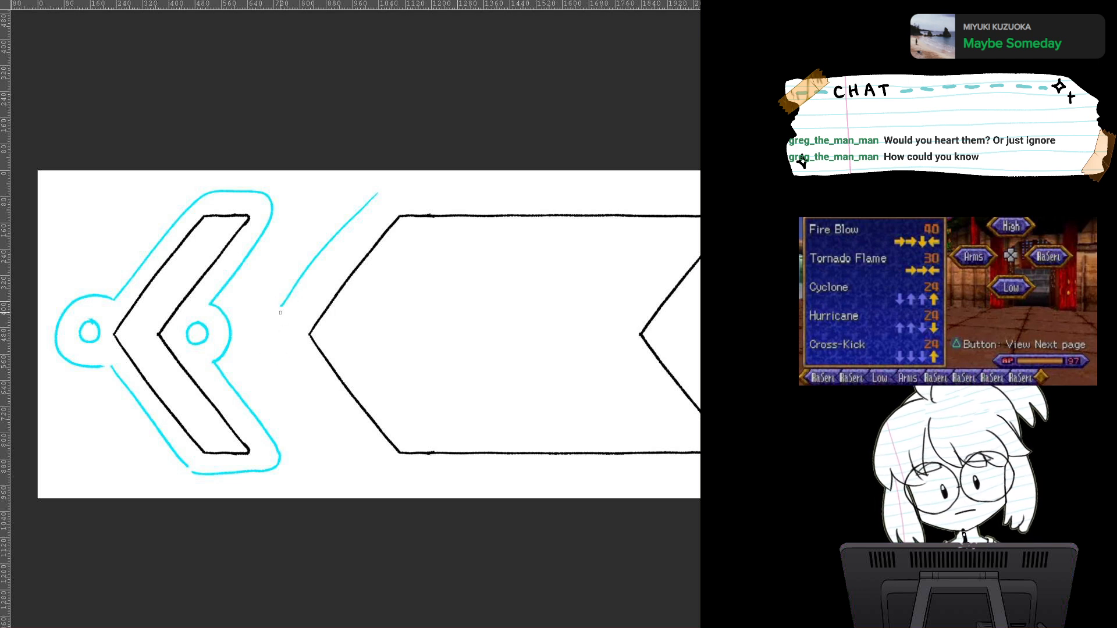
mouse_move(262, 299)
mouse_down()
mouse_move(279, 354)
mouse_move(385, 472)
mouse_move(463, 490)
mouse_up()
mouse_move(299, 261)
mouse_down()
mouse_move(608, 55)
mouse_move(631, 58)
mouse_move(623, 182)
mouse_move(636, 201)
mouse_move(659, 202)
mouse_move(654, 223)
mouse_move(373, 188)
mouse_move(496, 232)
mouse_up()
mouse_move(180, 460)
mouse_down()
mouse_move(488, 258)
mouse_move(498, 231)
mouse_move(538, 323)
mouse_move(537, 377)
mouse_up()
Step: Draw a small round cyan hole in each of the elongated shape's two tabs
scroll(494, 260, down, 1)
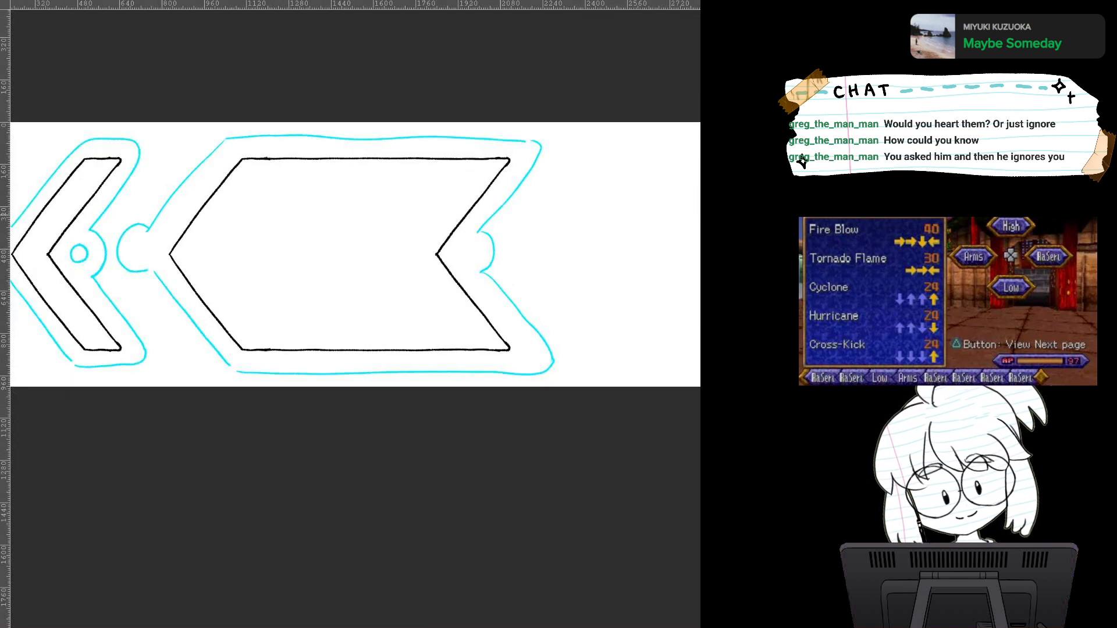
drag(139, 243, 145, 236)
drag(472, 247, 479, 240)
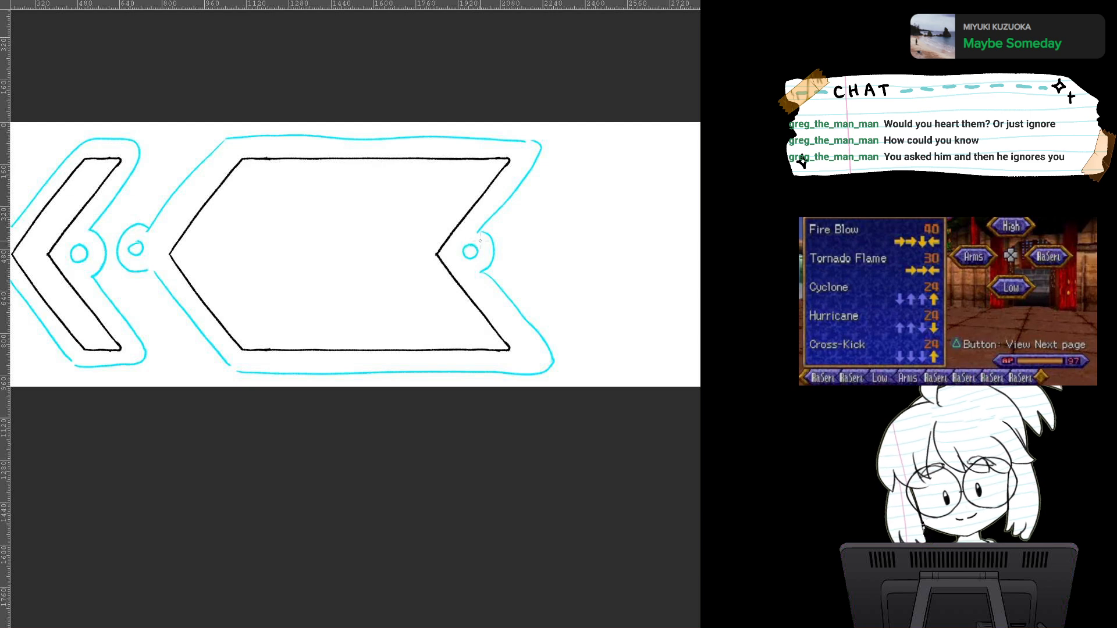
Step: Try sketching a cyan ring that links the chevron's inner tab hole to the elongated shape's point tab hole, and undo it
scroll(503, 320, down, 3)
scroll(502, 320, up, 5)
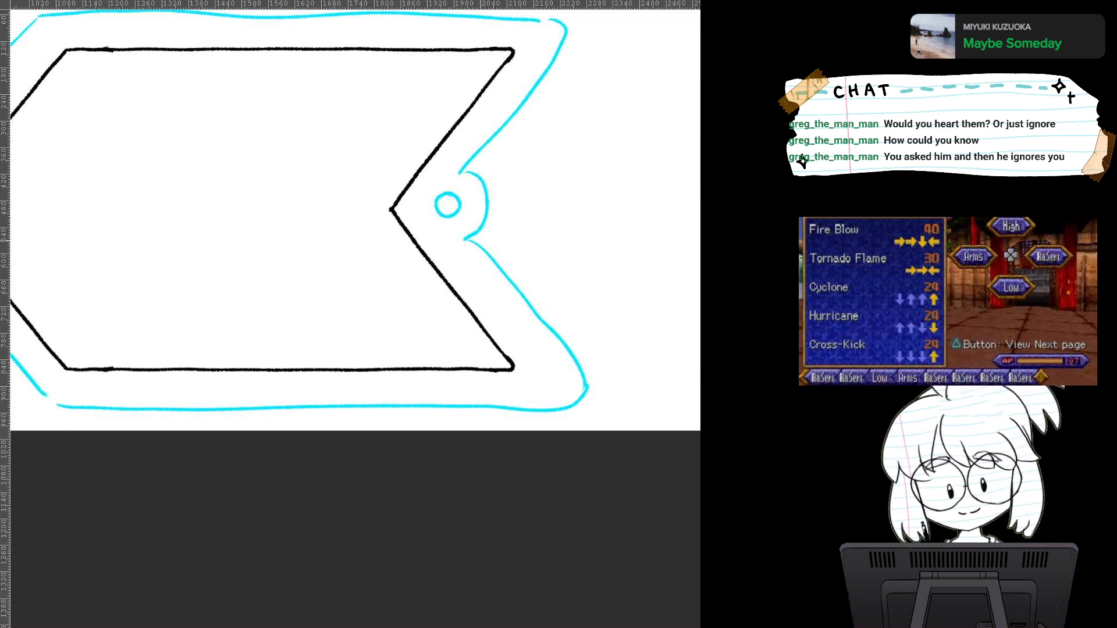
drag(66, 223, 481, 320)
mouse_move(209, 306)
mouse_down()
mouse_move(258, 265)
mouse_move(307, 282)
mouse_up()
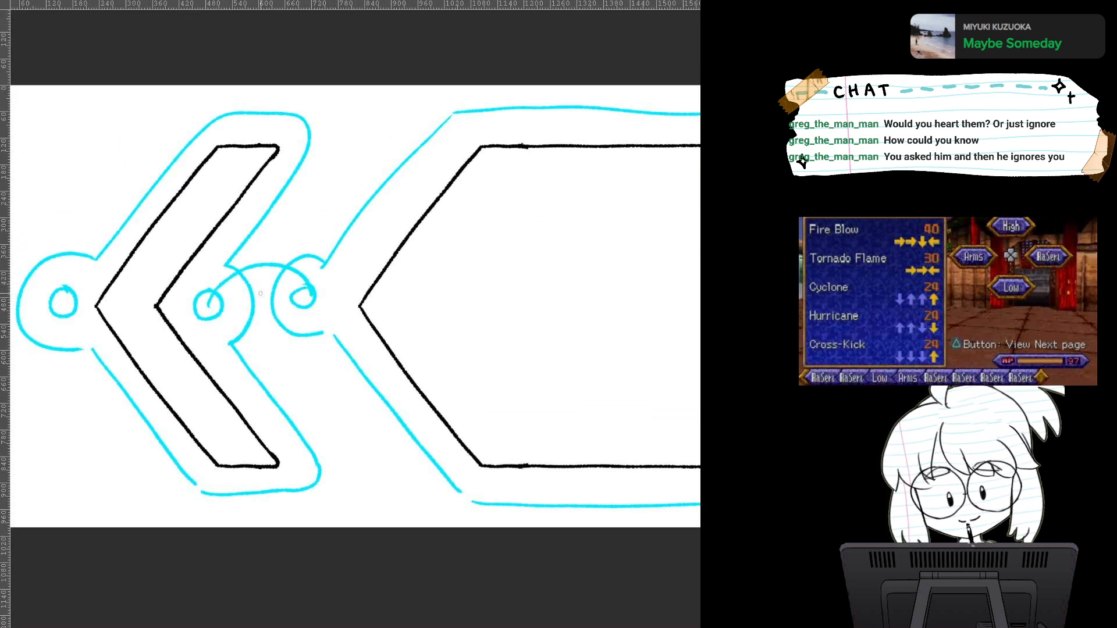
key(ctrl+z)
mouse_move(210, 307)
mouse_down()
mouse_move(269, 270)
mouse_move(307, 298)
mouse_up()
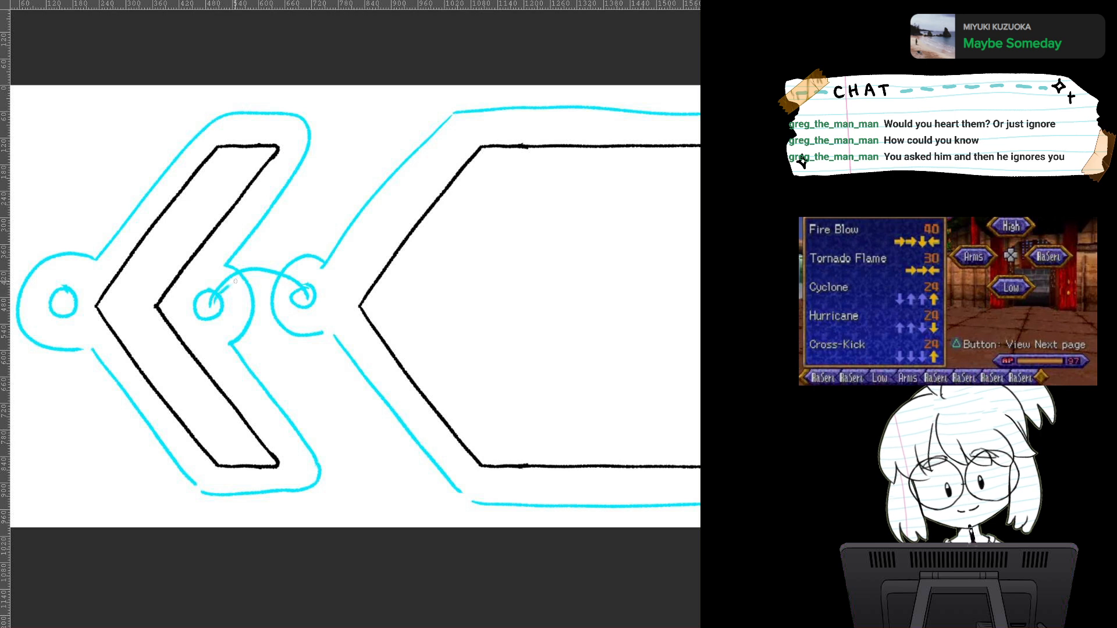
drag(235, 281, 305, 289)
mouse_move(213, 315)
mouse_down()
mouse_move(266, 352)
mouse_move(311, 309)
mouse_up()
mouse_move(308, 310)
mouse_down()
mouse_move(238, 341)
mouse_move(227, 322)
mouse_move(297, 344)
mouse_move(311, 335)
mouse_up()
key(ctrl+minus)
key(ctrl+z)
key(ctrl+z)
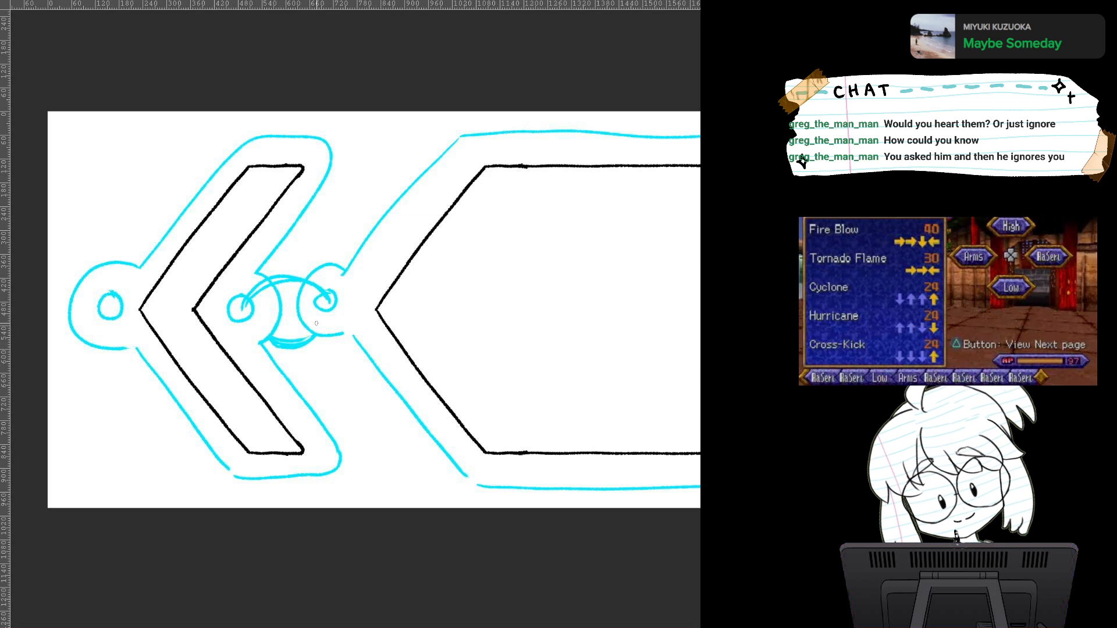
mouse_move(502, 334)
ctrl+mouse_down()
mouse_move(407, 334)
mouse_move(319, 313)
mouse_move(354, 242)
mouse_move(433, 207)
ctrl+mouse_up()
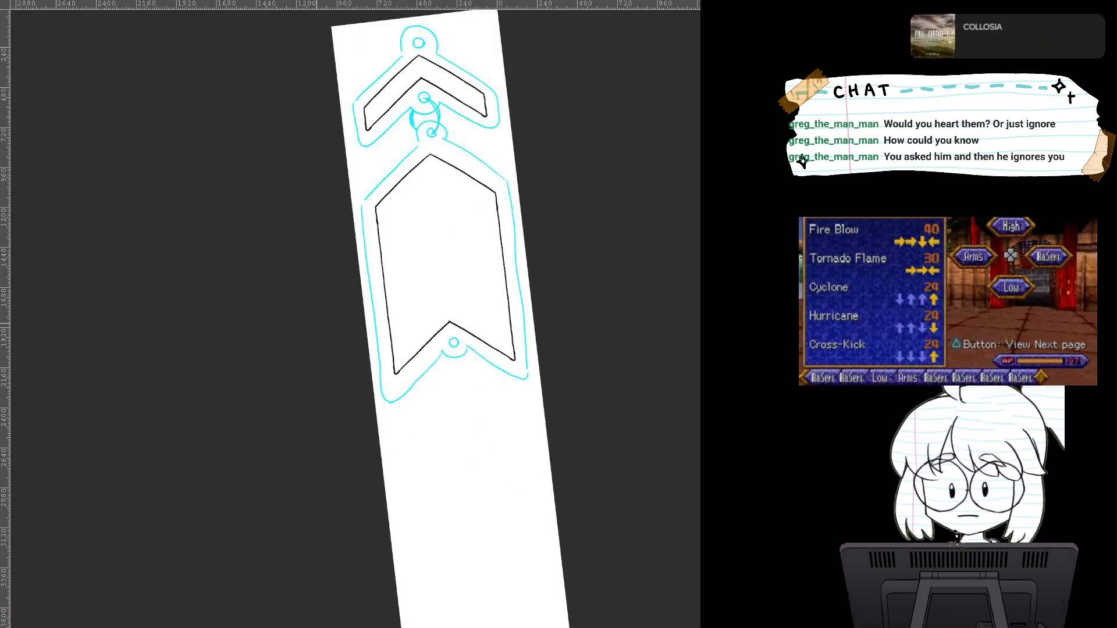
key(ctrl+z)
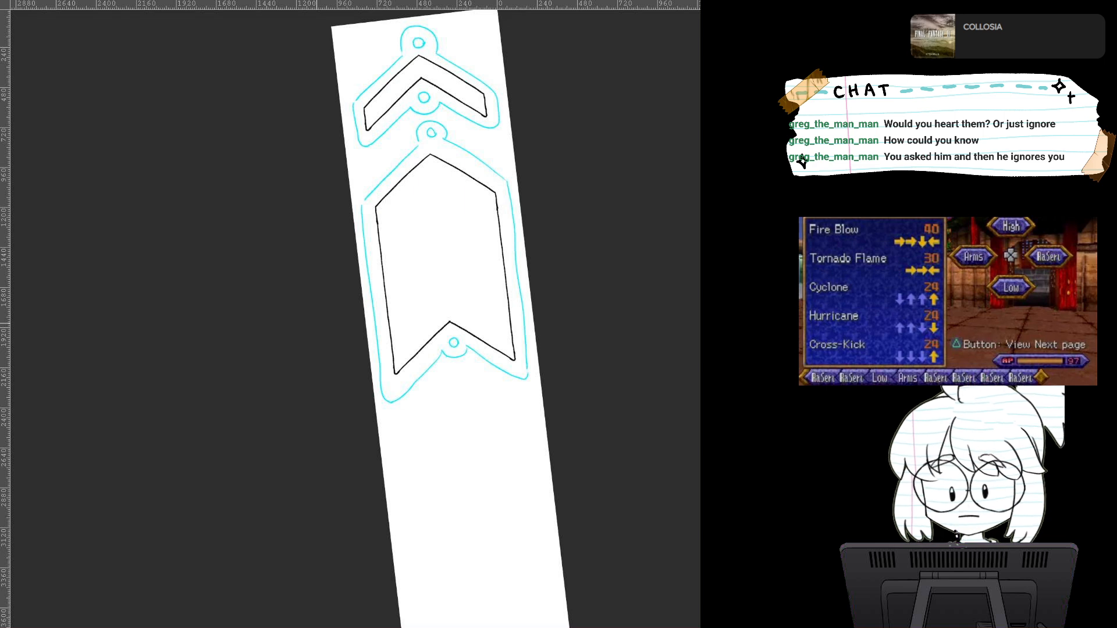
Step: Undo the elongated shape's cyan outline, including its point and notch tabs and their holes
mouse_move(407, 232)
shift+mouse_down()
mouse_move(283, 249)
mouse_move(394, 330)
mouse_move(441, 322)
mouse_move(435, 352)
shift+mouse_up()
mouse_move(435, 352)
mouse_down()
mouse_move(412, 271)
mouse_move(406, 386)
mouse_move(406, 326)
mouse_move(541, 356)
mouse_move(571, 374)
mouse_up()
key(5)
key(ctrl+z)
key(ctrl+z)
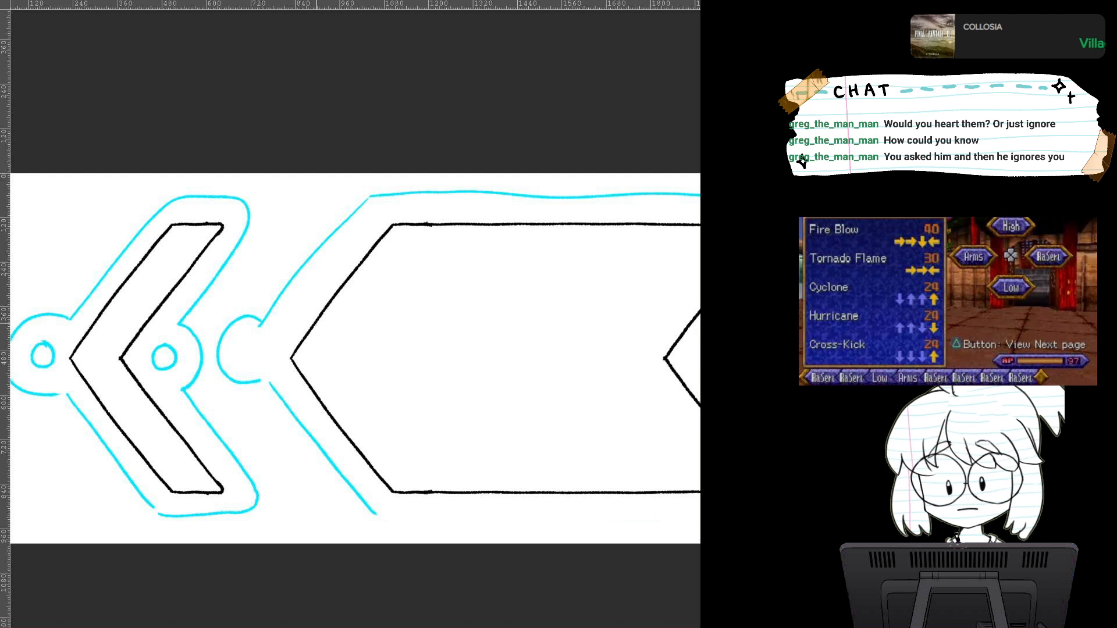
key(ctrl+z)
key(ctrl+z)
key(ctrl+z)
key(ctrl+z)
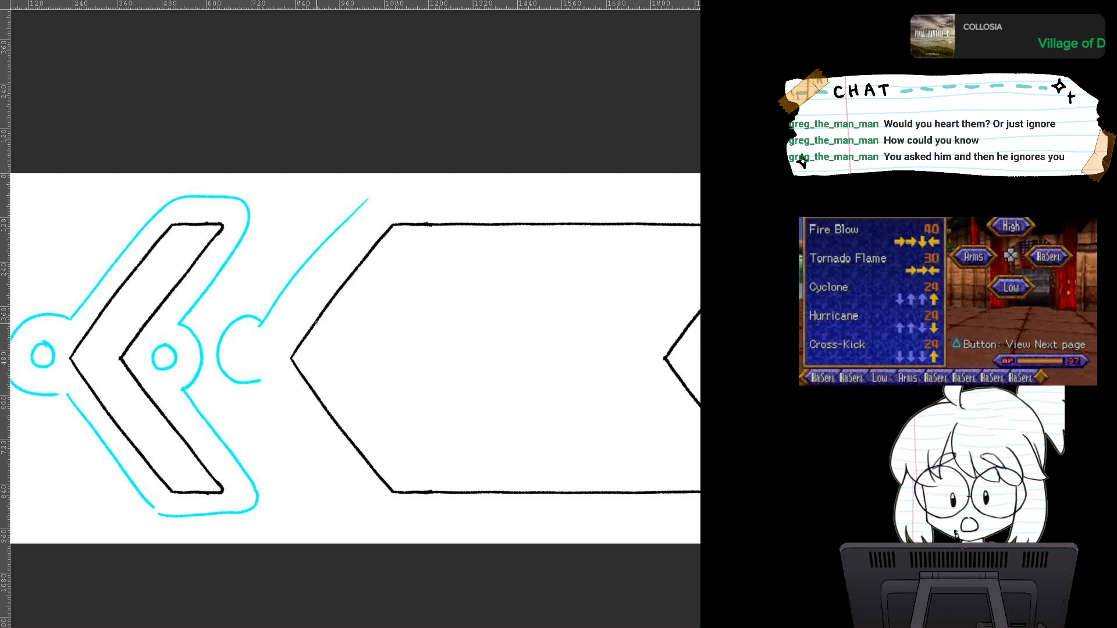
drag(316, 322, 130, 289)
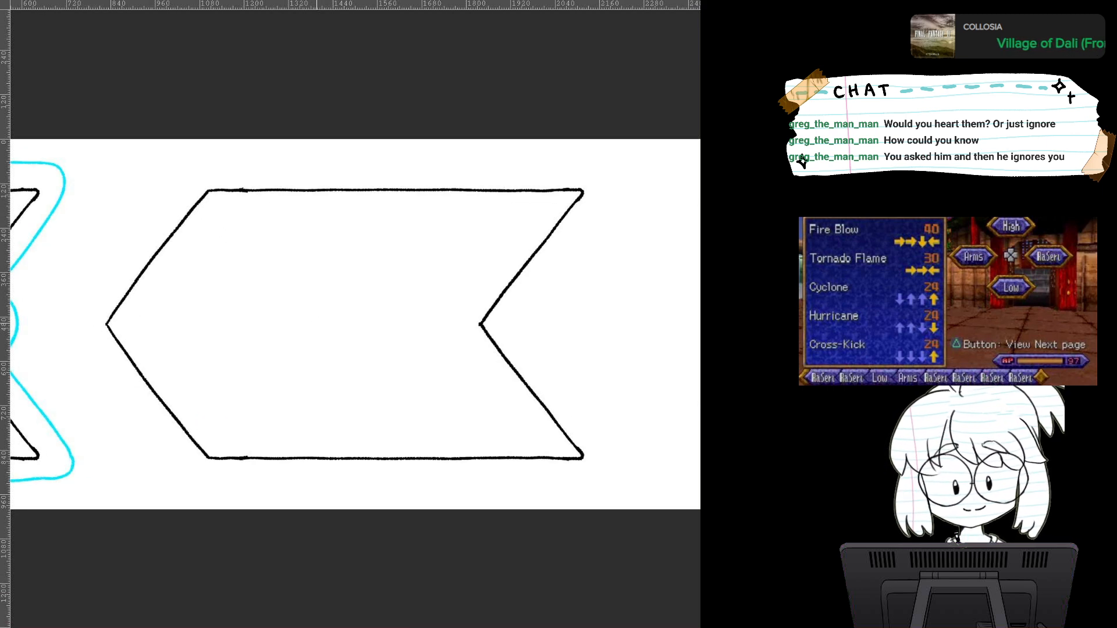
Step: Try a tabless cyan outline around the elongated shape, with small rings drawn over its point and notch as holes
mouse_move(67, 315)
mouse_down()
mouse_move(170, 171)
mouse_move(228, 157)
mouse_move(424, 151)
mouse_move(565, 164)
mouse_move(622, 218)
mouse_move(540, 320)
mouse_move(579, 394)
mouse_move(603, 488)
mouse_move(198, 494)
mouse_move(104, 401)
mouse_move(64, 315)
mouse_up()
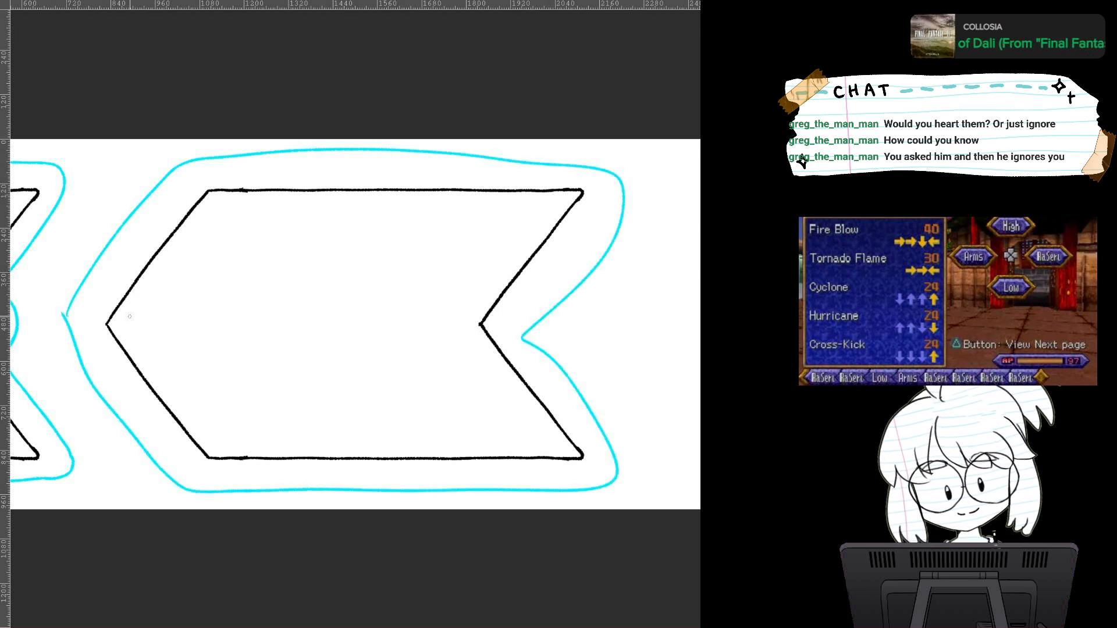
drag(145, 308, 117, 301)
key(ctrl+z)
mouse_move(497, 308)
mouse_down()
mouse_move(466, 324)
mouse_move(486, 303)
mouse_up()
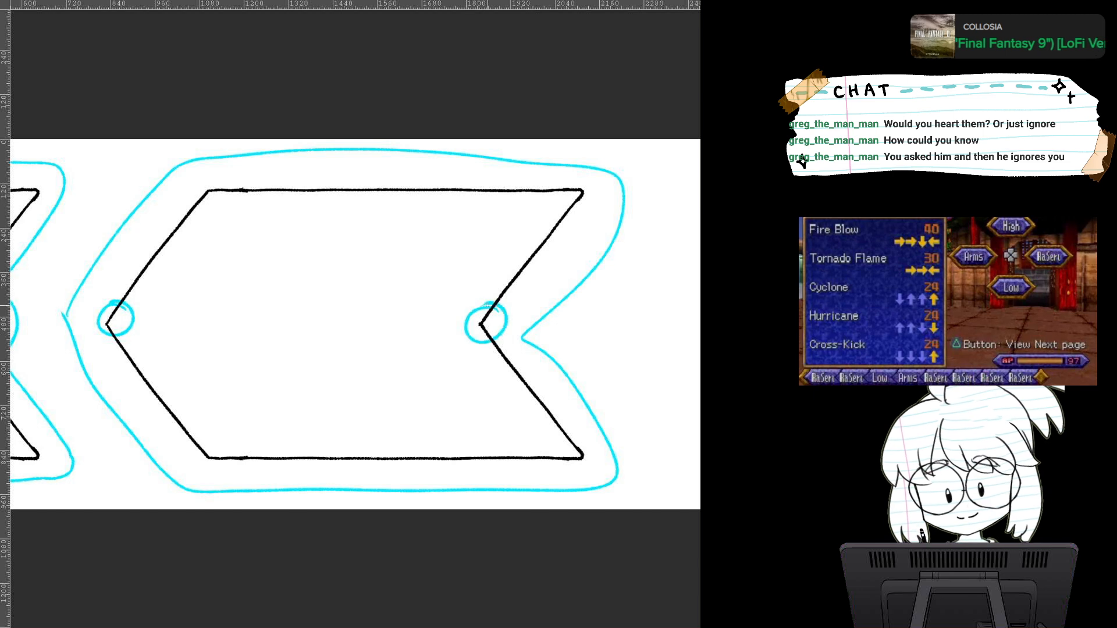
scroll(488, 305, down, 4)
scroll(550, 375, up, 3)
scroll(550, 376, down, 3)
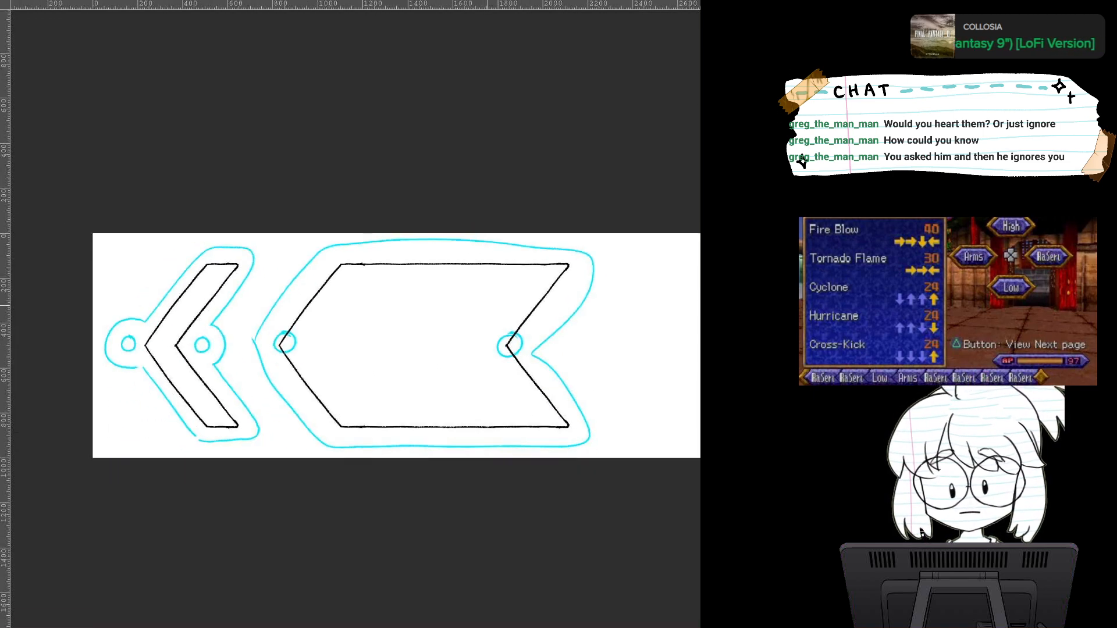
scroll(550, 376, up, 3)
drag(492, 308, 502, 315)
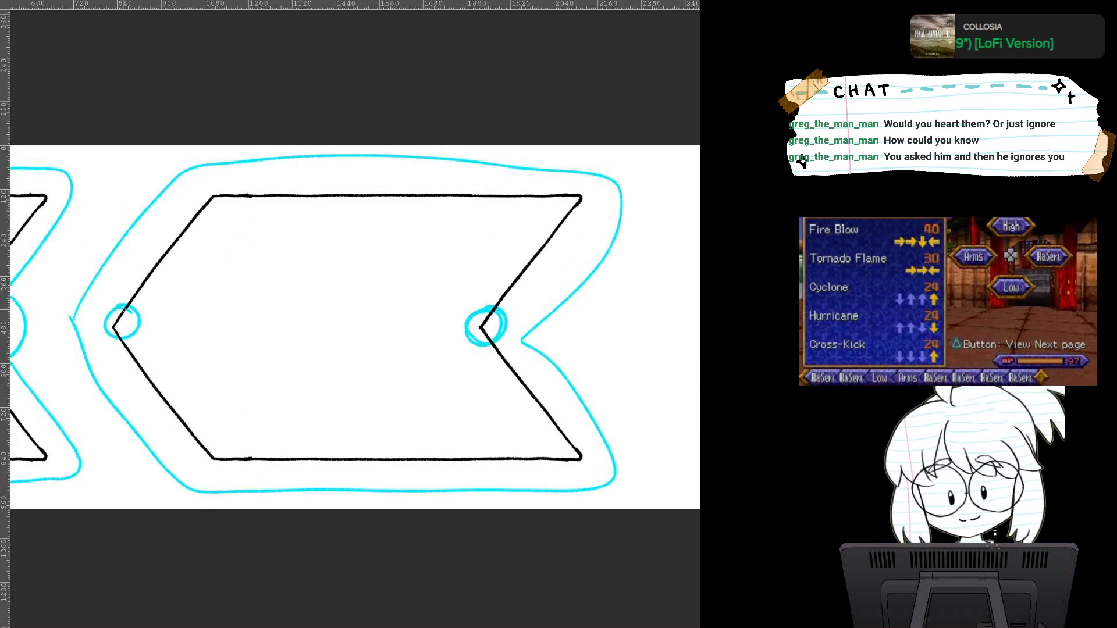
mouse_move(125, 306)
mouse_down()
mouse_move(139, 334)
mouse_move(137, 314)
mouse_up()
scroll(541, 369, down, 3)
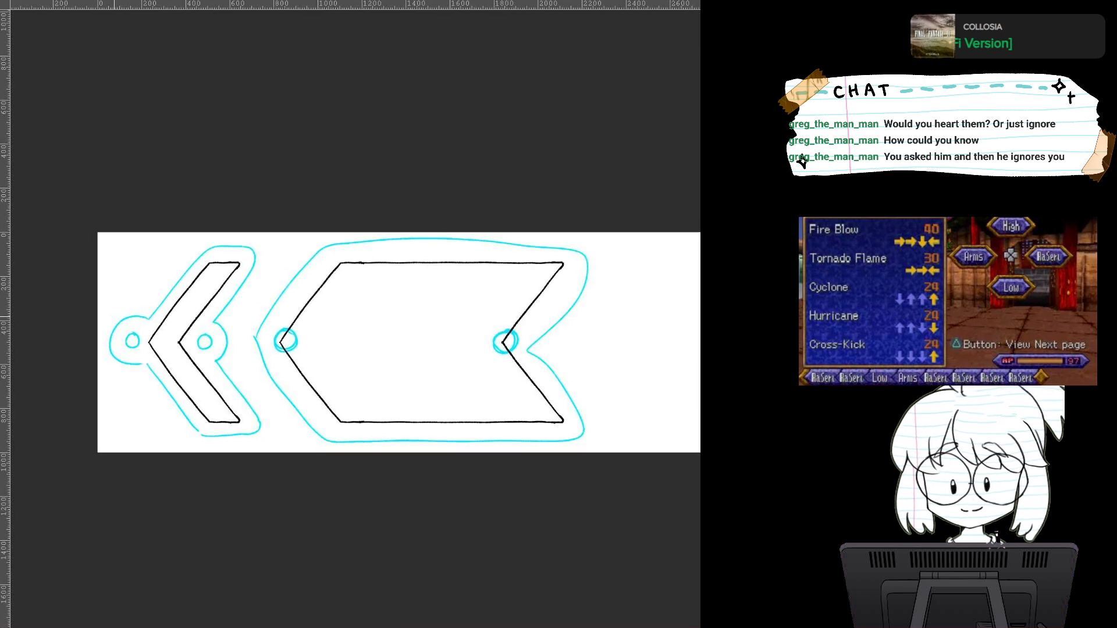
Step: Undo the rings at the point and notch and the tabless cyan outline of the elongated shape
drag(540, 369, 434, 347)
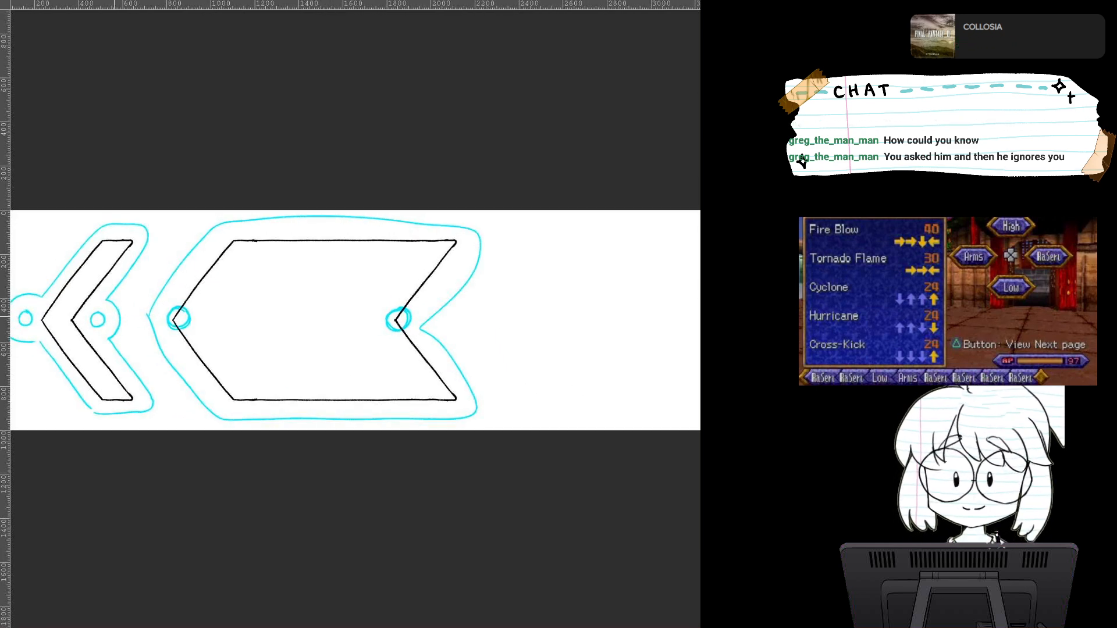
key(ctrl+z)
key(ctrl+z)
key(ctrl+z)
key(ctrl+z)
key(ctrl+z)
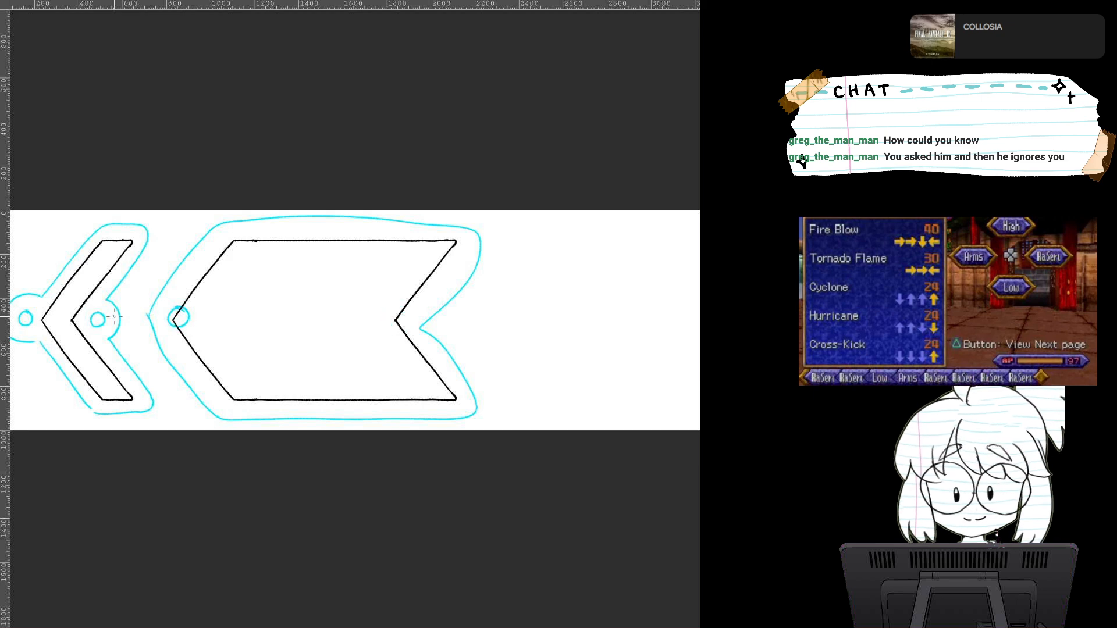
key(ctrl+z)
scroll(454, 381, up, 2)
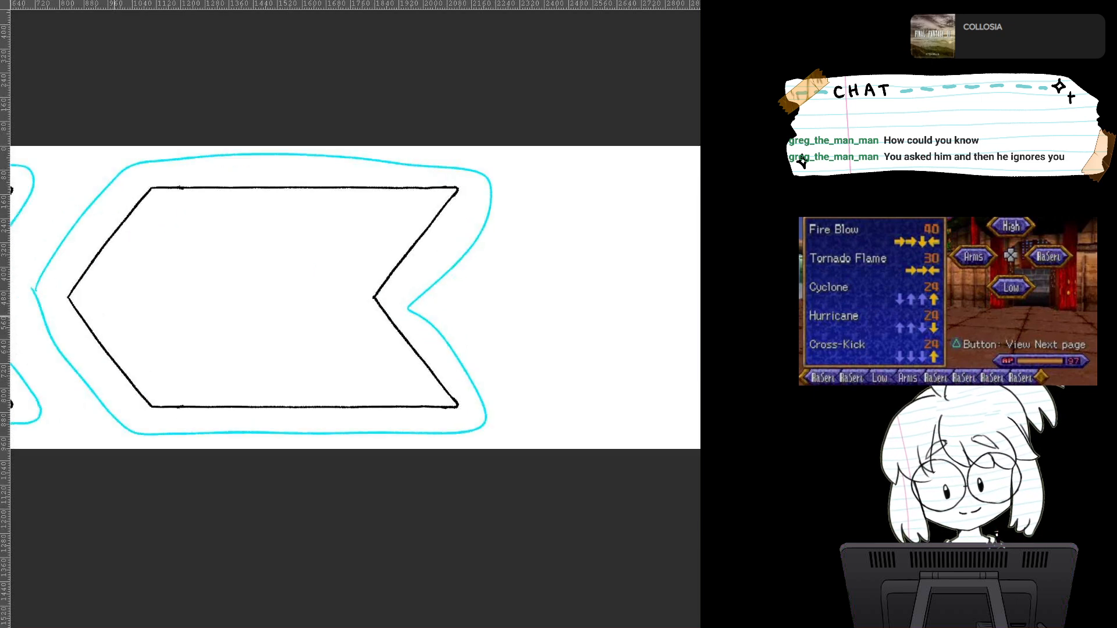
drag(453, 381, 628, 453)
scroll(477, 410, up, 2)
key(ctrl+z)
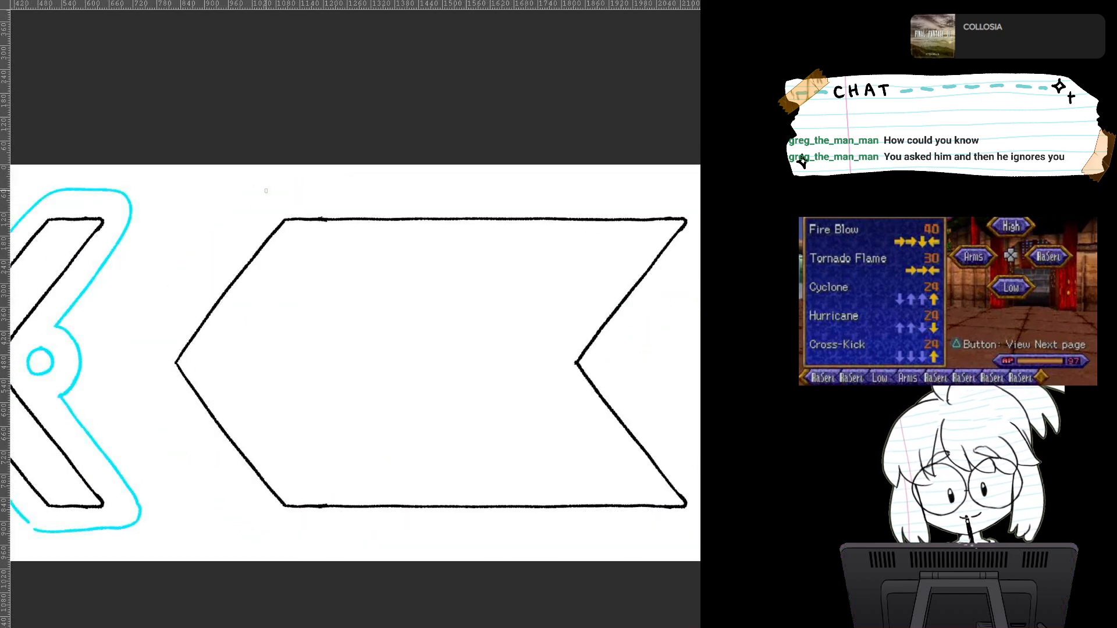
Step: Trace a new cyan offset outline around the elongated shape, with rounded tabs at its point and in its notch
mouse_move(267, 190)
mouse_down()
mouse_move(149, 329)
mouse_move(108, 353)
mouse_move(257, 528)
mouse_move(327, 583)
mouse_up()
mouse_move(201, 270)
mouse_down()
mouse_move(448, 146)
mouse_move(607, 88)
mouse_move(631, 92)
mouse_move(585, 279)
mouse_move(508, 277)
mouse_up()
key(ctrl+z)
mouse_move(511, 83)
mouse_down()
mouse_move(533, 119)
mouse_move(532, 105)
mouse_move(499, 249)
mouse_up()
key(ctrl+z)
mouse_move(530, 110)
mouse_down()
mouse_move(510, 230)
mouse_move(535, 287)
mouse_move(635, 335)
mouse_move(653, 360)
mouse_up()
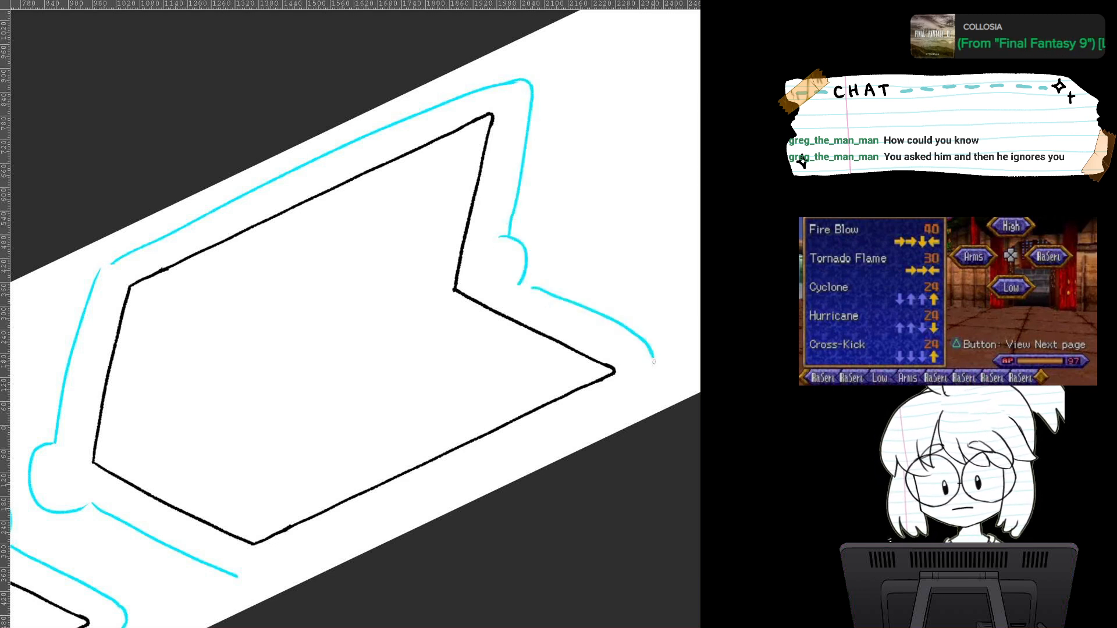
drag(255, 575, 653, 383)
Step: Draw a small cyan hole in the notch tab and another in the point tab of the elongated shape
drag(494, 259, 492, 260)
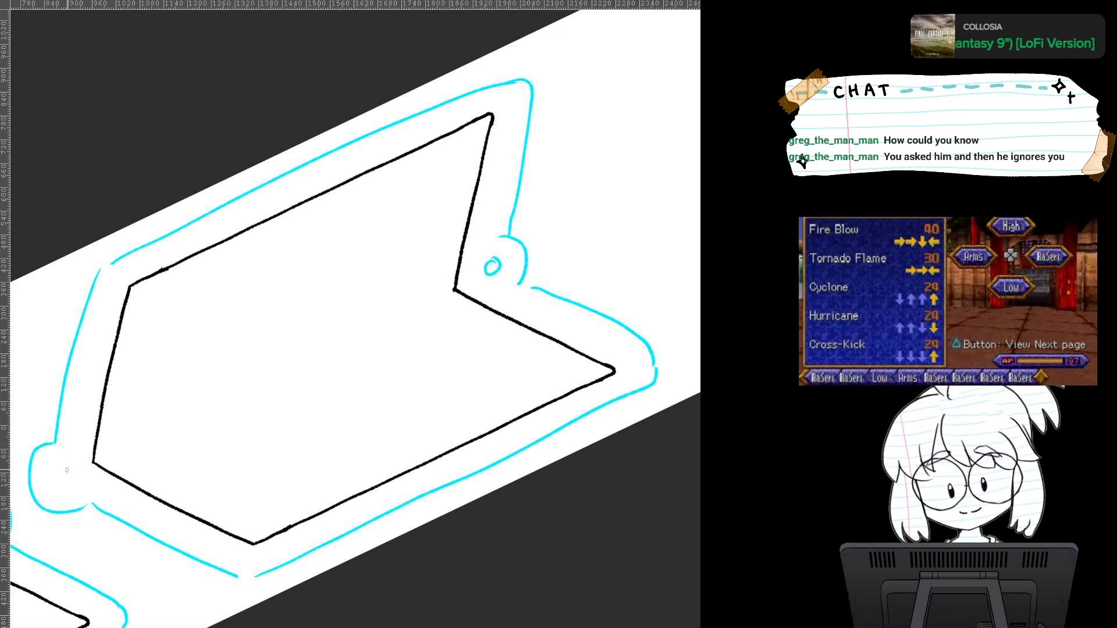
drag(66, 466, 67, 466)
key(5)
key(minus)
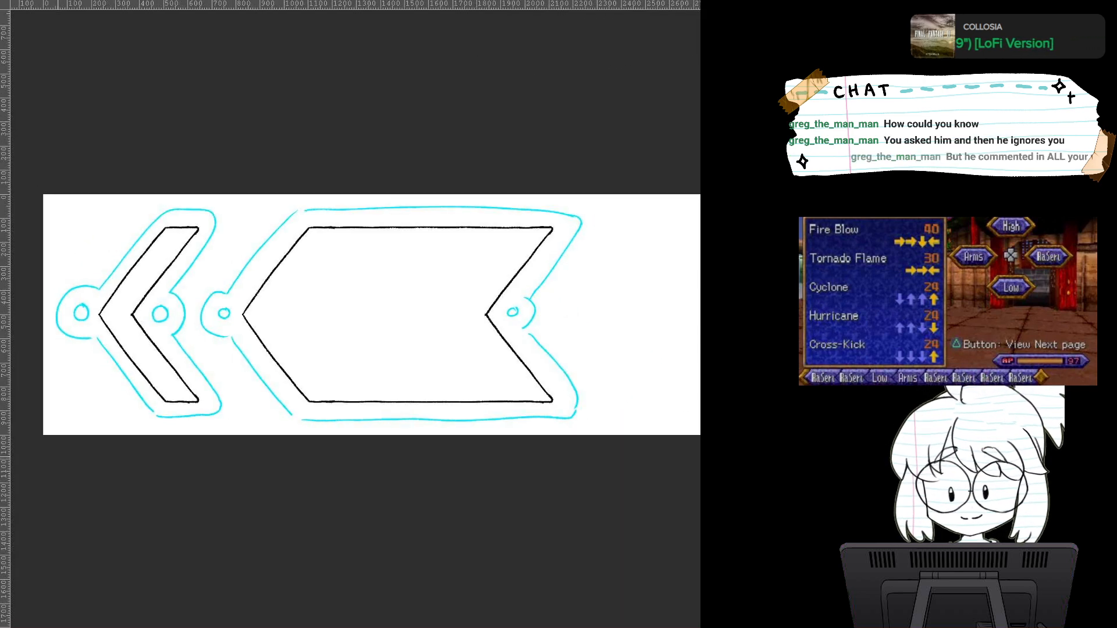
Step: Make a freehand selection of the inside of the chevron's upper arm, following its black outline
scroll(474, 368, up, 3)
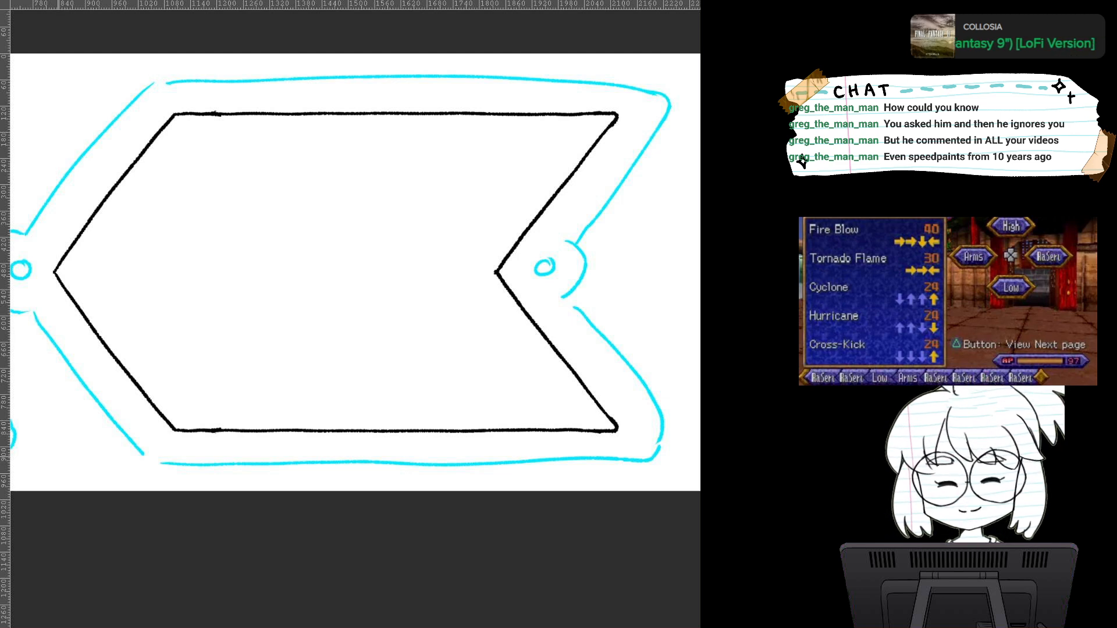
drag(279, 273, 410, 282)
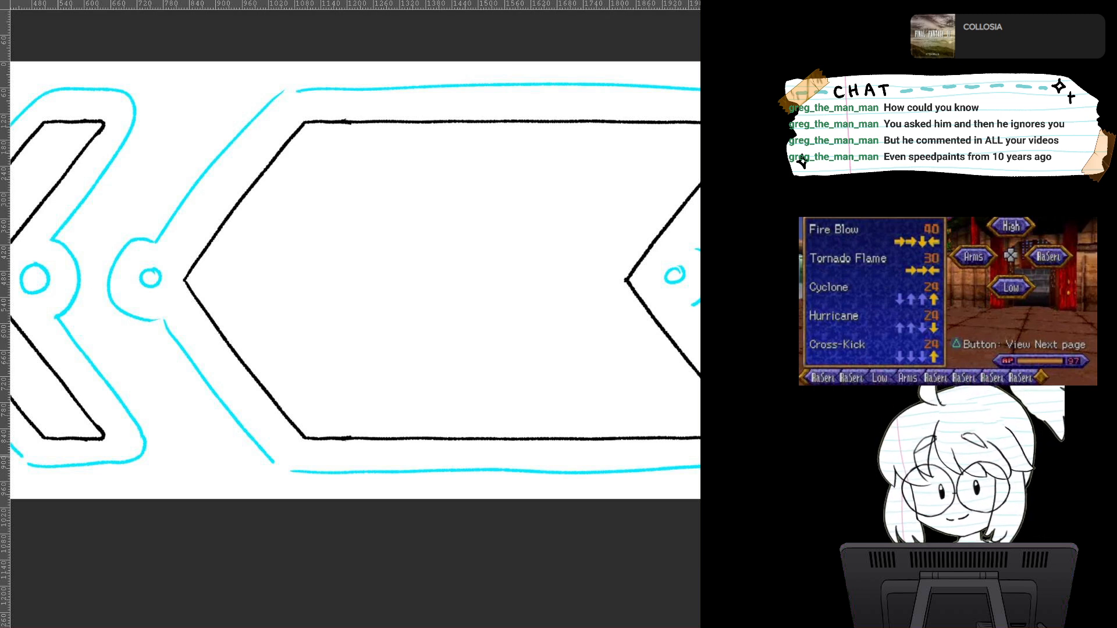
drag(401, 352, 314, 384)
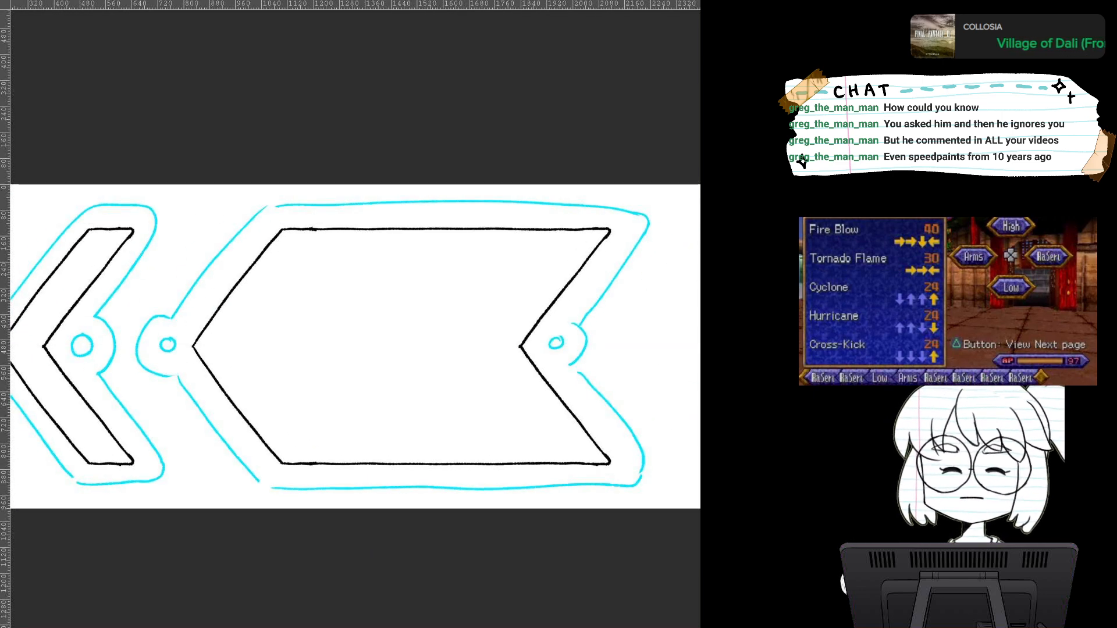
drag(434, 412, 486, 412)
drag(174, 314, 558, 369)
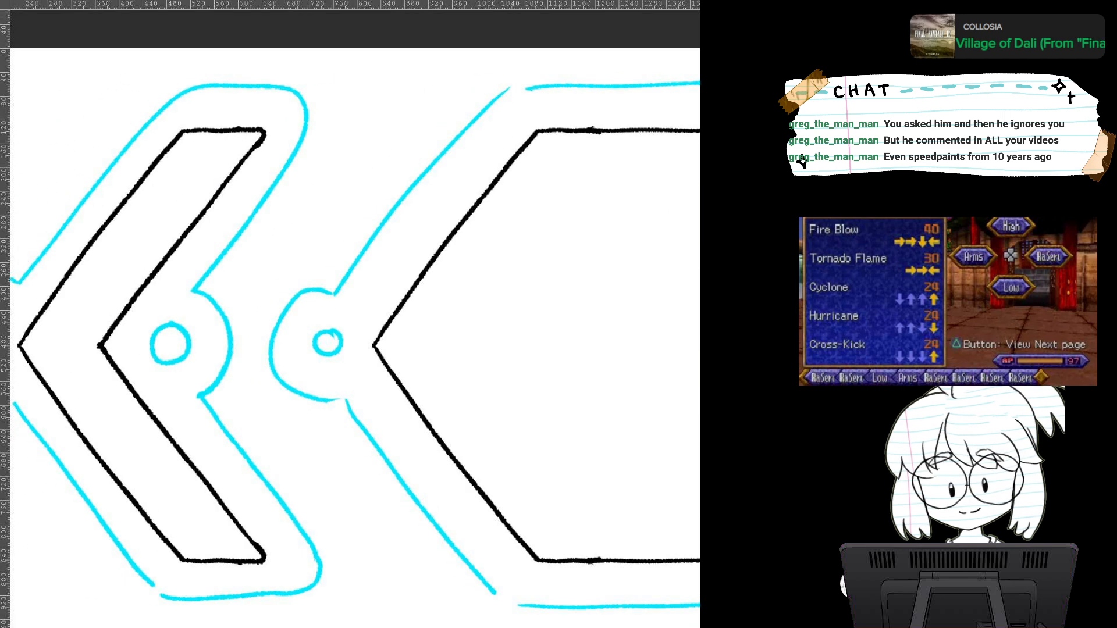
drag(303, 338, 404, 346)
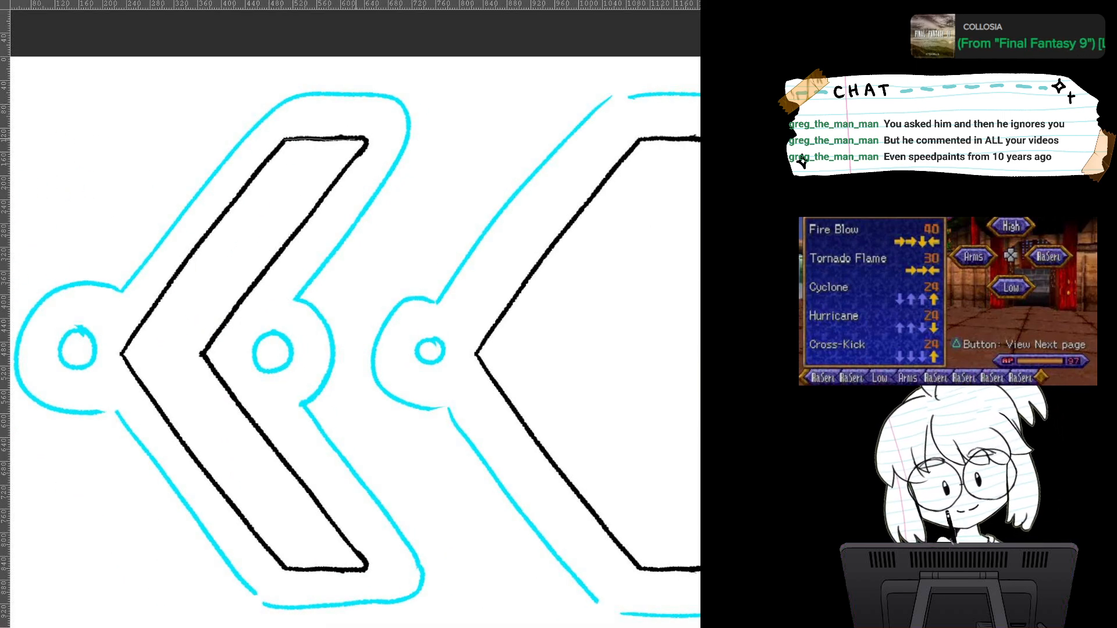
mouse_move(325, 191)
mouse_down()
mouse_move(257, 206)
mouse_move(261, 170)
mouse_move(284, 141)
mouse_move(132, 350)
mouse_move(261, 223)
mouse_move(271, 204)
mouse_move(208, 234)
mouse_move(139, 324)
mouse_move(135, 362)
mouse_move(276, 204)
mouse_up()
key(ctrl+z)
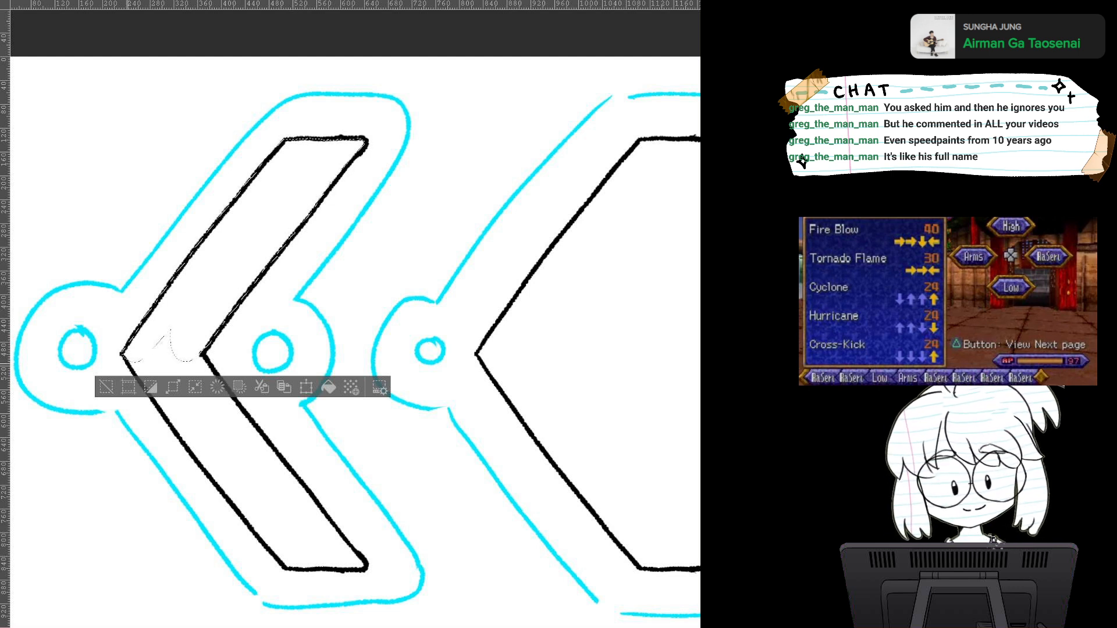
Step: Extend the selection over the chevron's lower arm and fill the whole chevron with golden yellow
drag(131, 369, 153, 405)
key(ctrl+z)
mouse_move(124, 357)
mouse_down()
mouse_move(161, 412)
mouse_move(178, 324)
mouse_up()
mouse_move(167, 419)
mouse_down()
mouse_move(221, 488)
mouse_move(195, 393)
mouse_up()
mouse_move(222, 492)
mouse_down()
mouse_move(278, 562)
mouse_move(278, 495)
mouse_move(221, 443)
mouse_up()
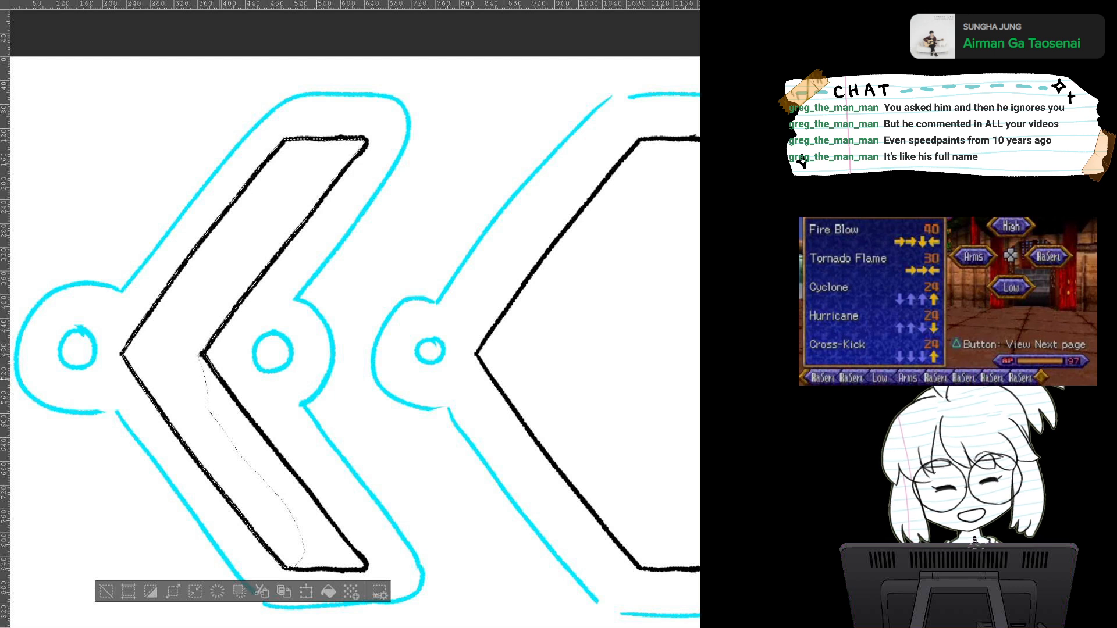
mouse_move(220, 379)
mouse_down()
mouse_move(257, 430)
mouse_move(189, 349)
mouse_up()
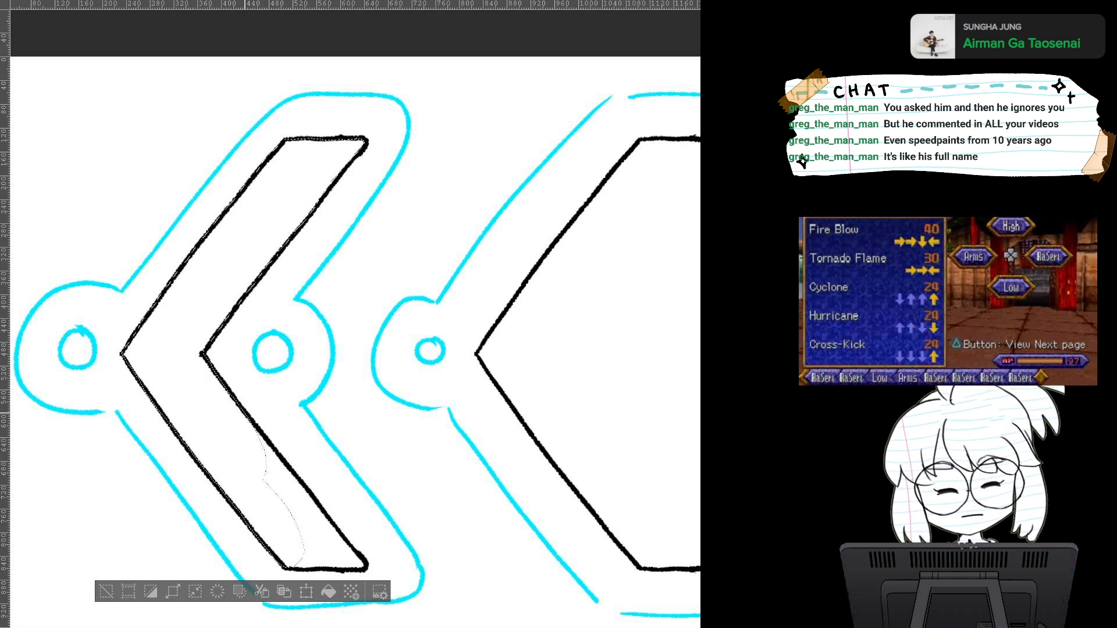
mouse_move(252, 423)
mouse_down()
mouse_move(360, 557)
mouse_move(302, 561)
mouse_move(255, 450)
mouse_move(251, 251)
mouse_move(187, 347)
mouse_up()
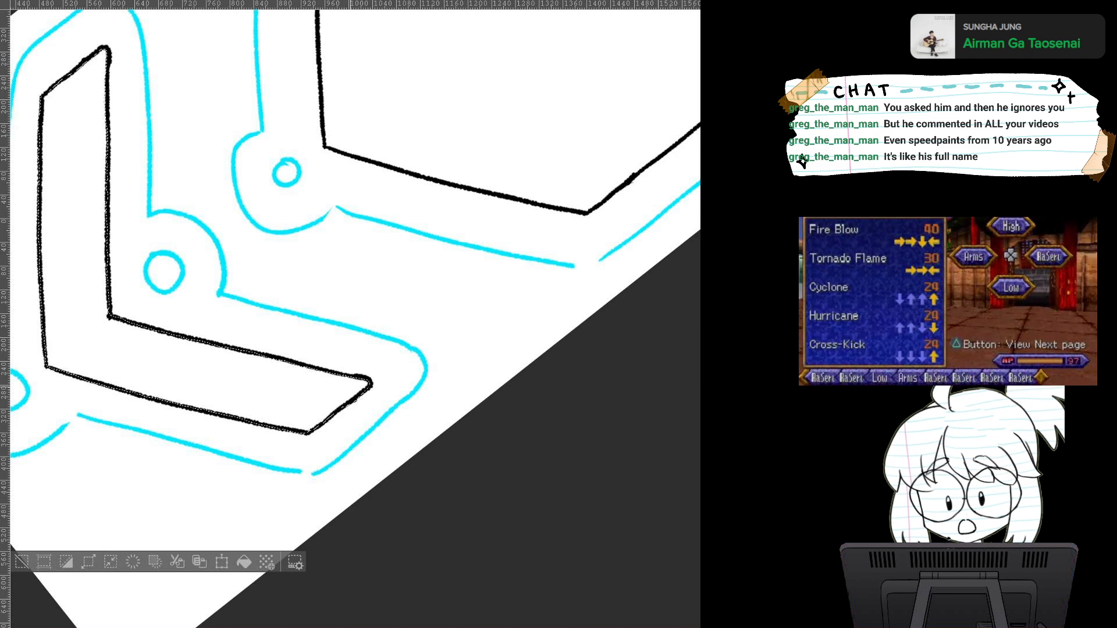
drag(187, 347, 210, 354)
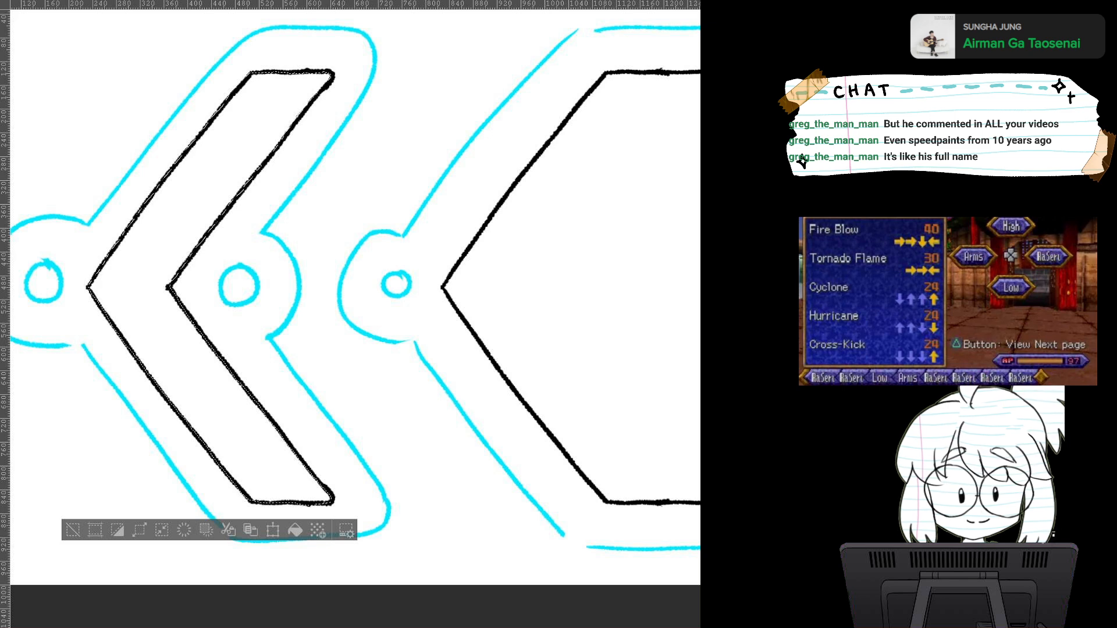
click(73, 530)
scroll(410, 359, down, 3)
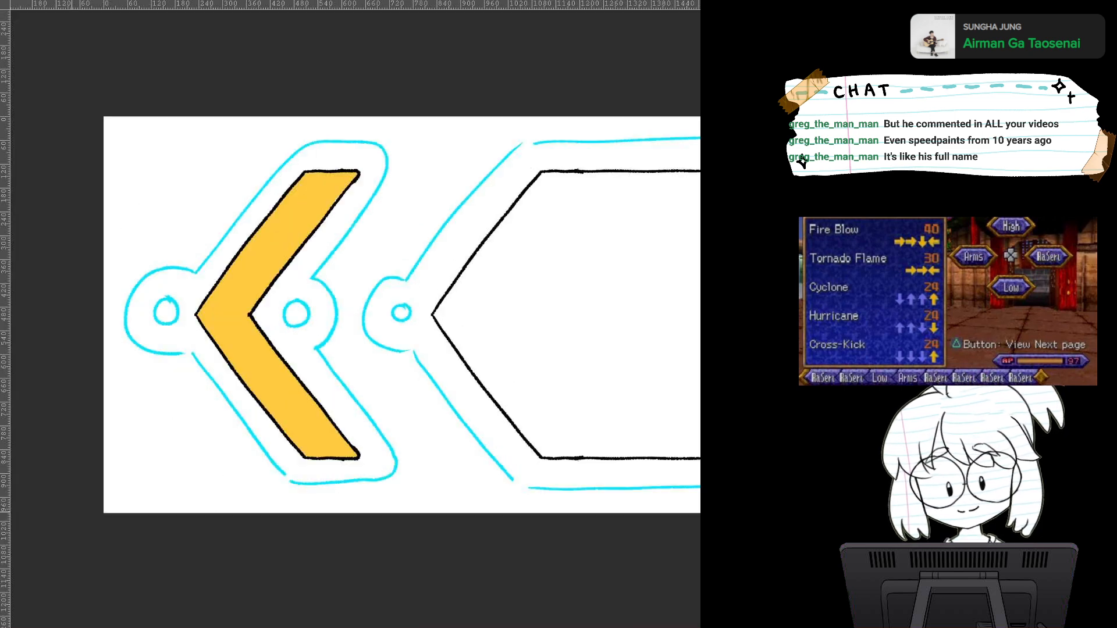
Step: Examine the yellow chevron's edges up close and its look beside the unfilled elongated shape
scroll(410, 359, up, 5)
drag(510, 333, 440, 365)
scroll(440, 365, down, 4)
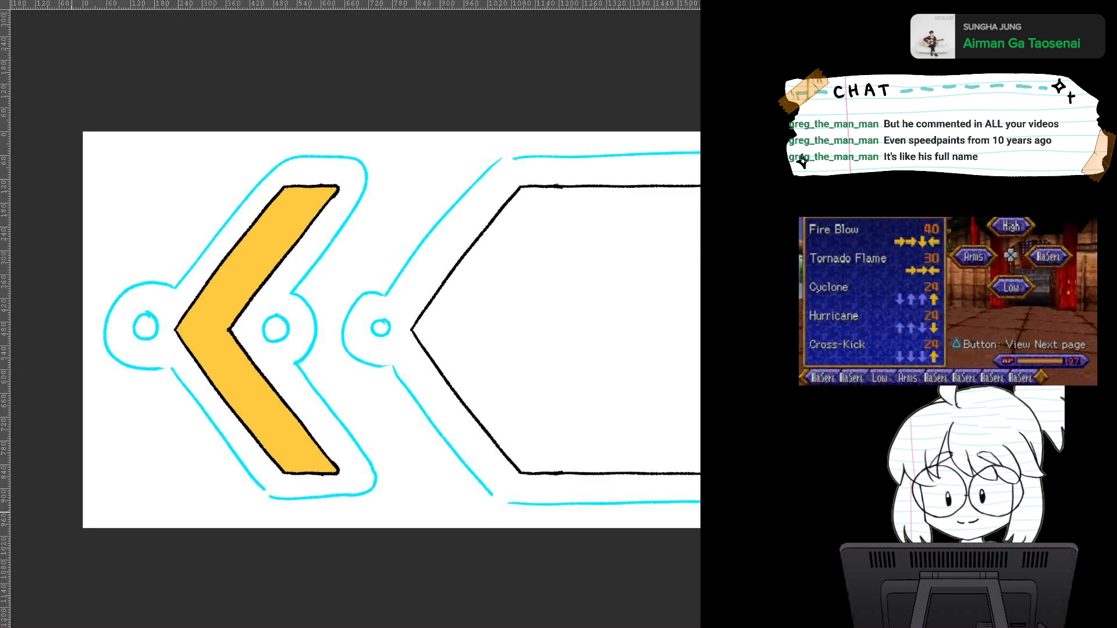
scroll(440, 365, up, 3)
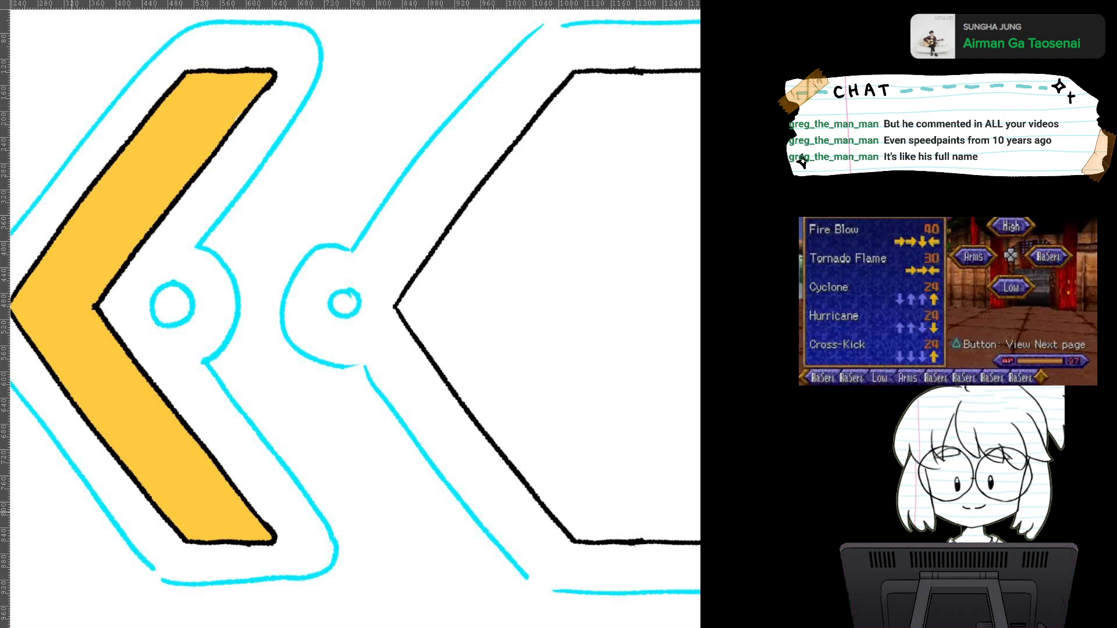
drag(349, 314, 436, 325)
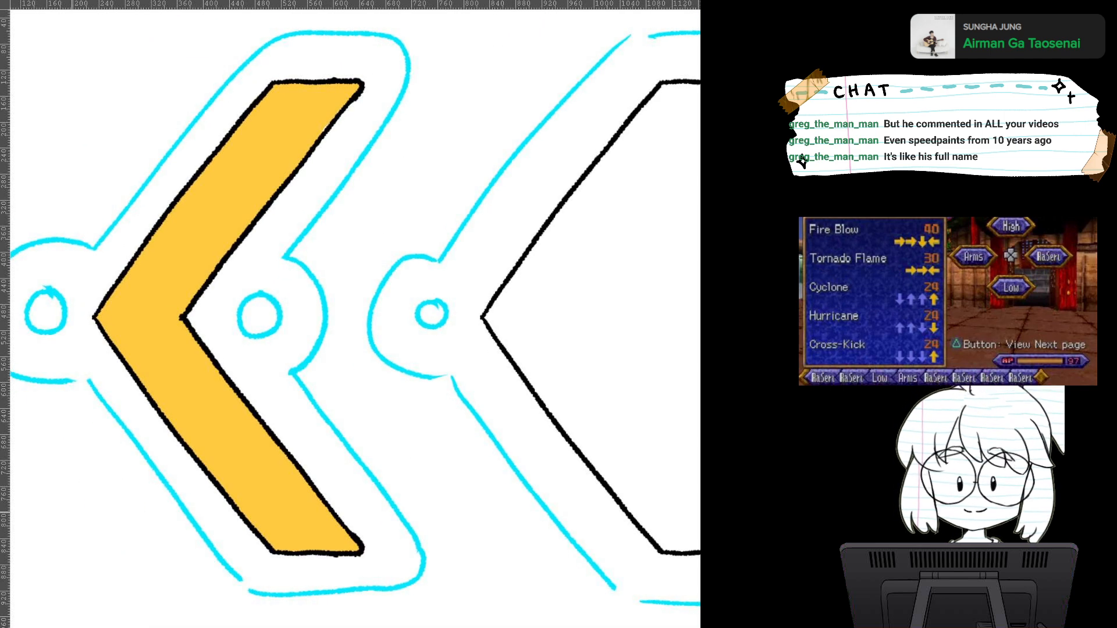
scroll(463, 364, down, 4)
scroll(464, 363, up, 3)
drag(464, 364, 266, 365)
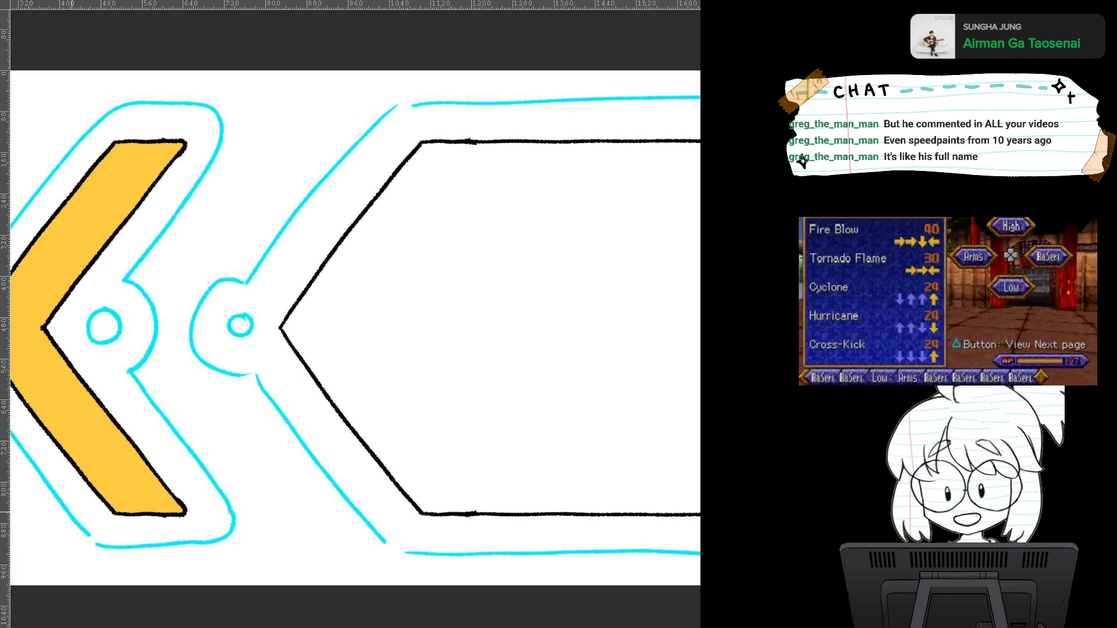
scroll(474, 353, down, 4)
scroll(475, 353, up, 1)
drag(475, 353, 426, 354)
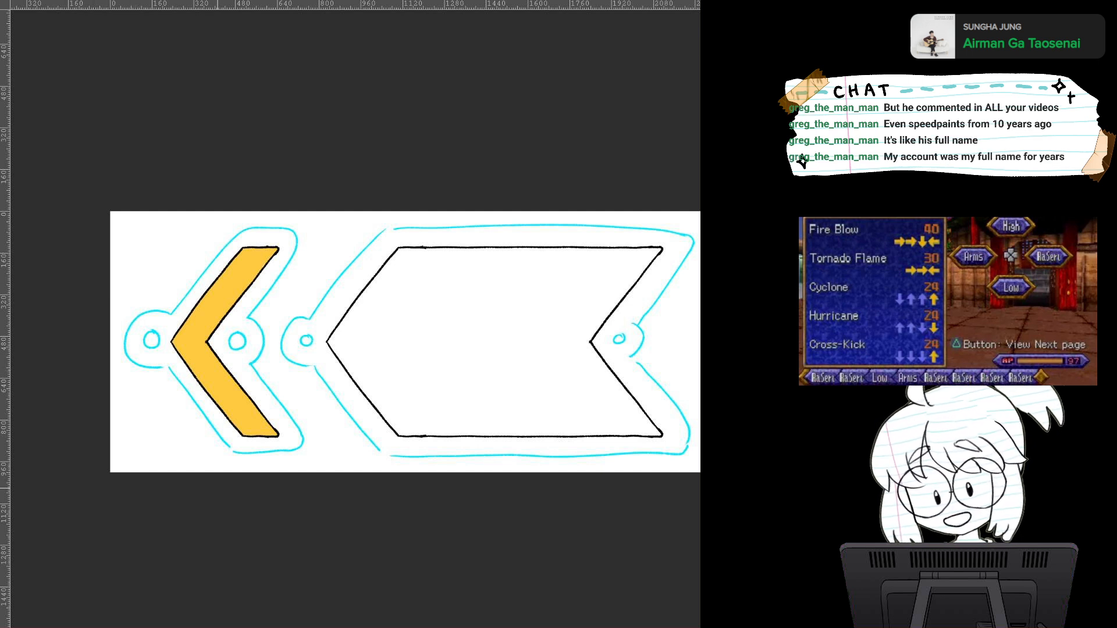
Step: Make a freehand selection inside the elongated shape along the upper slanted edge of its point, following the black outline
scroll(331, 415, up, 3)
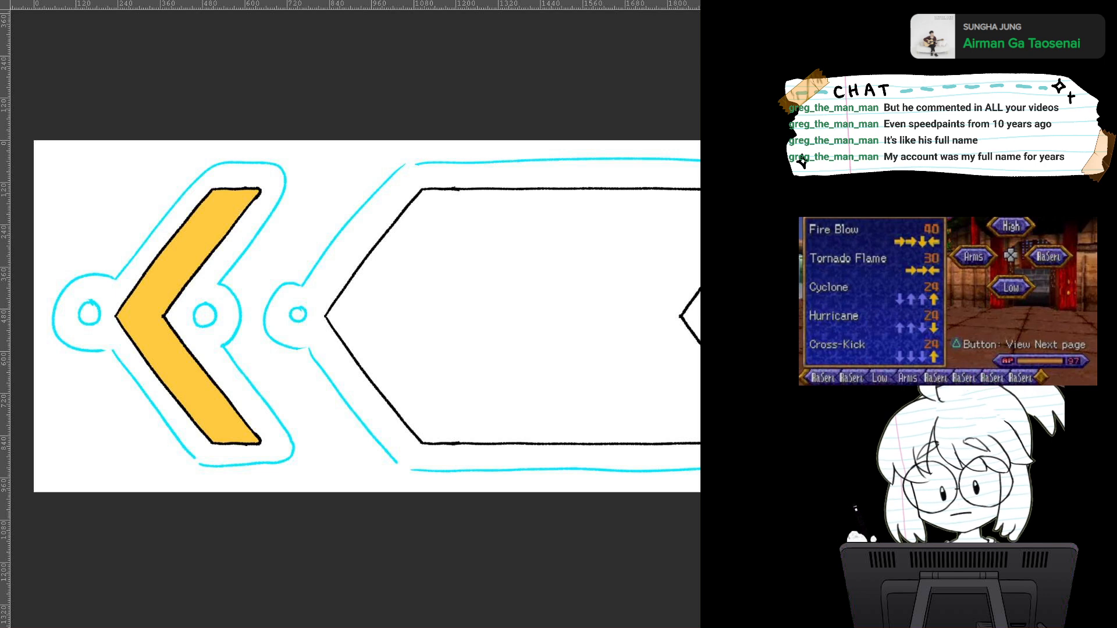
drag(454, 326, 298, 347)
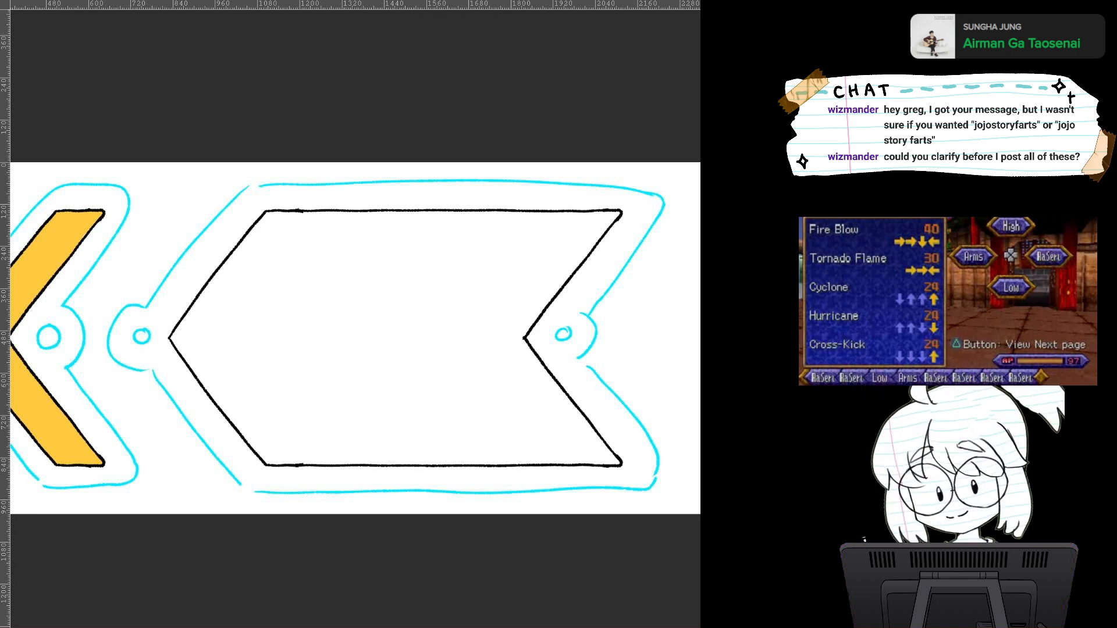
drag(349, 349, 360, 289)
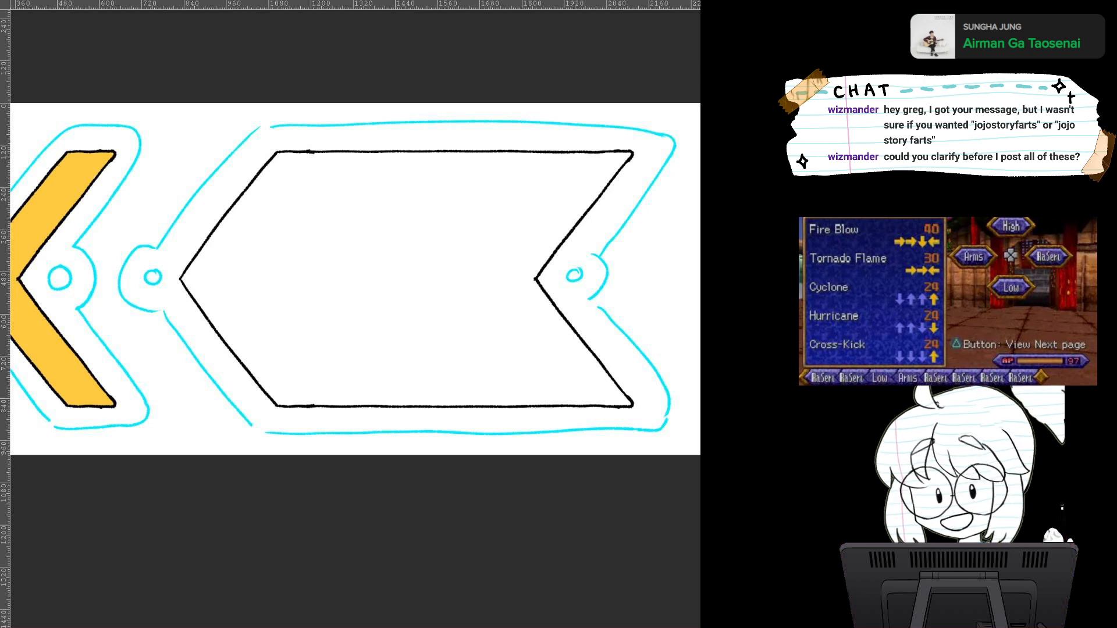
scroll(429, 308, up, 3)
drag(328, 279, 513, 399)
scroll(397, 344, up, 2)
mouse_move(294, 69)
mouse_down()
mouse_move(215, 169)
mouse_move(309, 79)
mouse_move(295, 69)
mouse_up()
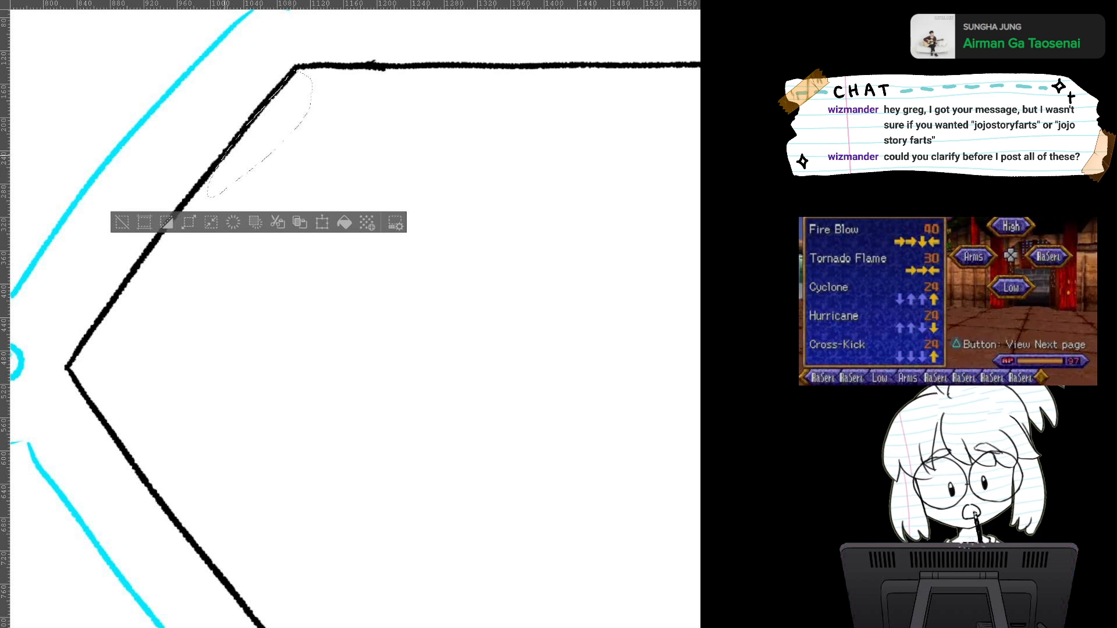
mouse_move(76, 351)
mouse_down()
mouse_move(69, 369)
mouse_move(331, 169)
mouse_move(309, 98)
mouse_up()
mouse_move(313, 262)
mouse_down()
mouse_move(297, 121)
mouse_move(414, 93)
mouse_up()
mouse_move(153, 49)
mouse_down()
mouse_move(174, 193)
mouse_move(255, 64)
mouse_up()
mouse_move(153, 155)
mouse_down()
mouse_move(157, 262)
mouse_move(295, 122)
mouse_move(303, 93)
mouse_up()
mouse_move(159, 291)
mouse_down()
mouse_move(169, 414)
mouse_move(297, 399)
mouse_move(313, 86)
mouse_move(160, 207)
mouse_move(215, 432)
mouse_up()
key(minus)
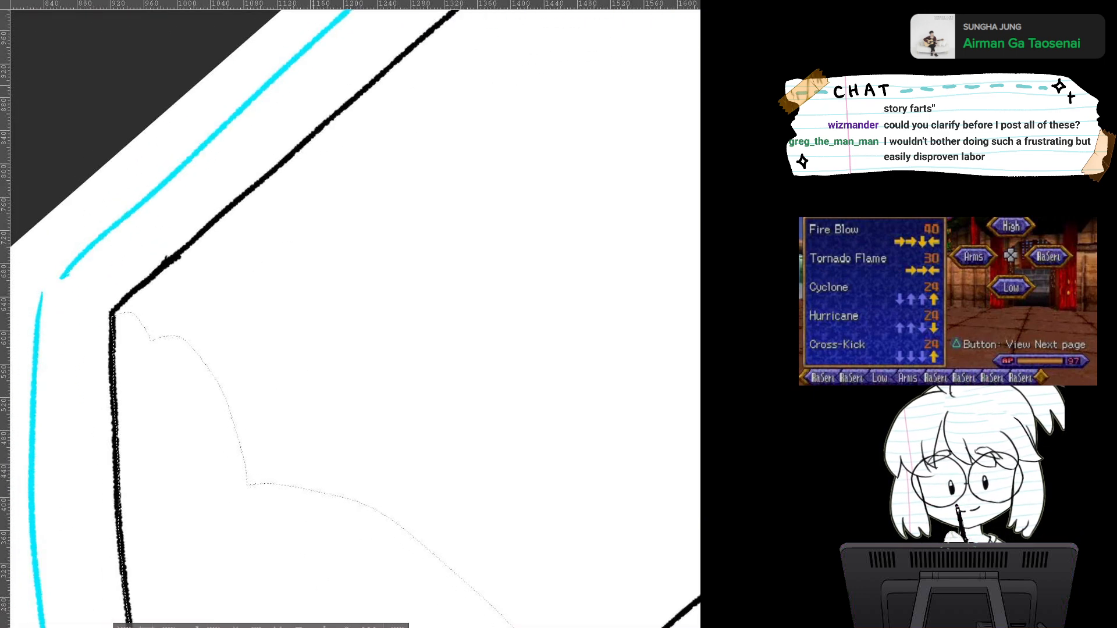
Step: Extend the freehand selection along the inside of the elongated shape's long upper edge
mouse_move(116, 323)
mouse_down()
mouse_move(207, 231)
mouse_move(336, 187)
mouse_move(224, 403)
mouse_up()
mouse_move(180, 251)
mouse_down()
mouse_move(218, 215)
mouse_move(179, 317)
mouse_up()
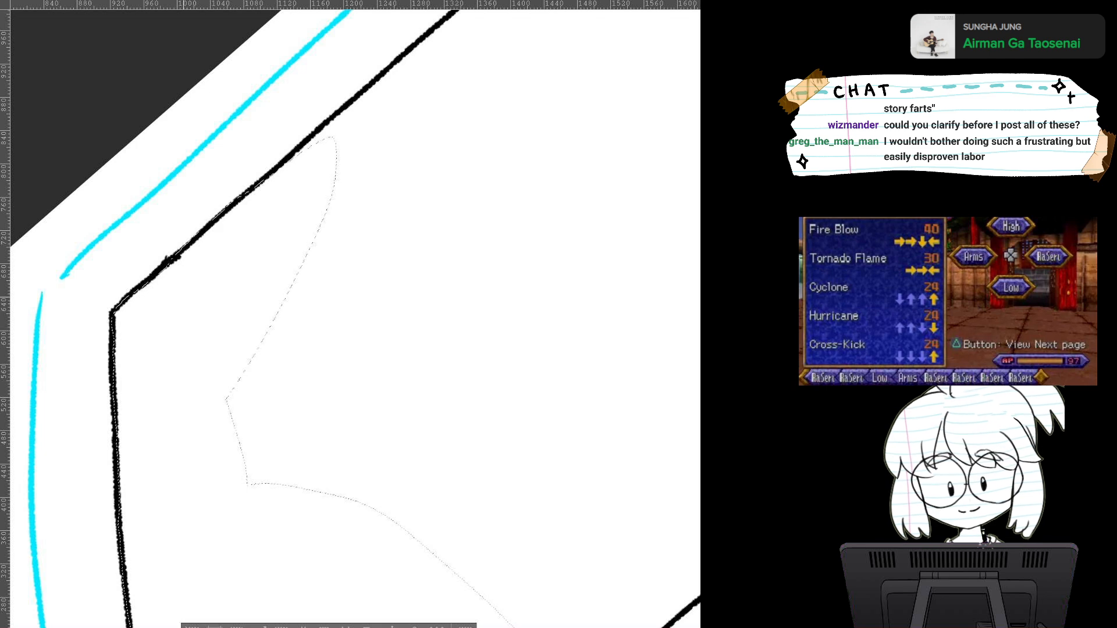
drag(278, 195, 184, 298)
scroll(355, 319, down, 1)
drag(289, 236, 185, 297)
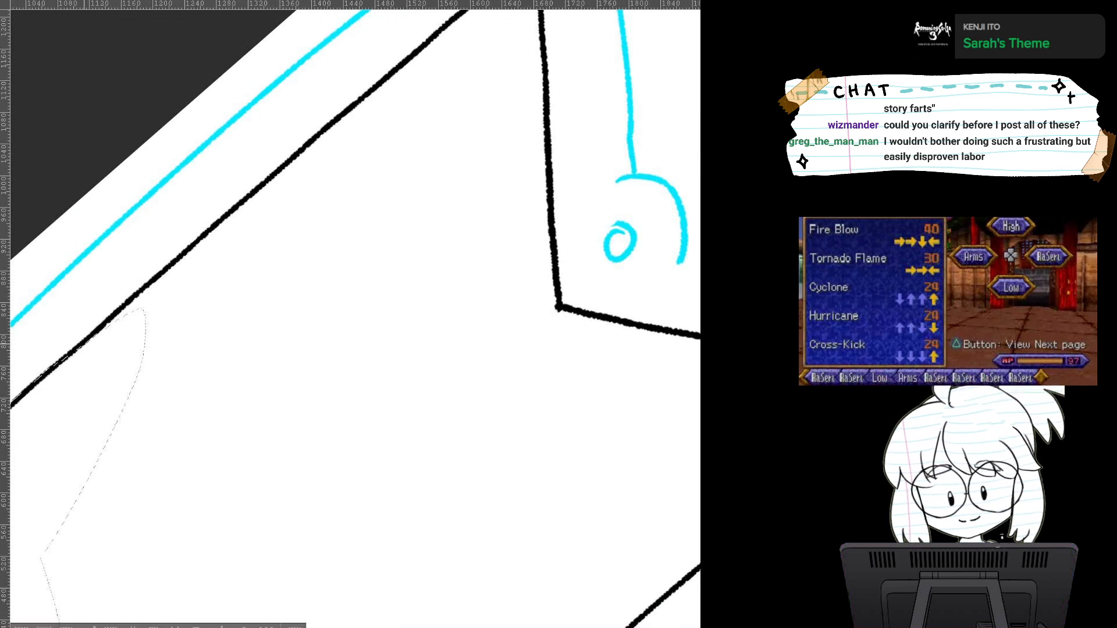
drag(308, 174, 102, 521)
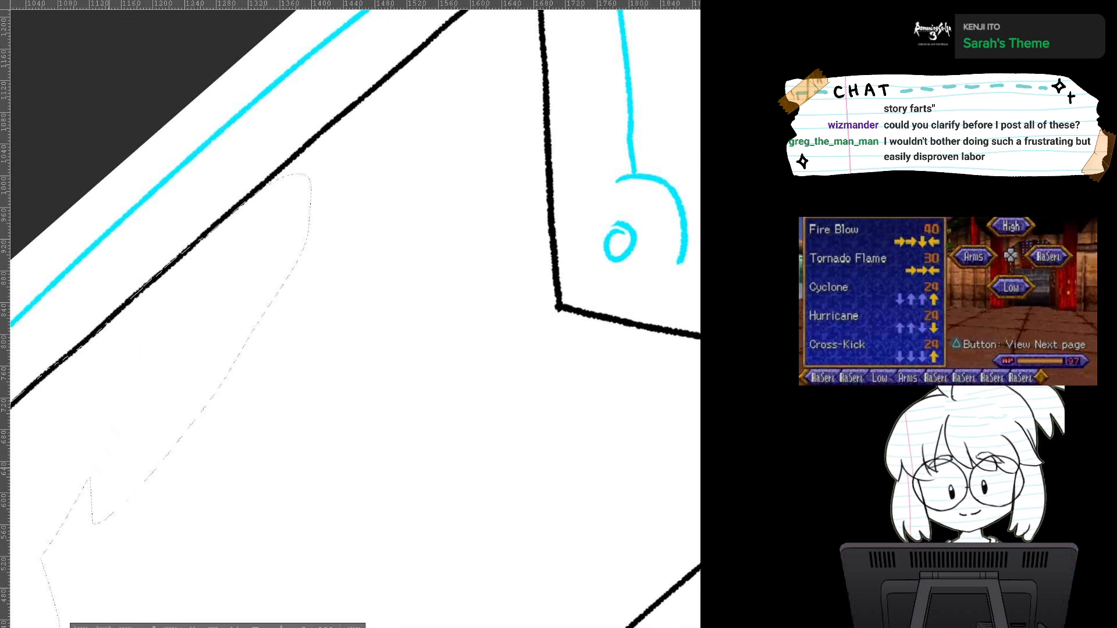
mouse_move(305, 146)
mouse_down()
mouse_move(384, 81)
mouse_move(326, 314)
mouse_move(244, 386)
mouse_up()
drag(384, 233, 269, 404)
Step: Extend the selection around the elongated shape's upper tail tip and down to the inner corner of the notch
scroll(419, 331, up, 3)
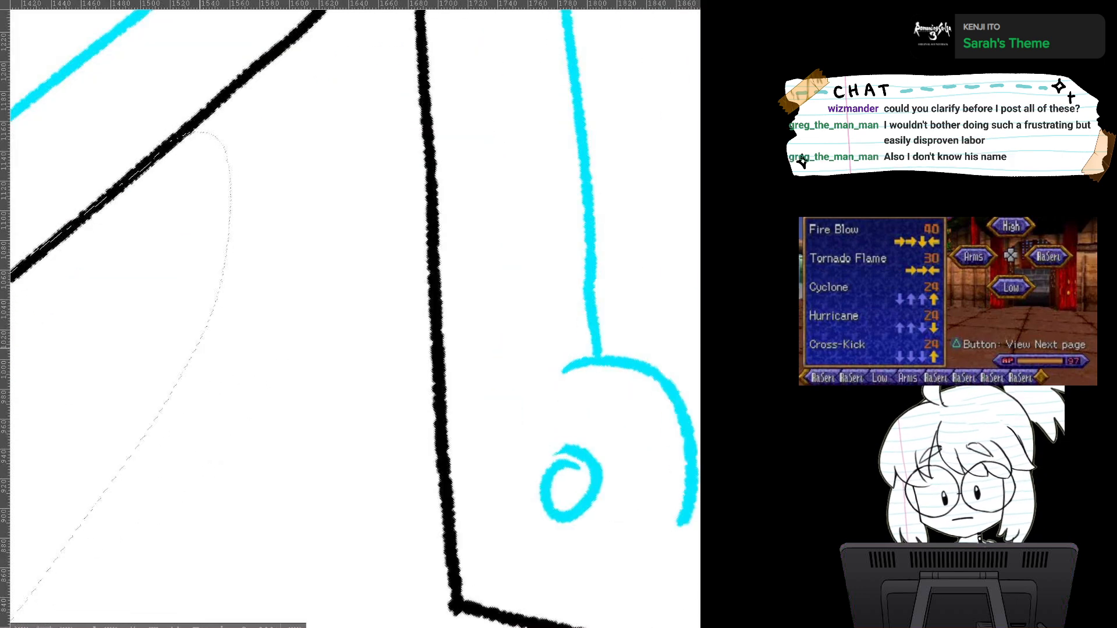
mouse_move(320, 309)
mouse_down()
mouse_move(393, 327)
mouse_move(341, 304)
mouse_move(343, 421)
mouse_up()
mouse_move(76, 351)
mouse_down()
mouse_move(422, 56)
mouse_move(445, 91)
mouse_move(446, 179)
mouse_move(207, 491)
mouse_up()
mouse_move(446, 146)
mouse_down()
mouse_move(460, 428)
mouse_move(217, 588)
mouse_move(242, 369)
mouse_up()
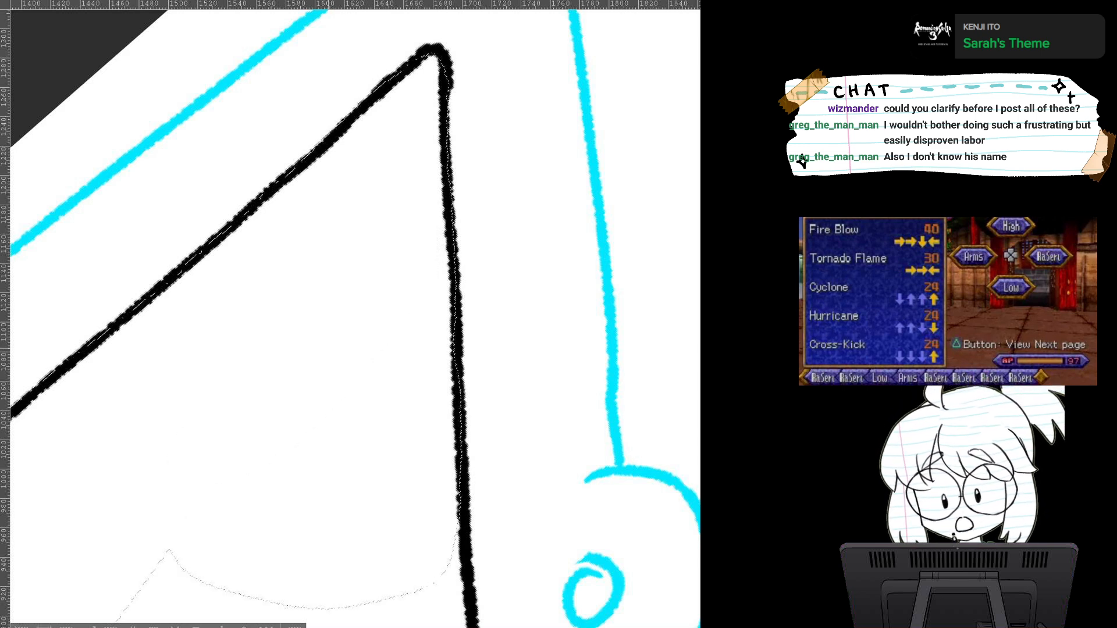
mouse_move(351, 607)
mouse_down()
mouse_move(287, 387)
mouse_move(329, 348)
mouse_up()
key(ctrl+minus)
mouse_move(401, 35)
mouse_down()
mouse_move(423, 424)
mouse_move(82, 395)
mouse_up()
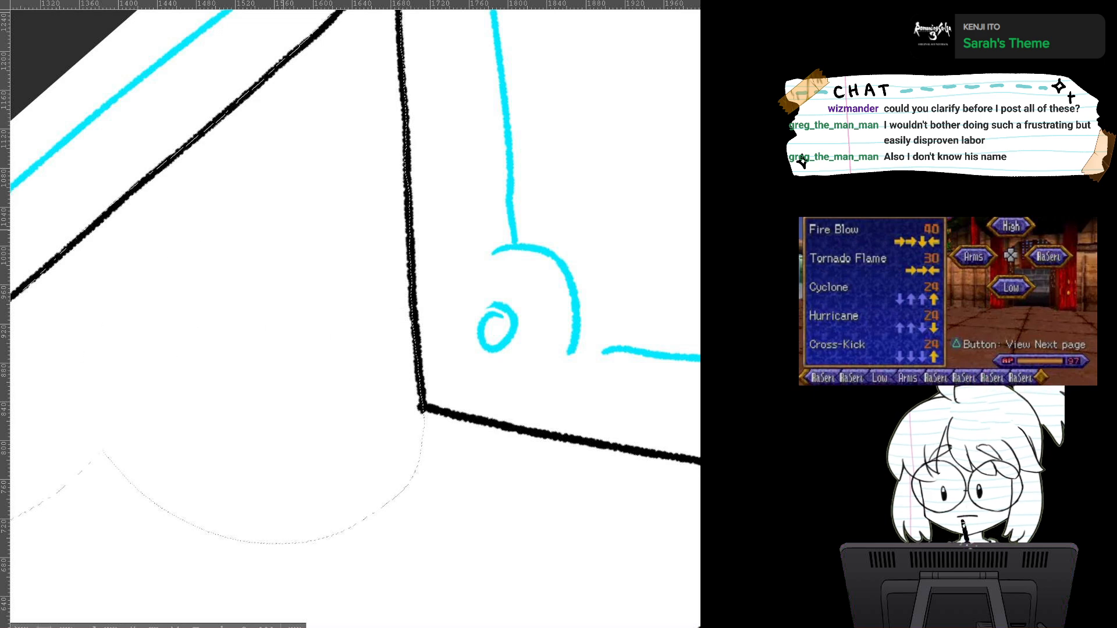
Step: Extend the selection along the notch's lower edge, around the lower tail tip and onto the long lower edge
drag(422, 407, 296, 246)
drag(494, 325, 407, 192)
drag(349, 245, 327, 356)
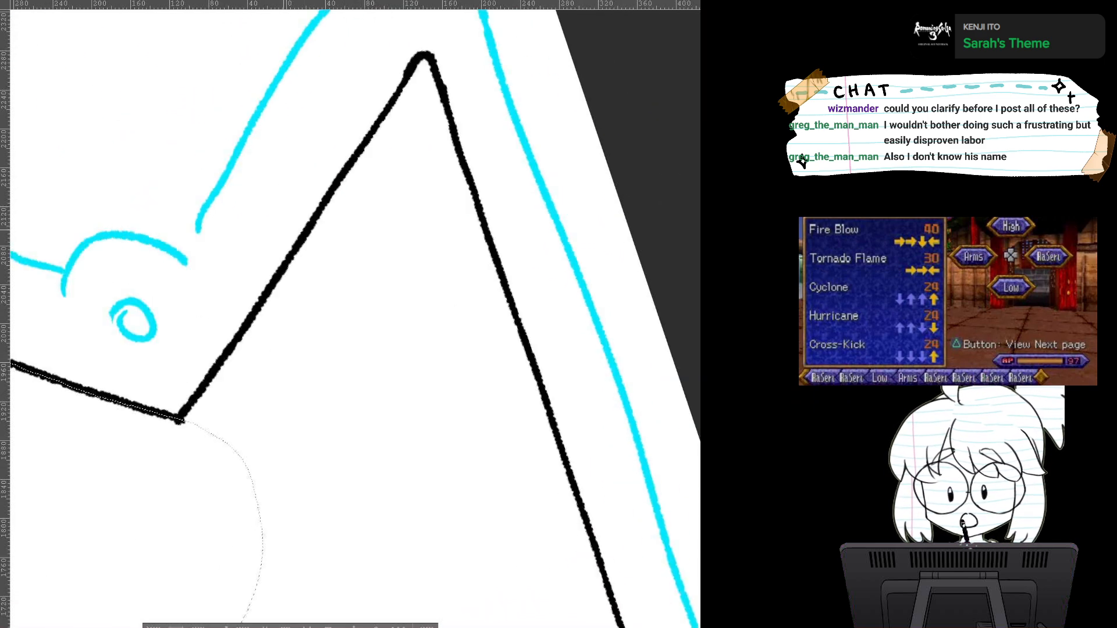
mouse_move(178, 420)
mouse_down()
mouse_move(282, 268)
mouse_move(328, 265)
mouse_move(312, 479)
mouse_move(166, 544)
mouse_up()
mouse_move(286, 261)
mouse_down()
mouse_move(348, 169)
mouse_move(415, 137)
mouse_move(299, 319)
mouse_up()
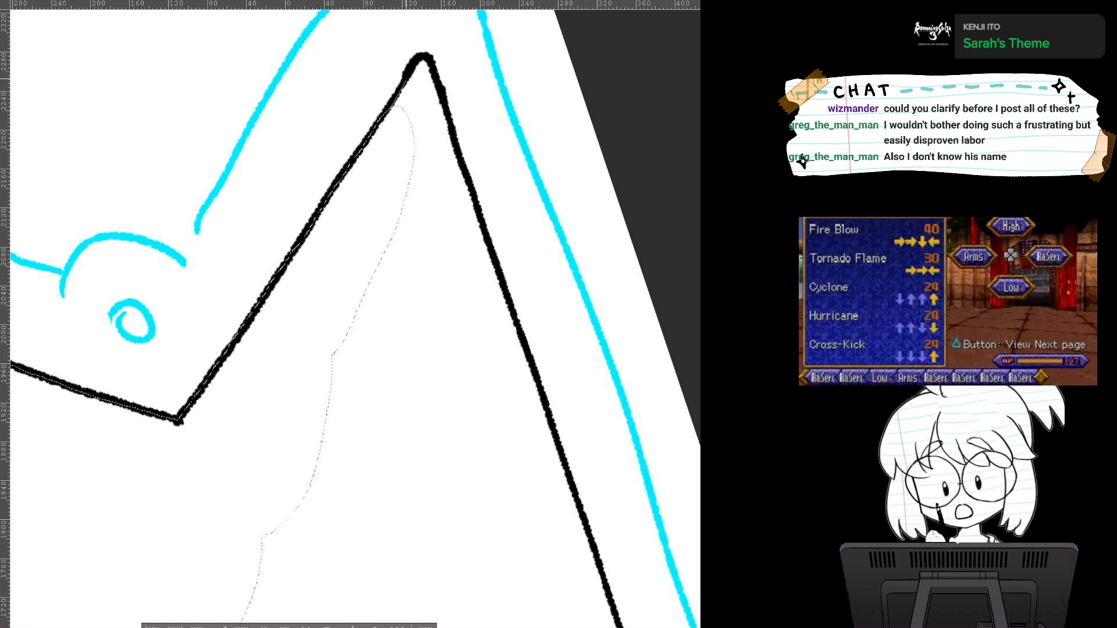
mouse_move(447, 110)
mouse_down()
mouse_move(465, 183)
mouse_move(285, 530)
mouse_move(278, 523)
mouse_up()
mouse_move(461, 160)
mouse_down()
mouse_move(522, 337)
mouse_move(396, 554)
mouse_move(238, 452)
mouse_move(217, 421)
mouse_move(198, 180)
mouse_up()
drag(349, 245, 385, 368)
drag(407, 174, 490, 246)
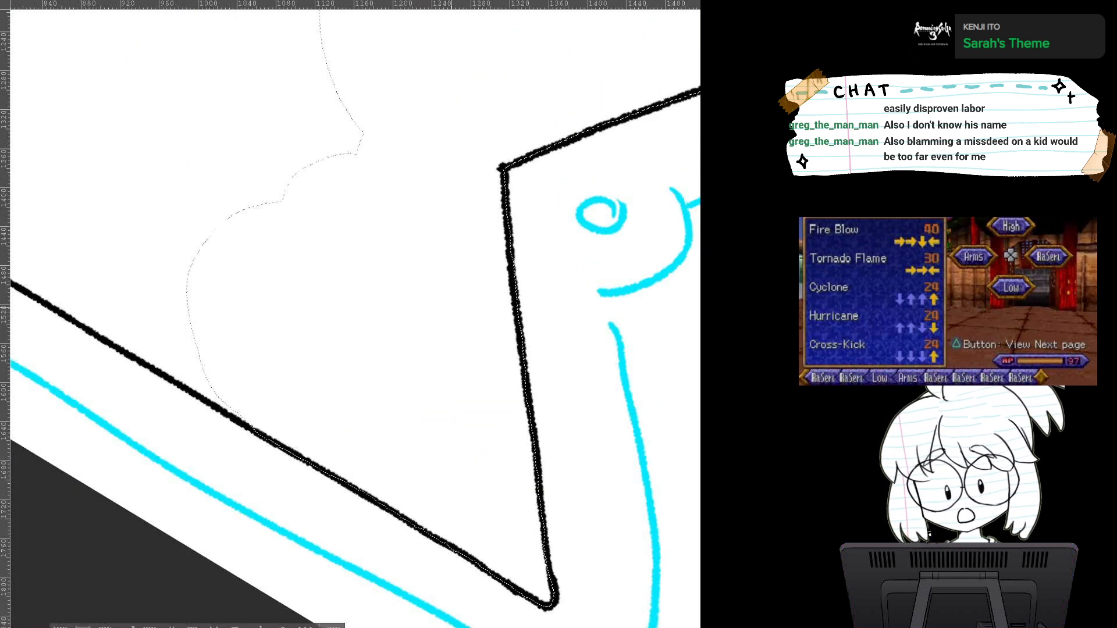
Step: Extend the selection along the rest of the long lower edge up to the corner of the point
drag(349, 245, 421, 346)
drag(451, 244, 456, 308)
drag(465, 174, 535, 342)
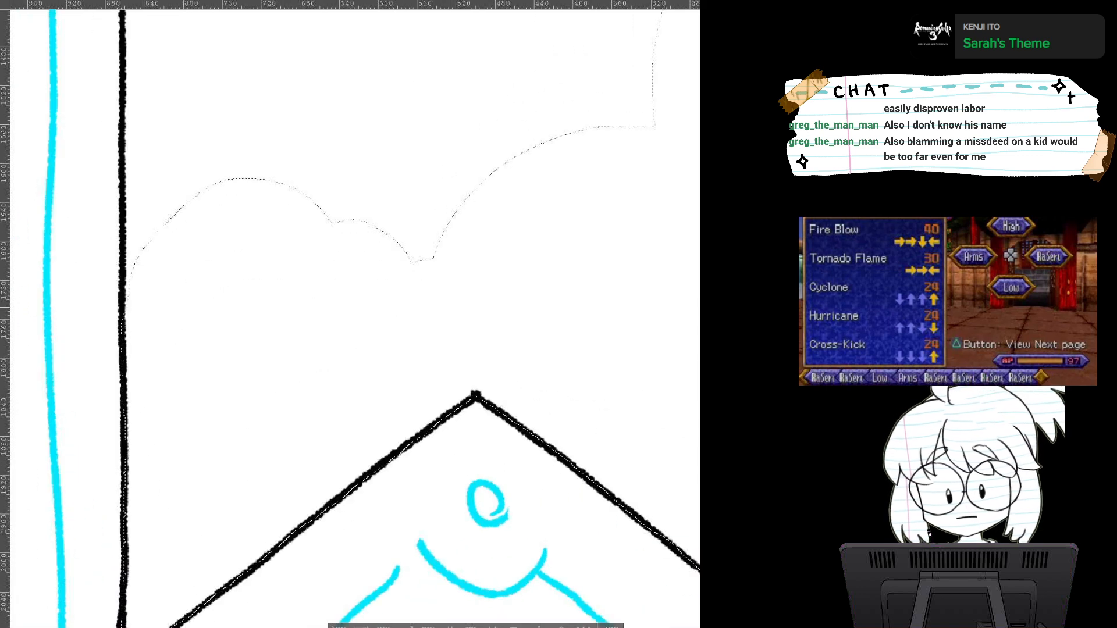
mouse_move(161, 107)
mouse_down()
mouse_move(158, 211)
mouse_move(122, 136)
mouse_move(122, 582)
mouse_move(335, 302)
mouse_move(160, 99)
mouse_up()
mouse_move(458, 124)
mouse_down()
mouse_move(259, 301)
mouse_move(673, 208)
mouse_move(437, 92)
mouse_move(436, 329)
mouse_move(455, 378)
mouse_up()
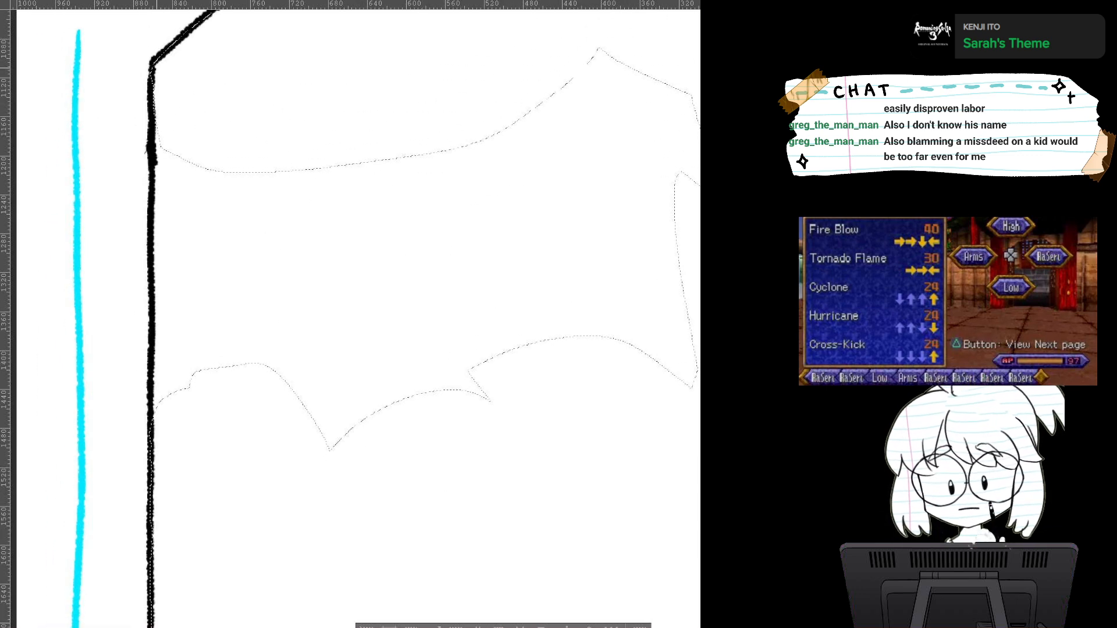
drag(154, 71, 153, 352)
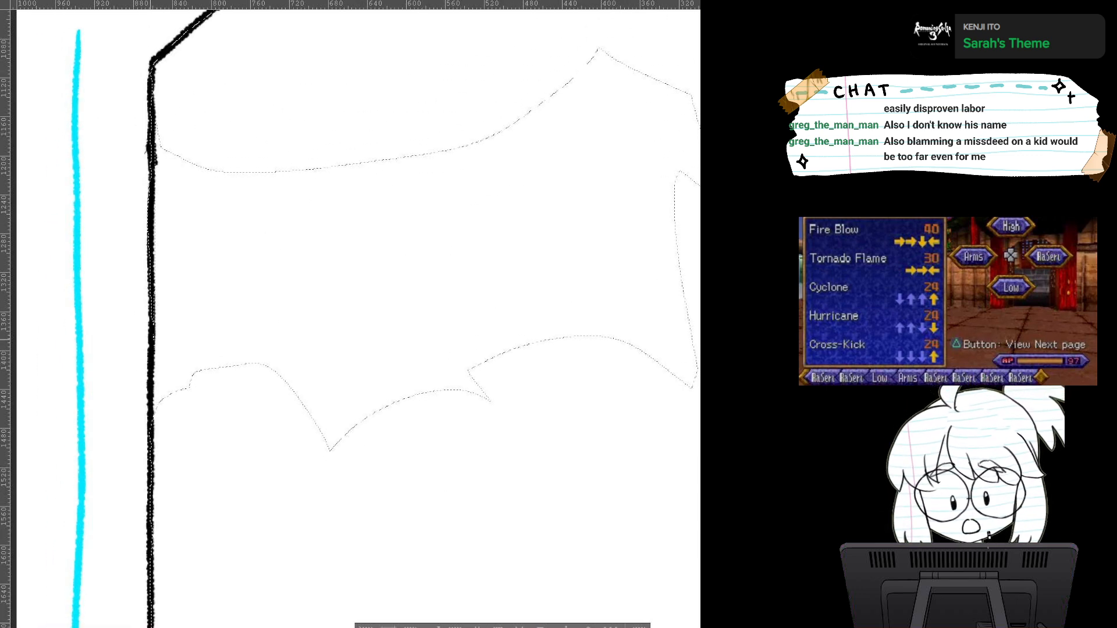
Step: Add the unselected area in the middle of the elongated shape so that its whole interior is selected
mouse_move(153, 72)
mouse_down()
mouse_move(152, 412)
mouse_move(394, 356)
mouse_move(165, 65)
mouse_move(152, 71)
mouse_up()
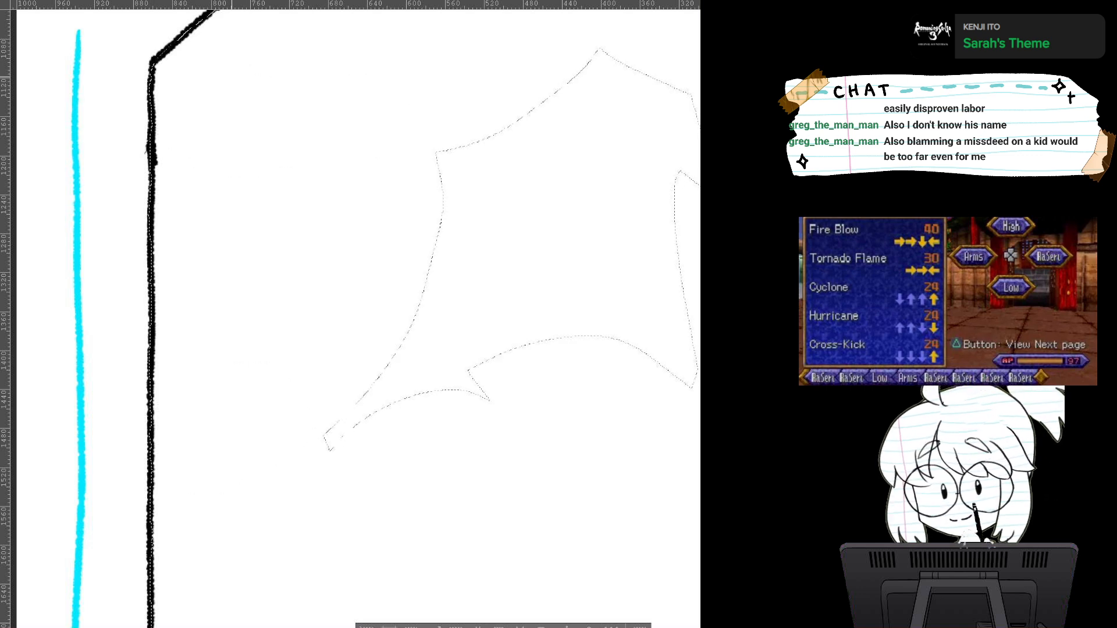
drag(385, 70, 232, 76)
key(ctrl+minus)
drag(346, 71, 285, 76)
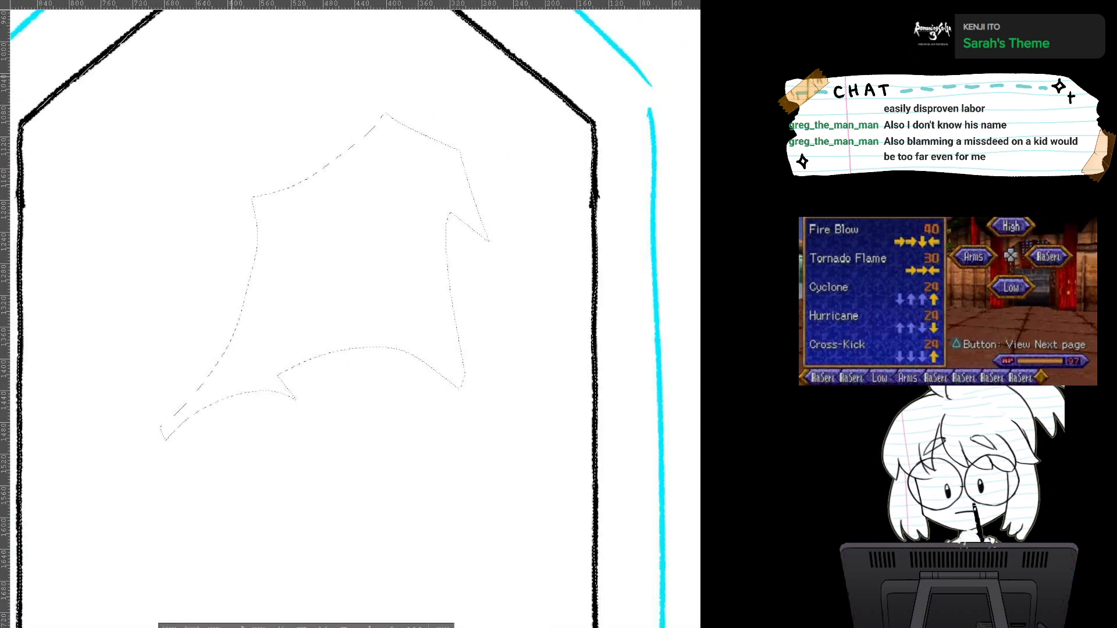
mouse_move(410, 89)
mouse_down()
mouse_move(302, 90)
mouse_move(169, 506)
mouse_move(527, 260)
mouse_move(410, 88)
mouse_up()
key(minus)
key(minus)
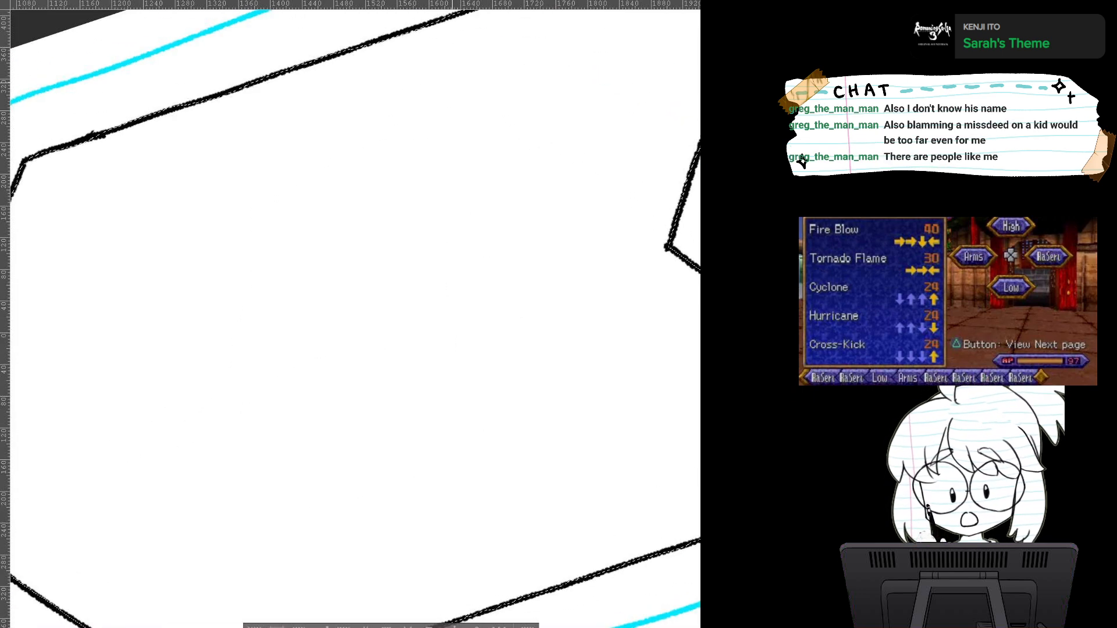
Step: Fill the selected interior of the elongated shape with violet and shift the fill to a bluer indigo
key(ctrl+minus)
key(ctrl+minus)
key(ctrl+minus)
key(ctrl+at)
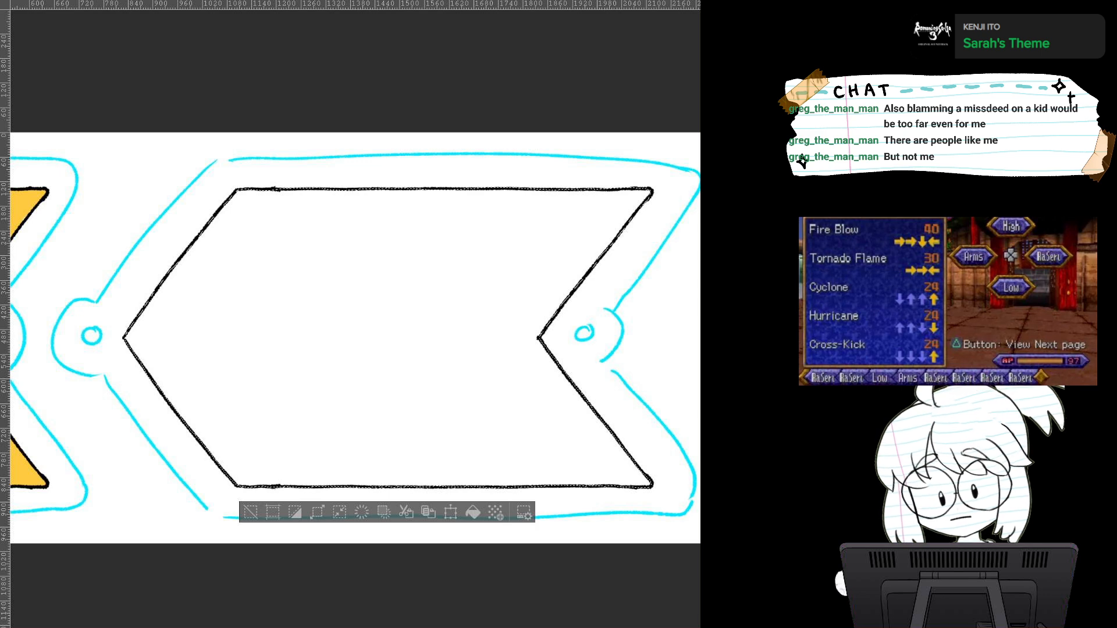
click(492, 396)
scroll(462, 366, down, 4)
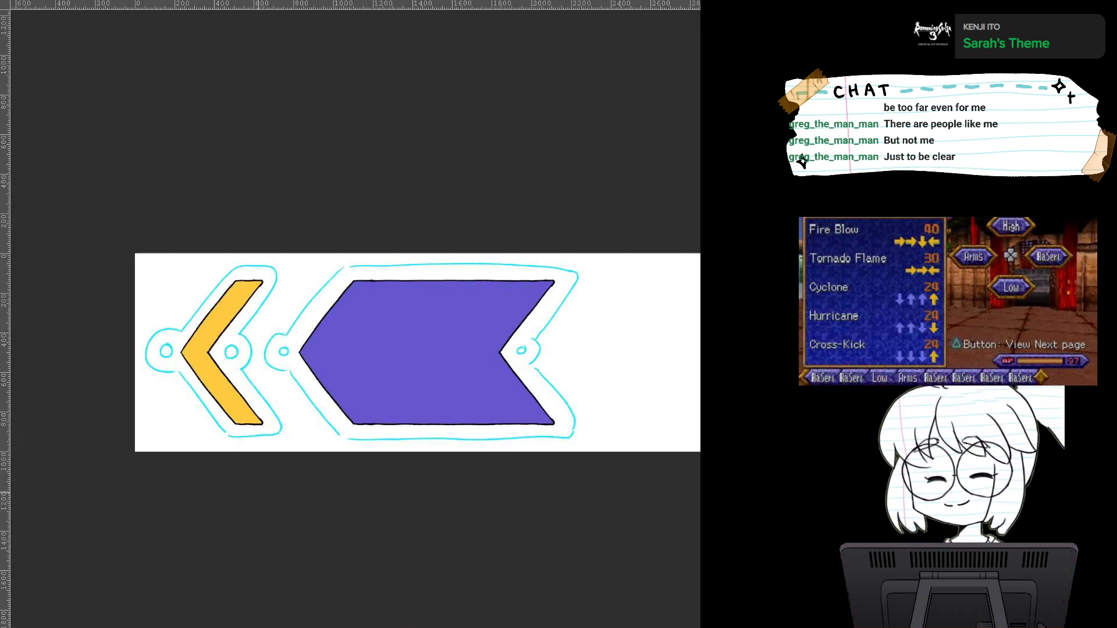
scroll(467, 397, up, 4)
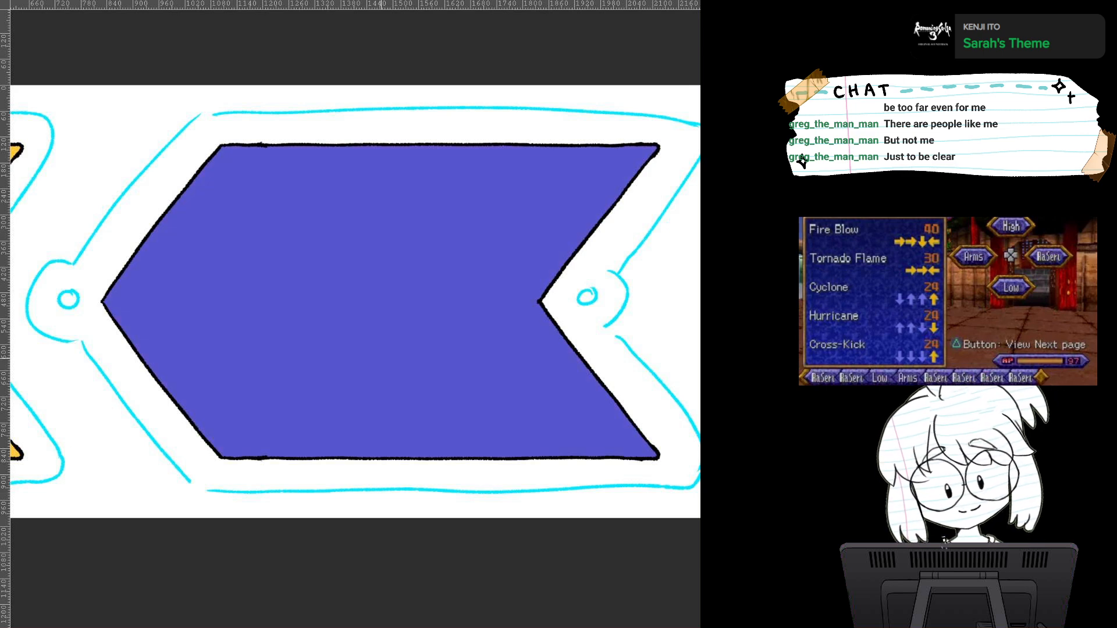
Step: Compare the indigo elongated shape with the yellow chevron at several magnifications and view angles
scroll(498, 394, down, 4)
scroll(498, 394, up, 4)
scroll(498, 394, down, 2)
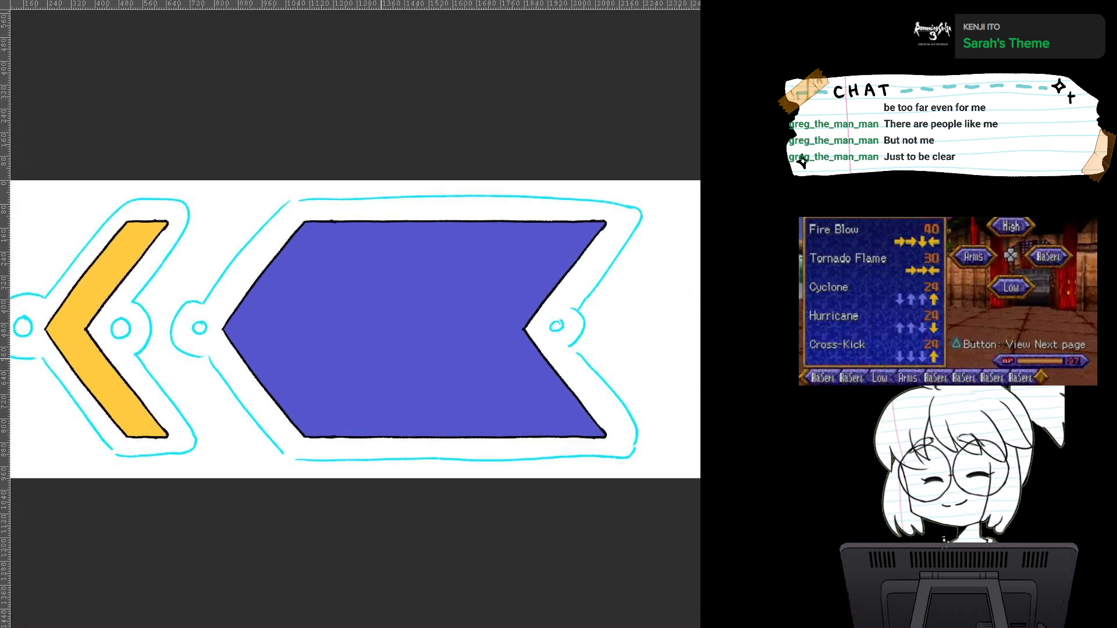
scroll(497, 399, down, 3)
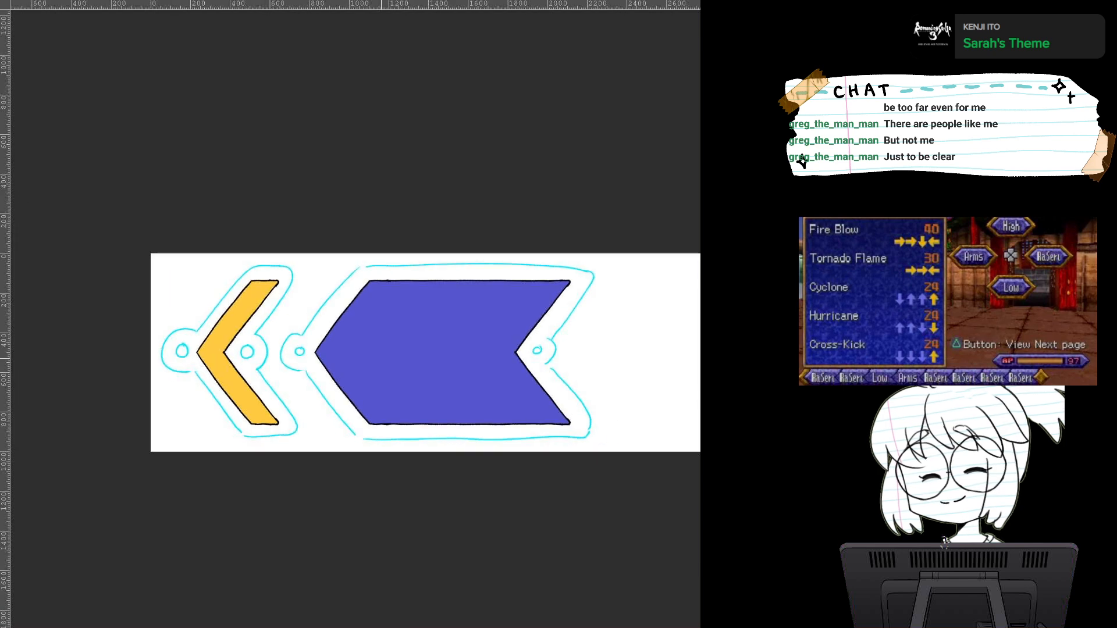
scroll(495, 397, up, 5)
drag(494, 398, 570, 381)
drag(570, 381, 577, 297)
scroll(495, 397, down, 3)
scroll(494, 397, up, 2)
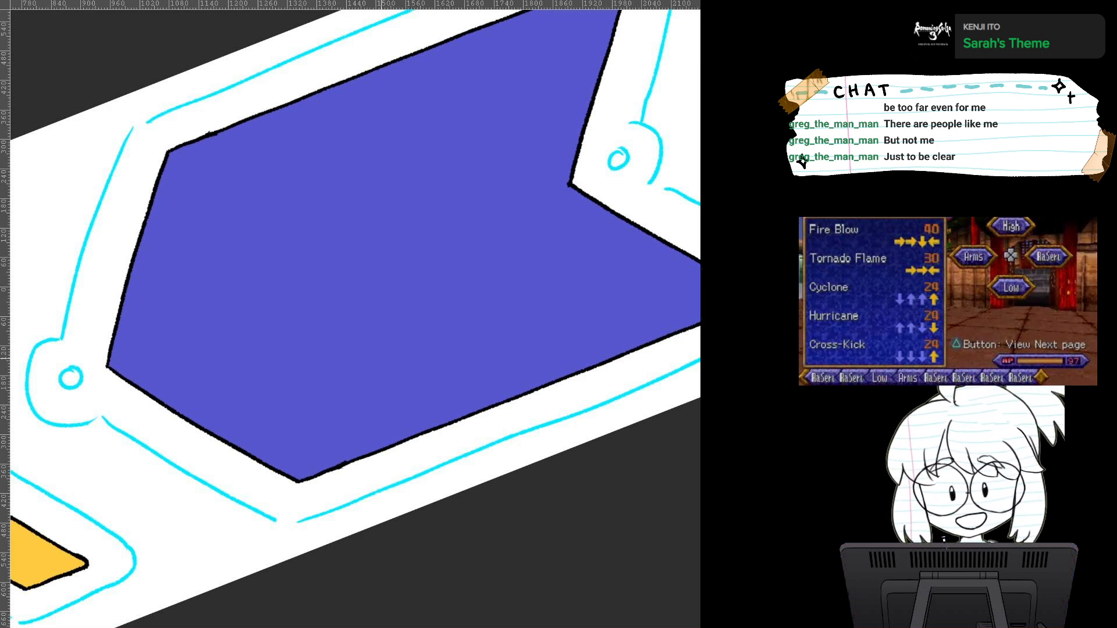
drag(381, 358, 521, 308)
key(5)
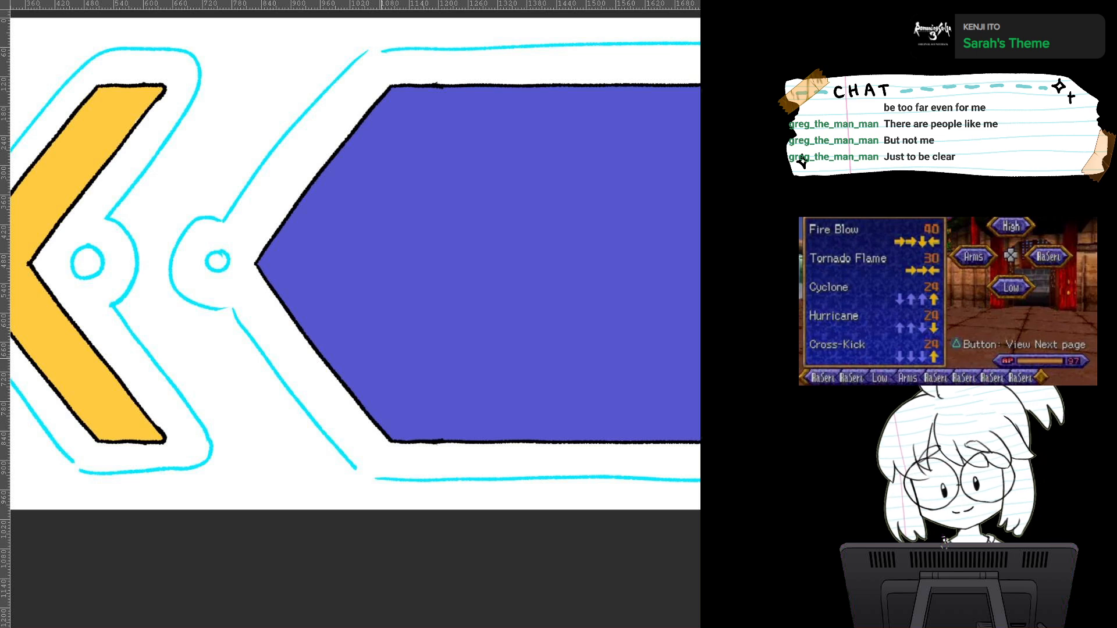
Step: Try shading the outer edge of the chevron's lower arm with translucent brown brush strokes and undo them
scroll(336, 328, up, 3)
drag(336, 328, 452, 341)
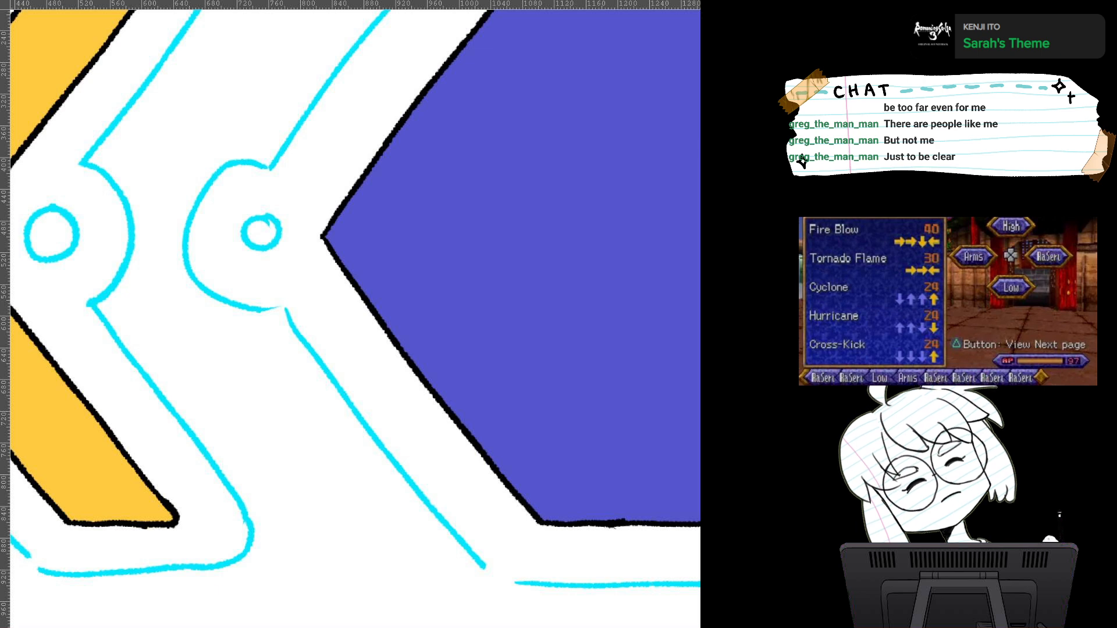
drag(245, 325, 460, 322)
mouse_move(87, 275)
mouse_down()
mouse_move(83, 235)
mouse_move(26, 239)
mouse_move(44, 286)
mouse_move(141, 406)
mouse_up()
key(5)
key(ctrl+z)
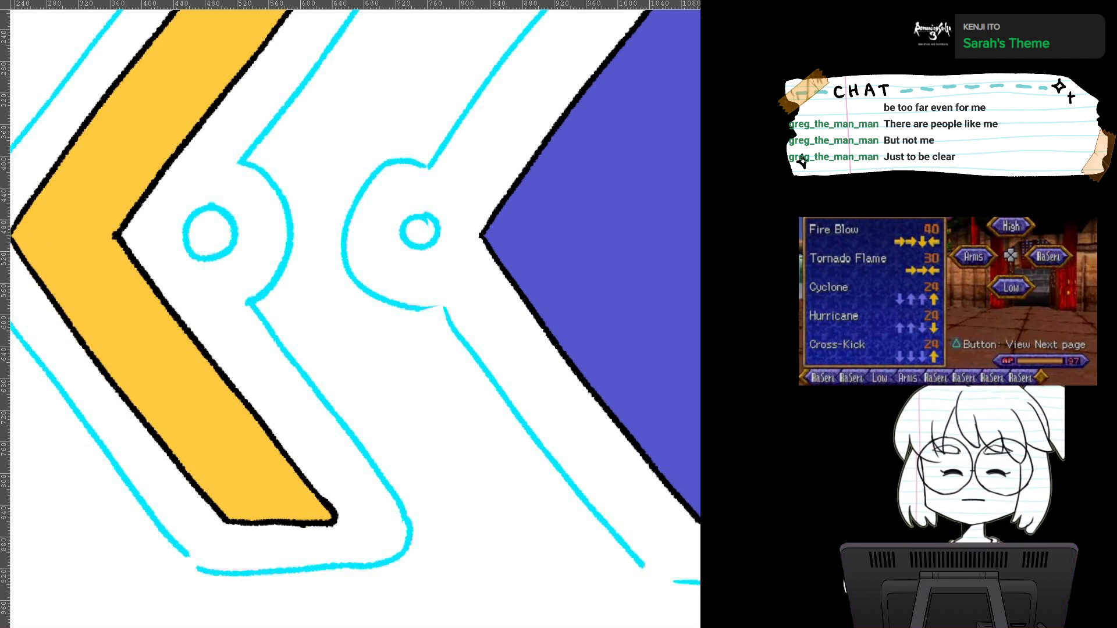
drag(18, 239, 93, 346)
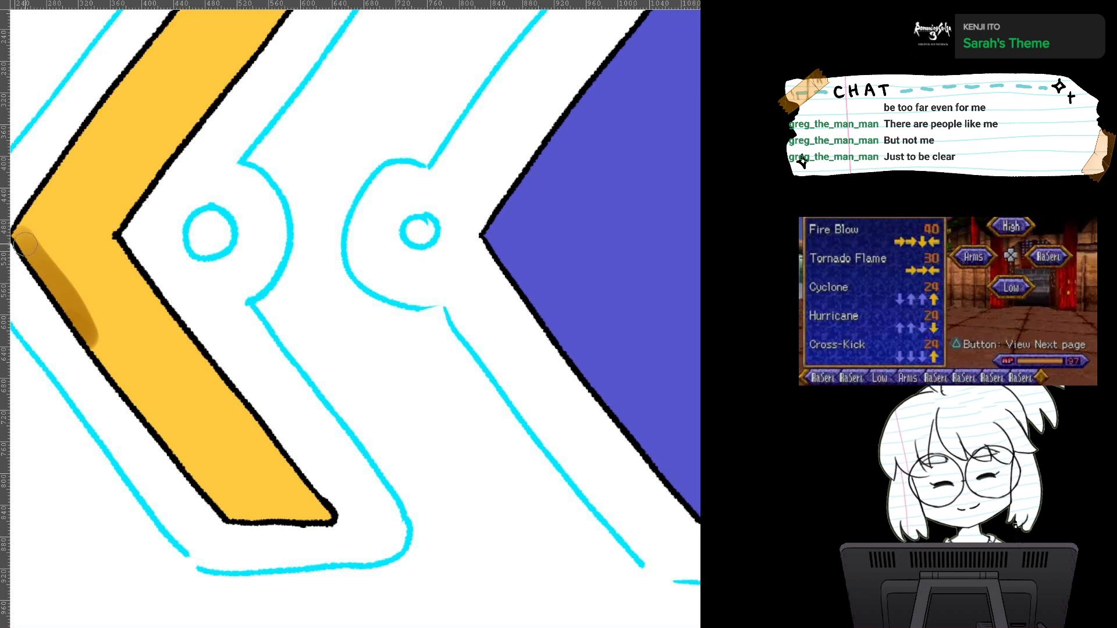
drag(17, 236, 111, 364)
key(ctrl+z)
key(ctrl+z)
Step: Try a vertical gradient to dark brown spanning only the chevron's height and undo it
key(ctrl+0)
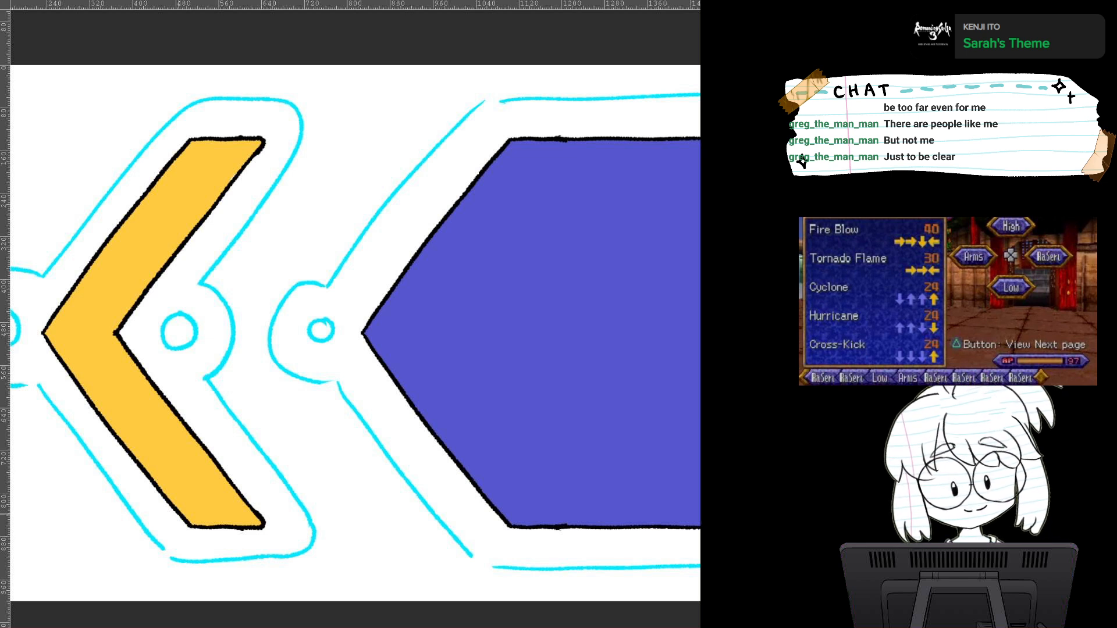
drag(177, 514, 160, 140)
drag(191, 210, 190, 527)
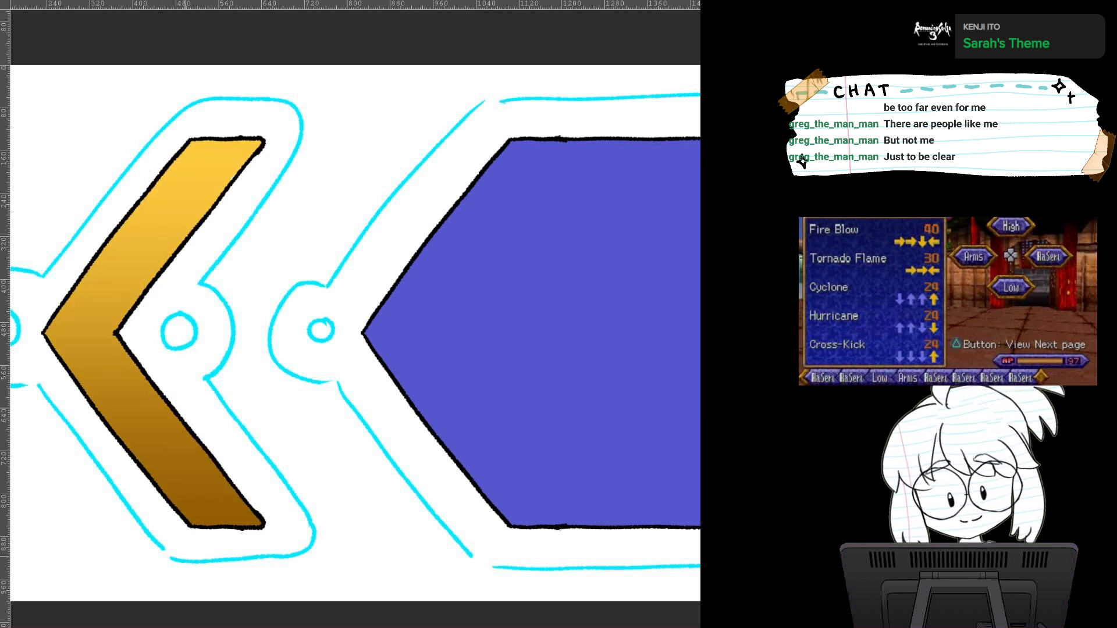
key(ctrl+z)
Step: Apply a softer golden-to-brown vertical gradient to the chevron, starting well above it and ending well below it
key(ctrl+minus)
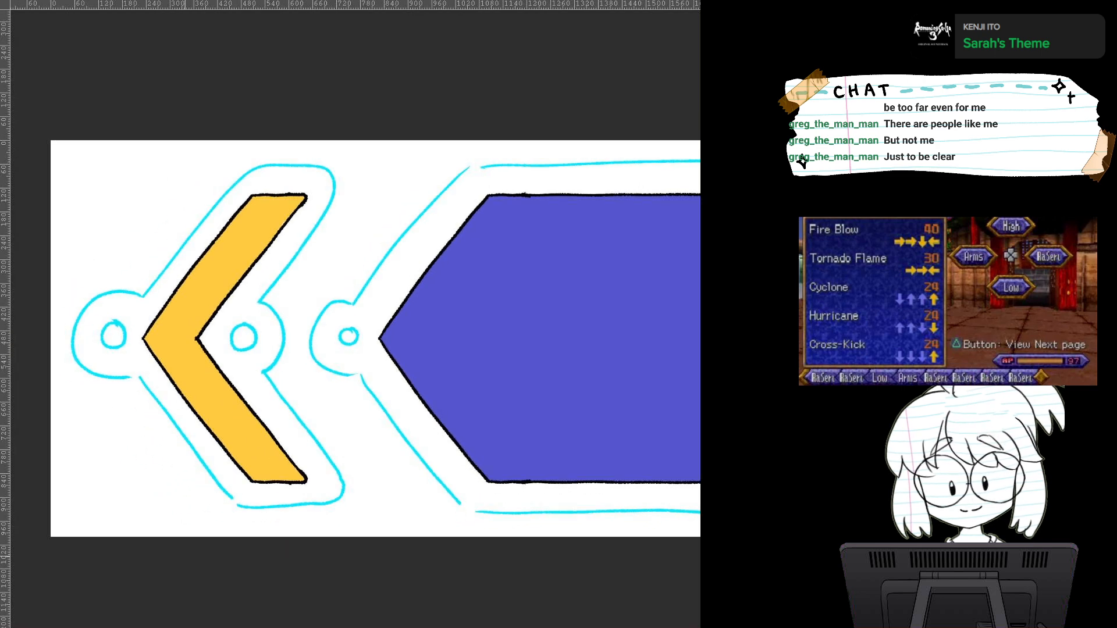
drag(243, 107, 261, 627)
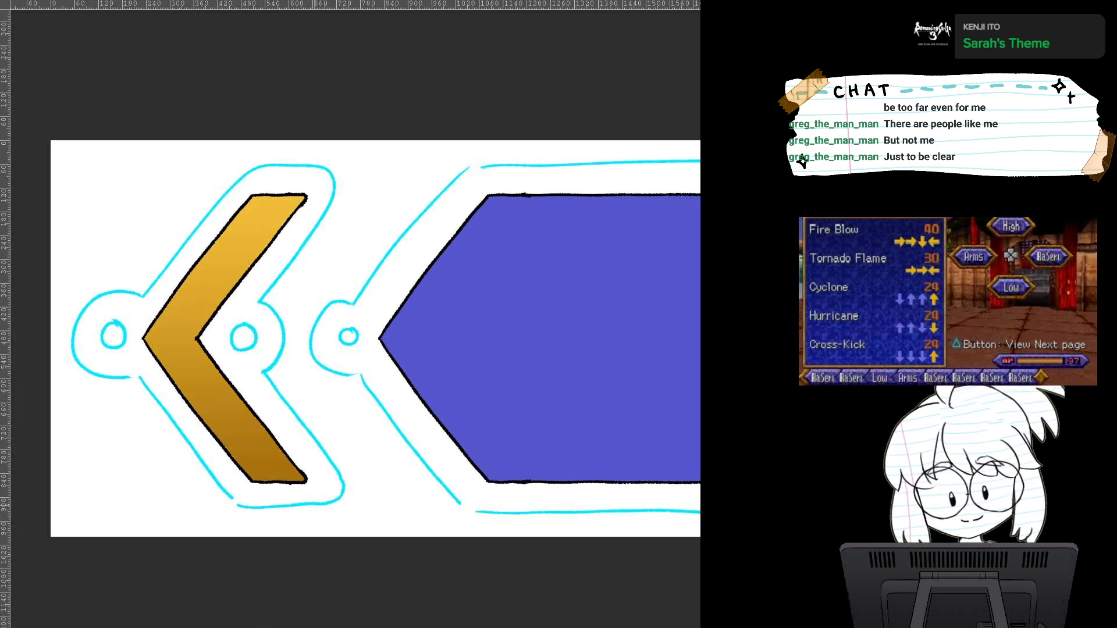
drag(314, 505, 225, 457)
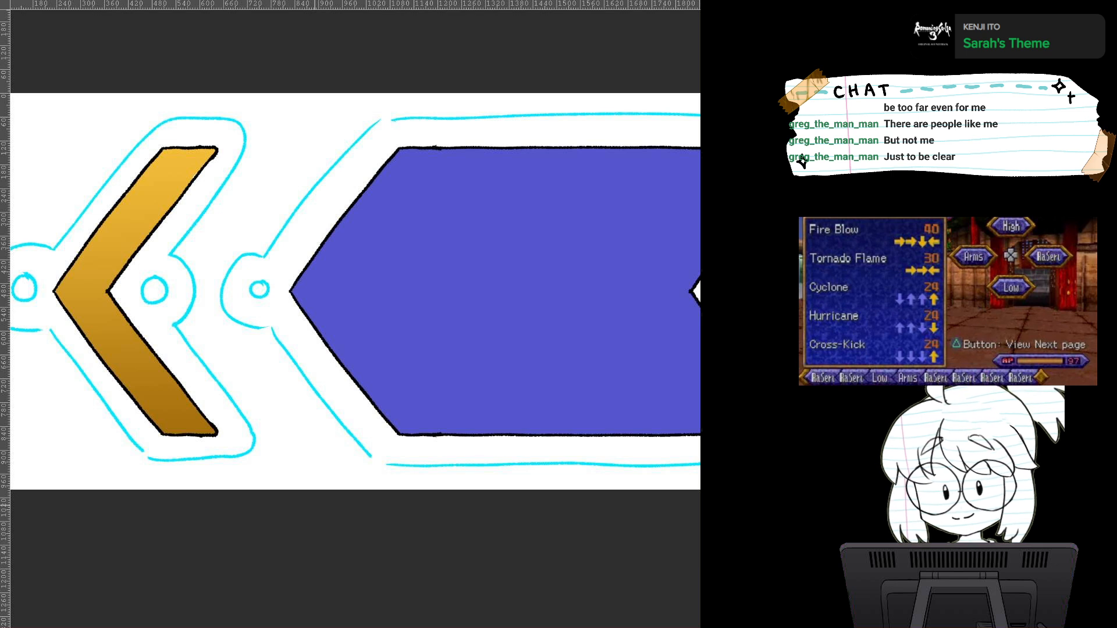
Step: Undo the chevron's golden-brown gradient and apply a richer vertical gradient from golden yellow to orange-brown, ending just below its lower end
key(ctrl+z)
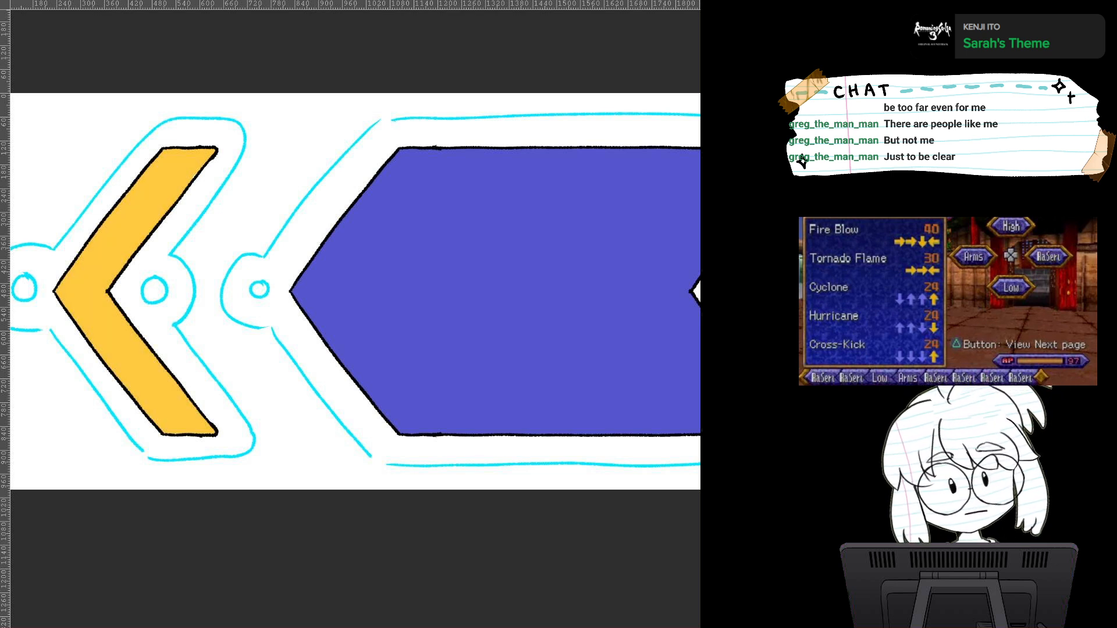
drag(166, 146, 190, 459)
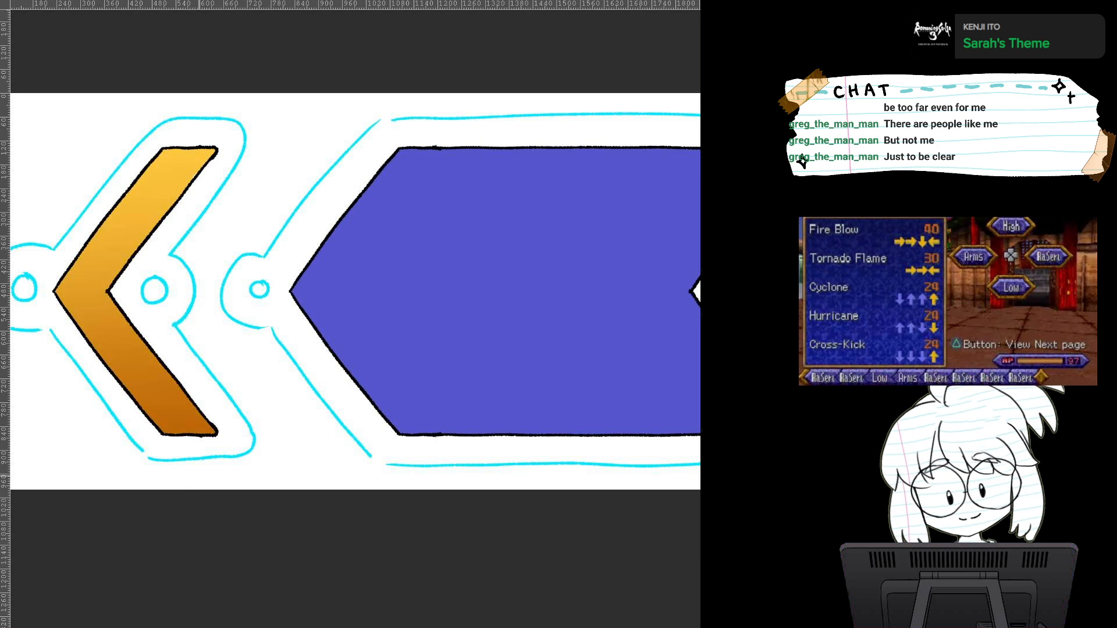
Step: Shade the outer edge of the chevron's lower arm with dark orange-brown brush strokes, from the point down to the lower end
drag(348, 372, 407, 423)
scroll(407, 421, up, 2)
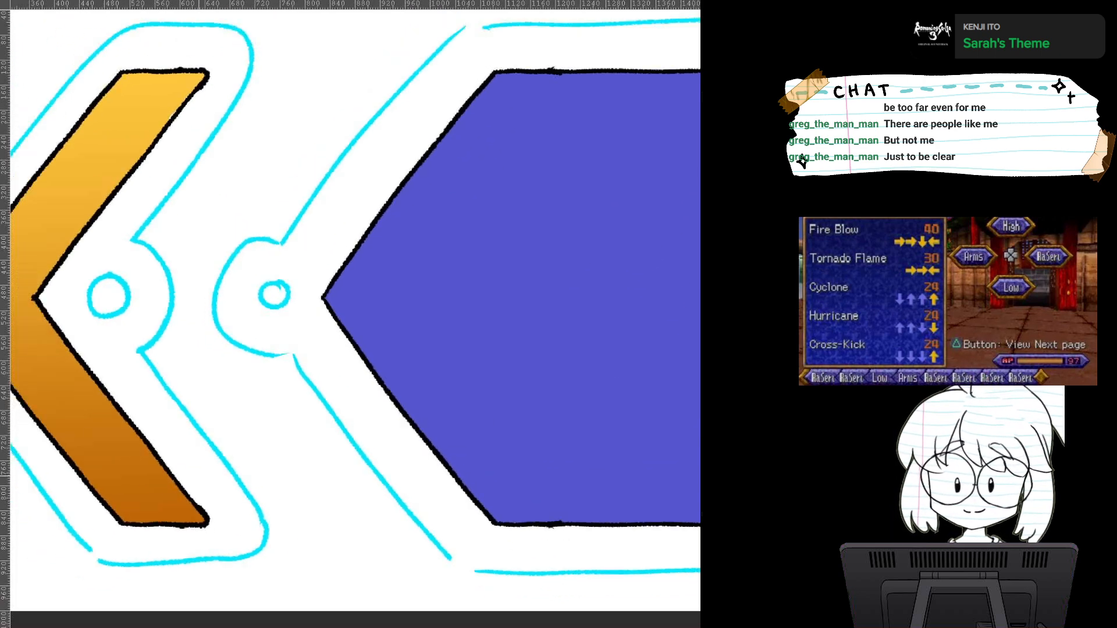
drag(314, 418, 409, 418)
drag(296, 474, 304, 477)
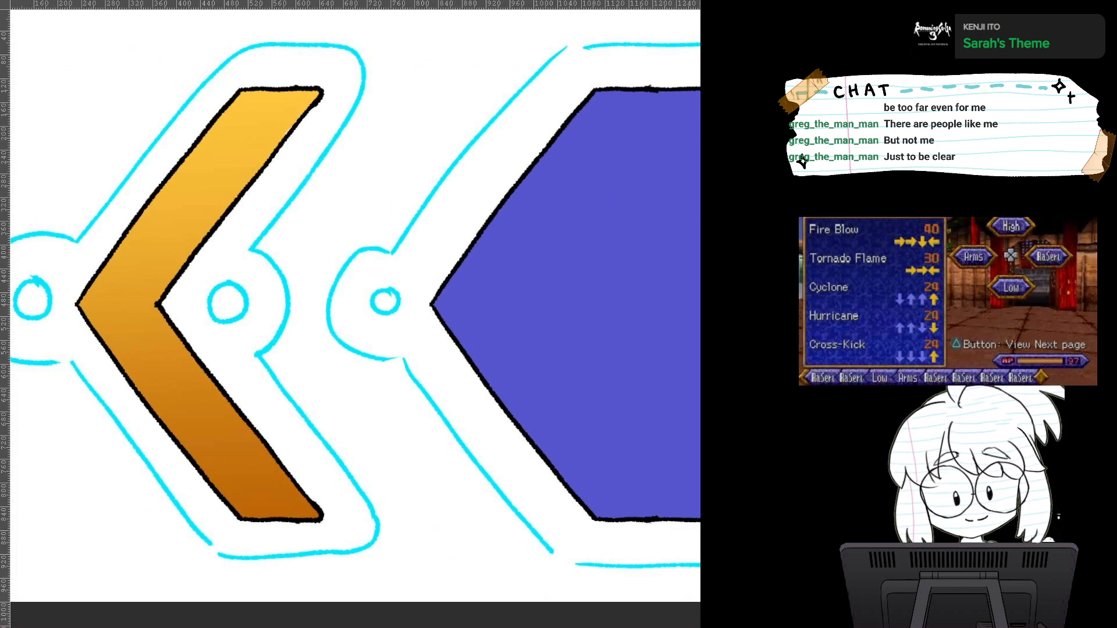
scroll(350, 358, up, 1)
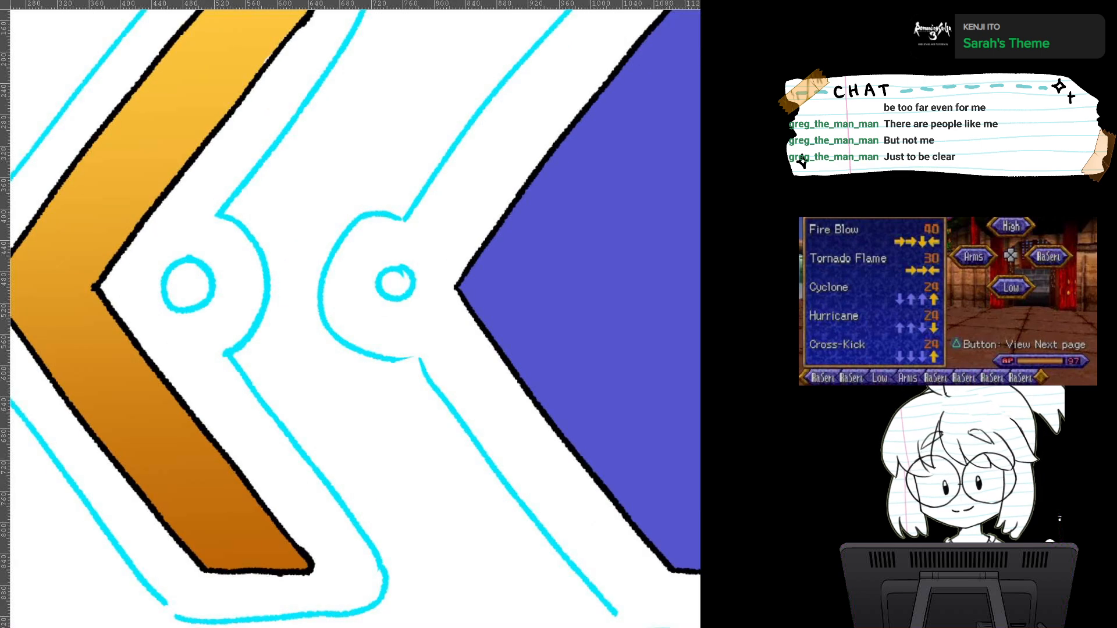
drag(350, 358, 398, 298)
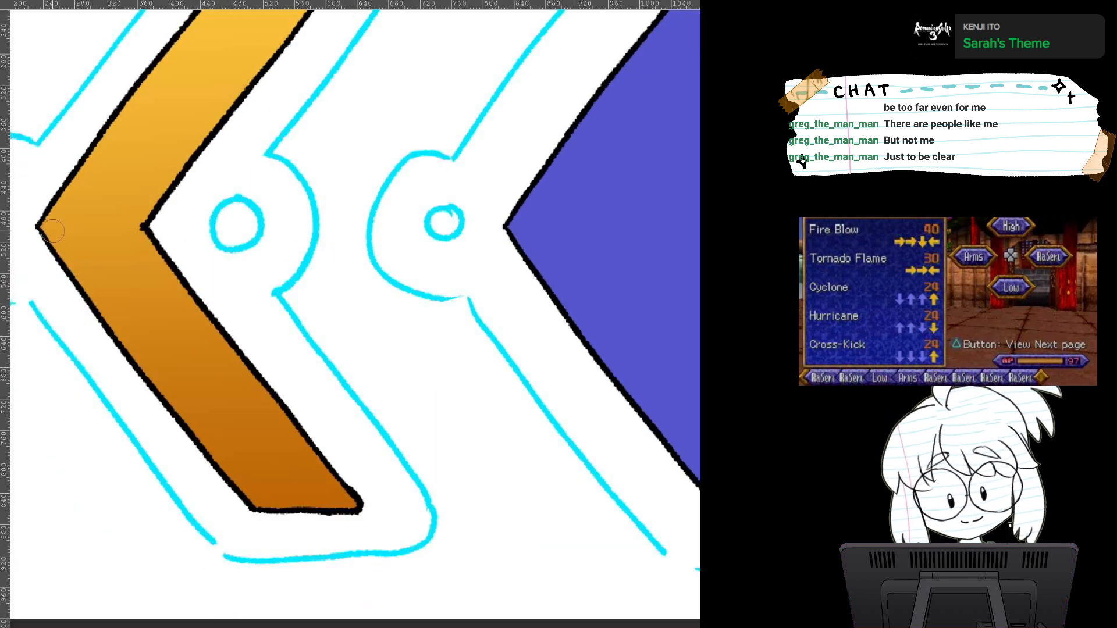
mouse_move(47, 227)
mouse_down()
mouse_move(146, 358)
mouse_move(98, 291)
mouse_up()
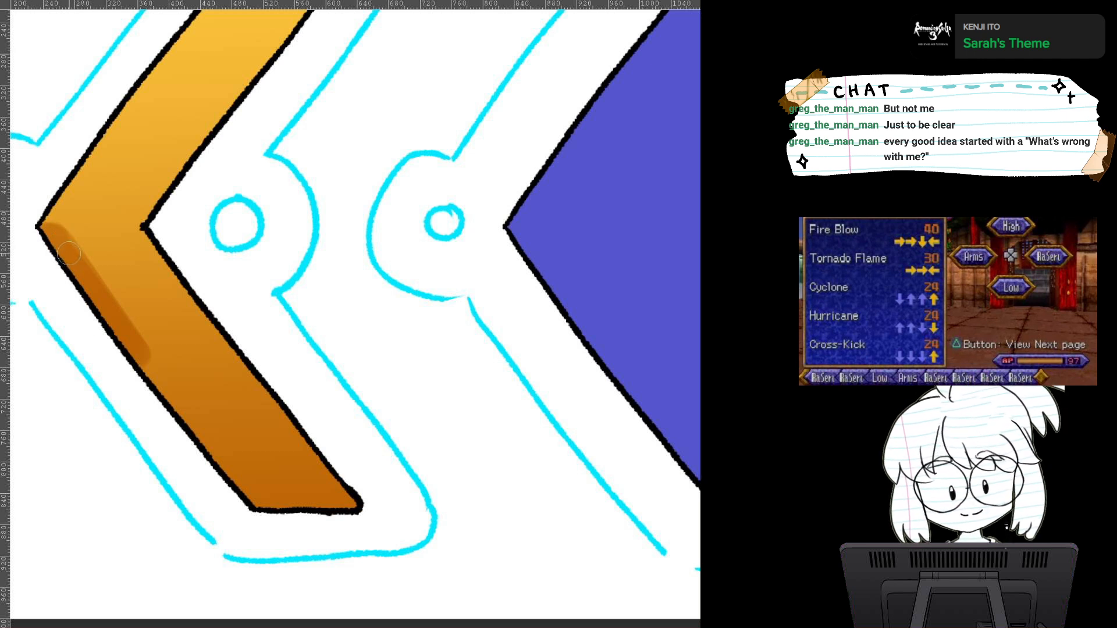
drag(71, 256, 166, 391)
drag(91, 288, 256, 504)
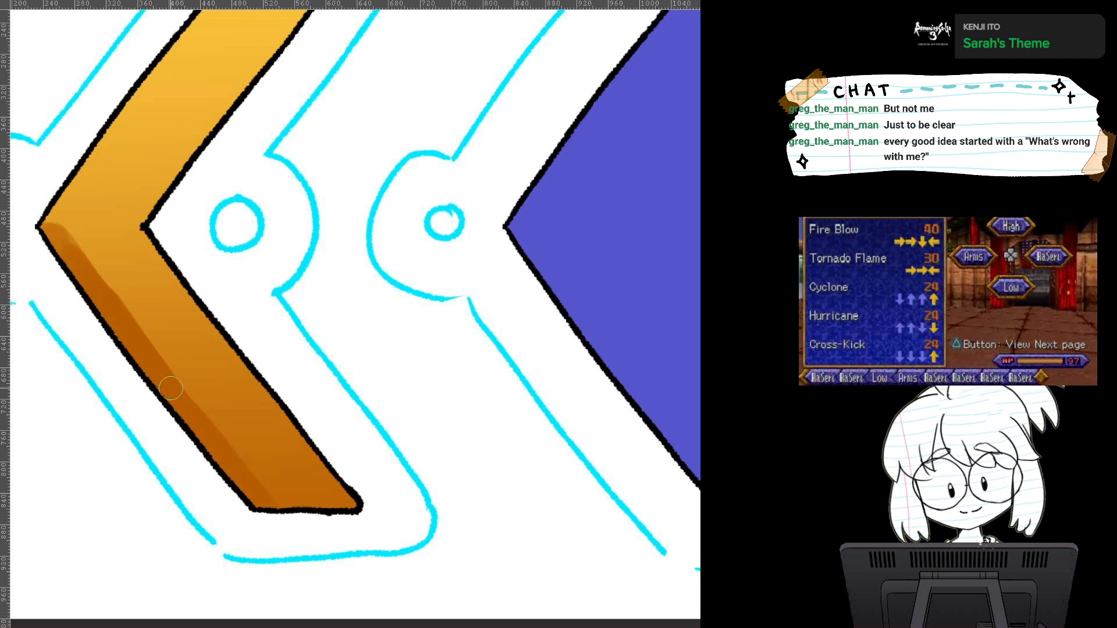
drag(171, 387, 258, 504)
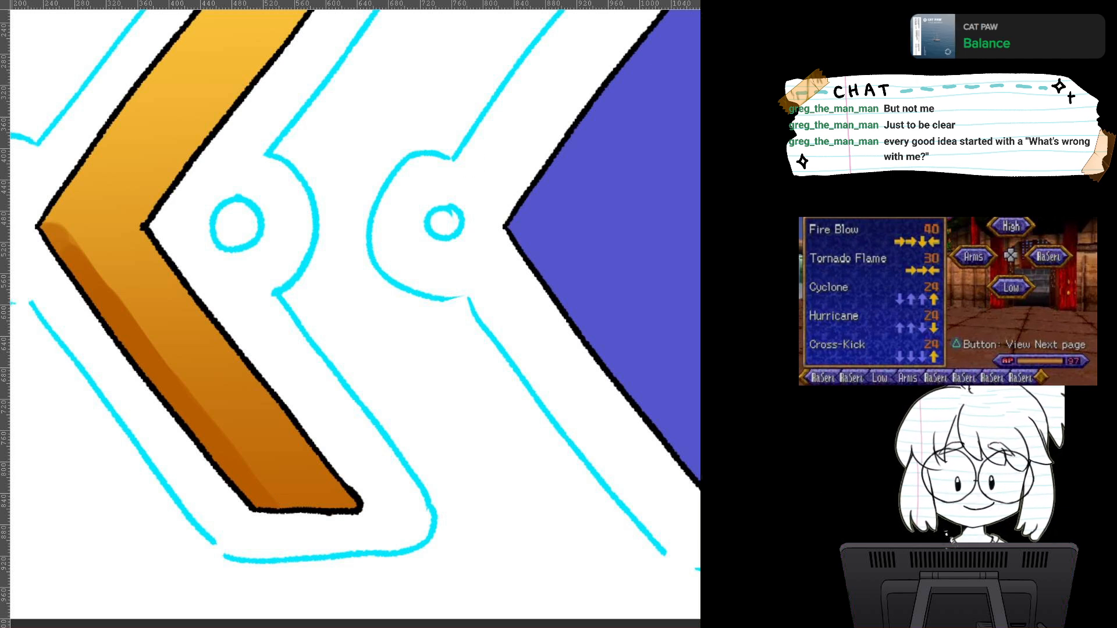
Step: Add a dark brown bevel band along the chevron's lower end and refine the shading at its point
mouse_move(280, 465)
mouse_down()
mouse_move(324, 480)
mouse_move(343, 378)
mouse_up()
drag(318, 427, 419, 398)
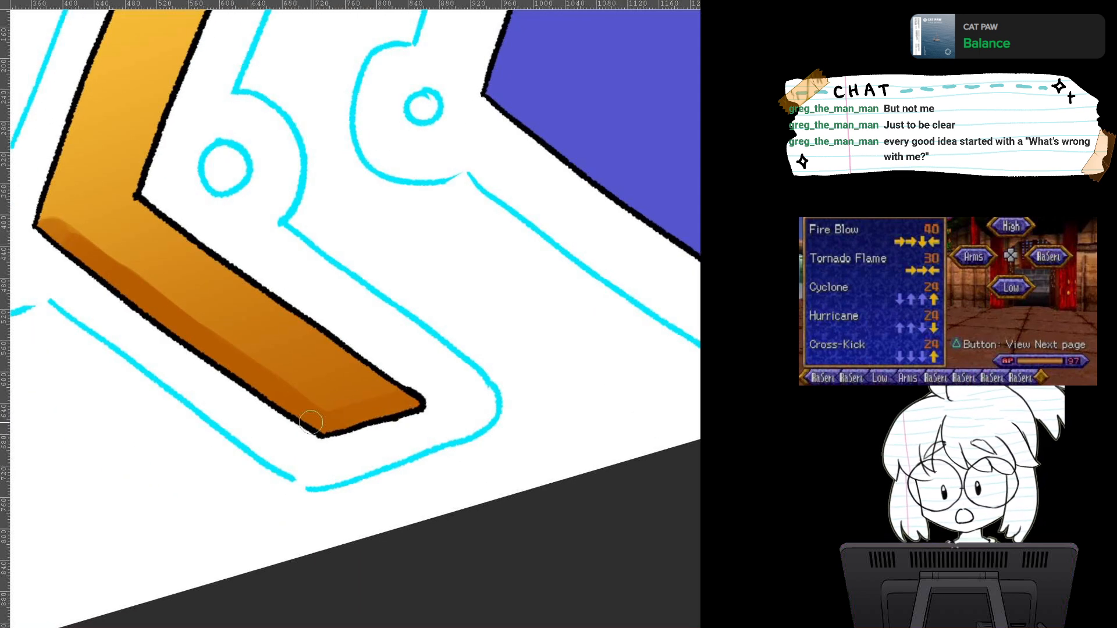
key(6)
key(6)
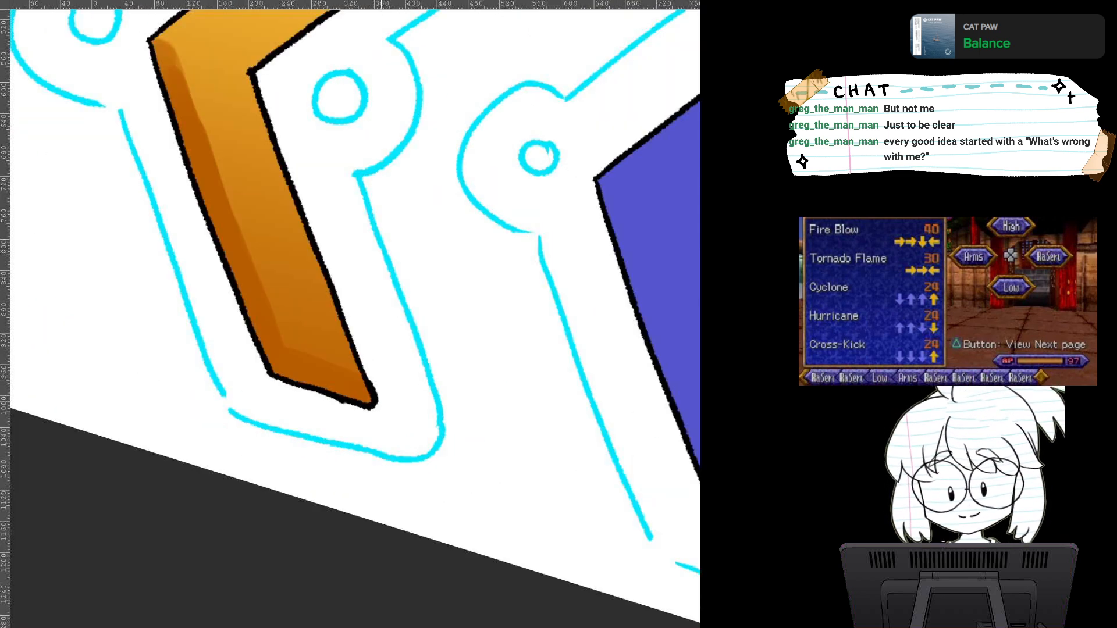
drag(381, 401, 381, 510)
key(4)
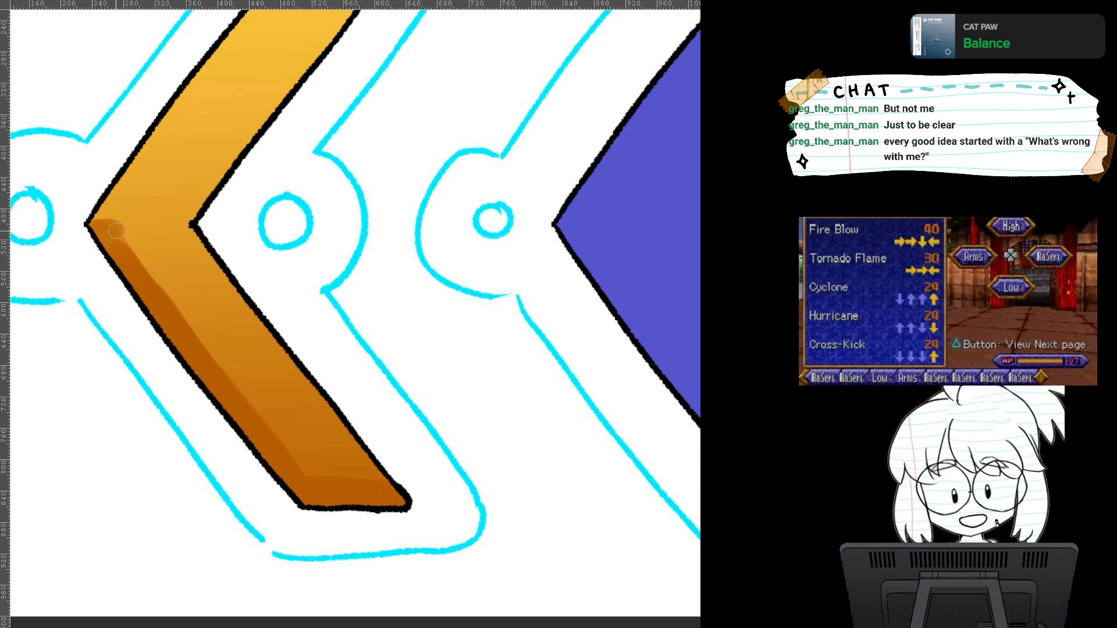
drag(110, 228, 163, 290)
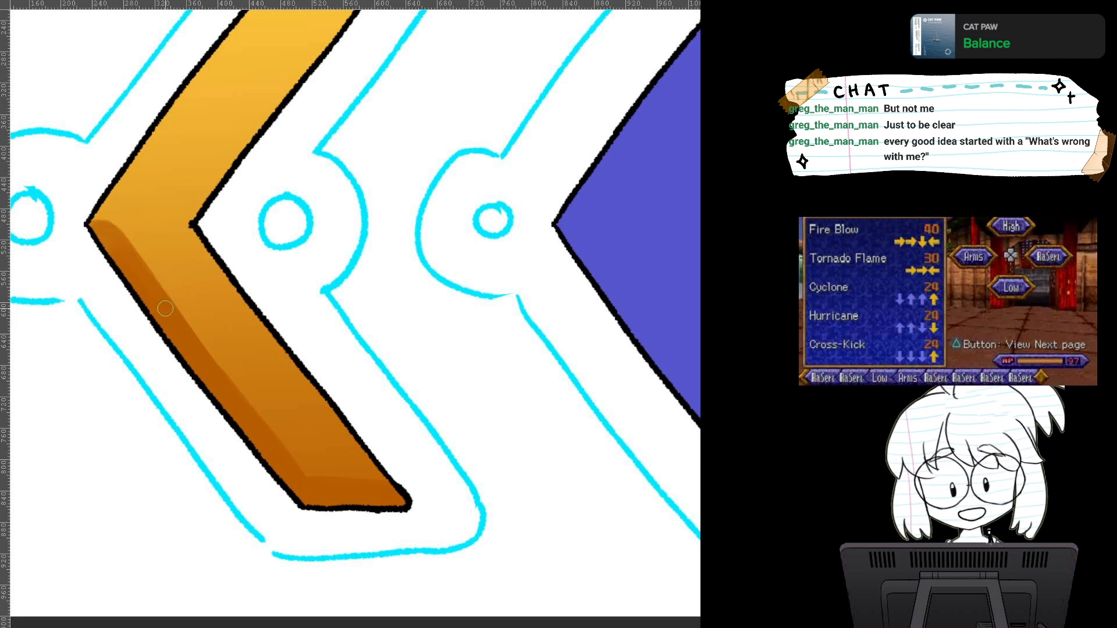
Step: Paint a pale yellow highlight band along the outer edge of the chevron's upper arm, from the upper end to the point
scroll(400, 314, up, 4)
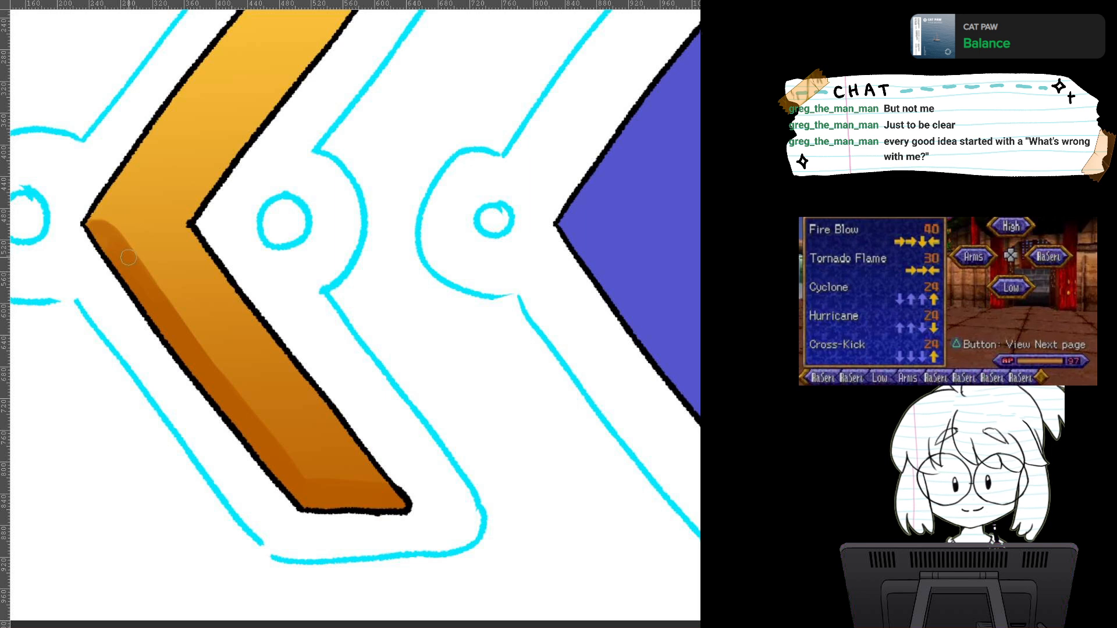
drag(129, 257, 118, 402)
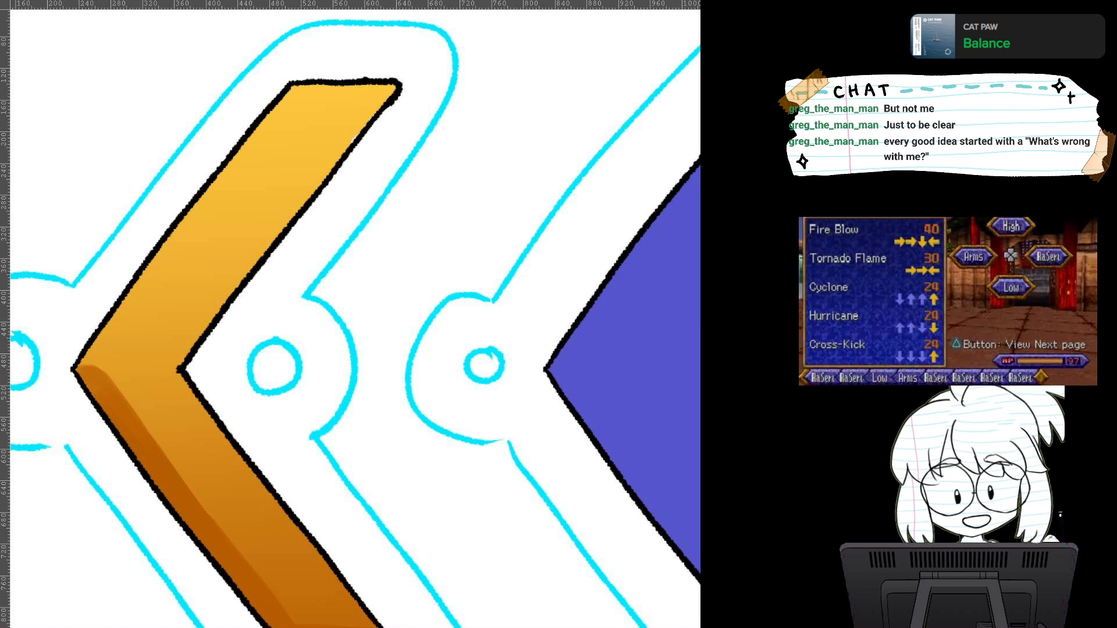
drag(336, 157, 369, 113)
key(ctrl+z)
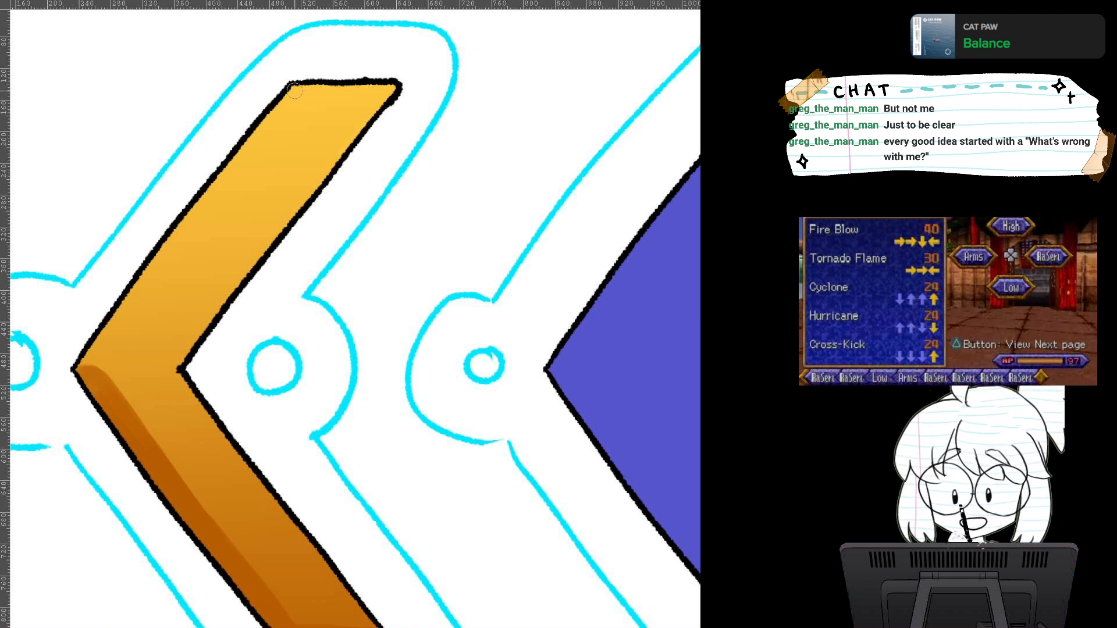
mouse_move(297, 96)
mouse_down()
mouse_move(259, 148)
mouse_move(285, 116)
mouse_move(282, 131)
mouse_move(207, 208)
mouse_up()
drag(245, 155, 141, 297)
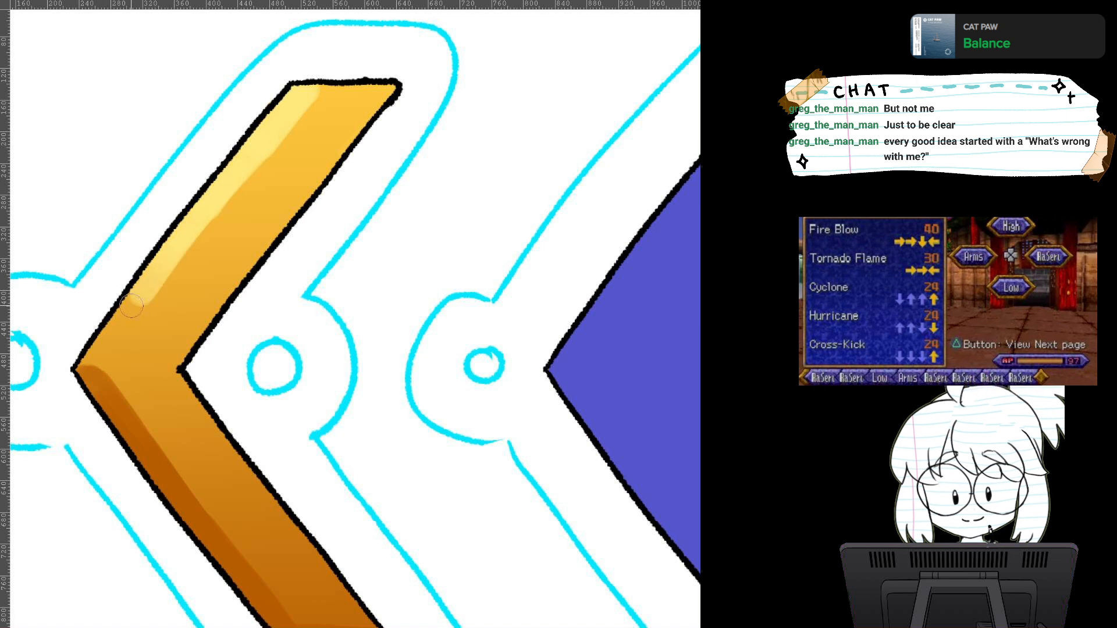
drag(232, 175, 133, 305)
drag(227, 198, 122, 325)
mouse_move(163, 262)
mouse_down()
mouse_move(106, 342)
mouse_move(124, 328)
mouse_move(82, 360)
mouse_move(100, 357)
mouse_move(154, 288)
mouse_up()
drag(118, 339, 156, 287)
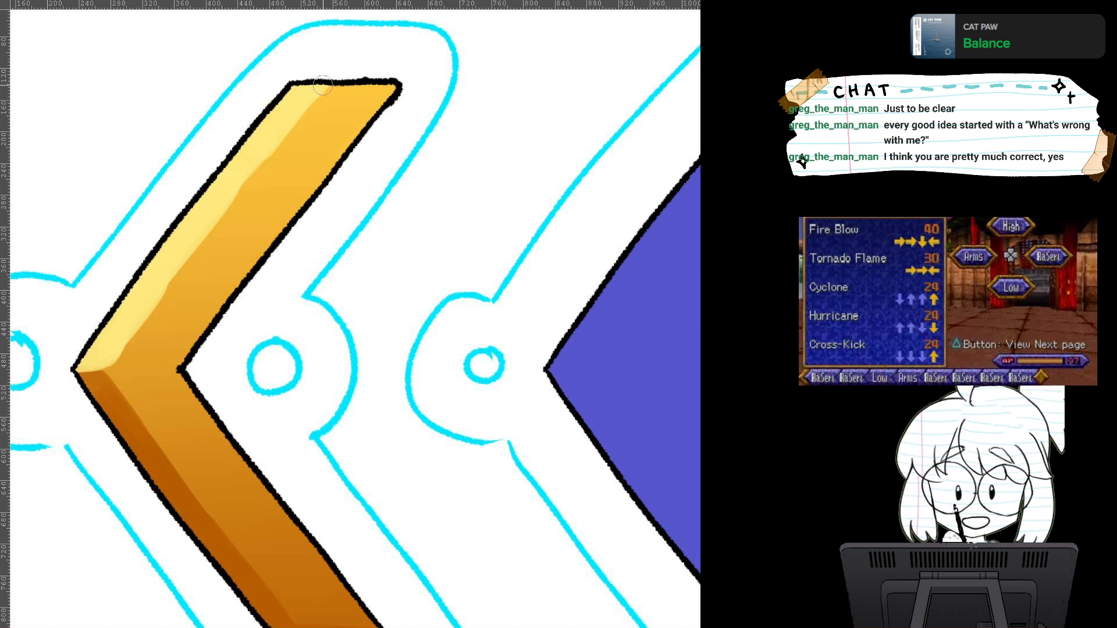
Step: Widen the pale yellow highlight and even out its inner edge along the whole upper arm of the chevron
drag(108, 353, 173, 262)
drag(138, 319, 212, 209)
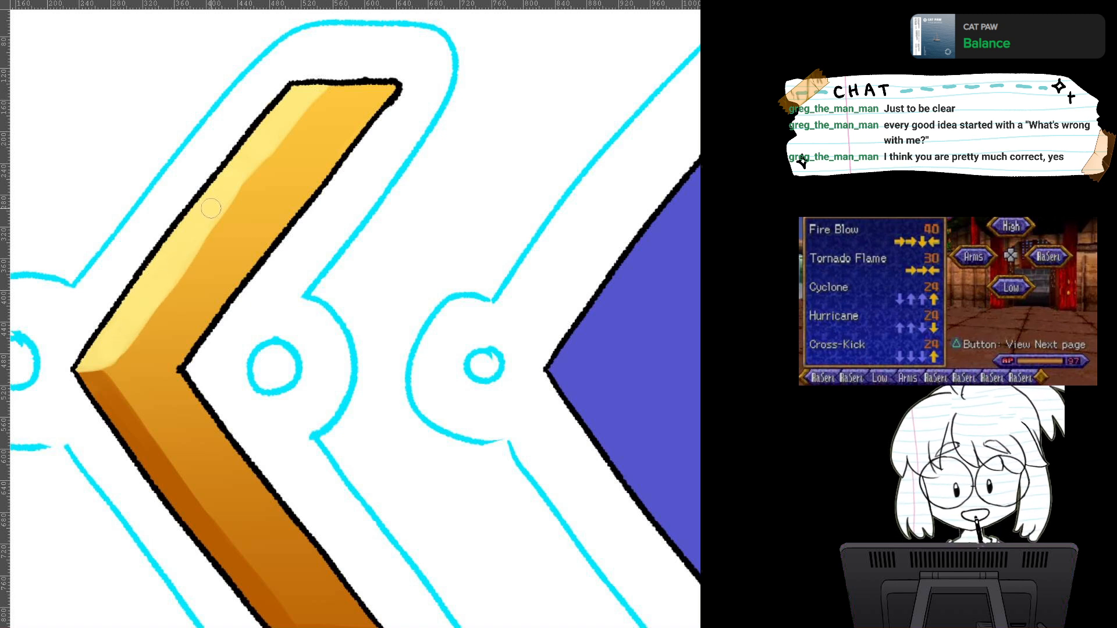
drag(183, 256, 246, 167)
drag(222, 202, 329, 83)
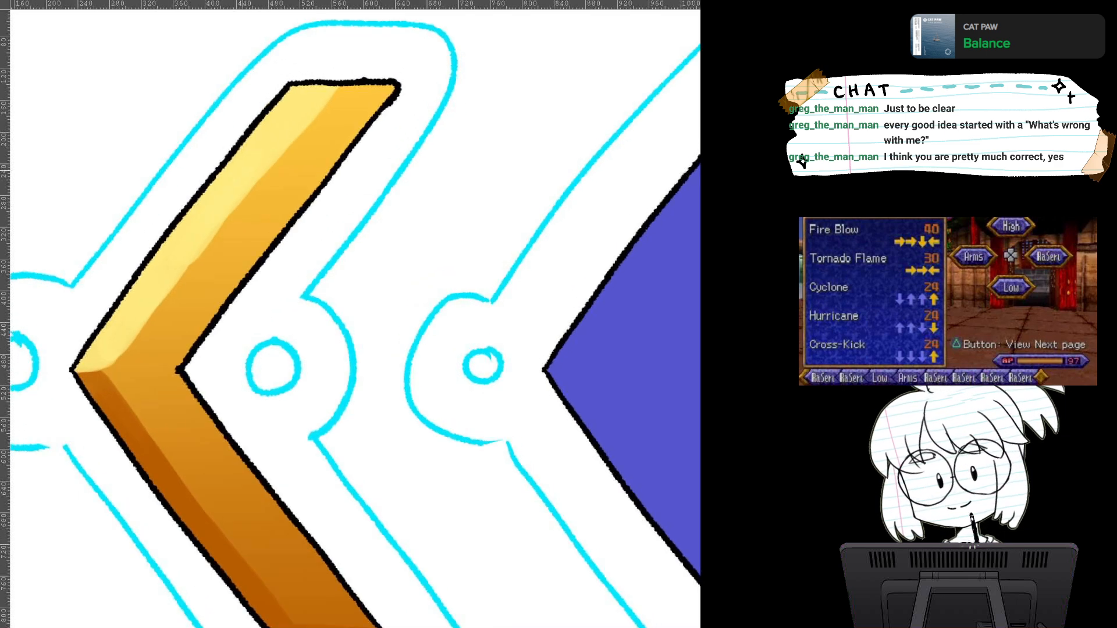
key(ctrl+minus)
drag(244, 170, 250, 132)
key(ctrl+plus)
key(ctrl+plus)
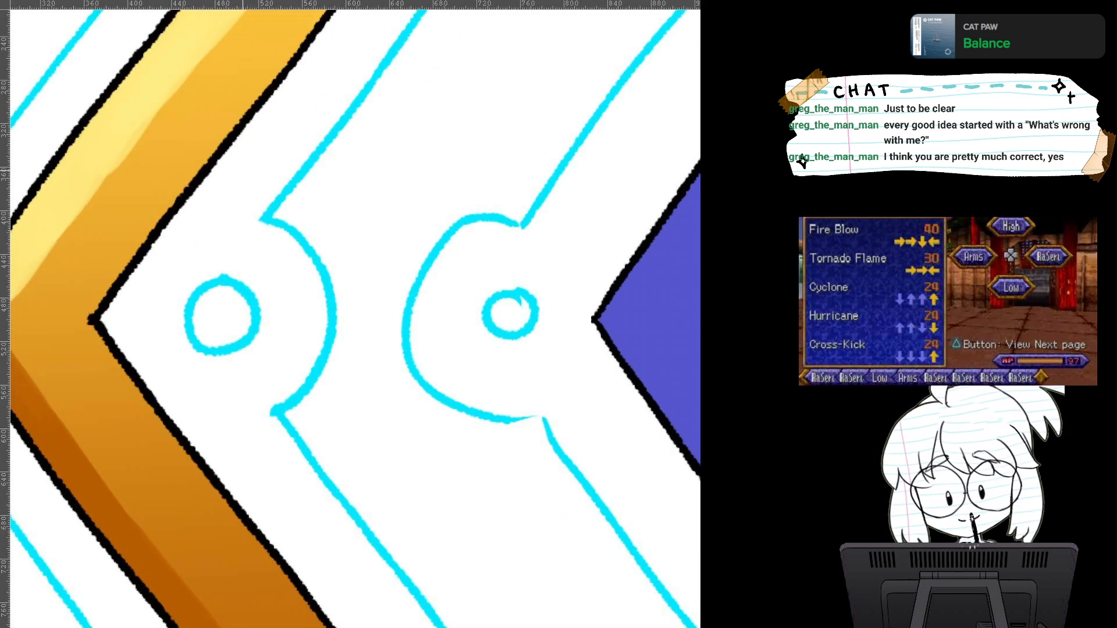
drag(243, 171, 309, 345)
drag(389, 108, 293, 215)
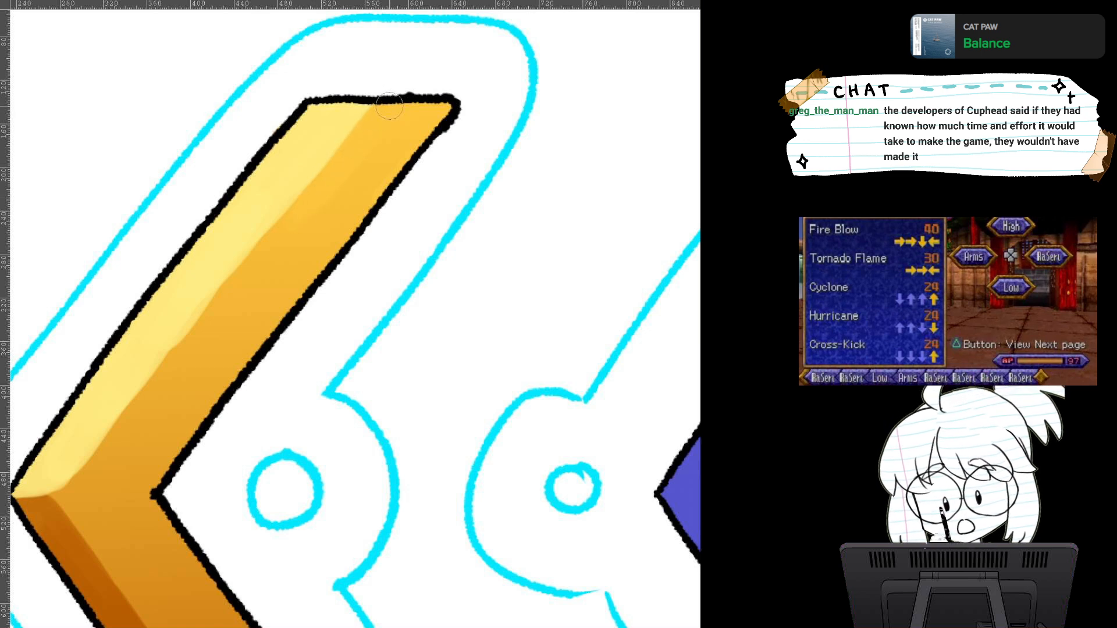
mouse_move(348, 326)
mouse_down()
mouse_move(389, 210)
mouse_move(420, 206)
mouse_up()
Step: Widen the brown shading on the chevron's lower arm and straighten its inner edge from the point to the lower end
key(ctrl+minus)
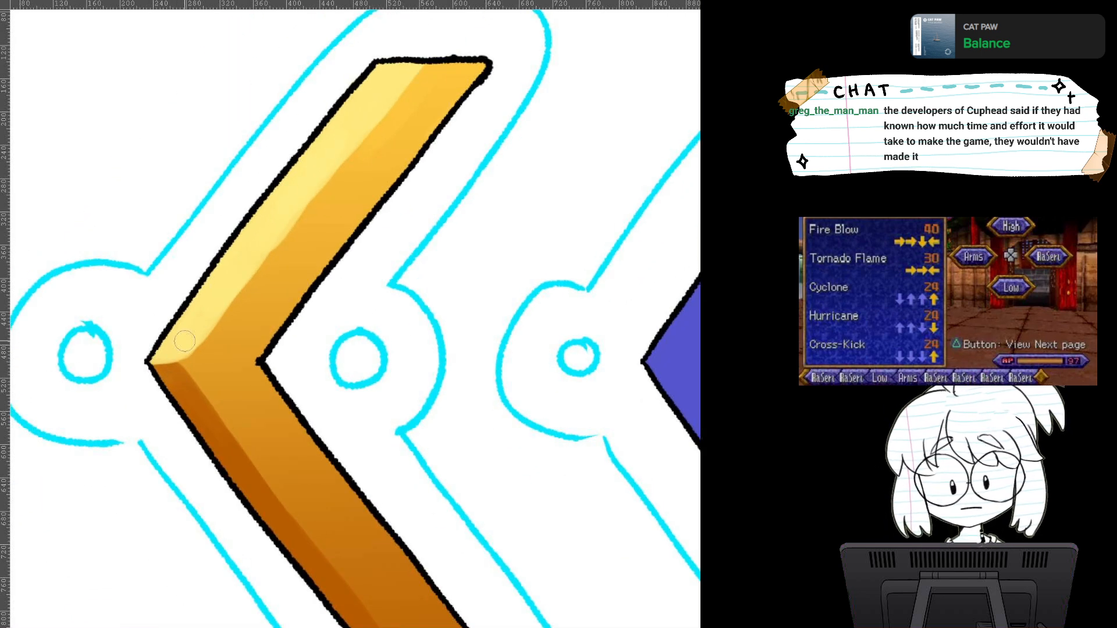
mouse_move(154, 370)
mouse_down()
mouse_move(186, 371)
mouse_move(239, 448)
mouse_up()
mouse_move(194, 380)
mouse_down()
mouse_move(259, 481)
mouse_move(213, 424)
mouse_up()
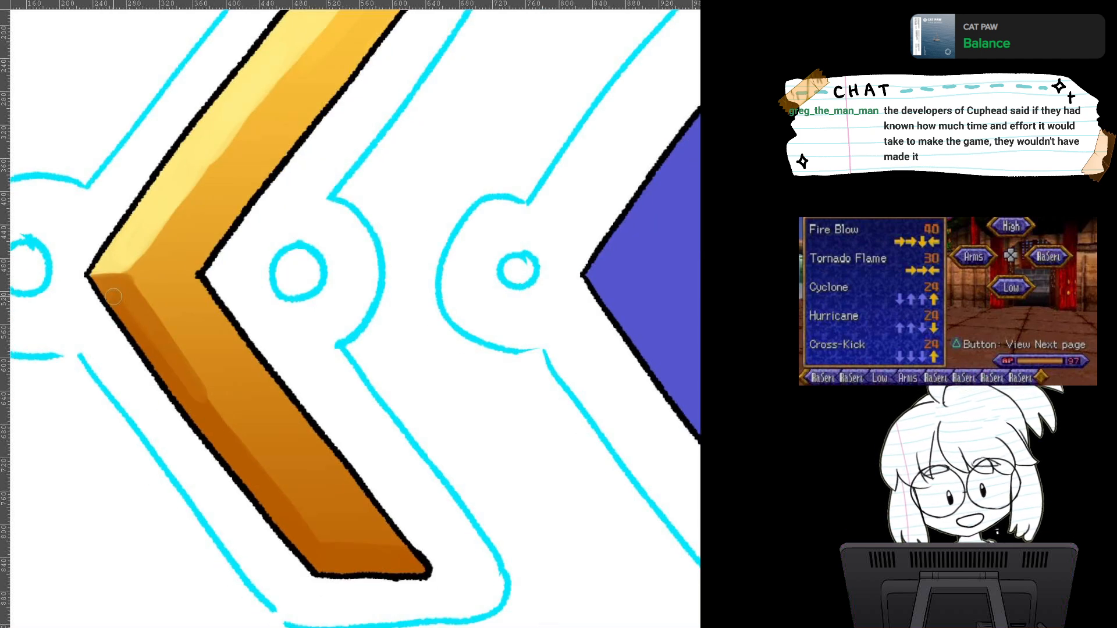
mouse_move(115, 297)
mouse_down()
mouse_move(191, 393)
mouse_move(181, 371)
mouse_up()
drag(153, 331, 224, 420)
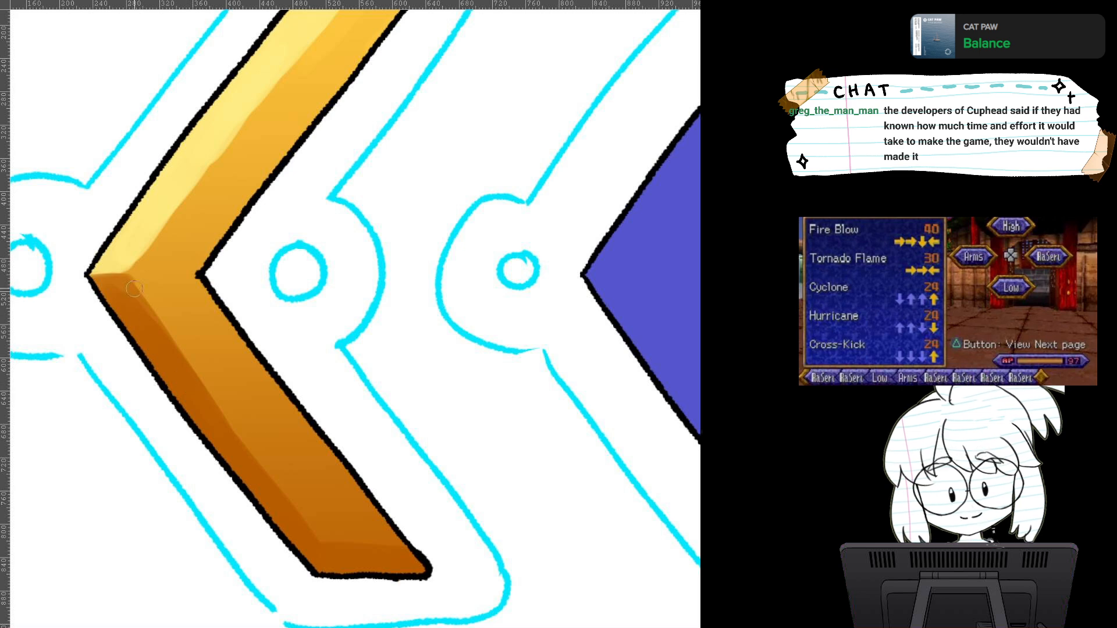
drag(129, 284, 228, 430)
drag(178, 363, 268, 476)
mouse_move(209, 418)
mouse_down()
mouse_move(324, 554)
mouse_move(407, 534)
mouse_move(417, 484)
mouse_up()
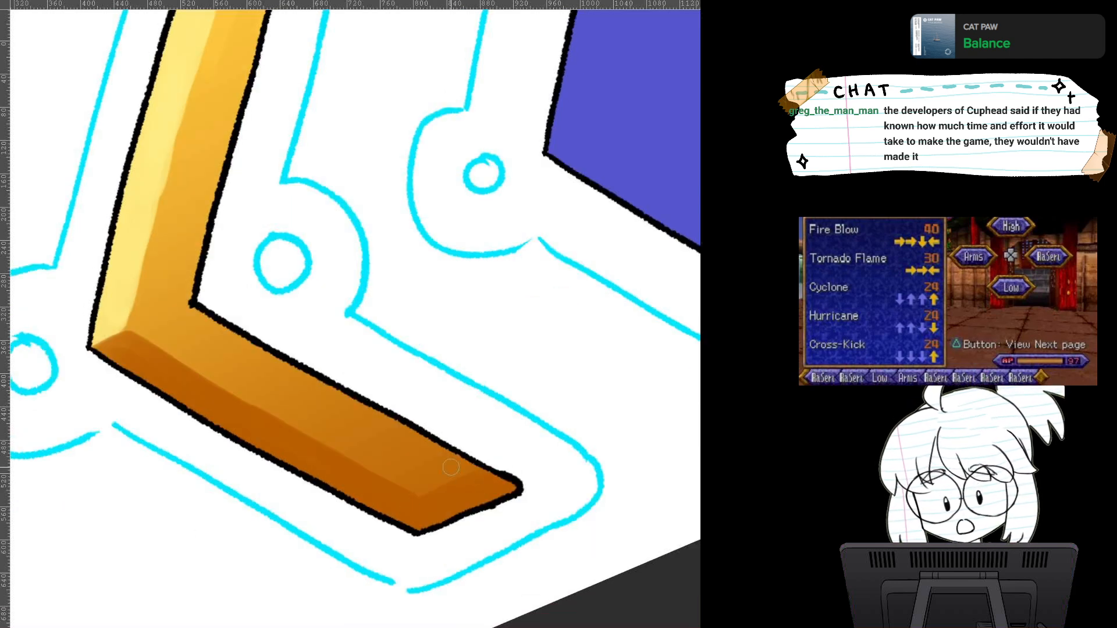
drag(451, 467, 412, 622)
Step: Try brush patches in the middle of the chevron's upper arm and undo them
key(5)
key(1)
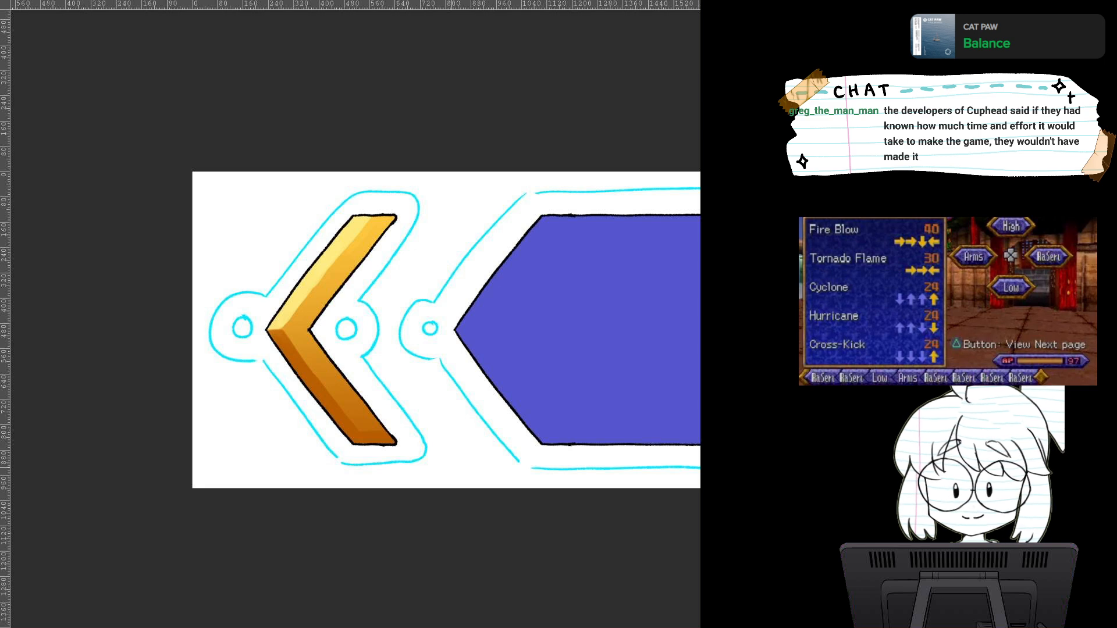
scroll(360, 392, up, 3)
mouse_move(360, 392)
mouse_down()
mouse_move(386, 465)
mouse_move(428, 498)
mouse_up()
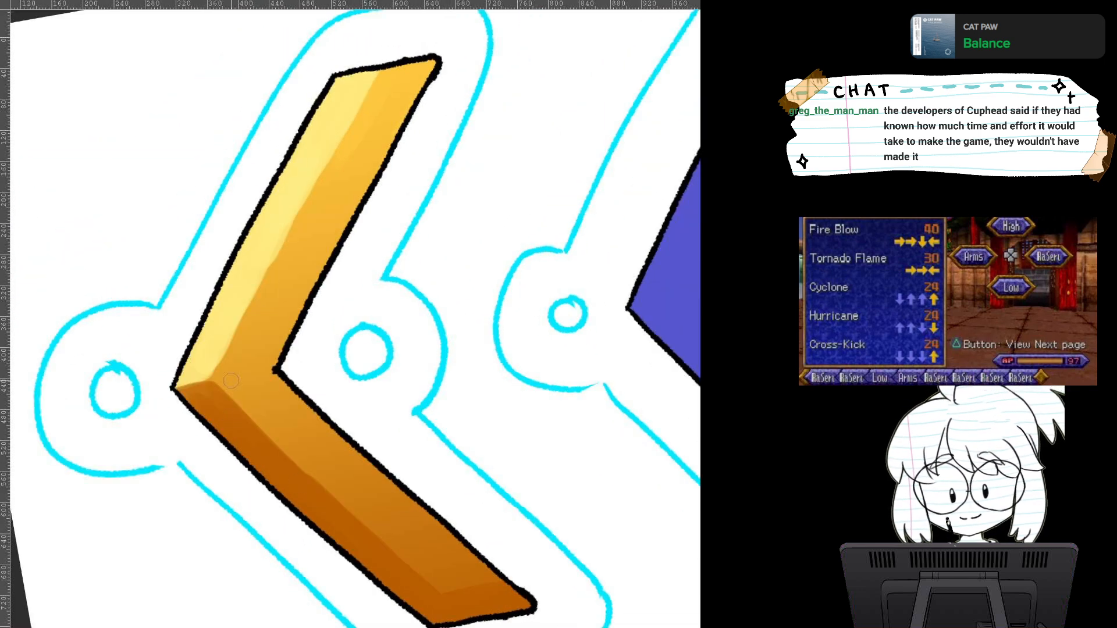
mouse_move(357, 203)
mouse_down()
mouse_move(305, 262)
mouse_move(355, 205)
mouse_move(317, 244)
mouse_up()
key(ctrl+z)
key(ctrl+z)
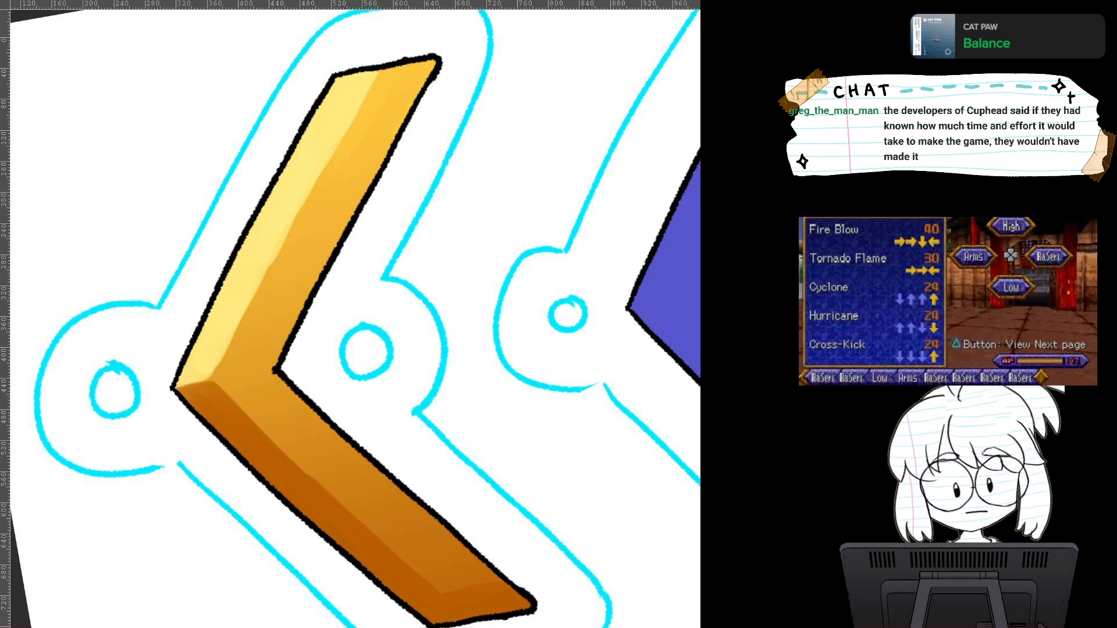
mouse_move(328, 221)
mouse_down()
mouse_move(311, 265)
mouse_move(347, 207)
mouse_up()
key(ctrl+z)
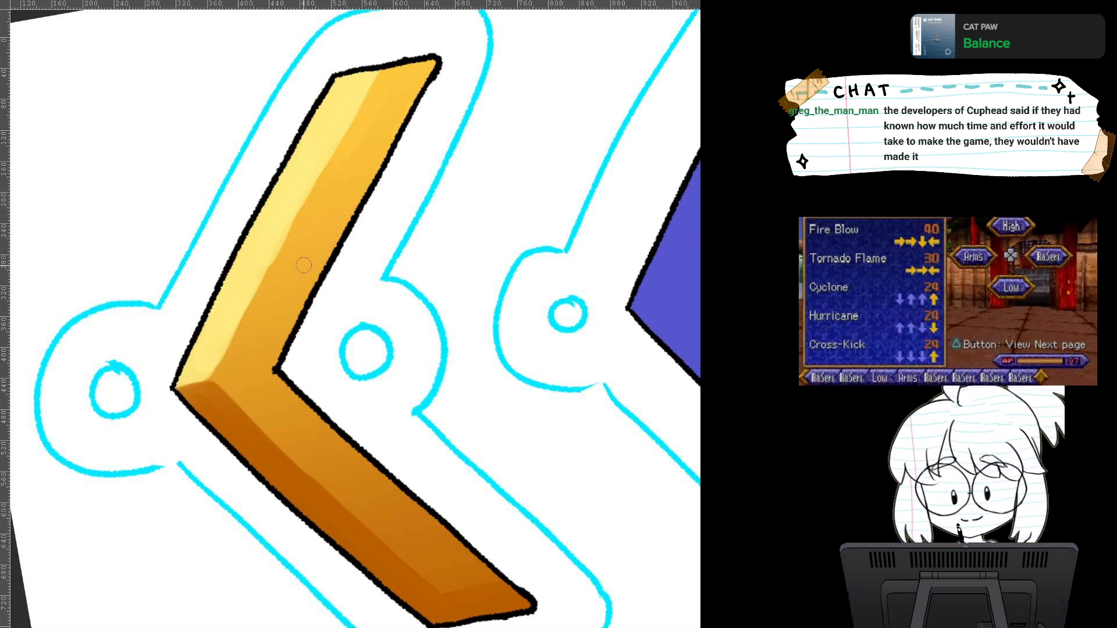
Step: Paint translucent greyish weathering patches on the chevron's upper arm, a large one near the inner edge and smaller ones near the upper end
mouse_move(320, 242)
mouse_down()
mouse_move(296, 293)
mouse_move(341, 231)
mouse_move(325, 261)
mouse_move(335, 227)
mouse_up()
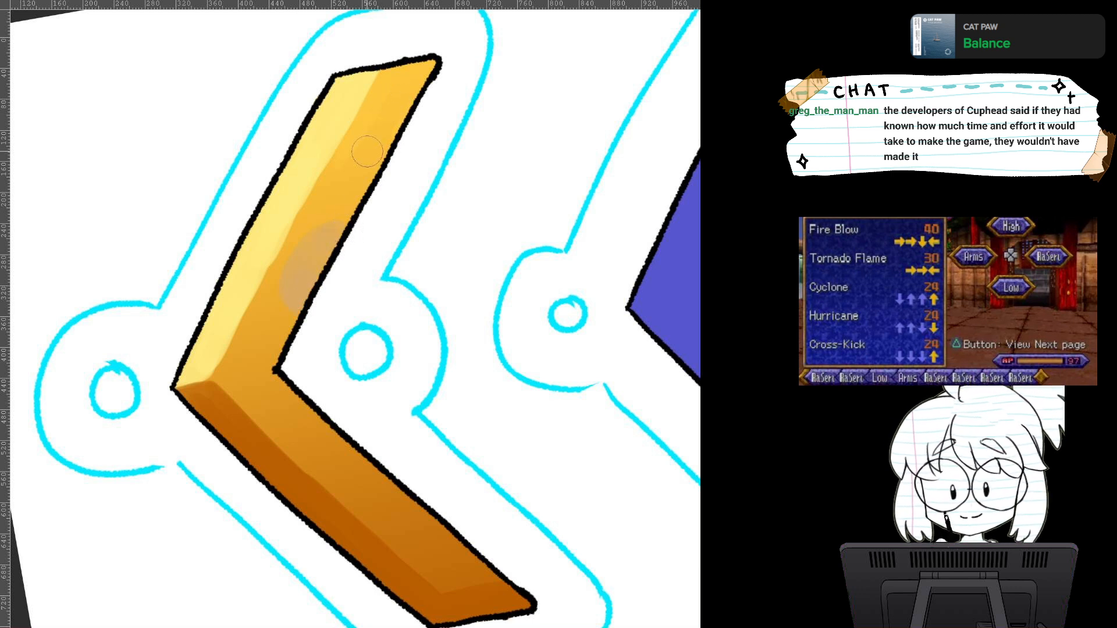
mouse_move(381, 74)
mouse_down()
mouse_move(368, 119)
mouse_move(354, 126)
mouse_move(383, 112)
mouse_move(331, 163)
mouse_move(342, 149)
mouse_up()
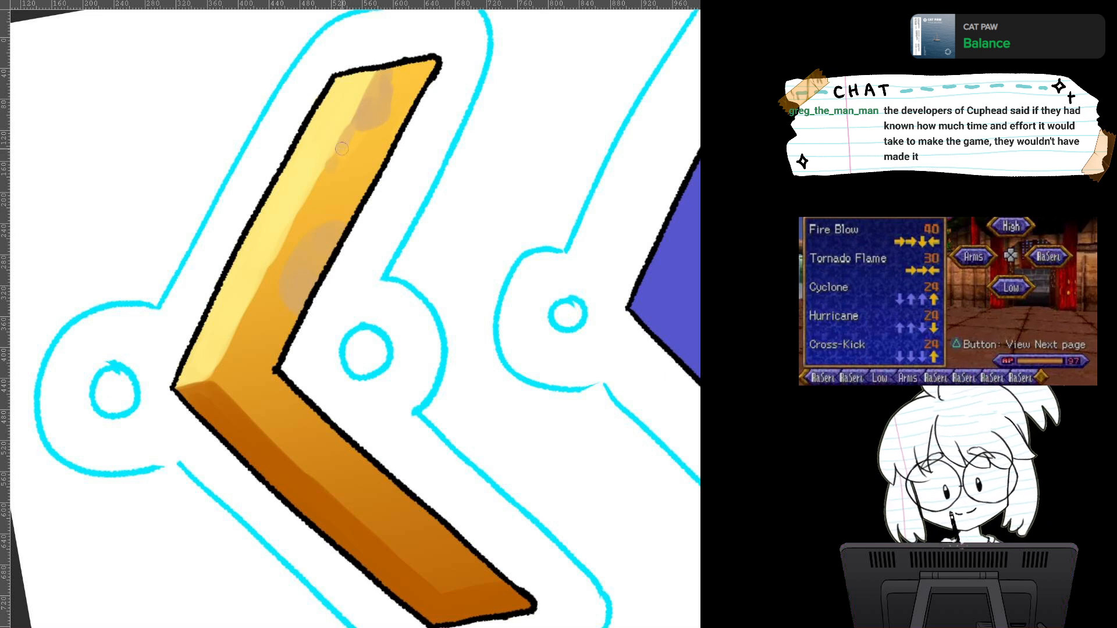
Step: Try a translucent pale streak near the inner edge of the chevron's lower arm and undo it
scroll(483, 324, down, 4)
scroll(460, 349, up, 4)
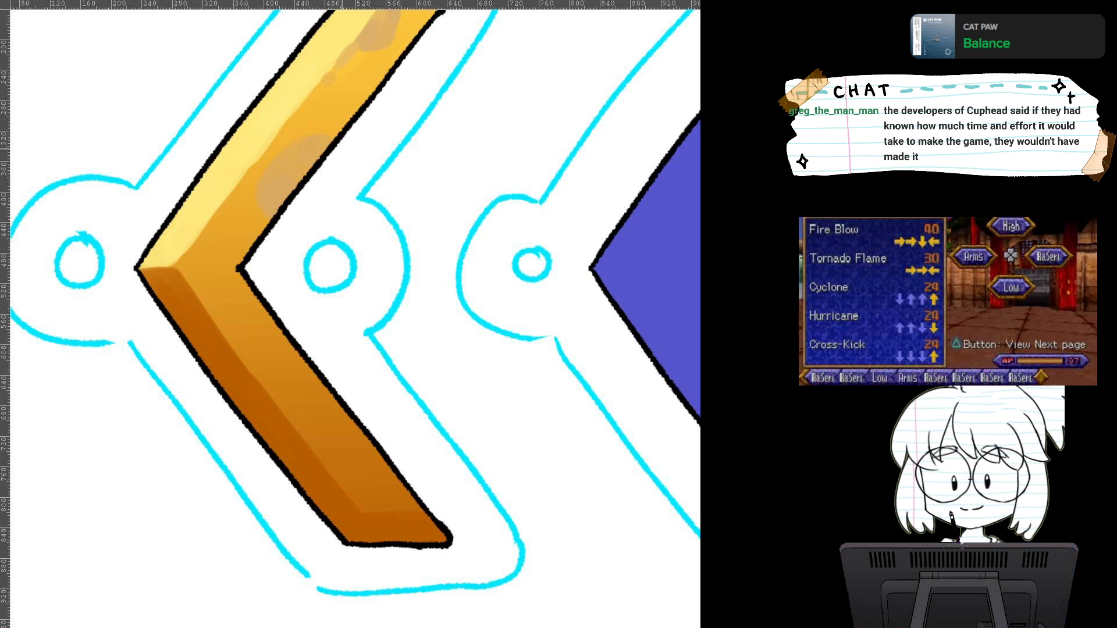
scroll(412, 378, up, 1)
drag(309, 376, 325, 389)
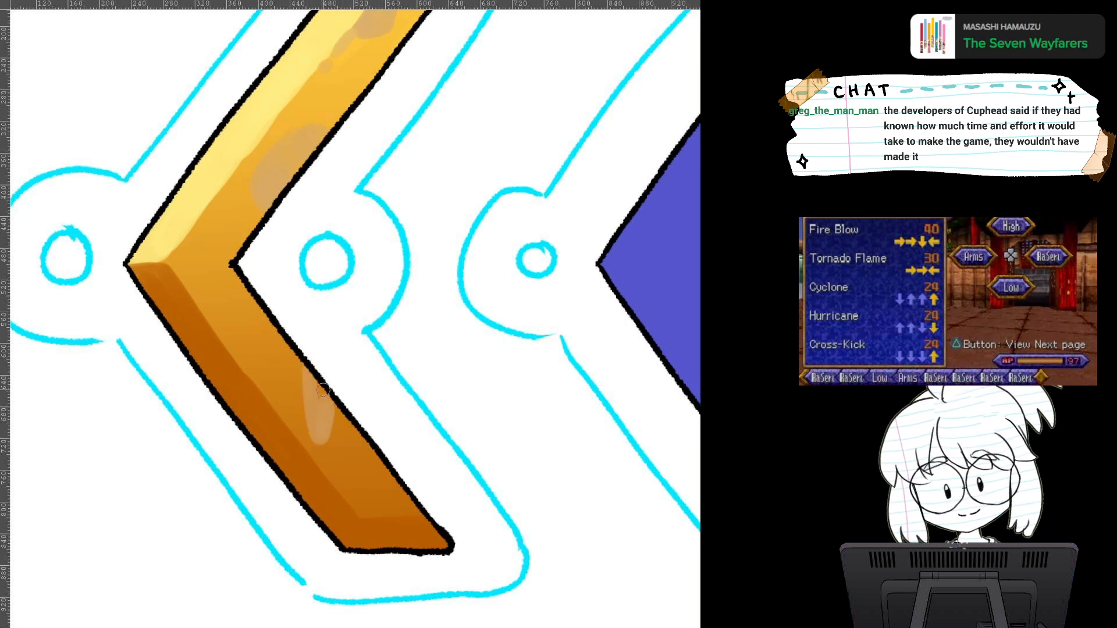
key(ctrl+z)
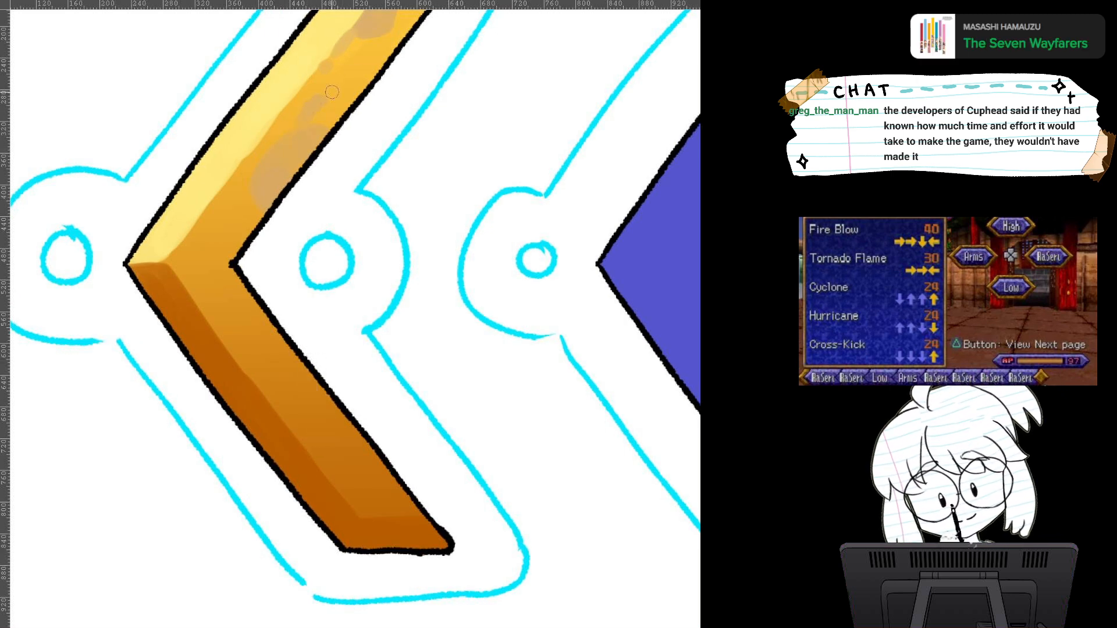
Step: Paint translucent greyish weathering patches on the chevron's lower arm, around the inner edge below the point and along the bevel near the lower end
mouse_move(381, 62)
mouse_down()
mouse_move(356, 91)
mouse_move(375, 72)
mouse_move(399, 160)
mouse_up()
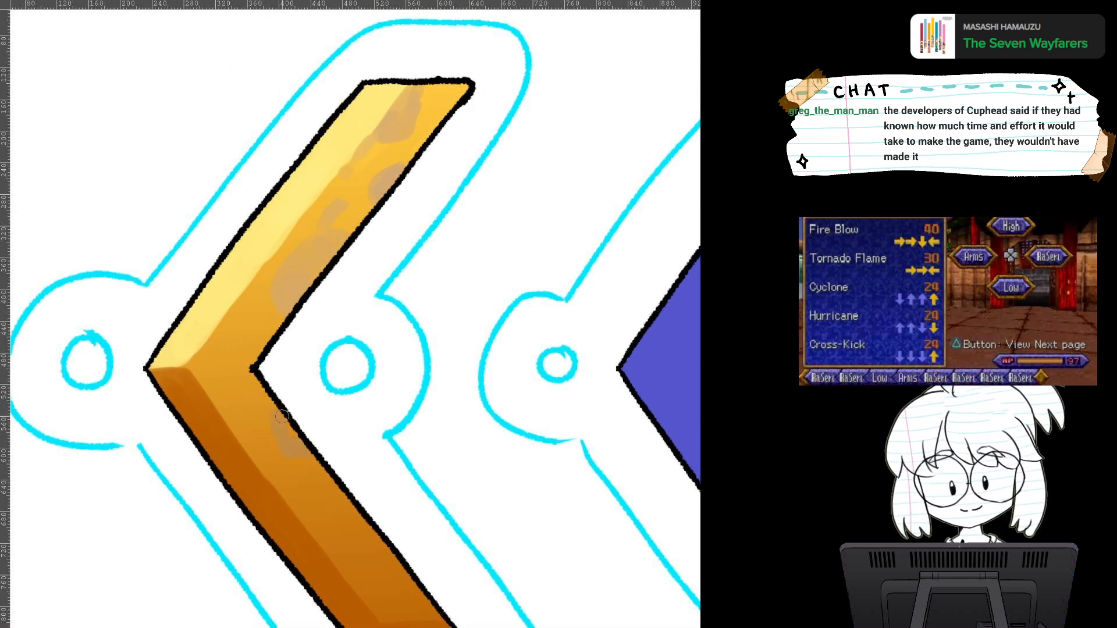
mouse_move(222, 415)
mouse_down()
mouse_move(260, 465)
mouse_move(222, 414)
mouse_move(260, 442)
mouse_move(276, 483)
mouse_move(271, 449)
mouse_move(294, 459)
mouse_move(315, 506)
mouse_move(293, 490)
mouse_move(282, 448)
mouse_move(270, 467)
mouse_move(286, 491)
mouse_up()
drag(341, 527, 255, 441)
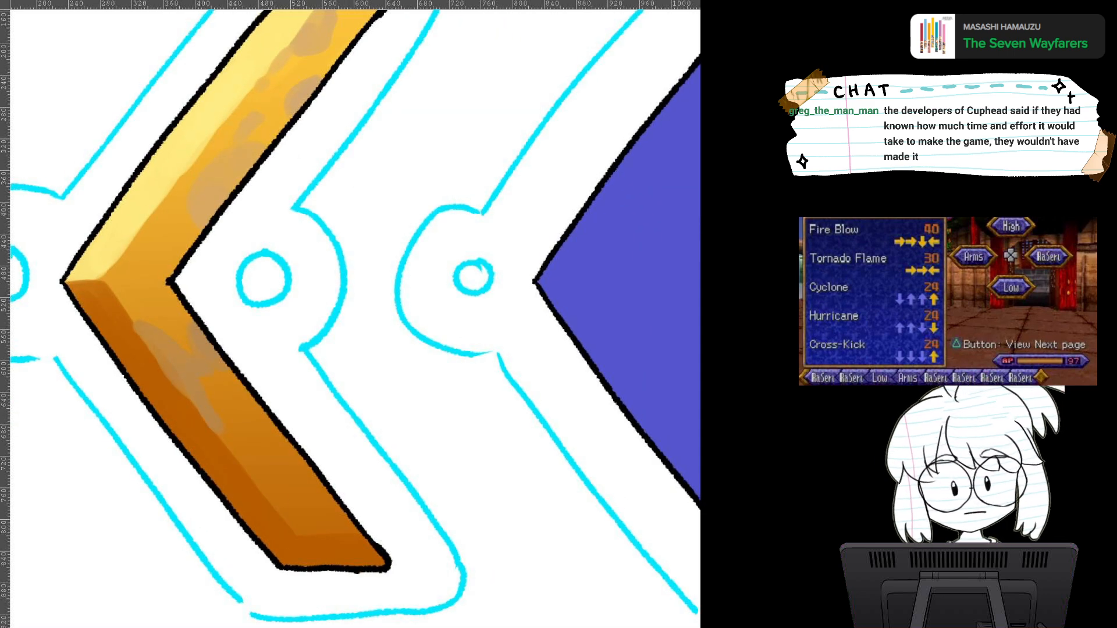
mouse_move(281, 512)
mouse_down()
mouse_move(296, 528)
mouse_move(273, 504)
mouse_move(298, 531)
mouse_move(266, 495)
mouse_up()
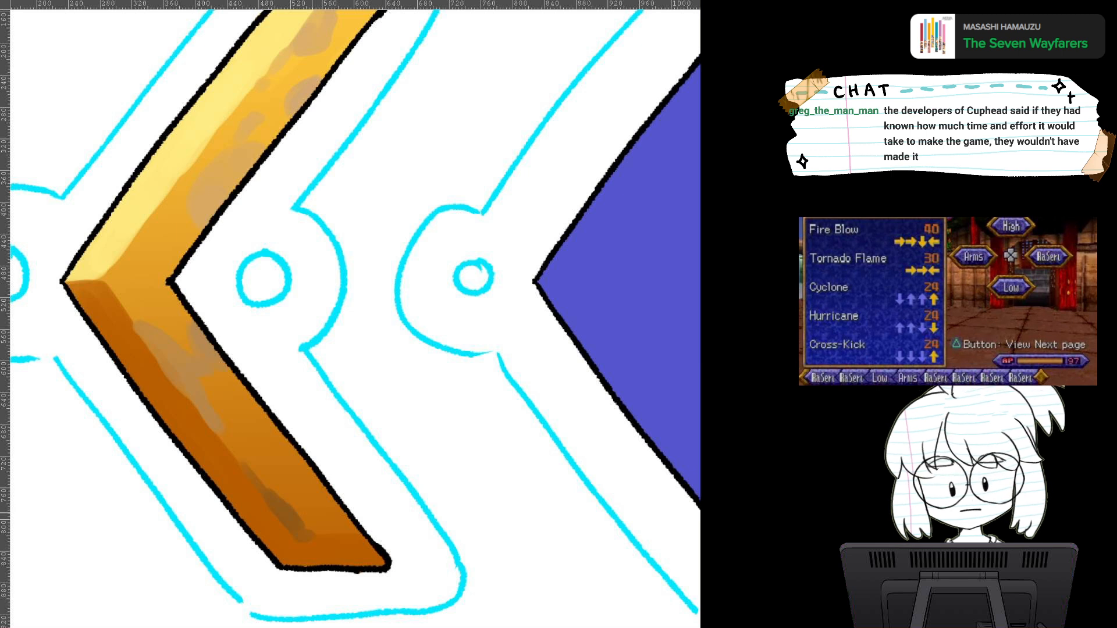
mouse_move(310, 535)
mouse_down()
mouse_move(339, 509)
mouse_move(273, 489)
mouse_move(299, 518)
mouse_move(248, 470)
mouse_move(282, 515)
mouse_move(244, 466)
mouse_up()
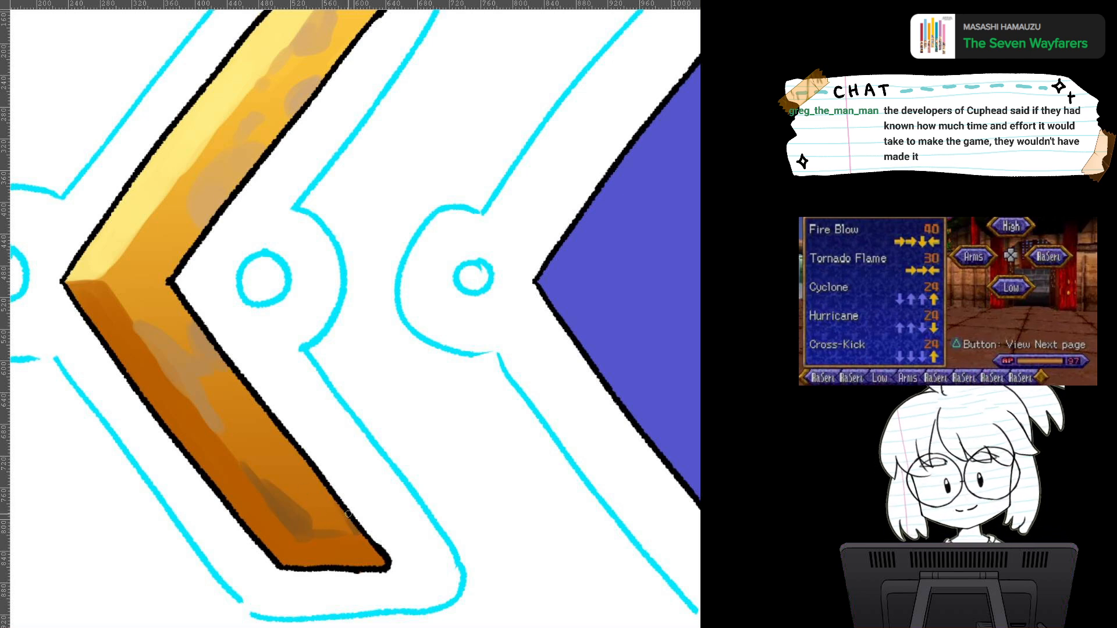
drag(296, 512, 388, 529)
Step: Shade the cut end of the chevron's lower arm as a darker brown bevel facet with a crisp diagonal corner
drag(445, 367, 445, 308)
drag(410, 553, 366, 202)
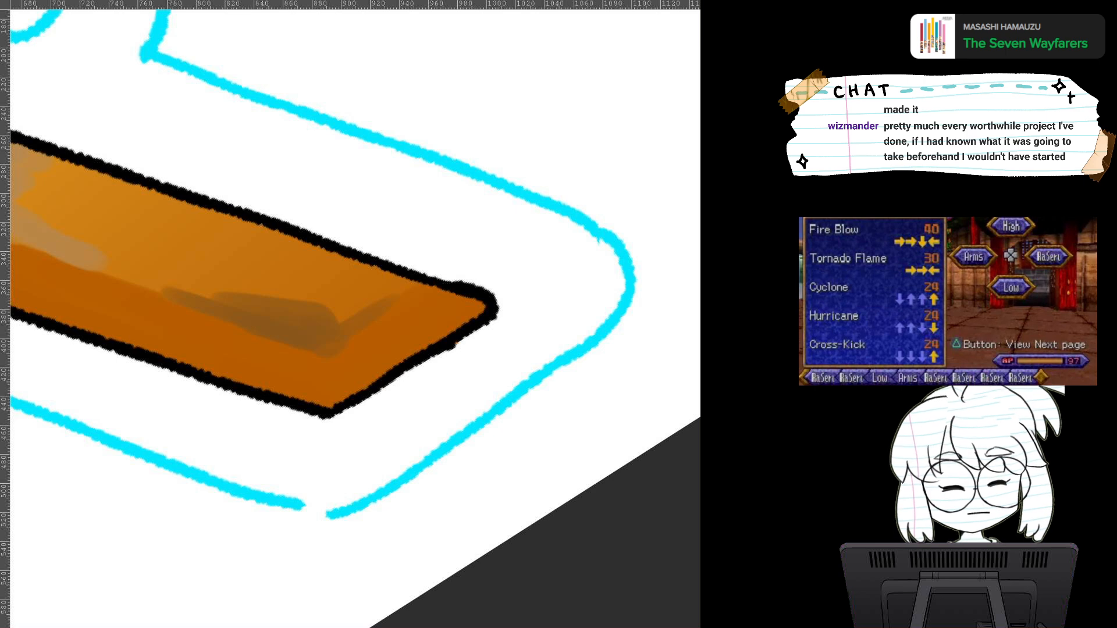
mouse_move(357, 341)
mouse_down()
mouse_move(436, 296)
mouse_move(344, 349)
mouse_move(338, 407)
mouse_move(344, 389)
mouse_move(463, 293)
mouse_move(494, 291)
mouse_move(442, 328)
mouse_move(489, 298)
mouse_move(393, 302)
mouse_up()
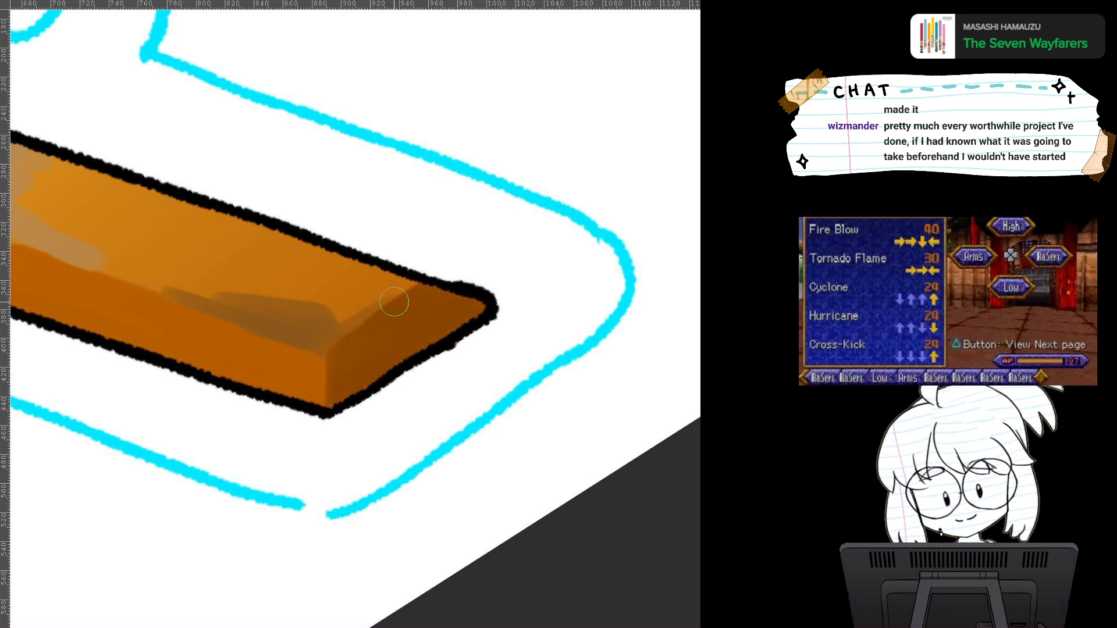
scroll(509, 305, down, 4)
drag(509, 305, 501, 343)
scroll(503, 300, up, 2)
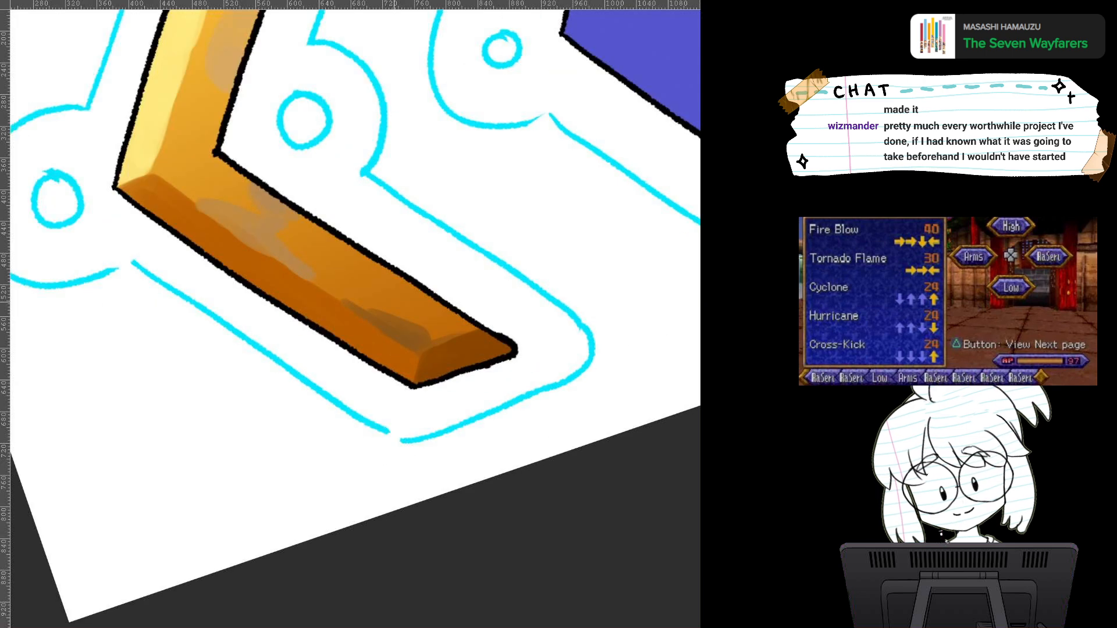
key(5)
drag(393, 302, 441, 480)
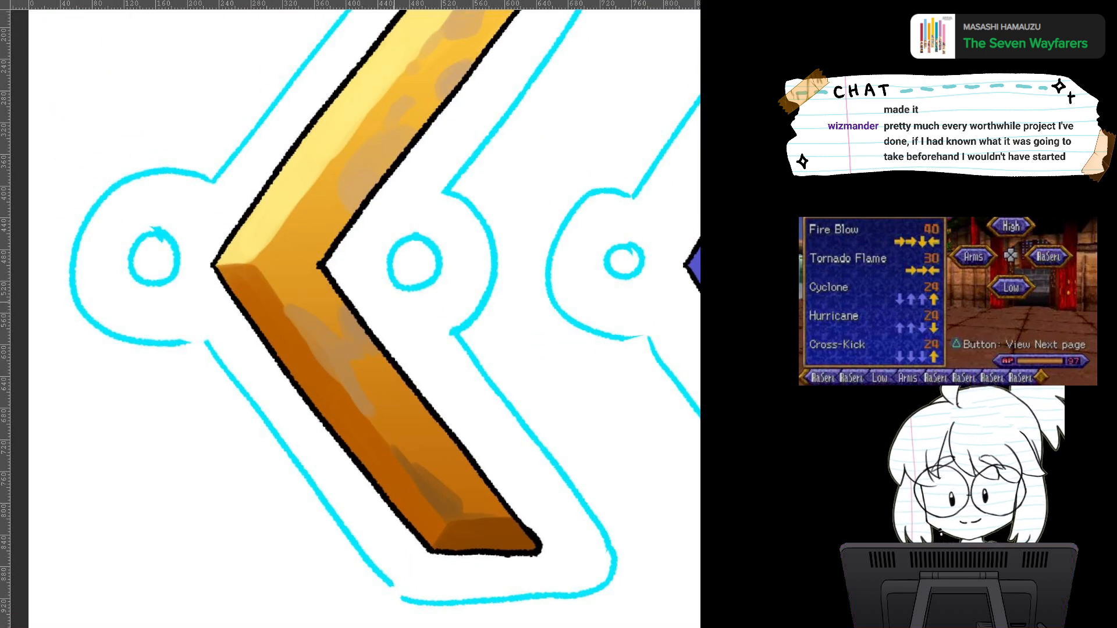
Step: Paint soft golden patches on the pale yellow facet of the chevron's upper arm, along its outer and inner borders
drag(307, 175, 295, 335)
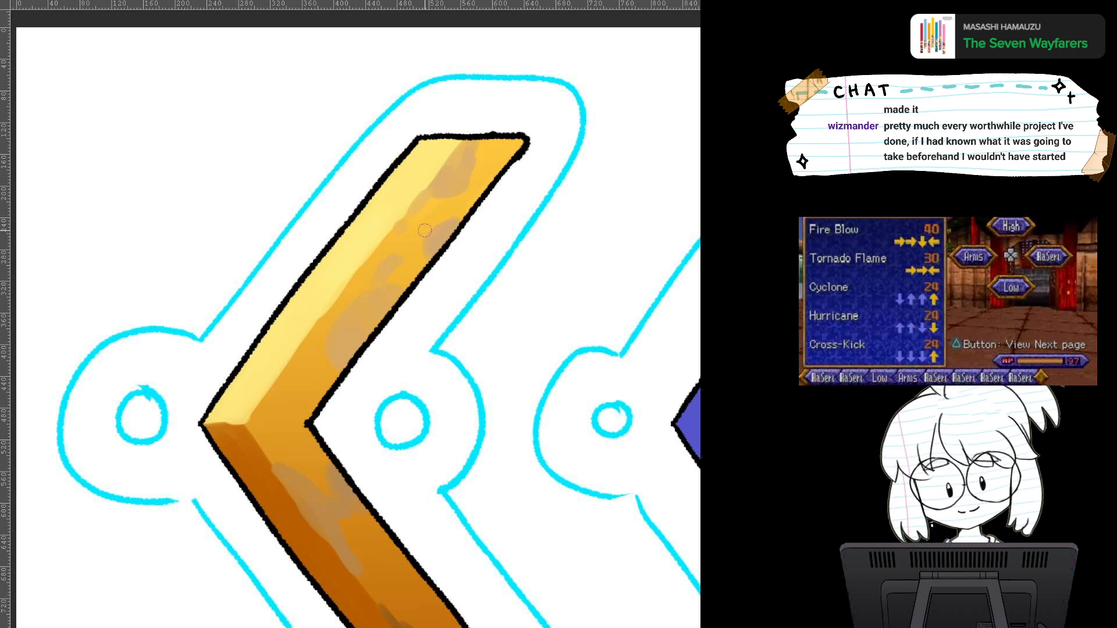
drag(309, 285, 281, 319)
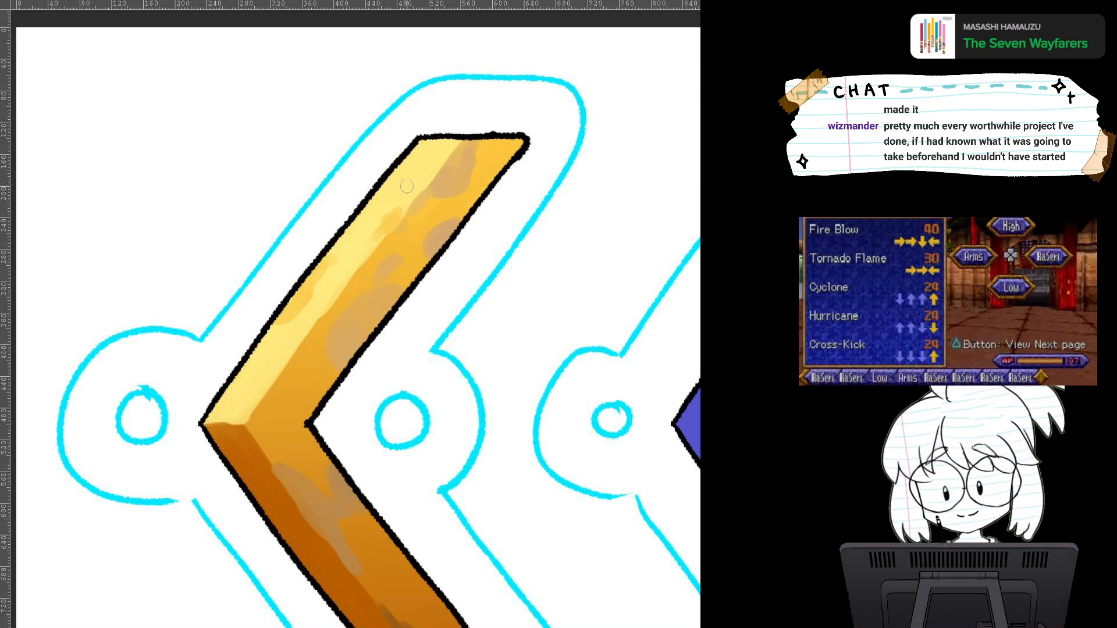
drag(361, 430, 249, 201)
key(ctrl+minus)
key(ctrl+plus)
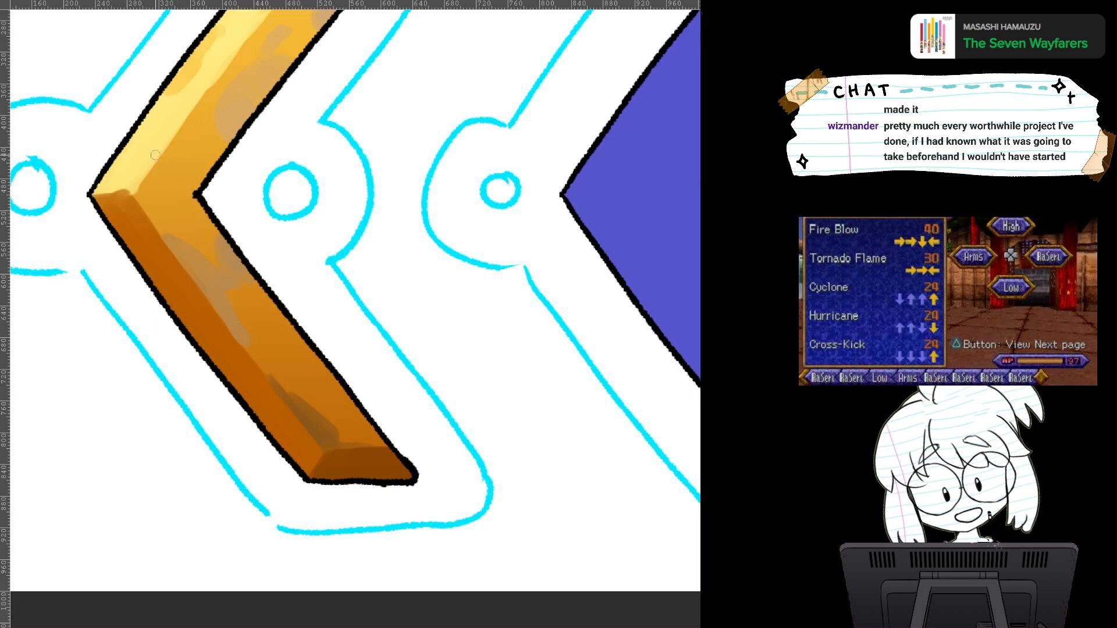
Step: Paint darker brown weathering patches along the brown outer facet of the chevron's lower arm, from the point to near the lower end
scroll(268, 349, up, 3)
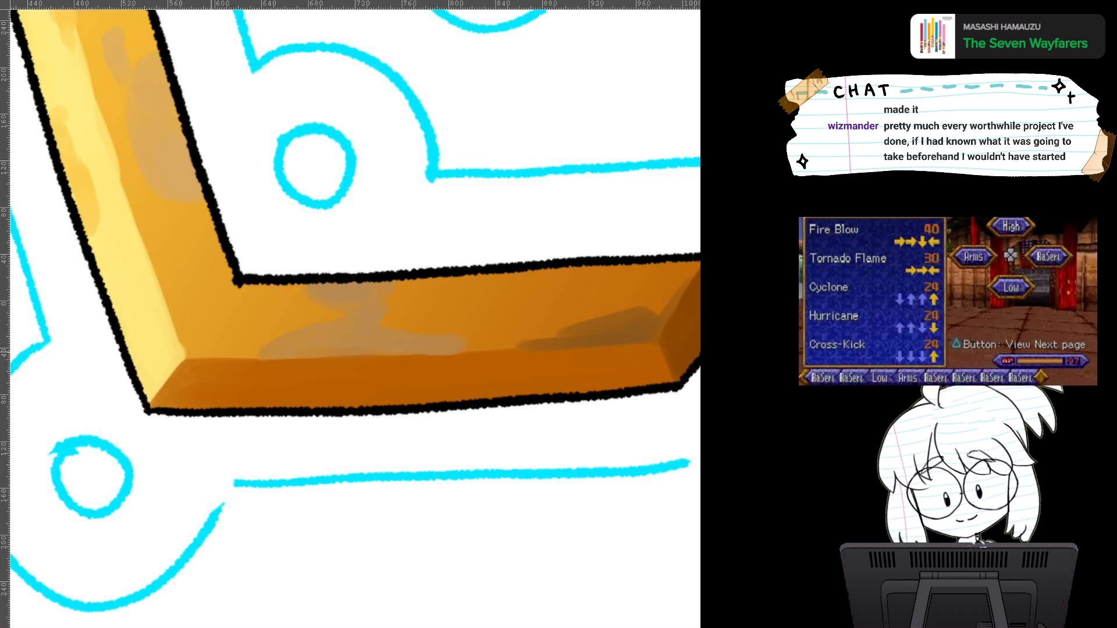
key(6)
key(6)
key(6)
key(5)
scroll(355, 318, down, 3)
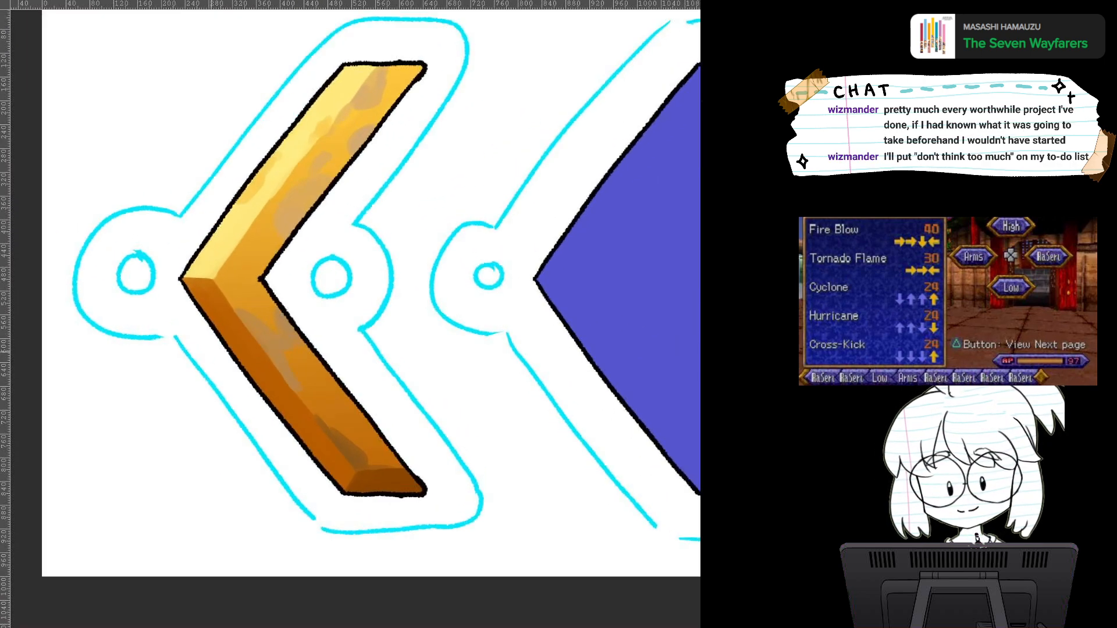
scroll(457, 327, up, 3)
drag(457, 328, 525, 311)
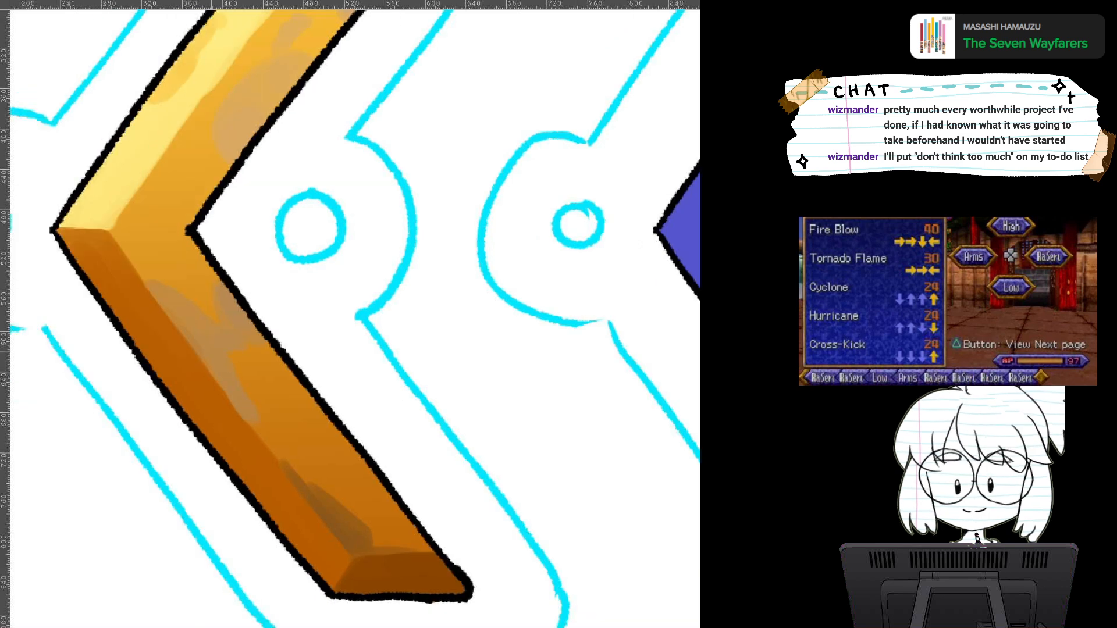
mouse_move(213, 441)
mouse_down()
mouse_move(259, 492)
mouse_move(226, 454)
mouse_move(254, 486)
mouse_move(195, 363)
mouse_move(229, 435)
mouse_move(227, 412)
mouse_up()
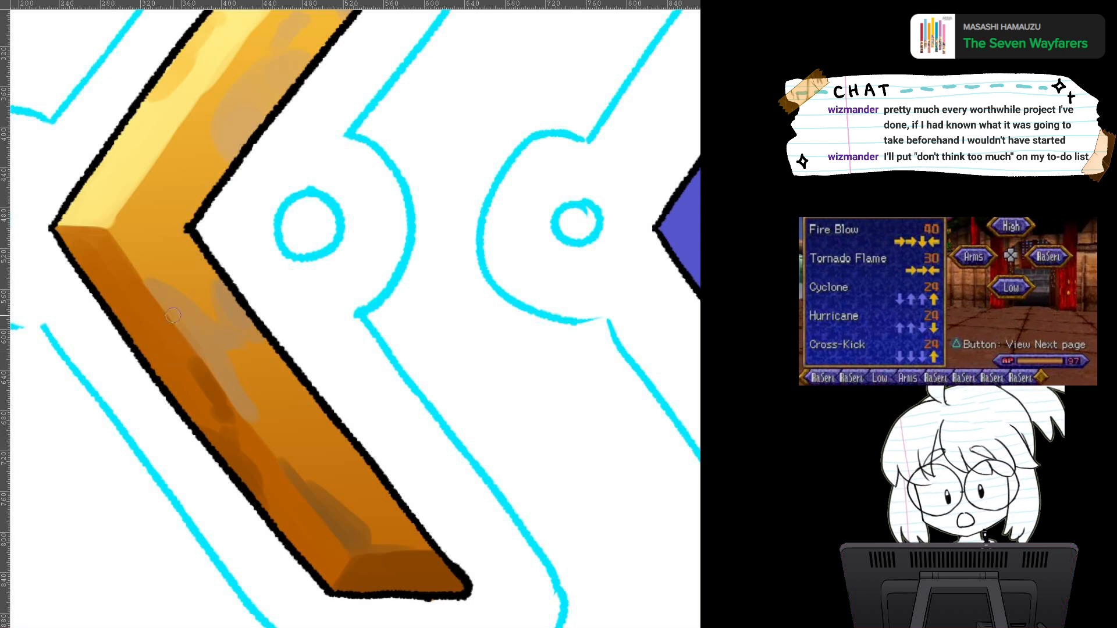
drag(299, 498, 317, 526)
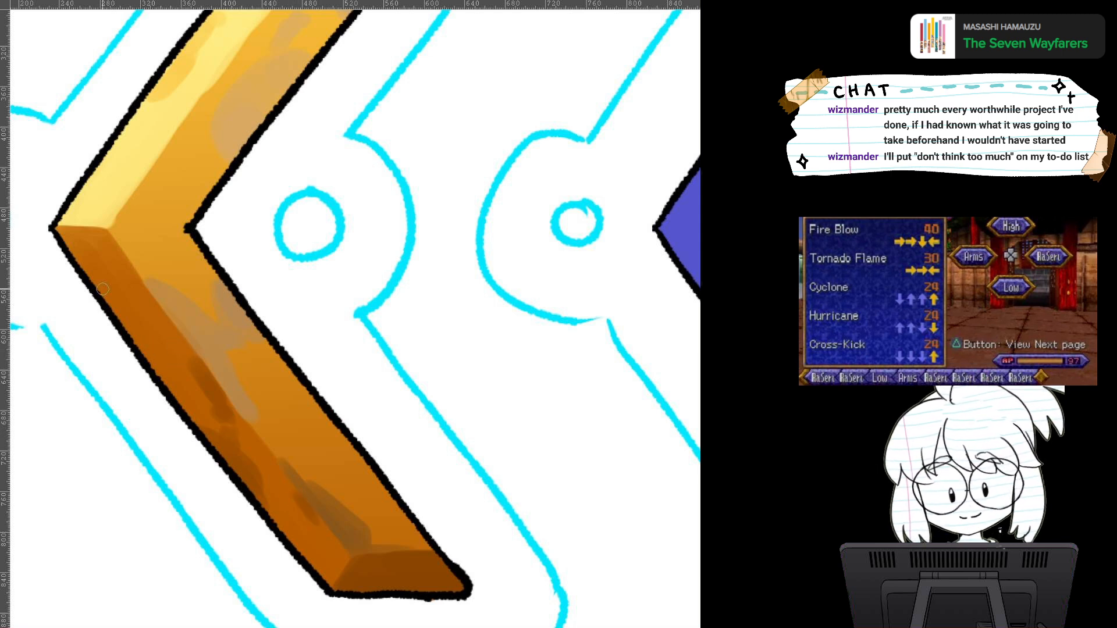
mouse_move(110, 251)
mouse_down()
mouse_move(108, 240)
mouse_move(129, 287)
mouse_move(115, 244)
mouse_move(108, 266)
mouse_move(119, 288)
mouse_move(146, 299)
mouse_move(129, 274)
mouse_move(157, 313)
mouse_up()
drag(101, 237, 112, 274)
drag(124, 323, 149, 355)
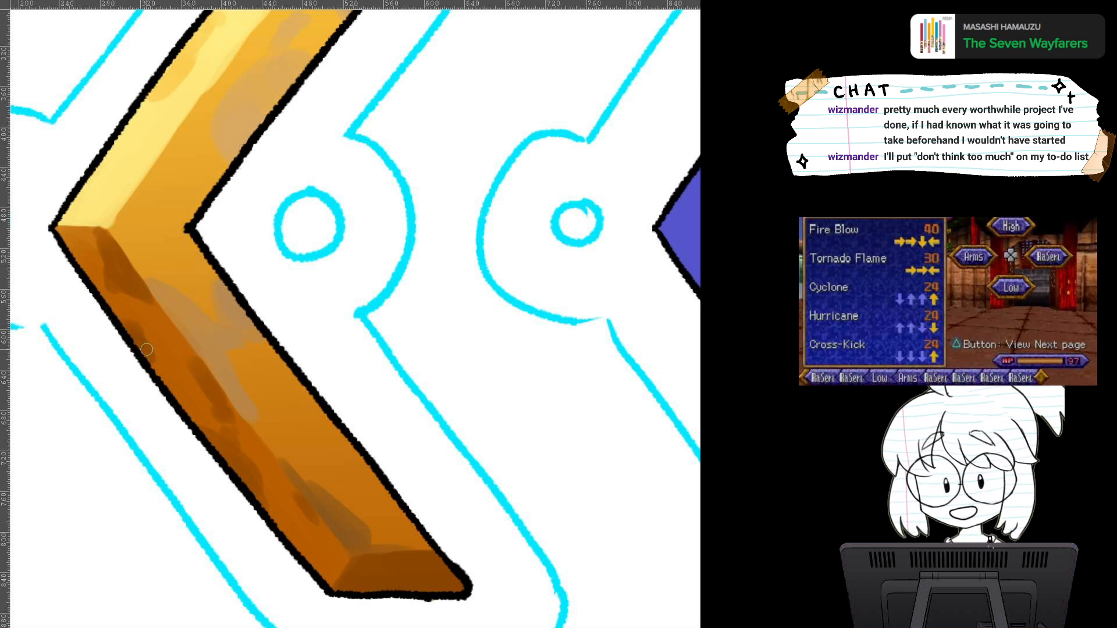
Step: Try a brush stroke across the chevron's inner corner and undo it
drag(401, 347, 401, 364)
drag(402, 326, 366, 381)
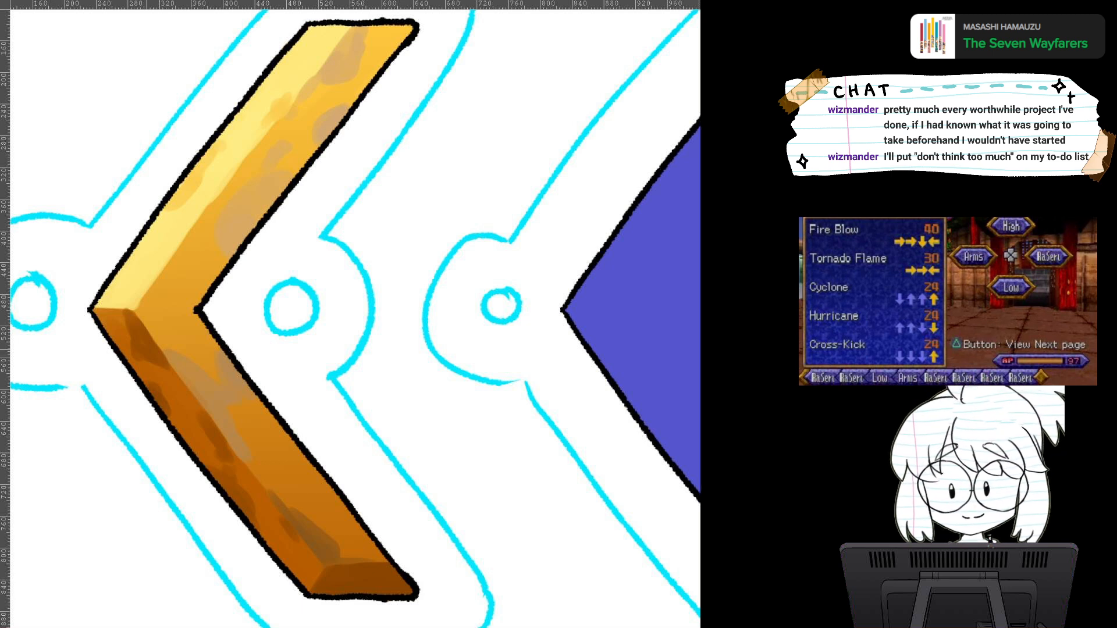
ctrl+click(298, 565)
mouse_move(162, 310)
mouse_down()
mouse_move(198, 306)
mouse_move(187, 308)
mouse_move(199, 318)
mouse_up()
key(ctrl+z)
key(ctrl+z)
key(ctrl+z)
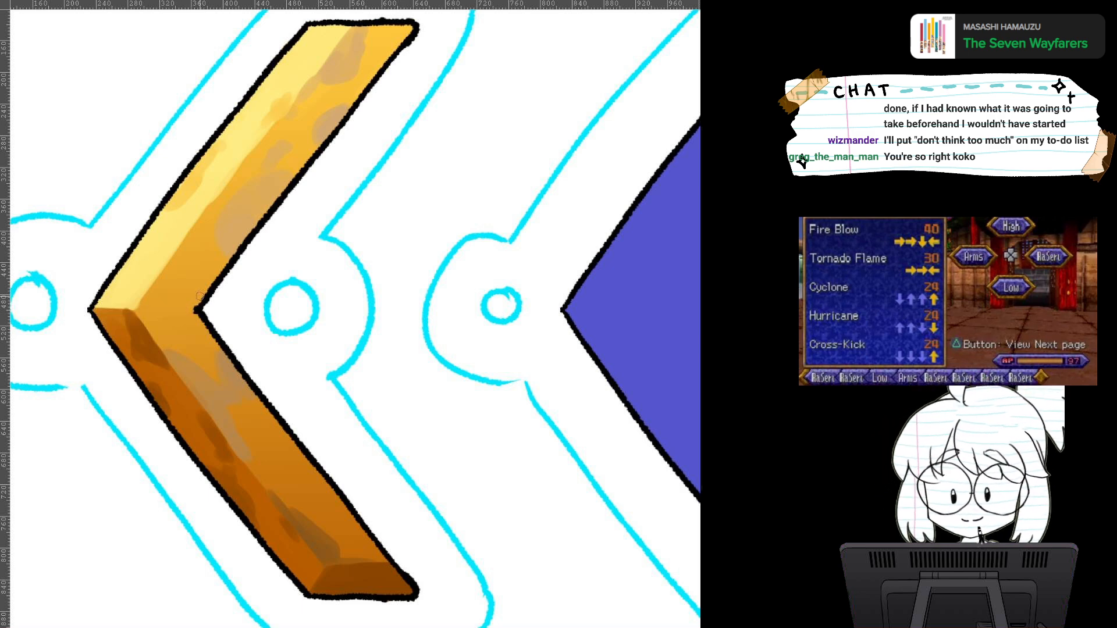
Step: Examine the finished chevron shading at several scales beside the flat blue arrow piece
scroll(432, 349, down, 5)
drag(432, 349, 239, 289)
scroll(450, 373, down, 10)
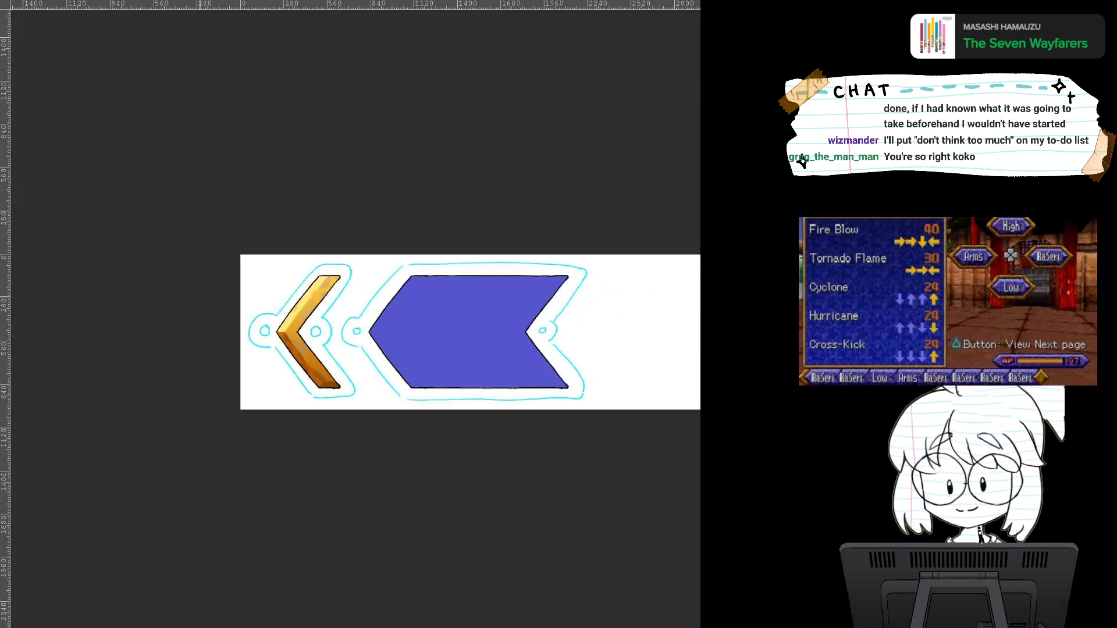
scroll(458, 371, up, 10)
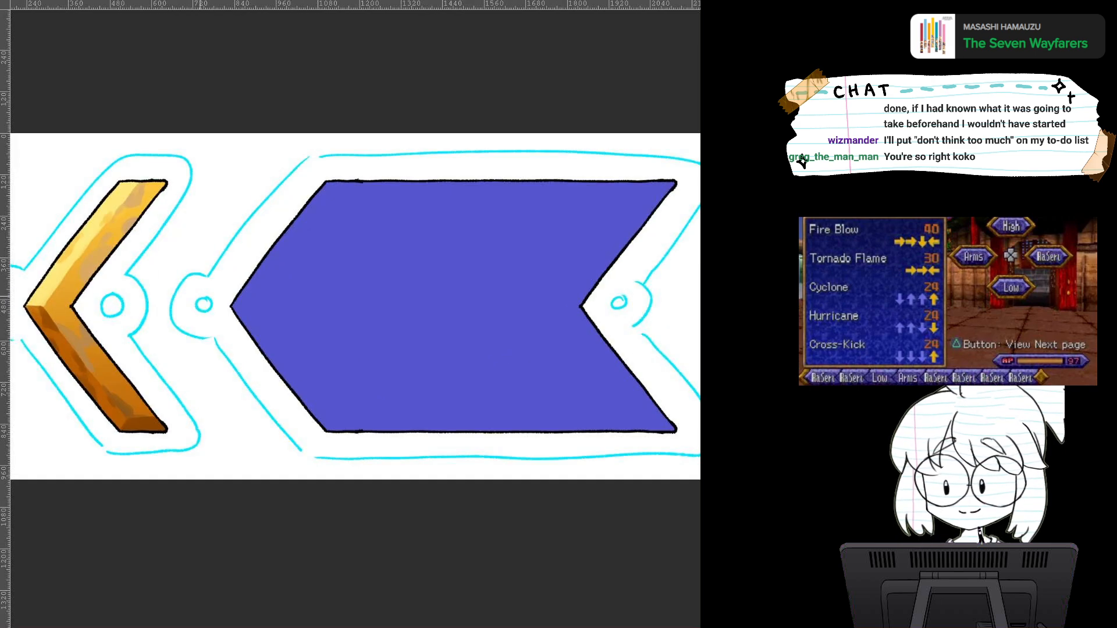
drag(279, 369, 417, 403)
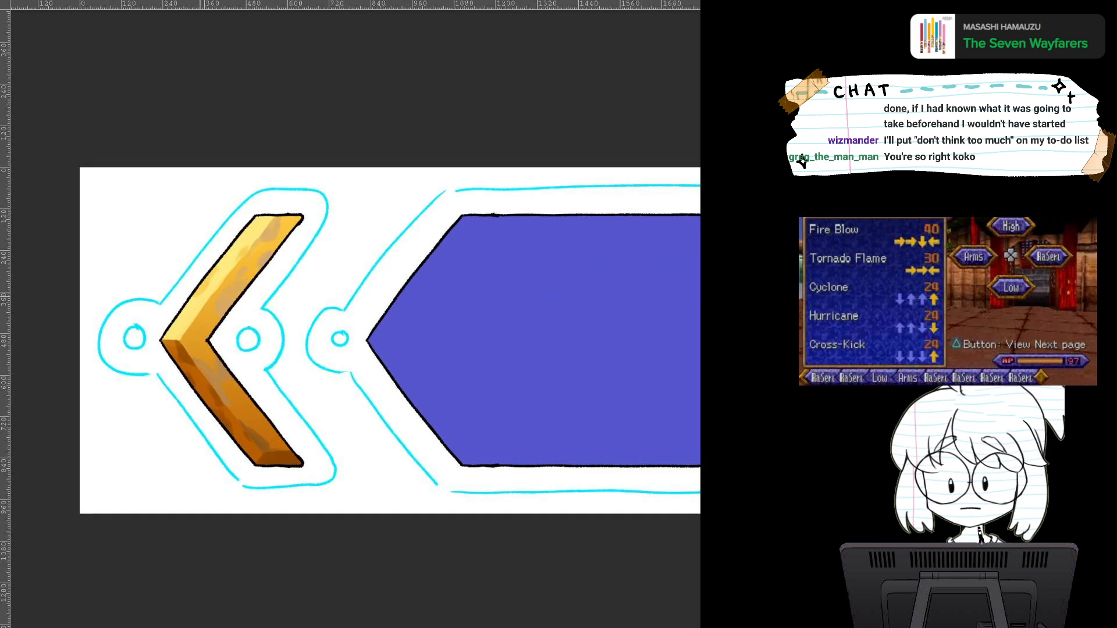
scroll(417, 402, up, 5)
scroll(417, 402, down, 2)
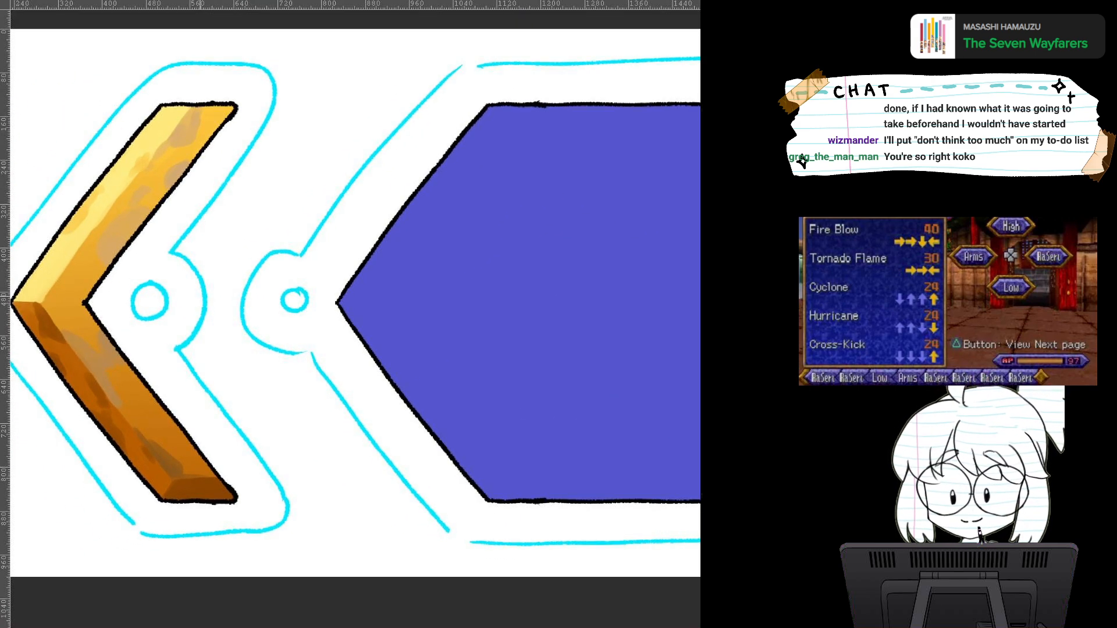
scroll(433, 397, up, 2)
scroll(416, 397, down, 1)
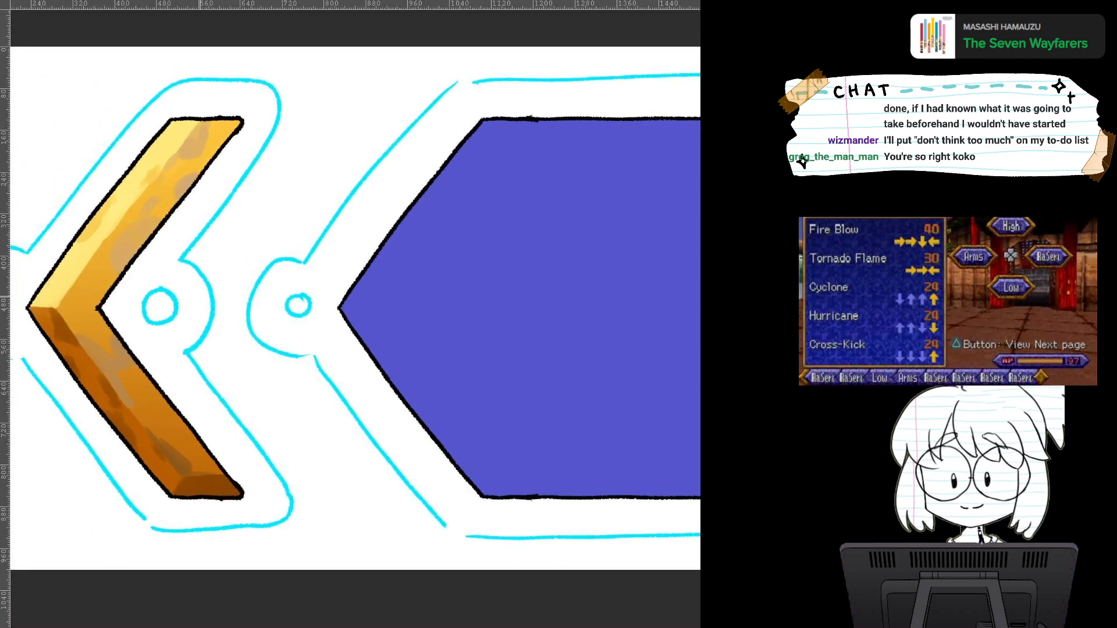
drag(517, 342, 432, 378)
scroll(432, 378, down, 1)
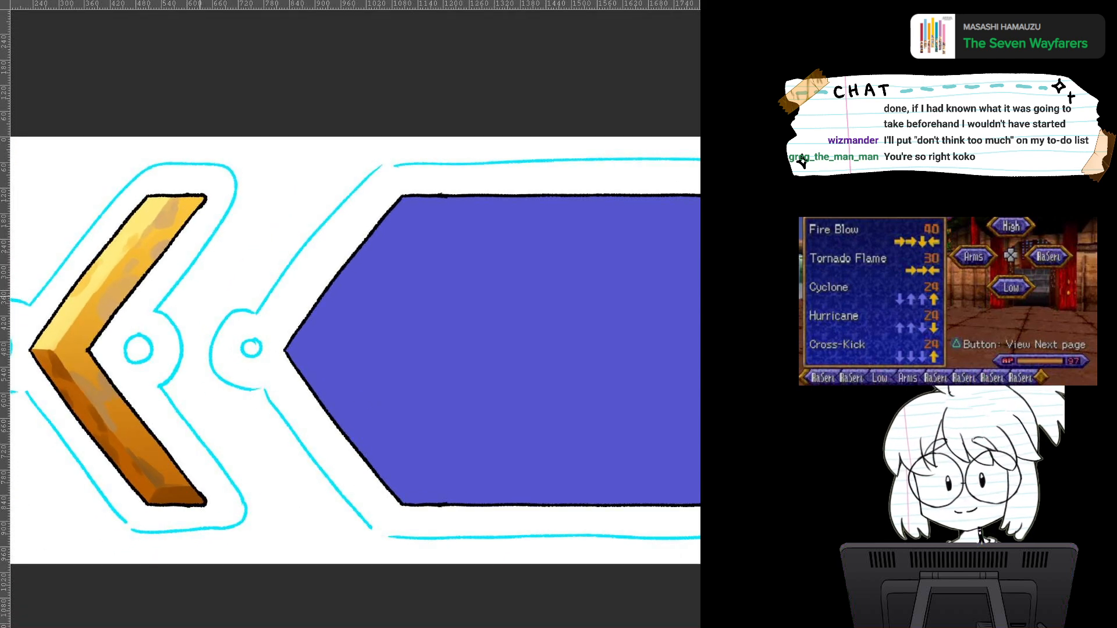
scroll(427, 419, up, 1)
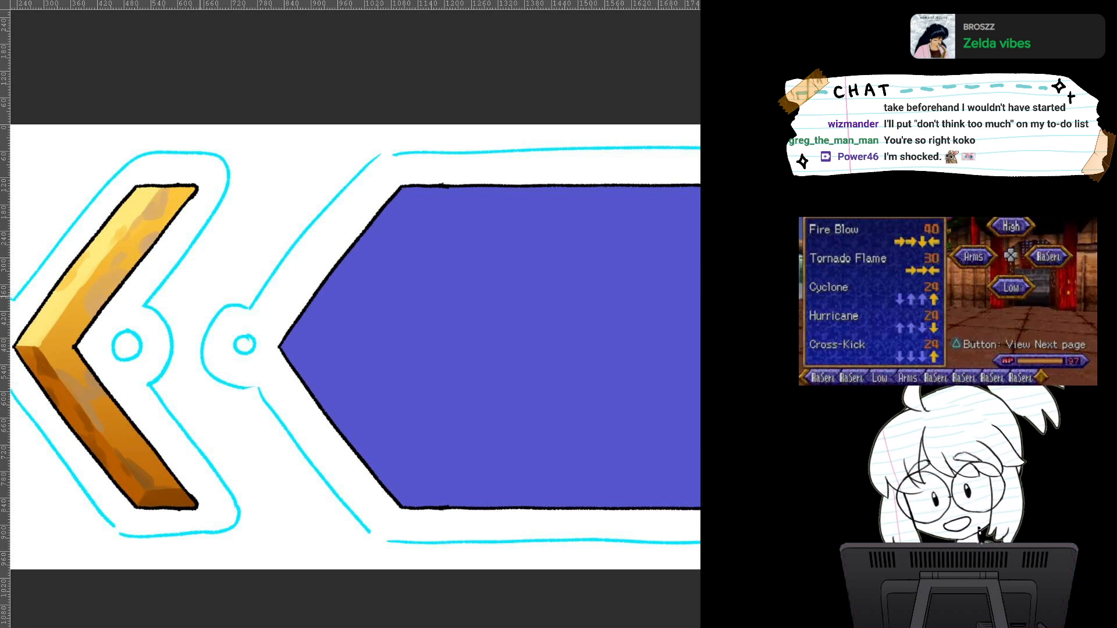
Step: Paint a dark navy bevel facet along the blue arrow's lower slanted edge, from the point to the bottom corner
drag(356, 319, 310, 304)
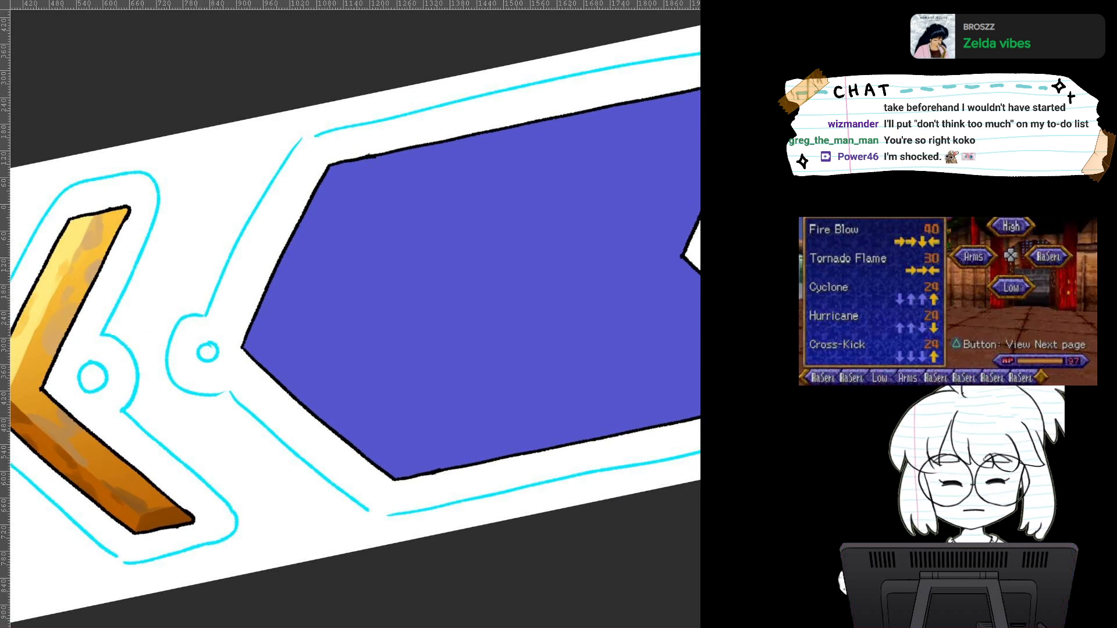
drag(436, 328, 410, 327)
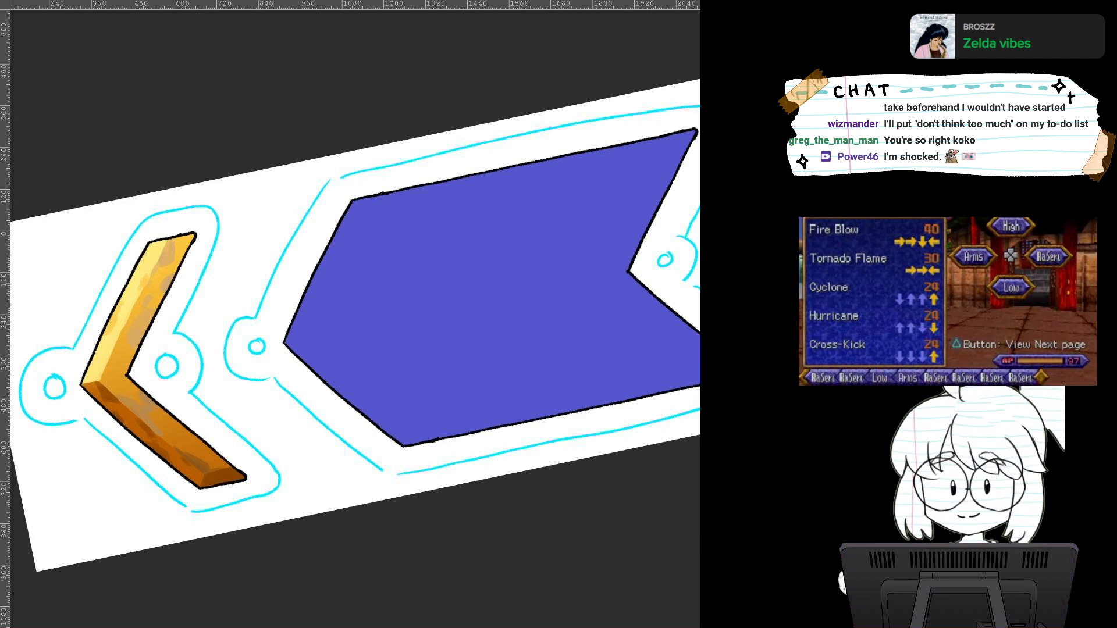
drag(419, 326, 292, 309)
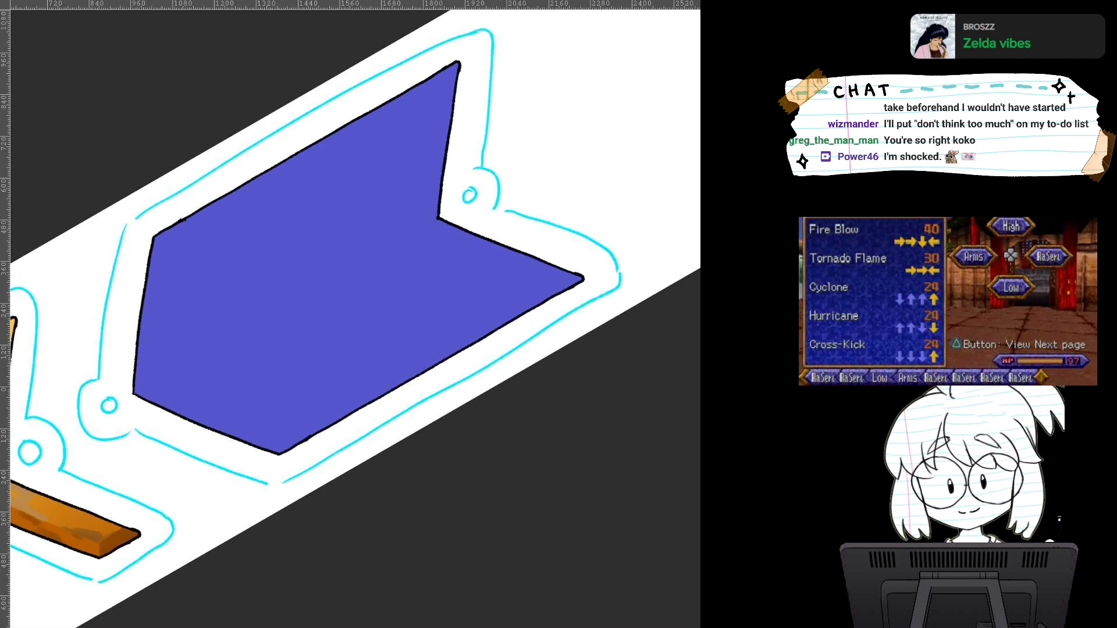
key(ctrl+at)
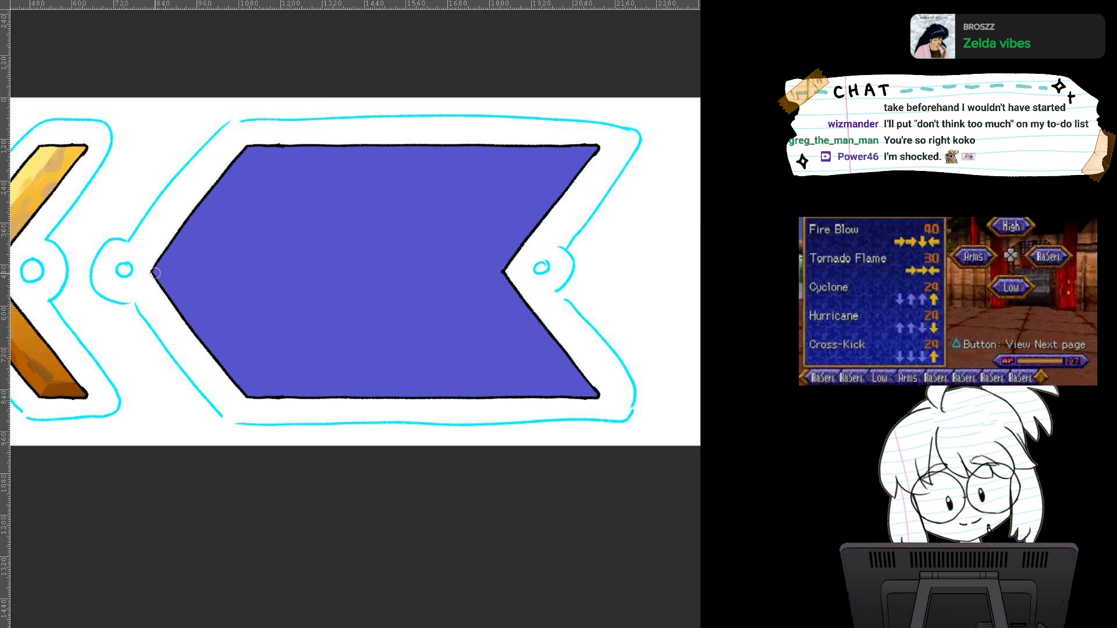
mouse_move(152, 273)
mouse_down()
mouse_move(199, 267)
mouse_move(193, 278)
mouse_move(256, 375)
mouse_up()
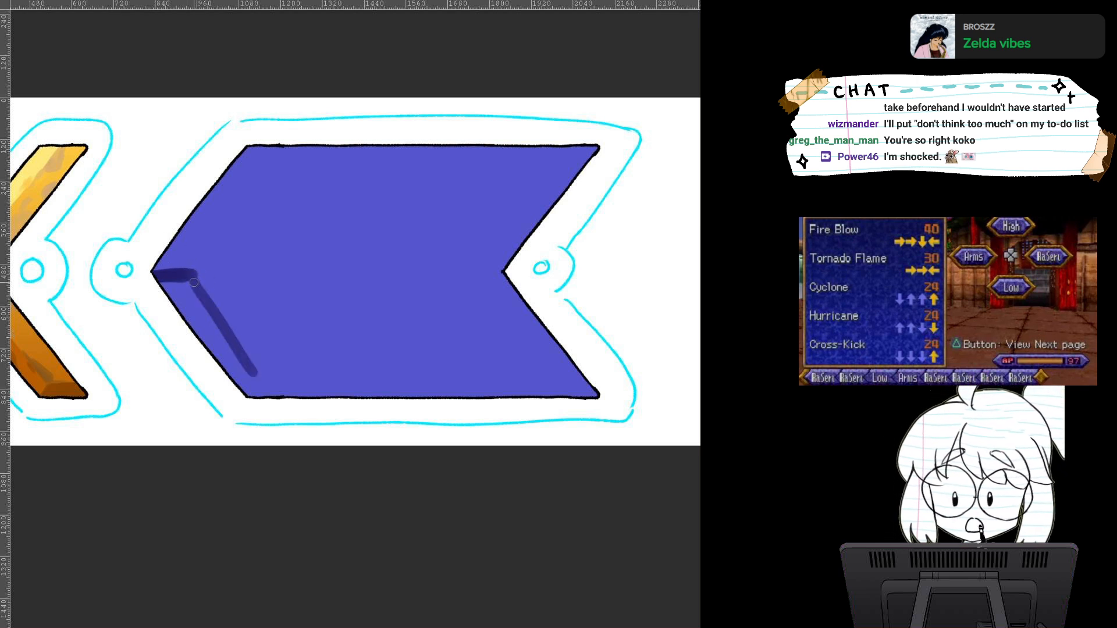
drag(189, 278, 285, 402)
mouse_move(183, 283)
mouse_down()
mouse_move(259, 392)
mouse_move(160, 282)
mouse_move(238, 377)
mouse_move(186, 281)
mouse_move(276, 388)
mouse_up()
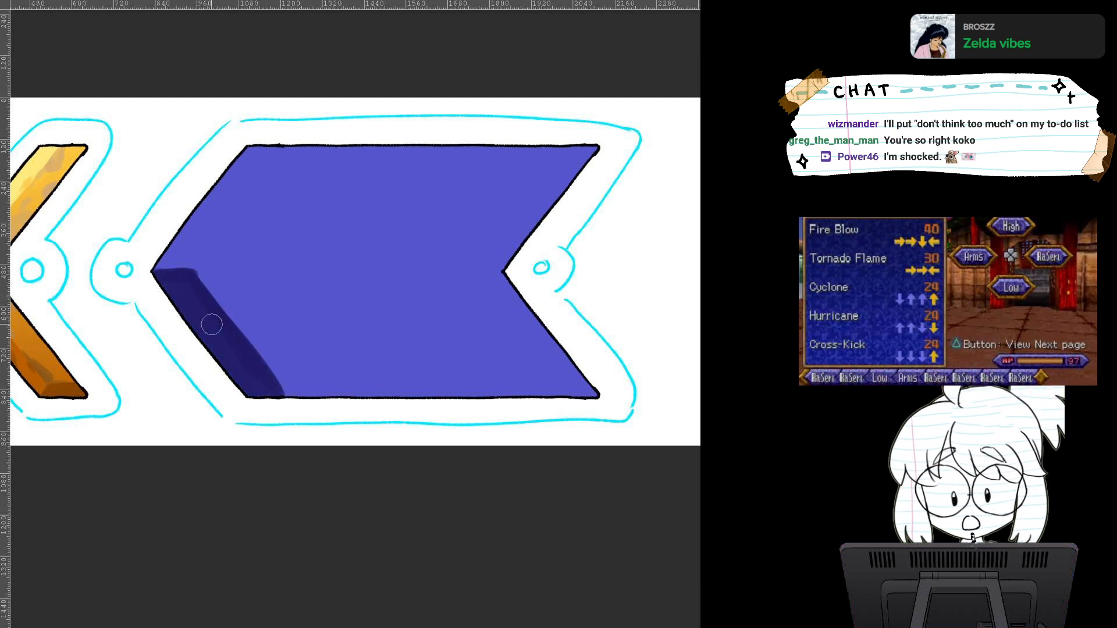
drag(212, 323, 271, 386)
Step: Extend the dark navy bevel along the blue arrow's long bottom edge to the tip of its lower tail
key(shift+space)
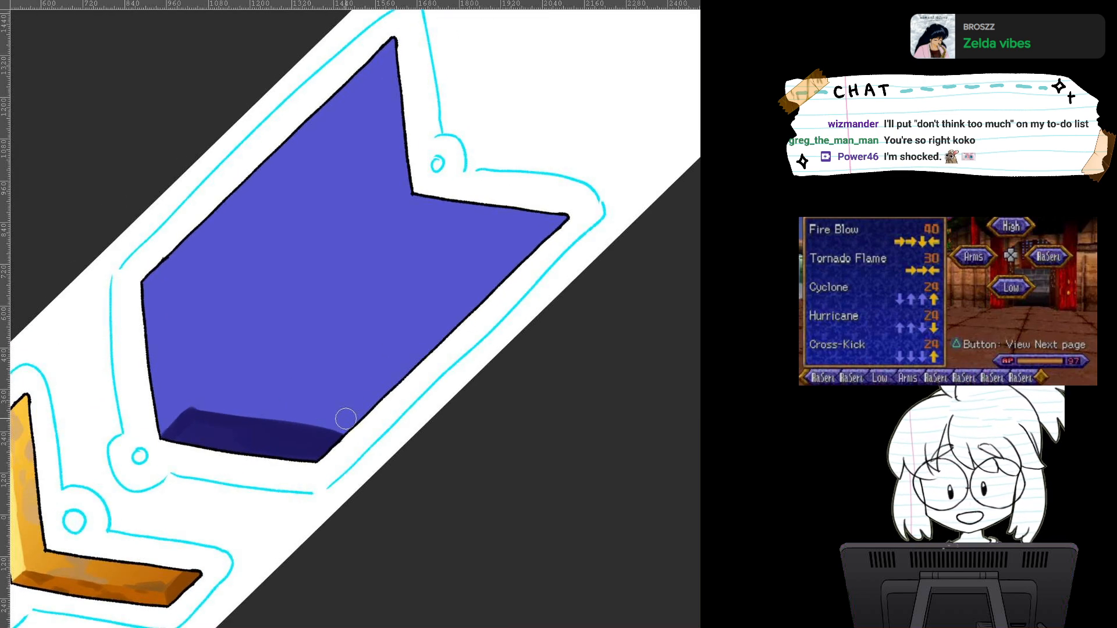
mouse_move(323, 436)
mouse_down()
mouse_move(456, 310)
mouse_move(315, 439)
mouse_move(465, 289)
mouse_move(443, 305)
mouse_move(565, 209)
mouse_move(492, 278)
mouse_move(529, 246)
mouse_up()
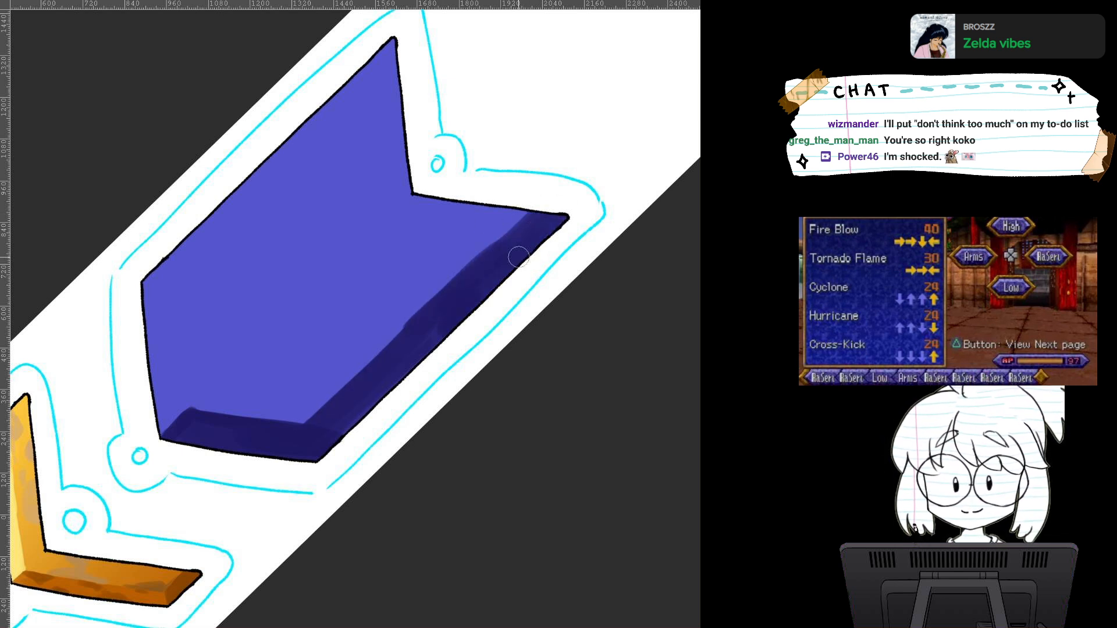
mouse_move(519, 226)
mouse_down()
mouse_move(475, 273)
mouse_move(524, 243)
mouse_up()
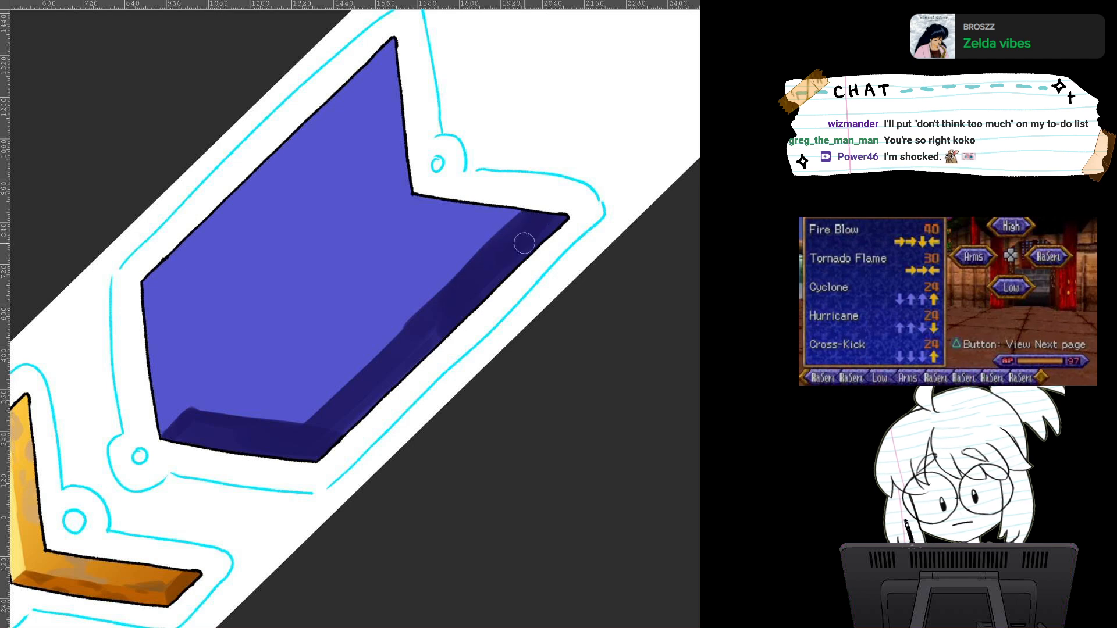
Step: Smooth the inner edge of the navy bevel along the blue arrow's long bottom edge with brush strokes
drag(390, 357, 401, 340)
mouse_move(323, 419)
mouse_down()
mouse_move(351, 391)
mouse_move(304, 449)
mouse_move(386, 374)
mouse_move(313, 428)
mouse_move(289, 379)
mouse_up()
mouse_move(407, 281)
mouse_down()
mouse_move(417, 411)
mouse_move(450, 415)
mouse_up()
scroll(418, 411, up, 1)
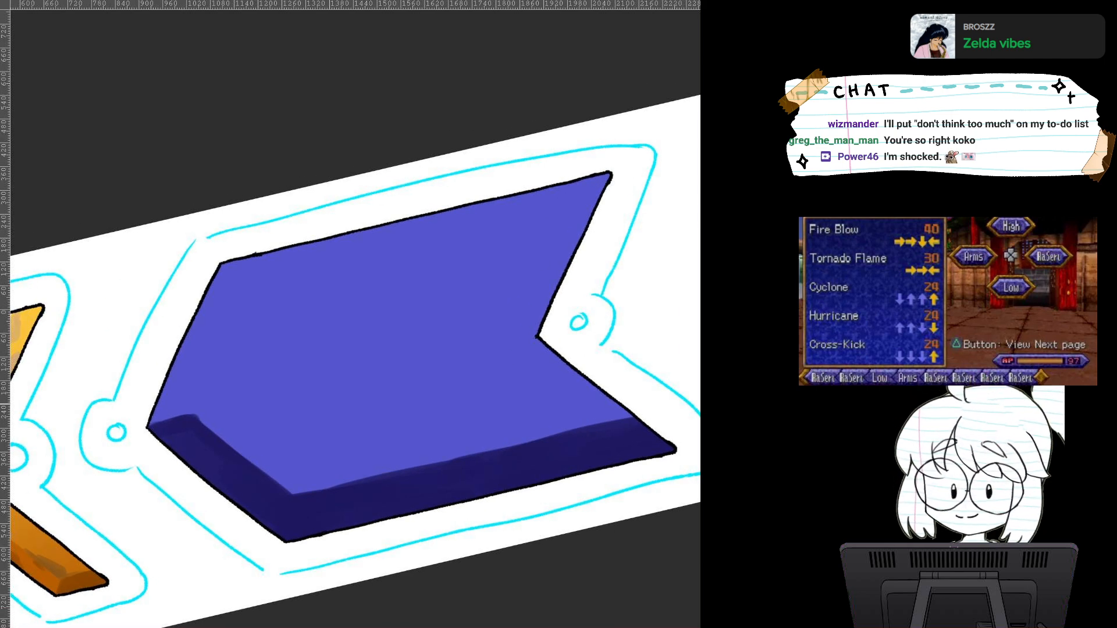
Step: Paint a pale periwinkle bevel facet along the blue arrow's upper slanted edge, from the point to the upper corner
scroll(457, 384, up, 3)
drag(185, 415, 331, 403)
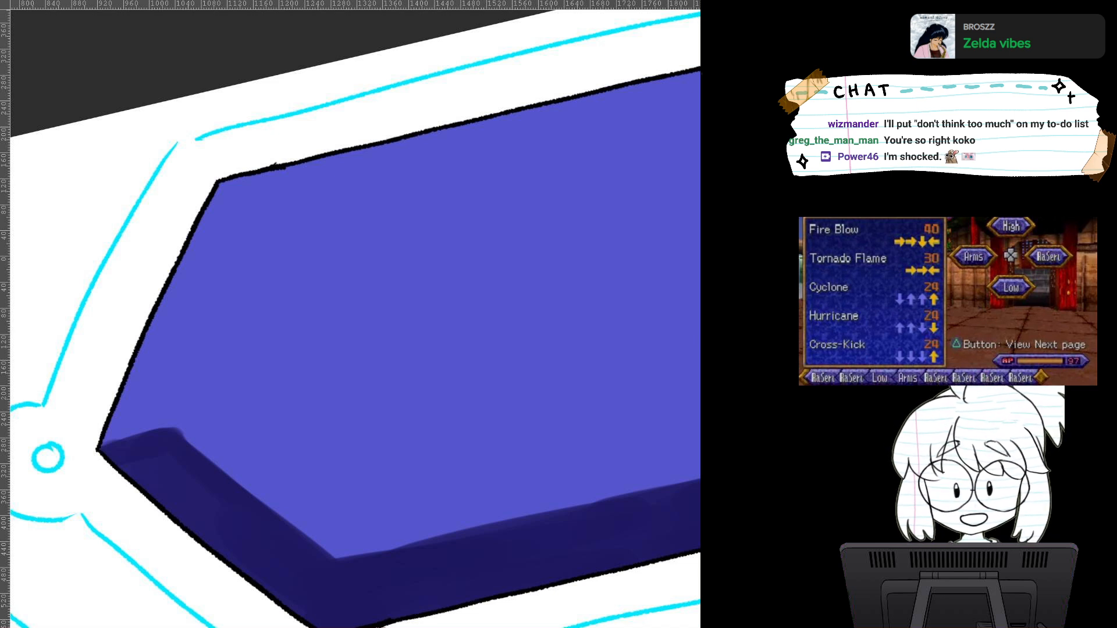
mouse_move(134, 401)
mouse_down()
mouse_move(200, 230)
mouse_move(242, 173)
mouse_move(221, 256)
mouse_move(139, 410)
mouse_move(165, 303)
mouse_move(205, 216)
mouse_move(148, 375)
mouse_move(123, 407)
mouse_move(133, 434)
mouse_move(156, 431)
mouse_move(140, 416)
mouse_move(165, 364)
mouse_move(181, 373)
mouse_move(144, 425)
mouse_move(112, 428)
mouse_up()
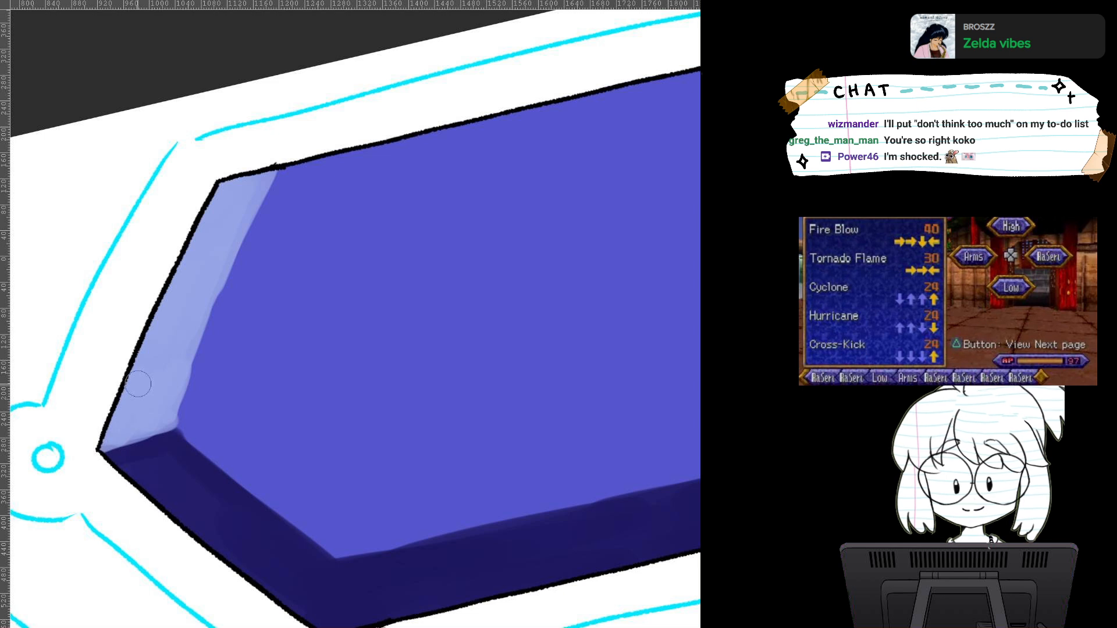
mouse_move(190, 347)
mouse_down()
mouse_move(234, 238)
mouse_move(175, 371)
mouse_move(263, 186)
mouse_move(168, 412)
mouse_move(217, 237)
mouse_move(136, 385)
mouse_up()
Step: Extend the pale periwinkle bevel along the blue arrow's long top edge to the tip of its upper tail
key(ctrl+minus)
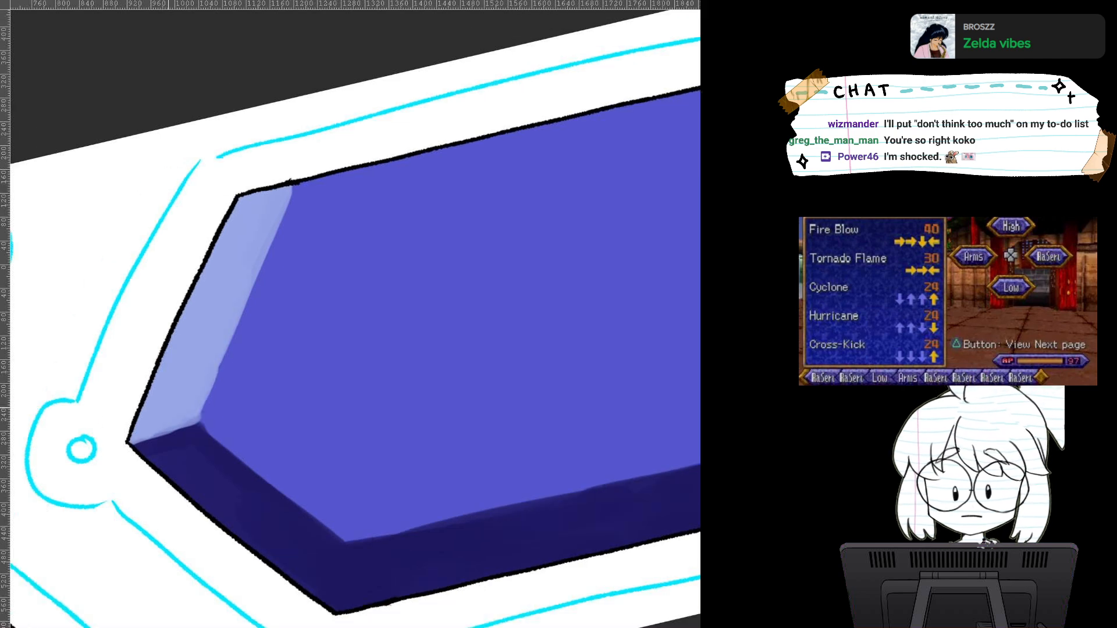
key(minus)
key(minus)
key(minus)
key(minus)
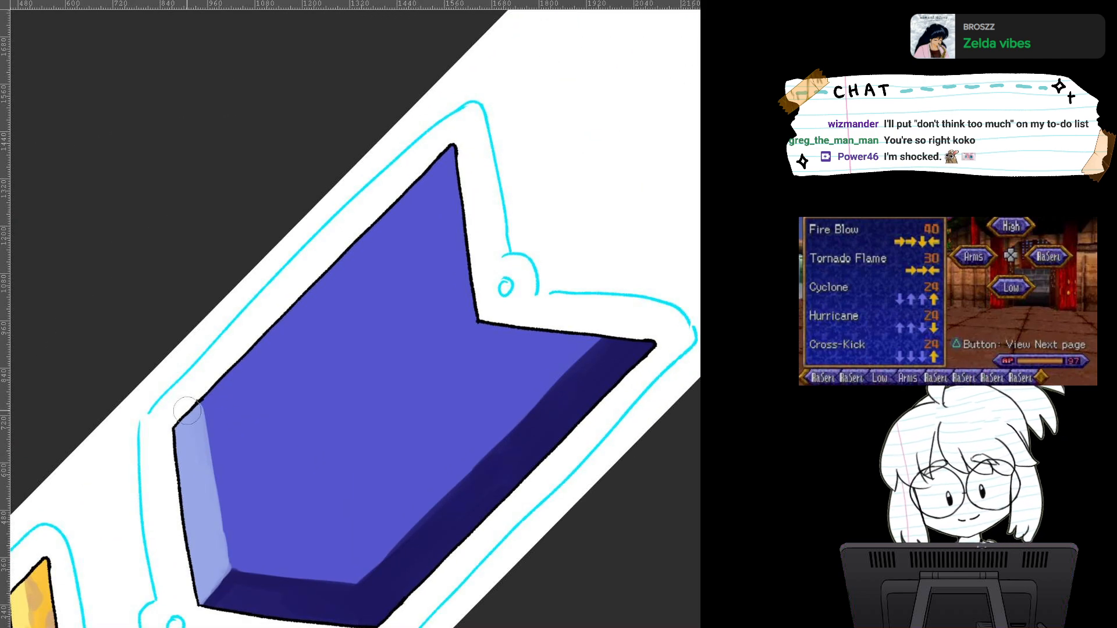
drag(207, 403, 302, 302)
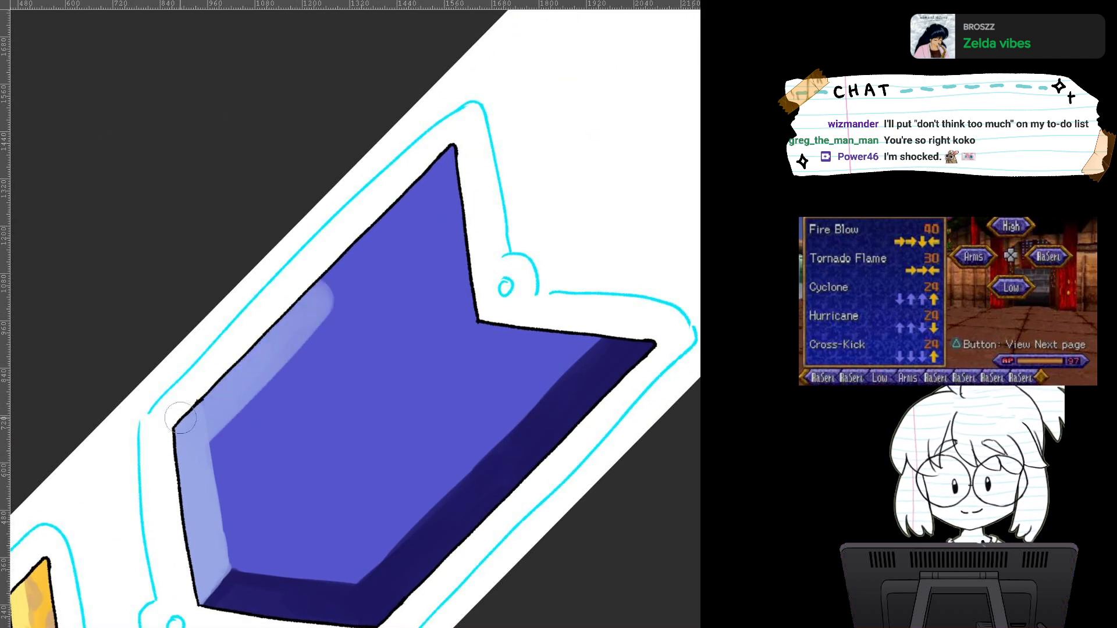
drag(180, 417, 343, 265)
mouse_move(182, 417)
mouse_down()
mouse_move(355, 260)
mouse_move(240, 382)
mouse_move(437, 178)
mouse_move(397, 212)
mouse_move(431, 168)
mouse_move(463, 151)
mouse_up()
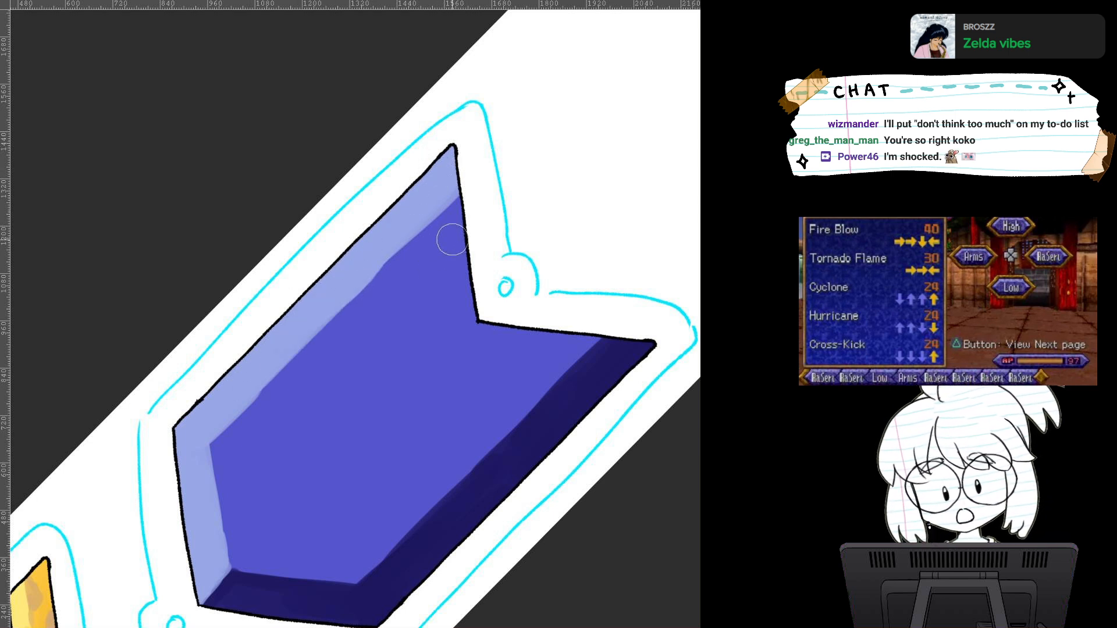
drag(465, 197, 443, 226)
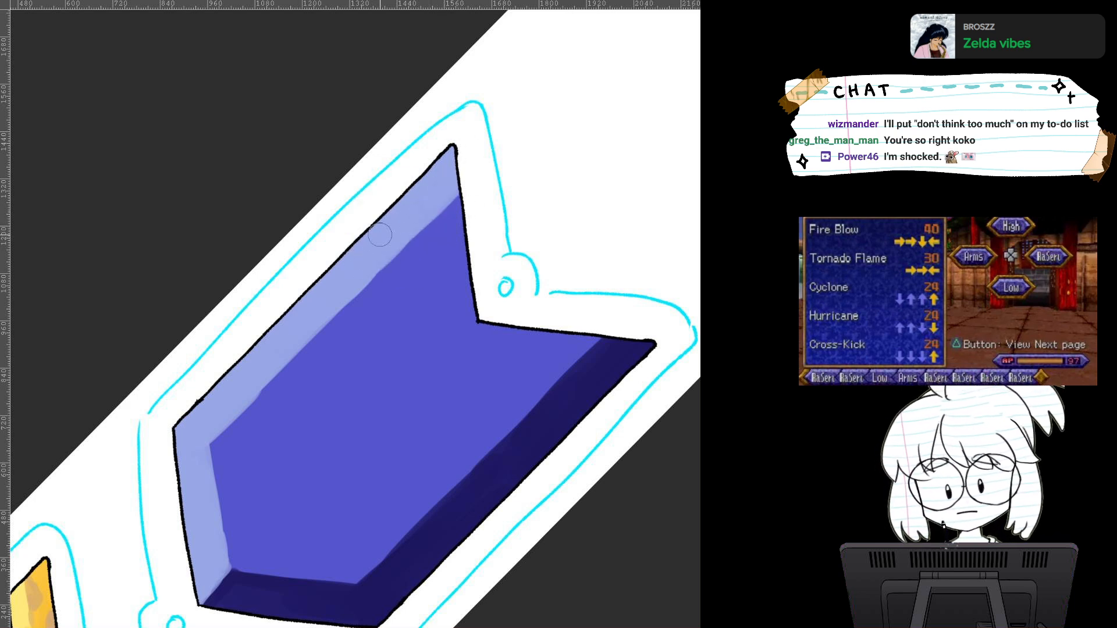
drag(380, 234, 451, 158)
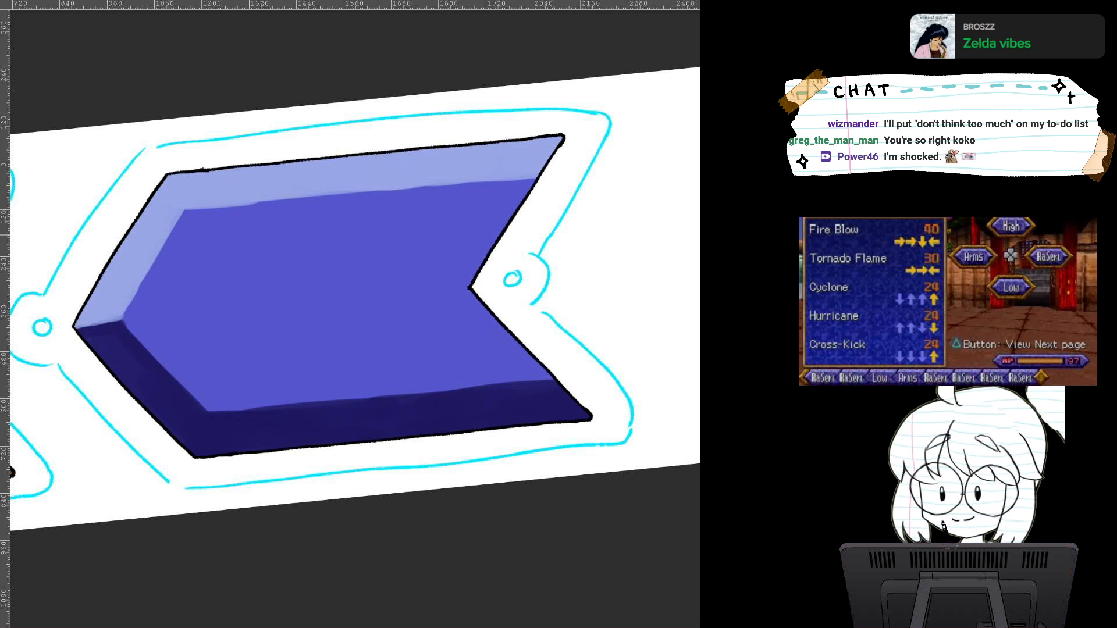
Step: Examine the blue arrow's light and dark bevels at several scales and beside the gold chevron
drag(380, 234, 336, 276)
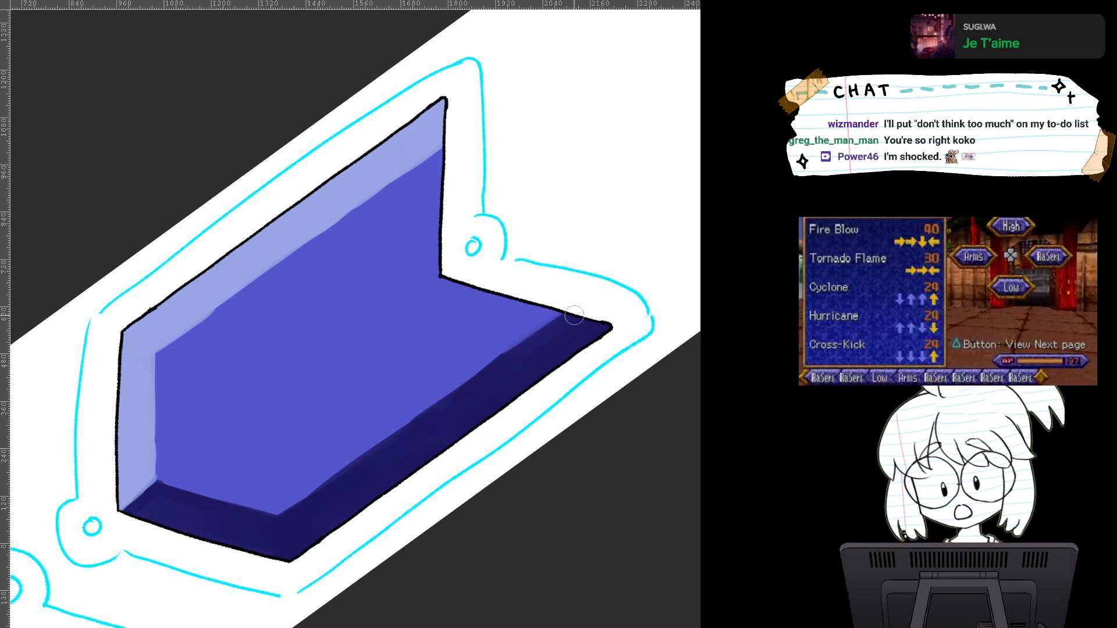
scroll(573, 296, down, 1)
key(5)
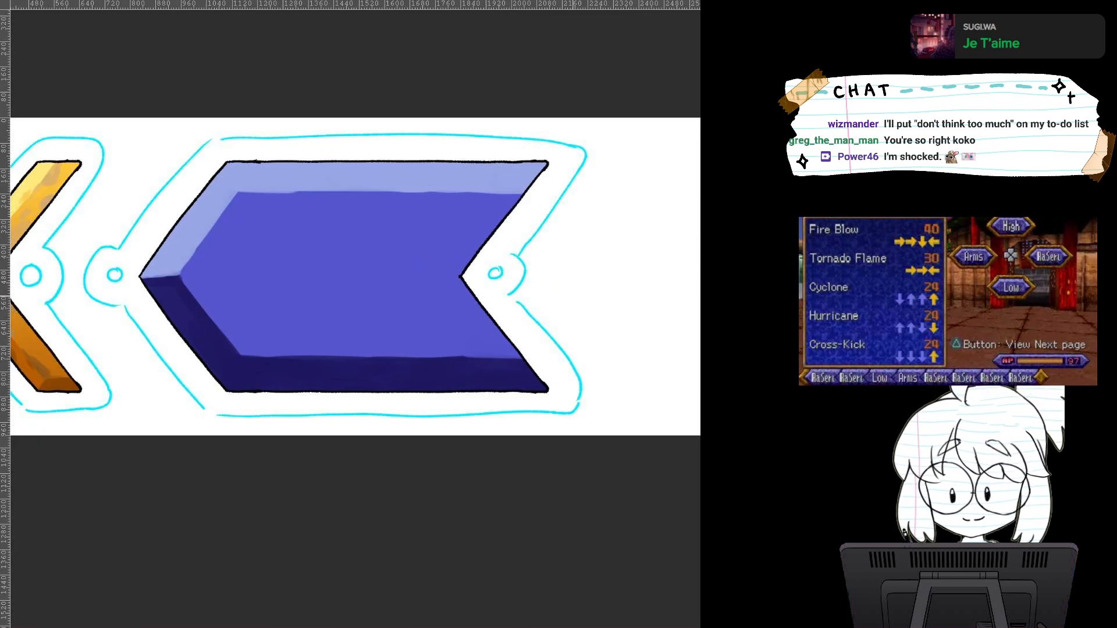
scroll(485, 326, down, 3)
scroll(485, 326, up, 4)
drag(484, 326, 520, 404)
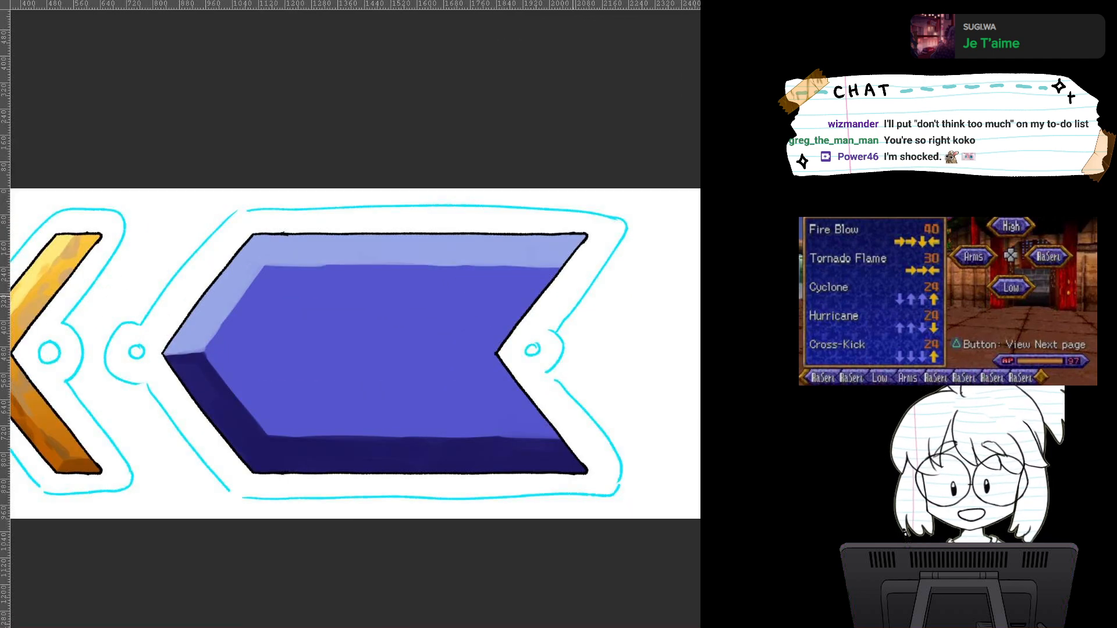
scroll(223, 345, up, 4)
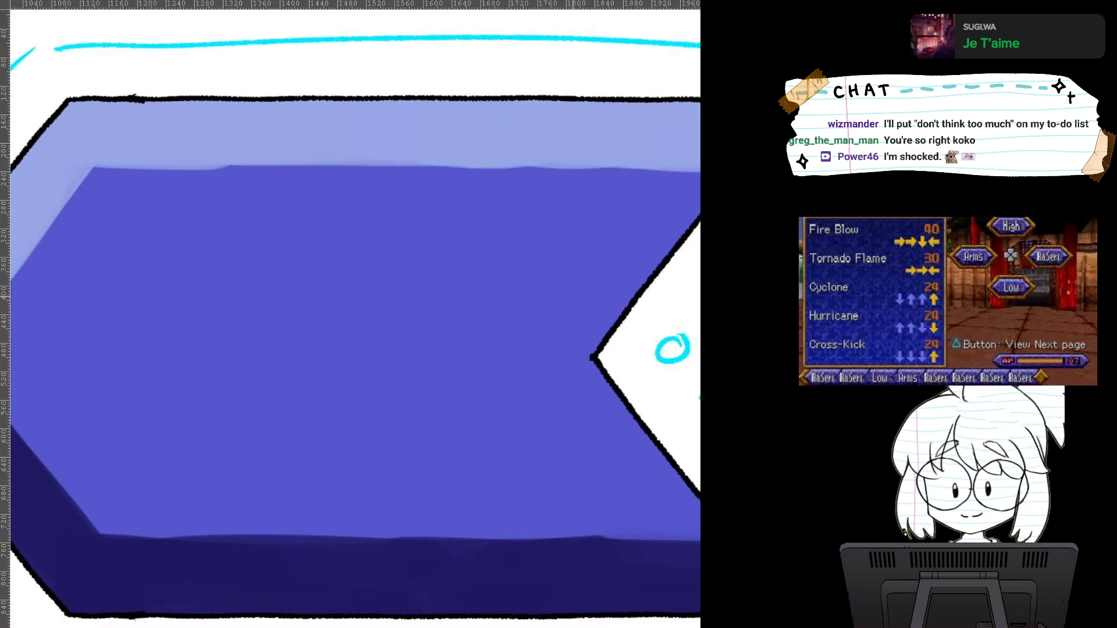
drag(354, 320, 352, 326)
scroll(352, 326, down, 5)
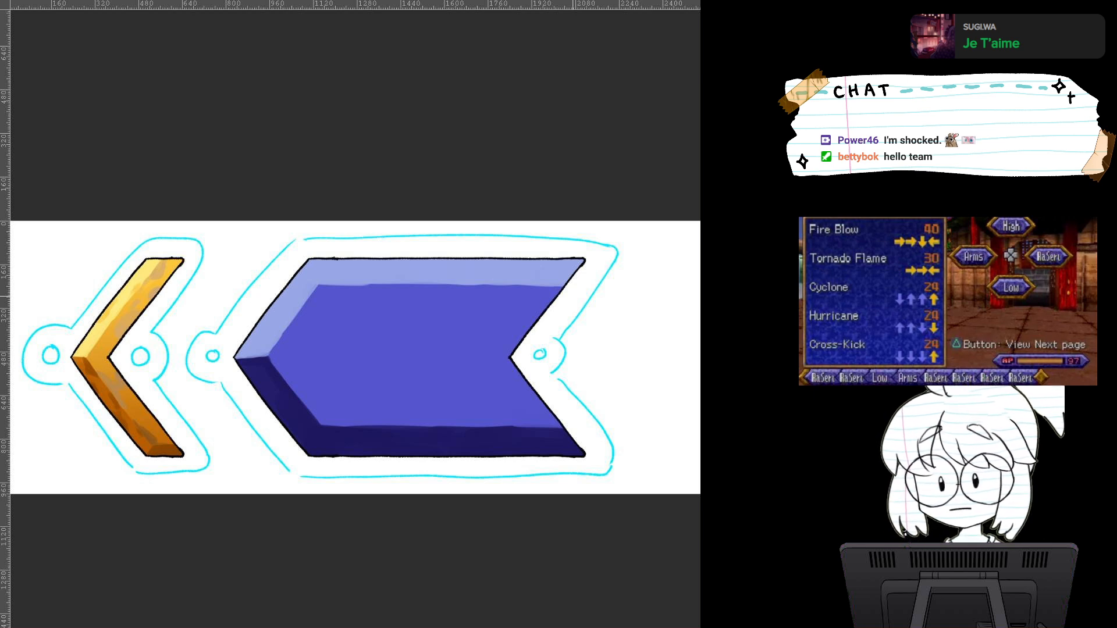
scroll(459, 392, up, 3)
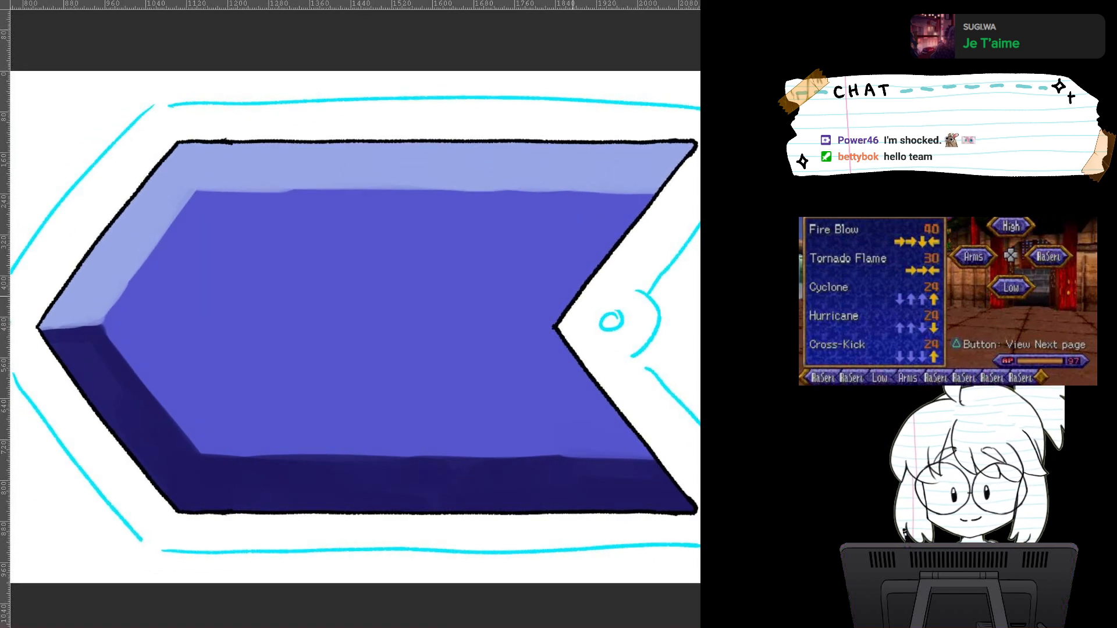
scroll(461, 394, down, 3)
scroll(460, 394, up, 3)
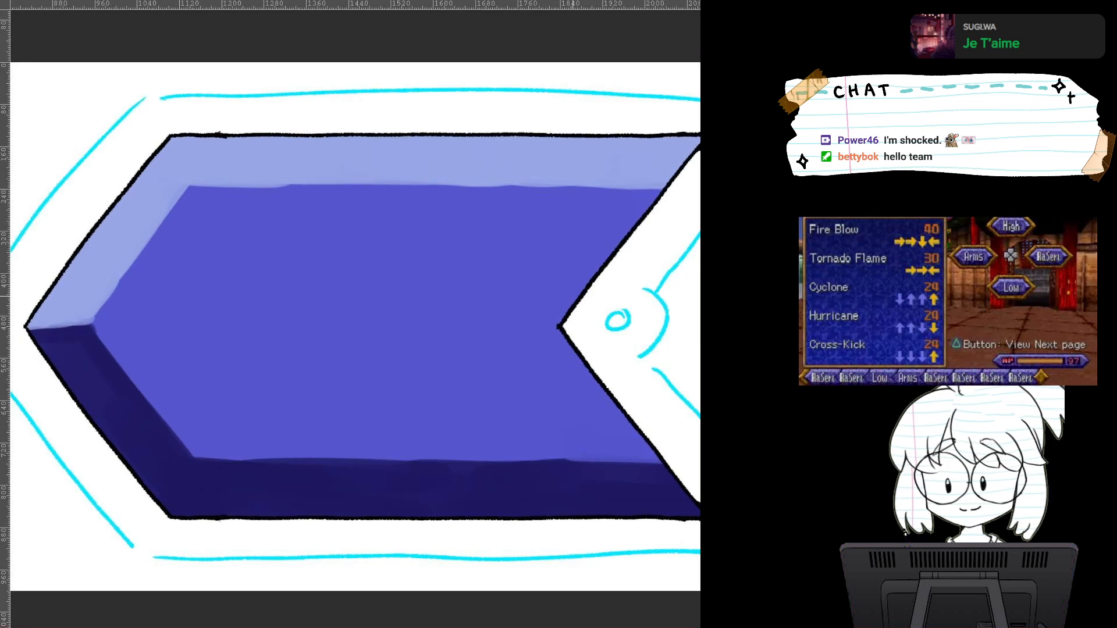
Step: Round off the inner upper corner of the blue arrow's pale bevel where the slanted and long facets meet
drag(573, 297, 670, 372)
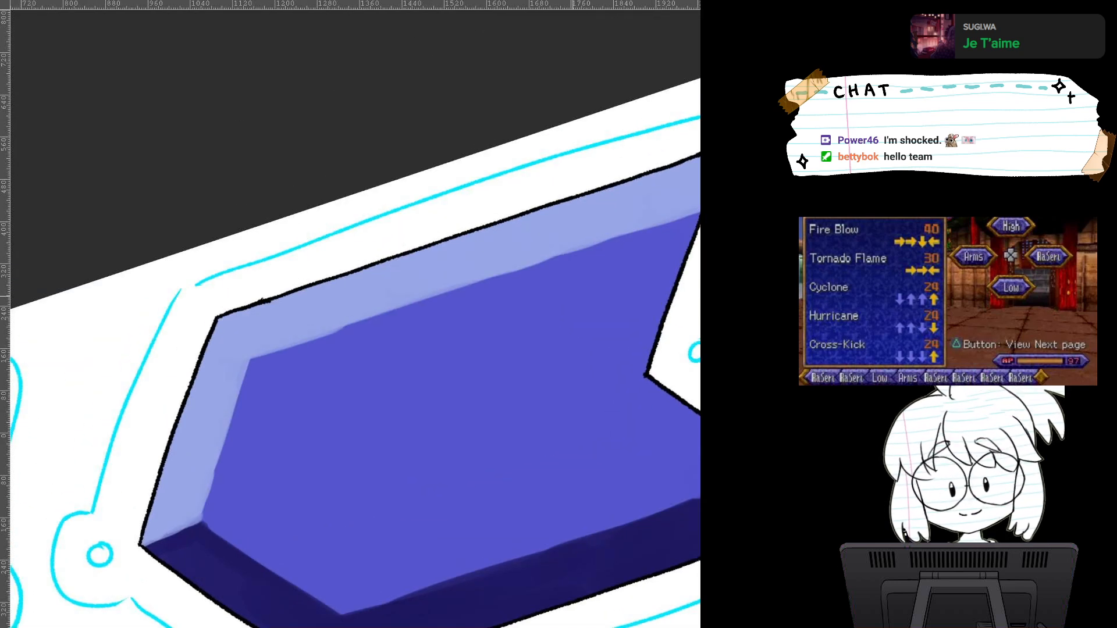
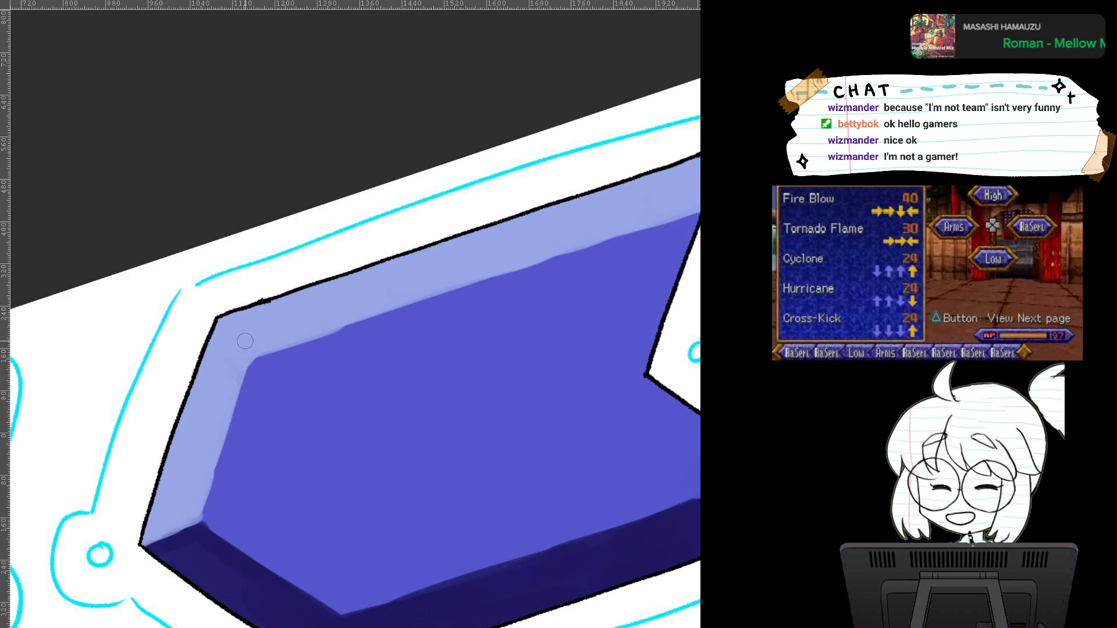
drag(245, 341, 234, 210)
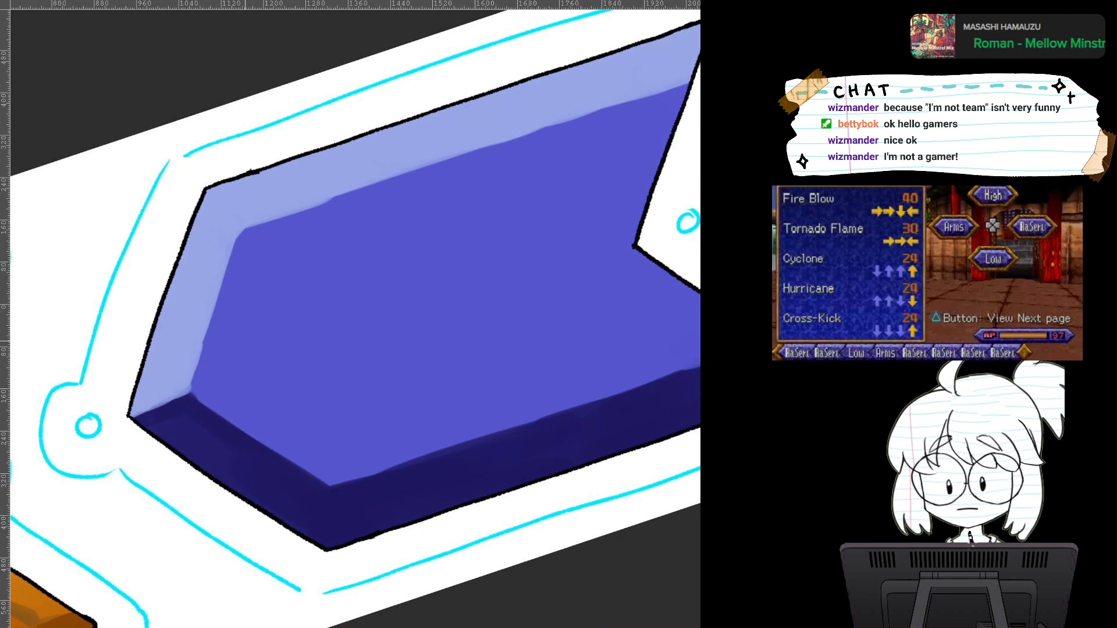
key(ctrl+plus)
scroll(419, 407, up, 1)
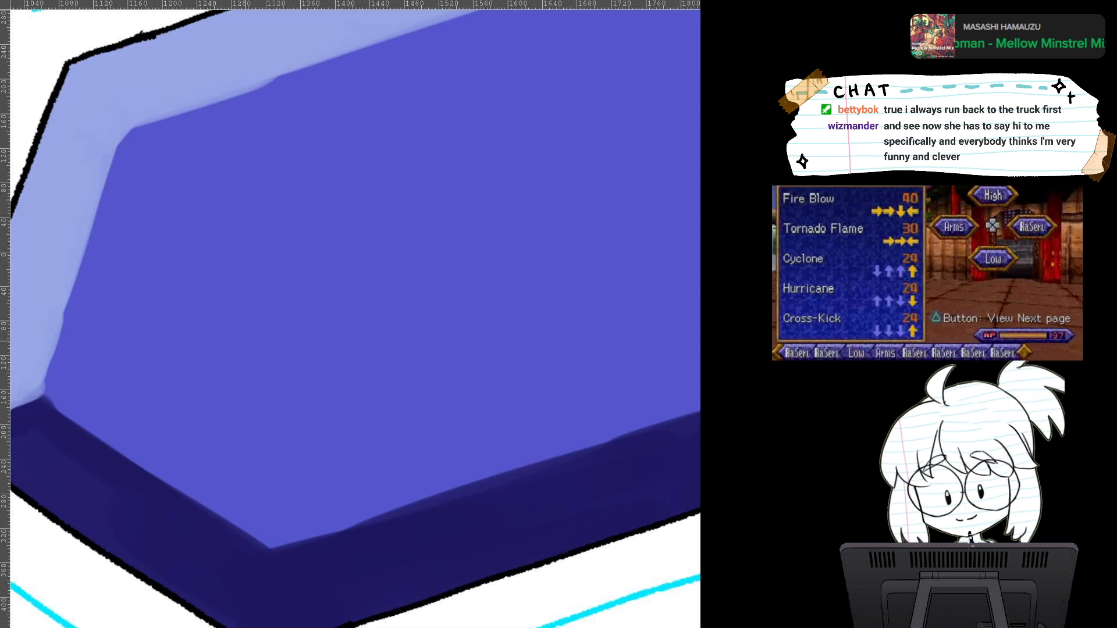
Step: Round off the inner lower corner of the blue arrow's navy bevel to match the pale one
key(6)
key(6)
key(6)
drag(166, 302, 167, 276)
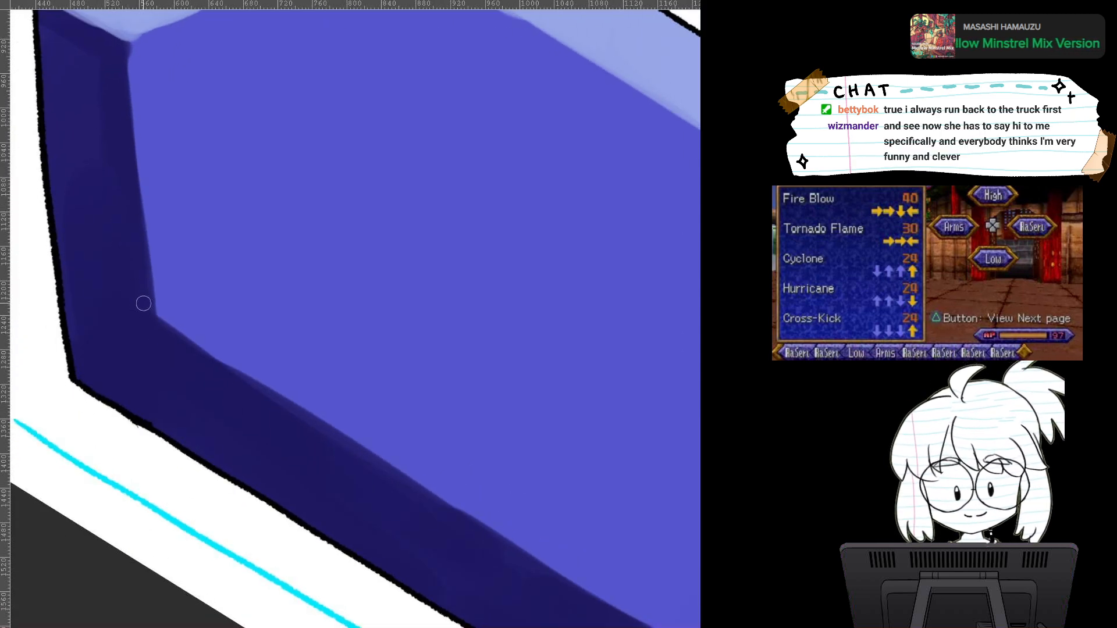
drag(143, 256, 167, 395)
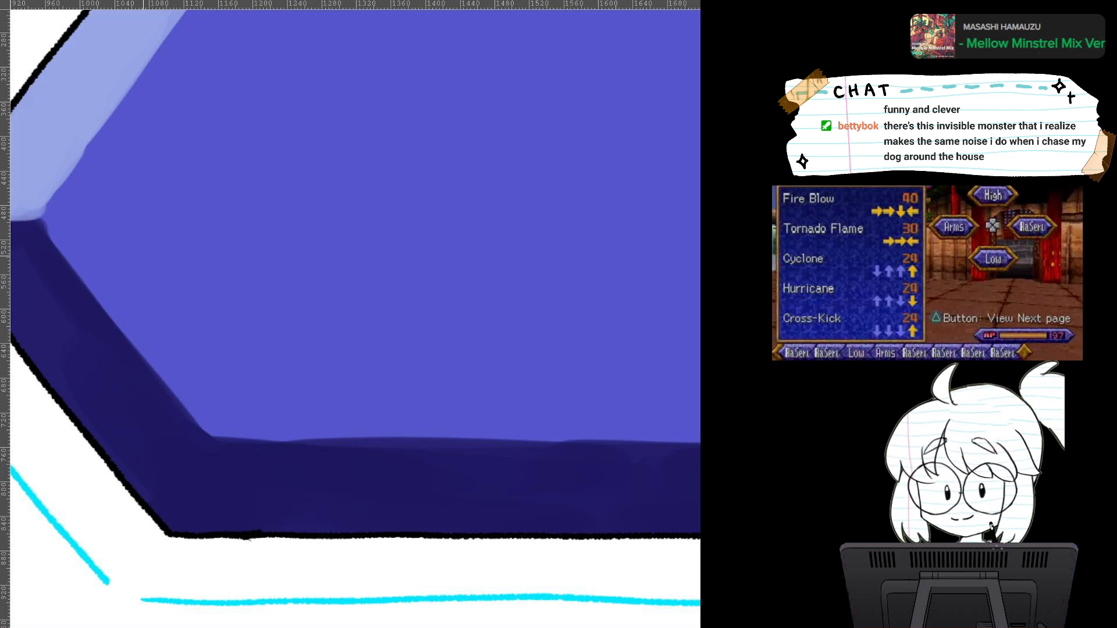
Step: Examine the rounded inner bevel corners around the blue arrow's pointed end
drag(280, 279, 433, 351)
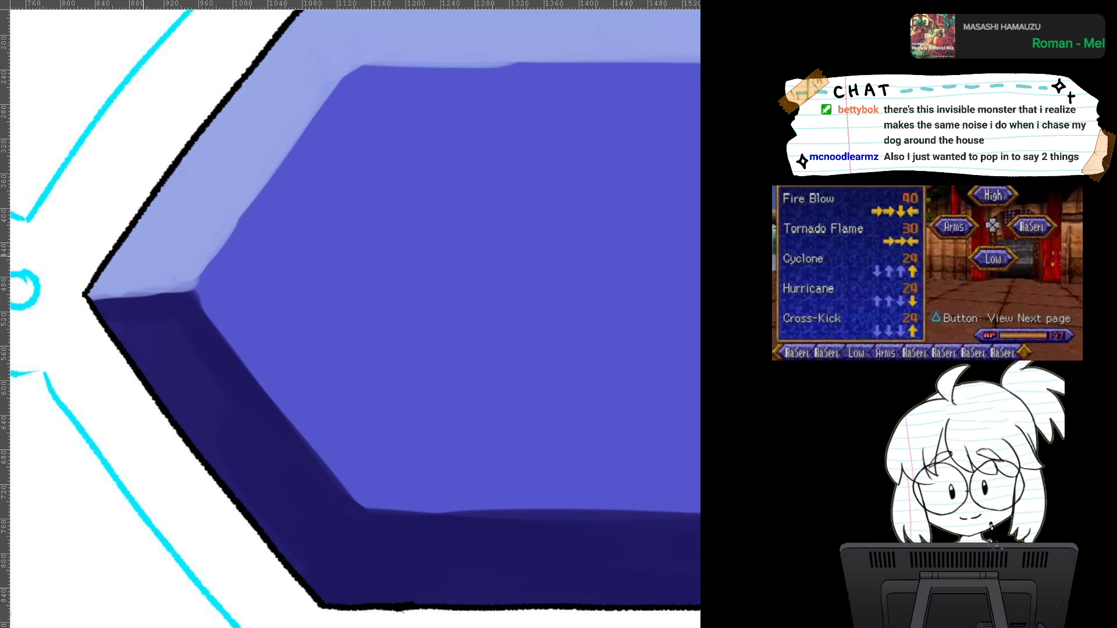
drag(407, 290, 312, 323)
scroll(437, 360, down, 1)
scroll(428, 355, down, 2)
scroll(427, 355, up, 3)
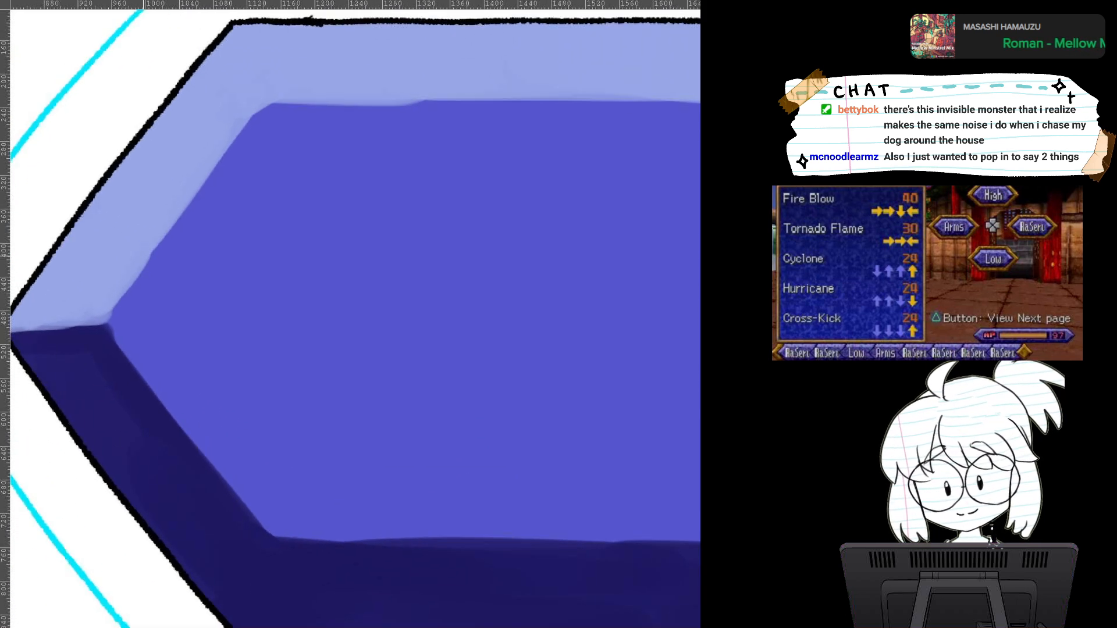
scroll(428, 355, down, 2)
drag(495, 182, 614, 183)
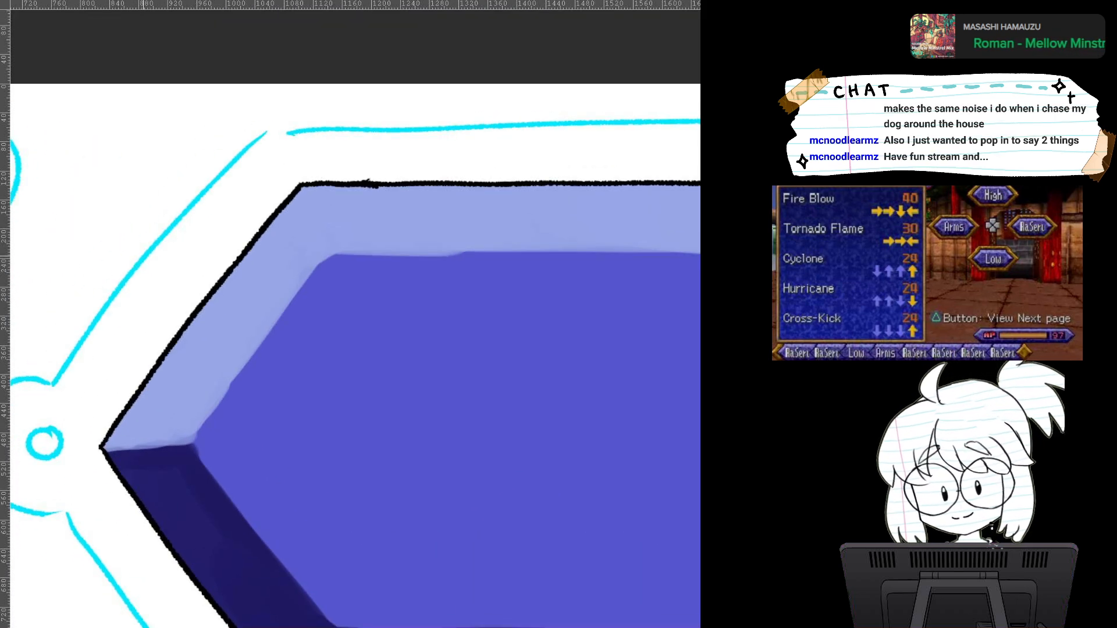
Step: Paint faint grey weathering patches on the pale bevel around the upper corner and along the upper slanted edge
key(4)
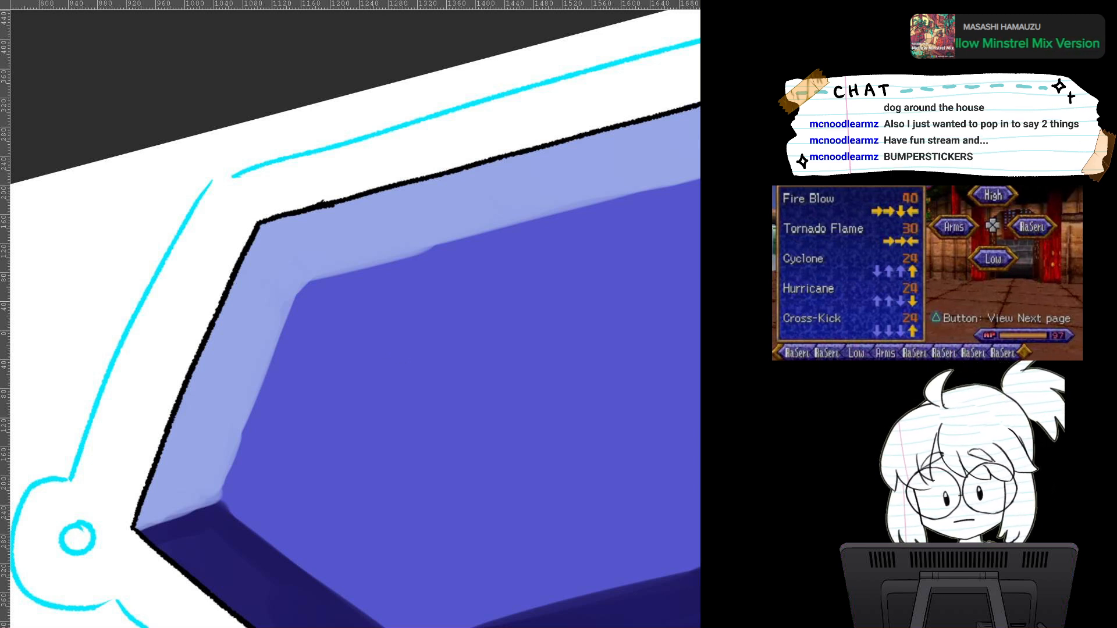
mouse_move(327, 203)
mouse_down()
mouse_move(340, 215)
mouse_move(387, 198)
mouse_up()
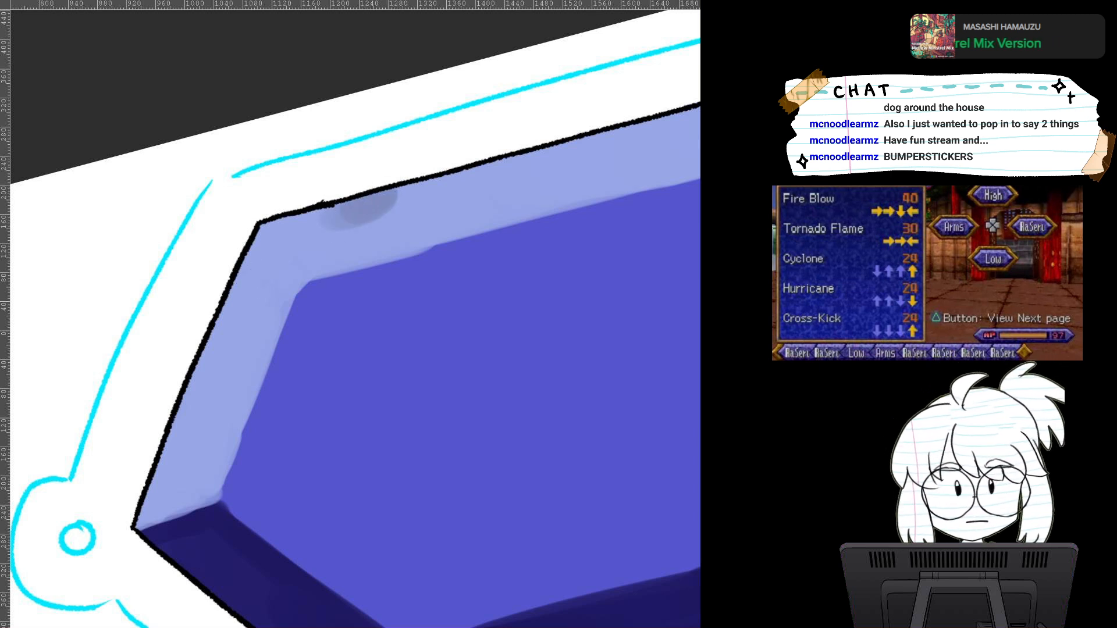
key(ctrl+z)
drag(376, 204, 317, 214)
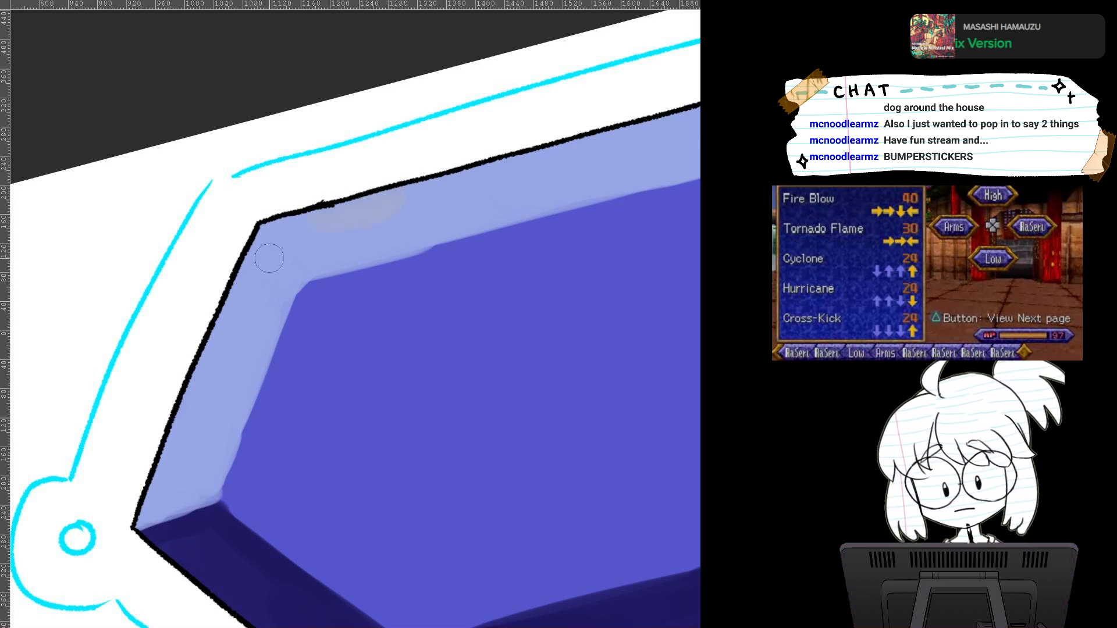
mouse_move(259, 274)
mouse_down()
mouse_move(263, 296)
mouse_move(279, 274)
mouse_move(262, 349)
mouse_move(280, 306)
mouse_move(257, 361)
mouse_up()
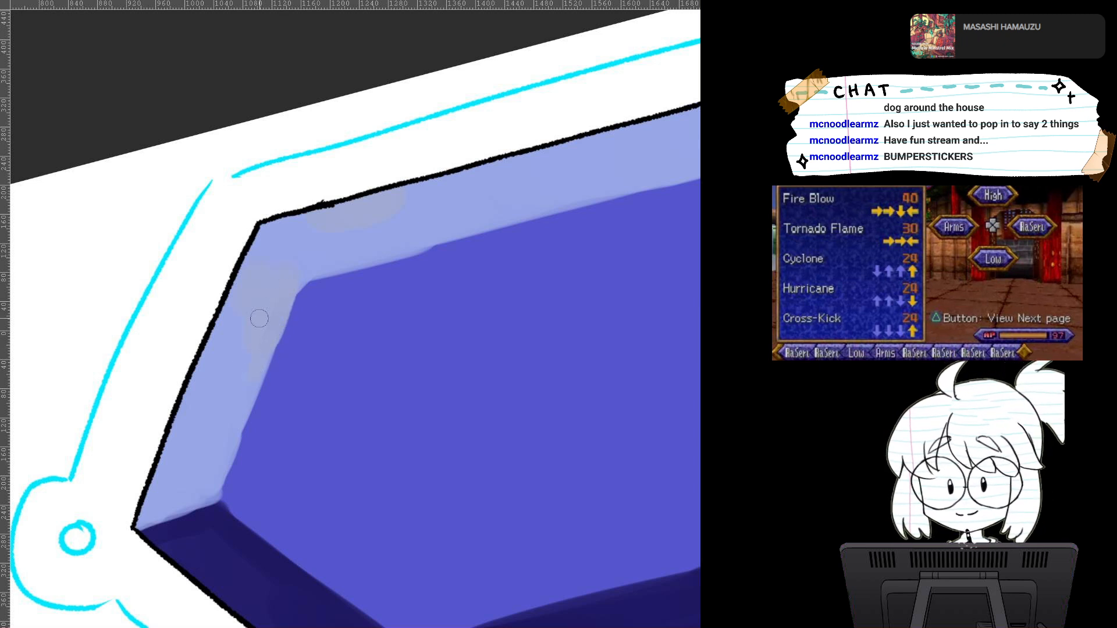
key(6)
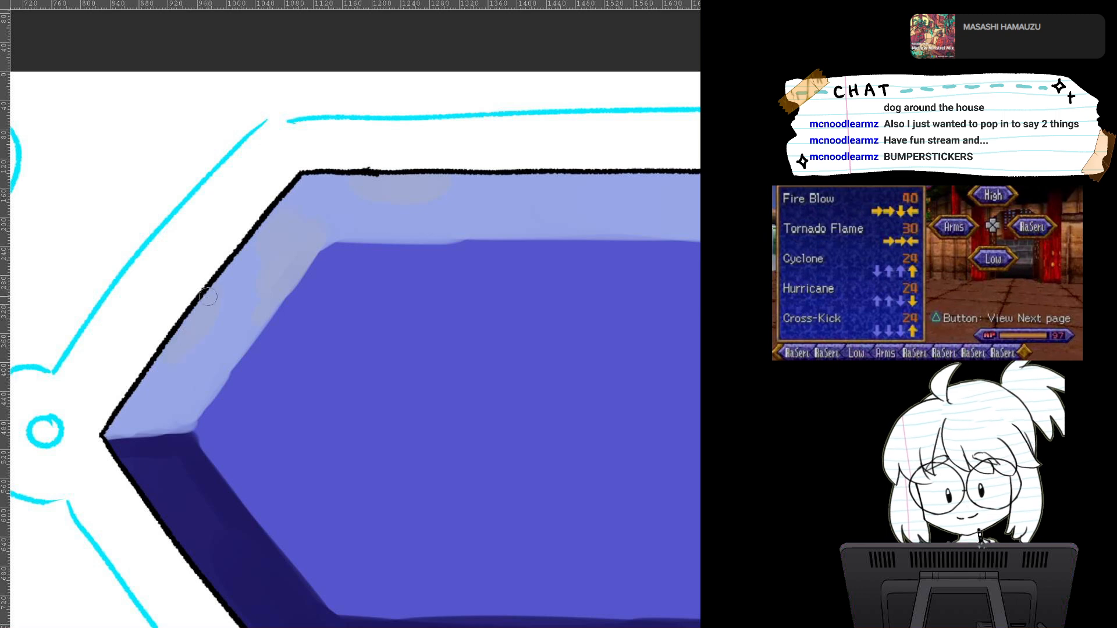
Step: Continue the faint grey weathering patches along the pale bevel of the long top edge up to the tail tip
drag(268, 269, 13, 324)
drag(407, 267, 383, 252)
mouse_move(322, 298)
mouse_down()
mouse_move(432, 252)
mouse_move(328, 291)
mouse_move(379, 258)
mouse_move(408, 221)
mouse_move(360, 225)
mouse_move(424, 196)
mouse_move(451, 206)
mouse_move(491, 170)
mouse_move(433, 228)
mouse_move(434, 242)
mouse_move(459, 239)
mouse_move(422, 253)
mouse_up()
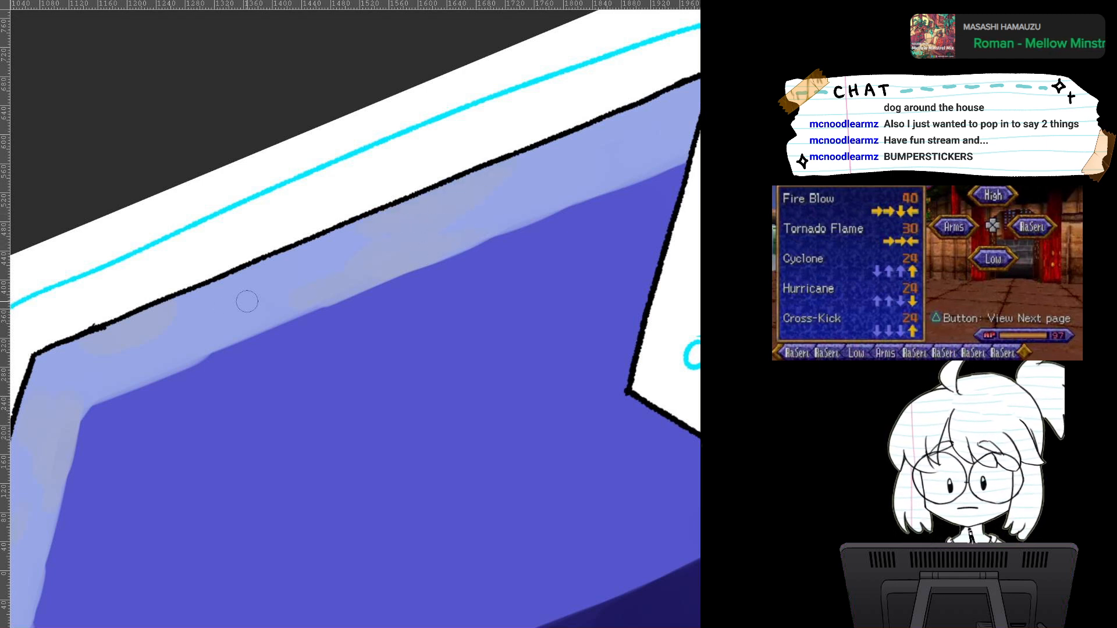
mouse_move(245, 299)
mouse_down()
mouse_move(264, 286)
mouse_move(257, 293)
mouse_move(291, 302)
mouse_move(238, 329)
mouse_move(283, 318)
mouse_up()
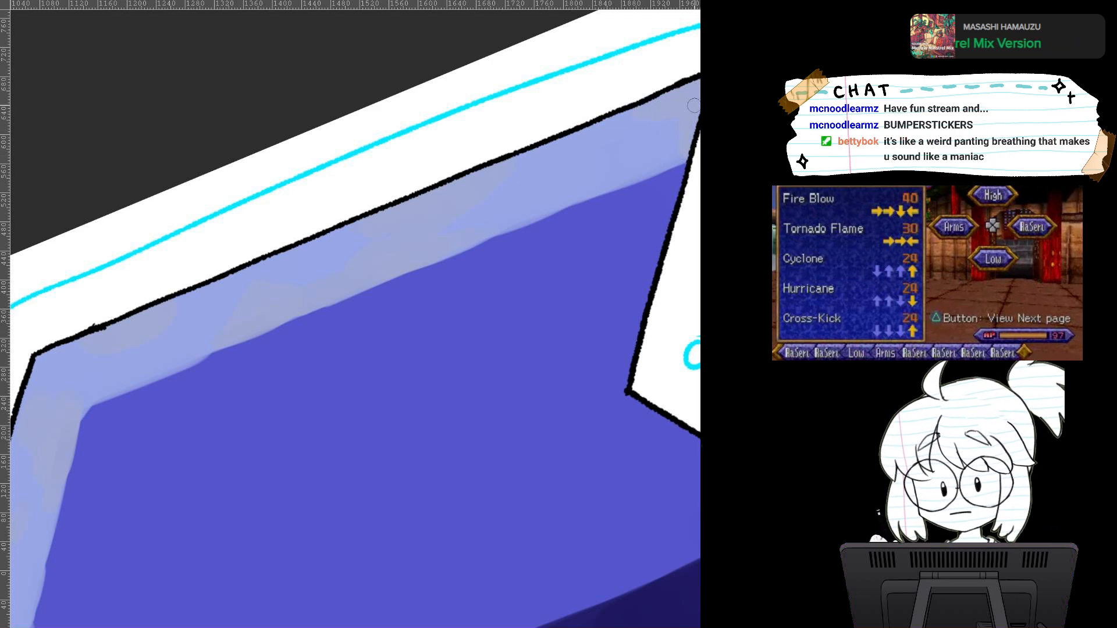
drag(673, 106, 610, 167)
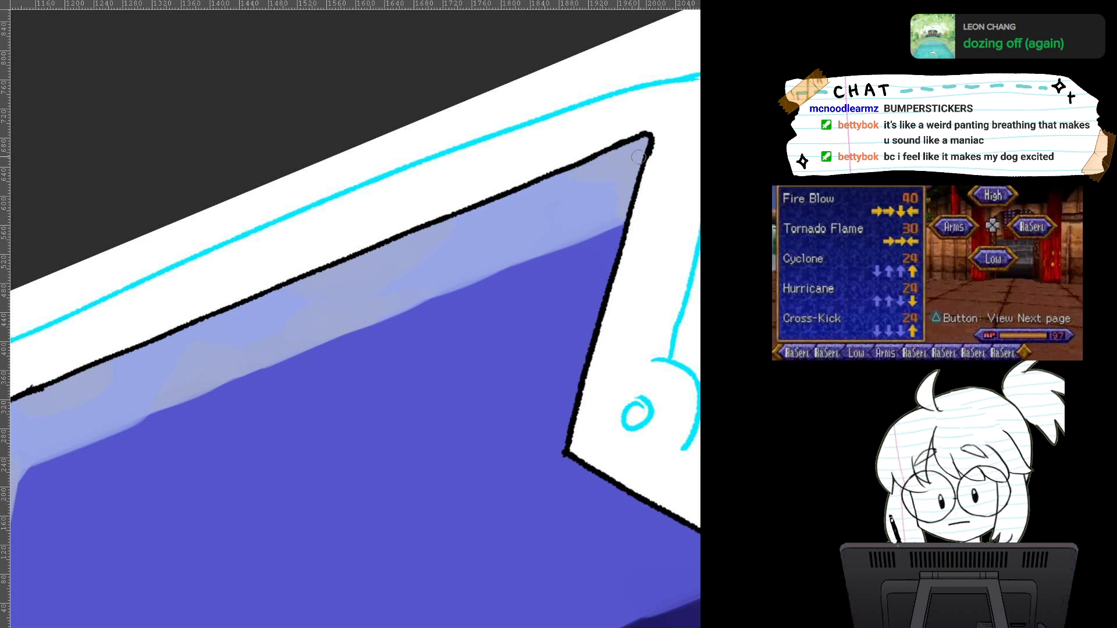
drag(615, 186, 614, 7)
key(minus)
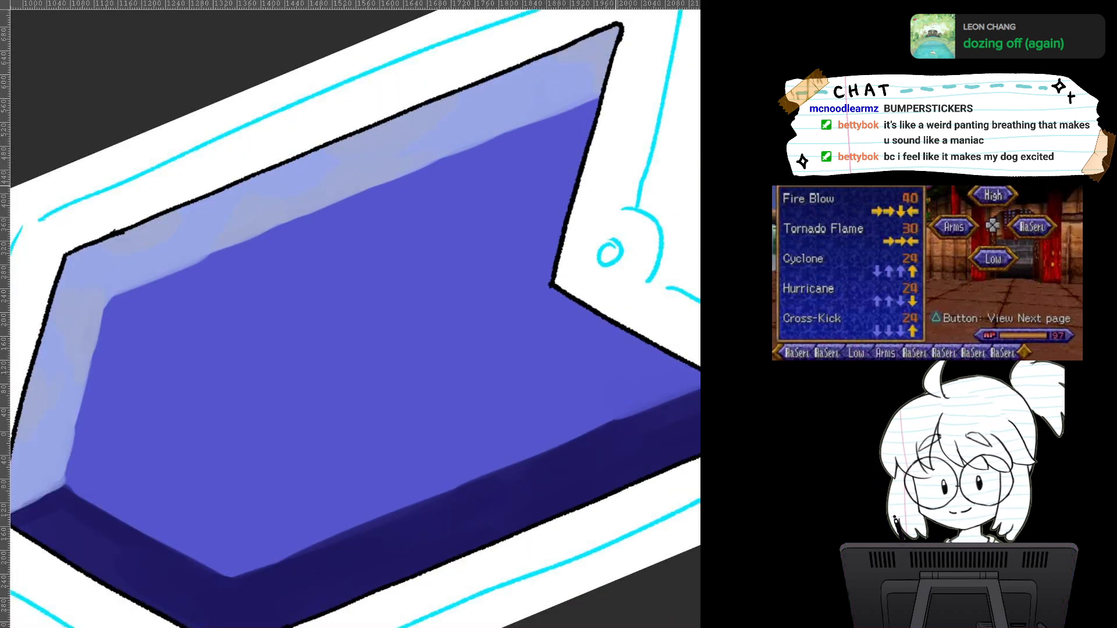
drag(407, 348, 421, 232)
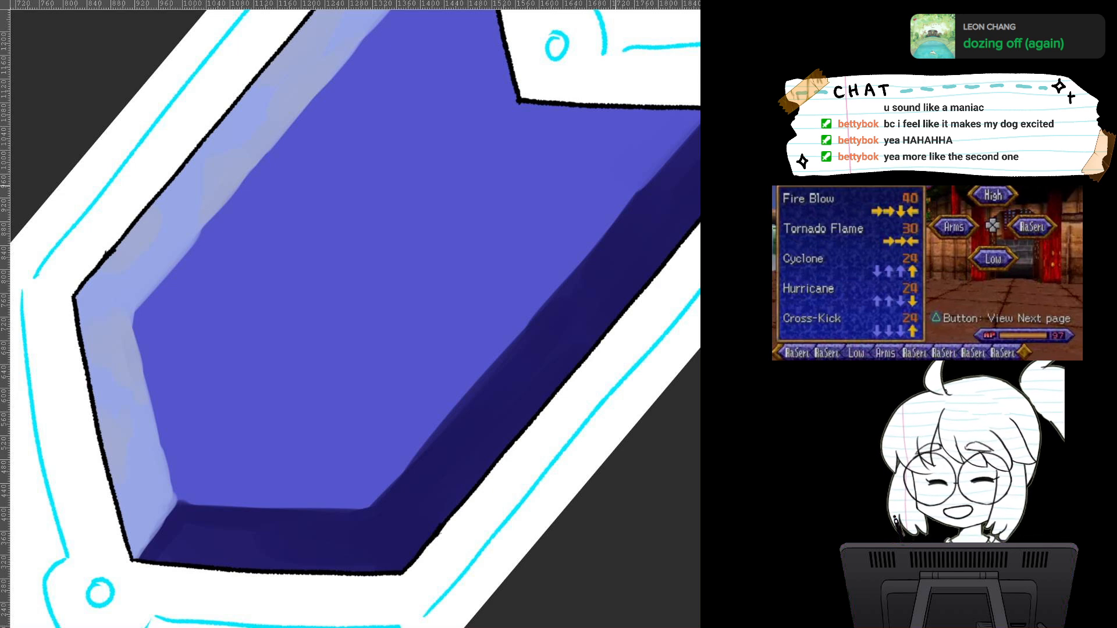
scroll(355, 319, down, 2)
scroll(518, 378, up, 3)
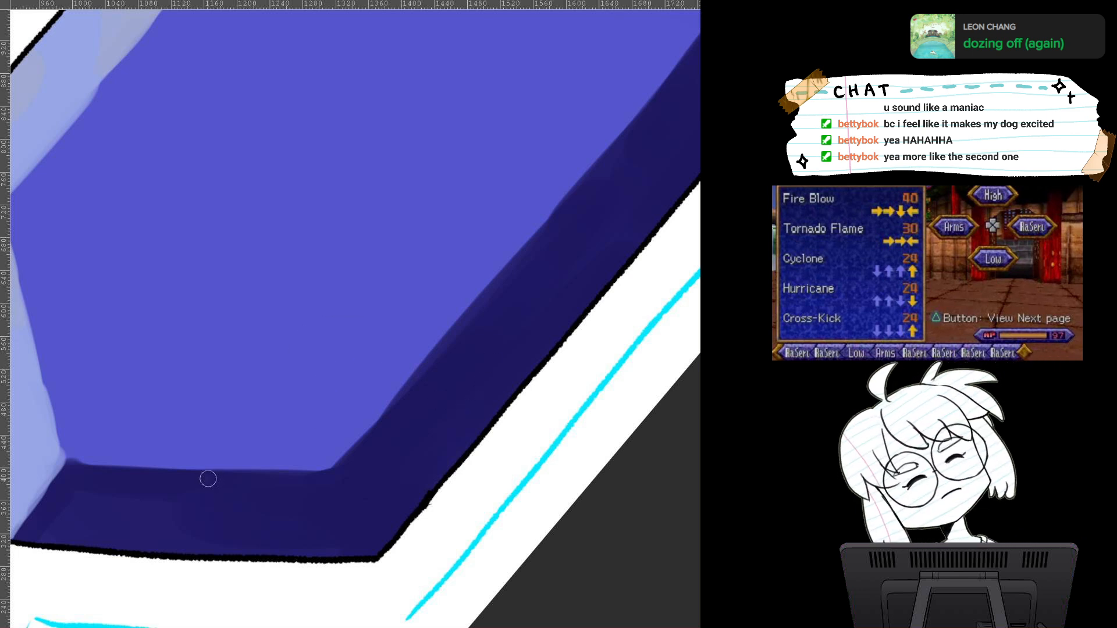
mouse_move(208, 479)
mouse_down()
mouse_move(249, 484)
mouse_move(255, 505)
mouse_move(282, 472)
mouse_up()
key(ctrl+z)
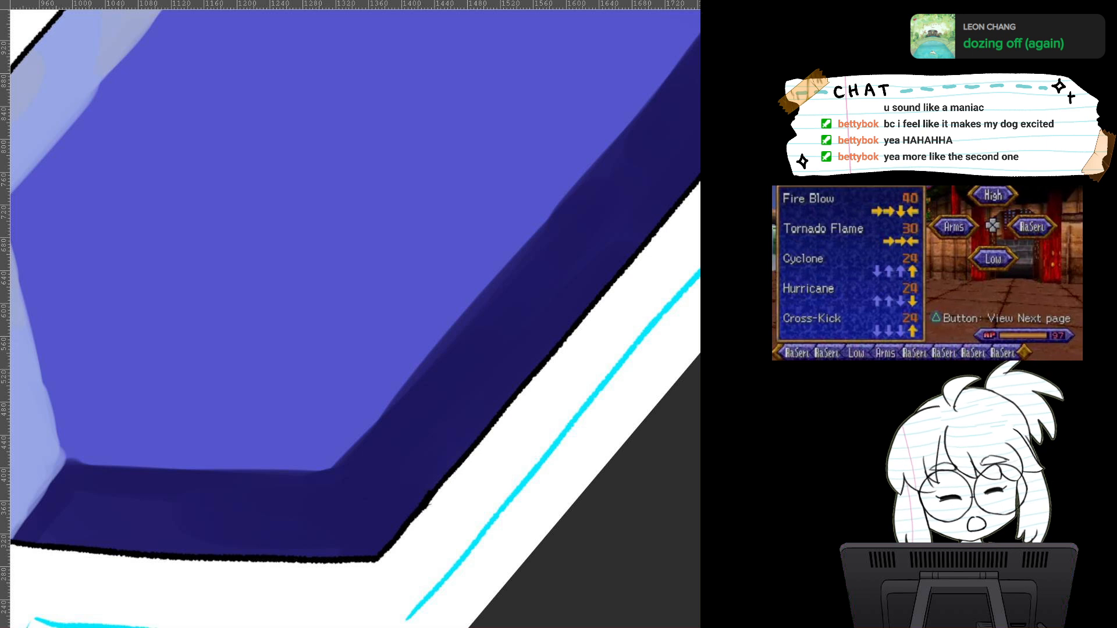
key(ctrl+y)
key(ctrl+z)
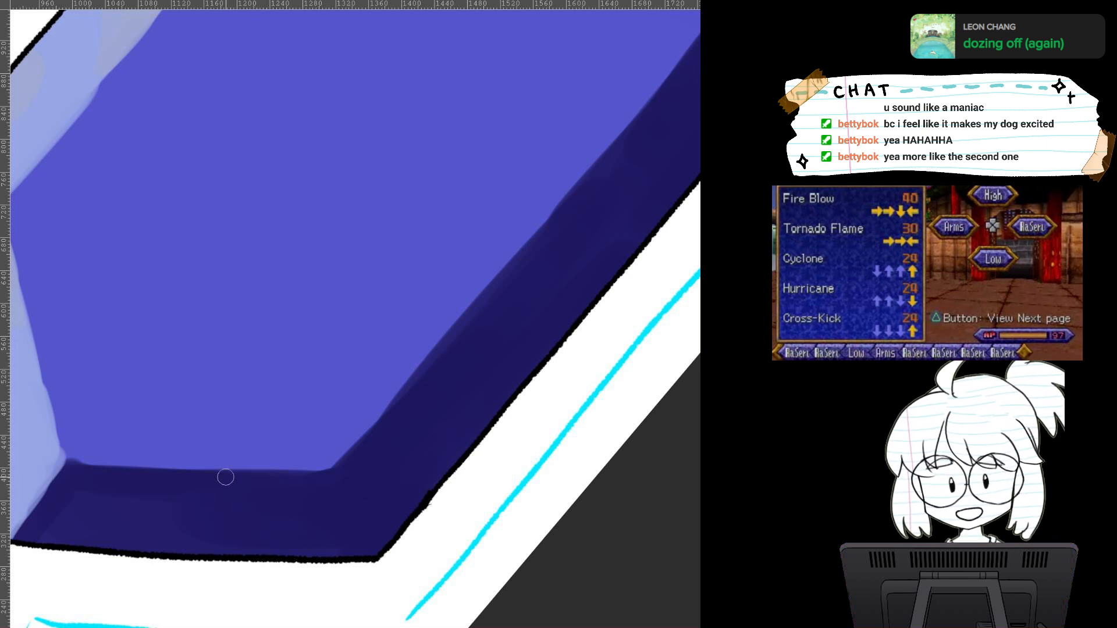
Step: Paint and shape a faint grey weathering patch across the lower corner of the blue arrow's navy bevel
mouse_move(225, 478)
mouse_down()
mouse_move(316, 475)
mouse_move(230, 478)
mouse_move(287, 510)
mouse_move(320, 487)
mouse_move(273, 493)
mouse_move(340, 479)
mouse_move(343, 522)
mouse_move(328, 483)
mouse_move(320, 503)
mouse_move(365, 538)
mouse_up()
key(ctrl+z)
key(ctrl+z)
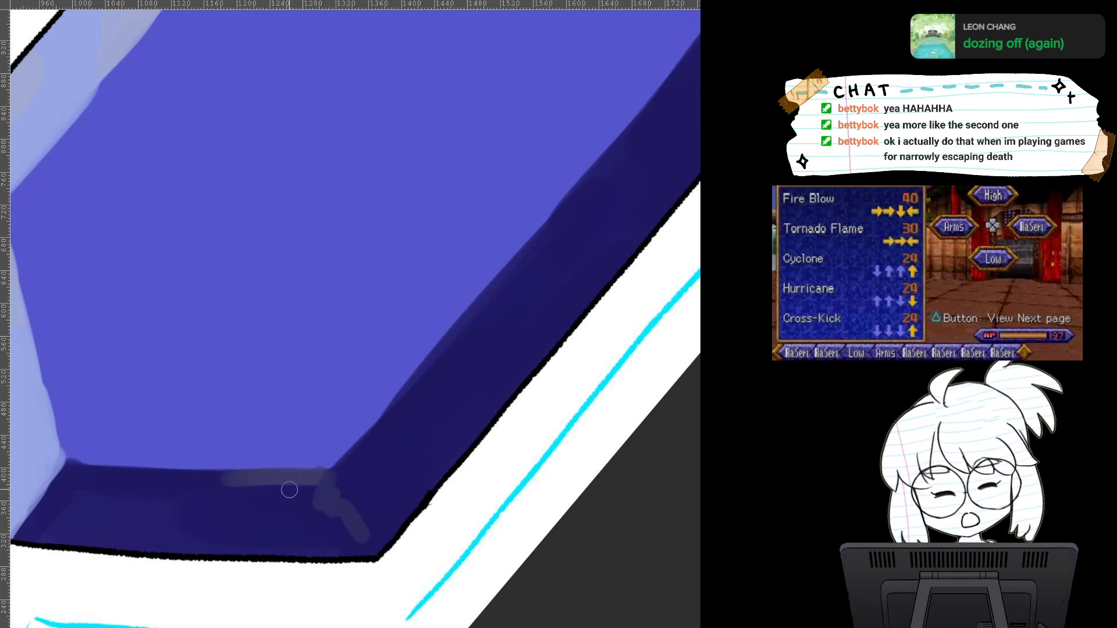
drag(289, 489, 356, 319)
key(5)
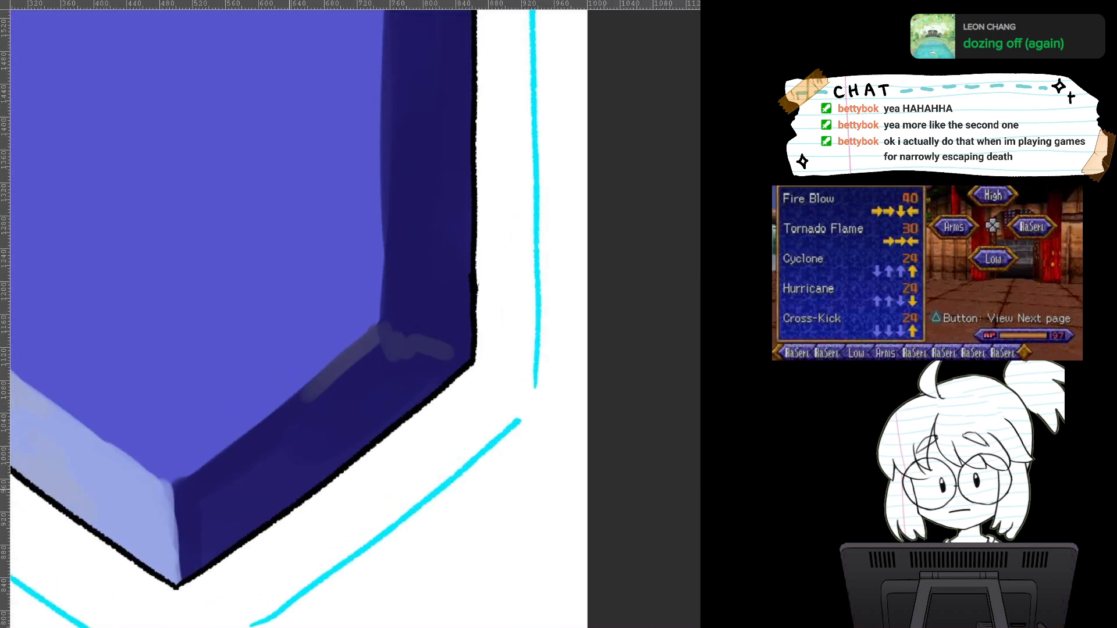
mouse_move(321, 384)
mouse_down()
mouse_move(299, 402)
mouse_move(381, 345)
mouse_move(370, 346)
mouse_move(451, 354)
mouse_move(386, 308)
mouse_move(352, 504)
mouse_move(318, 484)
mouse_up()
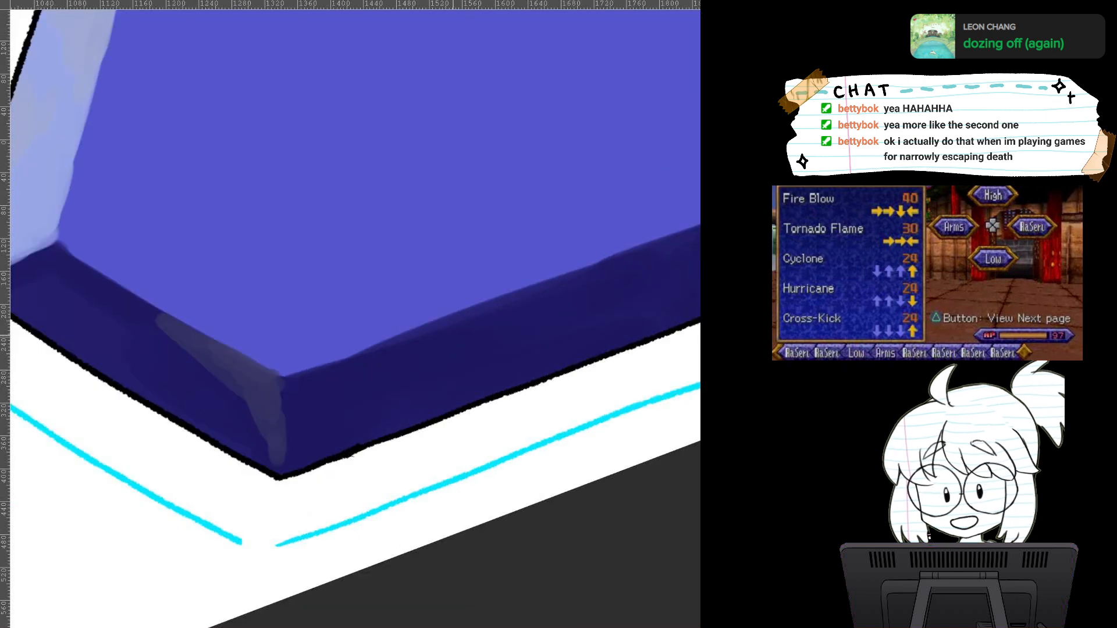
drag(450, 299, 432, 254)
drag(214, 477, 168, 397)
drag(168, 397, 158, 472)
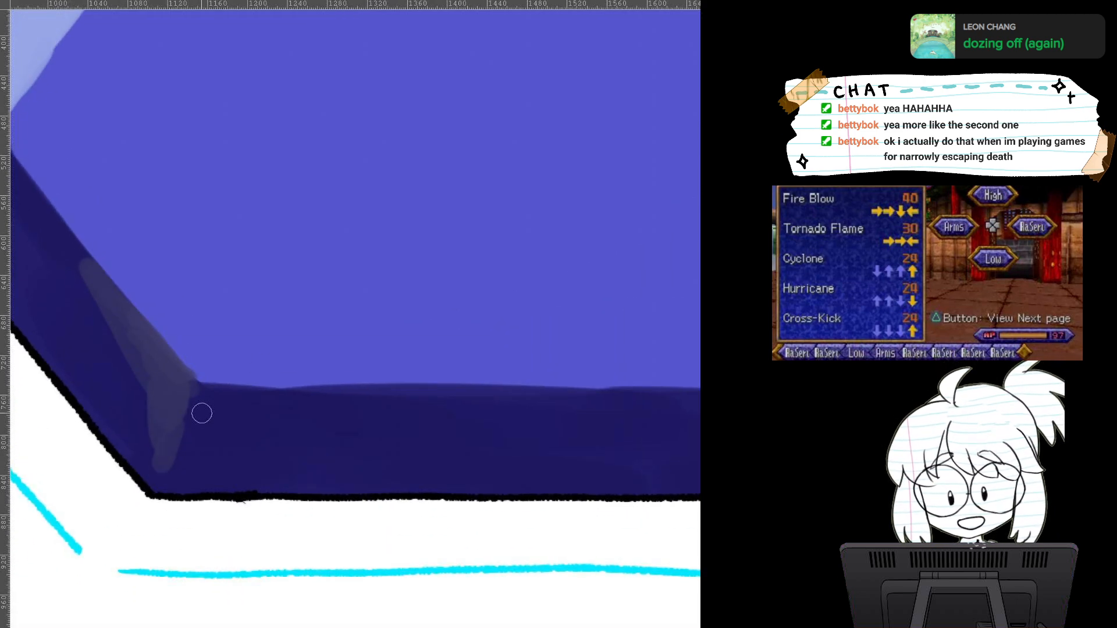
Step: Add faint grey weathering patches along the long lower navy bevel to the tail tip and on the lower slanted bevel
mouse_move(204, 404)
mouse_down()
mouse_move(194, 424)
mouse_move(195, 394)
mouse_move(346, 399)
mouse_move(291, 431)
mouse_move(384, 478)
mouse_move(463, 480)
mouse_move(317, 498)
mouse_up()
scroll(454, 391, down, 4)
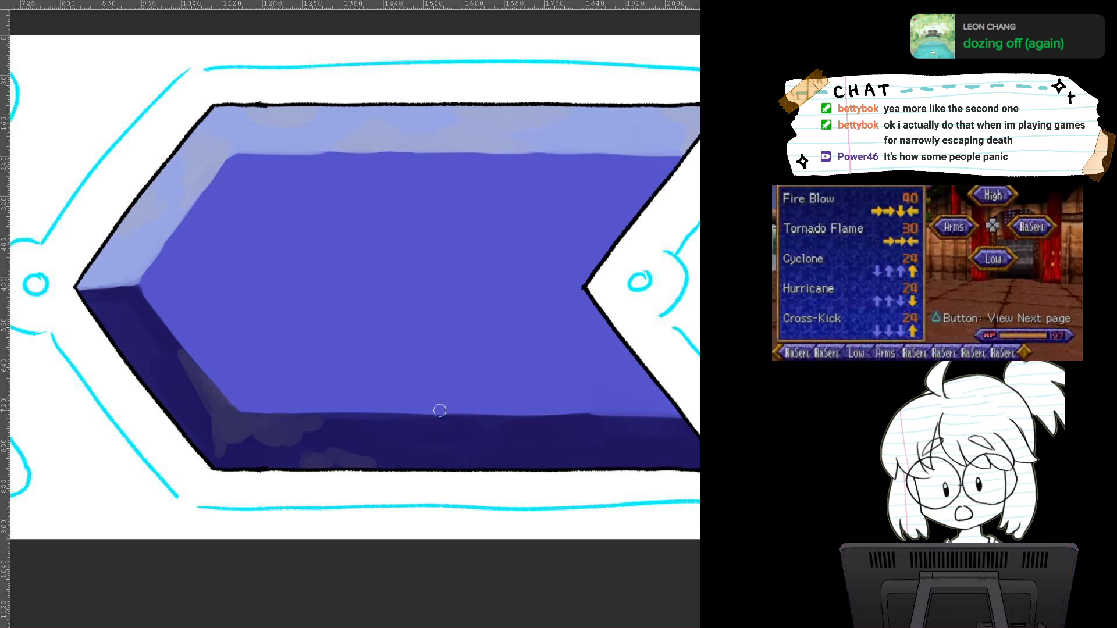
mouse_move(440, 410)
mouse_down()
mouse_move(431, 433)
mouse_move(474, 423)
mouse_move(431, 419)
mouse_move(422, 428)
mouse_move(491, 428)
mouse_move(474, 448)
mouse_move(463, 442)
mouse_move(462, 456)
mouse_move(476, 450)
mouse_up()
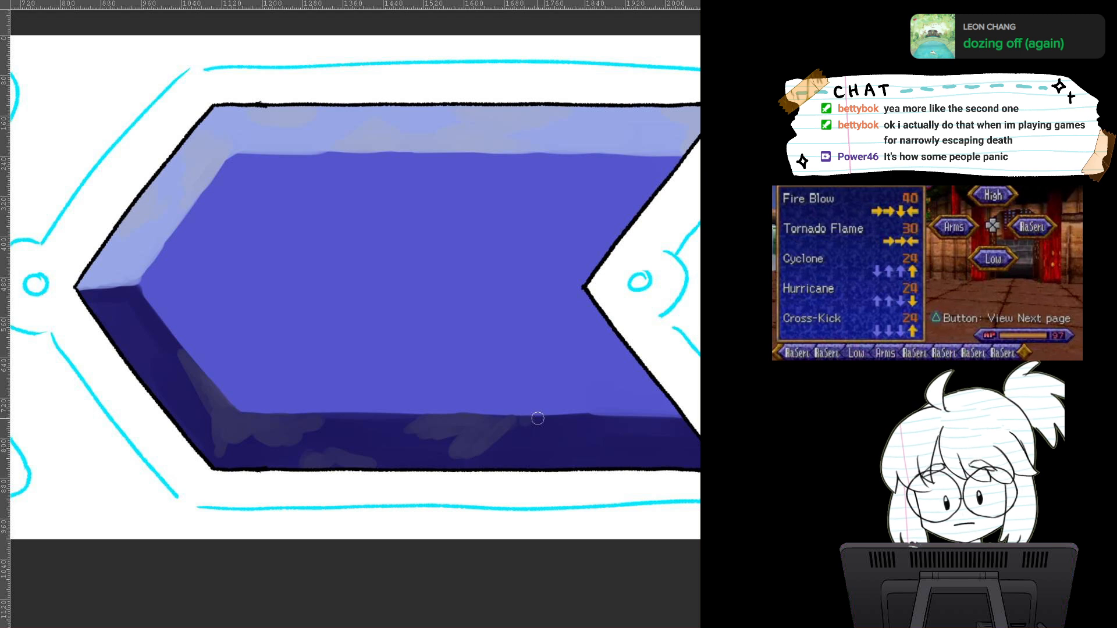
mouse_move(537, 418)
mouse_down()
mouse_move(552, 451)
mouse_move(507, 460)
mouse_move(567, 460)
mouse_move(620, 435)
mouse_move(617, 448)
mouse_move(678, 431)
mouse_move(698, 449)
mouse_move(644, 436)
mouse_move(698, 454)
mouse_move(653, 472)
mouse_up()
mouse_move(83, 345)
mouse_down()
mouse_move(99, 365)
mouse_move(82, 354)
mouse_move(123, 412)
mouse_move(101, 316)
mouse_up()
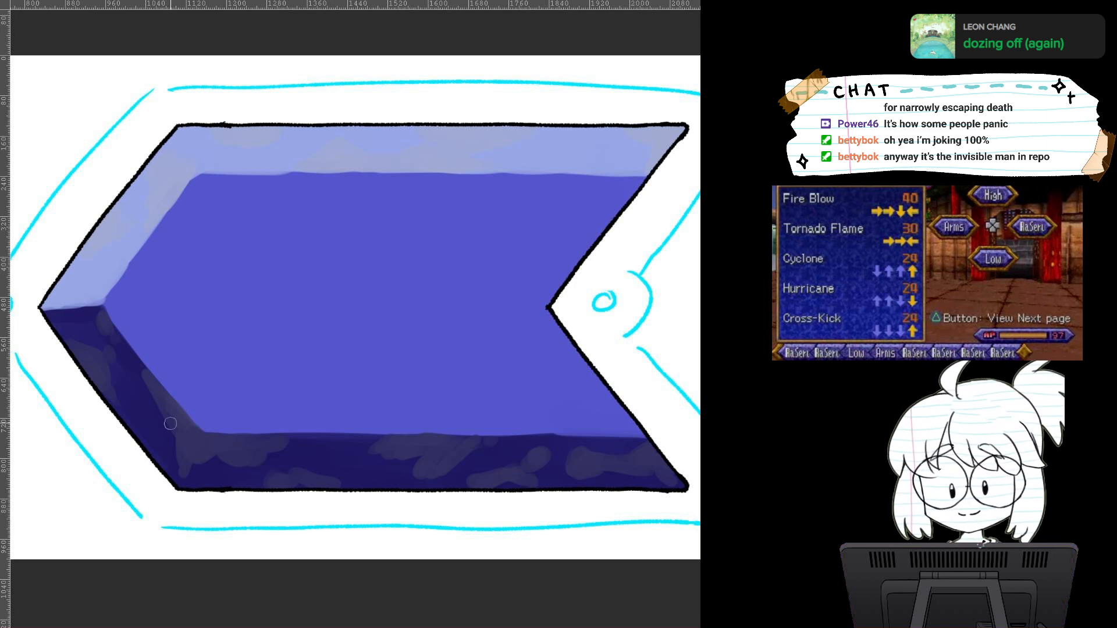
Step: Paint darker blue mottled patches across the arrow's flat inner face, from the pointed end to the tail notch
mouse_move(155, 336)
mouse_down()
mouse_move(180, 369)
mouse_move(155, 351)
mouse_move(167, 368)
mouse_move(215, 395)
mouse_move(218, 375)
mouse_move(236, 376)
mouse_move(229, 401)
mouse_move(191, 391)
mouse_move(203, 409)
mouse_move(183, 386)
mouse_move(279, 366)
mouse_up()
key(ctrl+z)
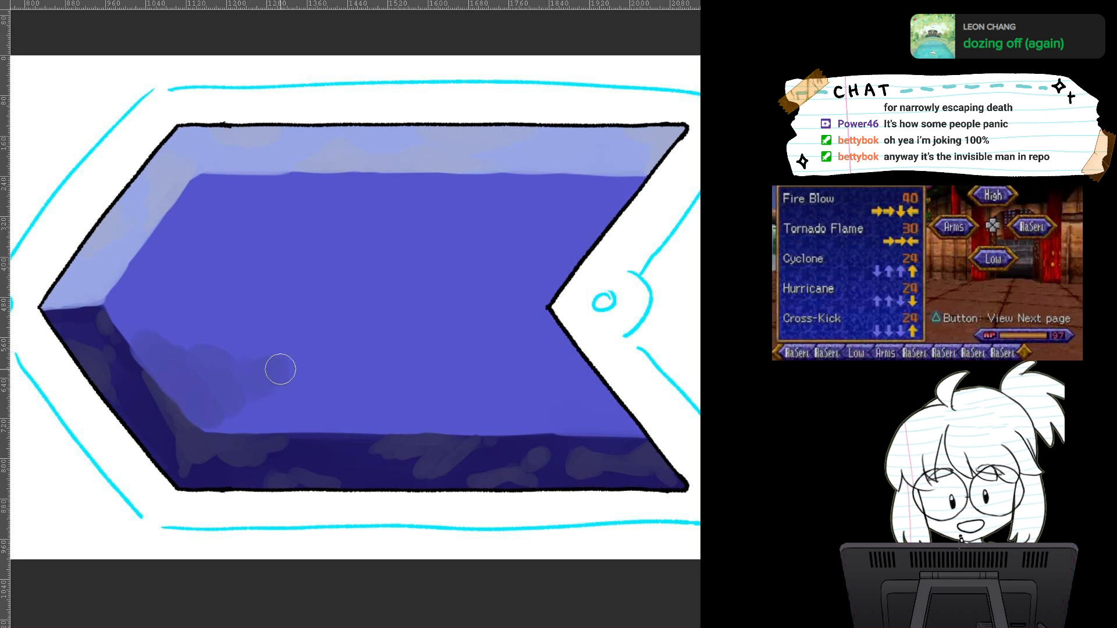
mouse_move(341, 326)
mouse_down()
mouse_move(363, 309)
mouse_move(349, 382)
mouse_move(372, 328)
mouse_move(428, 379)
mouse_move(475, 375)
mouse_move(555, 332)
mouse_move(523, 384)
mouse_move(560, 365)
mouse_move(547, 382)
mouse_move(543, 362)
mouse_move(514, 383)
mouse_move(577, 356)
mouse_move(558, 339)
mouse_up()
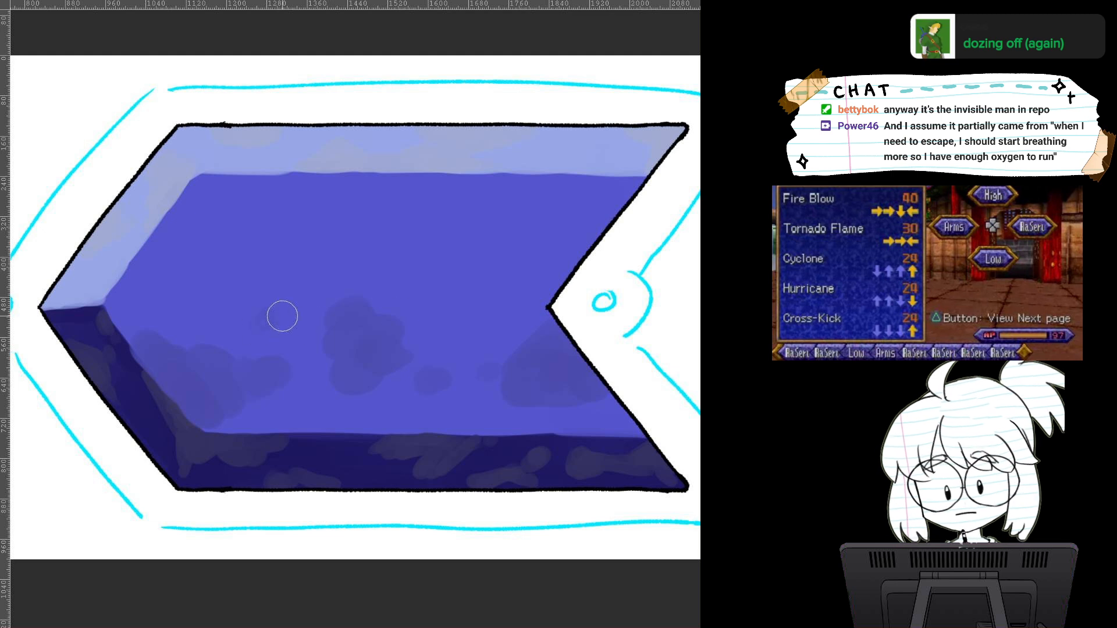
mouse_move(304, 306)
mouse_down()
mouse_move(325, 295)
mouse_move(273, 280)
mouse_up()
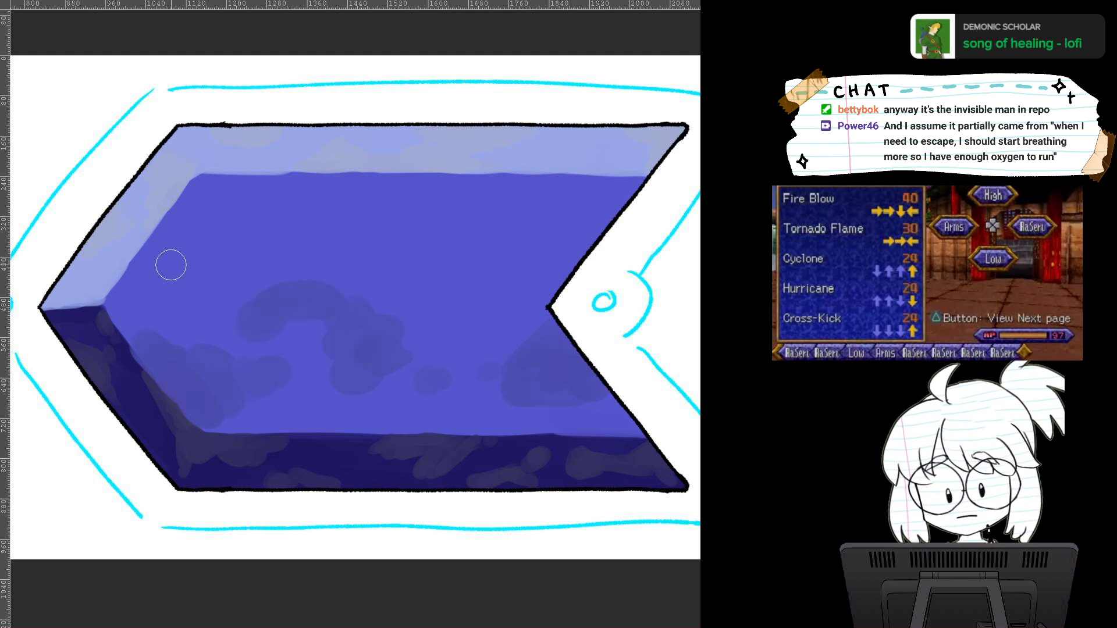
mouse_move(170, 264)
mouse_down()
mouse_move(223, 254)
mouse_move(217, 225)
mouse_move(148, 281)
mouse_up()
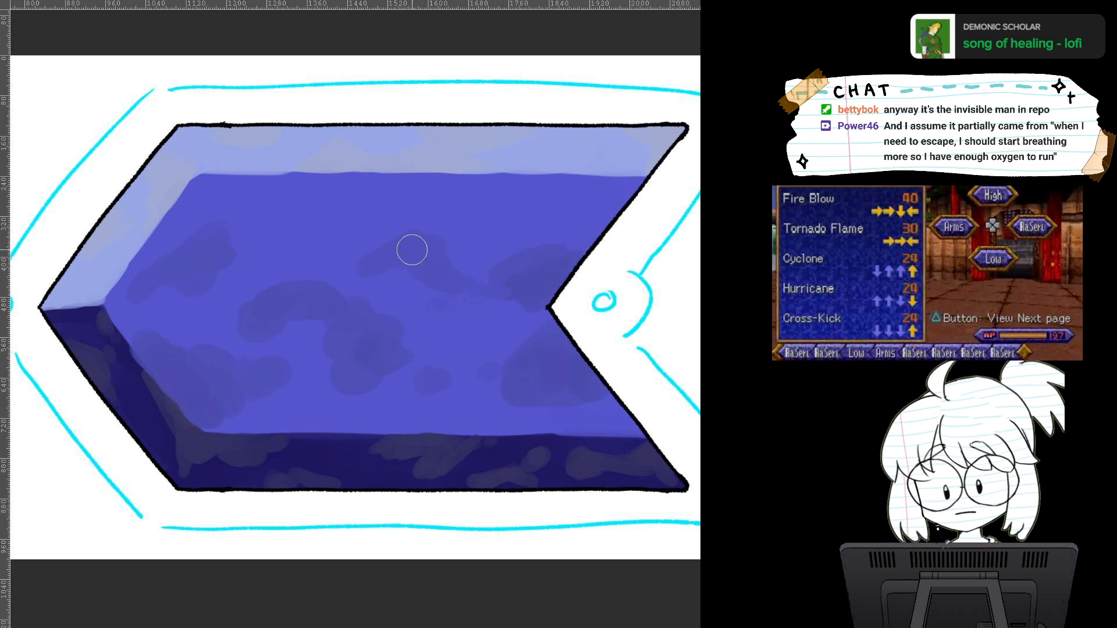
drag(486, 214, 526, 196)
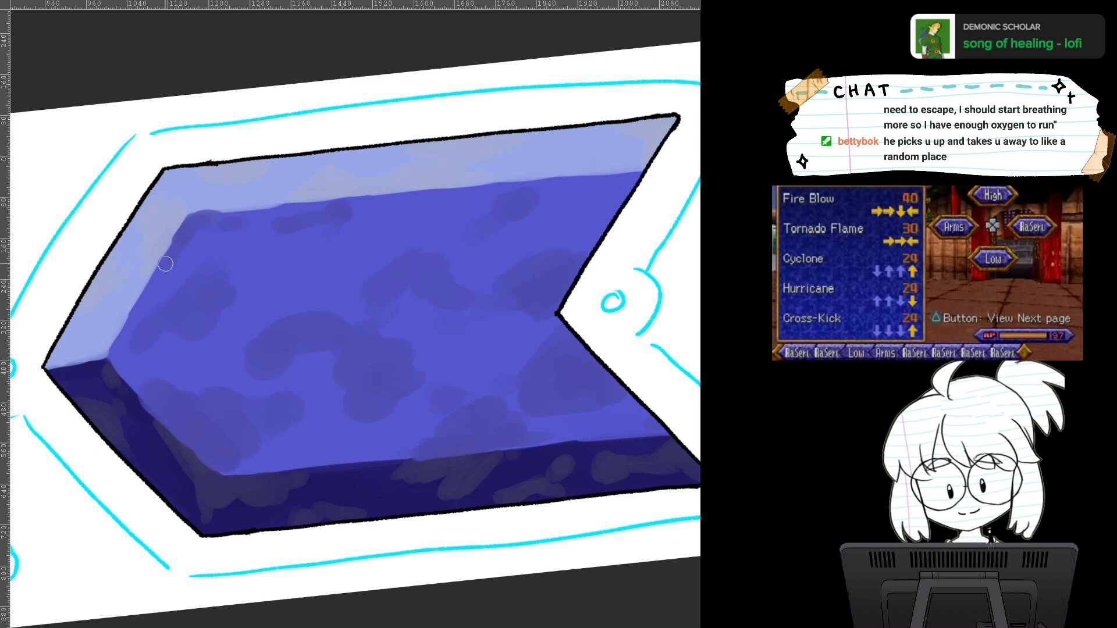
Step: Clean up the inner edge of the navy bevel along the lower slanted side of the arrow's pointed end
key(5)
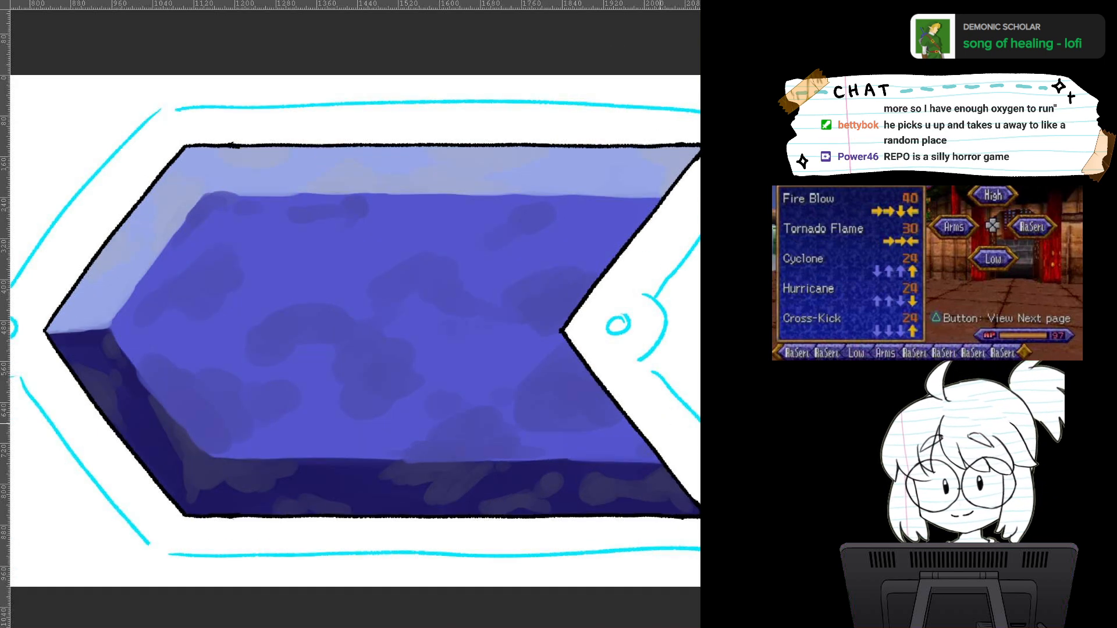
drag(659, 424, 735, 446)
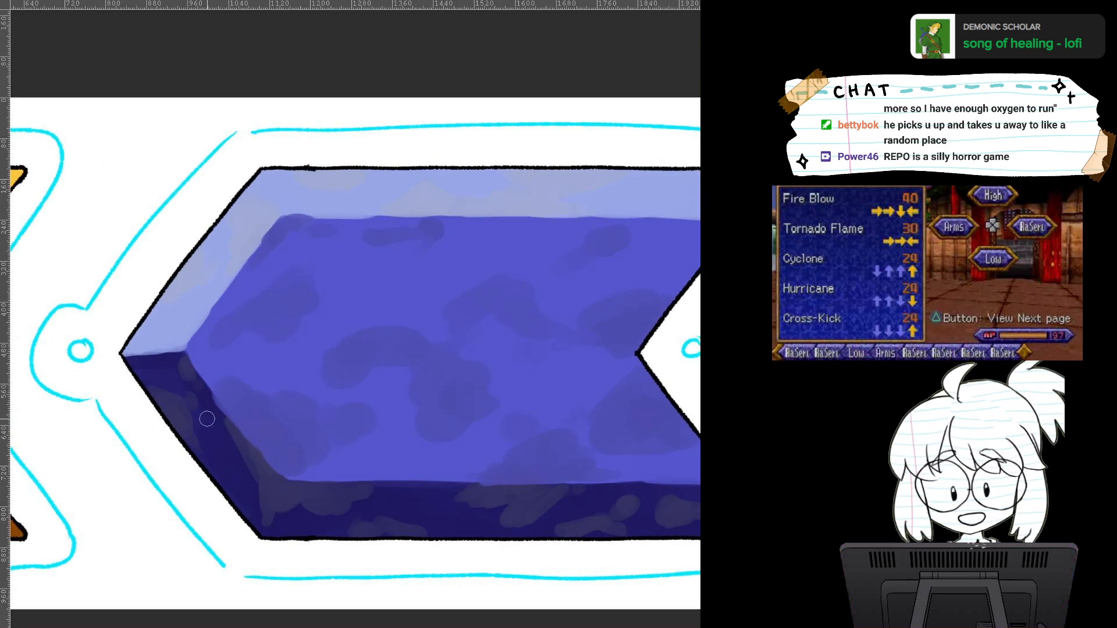
drag(195, 373, 269, 463)
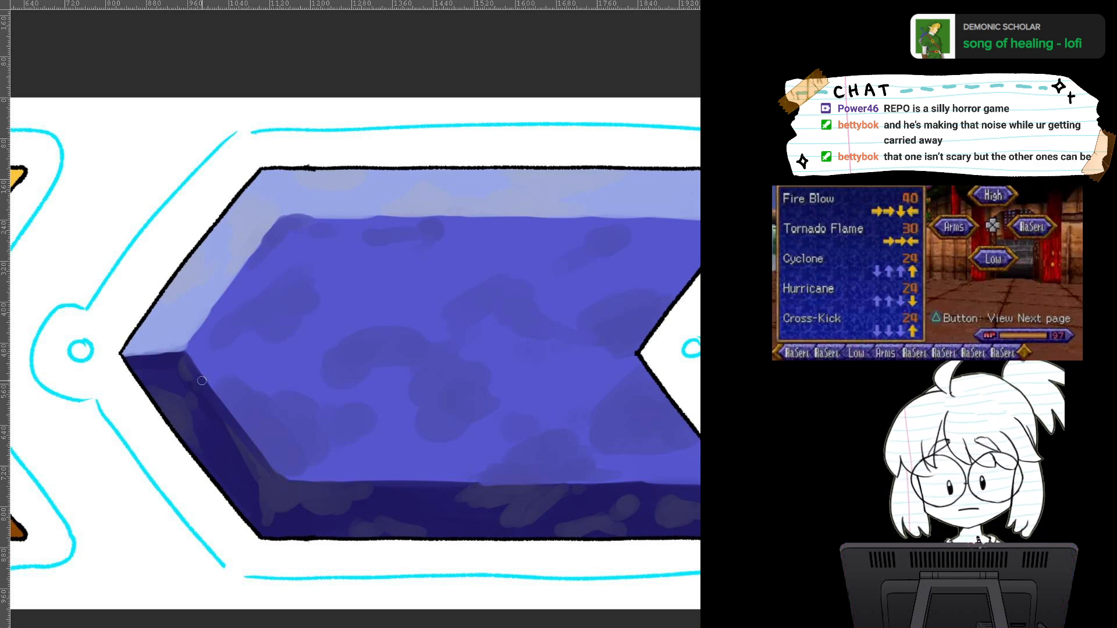
mouse_move(202, 380)
mouse_down()
mouse_move(286, 492)
mouse_move(450, 415)
mouse_up()
Step: Sharpen the pale bevel's inner upper corner and straighten its inner edge along the upper slanted side
scroll(464, 372, up, 3)
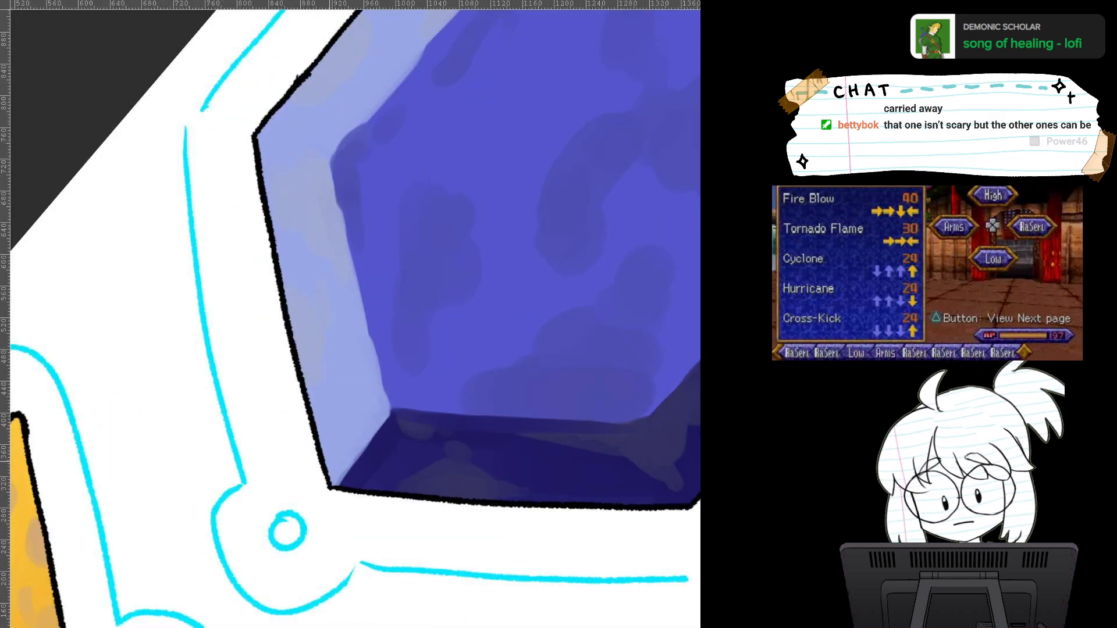
drag(330, 461, 276, 515)
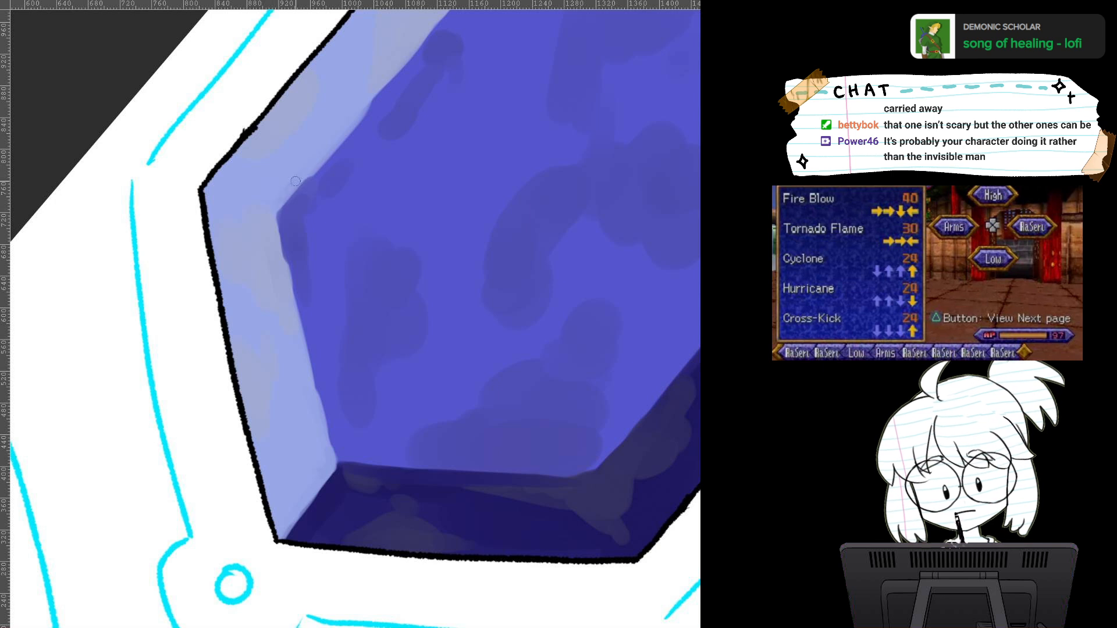
ctrl+click(274, 254)
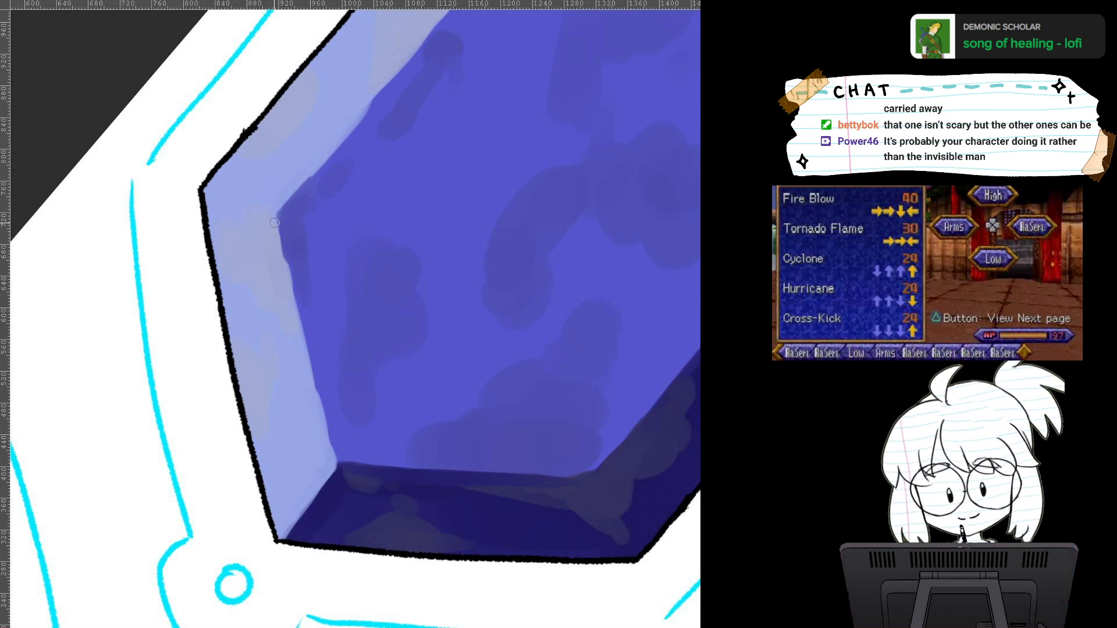
drag(275, 221, 293, 296)
key(ctrl+z)
drag(277, 217, 292, 305)
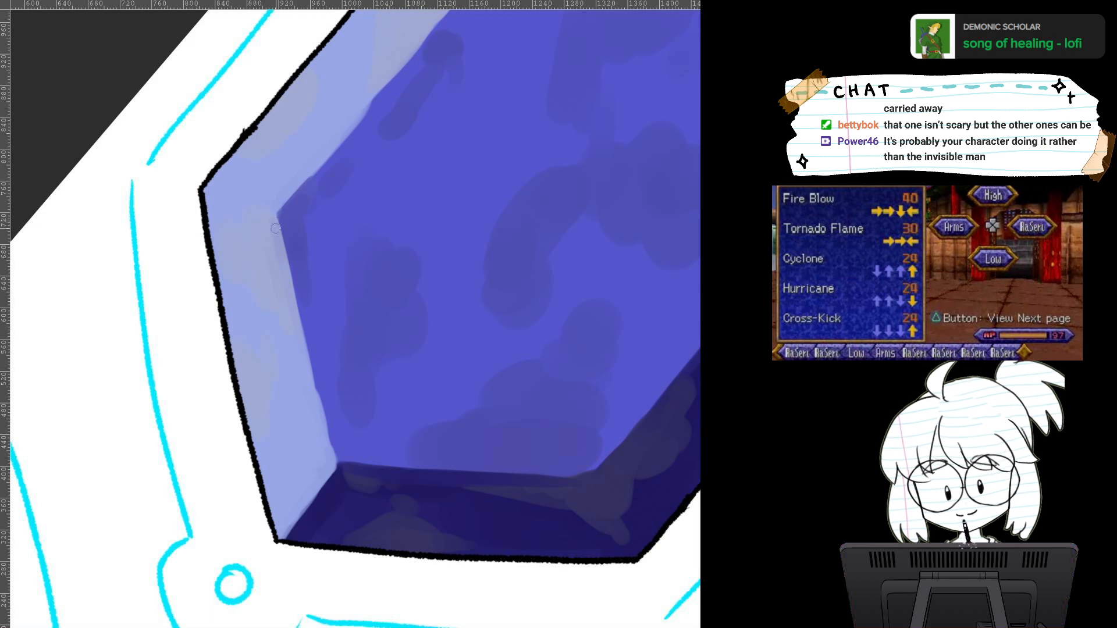
drag(283, 203, 276, 218)
Step: Soften and blend the darker mottled patches into the arrow's blue inner face
key(ctrl+minus)
drag(331, 480, 91, 275)
mouse_move(407, 262)
mouse_down()
mouse_move(317, 273)
mouse_move(285, 390)
mouse_move(273, 391)
mouse_up()
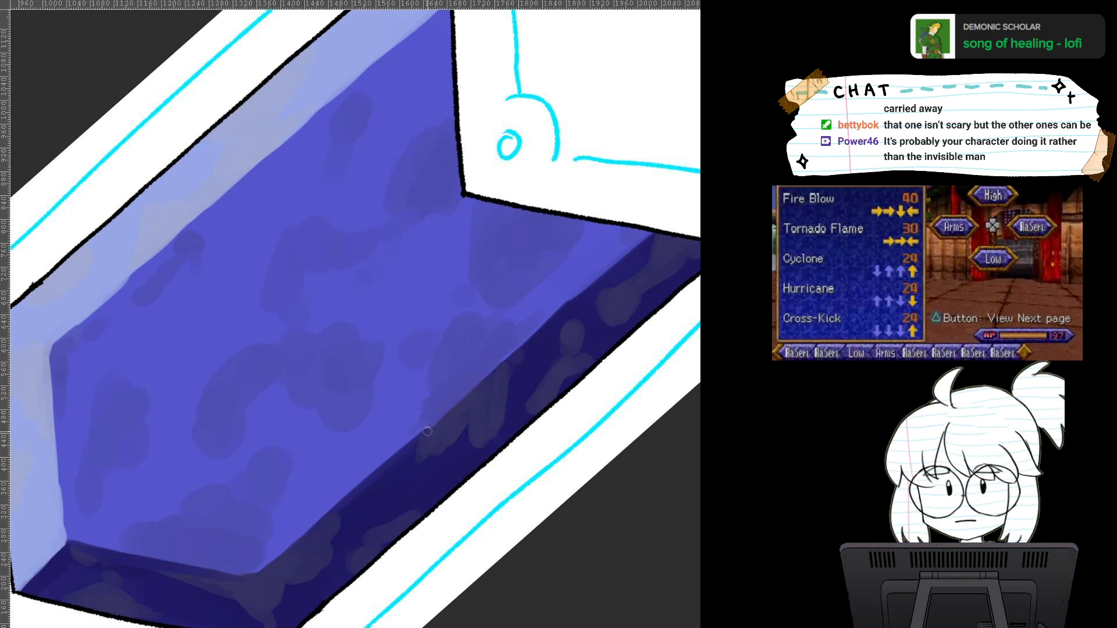
scroll(407, 445, up, 2)
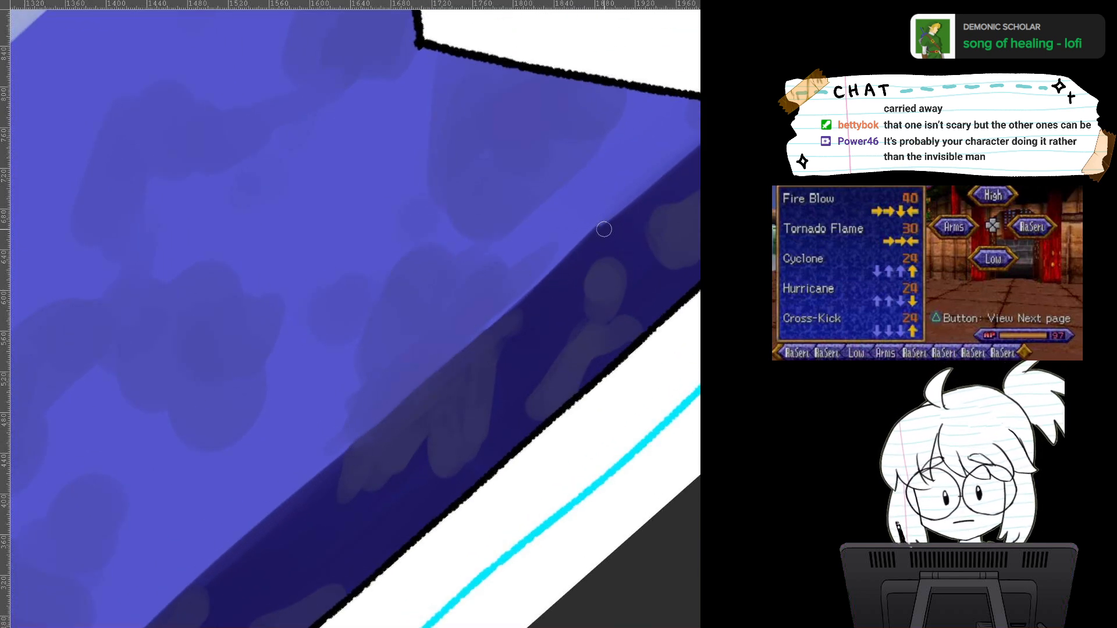
drag(655, 169, 460, 263)
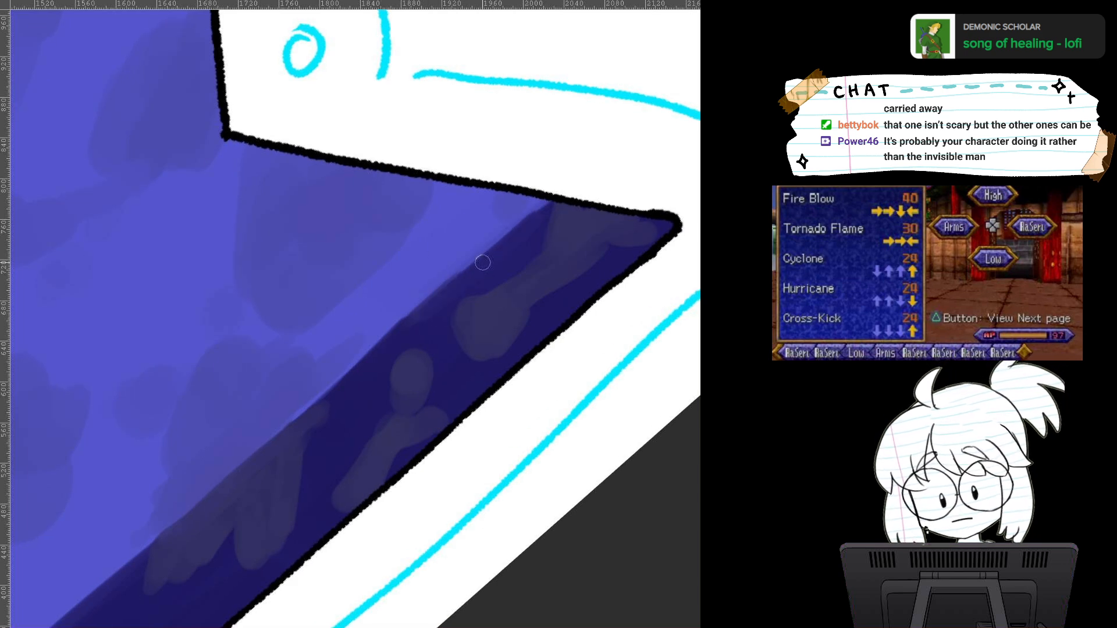
scroll(503, 289, down, 3)
key(5)
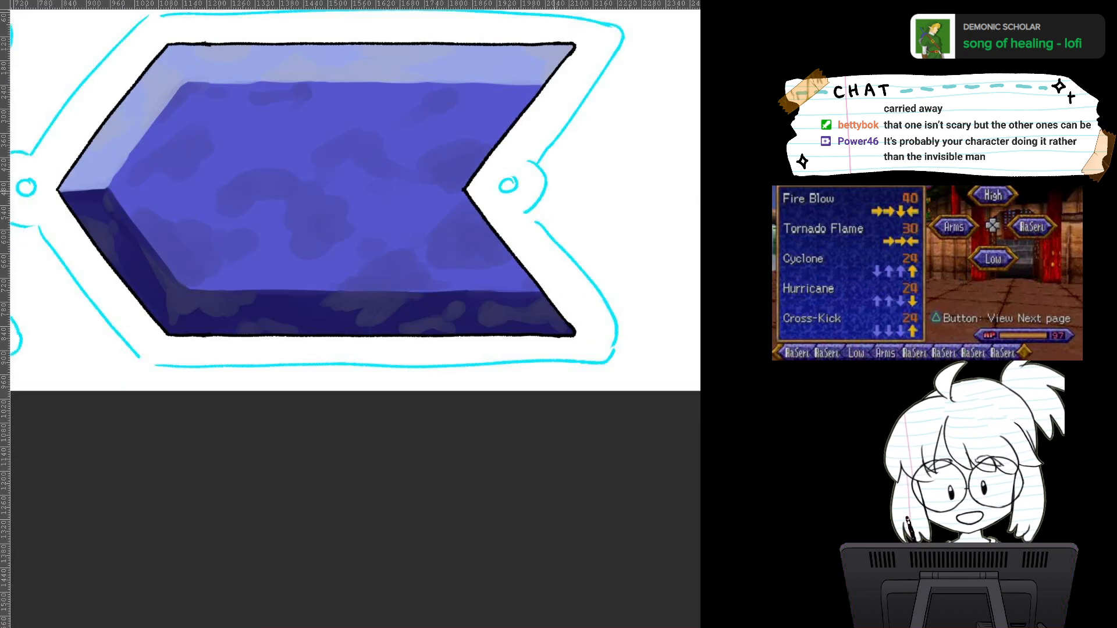
drag(378, 250, 503, 374)
scroll(471, 374, up, 2)
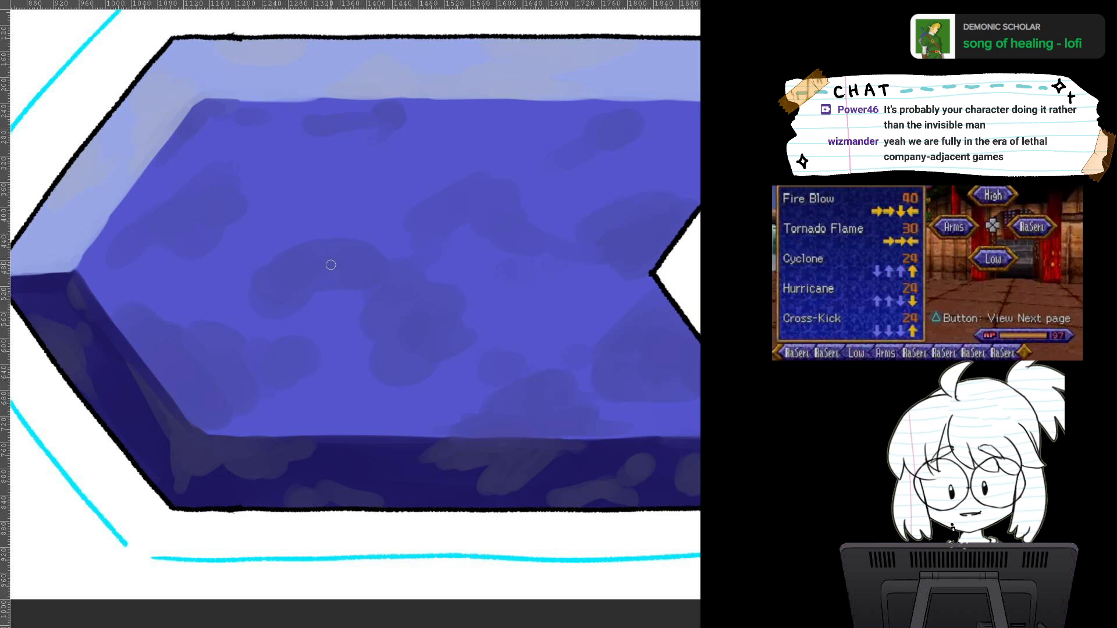
mouse_move(308, 244)
mouse_down()
mouse_move(294, 254)
mouse_move(257, 232)
mouse_up()
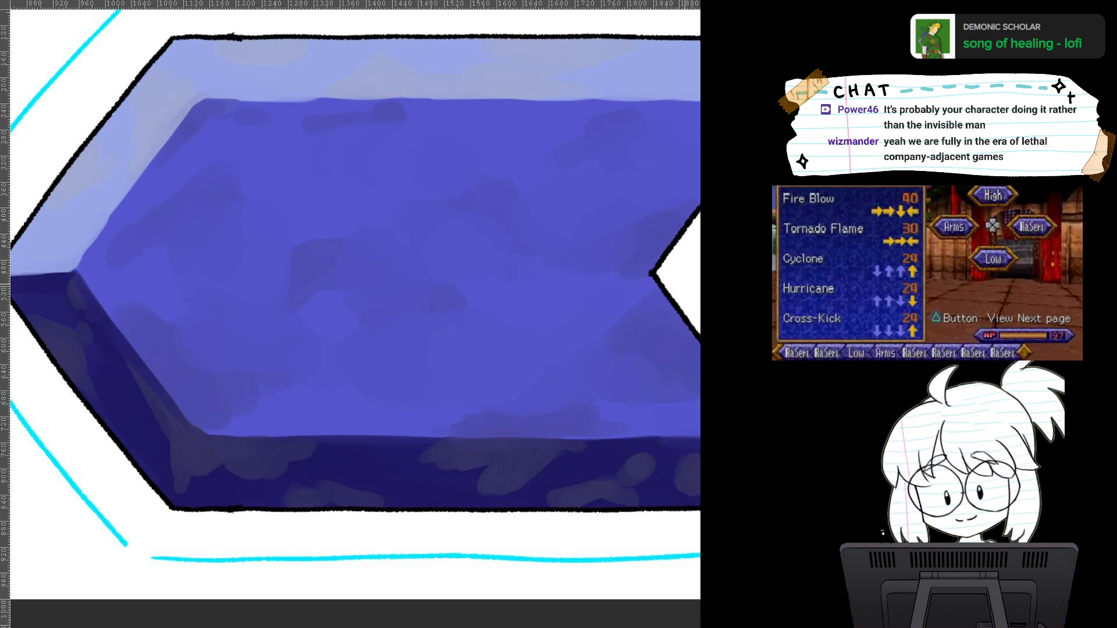
Step: Examine the blended mottling on the blue face and its border with the pale upper bevel
key(ctrl+0)
drag(437, 388, 530, 349)
drag(419, 273, 573, 366)
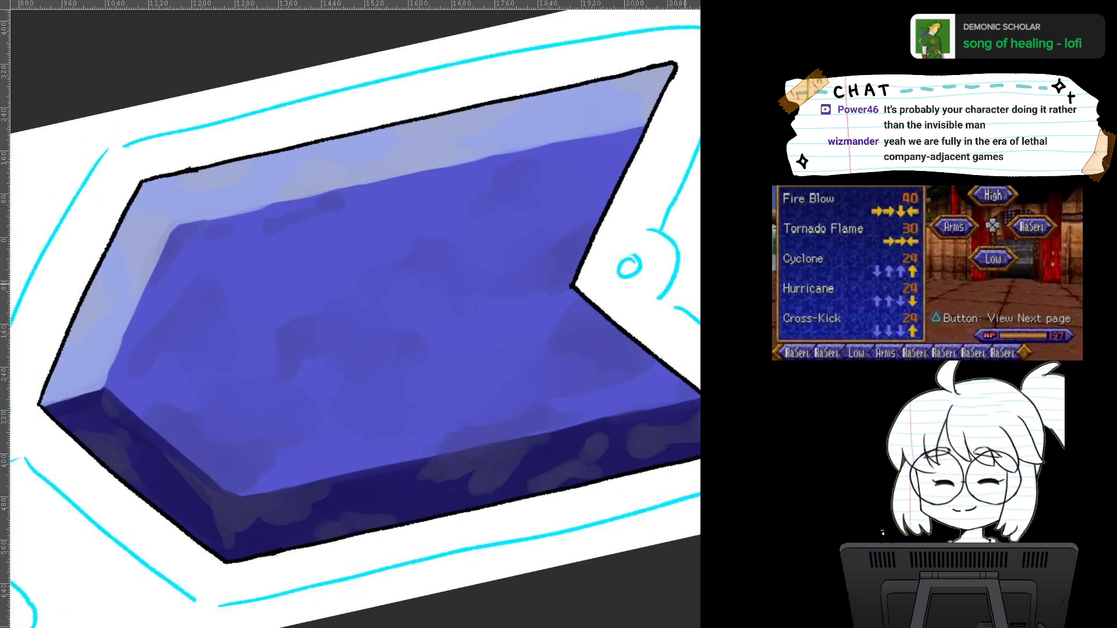
key(ctrl+plus)
key(ctrl+plus)
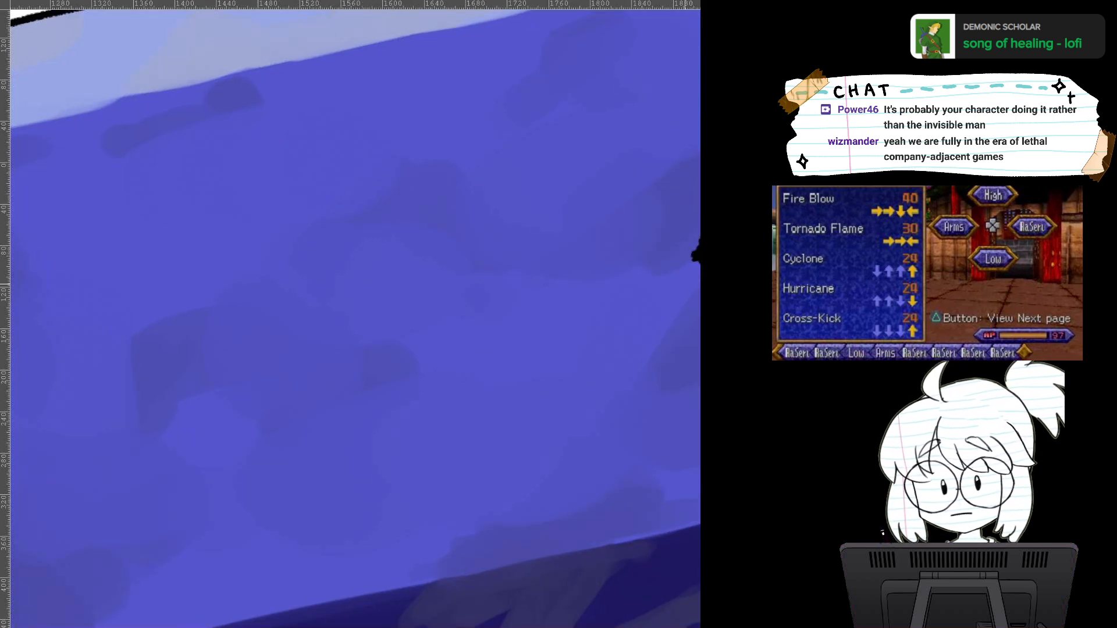
drag(325, 227, 575, 407)
key(ctrl+minus)
drag(524, 314, 383, 319)
drag(581, 361, 588, 319)
drag(700, 340, 699, 350)
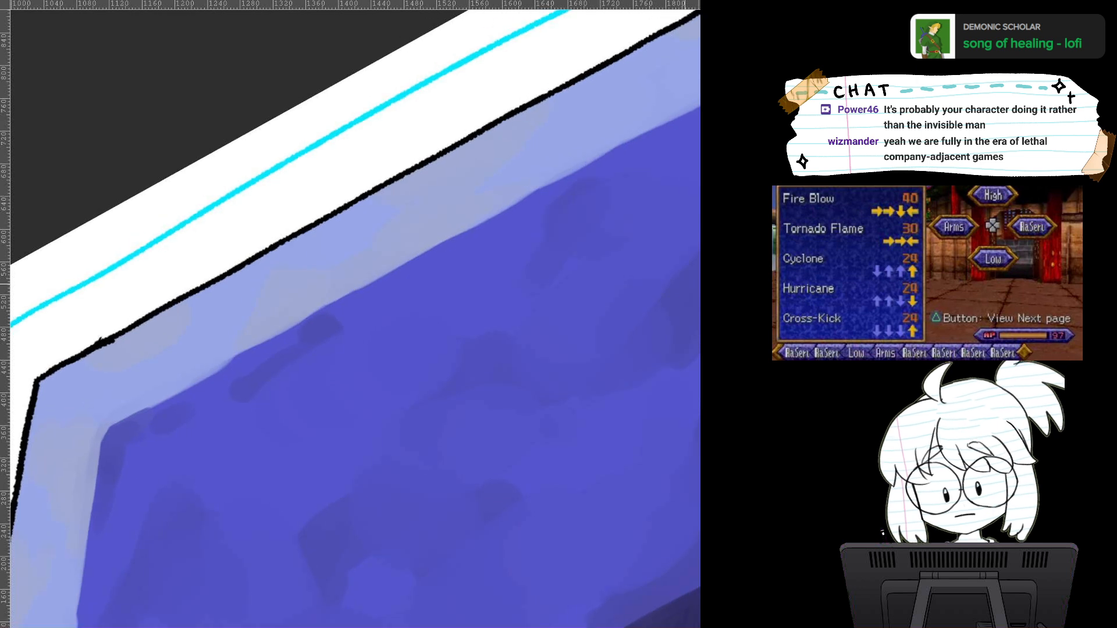
Step: Change the brush size and straighten the inner edge of the pale bevel along the arrow's long top side
key(bracketleft)
key(bracketleft)
key(bracketleft)
key(bracketleft)
key(bracketleft)
key(bracketleft)
key(bracketleft)
key(bracketleft)
key(bracketleft)
key(bracketleft)
key(bracketleft)
key(bracketleft)
key(bracketleft)
key(bracketleft)
key(bracketleft)
key(bracketleft)
key(bracketleft)
key(bracketleft)
key(bracketleft)
key(bracketleft)
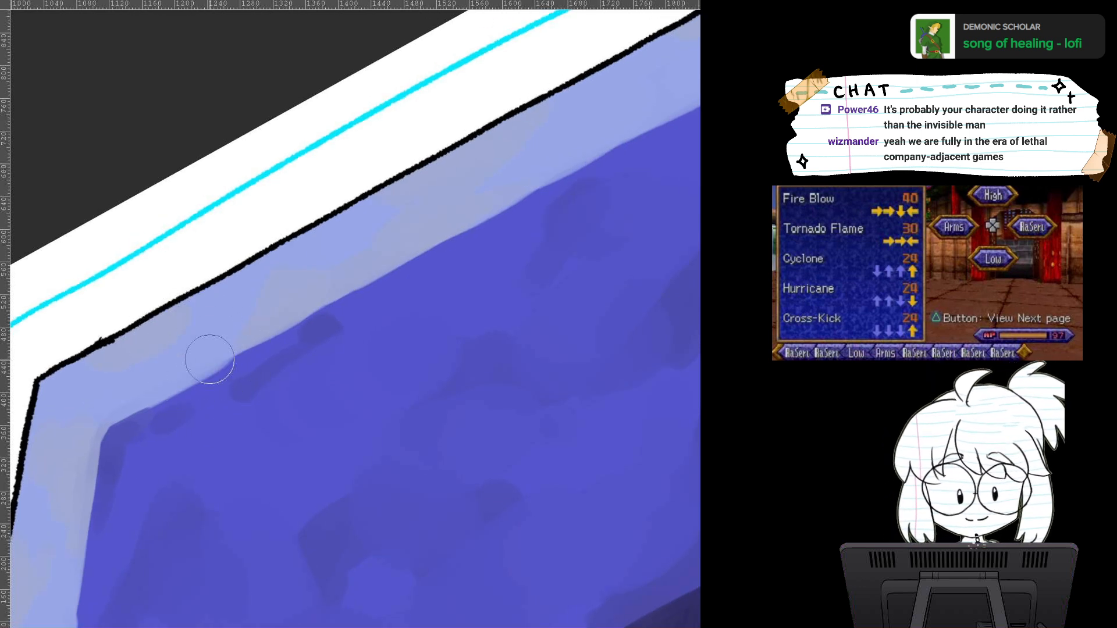
mouse_move(225, 357)
mouse_down()
mouse_move(359, 284)
mouse_move(203, 349)
mouse_up()
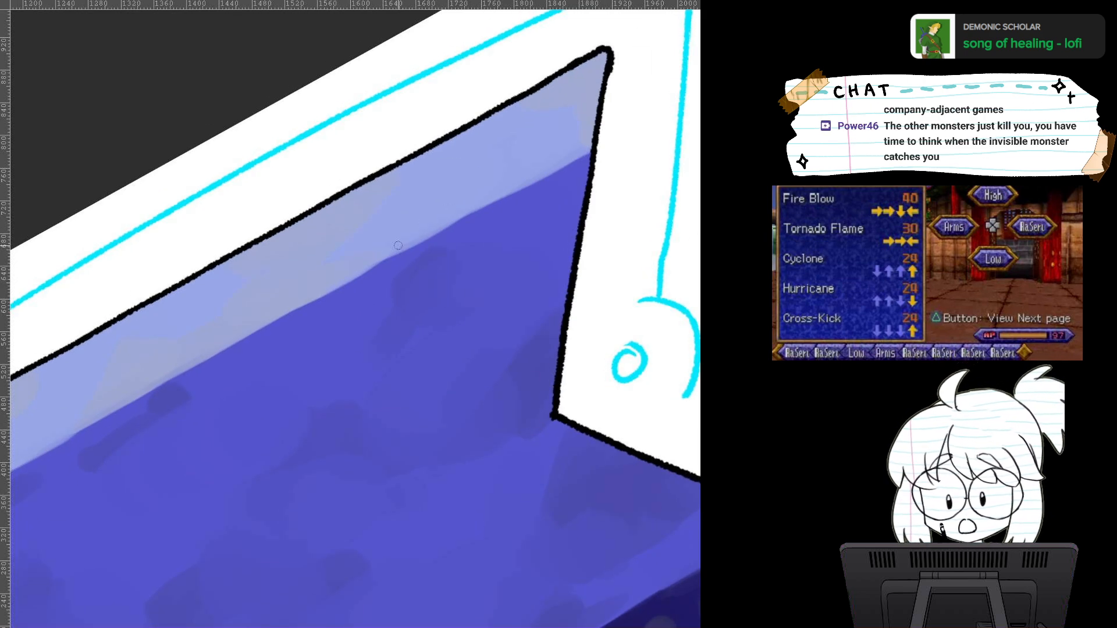
drag(361, 273, 450, 220)
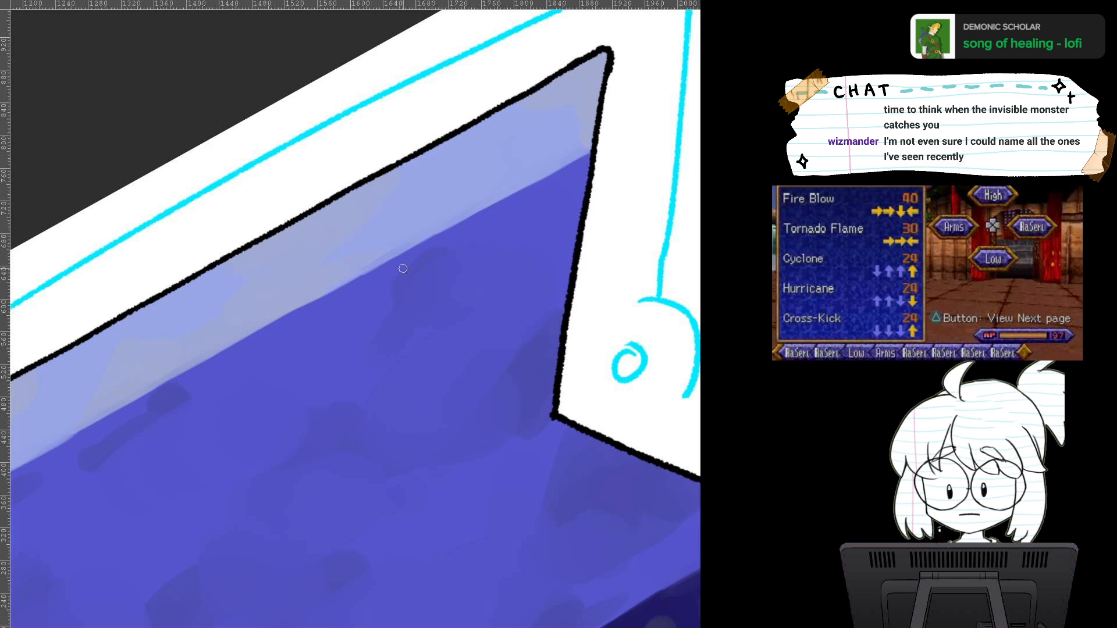
scroll(403, 268, down, 2)
key(5)
drag(403, 268, 459, 375)
scroll(460, 375, up, 2)
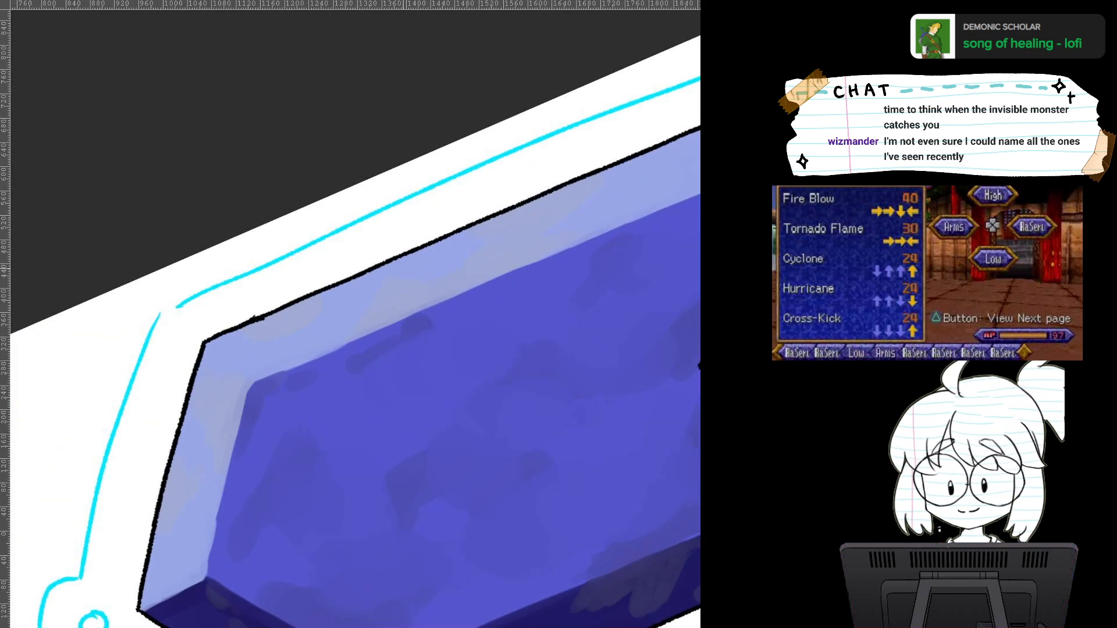
Step: Roughen the blue face's edges with small chipped brush marks along the pale upper bevel and the dark lower bevel
mouse_move(588, 239)
mouse_down()
mouse_move(563, 251)
mouse_move(589, 240)
mouse_up()
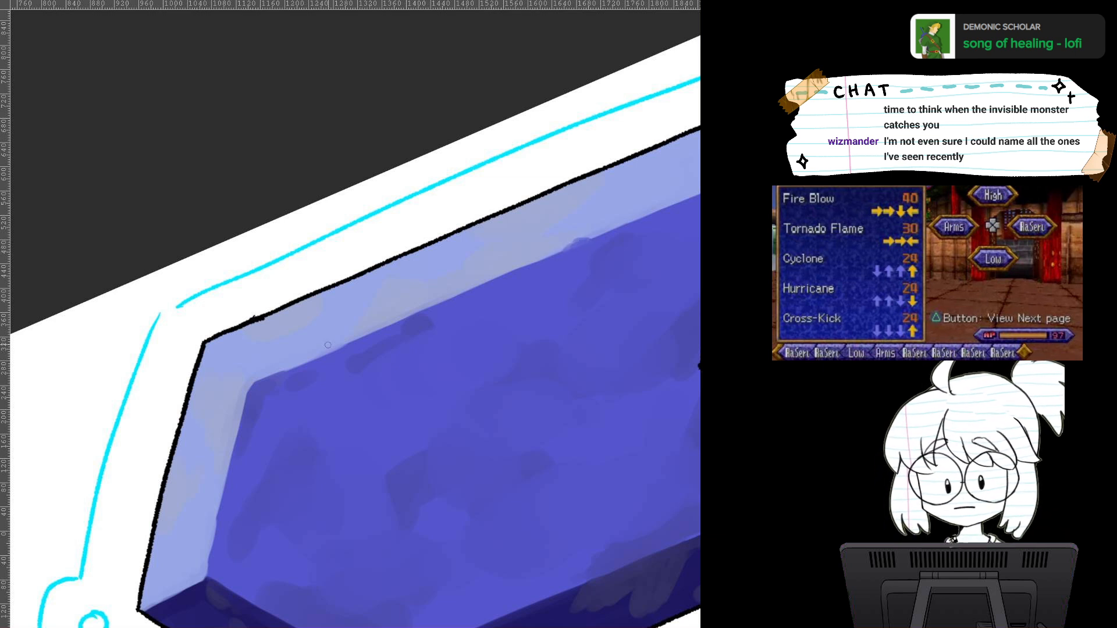
mouse_move(292, 368)
mouse_down()
mouse_move(326, 357)
mouse_move(306, 364)
mouse_up()
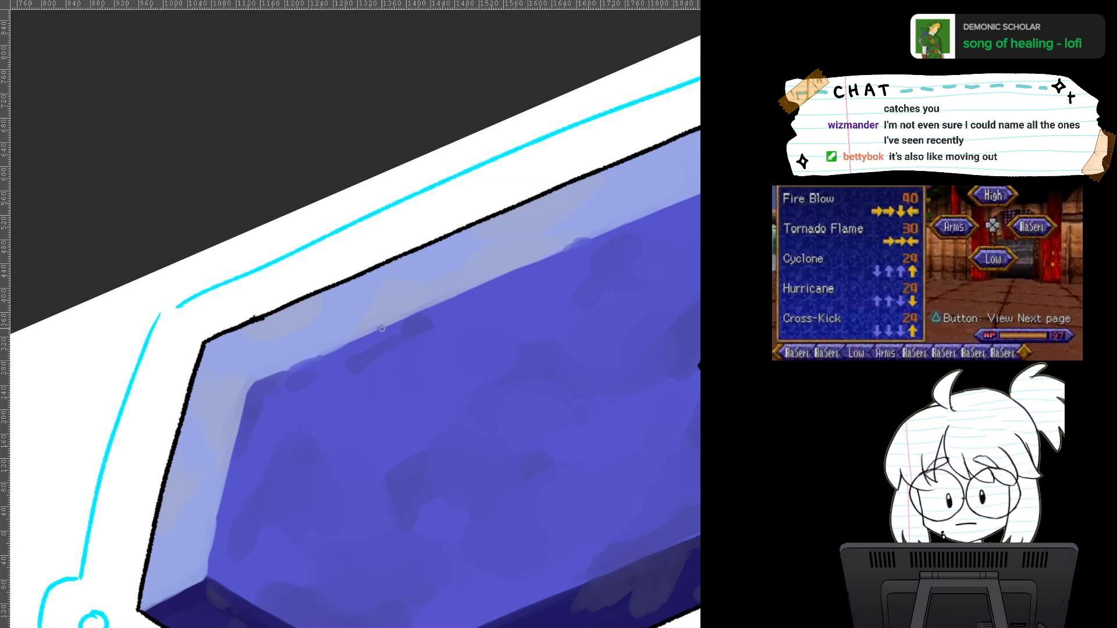
drag(416, 308, 228, 321)
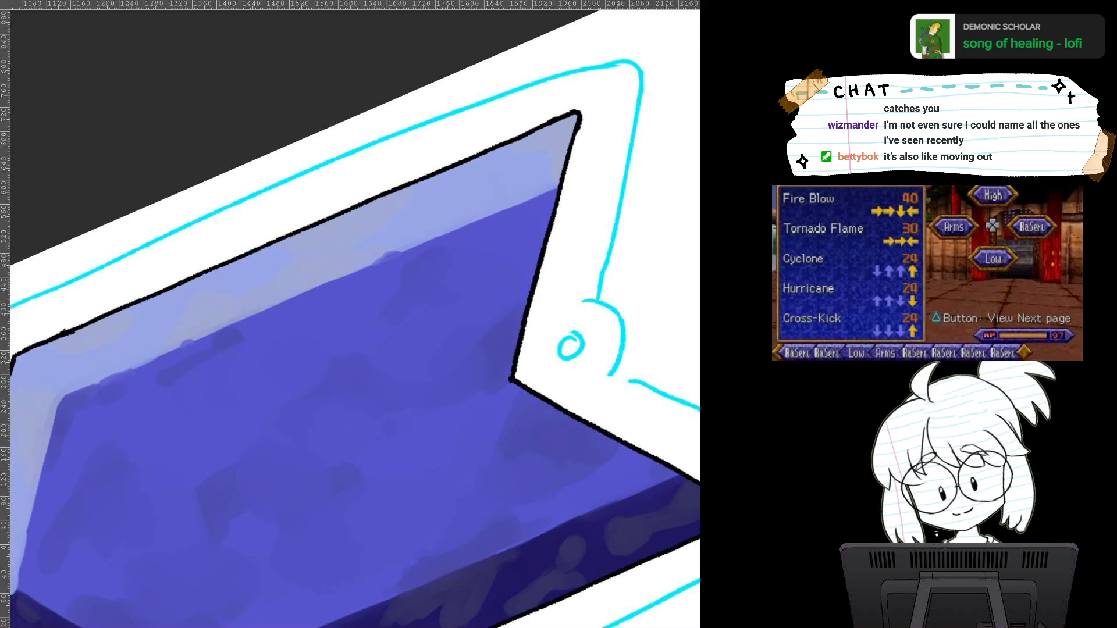
drag(476, 223, 566, 178)
drag(303, 436, 419, 249)
drag(416, 434, 386, 352)
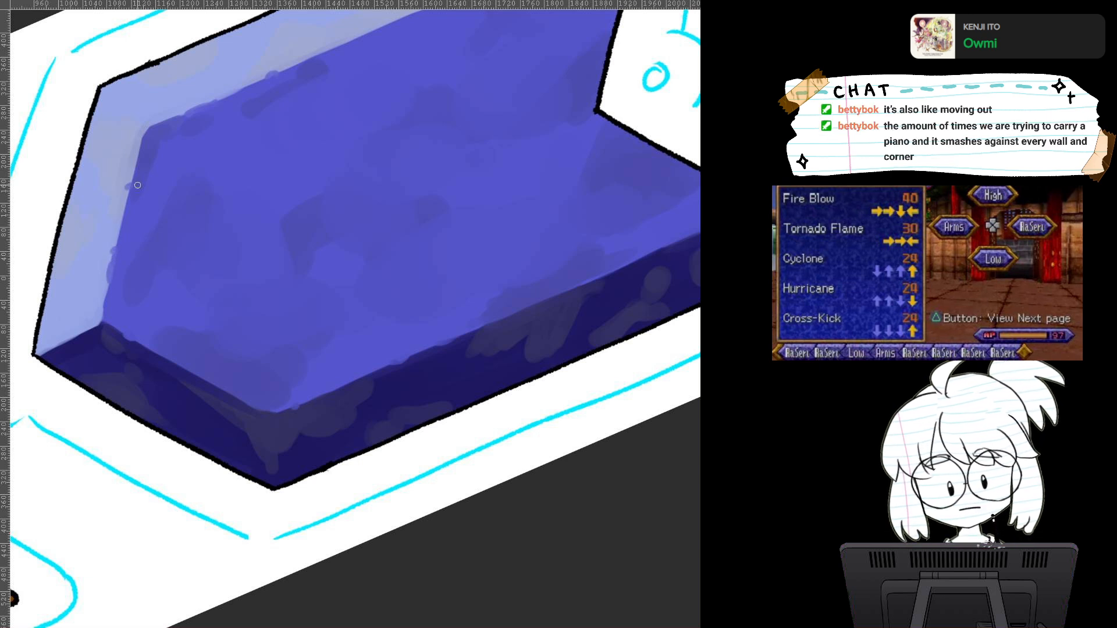
mouse_move(551, 300)
mouse_down()
mouse_move(498, 315)
mouse_move(517, 301)
mouse_up()
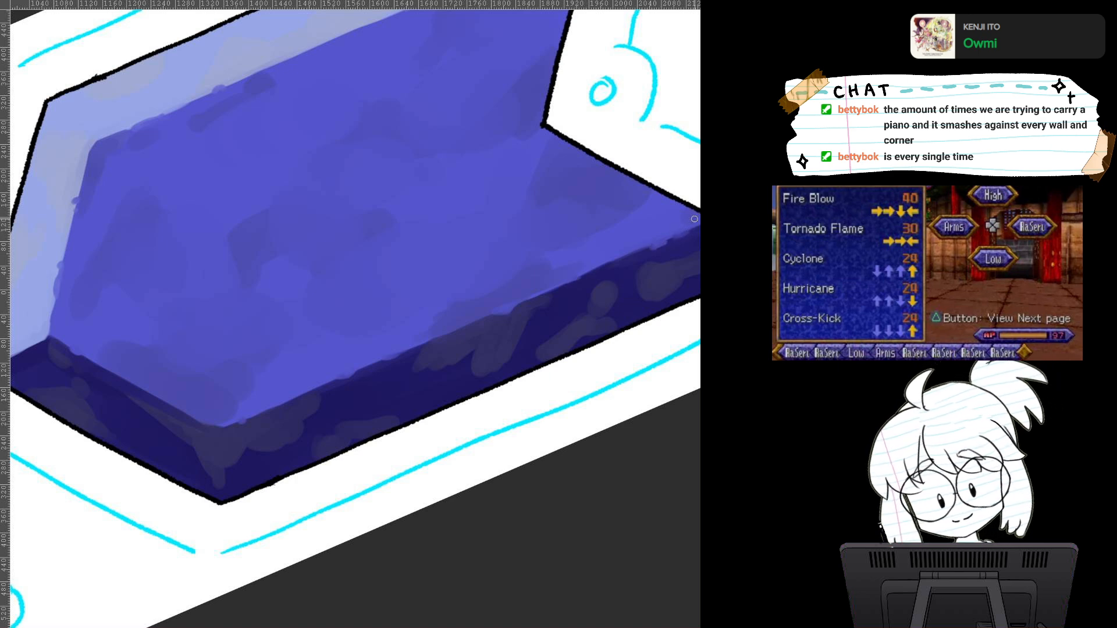
Step: Examine the gold chevron's weathered bevel edges from several angles and compare both charm pieces as a whole
key(ctrl+minus)
key(ctrl+minus)
key(ctrl+minus)
drag(425, 420, 489, 389)
scroll(488, 389, up, 2)
scroll(489, 390, down, 2)
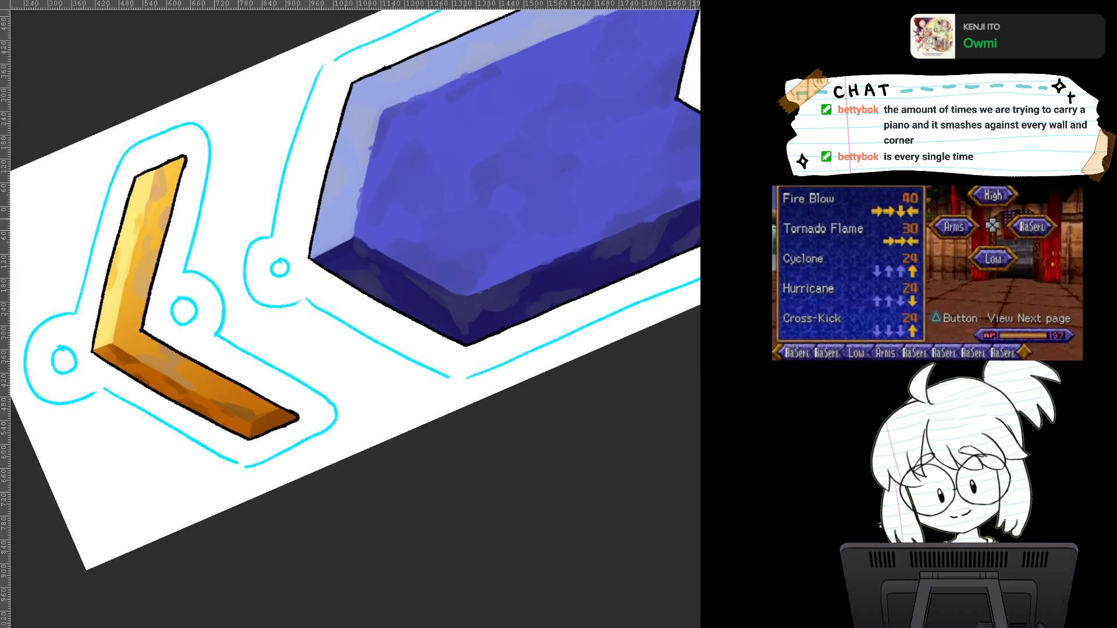
scroll(485, 388, up, 2)
scroll(486, 388, up, 1)
drag(261, 349, 536, 398)
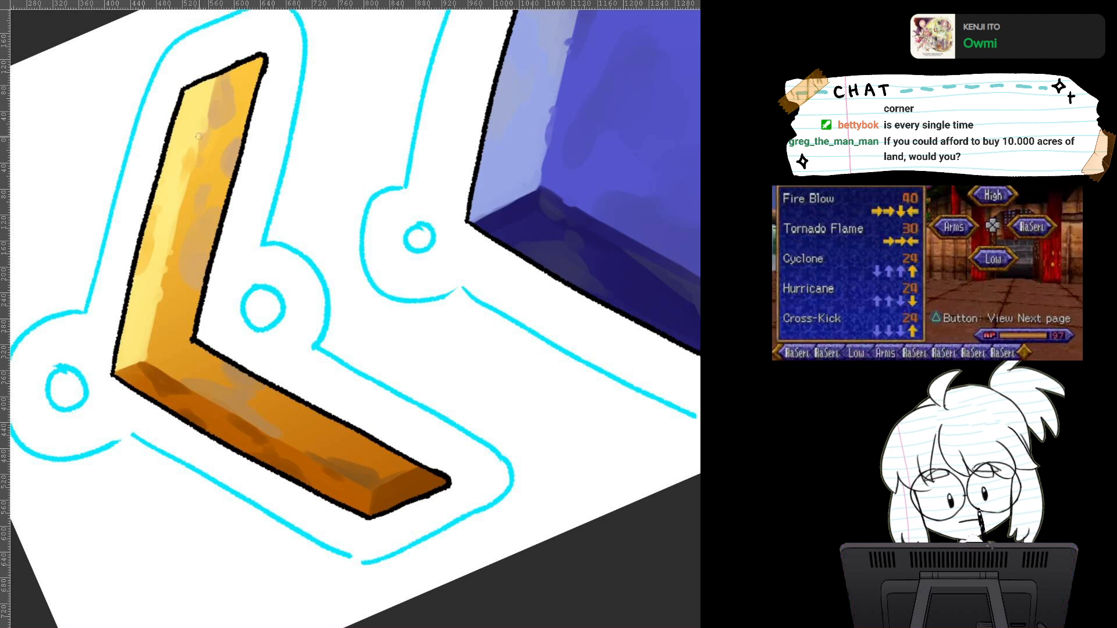
drag(195, 145, 393, 48)
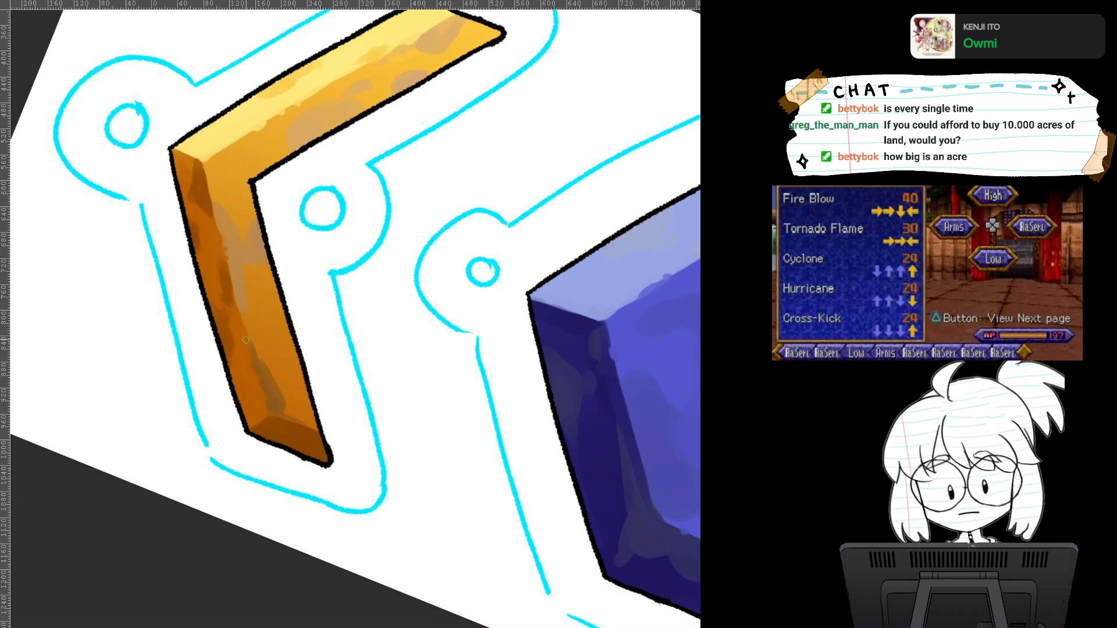
drag(221, 203, 176, 334)
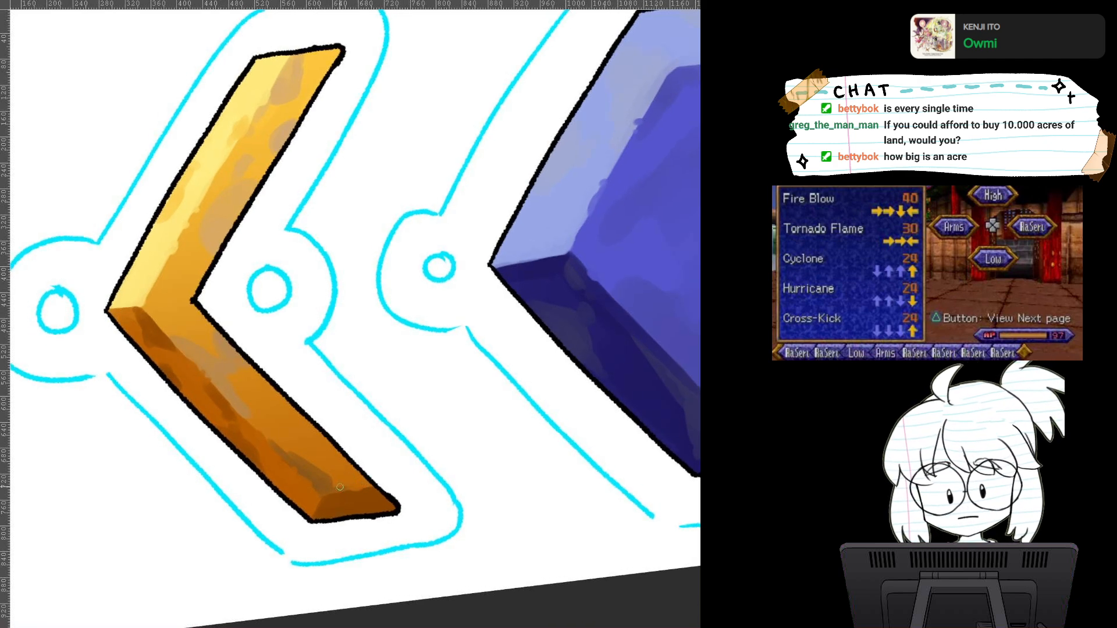
drag(457, 353, 255, 381)
drag(465, 387, 465, 459)
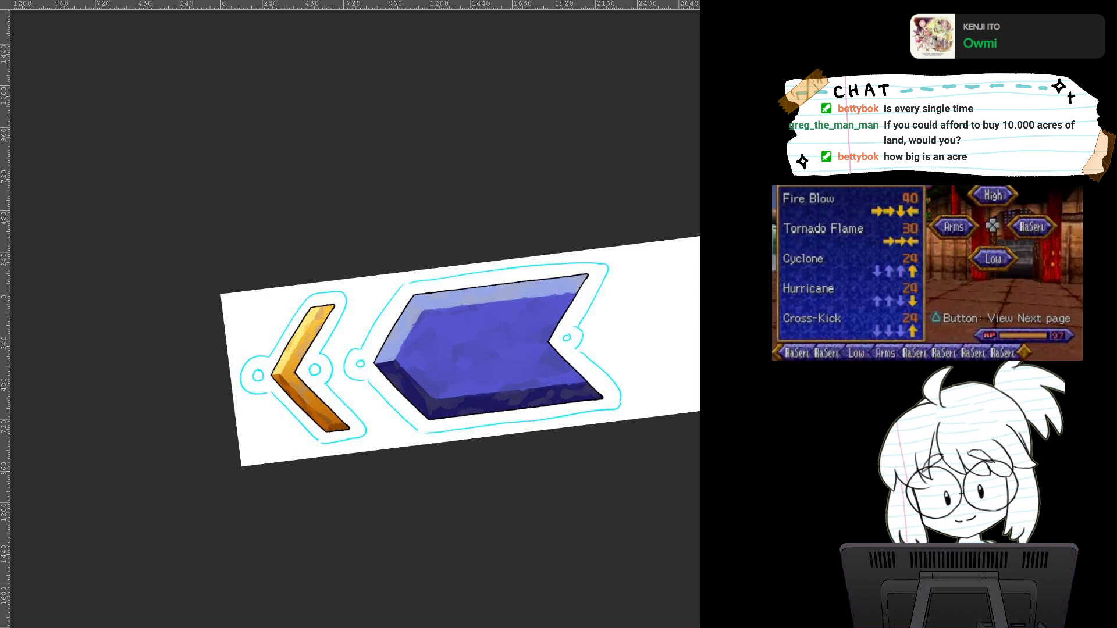
Step: Hand-letter a tall, thin white capital H near the pointed end of the arrow's blue face, following the arrow's tilt
drag(573, 425, 541, 352)
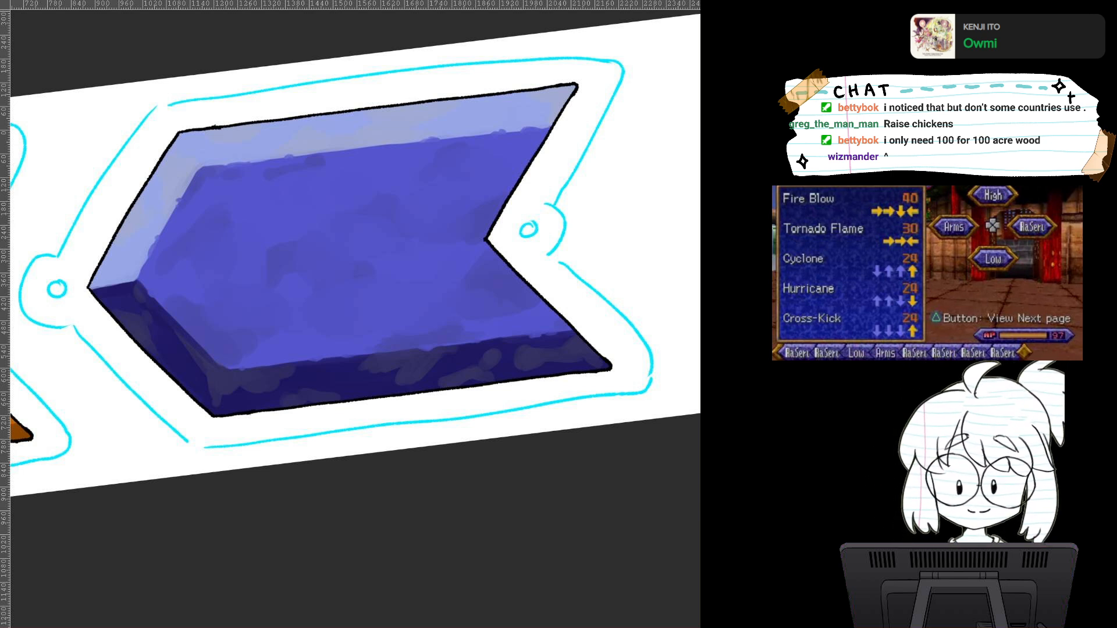
drag(349, 244, 376, 272)
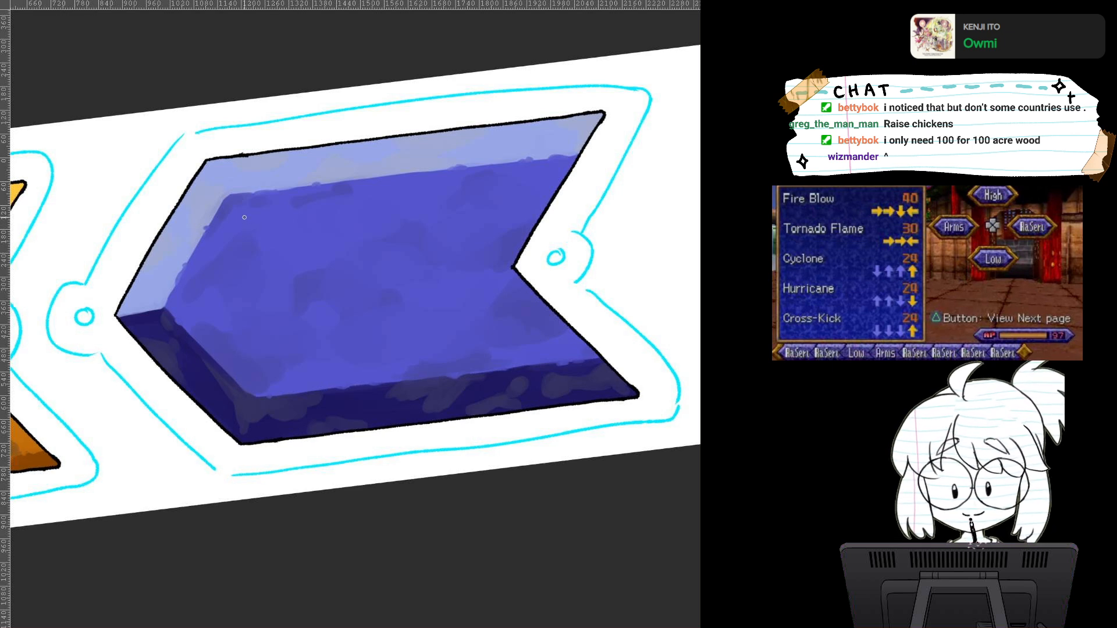
drag(242, 210, 268, 383)
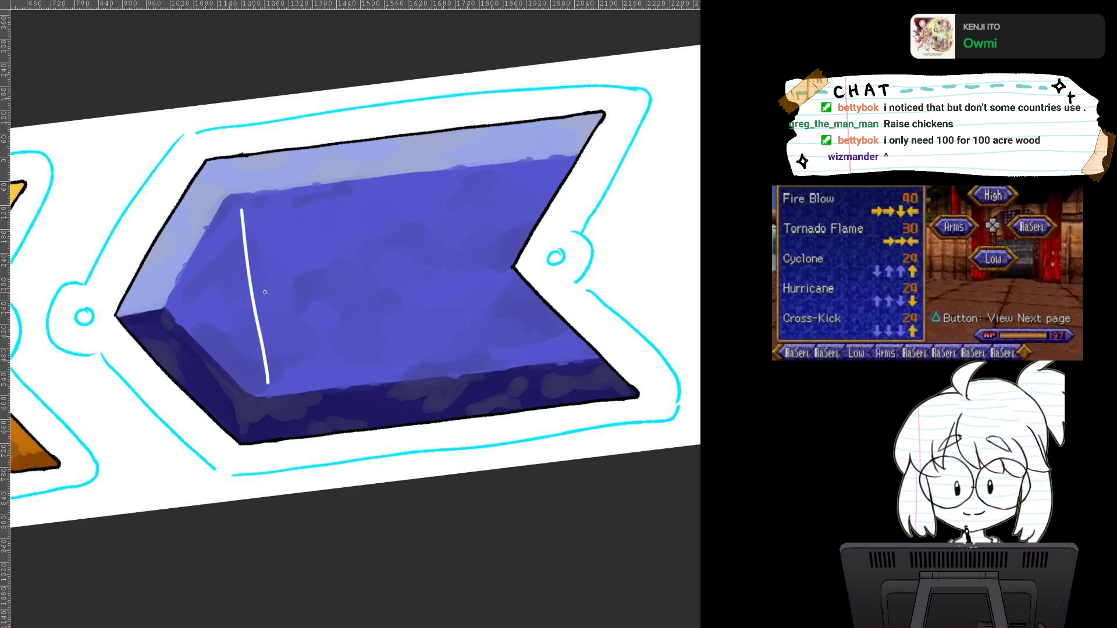
key(ctrl+z)
drag(239, 207, 266, 379)
drag(254, 294, 287, 285)
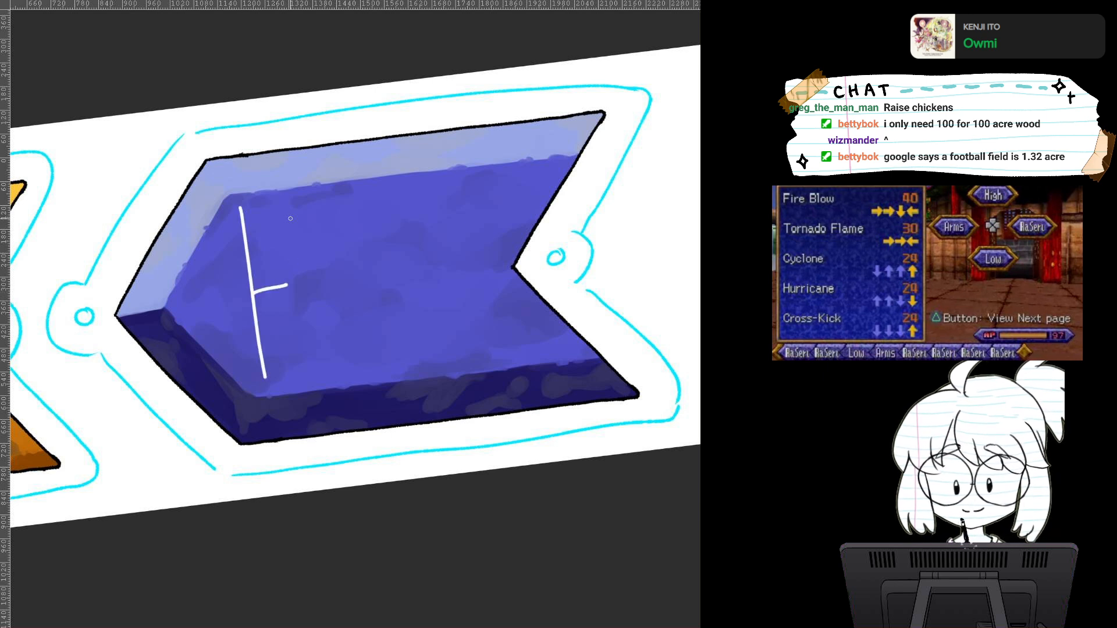
drag(278, 207, 299, 374)
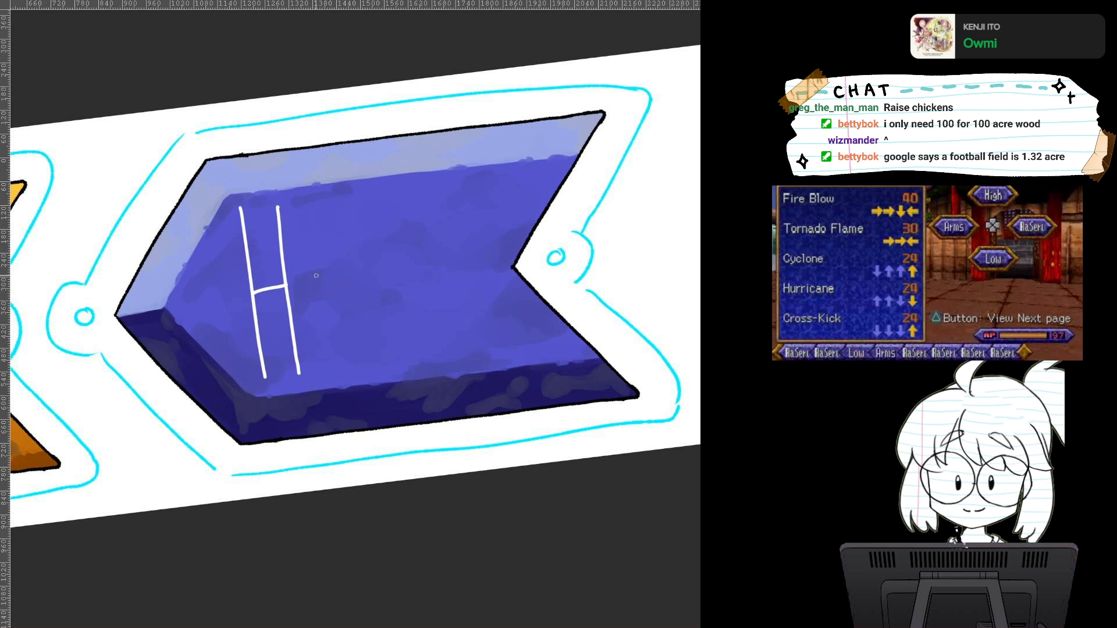
key(ctrl+z)
key(ctrl+z)
drag(279, 207, 301, 375)
drag(251, 280, 286, 273)
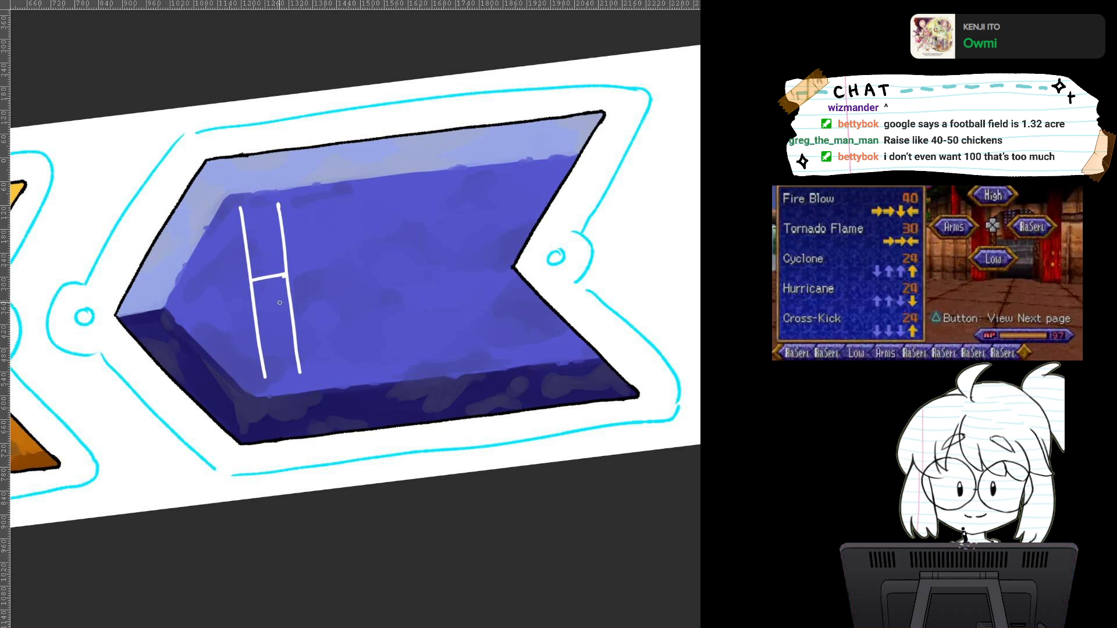
Step: Hand-letter "igh" in thin white strokes after the H to complete the word "High" on the blue face
drag(314, 277, 329, 368)
click(312, 259)
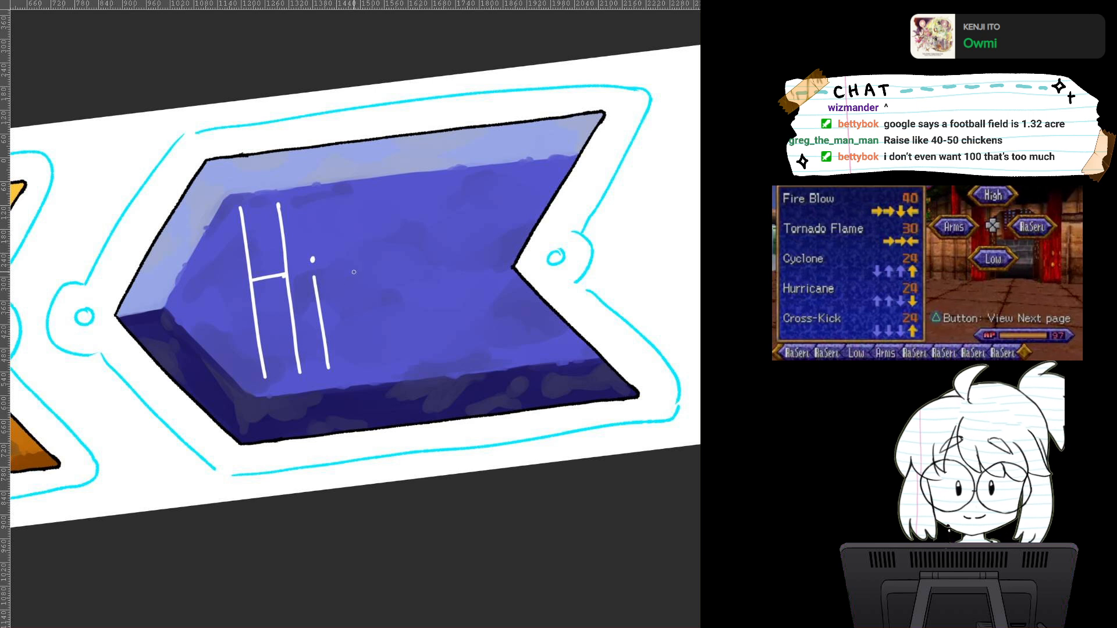
mouse_move(374, 270)
mouse_down()
mouse_move(343, 296)
mouse_move(365, 305)
mouse_move(370, 268)
mouse_up()
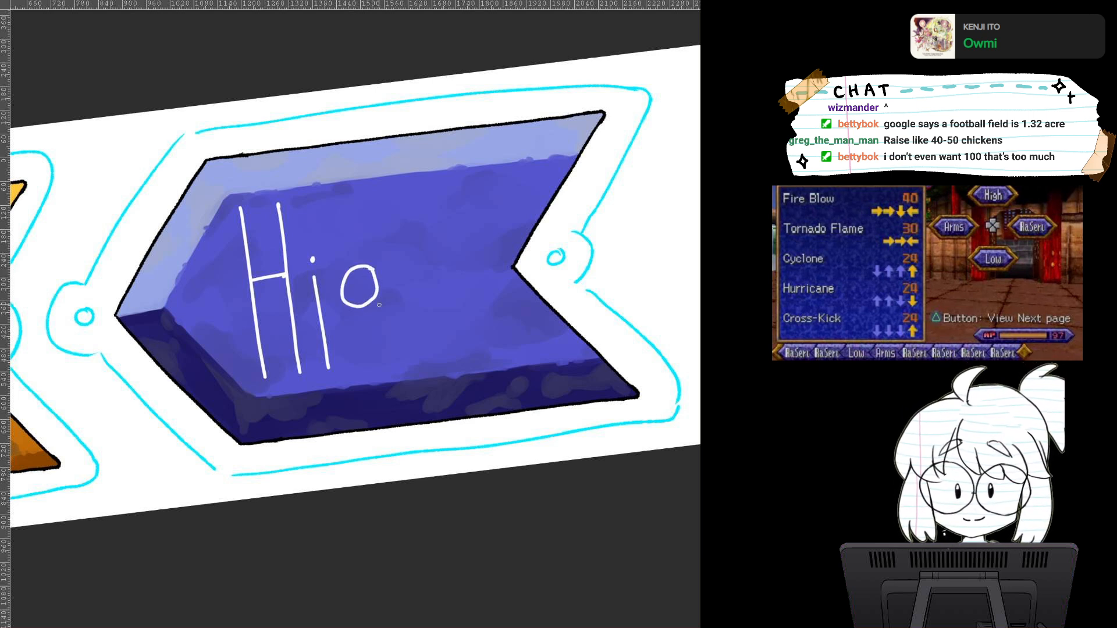
mouse_move(378, 273)
mouse_down()
mouse_move(381, 365)
mouse_move(351, 373)
mouse_up()
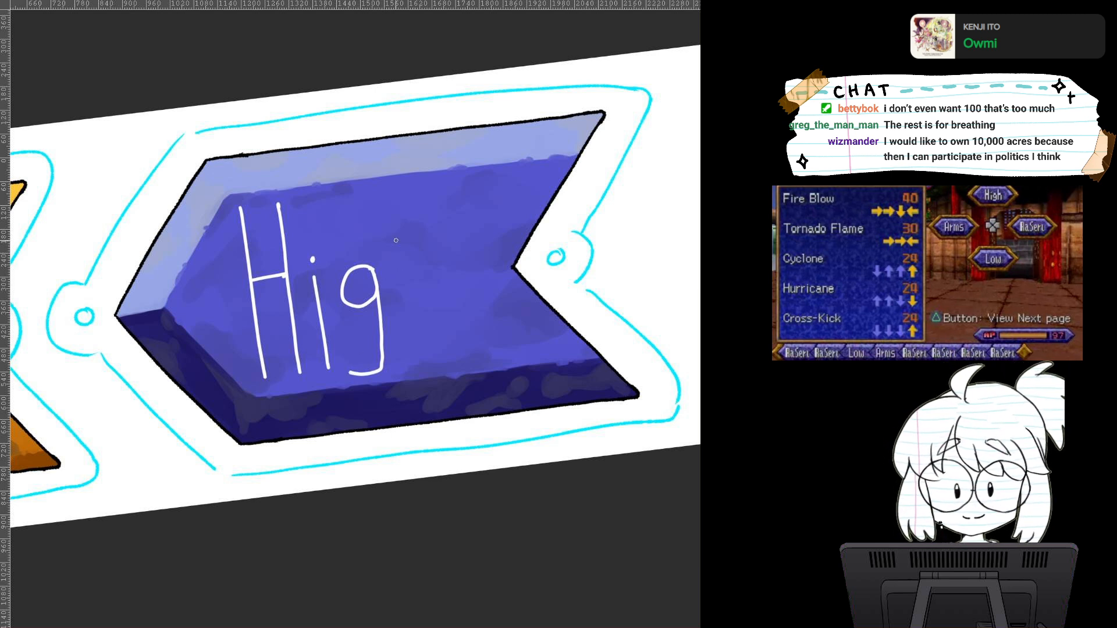
drag(383, 191, 409, 365)
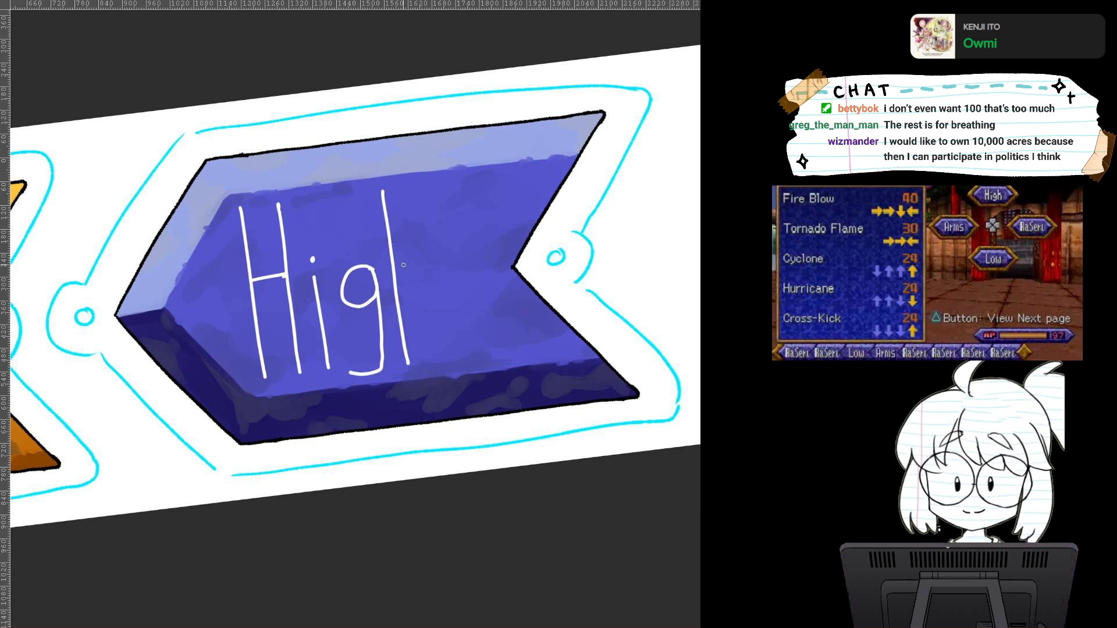
mouse_move(396, 266)
mouse_down()
mouse_move(404, 260)
mouse_move(435, 294)
mouse_move(440, 357)
mouse_up()
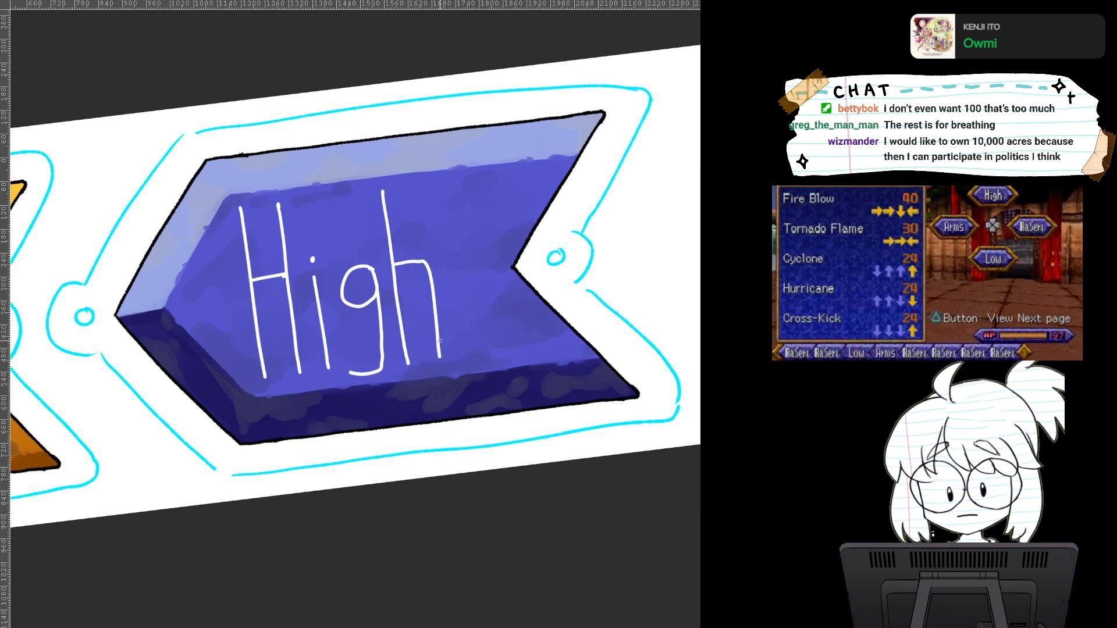
key(ctrl+z)
mouse_move(396, 266)
mouse_down()
mouse_move(418, 261)
mouse_move(431, 284)
mouse_move(441, 356)
mouse_up()
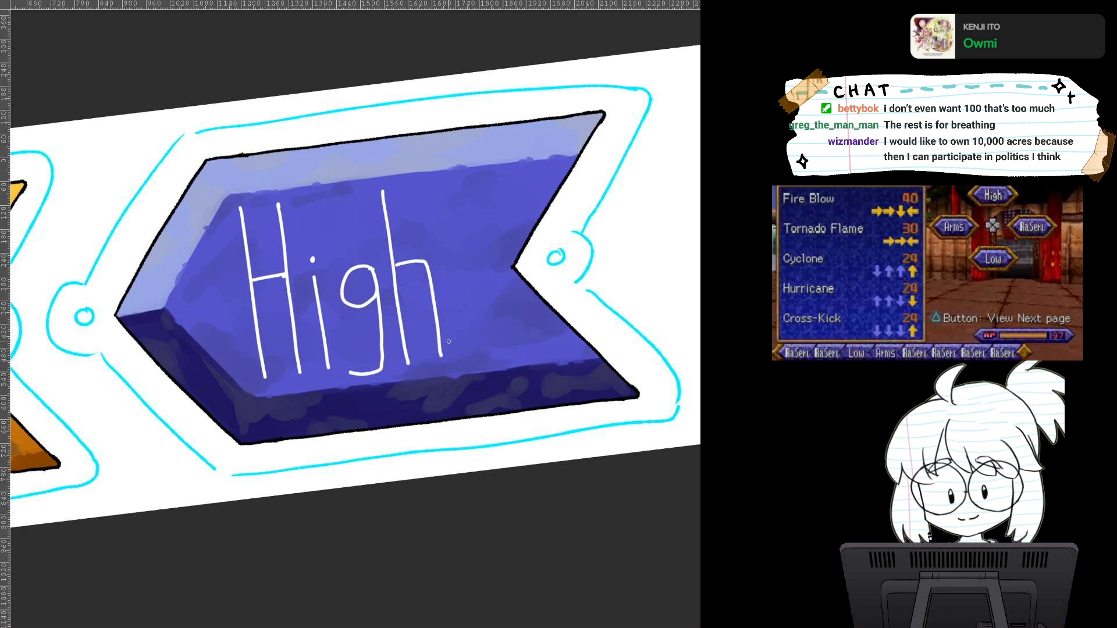
Step: Widen the "High" lettering with a transform and shift it towards the notched end to centre it on the face
scroll(471, 343, down, 2)
scroll(471, 343, up, 2)
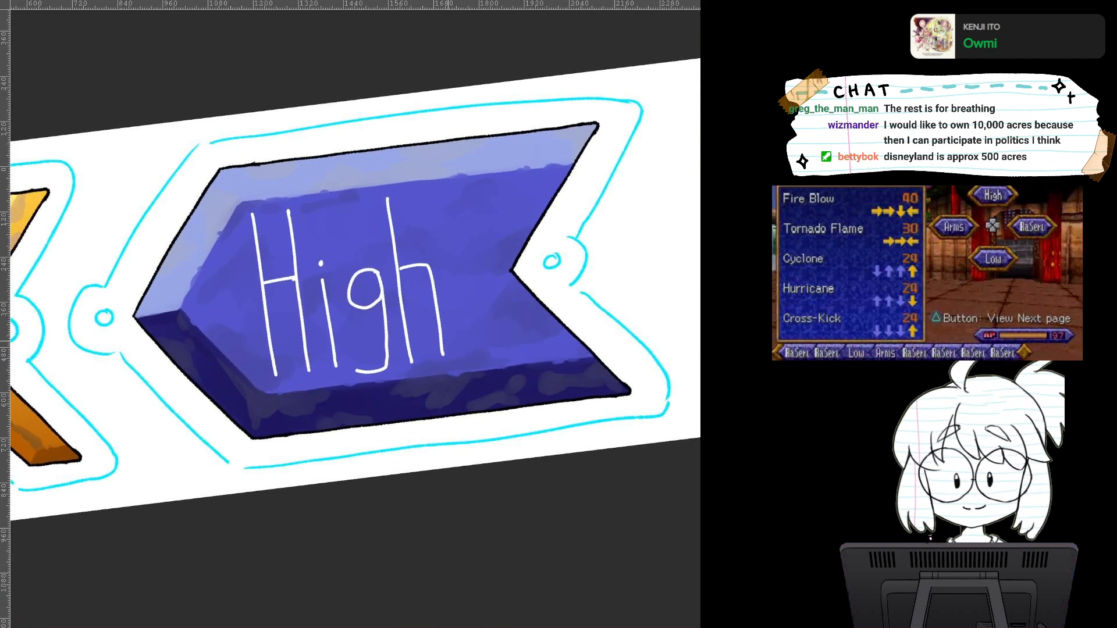
drag(407, 314, 432, 336)
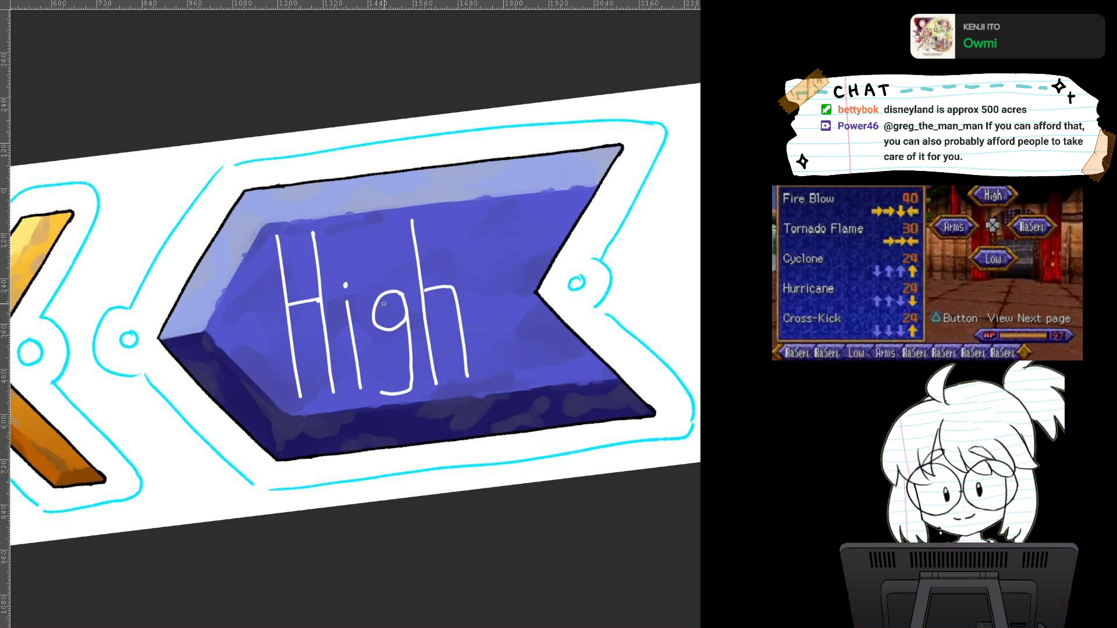
key(ctrl+t)
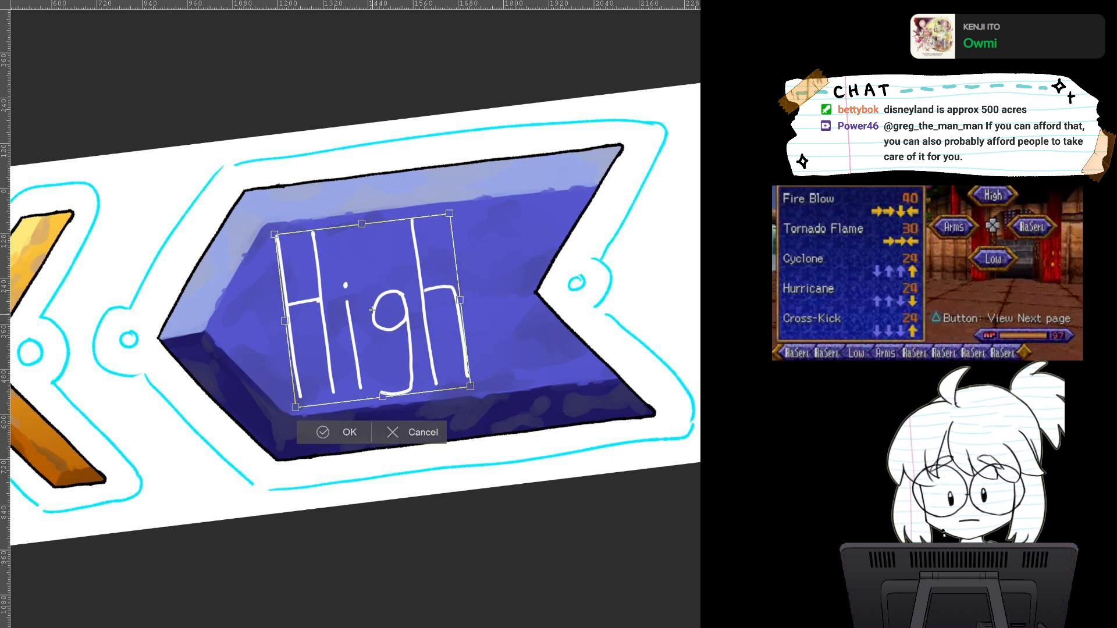
drag(373, 310, 406, 305)
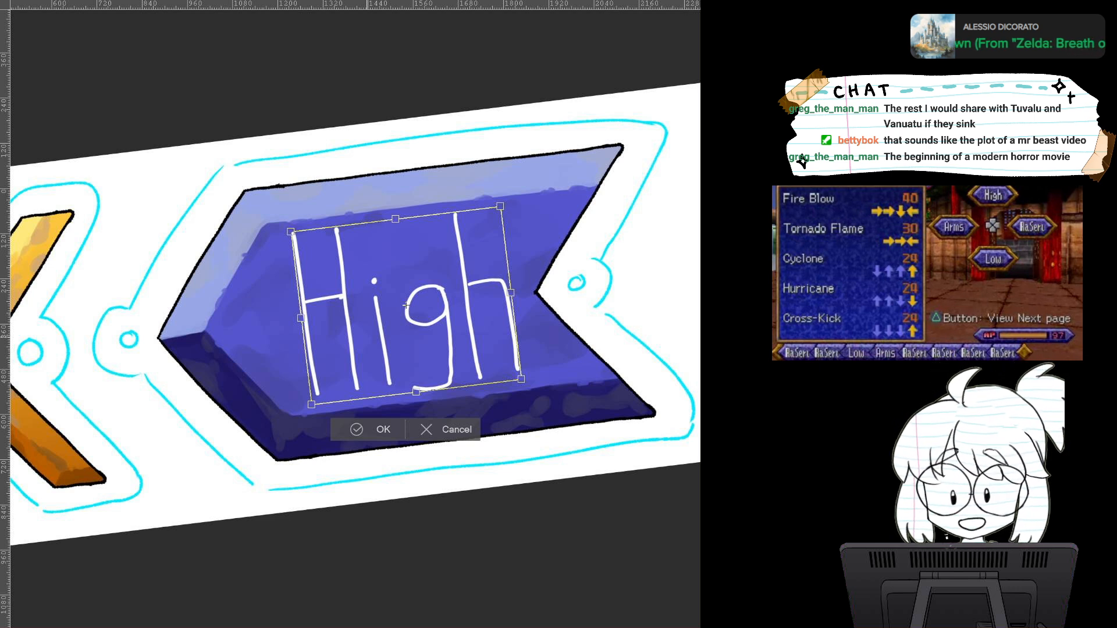
key(Return)
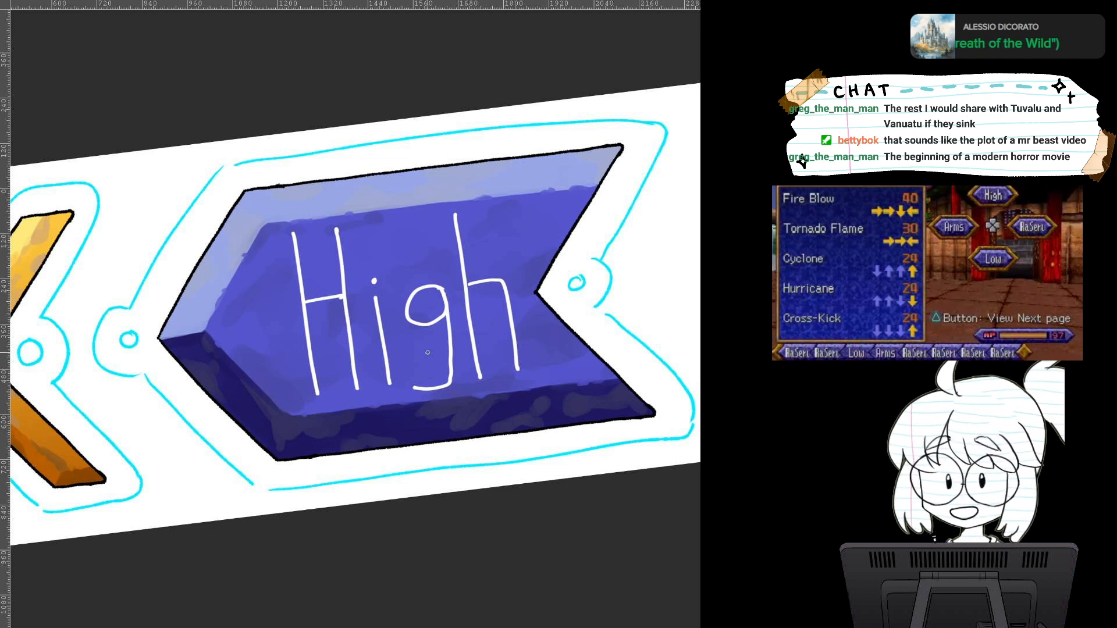
Step: Reduce the "High" lettering's height slightly with a transform and nudge it to sit centred between the bevels
mouse_move(548, 435)
mouse_down()
mouse_move(548, 378)
mouse_move(548, 572)
mouse_move(548, 418)
mouse_up()
drag(501, 453, 501, 466)
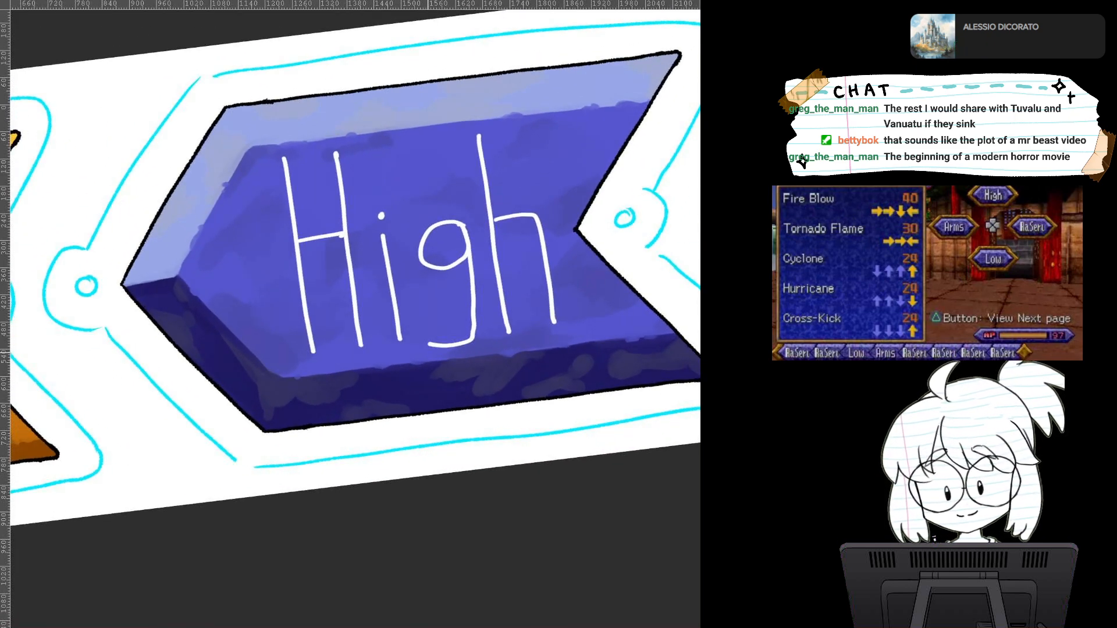
key(ctrl+t)
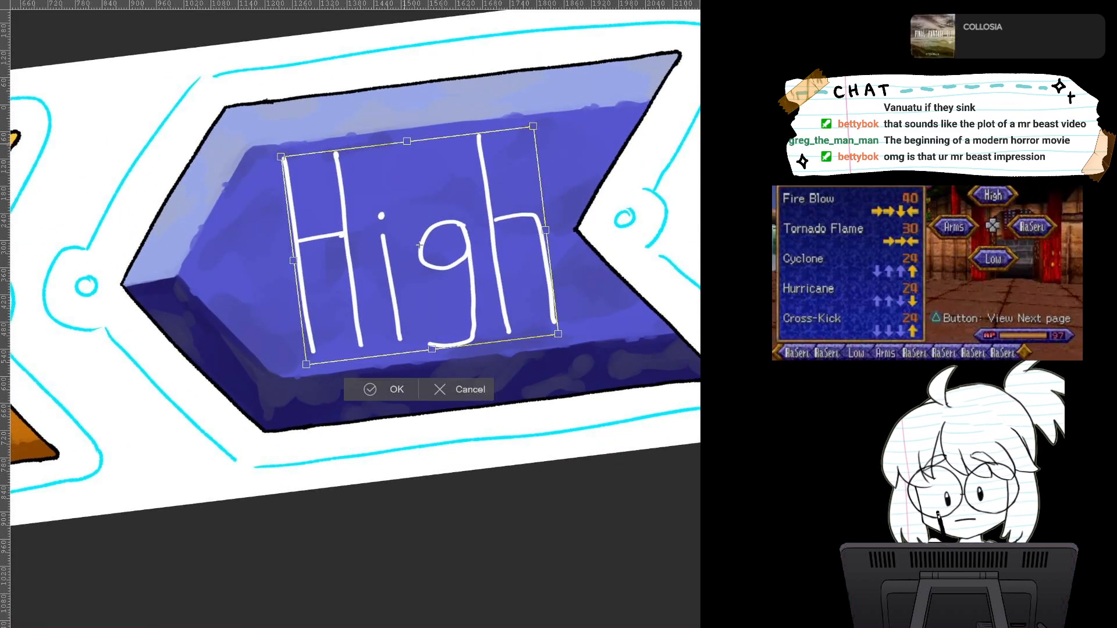
drag(406, 141, 408, 148)
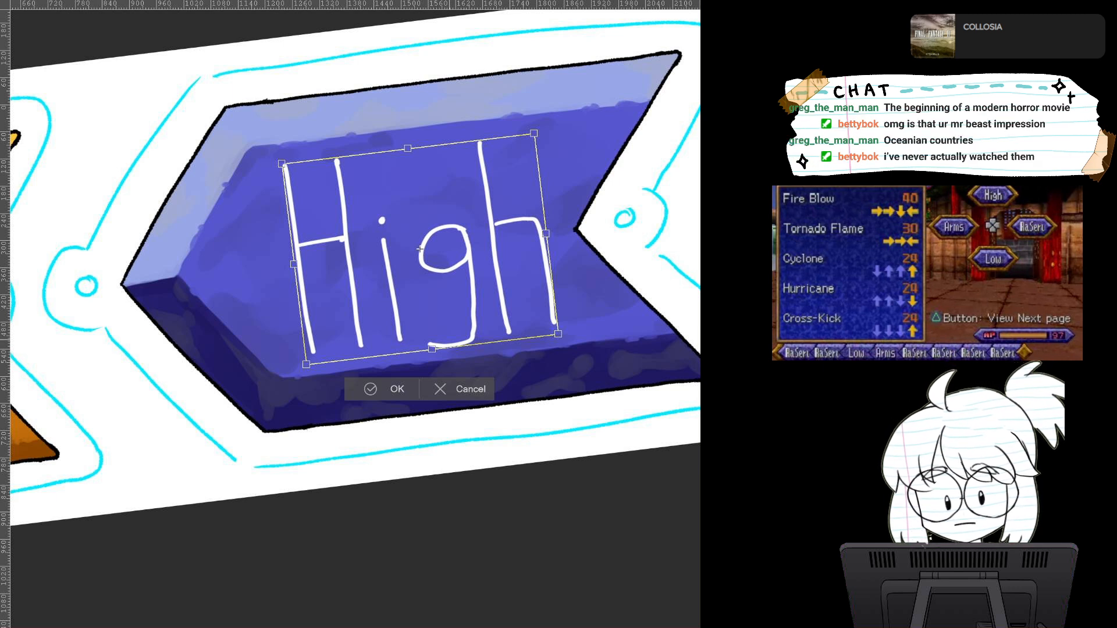
click(394, 389)
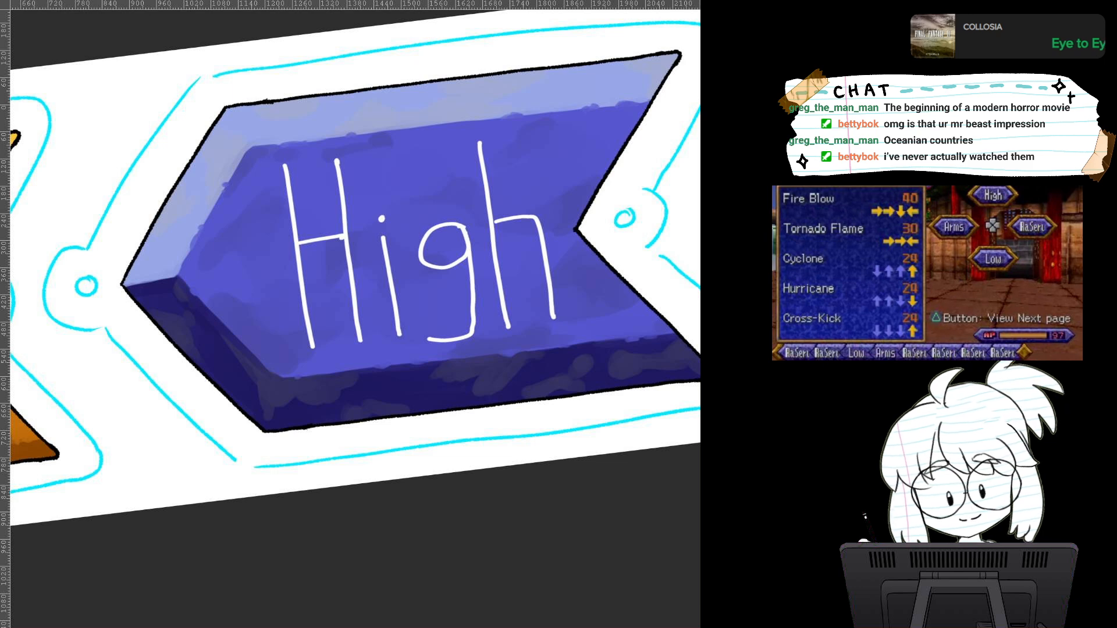
Step: Thicken the left stem of the H from top to bottom with overlapping white brush strokes
scroll(432, 326, up, 3)
drag(432, 320, 435, 446)
drag(154, 150, 173, 221)
drag(163, 173, 184, 313)
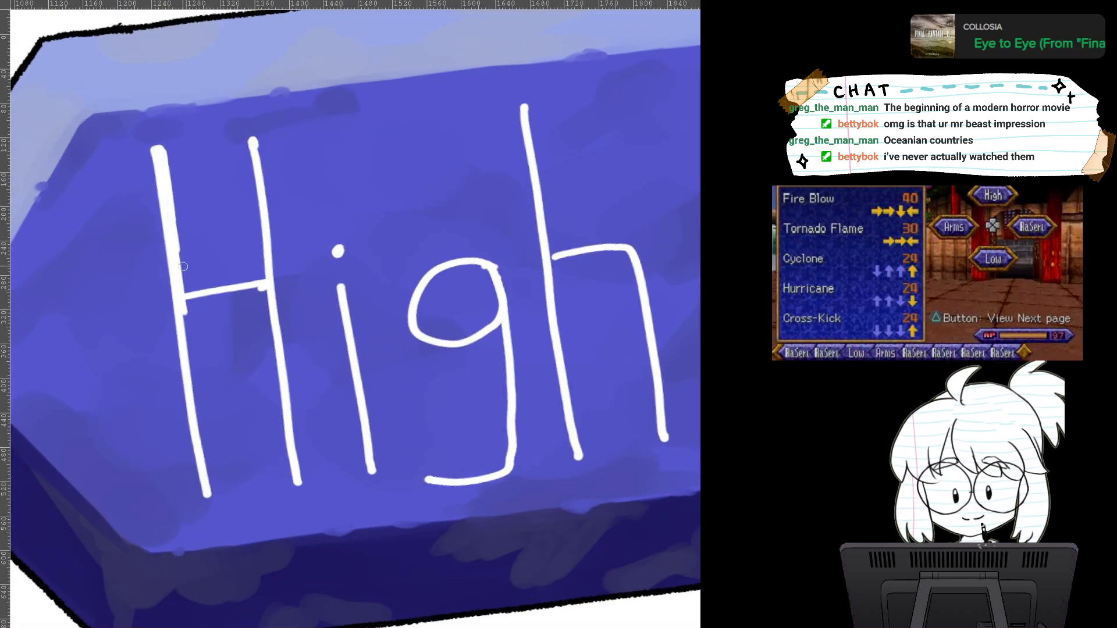
drag(174, 239, 201, 425)
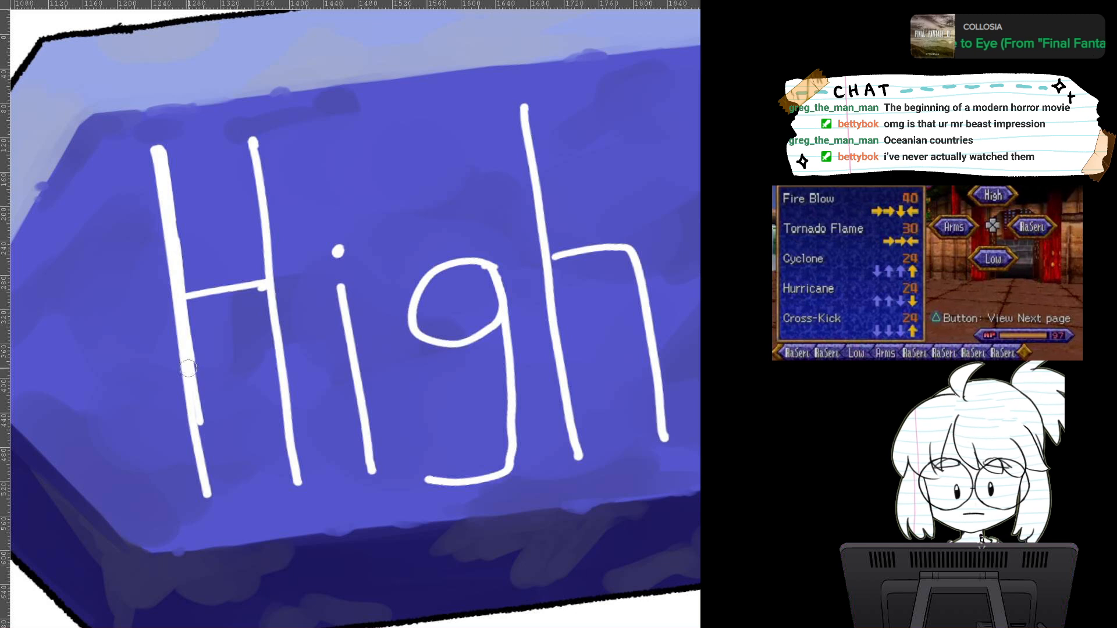
drag(188, 371, 200, 476)
key(ctrl+z)
drag(189, 352, 208, 472)
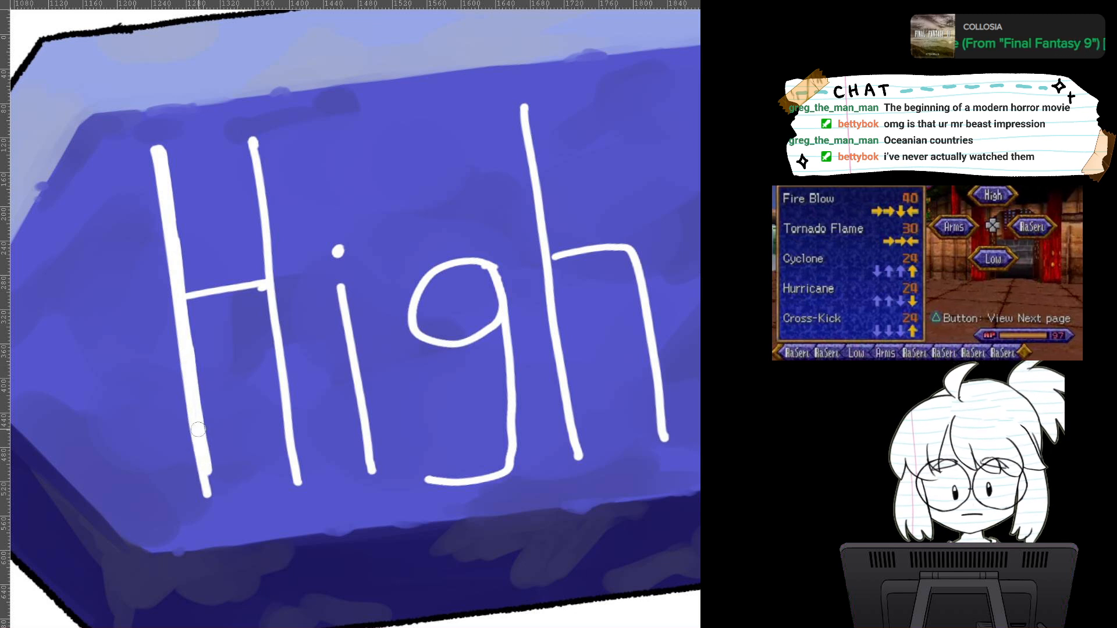
drag(198, 429, 209, 497)
drag(187, 409, 210, 504)
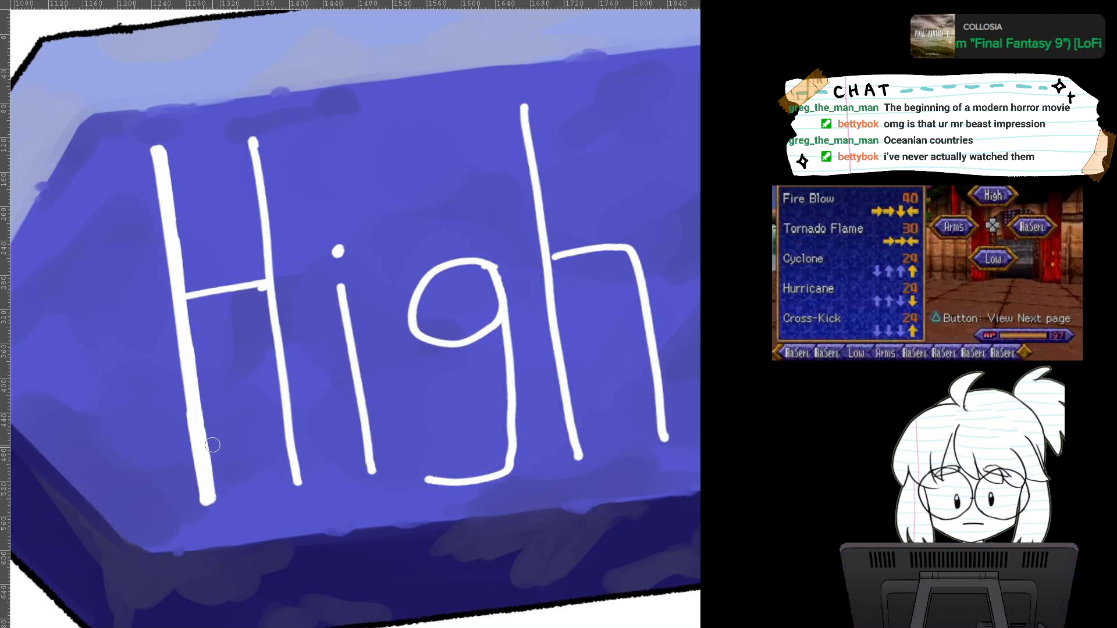
Step: Thicken the crossbar and the right stem of the H with overlapping white brush strokes
click(156, 150)
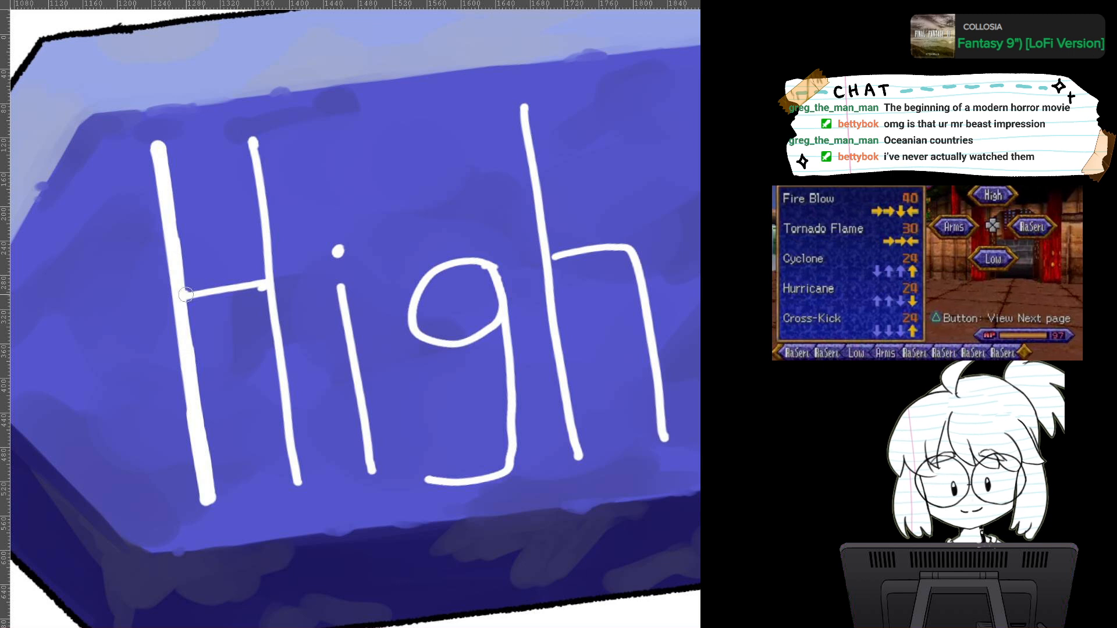
drag(185, 295, 273, 283)
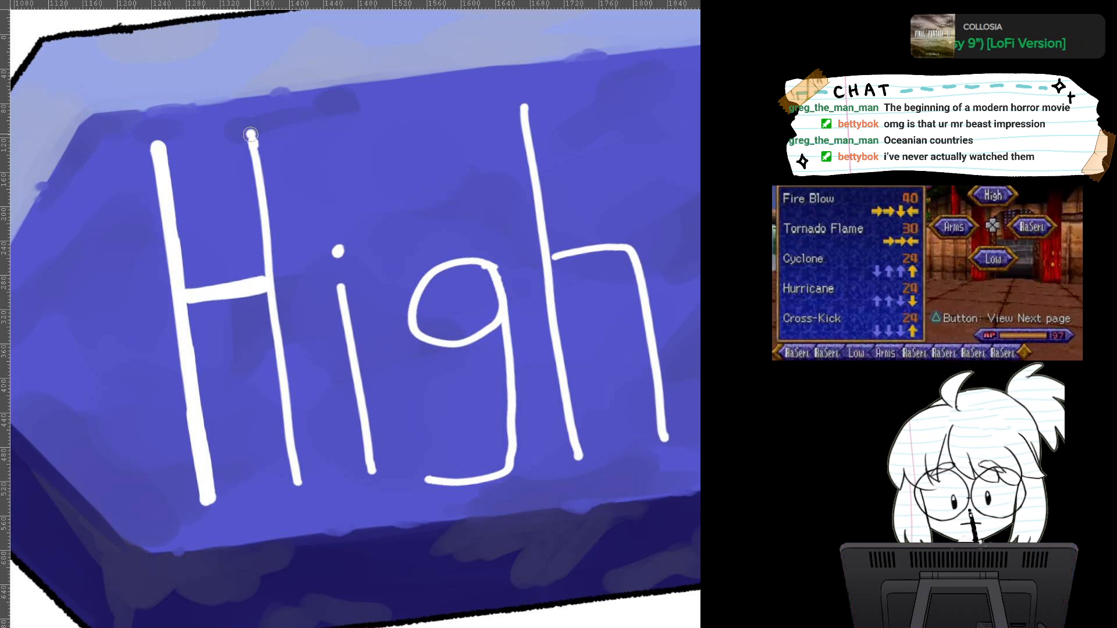
drag(250, 134, 284, 346)
key(ctrl+z)
drag(266, 224, 279, 323)
drag(270, 247, 288, 415)
key(ctrl+z)
key(ctrl+z)
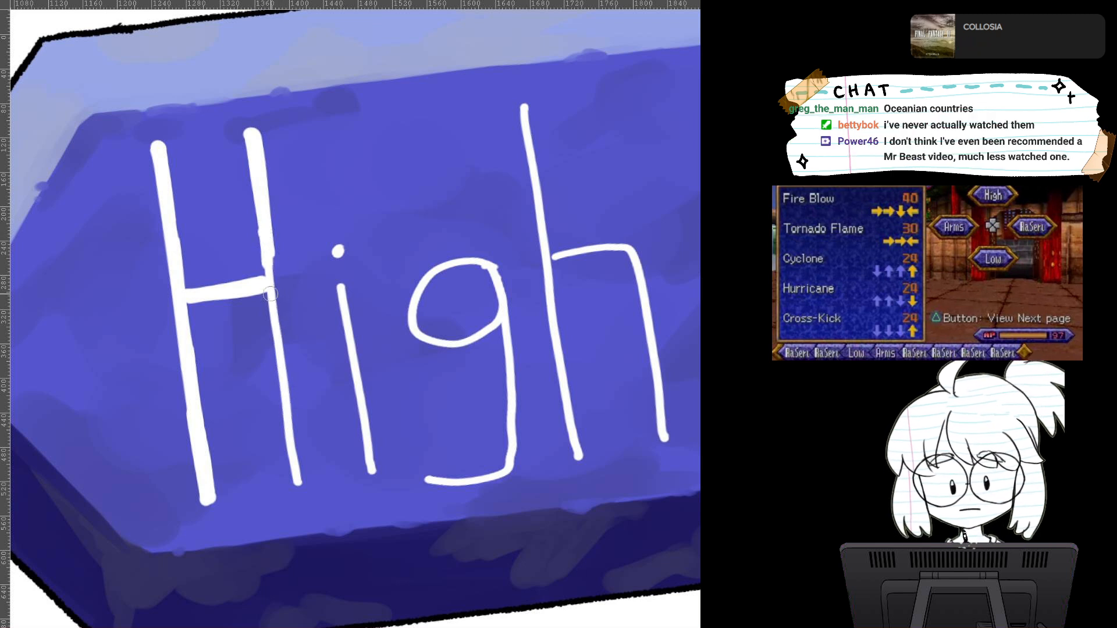
drag(269, 271, 278, 348)
key(ctrl+z)
key(ctrl+z)
drag(262, 224, 284, 384)
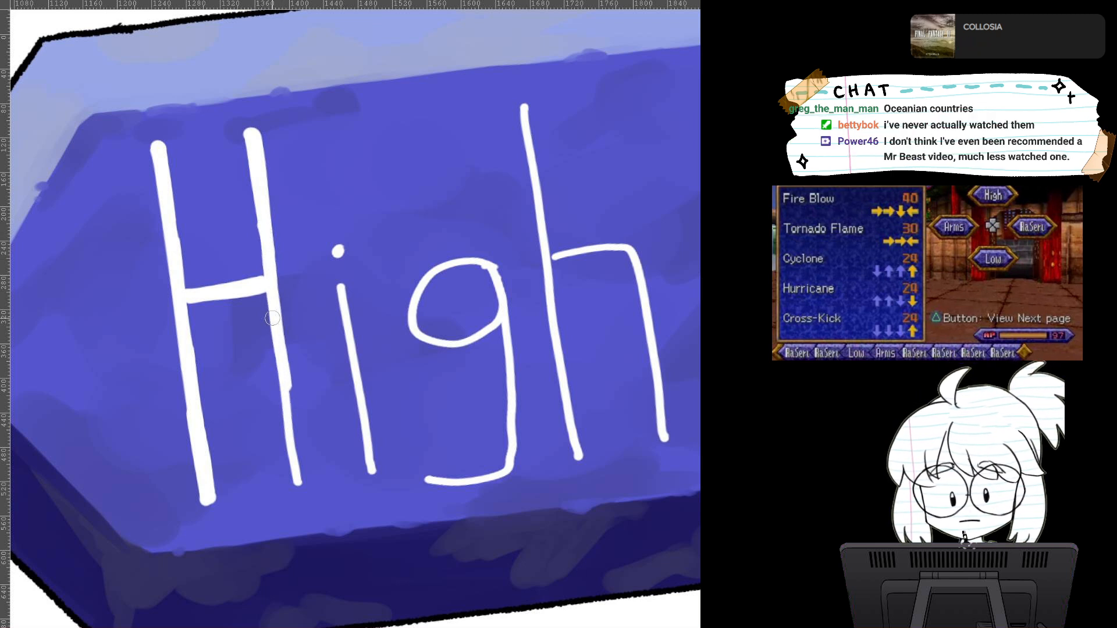
drag(272, 318, 298, 472)
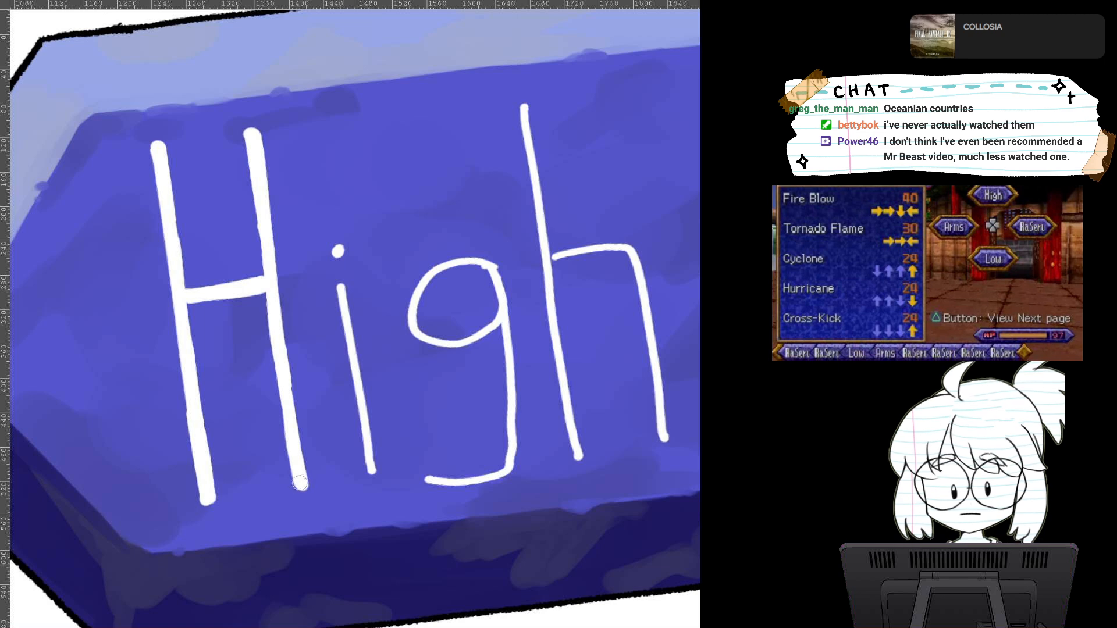
Step: Thicken the stem and enlarge the dot of the i with white strokes matching the weight of the H
scroll(297, 464, down, 5)
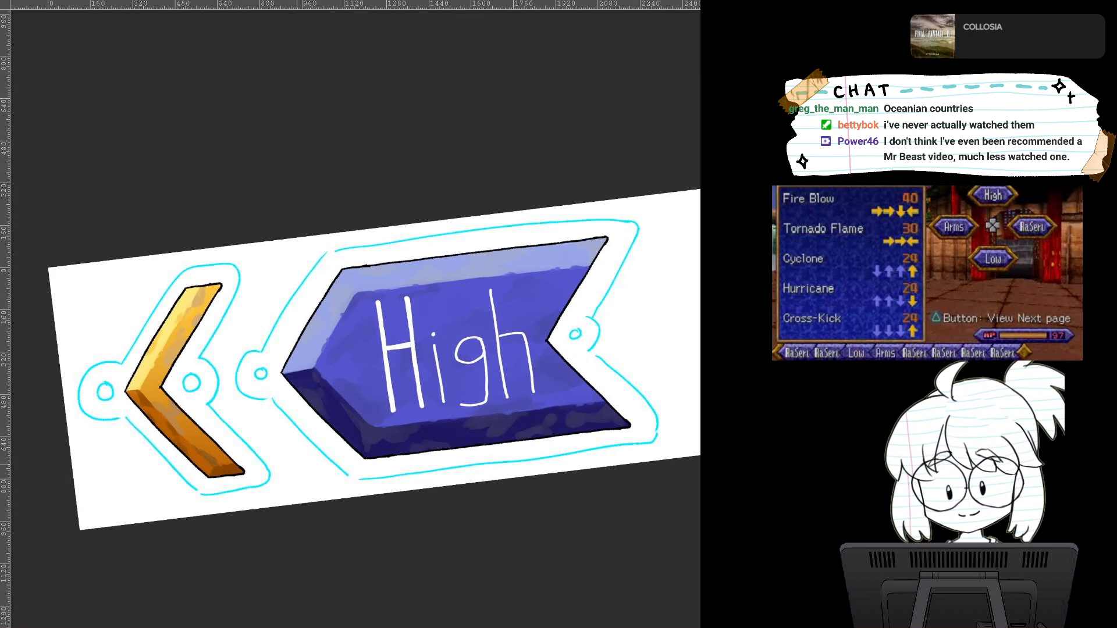
scroll(553, 337, up, 5)
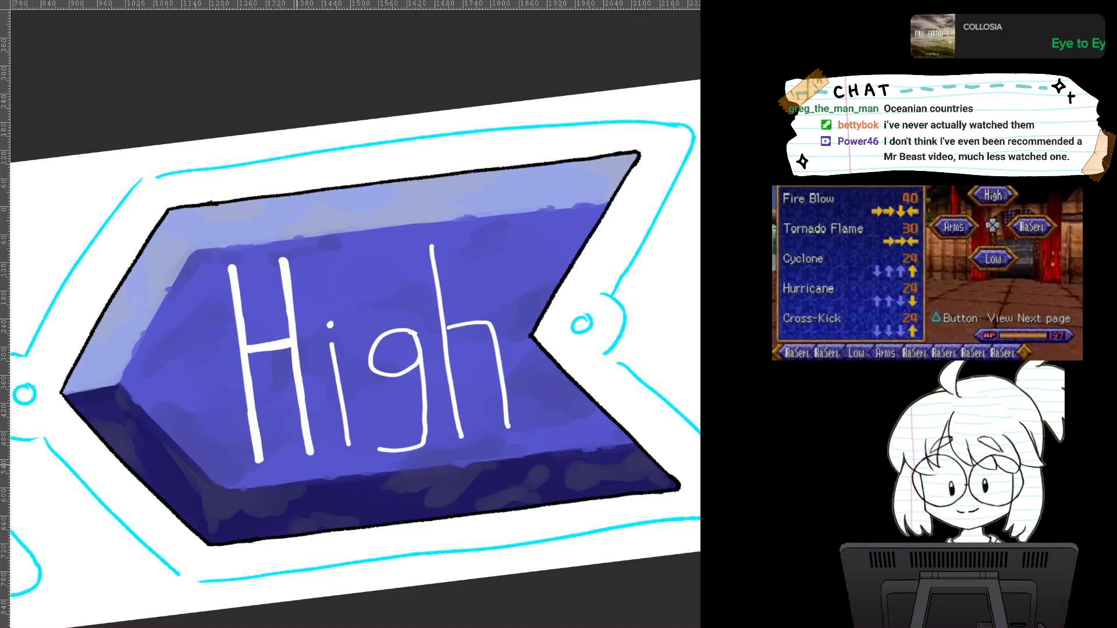
scroll(349, 419, up, 3)
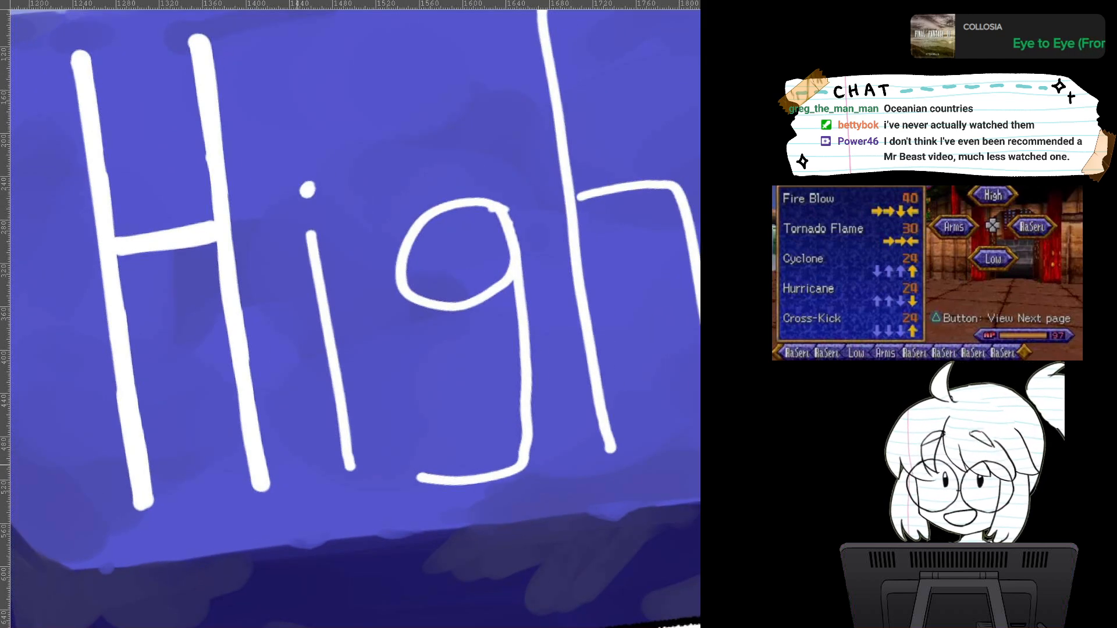
mouse_move(310, 237)
mouse_down()
mouse_move(333, 362)
mouse_move(332, 298)
mouse_move(321, 342)
mouse_move(350, 470)
mouse_up()
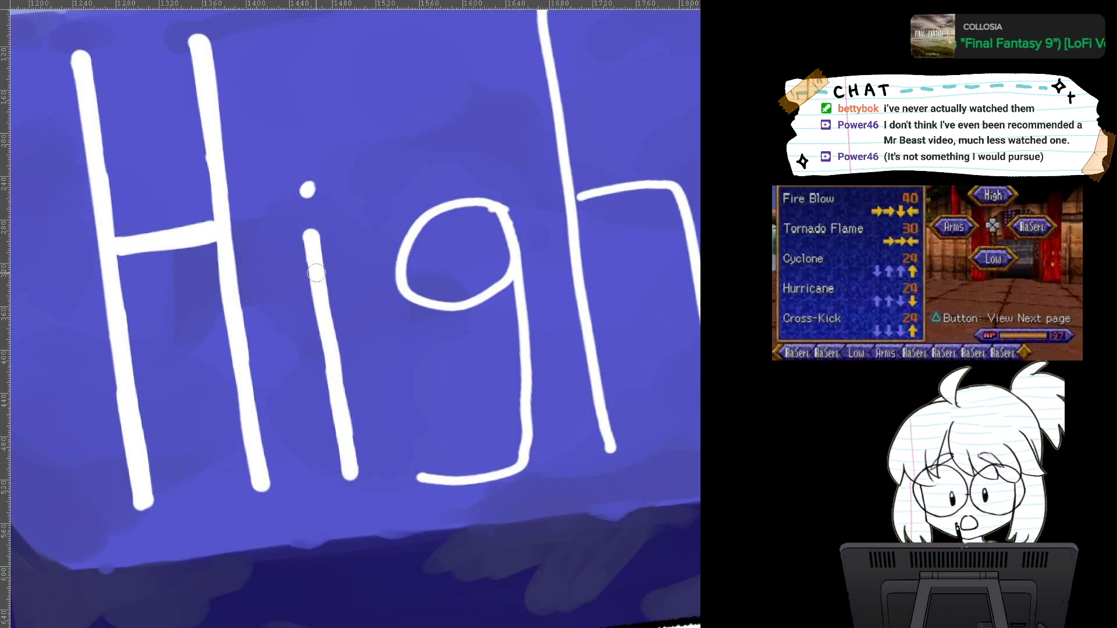
drag(307, 189, 307, 187)
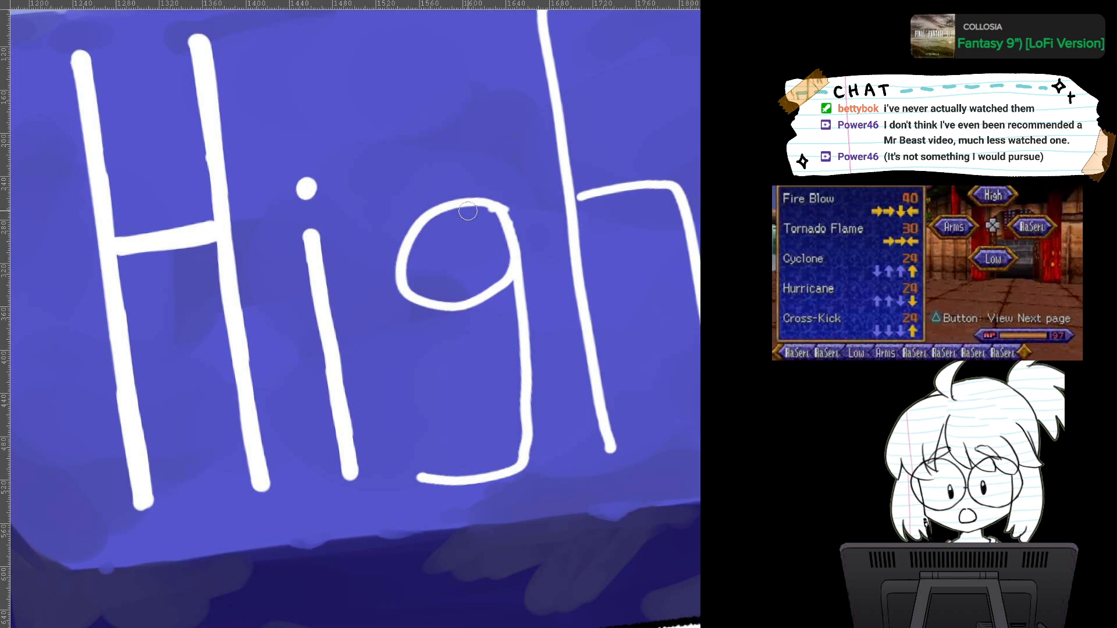
Step: Thicken the round bowl and the descending stem of the g with white brush strokes
mouse_move(468, 210)
mouse_down()
mouse_move(416, 230)
mouse_move(402, 266)
mouse_move(419, 299)
mouse_move(451, 307)
mouse_up()
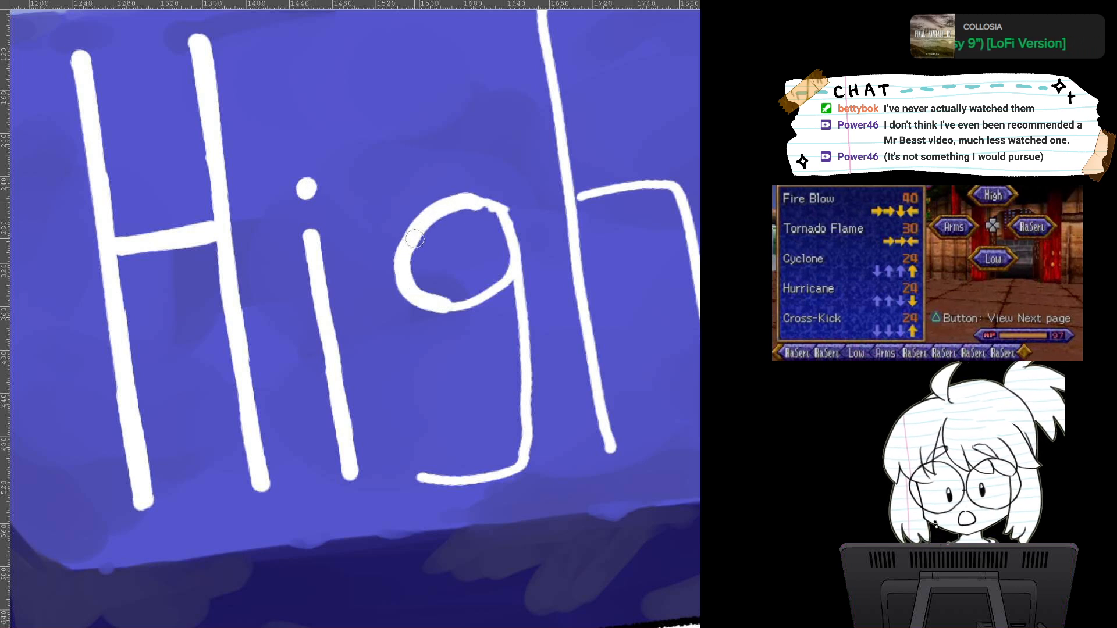
drag(476, 202, 502, 215)
drag(445, 306, 496, 296)
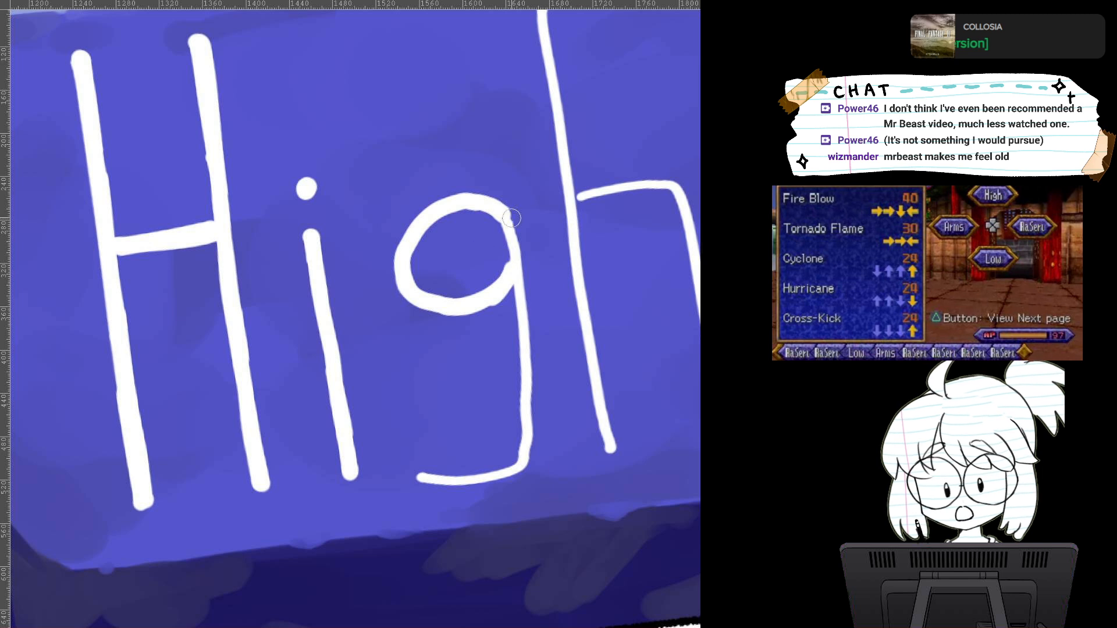
drag(511, 218, 514, 319)
mouse_move(504, 217)
mouse_down()
mouse_move(522, 446)
mouse_move(525, 423)
mouse_move(503, 470)
mouse_up()
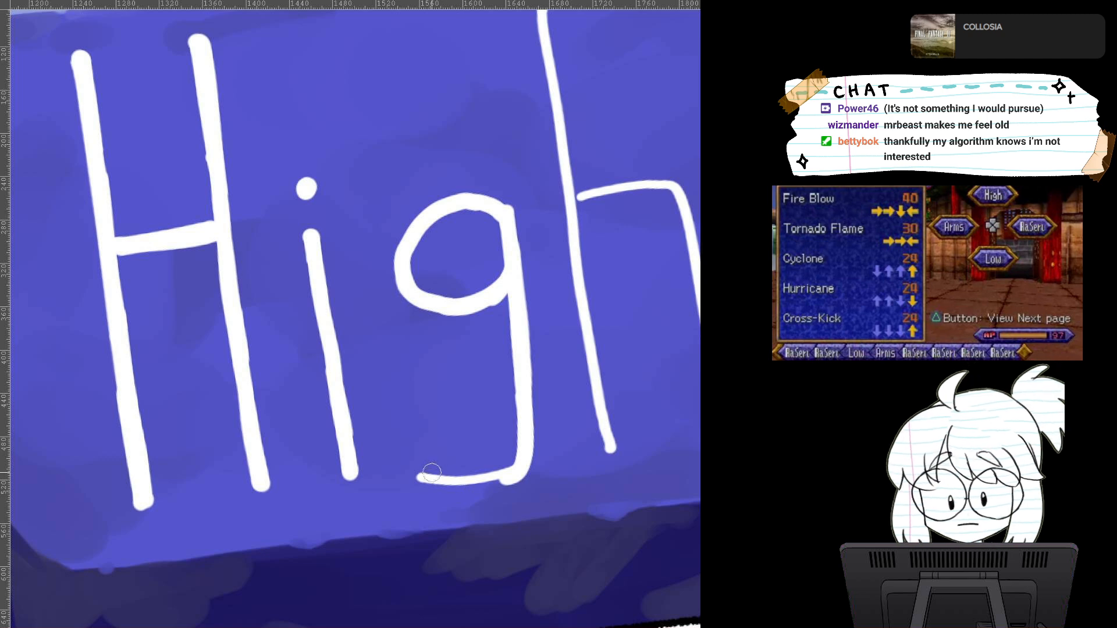
Step: Thicken the bottom hook of the g, redrawing it as a smooth curve from its tip into the stem
mouse_move(431, 472)
mouse_down()
mouse_move(522, 462)
mouse_move(443, 484)
mouse_move(520, 468)
mouse_move(507, 475)
mouse_move(425, 480)
mouse_up()
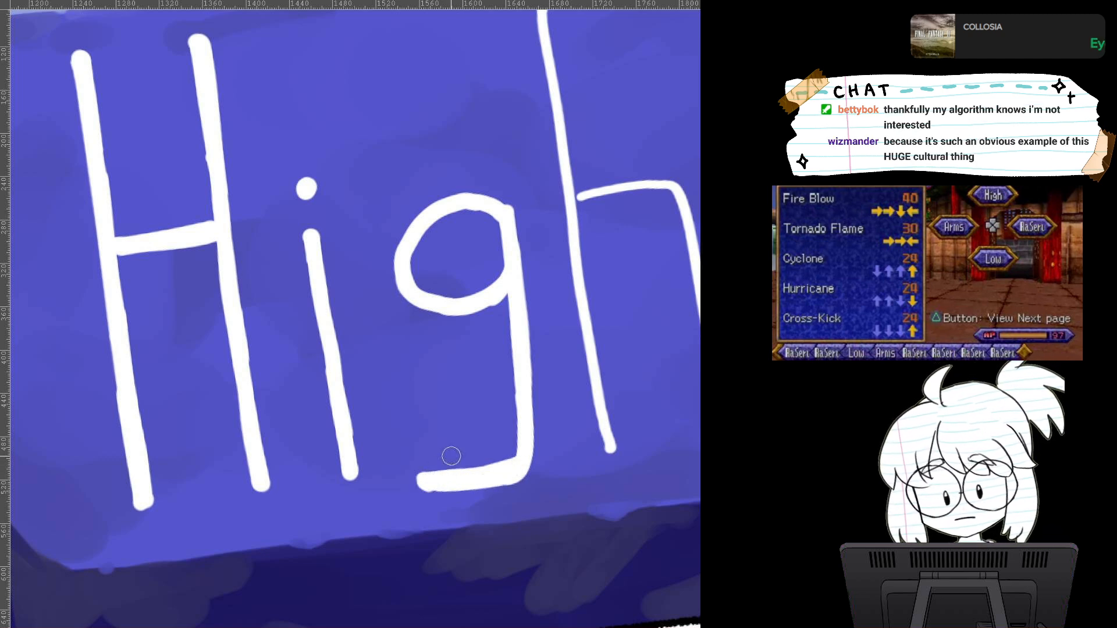
scroll(451, 456, up, 1)
key(ctrl+z)
key(ctrl+z)
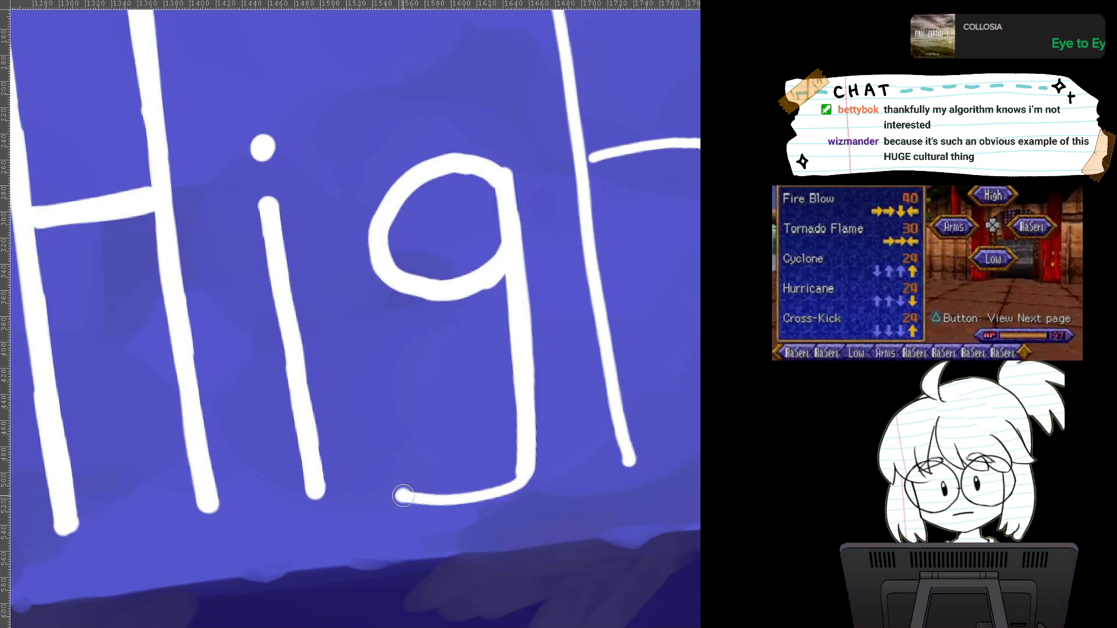
mouse_move(403, 494)
mouse_down()
mouse_move(525, 469)
mouse_move(462, 499)
mouse_move(524, 467)
mouse_move(482, 467)
mouse_up()
key(ctrl+z)
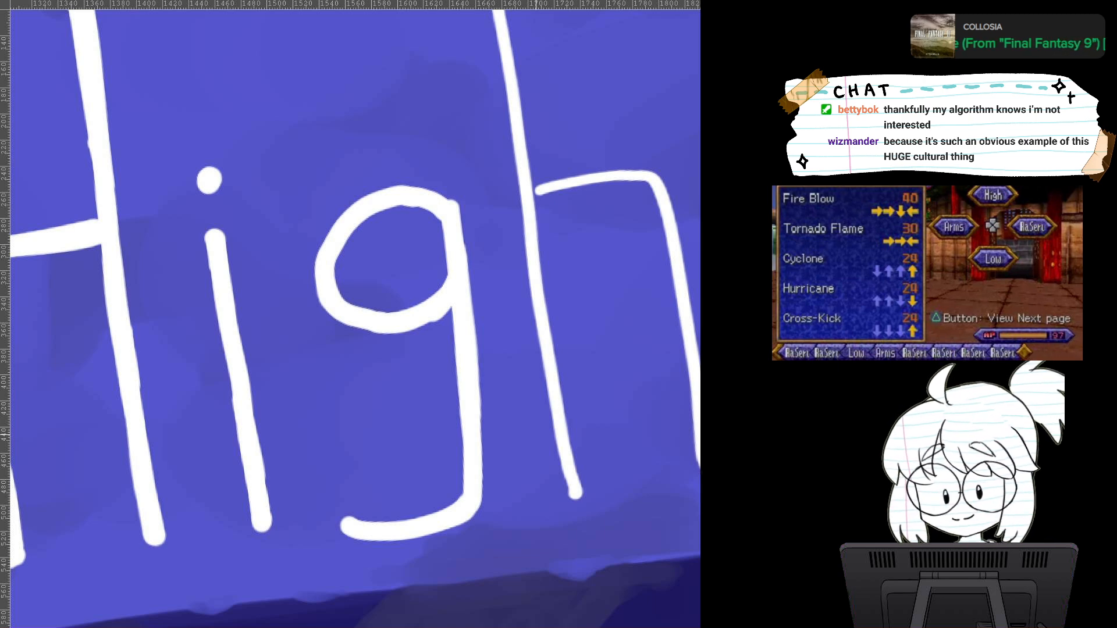
drag(482, 467, 346, 548)
Step: Thicken the tall stem of the final h from top to bottom with overlapping white strokes
drag(356, 41, 374, 138)
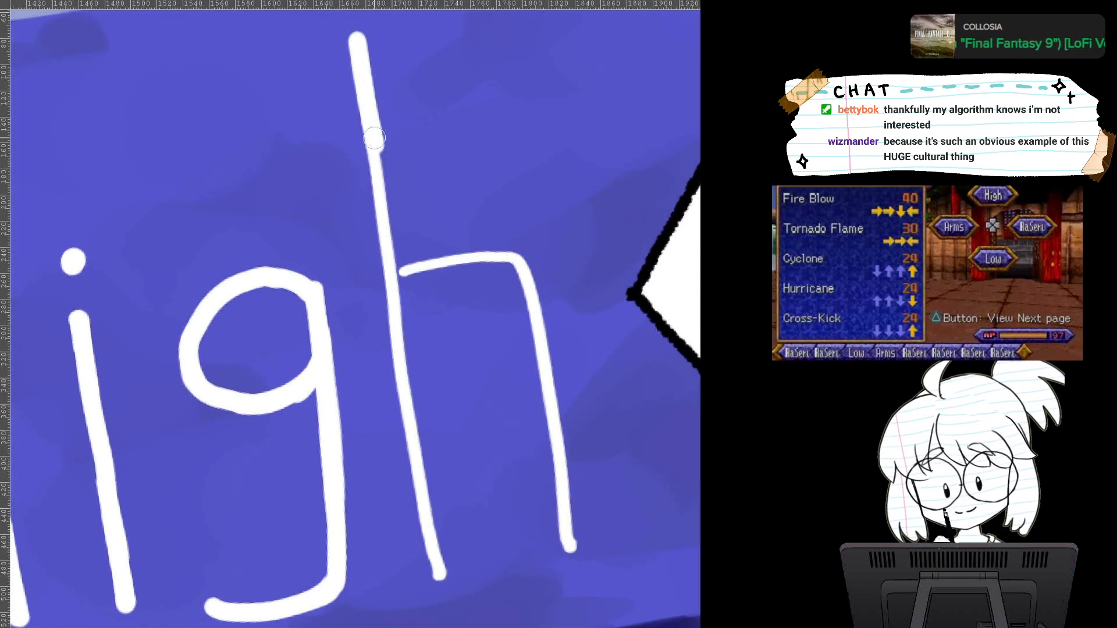
drag(355, 36, 378, 173)
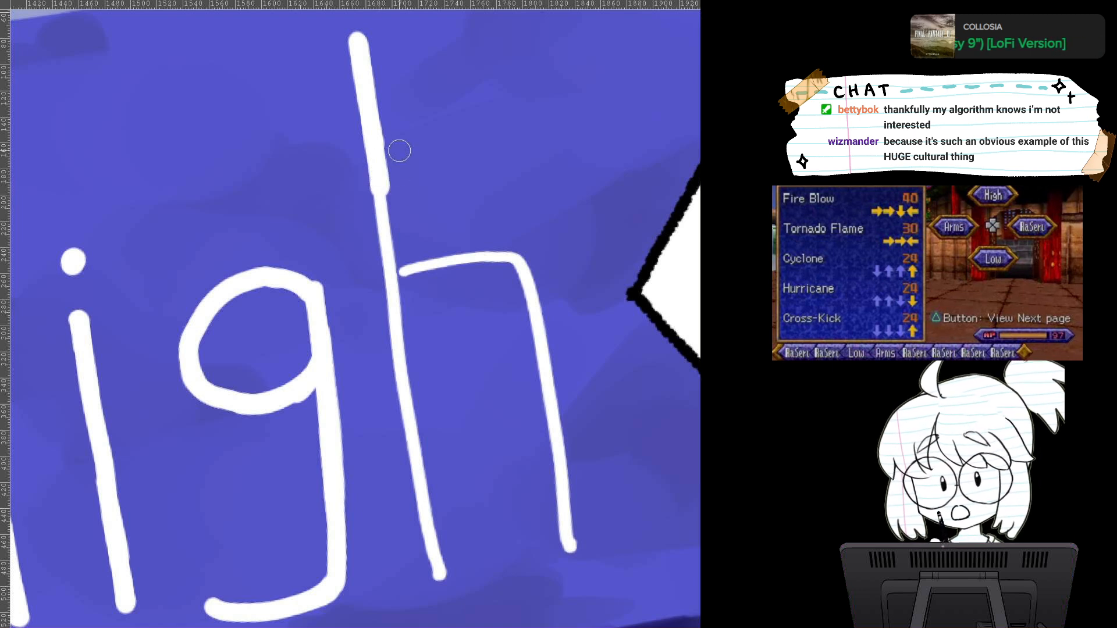
drag(372, 145, 408, 331)
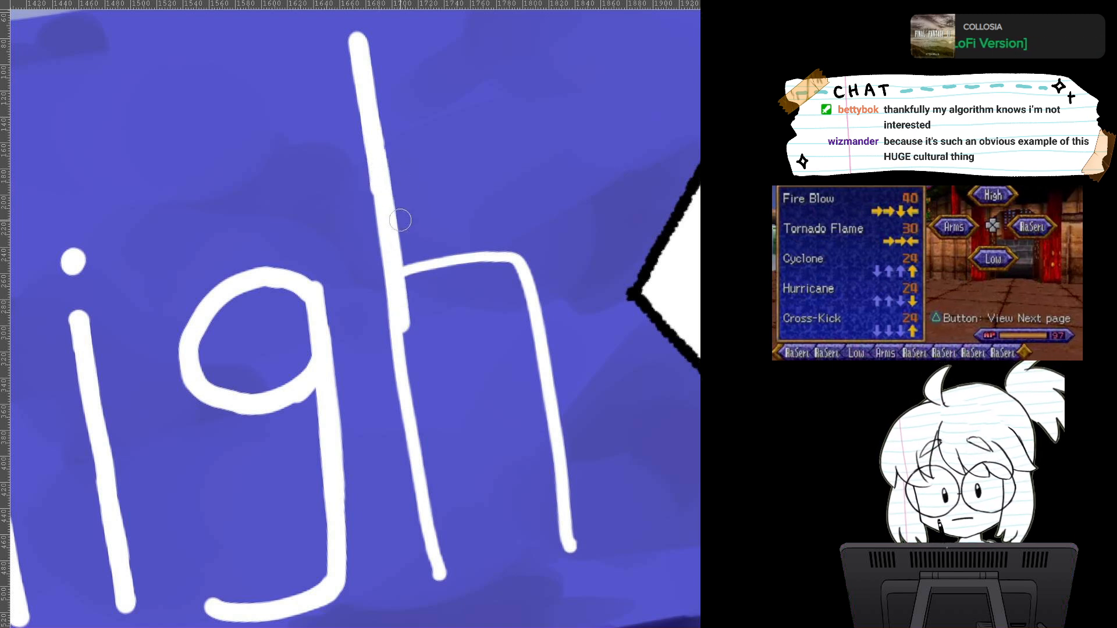
mouse_move(400, 220)
mouse_down()
mouse_move(401, 341)
mouse_move(438, 574)
mouse_up()
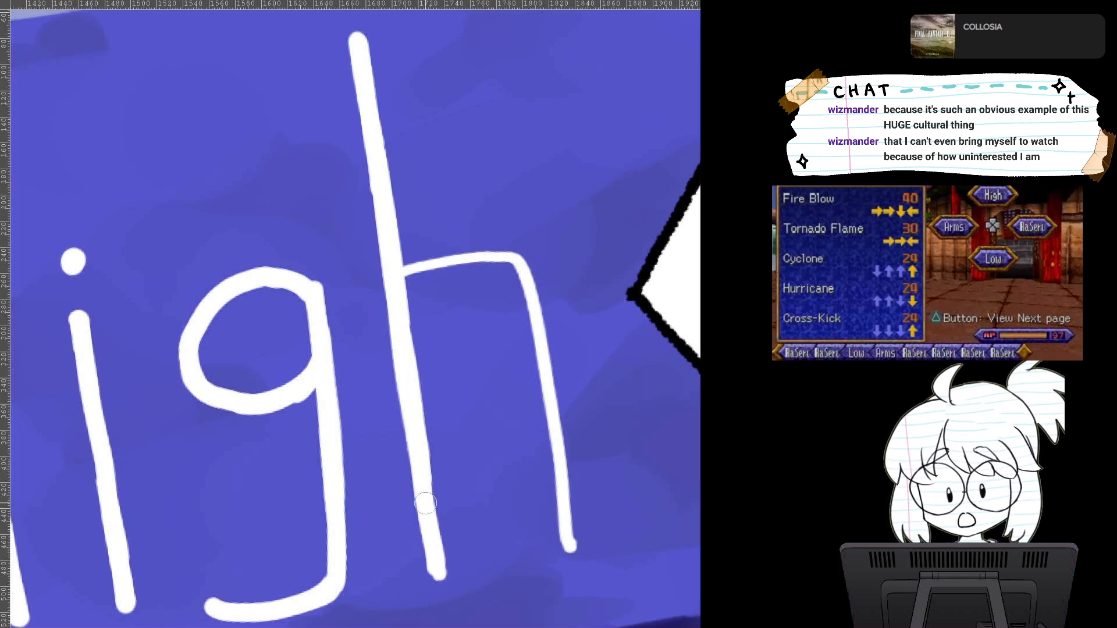
drag(426, 503, 437, 579)
Step: Redraw the arch of the final h as a thicker, rounder curve and thicken its right leg down to the foot
drag(411, 277, 500, 272)
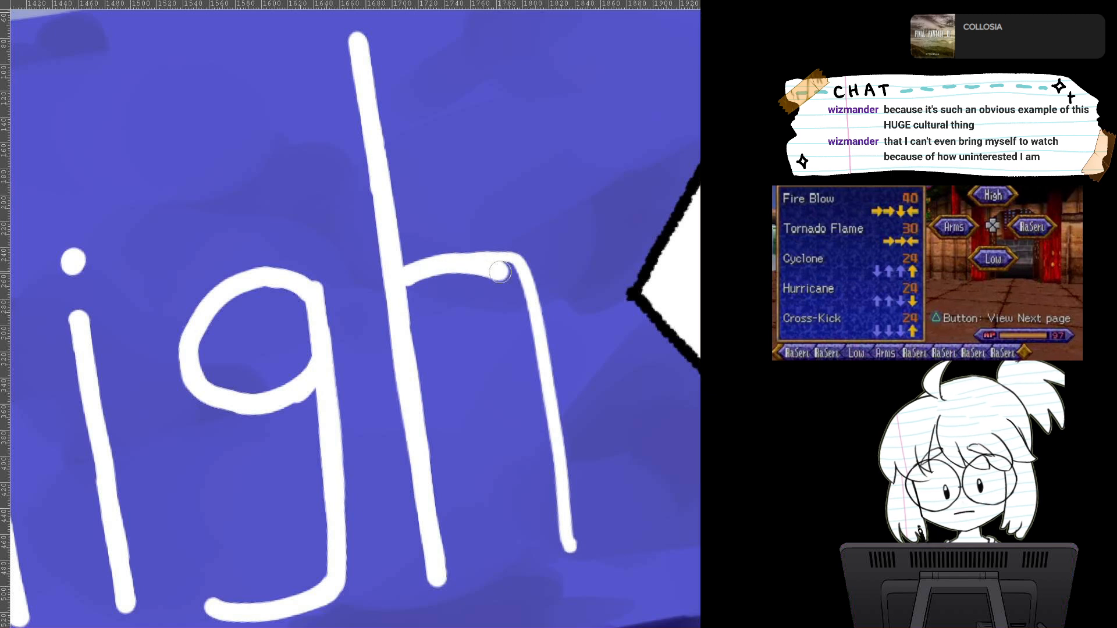
key(ctrl+z)
mouse_move(410, 277)
mouse_down()
mouse_move(505, 257)
mouse_move(520, 274)
mouse_up()
key(ctrl+z)
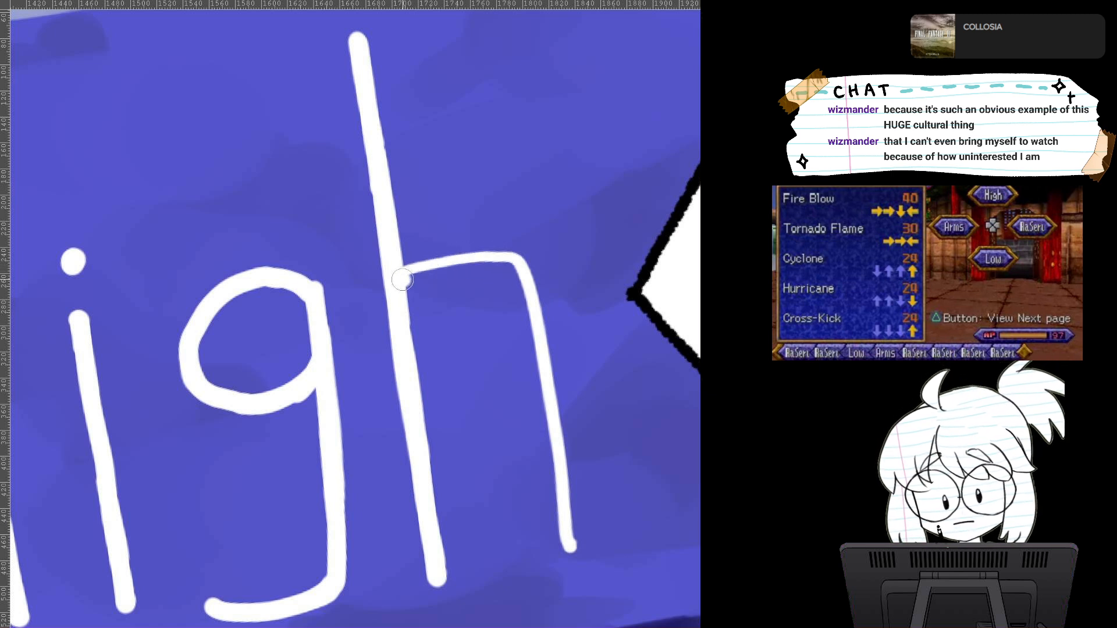
mouse_move(402, 279)
mouse_down()
mouse_move(476, 253)
mouse_move(527, 267)
mouse_move(553, 443)
mouse_up()
key(ctrl+z)
drag(525, 276, 572, 549)
key(ctrl+z)
key(ctrl+z)
drag(525, 278, 572, 566)
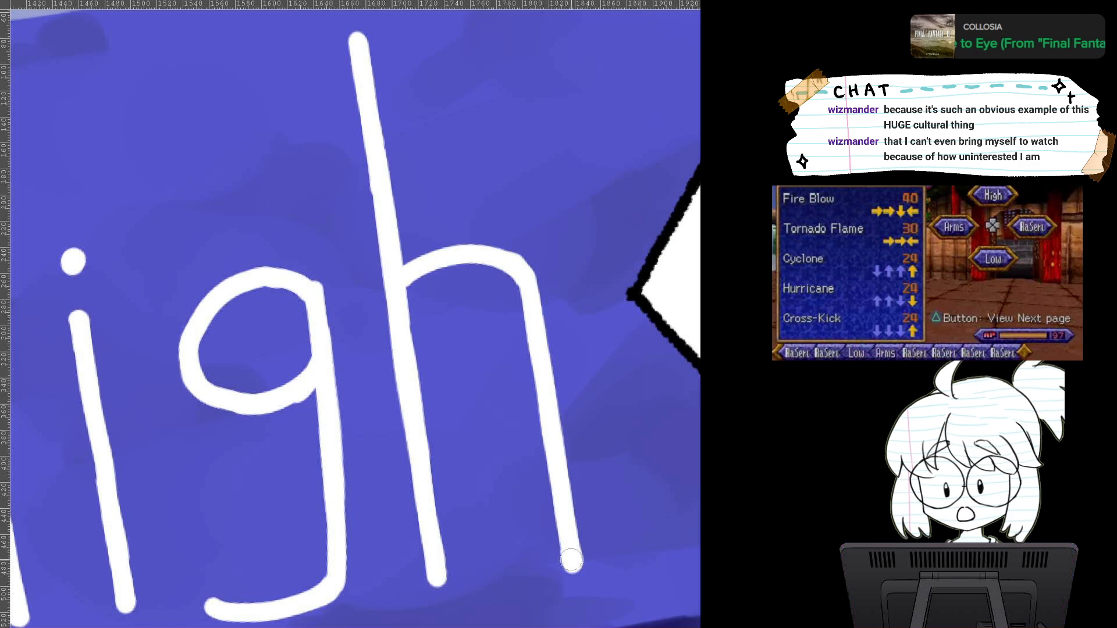
key(minus)
key(minus)
key(minus)
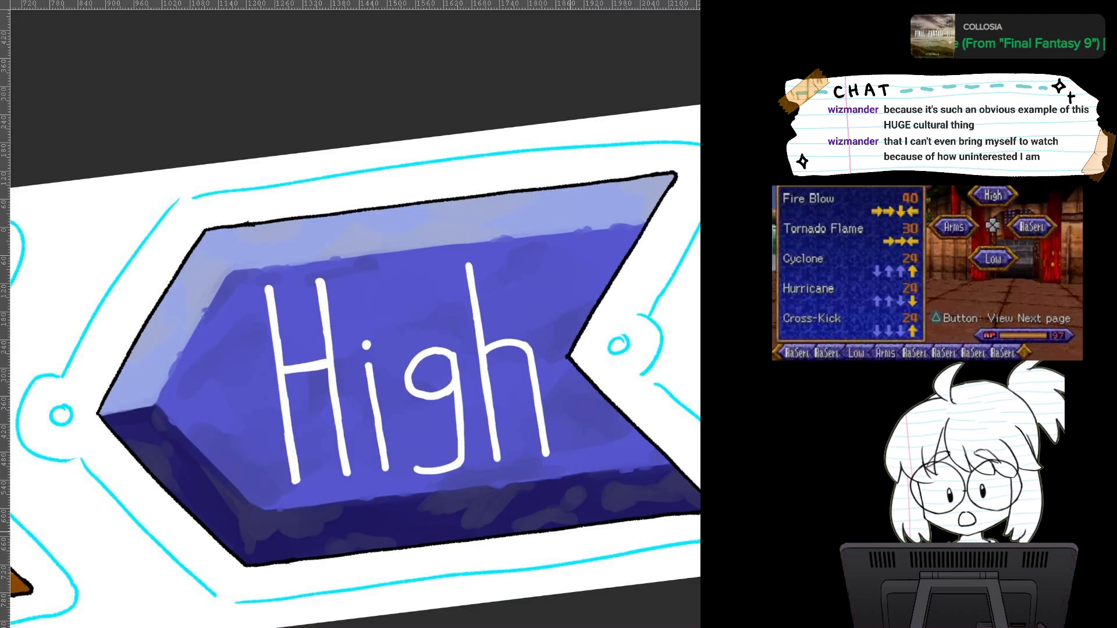
scroll(472, 399, up, 3)
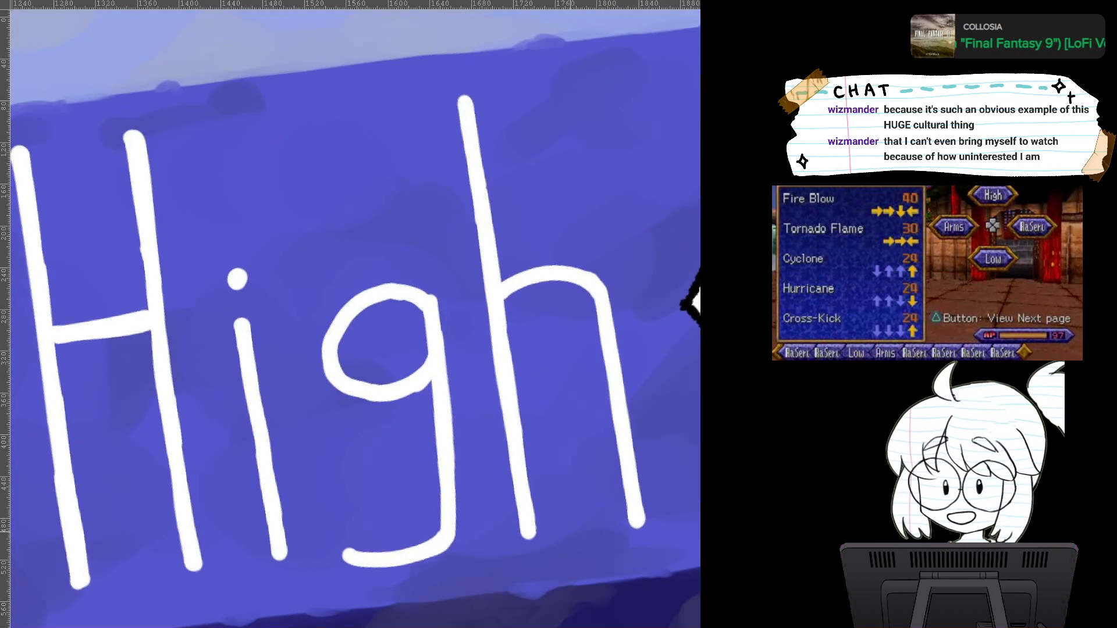
drag(356, 319, 428, 306)
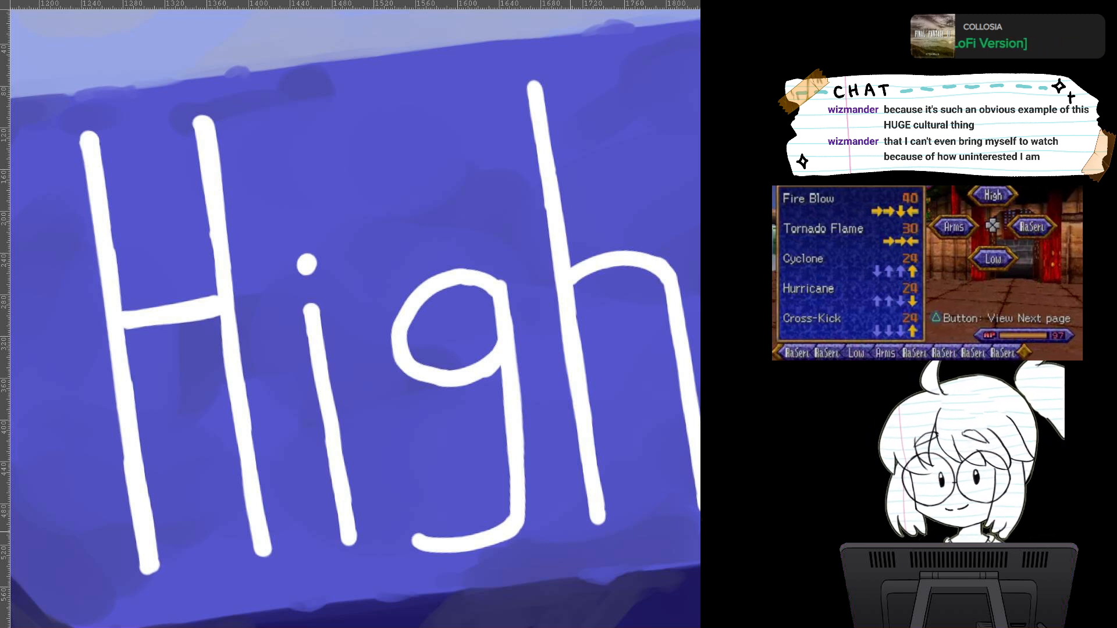
scroll(532, 369, down, 5)
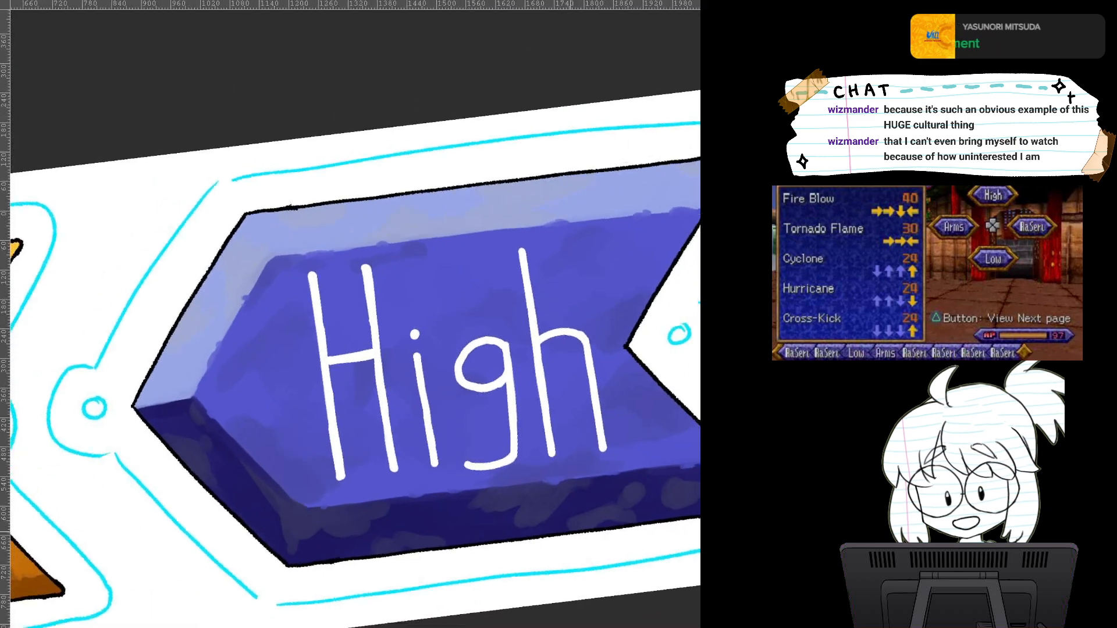
scroll(532, 369, up, 5)
drag(532, 369, 474, 479)
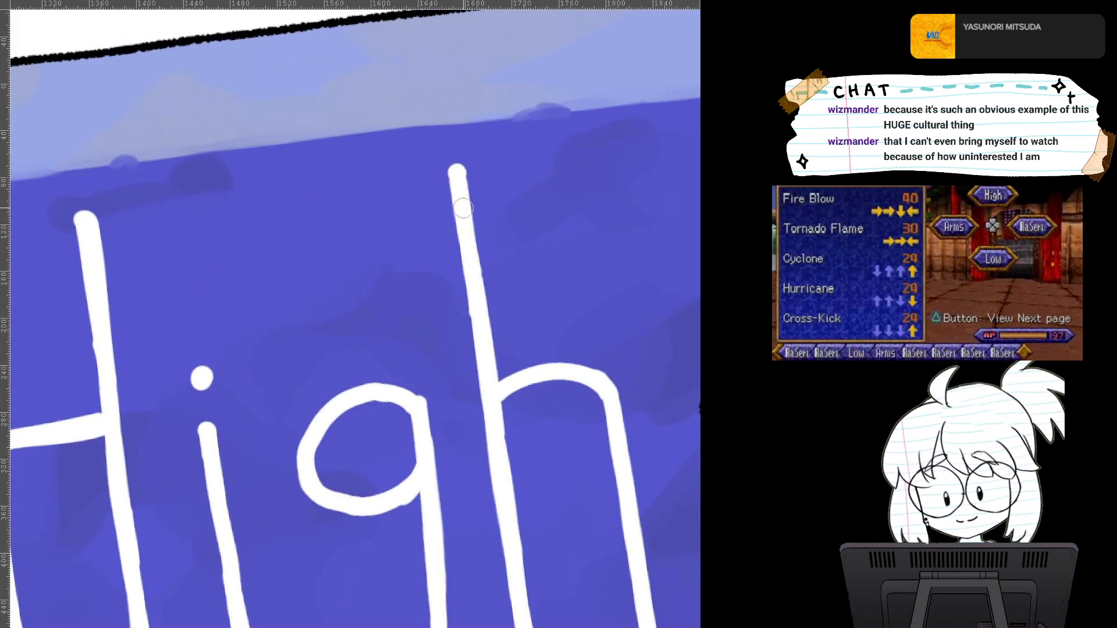
scroll(465, 188, down, 8)
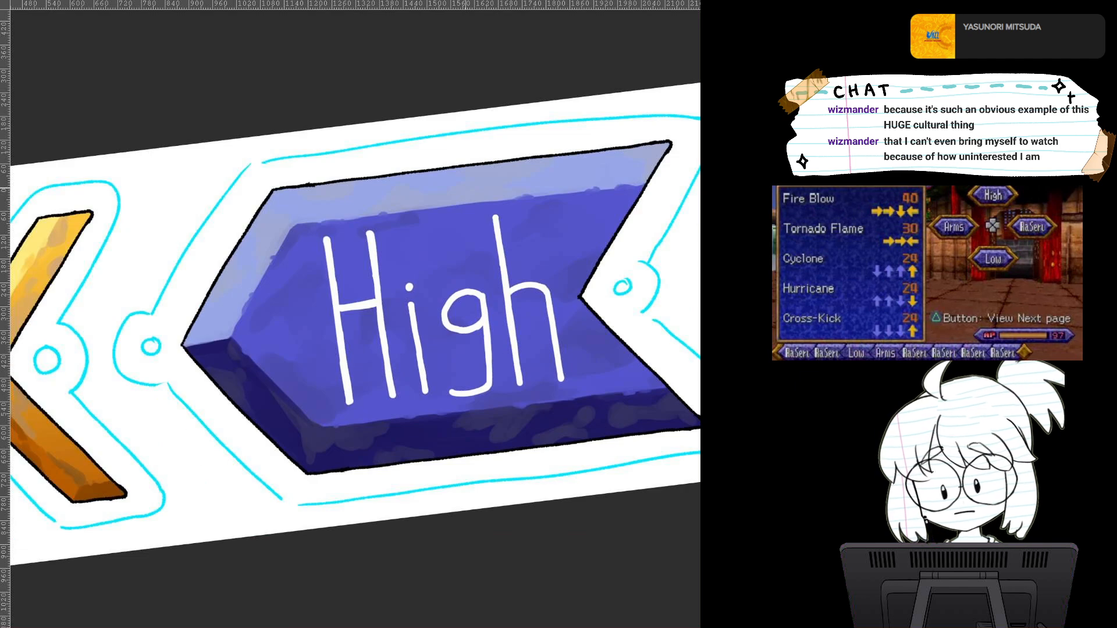
scroll(500, 378, up, 8)
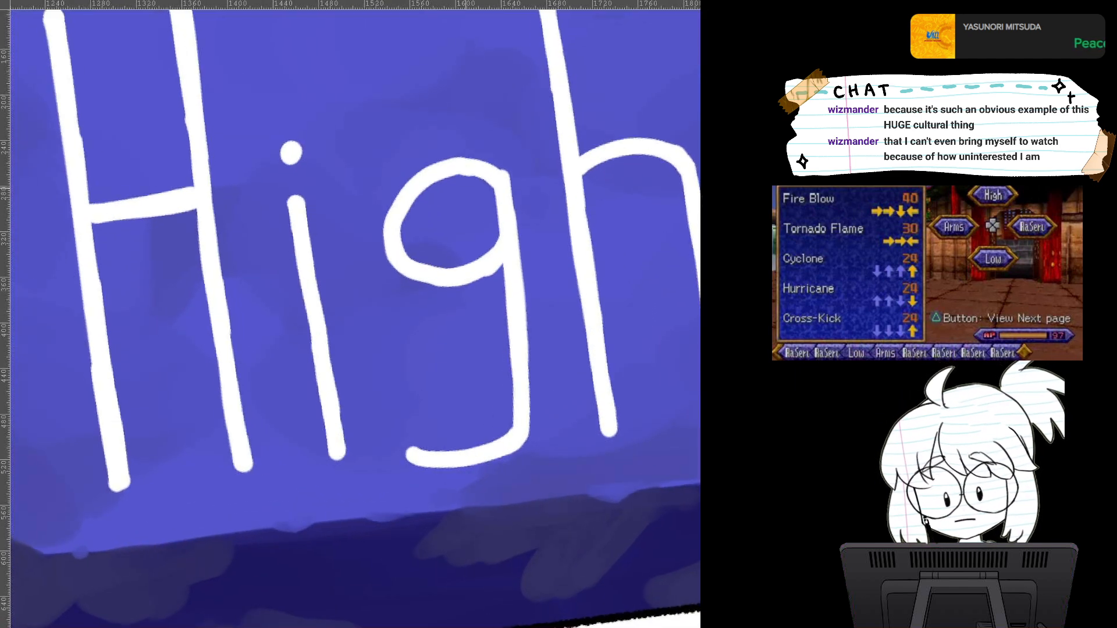
Step: Paint a dark navy outline down the left edge of the H's first stem, rounding its lower end
scroll(445, 506, down, 1)
drag(349, 291, 422, 315)
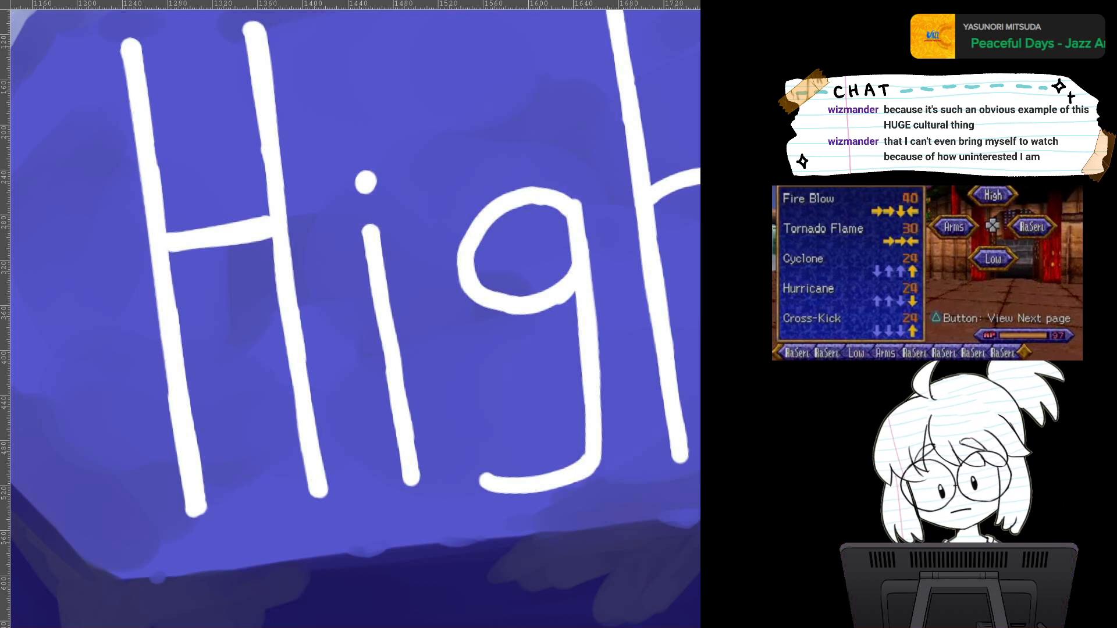
drag(349, 288, 444, 369)
scroll(444, 369, up, 1)
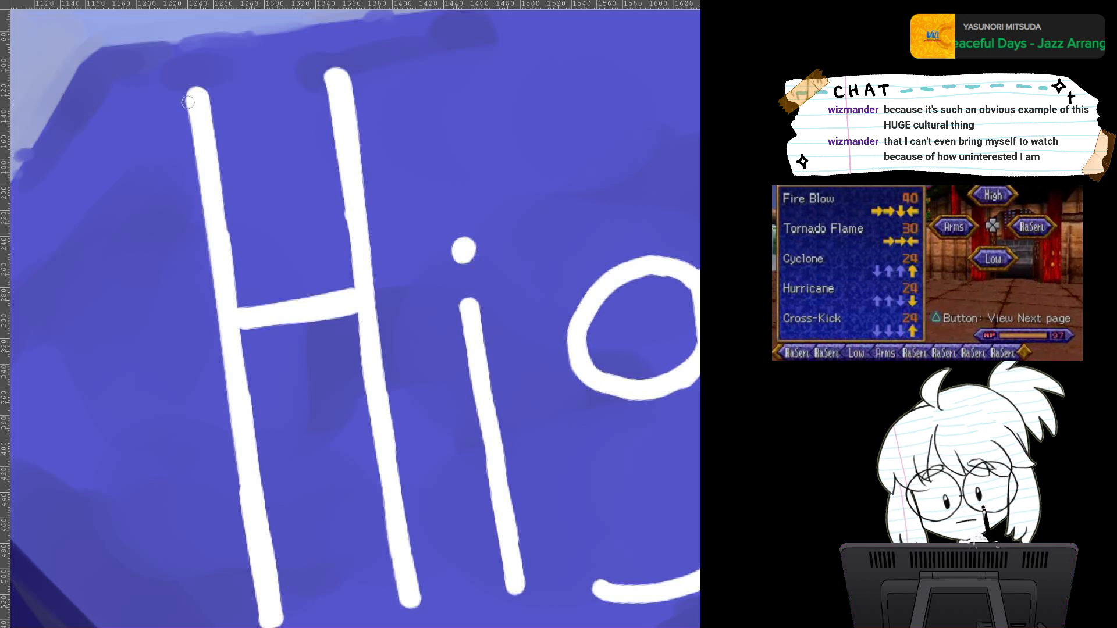
drag(188, 94, 196, 181)
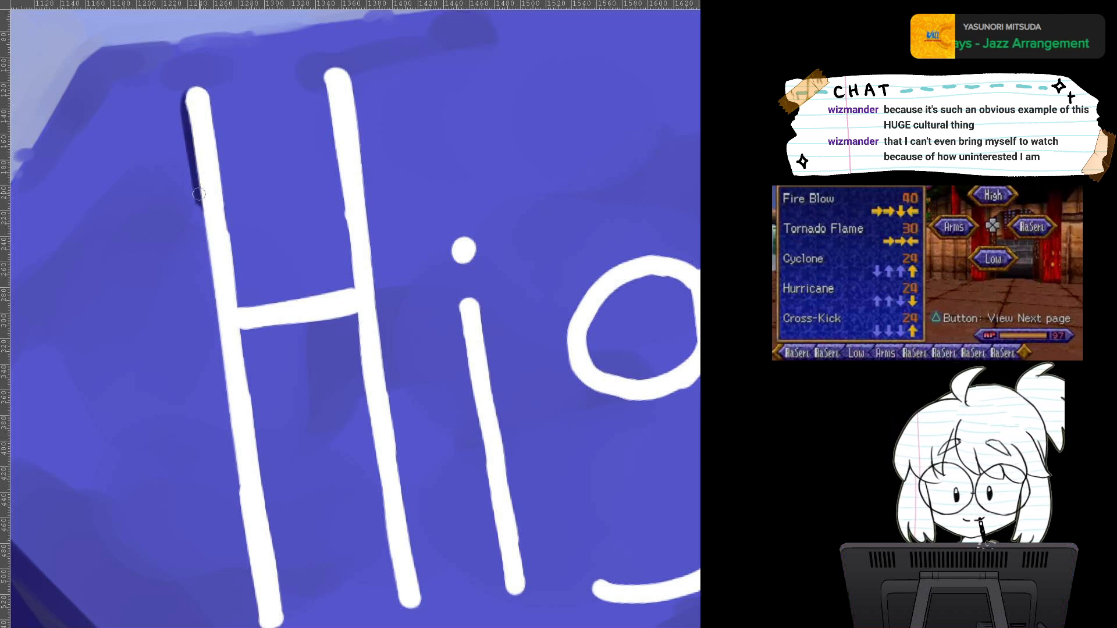
drag(208, 246, 214, 298)
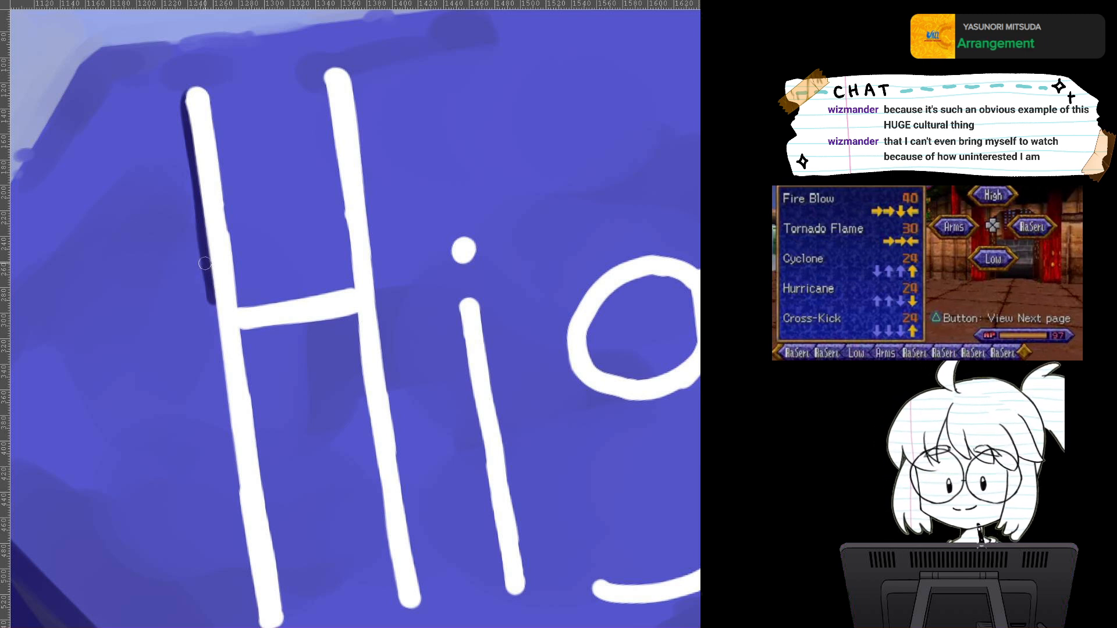
mouse_move(218, 301)
mouse_down()
mouse_move(222, 366)
mouse_move(227, 357)
mouse_up()
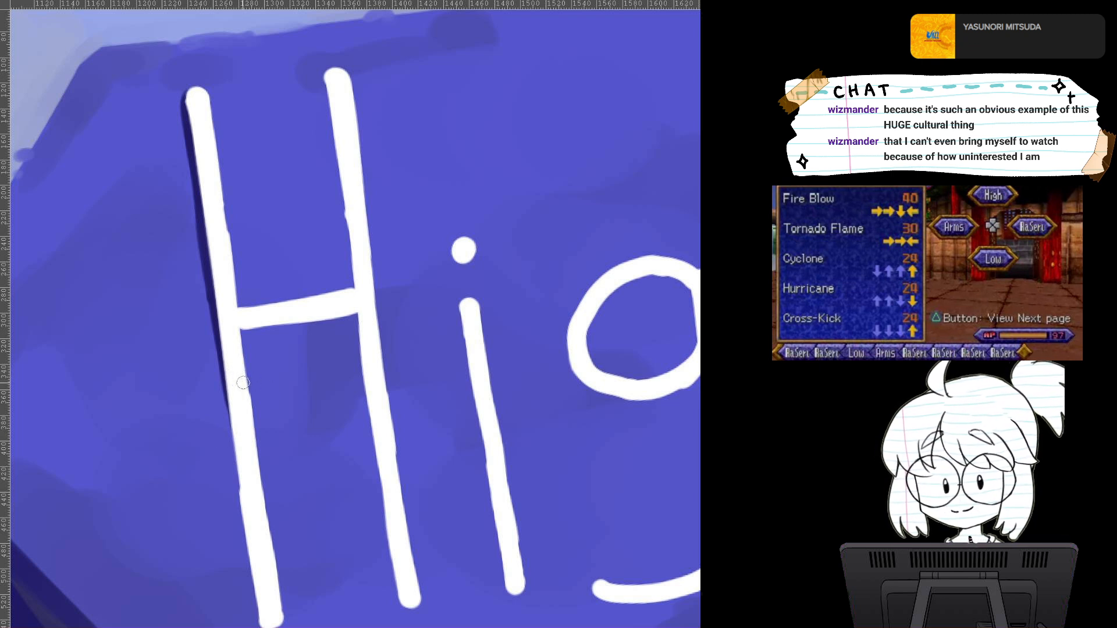
mouse_move(245, 360)
mouse_down()
mouse_move(229, 315)
mouse_move(248, 390)
mouse_up()
mouse_move(237, 324)
mouse_down()
mouse_move(274, 567)
mouse_move(280, 557)
mouse_up()
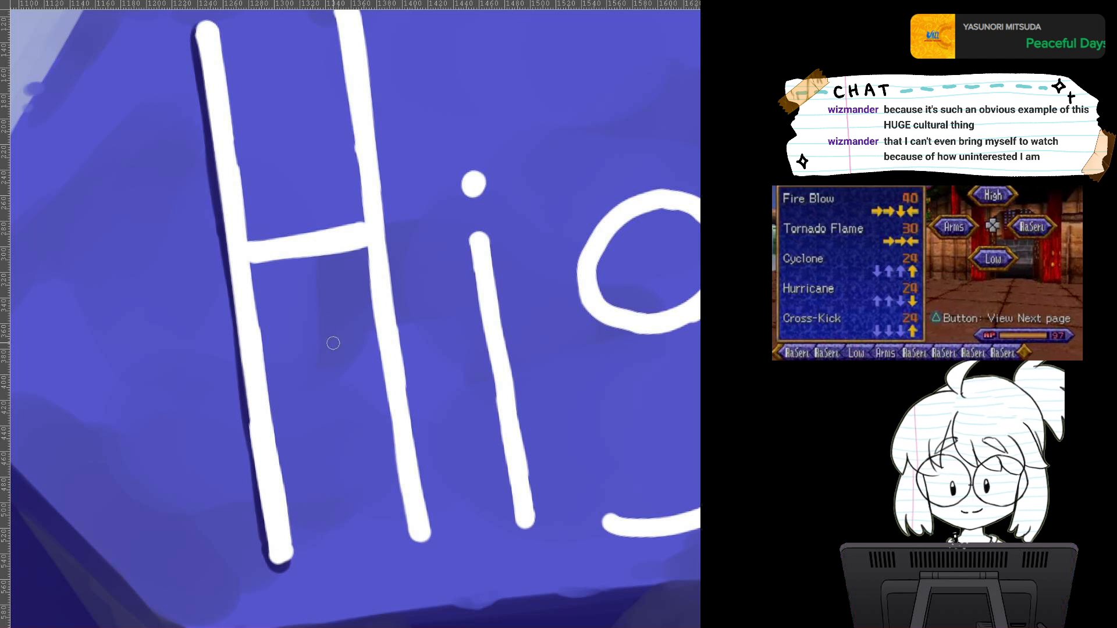
Step: Paint dark navy shading under the H's crossbar and down the left edge of its second stem
drag(254, 264, 360, 246)
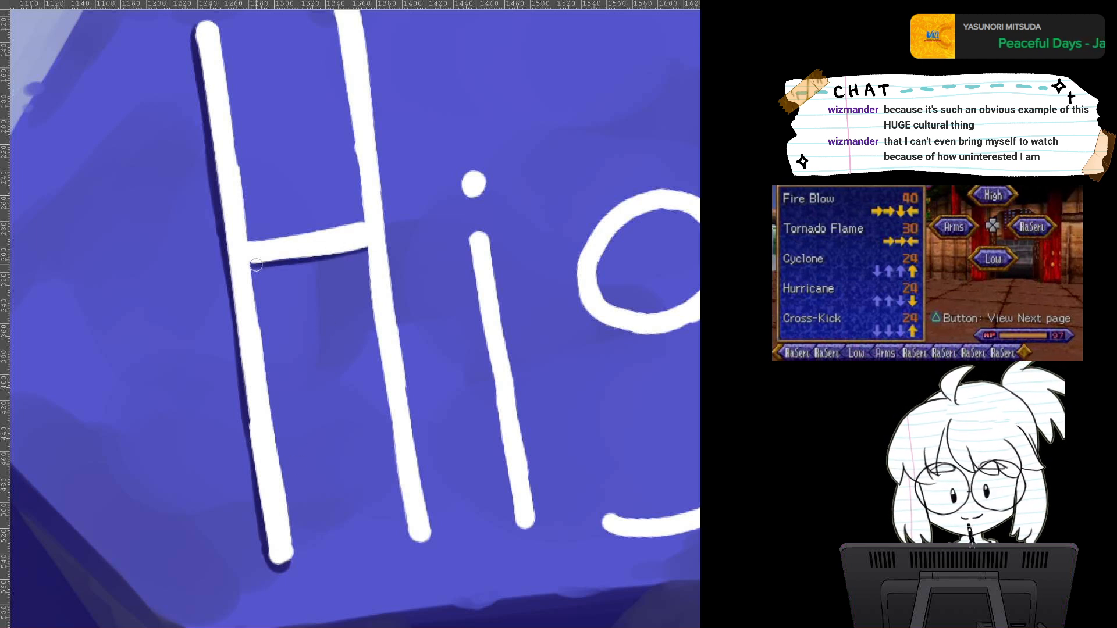
mouse_move(256, 265)
mouse_down()
mouse_move(361, 250)
mouse_move(400, 228)
mouse_move(363, 261)
mouse_move(365, 246)
mouse_move(381, 340)
mouse_up()
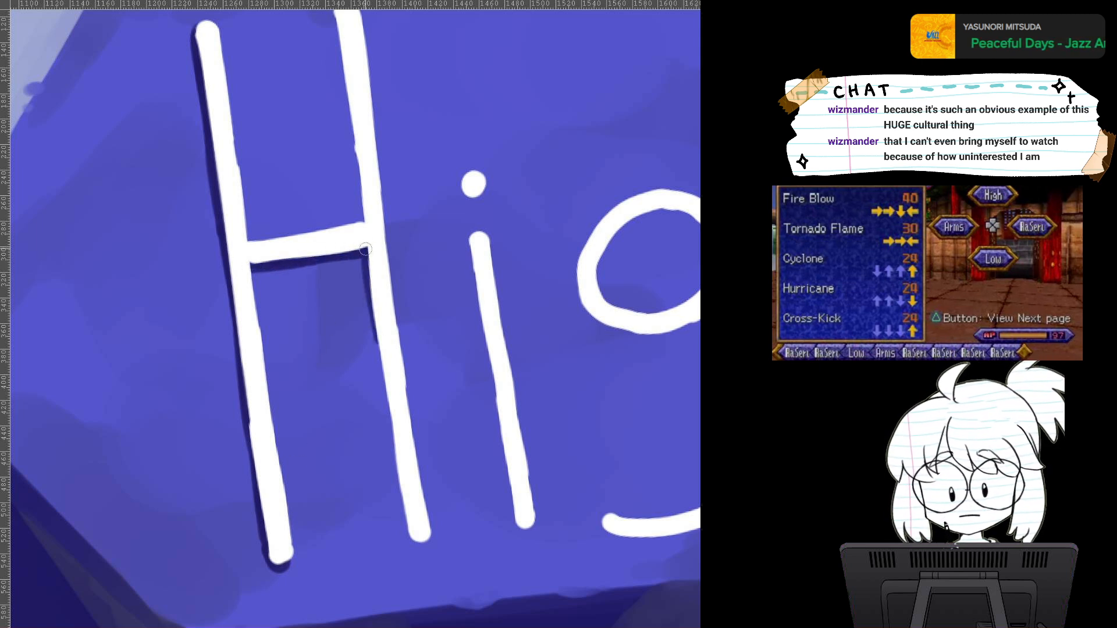
mouse_move(366, 250)
mouse_down()
mouse_move(378, 352)
mouse_move(383, 338)
mouse_move(399, 403)
mouse_move(387, 397)
mouse_move(422, 540)
mouse_up()
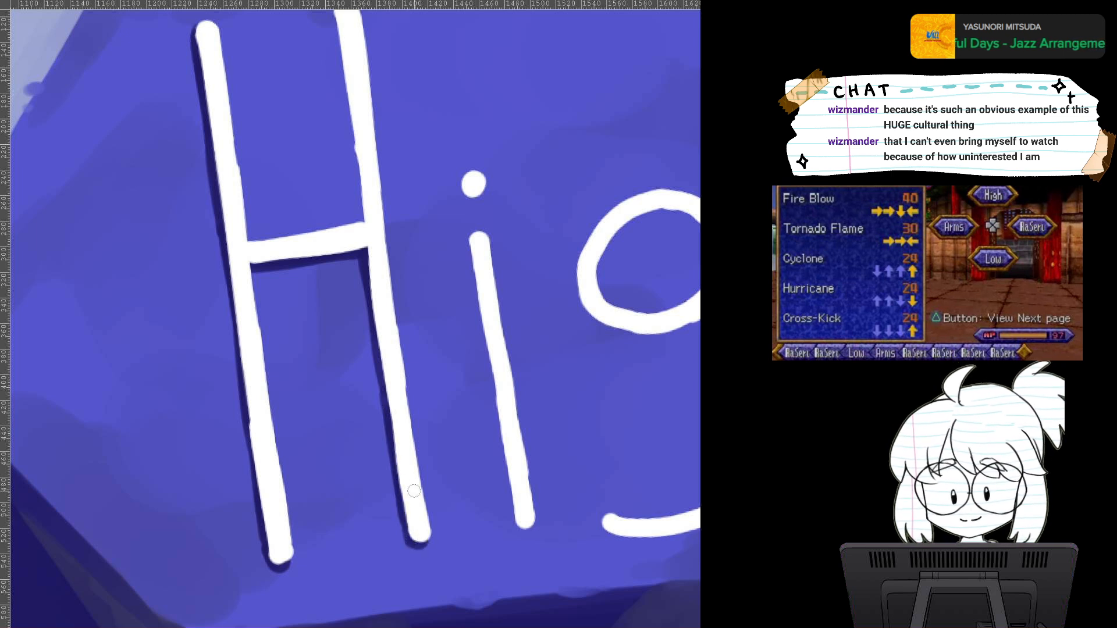
drag(414, 490, 443, 627)
mouse_move(367, 152)
mouse_down()
mouse_move(392, 348)
mouse_move(330, 183)
mouse_up()
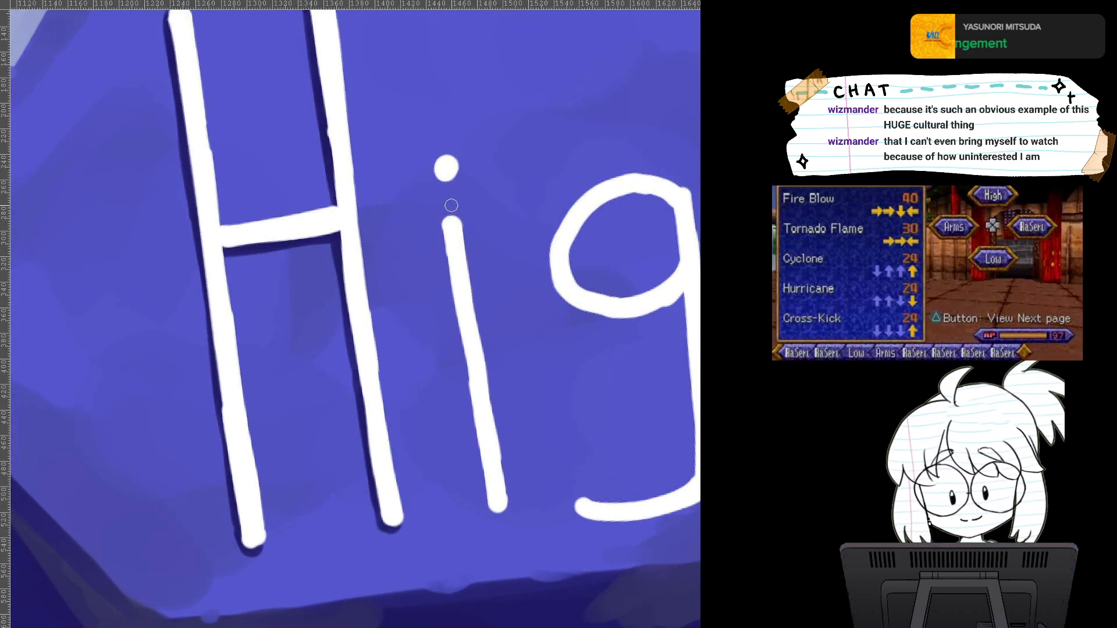
Step: Outline the top and right edge of the H's first stem in dark navy, above and below the crossbar
drag(451, 206, 491, 277)
mouse_move(211, 83)
mouse_down()
mouse_move(229, 86)
mouse_move(239, 149)
mouse_up()
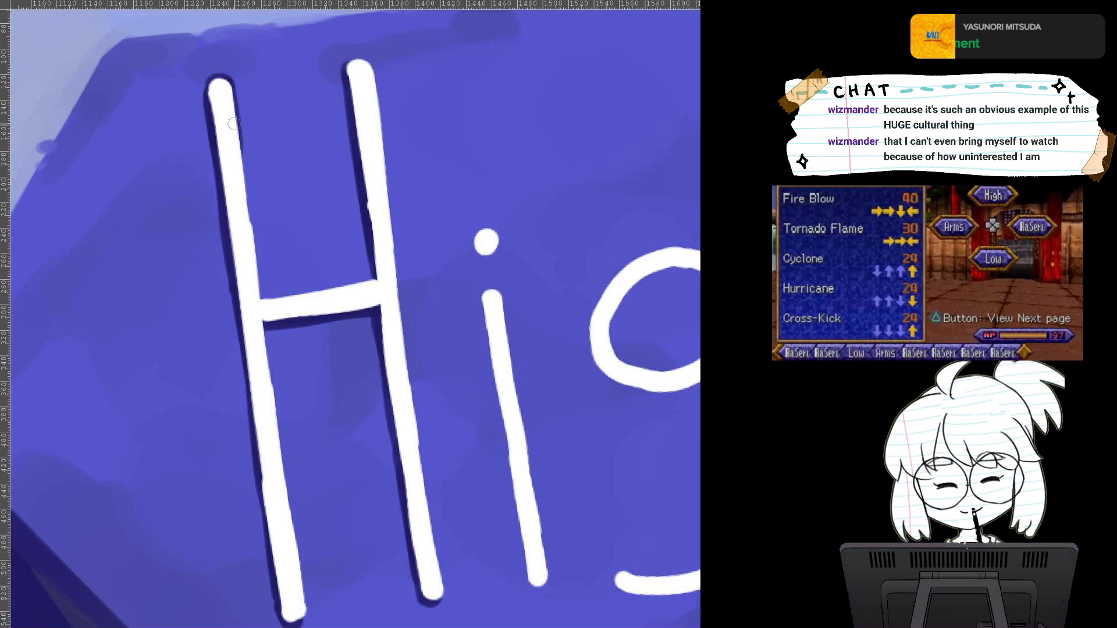
drag(231, 101, 248, 213)
drag(237, 147, 256, 273)
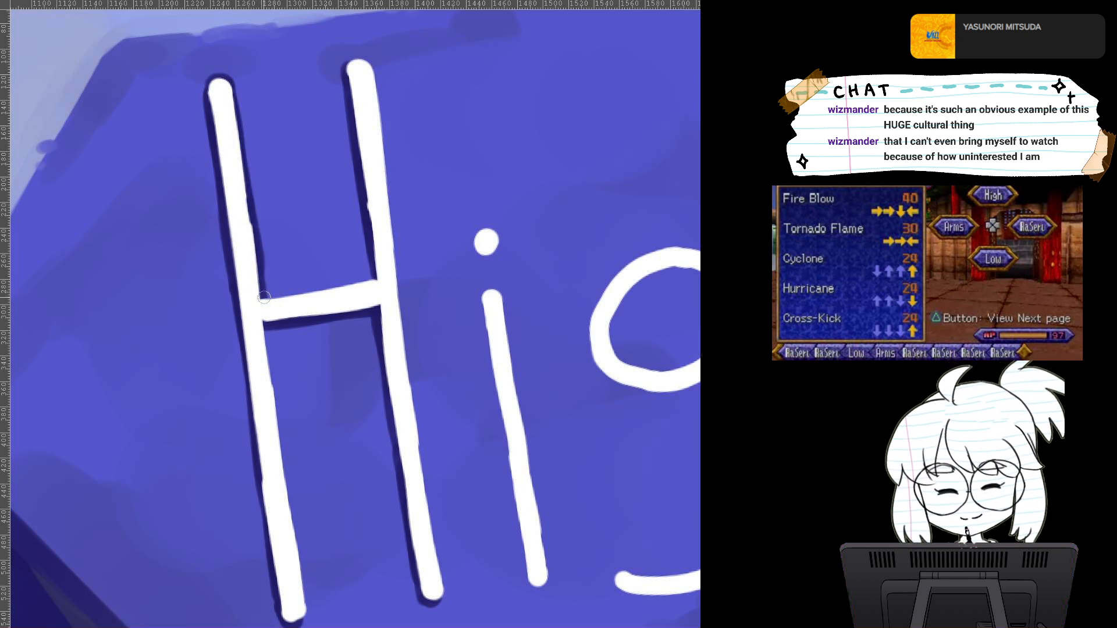
drag(260, 325, 269, 373)
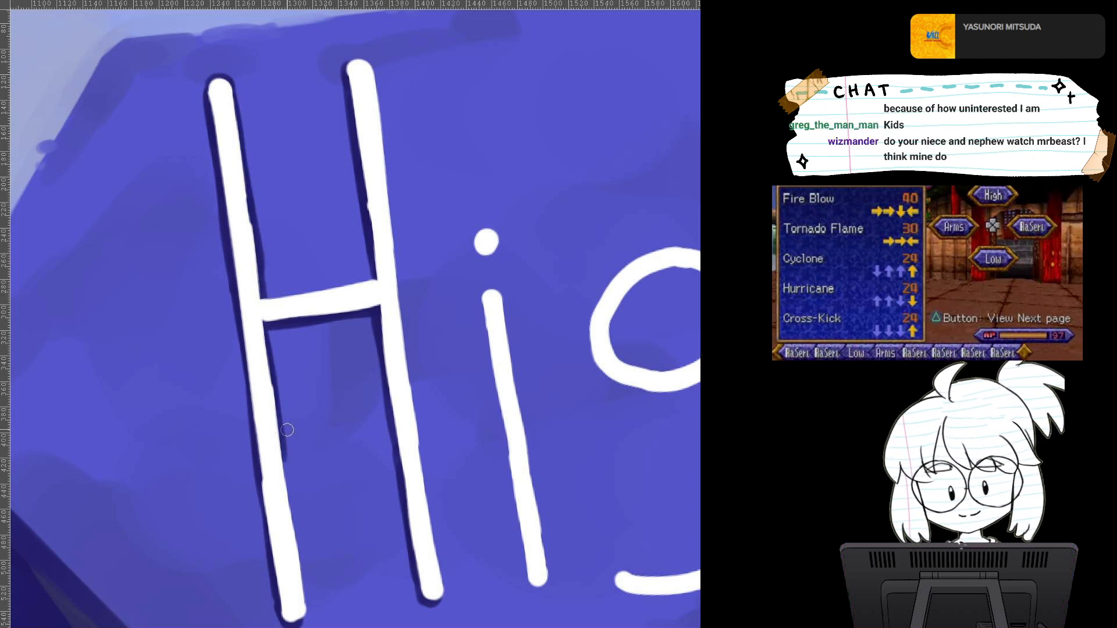
drag(278, 424, 304, 615)
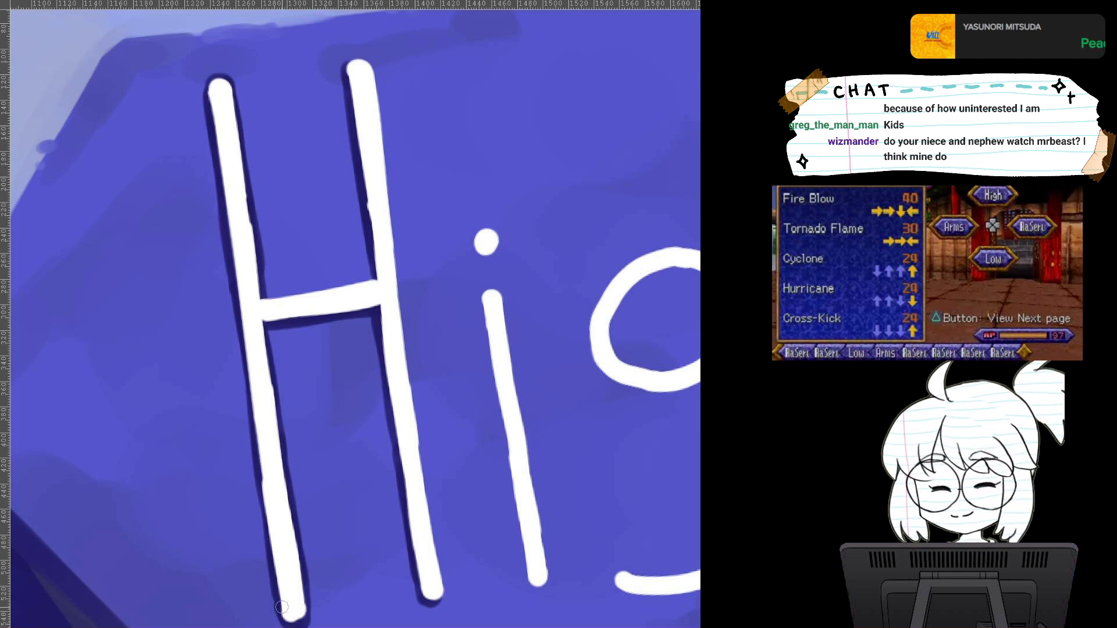
Step: Outline the top and right edge of the H's second stem in dark navy down to its lower end
mouse_move(349, 58)
mouse_down()
mouse_move(365, 71)
mouse_move(378, 129)
mouse_move(392, 276)
mouse_up()
drag(384, 189, 399, 328)
drag(388, 218, 411, 421)
drag(403, 344, 418, 470)
drag(409, 386, 438, 602)
Step: Outline the dot and both sides of the stem of the letter i in dark navy
mouse_move(479, 228)
mouse_down()
mouse_move(472, 245)
mouse_move(478, 234)
mouse_up()
mouse_move(493, 292)
mouse_down()
mouse_move(495, 401)
mouse_move(524, 557)
mouse_move(541, 582)
mouse_up()
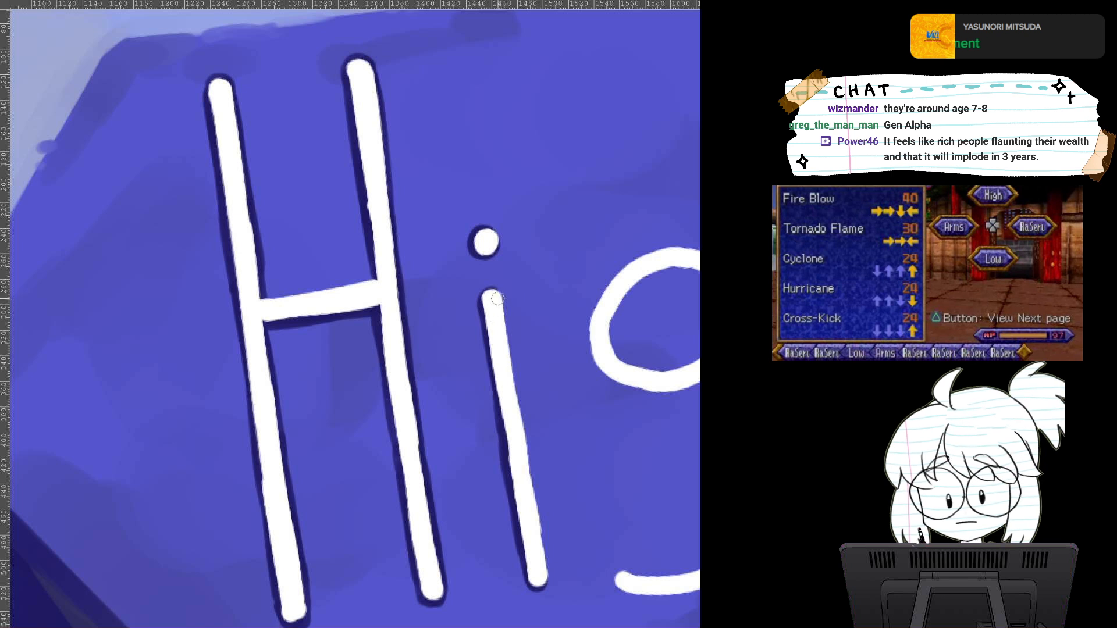
drag(498, 293, 546, 573)
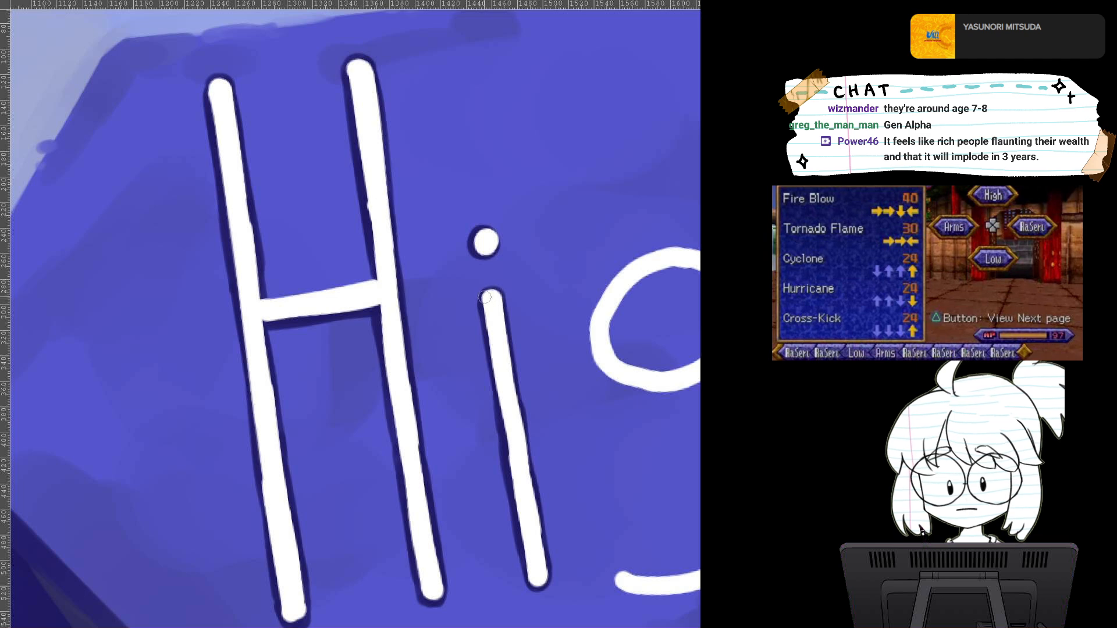
mouse_move(484, 297)
mouse_down()
mouse_move(531, 590)
mouse_move(540, 577)
mouse_up()
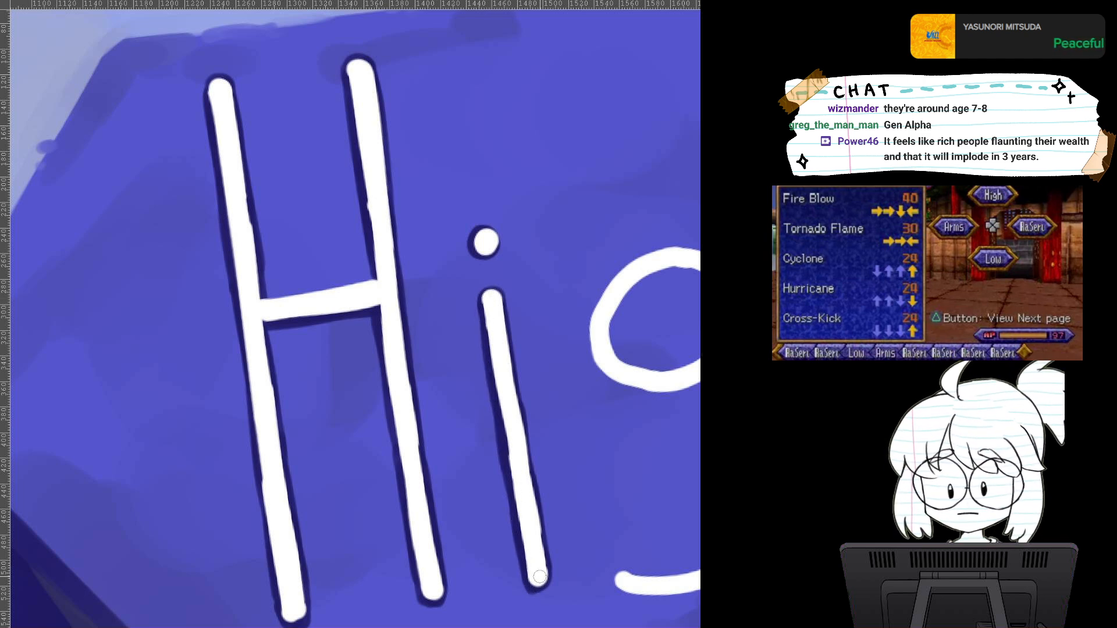
Step: Outline the outer and inner edges of the g's round bowl in dark navy
mouse_move(609, 291)
mouse_down()
mouse_move(484, 286)
mouse_move(560, 243)
mouse_move(543, 245)
mouse_move(504, 262)
mouse_move(474, 294)
mouse_move(475, 347)
mouse_up()
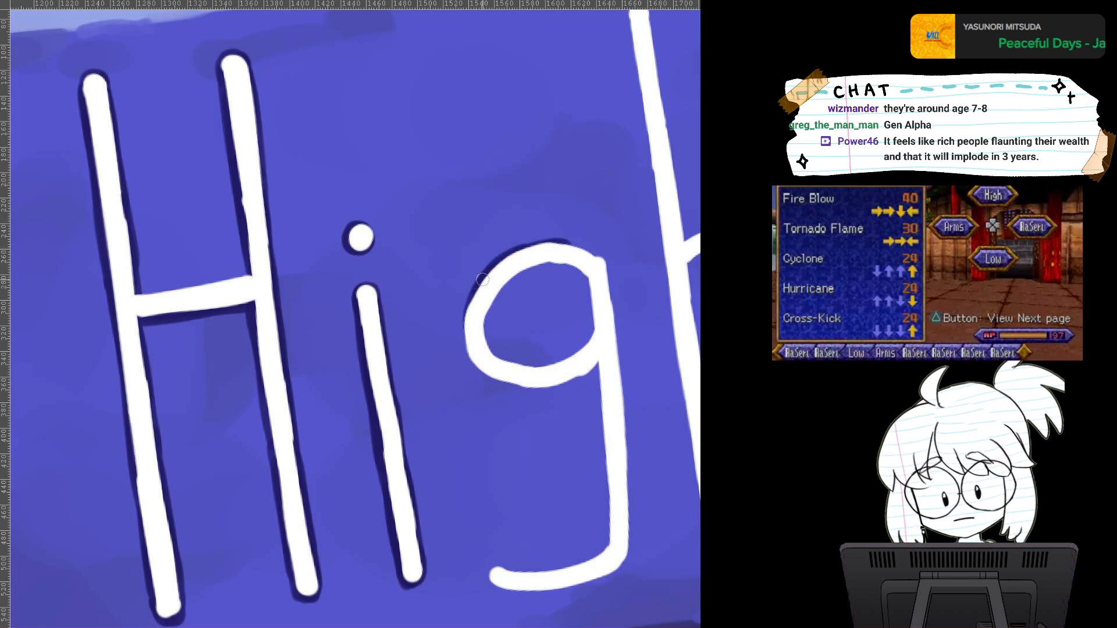
mouse_move(482, 279)
mouse_down()
mouse_move(464, 350)
mouse_move(526, 389)
mouse_move(510, 372)
mouse_move(509, 387)
mouse_move(582, 380)
mouse_move(545, 388)
mouse_move(586, 375)
mouse_up()
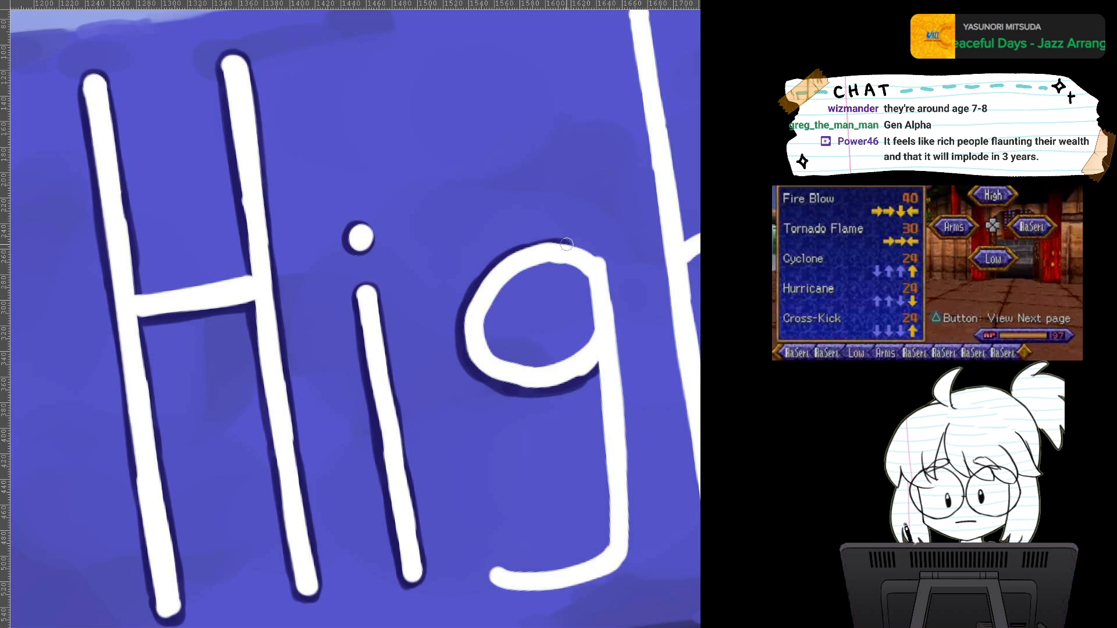
mouse_move(567, 244)
mouse_down()
mouse_move(602, 260)
mouse_move(605, 282)
mouse_up()
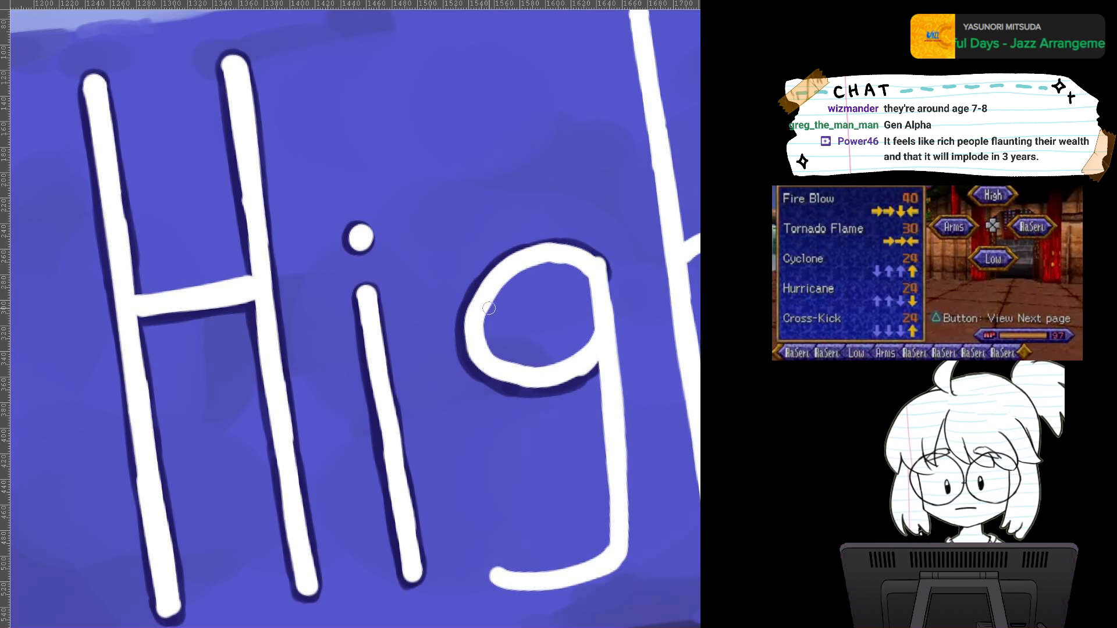
mouse_move(489, 308)
mouse_down()
mouse_move(564, 266)
mouse_move(589, 290)
mouse_up()
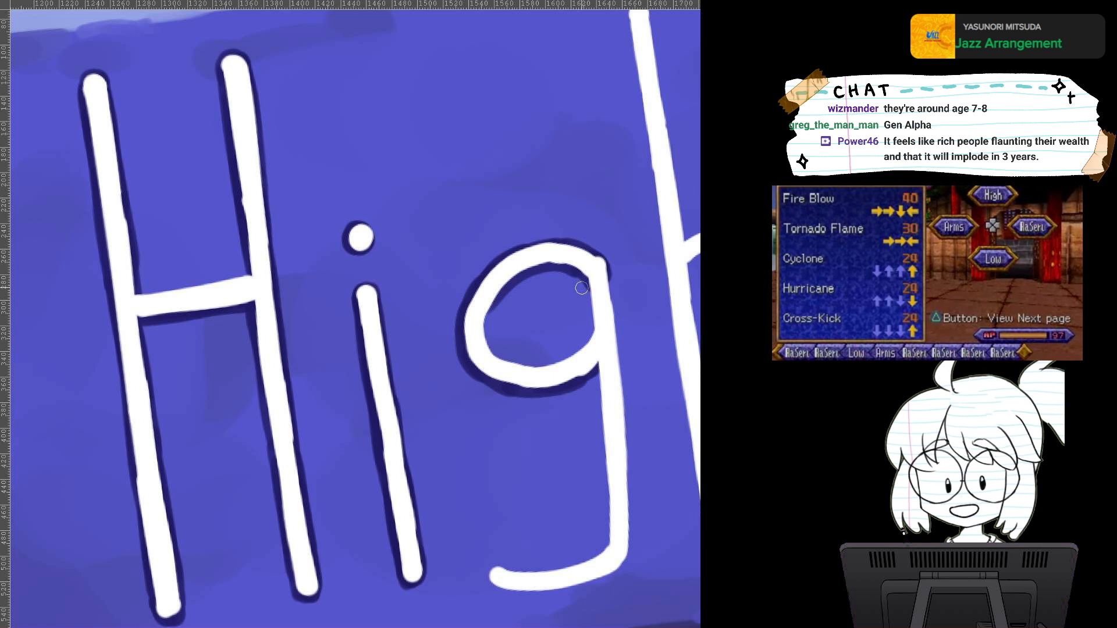
drag(587, 282, 594, 318)
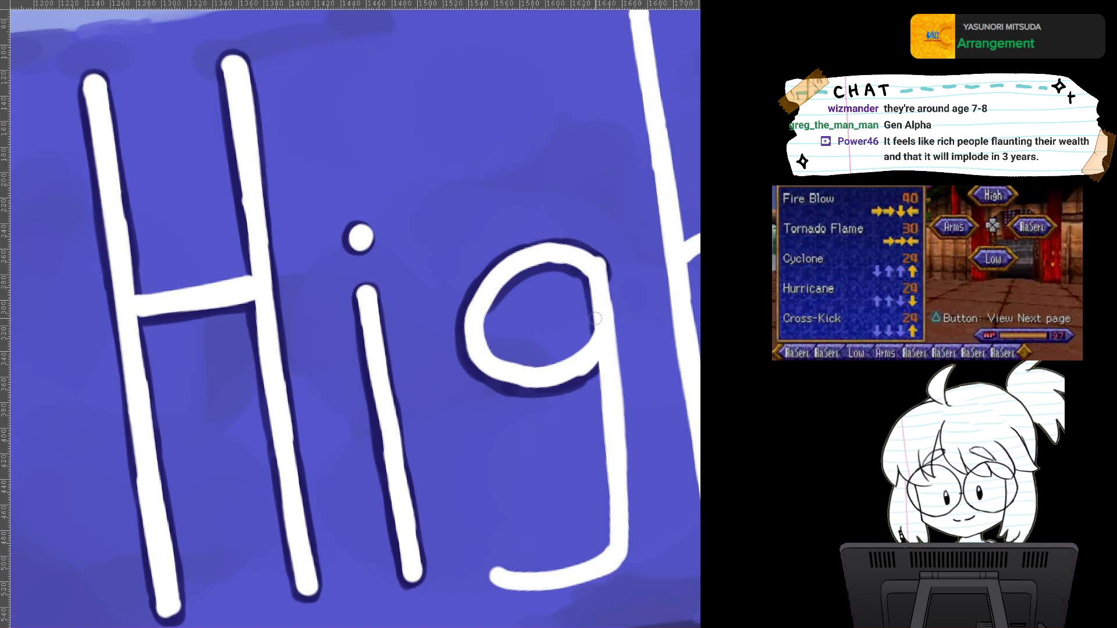
mouse_move(492, 308)
mouse_down()
mouse_move(488, 347)
mouse_move(522, 360)
mouse_move(494, 354)
mouse_move(535, 364)
mouse_move(585, 345)
mouse_move(569, 355)
mouse_move(596, 317)
mouse_up()
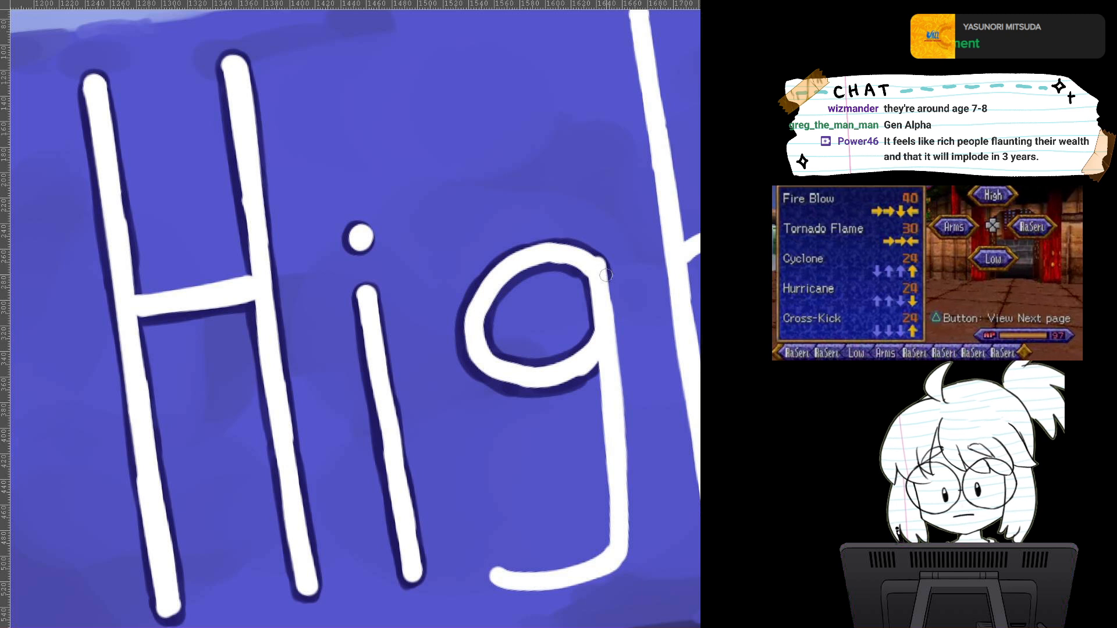
Step: Outline the g's descending stem and curved tail on both sides in dark navy
drag(605, 275, 617, 381)
mouse_move(602, 256)
mouse_down()
mouse_move(618, 397)
mouse_move(591, 366)
mouse_move(608, 507)
mouse_move(607, 489)
mouse_move(596, 557)
mouse_up()
mouse_move(620, 420)
mouse_down()
mouse_move(622, 563)
mouse_move(563, 435)
mouse_move(571, 451)
mouse_up()
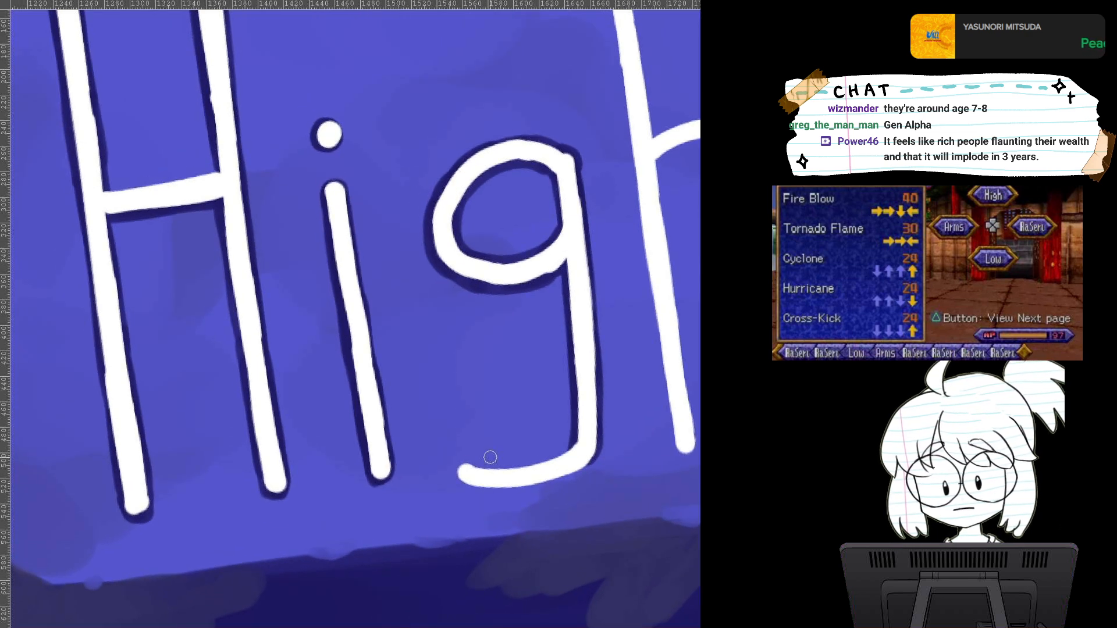
mouse_move(466, 469)
mouse_down()
mouse_move(512, 473)
mouse_move(474, 471)
mouse_move(536, 465)
mouse_move(570, 445)
mouse_up()
mouse_move(464, 472)
mouse_down()
mouse_move(505, 488)
mouse_move(494, 485)
mouse_move(537, 480)
mouse_move(510, 486)
mouse_move(574, 458)
mouse_move(525, 483)
mouse_move(578, 467)
mouse_move(558, 478)
mouse_move(592, 445)
mouse_move(586, 467)
mouse_up()
Step: Outline the left edge of the h's tall stem in dark navy from its top down around its lower end
mouse_move(605, 410)
mouse_down()
mouse_move(542, 463)
mouse_move(509, 534)
mouse_up()
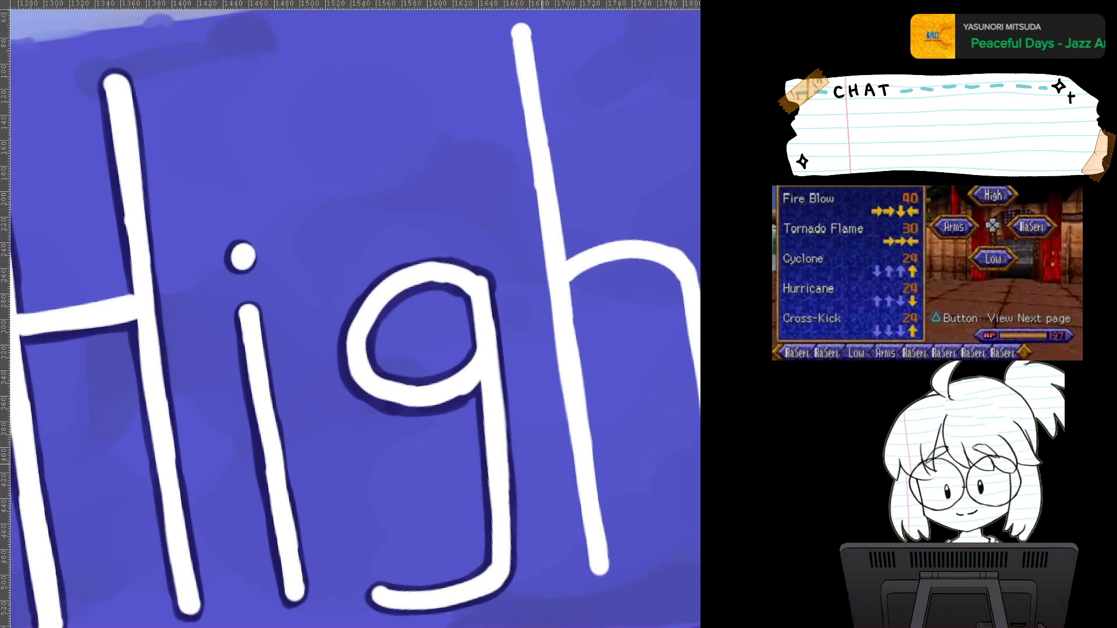
scroll(542, 463, up, 1)
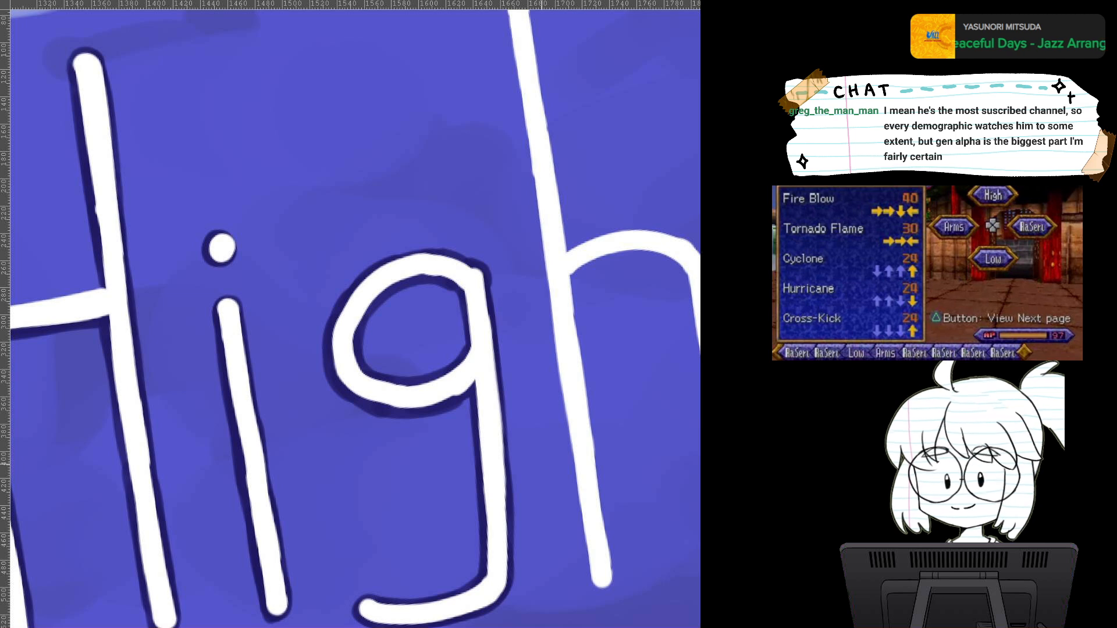
drag(542, 464, 456, 566)
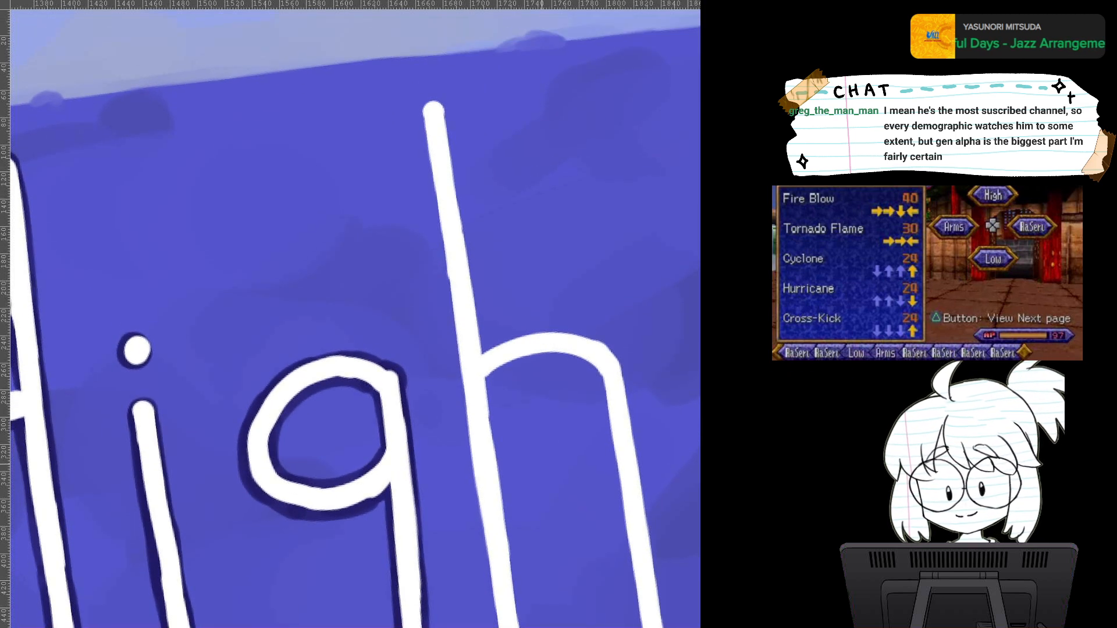
drag(425, 114, 434, 231)
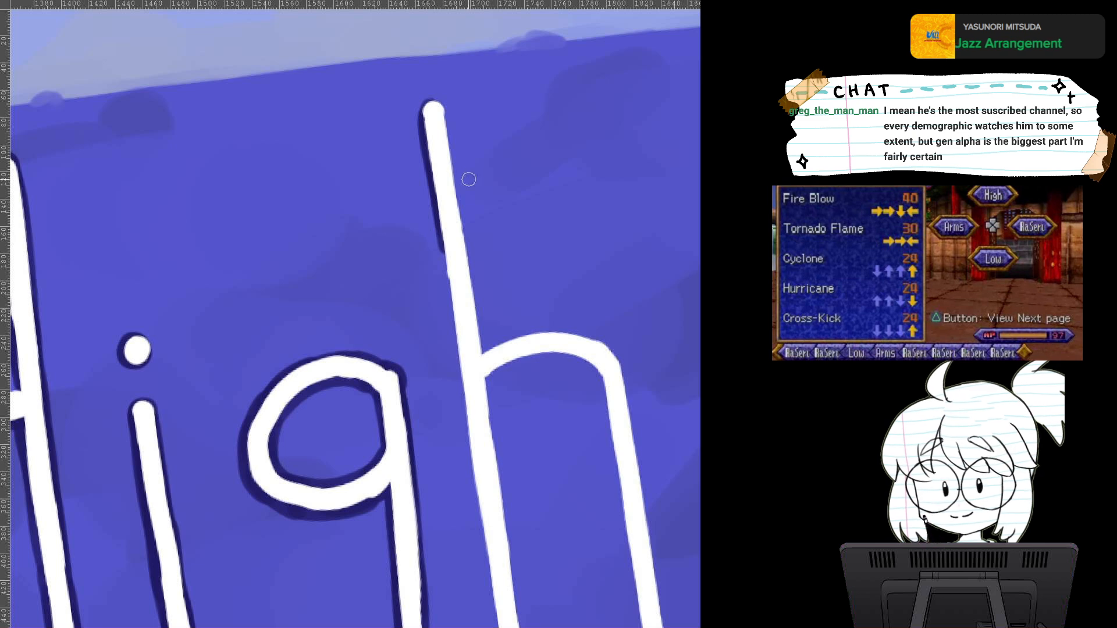
drag(470, 182, 438, 120)
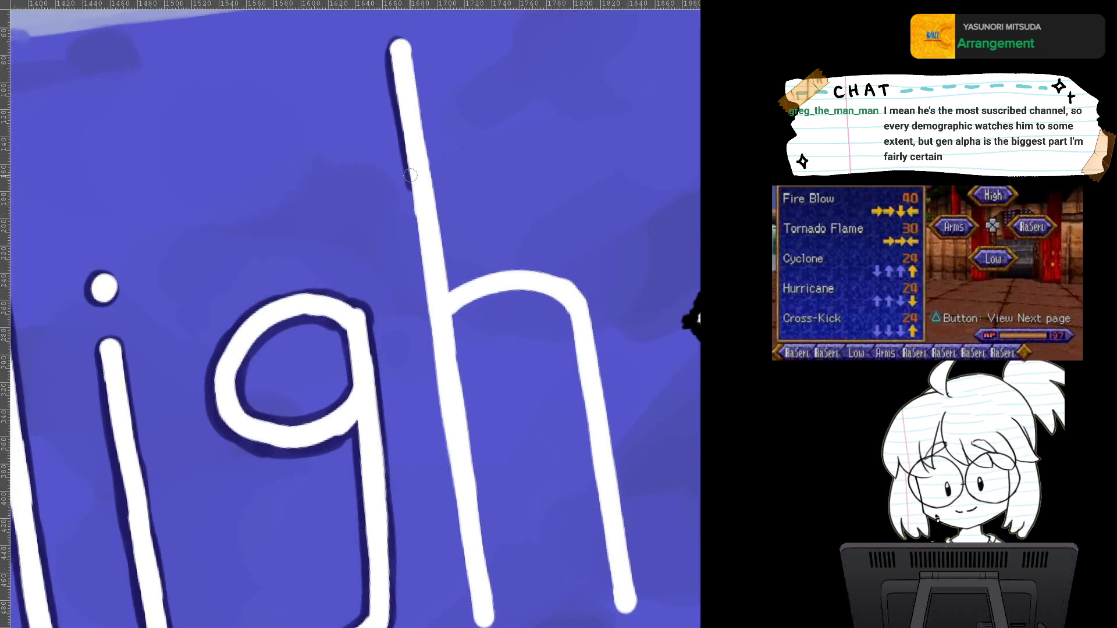
drag(410, 174, 456, 517)
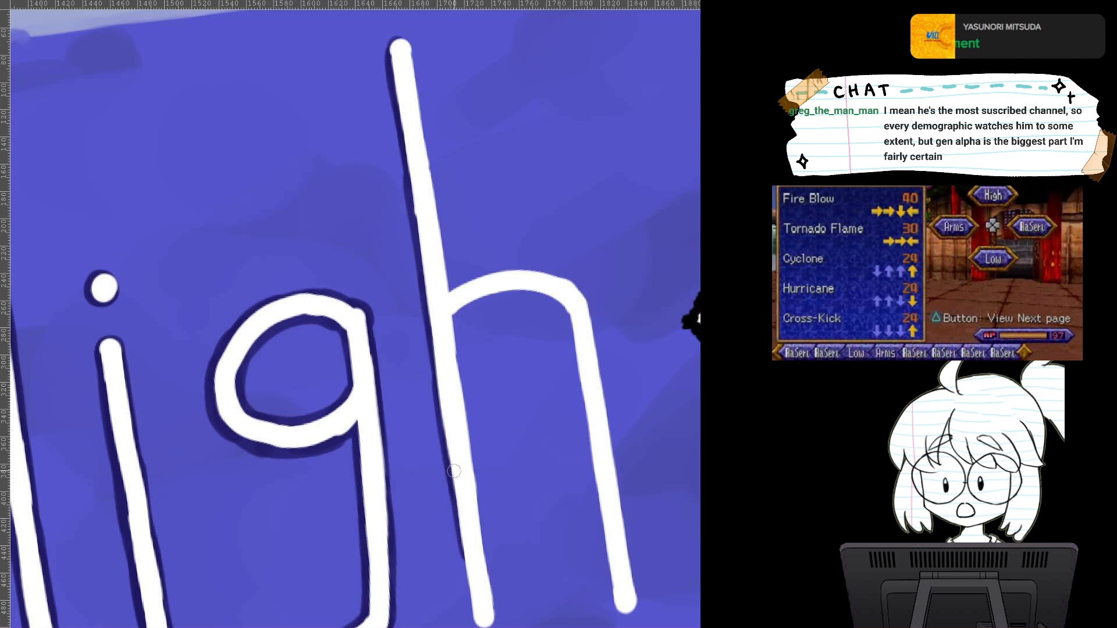
drag(453, 471, 486, 623)
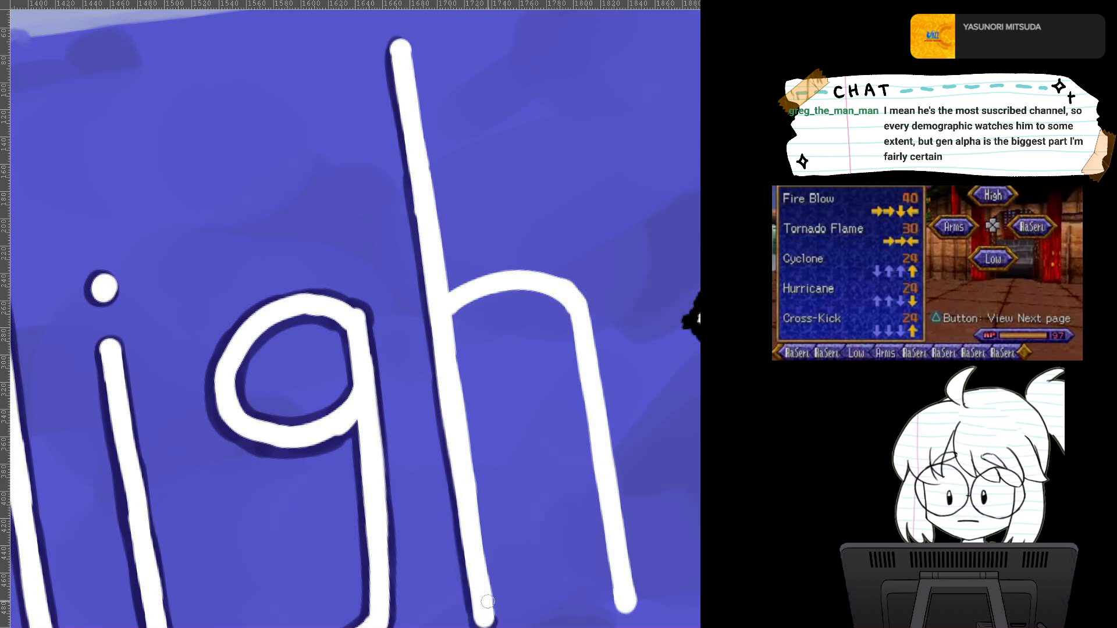
Step: Outline the right edge of the h's tall stem and the upper edge of its arch in dark navy
drag(453, 316, 495, 627)
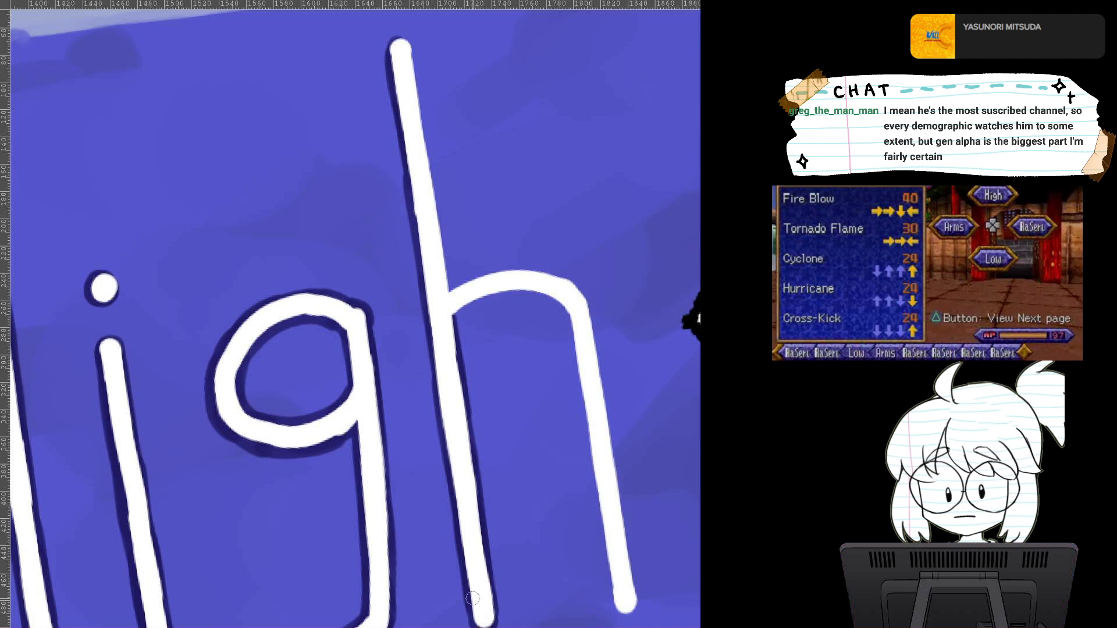
mouse_move(391, 48)
mouse_down()
mouse_move(408, 39)
mouse_move(432, 163)
mouse_up()
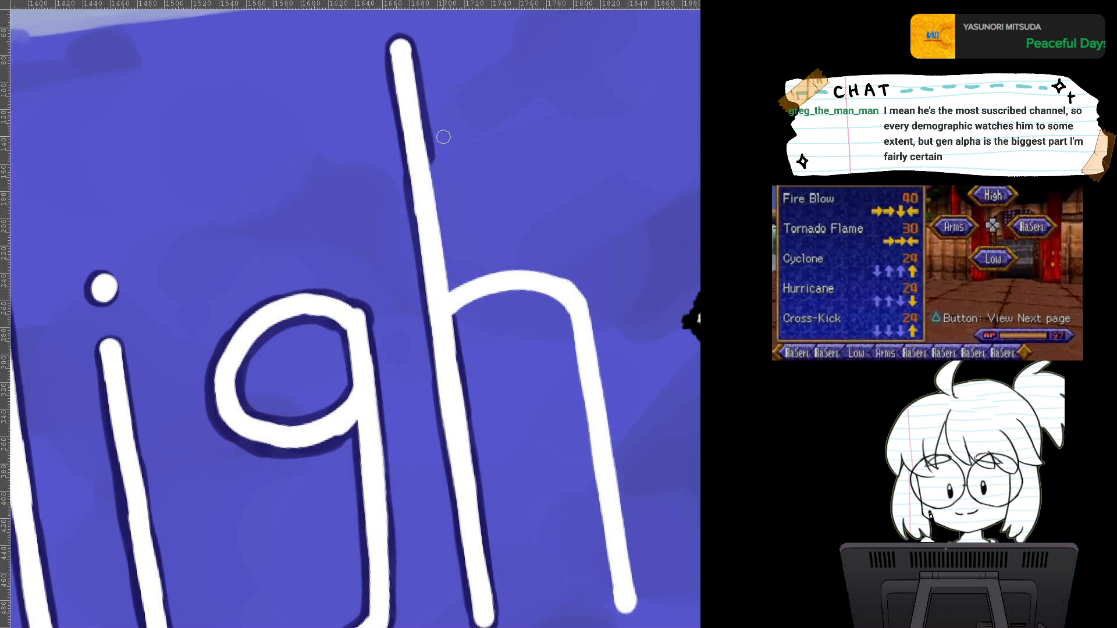
mouse_move(438, 143)
mouse_down()
mouse_move(447, 299)
mouse_move(501, 273)
mouse_move(556, 280)
mouse_move(585, 305)
mouse_move(599, 400)
mouse_up()
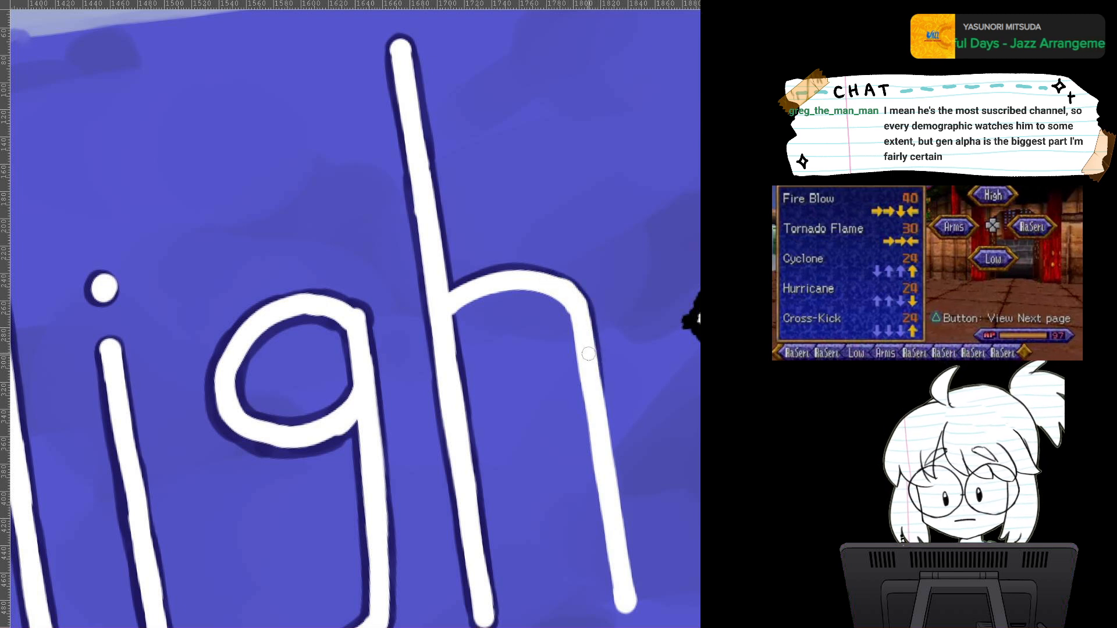
Step: Outline the outer edge of the h's right leg in dark navy down to and around its lower end
drag(588, 353, 619, 511)
drag(593, 326, 605, 445)
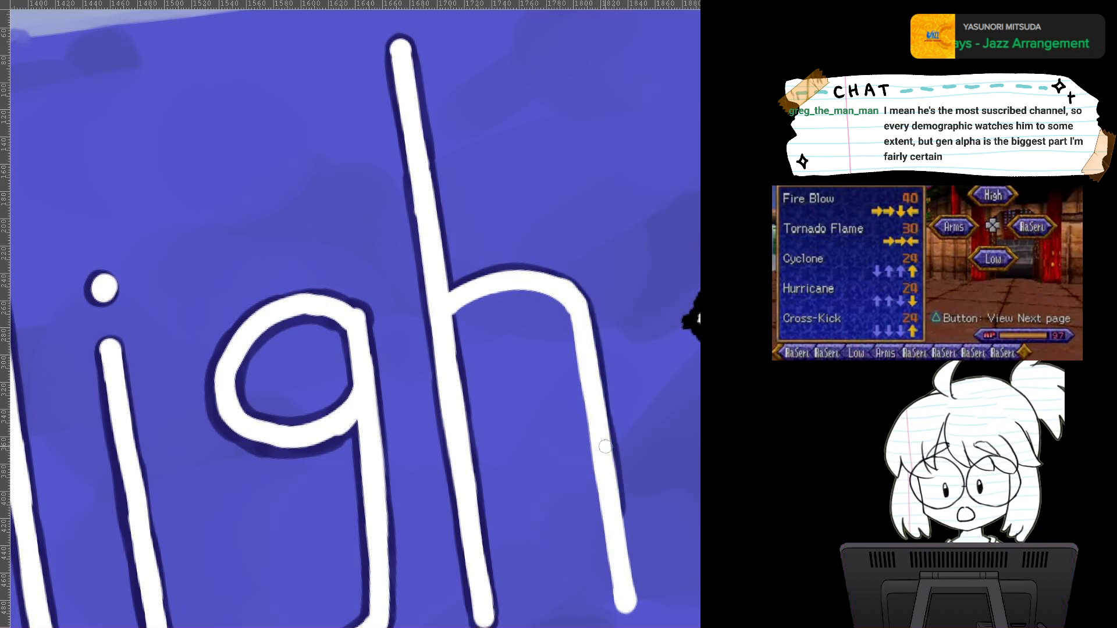
drag(596, 358, 631, 578)
mouse_move(618, 512)
mouse_down()
mouse_move(637, 608)
mouse_move(619, 602)
mouse_up()
drag(609, 553, 621, 606)
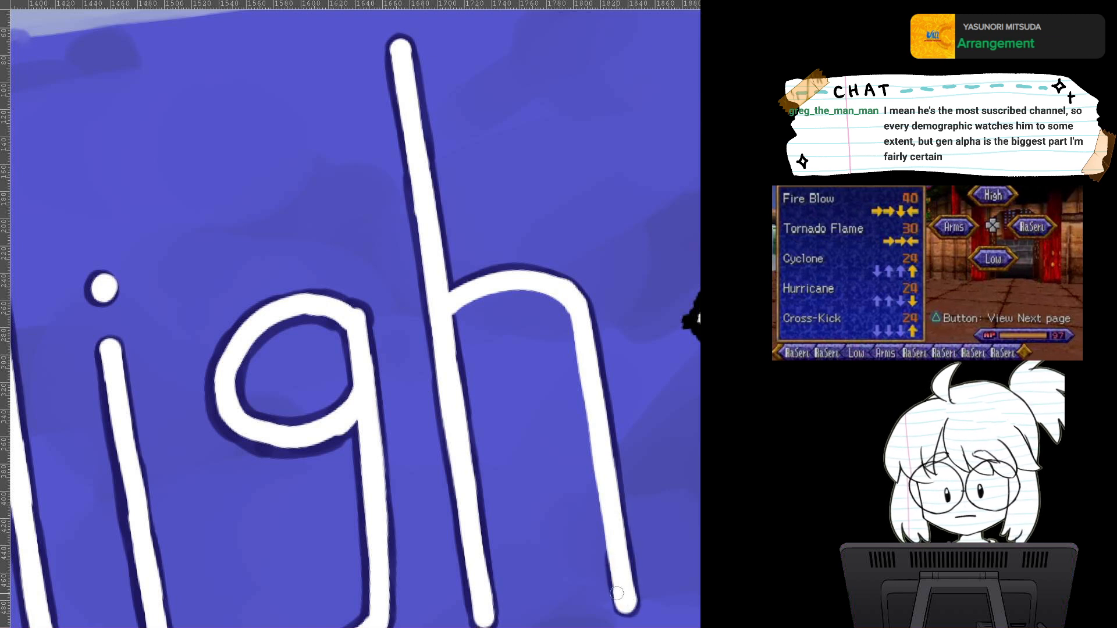
Step: Outline the inner edge of the h's arch and right leg in dark navy
mouse_move(553, 291)
mouse_down()
mouse_move(576, 329)
mouse_move(599, 499)
mouse_up()
drag(592, 427, 617, 601)
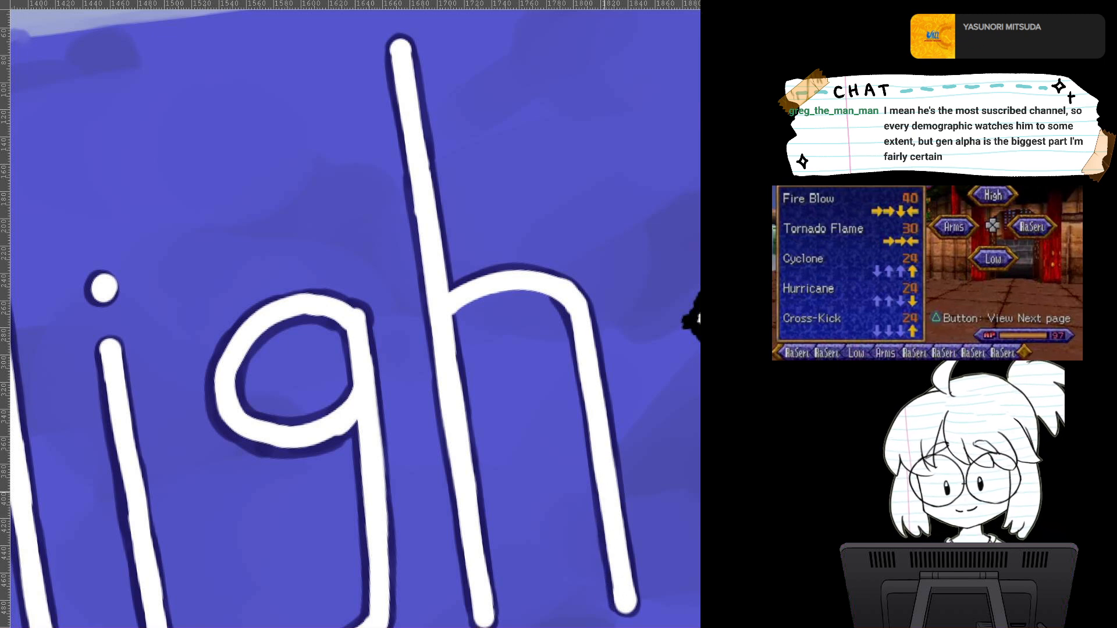
Step: Compare the whole arrow button with the white "High" lettering hidden, semi-transparent and fully opaque
drag(604, 492, 651, 326)
mouse_move(399, 358)
mouse_down()
mouse_move(448, 291)
mouse_move(470, 282)
mouse_up()
drag(571, 341, 570, 401)
drag(544, 325, 544, 378)
drag(547, 256, 544, 459)
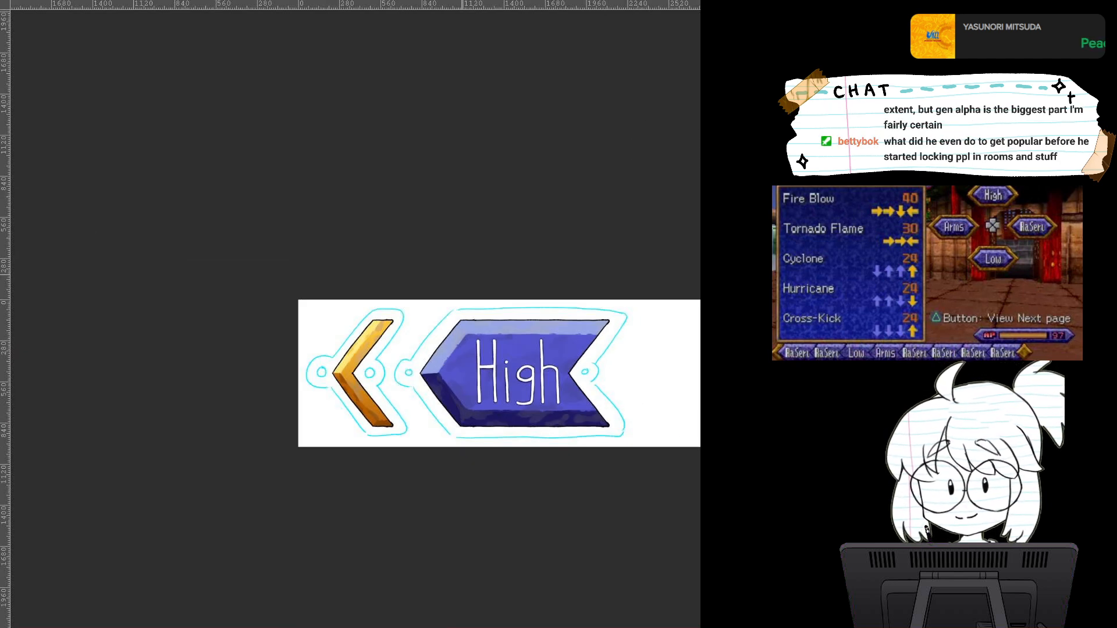
drag(543, 407, 552, 381)
drag(488, 336, 331, 329)
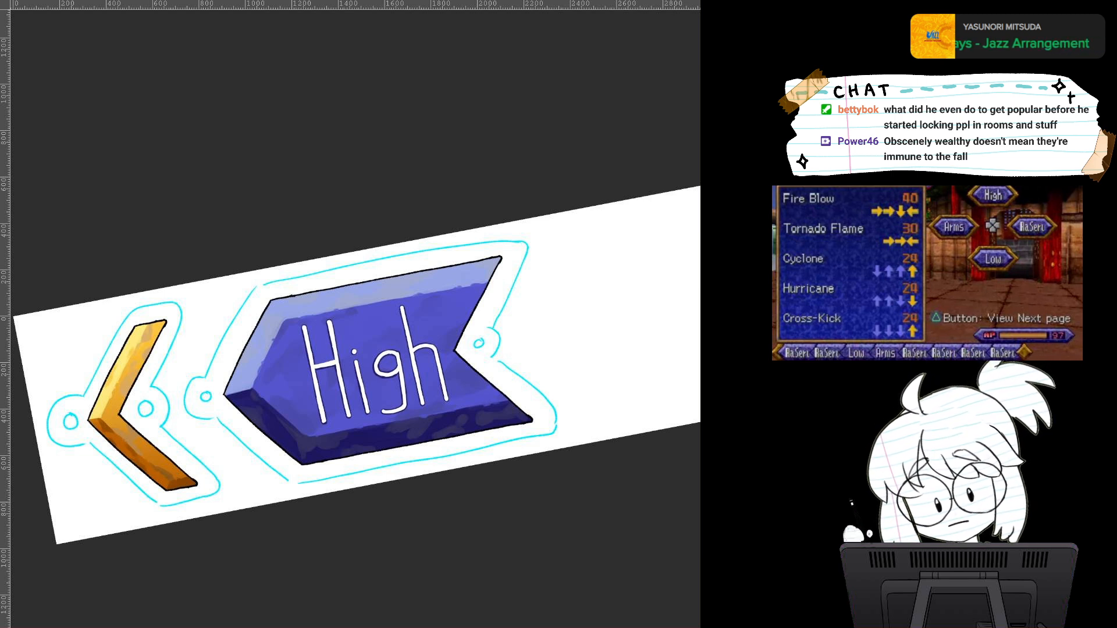
key(ctrl+z)
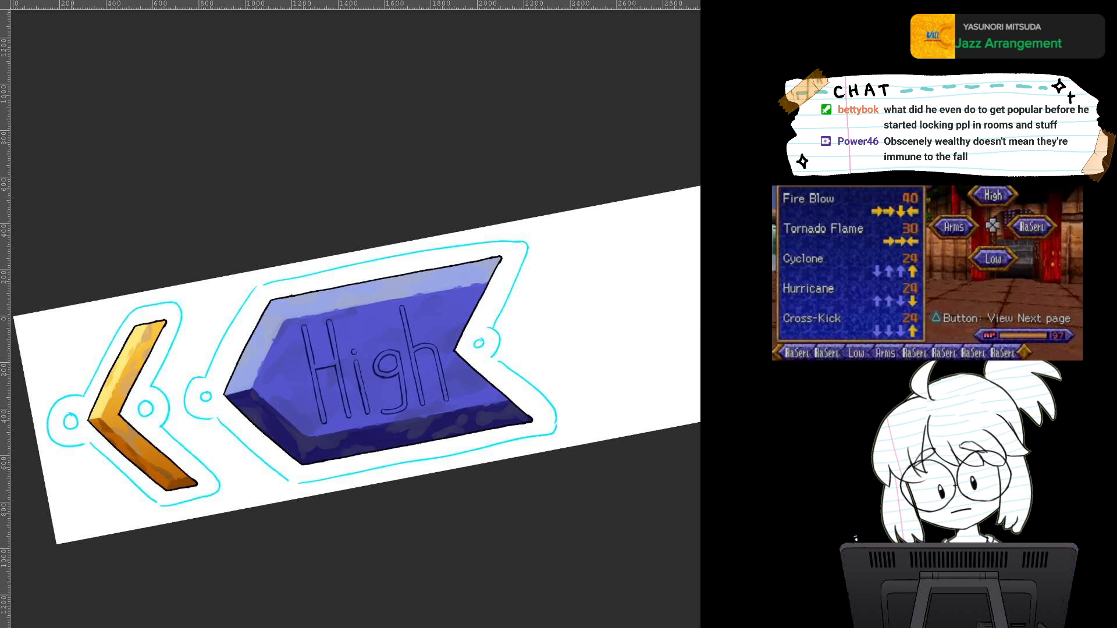
key(ctrl+z)
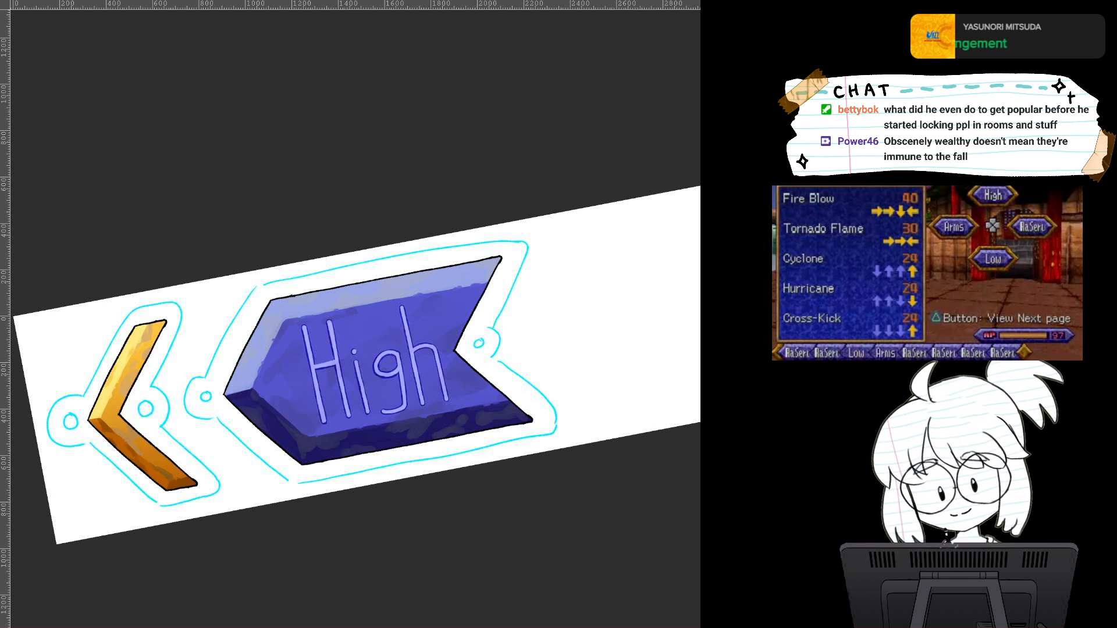
key(ctrl+z)
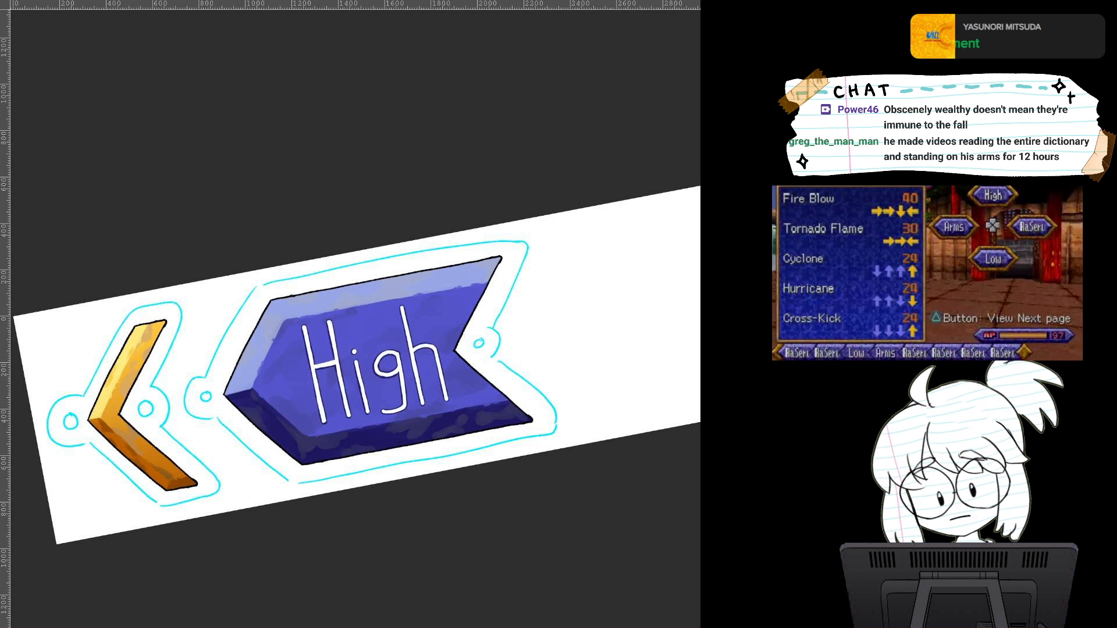
Step: Lower the opacity of the white "High" lettering slightly so it looks a little softer against the blue button
key(ctrl+z)
key(ctrl+z)
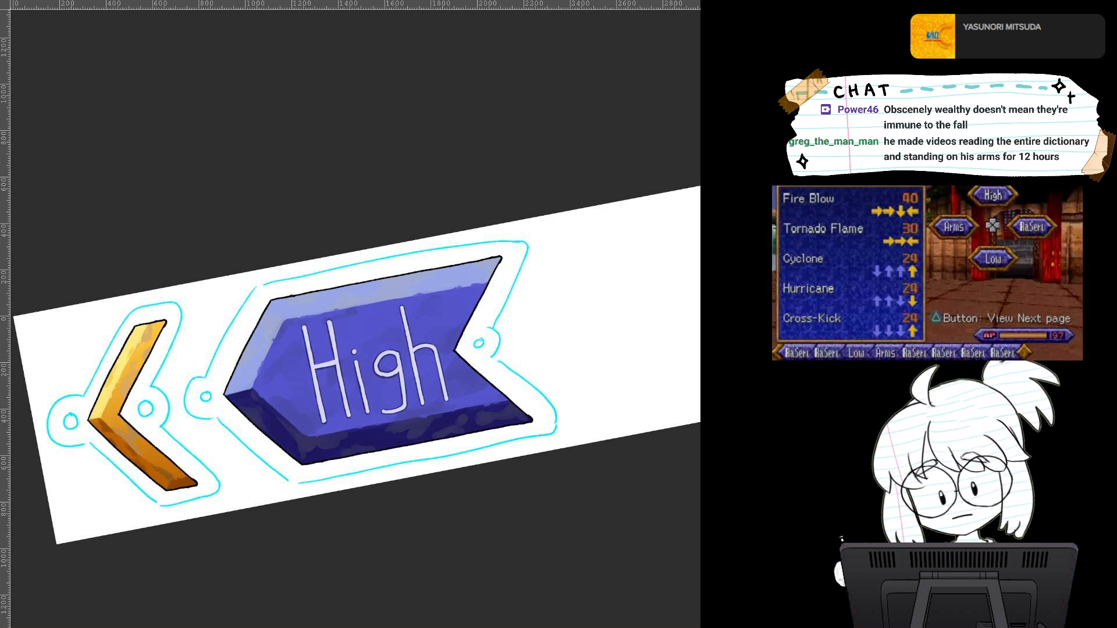
key(ctrl+z)
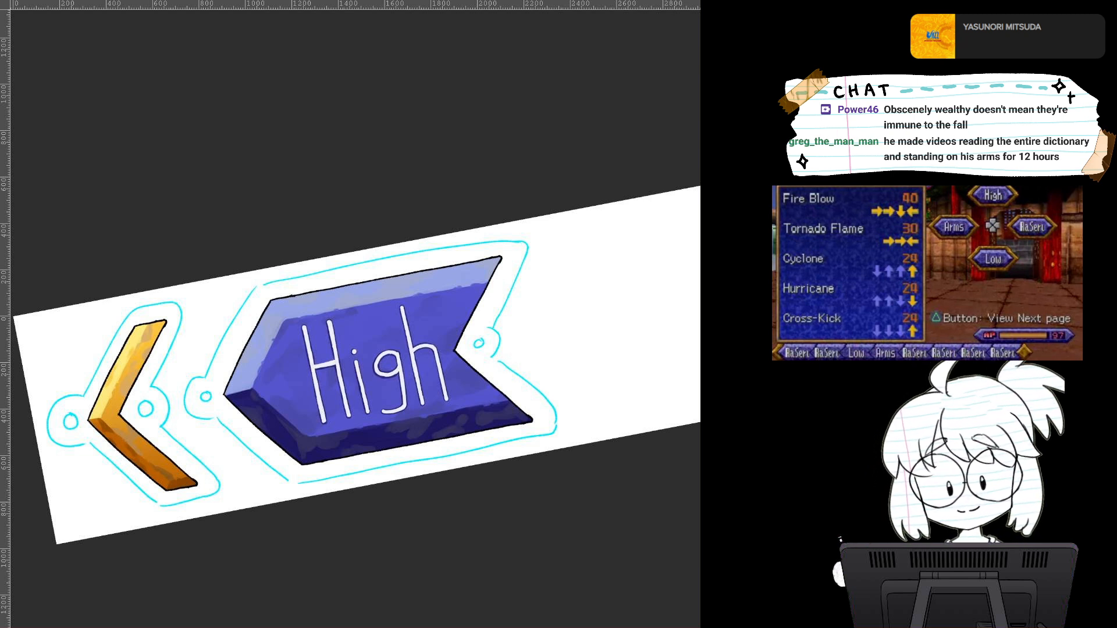
key(ctrl+z)
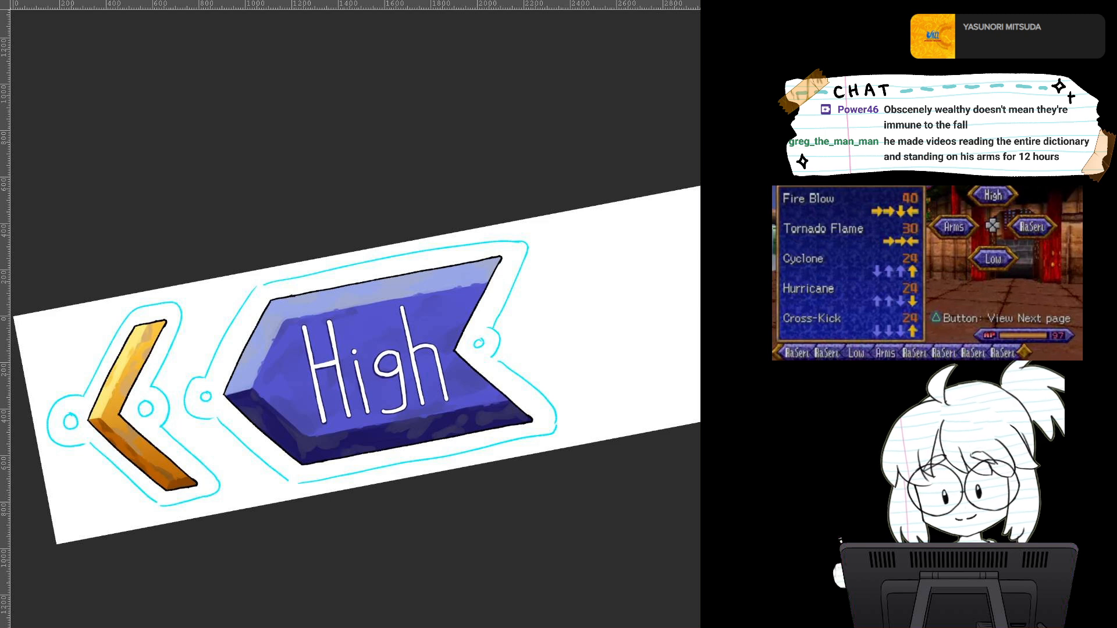
key(ctrl+z)
key(ctrl+z)
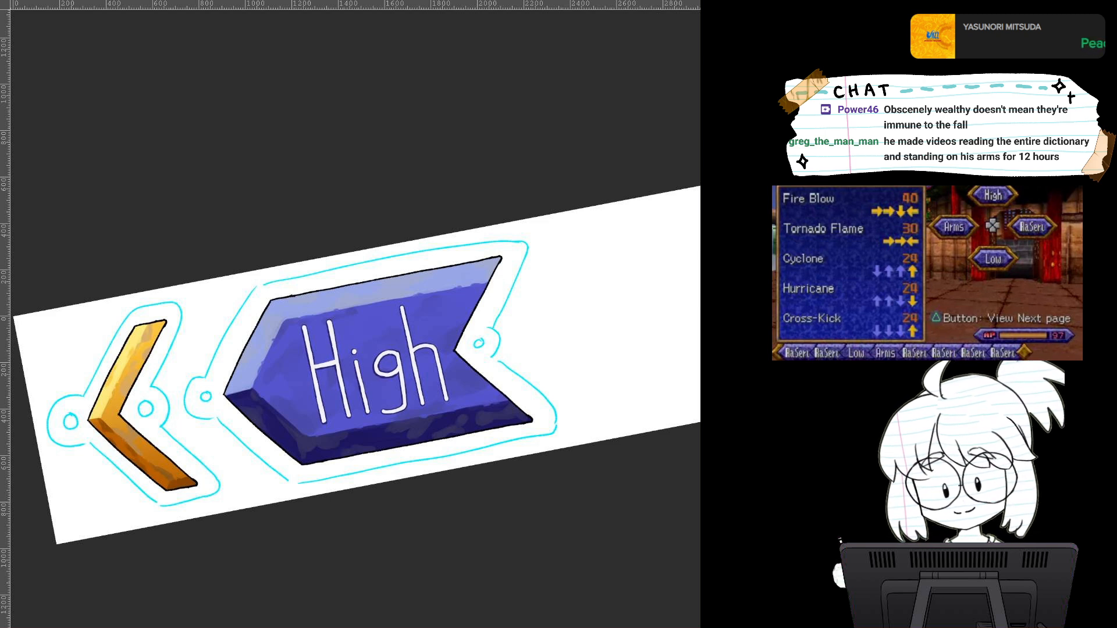
Step: Examine how the outlined "High" lettering reads on the blue arrow button at small and large sizes and different canvas angles
drag(472, 375, 485, 288)
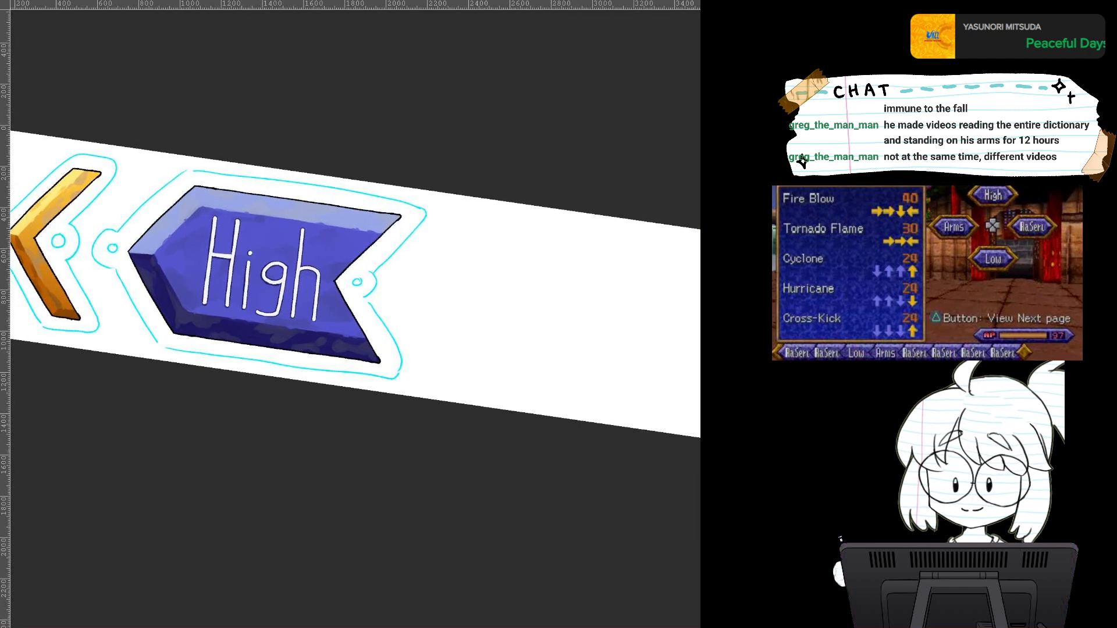
drag(349, 250, 429, 328)
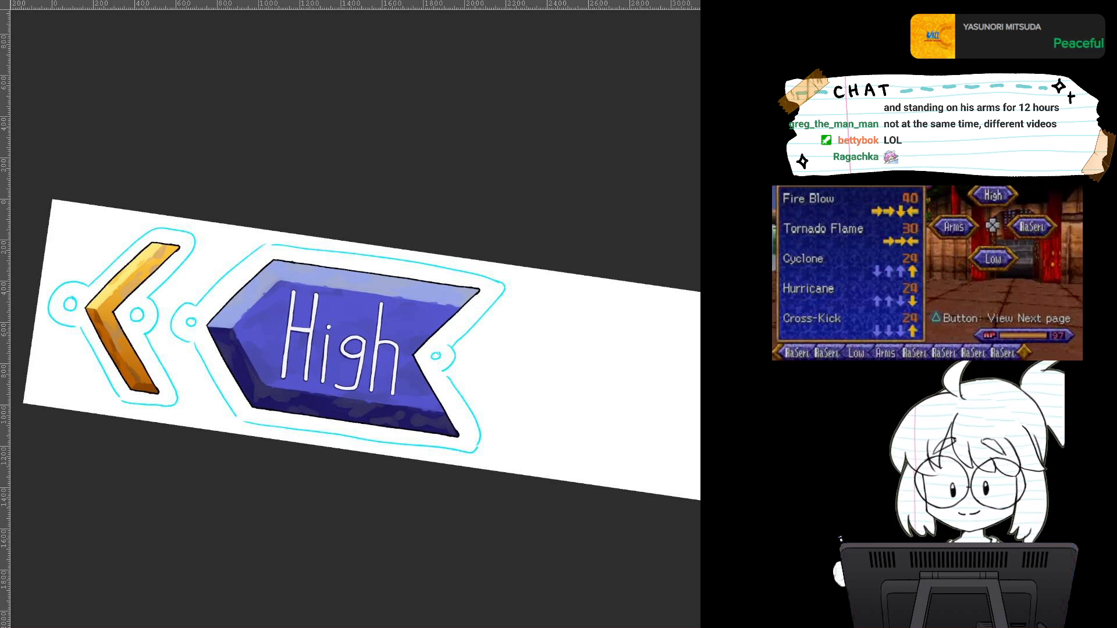
drag(436, 394, 459, 355)
scroll(460, 354, down, 4)
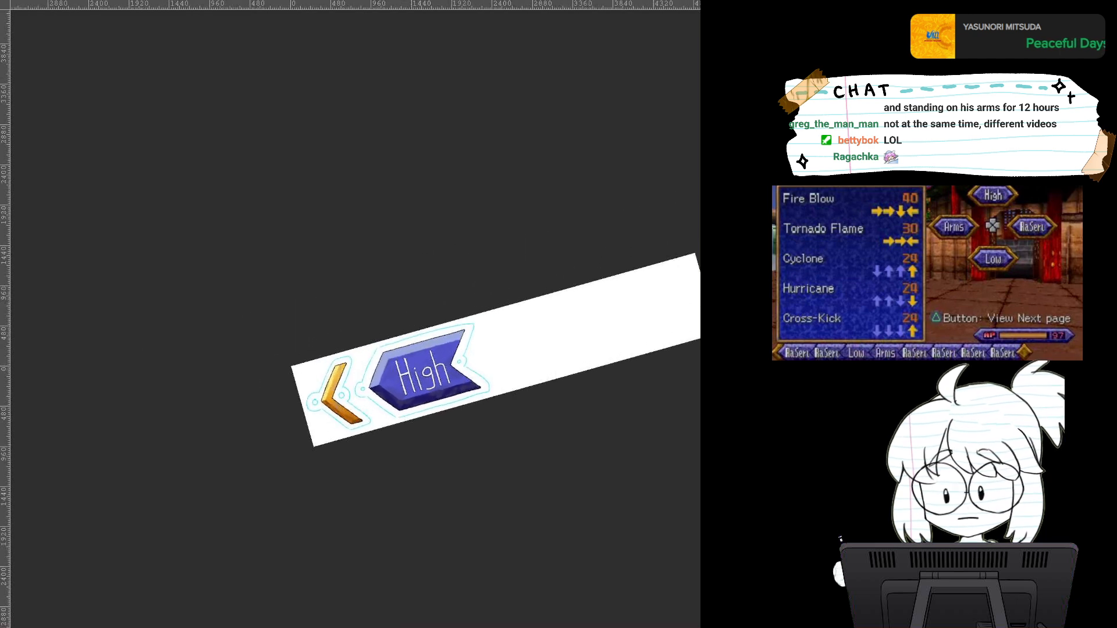
scroll(459, 355, up, 5)
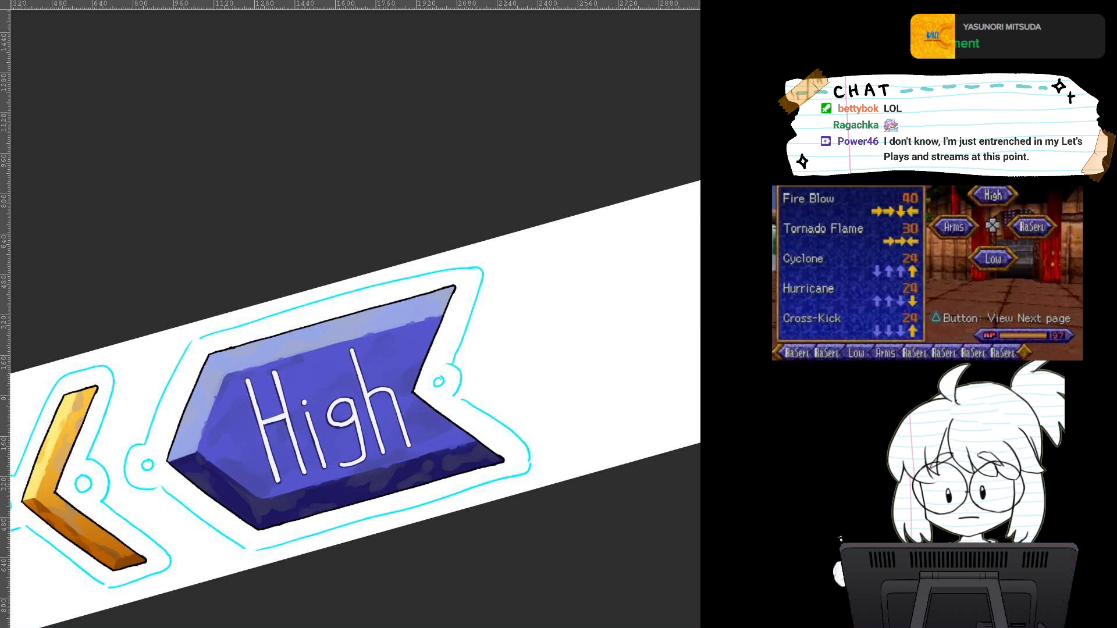
scroll(512, 400, down, 7)
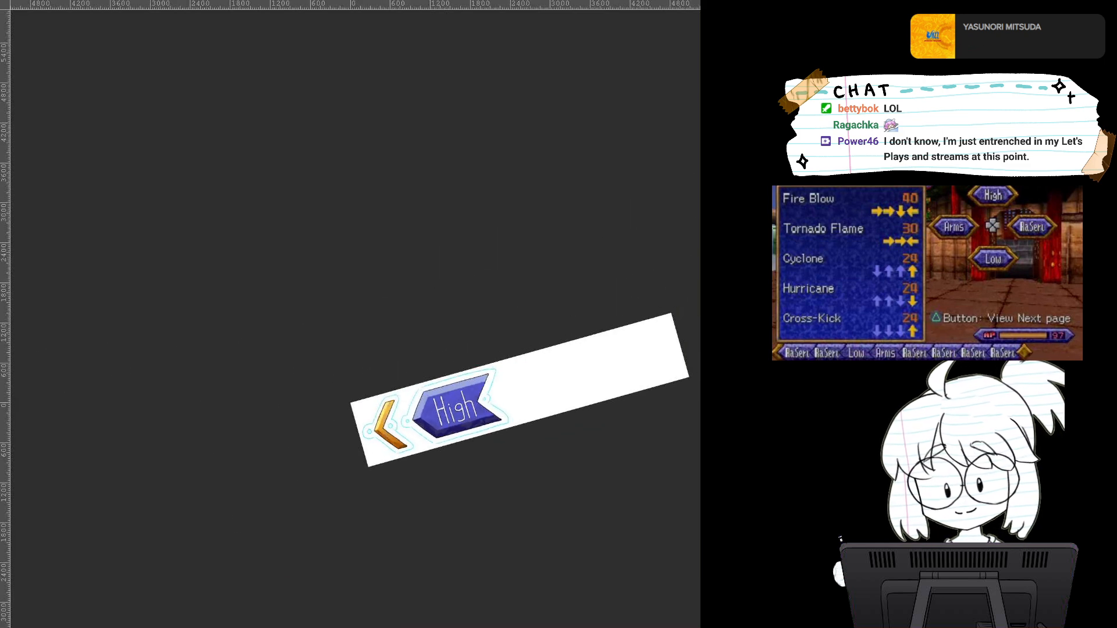
scroll(528, 389, up, 4)
scroll(471, 404, up, 5)
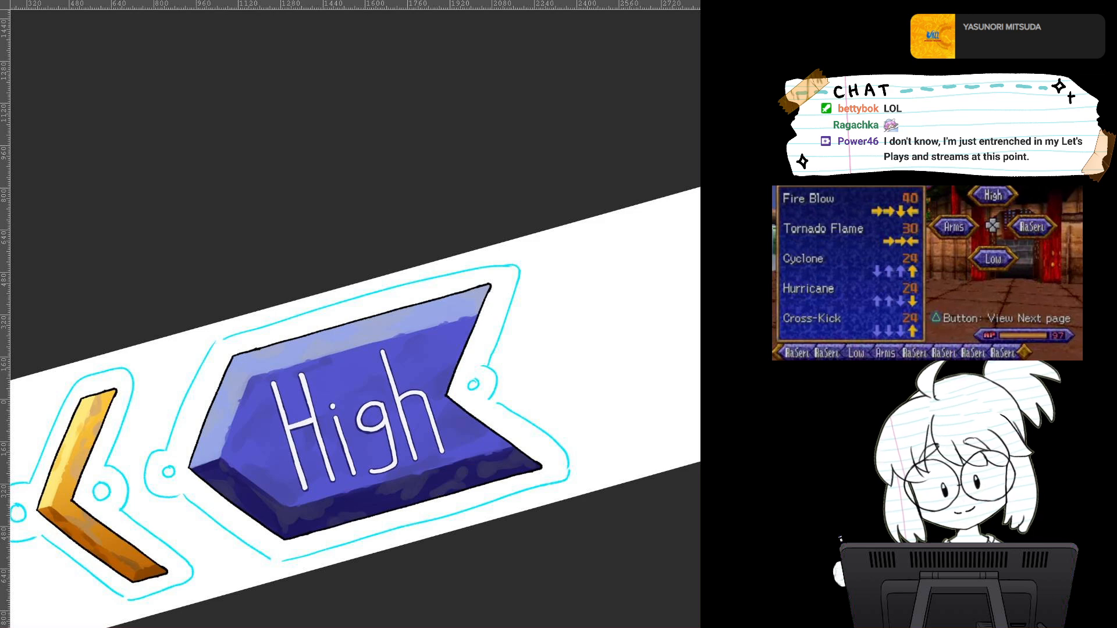
drag(407, 408, 454, 336)
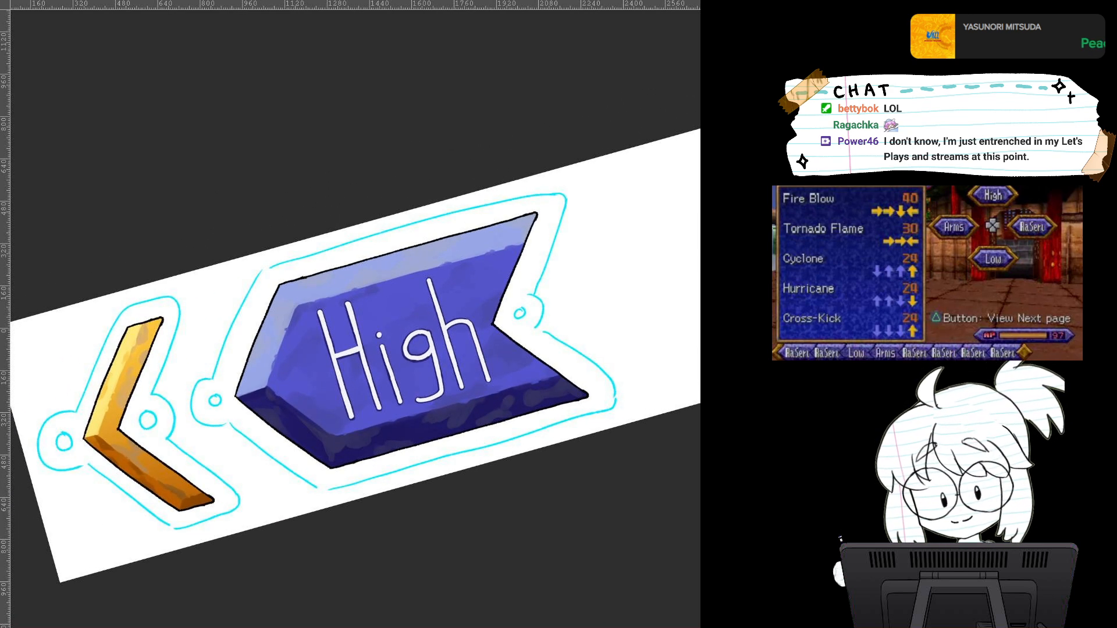
drag(407, 349, 407, 350)
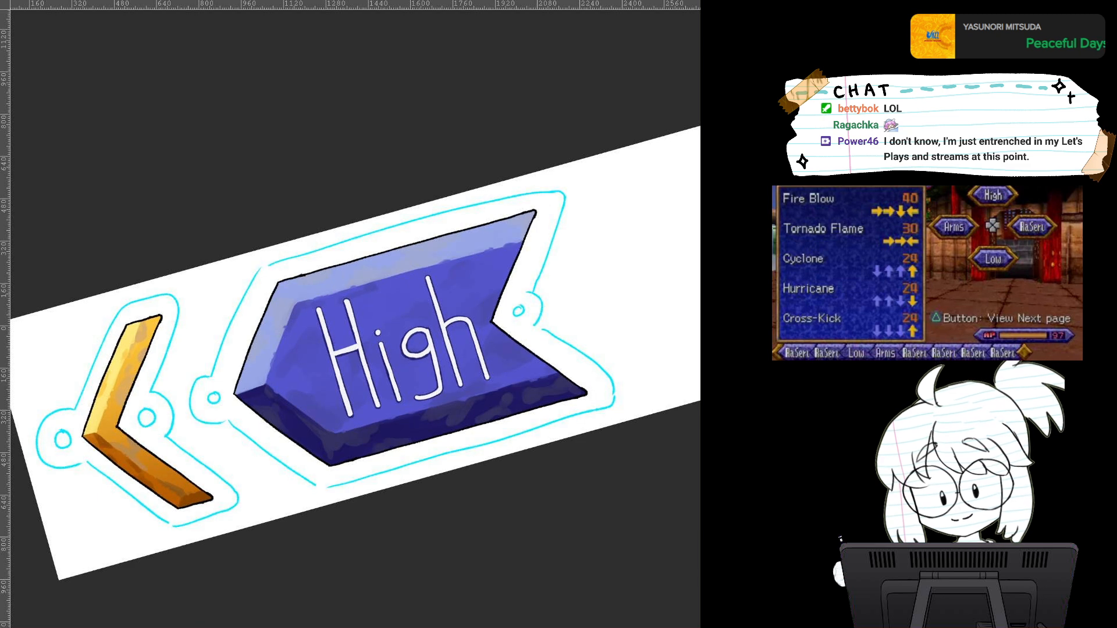
scroll(523, 342, down, 3)
scroll(504, 337, up, 3)
scroll(465, 339, up, 2)
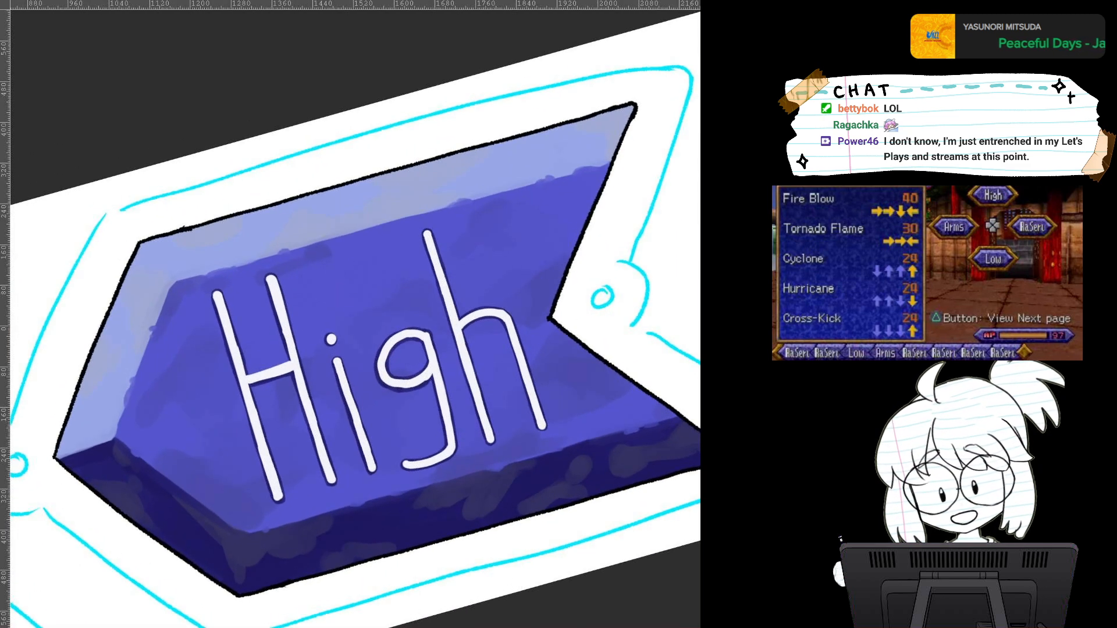
Step: Hide the dark navy outline and reduce the white "High" lettering's opacity until it is faint on the blue button
key(ctrl+z)
key(ctrl+z)
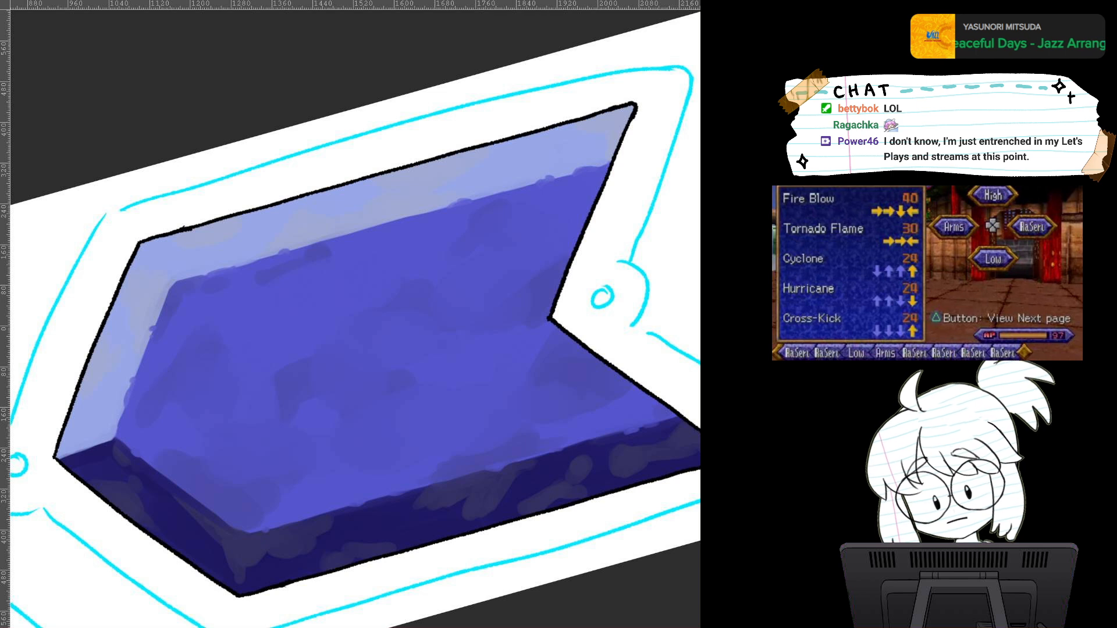
key(ctrl+z)
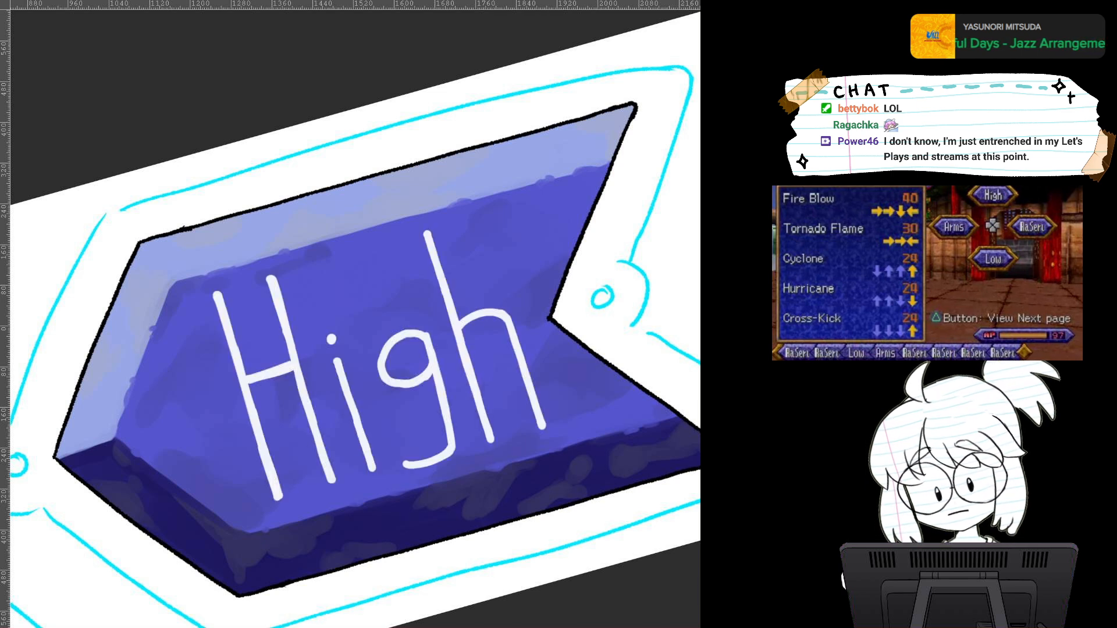
key(ctrl+z)
key(ctrl+z)
key(ctrl+z)
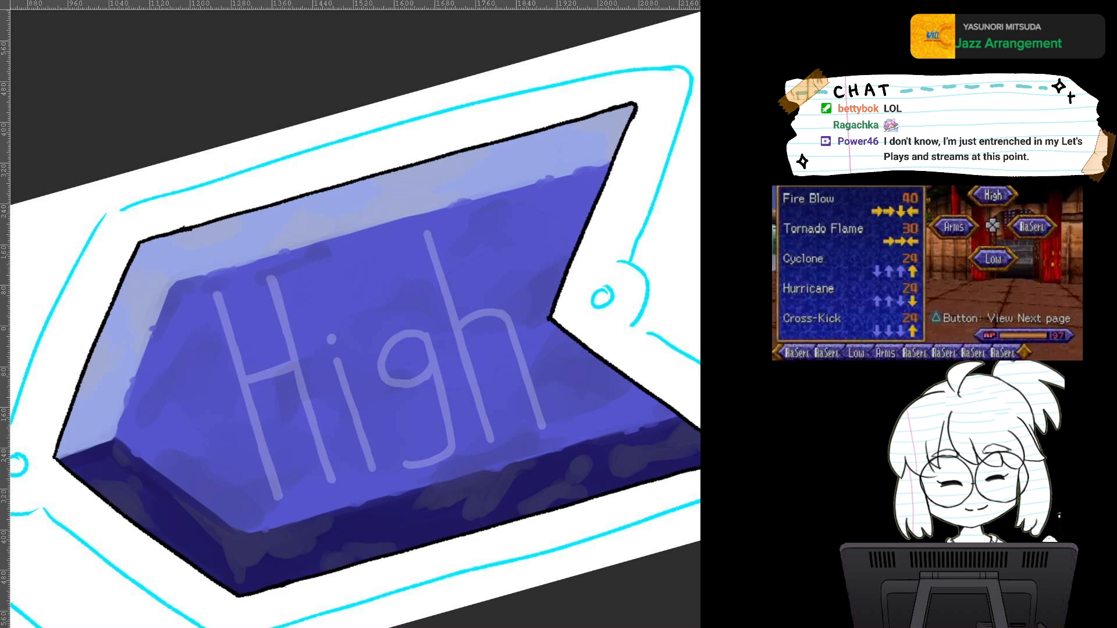
mouse_move(354, 373)
mouse_down()
mouse_move(378, 271)
mouse_move(347, 252)
mouse_up()
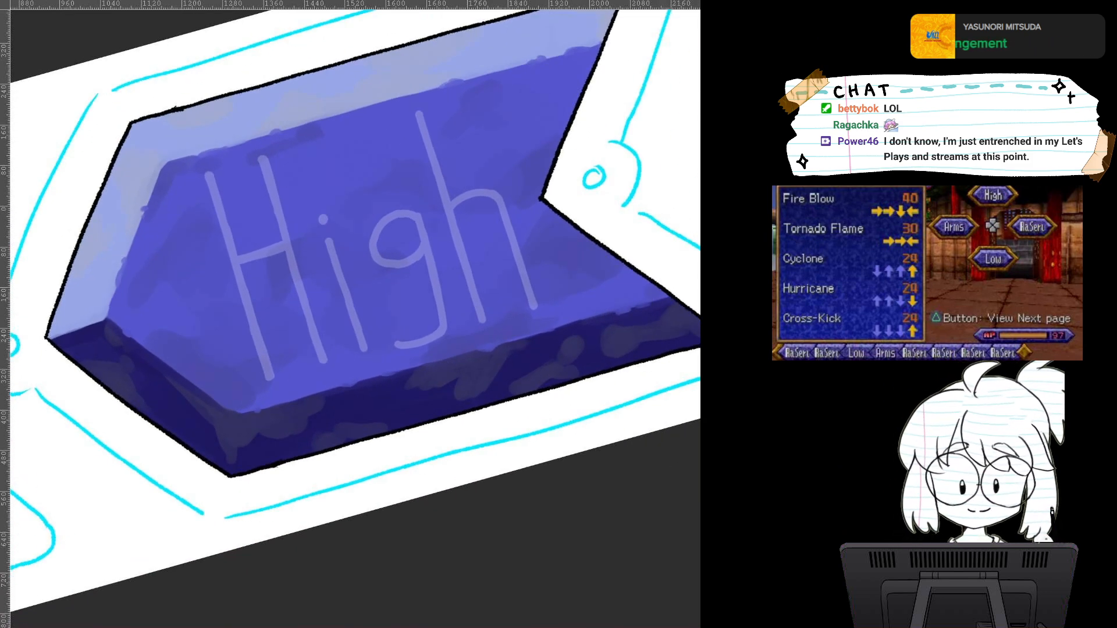
mouse_move(208, 169)
mouse_down()
mouse_move(243, 297)
mouse_move(221, 213)
mouse_up()
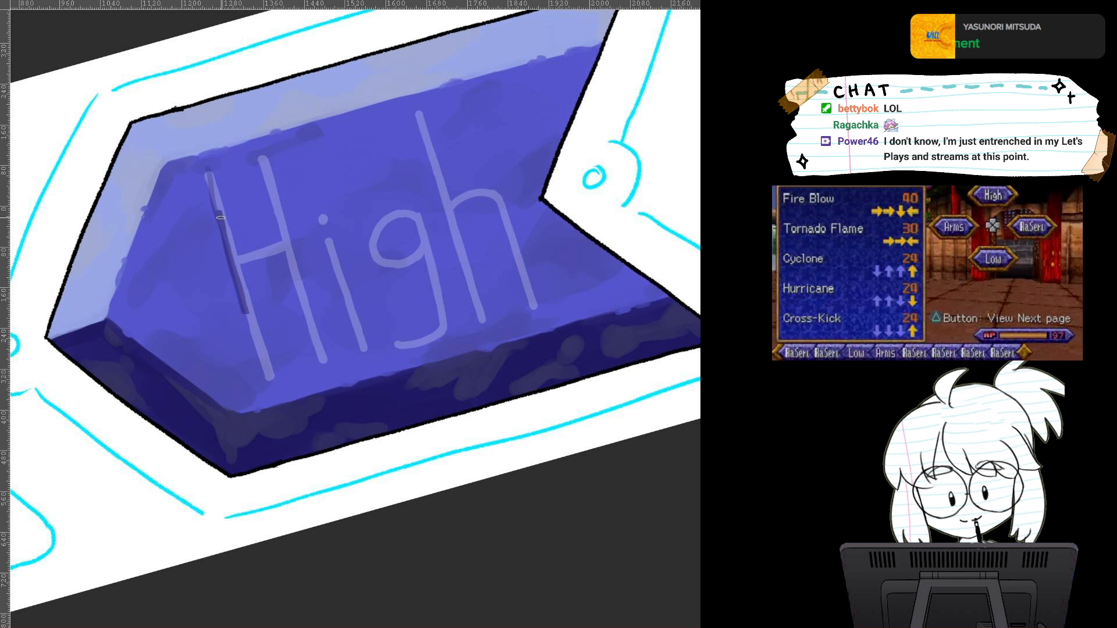
key(ctrl+z)
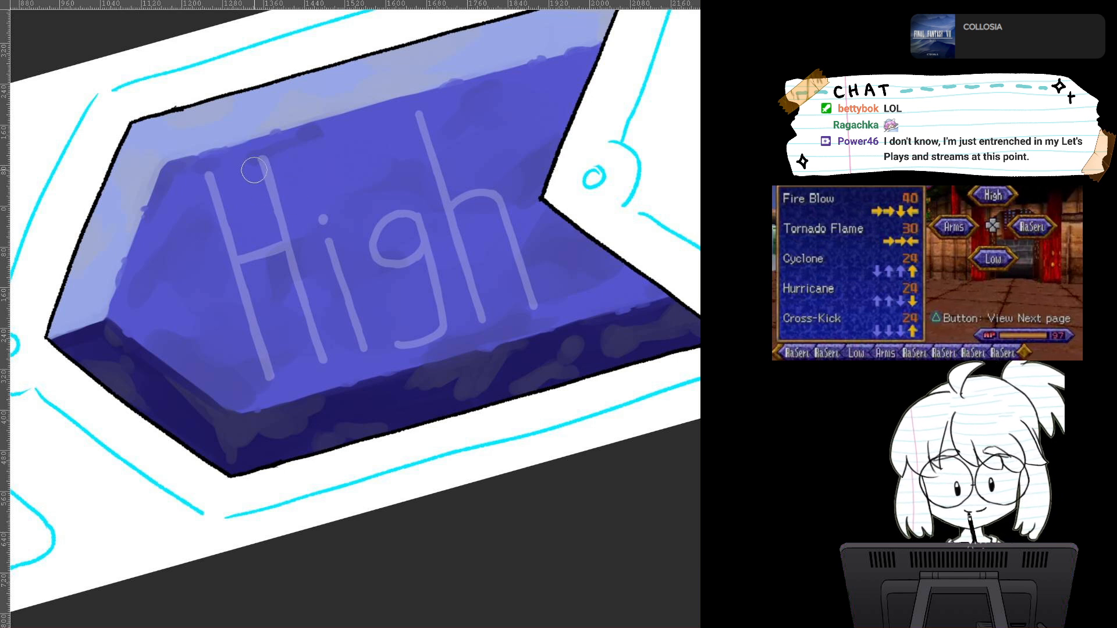
drag(254, 170, 302, 341)
key(ctrl+z)
mouse_move(227, 175)
mouse_down()
mouse_move(215, 203)
mouse_move(249, 329)
mouse_up()
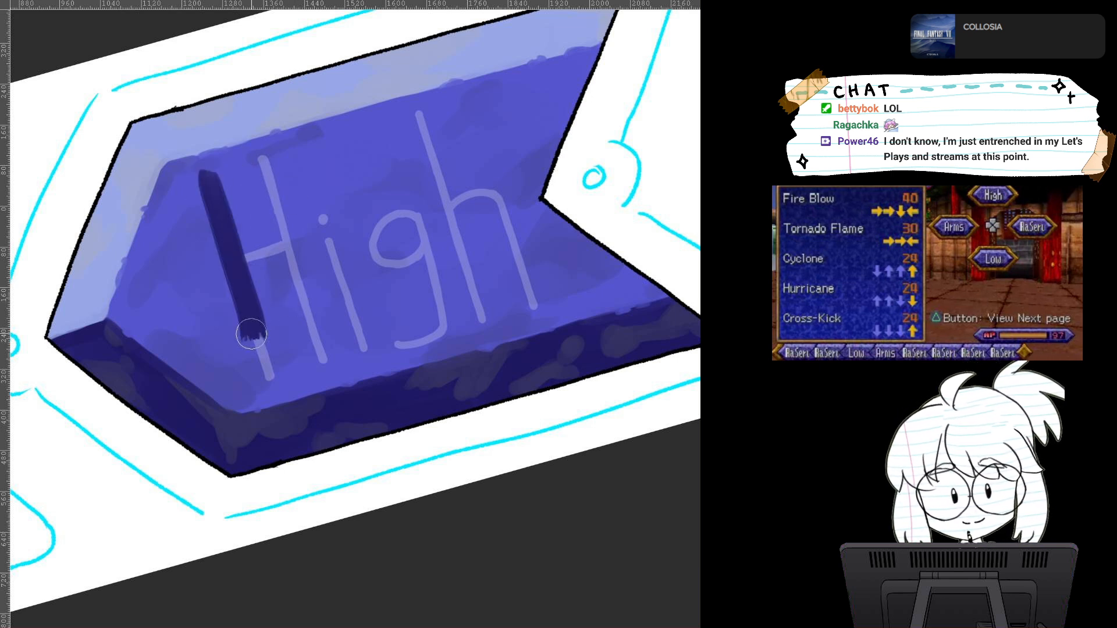
key(ctrl+z)
drag(215, 169, 234, 259)
key(ctrl+z)
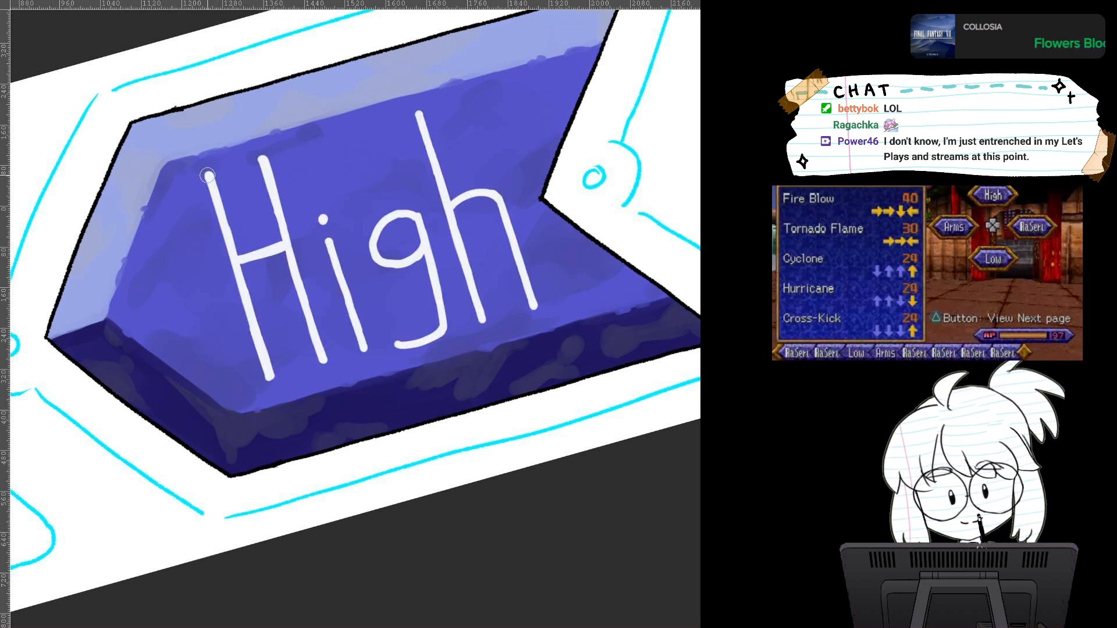
key(ctrl+shift+z)
drag(210, 174, 230, 257)
key(ctrl+z)
drag(204, 178, 243, 291)
key(ctrl+z)
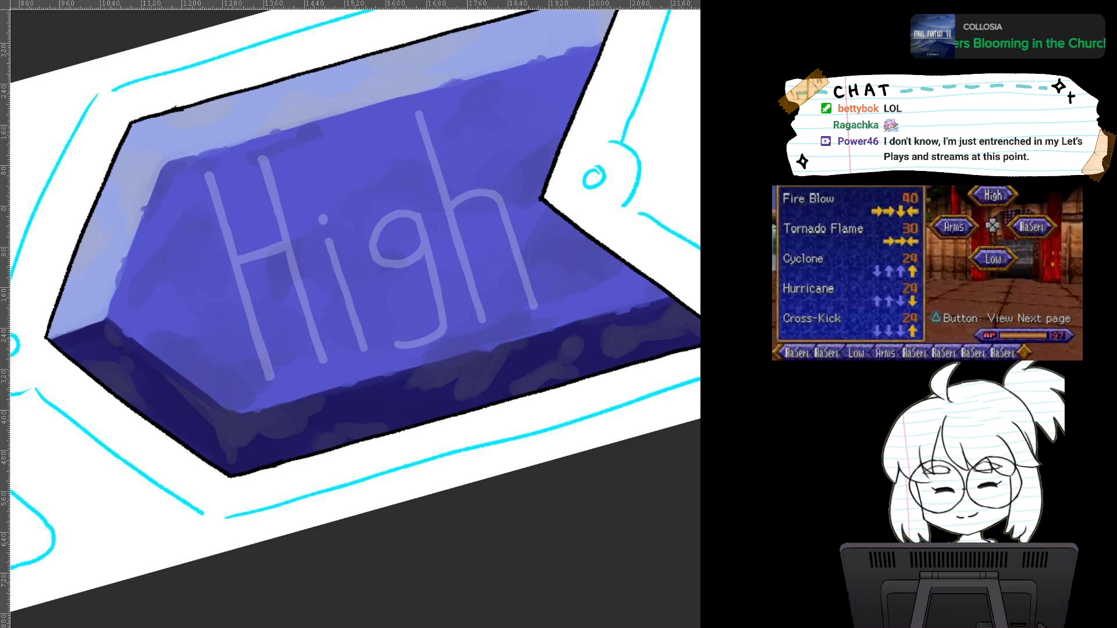
scroll(356, 326, up, 3)
drag(356, 318, 452, 348)
drag(466, 175, 485, 192)
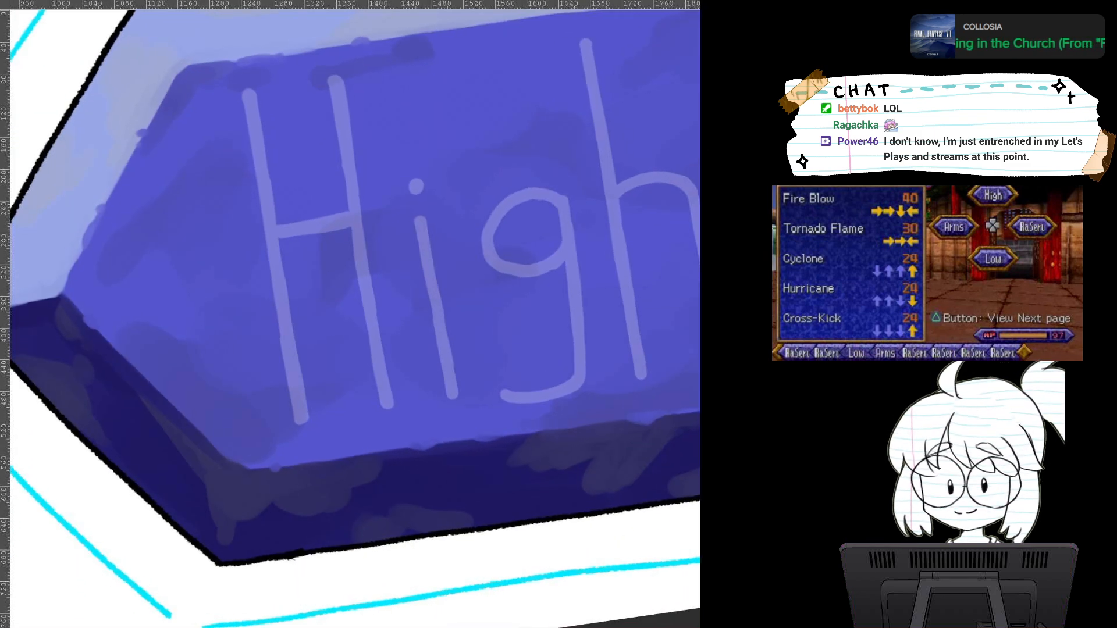
drag(356, 319, 360, 363)
scroll(410, 369, up, 3)
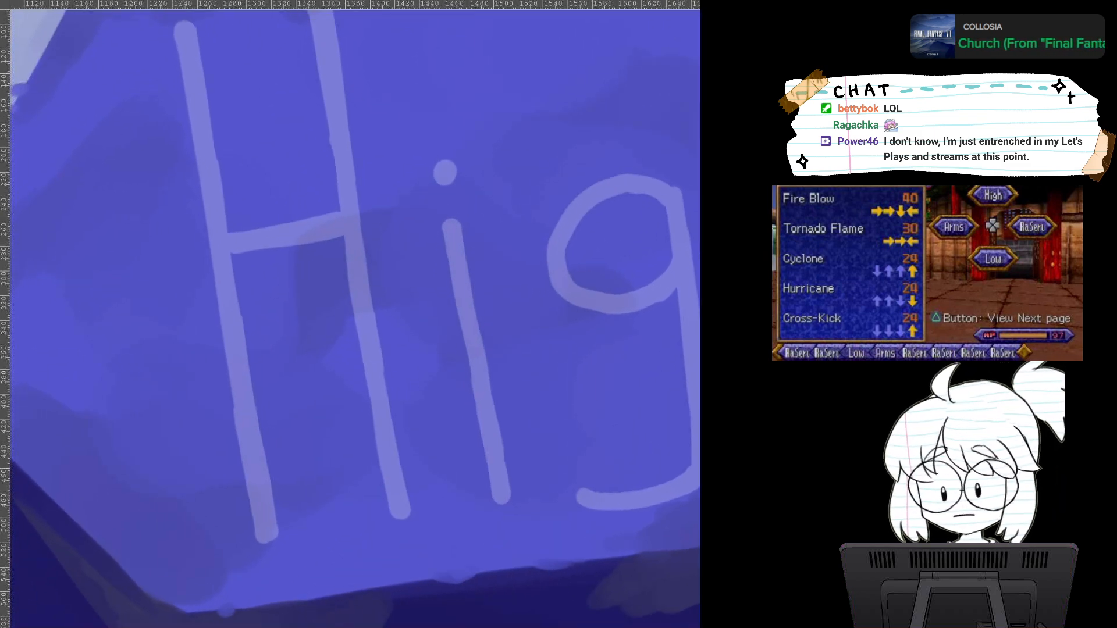
mouse_move(355, 319)
mouse_down()
mouse_move(373, 363)
mouse_move(365, 340)
mouse_move(384, 352)
mouse_up()
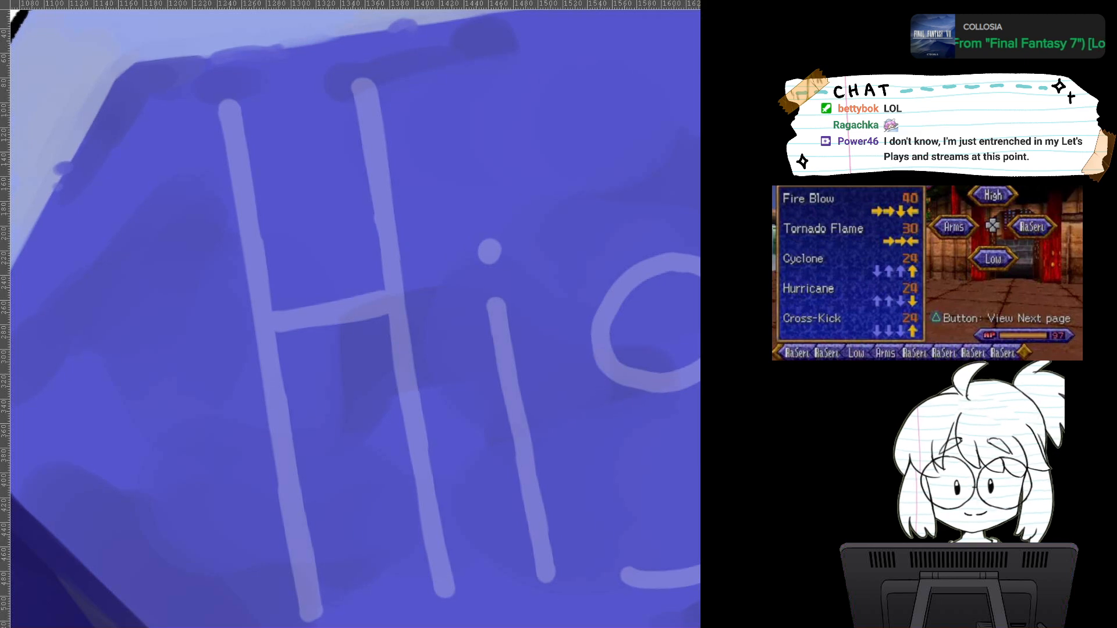
drag(229, 104, 267, 299)
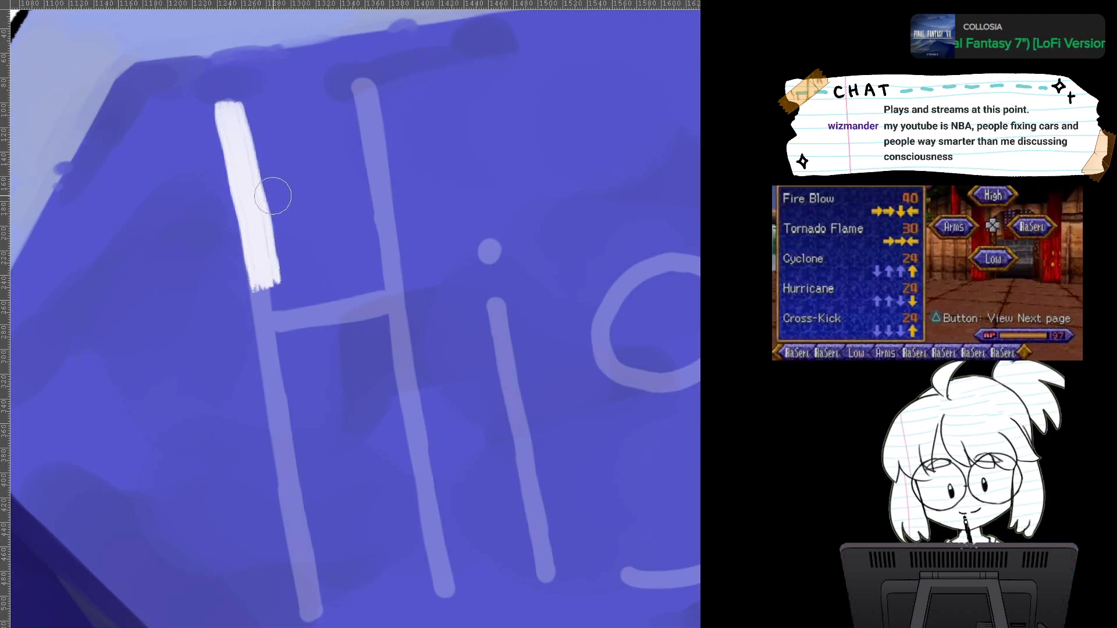
scroll(274, 192, down, 2)
key(ctrl+z)
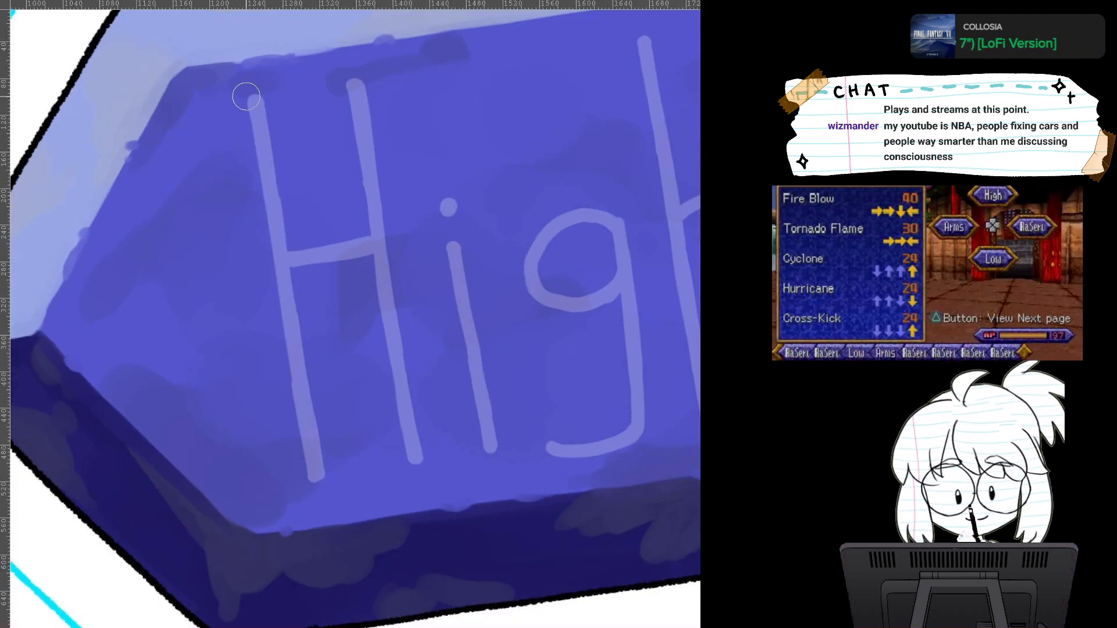
drag(254, 103, 316, 478)
key(ctrl+z)
drag(250, 100, 318, 478)
key(ctrl+z)
Step: Paint a new "H" and "i" in thick, straight white strokes over the faint guide lettering, giving the "i" a square dot
drag(249, 102, 311, 459)
drag(351, 86, 412, 454)
mouse_move(310, 258)
mouse_down()
mouse_move(294, 261)
mouse_move(376, 238)
mouse_move(302, 238)
mouse_move(313, 245)
mouse_up()
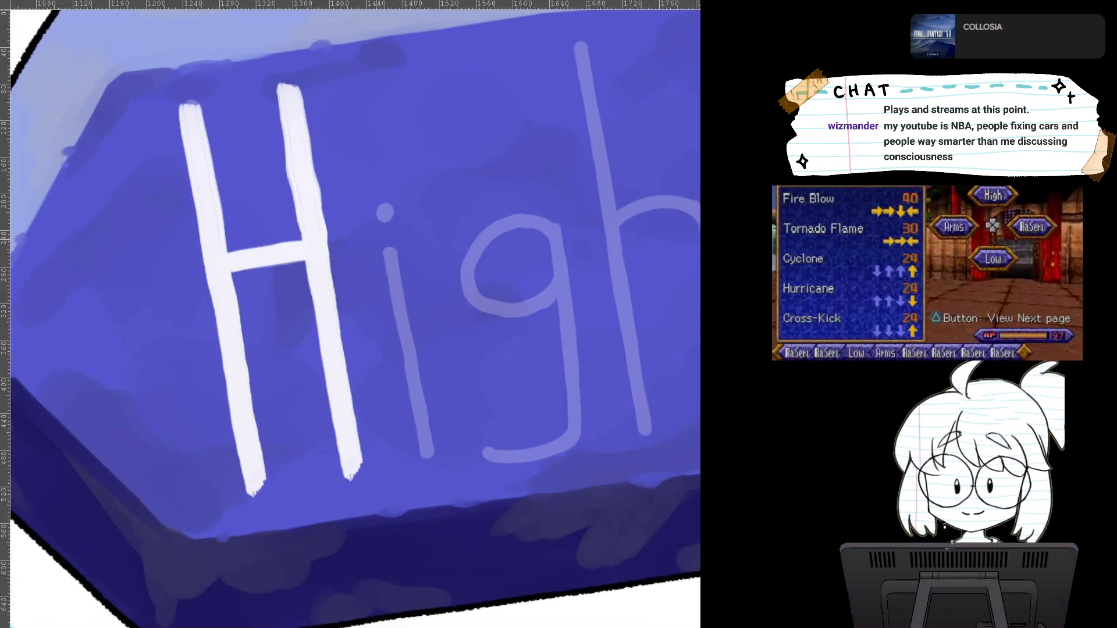
drag(393, 257, 426, 457)
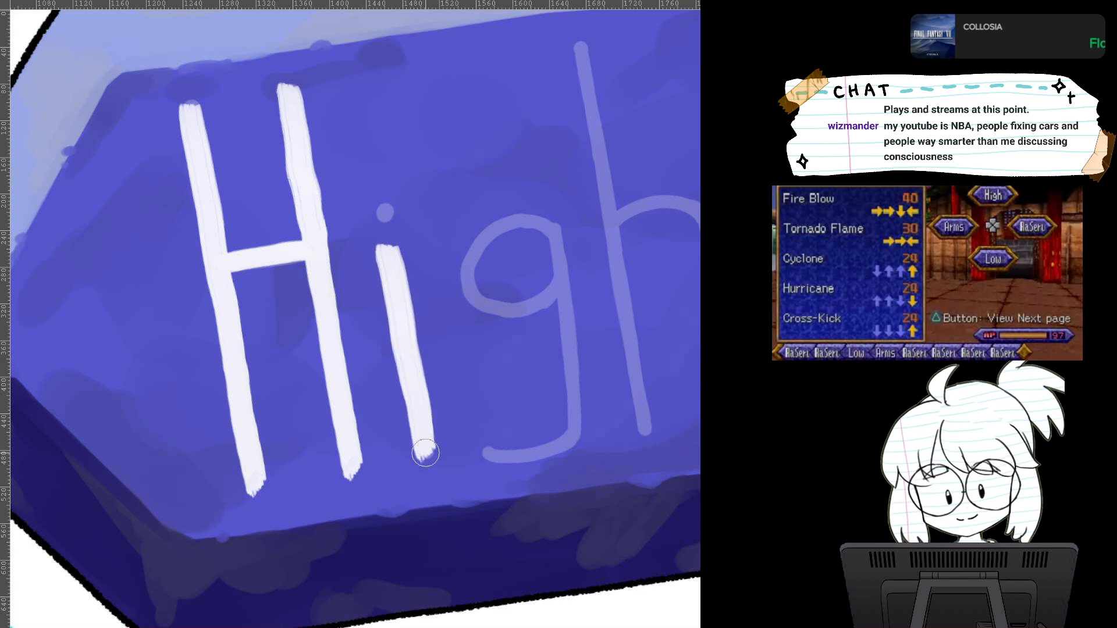
drag(378, 199, 382, 224)
mouse_move(423, 177)
mouse_down()
mouse_move(367, 196)
mouse_move(381, 207)
mouse_up()
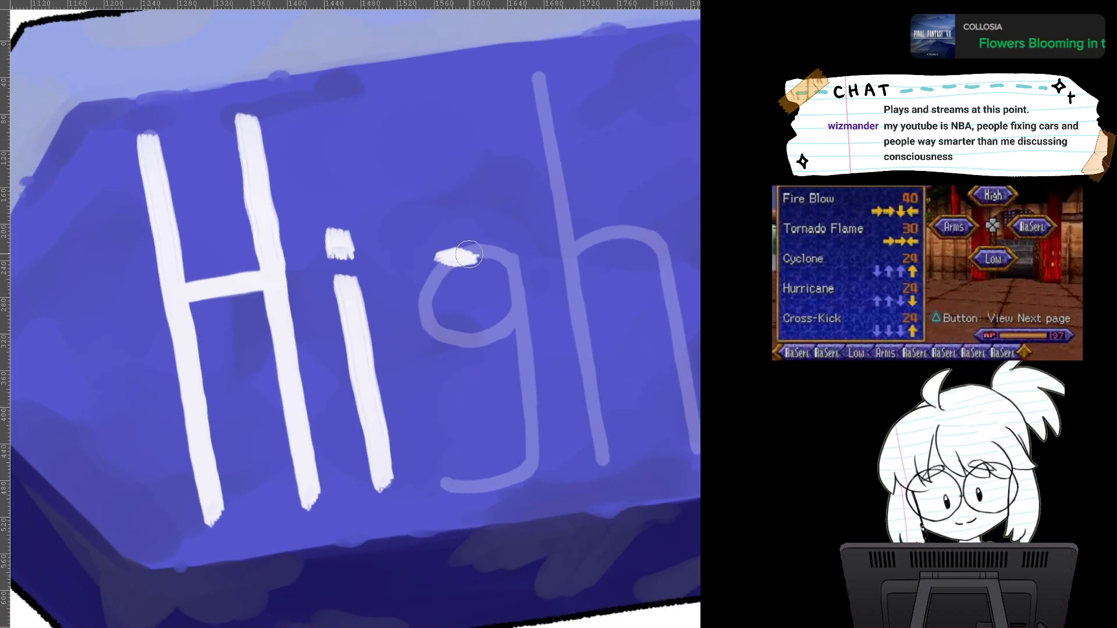
Step: Paint the "g" over its faint guide as separate angular white strokes for the bowl, stem and tail
drag(444, 262, 507, 252)
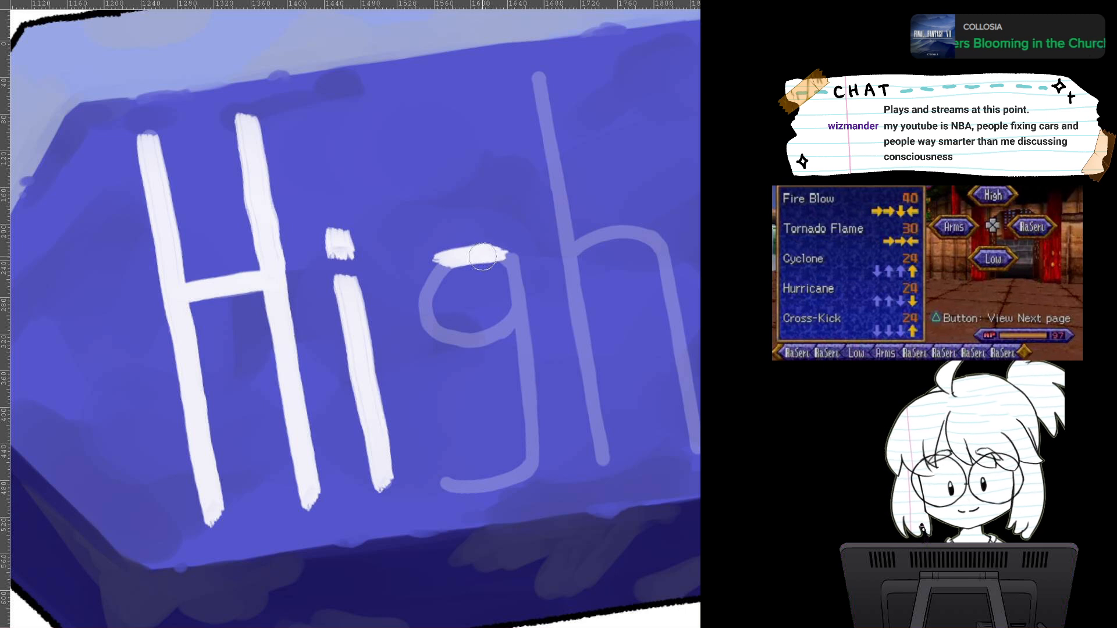
mouse_move(431, 272)
mouse_down()
mouse_move(440, 323)
mouse_move(464, 334)
mouse_move(517, 330)
mouse_up()
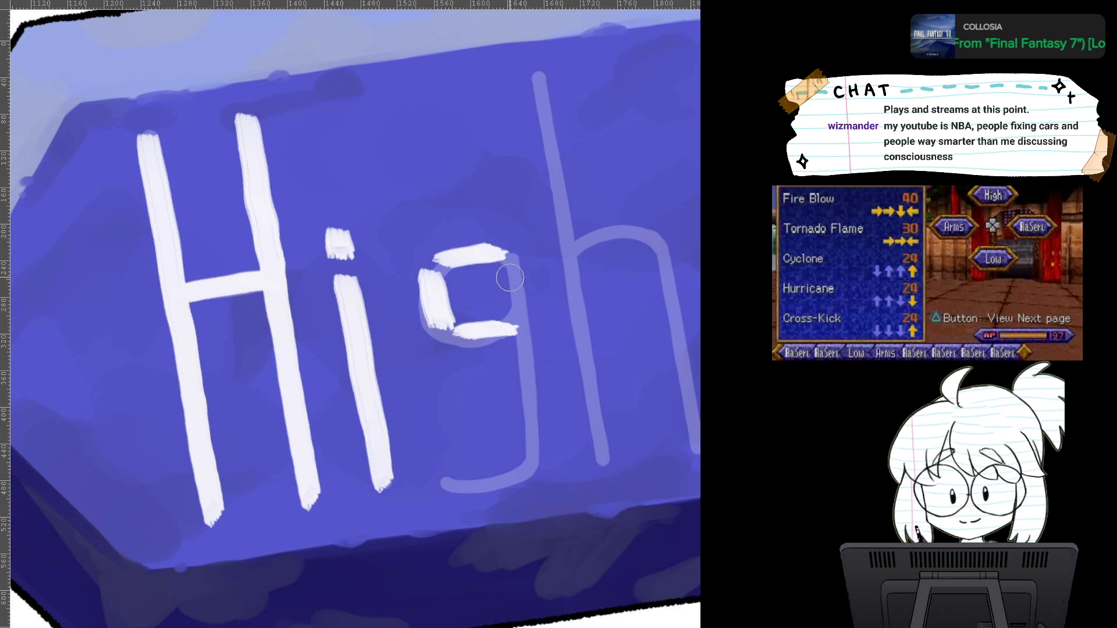
drag(505, 258, 541, 460)
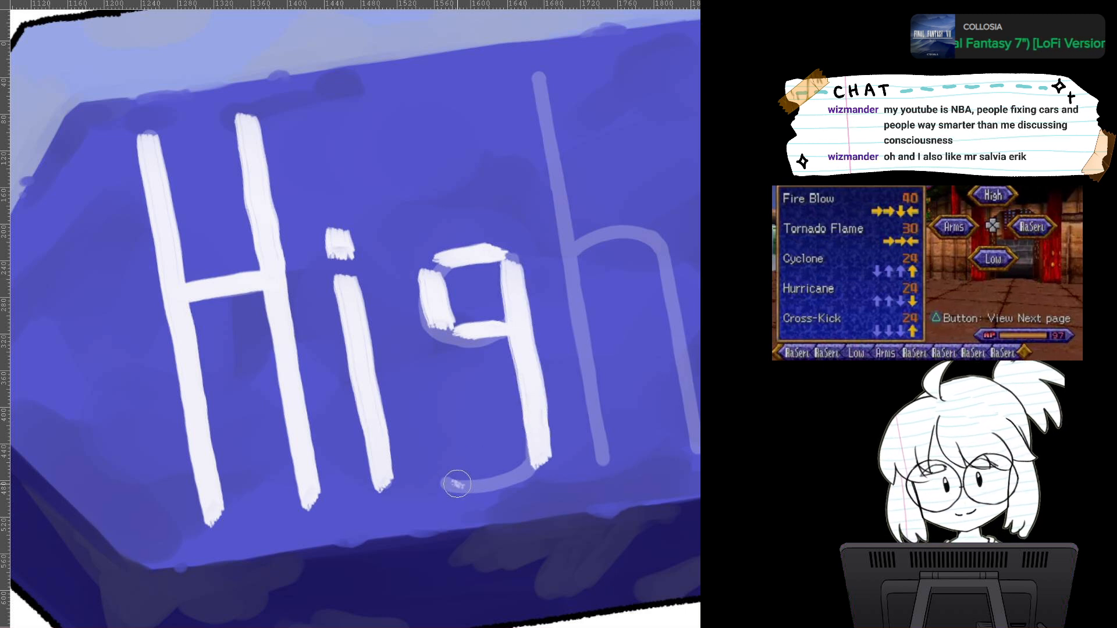
mouse_move(452, 486)
mouse_down()
mouse_move(532, 477)
mouse_move(524, 466)
mouse_move(453, 501)
mouse_up()
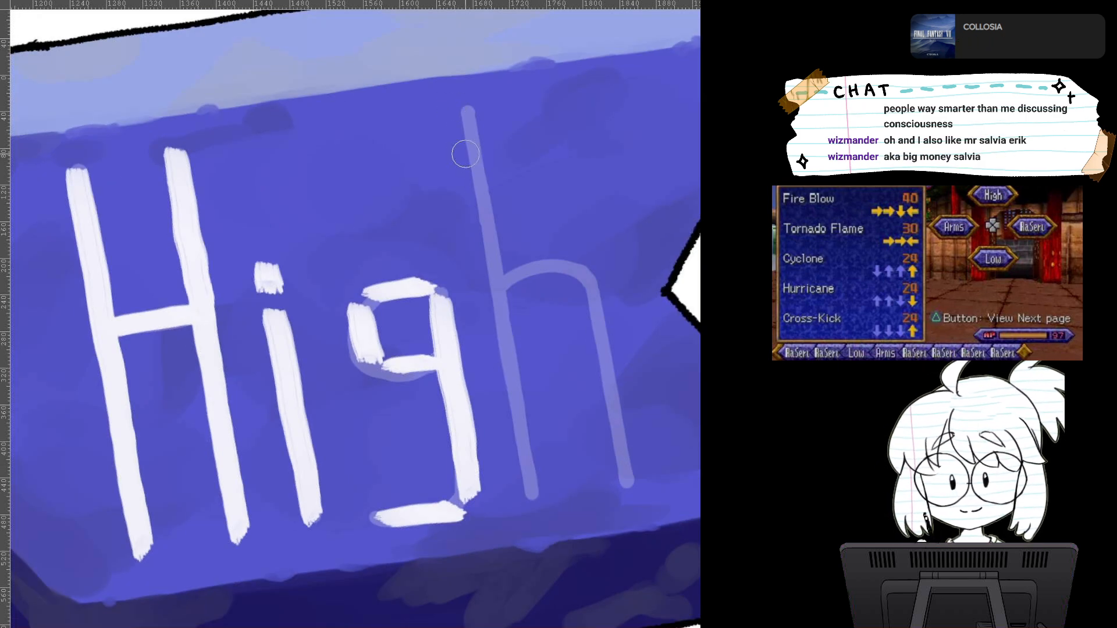
Step: Paint the final "h" over its faint guide with a tall white stem, a flat shoulder and a short straight leg
drag(467, 104, 525, 464)
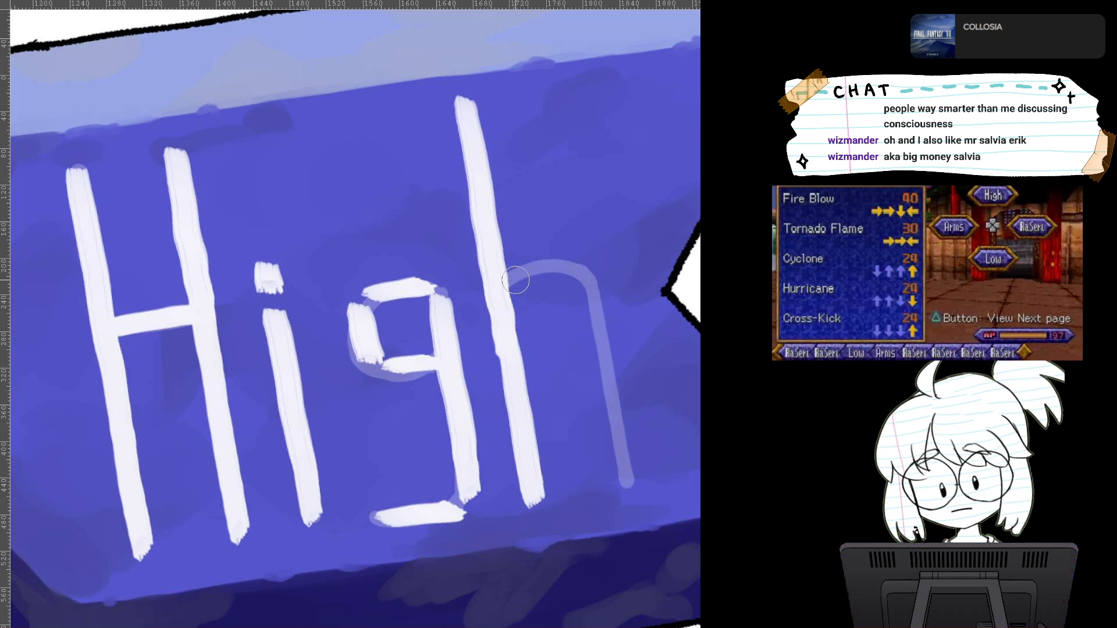
drag(515, 281, 587, 271)
mouse_move(501, 286)
mouse_down()
mouse_move(571, 274)
mouse_move(618, 465)
mouse_up()
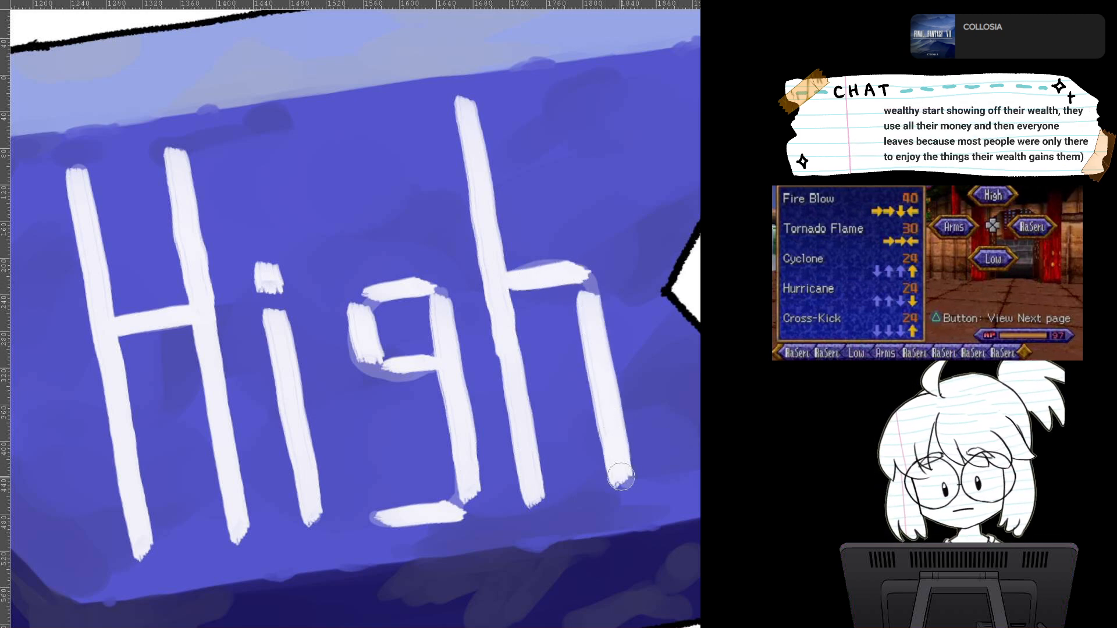
Step: Remove the faint guide lettering behind the new blocky "High" and check the arrow button at smaller sizes
scroll(550, 337, down, 4)
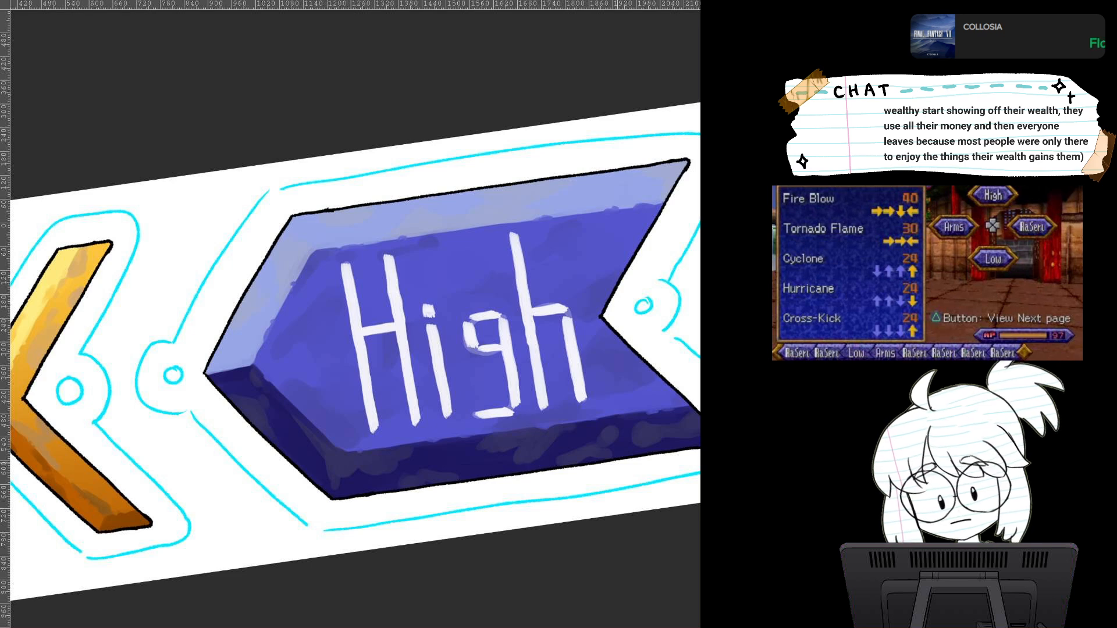
key(Delete)
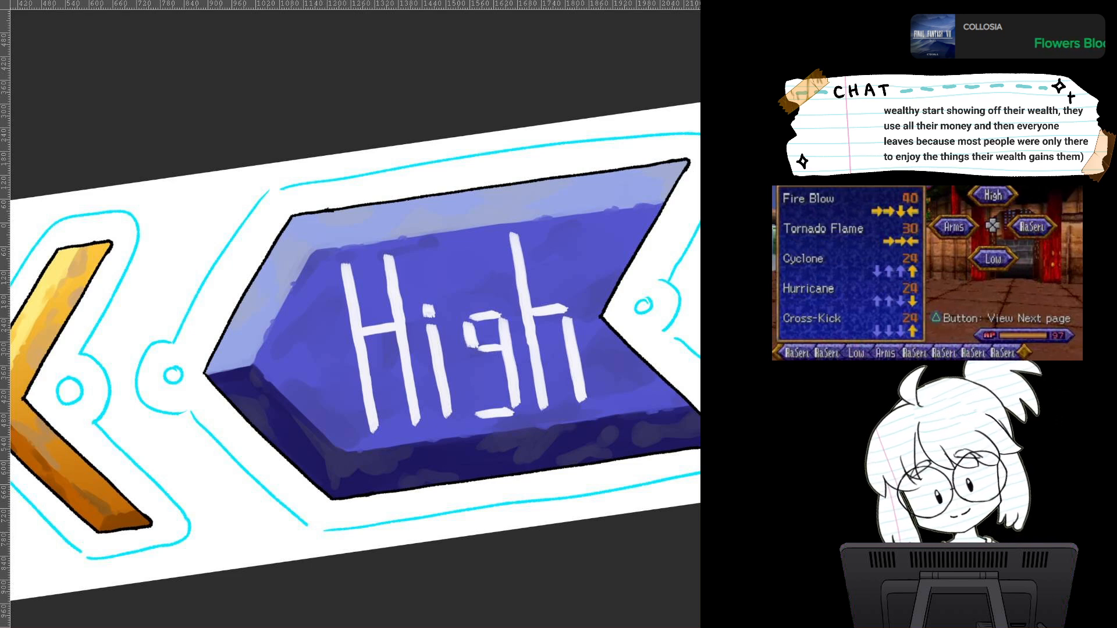
scroll(529, 396, down, 3)
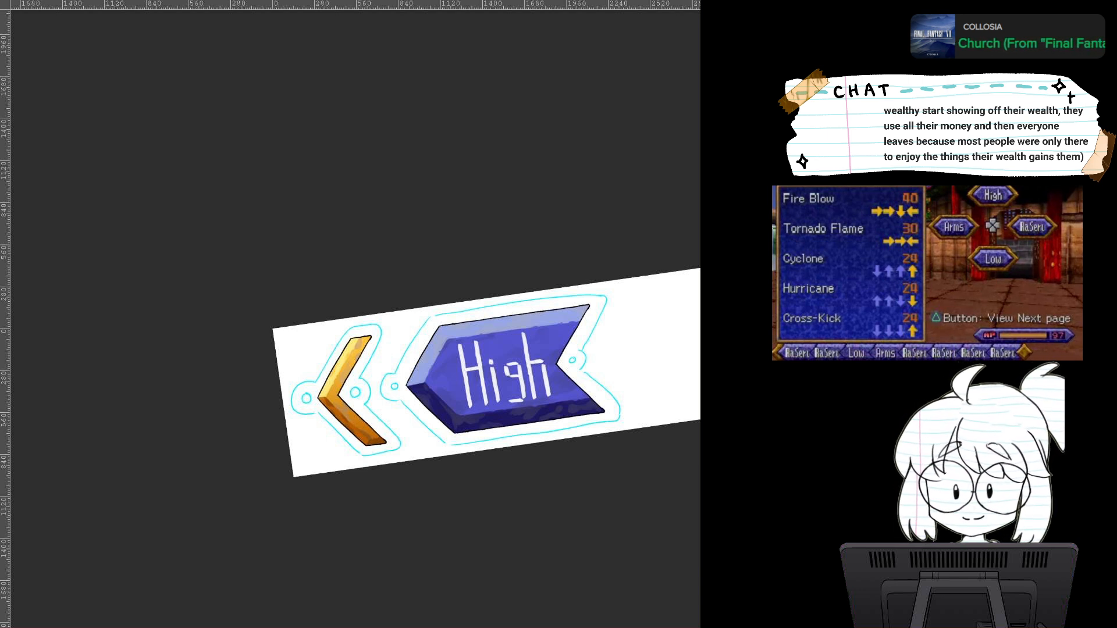
scroll(475, 396, up, 5)
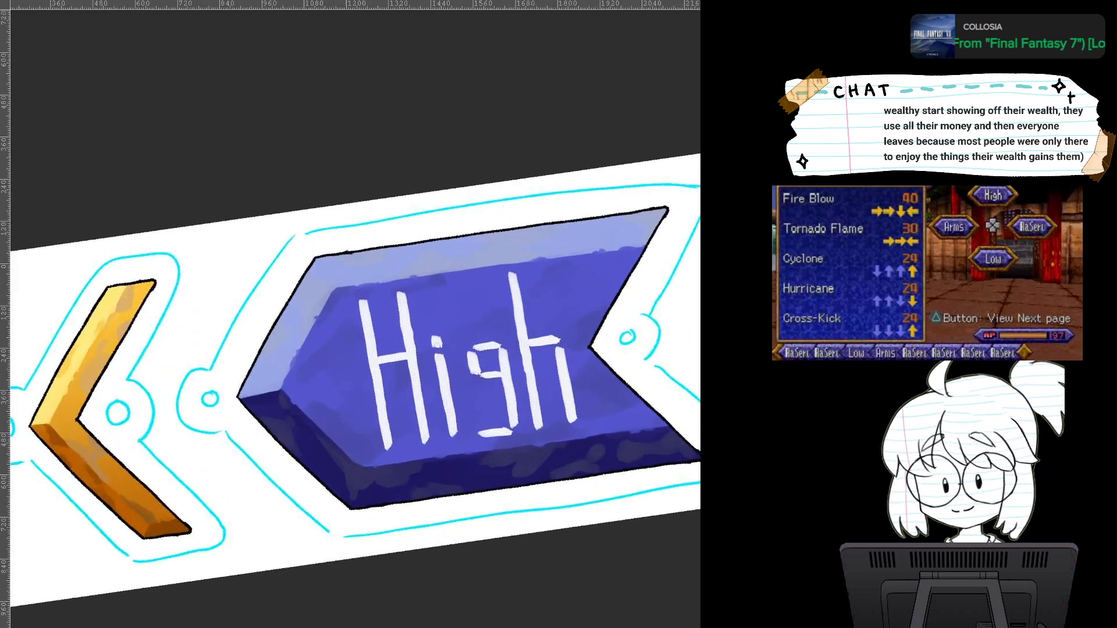
scroll(478, 390, up, 1)
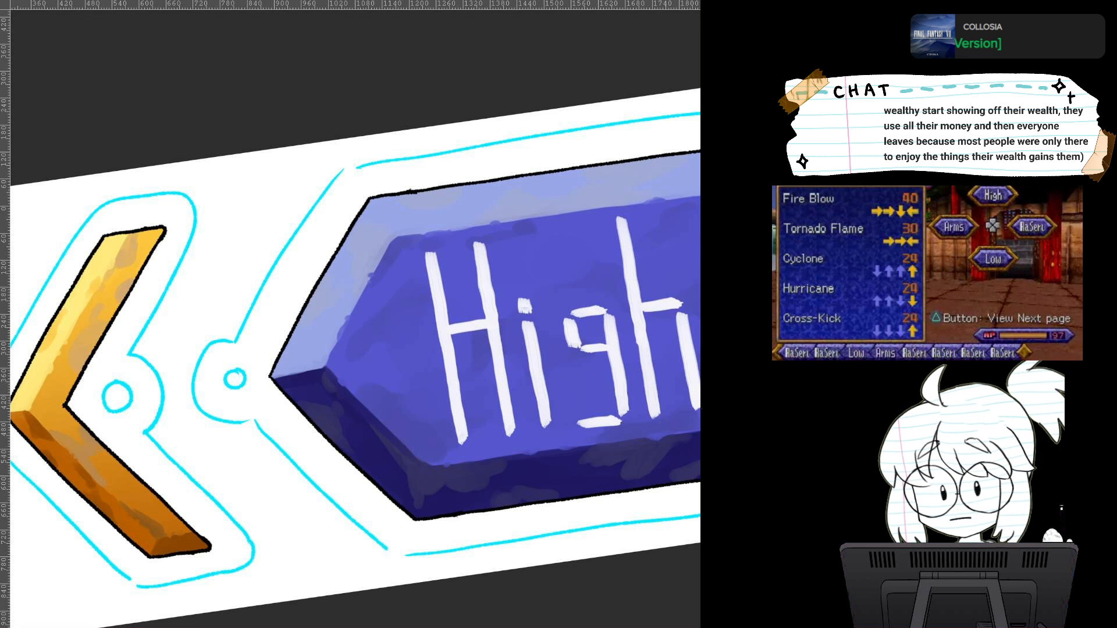
Step: Try moving the lassoed "H" slightly to the left, away from the other letters
scroll(504, 361, up, 2)
drag(608, 342, 499, 324)
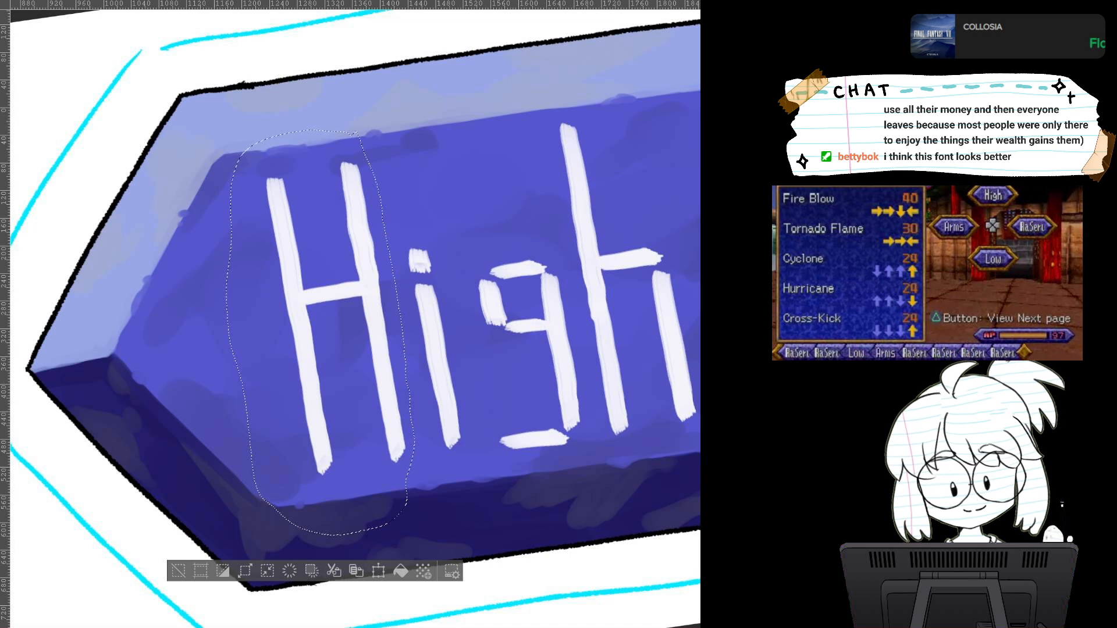
drag(338, 346, 323, 346)
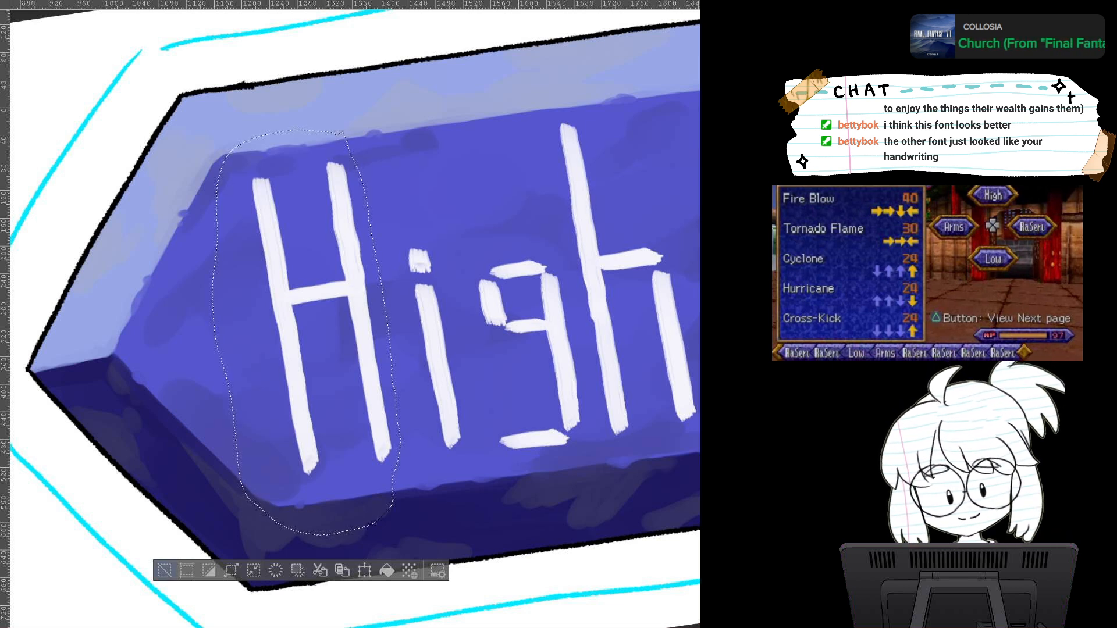
drag(326, 315, 340, 314)
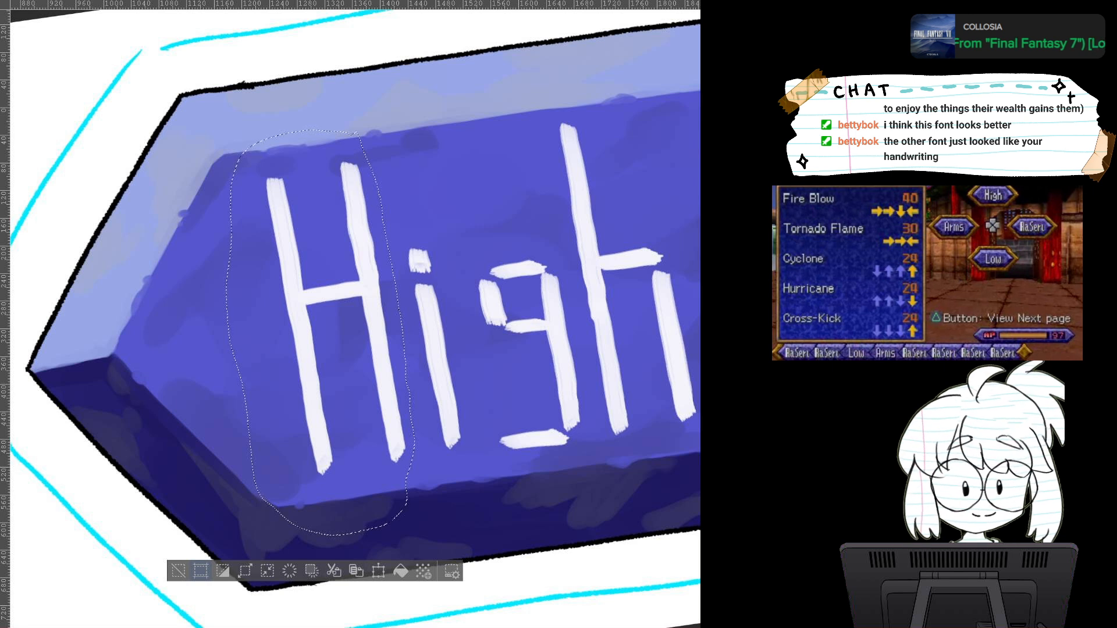
key(ctrl+d)
Step: Lasso the "i" with its dot and shift it slightly right to even the gaps to the "H" and "g", then deselect
mouse_move(430, 302)
mouse_down()
mouse_move(418, 296)
mouse_move(410, 393)
mouse_up()
key(ctrl+z)
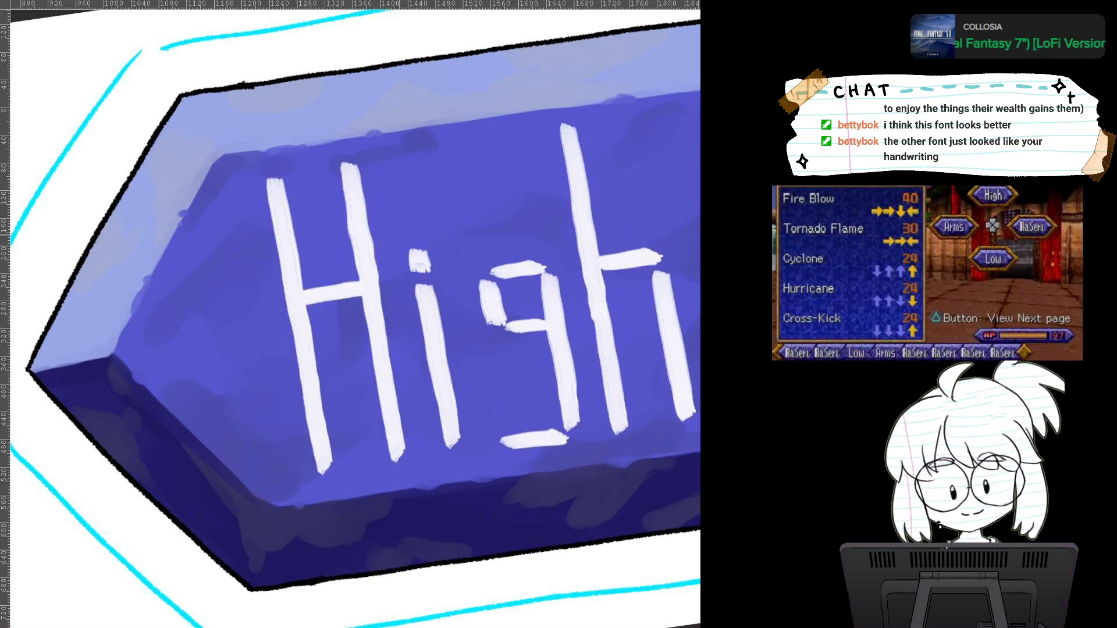
mouse_move(437, 237)
mouse_down()
mouse_move(395, 246)
mouse_move(438, 476)
mouse_move(438, 237)
mouse_up()
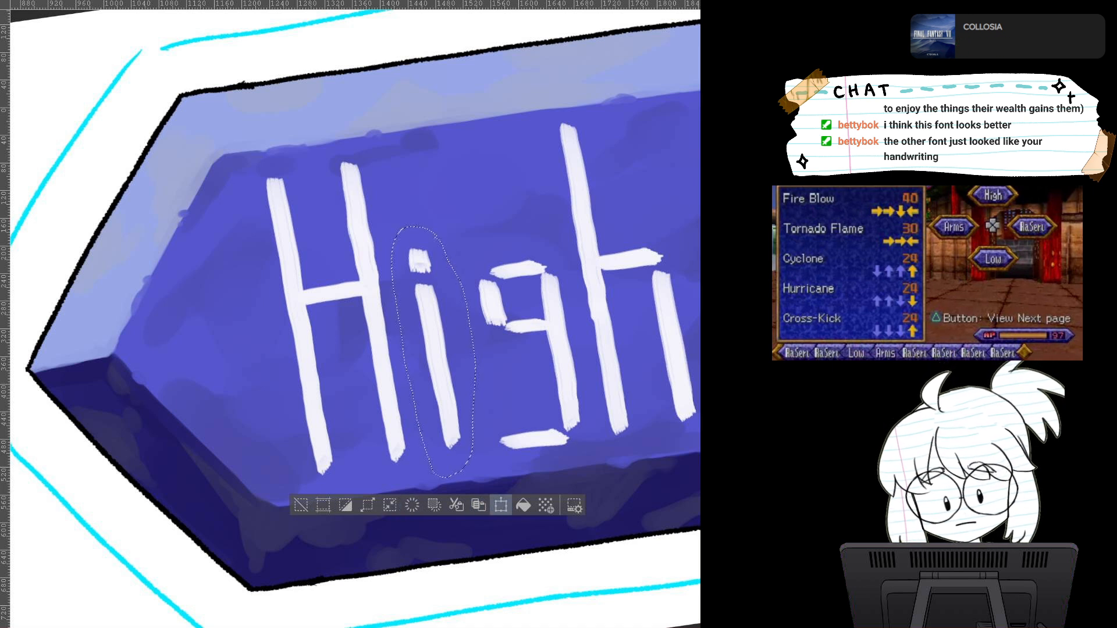
drag(433, 349, 444, 349)
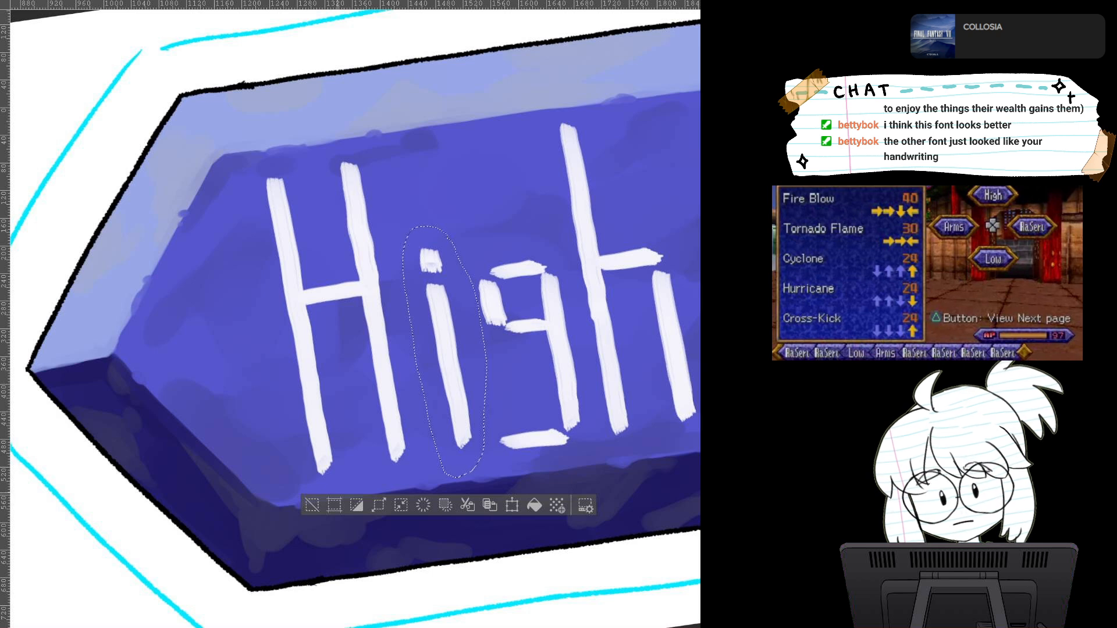
key(Right)
key(Right)
key(Right)
key(Right)
key(Right)
key(Right)
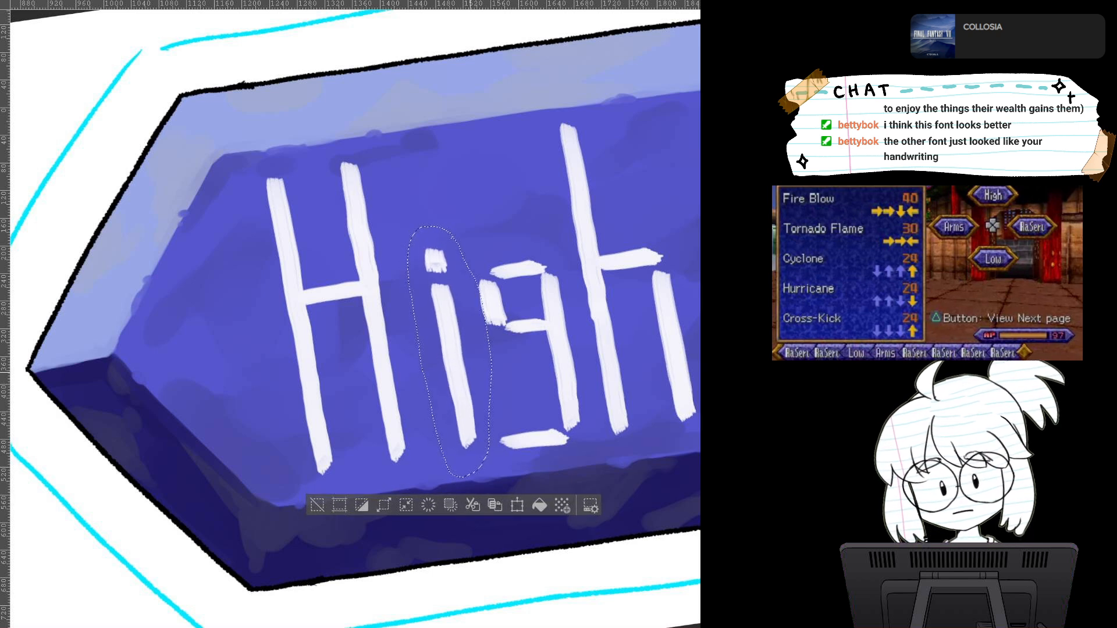
key(ctrl+d)
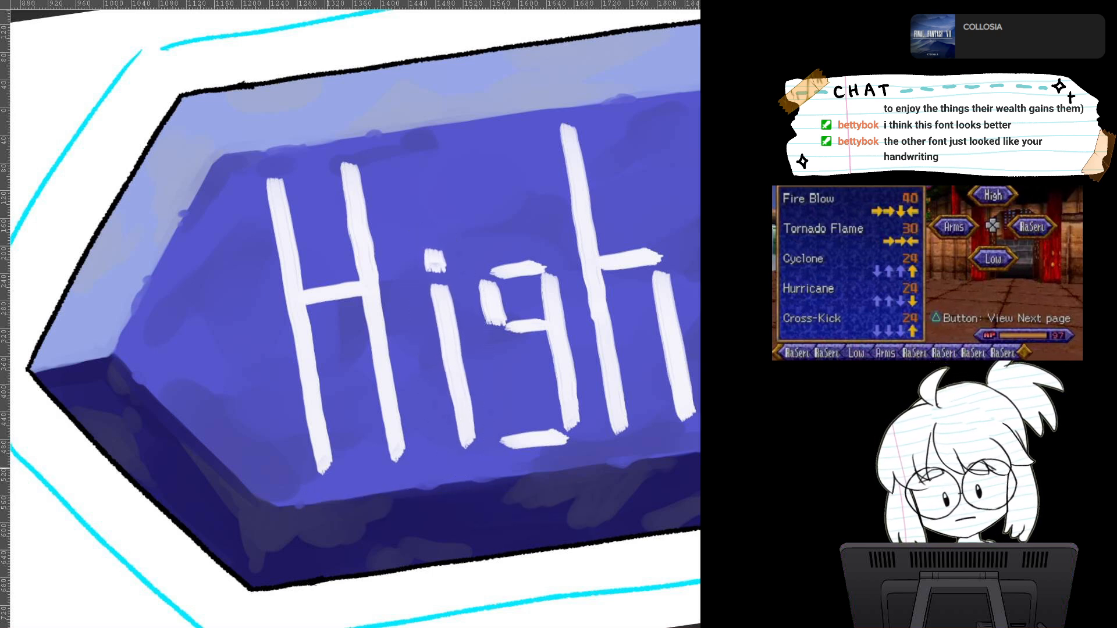
Step: Level the canvas and examine the spacing and legibility of the blocky "High" lettering on the whole arrow button
scroll(515, 401, down, 3)
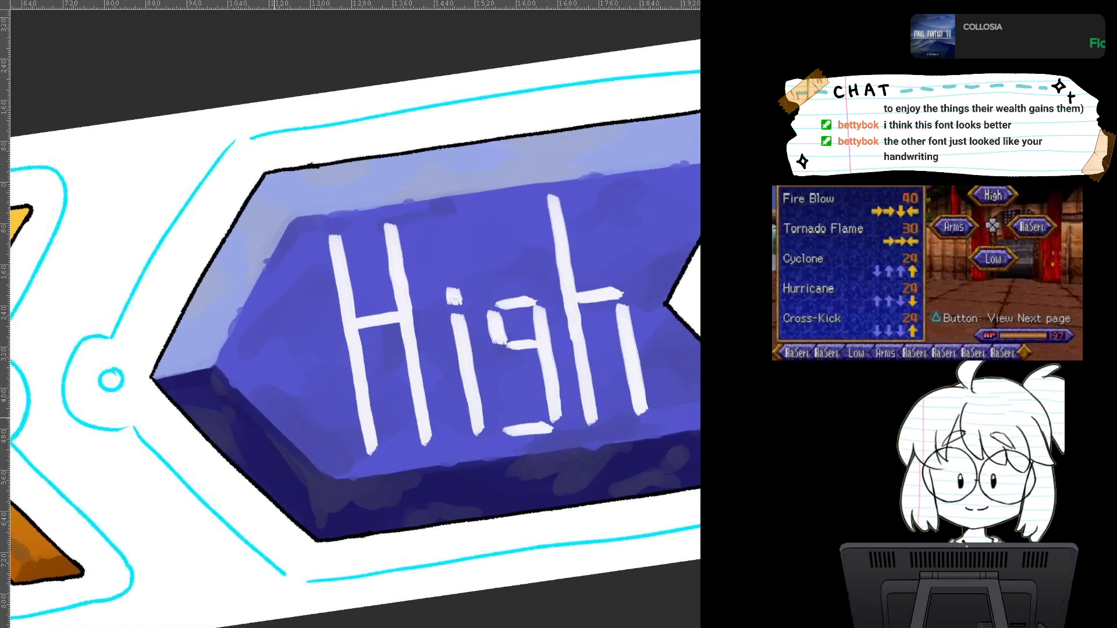
scroll(520, 406, down, 2)
drag(519, 406, 385, 402)
key(5)
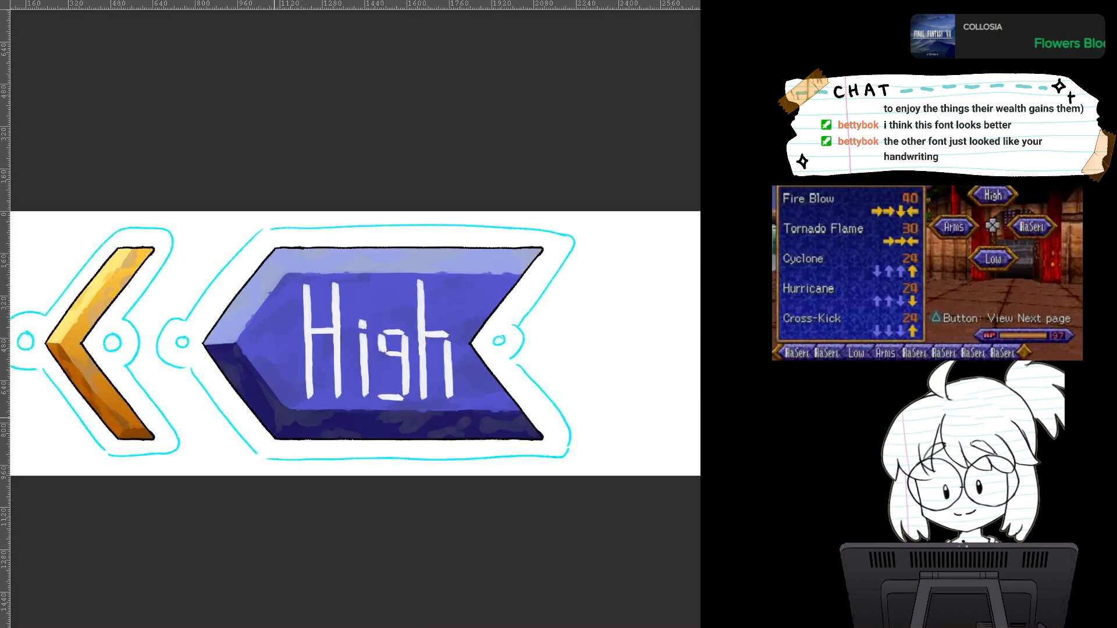
scroll(483, 399, down, 1)
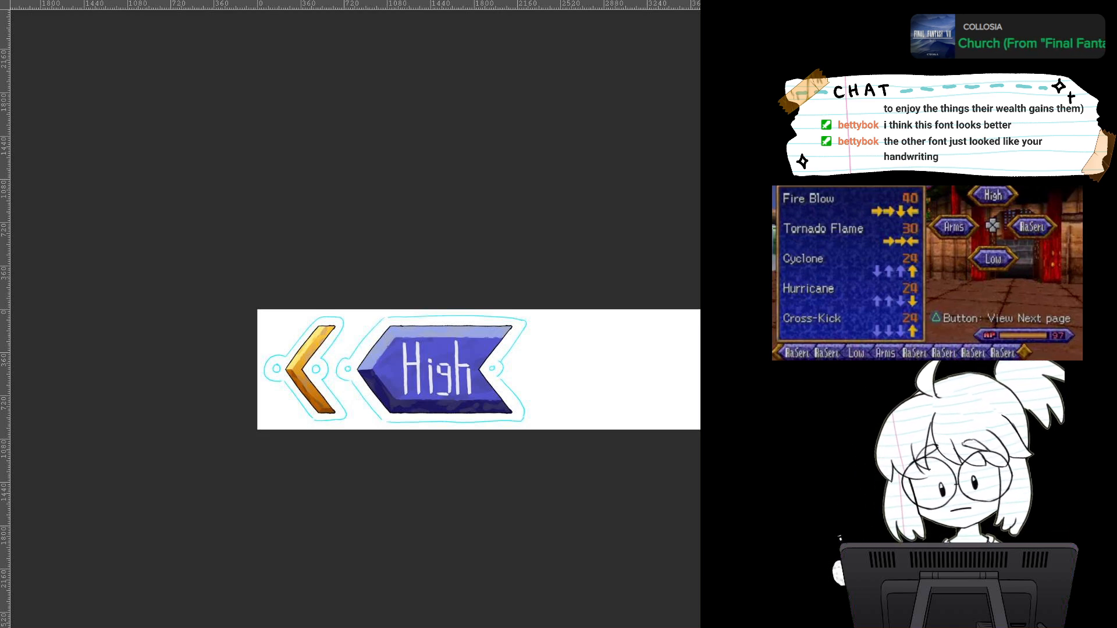
Step: Square off the stroke ends and close the corner gaps of the "g" with white brush strokes
scroll(459, 342, up, 3)
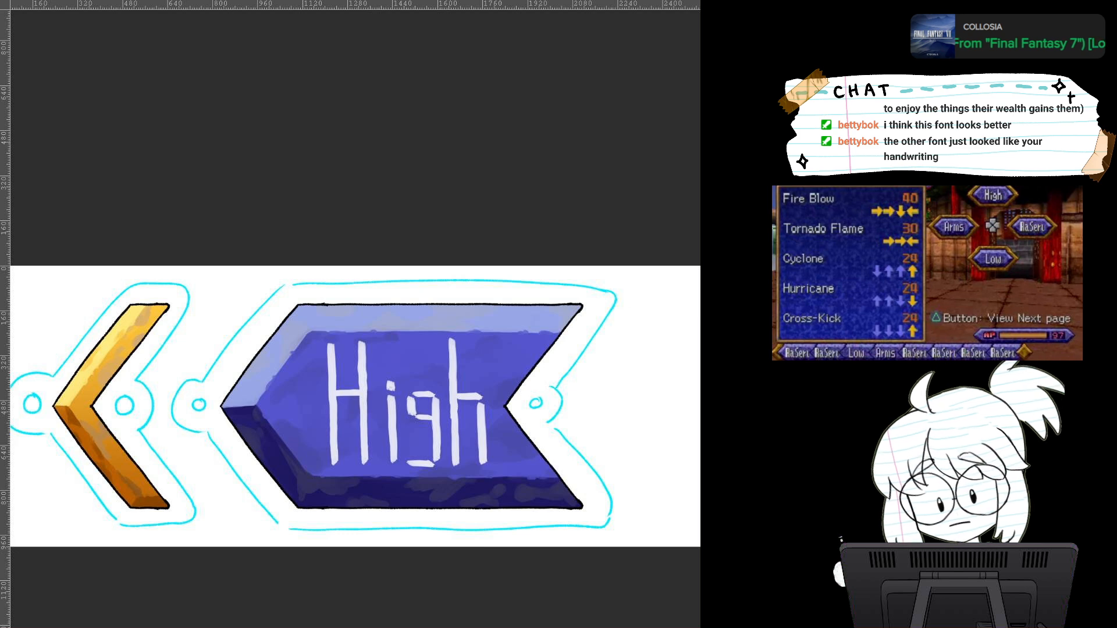
scroll(469, 387, up, 3)
drag(469, 387, 592, 315)
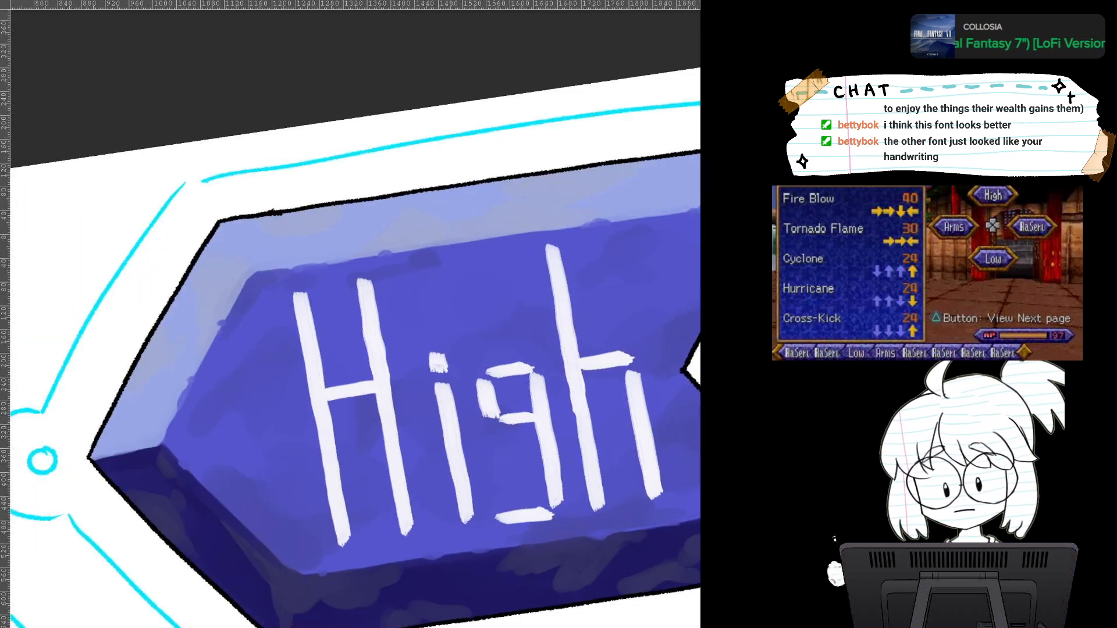
scroll(663, 535, up, 2)
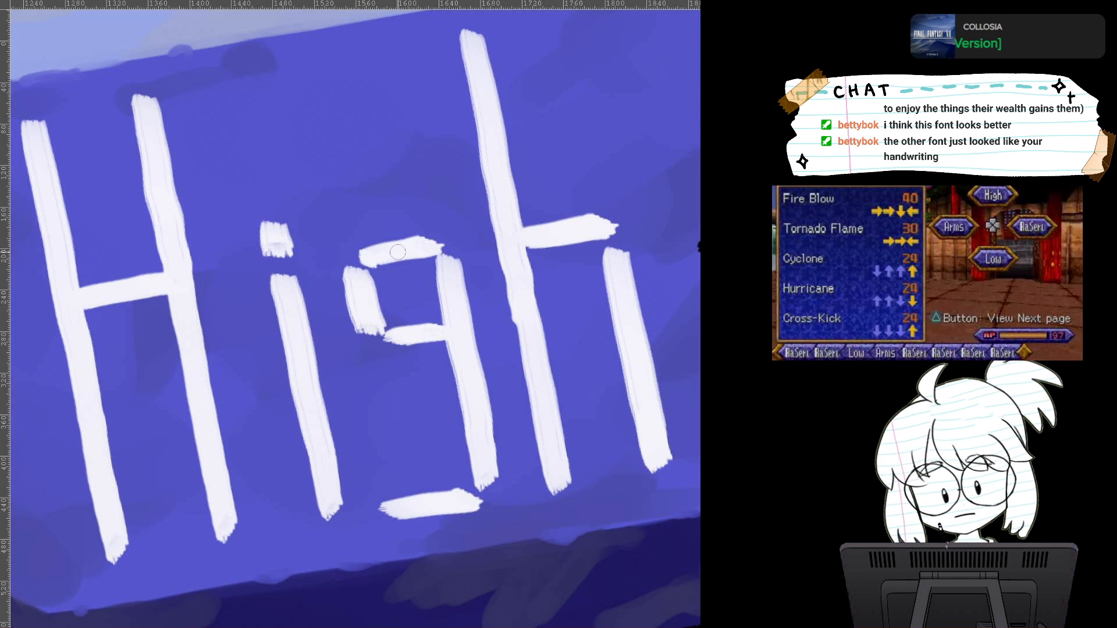
mouse_move(432, 237)
mouse_down()
mouse_move(349, 274)
mouse_move(363, 331)
mouse_move(373, 329)
mouse_move(369, 276)
mouse_move(377, 327)
mouse_move(412, 342)
mouse_up()
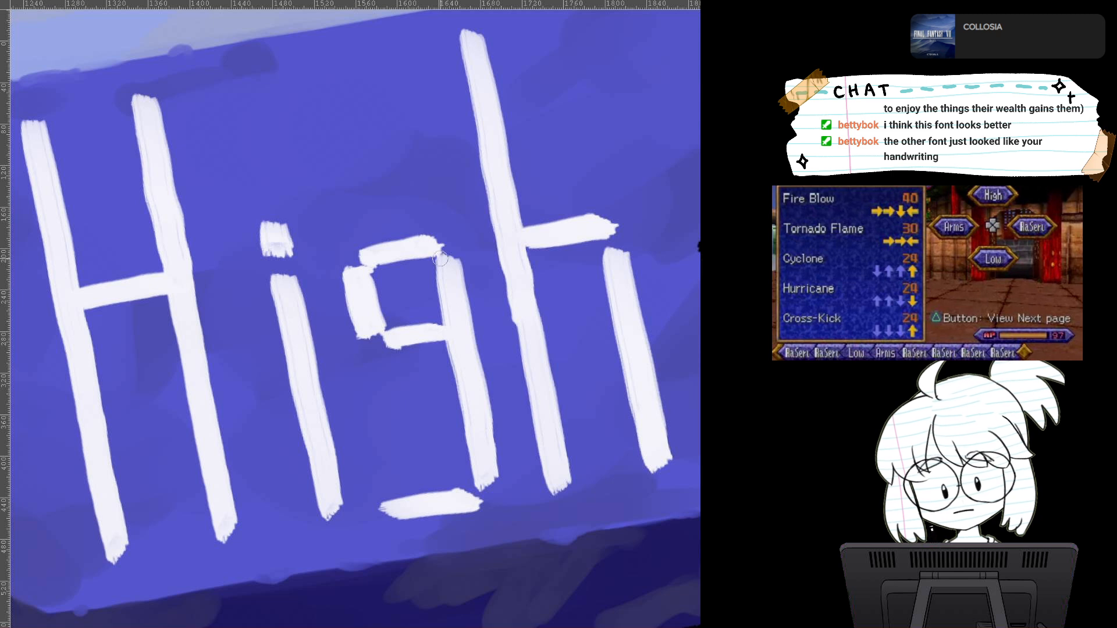
mouse_move(440, 258)
mouse_down()
mouse_move(451, 258)
mouse_move(449, 284)
mouse_move(450, 271)
mouse_up()
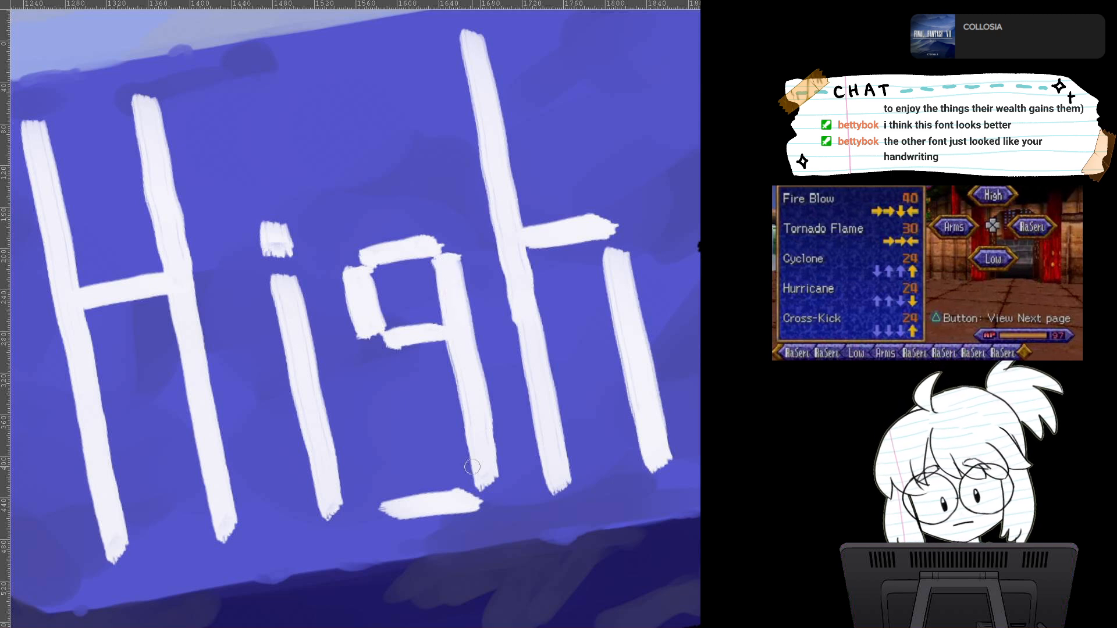
drag(464, 493, 487, 482)
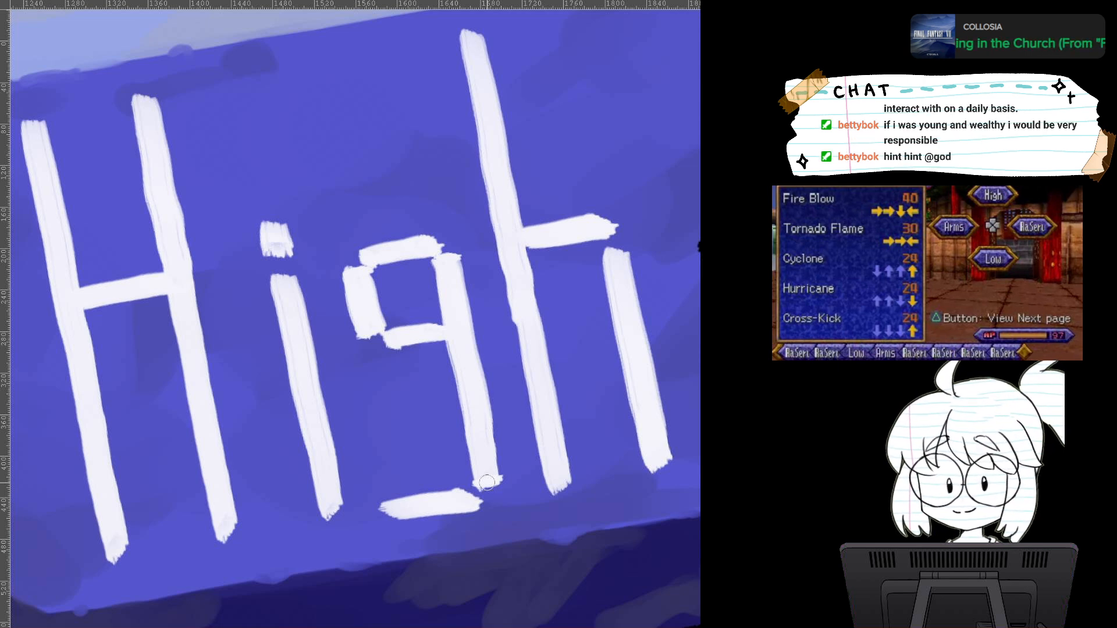
mouse_move(495, 424)
mouse_down()
mouse_move(515, 296)
mouse_move(515, 309)
mouse_up()
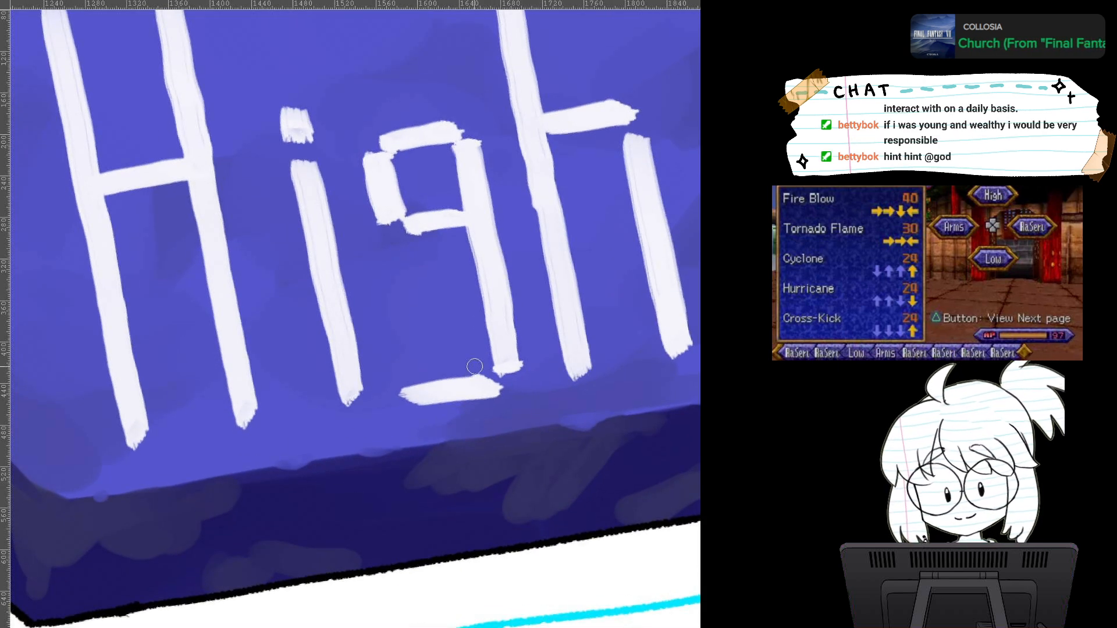
mouse_move(476, 380)
mouse_down()
mouse_move(493, 377)
mouse_move(494, 388)
mouse_up()
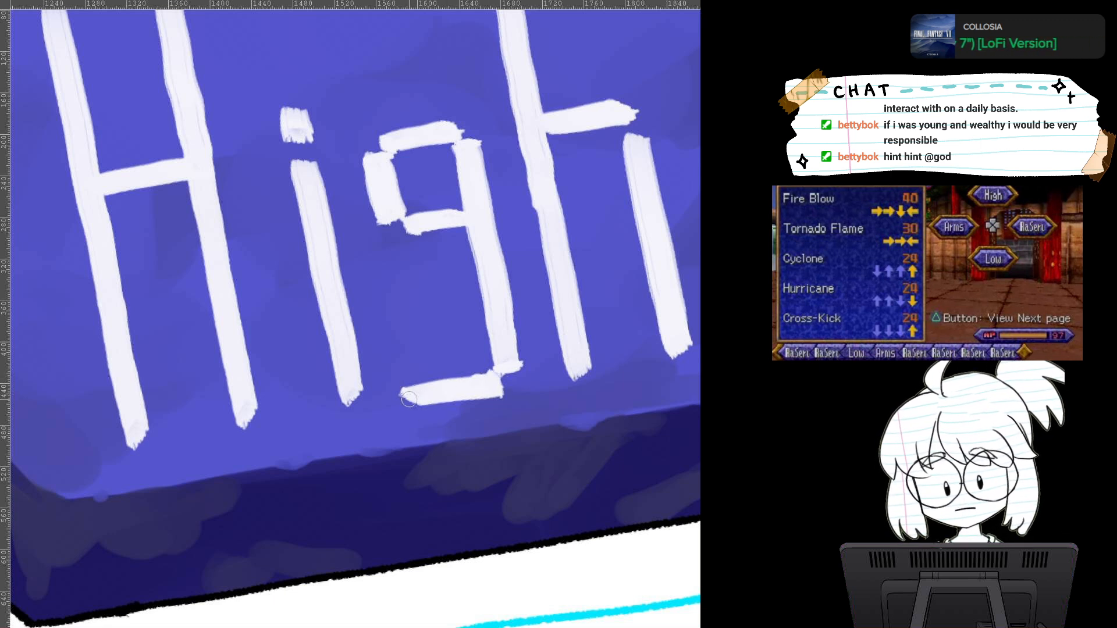
drag(408, 393, 410, 402)
Step: Paint crisp, squared ends on the dot and stem of the "i" and on both "H" stems in white
drag(508, 356, 548, 455)
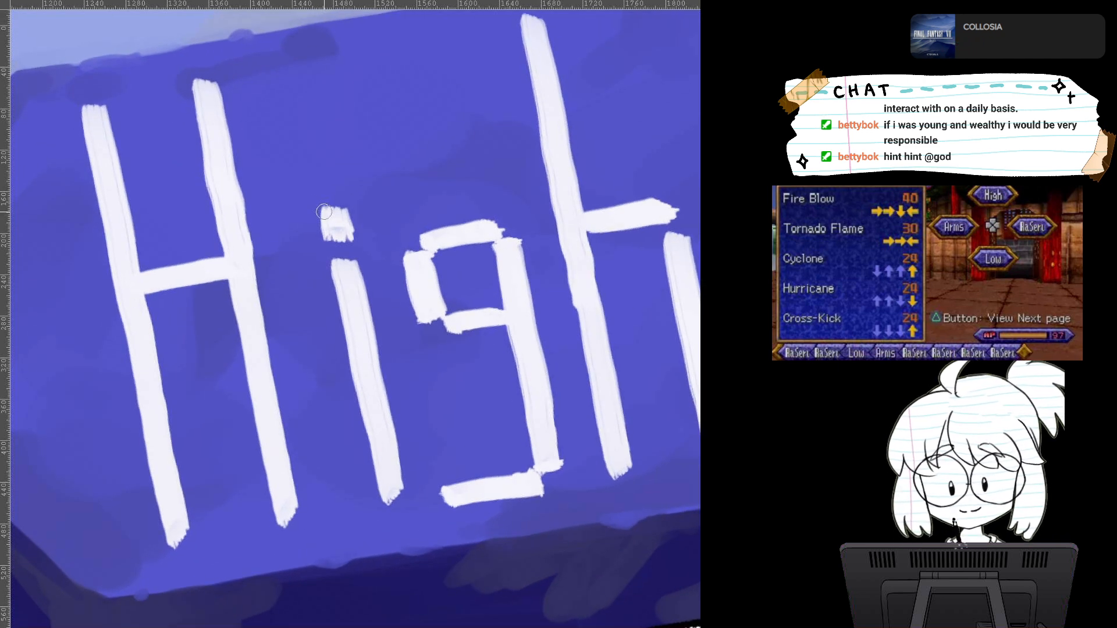
mouse_move(325, 214)
mouse_down()
mouse_move(343, 214)
mouse_move(328, 234)
mouse_move(347, 231)
mouse_move(344, 210)
mouse_move(349, 263)
mouse_up()
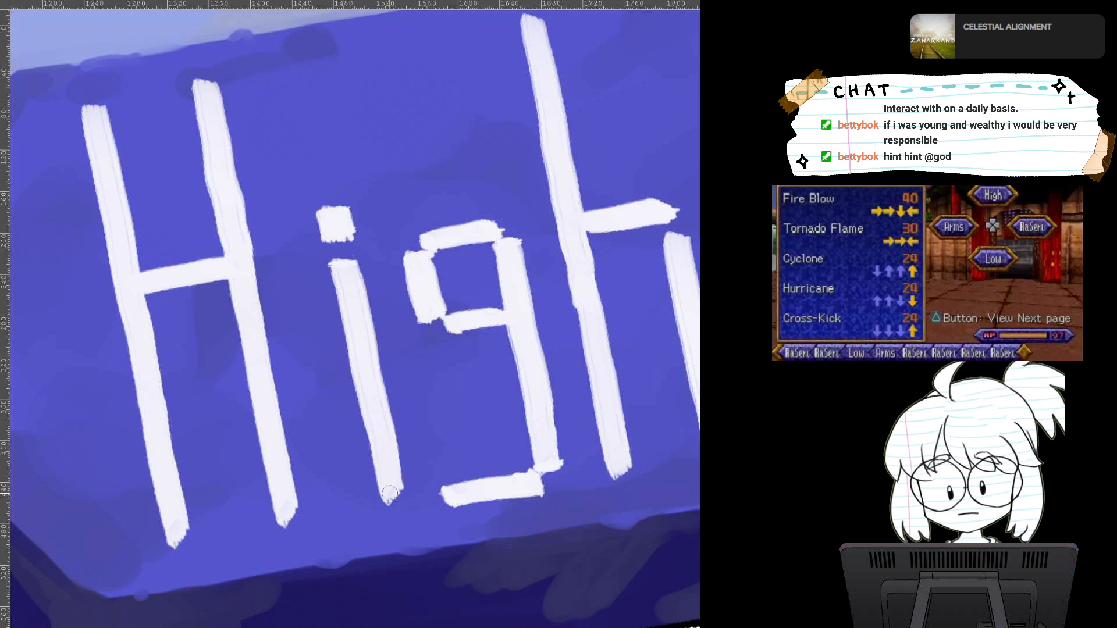
drag(389, 494, 397, 488)
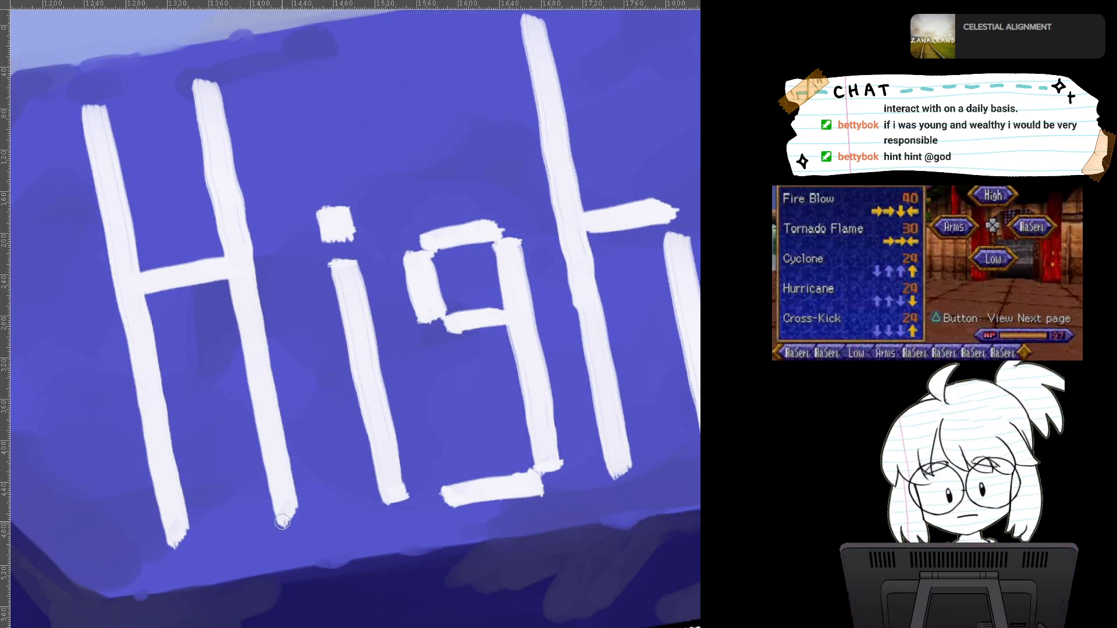
mouse_move(282, 521)
mouse_down()
mouse_move(303, 519)
mouse_move(293, 493)
mouse_move(277, 500)
mouse_up()
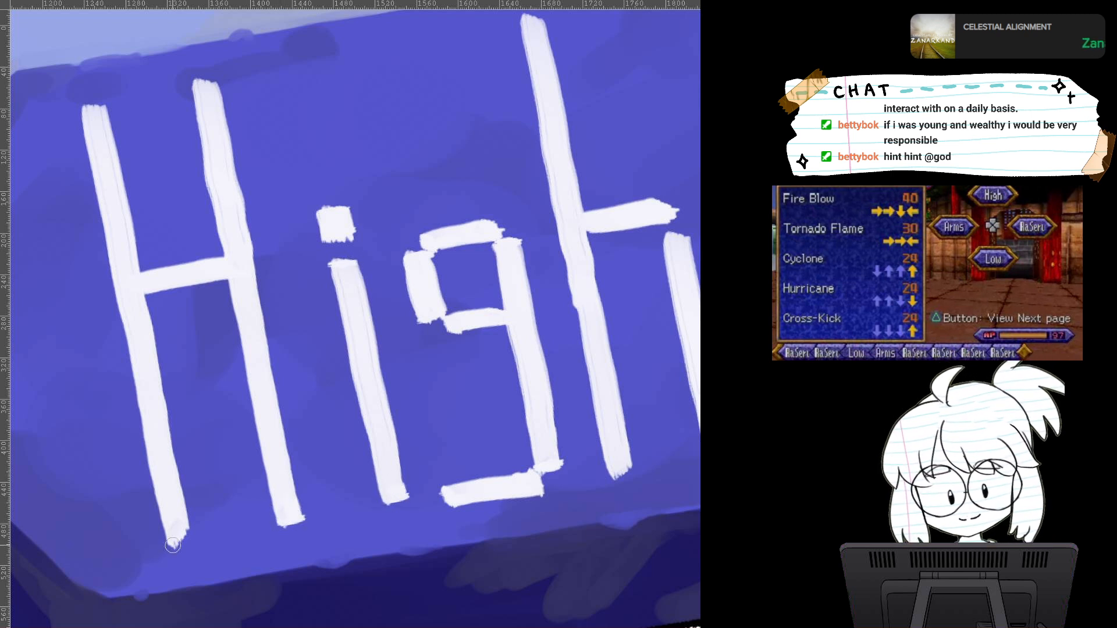
mouse_move(173, 545)
mouse_down()
mouse_move(189, 530)
mouse_move(175, 515)
mouse_move(179, 538)
mouse_up()
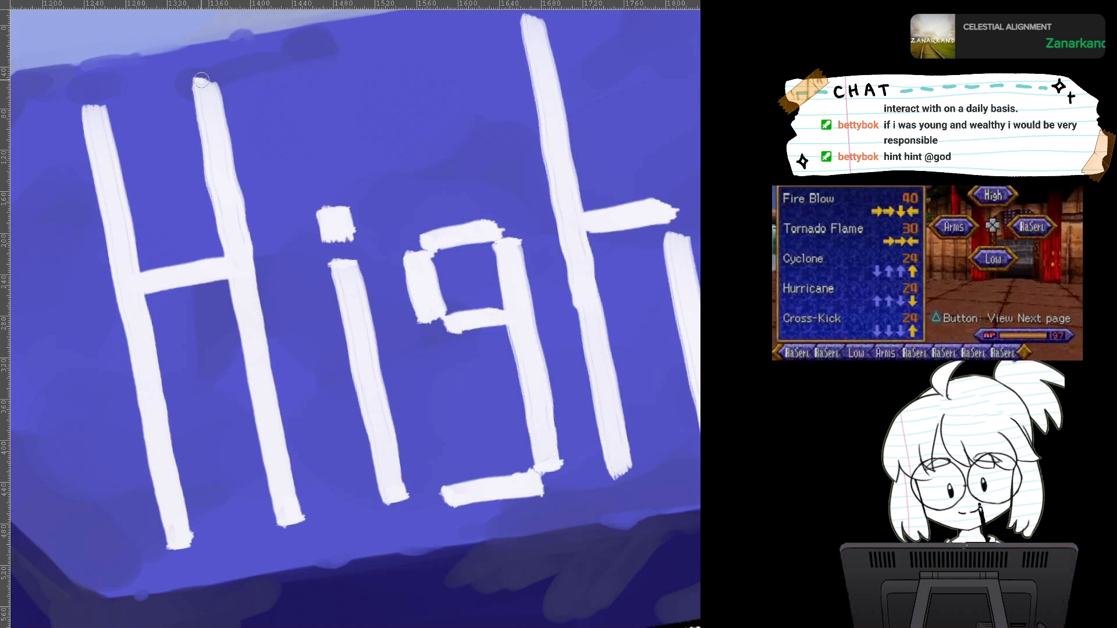
mouse_move(201, 80)
mouse_down()
mouse_move(218, 81)
mouse_move(215, 96)
mouse_up()
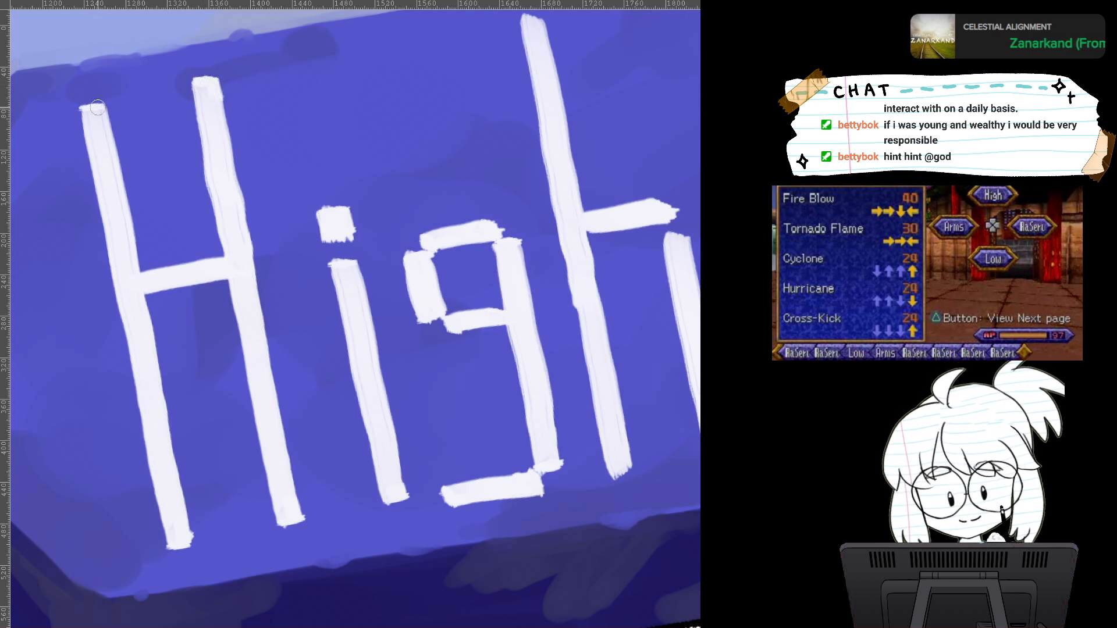
drag(98, 108, 87, 123)
Step: Square off the stem ends of the final "h" in white and trim the ragged tip of its crossbar
mouse_move(526, 17)
mouse_down()
mouse_move(491, 53)
mouse_move(499, 82)
mouse_move(503, 51)
mouse_move(509, 71)
mouse_up()
drag(629, 234, 635, 237)
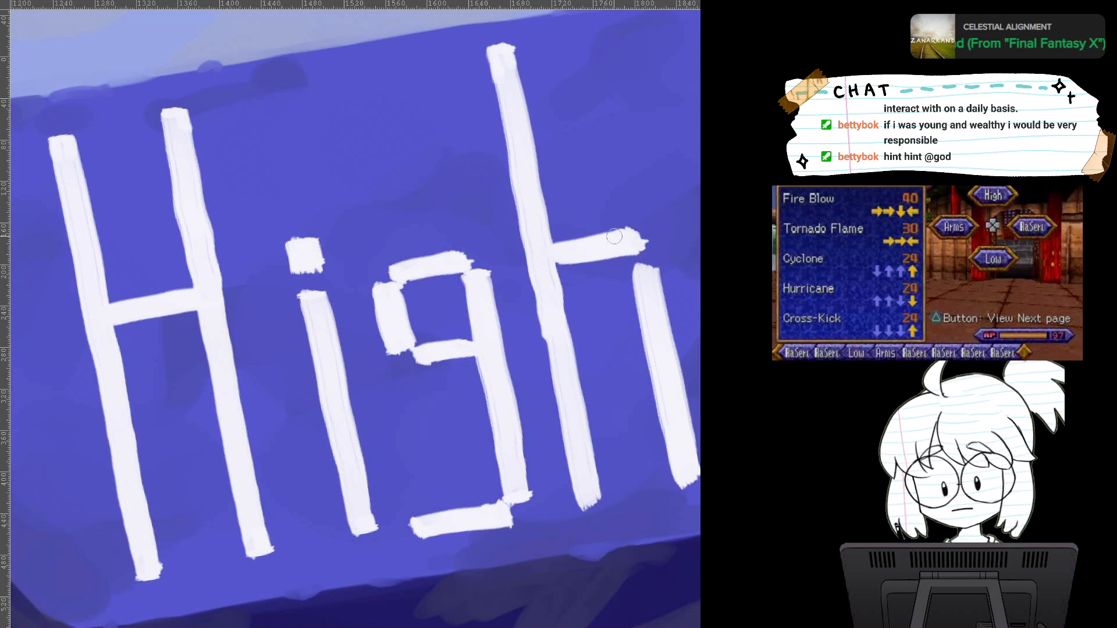
mouse_move(557, 261)
mouse_down()
mouse_move(650, 265)
mouse_move(643, 294)
mouse_move(662, 312)
mouse_up()
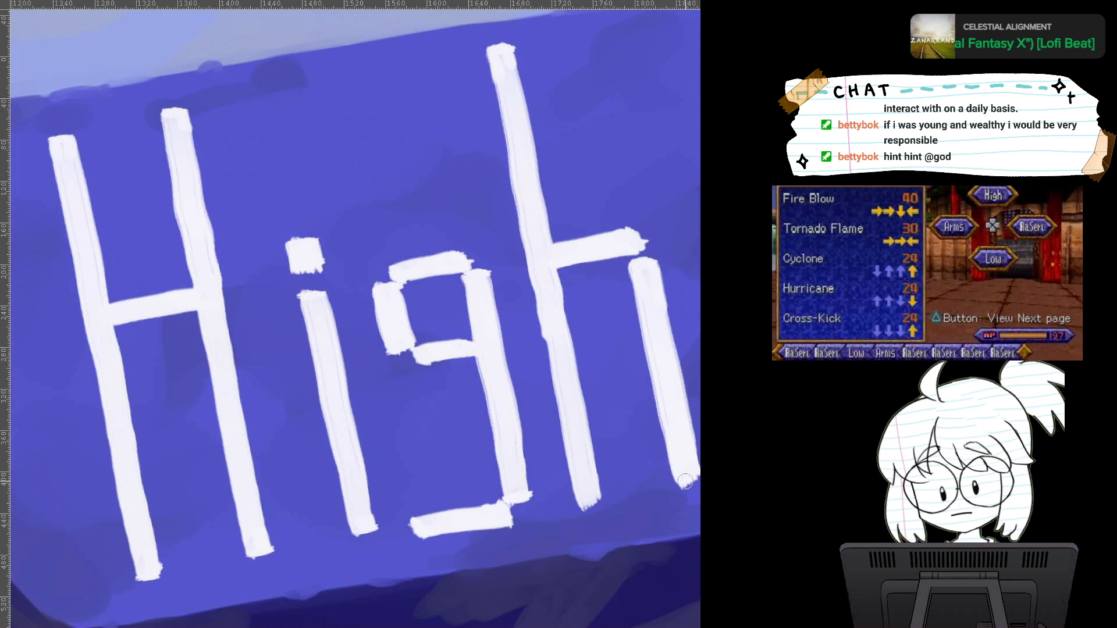
drag(685, 480, 696, 478)
drag(581, 507, 589, 497)
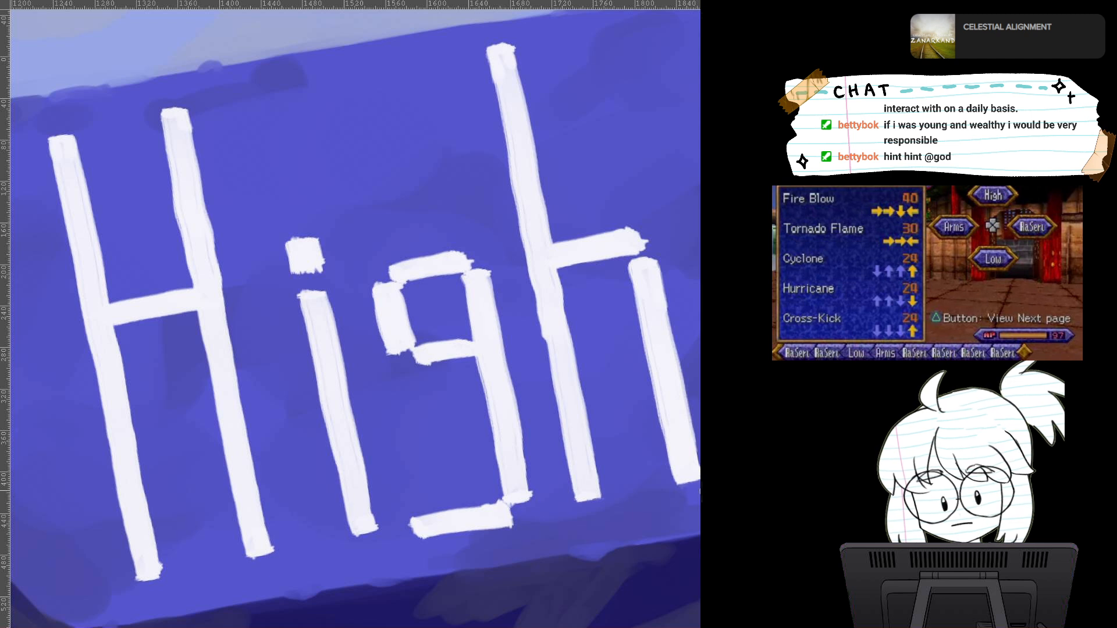
drag(646, 234, 642, 245)
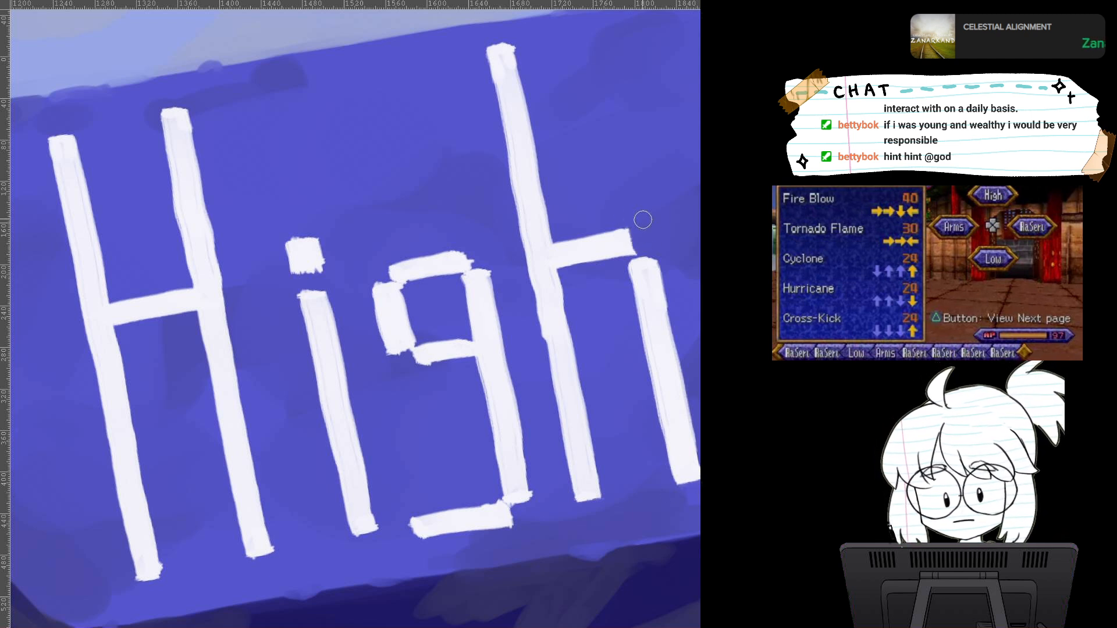
Step: Examine the cleaned-up "High" lettering on the whole arrow button at smaller sizes
scroll(534, 434, down, 5)
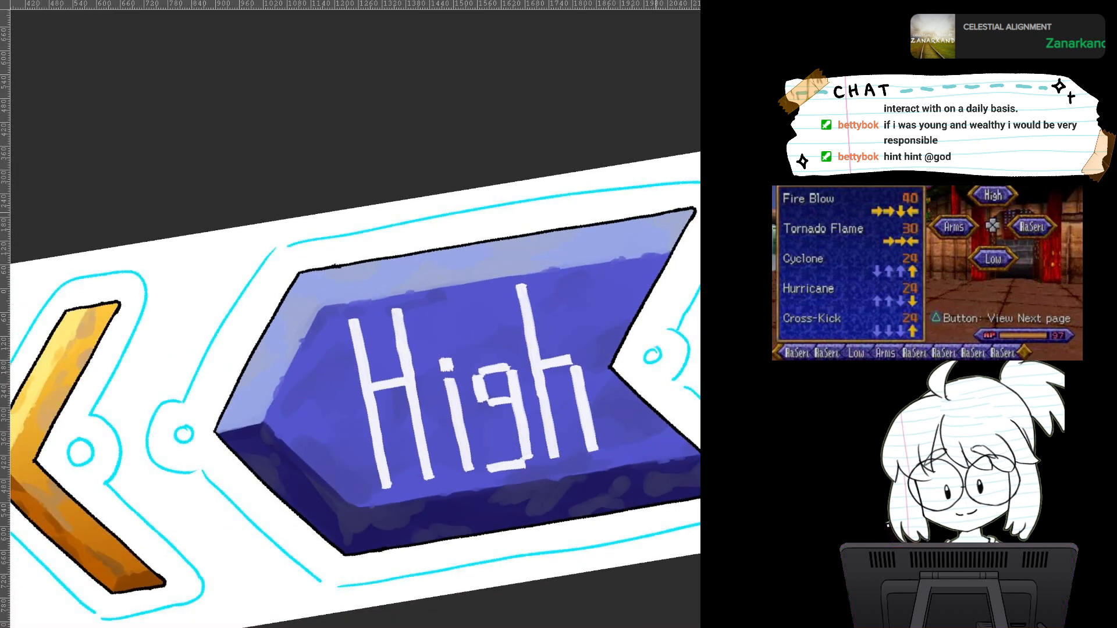
scroll(555, 460, down, 3)
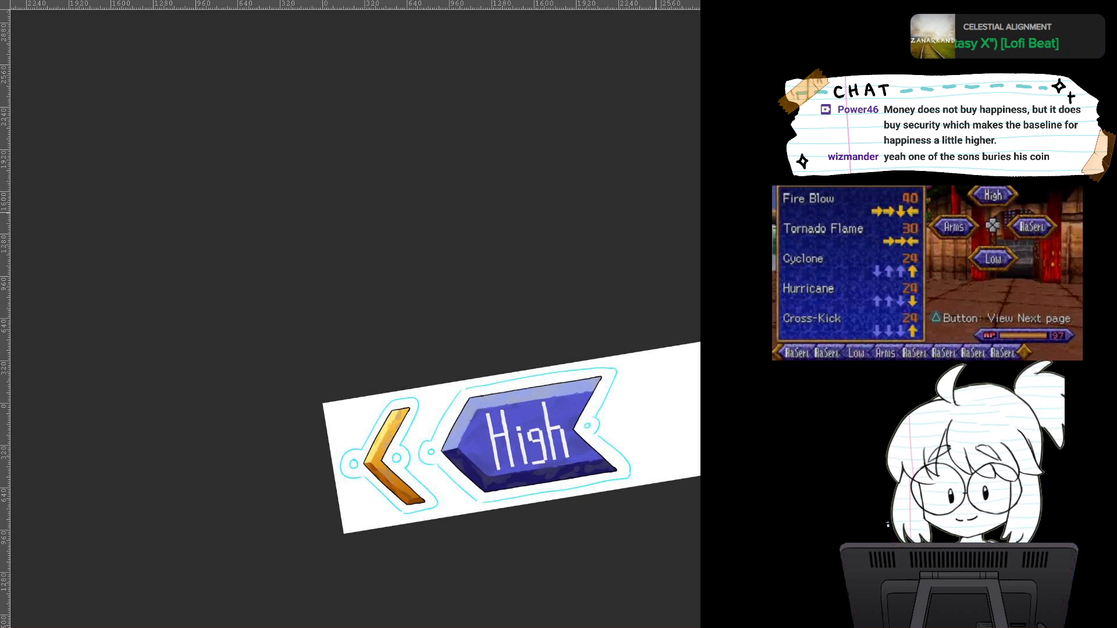
drag(529, 434, 338, 347)
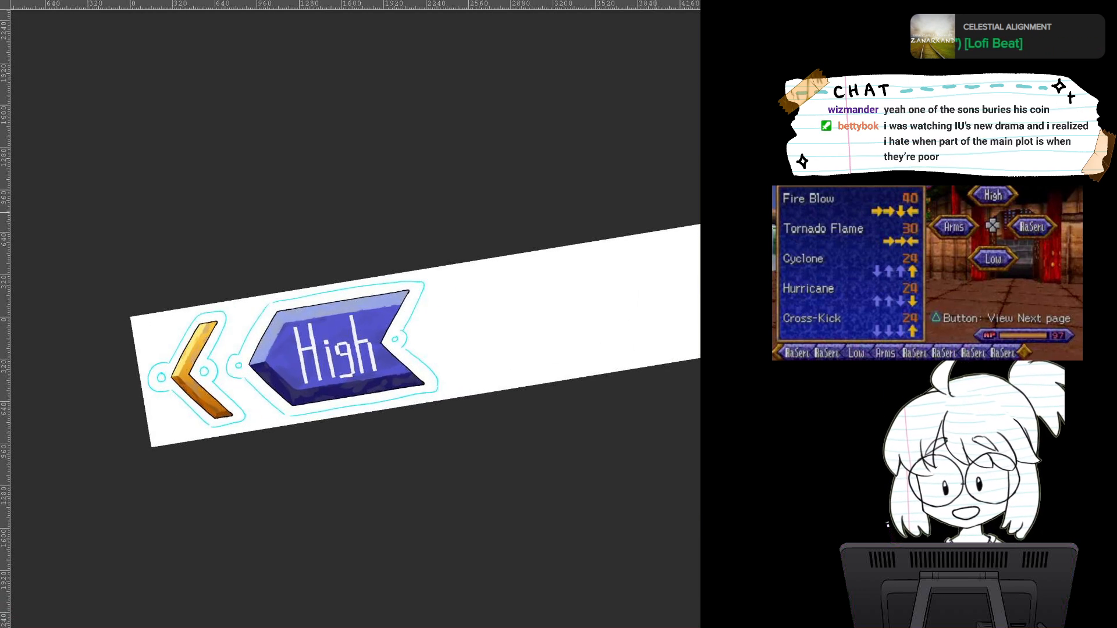
drag(410, 376, 410, 307)
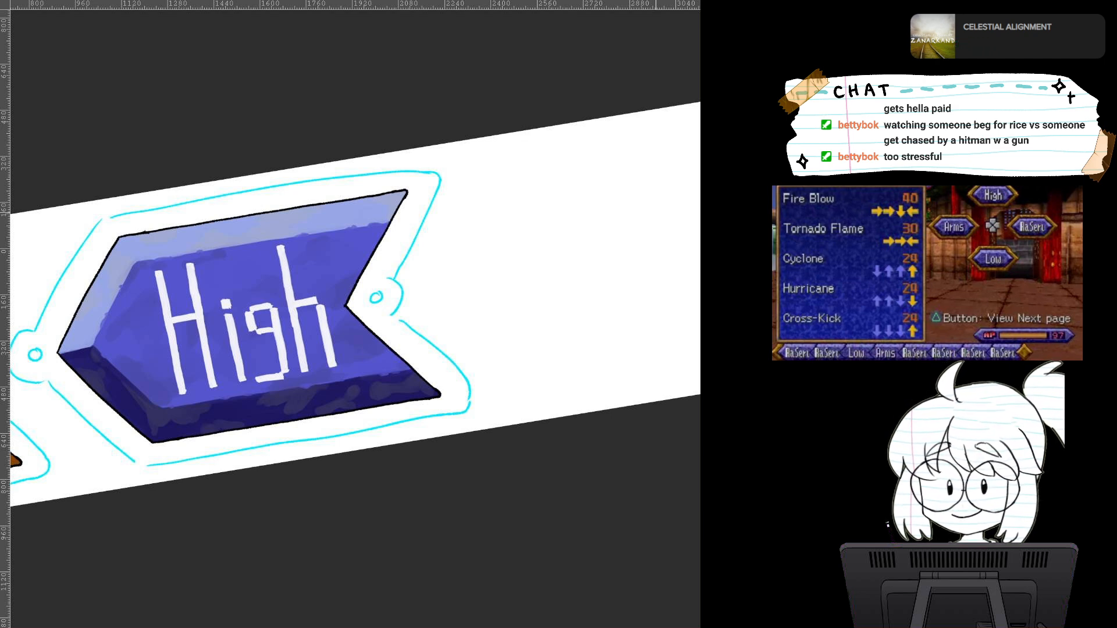
drag(291, 314, 417, 313)
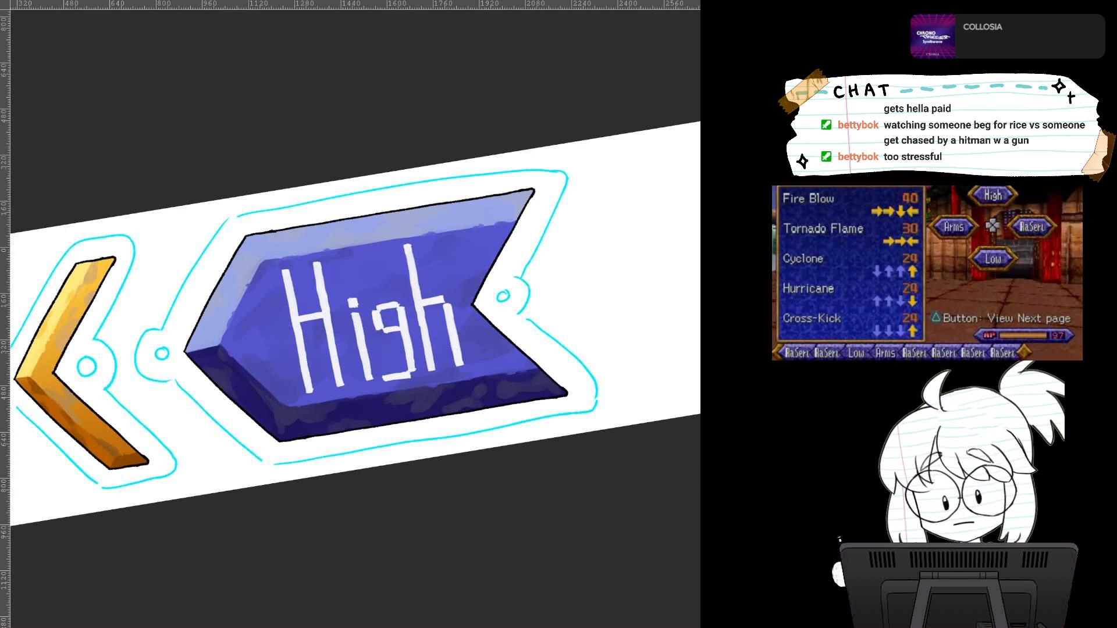
Step: Try a dark blue drop shadow behind the white "High" letters and undo it
scroll(510, 418, up, 2)
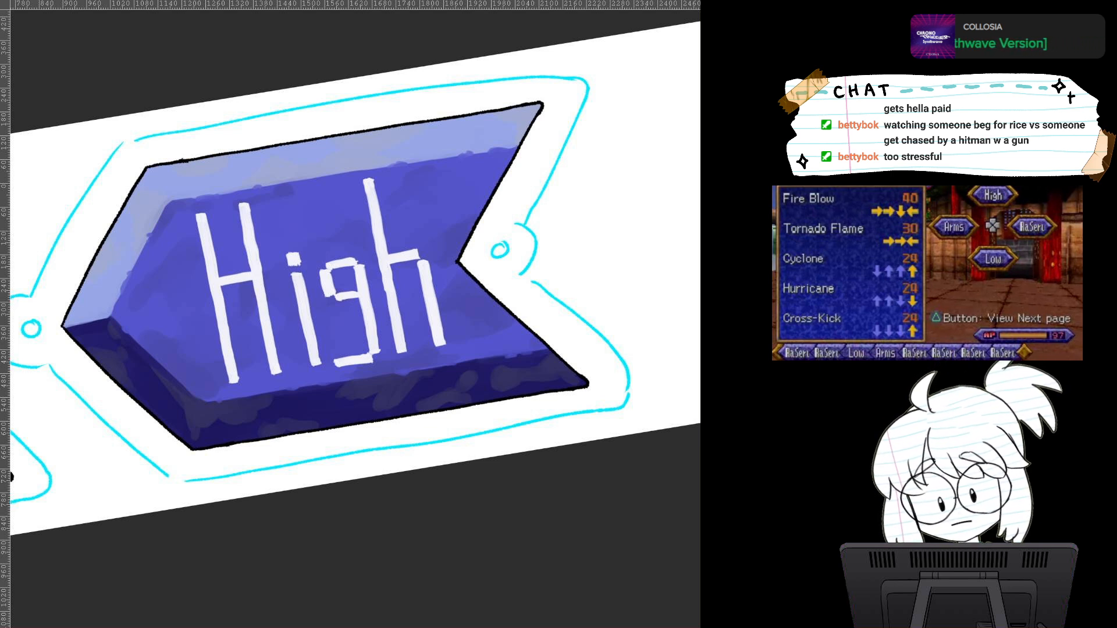
key(ctrl+z)
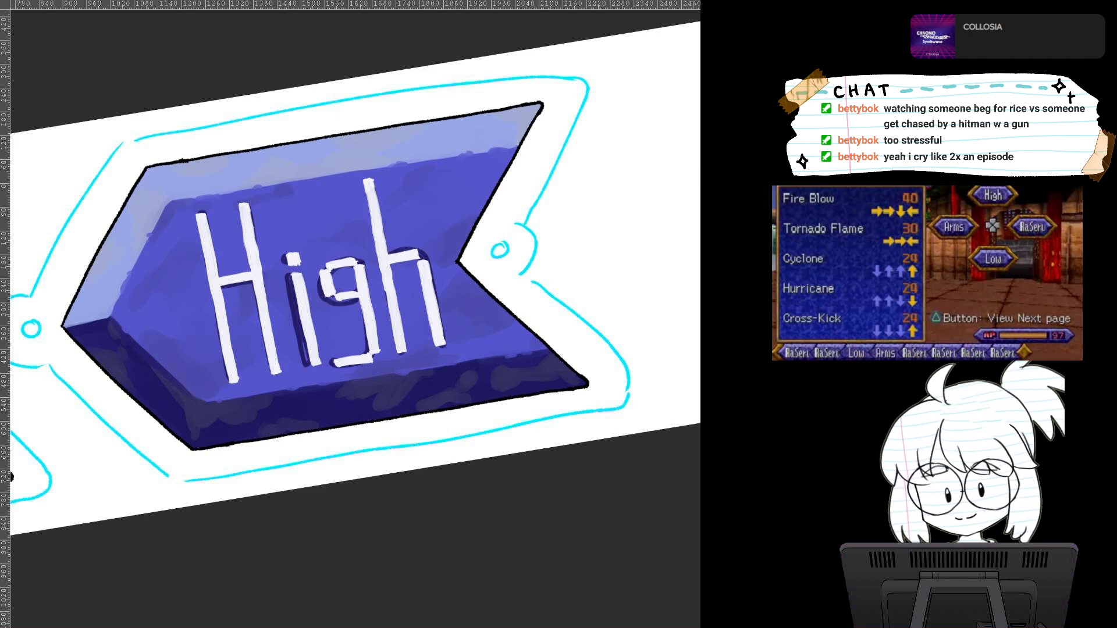
scroll(401, 326, up, 2)
drag(402, 327, 601, 380)
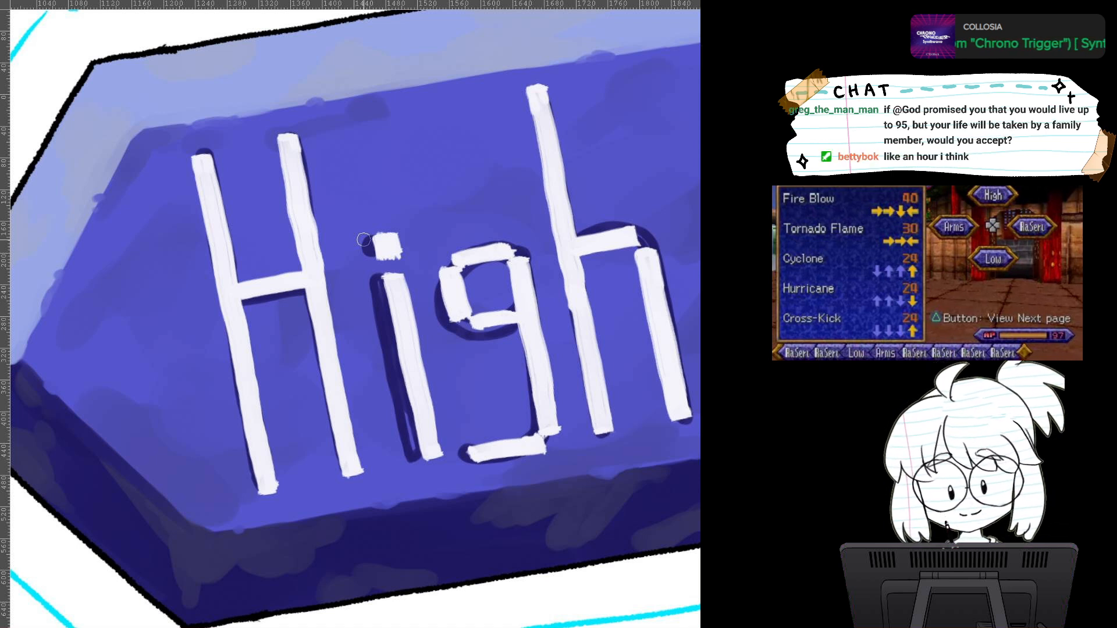
key(ctrl+z)
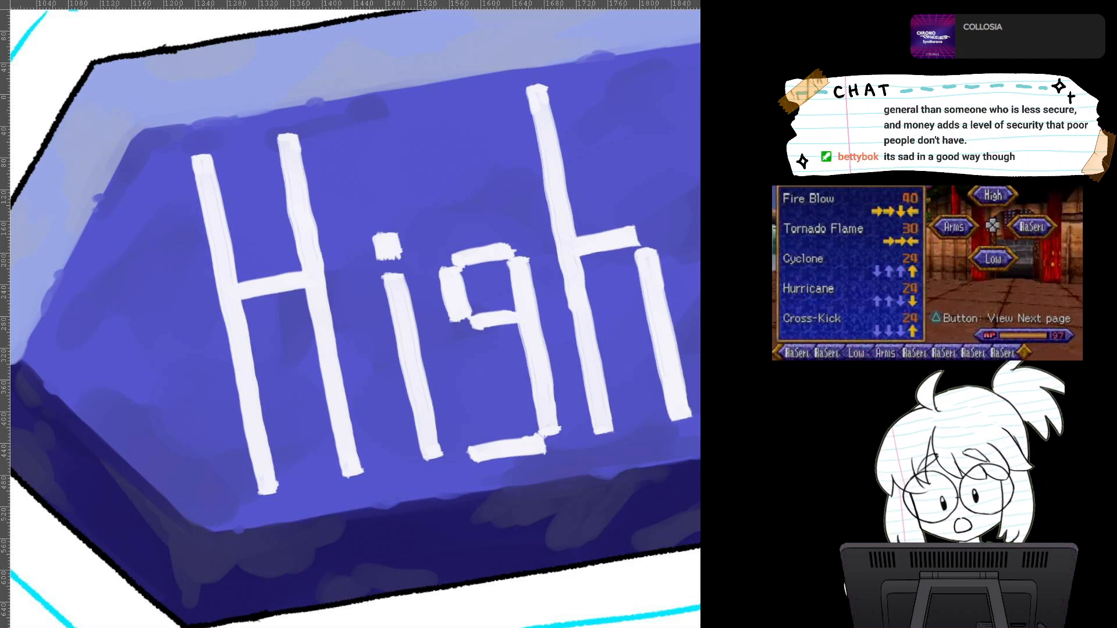
Step: Paint a thin dark blue outline along the left edges of both stems of the "H"
scroll(491, 346, up, 1)
drag(491, 346, 617, 350)
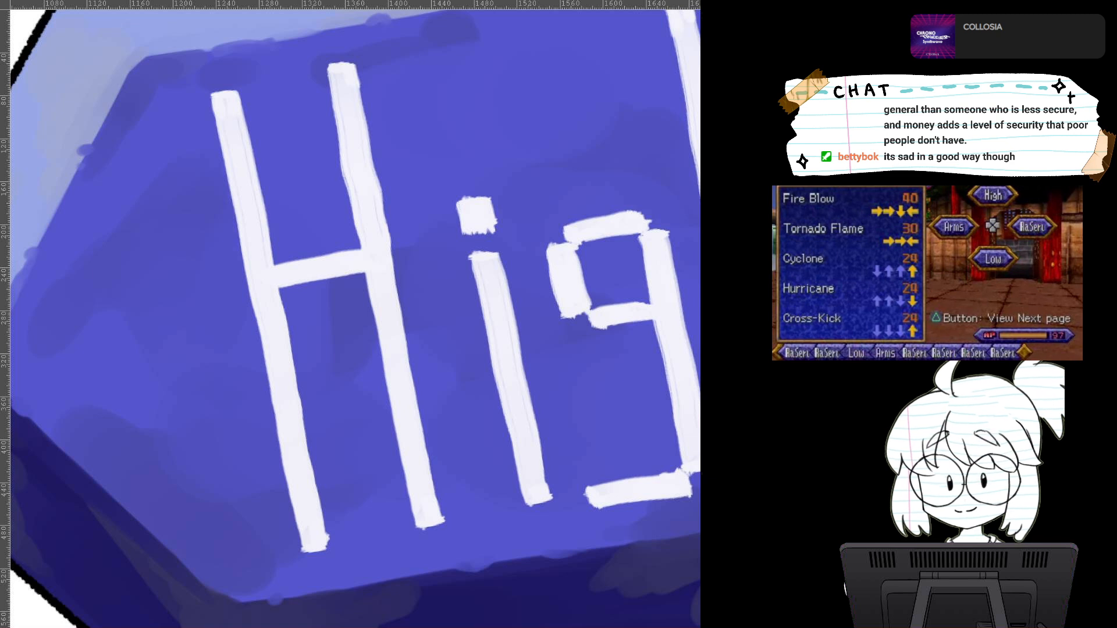
mouse_move(215, 94)
mouse_down()
mouse_move(293, 532)
mouse_move(314, 556)
mouse_up()
mouse_move(310, 297)
mouse_down()
mouse_move(353, 277)
mouse_move(296, 285)
mouse_move(389, 275)
mouse_move(363, 274)
mouse_move(388, 416)
mouse_move(415, 528)
mouse_move(439, 524)
mouse_up()
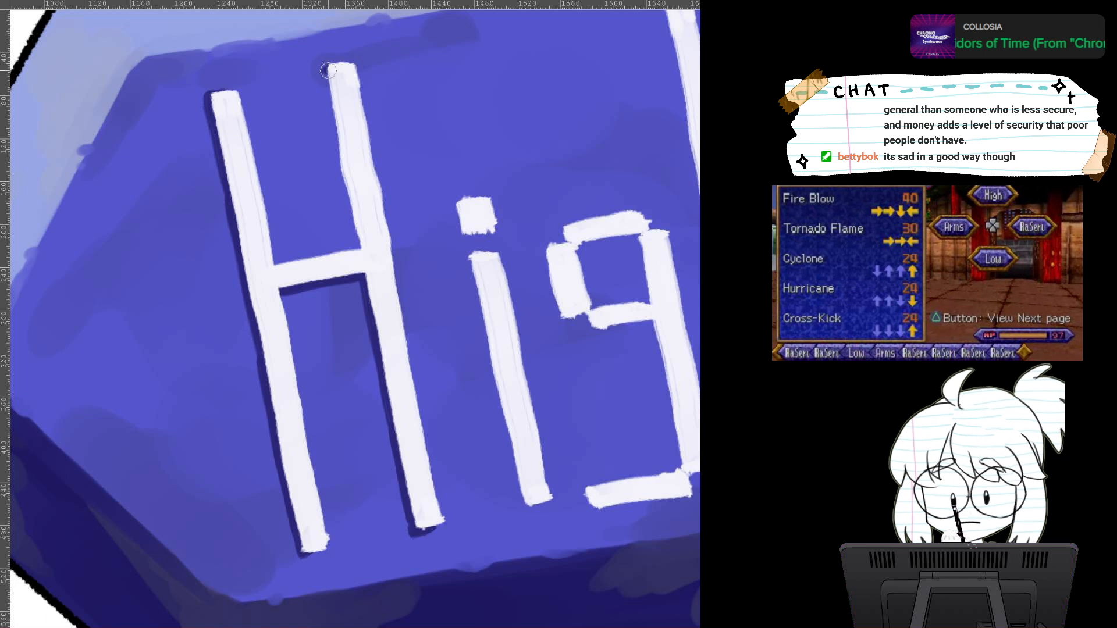
drag(324, 75, 353, 220)
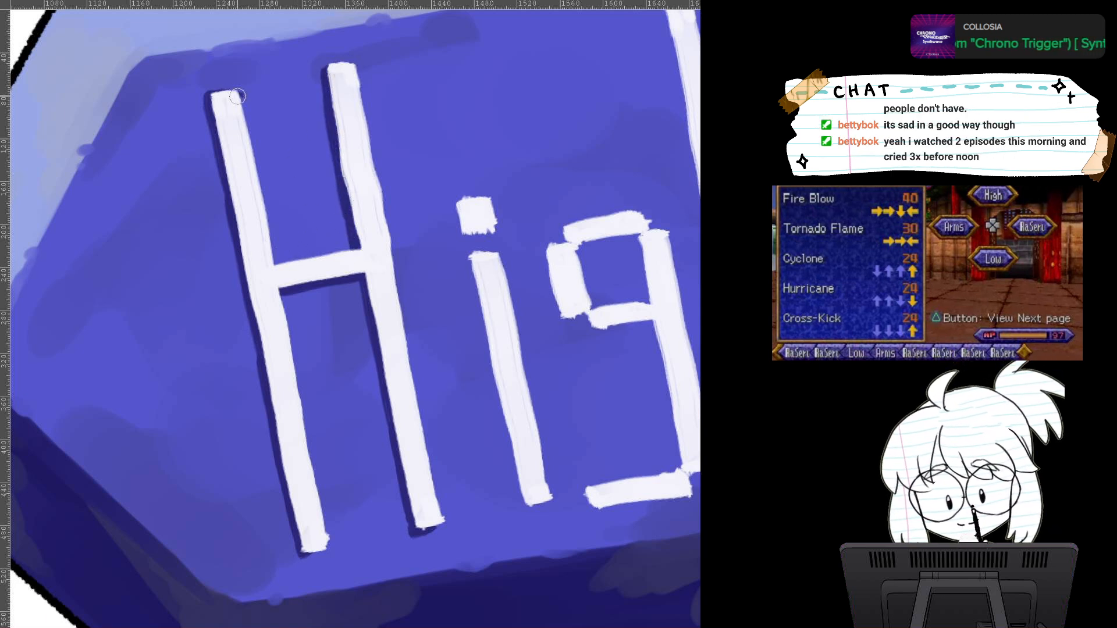
Step: Continue the dark blue outline around the crossbar, right edges and ends of the "H" stems
drag(237, 96, 277, 259)
drag(355, 248, 286, 265)
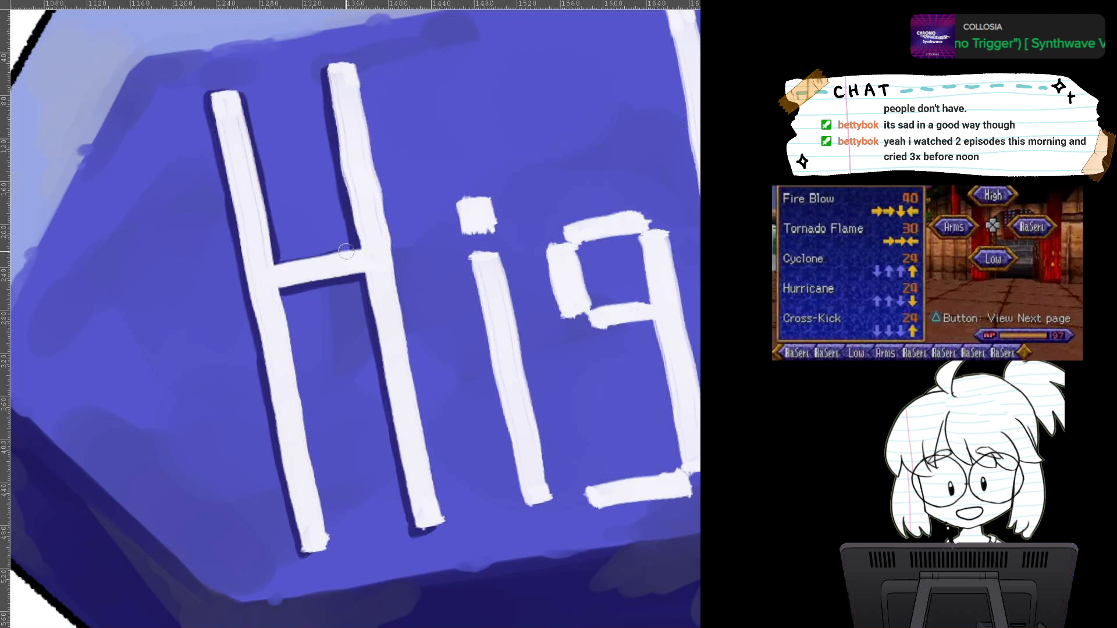
drag(352, 249, 277, 263)
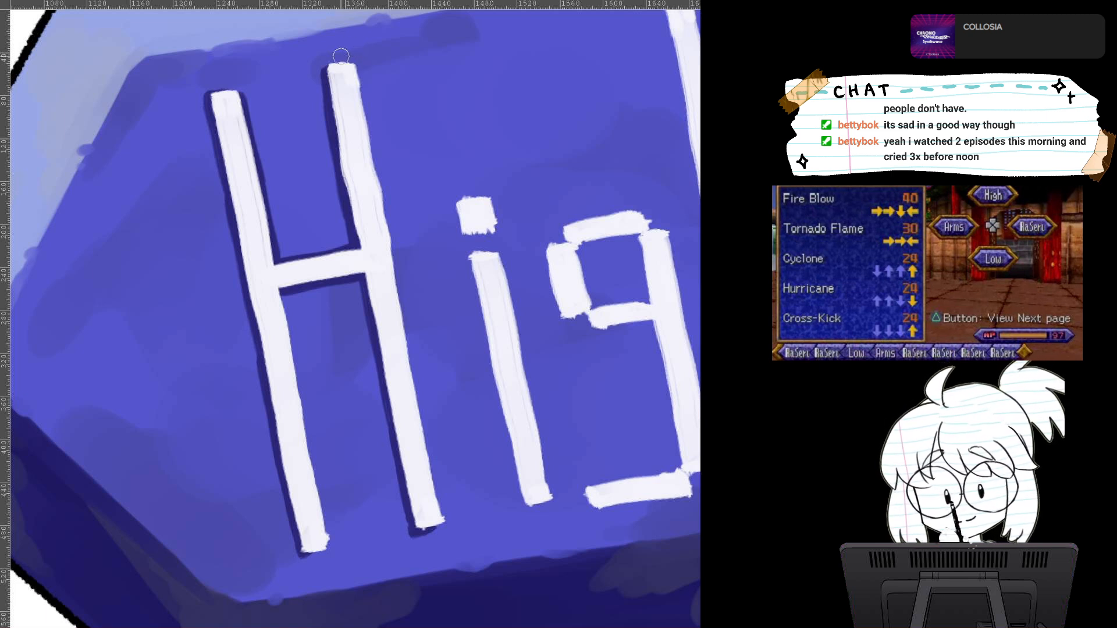
mouse_move(326, 67)
mouse_down()
mouse_move(363, 69)
mouse_move(385, 262)
mouse_move(380, 215)
mouse_move(436, 528)
mouse_up()
key(ctrl+z)
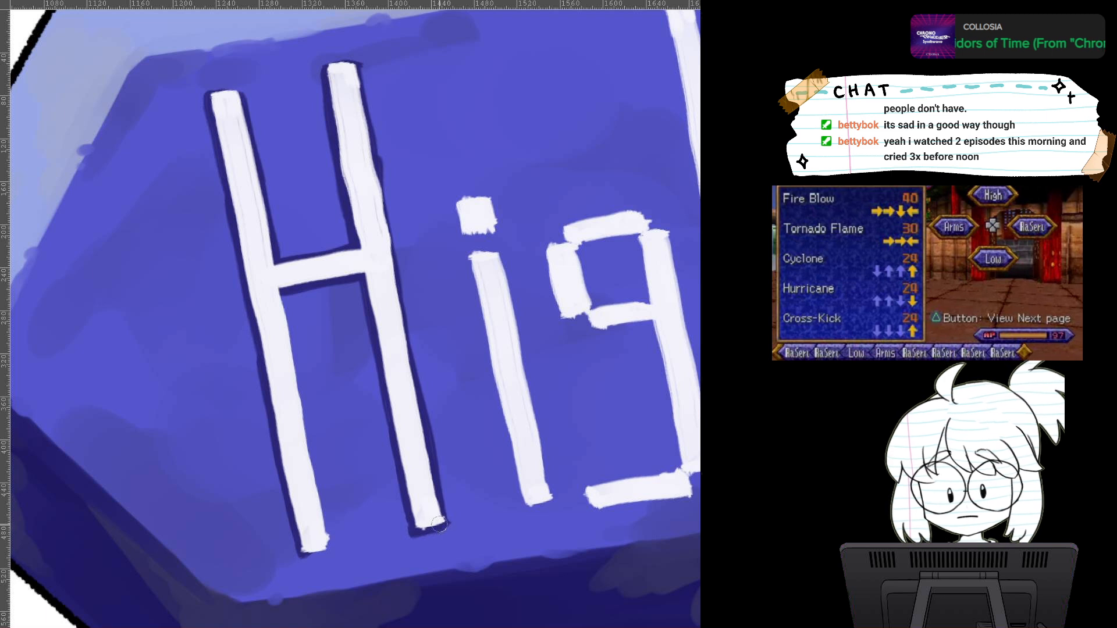
drag(277, 280, 304, 449)
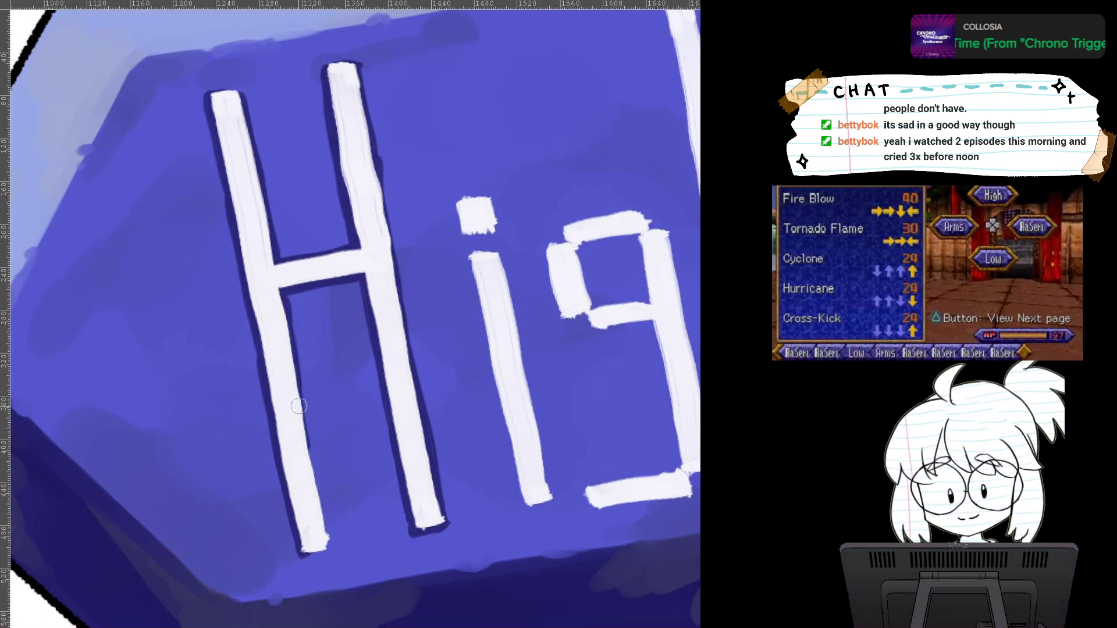
drag(297, 379, 321, 552)
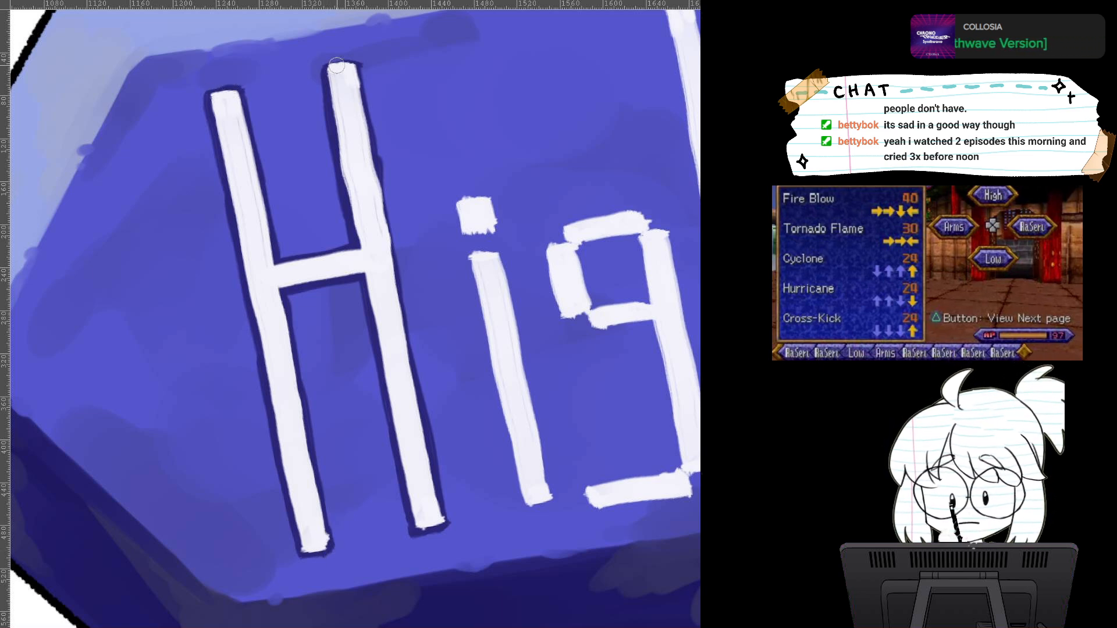
Step: Paint a thin dark blue outline around the dot and stem of the "i"
mouse_move(465, 209)
mouse_down()
mouse_move(374, 240)
mouse_move(384, 233)
mouse_move(380, 258)
mouse_move(408, 252)
mouse_move(415, 413)
mouse_up()
mouse_move(399, 317)
mouse_down()
mouse_move(442, 527)
mouse_move(457, 527)
mouse_up()
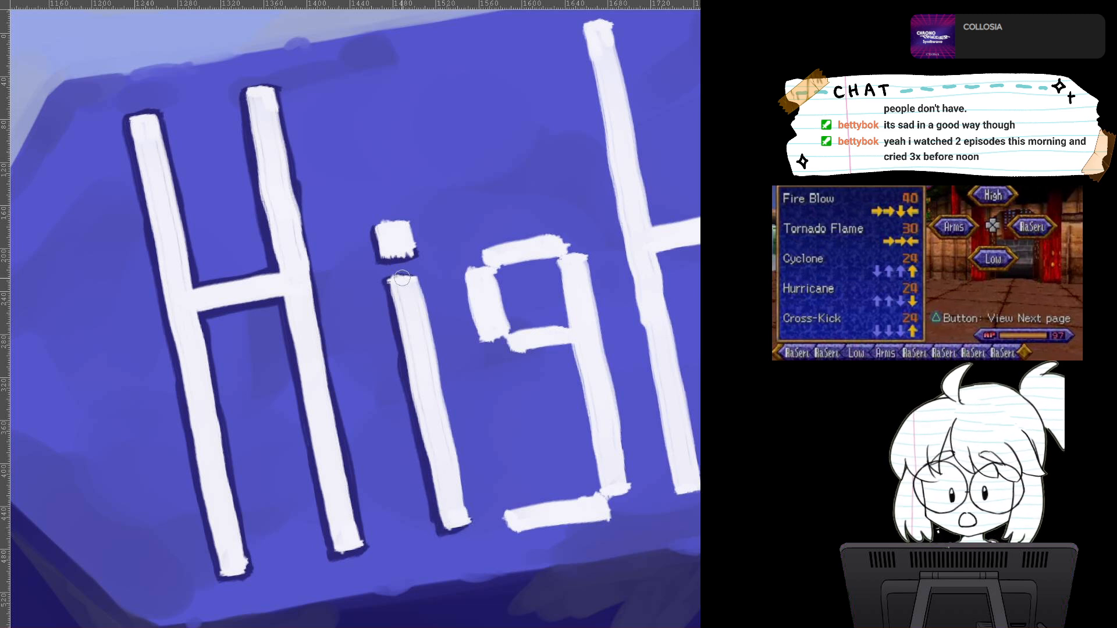
mouse_move(401, 278)
mouse_down()
mouse_move(429, 340)
mouse_move(465, 509)
mouse_up()
drag(462, 471, 468, 523)
Step: Outline the left edges, bottom hook and right edge of the "g" in thin dark blue
mouse_move(484, 256)
mouse_down()
mouse_move(478, 325)
mouse_move(465, 275)
mouse_move(482, 345)
mouse_move(516, 338)
mouse_move(510, 357)
mouse_move(564, 337)
mouse_move(570, 345)
mouse_move(596, 490)
mouse_up()
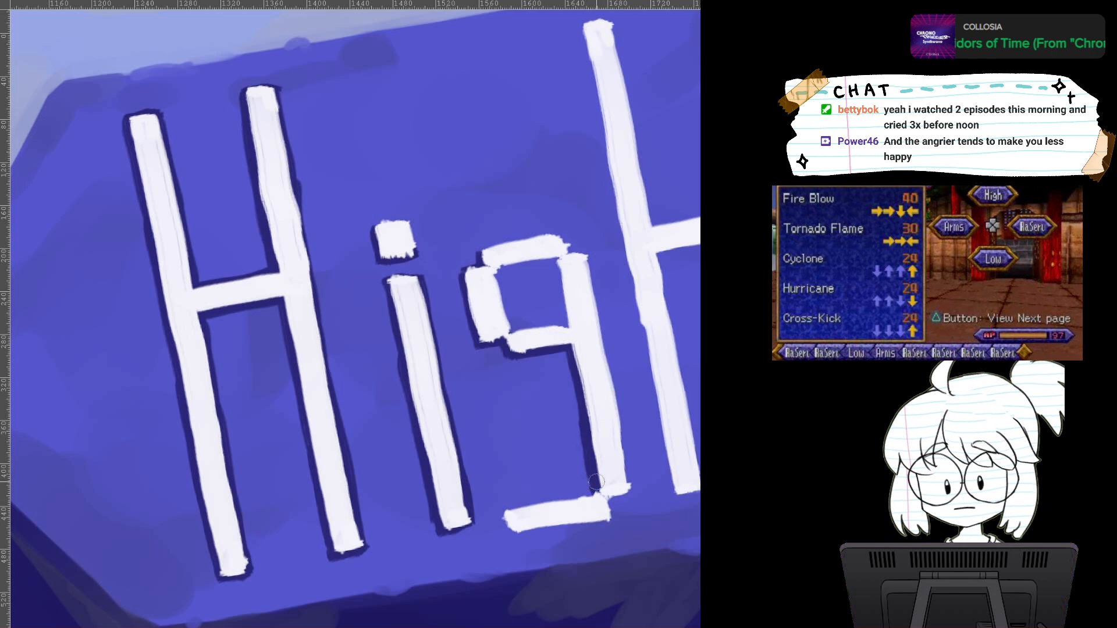
drag(604, 534, 592, 452)
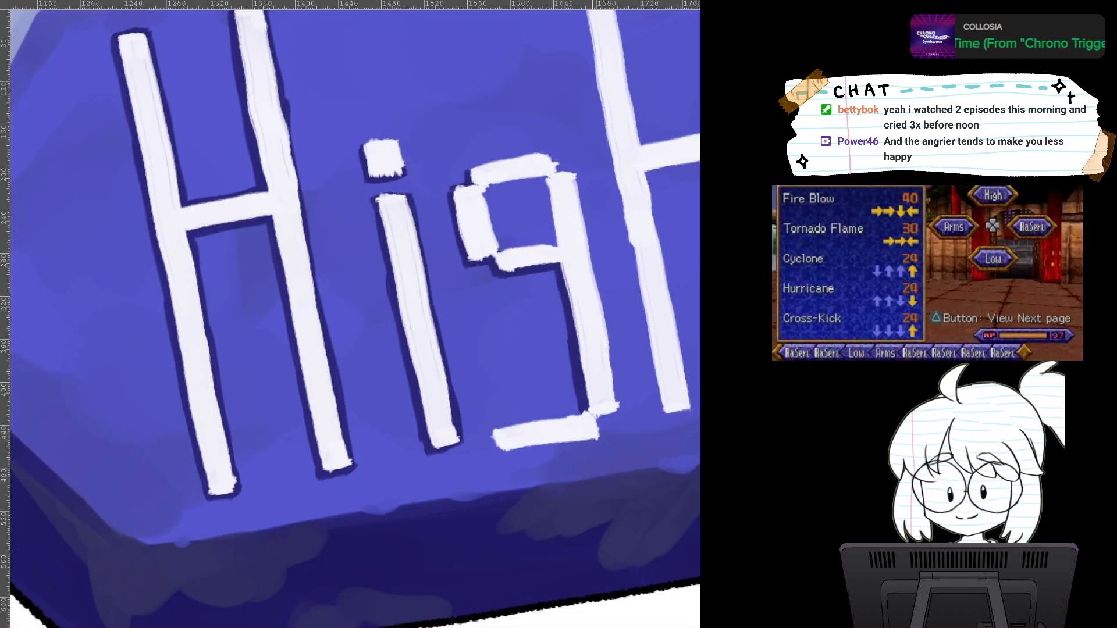
mouse_move(585, 413)
mouse_down()
mouse_move(506, 426)
mouse_move(585, 414)
mouse_up()
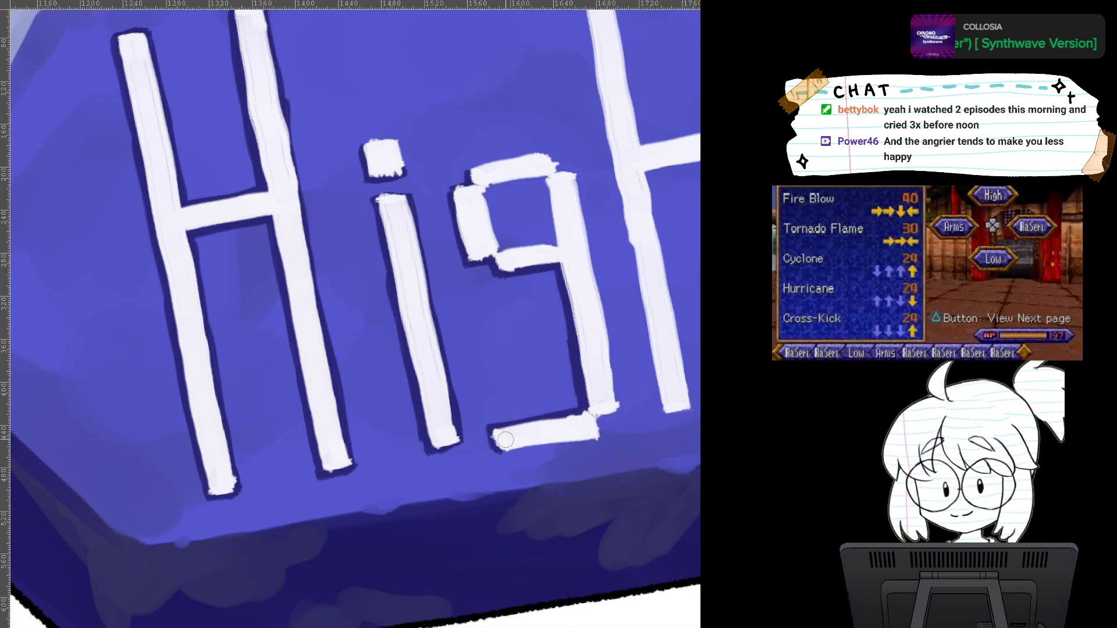
mouse_move(505, 441)
mouse_down()
mouse_move(600, 435)
mouse_move(583, 440)
mouse_move(617, 414)
mouse_move(606, 415)
mouse_up()
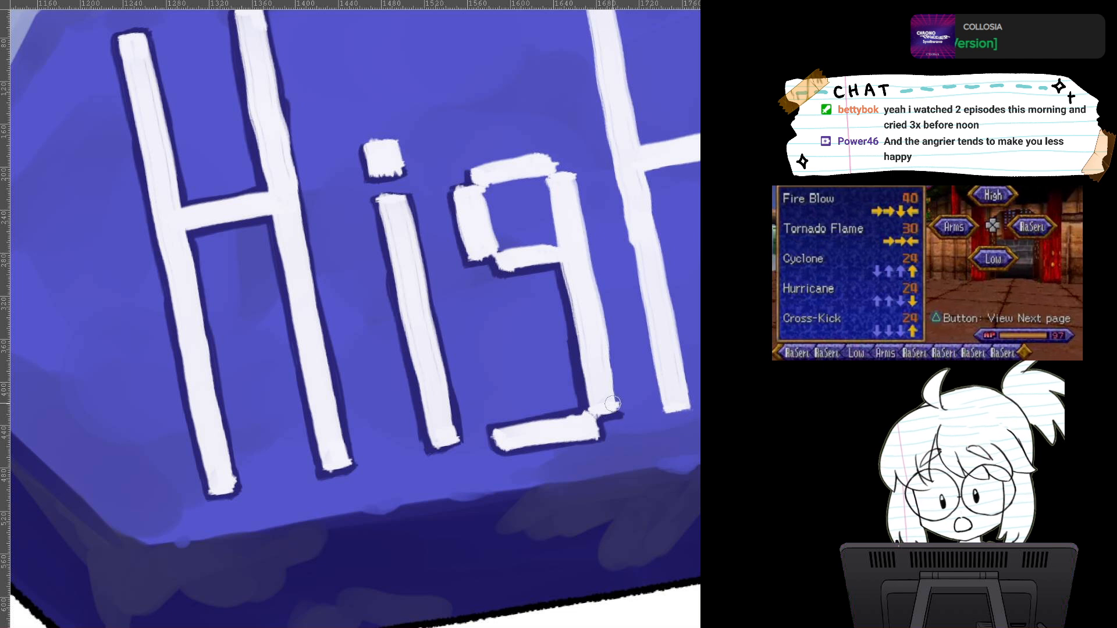
mouse_move(557, 172)
mouse_down()
mouse_move(570, 171)
mouse_move(584, 244)
mouse_up()
drag(576, 198, 617, 409)
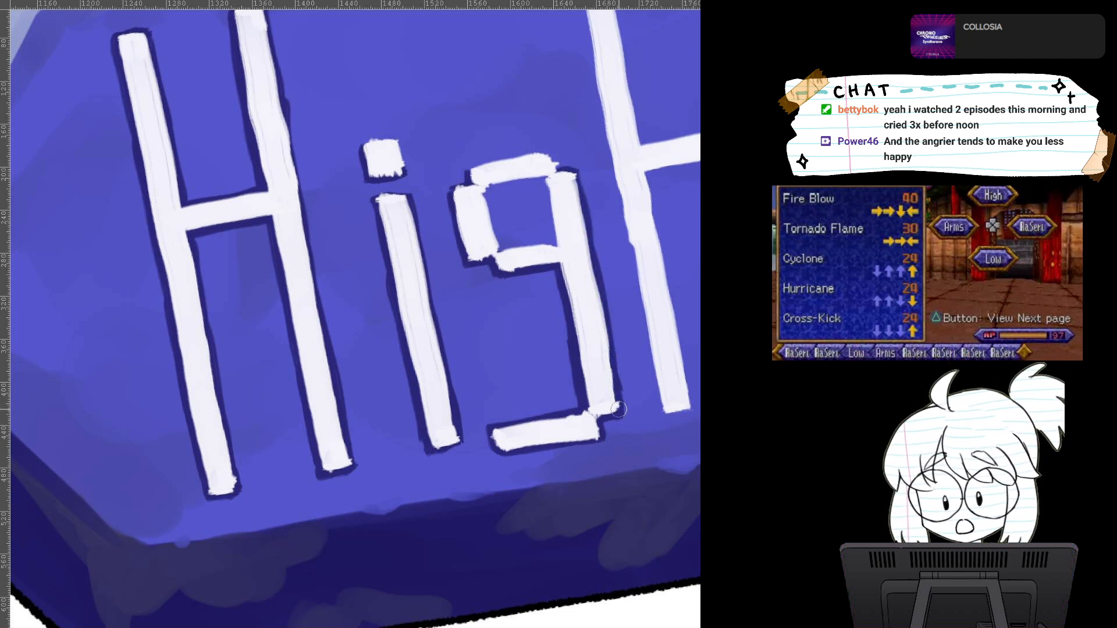
Step: Finish the dark blue outline along the top bar and inside the bowl of the "g"
drag(477, 170, 551, 153)
mouse_move(488, 188)
mouse_down()
mouse_move(546, 178)
mouse_move(555, 250)
mouse_up()
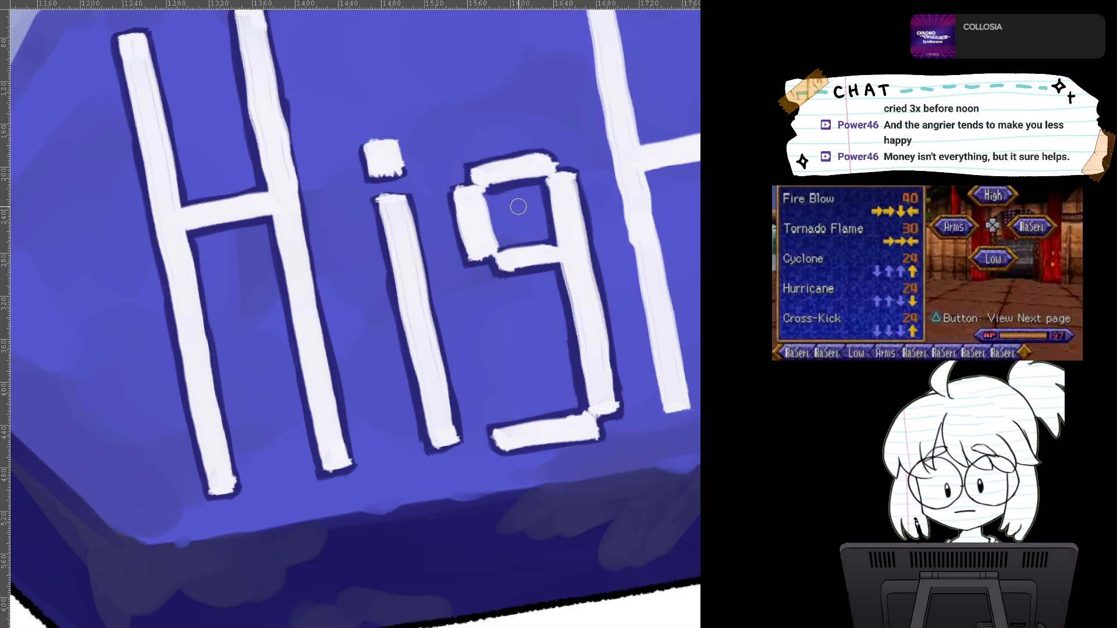
drag(486, 206, 494, 247)
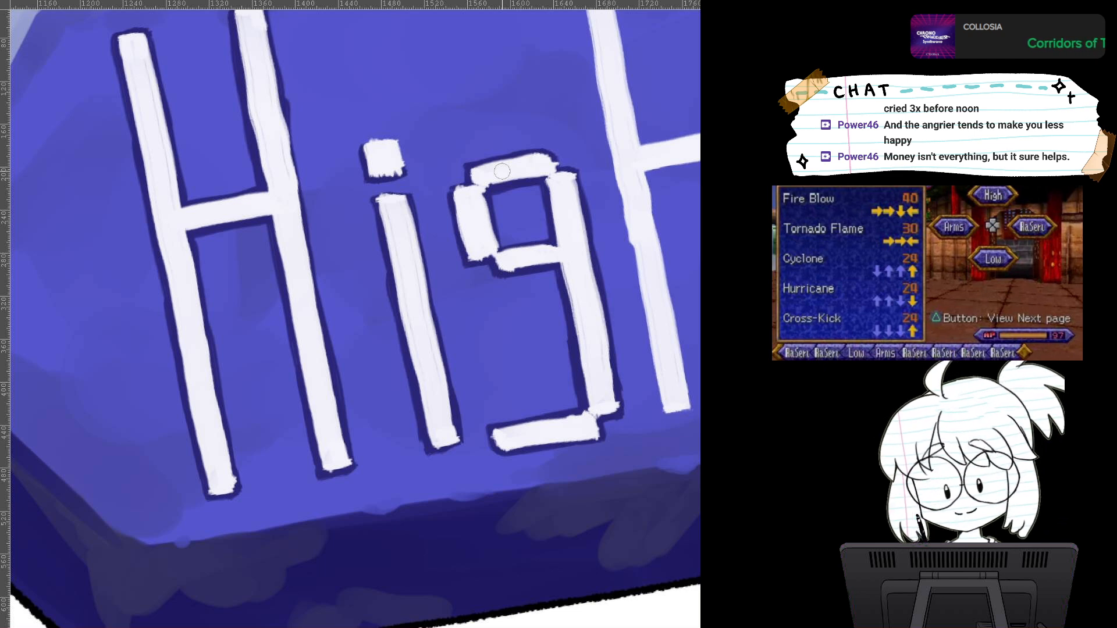
Step: Outline the left edges of both stems of the last "h" in dark blue, redoing the overshot end of the short stem
drag(501, 171, 332, 266)
mouse_move(402, 40)
mouse_down()
mouse_move(474, 388)
mouse_move(467, 318)
mouse_move(453, 339)
mouse_move(488, 484)
mouse_move(499, 469)
mouse_move(490, 507)
mouse_move(519, 503)
mouse_move(490, 506)
mouse_move(515, 497)
mouse_up()
mouse_move(476, 264)
mouse_down()
mouse_move(554, 252)
mouse_move(596, 494)
mouse_up()
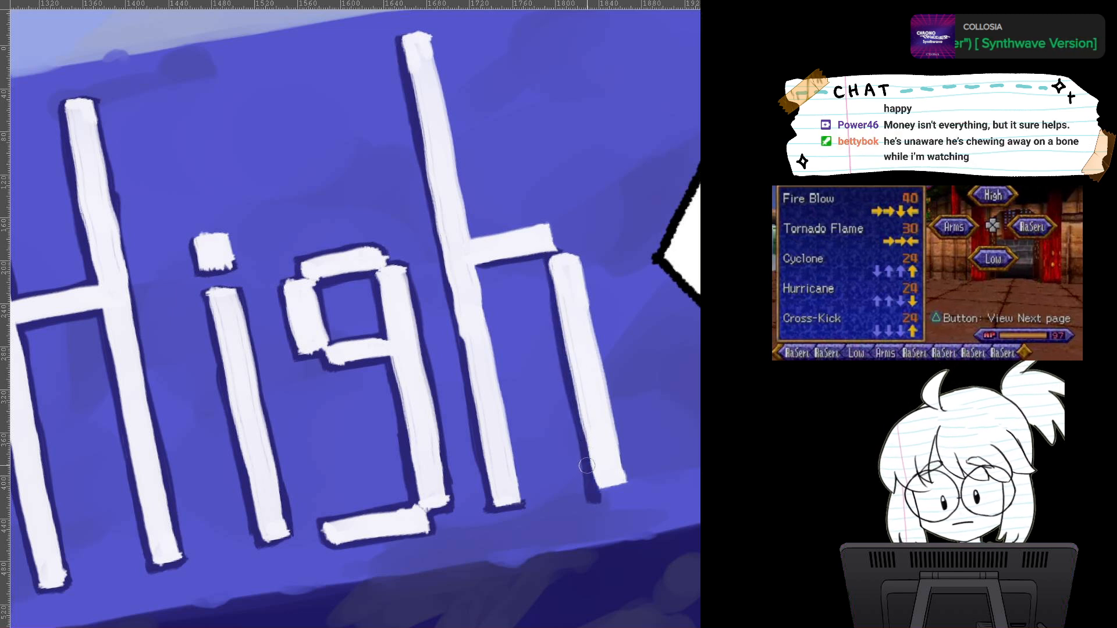
key(ctrl+z)
drag(586, 448, 595, 484)
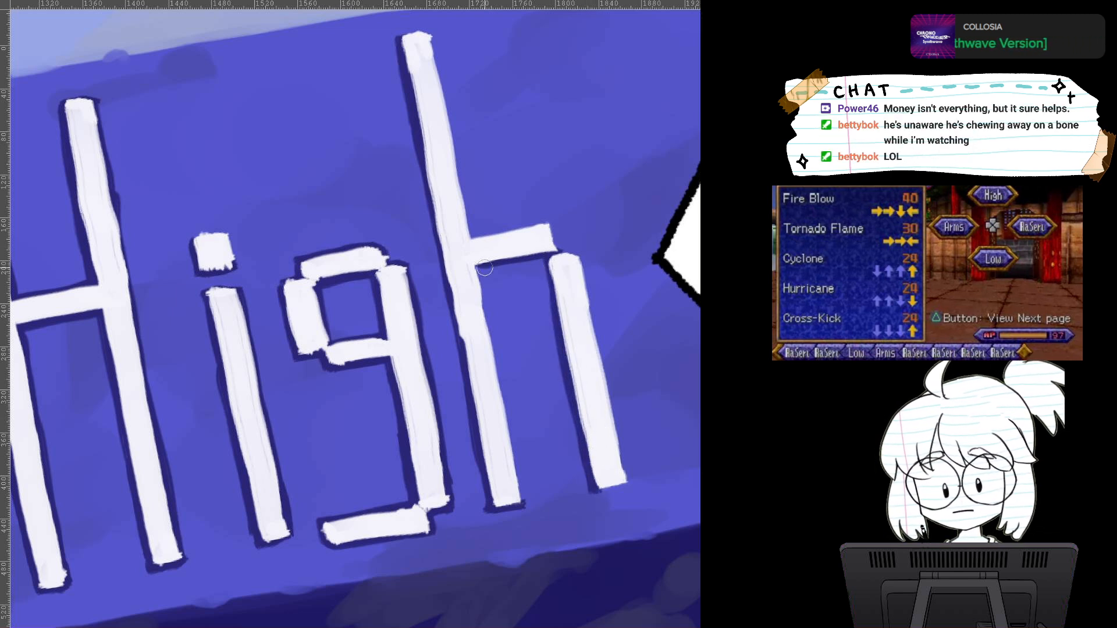
Step: Continue the dark blue outline around the inner and right edges, crossbar and stem ends of the last "h"
drag(484, 268, 498, 400)
drag(493, 356, 517, 490)
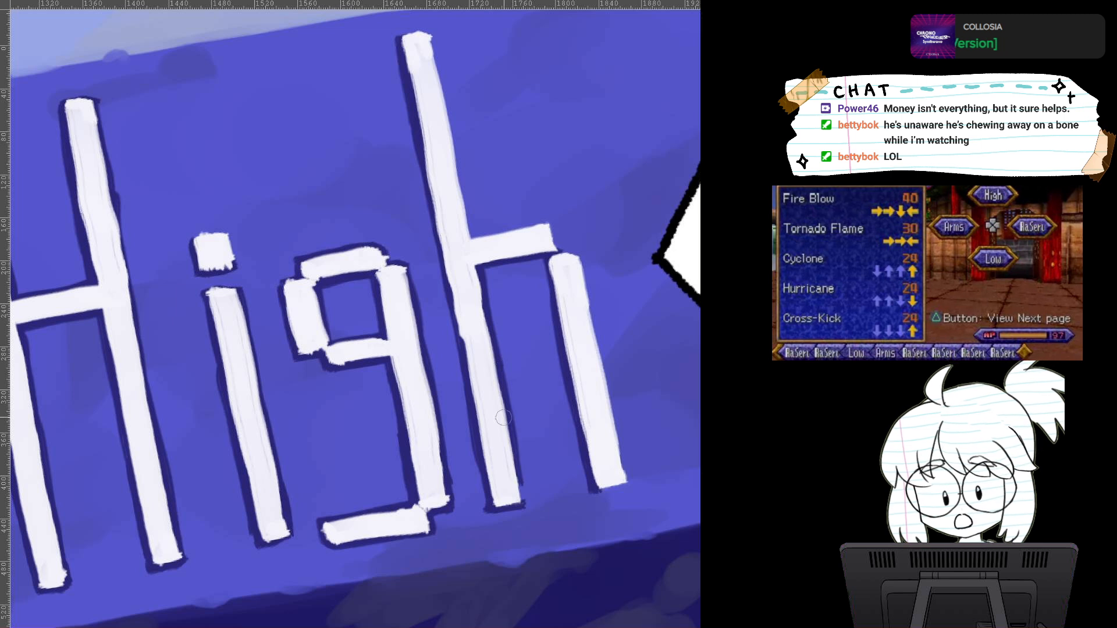
drag(553, 224, 552, 236)
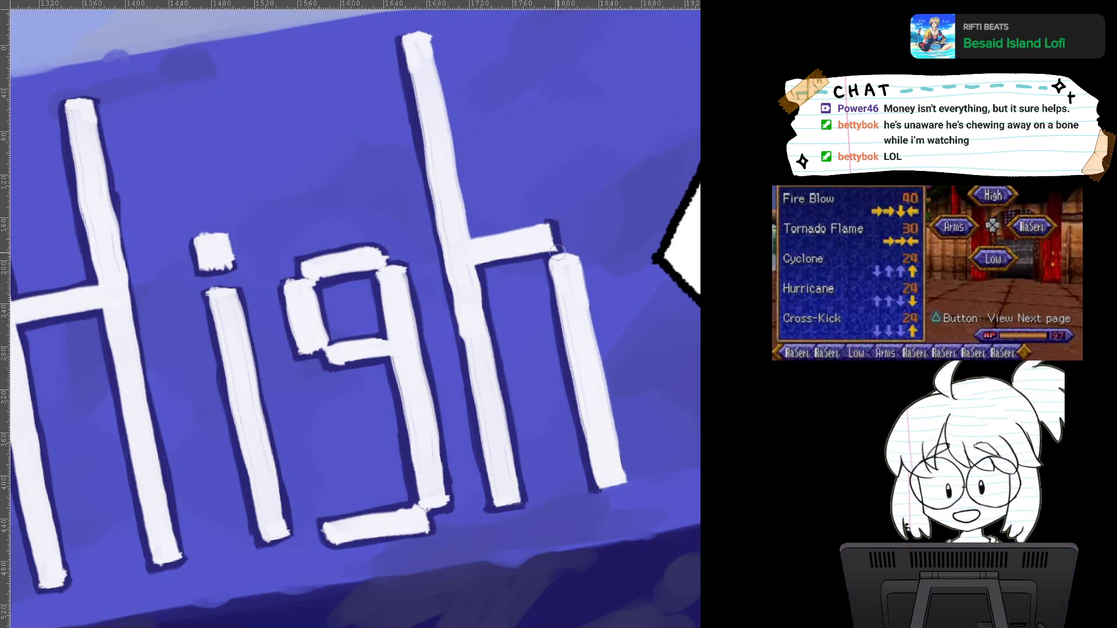
mouse_move(557, 251)
mouse_down()
mouse_move(598, 344)
mouse_move(600, 317)
mouse_move(622, 469)
mouse_up()
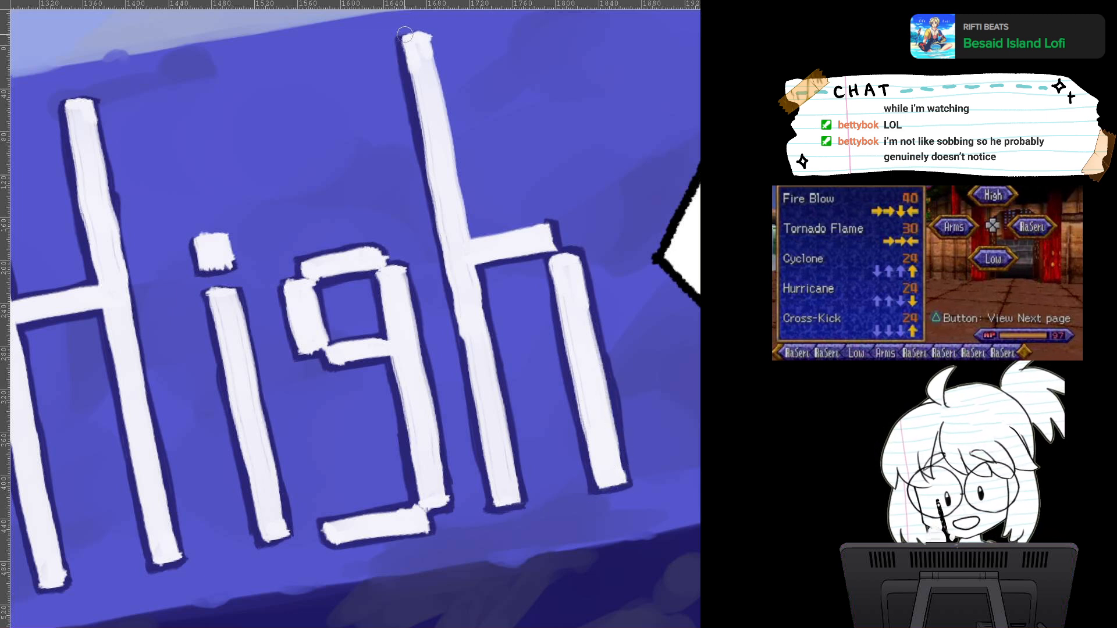
mouse_move(425, 31)
mouse_down()
mouse_move(471, 254)
mouse_move(468, 236)
mouse_move(545, 222)
mouse_up()
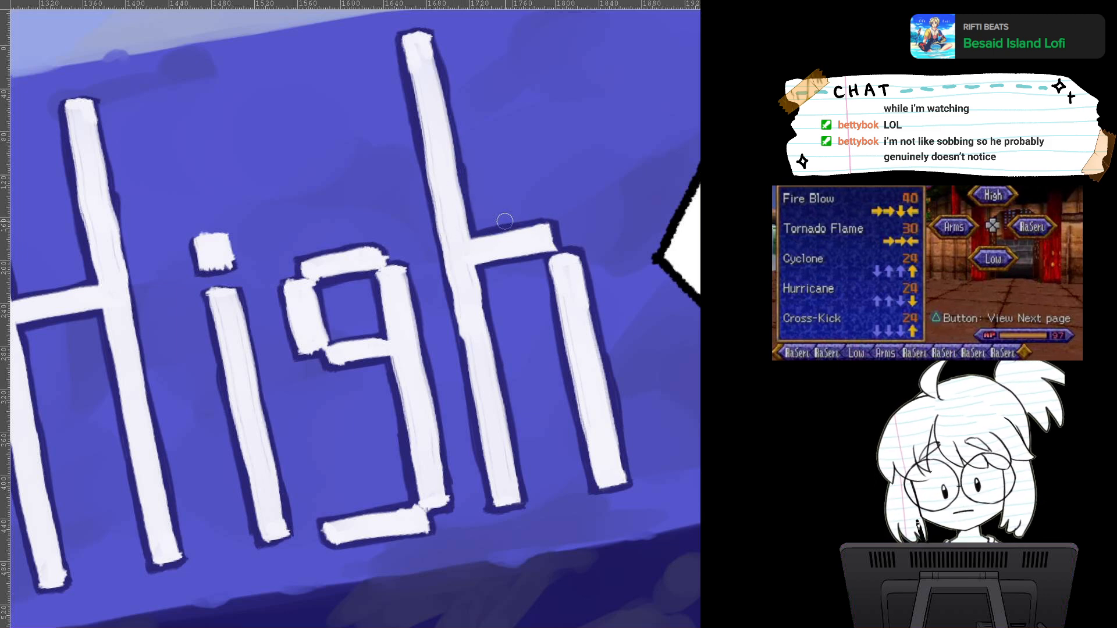
Step: Examine the outlined "High" lettering on the whole arrow button and up close at different canvas rotations
scroll(505, 221, down, 4)
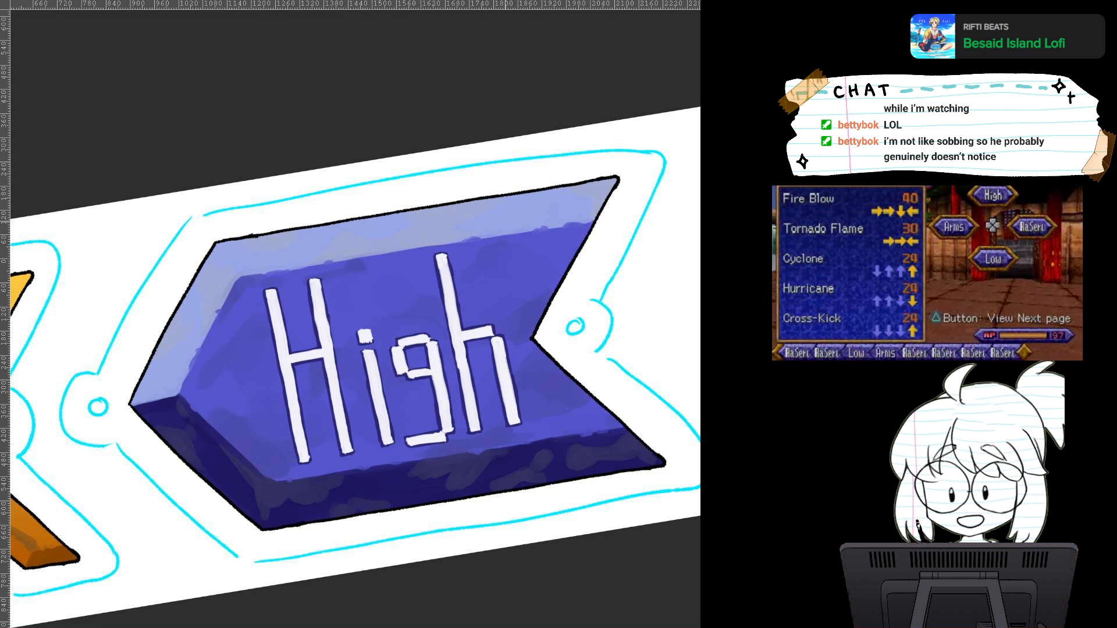
key(shift+space)
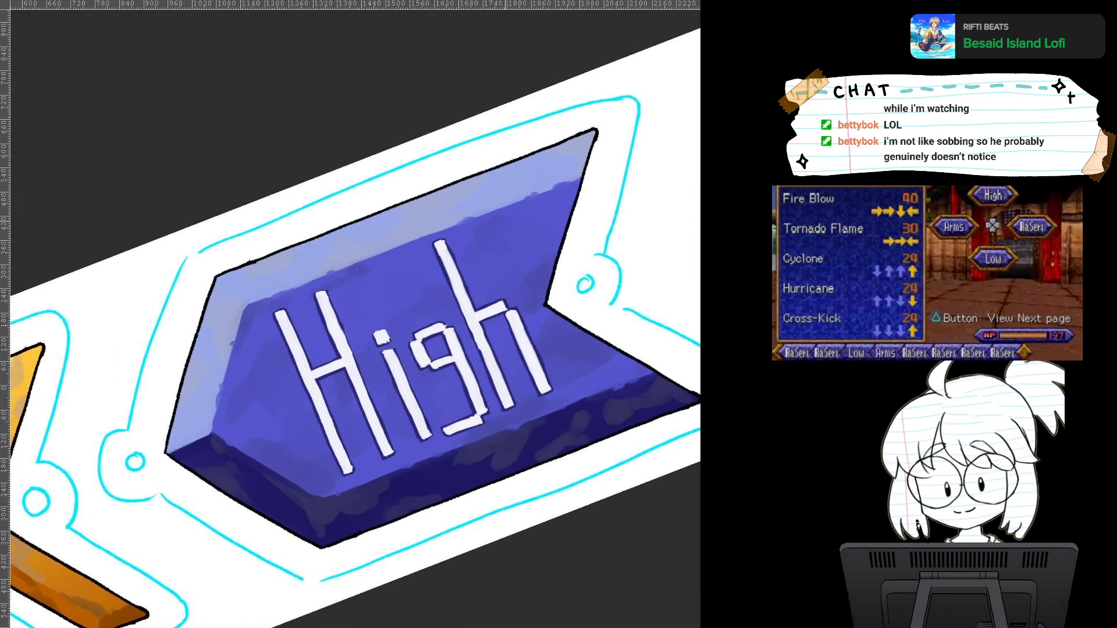
scroll(384, 401, up, 3)
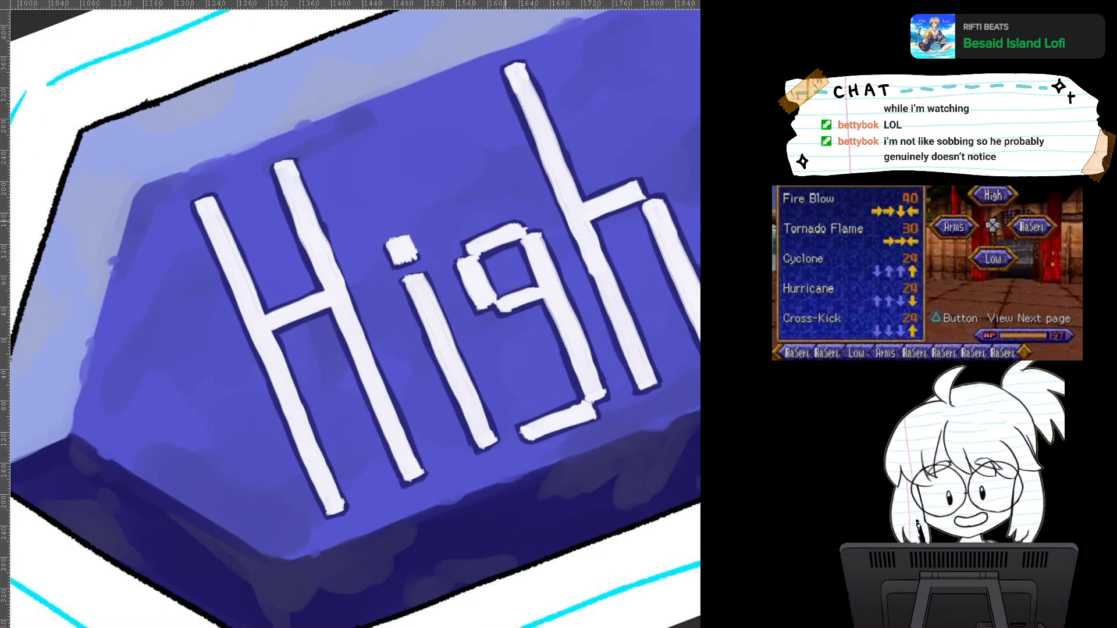
drag(505, 346, 418, 391)
scroll(433, 389, up, 3)
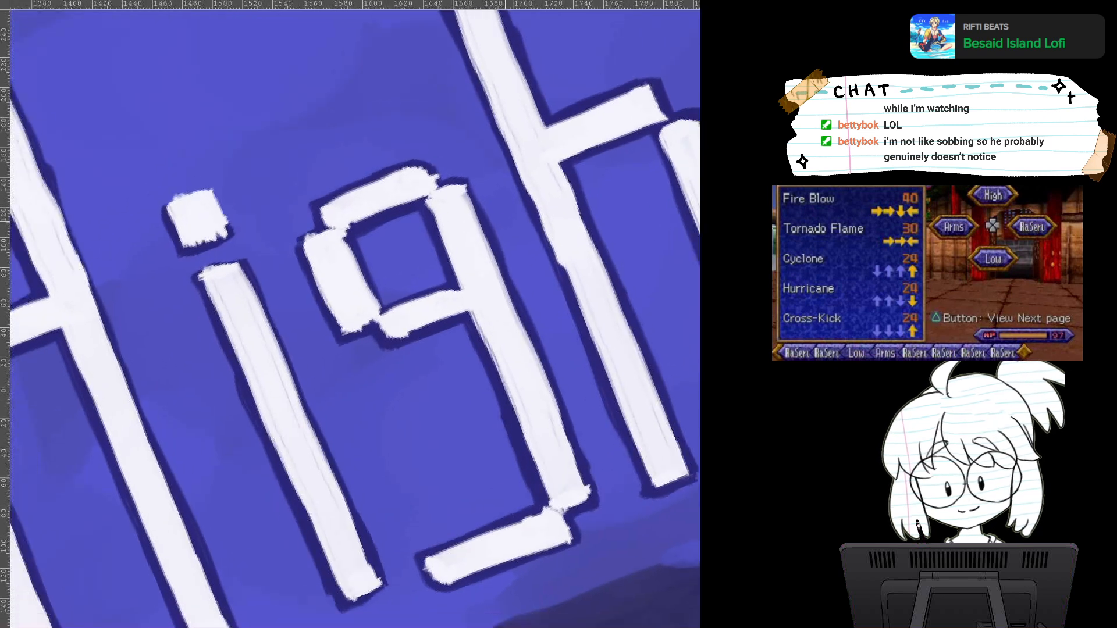
scroll(433, 389, down, 1)
drag(372, 343, 503, 366)
drag(523, 262, 541, 285)
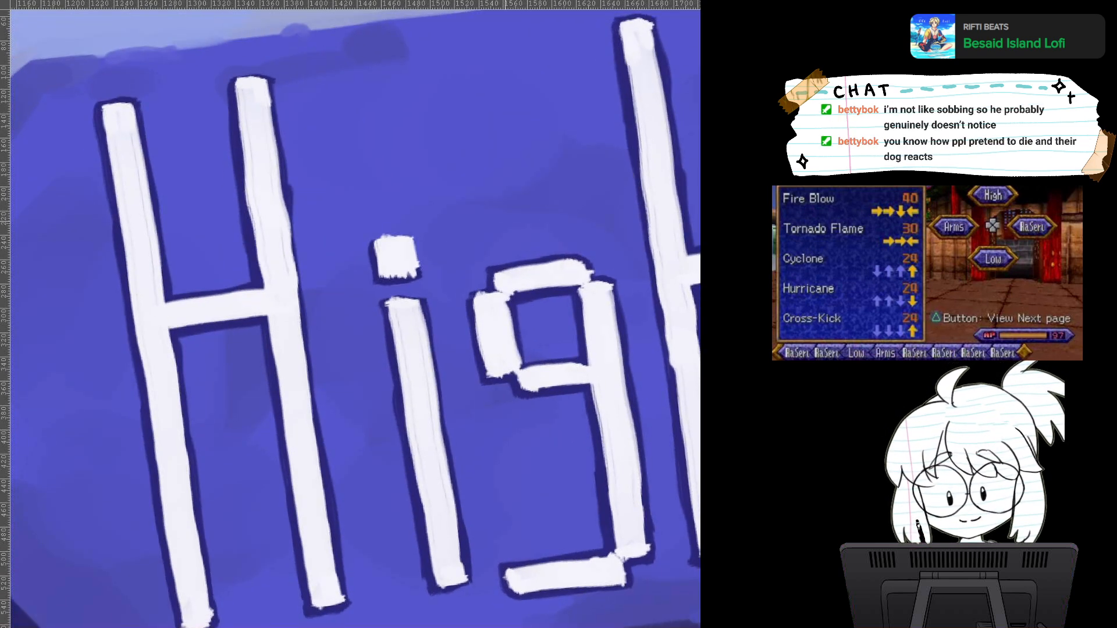
Step: Thicken the dark blue outline along the right side of the "H"'s right stem as a shadow
drag(264, 80, 288, 201)
drag(286, 139, 300, 266)
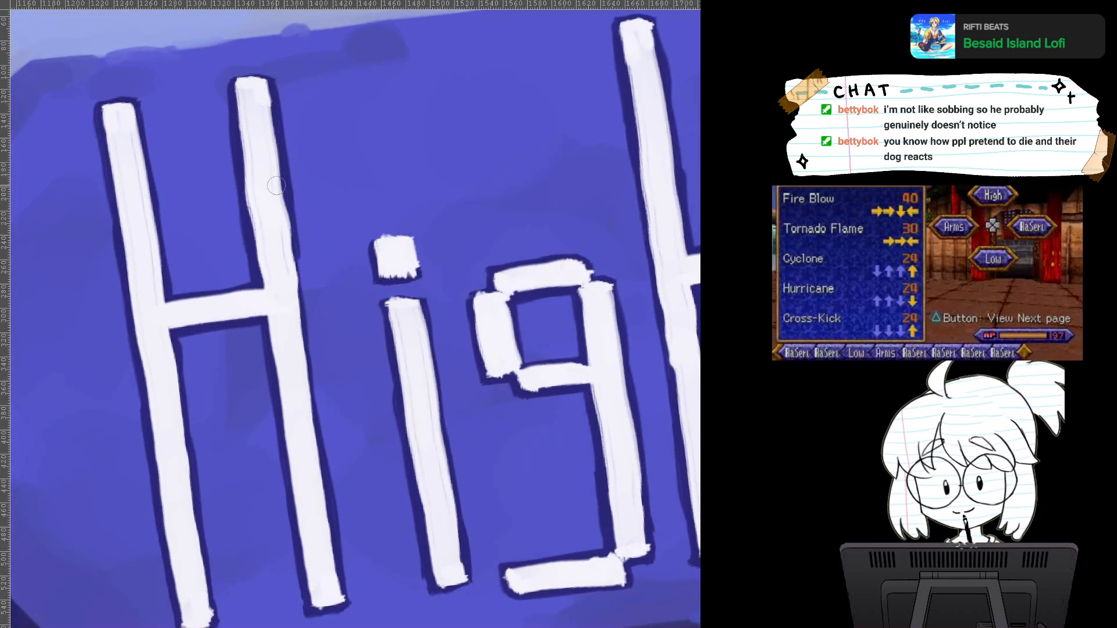
drag(285, 212, 319, 404)
drag(307, 354, 353, 612)
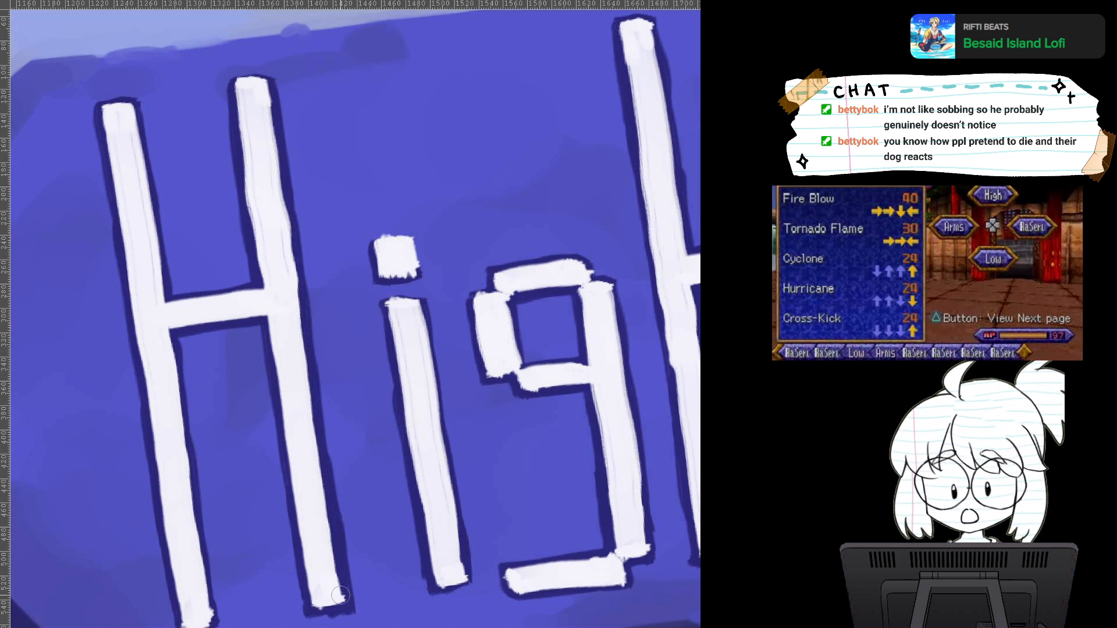
Step: Thicken the outline along the right side of the "H"'s left stem and build up the right stem's upper edge
drag(181, 339, 199, 503)
drag(198, 423, 204, 556)
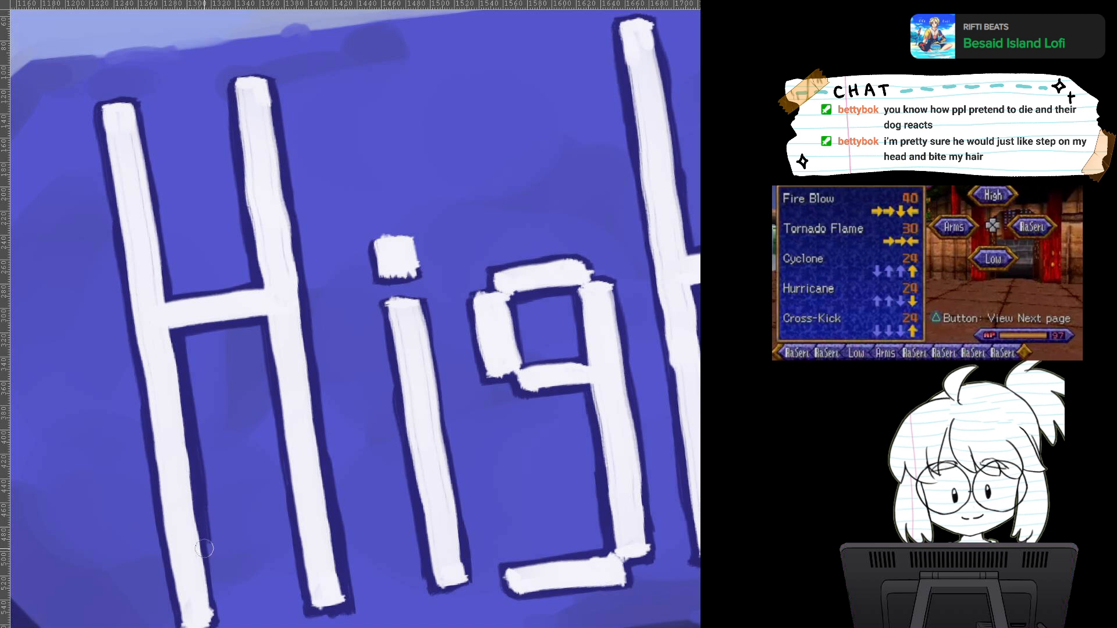
drag(202, 501, 217, 619)
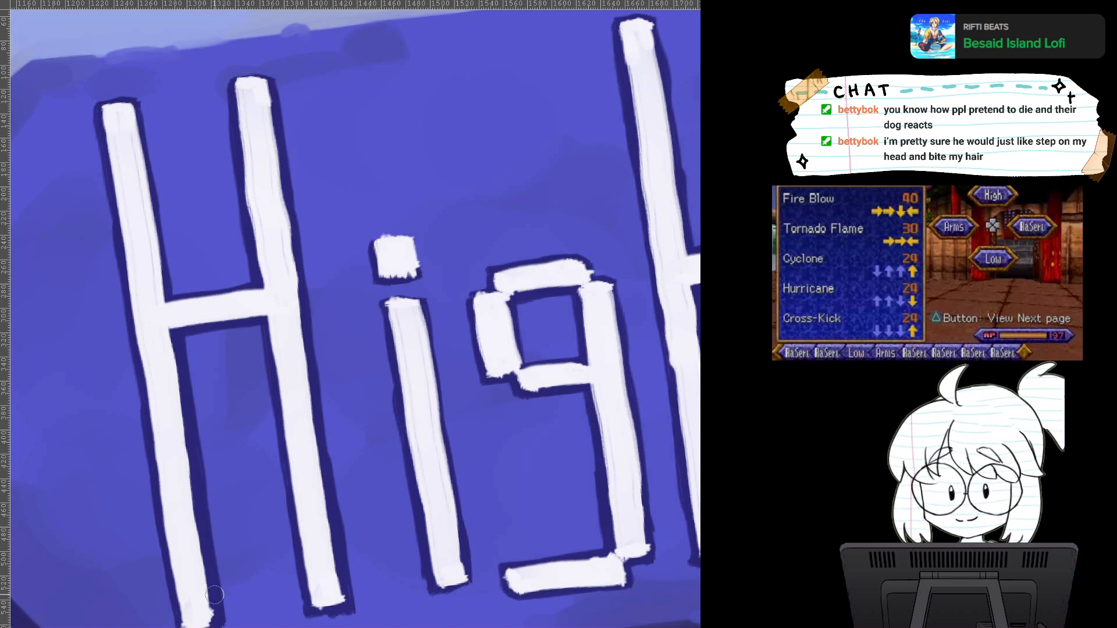
drag(138, 105, 153, 180)
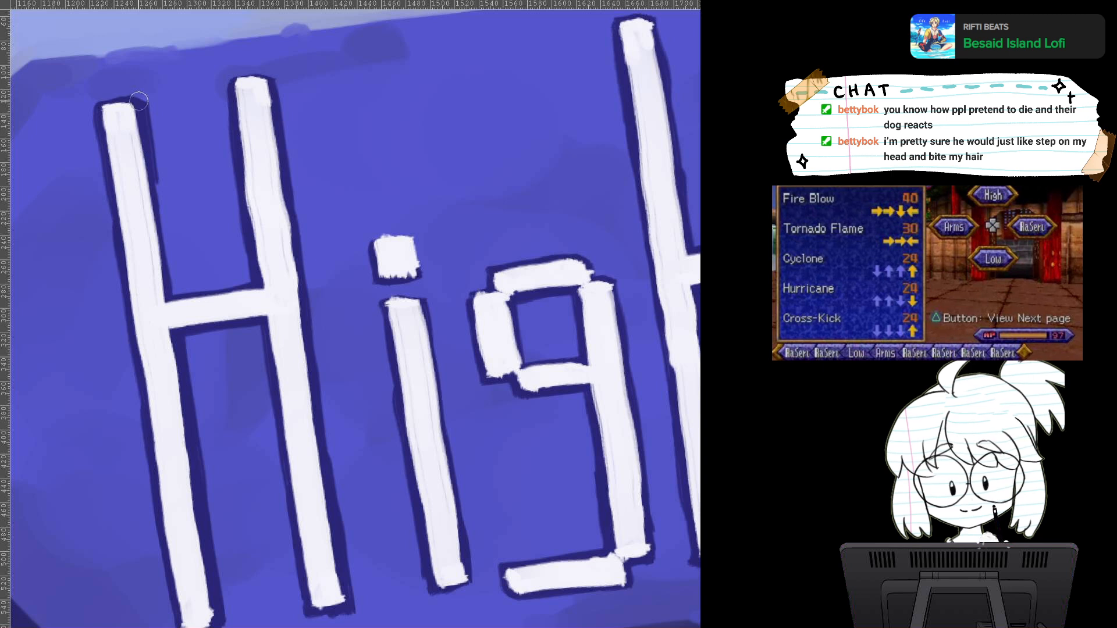
drag(138, 110, 174, 295)
drag(153, 203, 164, 265)
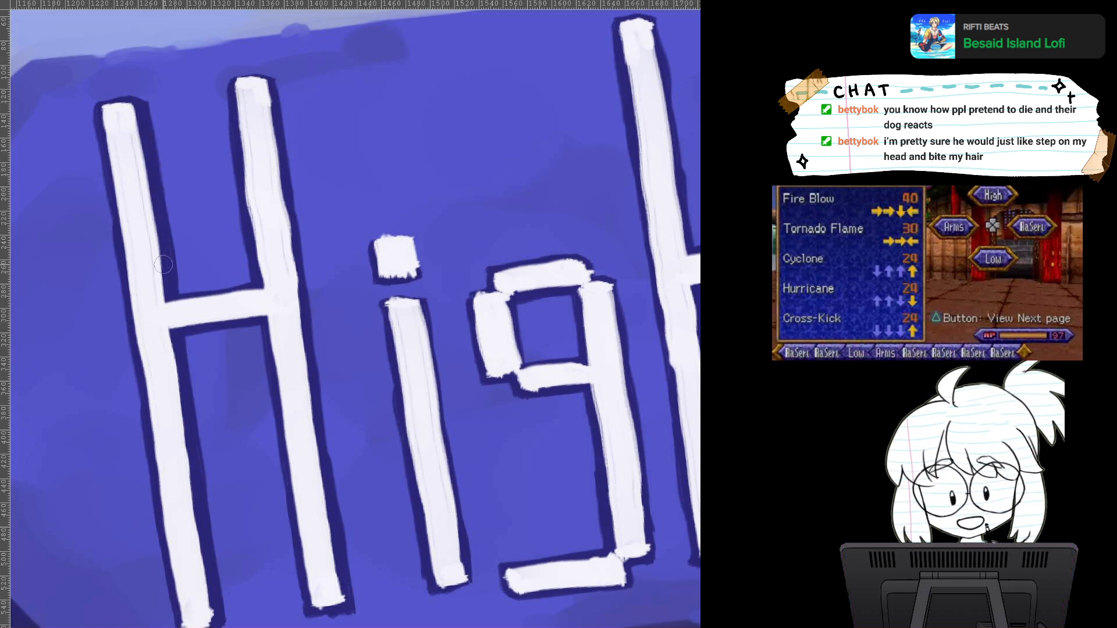
drag(270, 78, 290, 235)
Step: Thicken the dark blue outline on the right sides of the "i" and "g", including the underside of the "g"'s hook
mouse_move(378, 237)
mouse_down()
mouse_move(420, 235)
mouse_move(418, 269)
mouse_up()
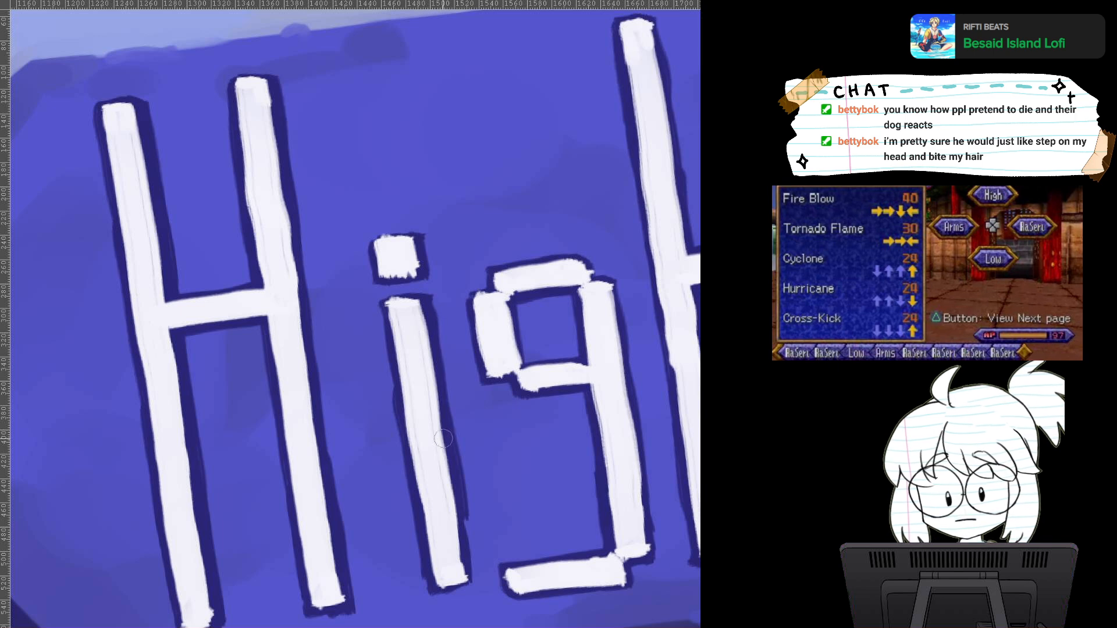
mouse_move(461, 502)
mouse_down()
mouse_move(470, 575)
mouse_move(440, 592)
mouse_move(470, 586)
mouse_up()
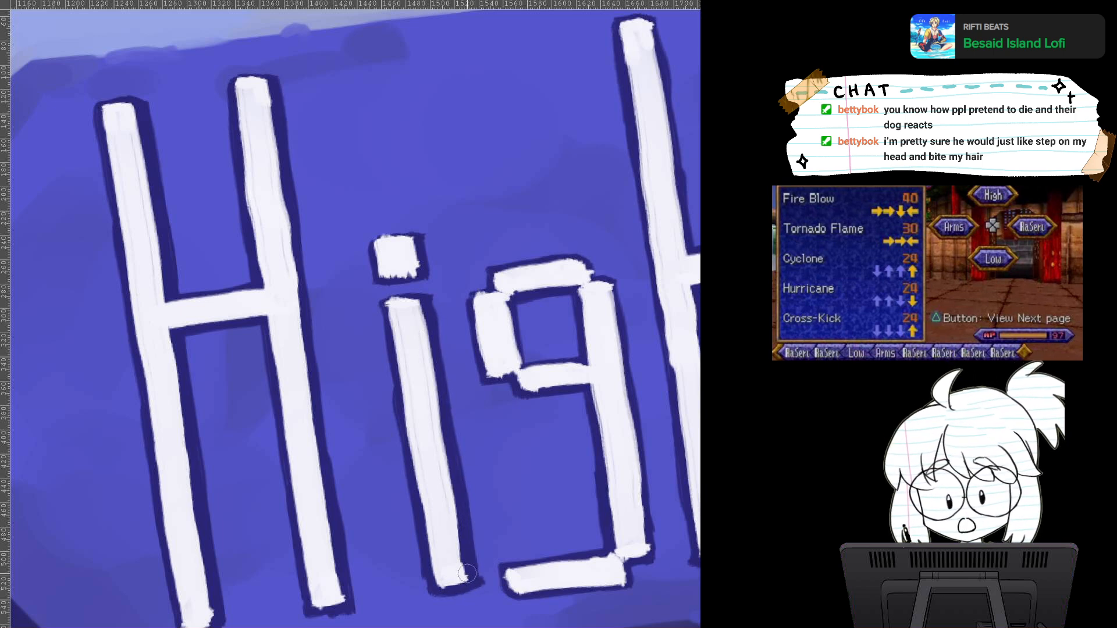
mouse_move(512, 316)
mouse_down()
mouse_move(368, 232)
mouse_move(379, 231)
mouse_move(391, 282)
mouse_up()
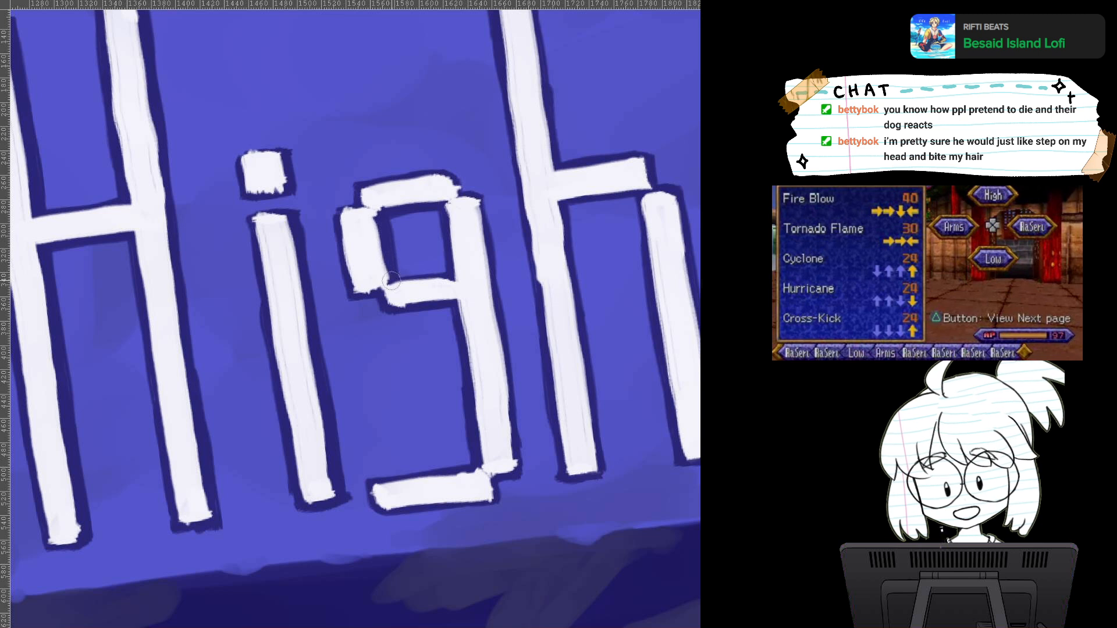
mouse_move(382, 227)
mouse_down()
mouse_move(427, 210)
mouse_move(399, 222)
mouse_move(395, 269)
mouse_up()
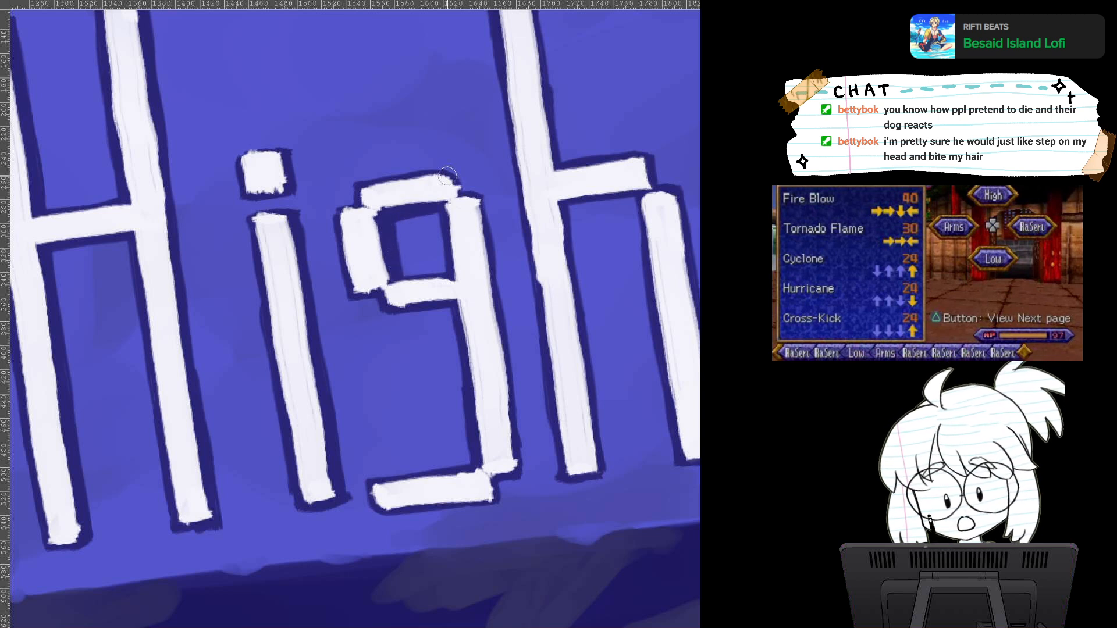
mouse_move(442, 176)
mouse_down()
mouse_move(463, 200)
mouse_move(485, 191)
mouse_move(516, 428)
mouse_move(500, 330)
mouse_move(521, 478)
mouse_move(496, 479)
mouse_move(490, 499)
mouse_move(516, 469)
mouse_move(515, 478)
mouse_move(519, 455)
mouse_up()
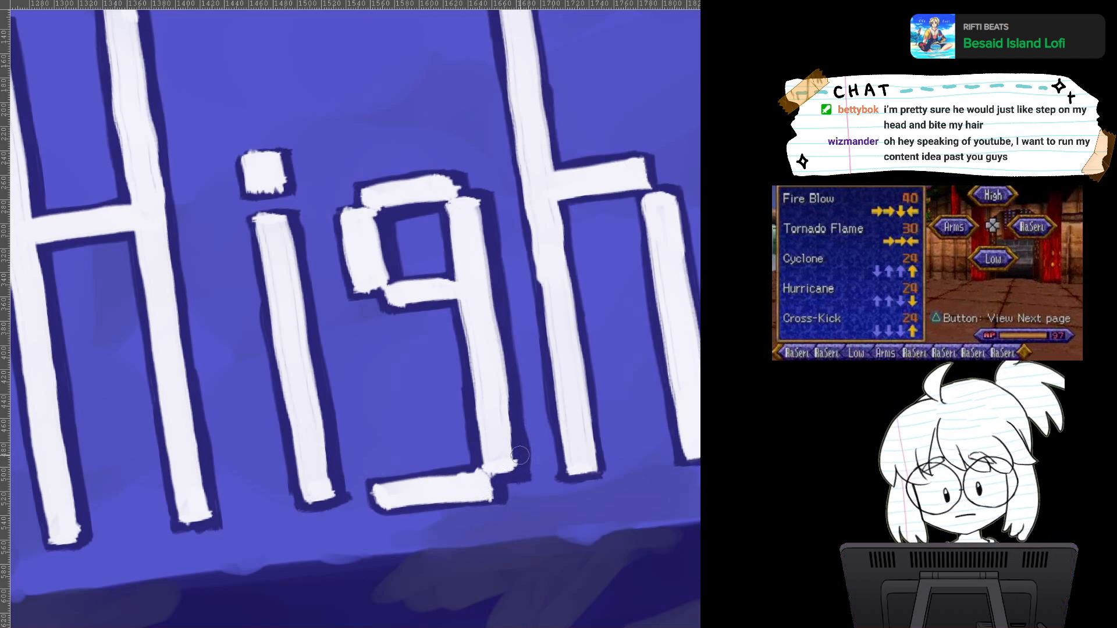
key(4)
key(4)
mouse_move(430, 526)
mouse_down()
mouse_move(444, 528)
mouse_move(513, 481)
mouse_up()
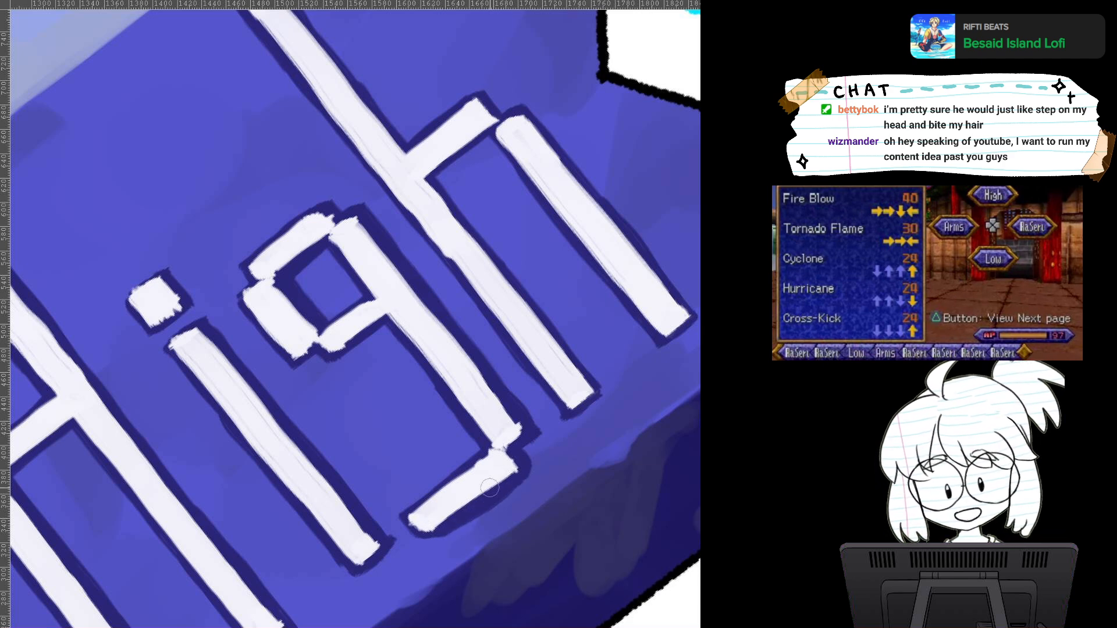
Step: Thicken the dark blue outline on the right sides of both "h" stems and above its crossbar, and review the whole word
key(5)
mouse_move(490, 291)
mouse_down()
mouse_move(477, 428)
mouse_move(465, 435)
mouse_up()
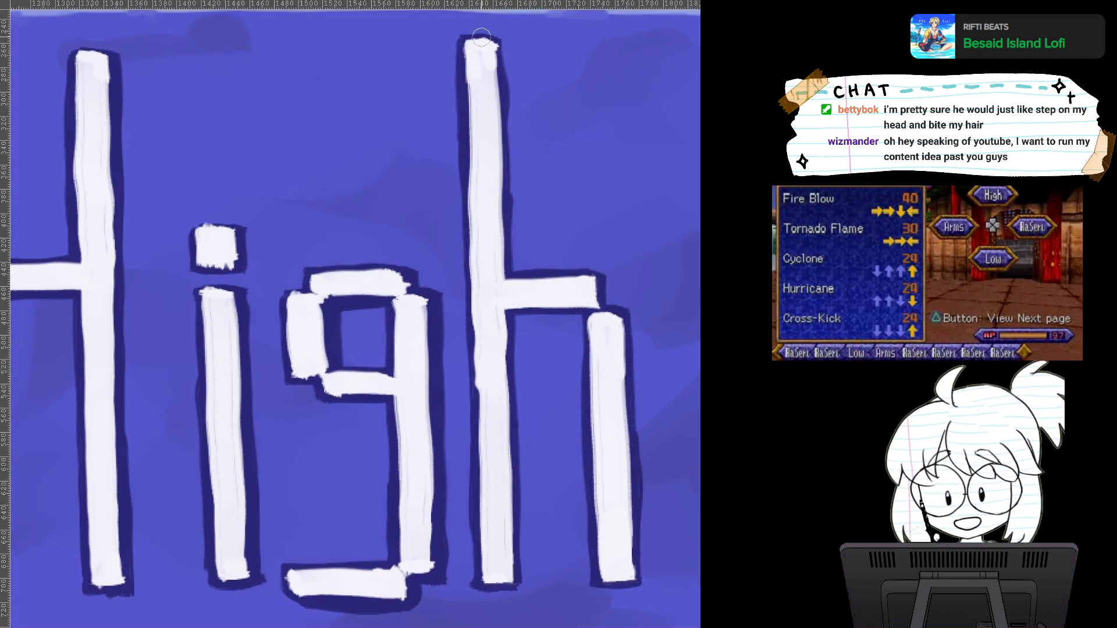
mouse_move(481, 36)
mouse_down()
mouse_move(505, 39)
mouse_move(510, 256)
mouse_up()
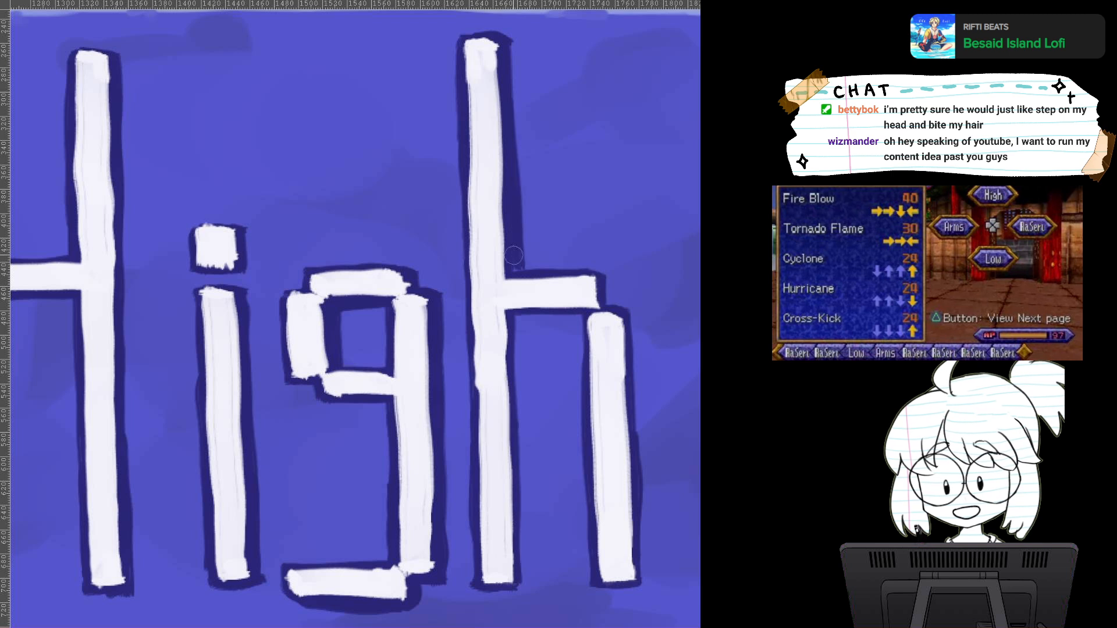
mouse_move(593, 269)
mouse_down()
mouse_move(610, 309)
mouse_move(631, 311)
mouse_move(641, 579)
mouse_move(605, 586)
mouse_move(643, 585)
mouse_move(611, 592)
mouse_move(640, 586)
mouse_move(639, 572)
mouse_move(615, 581)
mouse_up()
mouse_move(512, 311)
mouse_down()
mouse_move(519, 587)
mouse_move(486, 594)
mouse_move(524, 590)
mouse_up()
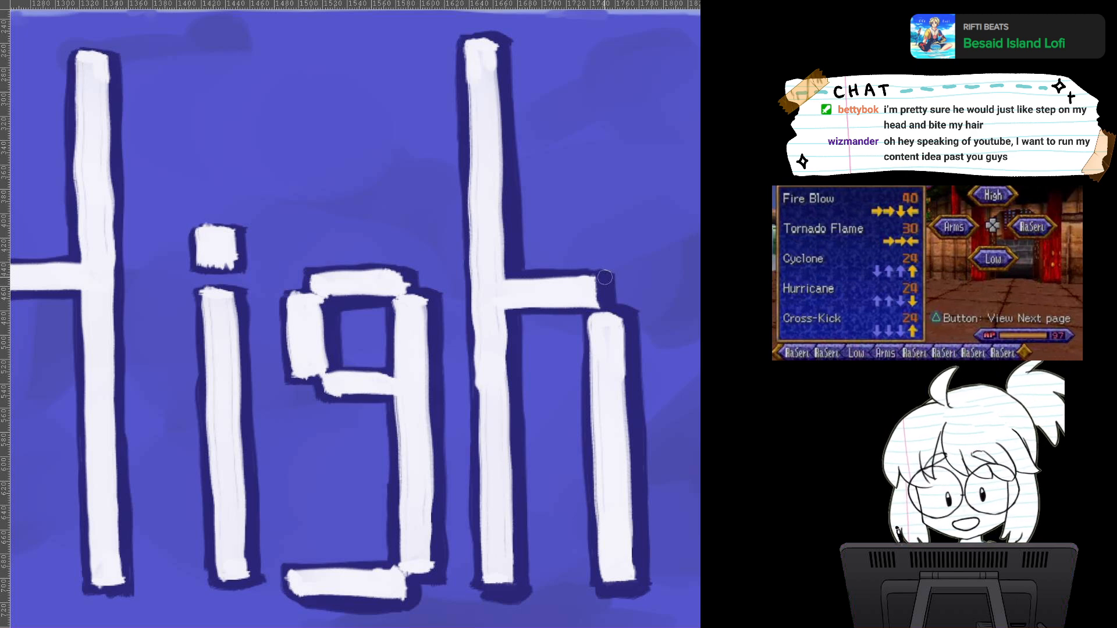
key(ctrl+minus)
key(ctrl+minus)
key(ctrl+minus)
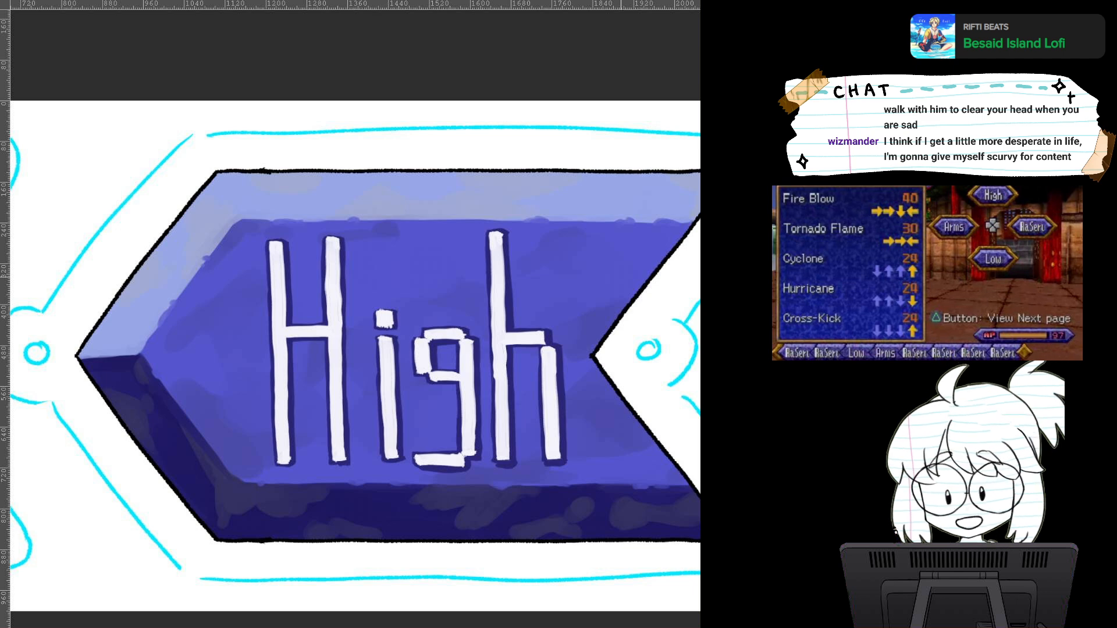
Step: Thicken the dark blue outline along the right sides of both "H" stems, above and below the crossbar
key(ctrl+plus)
key(ctrl+plus)
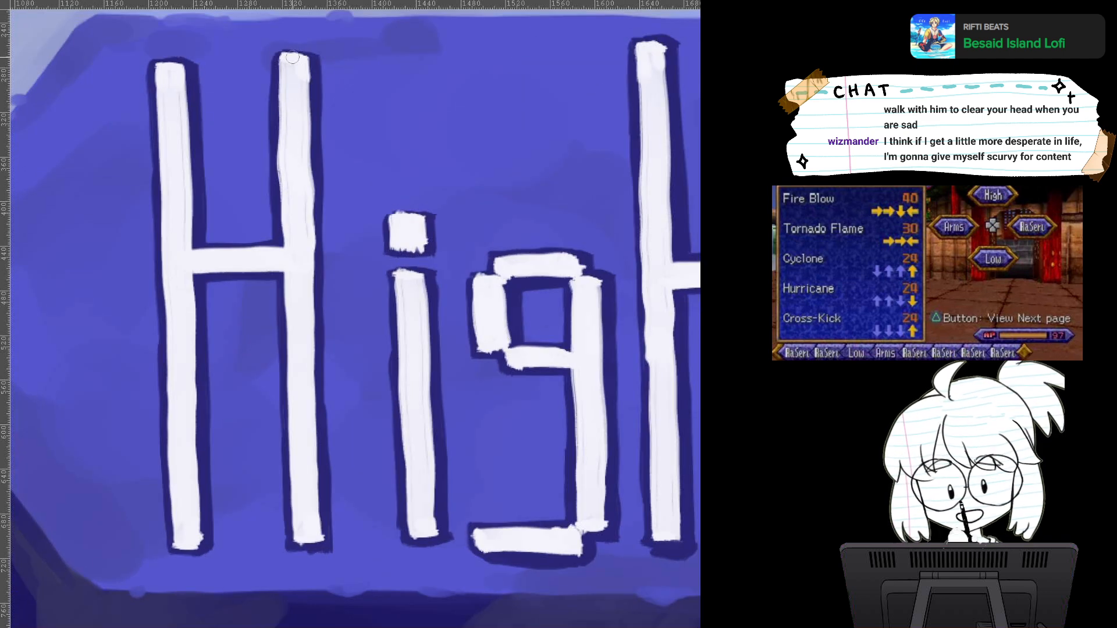
mouse_move(309, 55)
mouse_down()
mouse_move(326, 546)
mouse_move(327, 526)
mouse_up()
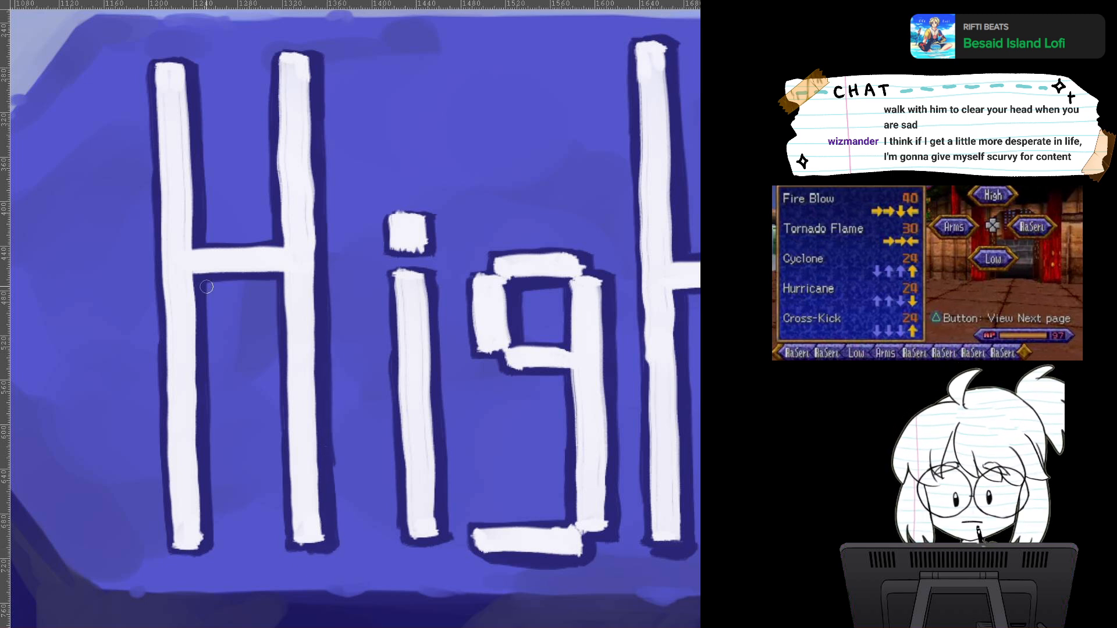
mouse_move(207, 286)
mouse_down()
mouse_move(207, 388)
mouse_move(219, 382)
mouse_move(203, 421)
mouse_move(214, 544)
mouse_up()
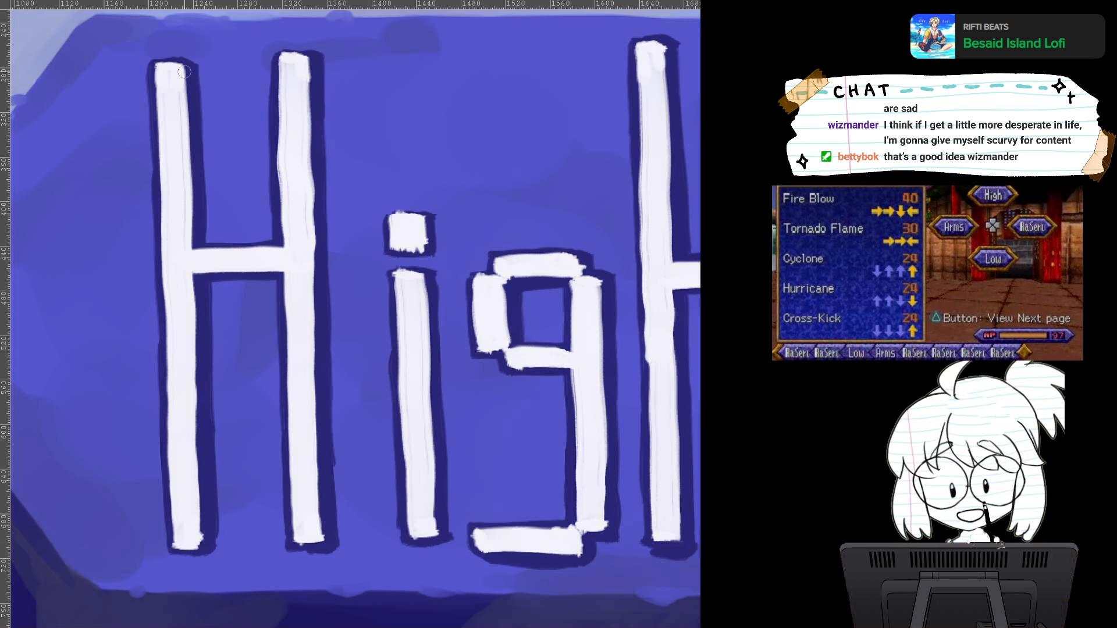
drag(194, 62, 197, 192)
drag(197, 128, 204, 238)
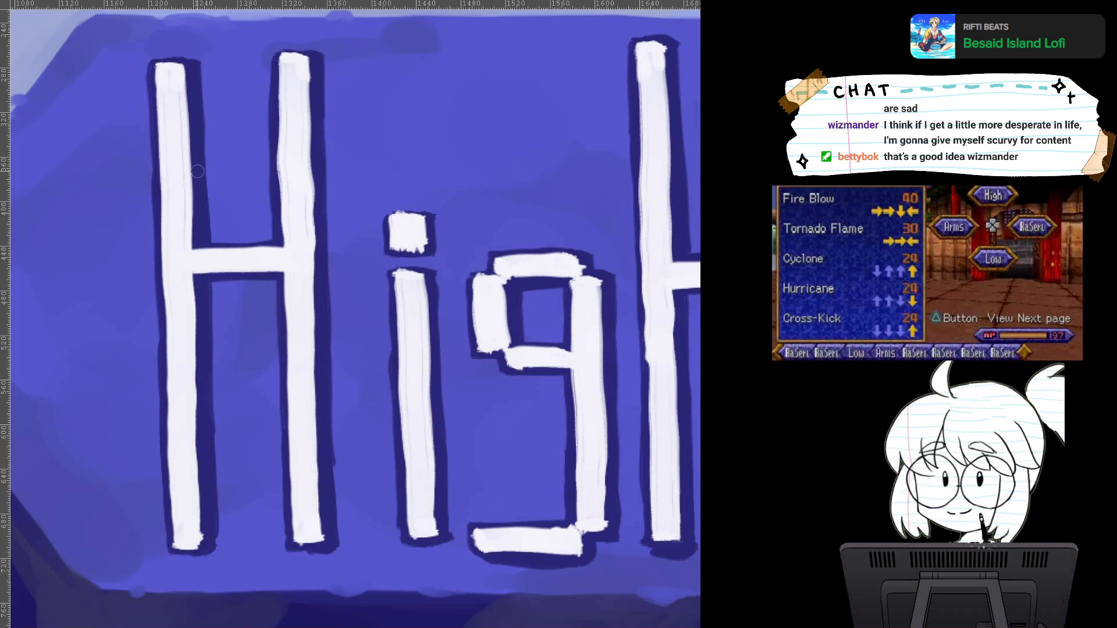
Step: Examine the outlined "High" lettering on the blue arrow, up close and at reduced size beside the gold chevron
scroll(506, 338, down, 1)
scroll(506, 337, up, 2)
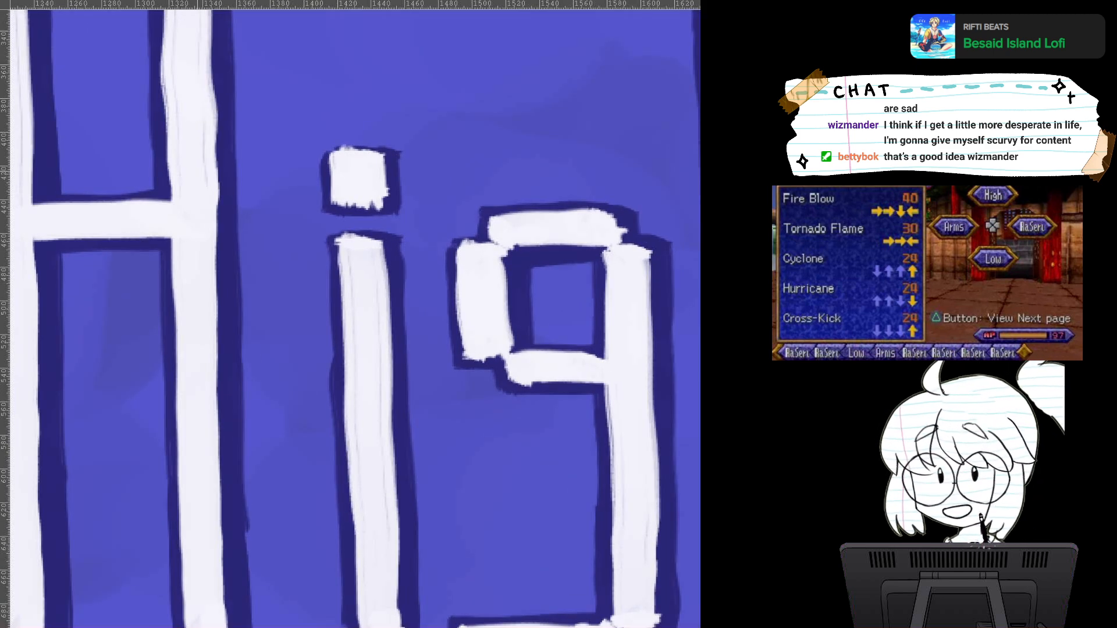
scroll(351, 314, down, 2)
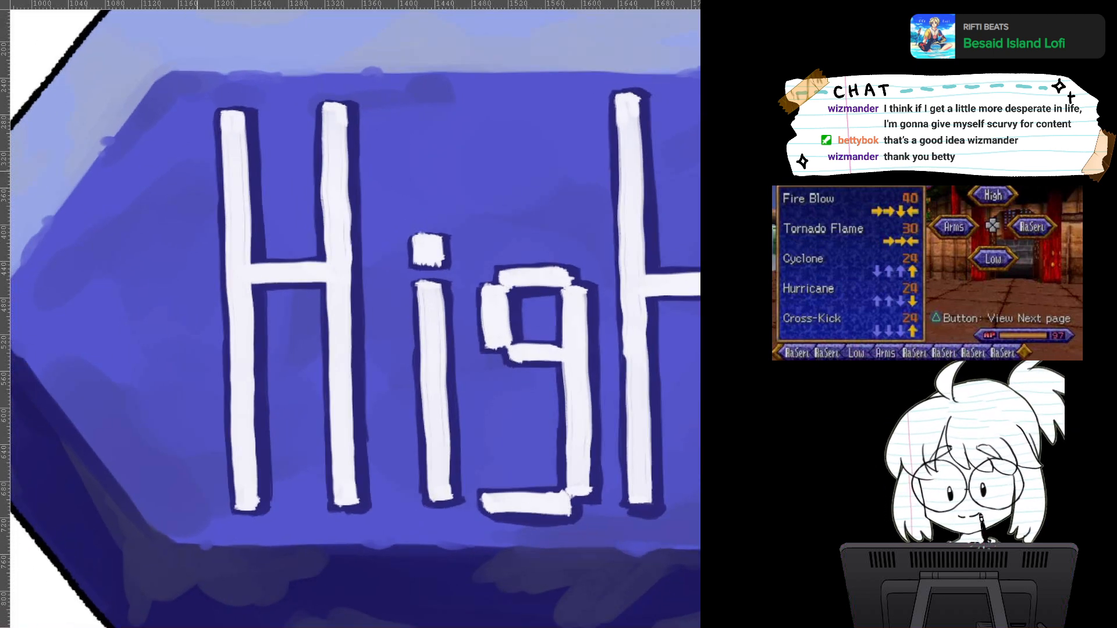
scroll(350, 314, down, 3)
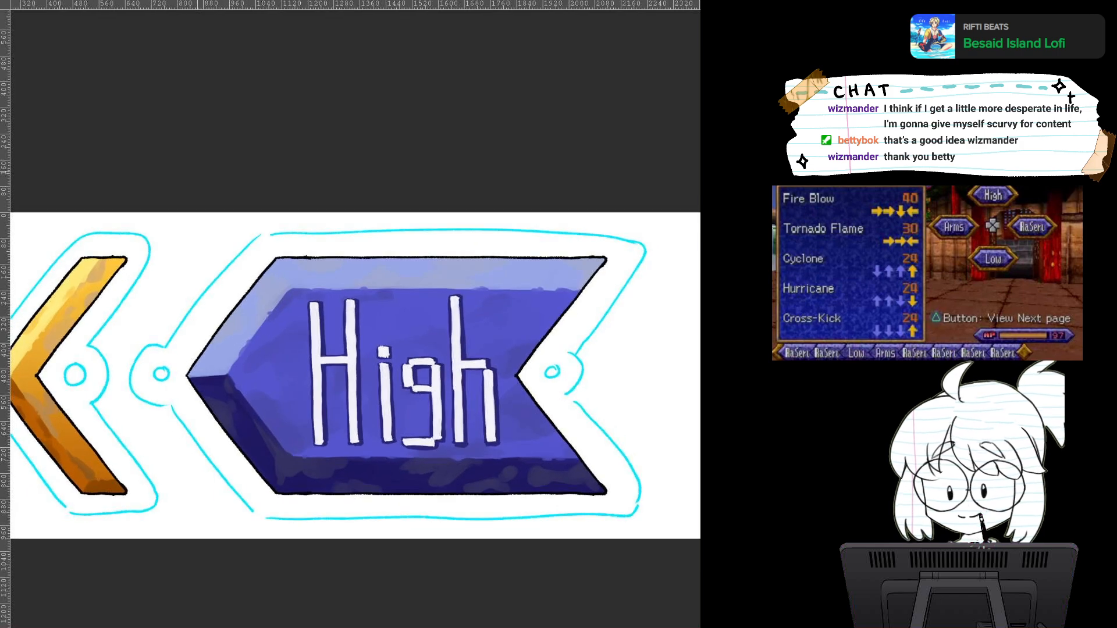
scroll(510, 406, up, 3)
scroll(510, 406, down, 2)
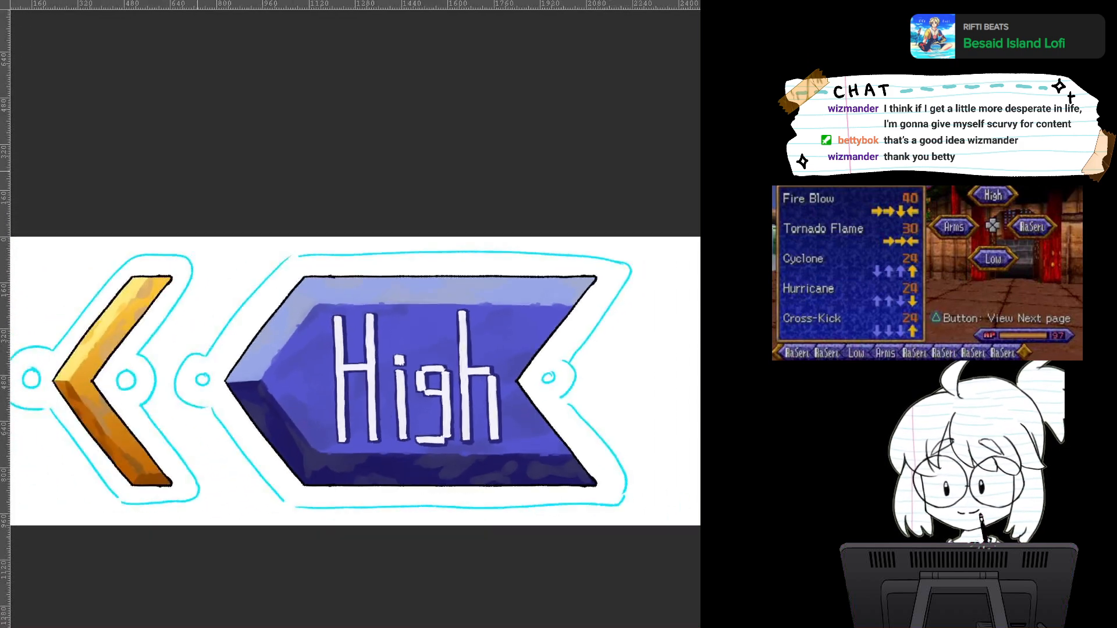
scroll(510, 406, up, 2)
scroll(488, 414, up, 1)
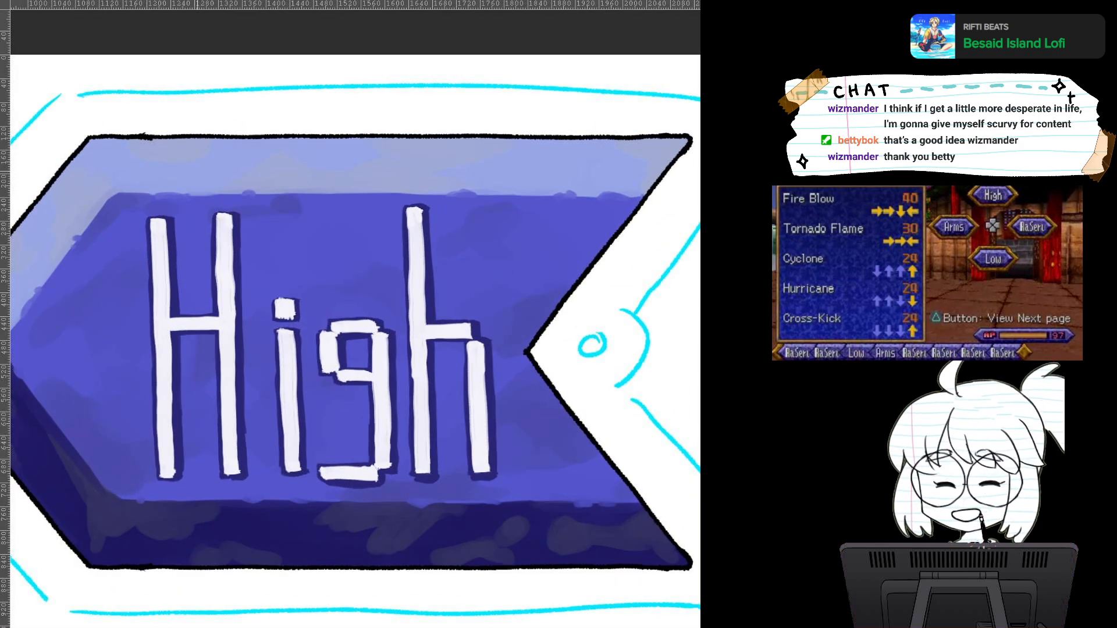
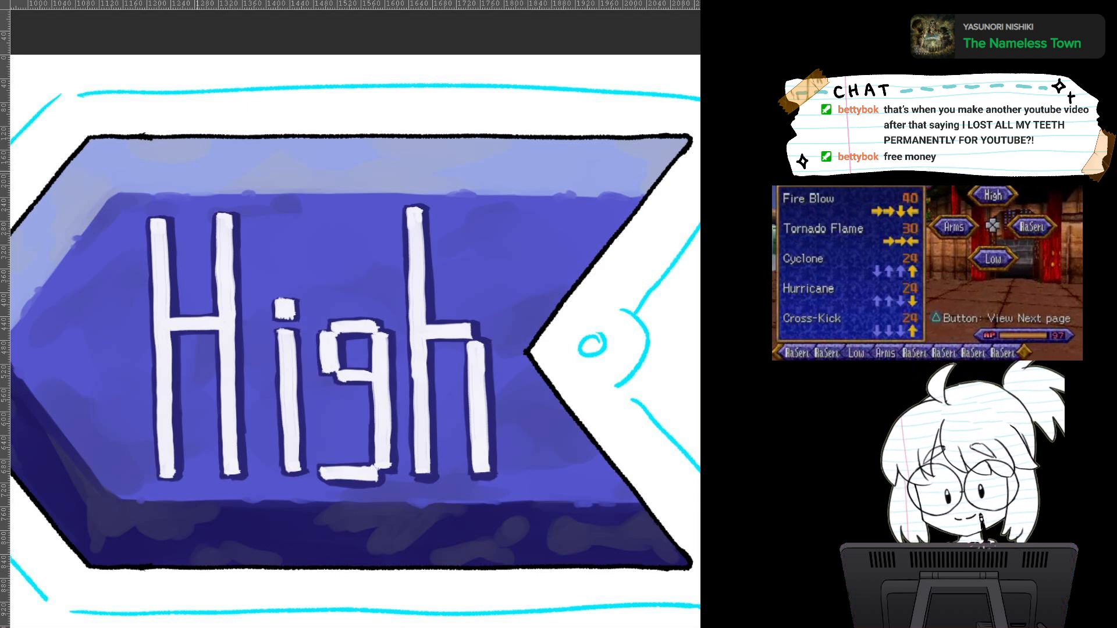
scroll(449, 379, down, 5)
scroll(483, 376, up, 2)
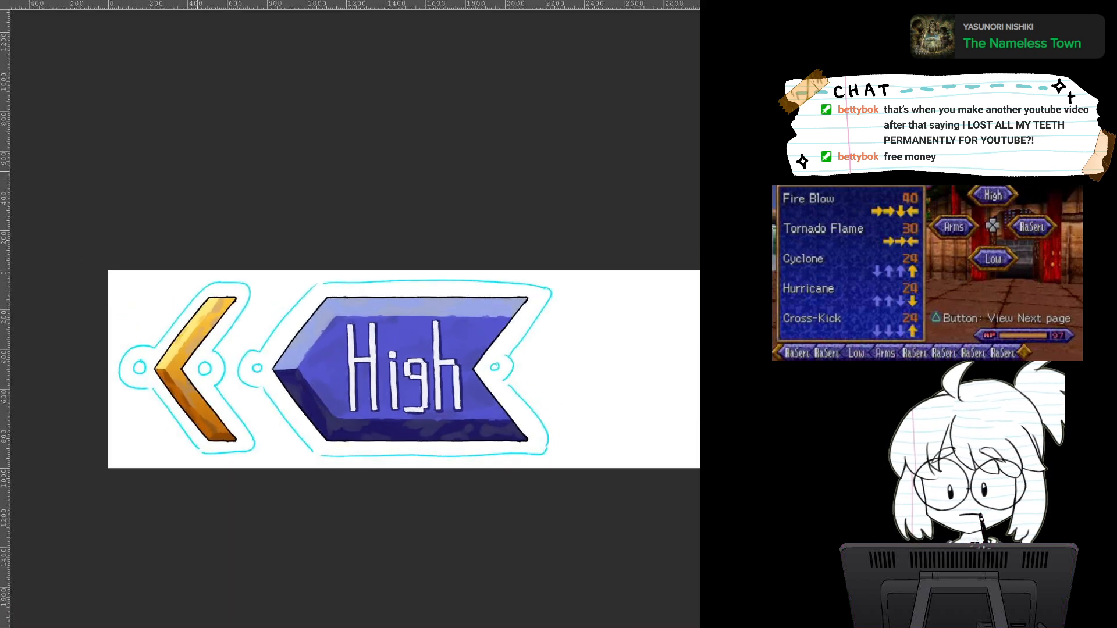
scroll(486, 378, down, 3)
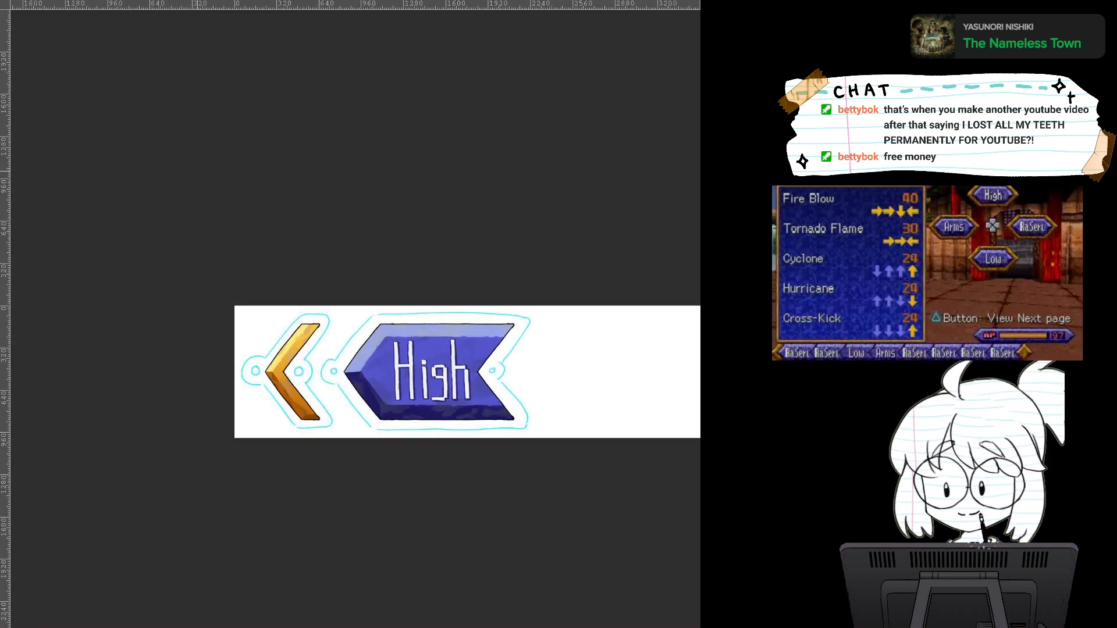
Step: Tilt the canvas, try a lower opacity for the "High" lettering, and undo the reduction
drag(487, 378, 347, 416)
drag(512, 325, 567, 277)
scroll(399, 342, up, 3)
drag(325, 317, 504, 371)
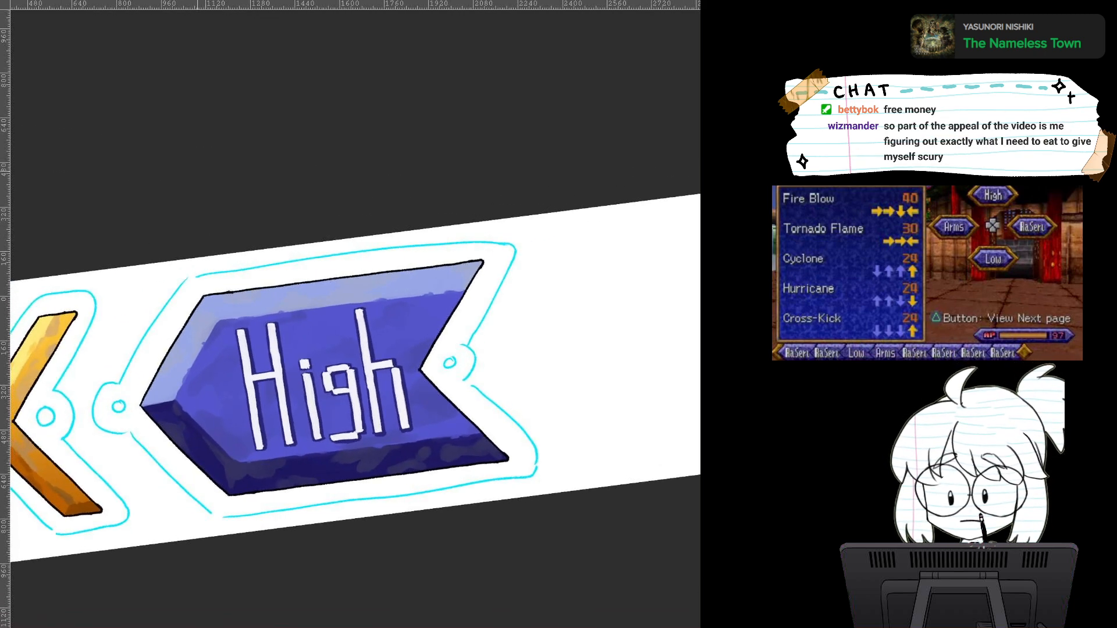
scroll(473, 375, down, 2)
scroll(473, 375, up, 3)
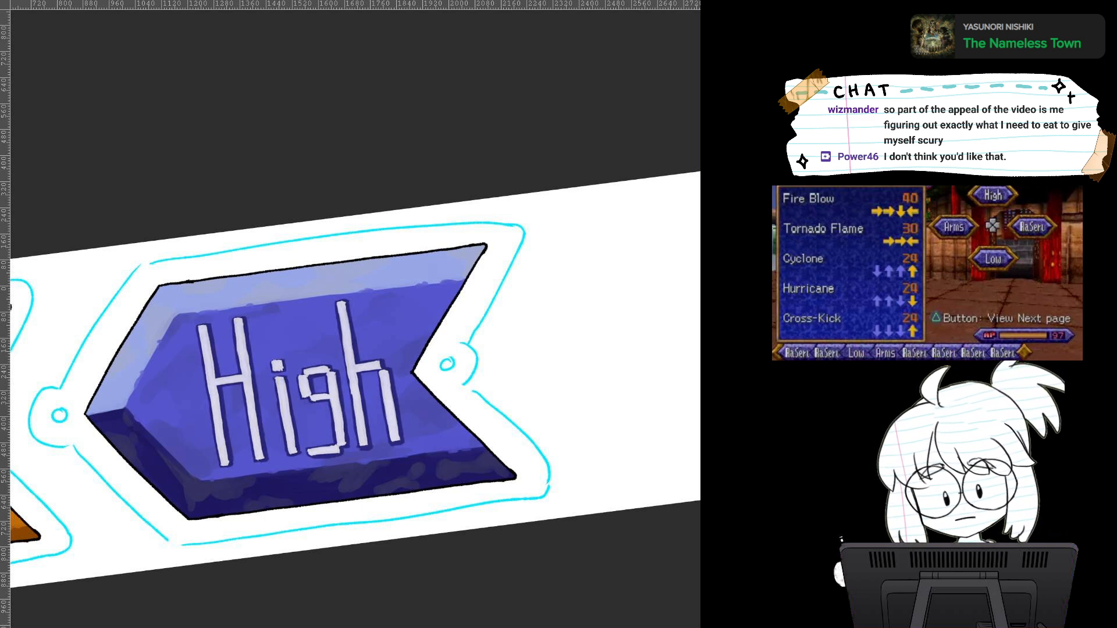
scroll(537, 378, down, 6)
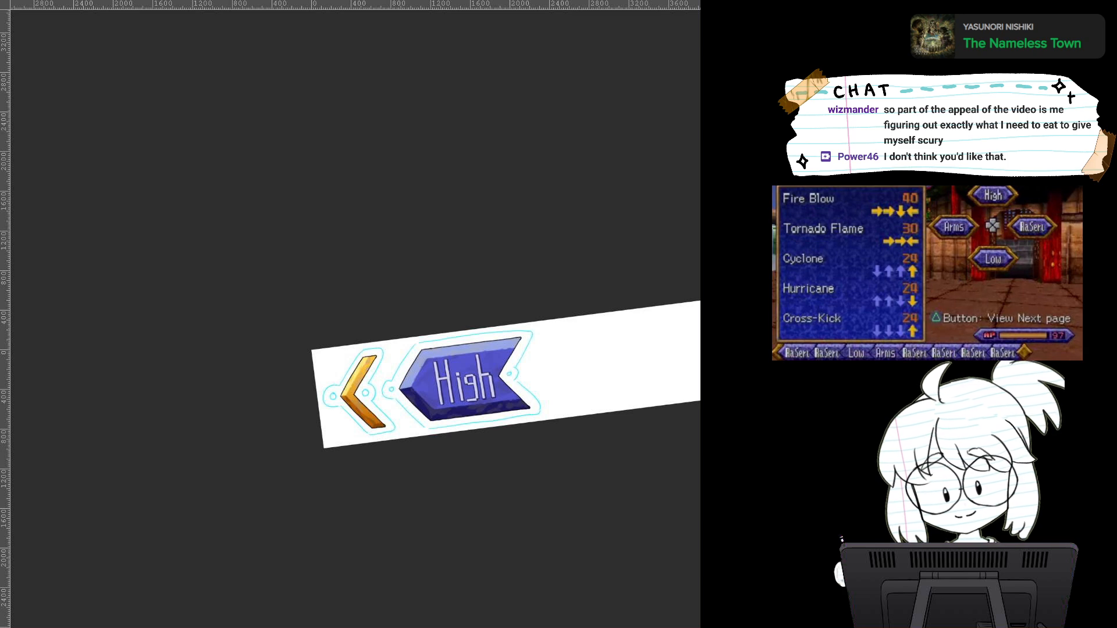
key(ctrl+z)
key(ctrl+z)
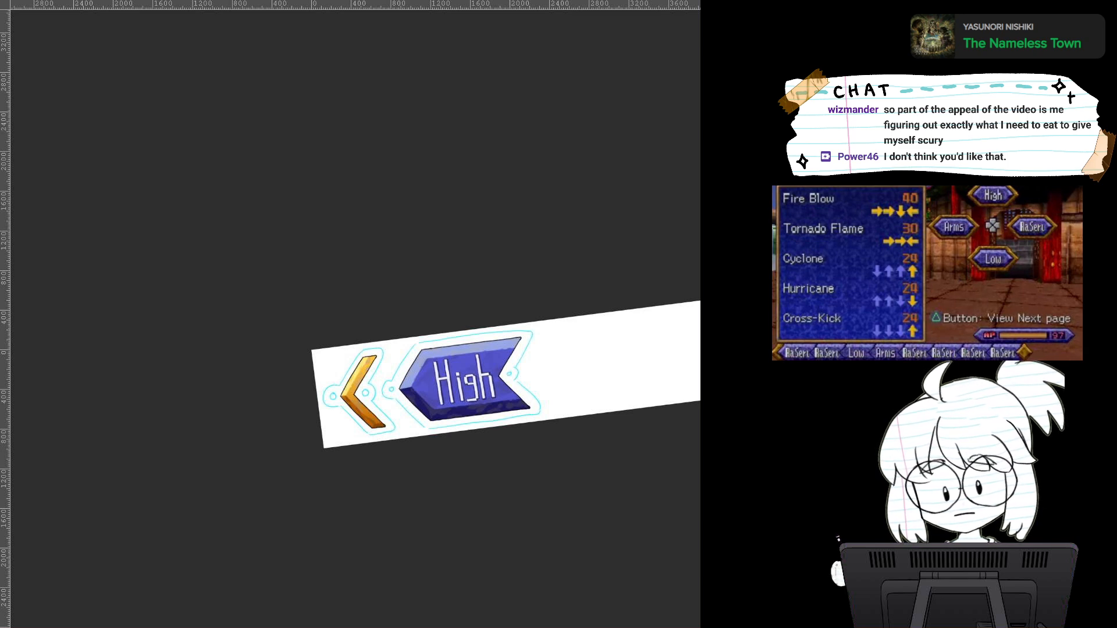
Step: Compare how the "High" lettering reads up close and from a distance on the tilted arrow
scroll(528, 389, up, 7)
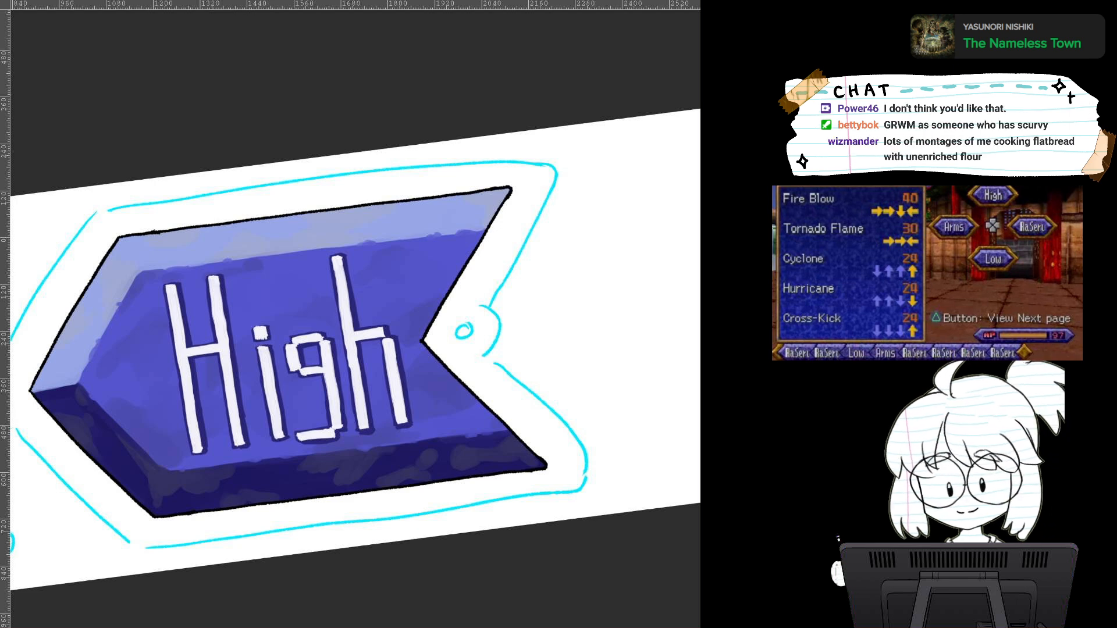
scroll(502, 410, down, 1)
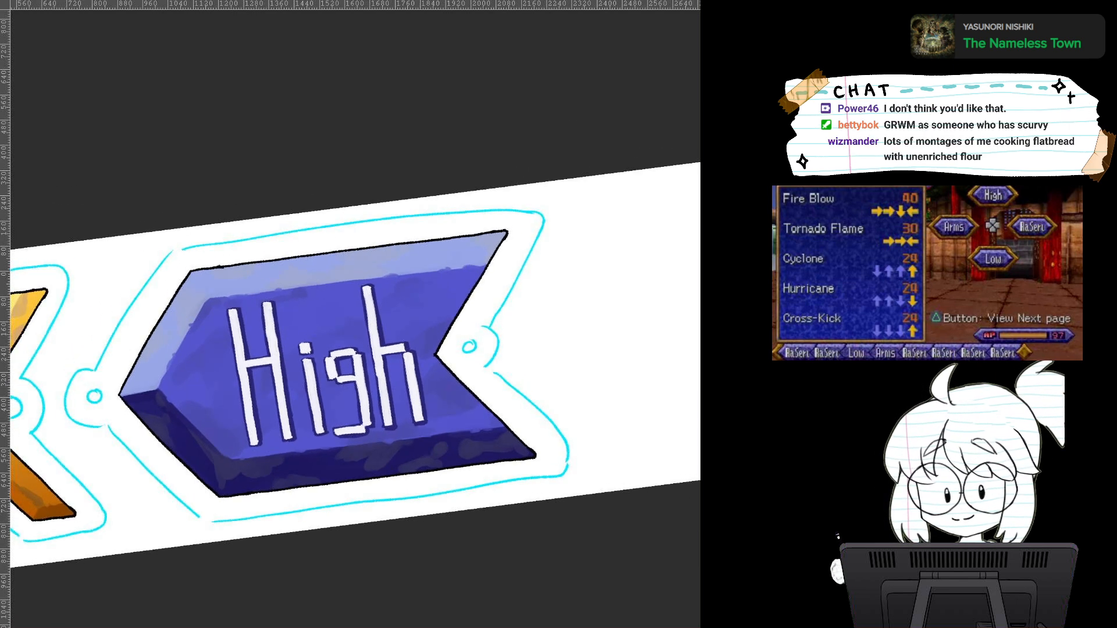
scroll(502, 410, up, 2)
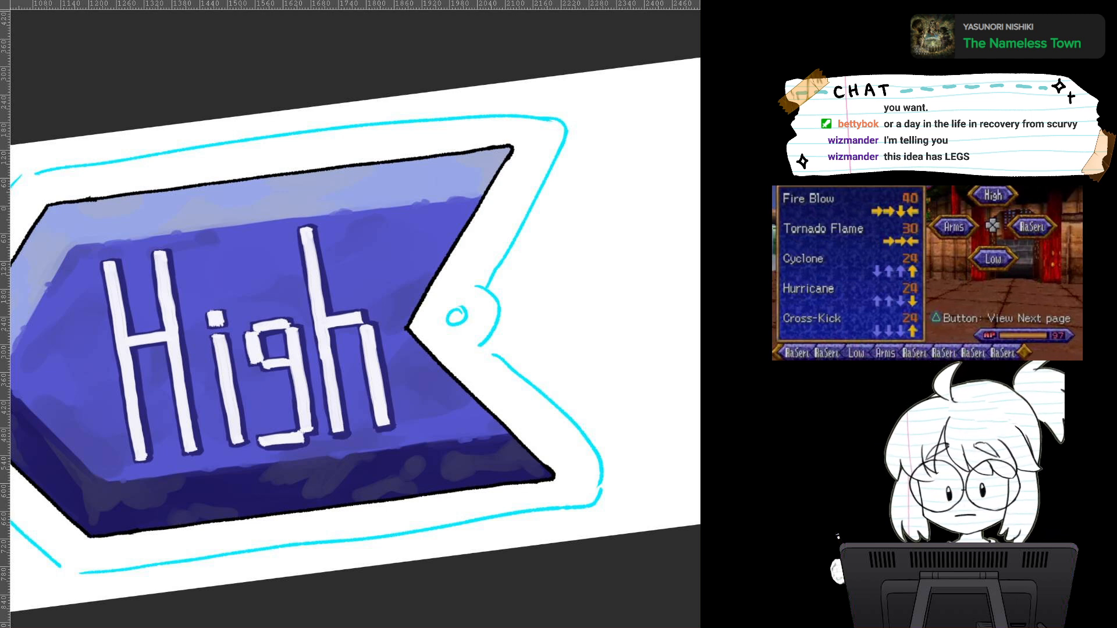
scroll(520, 408, down, 5)
scroll(520, 409, up, 5)
scroll(520, 408, down, 1)
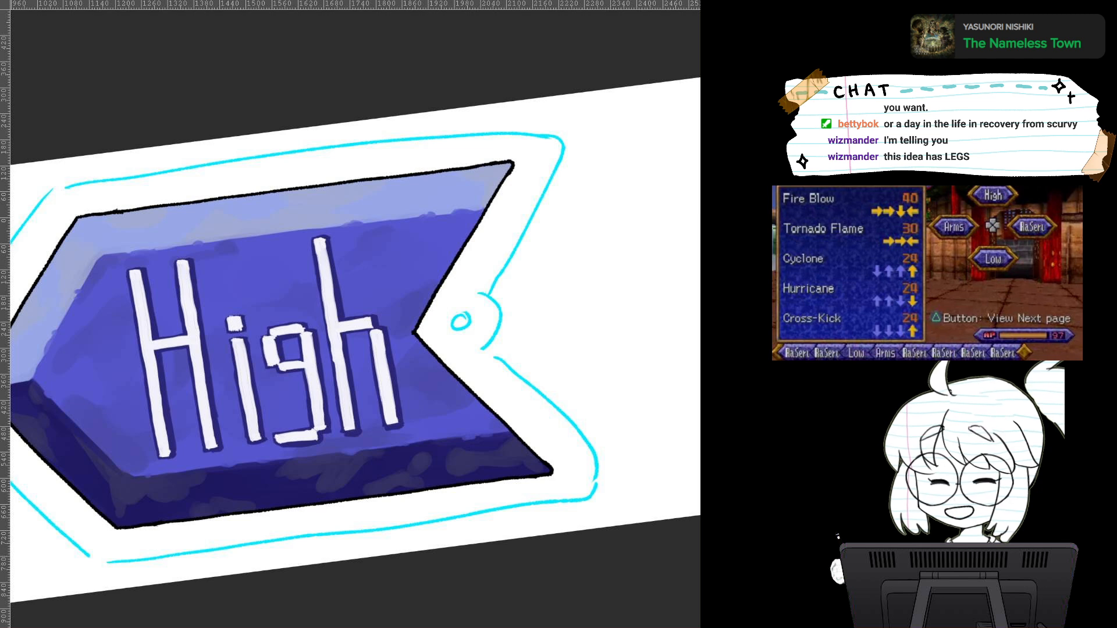
Step: Fade the "High" lettering and its outline to a translucent guide on the blue arrow
drag(354, 474, 509, 398)
scroll(509, 399, down, 5)
scroll(500, 401, up, 3)
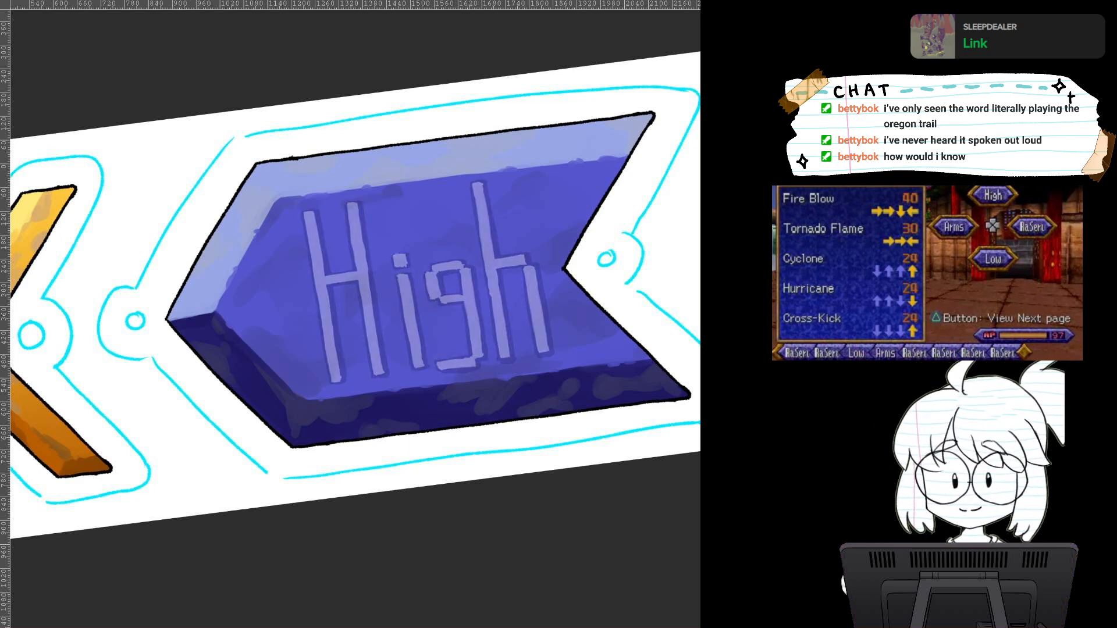
scroll(505, 330, up, 2)
drag(504, 330, 568, 351)
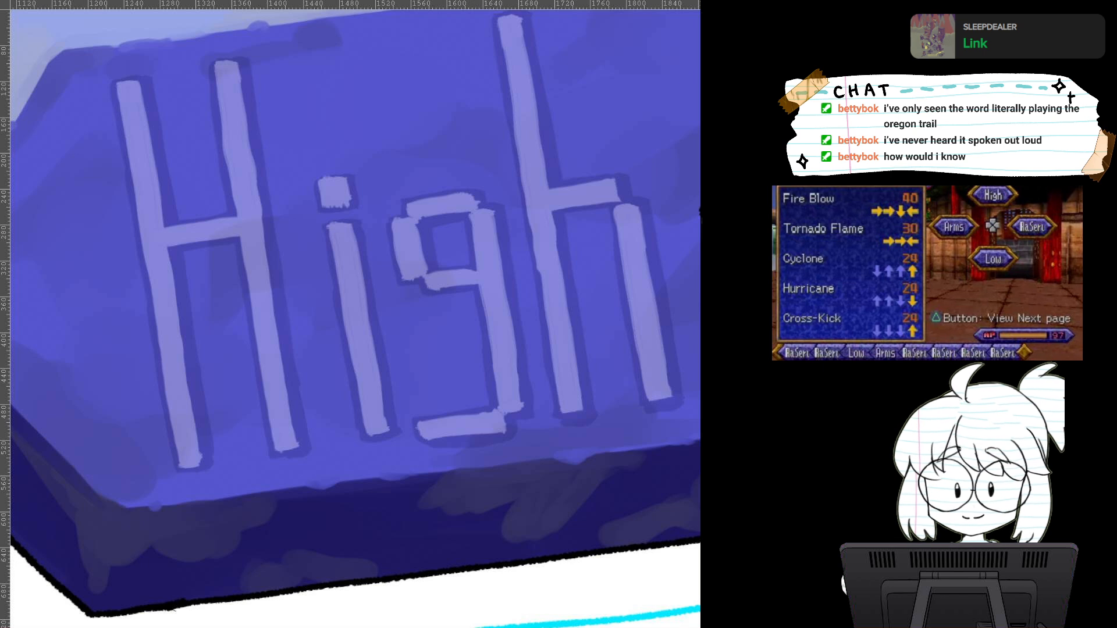
scroll(454, 371, down, 1)
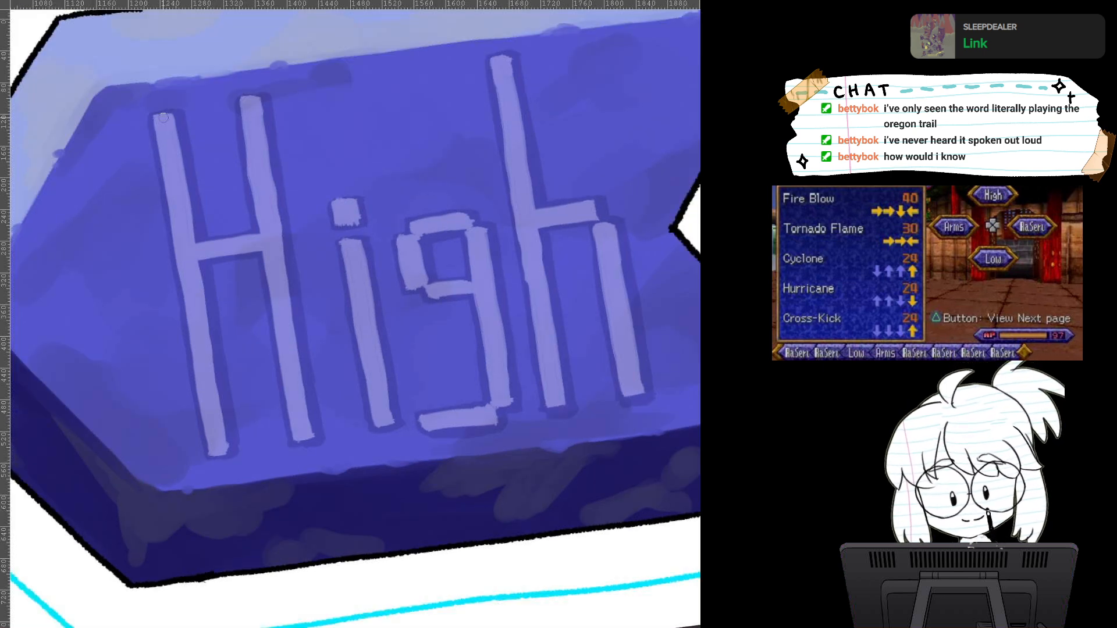
Step: Paint a solid white vertical stem for an "L" over the faded "H"'s left stem, redoing the stroke until it spans the full height
drag(164, 117, 186, 229)
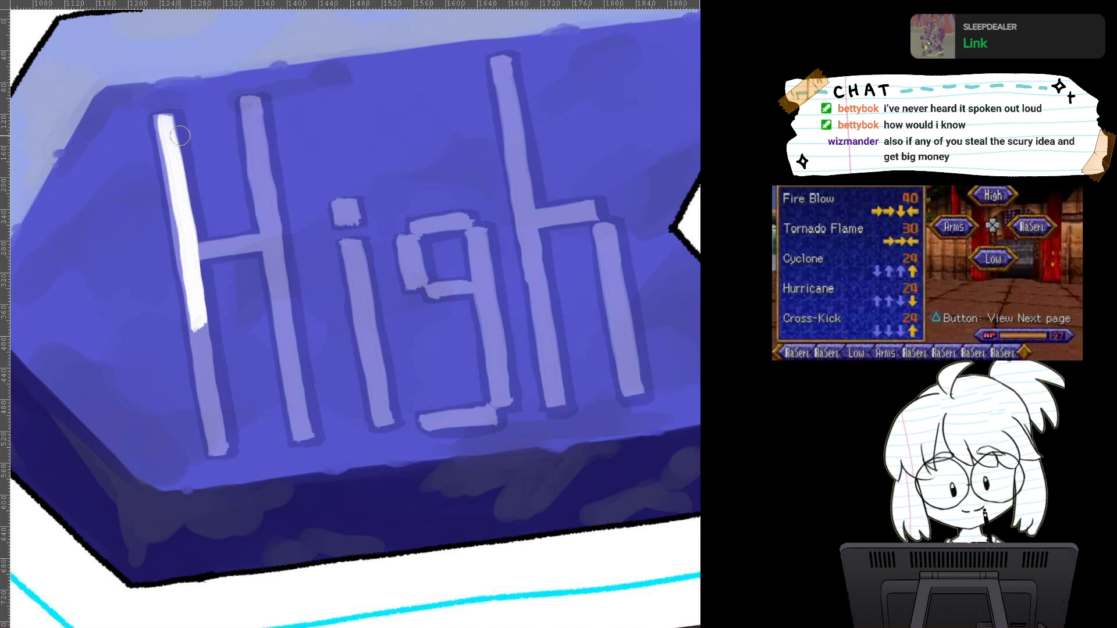
key(ctrl+z)
drag(165, 117, 218, 428)
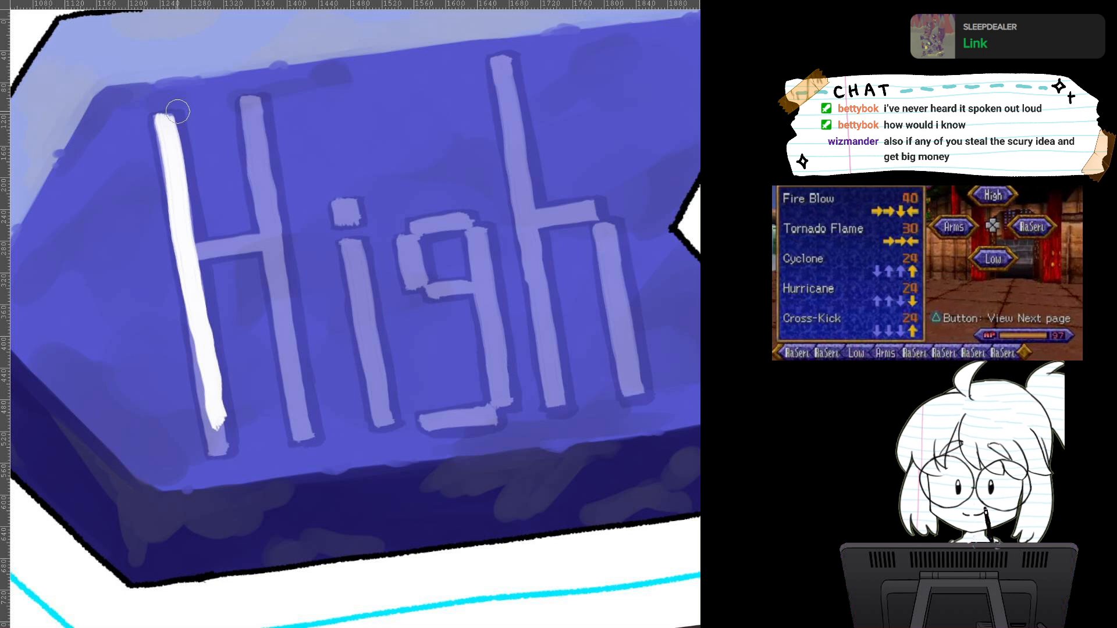
key(ctrl+z)
drag(157, 113, 218, 414)
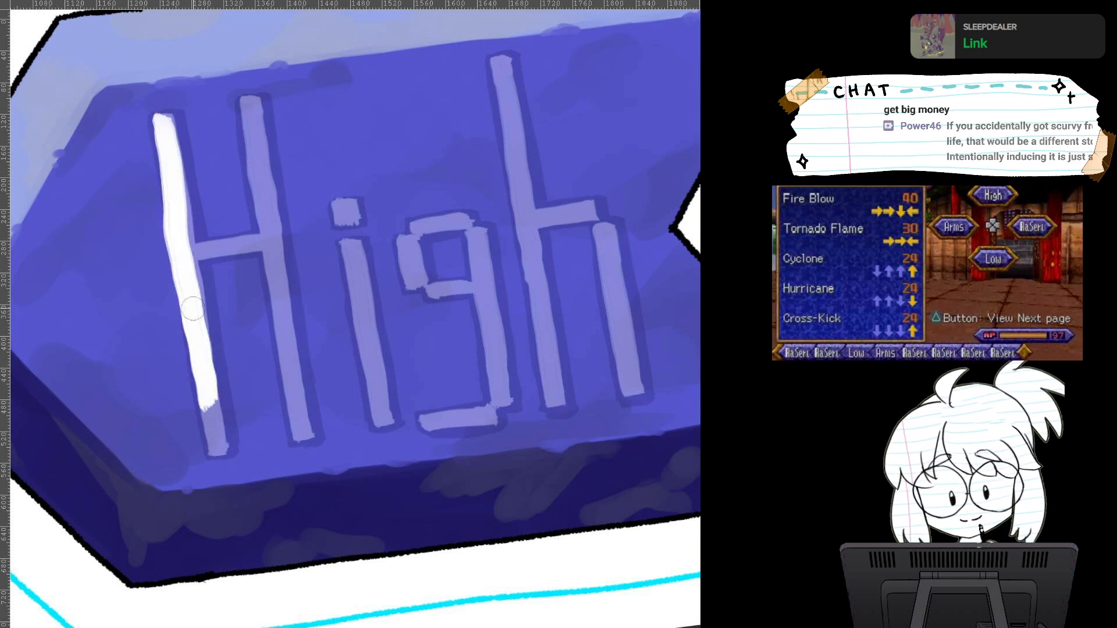
key(ctrl+z)
drag(161, 118, 215, 455)
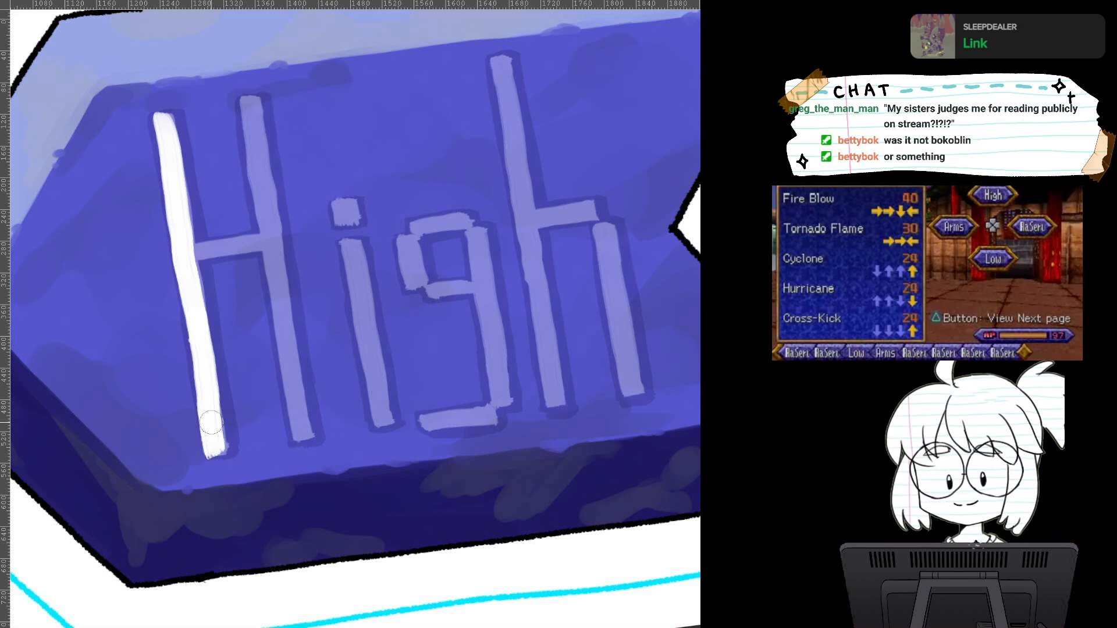
Step: Paint the white horizontal foot of the "L" from the stem's base past the faded "H"'s right stem, and straighten the canvas
drag(211, 422, 247, 341)
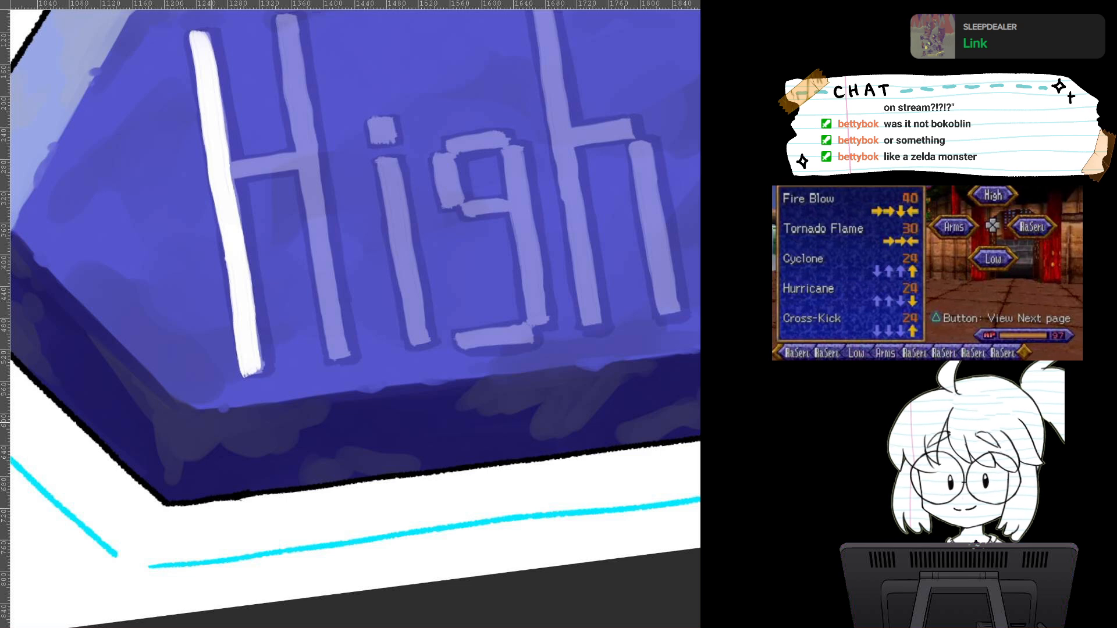
drag(211, 422, 199, 464)
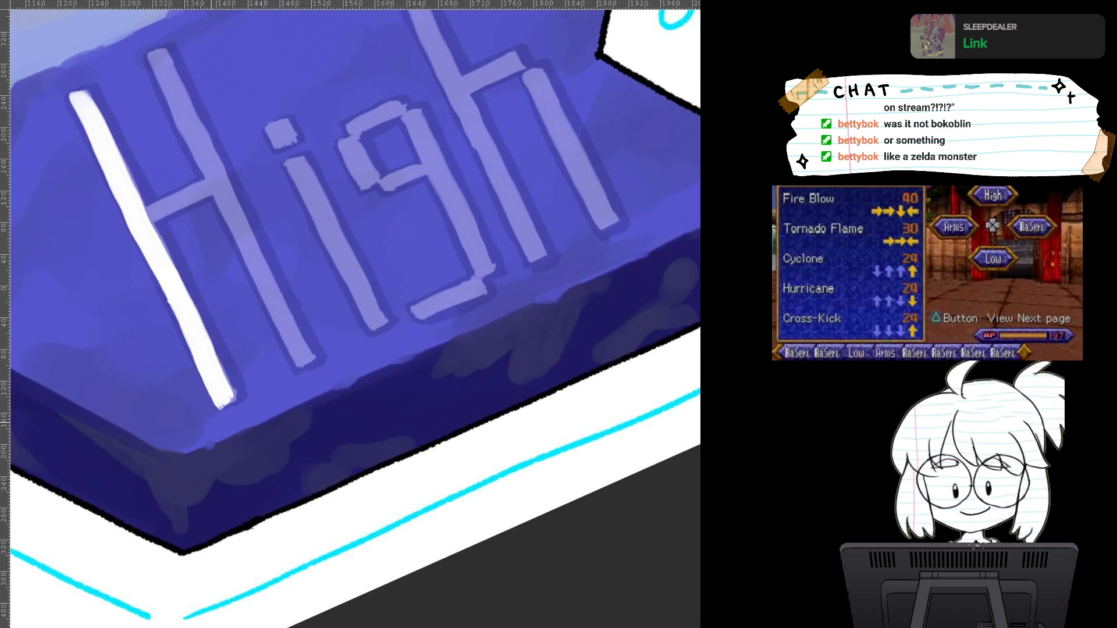
mouse_move(221, 405)
mouse_down()
mouse_move(316, 350)
mouse_move(227, 386)
mouse_move(319, 353)
mouse_up()
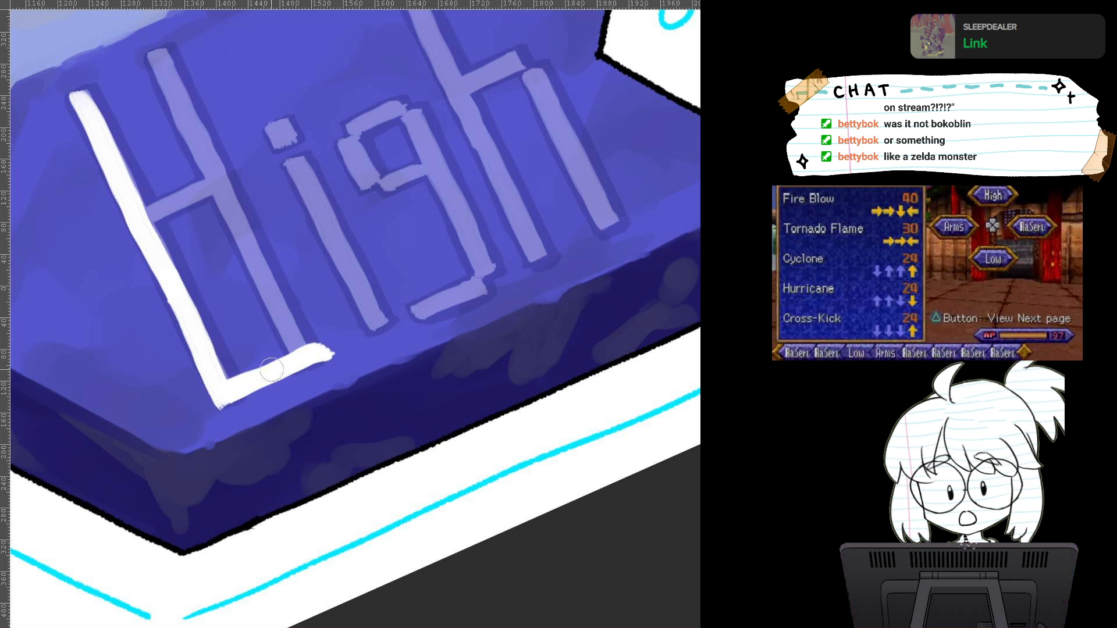
drag(231, 390, 322, 348)
key(ctrl+z)
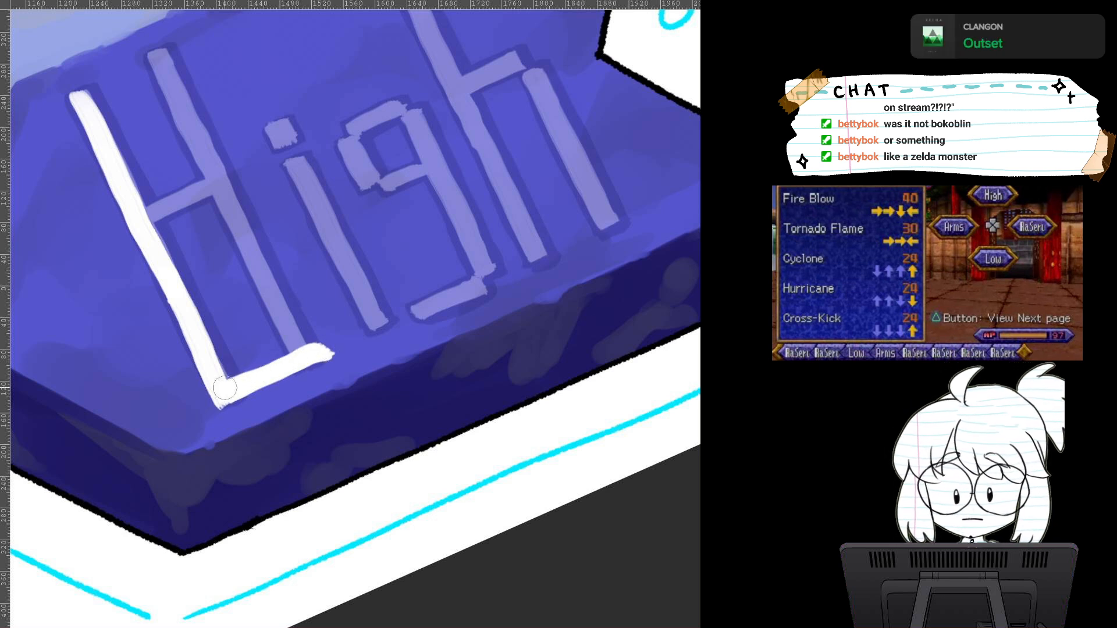
drag(225, 389, 325, 347)
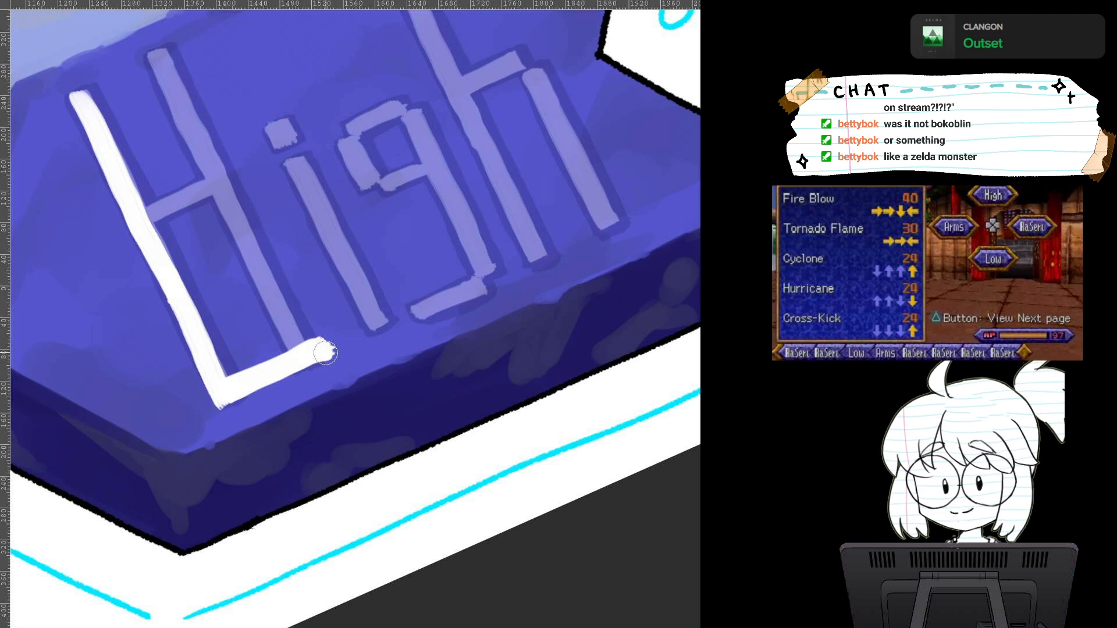
key(5)
key(5)
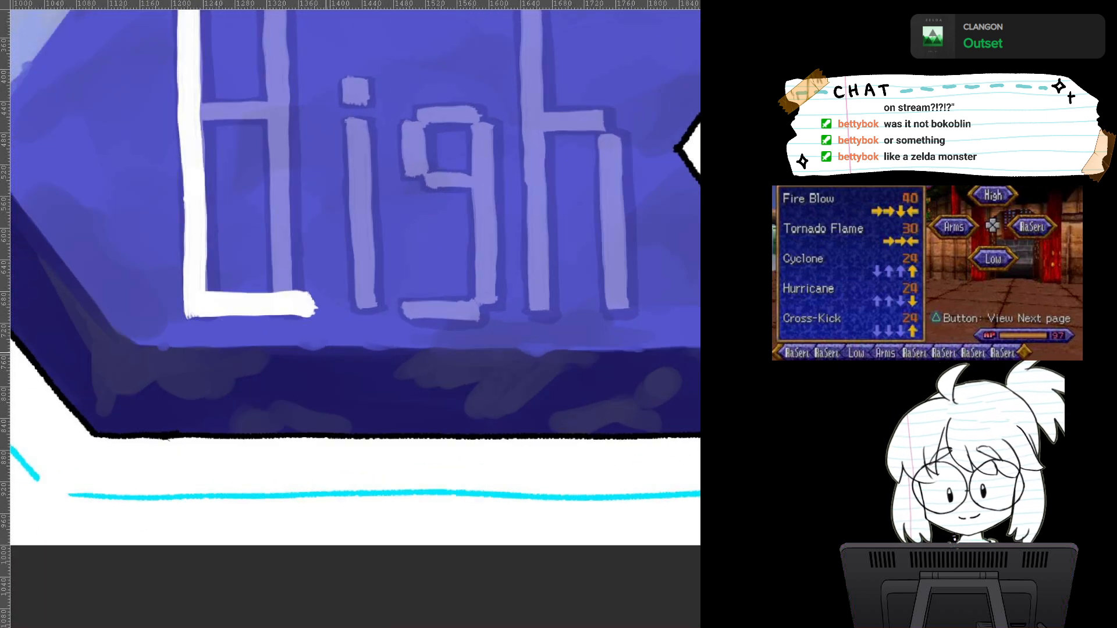
Step: Paint a white blocky "o" beside the "L" from four separate bars with open corners, redoing the right-hand bar
drag(326, 352, 282, 440)
drag(303, 202, 388, 204)
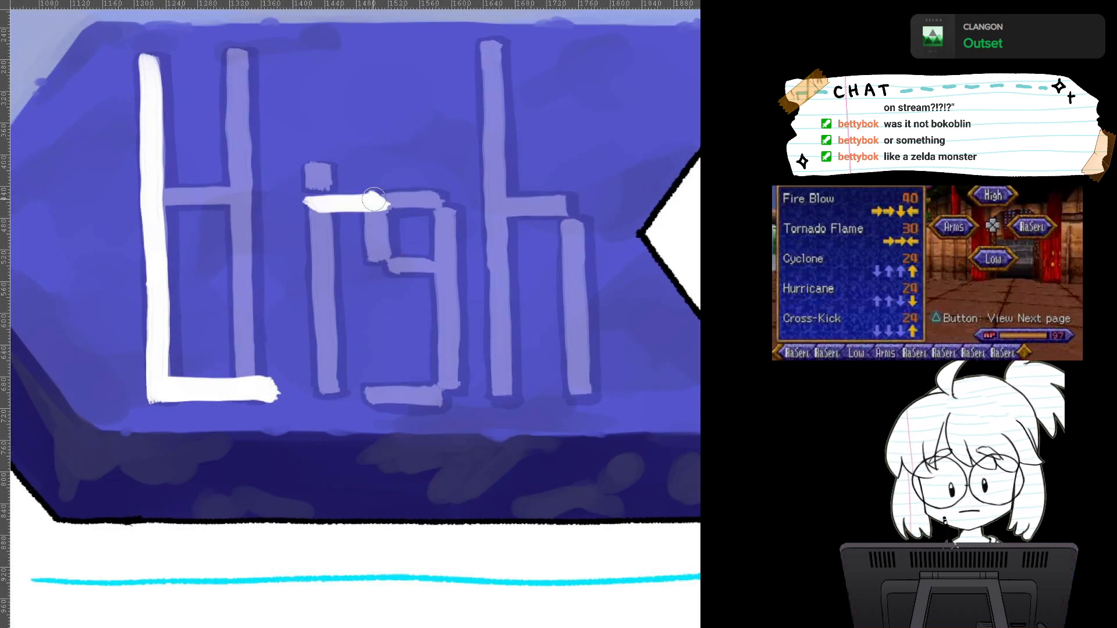
drag(296, 220, 305, 355)
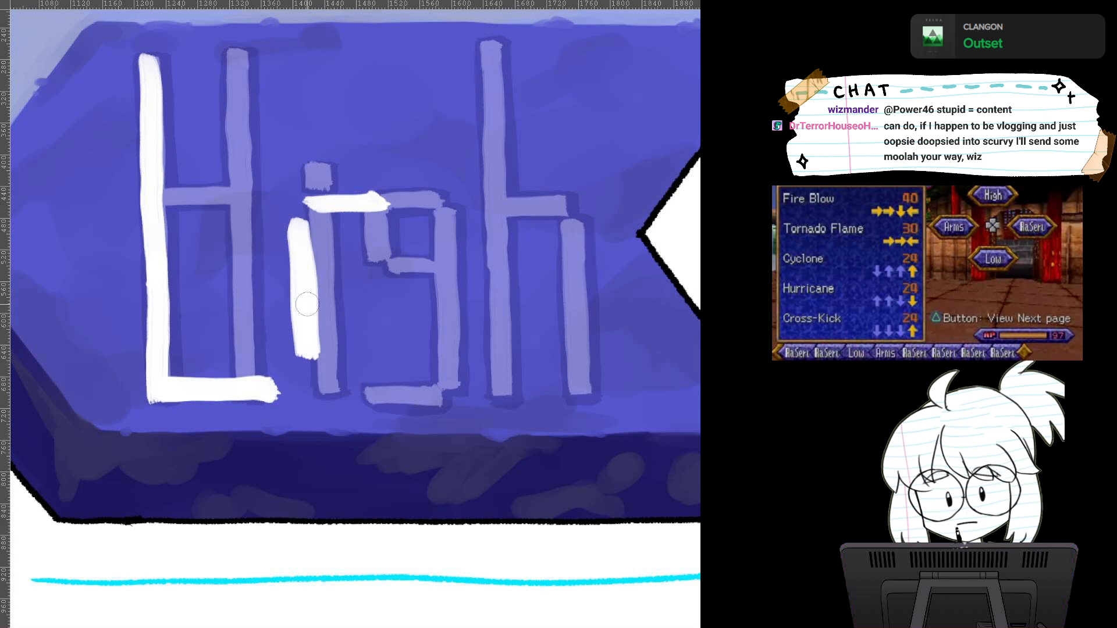
mouse_move(388, 232)
mouse_down()
mouse_move(388, 364)
mouse_move(392, 346)
mouse_up()
key(ctrl+z)
key(ctrl+z)
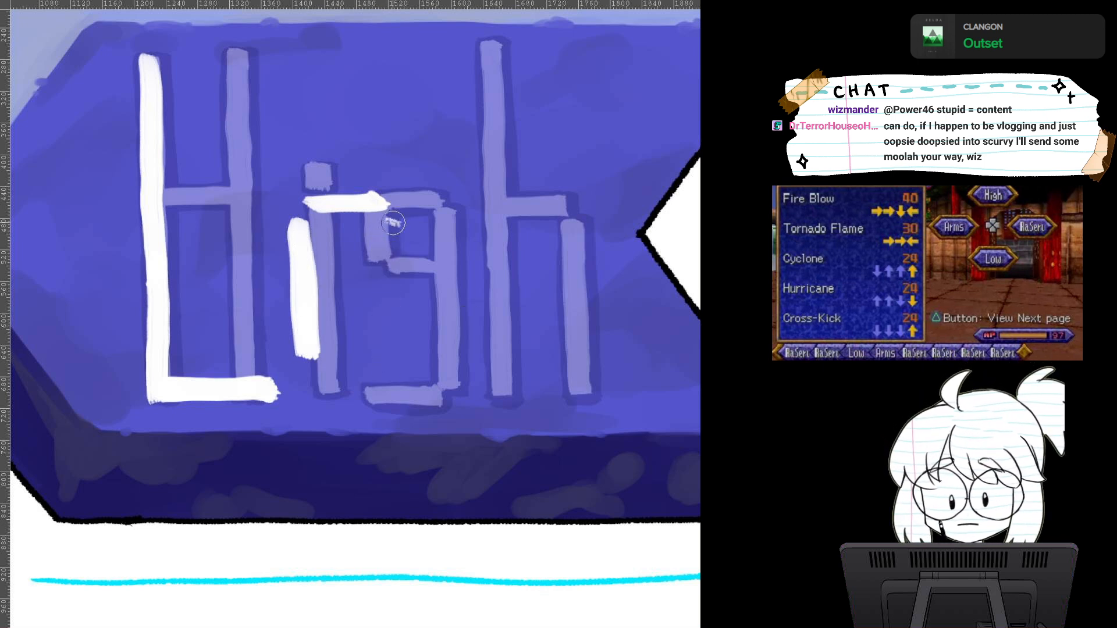
drag(395, 224, 397, 353)
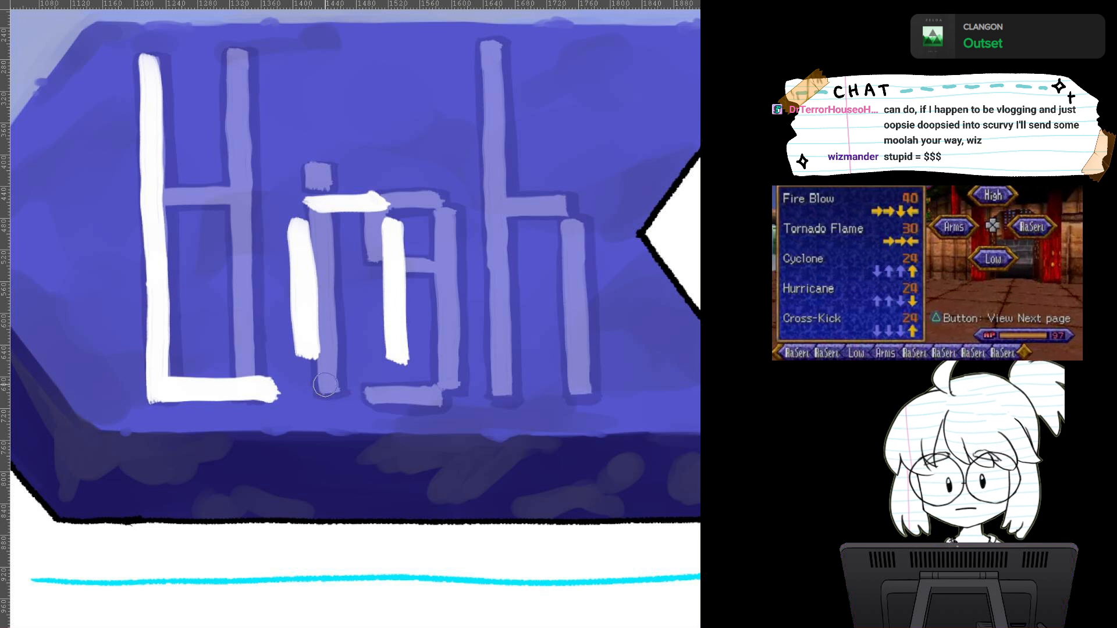
mouse_move(324, 385)
mouse_down()
mouse_move(393, 390)
mouse_move(398, 349)
mouse_move(398, 364)
mouse_up()
drag(307, 353, 308, 366)
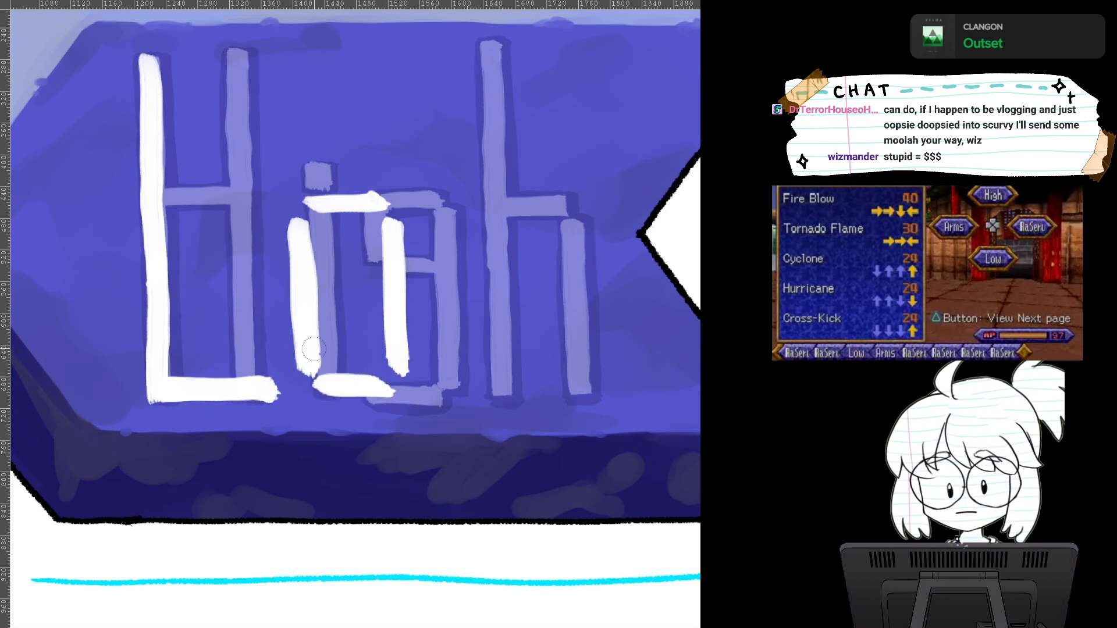
Step: Paint a white blocky "w" after the "o" with two tall outer bars, a short middle bar and two small base bars
scroll(313, 349, right, 2)
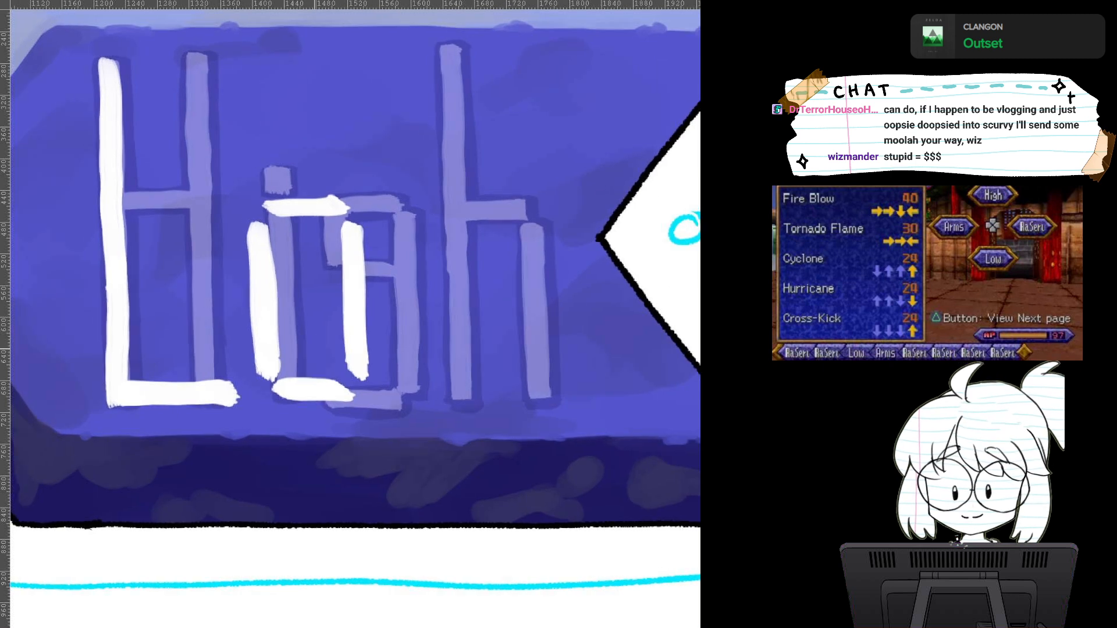
drag(400, 200, 408, 354)
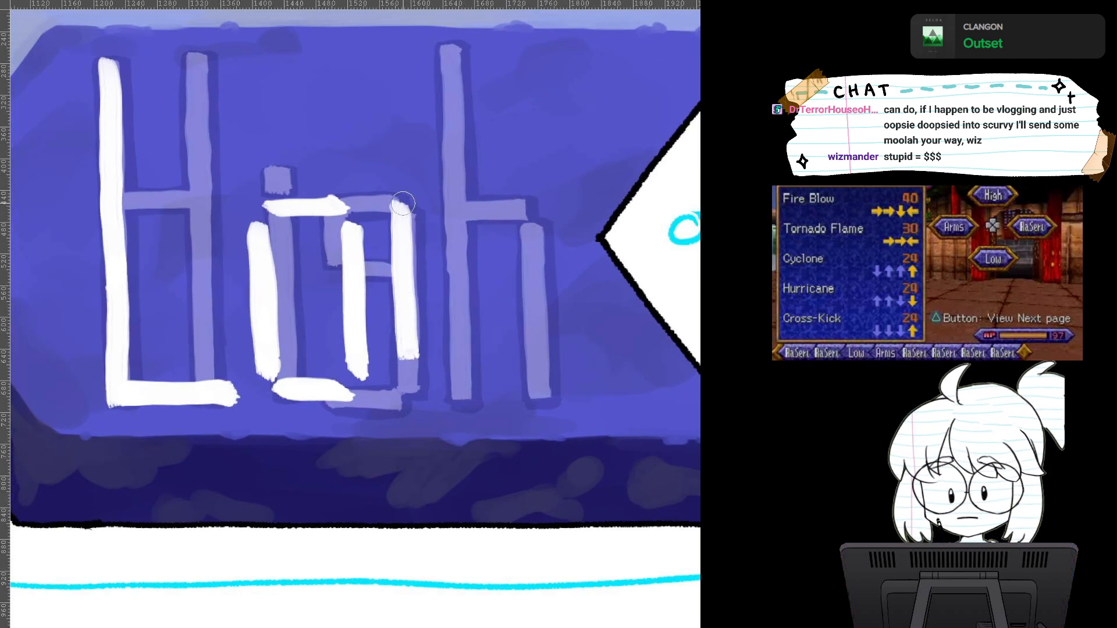
mouse_move(403, 203)
mouse_down()
mouse_move(406, 381)
mouse_move(446, 400)
mouse_move(453, 401)
mouse_up()
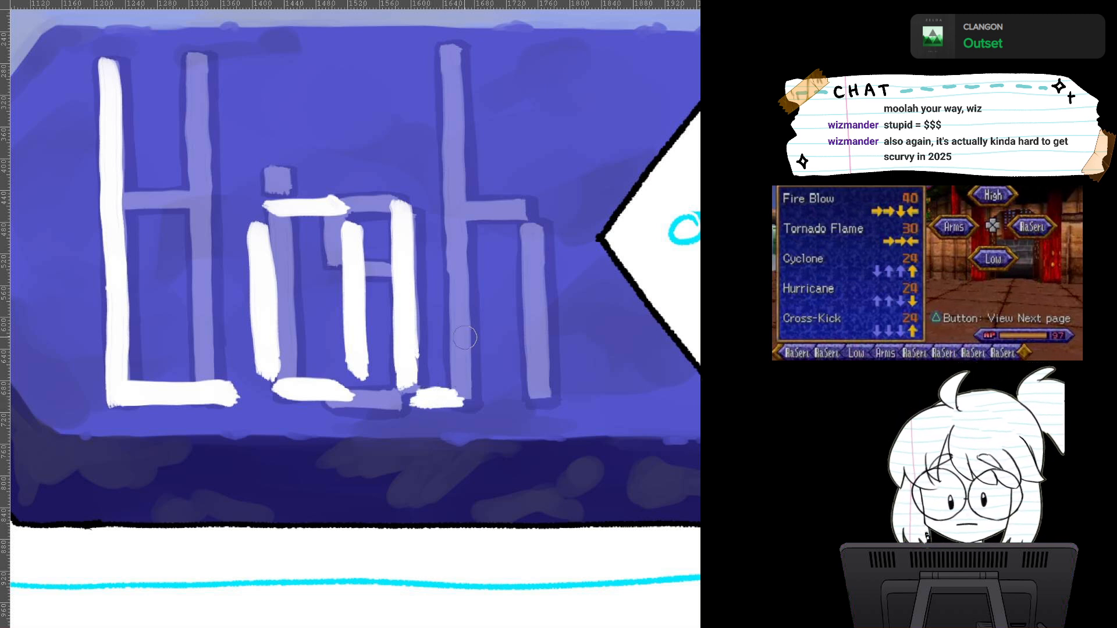
mouse_move(463, 301)
mouse_down()
mouse_move(463, 377)
mouse_move(461, 329)
mouse_up()
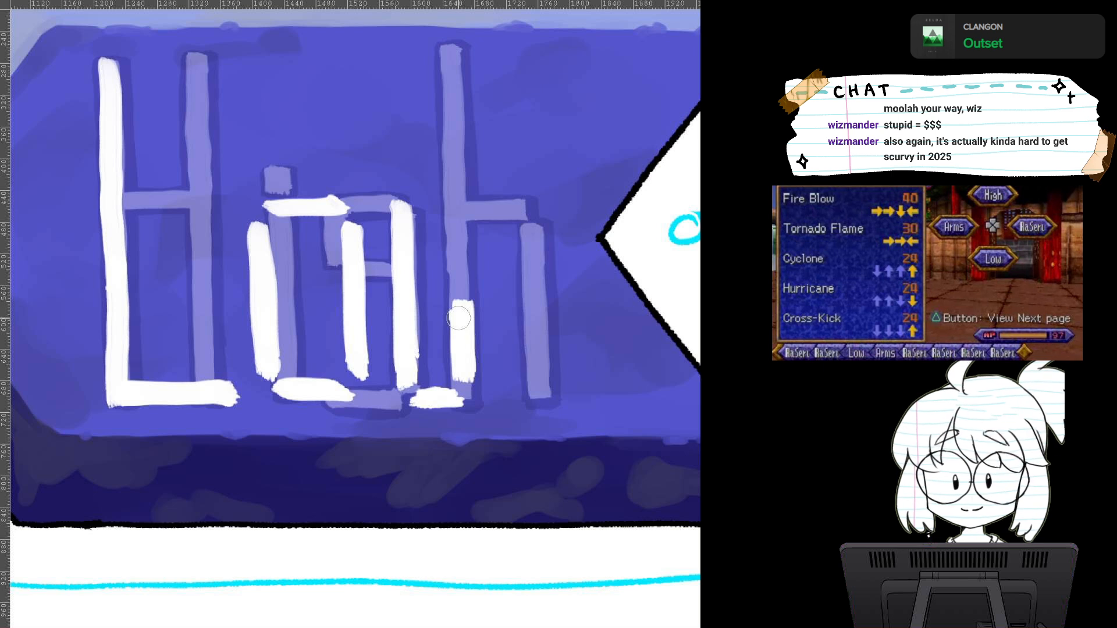
drag(480, 397, 518, 399)
drag(518, 201, 525, 374)
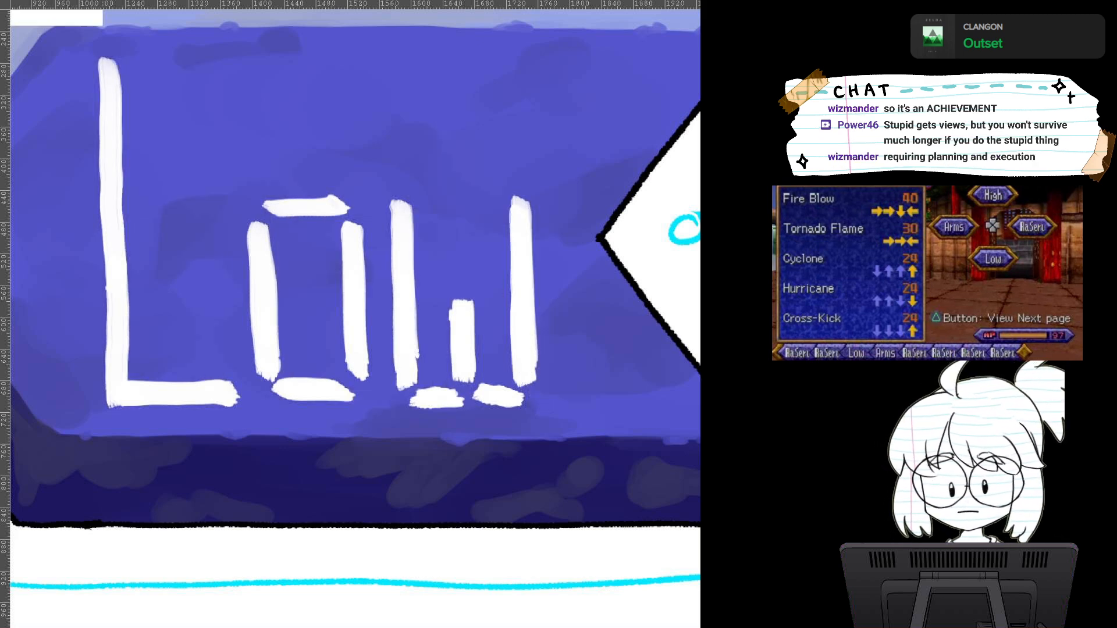
Step: Check how the white "Low" lettering reads on the whole arrow without the faded guide
scroll(512, 395, down, 3)
drag(511, 396, 481, 304)
scroll(496, 390, down, 3)
scroll(495, 389, up, 2)
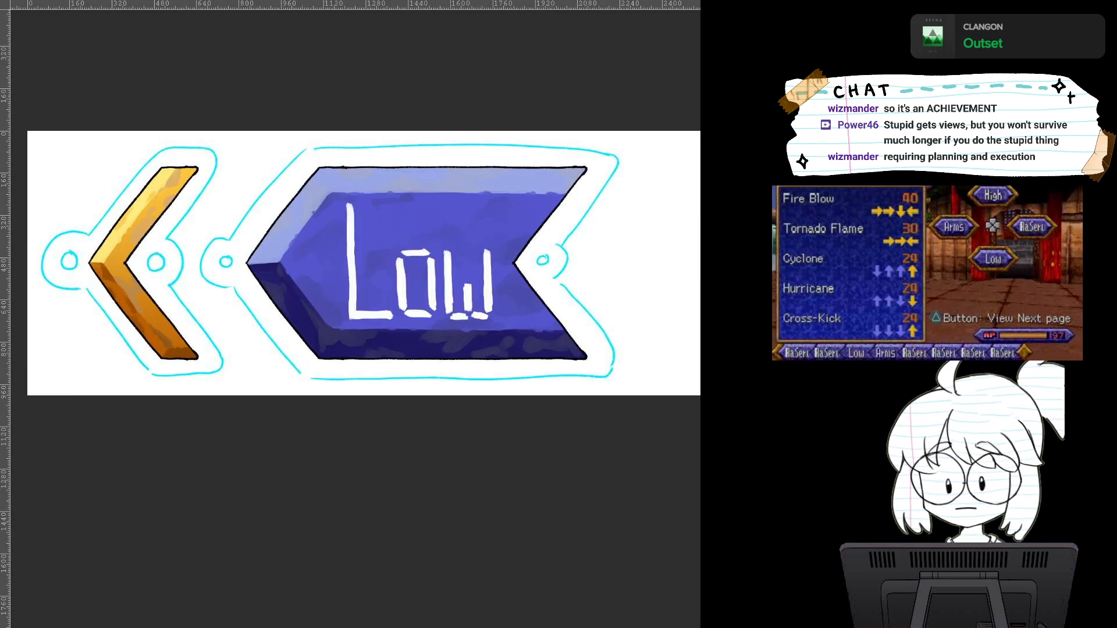
scroll(441, 362, up, 3)
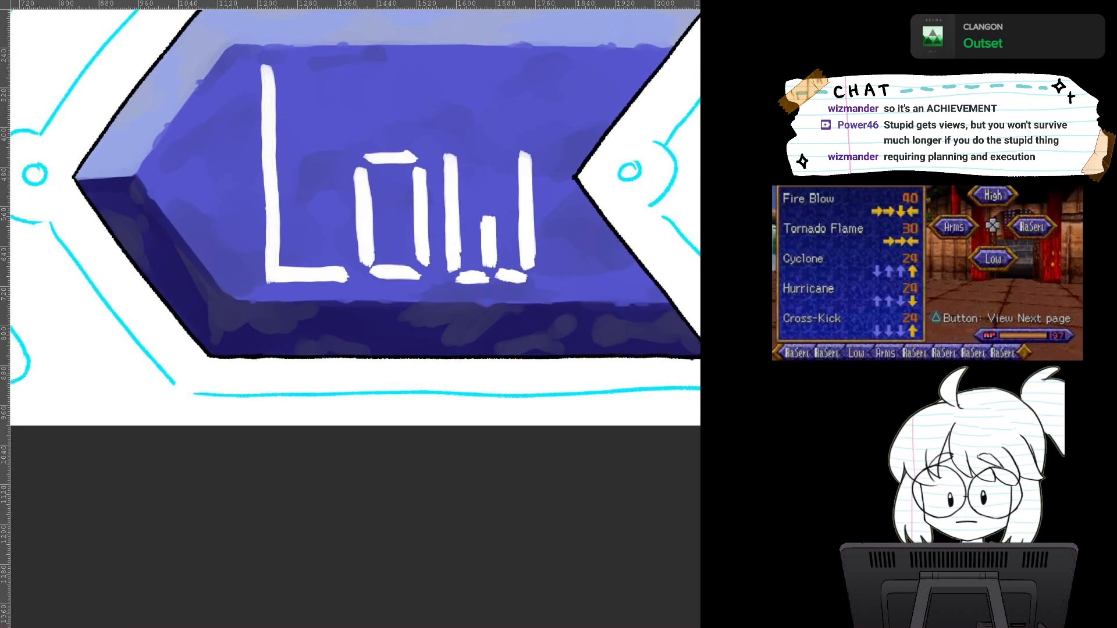
drag(440, 362, 460, 411)
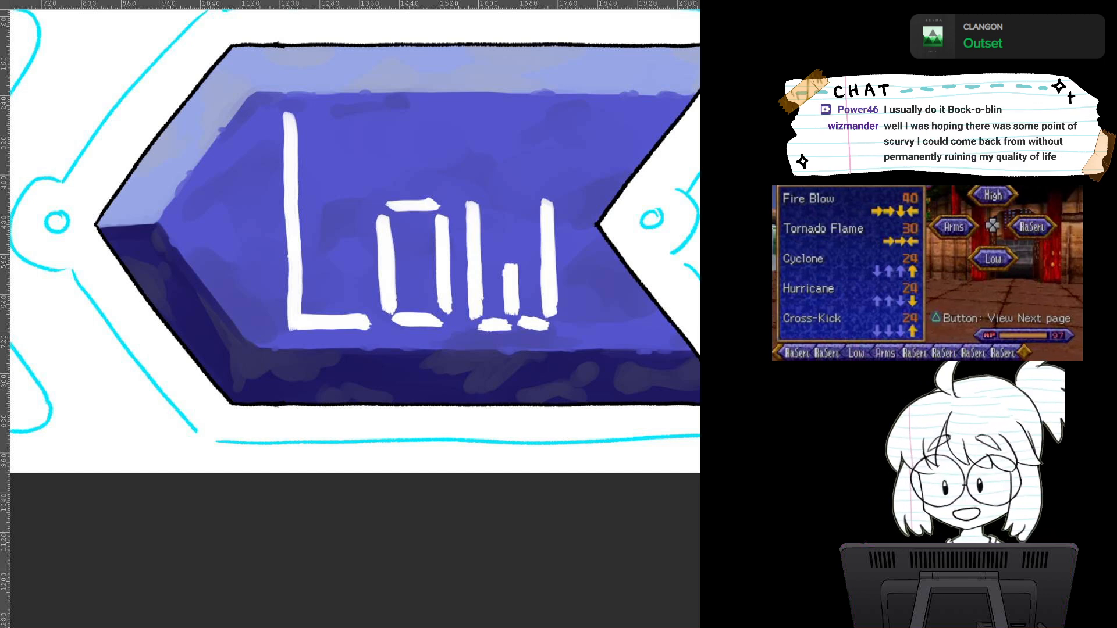
Step: Square off the top of the "L", even out its stem's edges and trim the end of its foot straight
drag(494, 355, 494, 320)
key(4)
drag(349, 261, 486, 355)
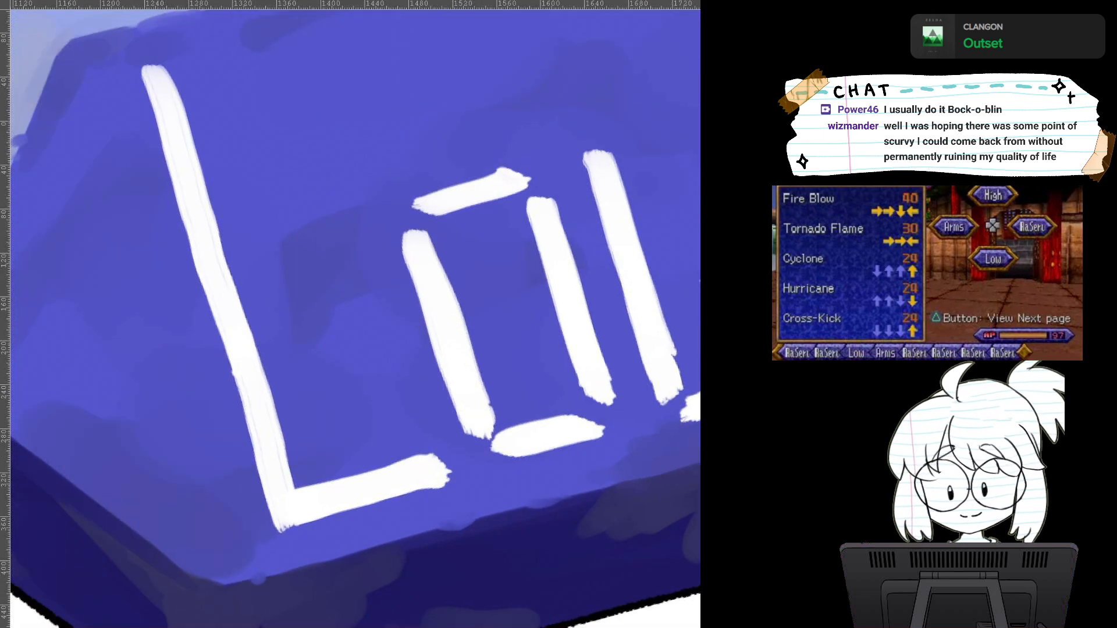
mouse_move(167, 68)
mouse_down()
mouse_move(150, 69)
mouse_move(182, 124)
mouse_up()
drag(150, 77, 180, 178)
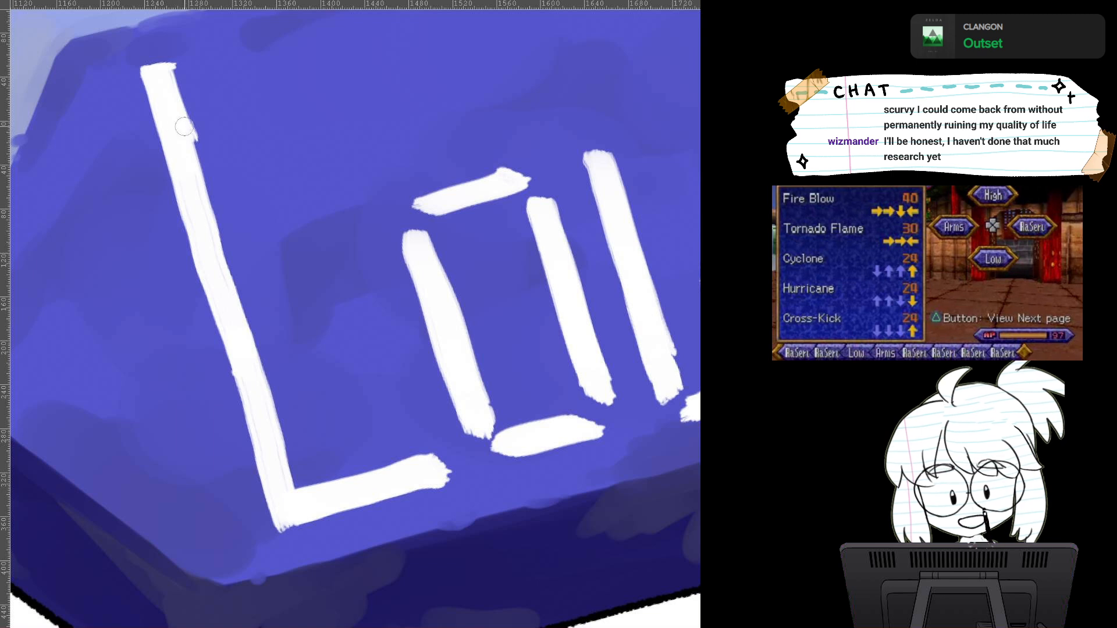
mouse_move(184, 126)
mouse_down()
mouse_move(238, 318)
mouse_move(217, 254)
mouse_move(196, 264)
mouse_move(256, 431)
mouse_up()
drag(218, 304, 250, 444)
drag(236, 370, 274, 501)
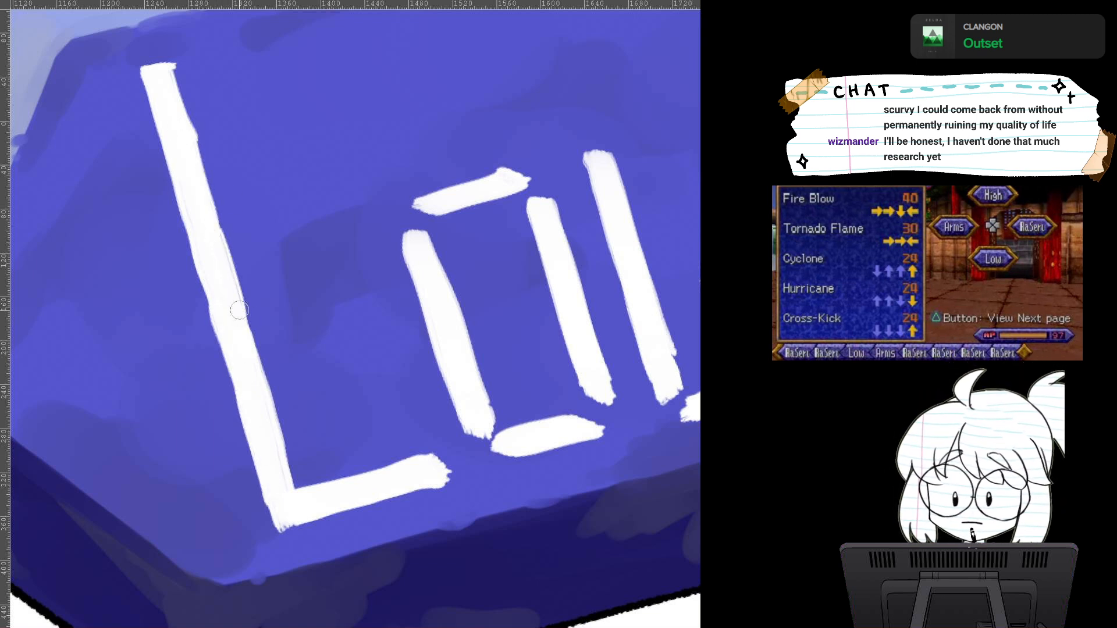
drag(240, 310, 267, 419)
drag(255, 369, 287, 495)
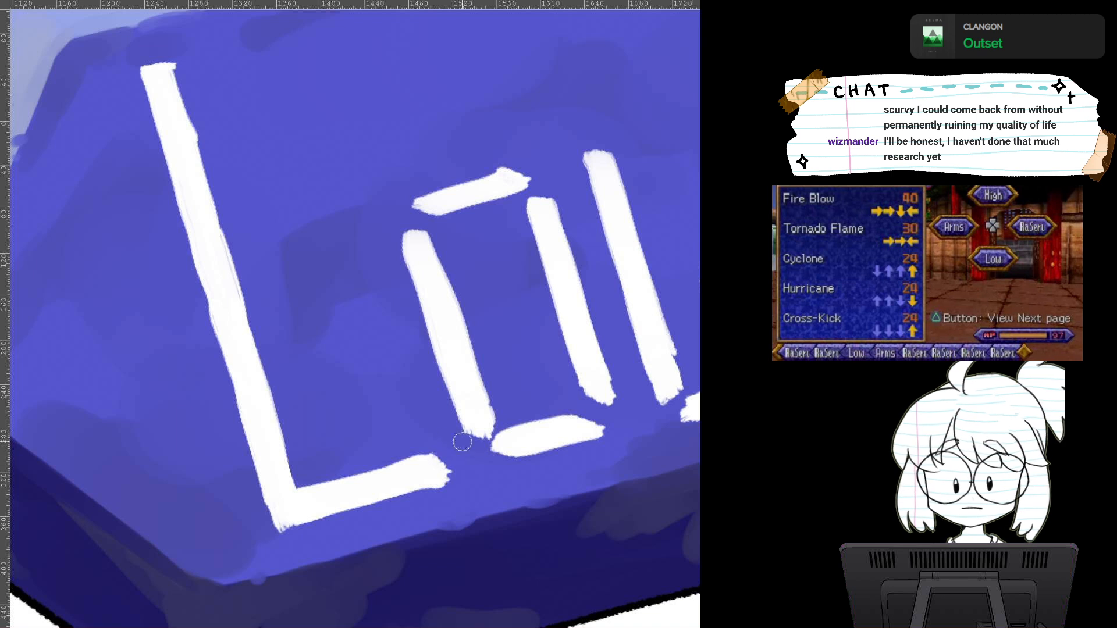
key(e)
mouse_move(440, 447)
mouse_down()
mouse_move(454, 474)
mouse_move(443, 504)
mouse_move(425, 501)
mouse_move(460, 488)
mouse_move(448, 494)
mouse_move(459, 484)
mouse_move(445, 449)
mouse_move(454, 480)
mouse_up()
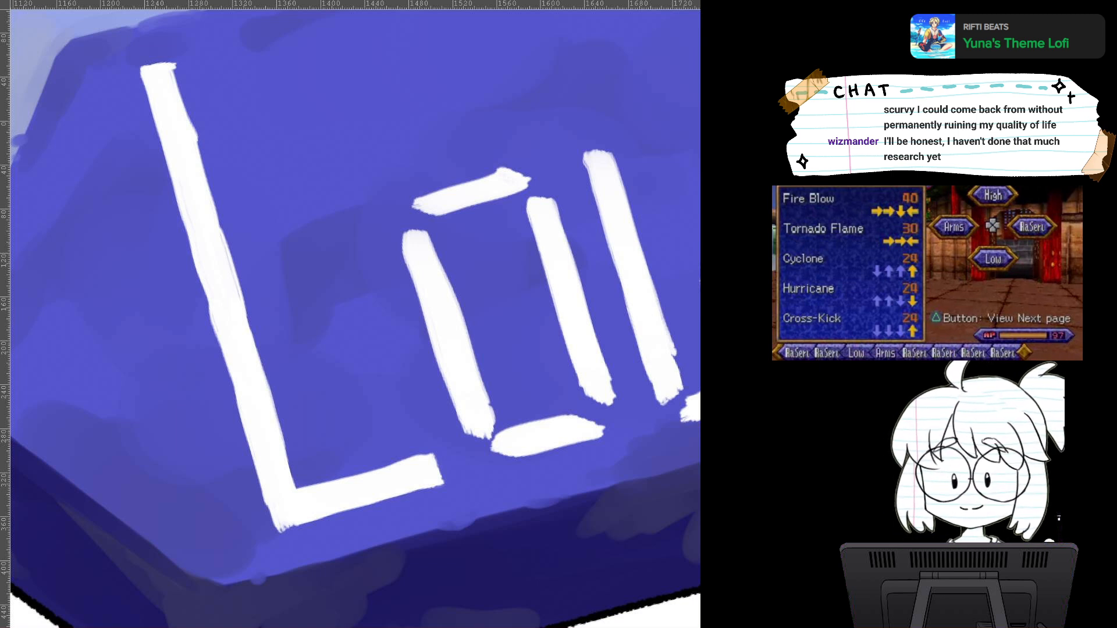
Step: Square off the rough ends of the four bars that form the "o"
mouse_move(419, 241)
mouse_down()
mouse_move(409, 239)
mouse_move(421, 236)
mouse_move(418, 258)
mouse_move(427, 244)
mouse_up()
drag(429, 203, 452, 205)
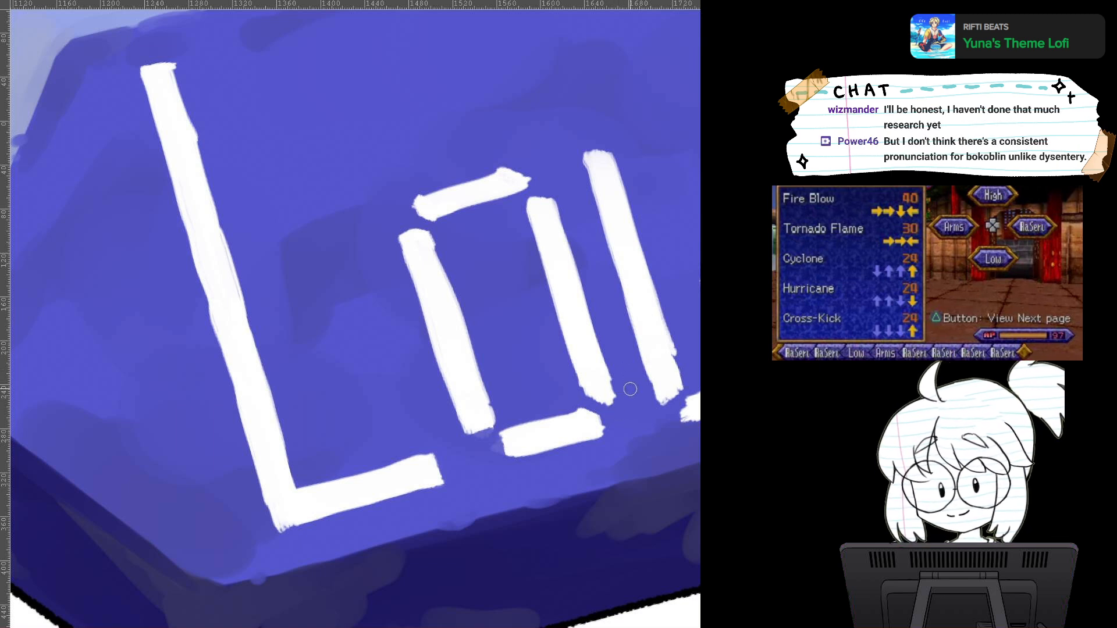
mouse_move(611, 404)
mouse_down()
mouse_move(606, 435)
mouse_move(602, 405)
mouse_move(618, 394)
mouse_up()
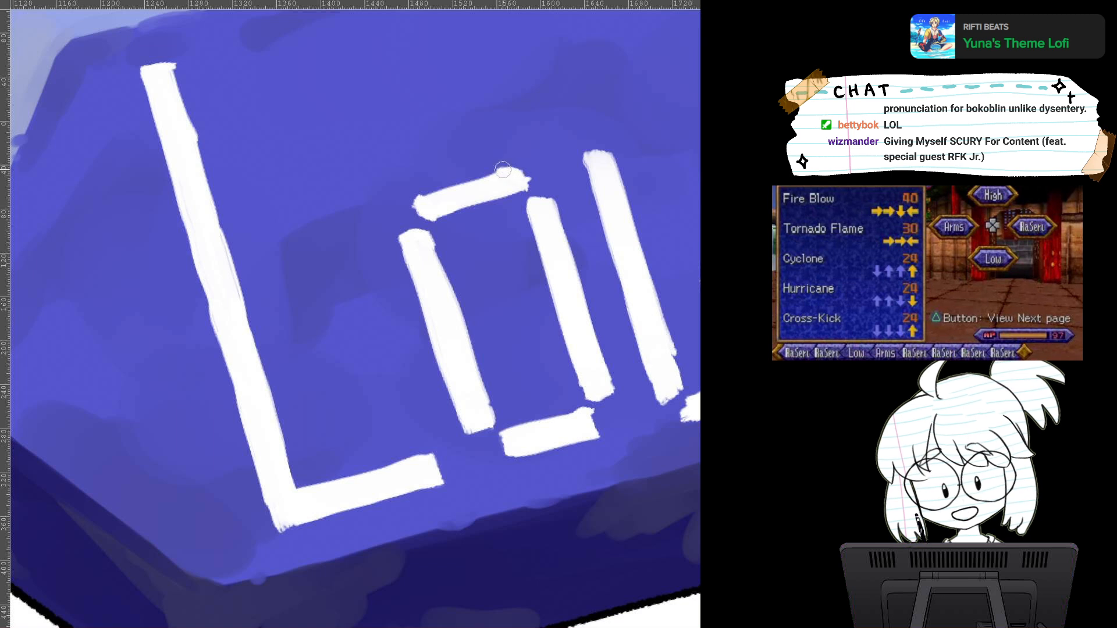
drag(447, 210, 528, 177)
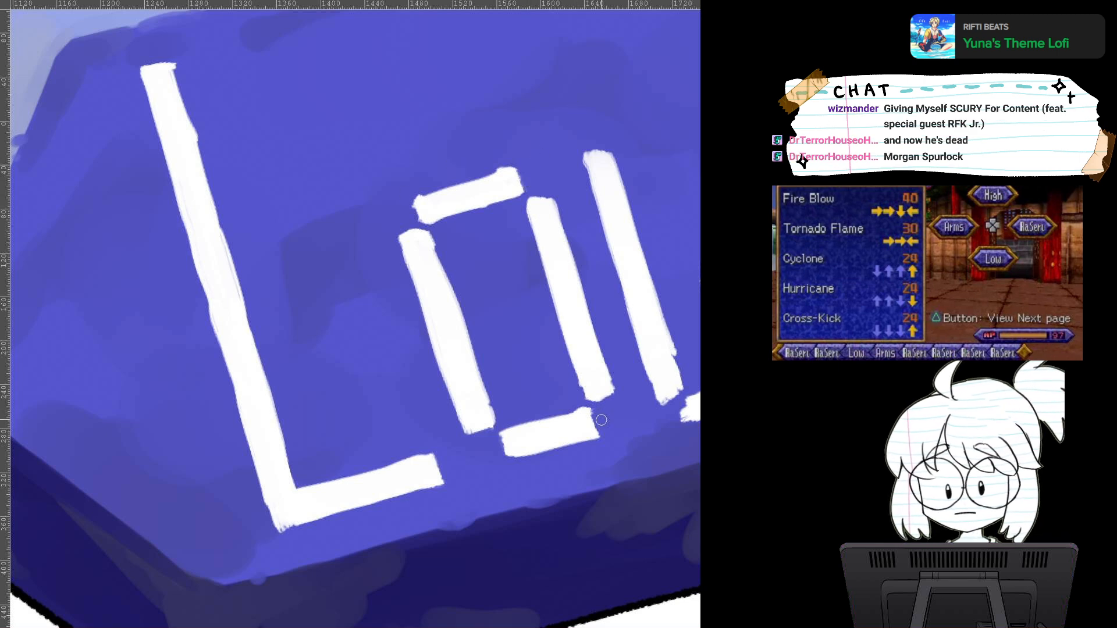
Step: Square off the ends of the "w"'s tall bars, short middle bar and two base bars
mouse_move(591, 413)
mouse_down()
mouse_move(442, 482)
mouse_move(467, 466)
mouse_up()
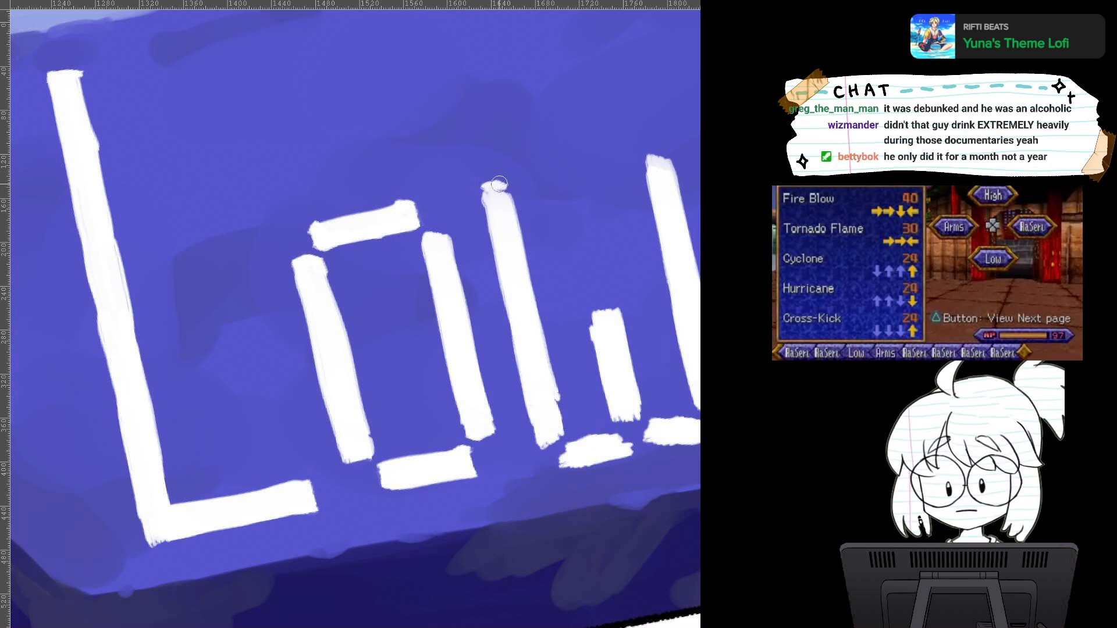
drag(499, 184, 501, 243)
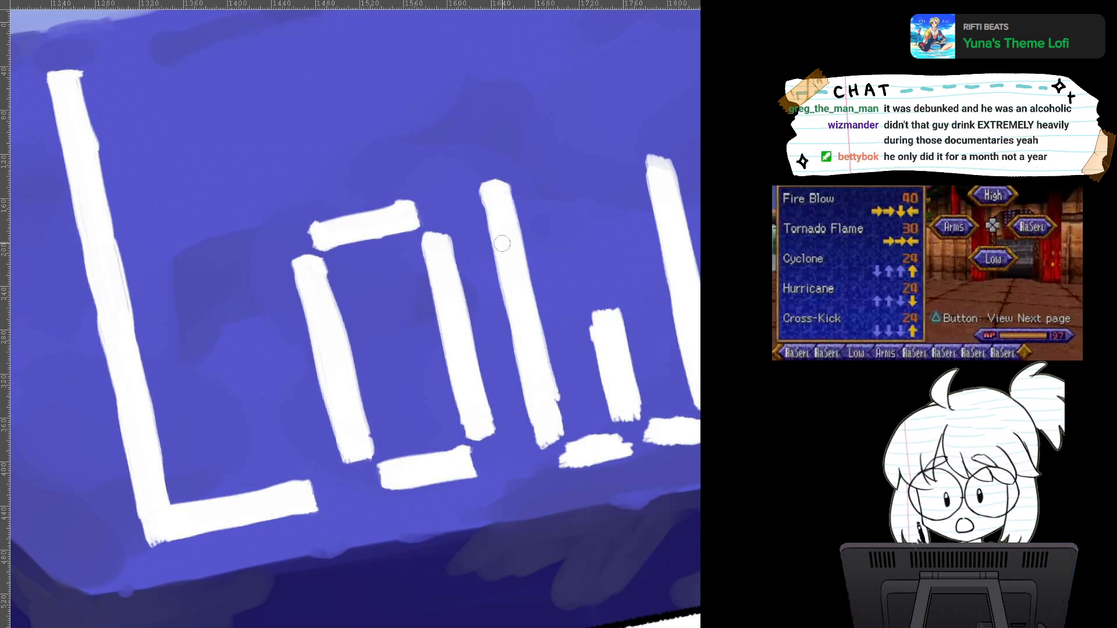
mouse_move(571, 442)
mouse_down()
mouse_move(615, 437)
mouse_move(572, 443)
mouse_move(571, 455)
mouse_move(590, 459)
mouse_move(618, 449)
mouse_move(603, 437)
mouse_move(633, 426)
mouse_move(630, 460)
mouse_move(646, 442)
mouse_up()
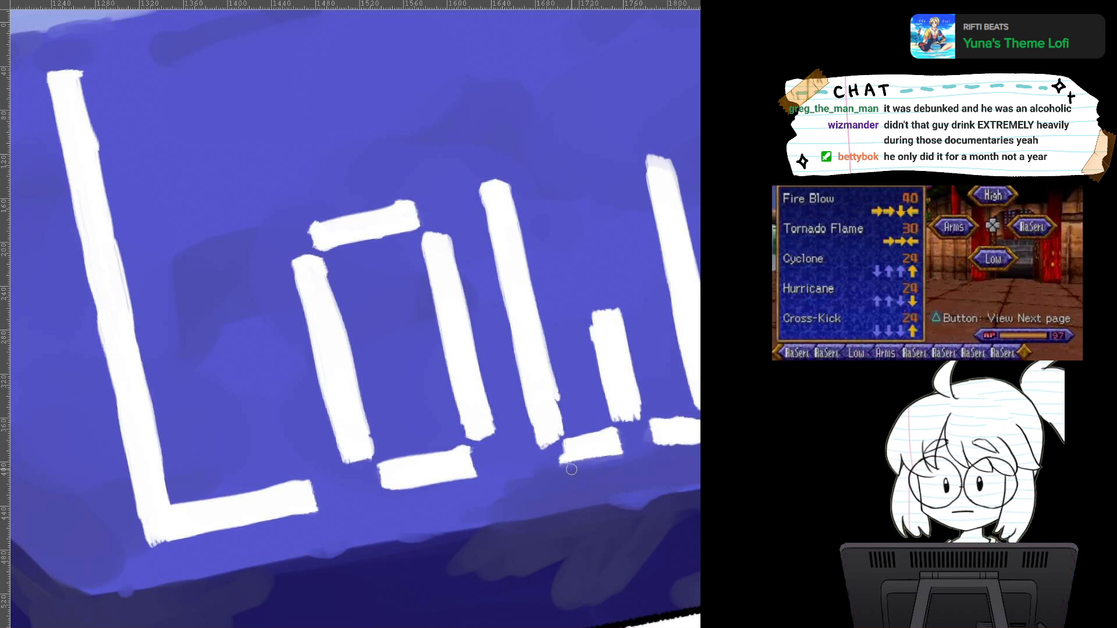
drag(625, 455, 549, 484)
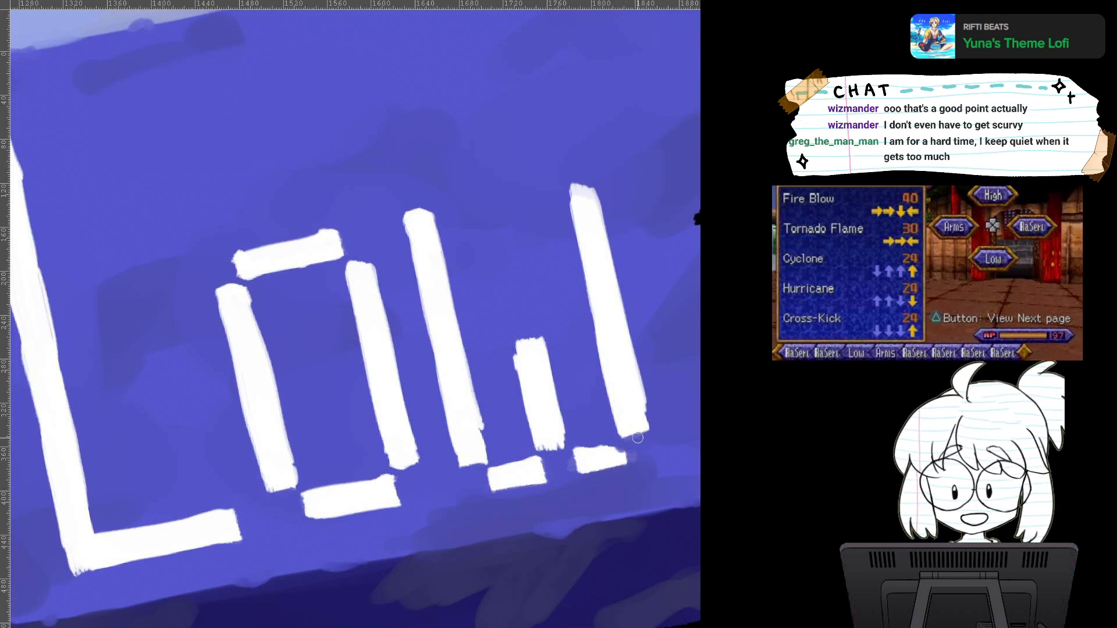
drag(596, 452, 622, 458)
mouse_move(556, 429)
mouse_down()
mouse_move(562, 442)
mouse_move(546, 448)
mouse_move(559, 439)
mouse_up()
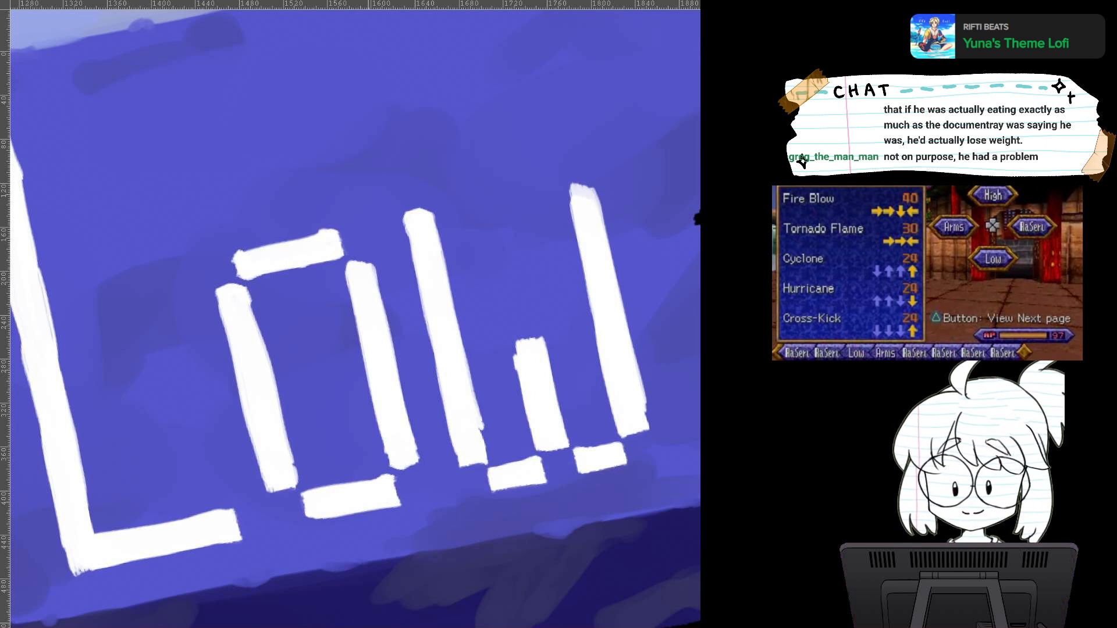
mouse_move(570, 184)
mouse_down()
mouse_move(588, 178)
mouse_move(574, 205)
mouse_move(588, 203)
mouse_move(589, 185)
mouse_move(593, 214)
mouse_up()
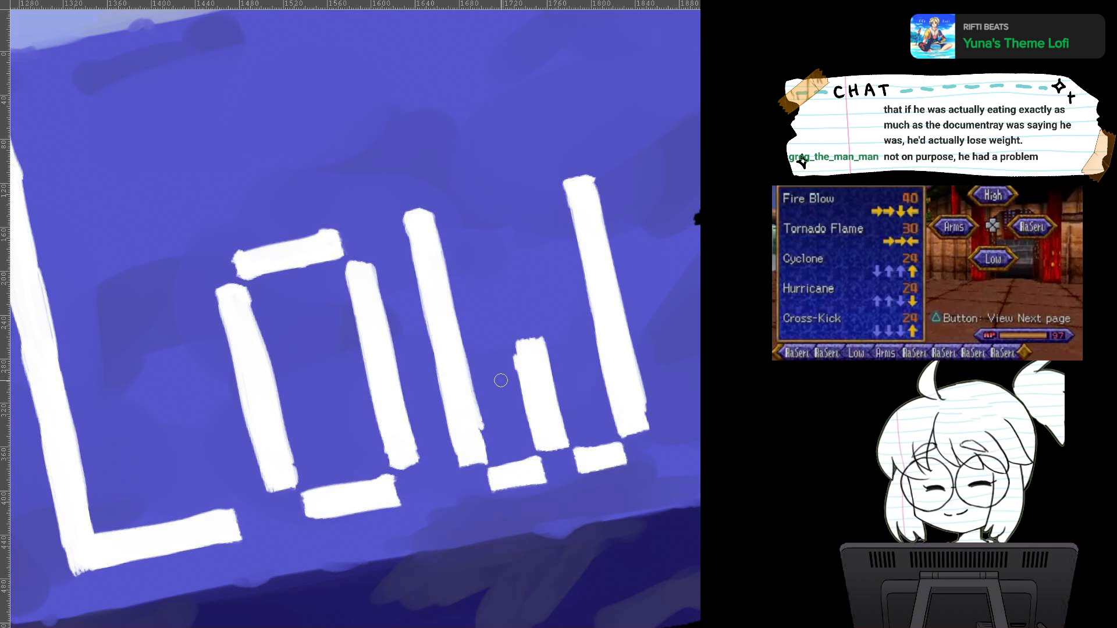
Step: Paint a thin dark navy outline down the outer left edge of the "L"'s stem
scroll(501, 380, down, 5)
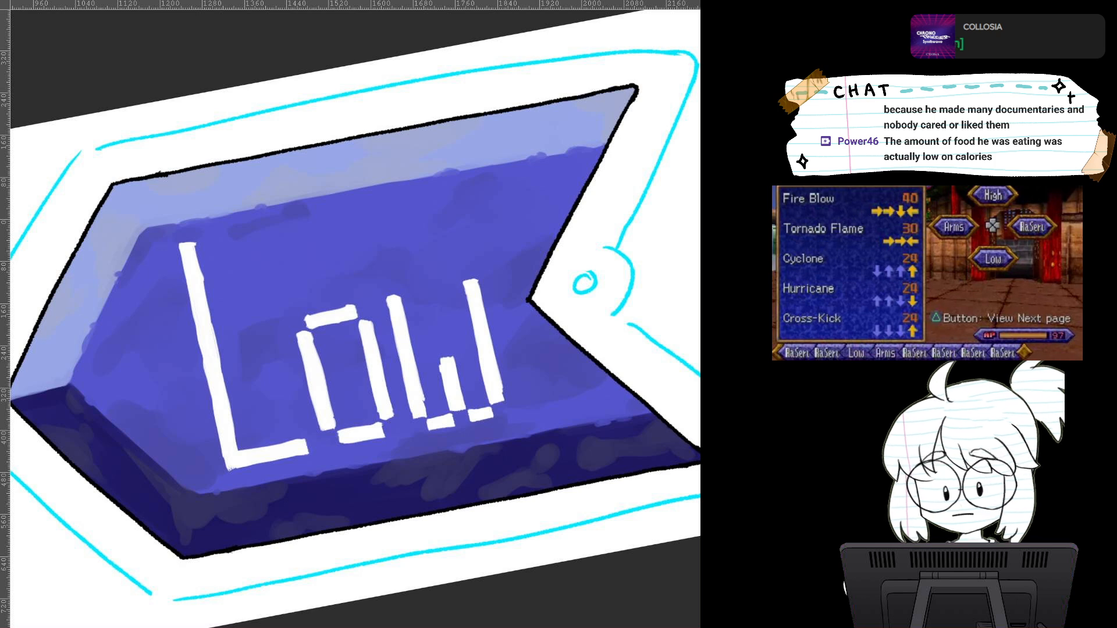
drag(306, 346, 465, 322)
scroll(465, 352, up, 4)
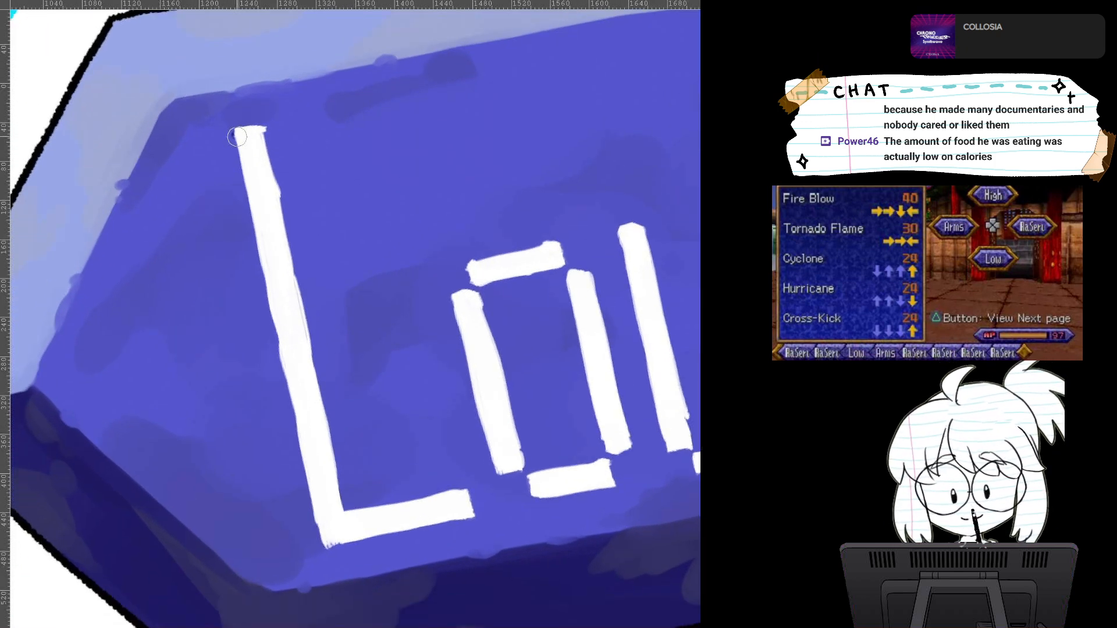
drag(234, 129, 293, 426)
mouse_move(285, 386)
mouse_down()
mouse_move(299, 478)
mouse_move(316, 474)
mouse_move(324, 547)
mouse_up()
drag(309, 483, 324, 543)
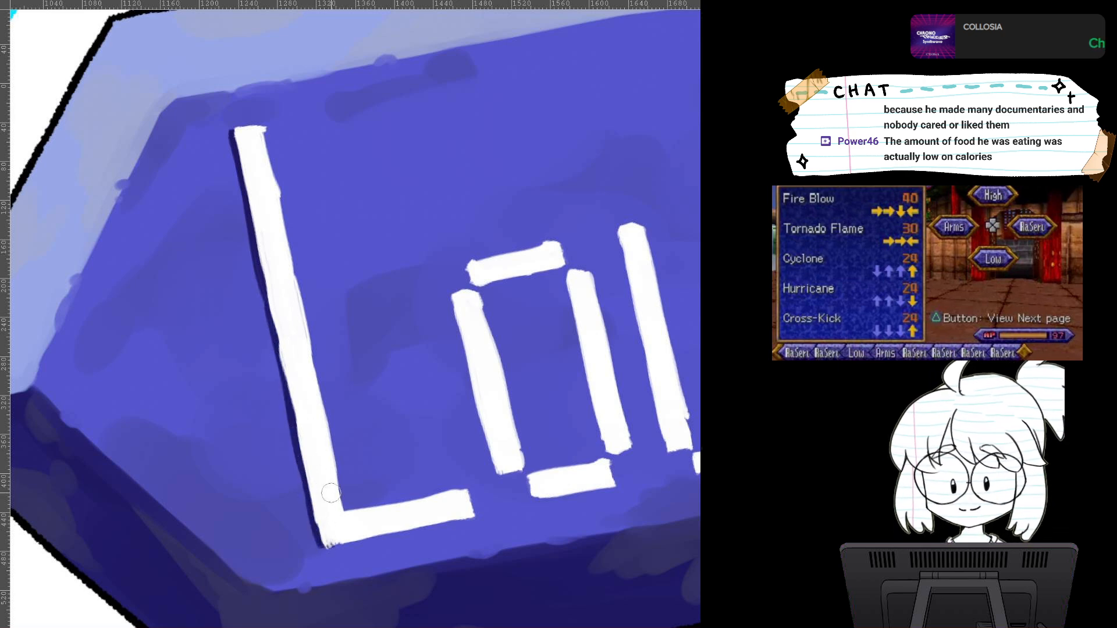
Step: Continue the dark navy outline along the "L"'s foot and around its free end
drag(331, 492, 415, 547)
mouse_move(442, 591)
mouse_down()
mouse_move(451, 493)
mouse_move(516, 434)
mouse_up()
drag(454, 495, 445, 501)
mouse_move(483, 463)
mouse_down()
mouse_move(552, 401)
mouse_move(547, 375)
mouse_up()
mouse_move(469, 440)
mouse_down()
mouse_move(536, 378)
mouse_move(491, 410)
mouse_move(483, 514)
mouse_move(517, 507)
mouse_up()
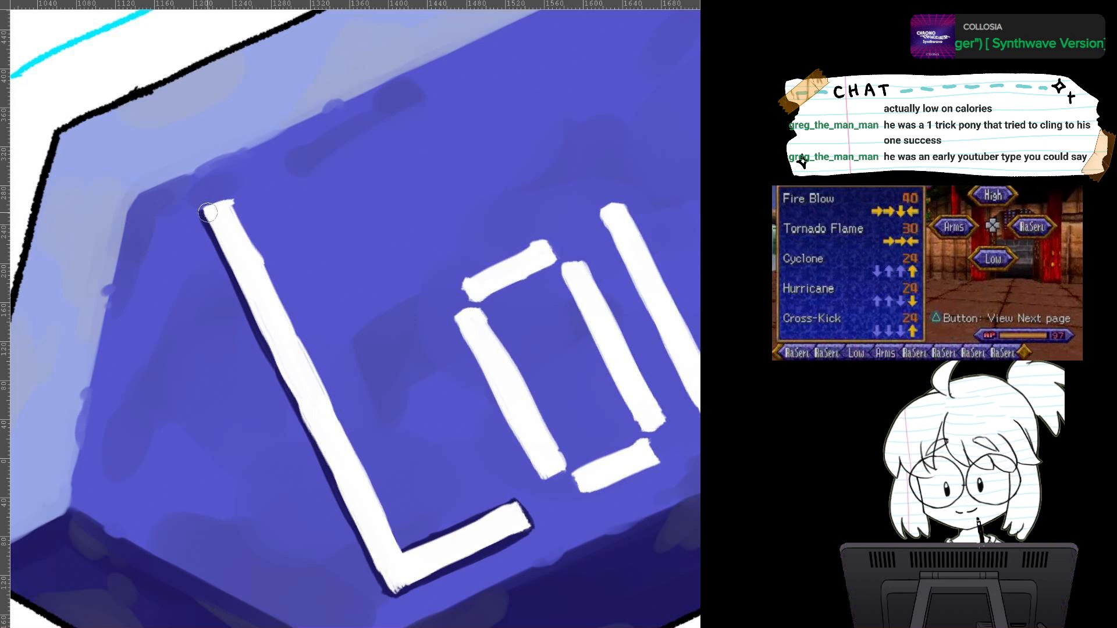
Step: Outline the top and inner right edge of the "L"'s stem in dark navy, down to the foot
mouse_move(204, 211)
mouse_down()
mouse_move(250, 188)
mouse_move(206, 211)
mouse_move(220, 193)
mouse_move(235, 196)
mouse_move(294, 336)
mouse_up()
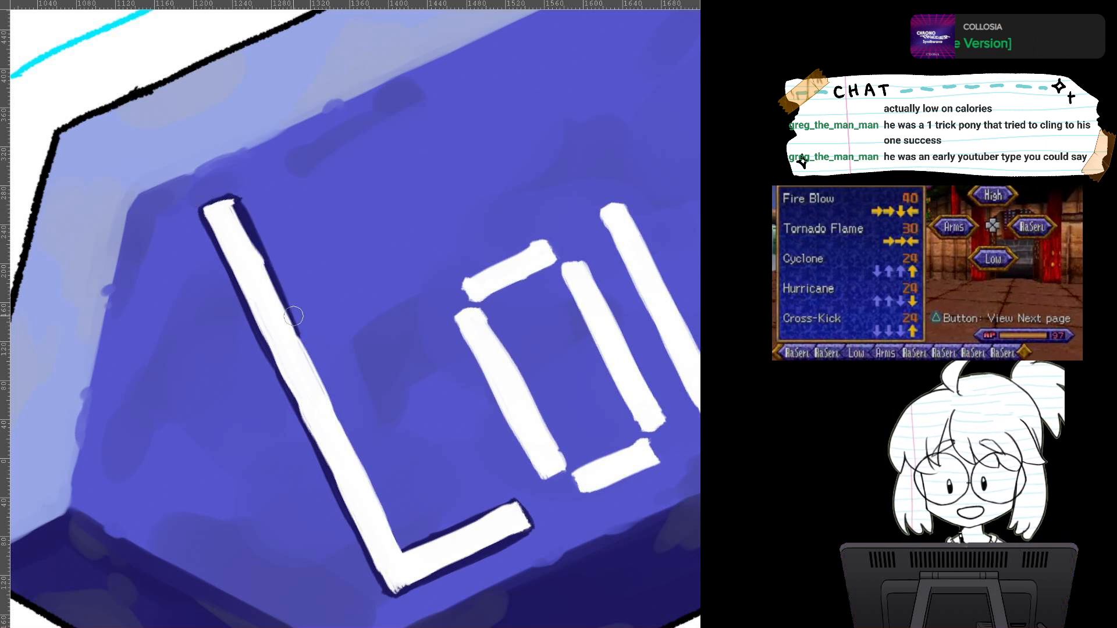
drag(264, 266, 341, 436)
drag(308, 360, 351, 452)
drag(326, 387, 402, 548)
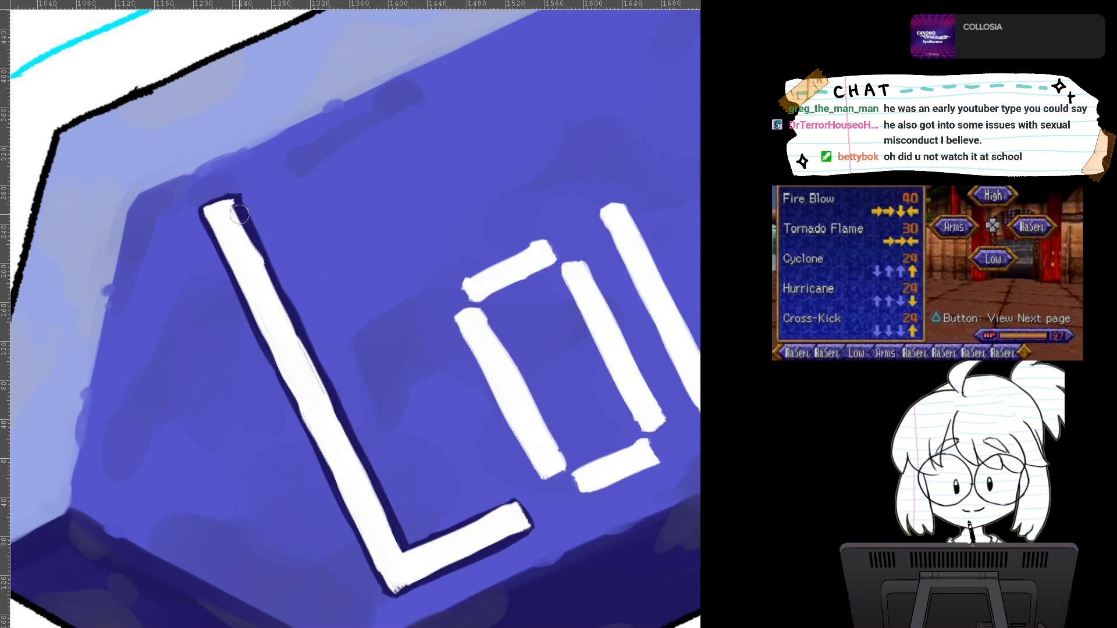
drag(234, 201, 281, 303)
drag(258, 253, 377, 496)
drag(341, 421, 399, 543)
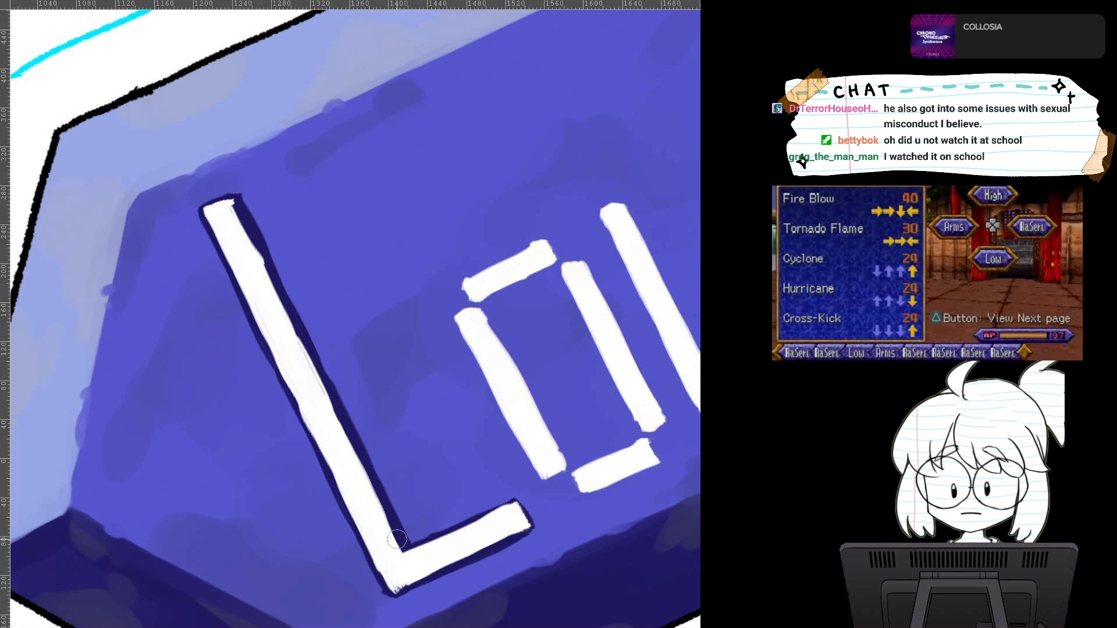
mouse_move(515, 503)
mouse_down()
mouse_move(532, 525)
mouse_move(426, 496)
mouse_up()
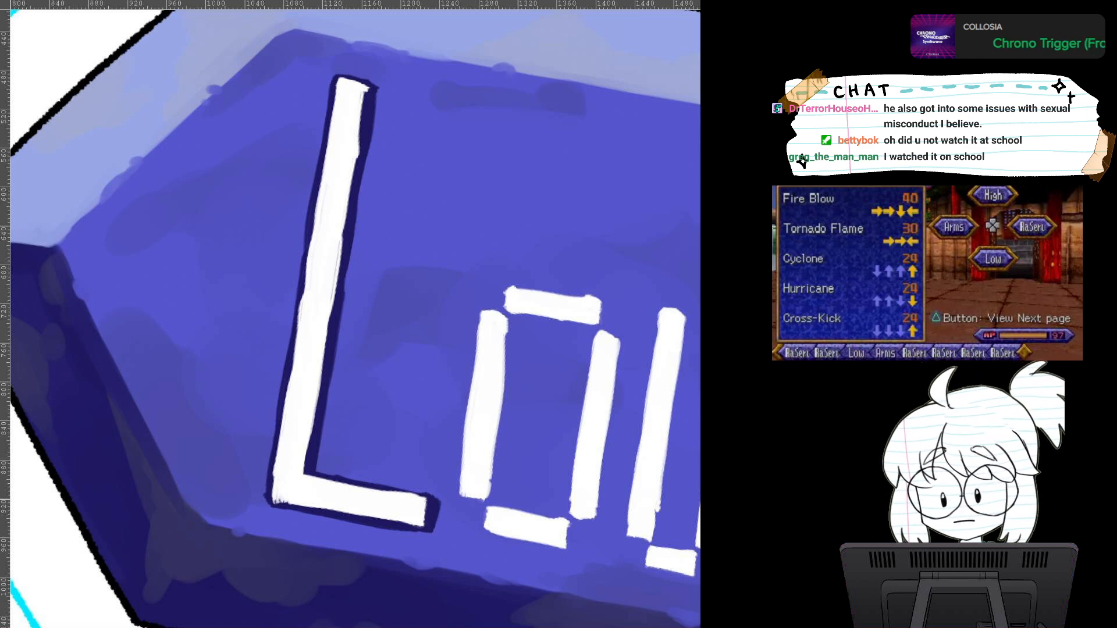
Step: Paint a dark navy outline around the "o"'s top bar, down its left bar's outer edge and around its base bar
drag(518, 500, 595, 399)
mouse_move(455, 238)
mouse_down()
mouse_move(530, 189)
mouse_move(535, 205)
mouse_up()
mouse_move(475, 254)
mouse_down()
mouse_move(543, 214)
mouse_move(457, 257)
mouse_move(450, 275)
mouse_move(552, 430)
mouse_up()
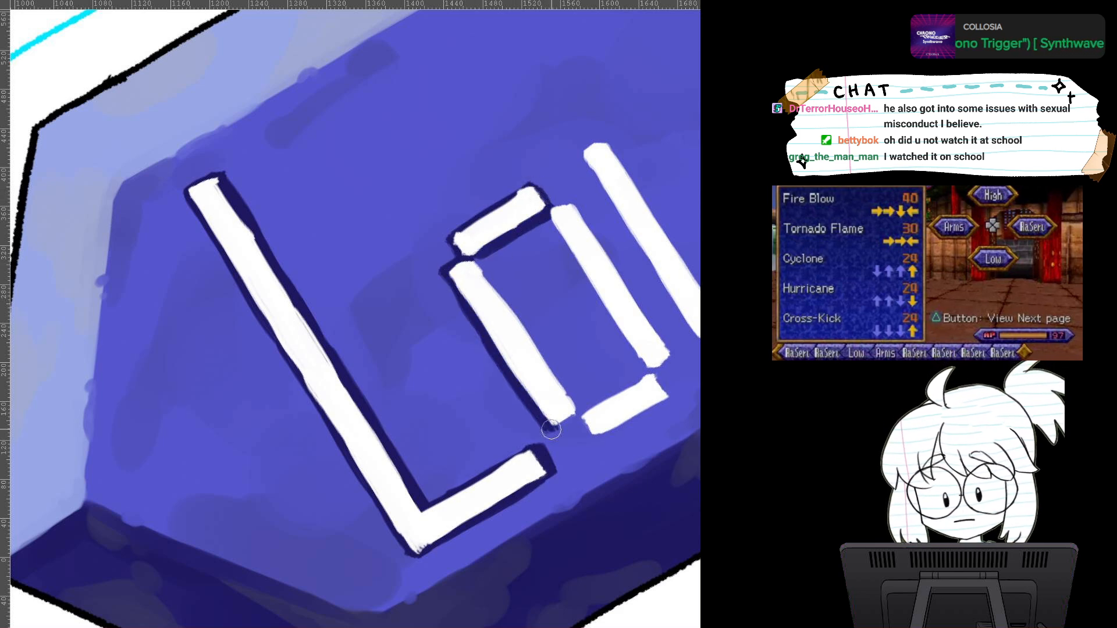
drag(536, 383, 414, 342)
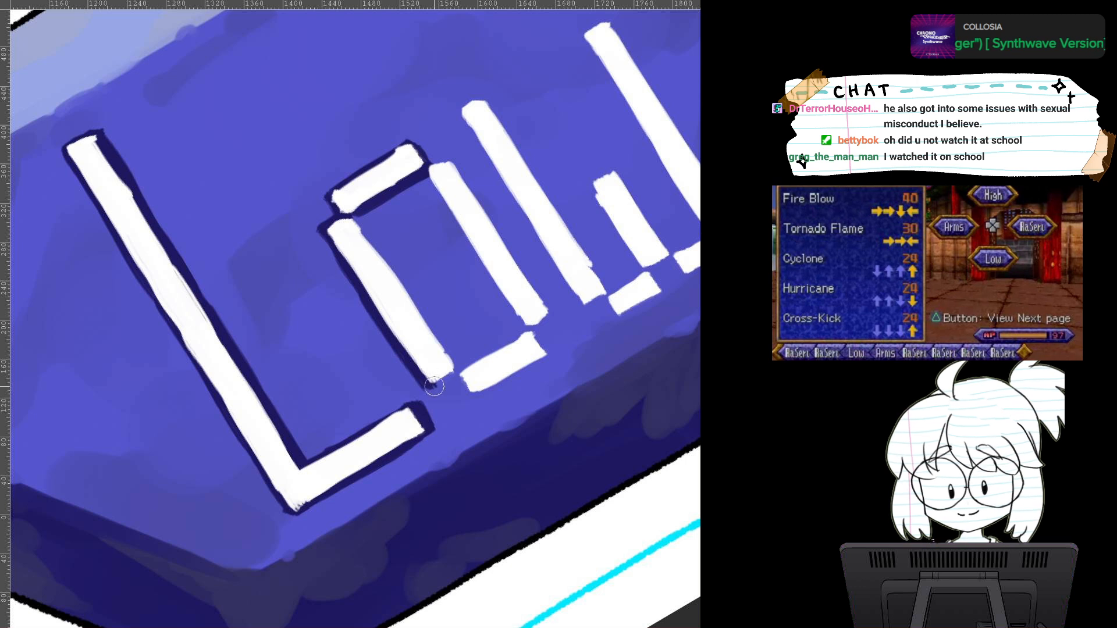
mouse_move(432, 385)
mouse_down()
mouse_move(476, 374)
mouse_move(476, 397)
mouse_move(542, 350)
mouse_move(531, 331)
mouse_move(546, 350)
mouse_move(549, 317)
mouse_up()
drag(464, 367, 522, 332)
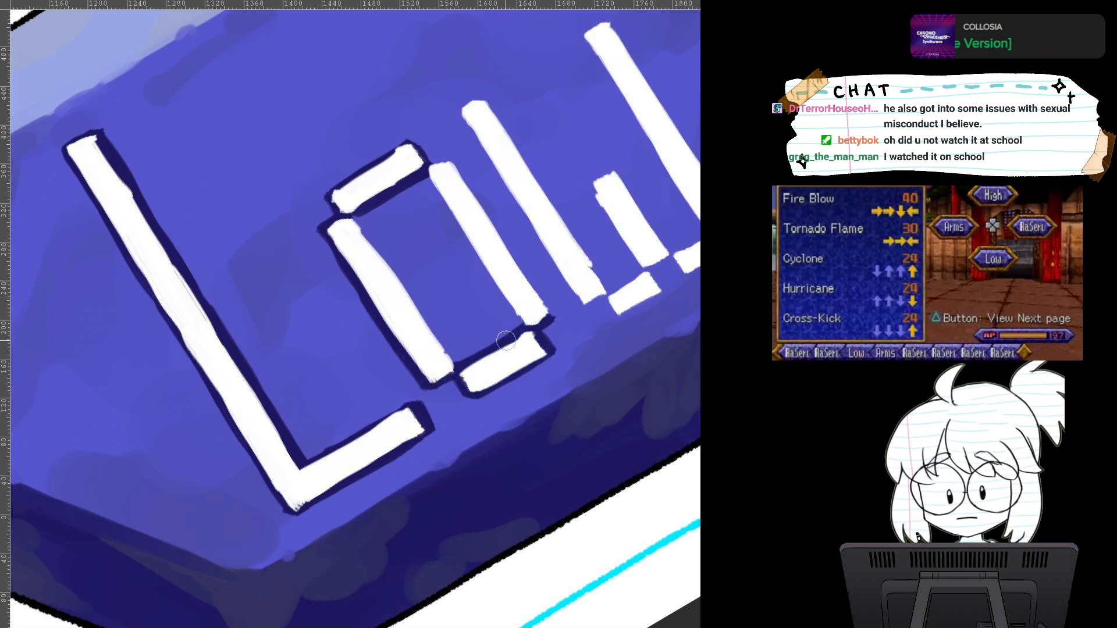
Step: Outline the "o"'s inner edges in dark navy along the left bar, right bar and underside of the top bar
drag(356, 217, 450, 351)
drag(414, 306, 445, 349)
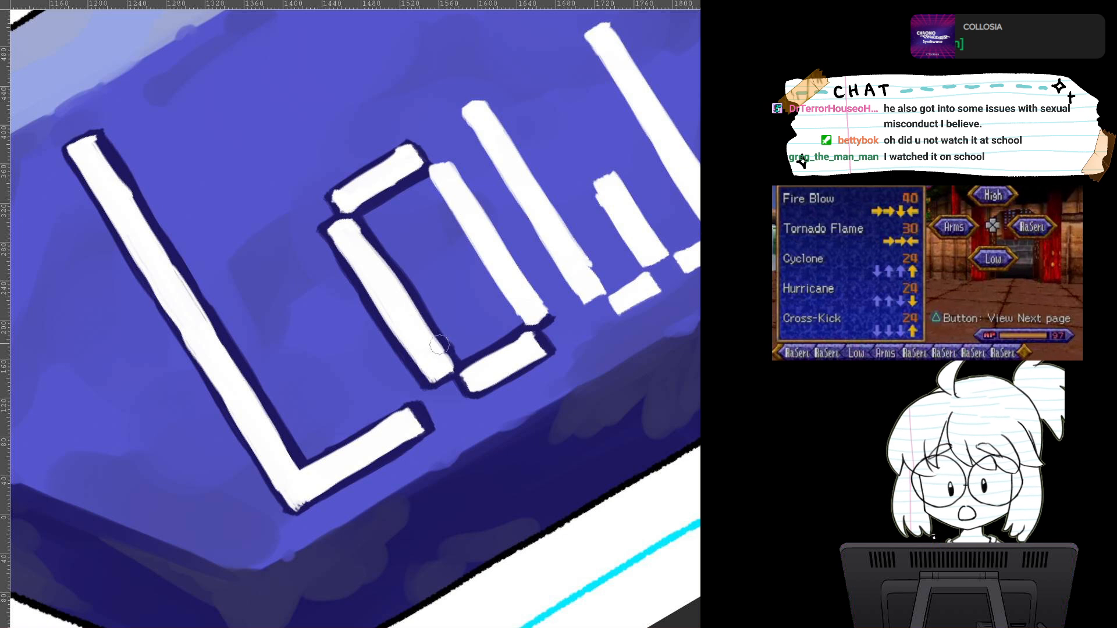
drag(356, 217, 446, 347)
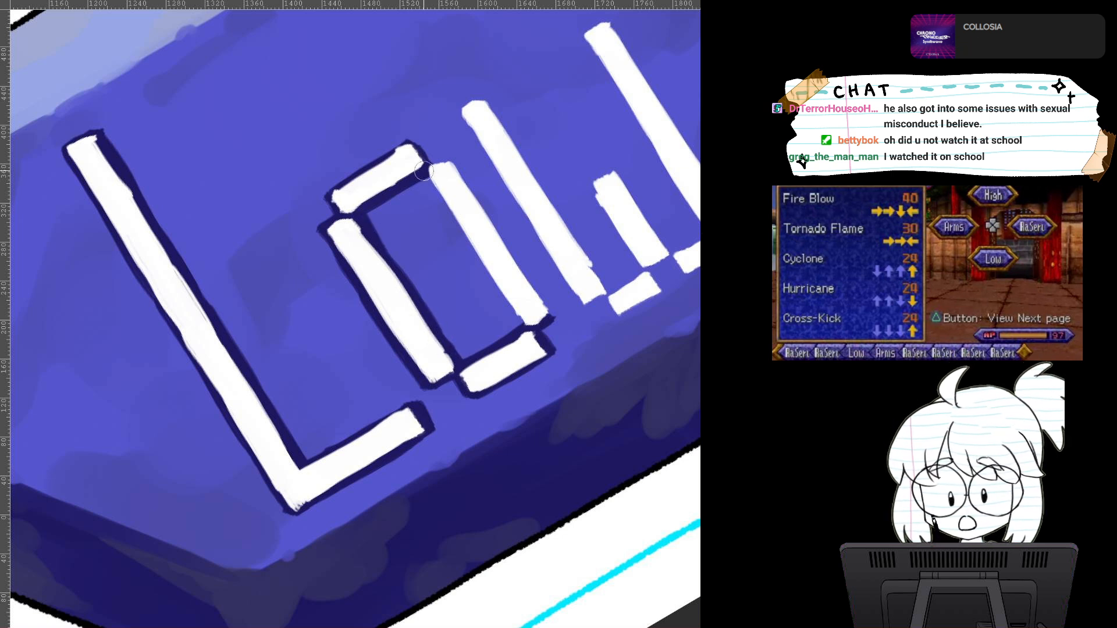
drag(431, 172, 524, 333)
mouse_move(426, 166)
mouse_down()
mouse_move(466, 177)
mouse_move(551, 319)
mouse_move(539, 302)
mouse_move(551, 322)
mouse_move(476, 362)
mouse_move(467, 351)
mouse_move(485, 424)
mouse_move(511, 378)
mouse_up()
drag(339, 295, 390, 267)
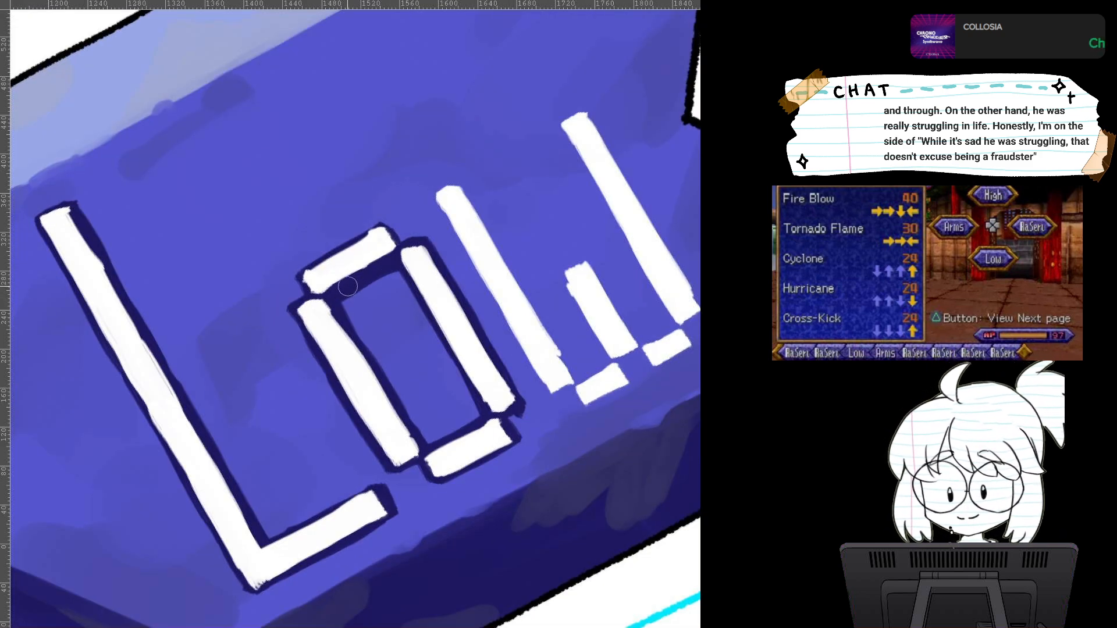
drag(338, 305, 414, 445)
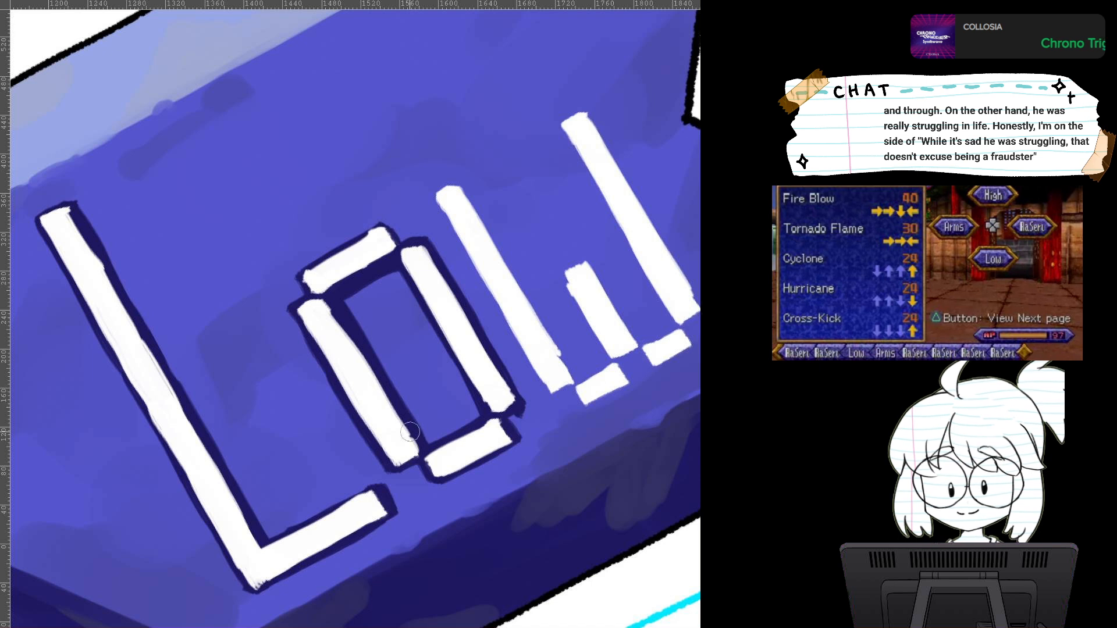
Step: Thicken the dark navy outline along the "o"'s outer right side and beneath its base bar
mouse_move(424, 242)
mouse_down()
mouse_move(512, 387)
mouse_move(478, 335)
mouse_move(517, 407)
mouse_move(503, 420)
mouse_move(520, 396)
mouse_move(519, 435)
mouse_up()
drag(432, 484, 524, 443)
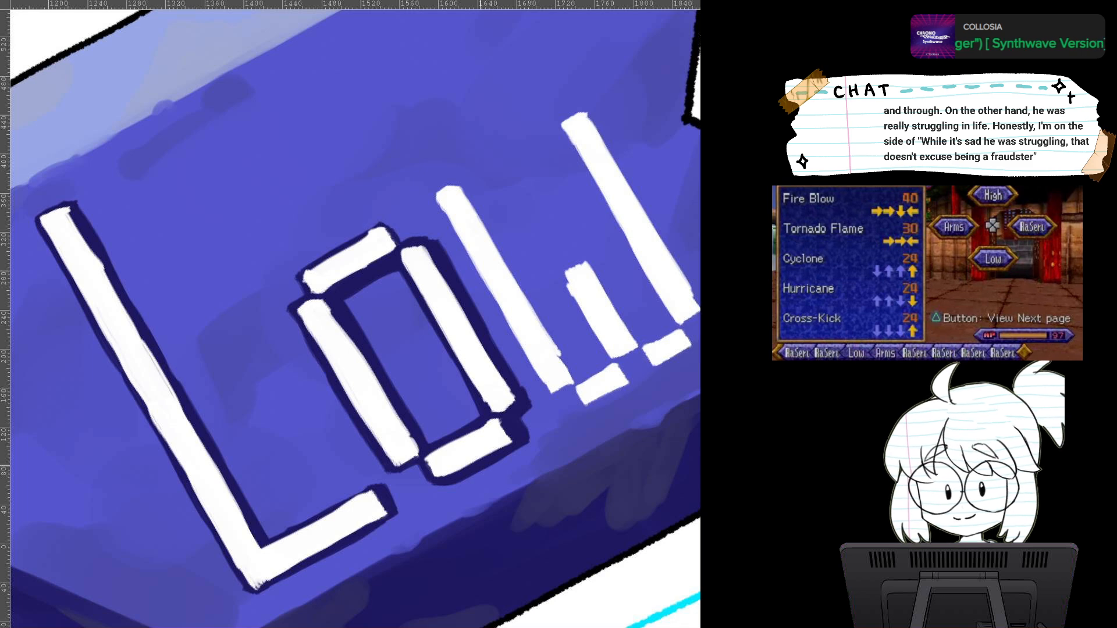
drag(479, 465, 438, 464)
Step: Outline the "w"'s first tall bar, short middle bar and two base bars in dark navy
mouse_move(499, 194)
mouse_down()
mouse_move(391, 250)
mouse_move(427, 430)
mouse_move(439, 457)
mouse_move(458, 464)
mouse_up()
mouse_move(392, 241)
mouse_down()
mouse_move(444, 399)
mouse_move(433, 348)
mouse_move(428, 408)
mouse_move(444, 405)
mouse_move(457, 454)
mouse_up()
mouse_move(445, 404)
mouse_down()
mouse_move(453, 453)
mouse_move(467, 450)
mouse_move(456, 459)
mouse_move(482, 454)
mouse_move(457, 464)
mouse_move(462, 483)
mouse_move(505, 474)
mouse_move(506, 454)
mouse_move(511, 477)
mouse_move(516, 441)
mouse_move(454, 469)
mouse_move(459, 487)
mouse_move(508, 481)
mouse_move(494, 482)
mouse_move(521, 457)
mouse_up()
mouse_move(505, 351)
mouse_down()
mouse_move(481, 356)
mouse_move(494, 419)
mouse_up()
drag(482, 366, 495, 436)
mouse_move(479, 352)
mouse_down()
mouse_move(509, 345)
mouse_move(522, 432)
mouse_up()
mouse_move(513, 356)
mouse_down()
mouse_move(532, 441)
mouse_move(566, 445)
mouse_move(531, 450)
mouse_move(543, 476)
mouse_move(582, 467)
mouse_move(577, 444)
mouse_move(610, 437)
mouse_up()
Step: Paint the dark navy outline down the inner edge and across the top of the "w"'s last tall bar
drag(526, 208, 547, 302)
drag(532, 250, 557, 369)
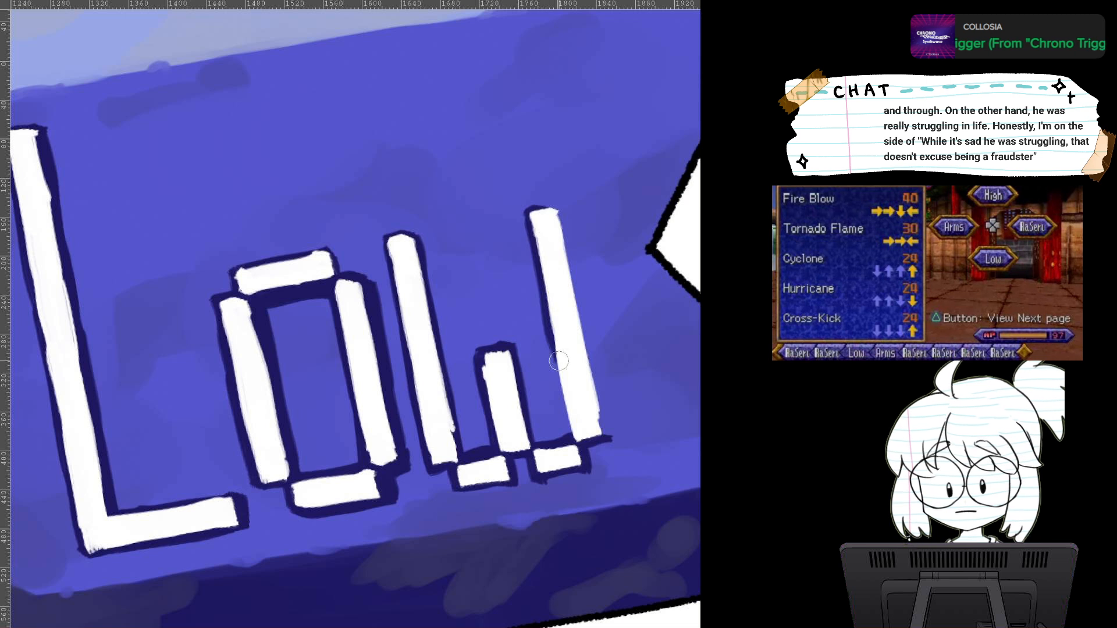
mouse_move(572, 428)
mouse_down()
mouse_move(565, 373)
mouse_move(570, 432)
mouse_up()
drag(562, 373, 571, 411)
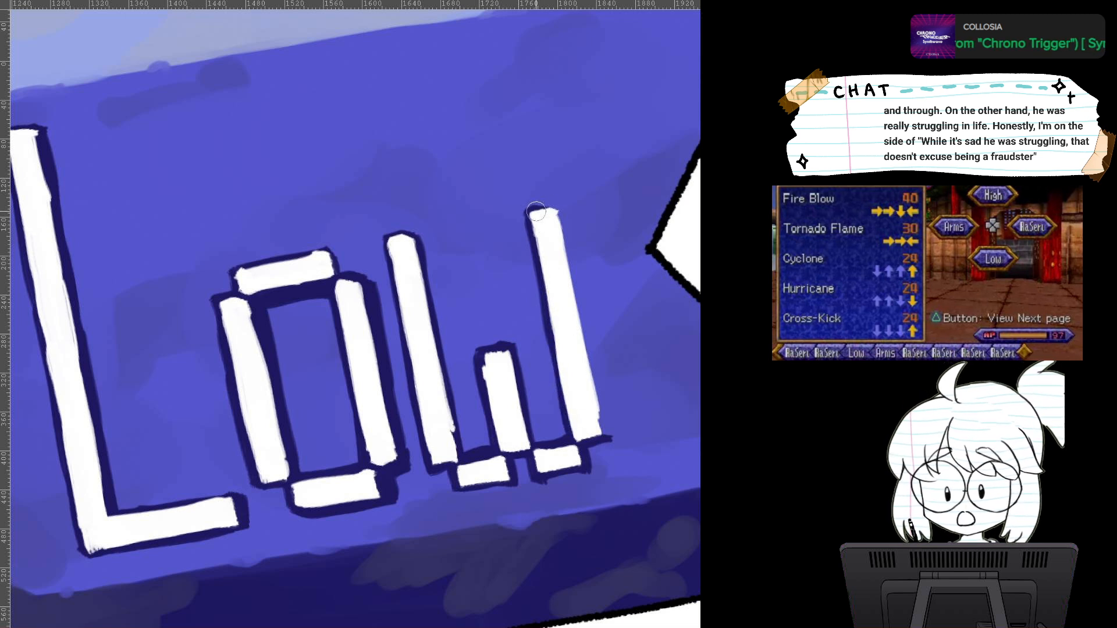
mouse_move(531, 211)
mouse_down()
mouse_move(556, 210)
mouse_move(560, 233)
mouse_move(551, 226)
mouse_up()
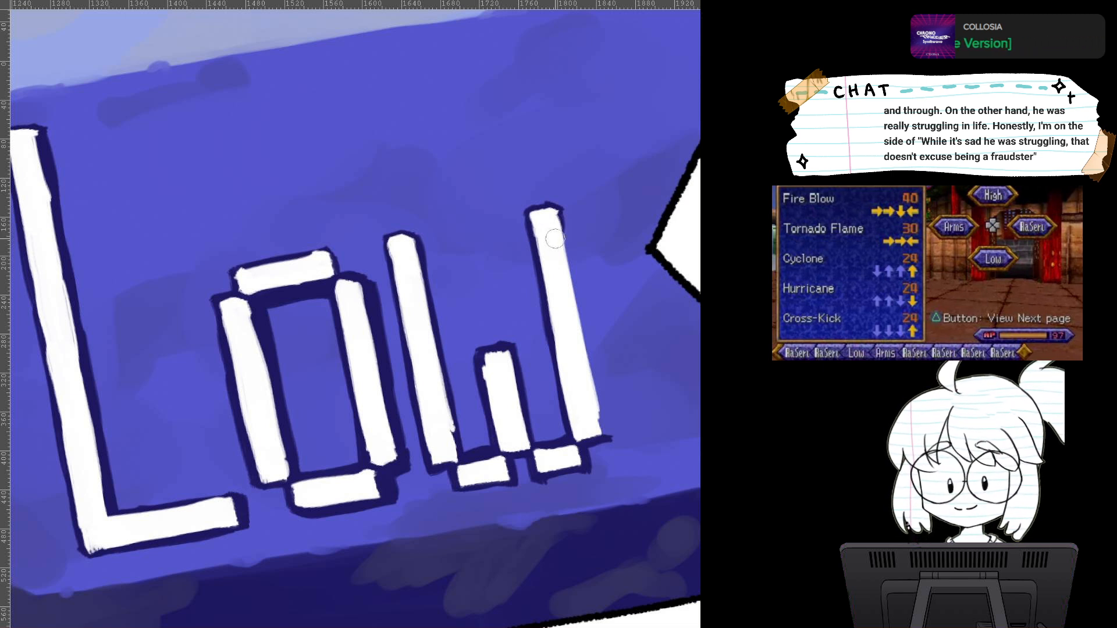
Step: Outline the outer edge of the "w"'s last tall bar in thicker dark navy, down around its foot
drag(554, 212, 574, 299)
drag(566, 251, 588, 362)
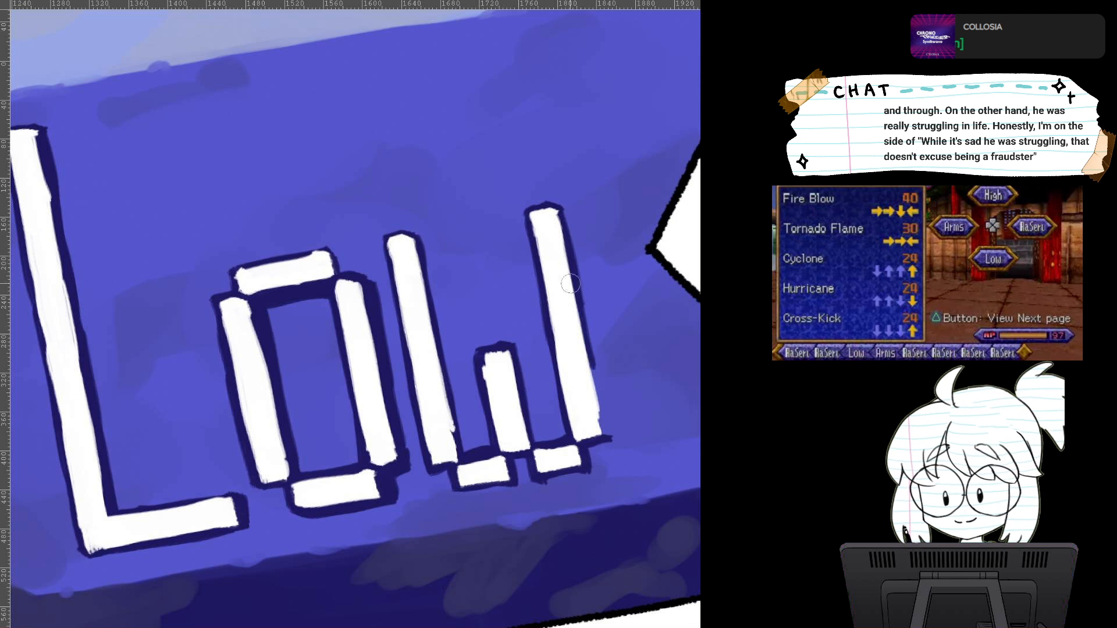
drag(572, 286, 601, 426)
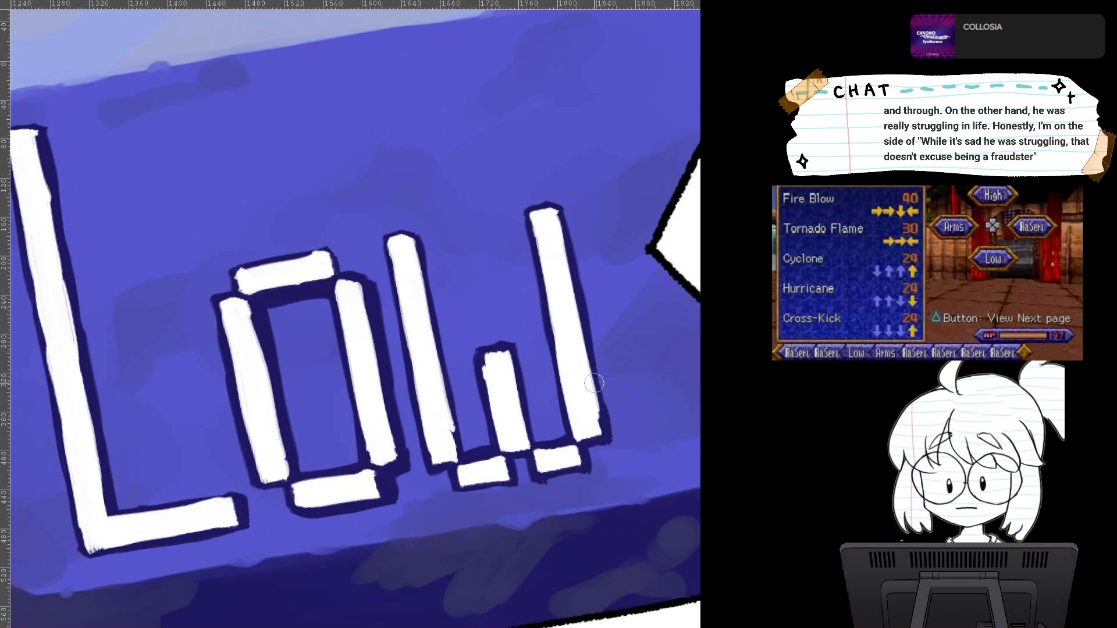
drag(558, 205, 584, 295)
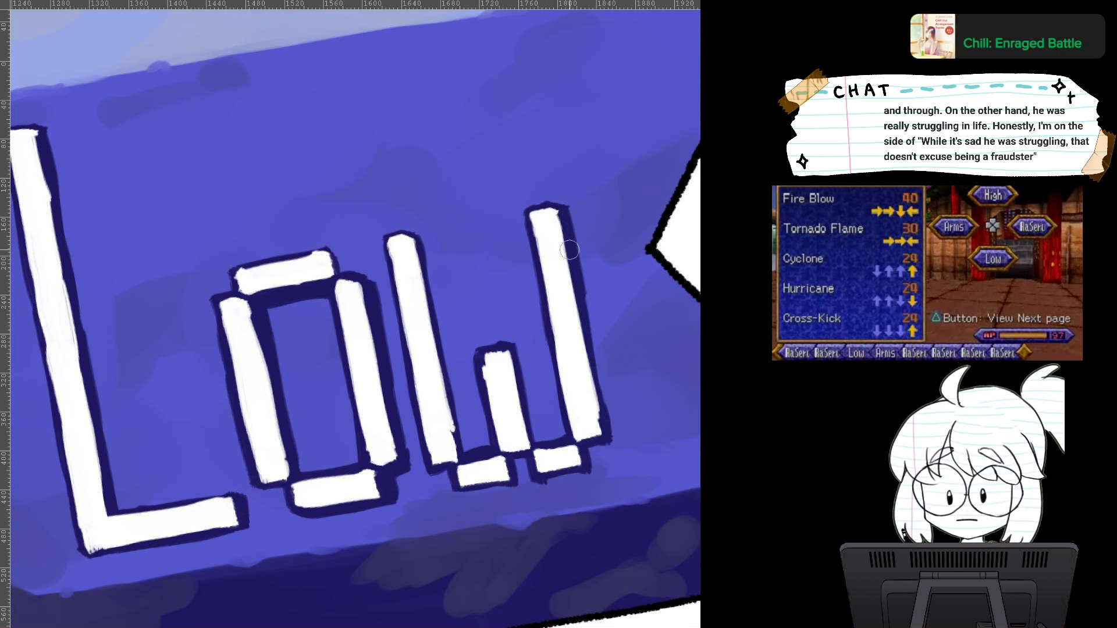
mouse_move(569, 249)
mouse_down()
mouse_move(590, 361)
mouse_move(577, 364)
mouse_move(590, 360)
mouse_move(600, 413)
mouse_up()
mouse_move(595, 363)
mouse_down()
mouse_move(604, 430)
mouse_move(585, 444)
mouse_up()
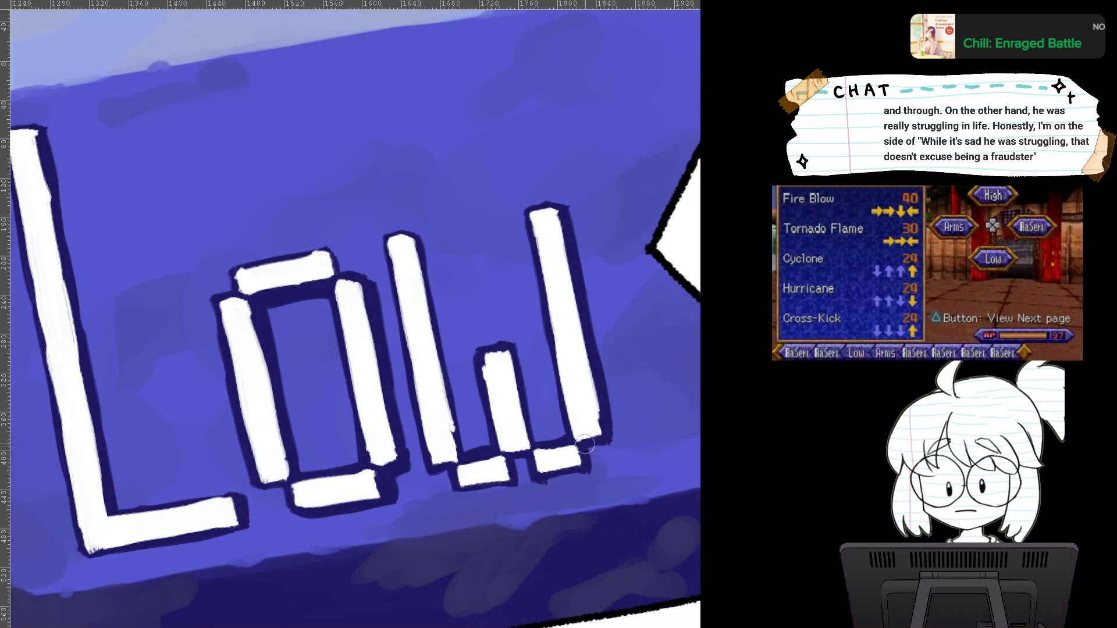
Step: Thicken the dark navy outline down the right sides of the "w"'s short middle bar and first tall bar
drag(506, 343, 536, 449)
mouse_move(390, 239)
mouse_down()
mouse_move(414, 232)
mouse_move(426, 276)
mouse_move(415, 234)
mouse_move(448, 387)
mouse_up()
mouse_move(448, 349)
mouse_down()
mouse_move(465, 465)
mouse_move(514, 478)
mouse_move(497, 416)
mouse_up()
scroll(522, 458, down, 2)
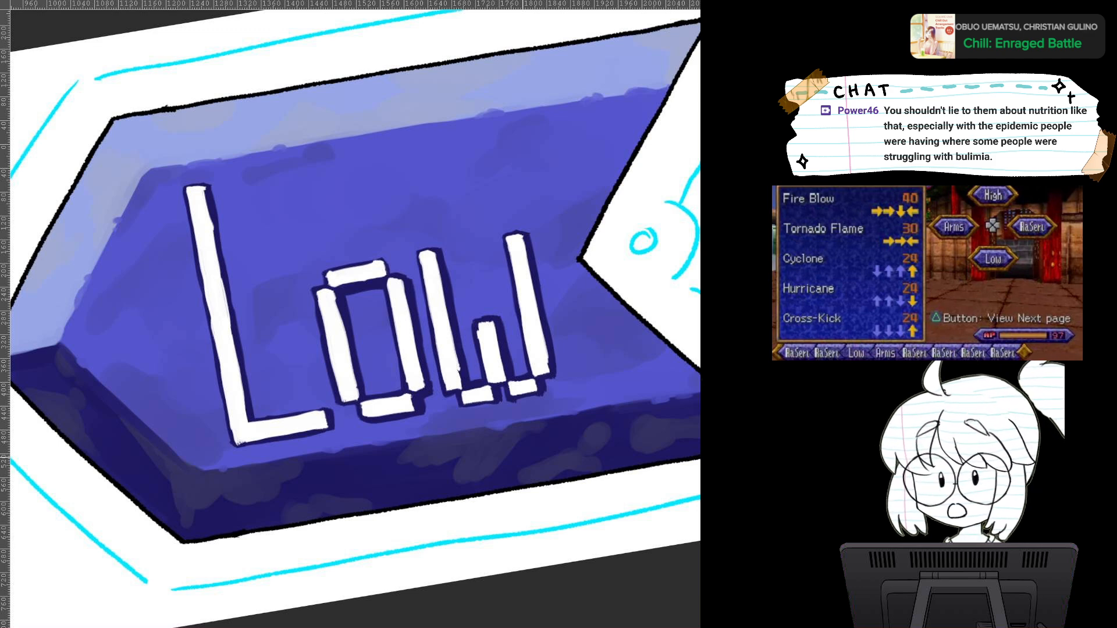
Step: Touch up the dark navy outline of the "L" and thicken it around the right end of the "o"'s top bar
scroll(350, 324, up, 4)
drag(350, 323, 498, 340)
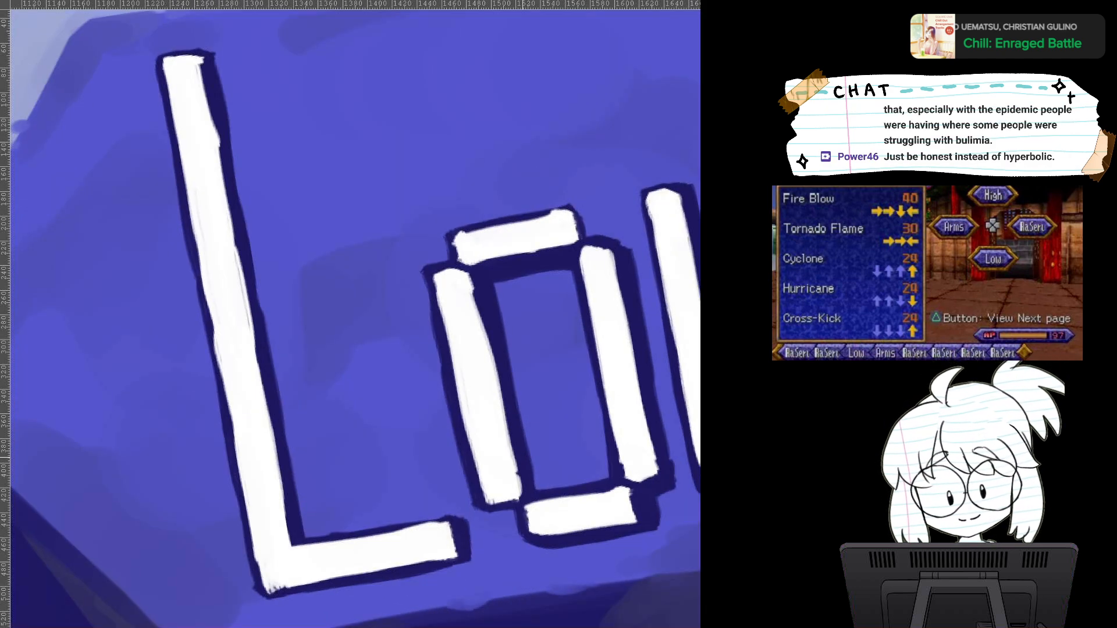
mouse_move(187, 56)
mouse_down()
mouse_move(209, 66)
mouse_move(233, 154)
mouse_move(298, 535)
mouse_move(295, 519)
mouse_move(300, 528)
mouse_move(456, 515)
mouse_move(462, 527)
mouse_move(464, 549)
mouse_move(319, 589)
mouse_up()
scroll(506, 407, down, 3)
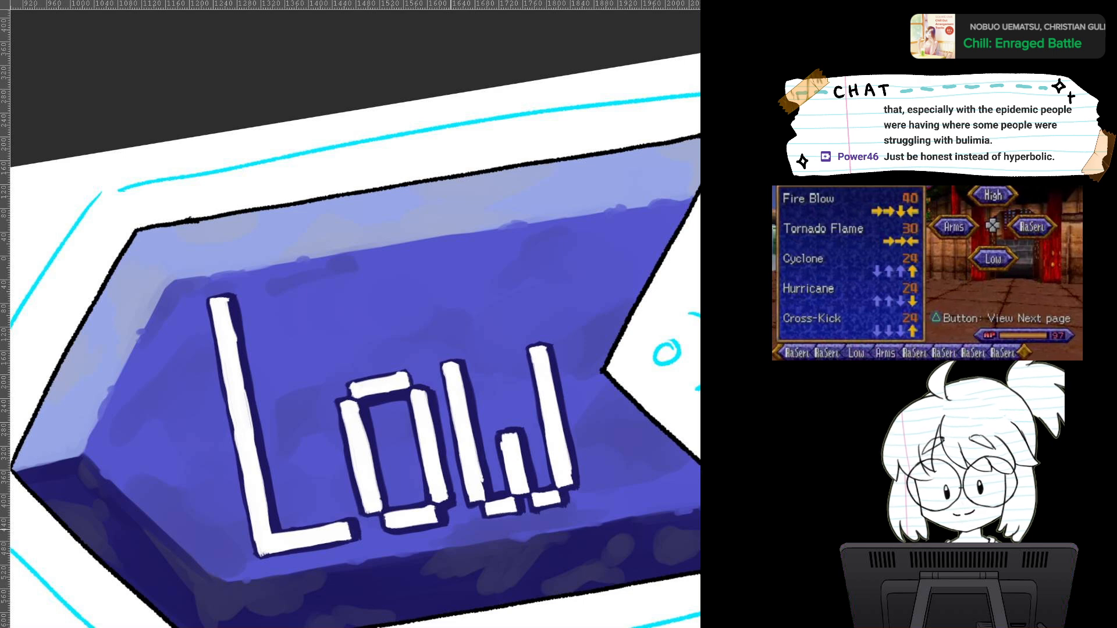
mouse_move(450, 530)
mouse_down()
mouse_move(383, 381)
mouse_move(432, 323)
mouse_move(431, 259)
mouse_up()
drag(372, 233, 493, 391)
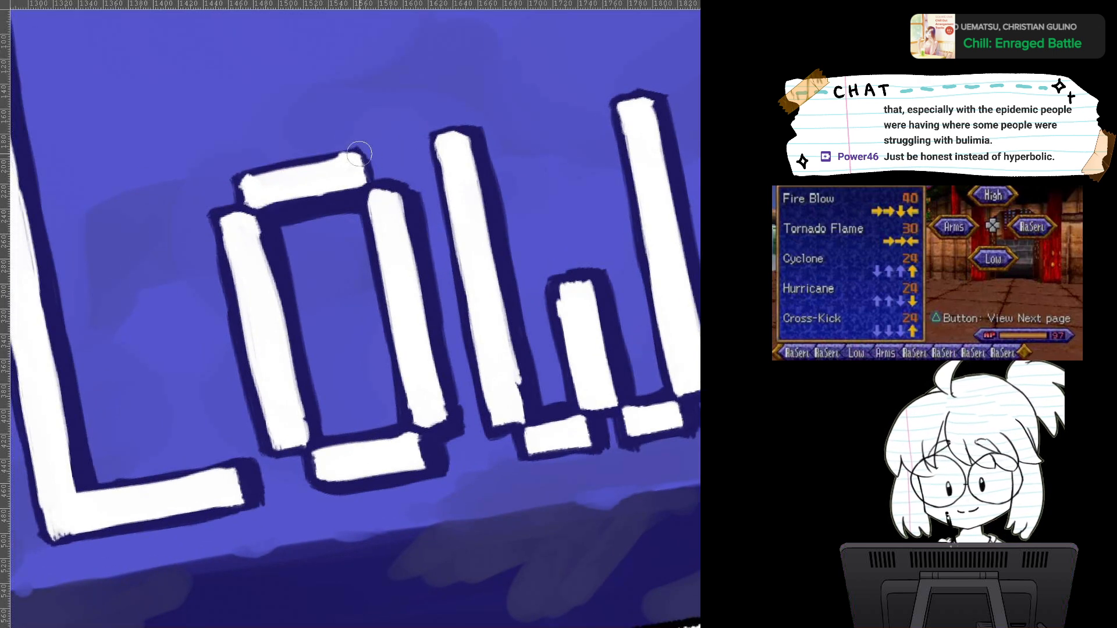
drag(367, 154, 375, 177)
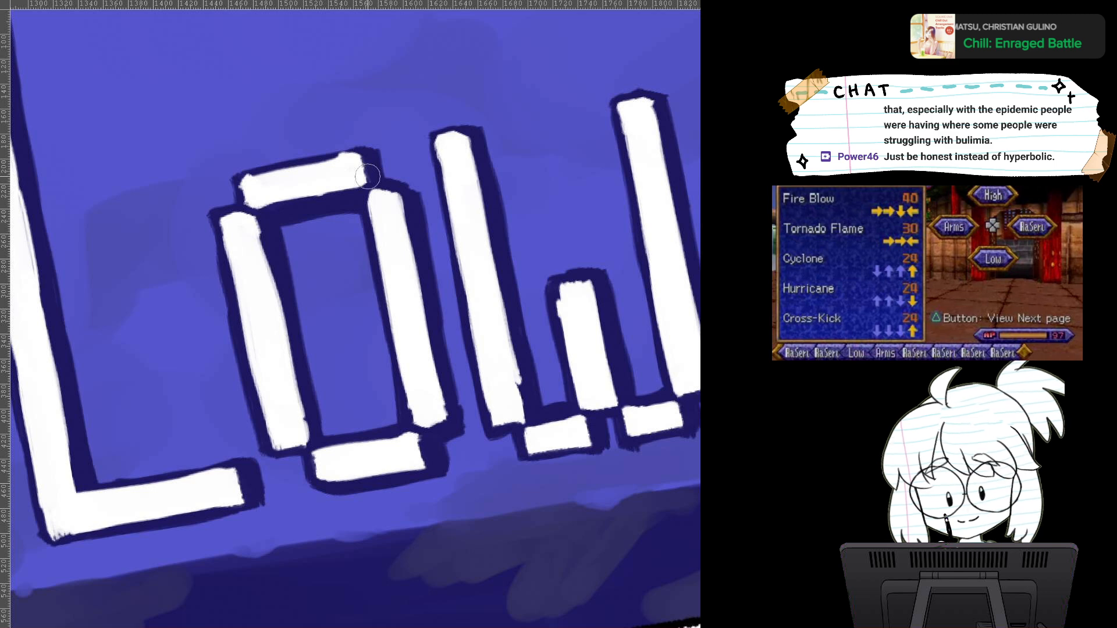
Step: Examine the outlined "Low" lettering up close and against the whole arrow button
drag(479, 382, 480, 506)
drag(609, 310, 458, 331)
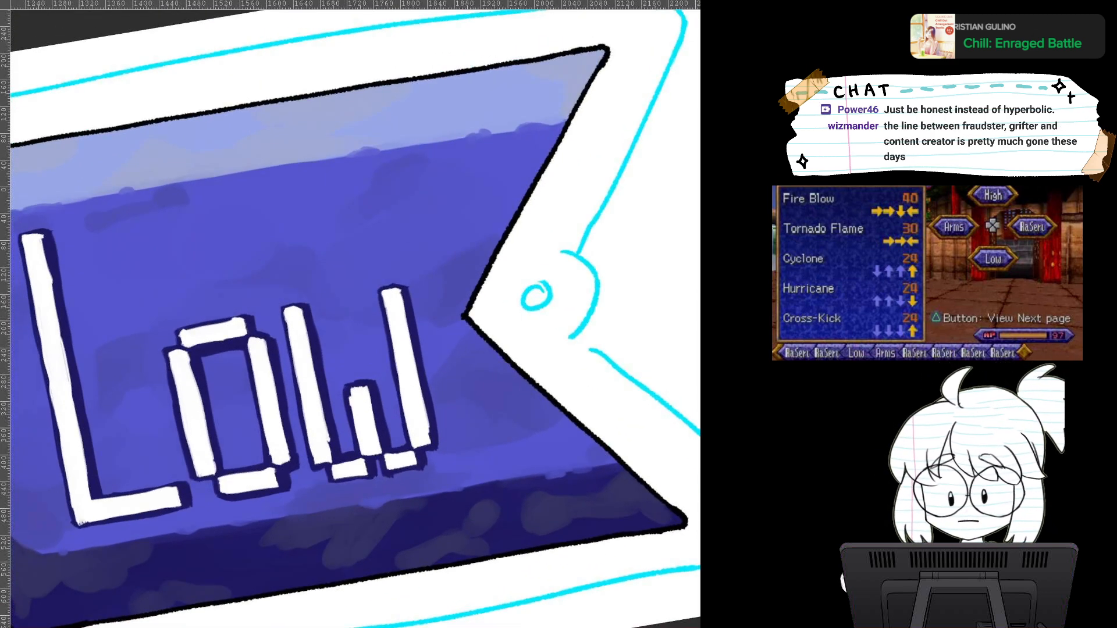
drag(465, 357, 465, 291)
drag(372, 325, 482, 319)
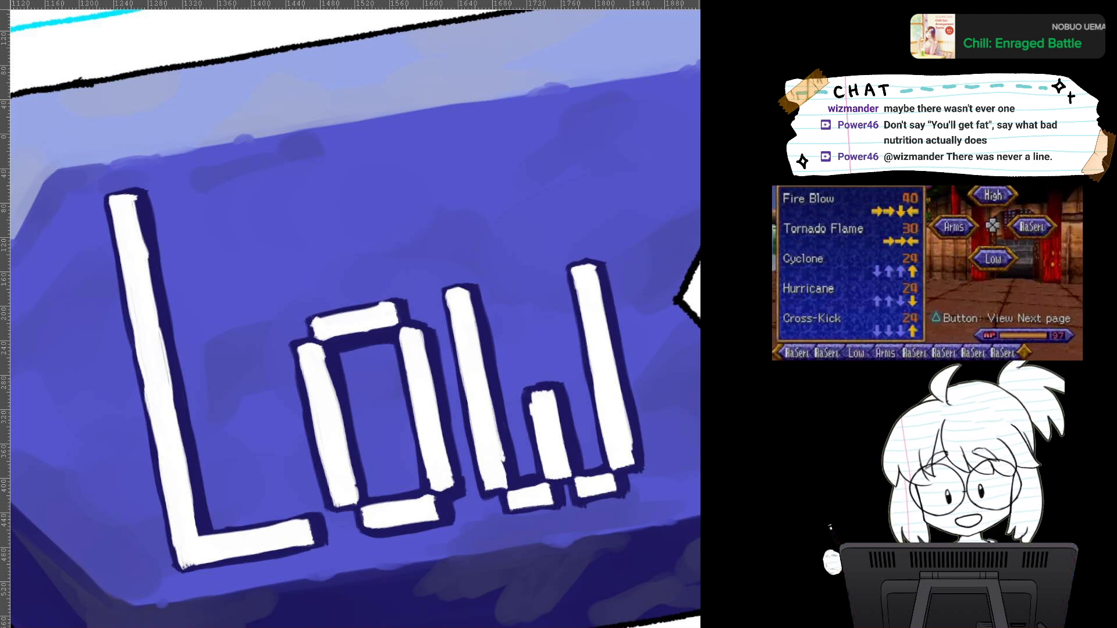
scroll(496, 321, up, 2)
scroll(497, 321, down, 5)
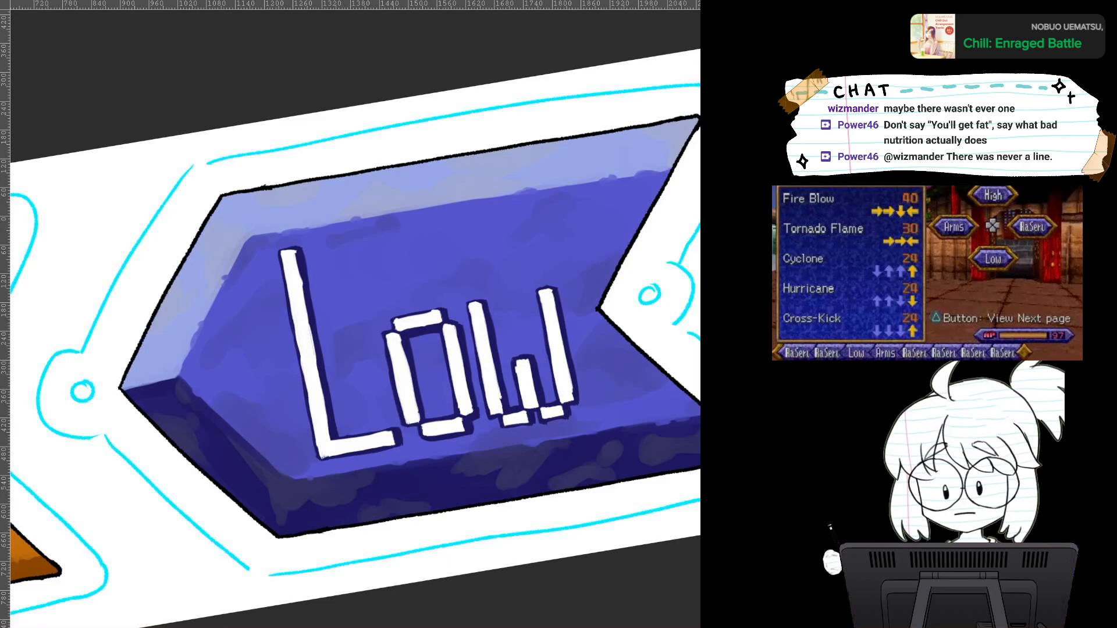
scroll(494, 339, down, 5)
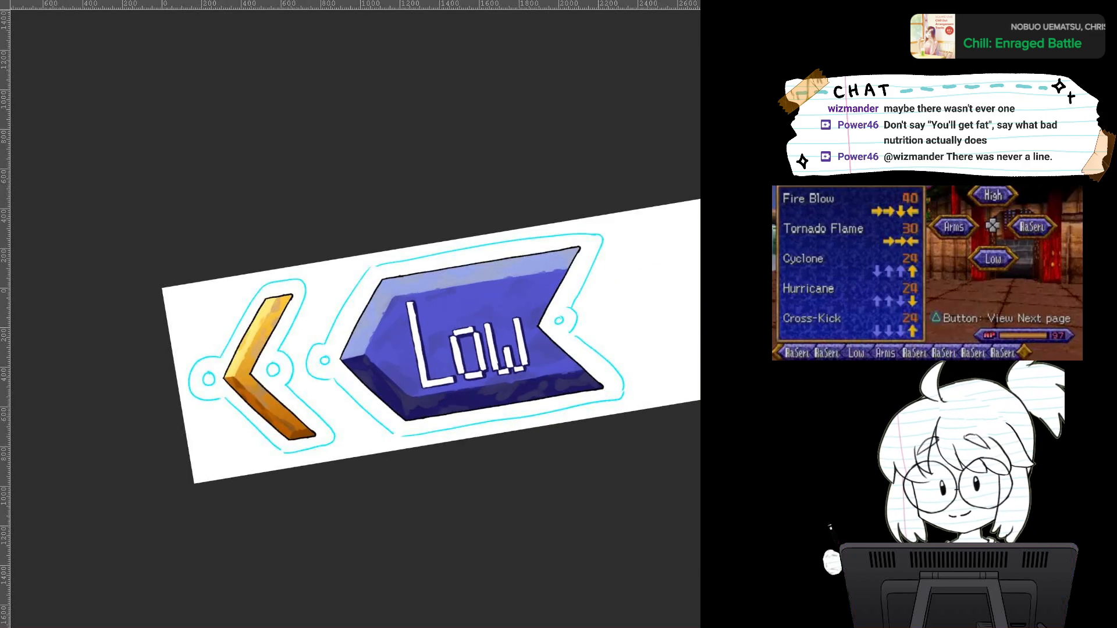
scroll(486, 378, up, 4)
drag(442, 308, 373, 335)
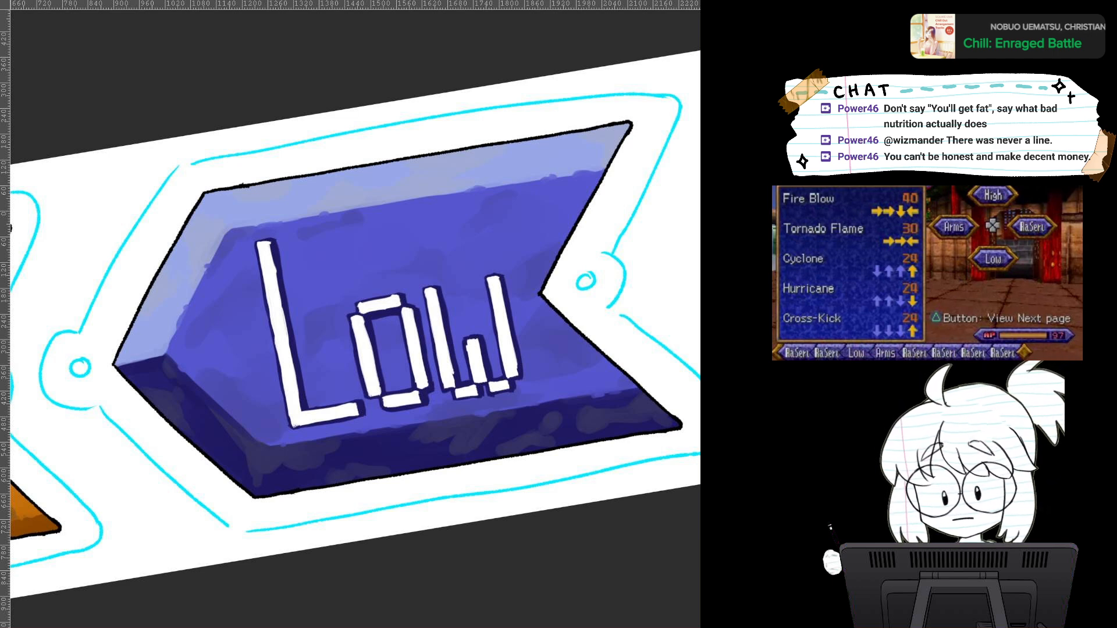
scroll(485, 368, down, 4)
scroll(485, 368, up, 3)
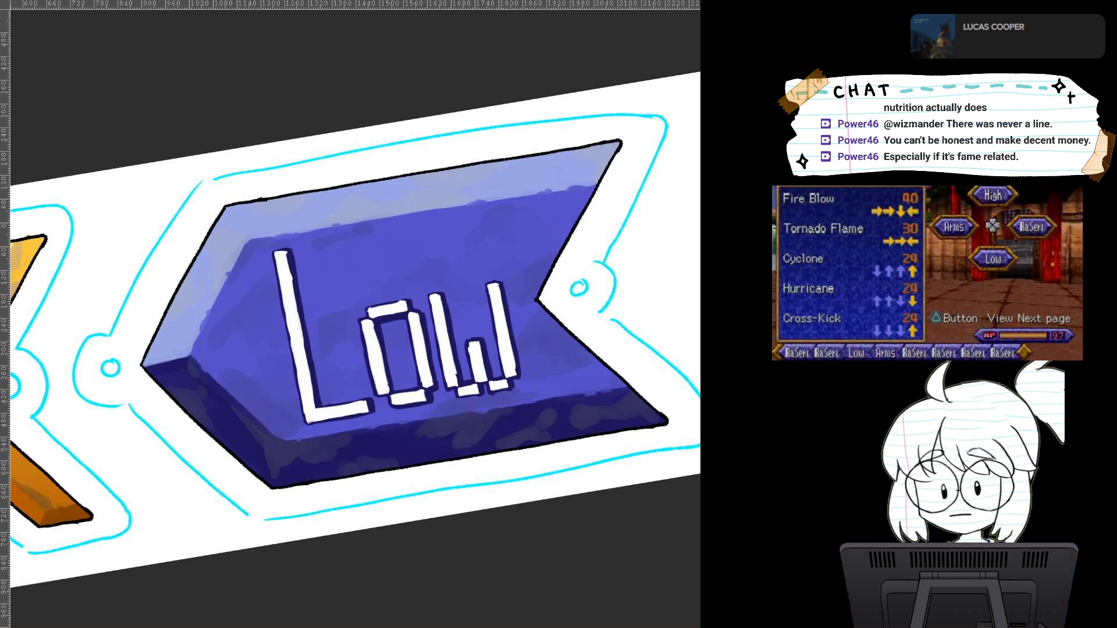
Step: Clear the "Low" lettering off the arrow button and bring up the faded "High" lettering as a guide
key(Delete)
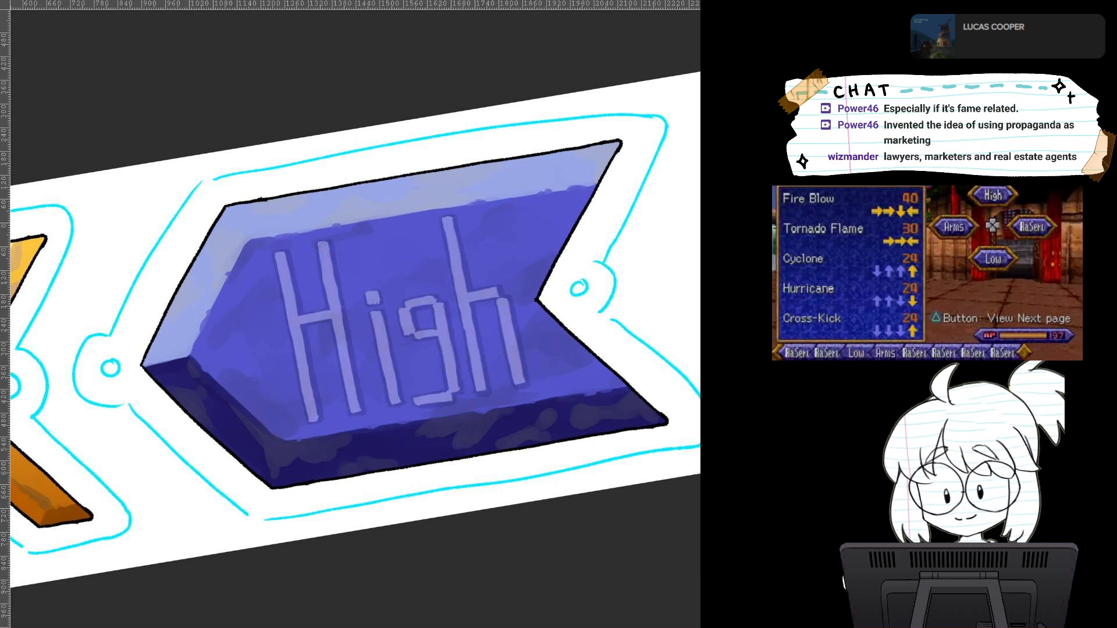
scroll(547, 344, up, 5)
drag(355, 314, 478, 319)
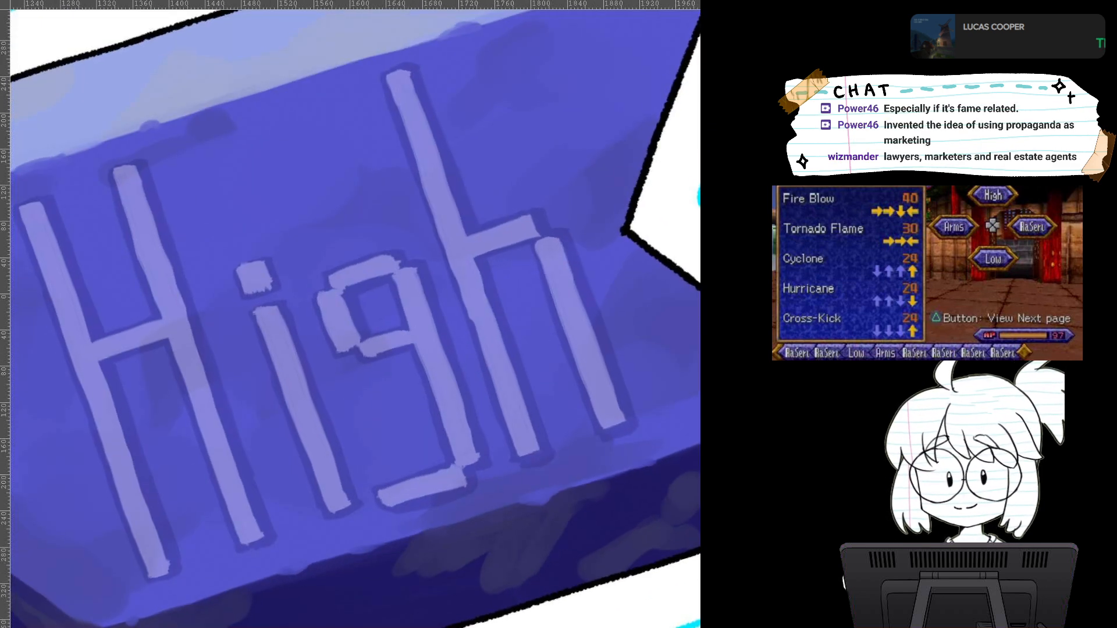
scroll(483, 366, down, 1)
drag(355, 319, 471, 229)
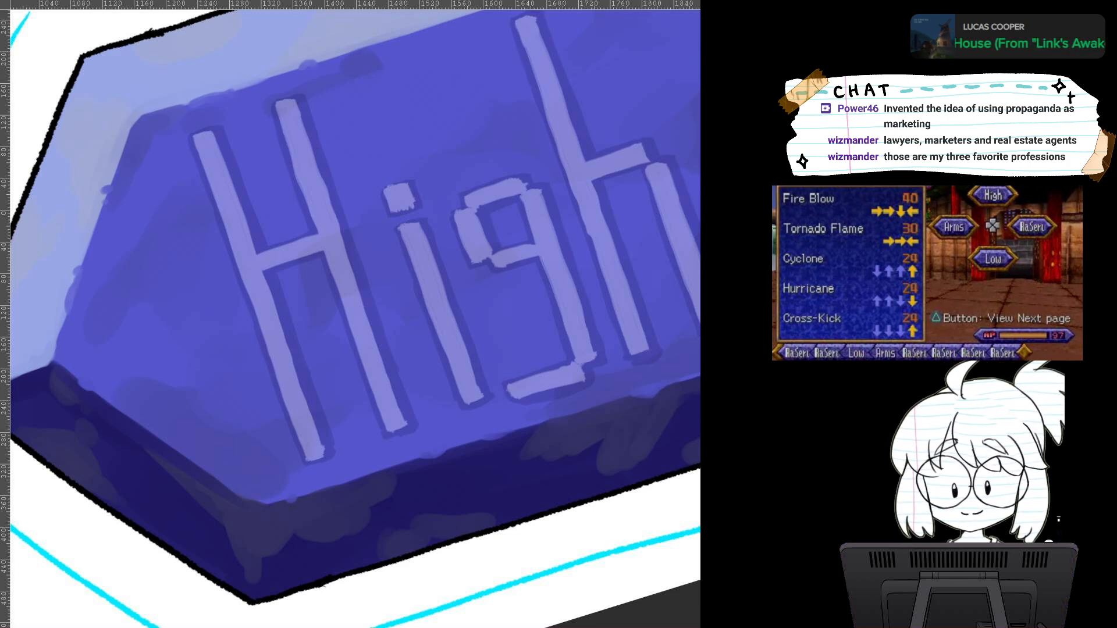
drag(372, 291, 335, 330)
drag(372, 233, 384, 235)
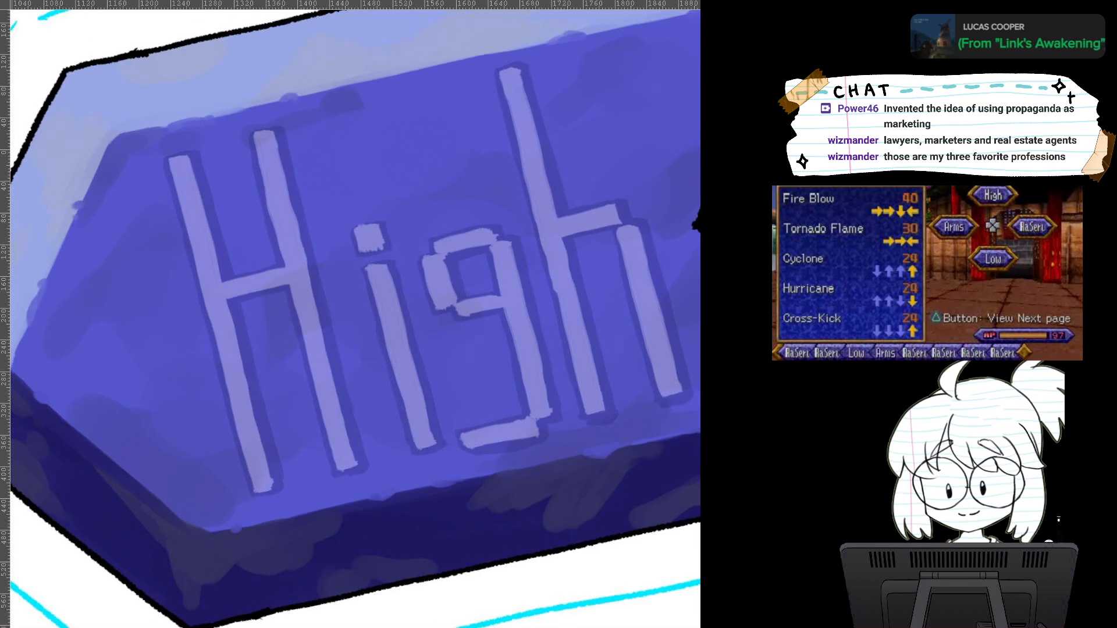
scroll(396, 354, up, 1)
drag(314, 325, 388, 303)
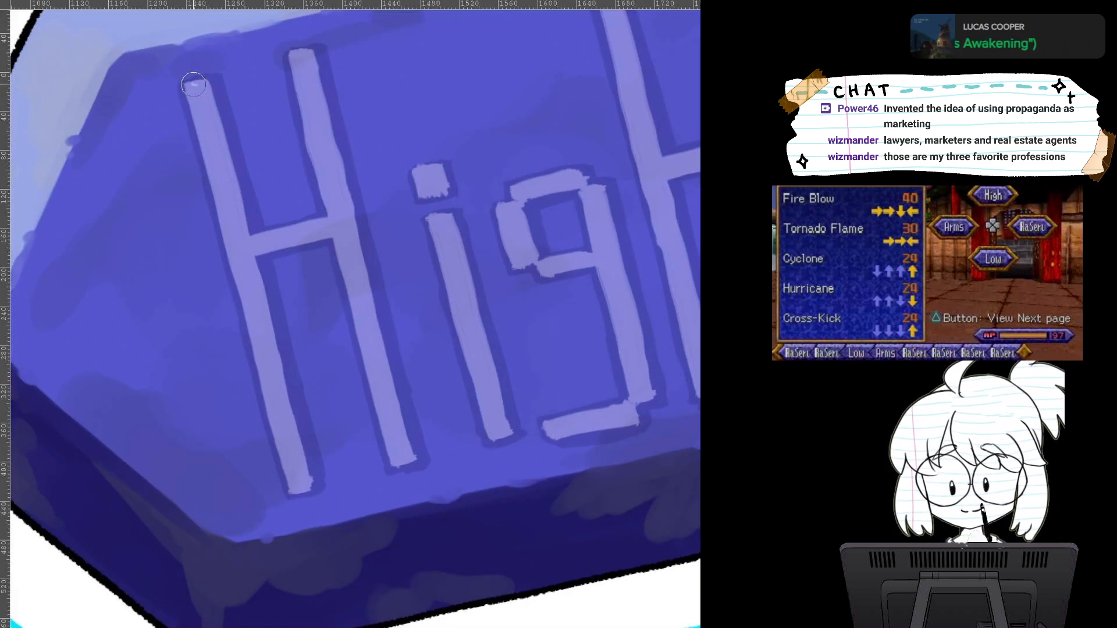
Step: Paint a blocky white "A" over the faded "H", with a full left stem, top bar, crossbar and two-part right stem
drag(193, 85, 232, 238)
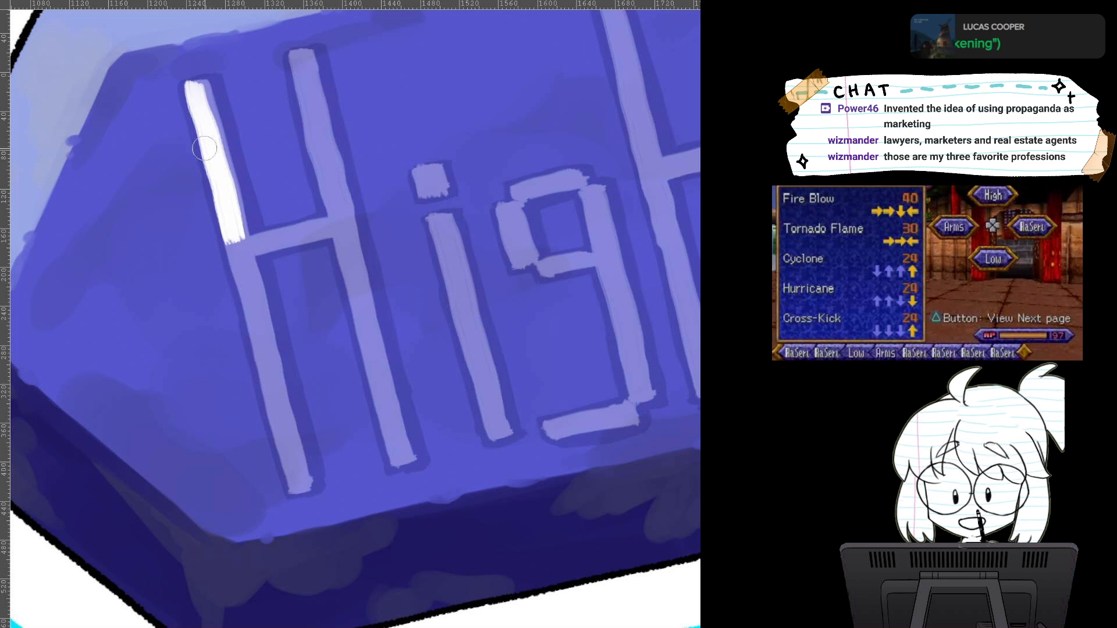
drag(232, 234, 299, 495)
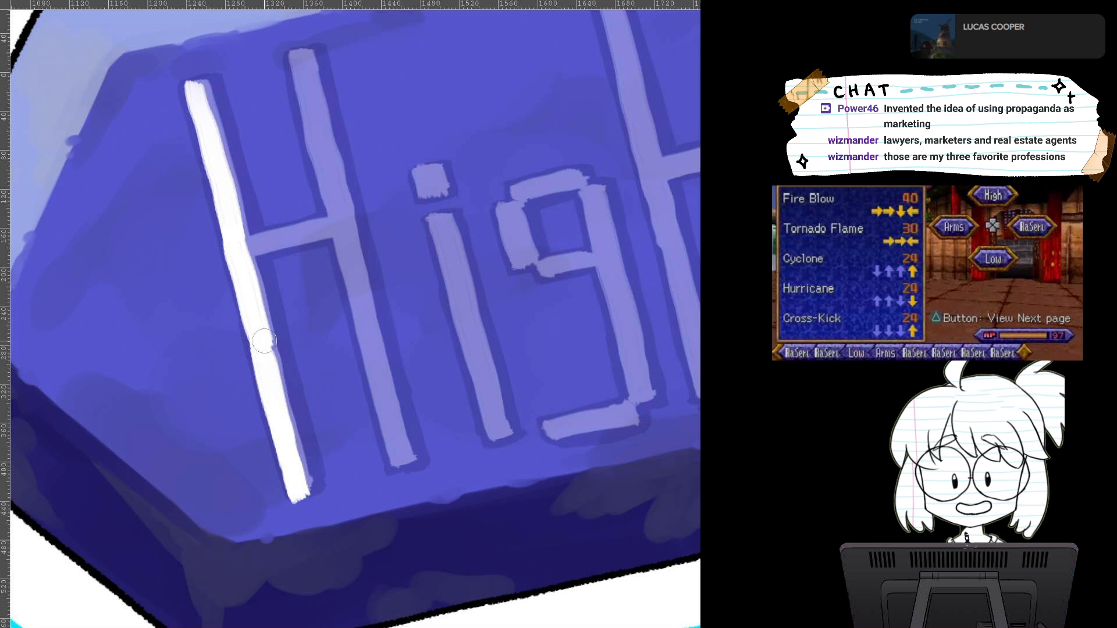
mouse_move(195, 85)
mouse_down()
mouse_move(264, 69)
mouse_move(309, 216)
mouse_up()
key(ctrl+z)
mouse_move(278, 90)
mouse_down()
mouse_move(314, 225)
mouse_move(301, 175)
mouse_move(307, 224)
mouse_up()
mouse_move(251, 248)
mouse_down()
mouse_move(295, 225)
mouse_move(250, 252)
mouse_move(312, 253)
mouse_move(348, 360)
mouse_up()
drag(308, 253, 367, 422)
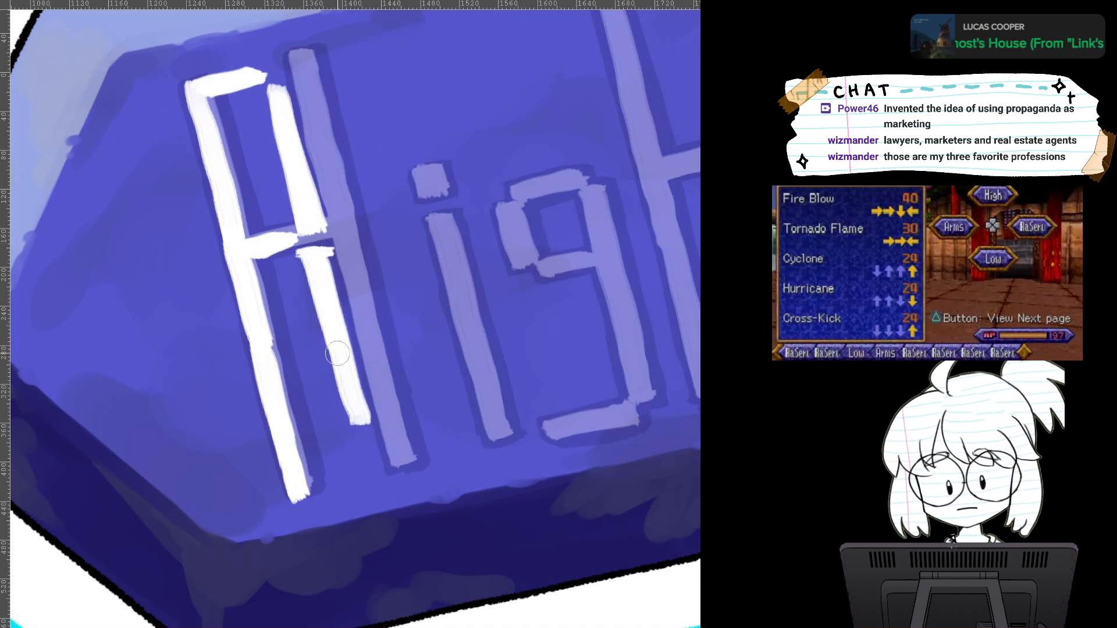
drag(337, 353, 378, 486)
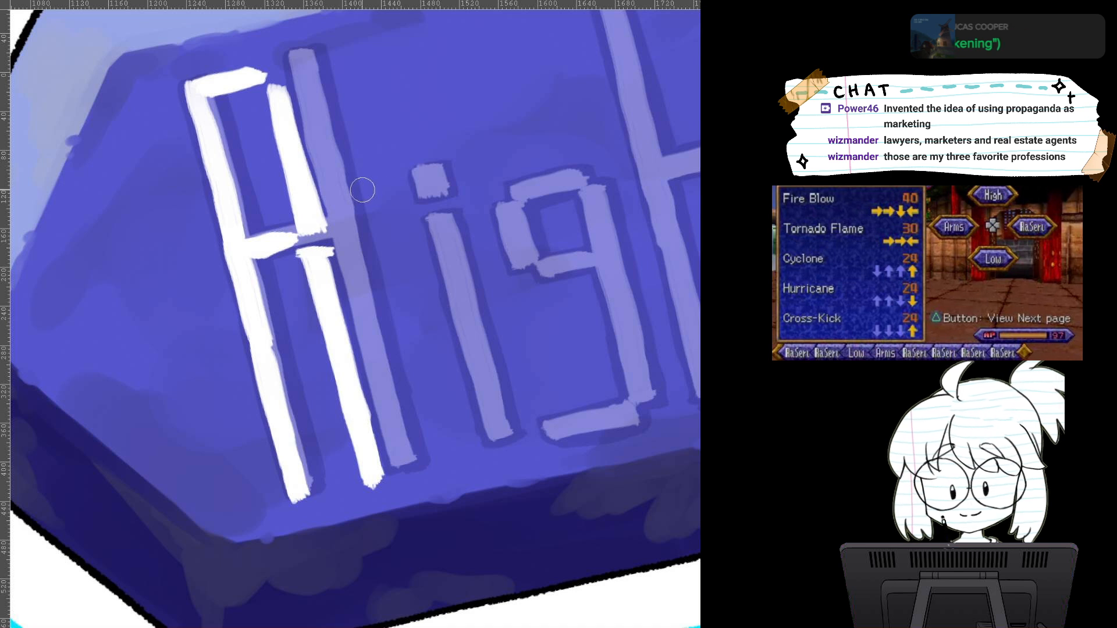
mouse_move(338, 204)
mouse_down()
mouse_move(381, 188)
mouse_move(347, 201)
mouse_move(381, 191)
mouse_move(432, 313)
mouse_move(426, 280)
mouse_move(465, 446)
mouse_up()
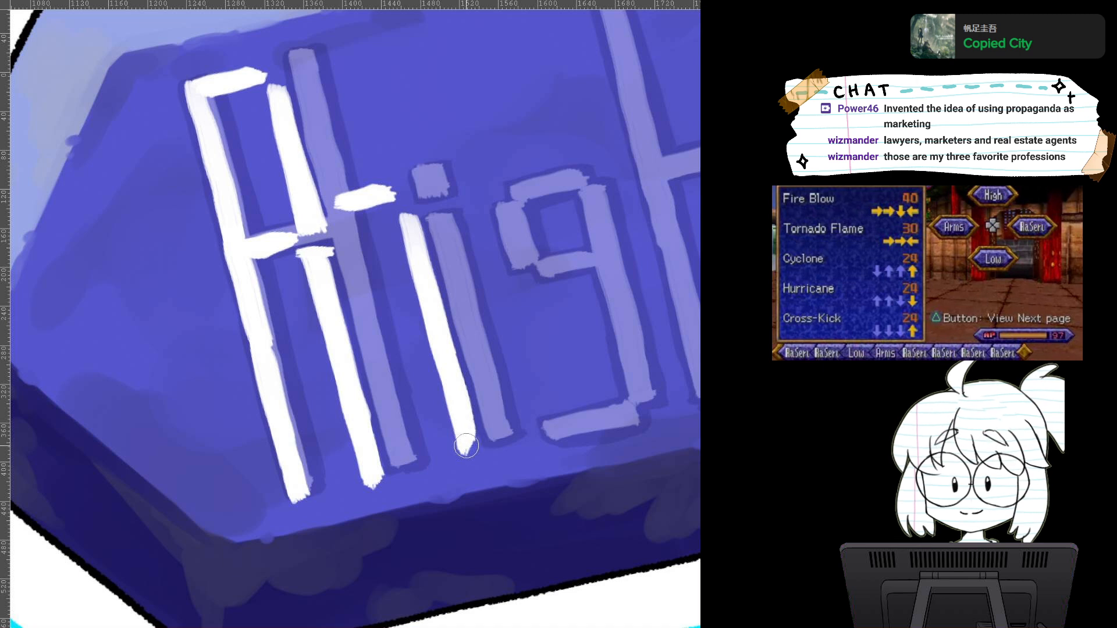
key(ctrl+z)
key(ctrl+z)
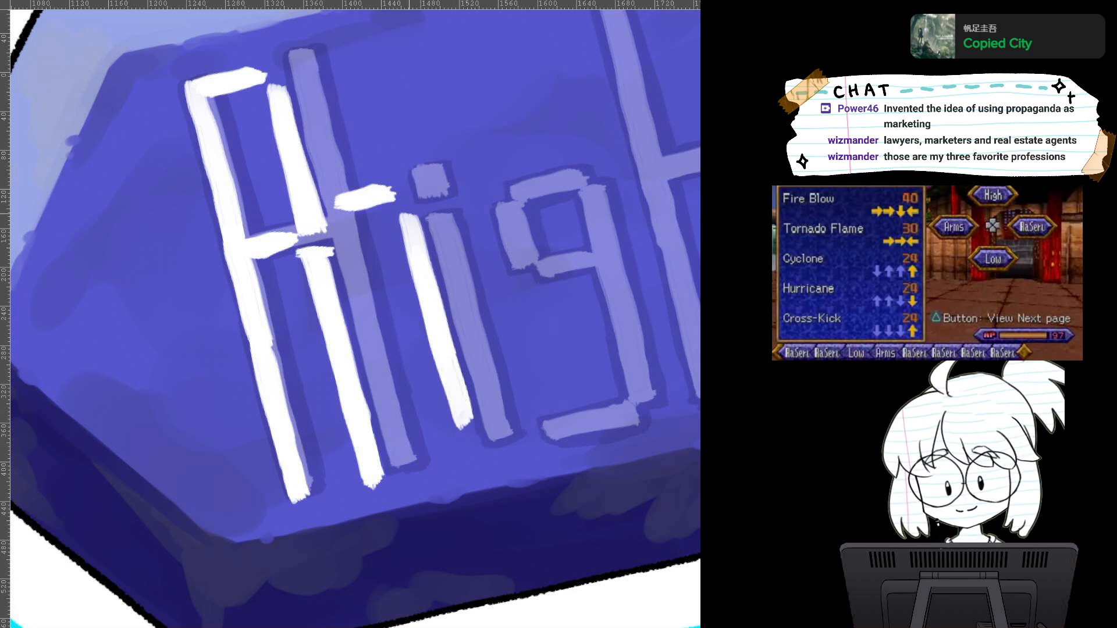
drag(435, 315, 470, 435)
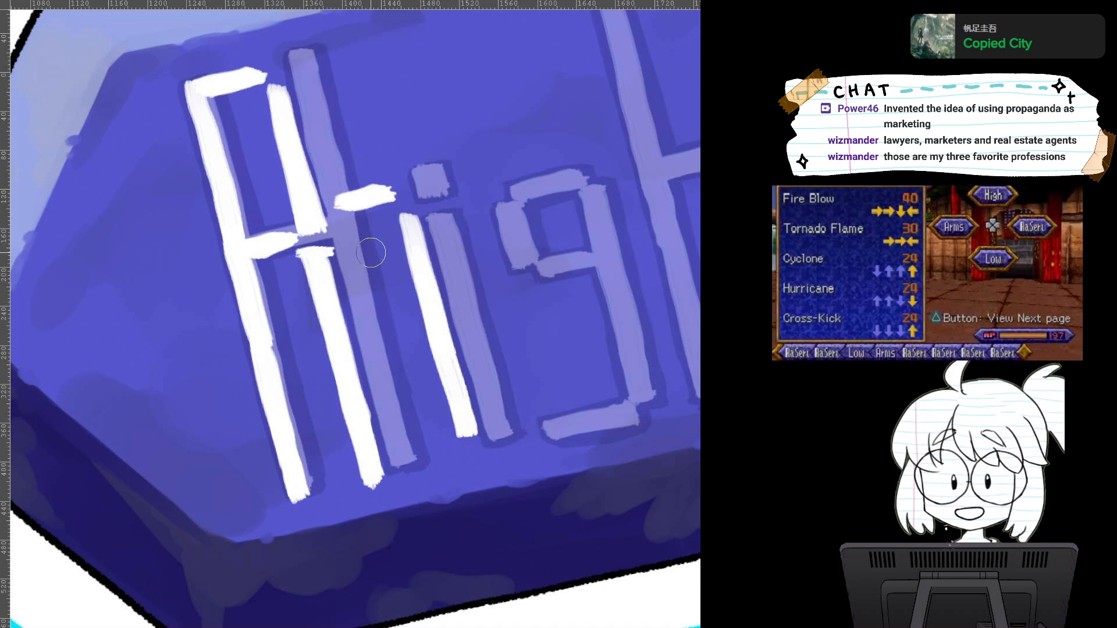
key(ctrl+z)
key(ctrl+z)
key(ctrl+z)
Step: Paint the top bar, inner bar and long right stem of a blocky white "a" beside the "A"
drag(352, 227, 409, 219)
mouse_move(340, 173)
mouse_down()
mouse_move(389, 164)
mouse_move(414, 175)
mouse_move(439, 265)
mouse_up()
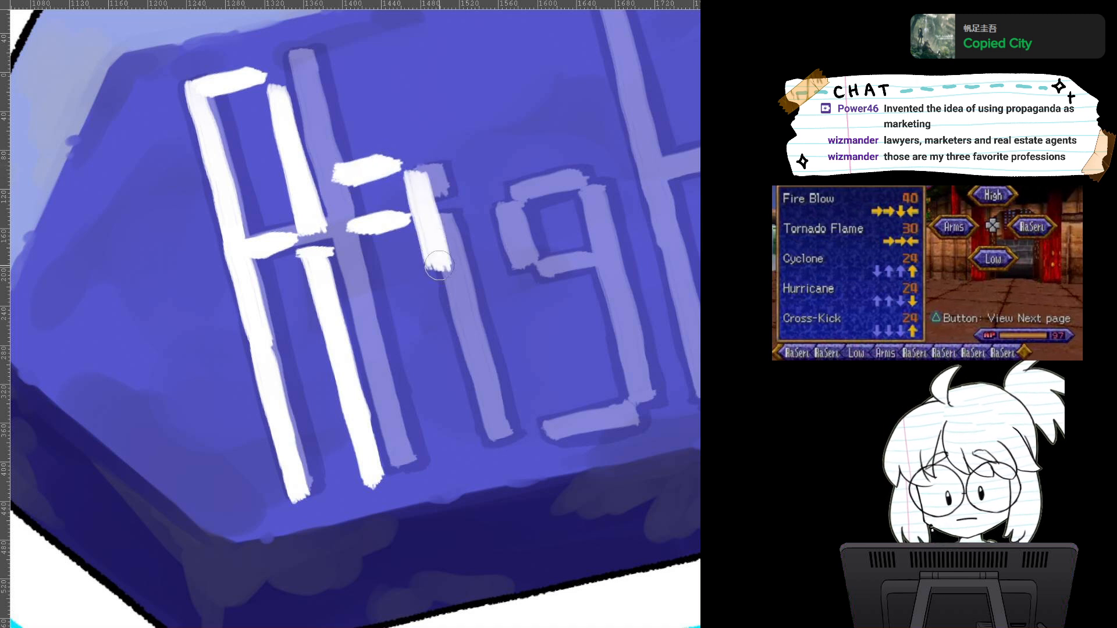
drag(416, 178, 454, 306)
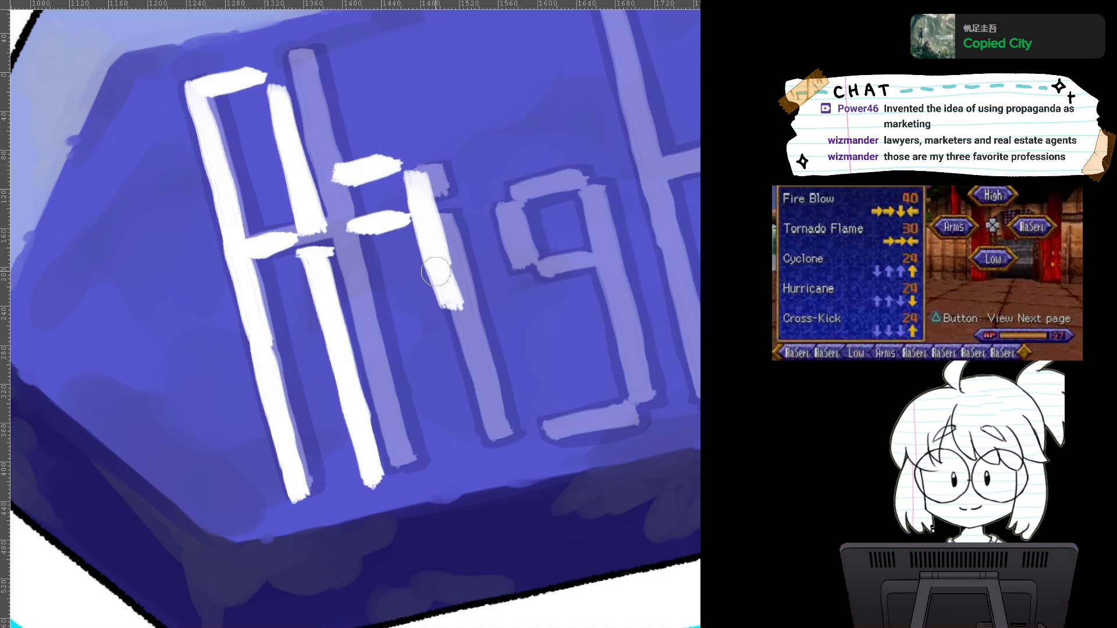
drag(449, 299, 483, 439)
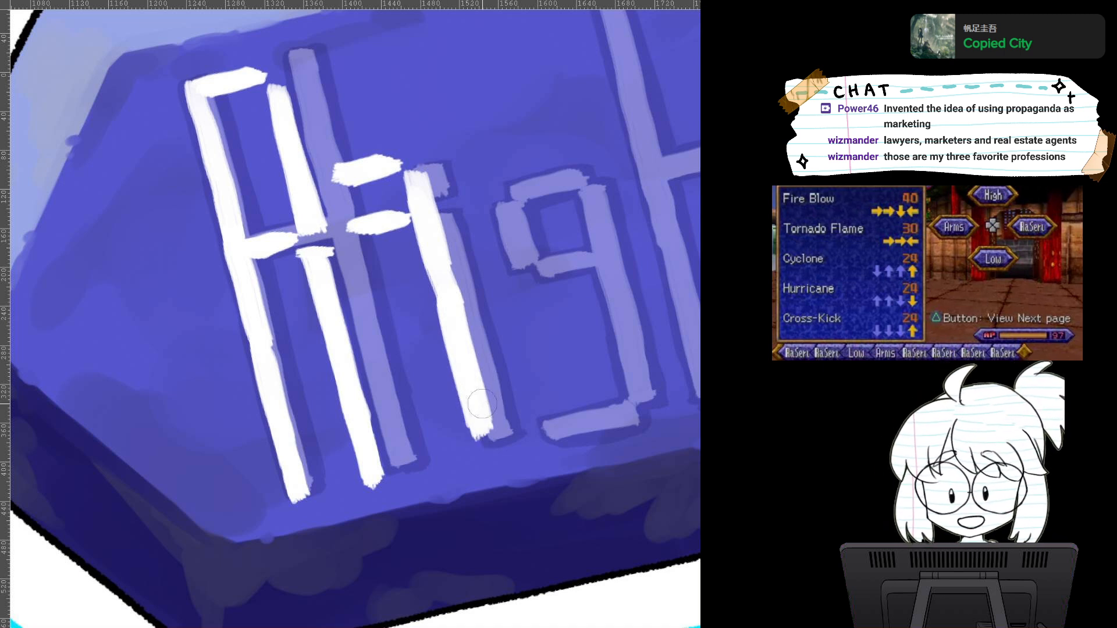
Step: Paint the "a"'s left stem, short bottom bar and small square foot to the right of its stem
drag(360, 257, 386, 362)
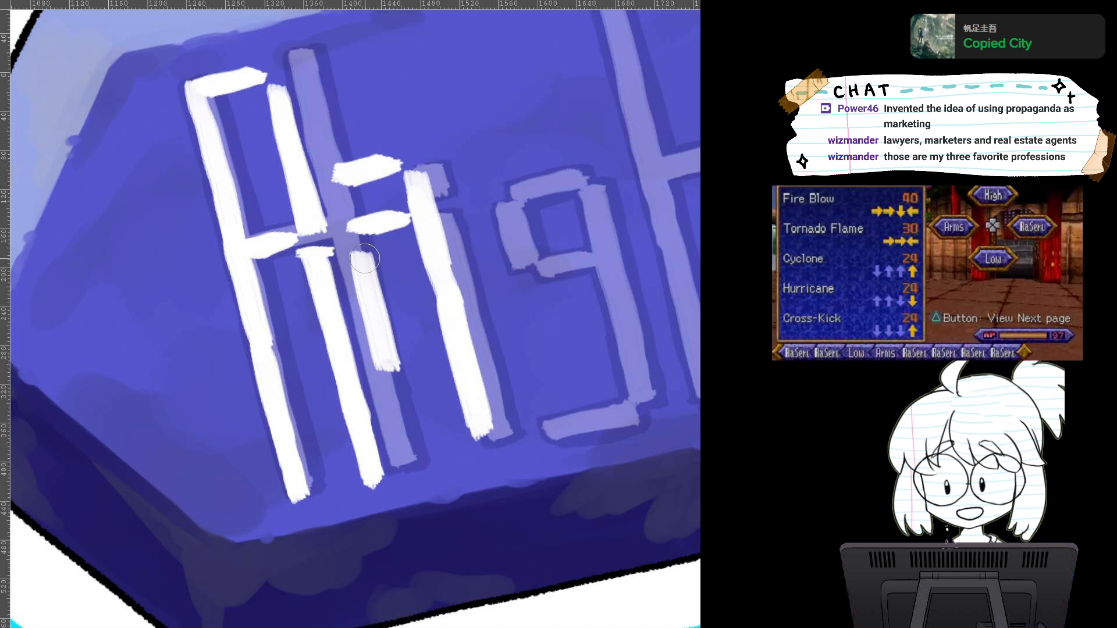
key(ctrl+z)
drag(361, 253, 388, 354)
drag(363, 277, 407, 412)
mouse_move(381, 334)
mouse_down()
mouse_move(404, 409)
mouse_move(399, 347)
mouse_move(414, 448)
mouse_move(461, 445)
mouse_up()
mouse_move(438, 450)
mouse_down()
mouse_move(498, 424)
mouse_move(444, 445)
mouse_move(513, 436)
mouse_up()
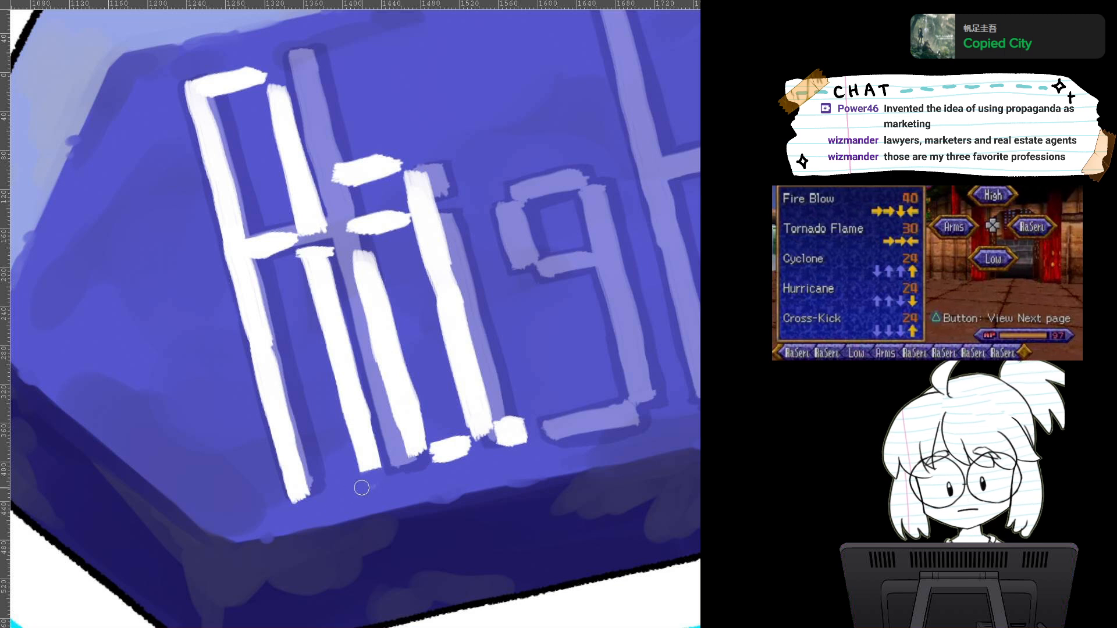
Step: Square off the lower stem ends of the "A" and "a", and reshape the "a"'s inner bar and left stem top
drag(295, 504, 301, 493)
drag(414, 463, 426, 456)
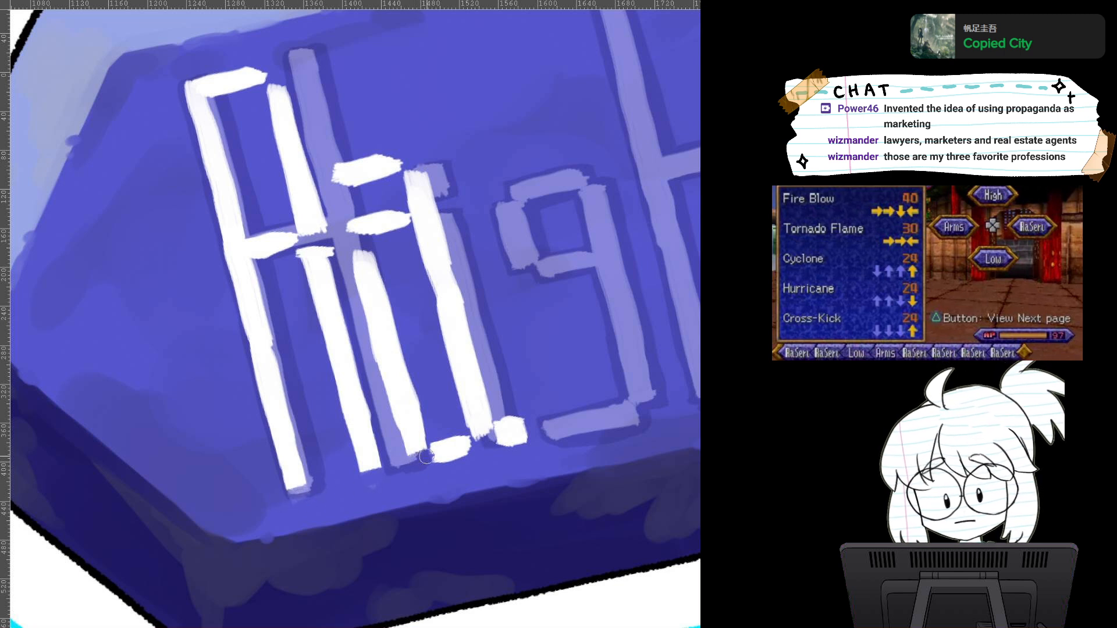
mouse_move(488, 439)
mouse_down()
mouse_move(477, 437)
mouse_move(504, 425)
mouse_up()
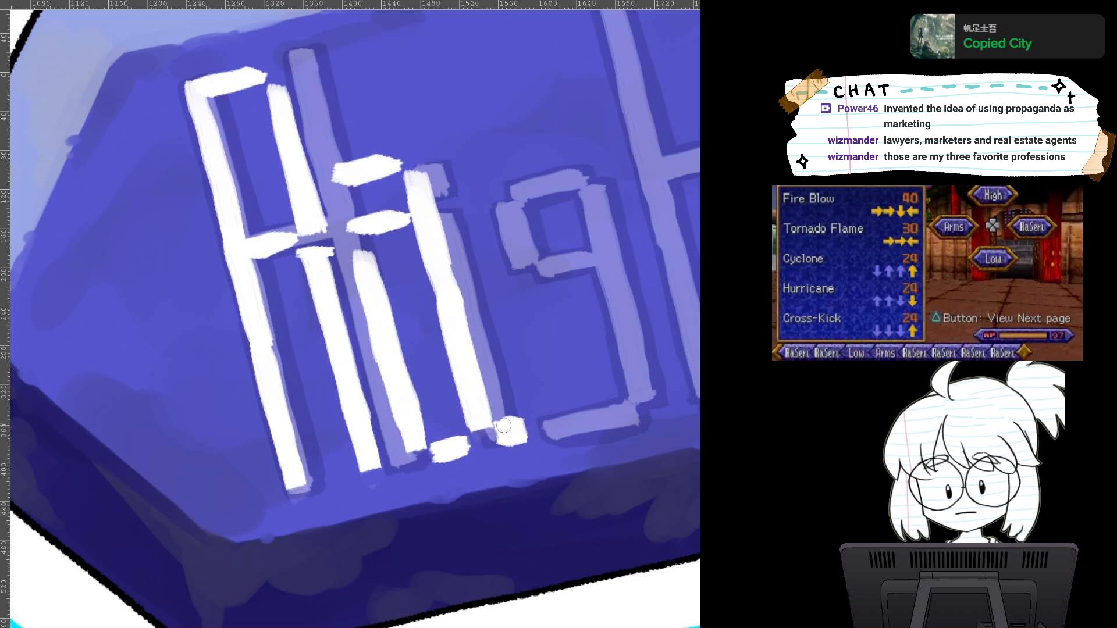
drag(348, 221, 360, 238)
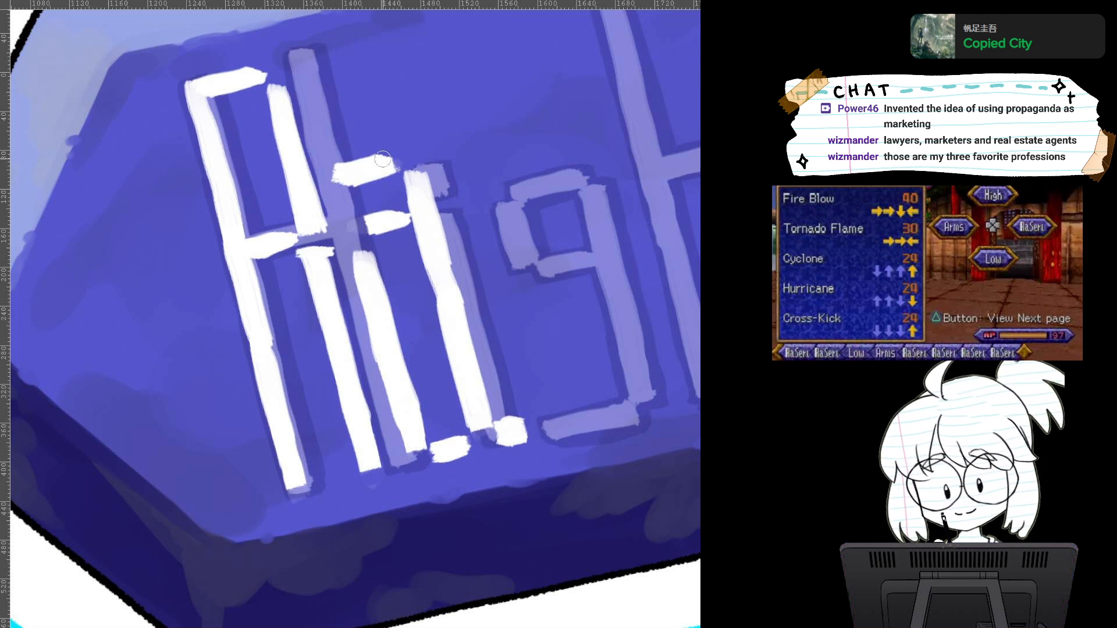
drag(382, 158, 414, 199)
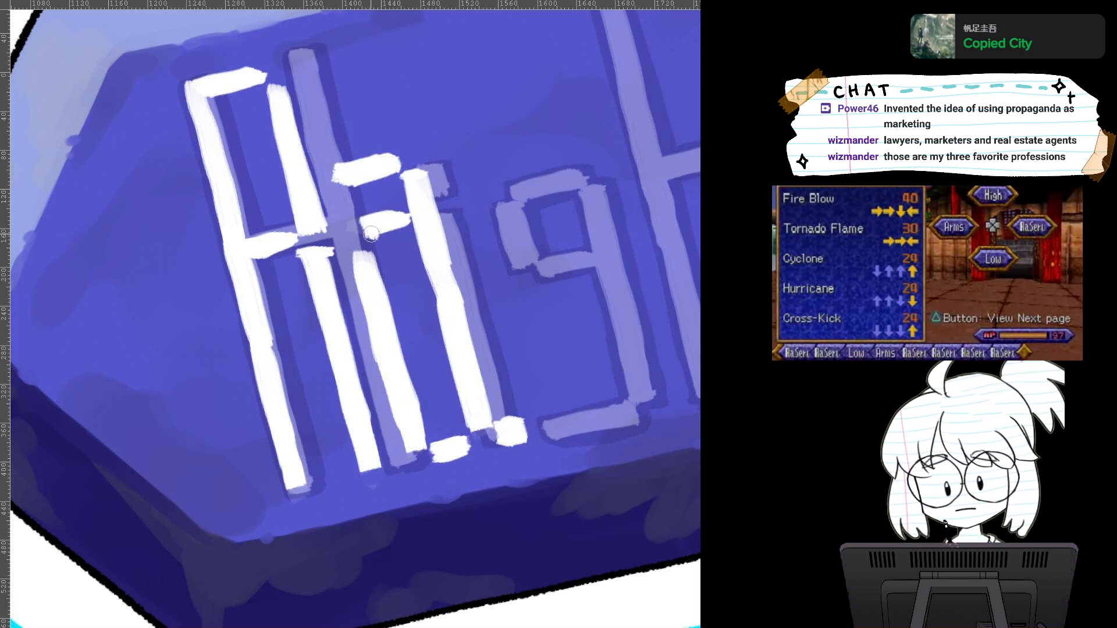
drag(362, 250, 371, 315)
mouse_move(369, 232)
mouse_down()
mouse_move(407, 205)
mouse_move(404, 217)
mouse_move(418, 213)
mouse_up()
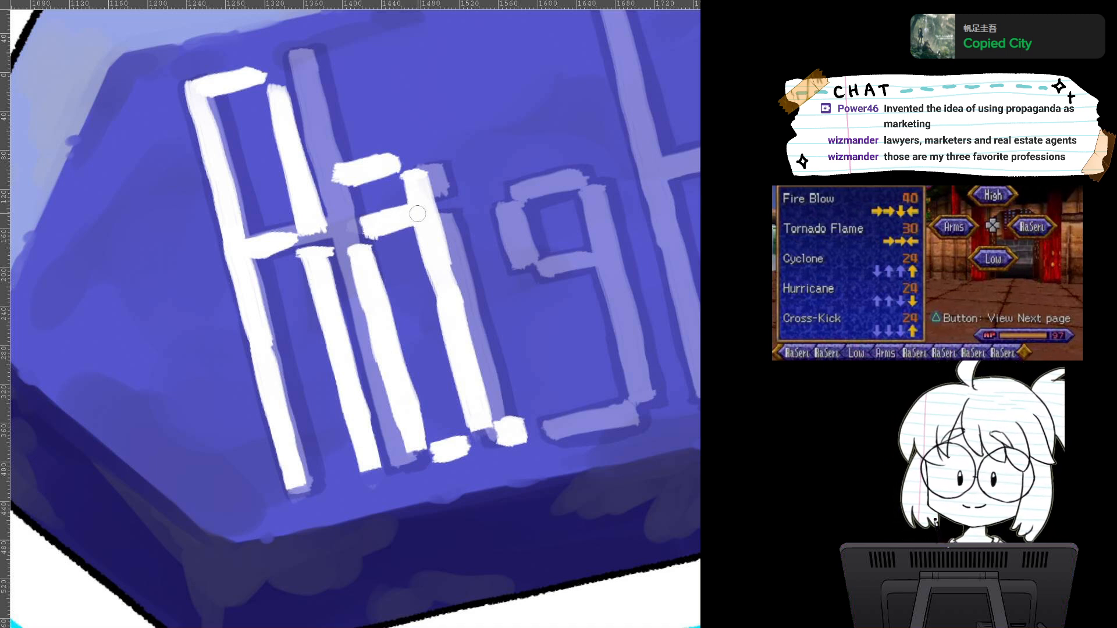
Step: Repaint the crossbars of the "A" and "a" lower down, erase the old ones and adjust the adjoining stem ends
scroll(480, 395, up, 2)
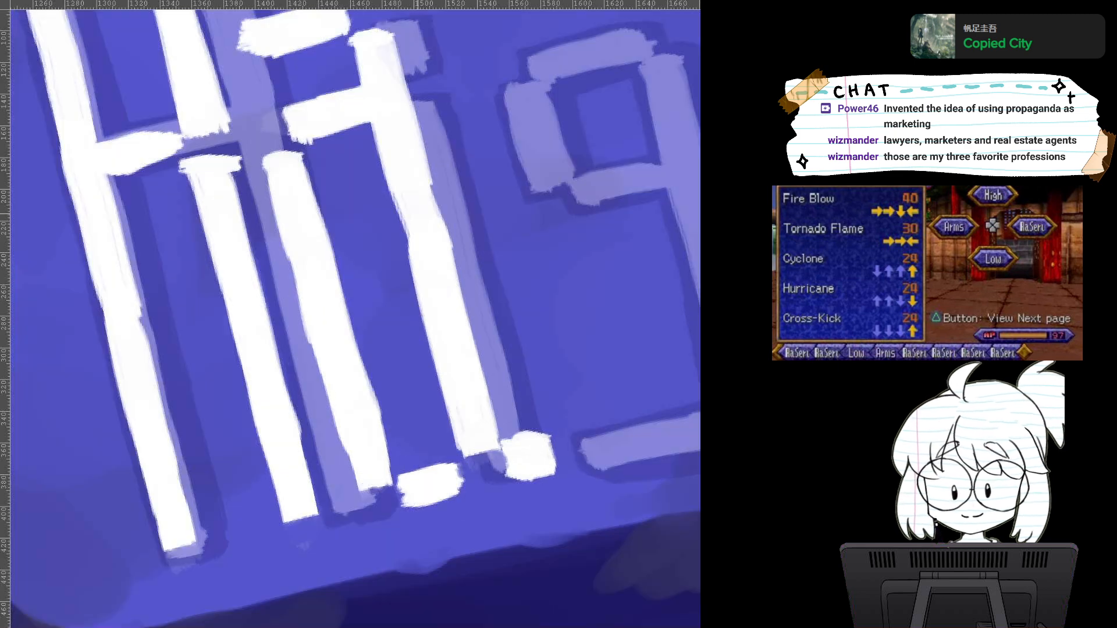
scroll(480, 395, down, 1)
mouse_move(360, 243)
mouse_down()
mouse_move(403, 340)
mouse_move(463, 314)
mouse_move(409, 353)
mouse_up()
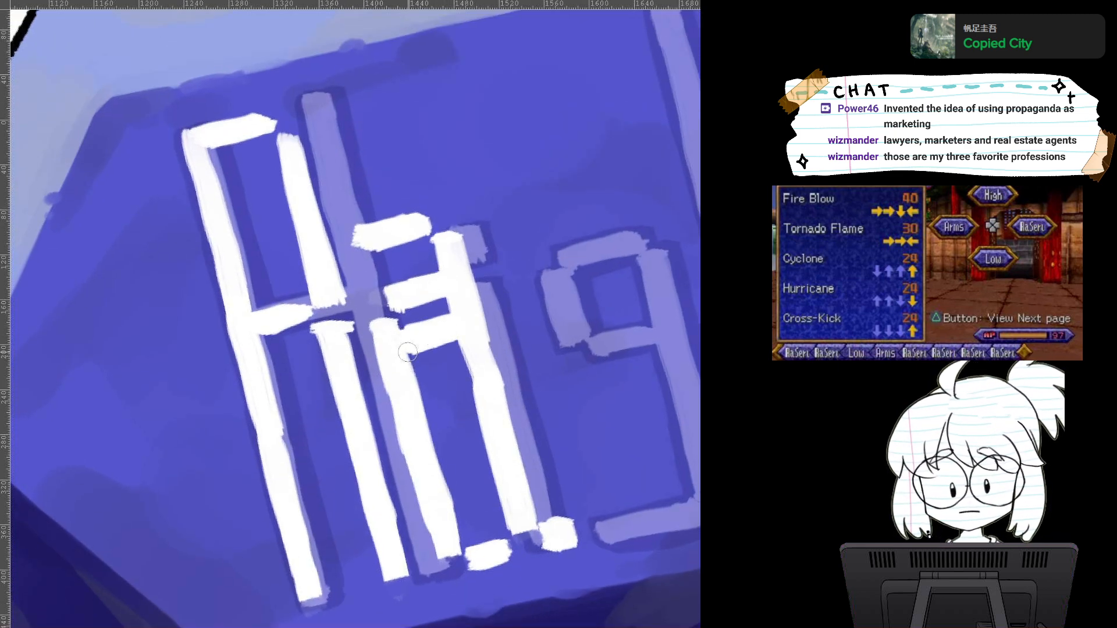
mouse_move(273, 368)
mouse_down()
mouse_move(317, 349)
mouse_move(272, 378)
mouse_move(314, 360)
mouse_up()
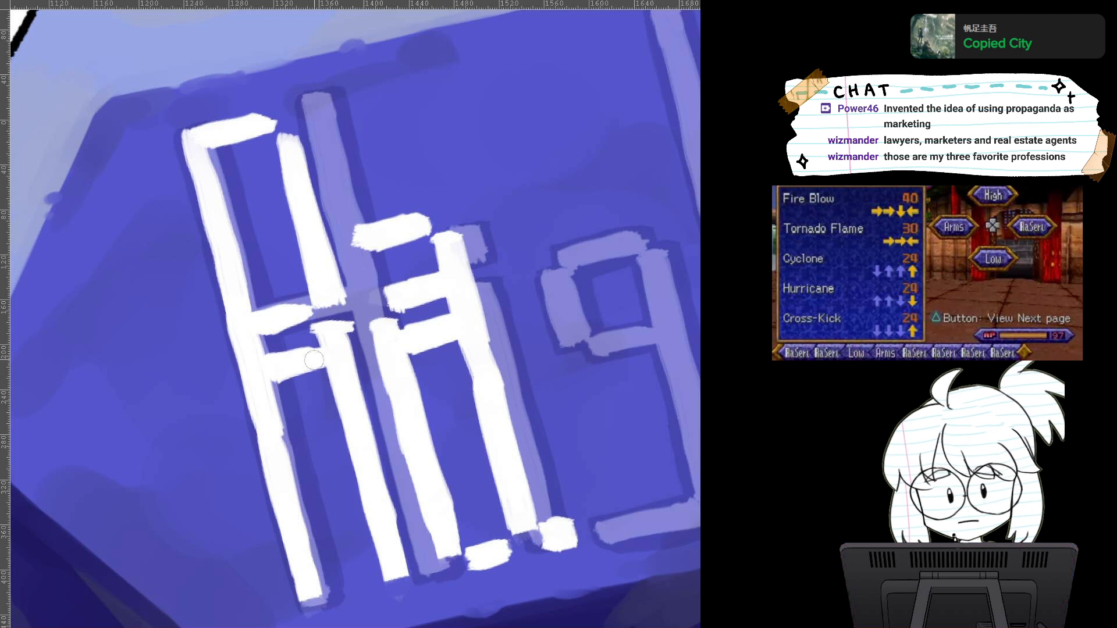
mouse_move(260, 308)
mouse_down()
mouse_move(276, 292)
mouse_move(292, 328)
mouse_move(294, 291)
mouse_move(299, 329)
mouse_move(270, 328)
mouse_move(322, 286)
mouse_move(335, 356)
mouse_move(335, 312)
mouse_move(352, 347)
mouse_move(392, 318)
mouse_move(394, 349)
mouse_move(379, 327)
mouse_move(402, 311)
mouse_move(375, 328)
mouse_move(378, 348)
mouse_move(387, 346)
mouse_move(411, 306)
mouse_move(404, 282)
mouse_move(392, 293)
mouse_move(402, 267)
mouse_move(436, 294)
mouse_move(420, 282)
mouse_move(373, 294)
mouse_move(372, 316)
mouse_move(408, 278)
mouse_move(425, 299)
mouse_move(423, 268)
mouse_move(428, 291)
mouse_move(393, 334)
mouse_up()
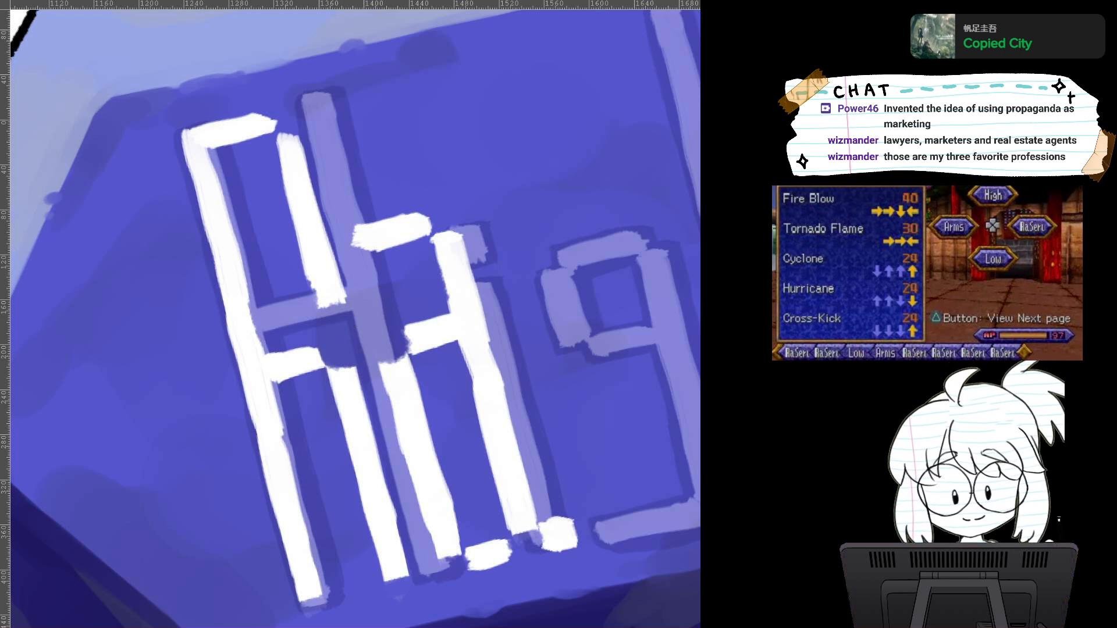
drag(410, 330, 410, 342)
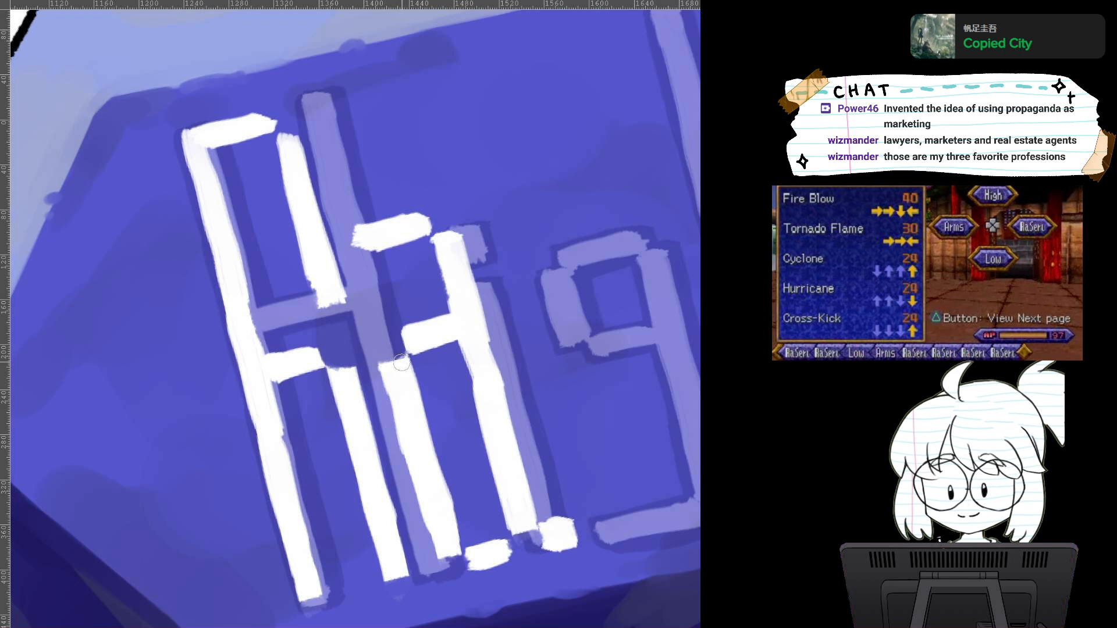
mouse_move(319, 352)
mouse_down()
mouse_move(276, 374)
mouse_move(354, 375)
mouse_up()
mouse_move(314, 272)
mouse_down()
mouse_move(328, 332)
mouse_move(344, 329)
mouse_up()
mouse_move(330, 291)
mouse_down()
mouse_move(343, 331)
mouse_move(216, 303)
mouse_move(222, 241)
mouse_move(202, 311)
mouse_up()
Step: Extend the bottom ends of the "A"'s two stems in white
scroll(340, 293, down, 3)
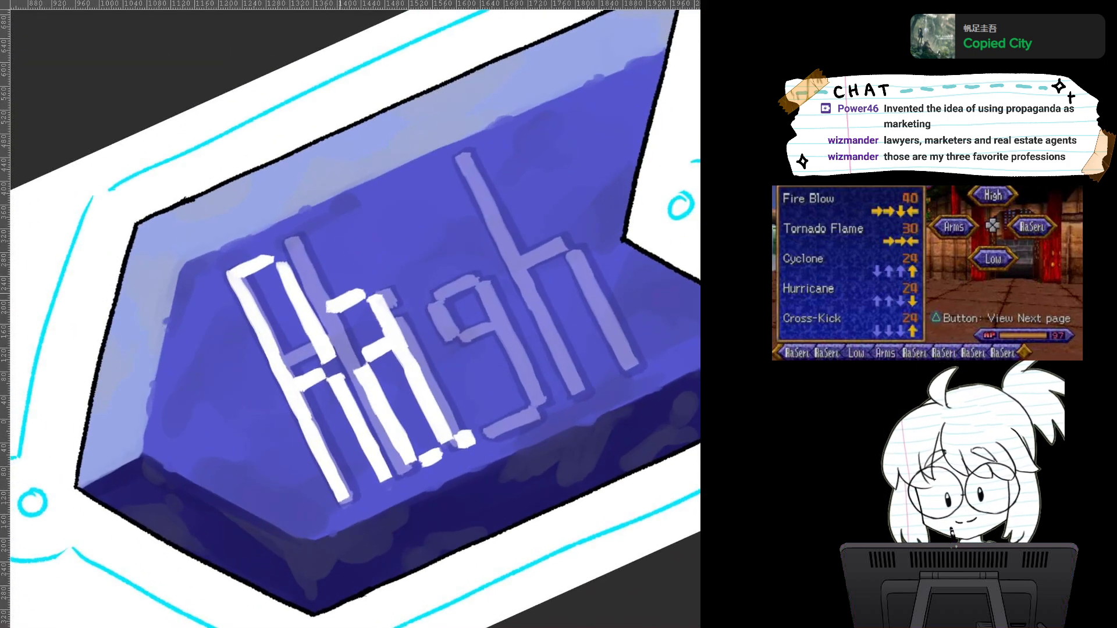
scroll(465, 445, up, 4)
mouse_move(321, 530)
mouse_down()
mouse_move(485, 425)
mouse_move(460, 442)
mouse_move(479, 434)
mouse_up()
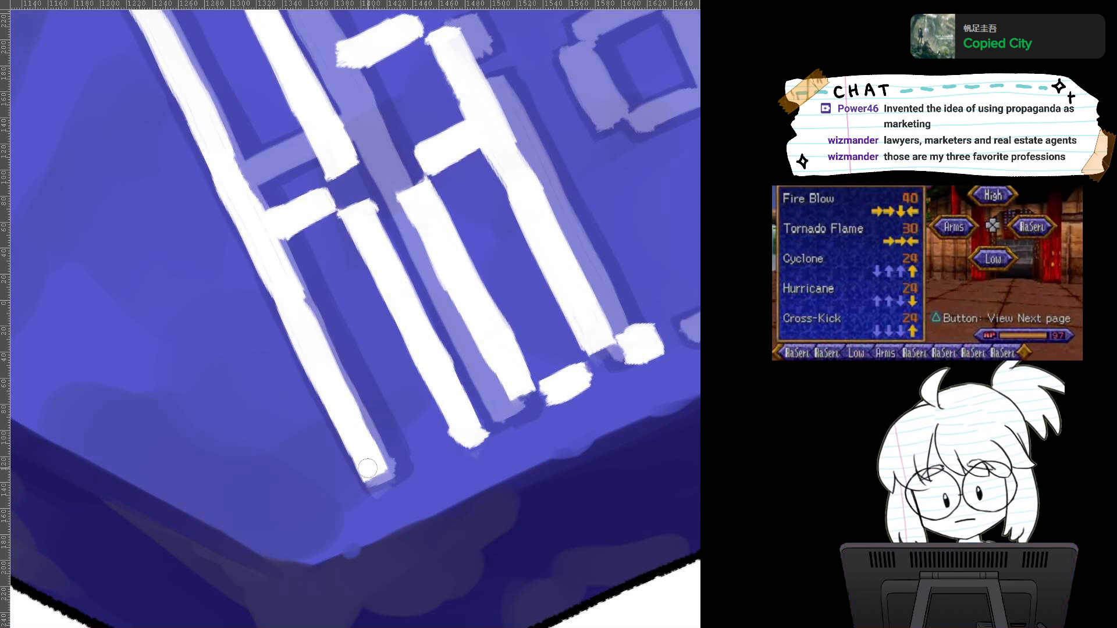
drag(367, 465, 388, 481)
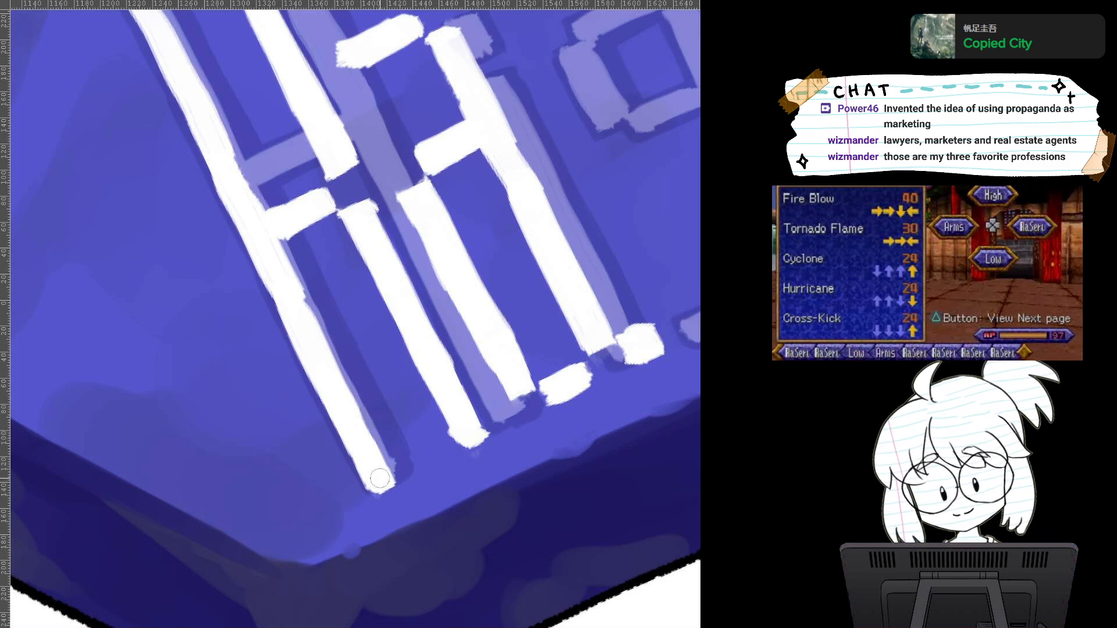
scroll(516, 387, down, 4)
mouse_move(514, 402)
mouse_down()
mouse_move(385, 464)
mouse_move(407, 529)
mouse_up()
key(5)
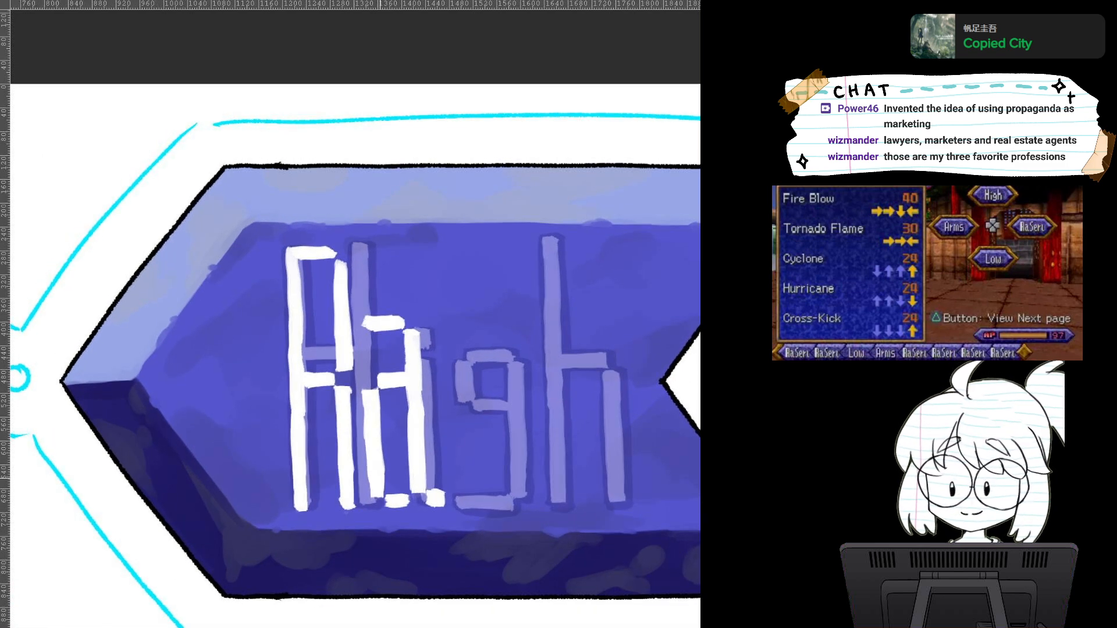
Step: Paint a tall white "S" over the faded "g" with a top bar, upper-left stroke, small joint and thick right stem
mouse_move(379, 478)
mouse_down()
mouse_move(435, 498)
mouse_move(435, 420)
mouse_up()
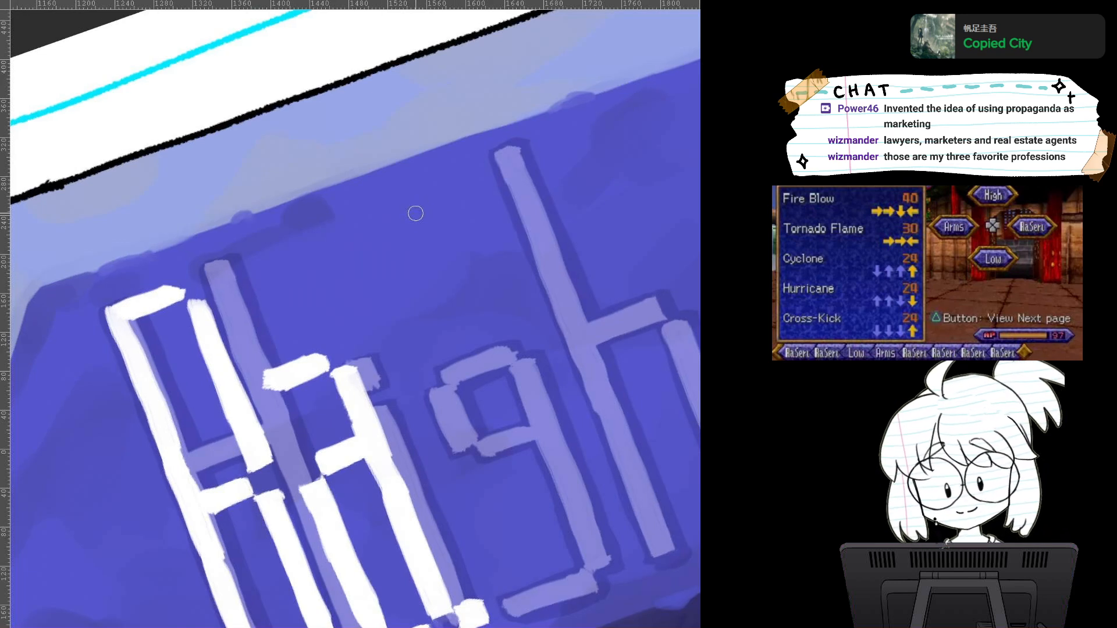
mouse_move(407, 204)
mouse_down()
mouse_move(471, 183)
mouse_move(410, 205)
mouse_move(464, 185)
mouse_move(443, 197)
mouse_move(406, 187)
mouse_up()
mouse_move(393, 232)
mouse_down()
mouse_move(424, 302)
mouse_move(424, 276)
mouse_move(451, 312)
mouse_move(519, 350)
mouse_move(546, 404)
mouse_up()
mouse_move(496, 322)
mouse_down()
mouse_move(519, 312)
mouse_move(559, 439)
mouse_move(503, 330)
mouse_move(574, 478)
mouse_up()
mouse_move(556, 393)
mouse_down()
mouse_move(605, 544)
mouse_move(560, 423)
mouse_up()
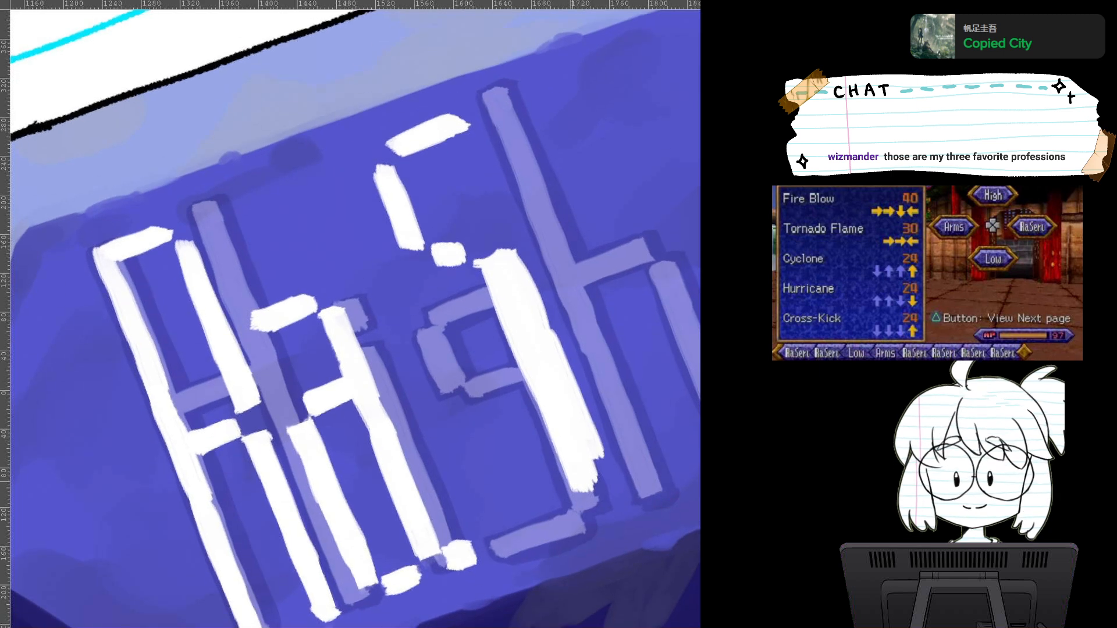
Step: Finish the lower end of the "S"'s thick stem and add a bottom bar with a squared left end
mouse_move(578, 481)
mouse_down()
mouse_move(594, 452)
mouse_move(597, 478)
mouse_up()
mouse_move(520, 532)
mouse_down()
mouse_move(566, 518)
mouse_move(551, 531)
mouse_move(576, 509)
mouse_move(521, 521)
mouse_move(528, 538)
mouse_move(567, 510)
mouse_up()
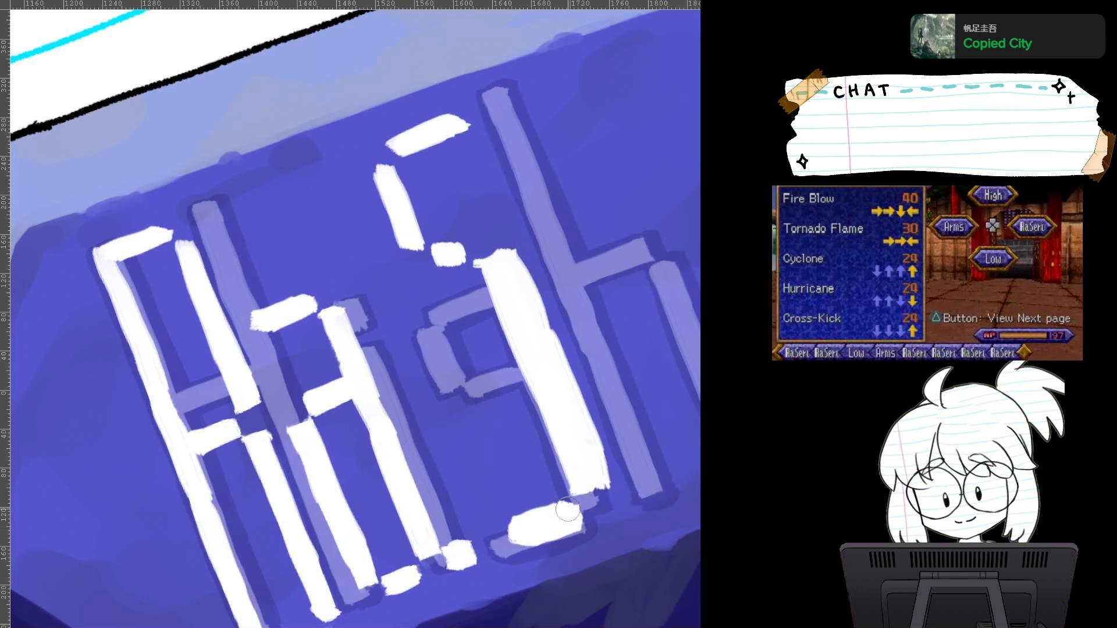
key(5)
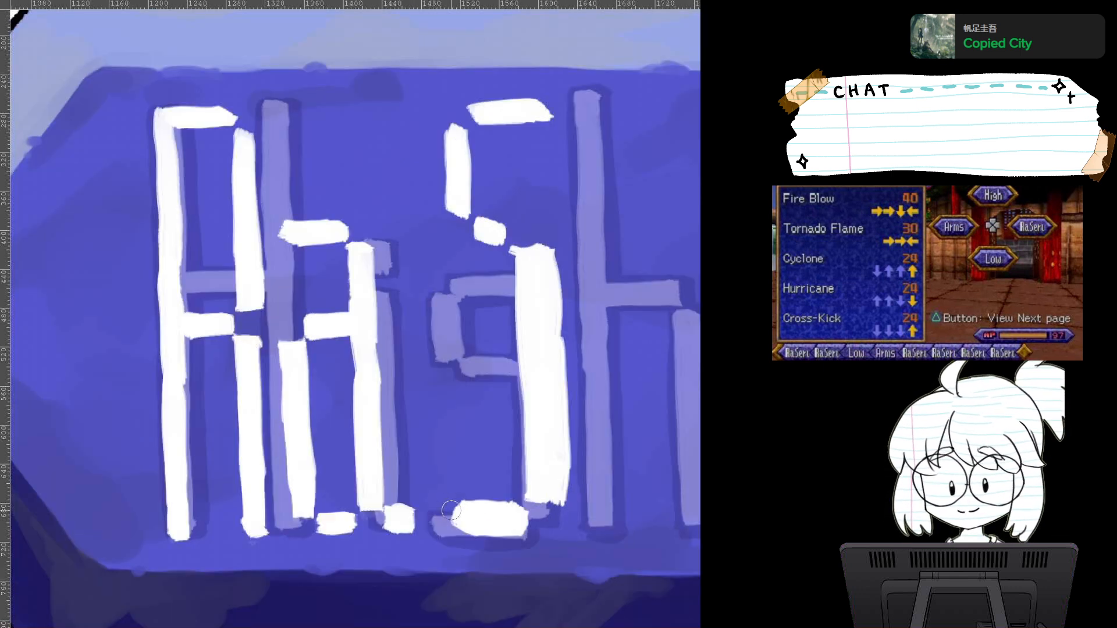
drag(452, 509, 452, 543)
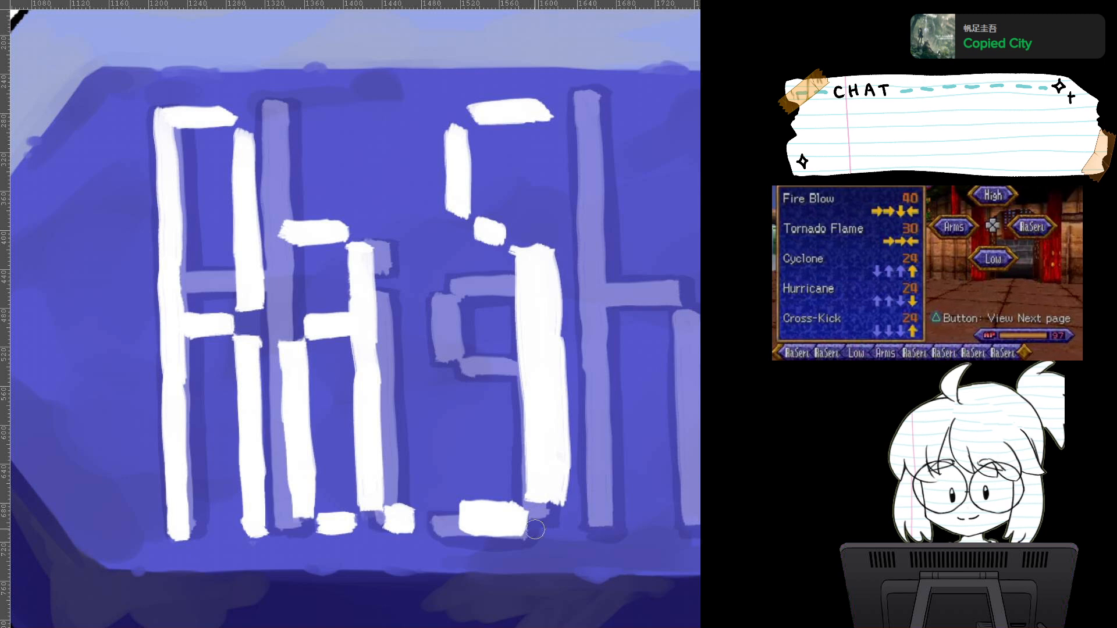
Step: Move the whole white "AaS" lettering left across the arrow button, closer to its pointed end
scroll(559, 351, down, 3)
drag(559, 348, 405, 352)
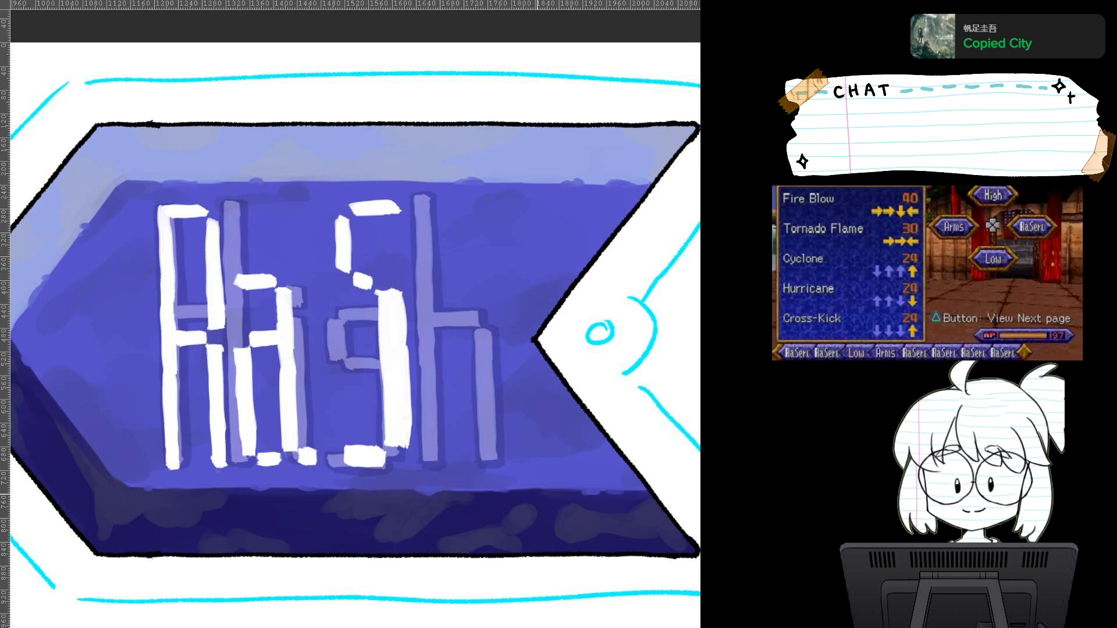
scroll(174, 375, up, 3)
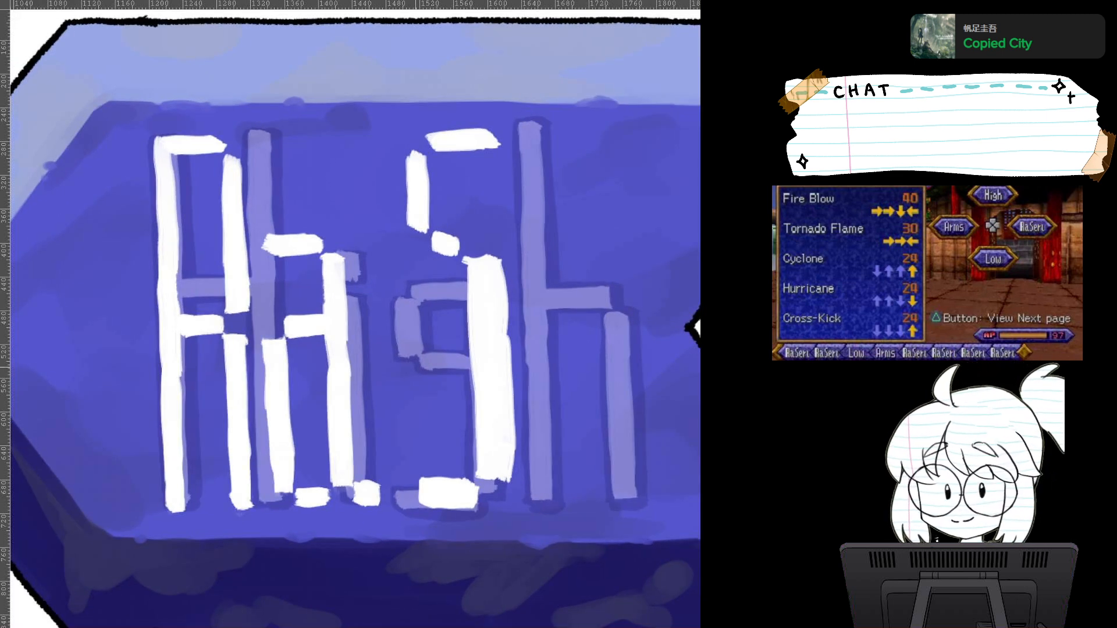
drag(415, 367, 372, 378)
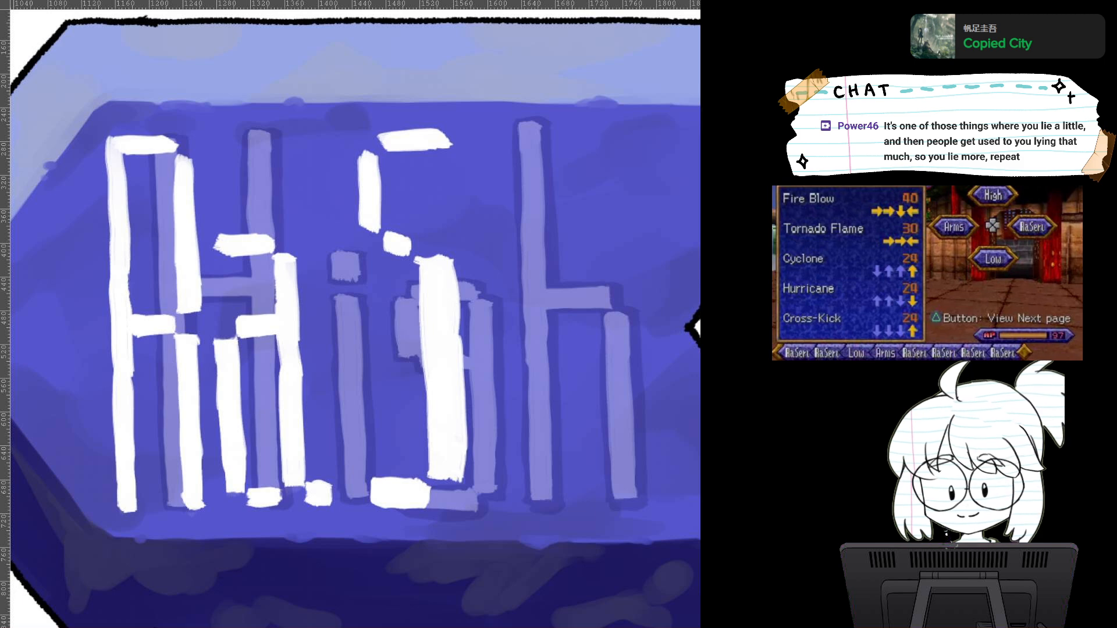
drag(354, 314, 319, 324)
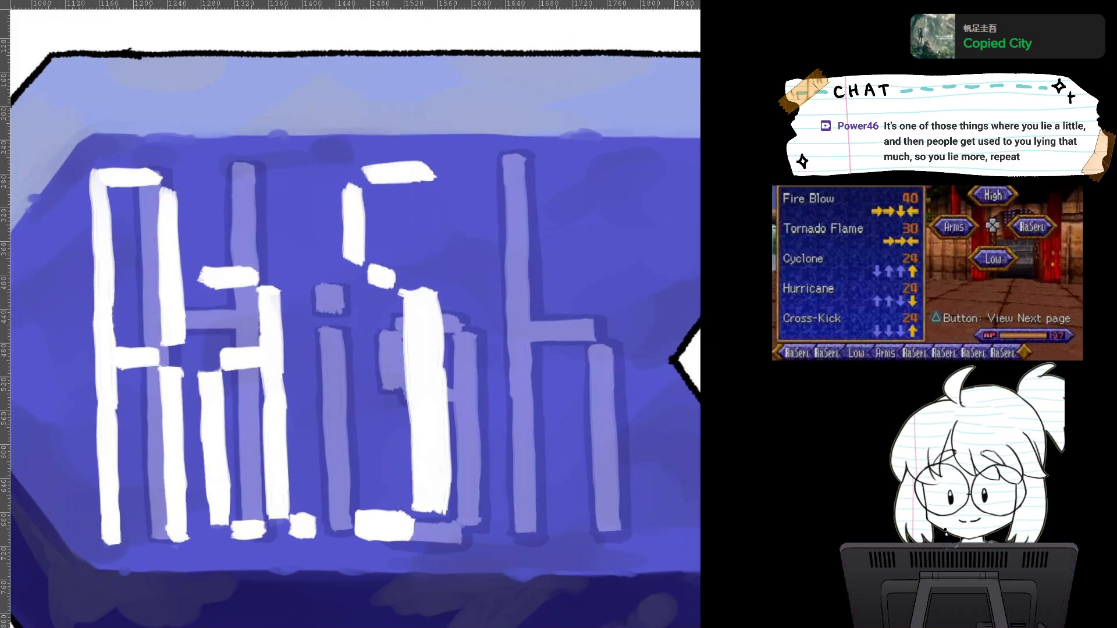
Step: Select the "S" with a freehand outline, move it slightly left toward the "a" and deselect it
scroll(548, 562, up, 2)
key(5)
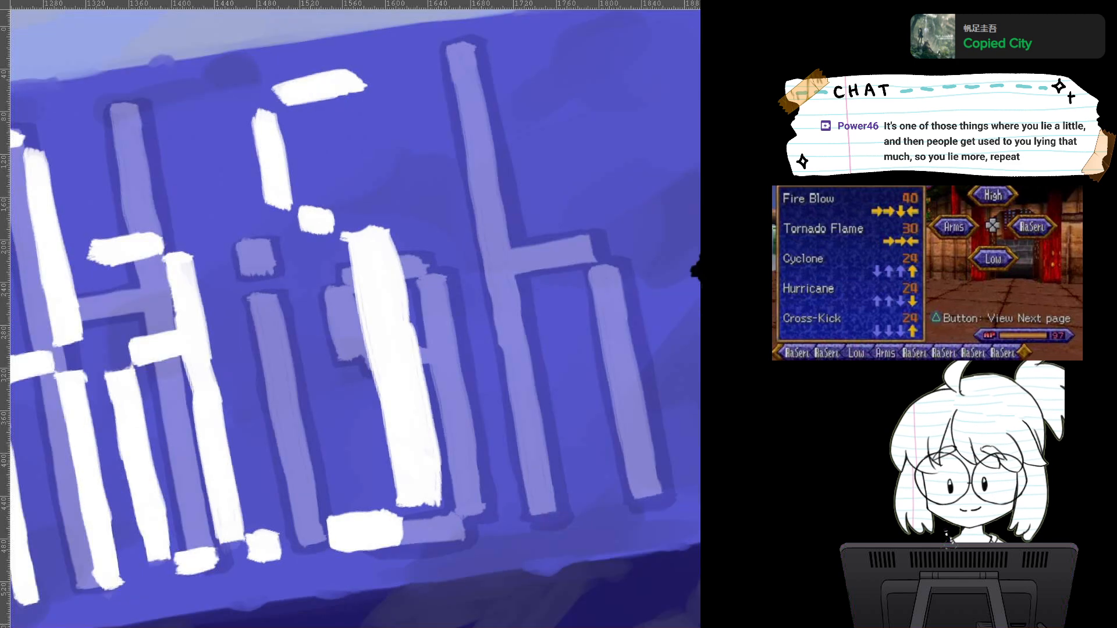
scroll(453, 370, down, 2)
drag(454, 370, 478, 350)
mouse_move(372, 92)
mouse_down()
mouse_move(296, 130)
mouse_move(348, 407)
mouse_move(492, 378)
mouse_move(404, 90)
mouse_up()
key(5)
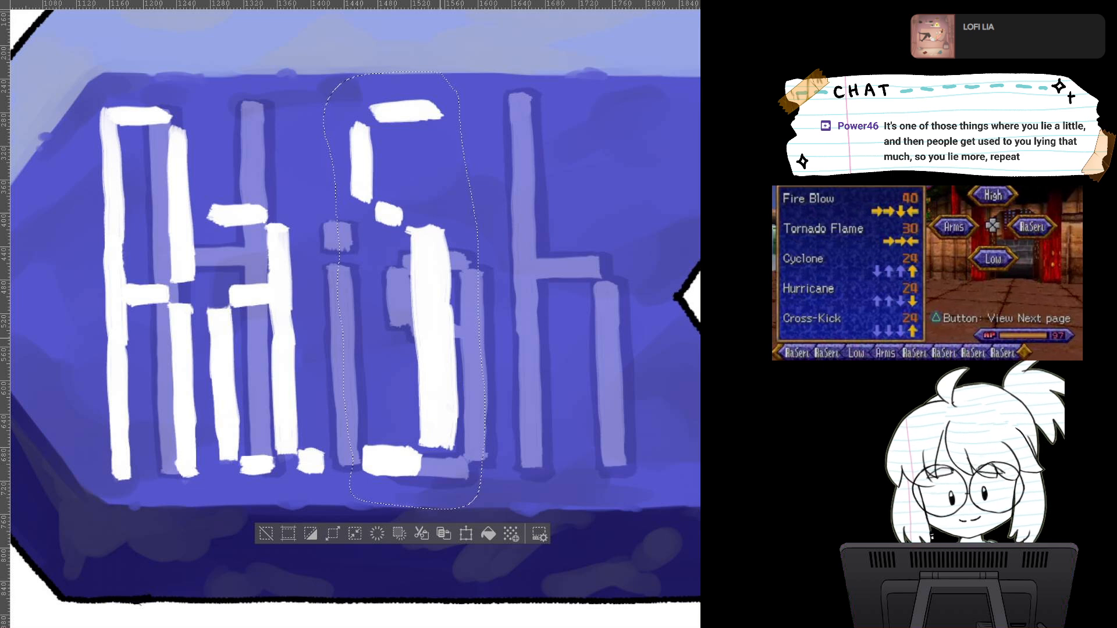
drag(441, 337, 427, 338)
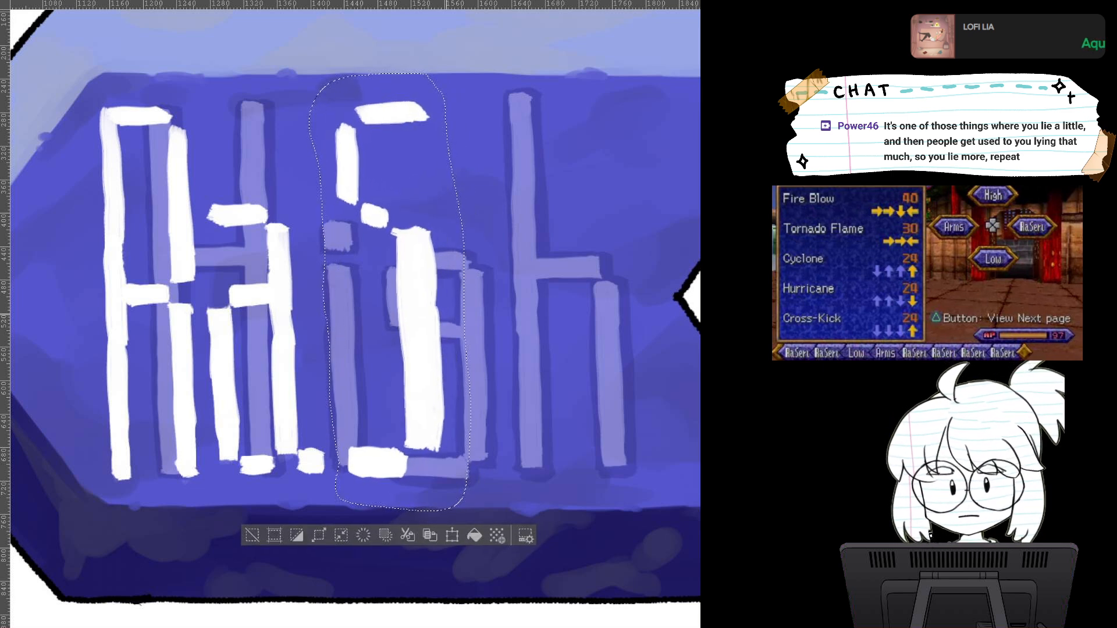
click(252, 536)
scroll(465, 402, up, 4)
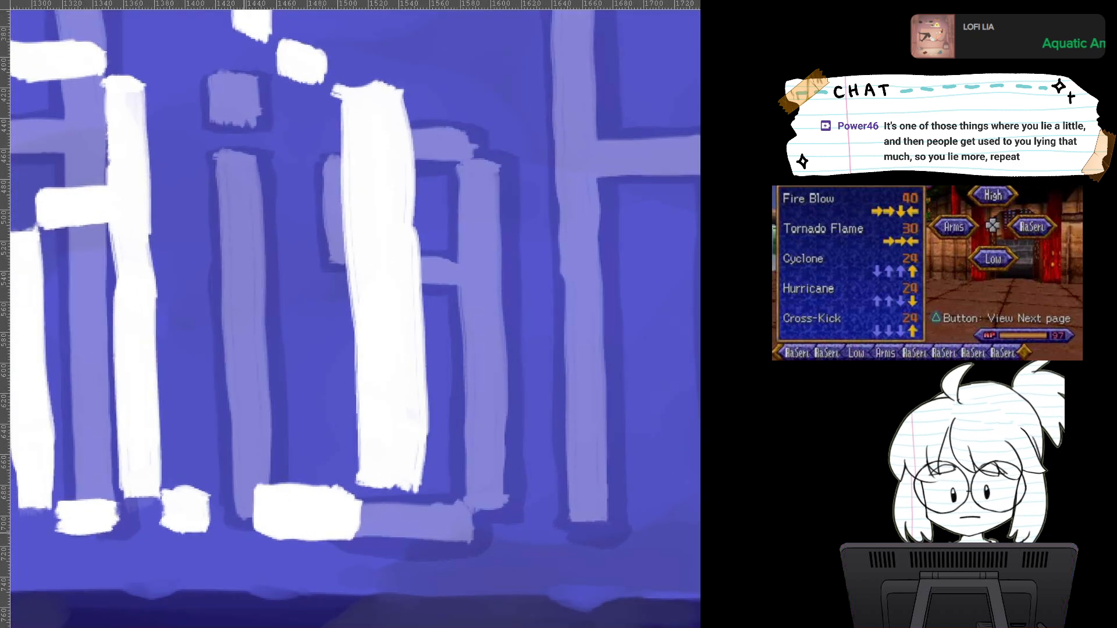
Step: Paint a white "e" after the "S" with a tall stem, bottom bar, top bar, short right stroke and middle bar
scroll(461, 402, down, 2)
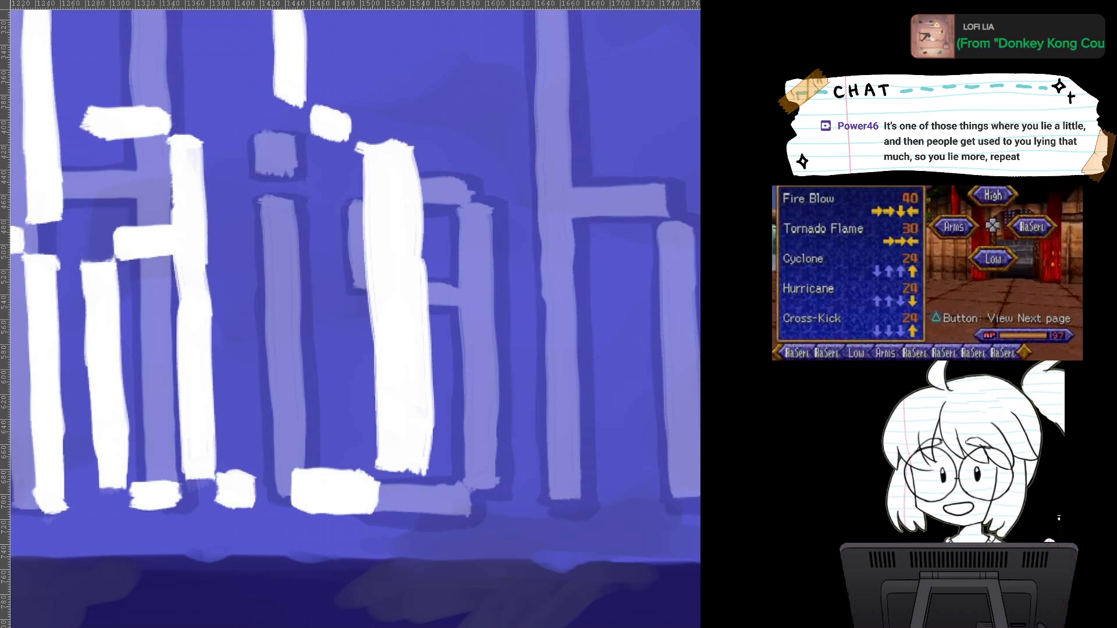
drag(500, 326, 496, 279)
drag(356, 314, 357, 338)
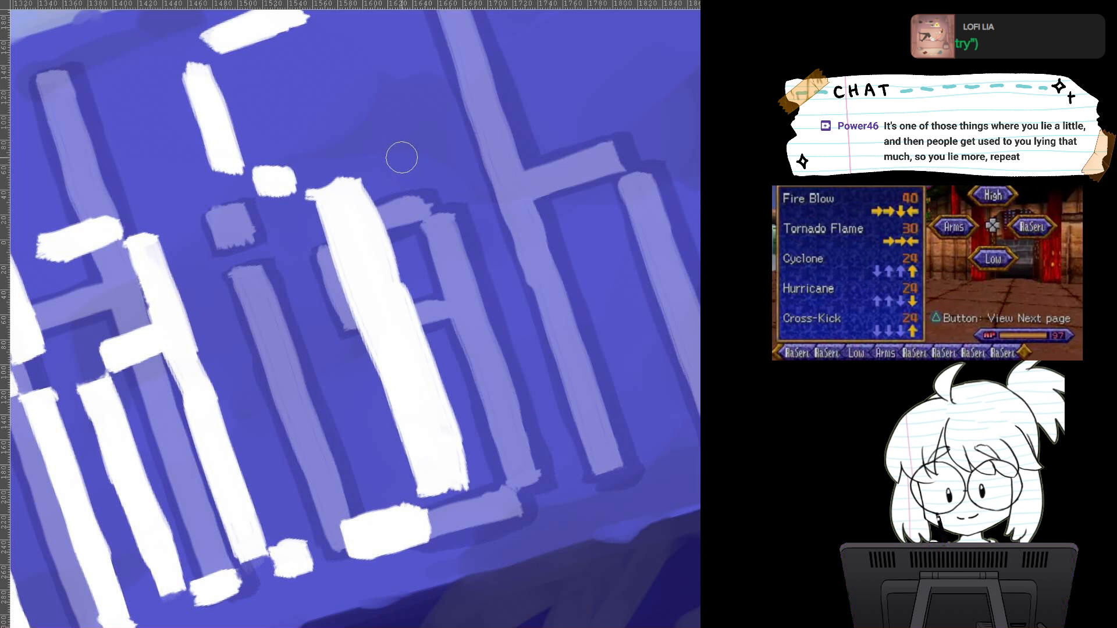
drag(395, 145, 494, 394)
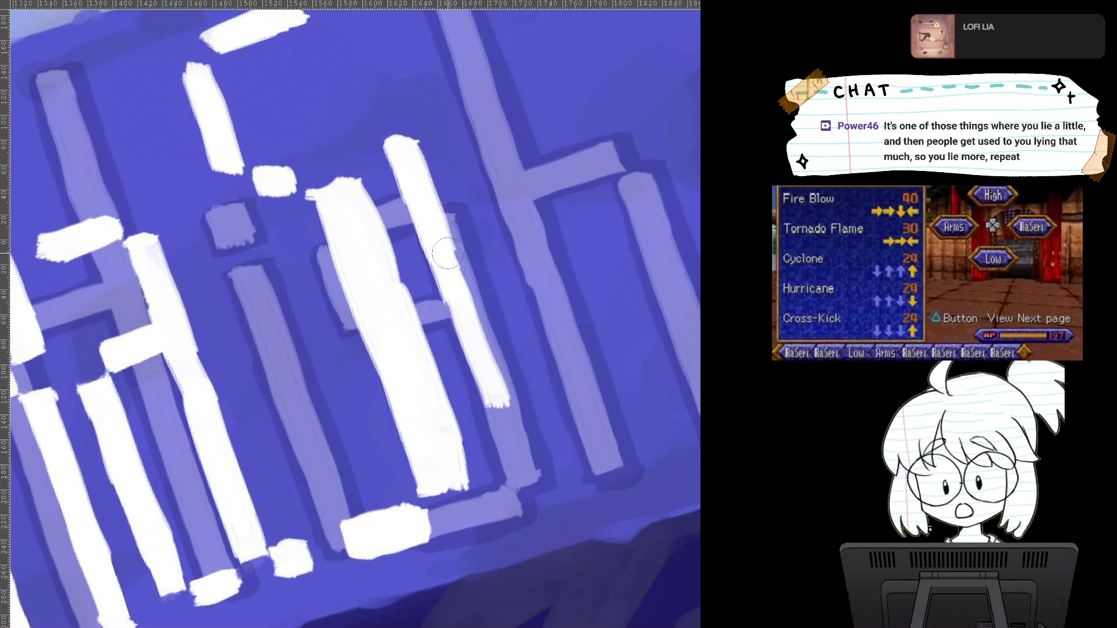
drag(448, 255, 494, 391)
drag(463, 312, 505, 436)
mouse_move(475, 350)
mouse_down()
mouse_move(516, 459)
mouse_move(554, 476)
mouse_move(608, 465)
mouse_move(559, 483)
mouse_move(614, 469)
mouse_move(571, 463)
mouse_move(611, 514)
mouse_up()
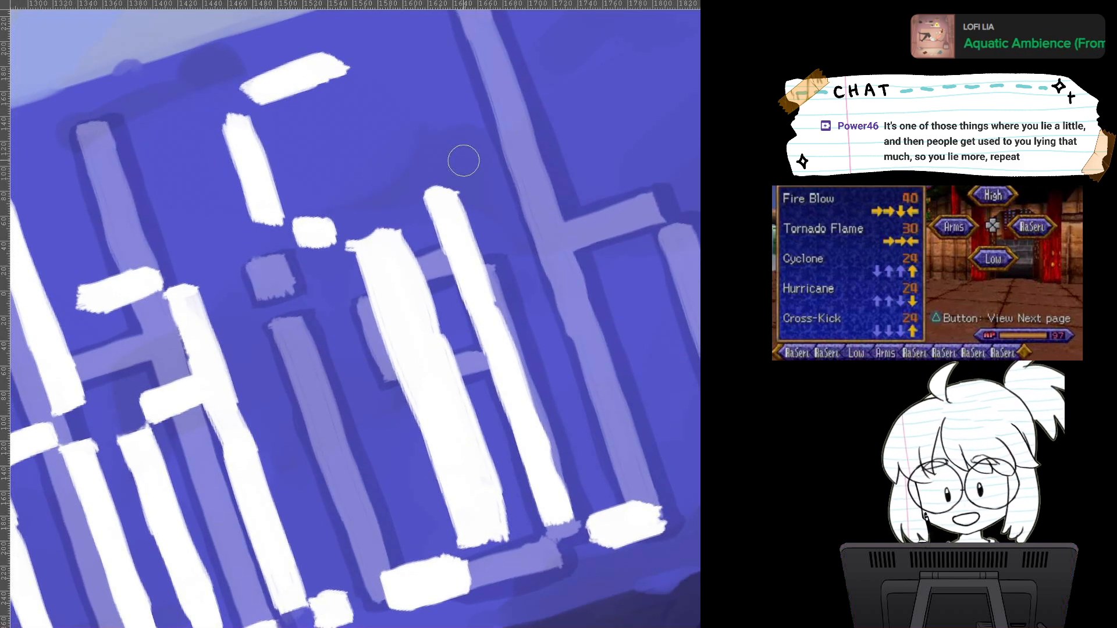
mouse_move(465, 160)
mouse_down()
mouse_move(494, 153)
mouse_move(460, 168)
mouse_move(501, 152)
mouse_move(532, 174)
mouse_move(561, 244)
mouse_move(534, 206)
mouse_move(541, 222)
mouse_up()
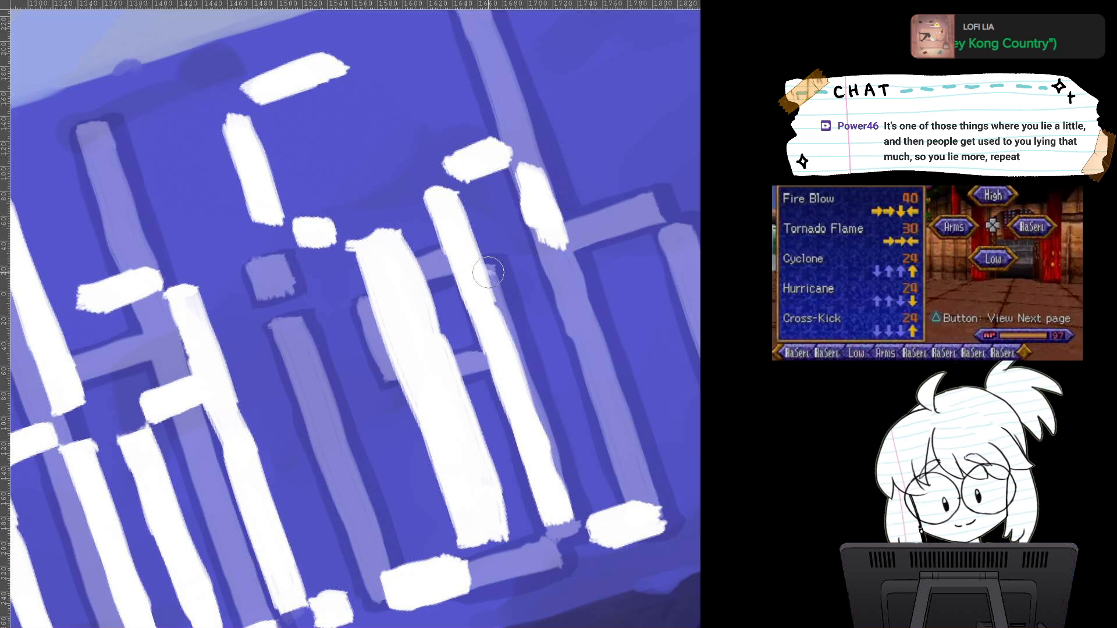
mouse_move(491, 278)
mouse_down()
mouse_move(533, 261)
mouse_move(495, 288)
mouse_move(544, 267)
mouse_move(526, 262)
mouse_move(419, 308)
mouse_move(401, 344)
mouse_move(398, 331)
mouse_up()
Step: Paint a white "r" after the "e" with a tall stem and two small blocks stepping up as its arm
scroll(535, 256, down, 3)
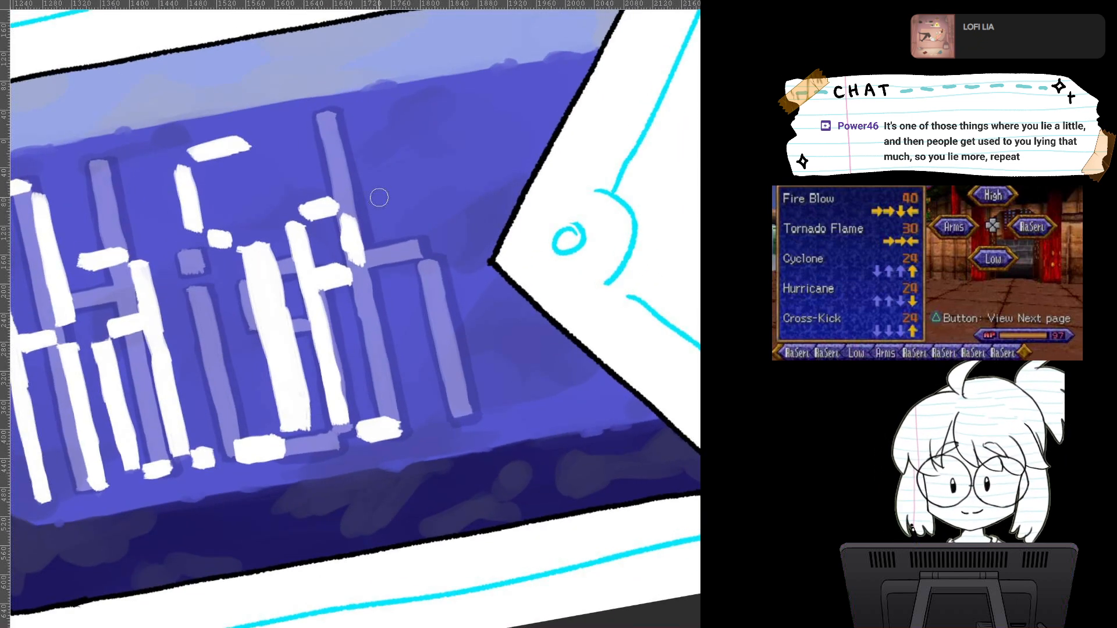
drag(375, 194, 411, 336)
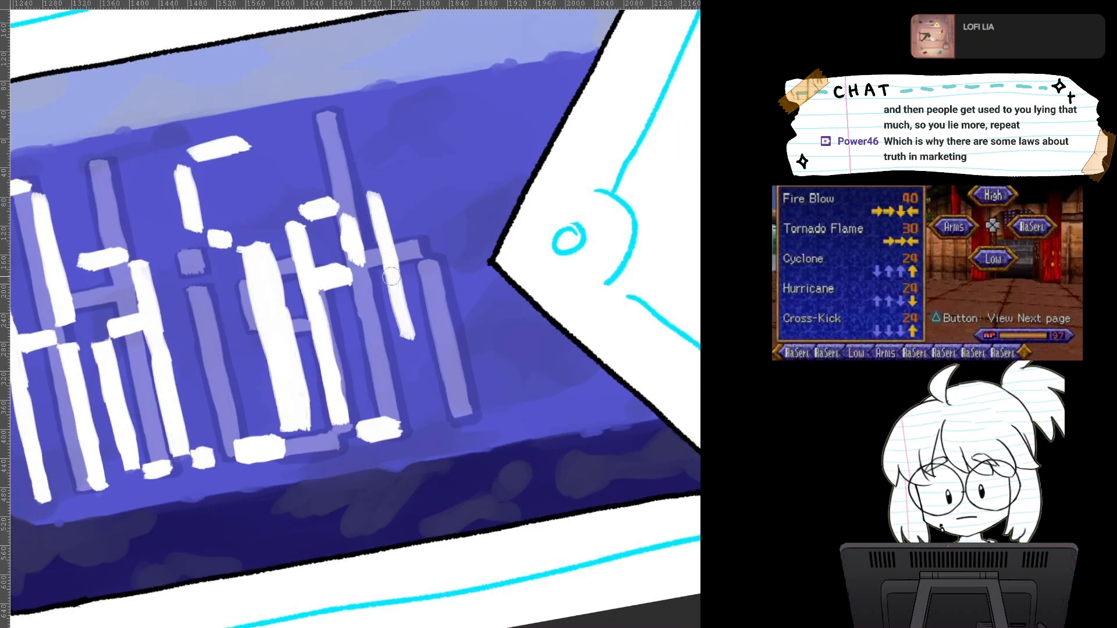
mouse_move(391, 277)
mouse_down()
mouse_move(425, 424)
mouse_move(411, 368)
mouse_move(422, 405)
mouse_up()
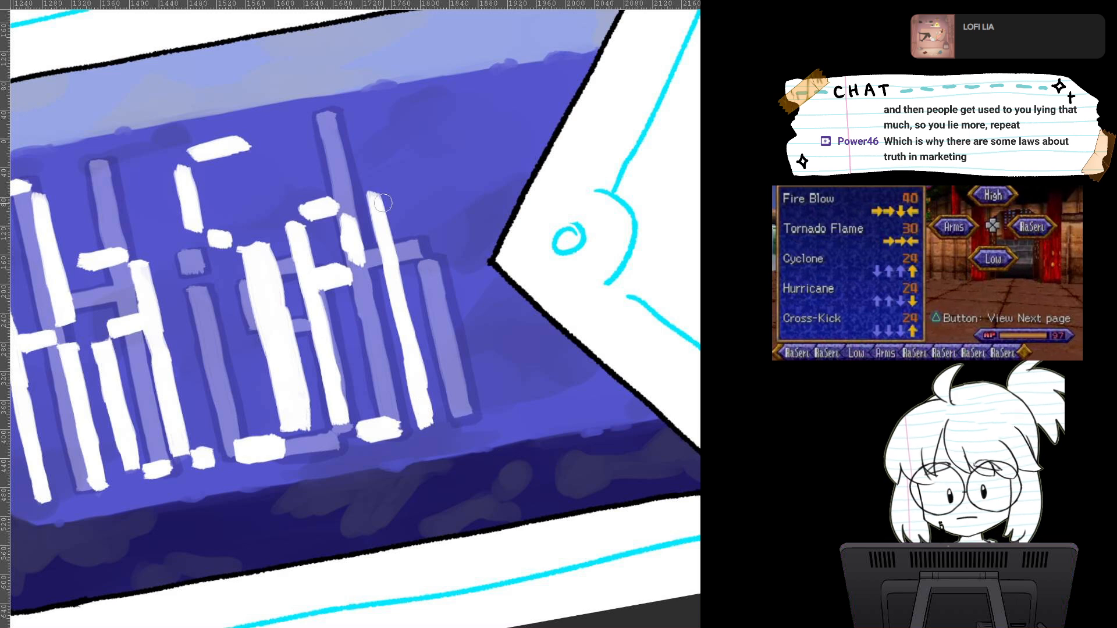
drag(376, 200, 396, 238)
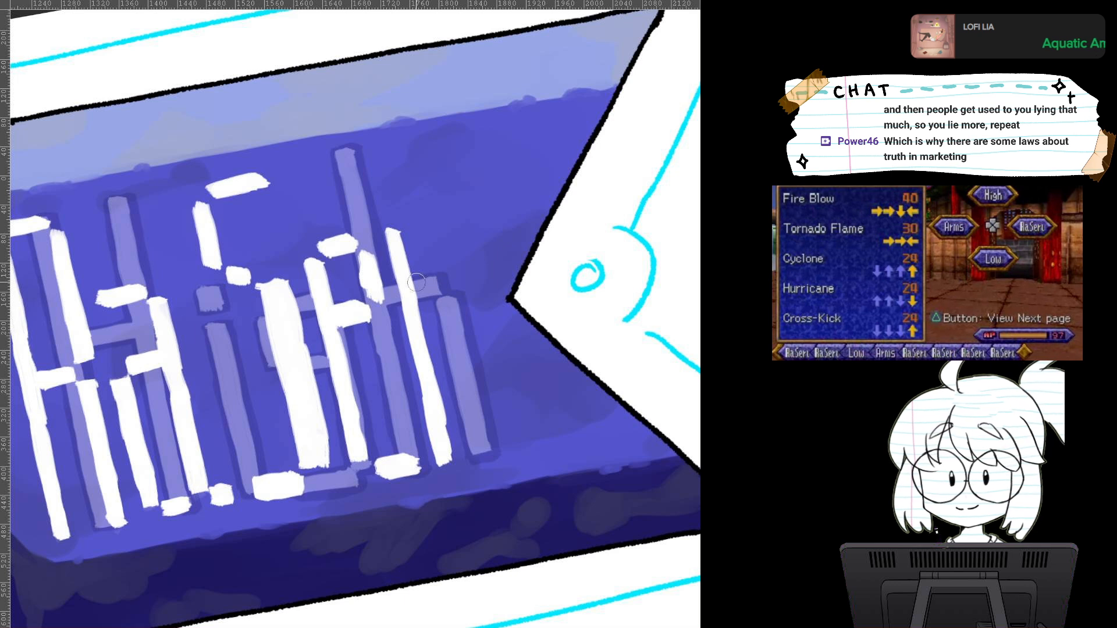
mouse_move(415, 280)
mouse_down()
mouse_move(431, 255)
mouse_move(439, 262)
mouse_move(432, 268)
mouse_move(448, 250)
mouse_up()
Step: Examine the lettering's proportions and spacing across the whole arrow button
key(minus)
key(minus)
key(minus)
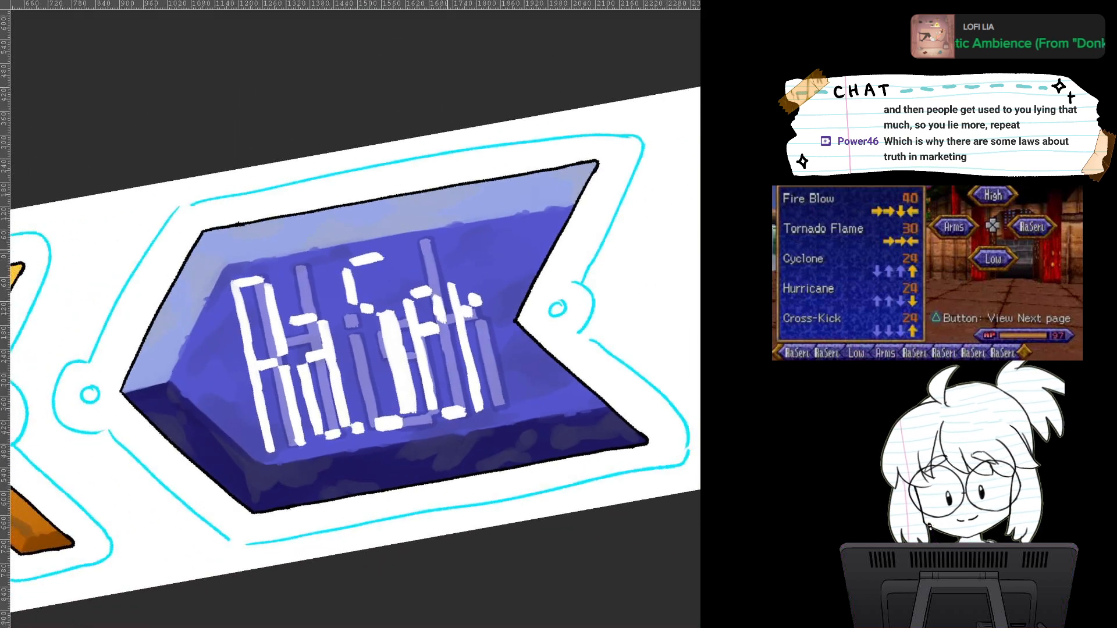
key(plus)
key(plus)
key(plus)
key(minus)
key(minus)
mouse_move(448, 250)
mouse_down()
mouse_move(435, 232)
mouse_move(466, 249)
mouse_up()
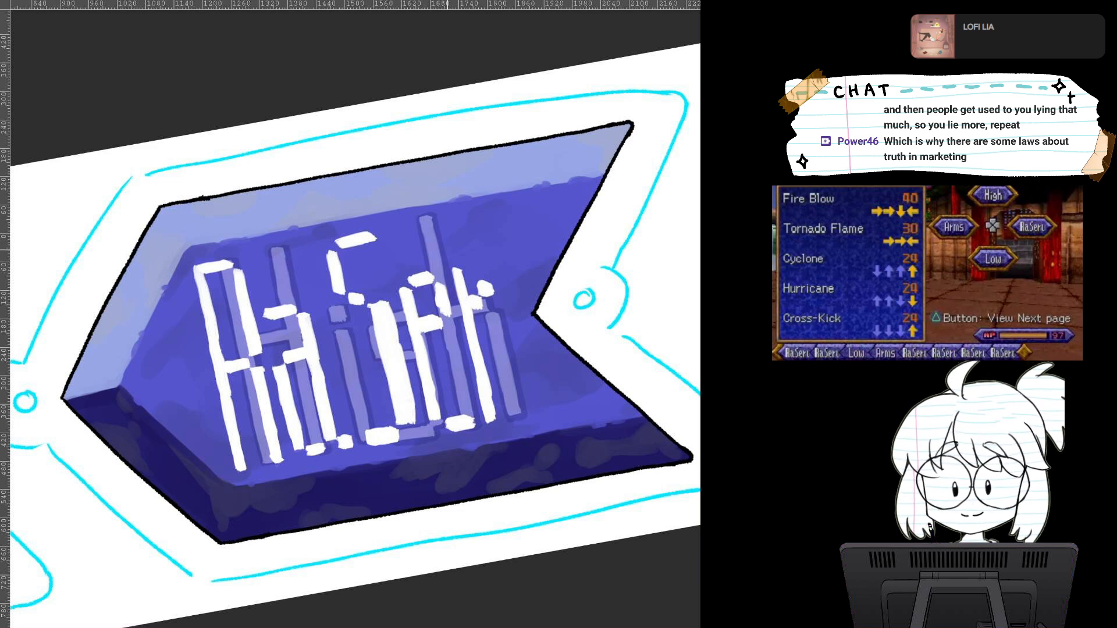
Step: Thin the thick lower stem of the "S" by erasing its right side to match the other letters' stroke width
scroll(471, 352, up, 3)
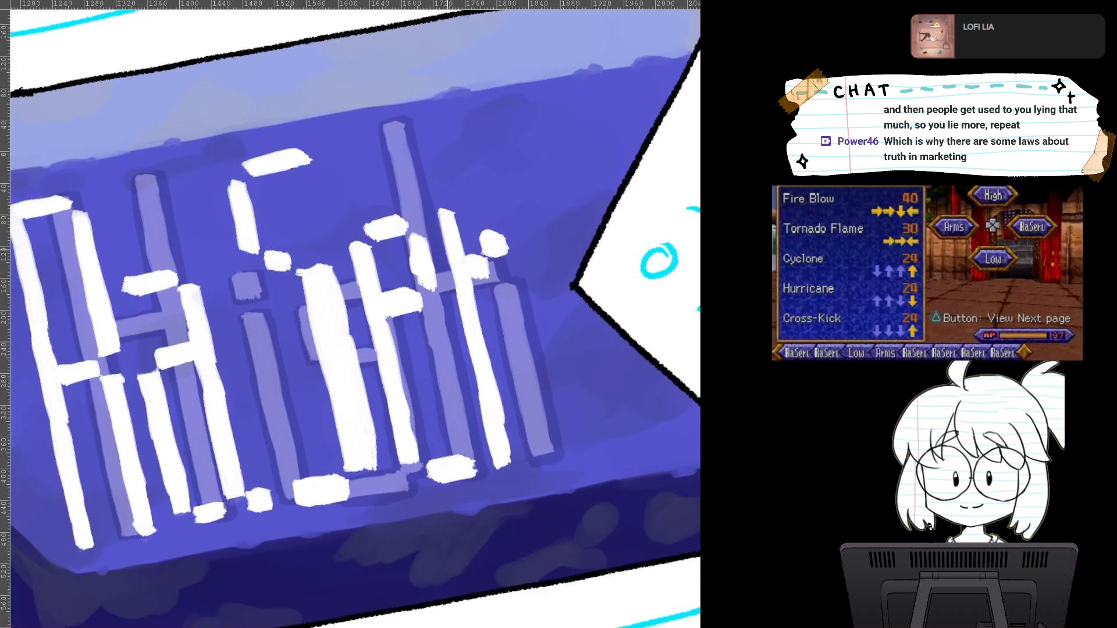
drag(355, 314, 367, 243)
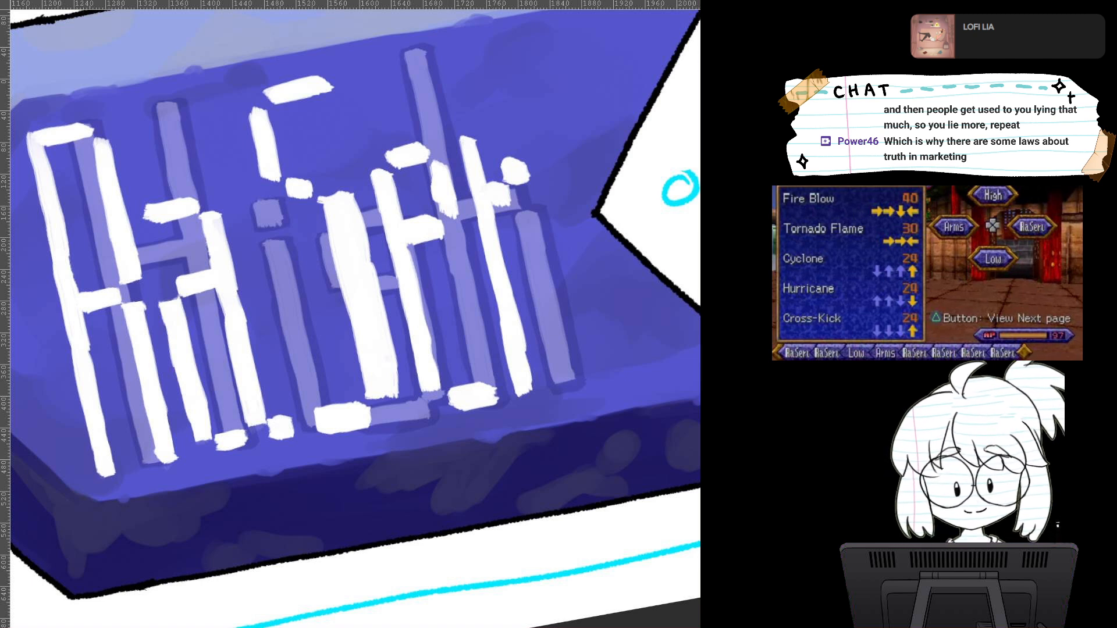
mouse_move(358, 187)
mouse_down()
mouse_move(363, 259)
mouse_move(349, 195)
mouse_move(386, 373)
mouse_move(382, 308)
mouse_up()
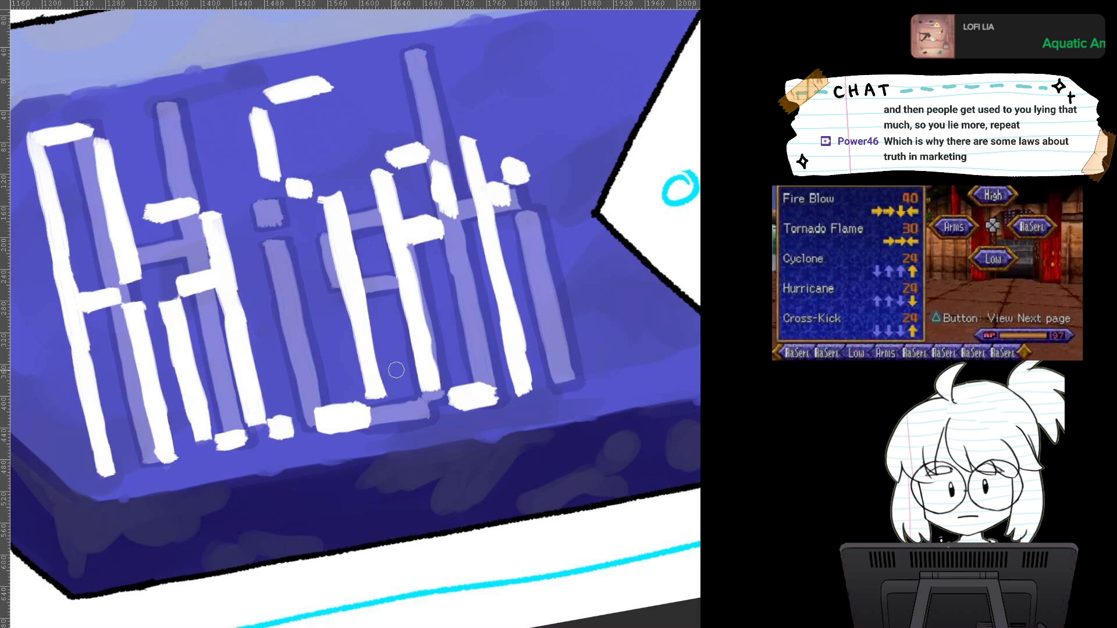
mouse_move(345, 185)
mouse_down()
mouse_move(377, 339)
mouse_move(357, 321)
mouse_up()
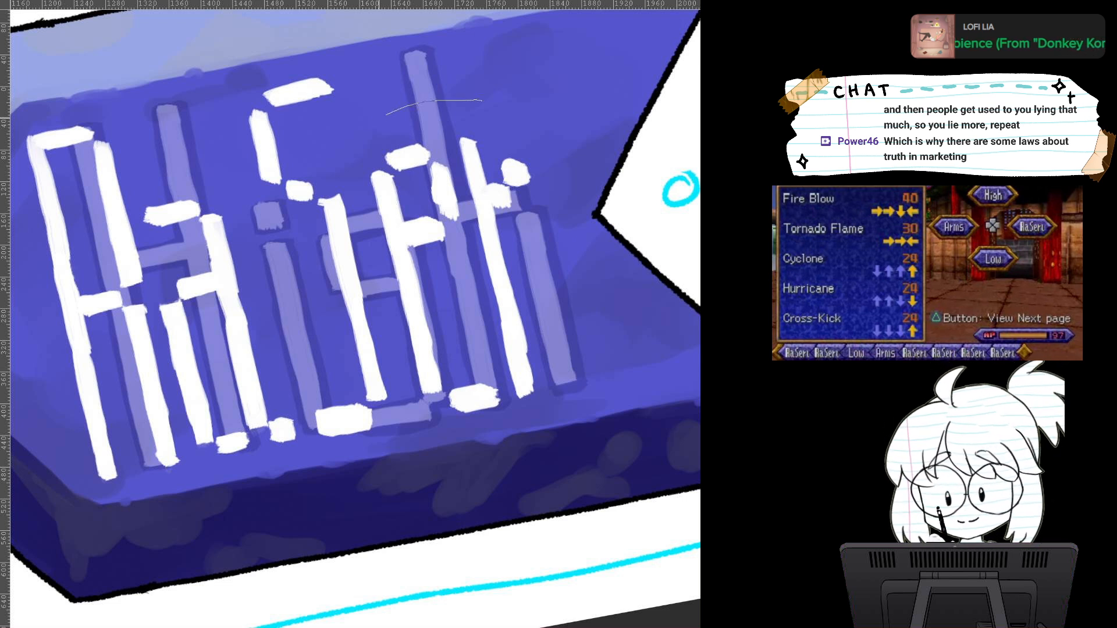
Step: Select the "er" with a freehand outline, move it slightly left toward the "S" and deselect it
mouse_move(481, 100)
mouse_down()
mouse_move(364, 192)
mouse_move(512, 434)
mouse_move(507, 111)
mouse_move(488, 103)
mouse_up()
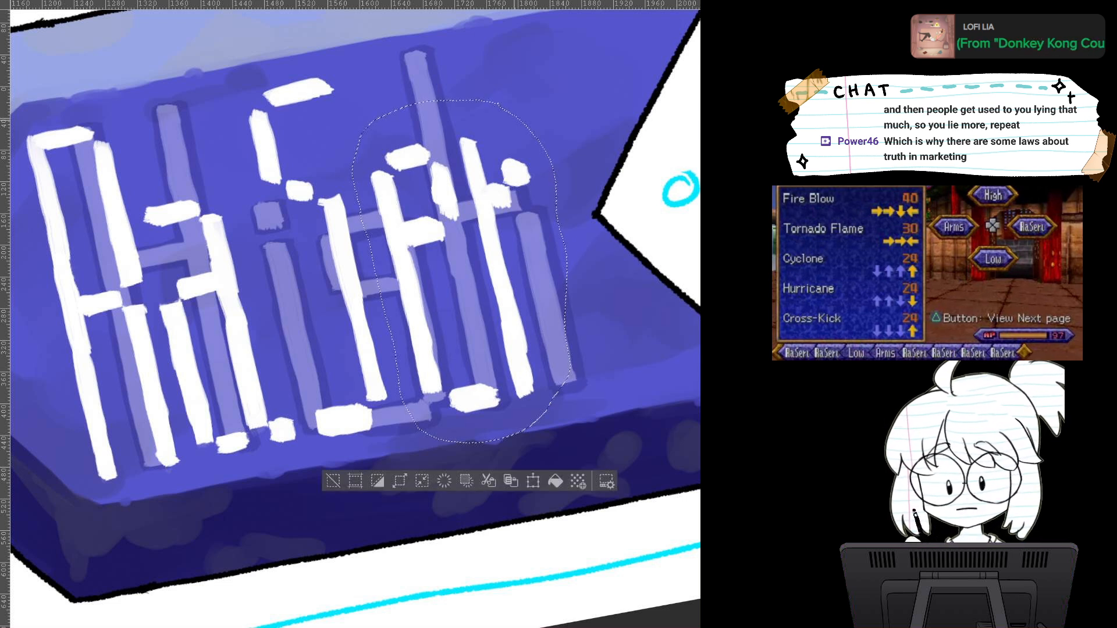
key(ctrl+t)
drag(471, 268, 454, 270)
click(405, 483)
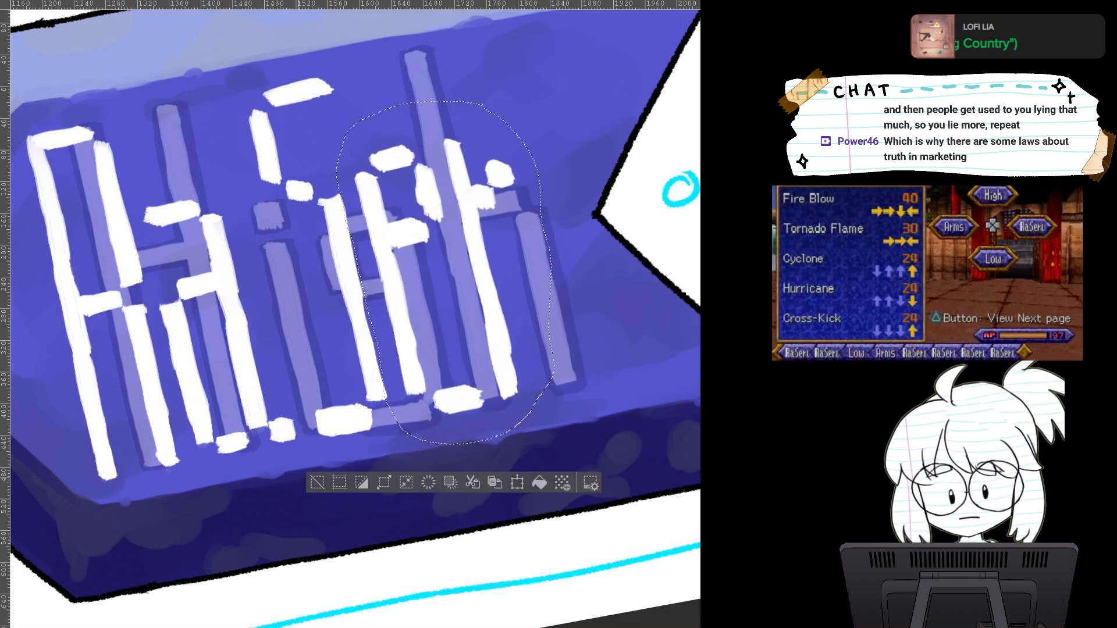
click(314, 483)
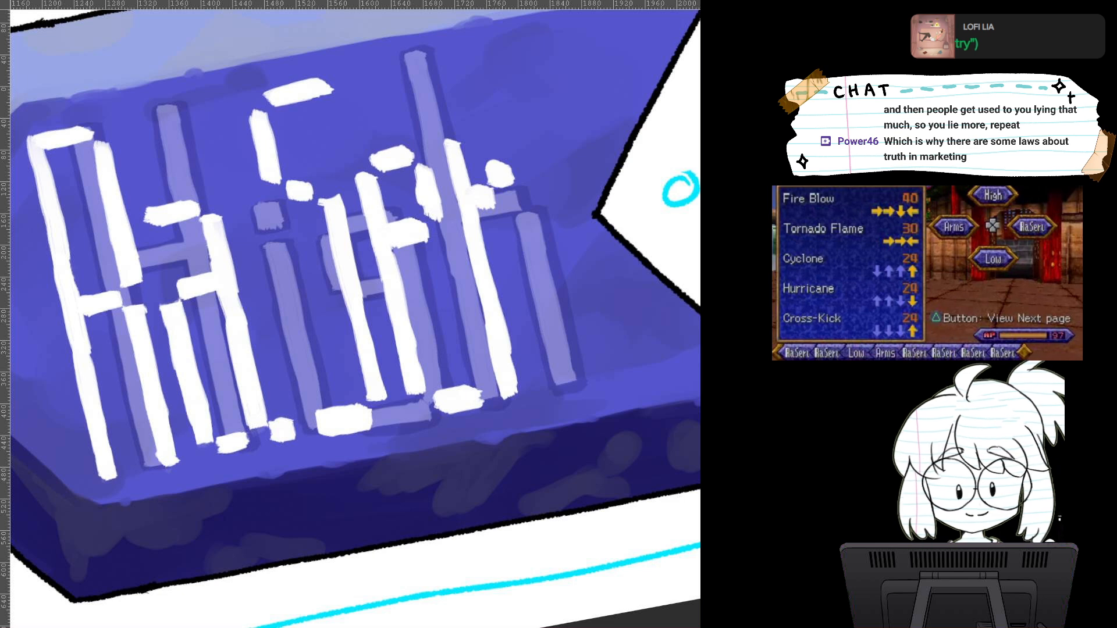
Step: Paint a white "u" after the "r" with two tall parallel stems and a short bottom bar between them
key(asciicircum)
key(asciicircum)
drag(419, 279, 307, 297)
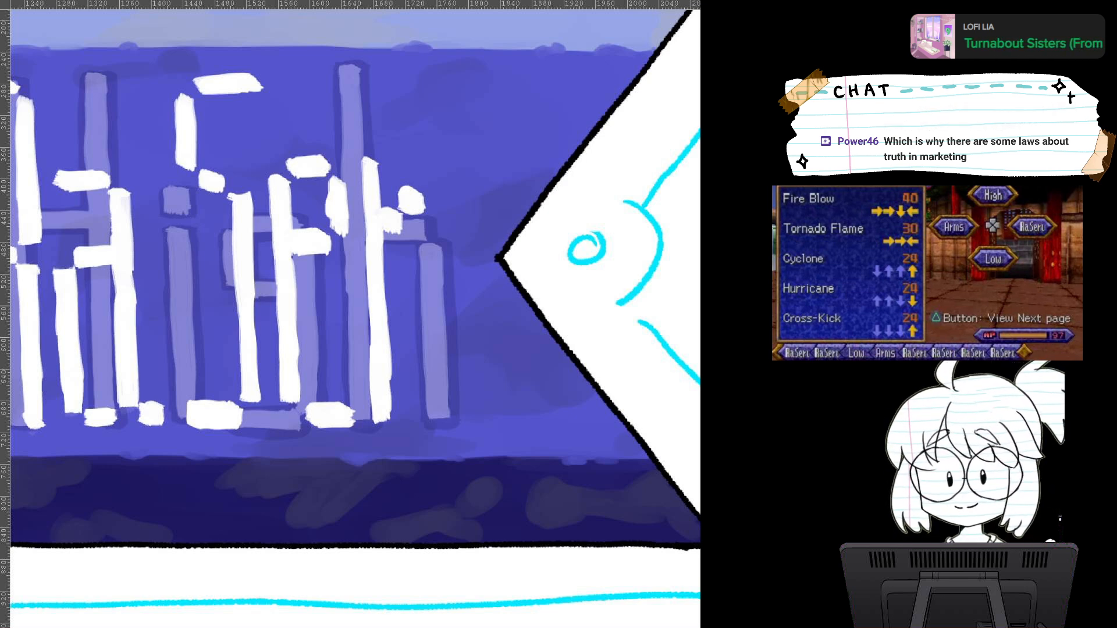
drag(349, 290, 395, 275)
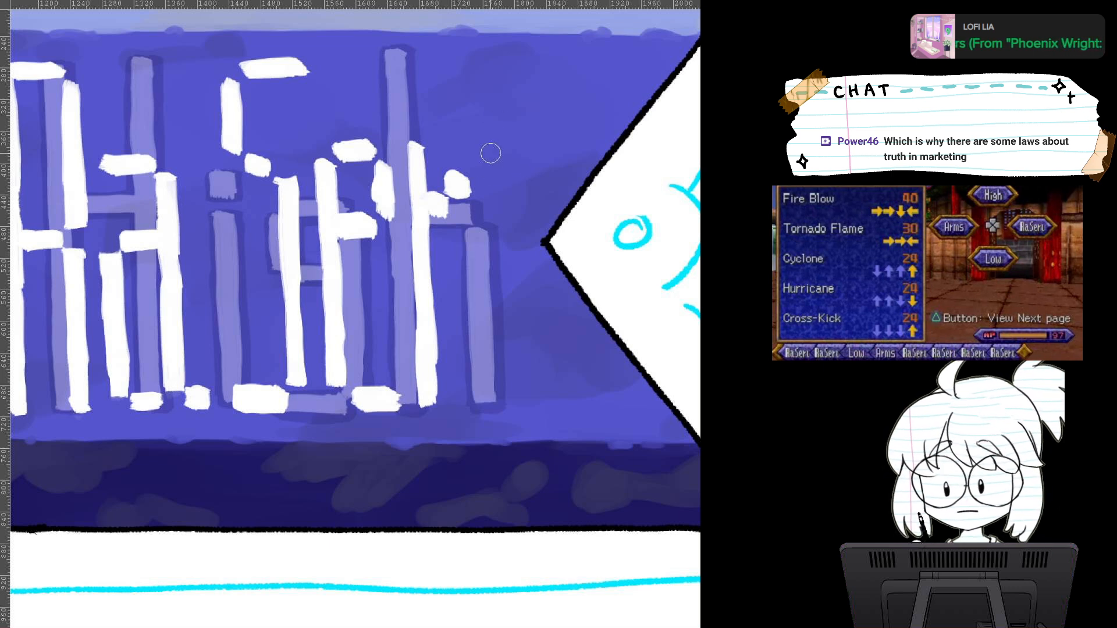
drag(486, 147, 488, 372)
mouse_move(488, 273)
mouse_down()
mouse_move(489, 381)
mouse_move(535, 394)
mouse_move(512, 393)
mouse_move(510, 405)
mouse_move(537, 403)
mouse_move(512, 398)
mouse_move(550, 393)
mouse_up()
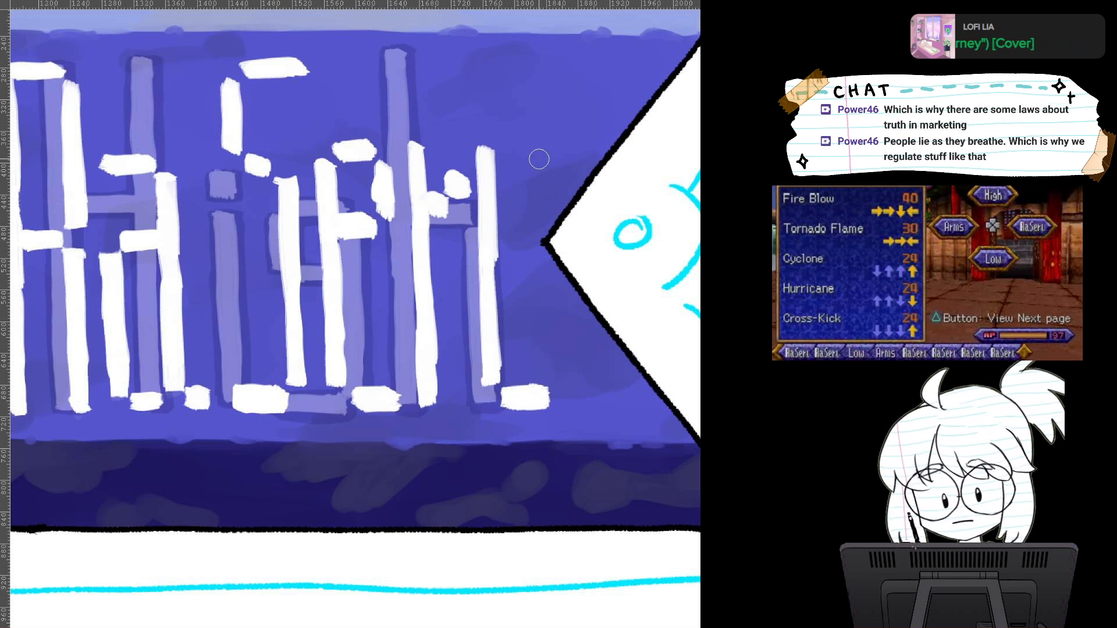
drag(542, 145, 549, 294)
drag(546, 233, 555, 349)
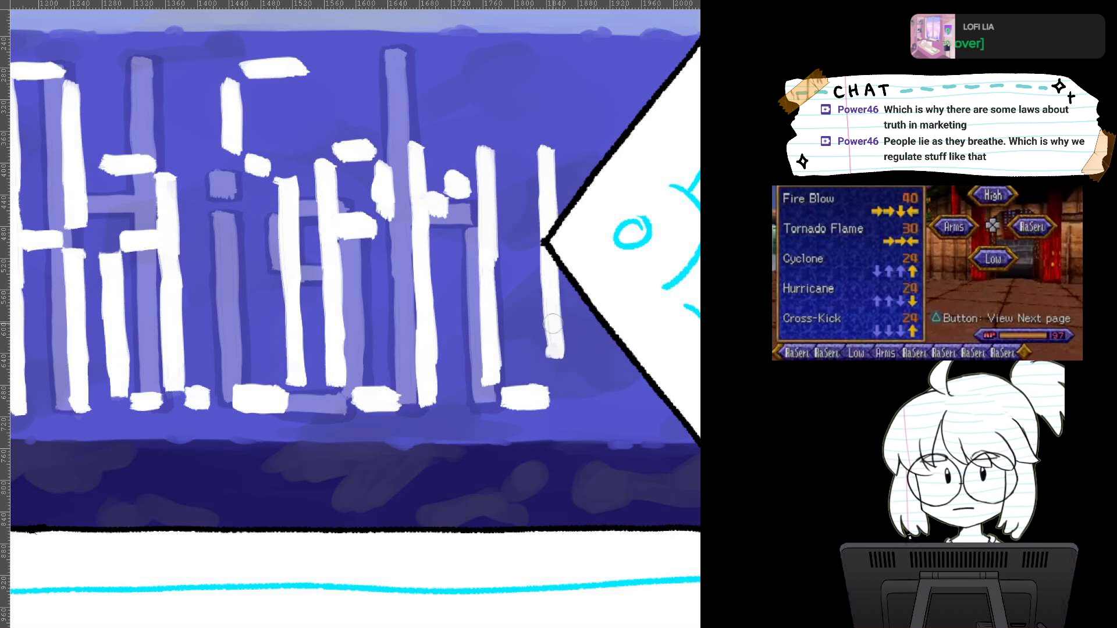
drag(549, 271, 563, 375)
mouse_move(544, 155)
mouse_down()
mouse_move(553, 345)
mouse_move(545, 306)
mouse_up()
Step: Move the whole white "RaSeru" lettering slightly left on the arrow button and hide the faded "High" guide
scroll(544, 339, down, 3)
scroll(545, 326, up, 1)
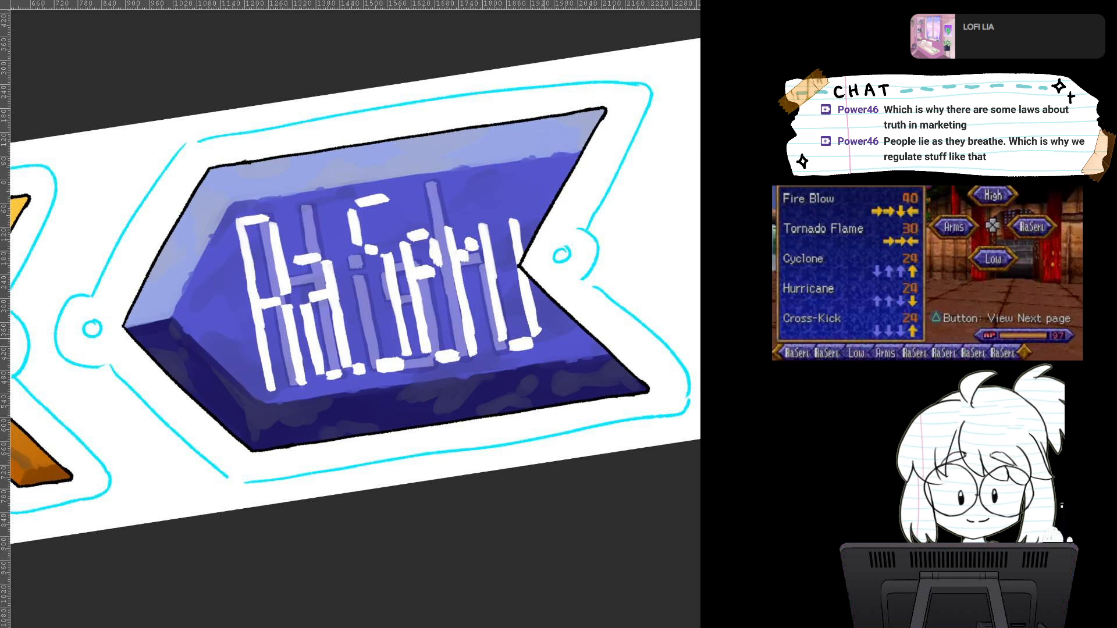
drag(431, 291, 467, 275)
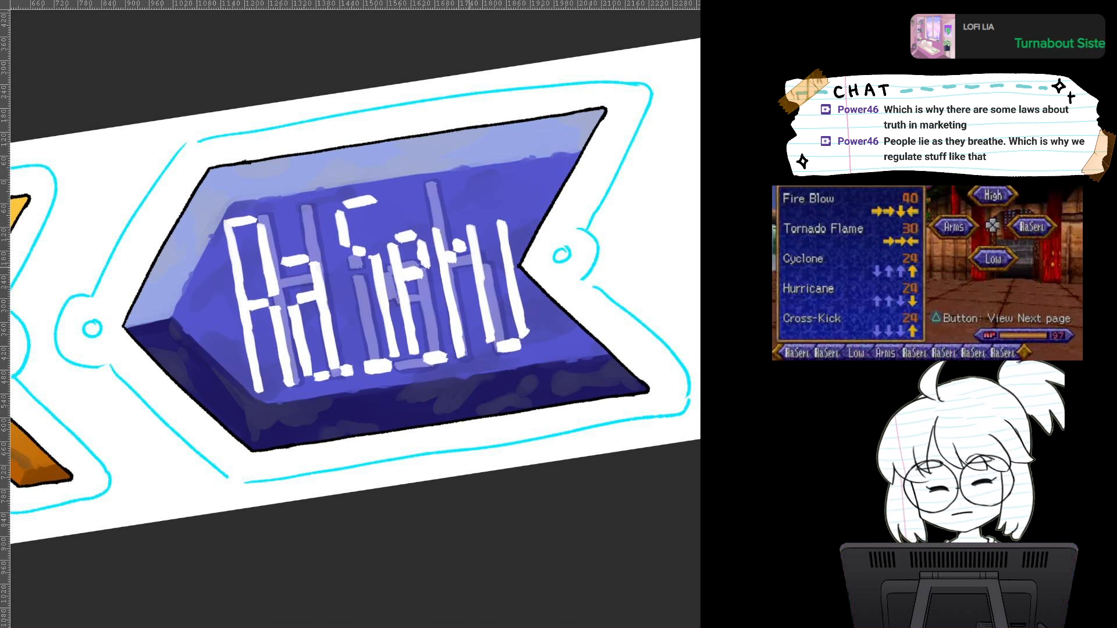
key(Return)
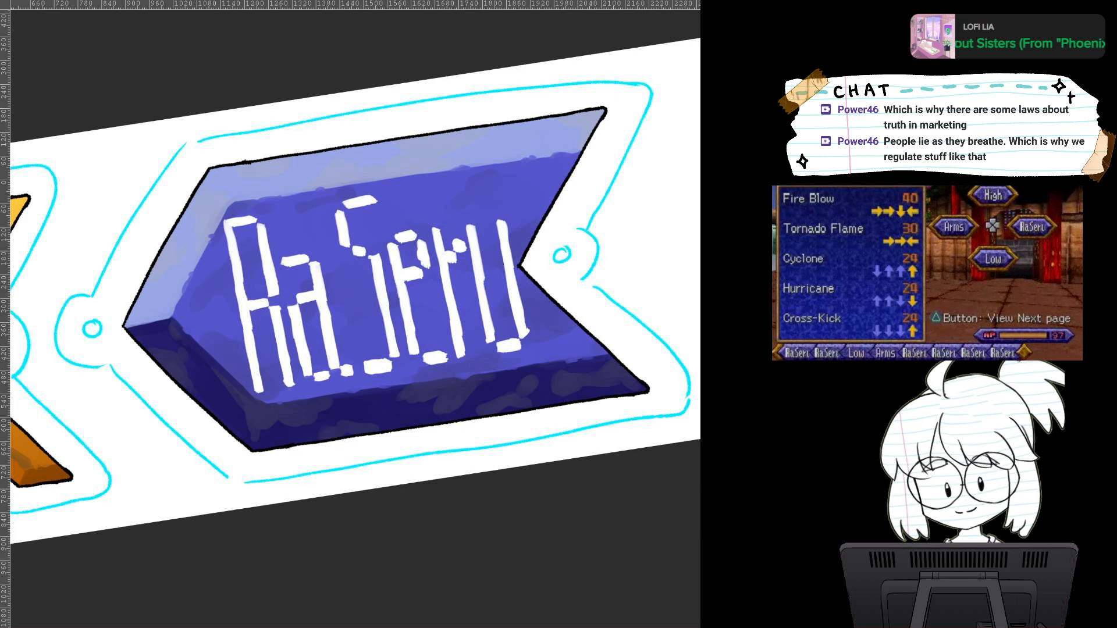
Step: Trim the outer block of the "r"'s arm to a smaller square with a gap before the "u"
scroll(470, 313, up, 4)
scroll(508, 387, up, 1)
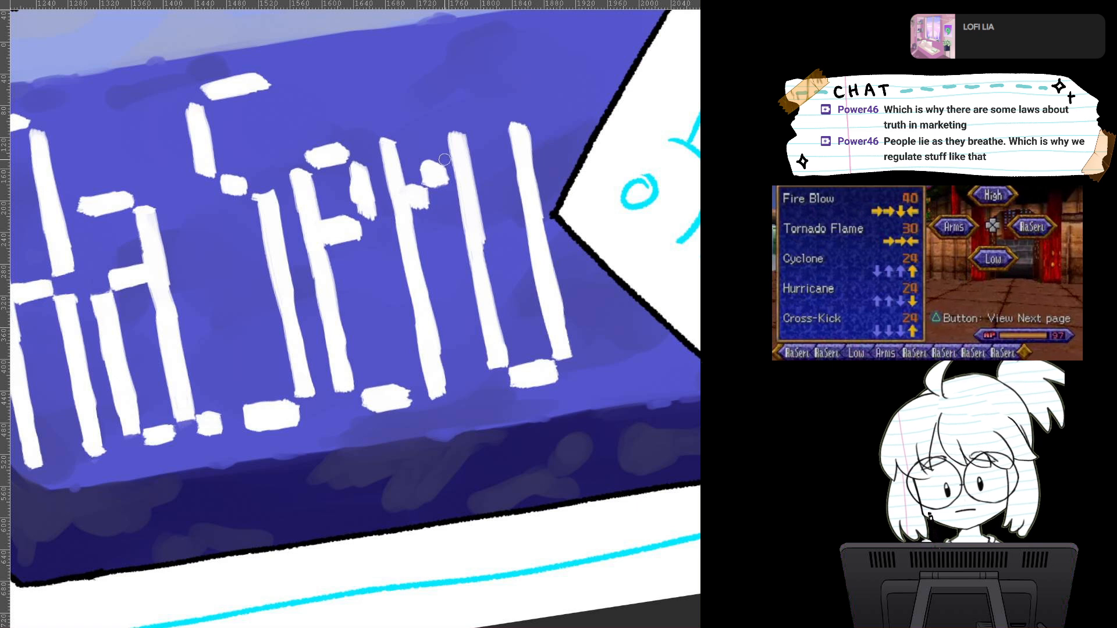
mouse_move(445, 162)
mouse_down()
mouse_move(449, 187)
mouse_move(414, 160)
mouse_move(441, 154)
mouse_move(446, 189)
mouse_up()
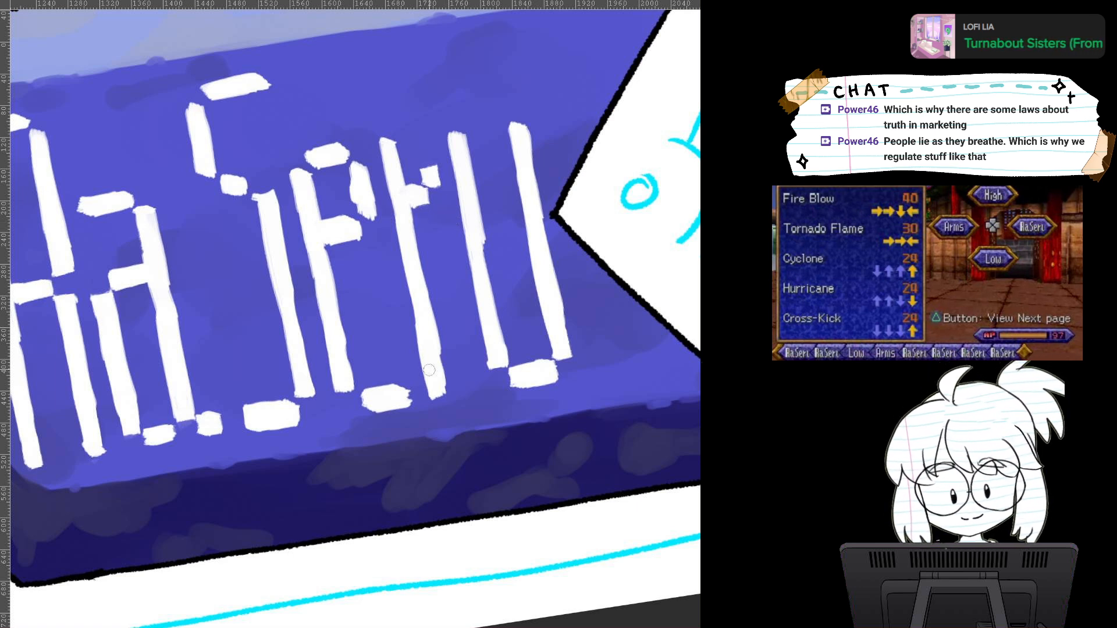
Step: Square off the ends of the bottom bar, top bar and small right-hand stroke of the letter e in the white "Ra Seru" lettering
drag(407, 379, 412, 407)
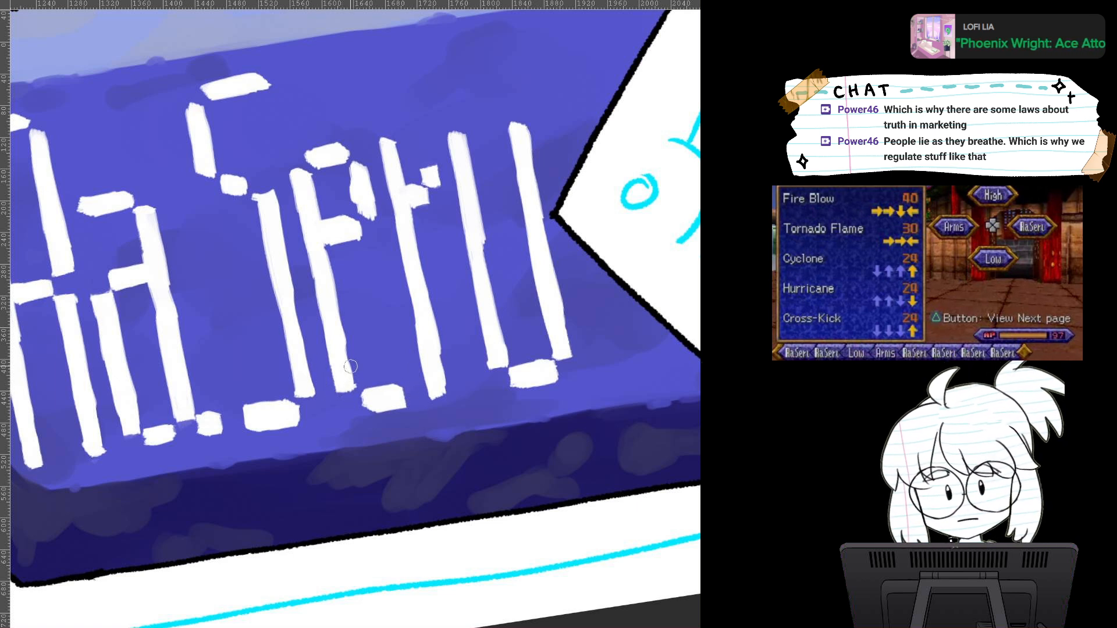
mouse_move(342, 349)
mouse_down()
mouse_move(349, 388)
mouse_move(389, 399)
mouse_up()
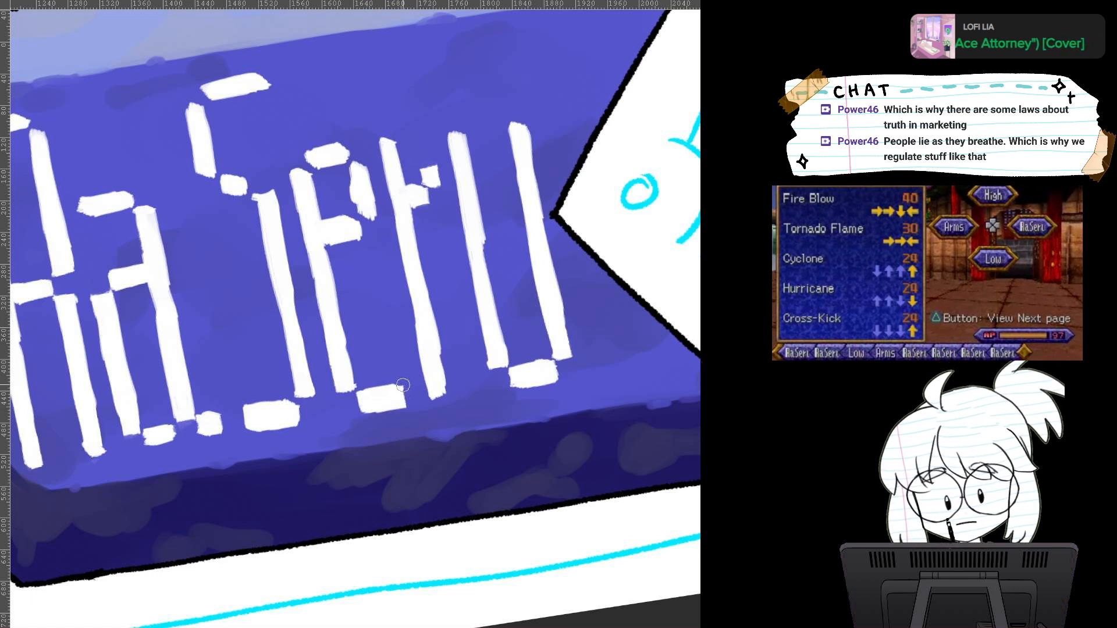
mouse_move(350, 220)
mouse_down()
mouse_move(357, 233)
mouse_move(323, 246)
mouse_move(327, 265)
mouse_up()
mouse_move(363, 211)
mouse_down()
mouse_move(357, 189)
mouse_move(378, 221)
mouse_move(364, 221)
mouse_move(377, 193)
mouse_up()
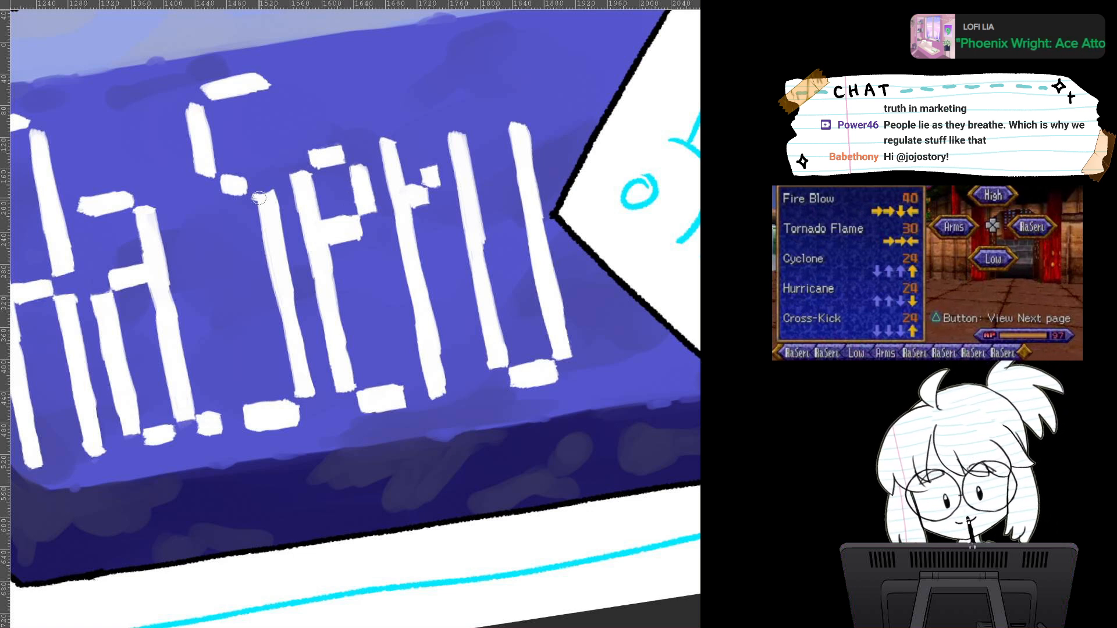
Step: Straighten the lower stem of the S, and trim the bottom bars of the S and the e into clean blocks
drag(280, 292, 298, 389)
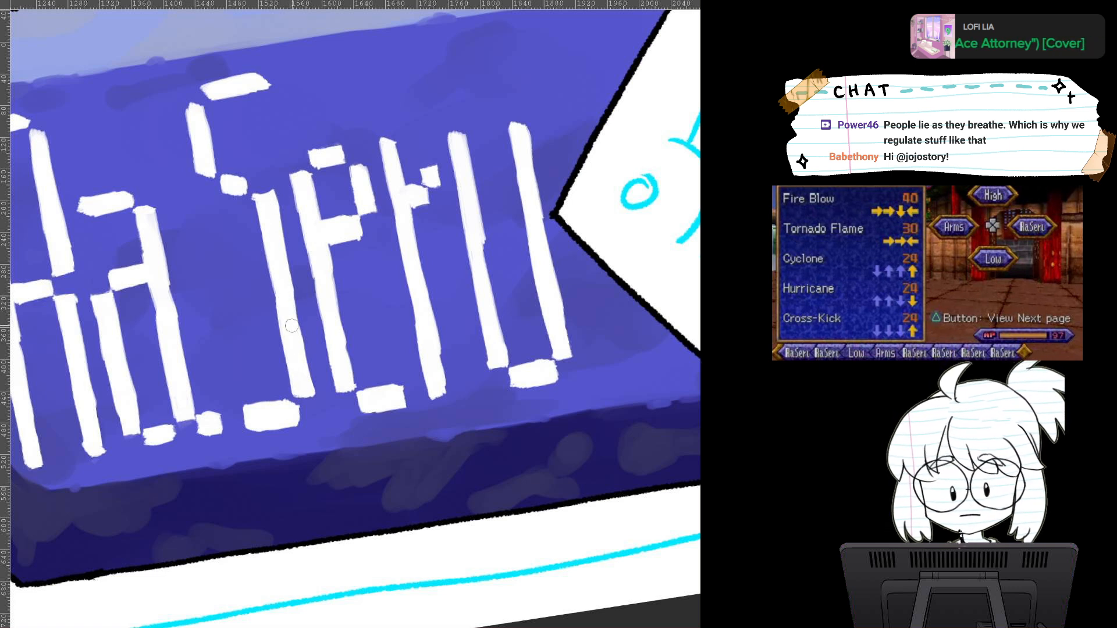
mouse_move(263, 409)
mouse_down()
mouse_move(294, 403)
mouse_move(308, 427)
mouse_up()
drag(239, 439, 314, 415)
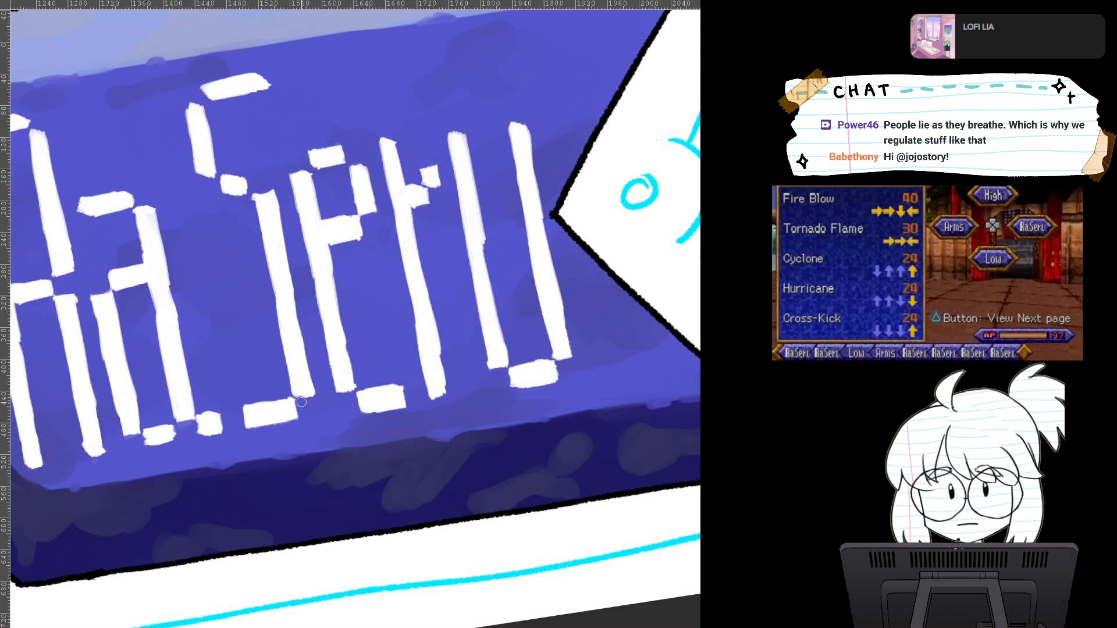
drag(359, 419, 392, 411)
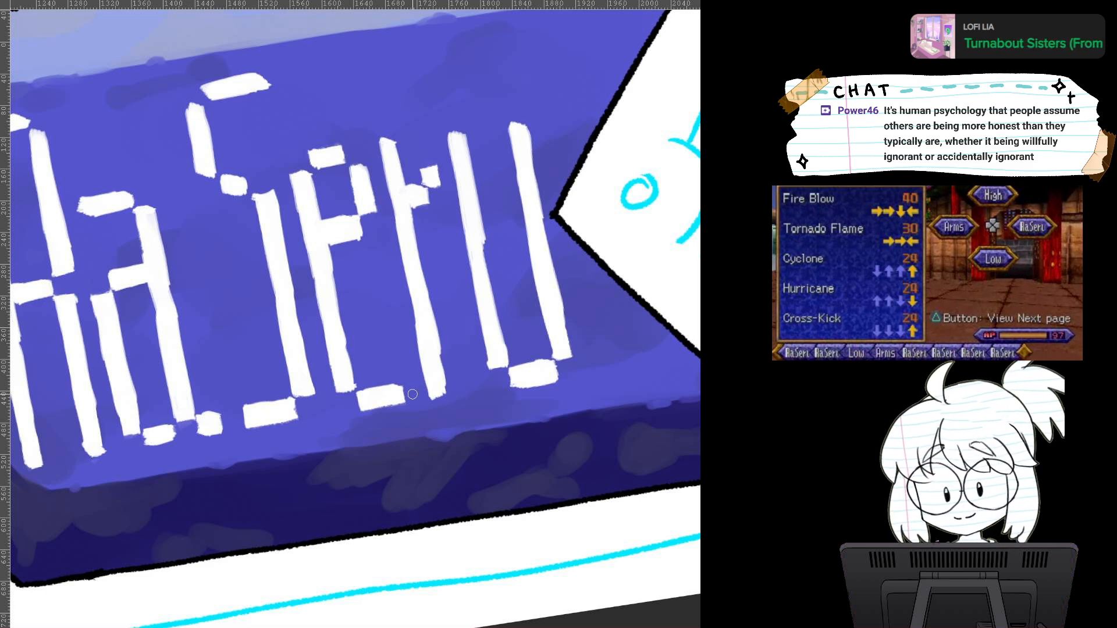
Step: Clean up the ragged edges of the bottom bar of the letter u
scroll(413, 395, down, 4)
scroll(412, 394, up, 2)
scroll(412, 394, down, 1)
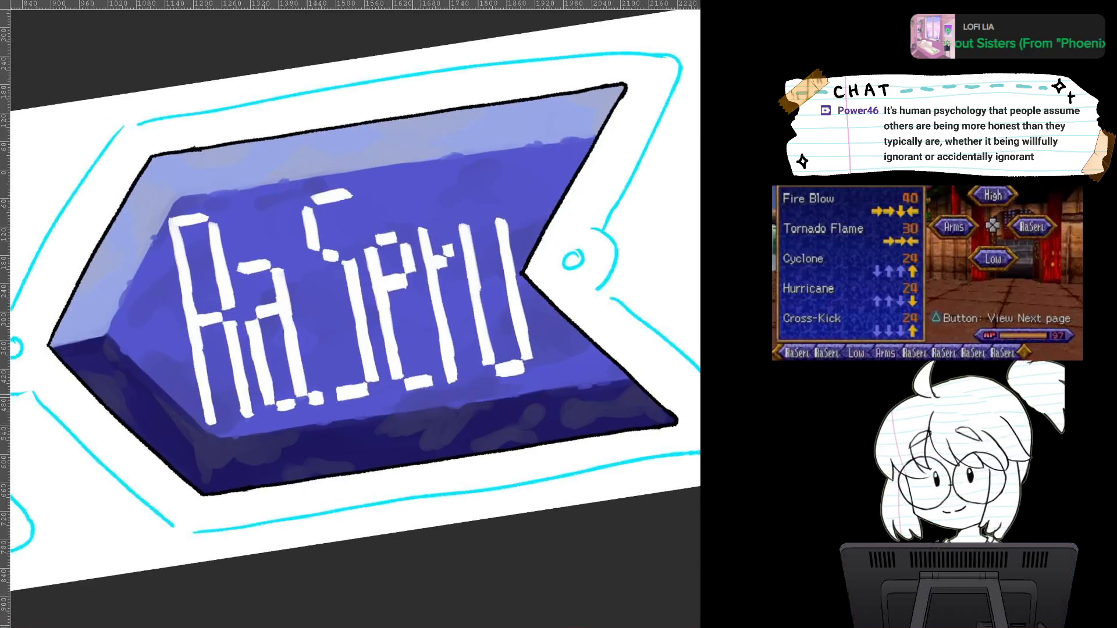
scroll(412, 394, down, 2)
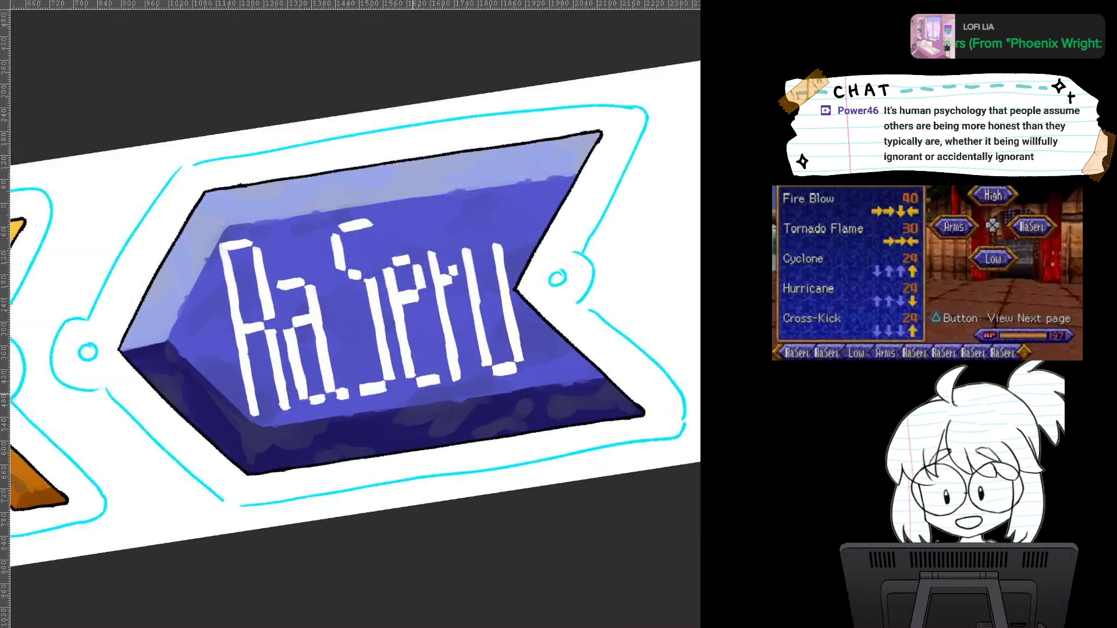
scroll(413, 394, up, 3)
scroll(473, 365, up, 3)
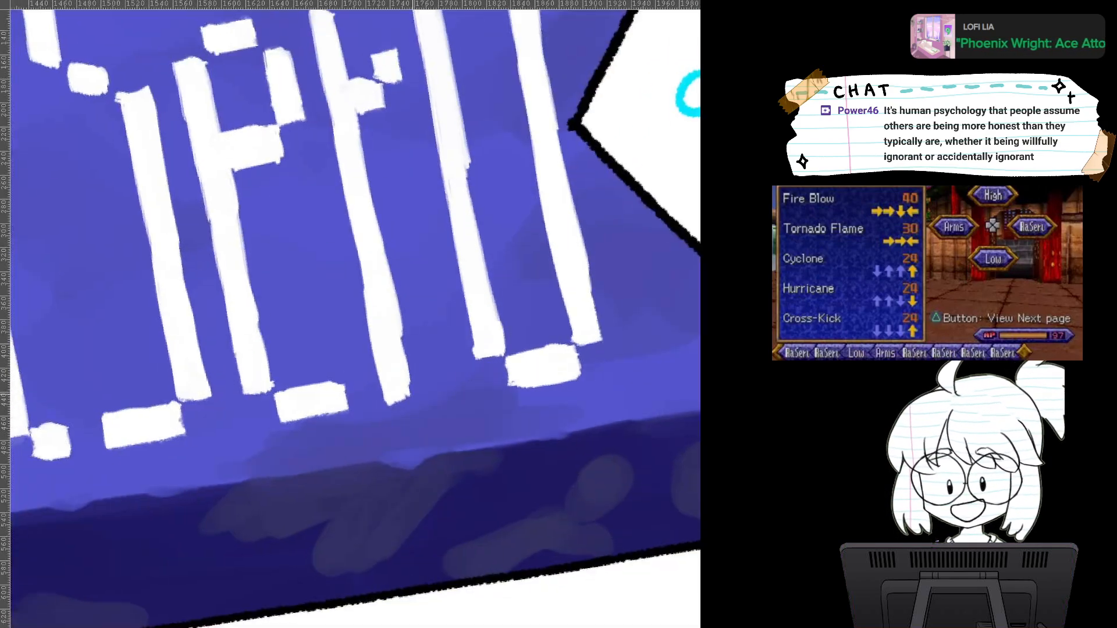
drag(413, 395, 395, 393)
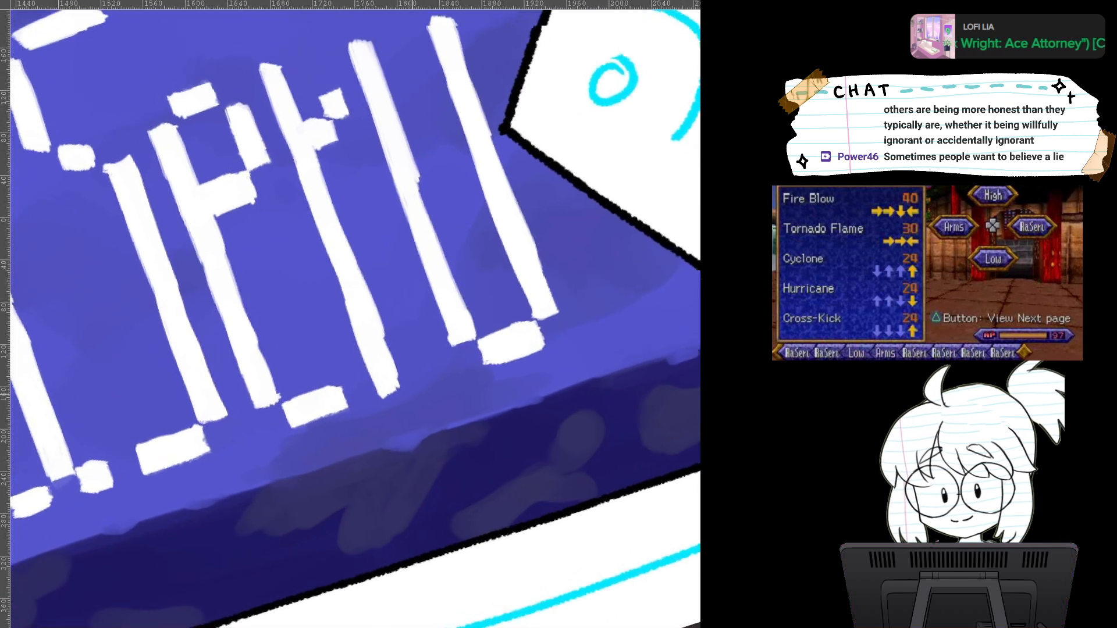
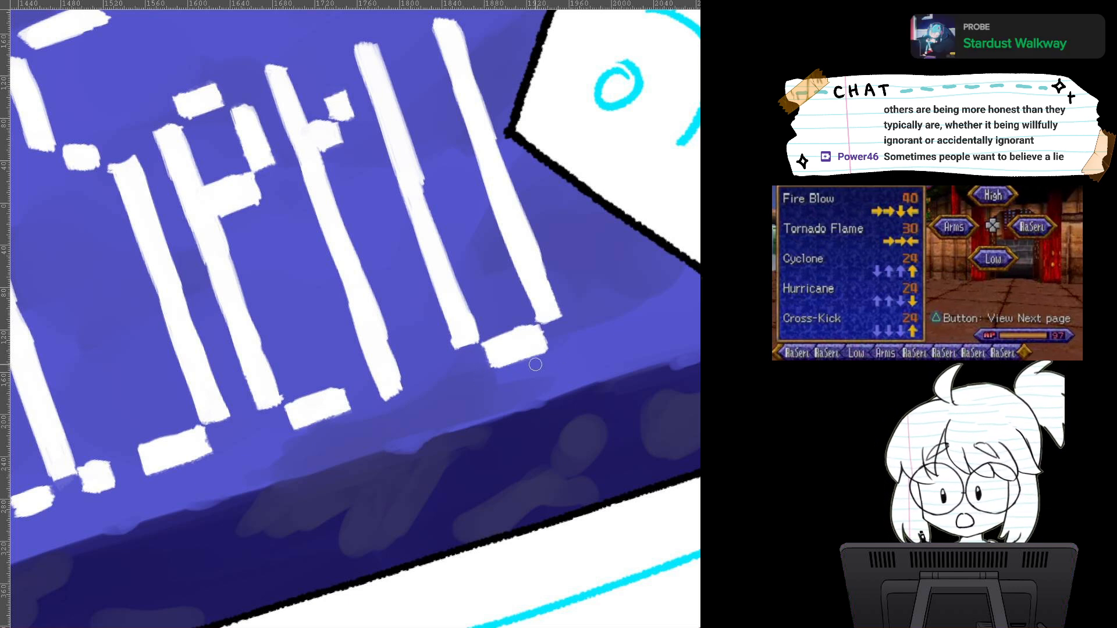
drag(508, 319, 562, 404)
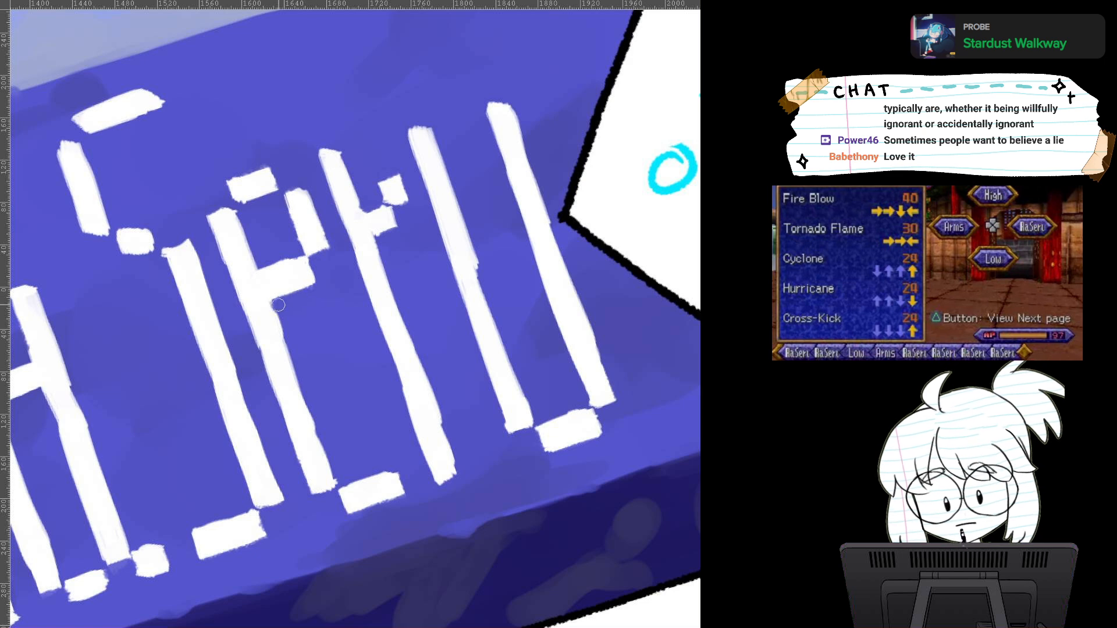
Step: Square up the small connecting block of the S and trim the pointed end of its top bar
drag(296, 309, 423, 308)
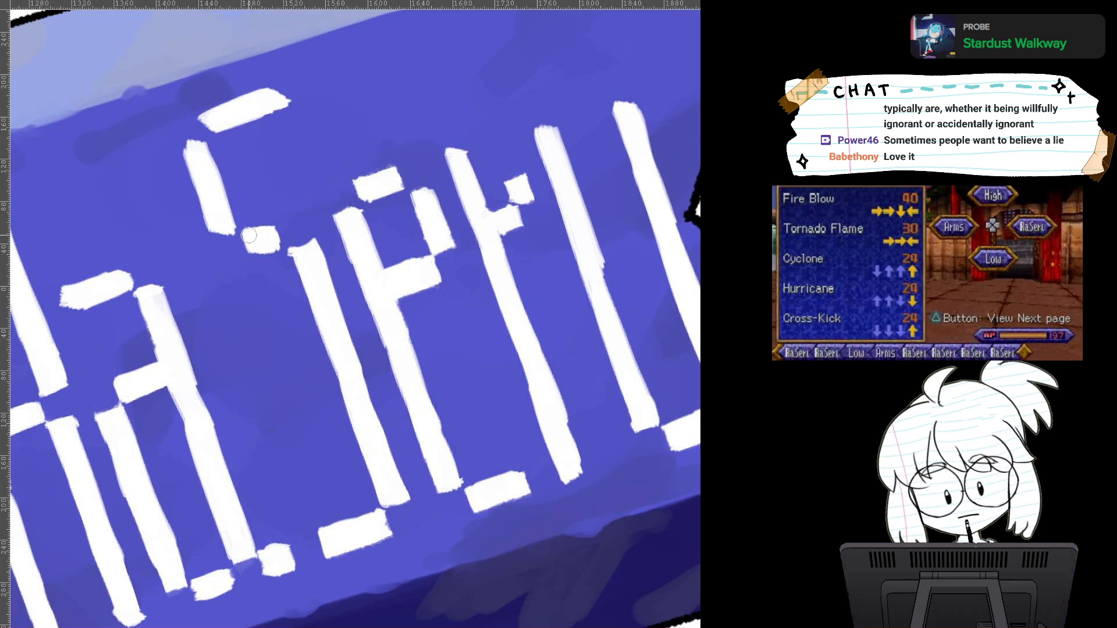
mouse_move(251, 233)
mouse_down()
mouse_move(267, 231)
mouse_move(253, 241)
mouse_move(257, 254)
mouse_move(280, 245)
mouse_move(221, 232)
mouse_move(231, 228)
mouse_up()
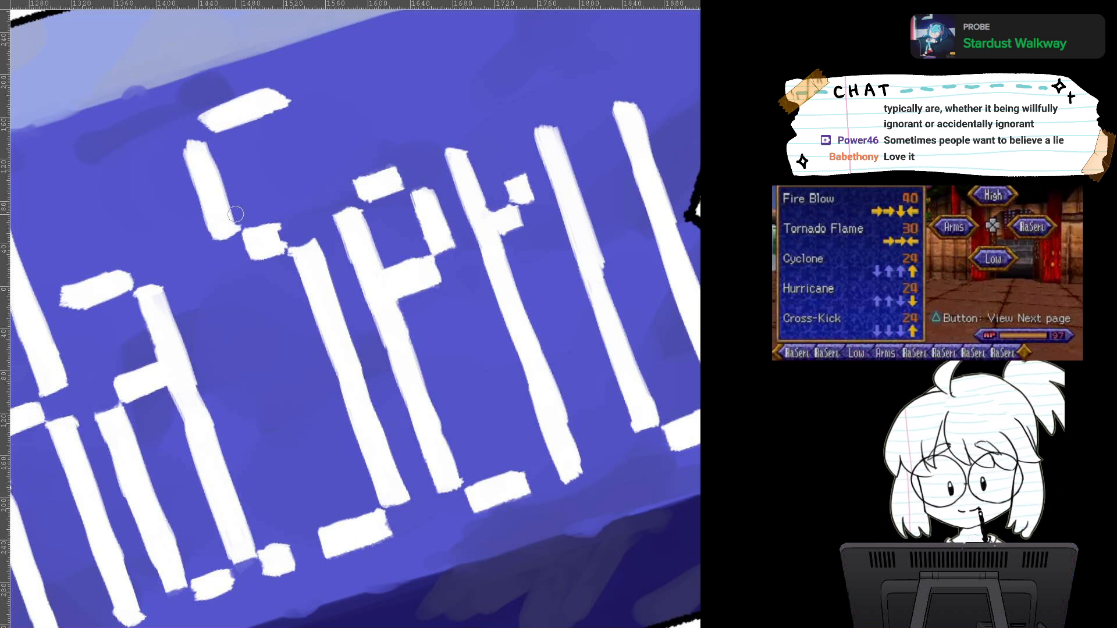
mouse_move(205, 124)
mouse_down()
mouse_move(278, 98)
mouse_move(339, 165)
mouse_move(402, 136)
mouse_up()
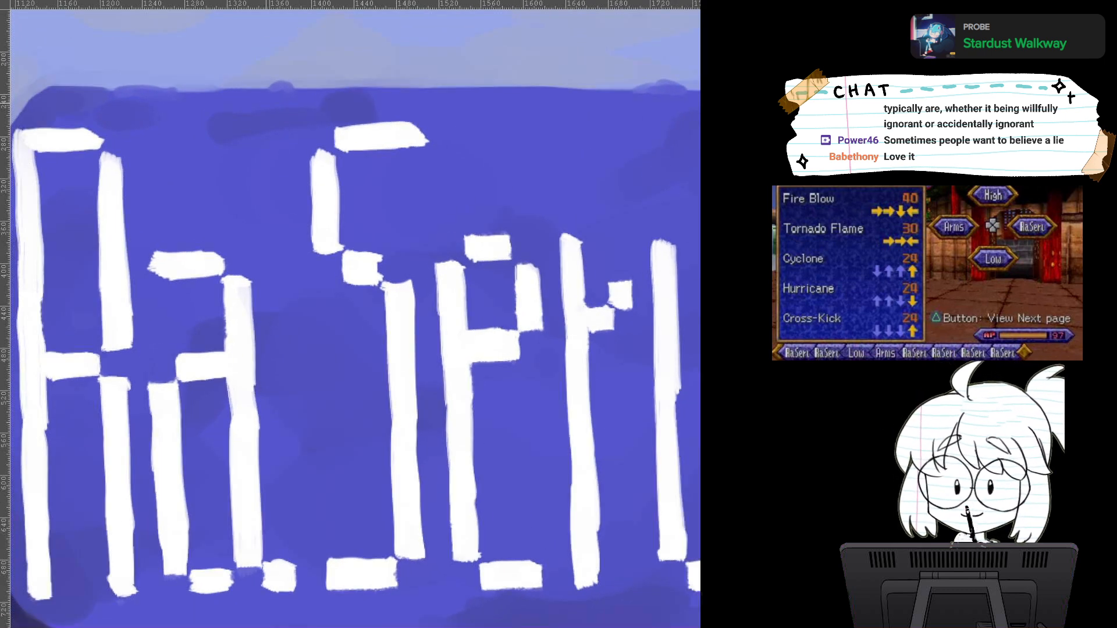
mouse_move(440, 125)
mouse_down()
mouse_move(416, 154)
mouse_move(419, 115)
mouse_move(414, 148)
mouse_up()
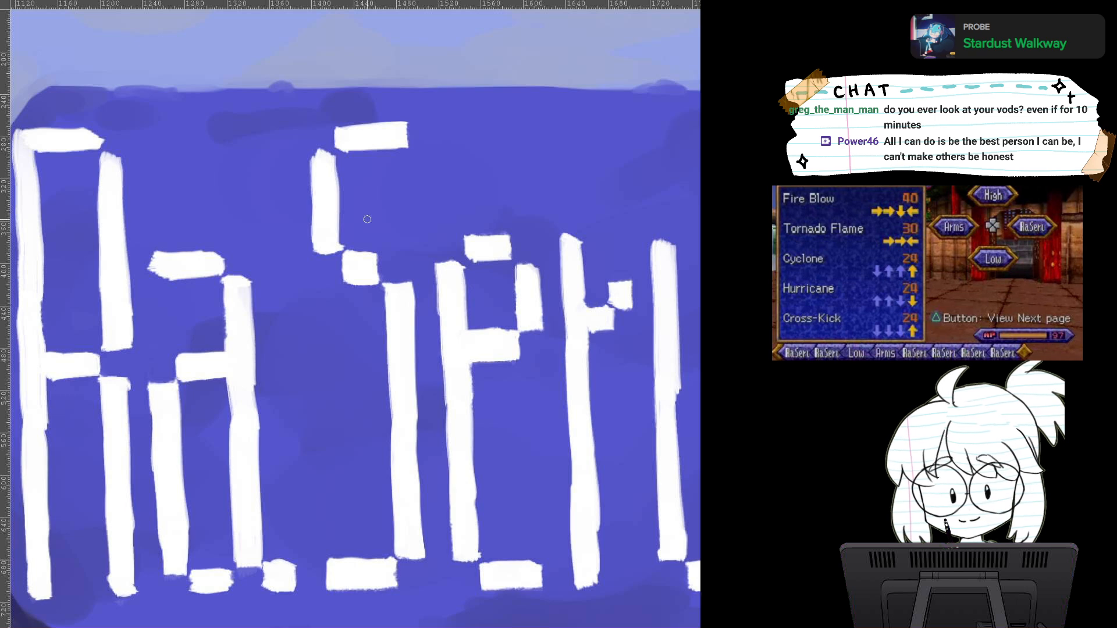
Step: Square off the left end of the a's top bar and tidy its foot bar and small tail block
scroll(367, 219, up, 1)
drag(367, 219, 452, 148)
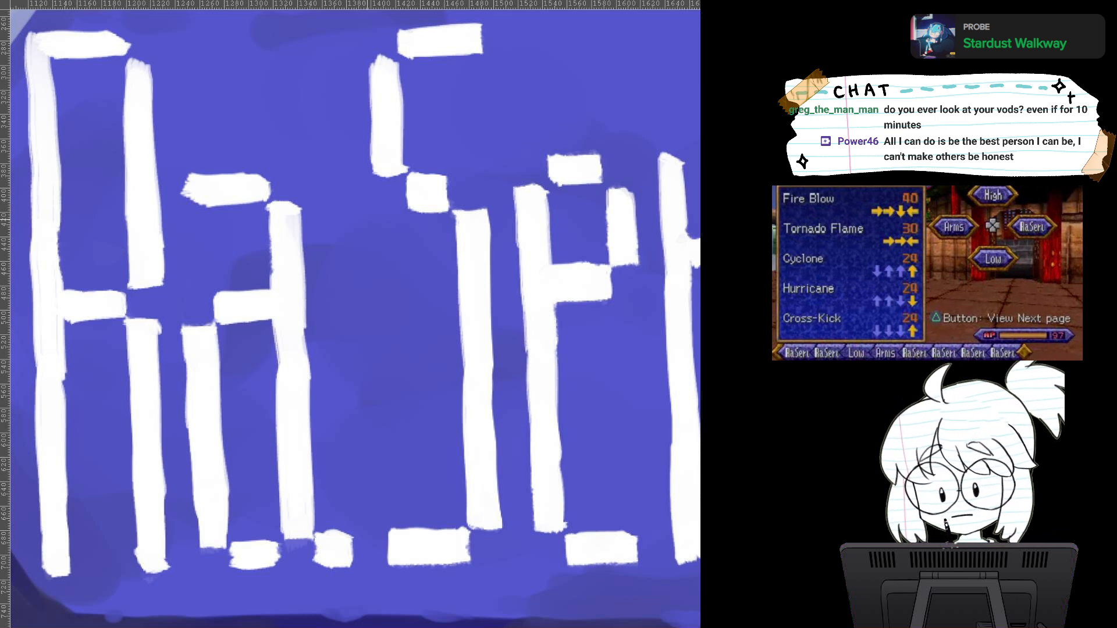
drag(368, 220, 489, 219)
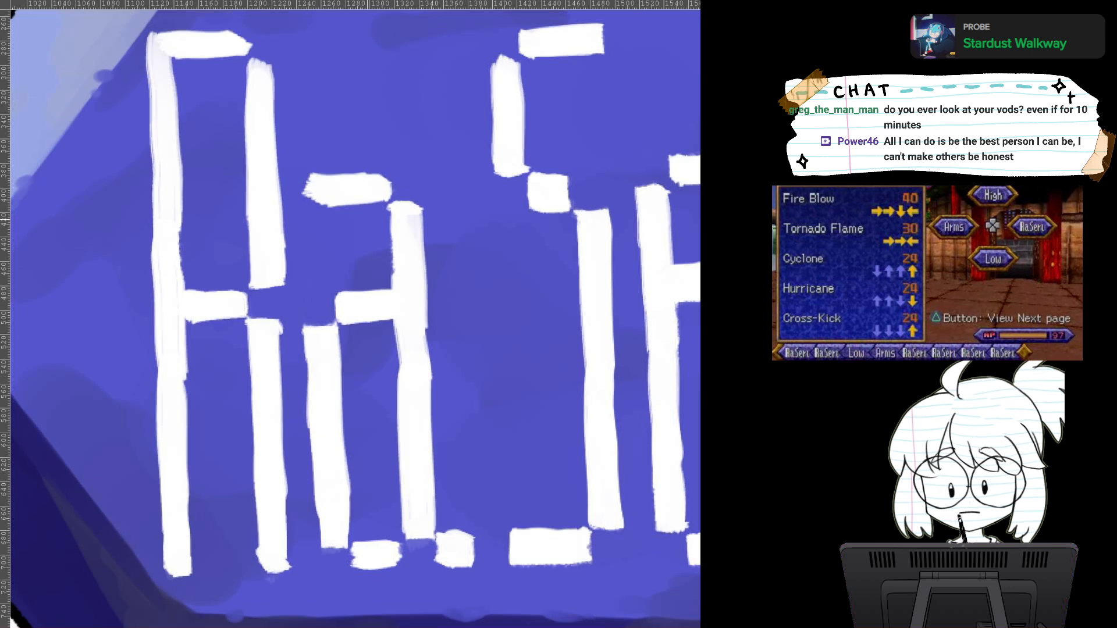
drag(302, 178, 303, 198)
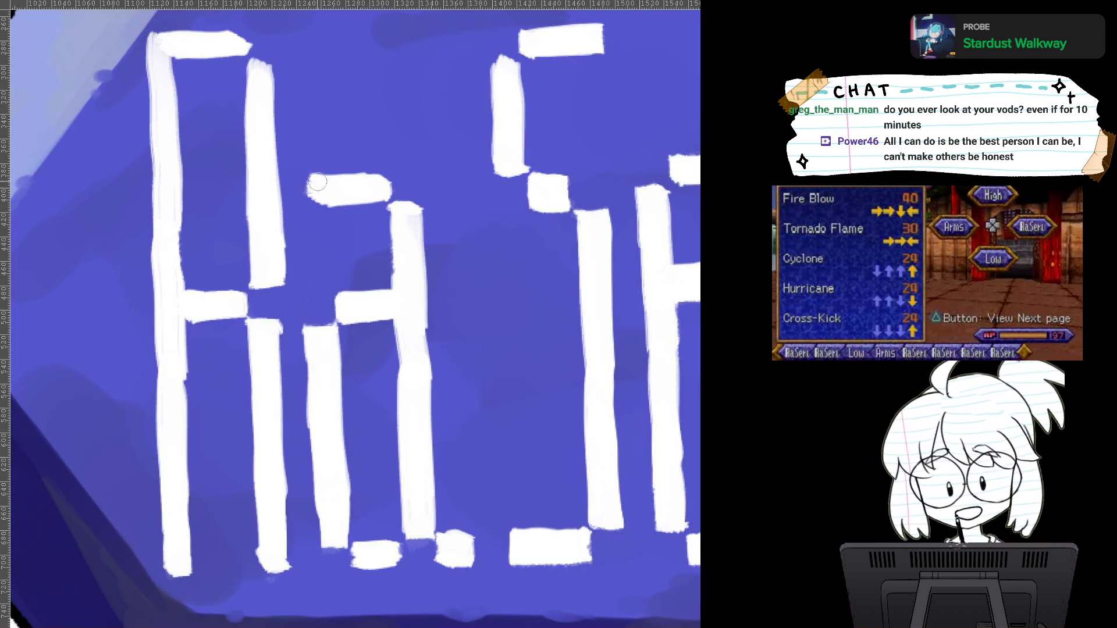
mouse_move(314, 181)
mouse_down()
mouse_move(313, 199)
mouse_move(334, 197)
mouse_move(316, 202)
mouse_up()
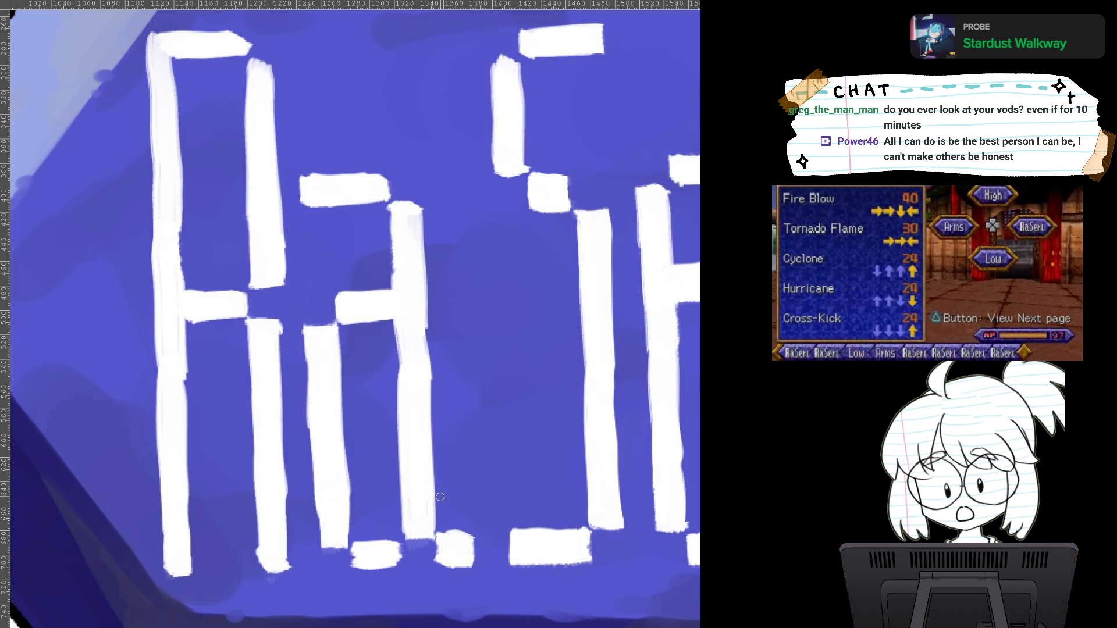
mouse_move(441, 530)
mouse_down()
mouse_move(442, 531)
mouse_move(472, 526)
mouse_move(476, 573)
mouse_up()
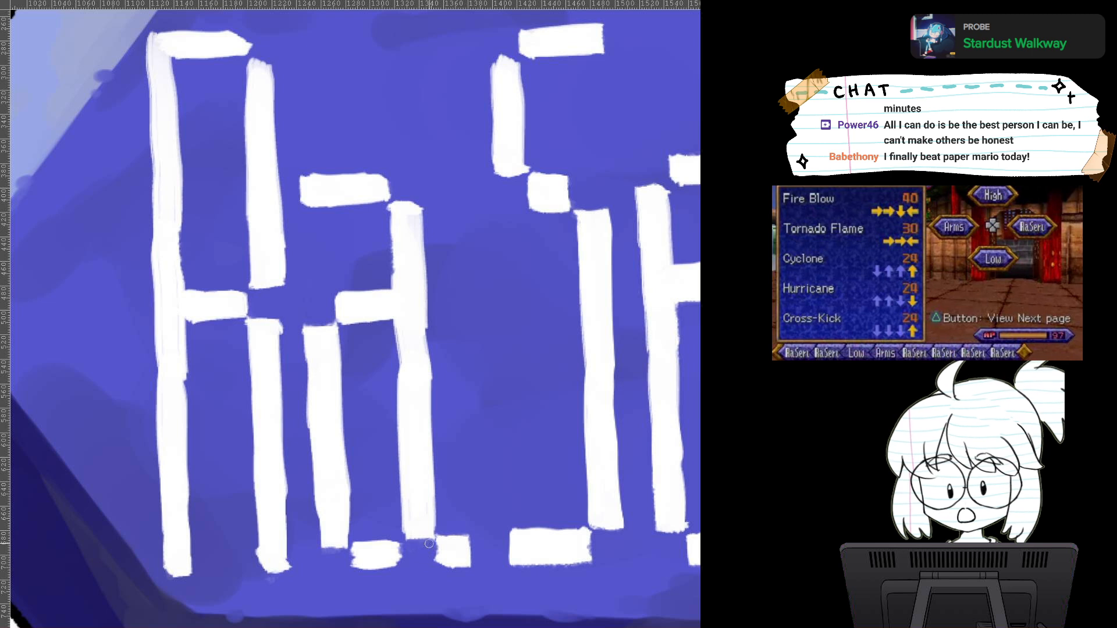
drag(404, 543, 409, 573)
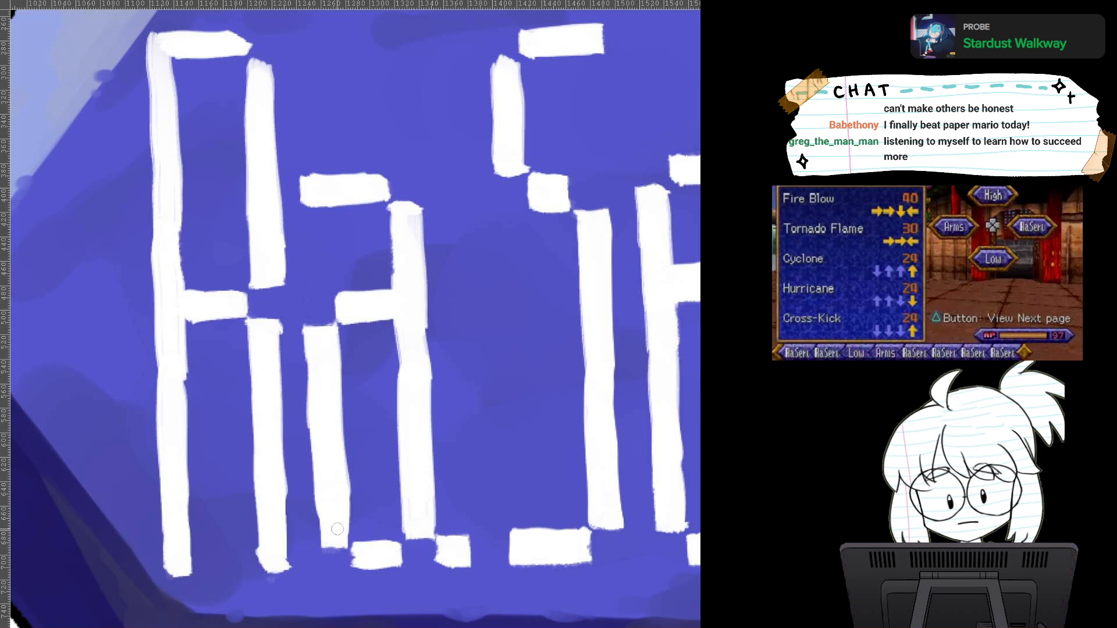
Step: Sharpen the R's upper corners by squaring the ends of its top bar and the tops of both stems
drag(506, 385, 506, 355)
drag(349, 325, 388, 387)
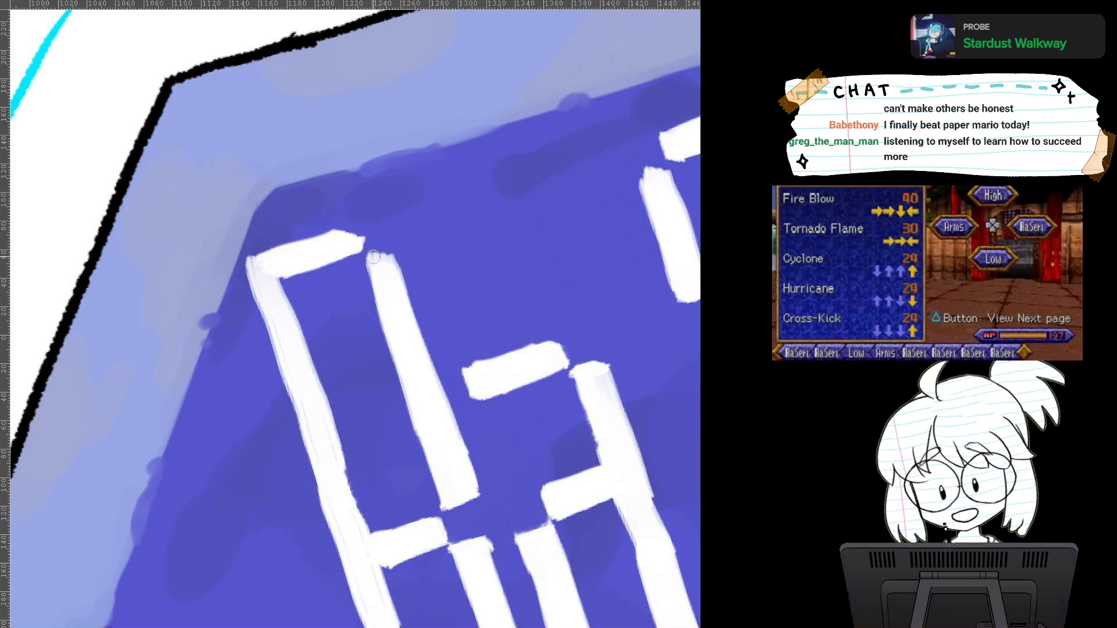
mouse_move(371, 257)
mouse_down()
mouse_move(379, 280)
mouse_move(378, 255)
mouse_move(392, 268)
mouse_move(370, 264)
mouse_up()
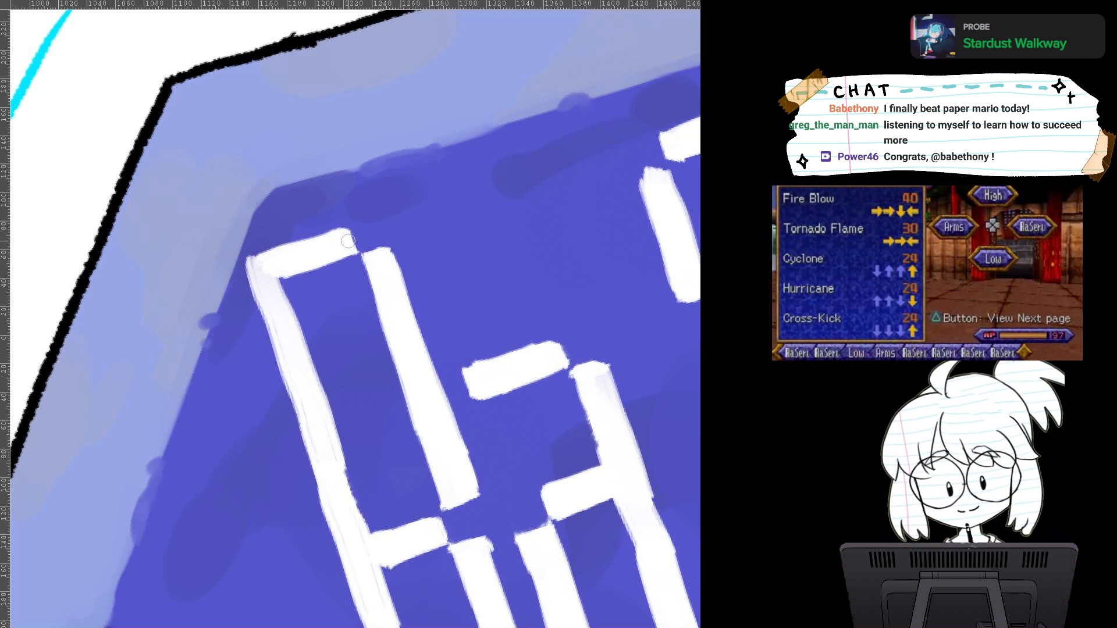
drag(258, 264, 267, 300)
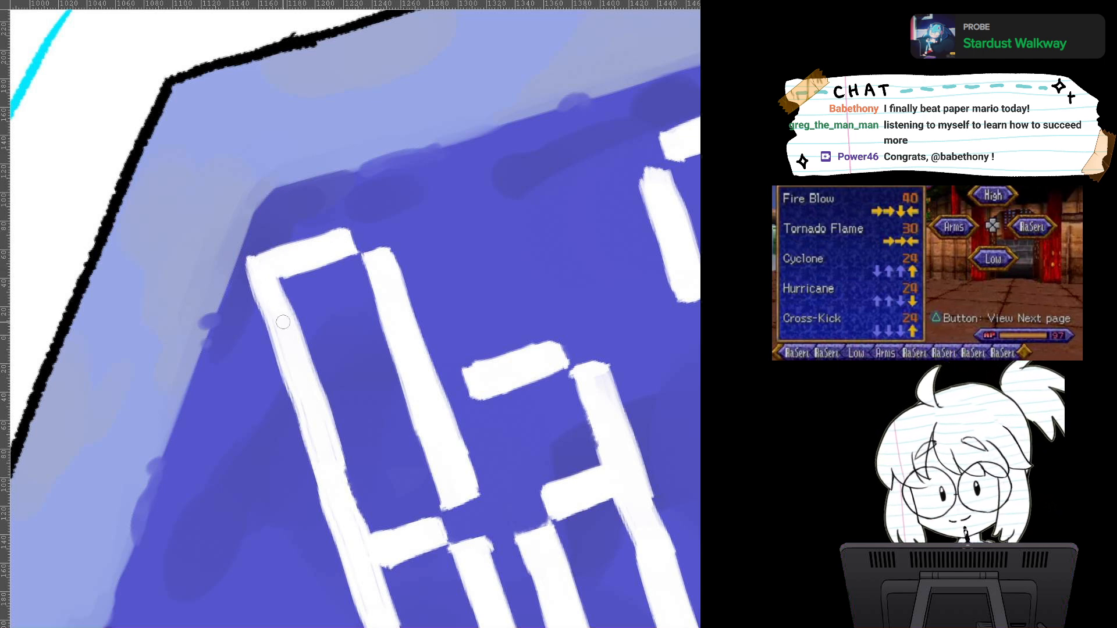
Step: Trim the outer edge of the R's upper right stroke so it runs straight and narrower toward its lower end
scroll(271, 291, up, 1)
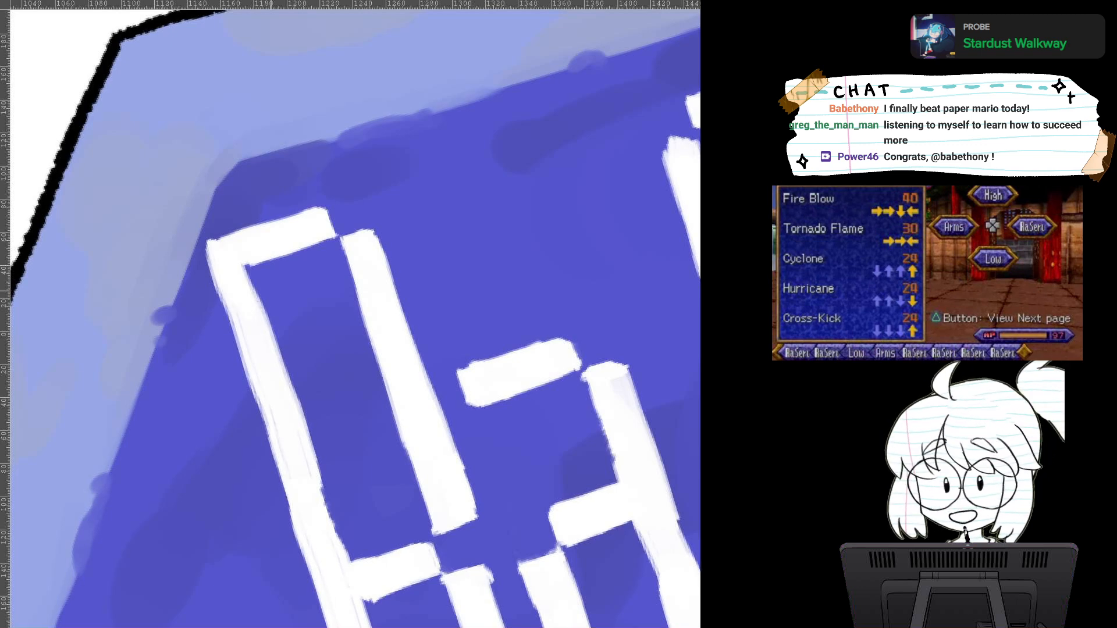
key(6)
key(6)
key(5)
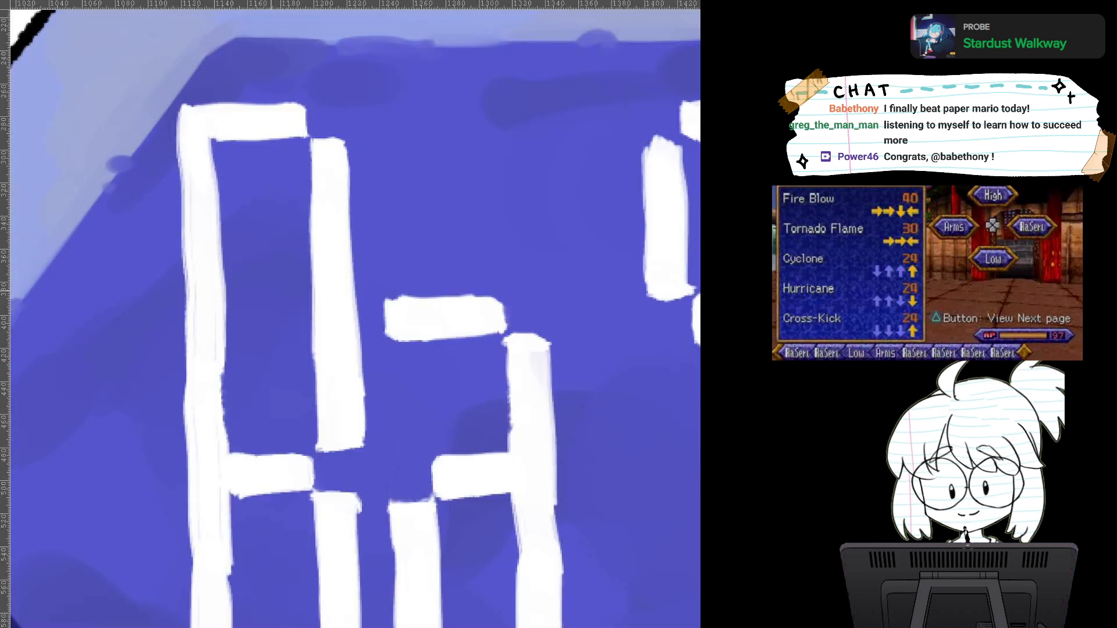
scroll(355, 319, down, 4)
drag(355, 319, 277, 243)
drag(459, 379, 529, 414)
scroll(562, 444, up, 3)
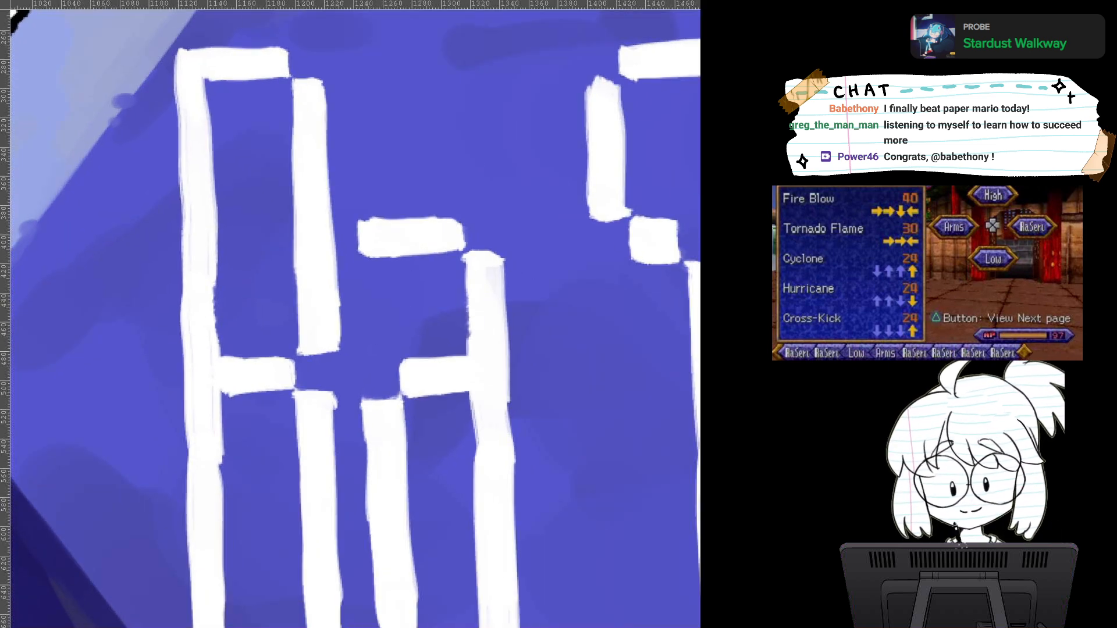
drag(338, 213, 339, 343)
drag(338, 258, 342, 370)
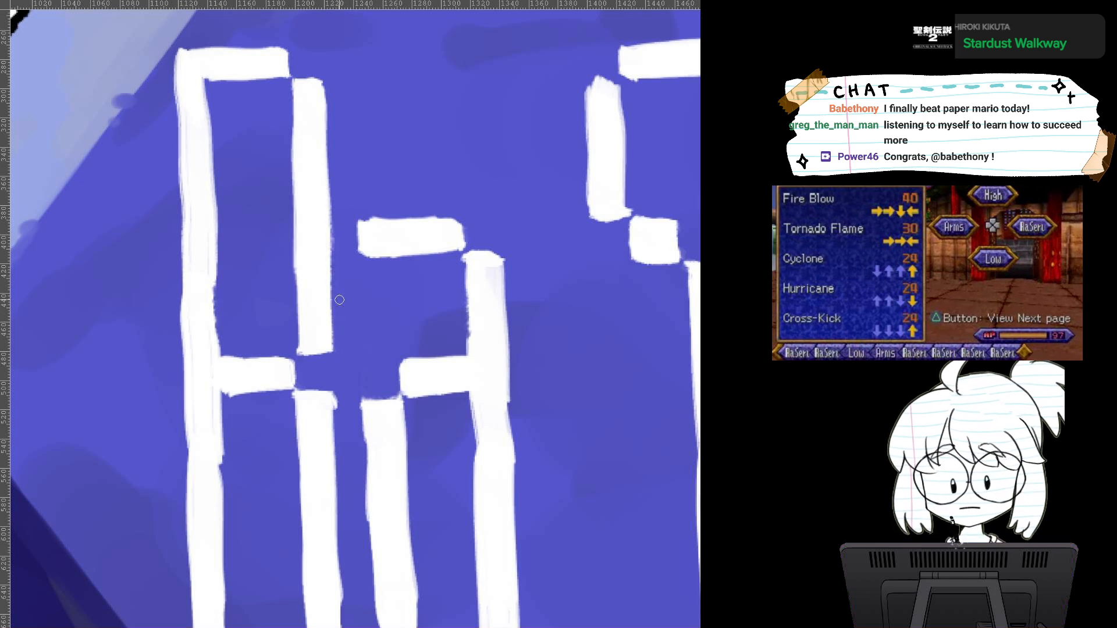
Step: Extend the e's top bar slightly to the left and square off the top of its main stem
scroll(466, 384, down, 3)
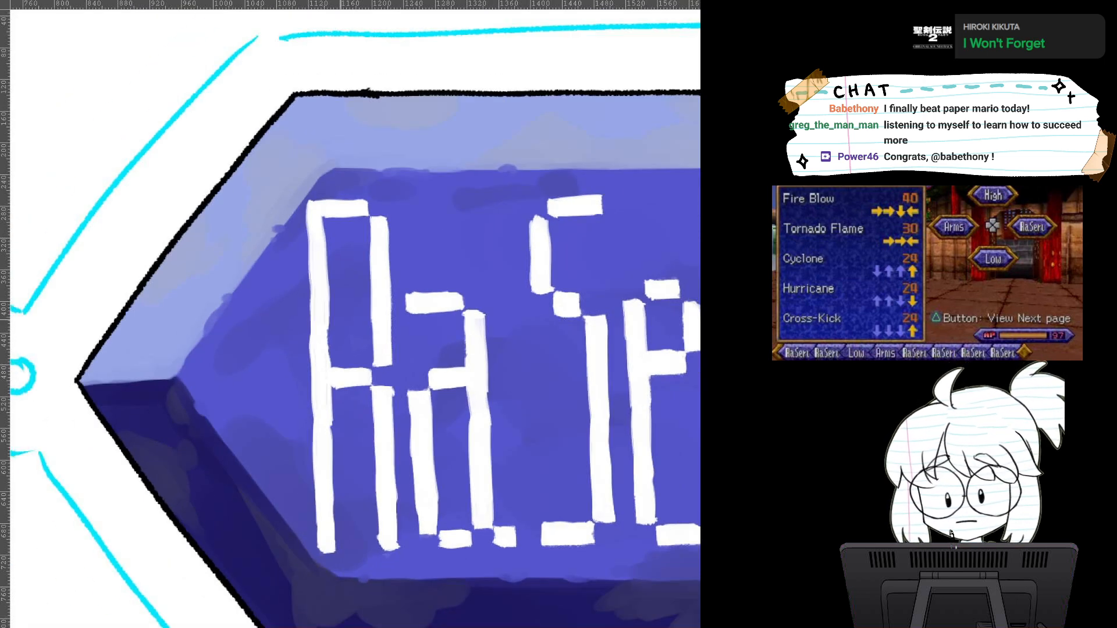
drag(466, 384, 169, 333)
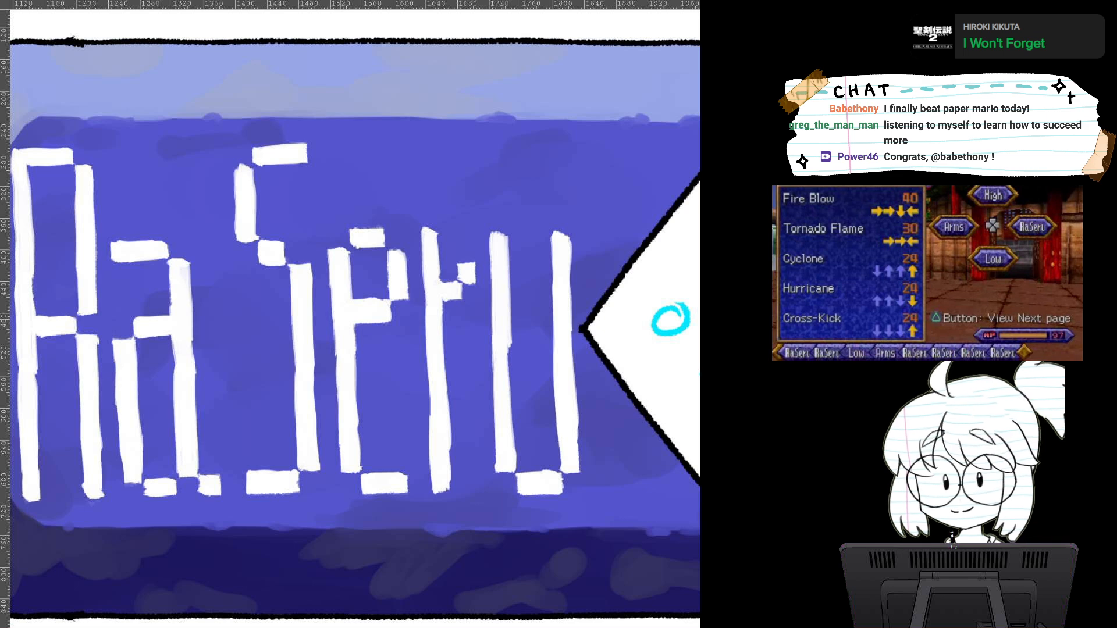
scroll(421, 402, up, 3)
drag(349, 291, 503, 359)
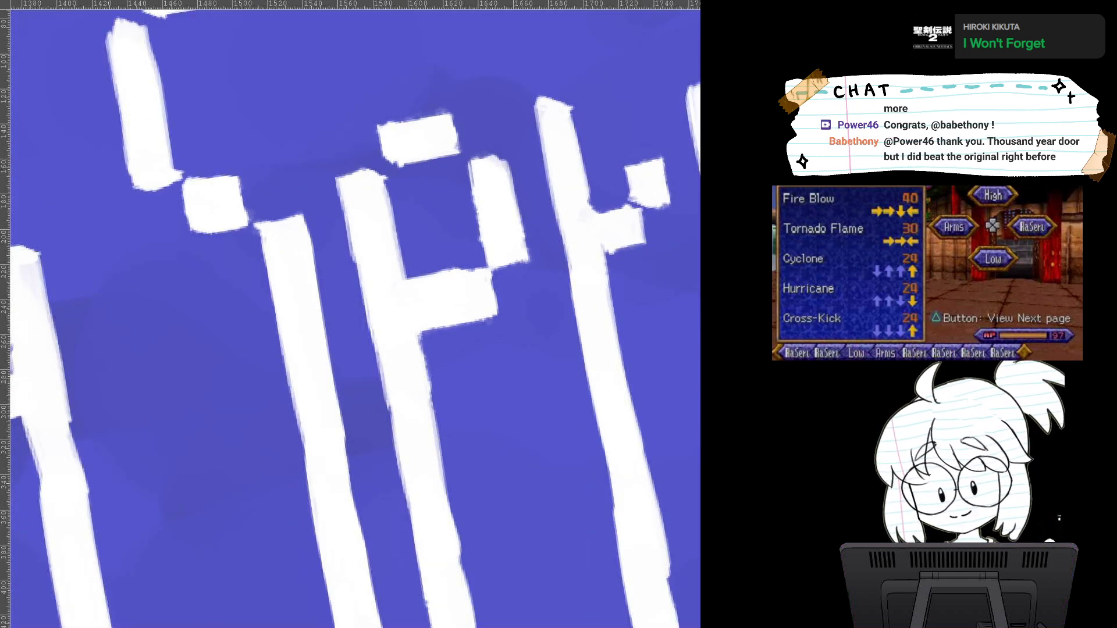
mouse_move(381, 134)
mouse_down()
mouse_move(383, 166)
mouse_move(409, 159)
mouse_move(378, 168)
mouse_move(381, 209)
mouse_up()
drag(378, 172, 379, 185)
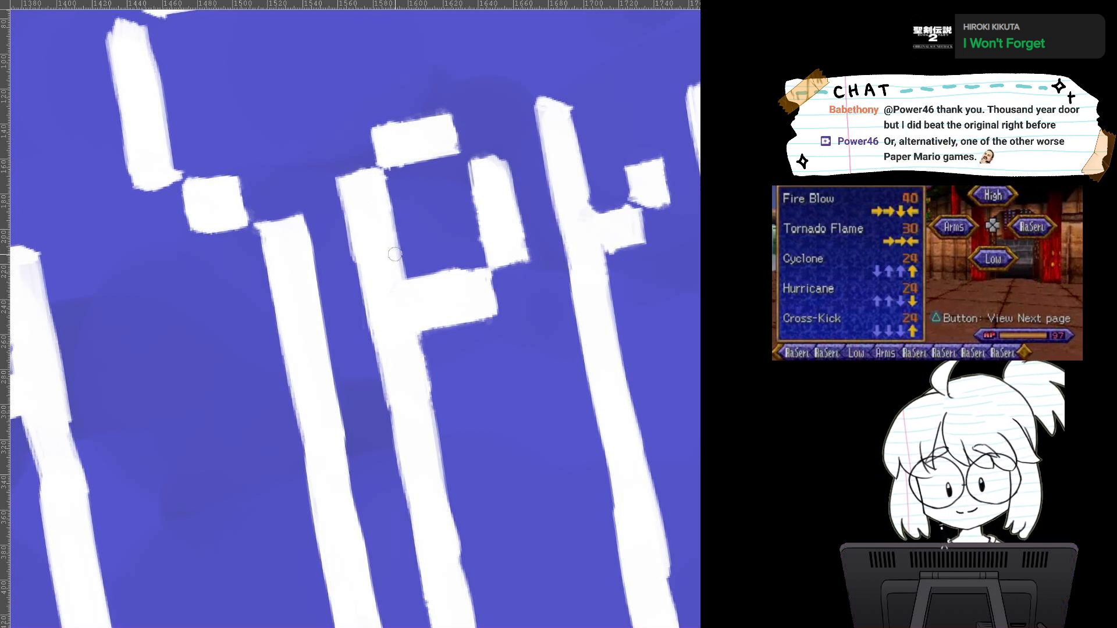
scroll(392, 249, down, 3)
scroll(523, 378, down, 2)
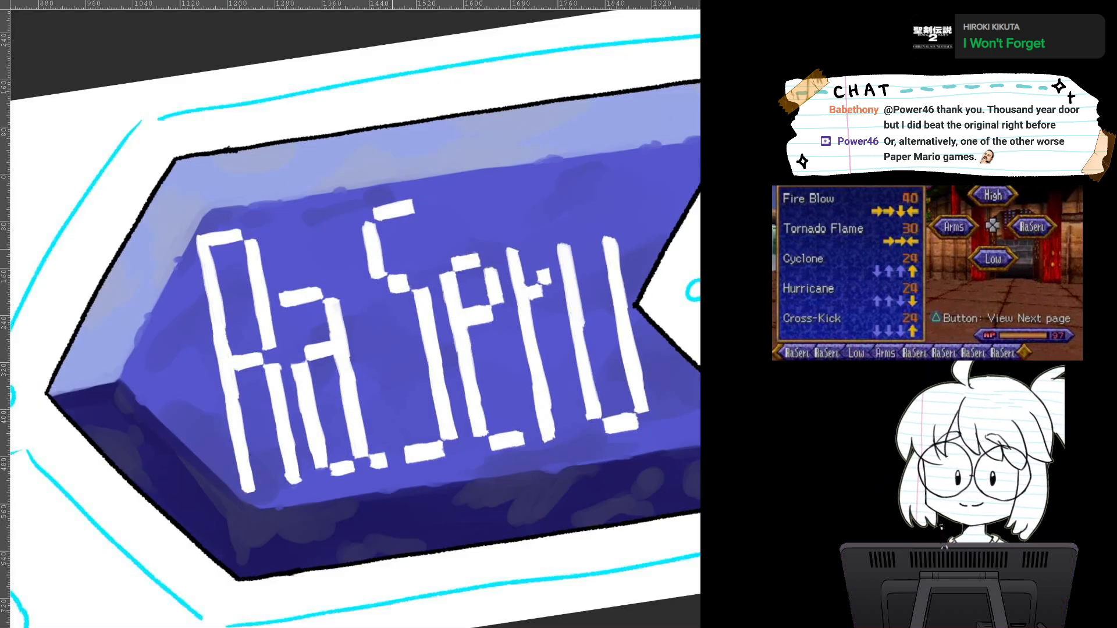
scroll(491, 330, up, 6)
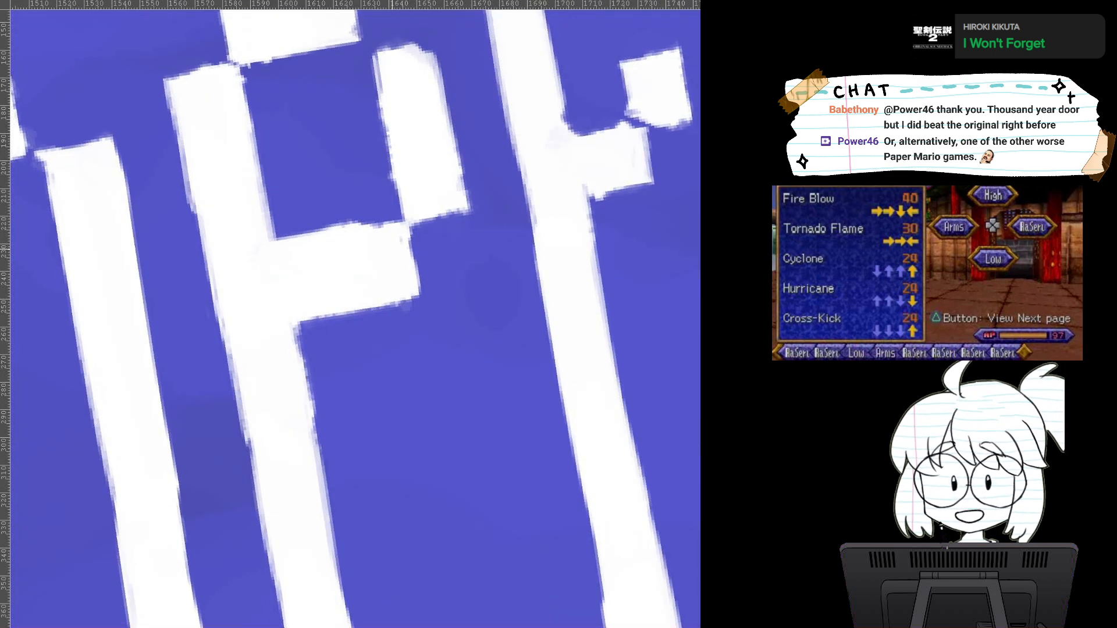
Step: Examine the stroke edges of the e, r and S and the overall look of the lettering on the button
drag(490, 330, 515, 346)
scroll(350, 318, down, 3)
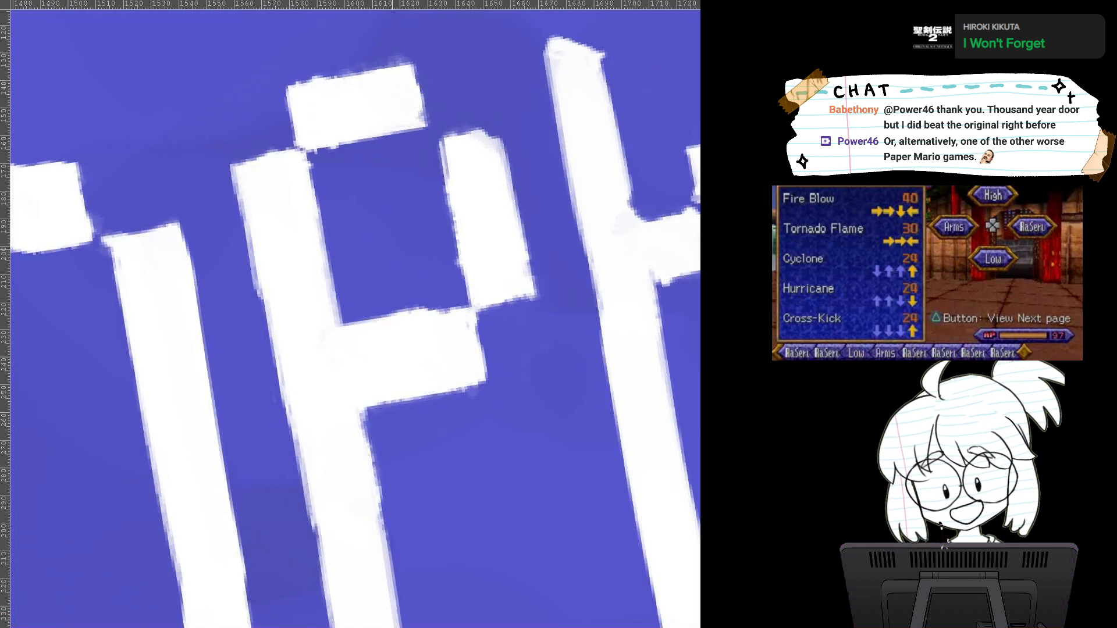
scroll(370, 346, up, 4)
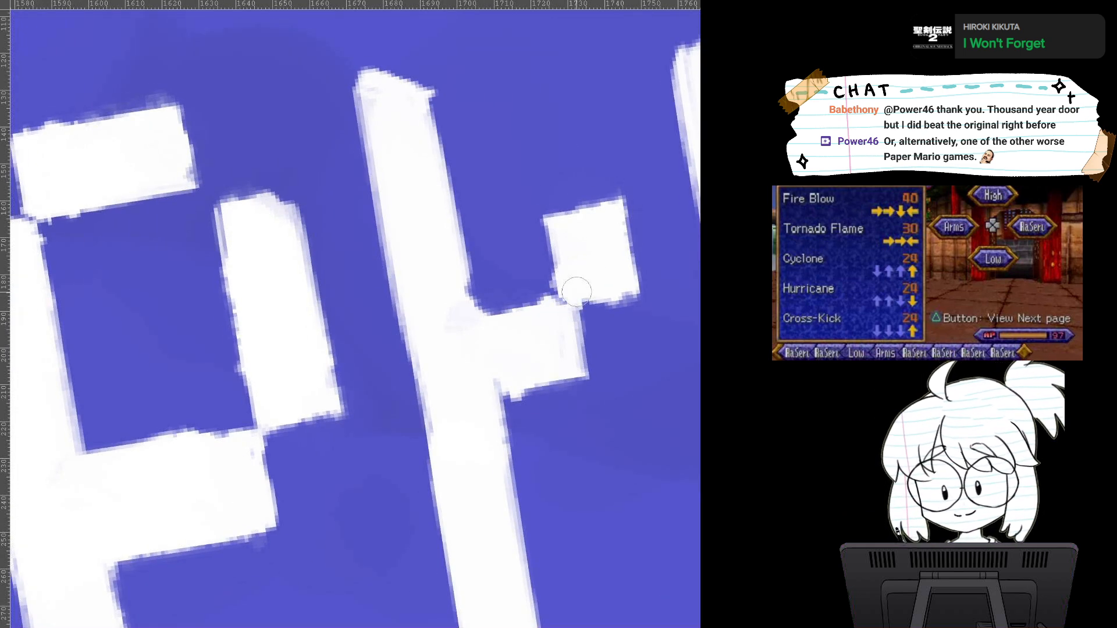
scroll(609, 286, down, 3)
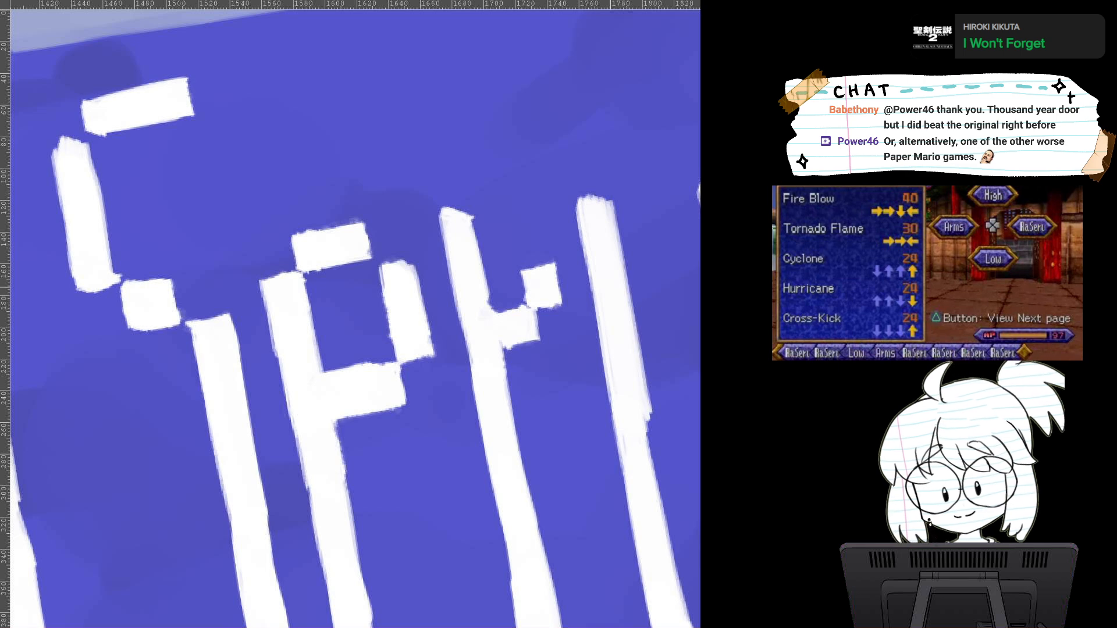
mouse_move(442, 211)
mouse_down()
mouse_move(464, 228)
mouse_move(444, 210)
mouse_move(451, 250)
mouse_move(442, 213)
mouse_move(454, 266)
mouse_up()
scroll(453, 257, down, 2)
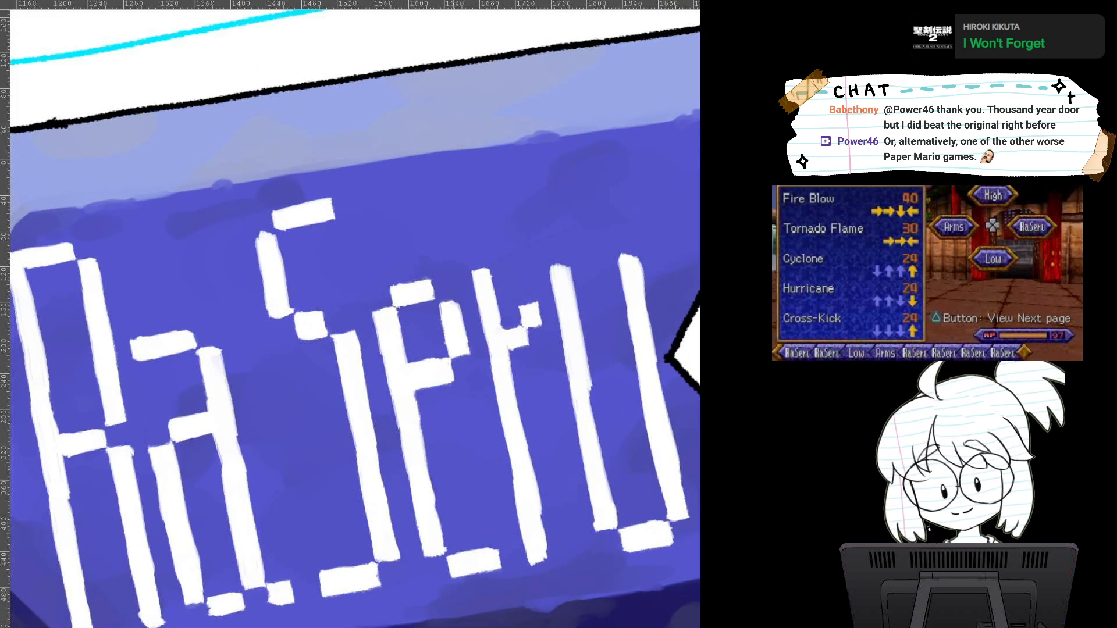
scroll(453, 258, down, 1)
key(6)
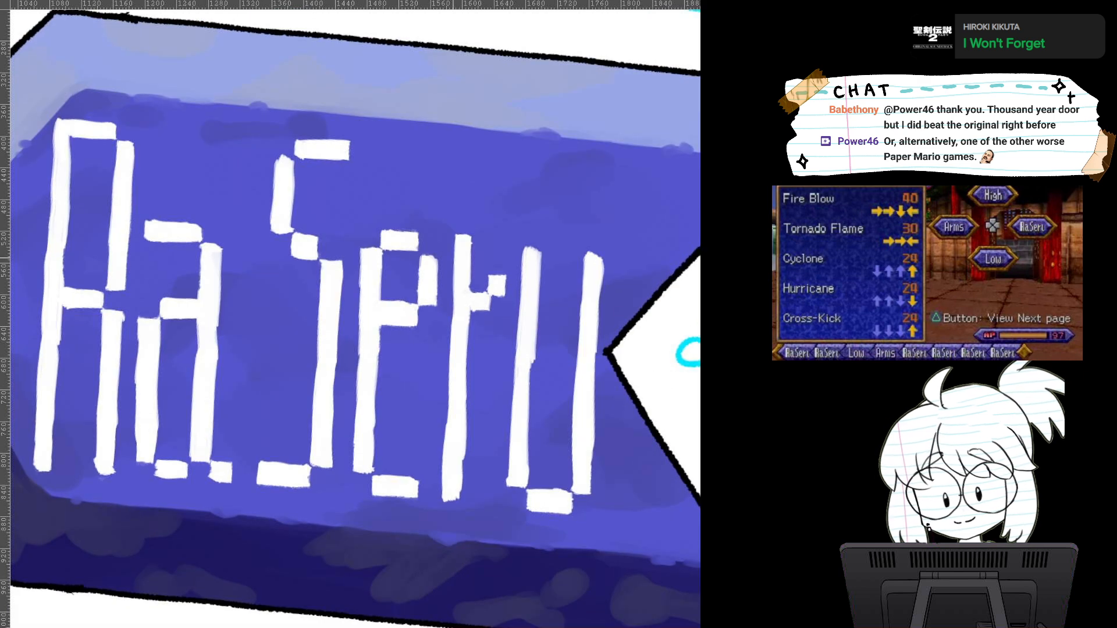
scroll(454, 257, down, 2)
key(4)
scroll(454, 258, down, 2)
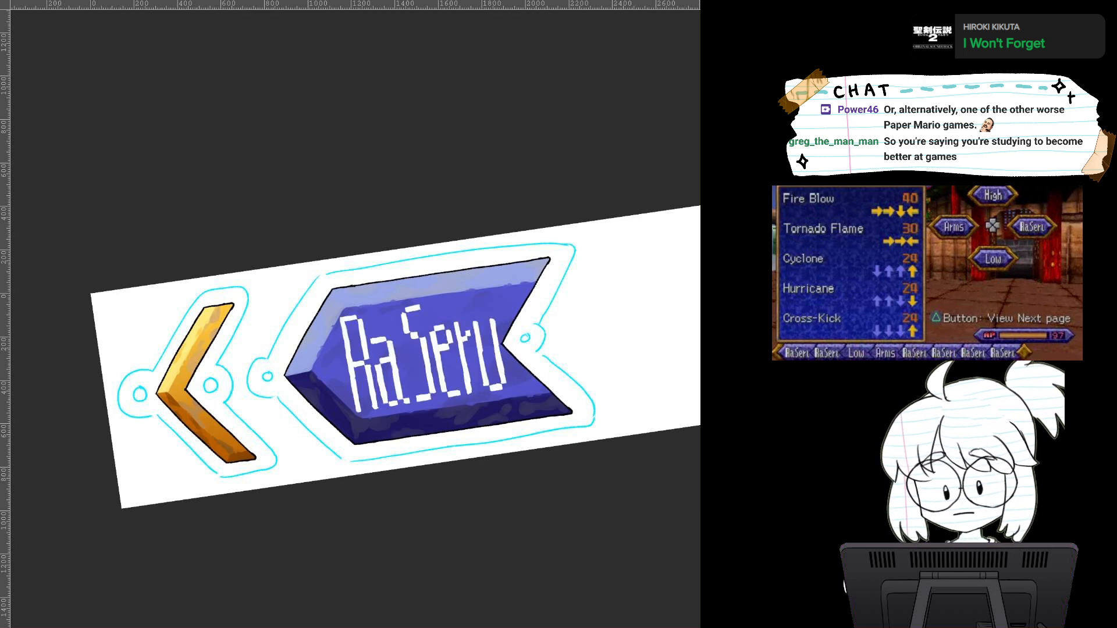
scroll(521, 390, up, 3)
drag(412, 337, 510, 418)
scroll(510, 417, up, 1)
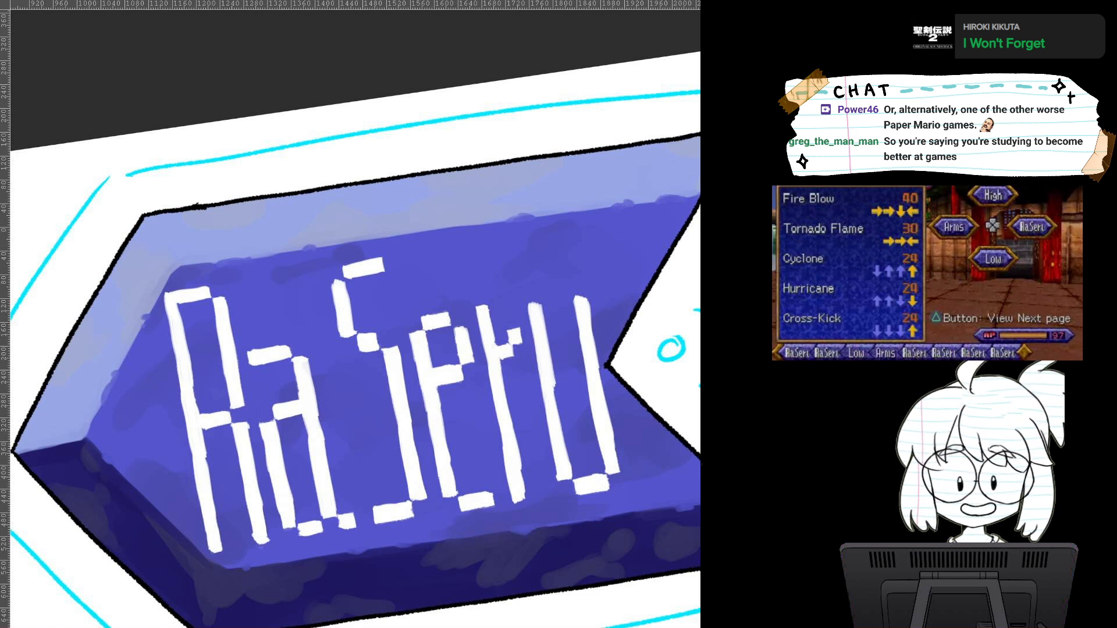
Step: Rotate the whole lettering very slightly clockwise and nudge it a little to the right on the button face
key(ctrl+t)
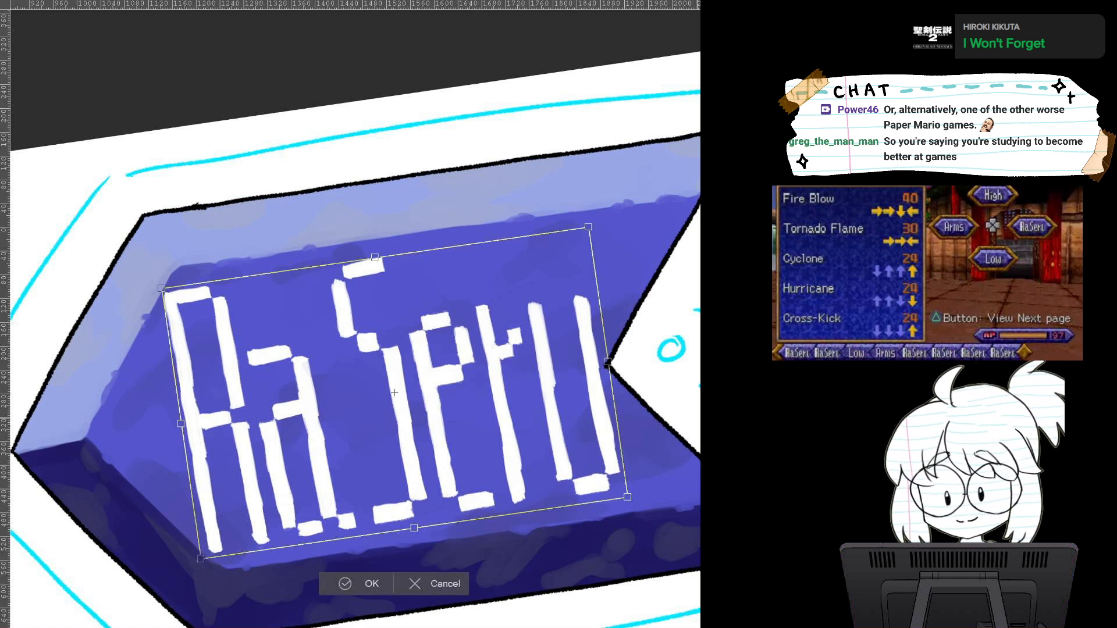
drag(640, 287, 652, 287)
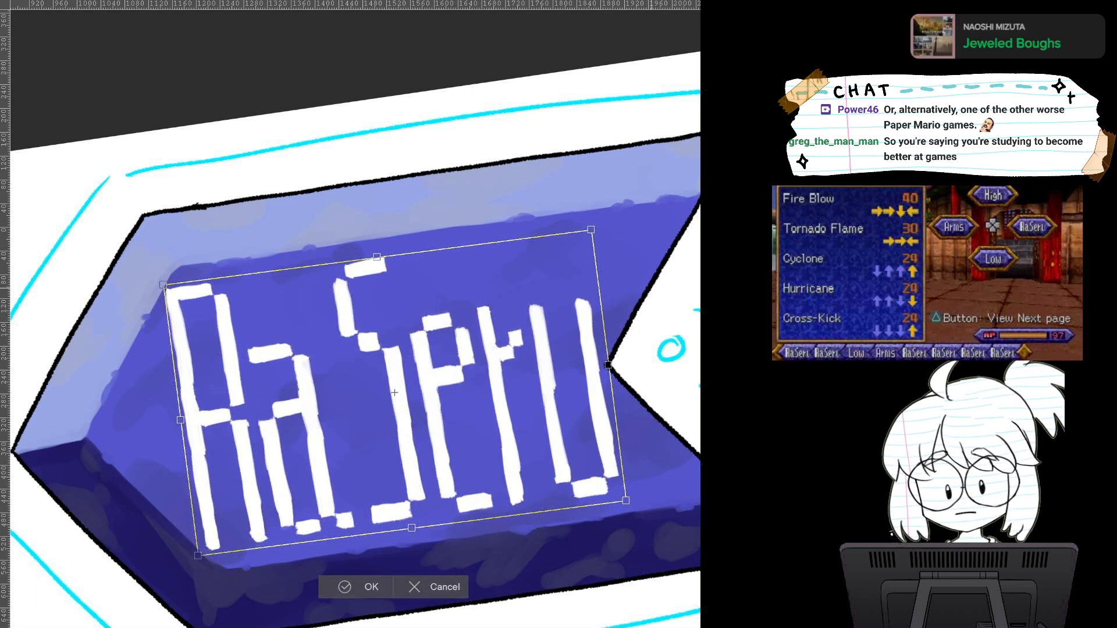
click(355, 587)
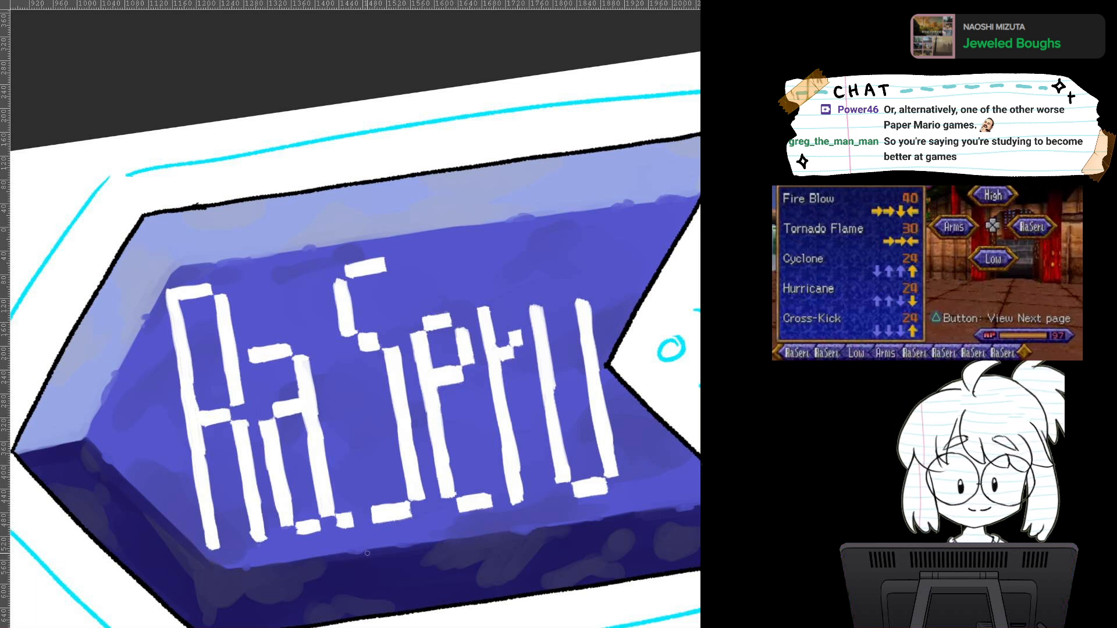
key(ctrl+t)
drag(605, 361, 588, 372)
click(384, 575)
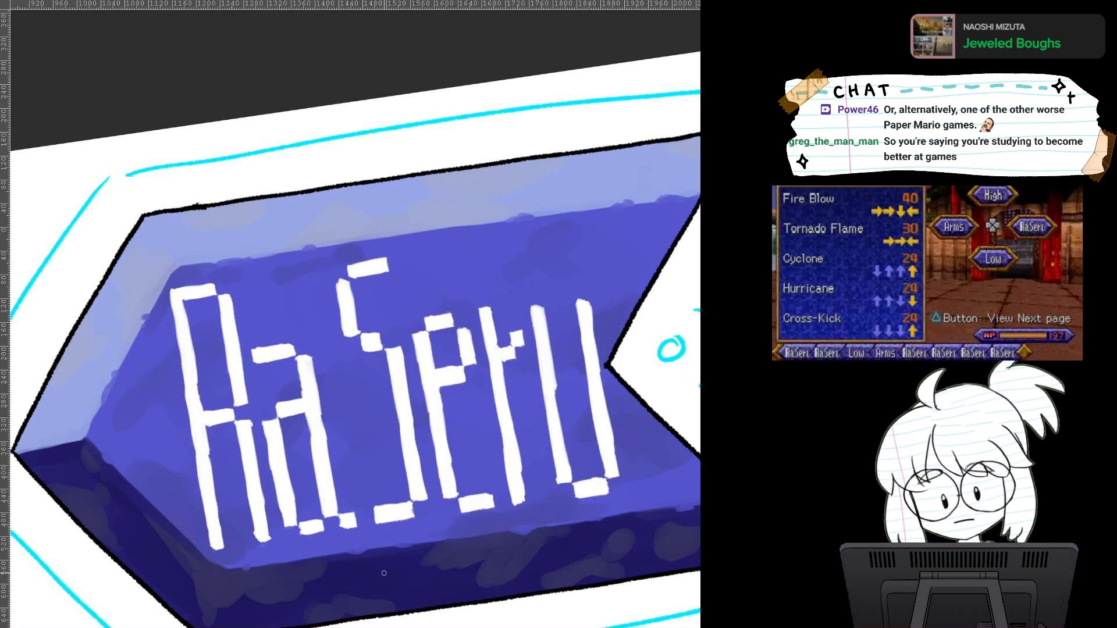
Step: Paint a thin dark navy outline along the outer left edge of the R's main stem near its top
key(ctrl+minus)
key(ctrl+minus)
key(ctrl+plus)
key(ctrl+plus)
key(ctrl+plus)
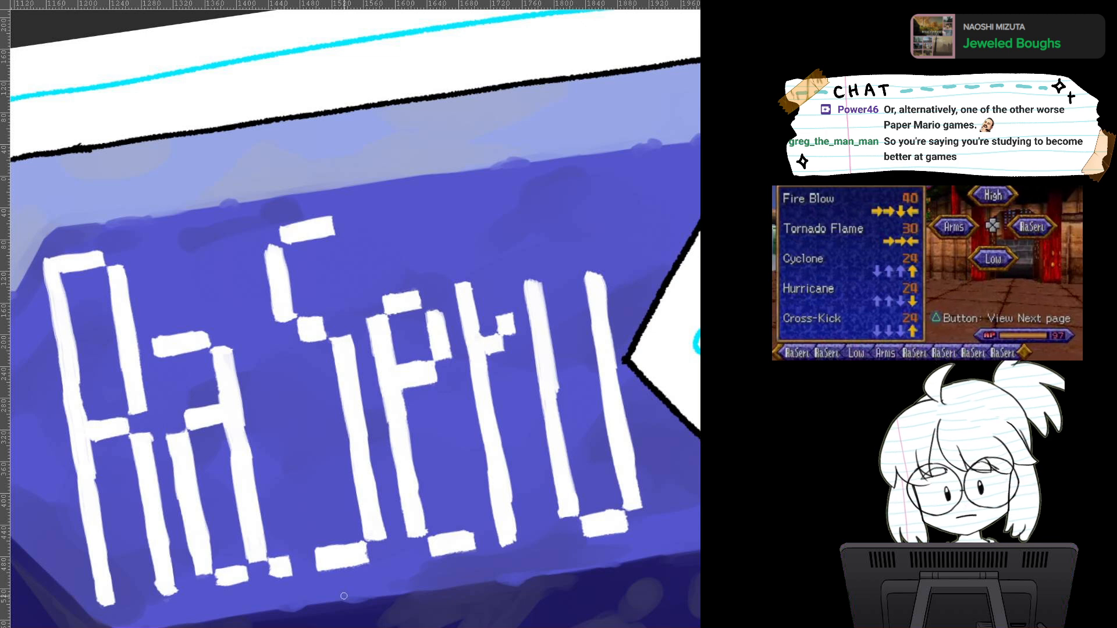
mouse_move(233, 360)
mouse_down()
mouse_move(452, 300)
mouse_move(425, 274)
mouse_up()
key(ctrl+plus)
key(ctrl+plus)
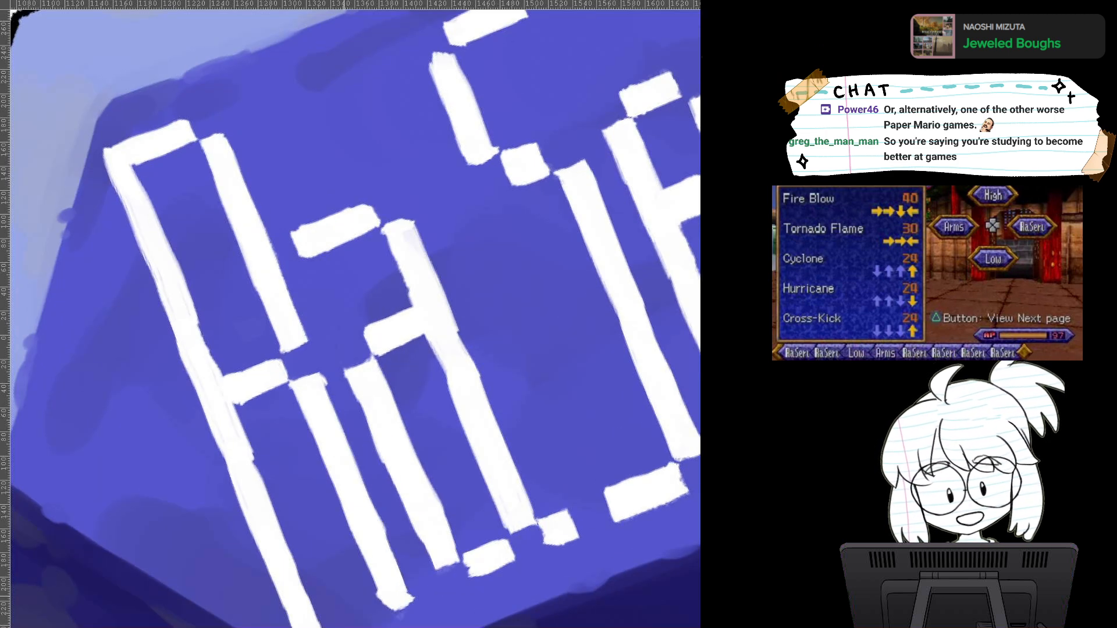
drag(344, 290, 516, 398)
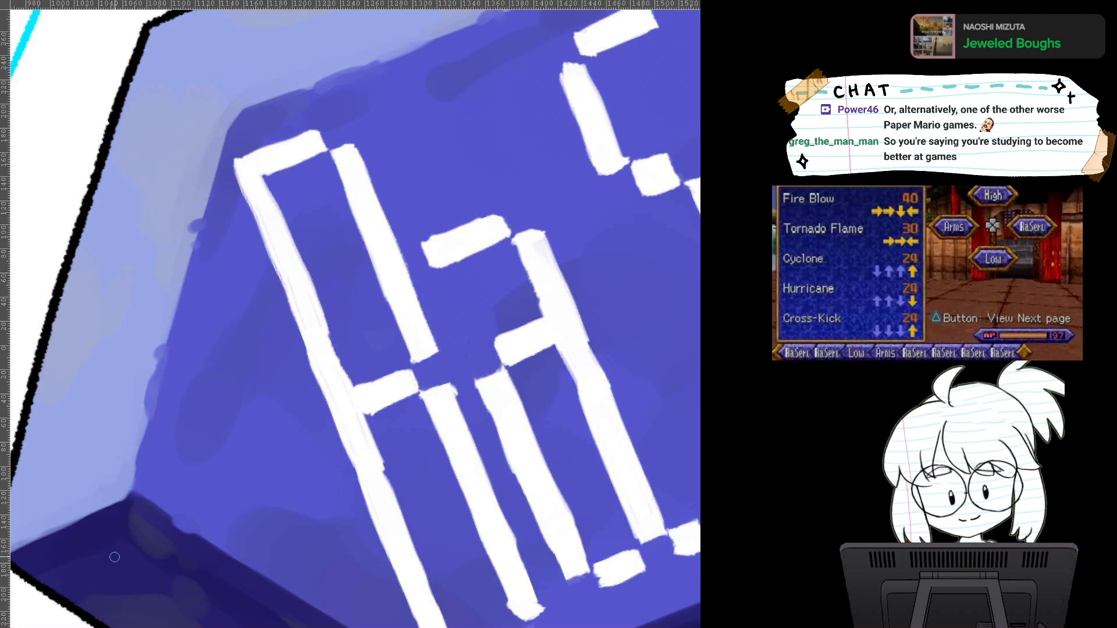
key(6)
key(ctrl+plus)
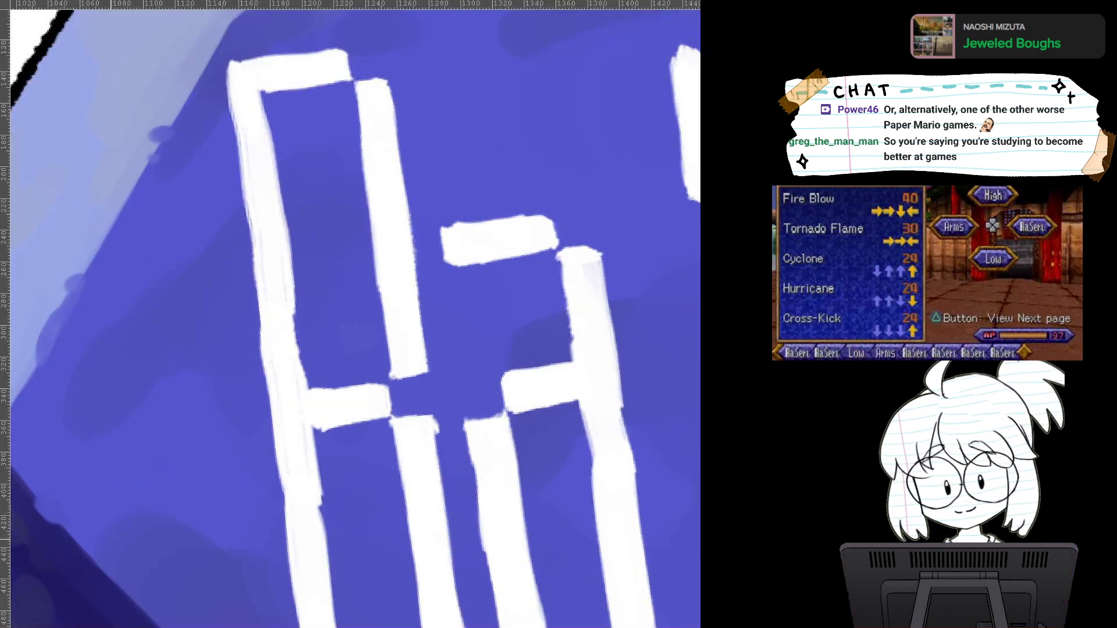
drag(204, 242, 376, 324)
key(4)
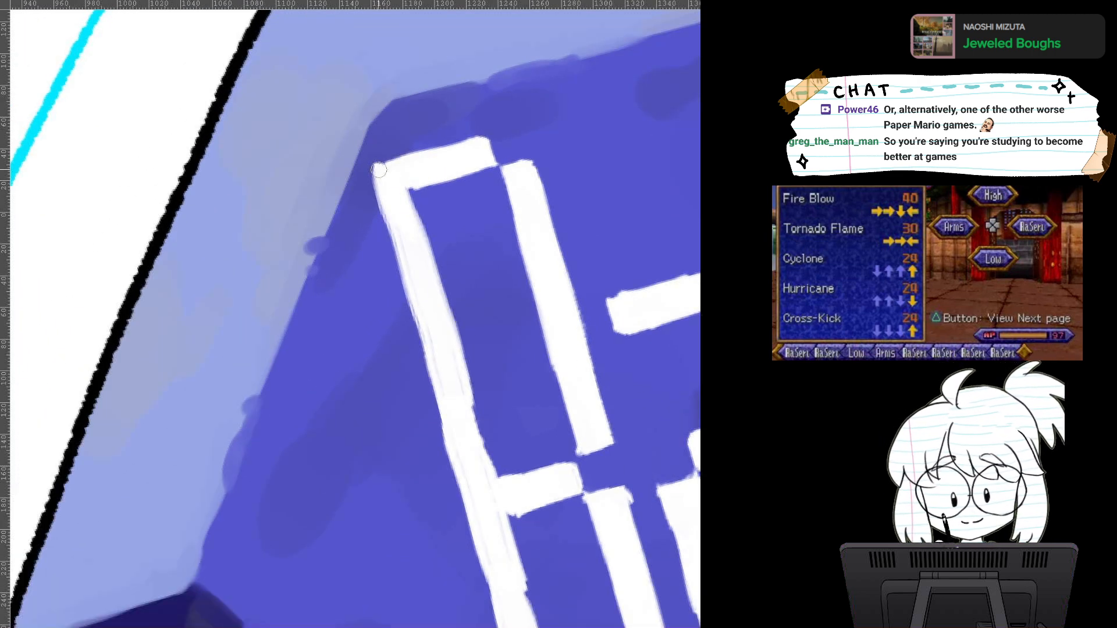
drag(374, 170, 411, 317)
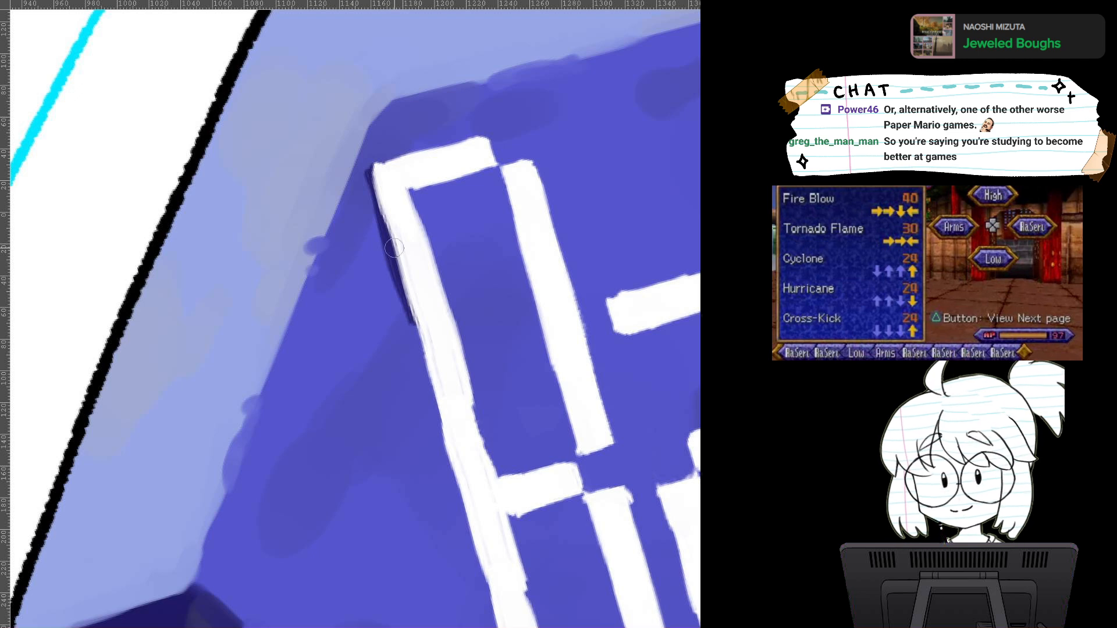
drag(394, 248, 339, 143)
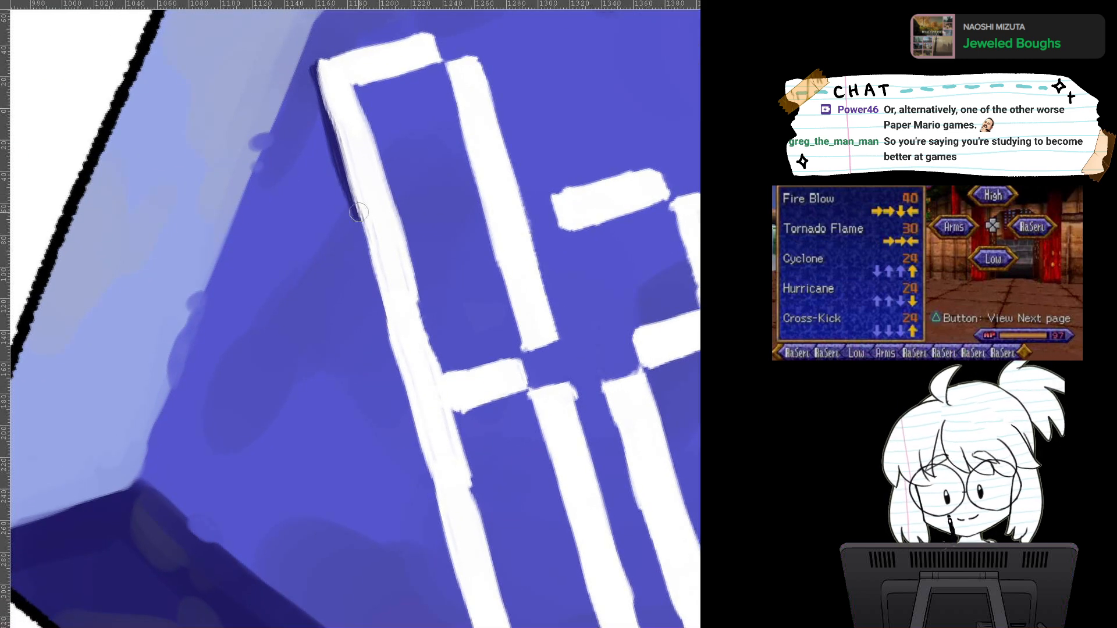
Step: Extend the dark navy outline down the outer left edge of the R's main stem to just below the crossbar
drag(358, 195, 397, 339)
drag(364, 229, 403, 366)
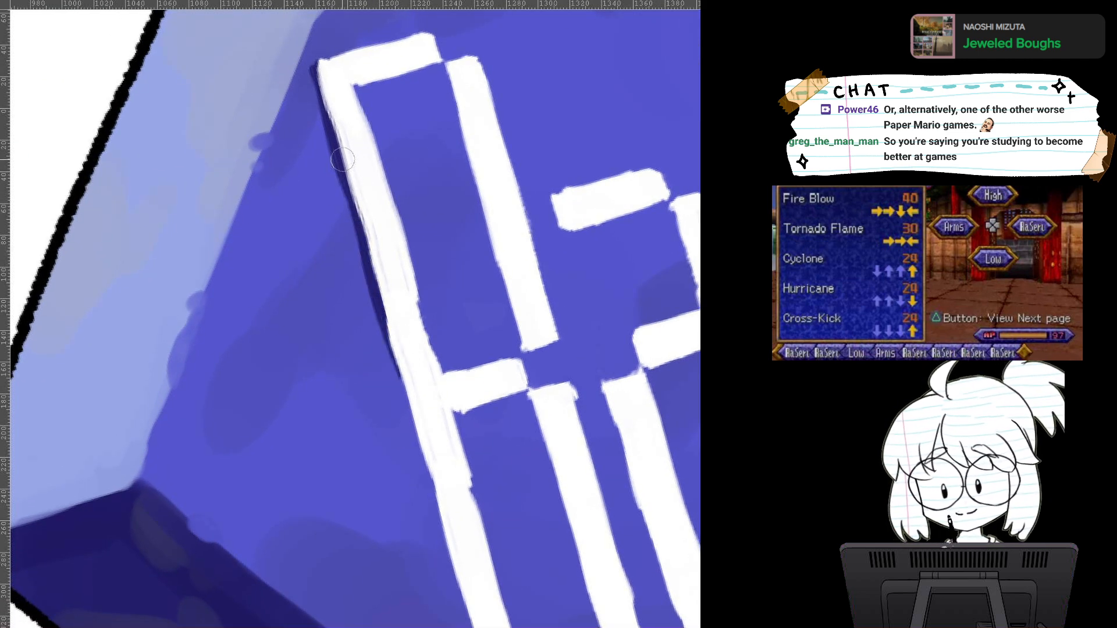
drag(342, 160, 370, 278)
drag(352, 197, 384, 314)
drag(361, 232, 412, 424)
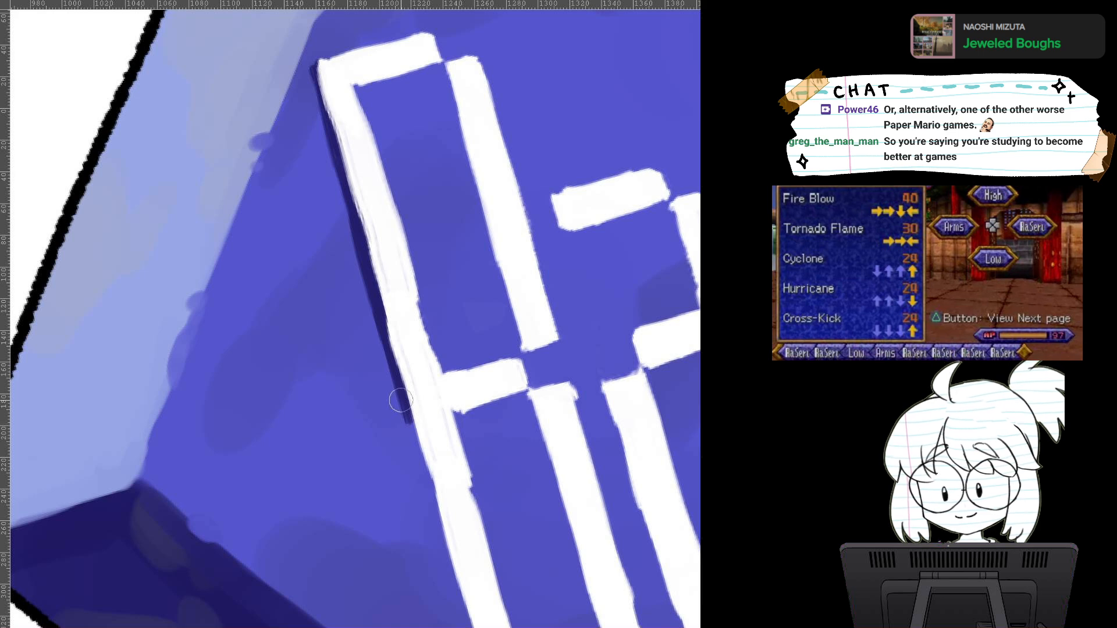
Step: Outline the lower half of the R's main stem in dark navy, around its foot and up its inner edge
scroll(511, 380, down, 2)
drag(517, 552, 401, 400)
drag(328, 242, 358, 336)
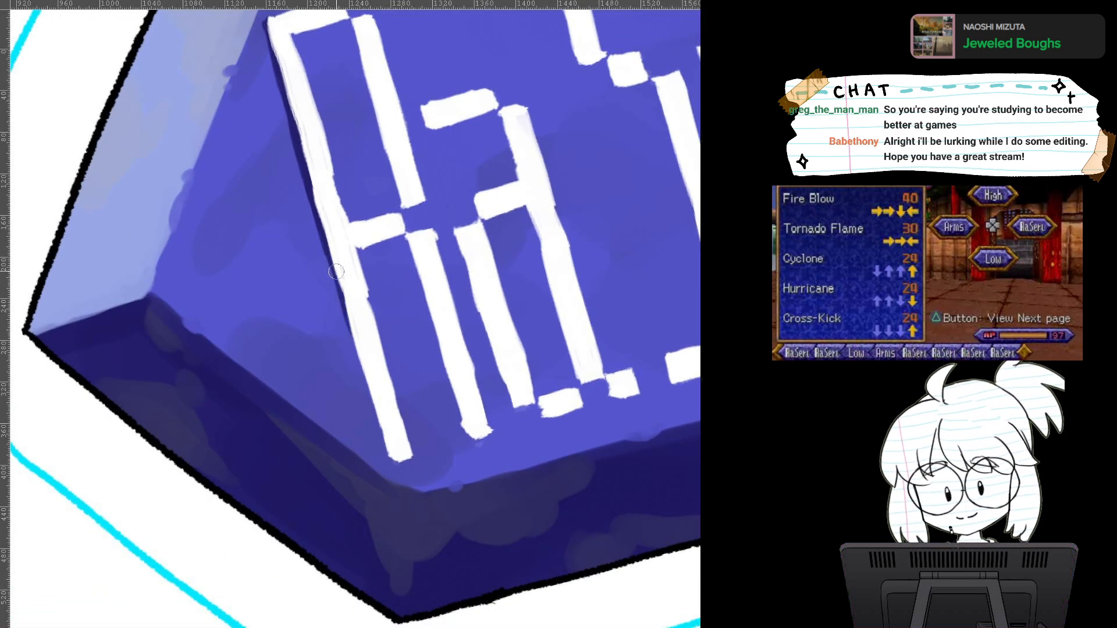
drag(337, 272, 377, 406)
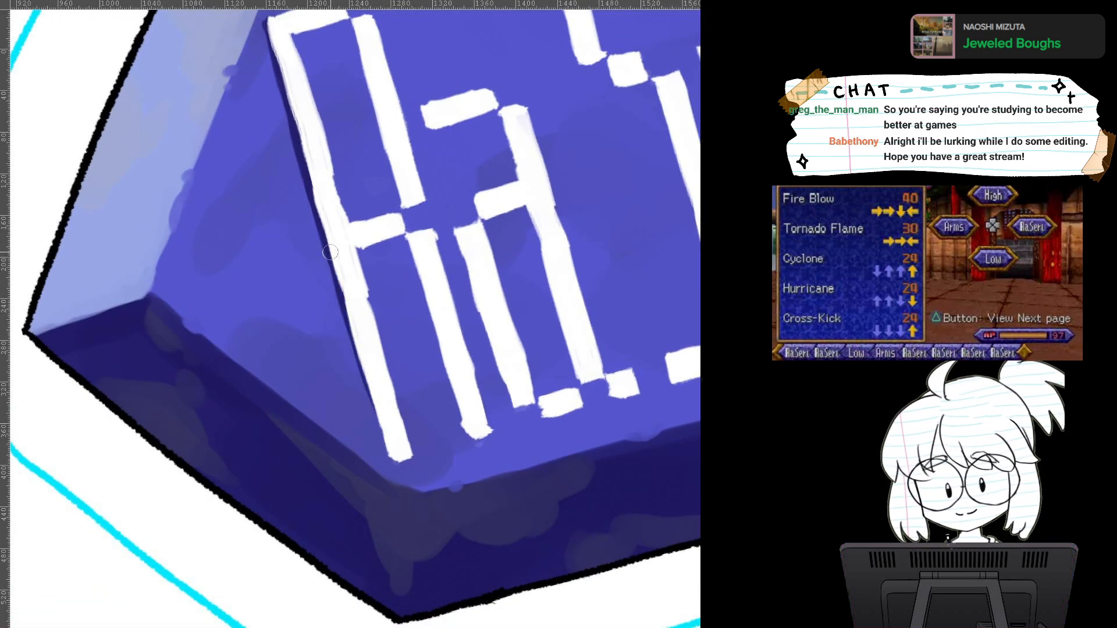
drag(330, 253, 390, 461)
mouse_move(374, 400)
mouse_down()
mouse_move(394, 462)
mouse_move(410, 458)
mouse_up()
drag(357, 248, 381, 334)
drag(365, 287, 410, 451)
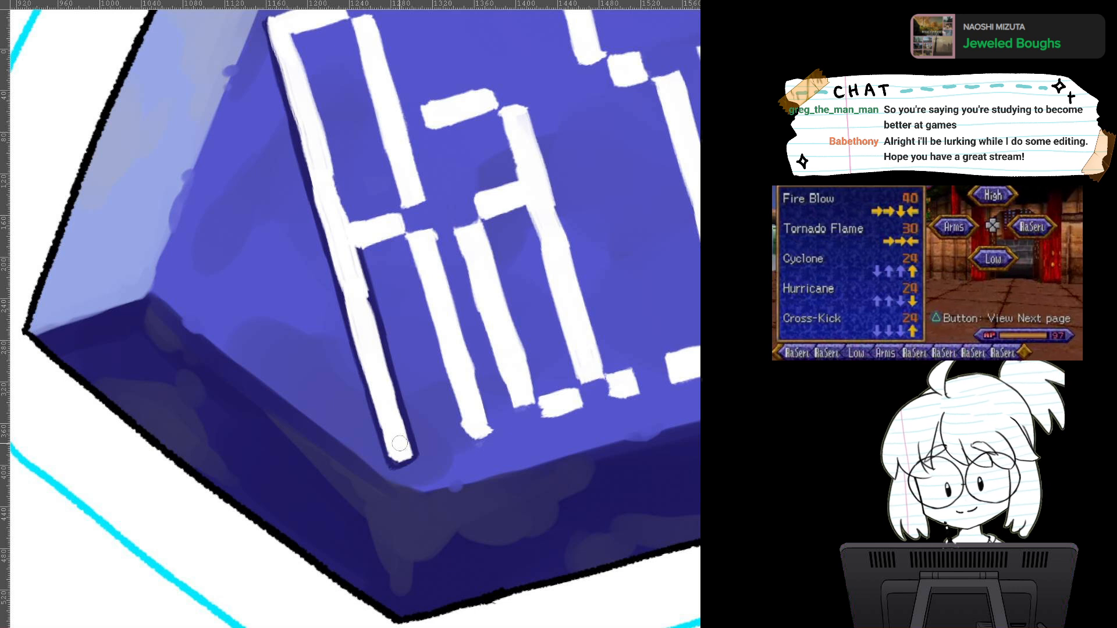
Step: Outline the R's crossbar, its lower right leg and the inner edge of its upper main stem in dark navy
mouse_move(360, 251)
mouse_down()
mouse_move(398, 230)
mouse_move(409, 240)
mouse_move(487, 436)
mouse_up()
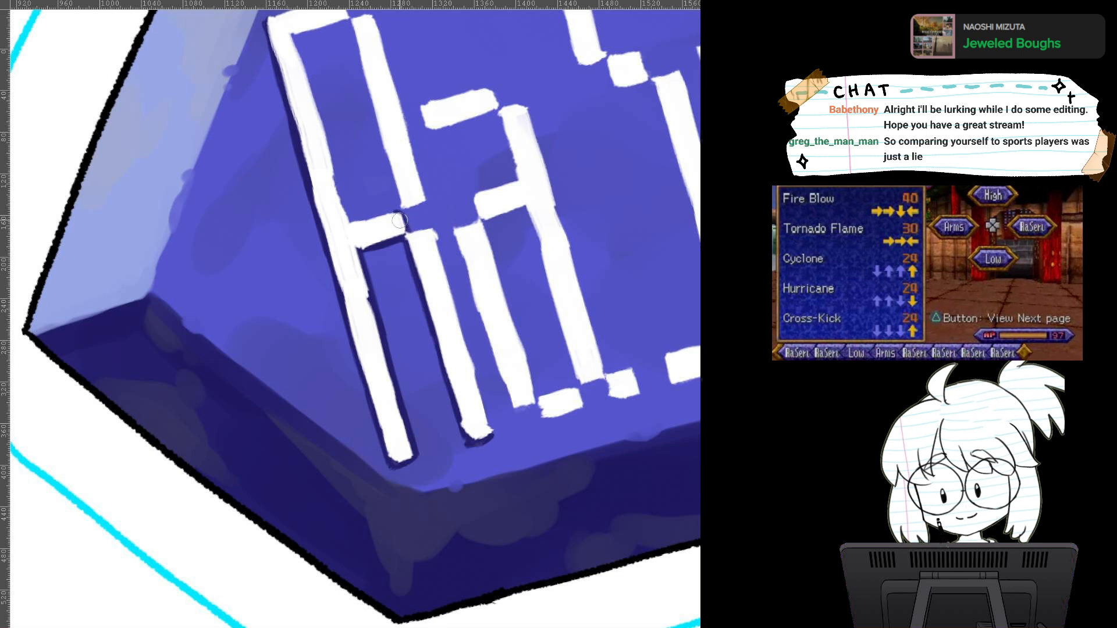
mouse_move(401, 213)
mouse_down()
mouse_move(429, 203)
mouse_move(443, 233)
mouse_move(490, 436)
mouse_move(555, 553)
mouse_up()
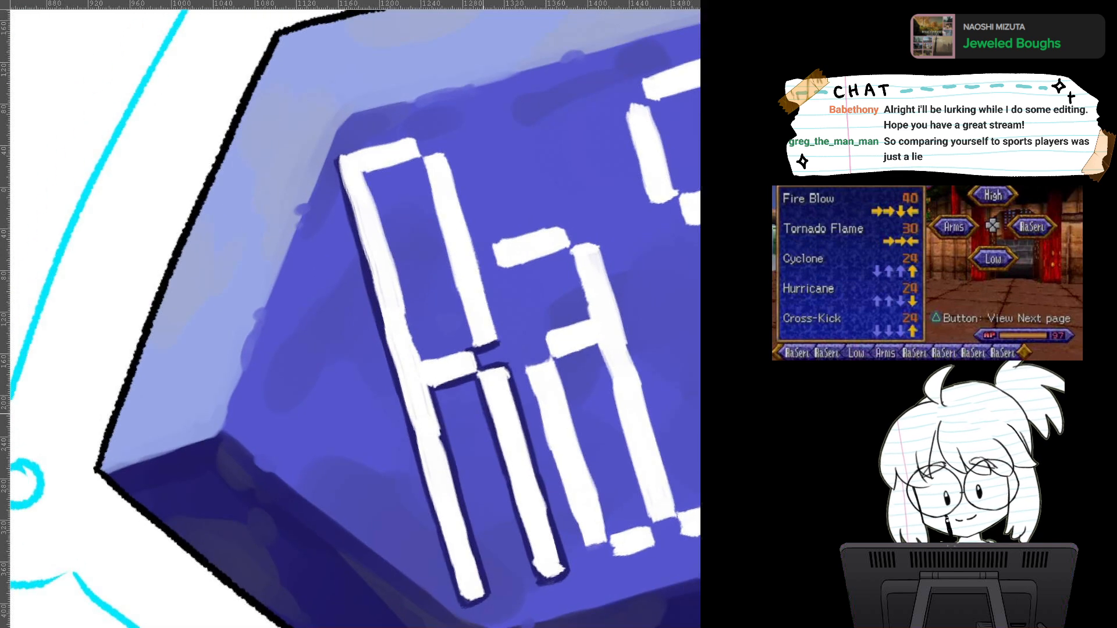
mouse_move(367, 176)
mouse_down()
mouse_move(407, 333)
mouse_move(405, 322)
mouse_move(429, 363)
mouse_move(419, 363)
mouse_move(466, 344)
mouse_up()
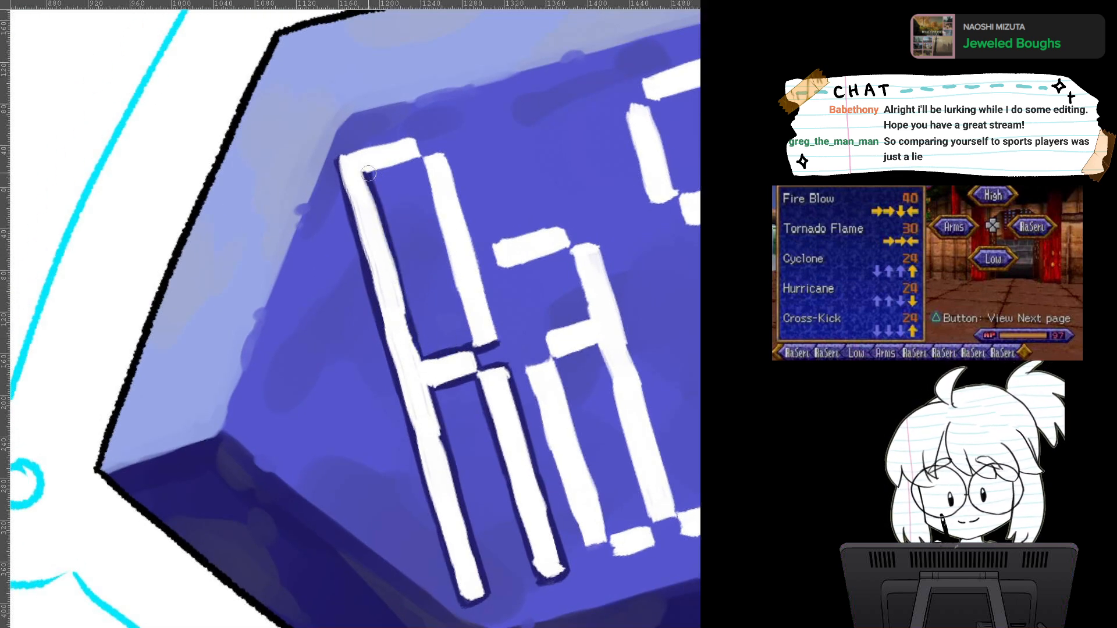
Step: Outline the R's top bar and both edges of its upper right stroke in dark navy
mouse_move(368, 173)
mouse_down()
mouse_move(422, 162)
mouse_move(442, 232)
mouse_up()
drag(420, 166, 452, 273)
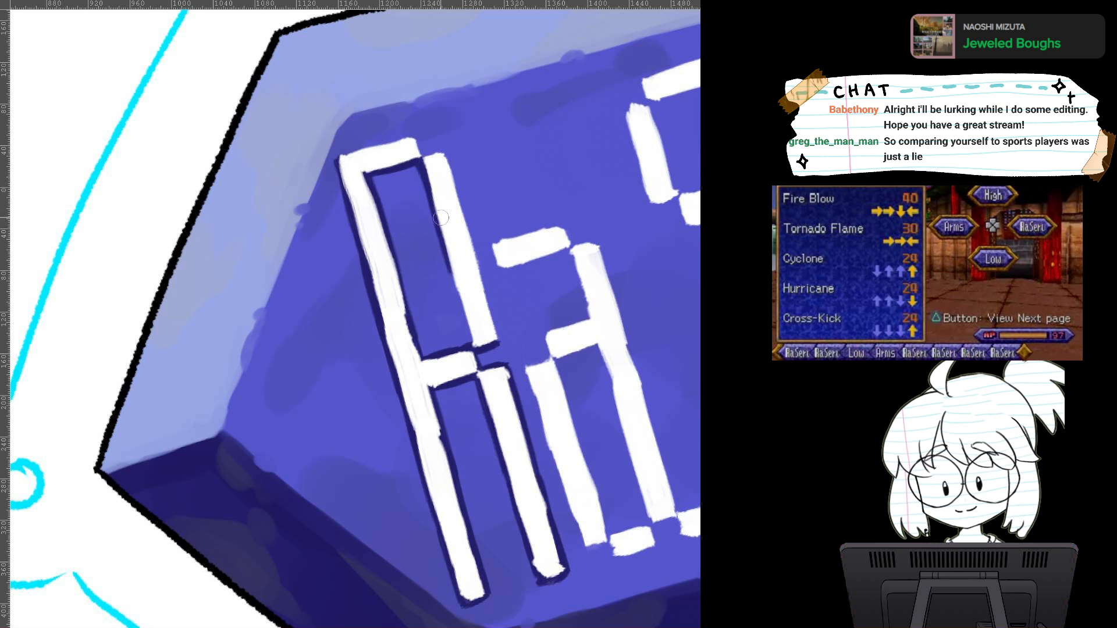
drag(441, 218, 466, 319)
drag(446, 241, 470, 347)
mouse_move(338, 158)
mouse_down()
mouse_move(413, 133)
mouse_move(421, 157)
mouse_move(447, 149)
mouse_move(468, 230)
mouse_up()
drag(448, 162, 494, 317)
mouse_move(474, 256)
mouse_down()
mouse_move(499, 337)
mouse_move(487, 334)
mouse_up()
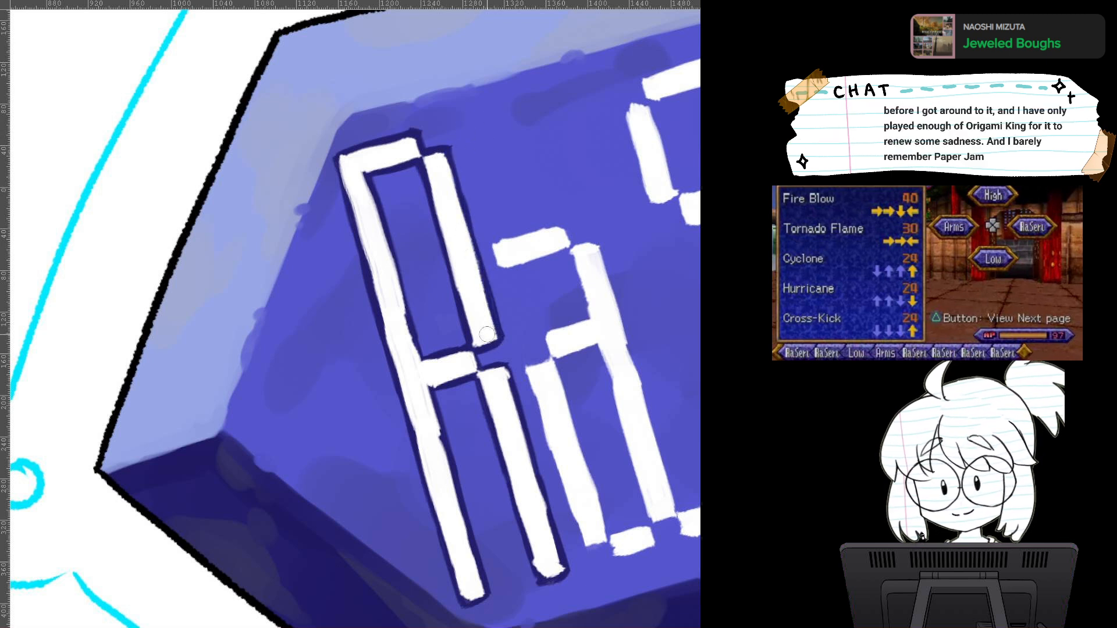
Step: Outline the a in dark navy, covering its top bar, both stems, crossbar, foot bar and small tail block
mouse_move(525, 230)
mouse_down()
mouse_move(490, 241)
mouse_move(561, 227)
mouse_up()
mouse_move(489, 242)
mouse_down()
mouse_move(509, 269)
mouse_move(553, 250)
mouse_move(524, 260)
mouse_move(561, 240)
mouse_move(562, 224)
mouse_move(572, 252)
mouse_up()
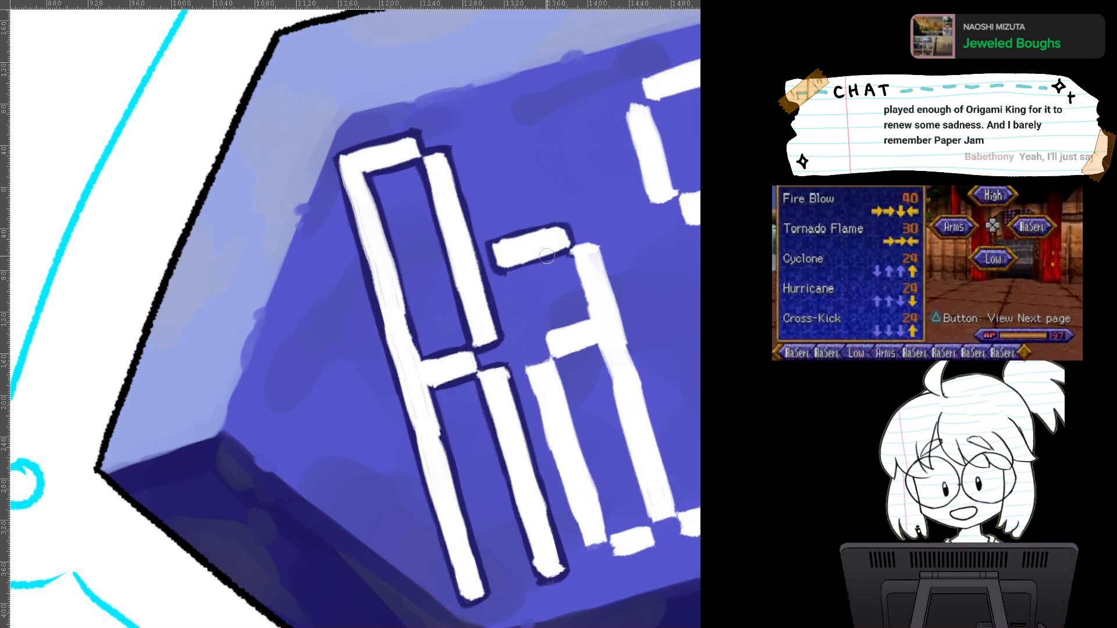
mouse_move(504, 270)
mouse_down()
mouse_move(597, 238)
mouse_move(497, 167)
mouse_move(581, 445)
mouse_move(573, 432)
mouse_move(608, 434)
mouse_move(585, 468)
mouse_move(611, 464)
mouse_move(557, 449)
mouse_move(559, 464)
mouse_move(488, 474)
mouse_move(561, 472)
mouse_up()
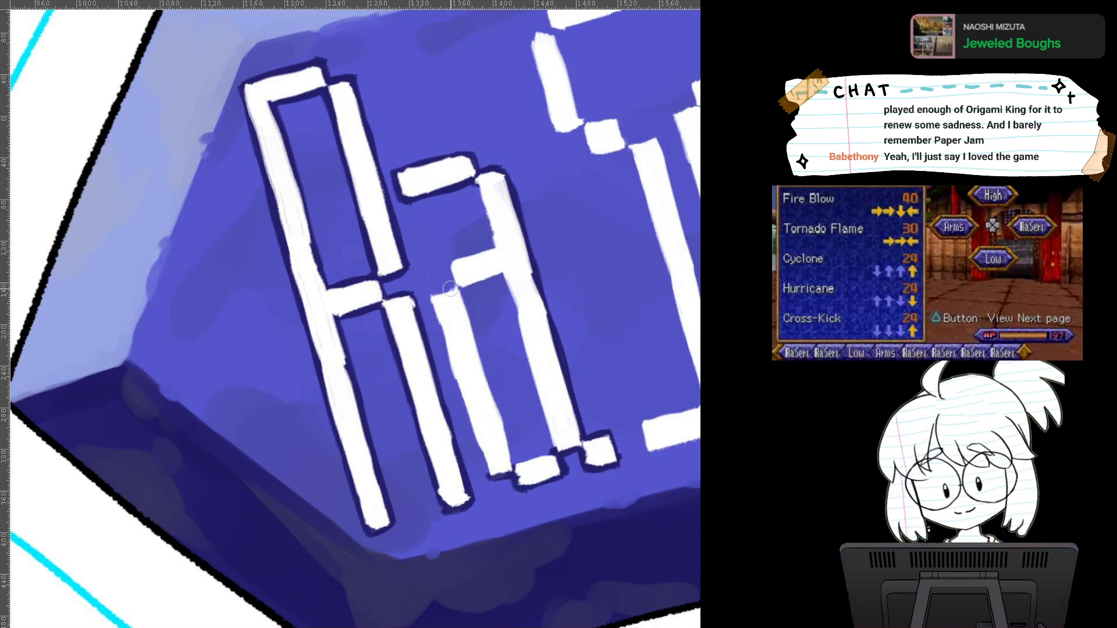
mouse_move(452, 268)
mouse_down()
mouse_move(431, 297)
mouse_move(456, 360)
mouse_move(429, 297)
mouse_move(486, 472)
mouse_up()
mouse_move(473, 292)
mouse_down()
mouse_move(457, 292)
mouse_move(501, 275)
mouse_move(557, 449)
mouse_move(482, 358)
mouse_move(508, 456)
mouse_move(502, 448)
mouse_move(555, 451)
mouse_move(549, 424)
mouse_up()
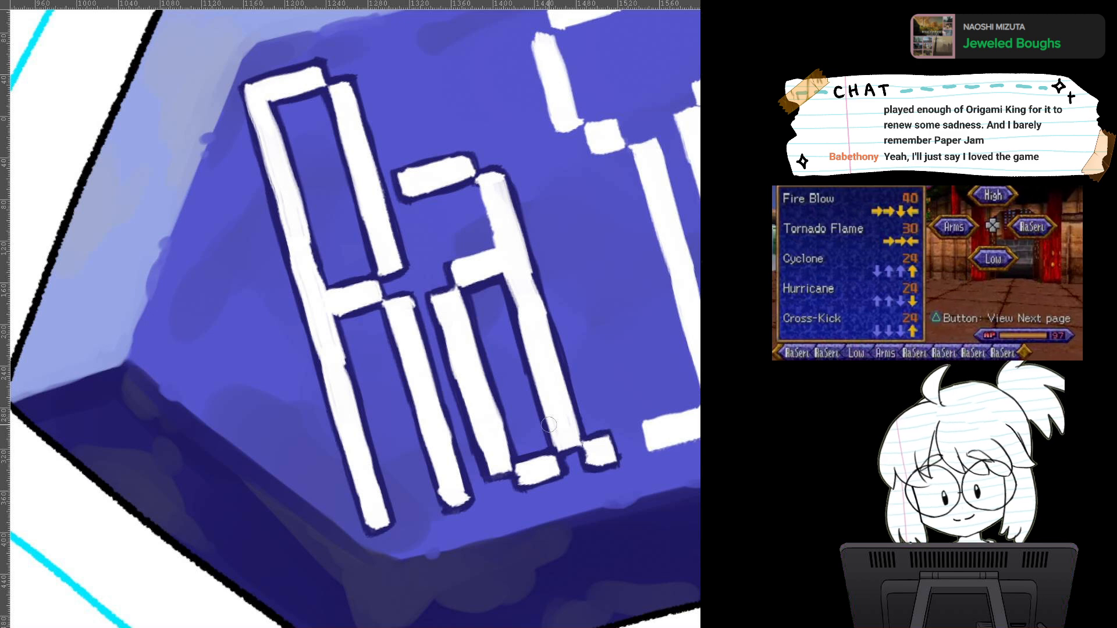
mouse_move(472, 194)
mouse_down()
mouse_move(515, 299)
mouse_move(474, 327)
mouse_up()
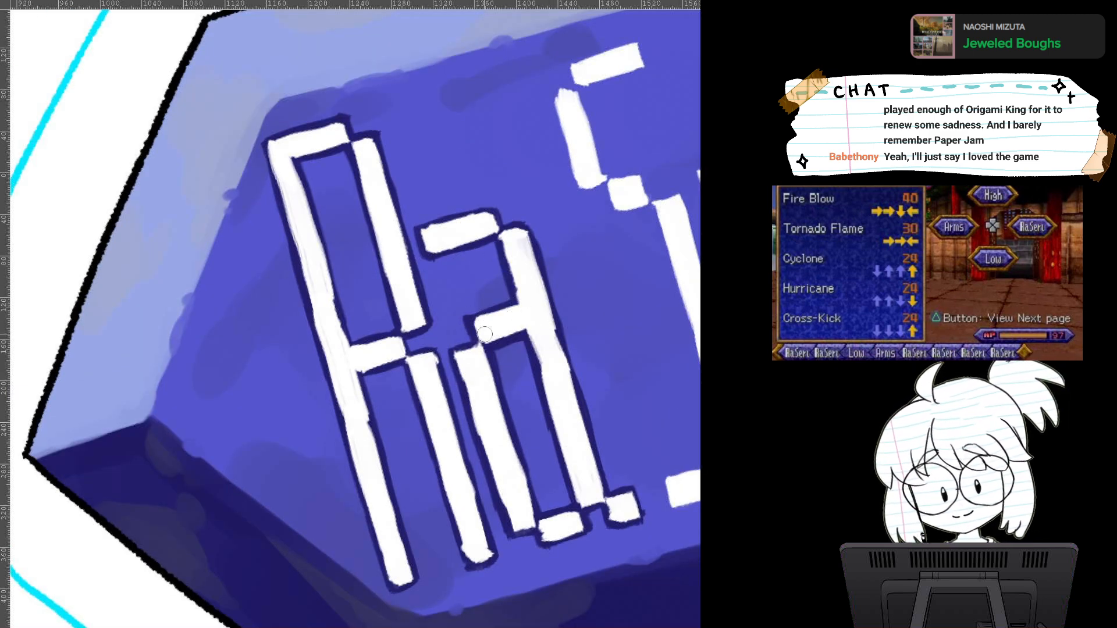
Step: Outline the S's top bar, upper left stroke and small connecting block in dark navy
scroll(484, 334, down, 1)
key(5)
key(4)
scroll(484, 334, up, 2)
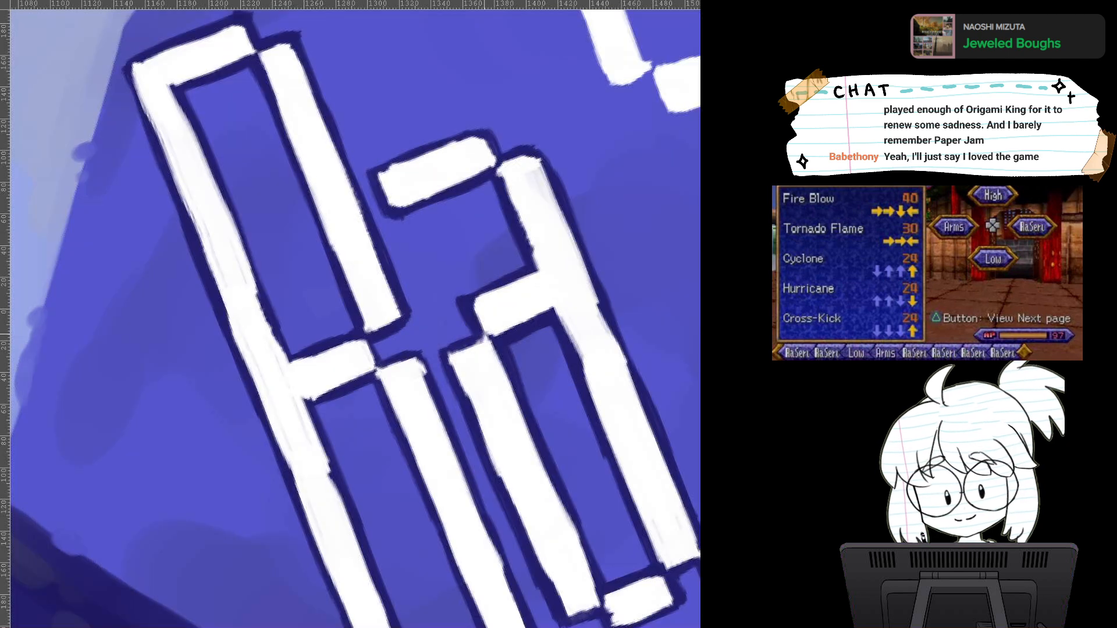
drag(484, 334, 270, 516)
mouse_move(367, 81)
mouse_down()
mouse_move(448, 41)
mouse_move(482, 76)
mouse_move(381, 116)
mouse_move(367, 86)
mouse_move(373, 122)
mouse_move(349, 129)
mouse_move(381, 138)
mouse_move(438, 247)
mouse_up()
mouse_move(349, 143)
mouse_down()
mouse_move(393, 248)
mouse_move(434, 254)
mouse_move(410, 253)
mouse_up()
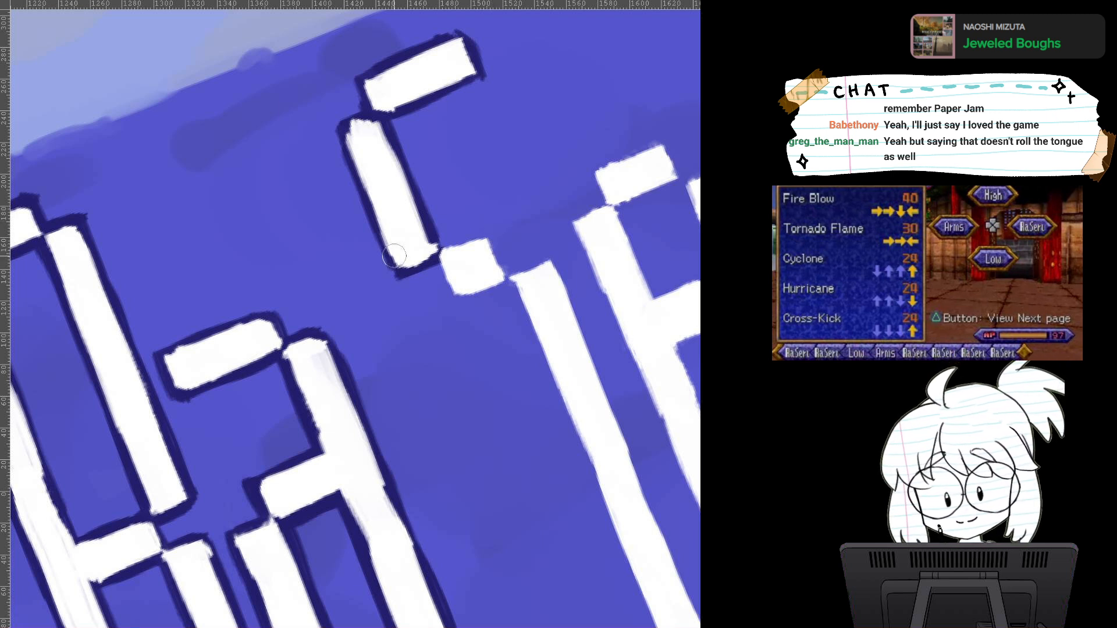
mouse_move(441, 250)
mouse_down()
mouse_move(491, 233)
mouse_move(500, 267)
mouse_up()
mouse_move(436, 251)
mouse_down()
mouse_move(457, 295)
mouse_move(549, 257)
mouse_move(506, 257)
mouse_move(404, 223)
mouse_up()
scroll(506, 258, down, 2)
key(6)
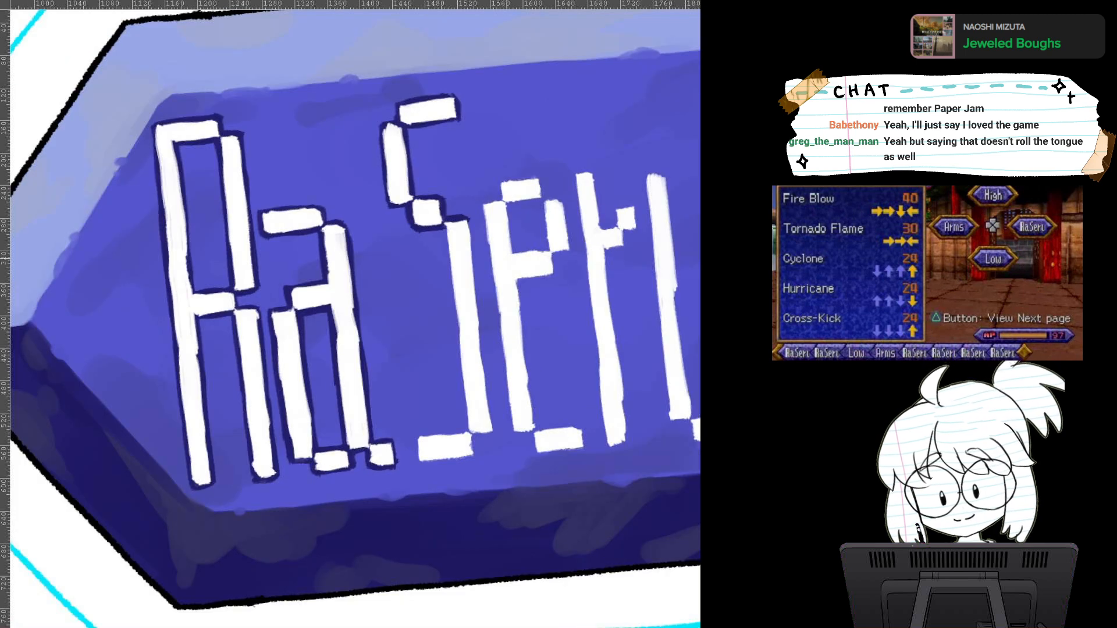
Step: Outline both edges of the S's long lower right stroke and its foot bar in dark navy
scroll(507, 233, up, 2)
mouse_move(438, 126)
mouse_down()
mouse_move(460, 228)
mouse_move(476, 508)
mouse_up()
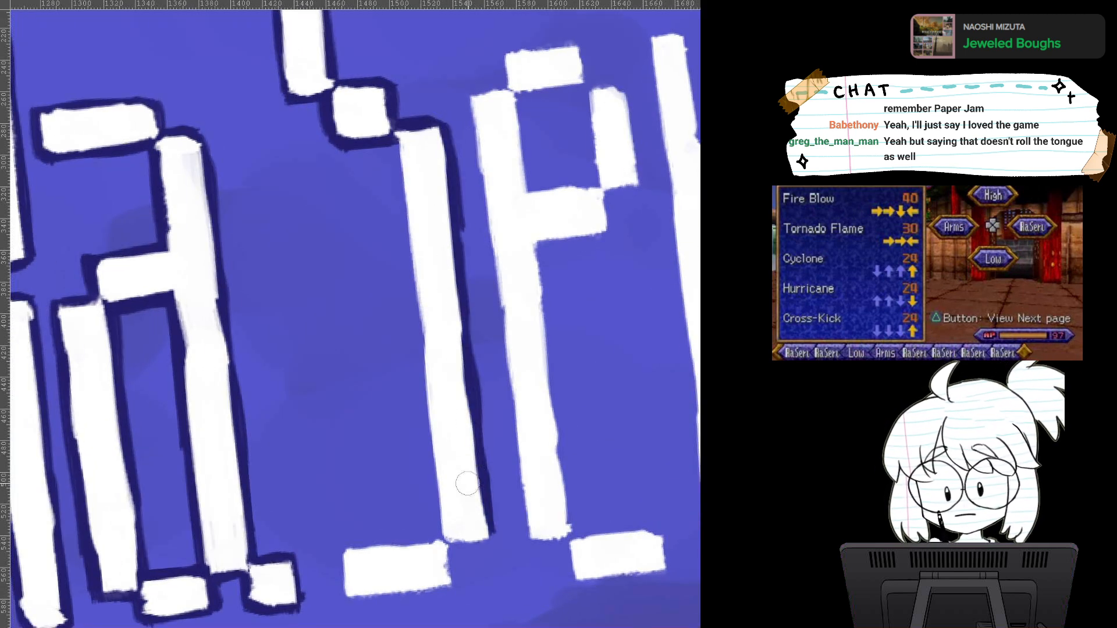
drag(398, 145, 439, 528)
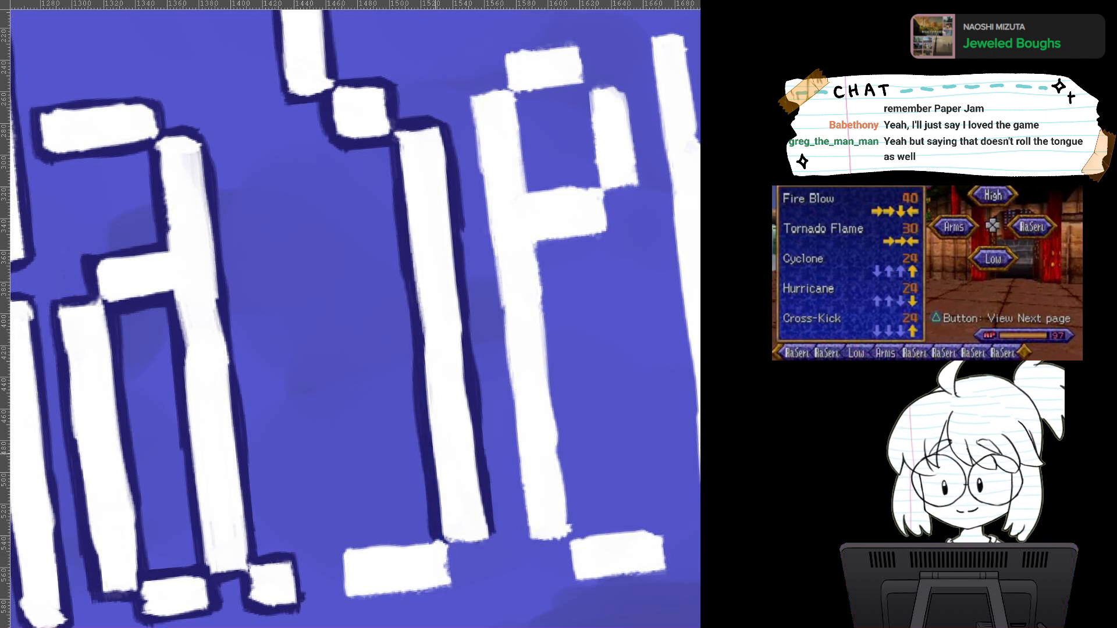
drag(407, 436, 461, 346)
mouse_move(511, 470)
mouse_down()
mouse_move(431, 515)
mouse_move(435, 551)
mouse_move(456, 567)
mouse_move(520, 517)
mouse_move(529, 495)
mouse_move(532, 512)
mouse_move(536, 453)
mouse_move(467, 501)
mouse_move(346, 533)
mouse_up()
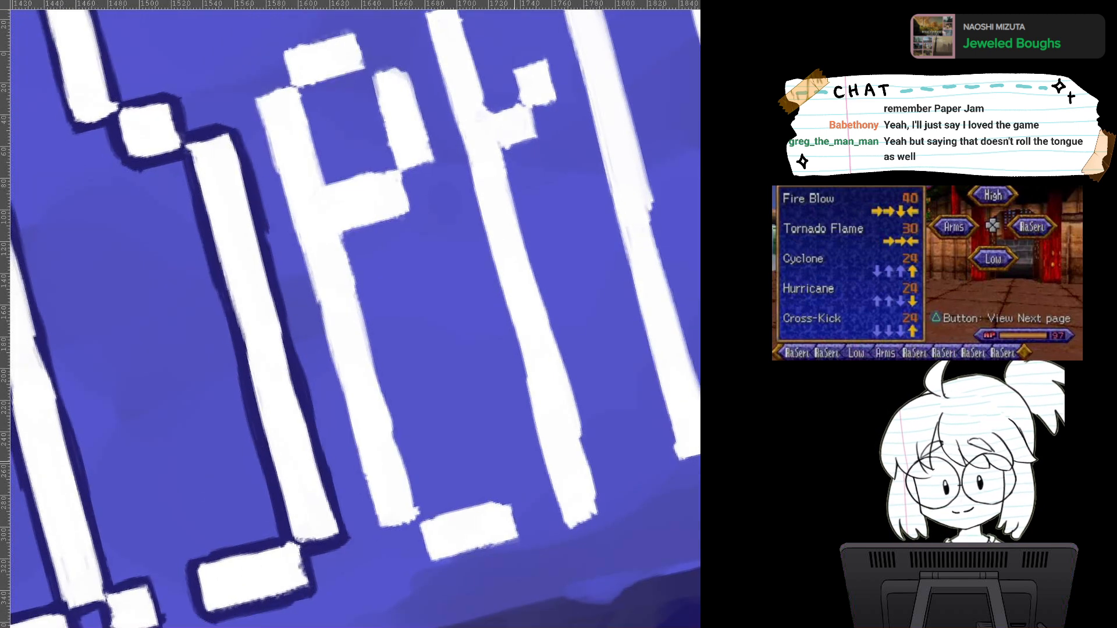
drag(514, 461, 614, 460)
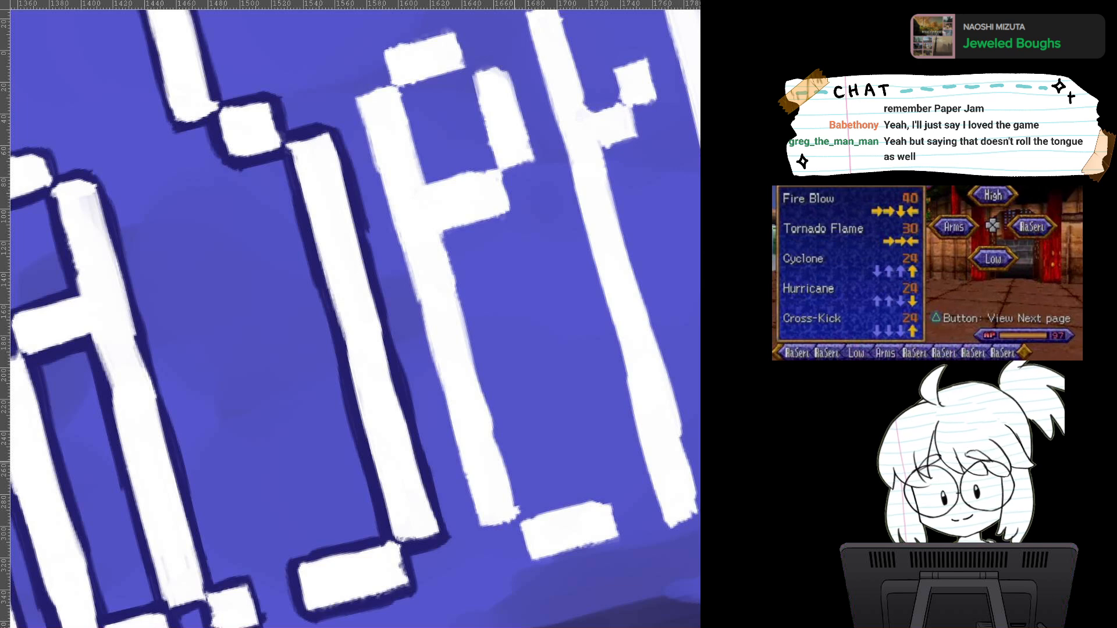
Step: Outline the e's top bar, its upper right stroke and its crossbar in dark navy
drag(515, 461, 595, 573)
mouse_move(473, 158)
mouse_down()
mouse_move(459, 175)
mouse_move(483, 152)
mouse_move(535, 139)
mouse_move(540, 164)
mouse_up()
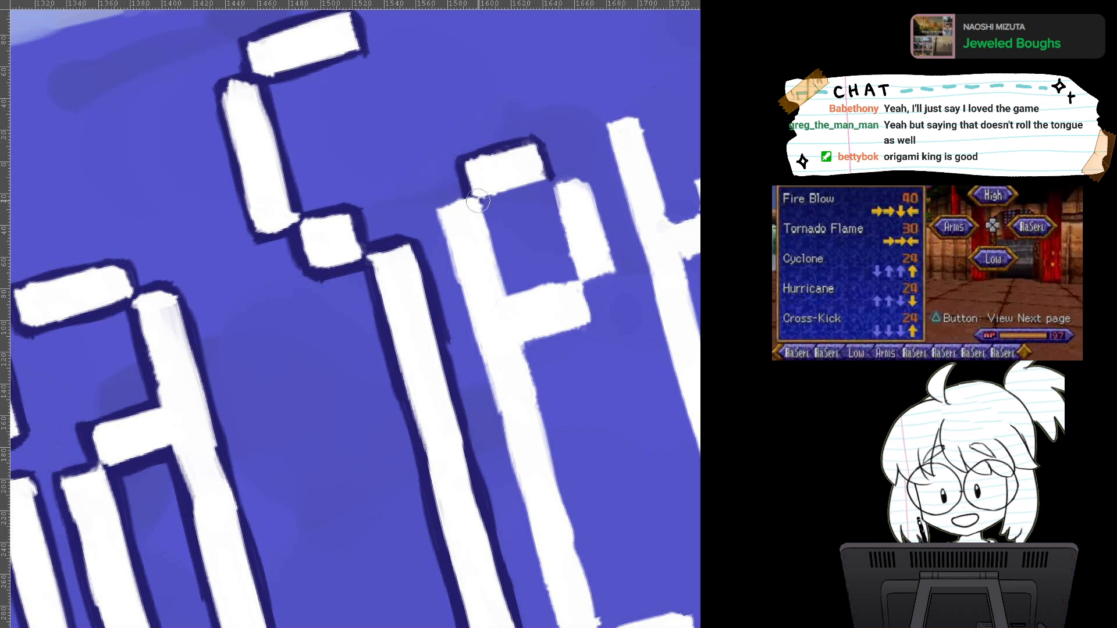
mouse_move(477, 201)
mouse_down()
mouse_move(552, 172)
mouse_move(546, 185)
mouse_move(594, 179)
mouse_move(586, 170)
mouse_move(615, 271)
mouse_move(582, 292)
mouse_move(605, 260)
mouse_move(596, 284)
mouse_up()
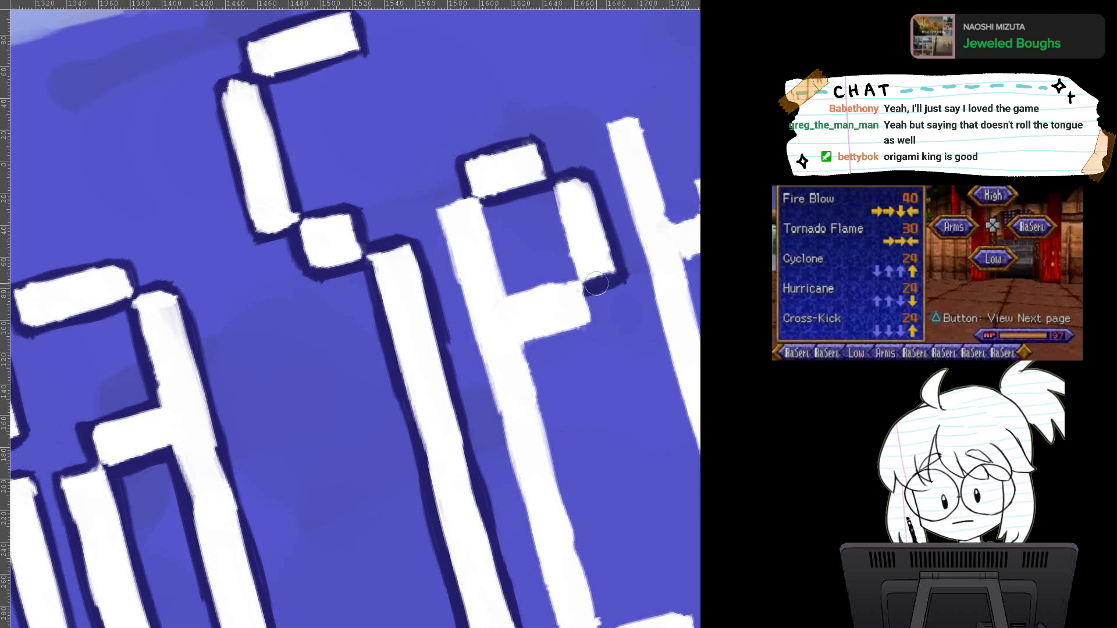
mouse_move(554, 188)
mouse_down()
mouse_move(578, 281)
mouse_move(550, 188)
mouse_move(570, 259)
mouse_move(500, 290)
mouse_up()
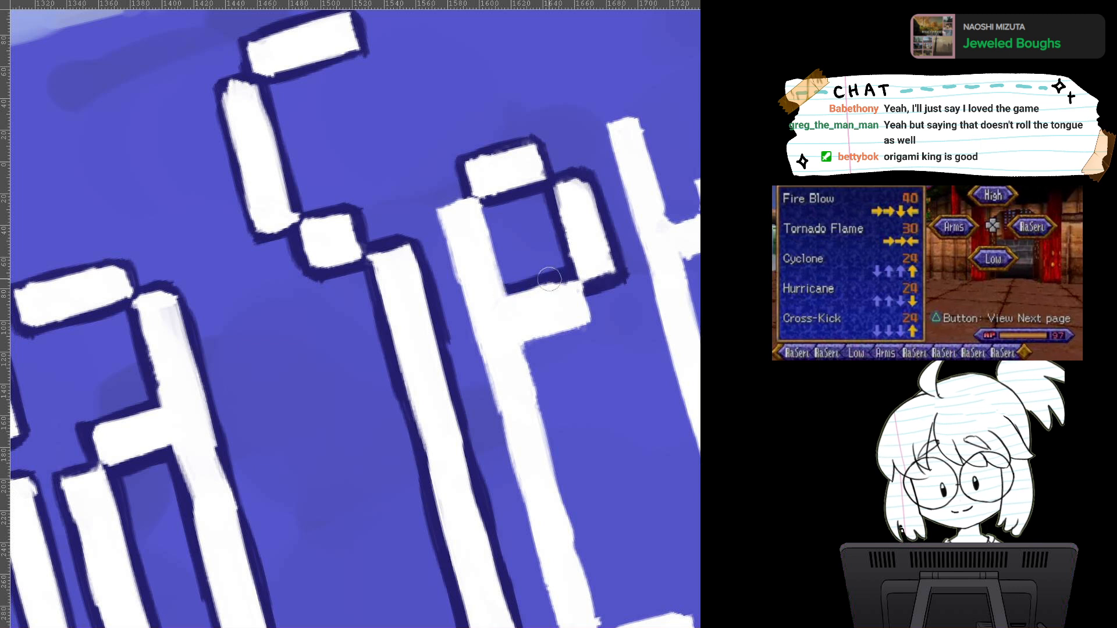
mouse_move(572, 301)
mouse_down()
mouse_move(594, 320)
mouse_move(518, 349)
mouse_up()
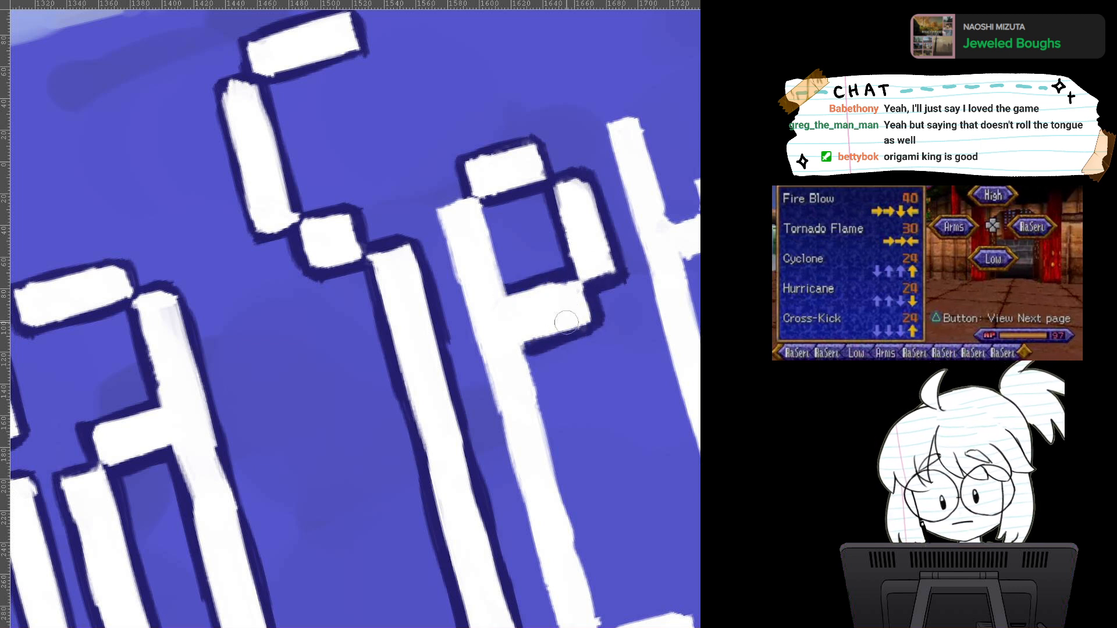
Step: Outline both edges of the e's main stem and its foot bar in dark navy
mouse_move(474, 198)
mouse_down()
mouse_move(432, 211)
mouse_move(459, 298)
mouse_move(483, 327)
mouse_up()
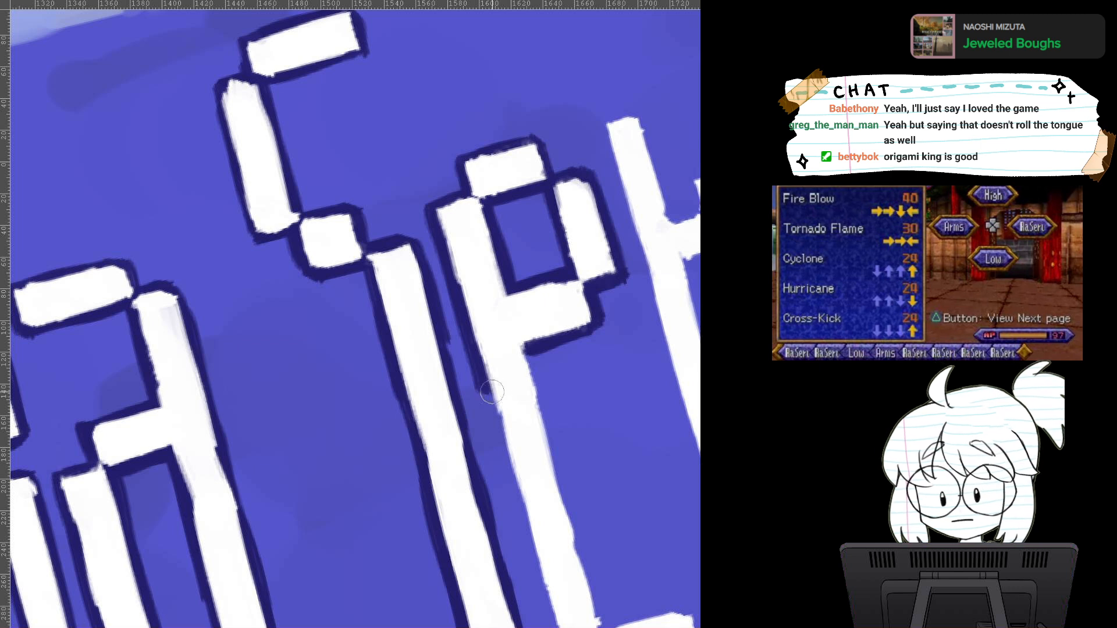
drag(492, 392, 550, 616)
mouse_move(527, 344)
mouse_down()
mouse_move(597, 617)
mouse_move(582, 585)
mouse_up()
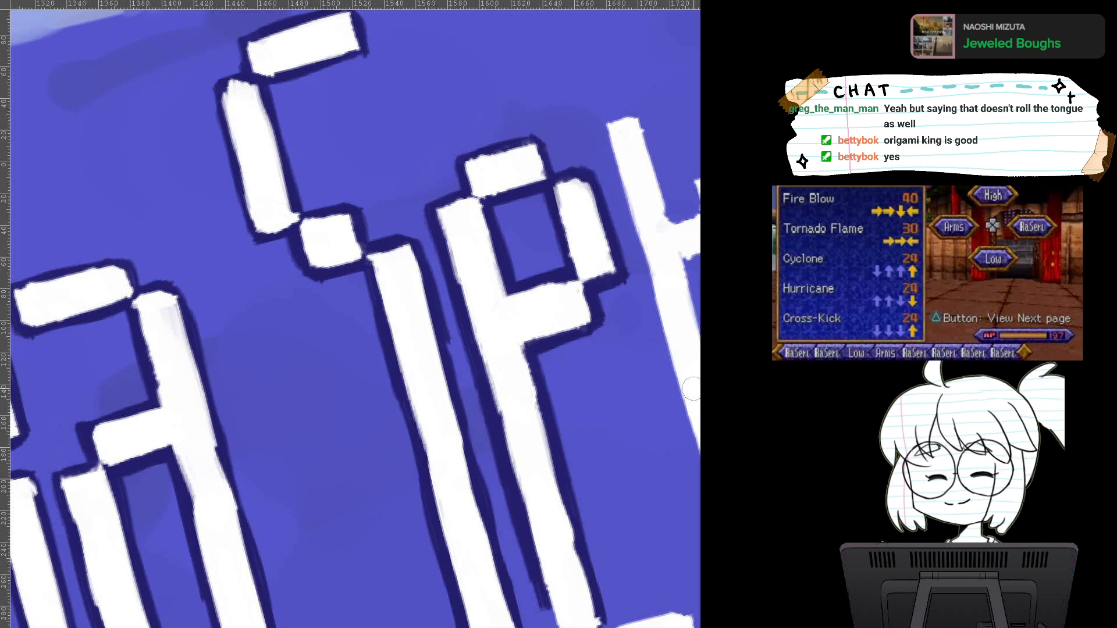
drag(616, 378, 477, 150)
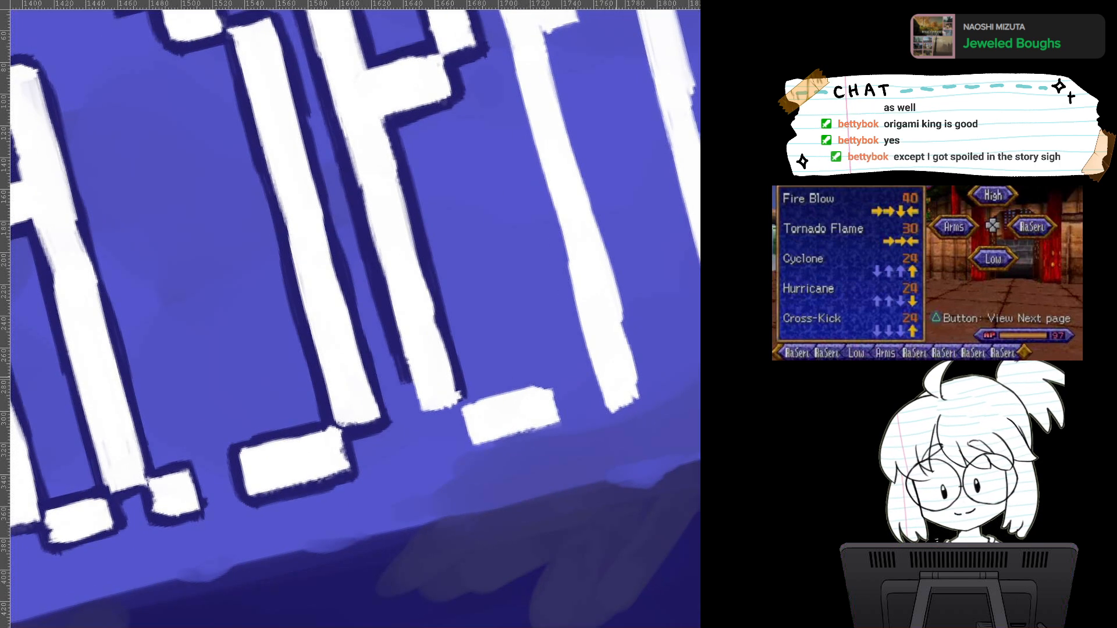
mouse_move(404, 375)
mouse_down()
mouse_move(425, 407)
mouse_move(463, 400)
mouse_move(474, 452)
mouse_move(562, 429)
mouse_up()
mouse_move(461, 400)
mouse_down()
mouse_move(563, 386)
mouse_move(558, 416)
mouse_move(395, 523)
mouse_move(400, 598)
mouse_up()
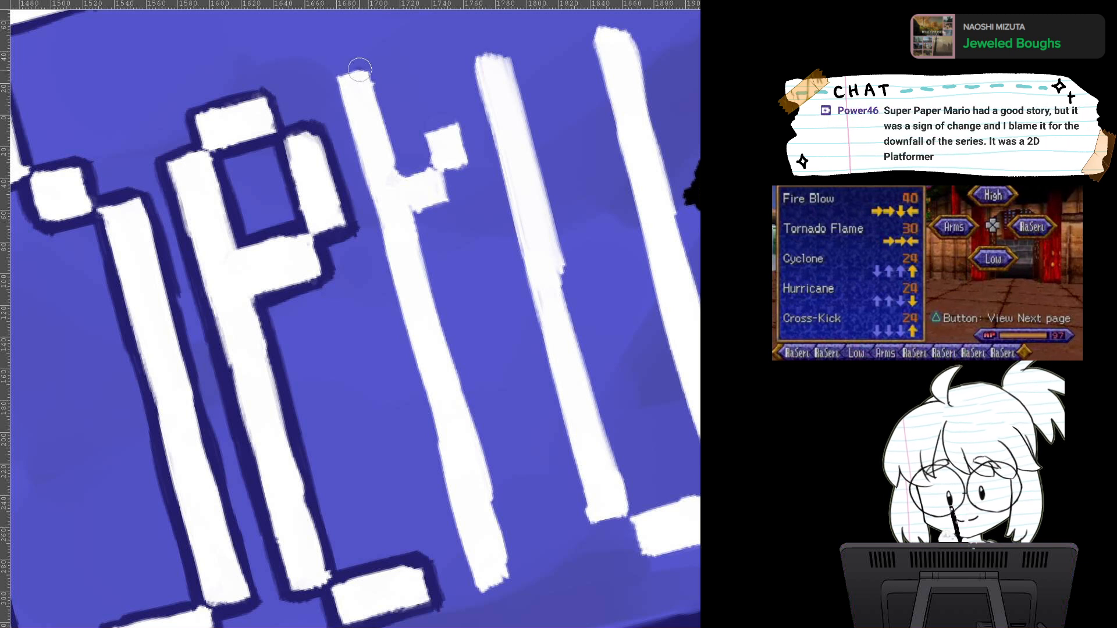
Step: Outline the r's stem in dark navy along its left edge, lower end and right edge below the arm
mouse_move(359, 70)
mouse_down()
mouse_move(377, 216)
mouse_move(384, 157)
mouse_move(371, 200)
mouse_move(452, 520)
mouse_up()
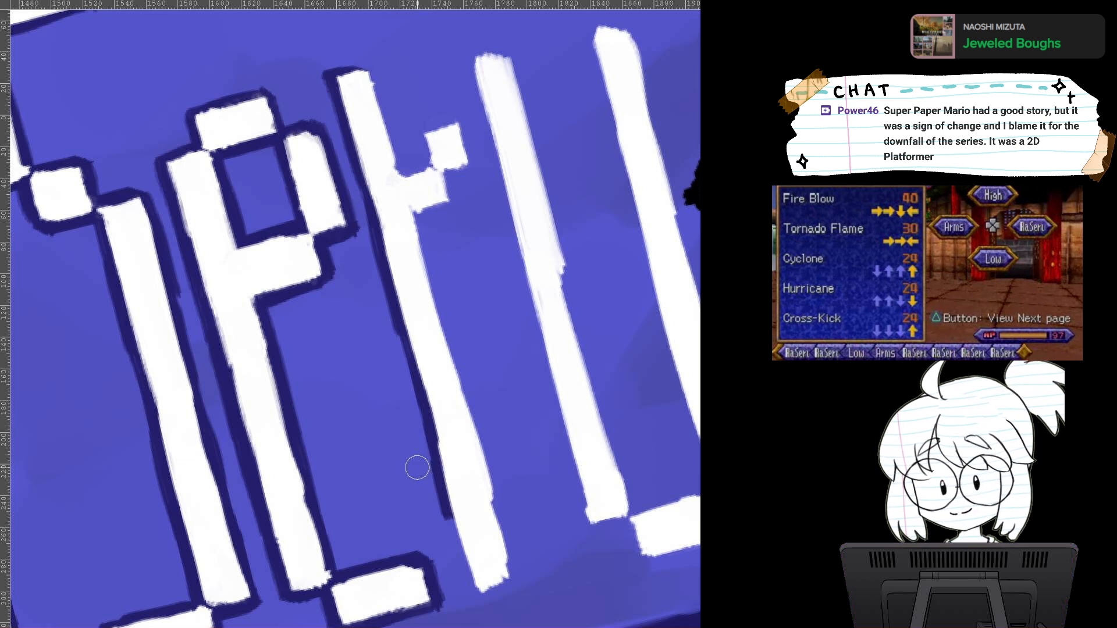
mouse_move(445, 499)
mouse_down()
mouse_move(480, 596)
mouse_move(520, 576)
mouse_move(488, 593)
mouse_move(500, 570)
mouse_up()
drag(410, 213, 480, 442)
drag(454, 369, 518, 582)
Step: Outline the r's short arm, its end block and the upper tip of its stem in dark navy
drag(418, 214, 441, 207)
drag(444, 169, 450, 198)
mouse_move(451, 176)
mouse_down()
mouse_move(469, 167)
mouse_move(451, 174)
mouse_move(448, 270)
mouse_move(469, 305)
mouse_up()
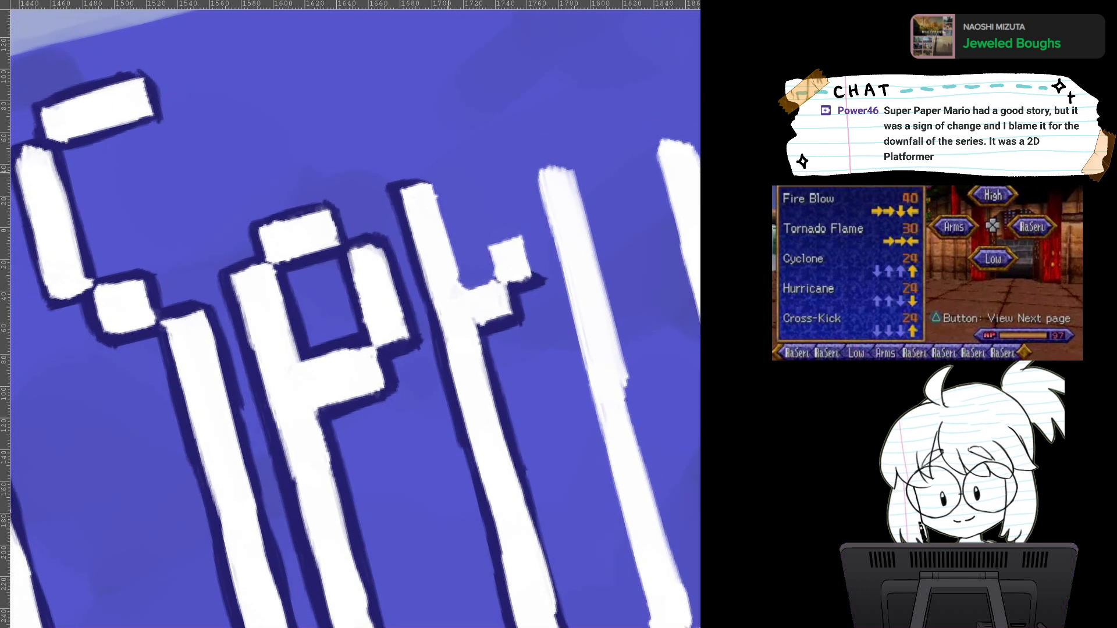
mouse_move(490, 240)
mouse_down()
mouse_move(520, 230)
mouse_move(525, 260)
mouse_move(483, 239)
mouse_move(494, 280)
mouse_up()
drag(465, 285, 494, 280)
mouse_move(396, 186)
mouse_down()
mouse_move(428, 179)
mouse_move(469, 268)
mouse_up()
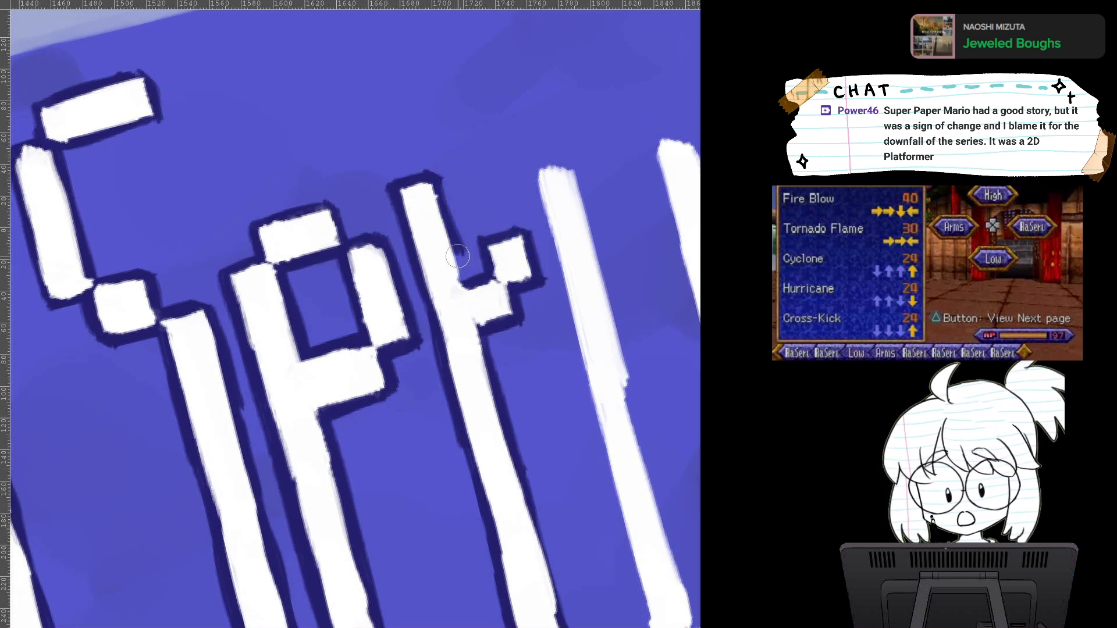
drag(434, 189, 456, 233)
Step: Outline the u's left stroke in dark navy around its upper end and along both edges
mouse_move(460, 250)
mouse_down()
mouse_move(470, 316)
mouse_move(368, 335)
mouse_up()
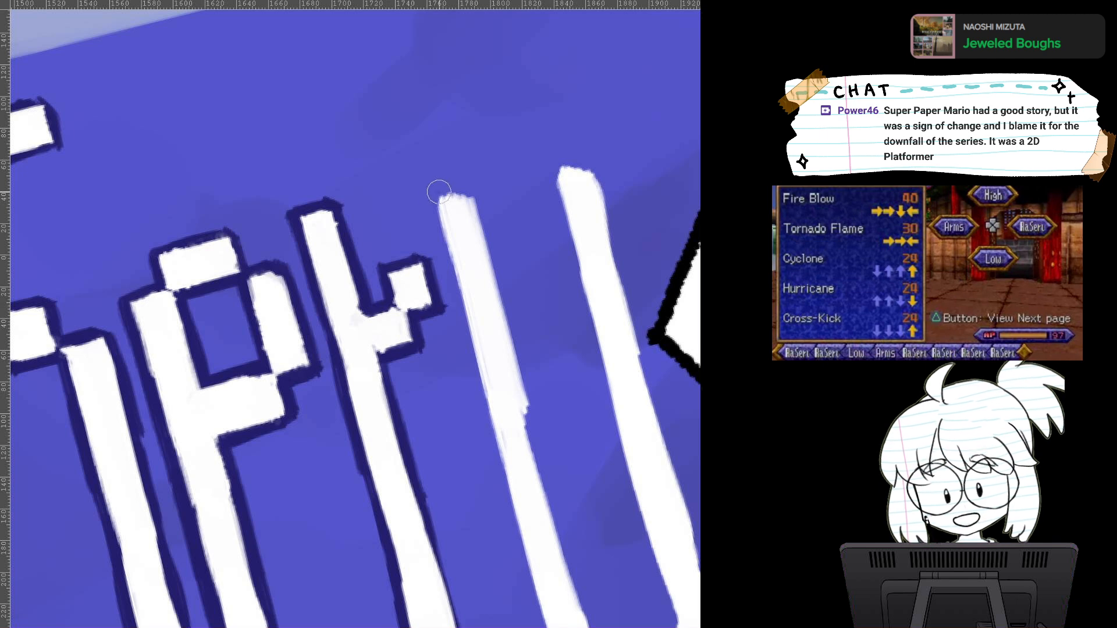
drag(427, 198, 472, 188)
scroll(463, 201, down, 1)
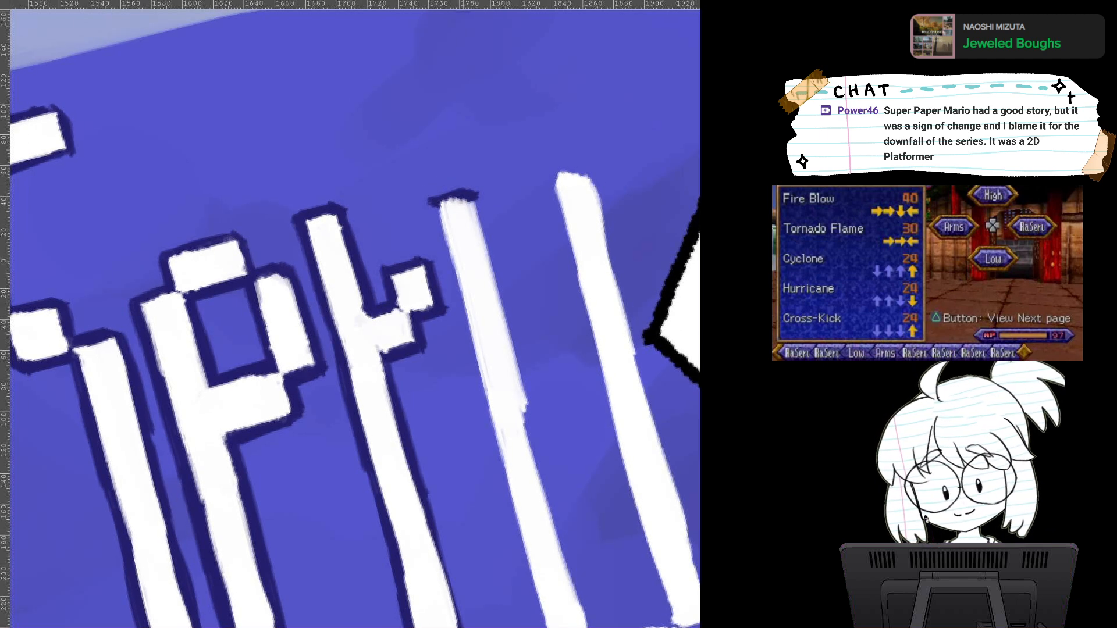
drag(463, 302, 428, 202)
drag(400, 102, 446, 246)
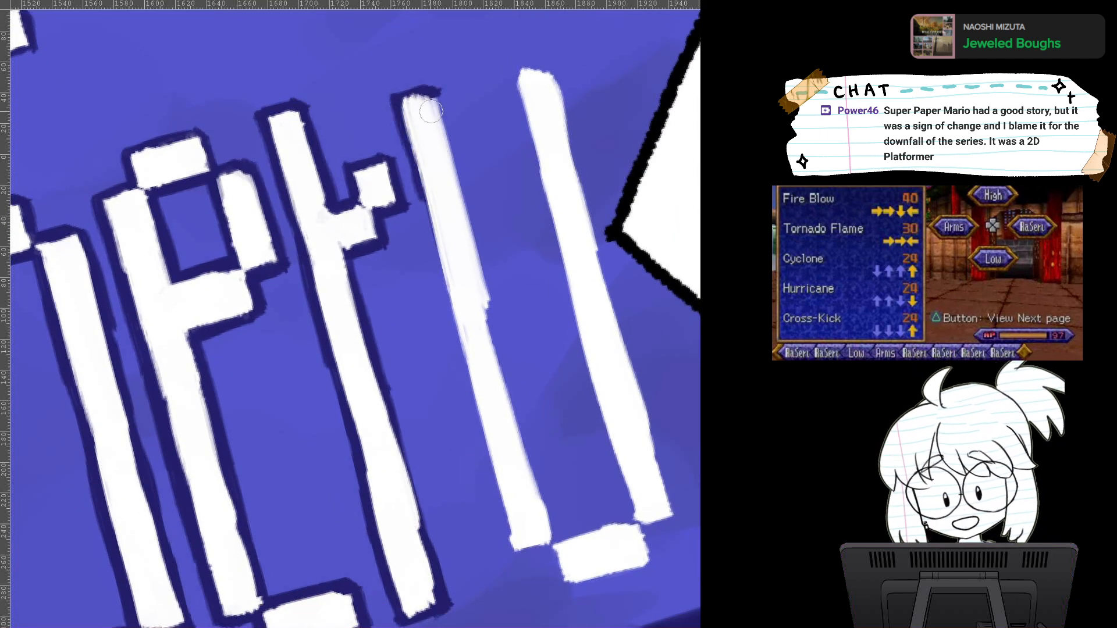
drag(431, 111, 476, 270)
drag(421, 179, 466, 330)
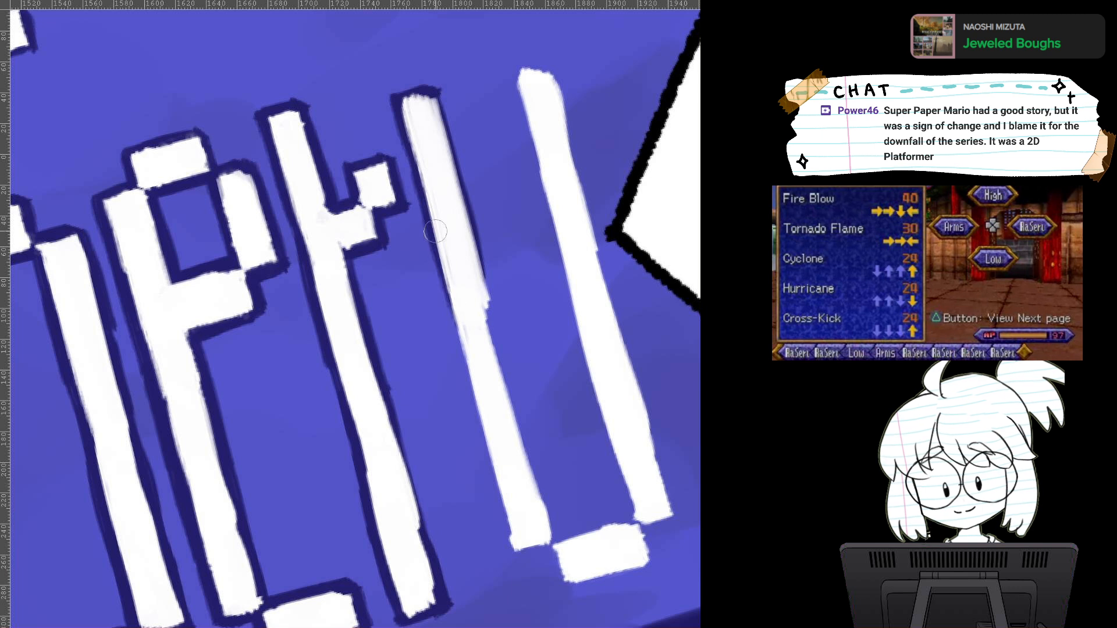
drag(435, 231, 505, 504)
mouse_move(474, 397)
mouse_down()
mouse_move(506, 520)
mouse_move(548, 544)
mouse_up()
drag(480, 286, 506, 413)
drag(475, 280, 510, 417)
Step: Outline the u's foot bar in dark navy, joining it to the left stroke's inner edge
mouse_move(503, 382)
mouse_down()
mouse_move(553, 537)
mouse_move(632, 516)
mouse_up()
drag(549, 545, 567, 587)
mouse_move(567, 587)
mouse_down()
mouse_move(667, 559)
mouse_move(647, 543)
mouse_move(648, 556)
mouse_up()
mouse_move(649, 532)
mouse_down()
mouse_move(652, 555)
mouse_move(563, 586)
mouse_up()
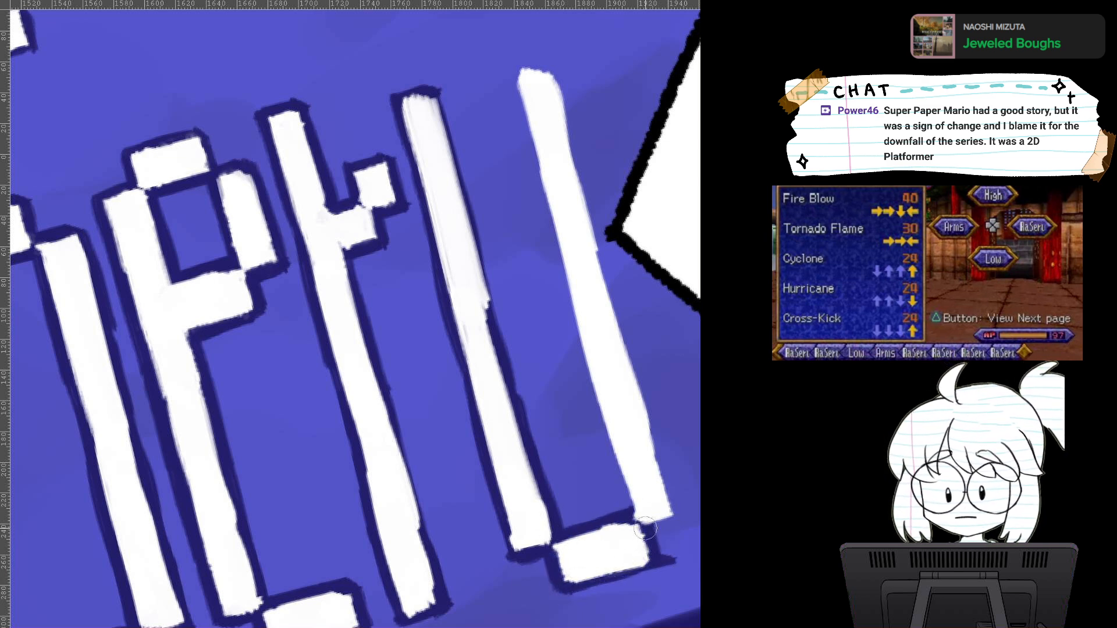
drag(646, 528, 688, 521)
Step: Straighten the canvas rotation and outline both edges of the u's right stroke in dark navy
drag(658, 519, 453, 569)
key(5)
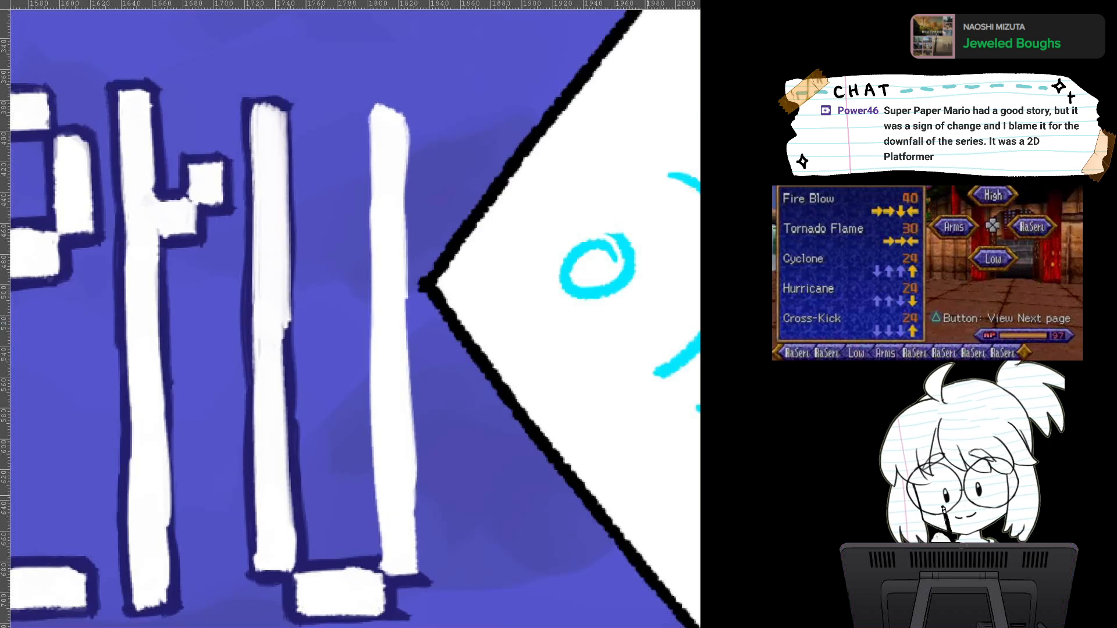
mouse_move(374, 103)
mouse_down()
mouse_move(399, 102)
mouse_move(403, 137)
mouse_move(379, 163)
mouse_move(372, 551)
mouse_up()
drag(395, 118, 419, 561)
drag(404, 513, 642, 527)
Step: Thicken the navy outline inside the R's upper loop and along the outer edge of its upper right stroke
drag(642, 527, 691, 434)
drag(349, 408, 567, 433)
drag(151, 372, 621, 271)
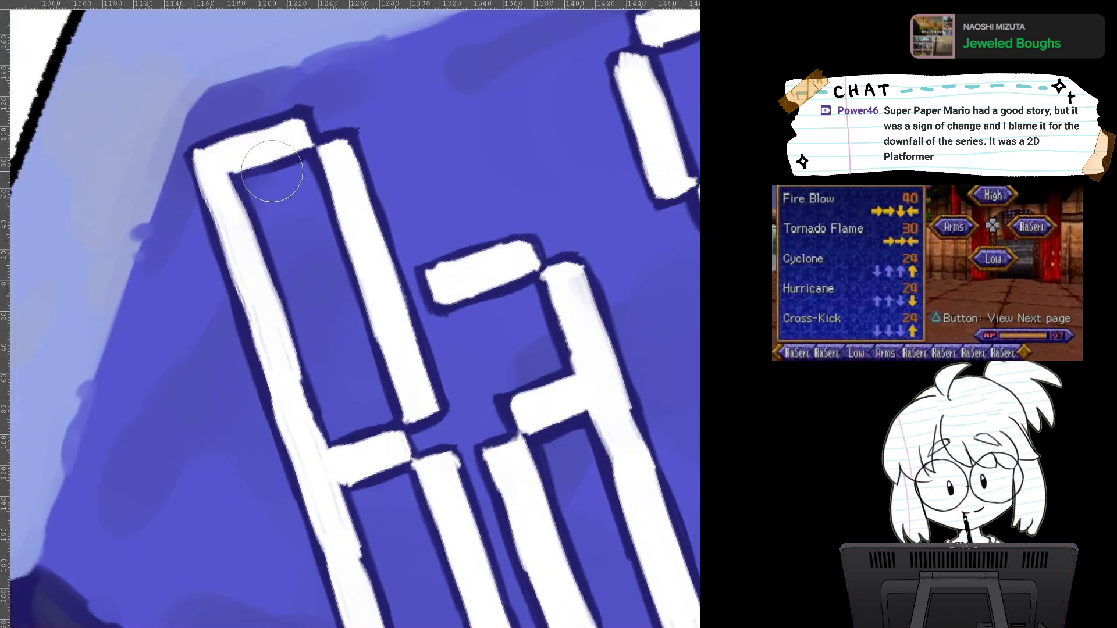
drag(274, 170, 309, 162)
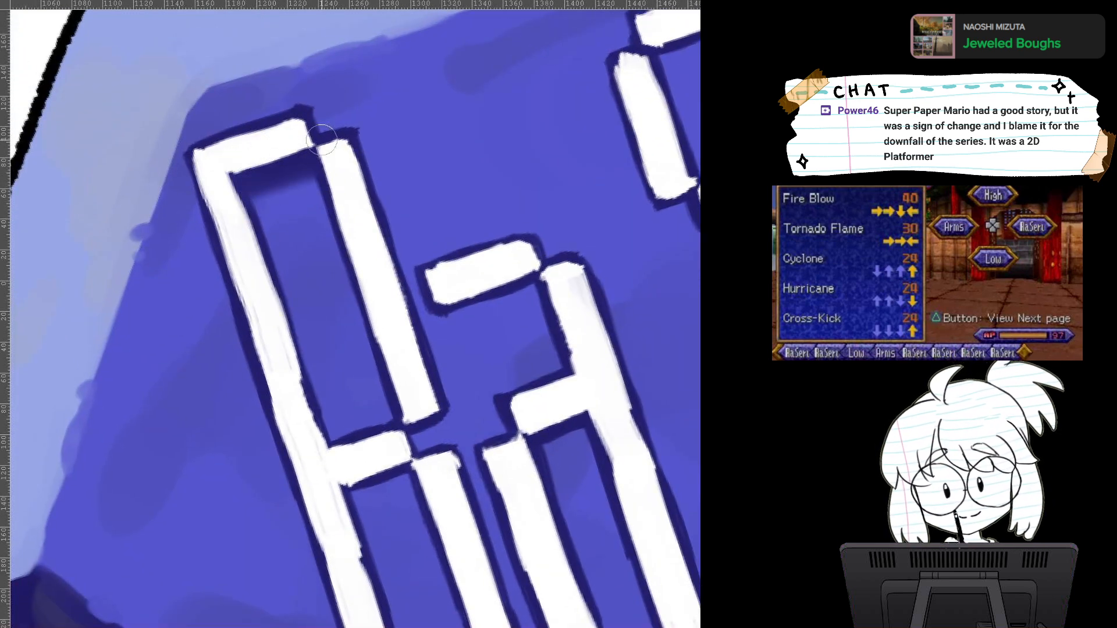
key(ctrl+z)
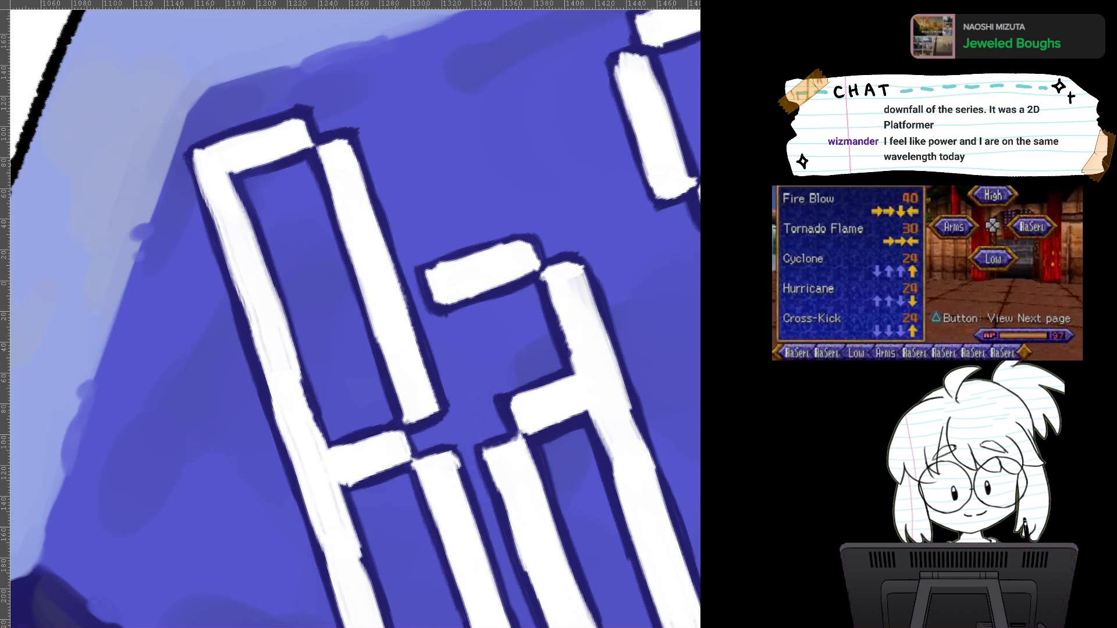
drag(251, 175, 314, 153)
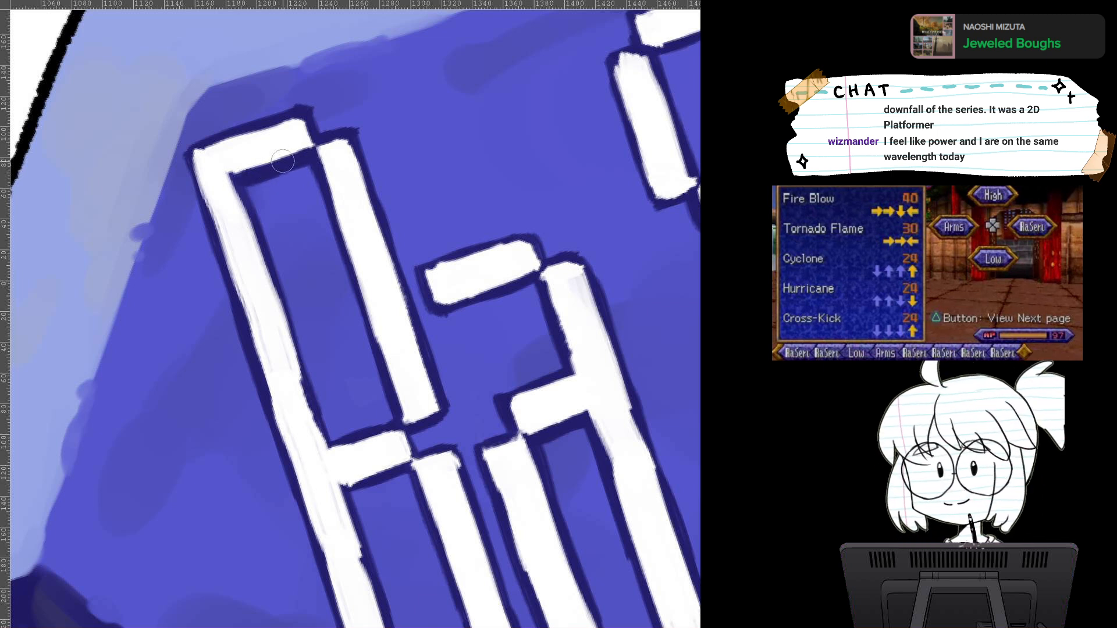
drag(249, 174, 321, 435)
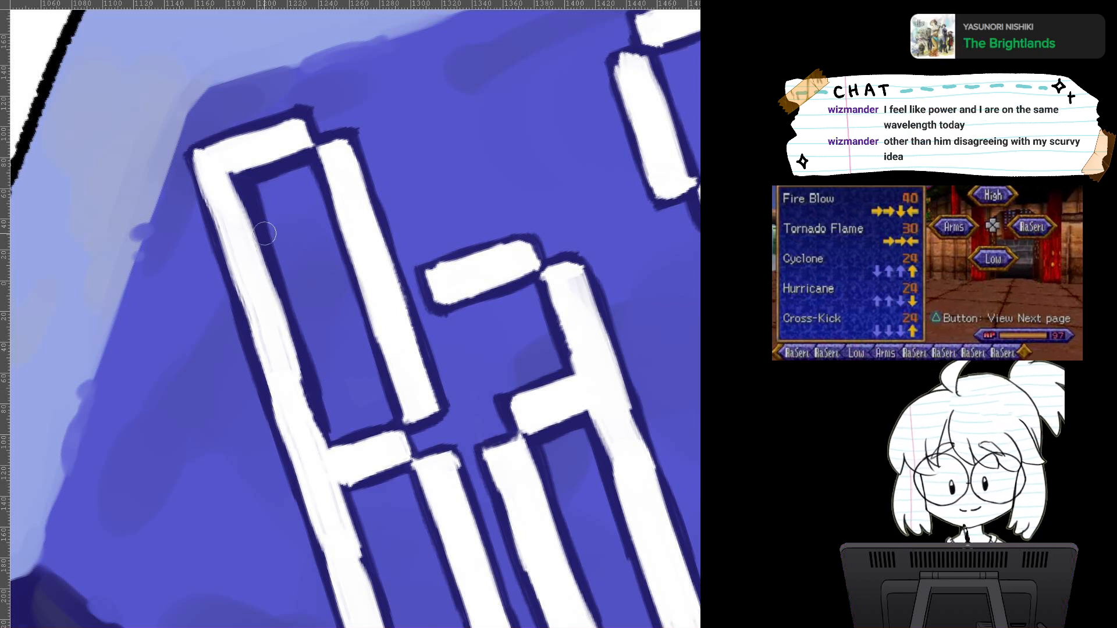
drag(264, 234, 314, 432)
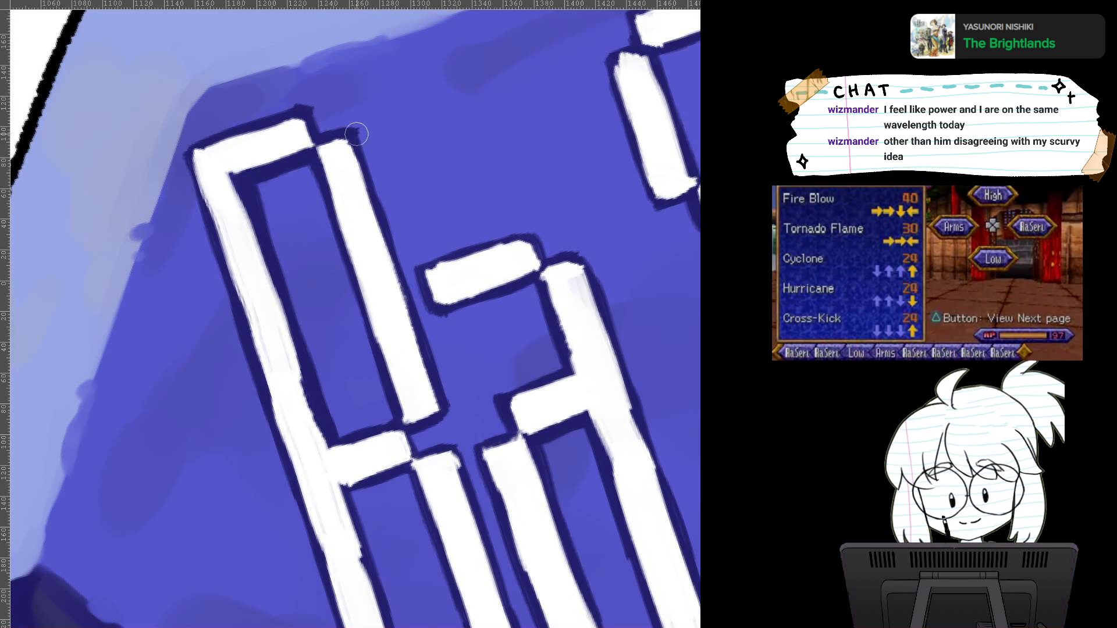
mouse_move(357, 134)
mouse_down()
mouse_move(444, 401)
mouse_move(416, 430)
mouse_move(435, 413)
mouse_move(410, 232)
mouse_move(458, 227)
mouse_up()
Step: Thicken the navy outline under the R's crossbar, along its lower main stem and around its lower right leg
drag(370, 309, 429, 287)
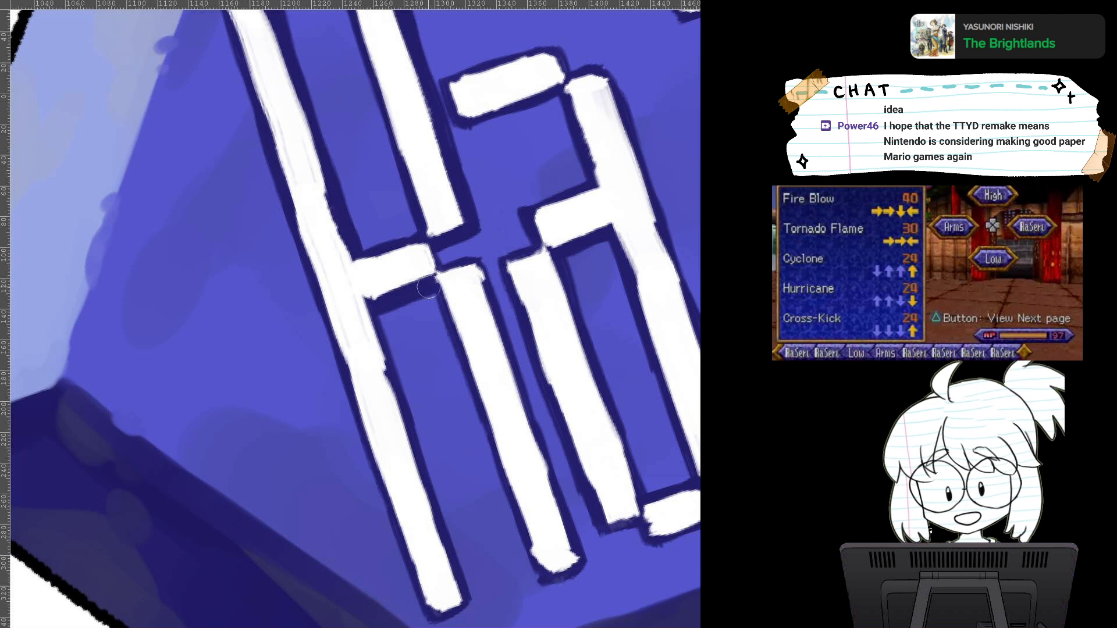
mouse_move(373, 314)
mouse_down()
mouse_move(465, 587)
mouse_move(447, 614)
mouse_move(467, 590)
mouse_move(443, 490)
mouse_up()
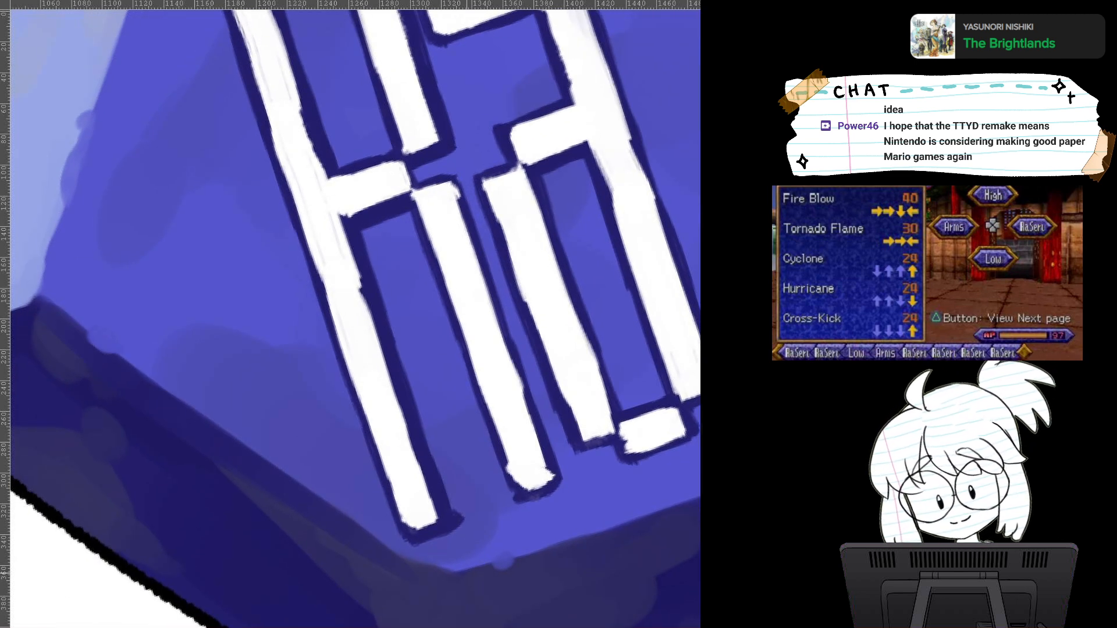
drag(443, 491, 425, 513)
mouse_move(436, 202)
mouse_down()
mouse_move(543, 512)
mouse_move(499, 515)
mouse_move(465, 608)
mouse_up()
mouse_move(451, 294)
mouse_down()
mouse_move(477, 307)
mouse_move(504, 278)
mouse_move(472, 352)
mouse_move(517, 457)
mouse_up()
mouse_move(507, 391)
mouse_down()
mouse_move(512, 469)
mouse_move(553, 561)
mouse_up()
Step: Thicken the navy outline around the a's bars, stems and foot
mouse_move(377, 168)
mouse_down()
mouse_move(358, 175)
mouse_move(467, 136)
mouse_move(448, 98)
mouse_move(471, 127)
mouse_move(547, 223)
mouse_move(640, 479)
mouse_move(585, 431)
mouse_up()
drag(550, 493, 547, 518)
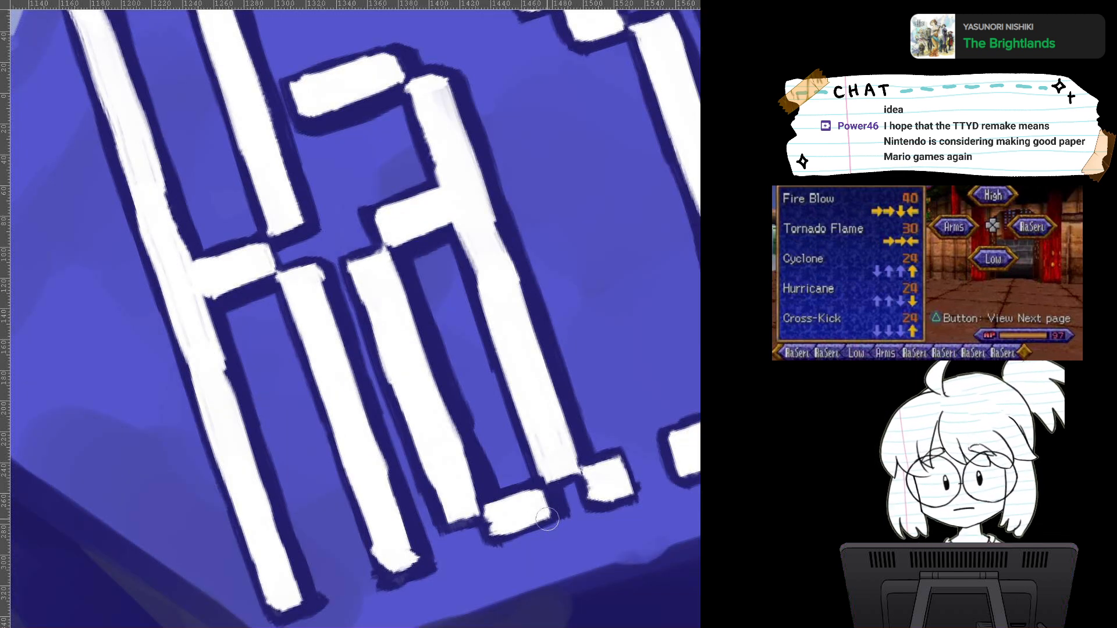
mouse_move(623, 451)
mouse_down()
mouse_move(637, 490)
mouse_move(458, 599)
mouse_up()
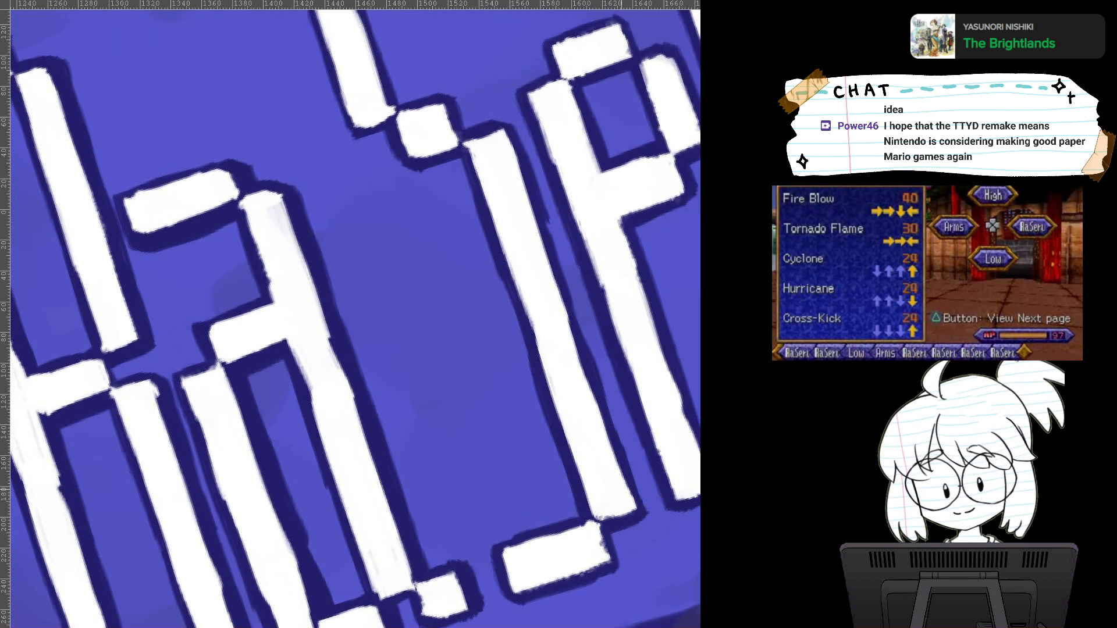
Step: Thicken the navy outline at the S's top bar end and along the inner edge of its short upper stroke and small block
drag(431, 303, 450, 472)
drag(451, 70, 472, 107)
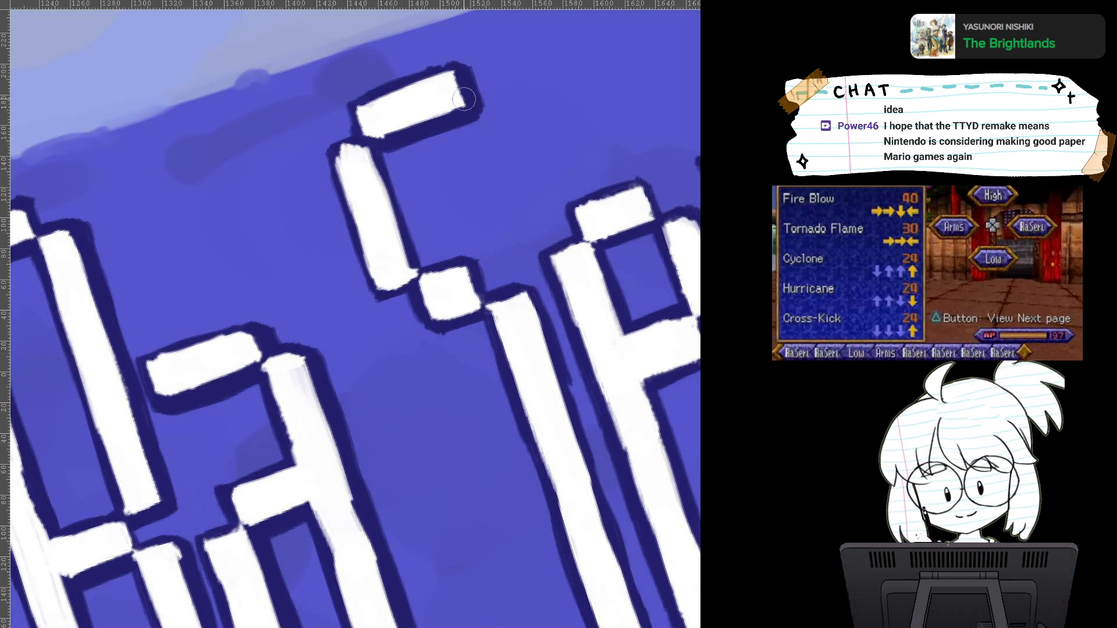
mouse_move(383, 152)
mouse_down()
mouse_move(419, 267)
mouse_move(479, 257)
mouse_move(489, 290)
mouse_up()
Step: Thicken the navy outline down the outer edge of the S's long stroke and around its bottom bar
mouse_move(445, 329)
mouse_down()
mouse_move(436, 326)
mouse_move(490, 319)
mouse_move(414, 148)
mouse_move(404, 73)
mouse_move(435, 81)
mouse_up()
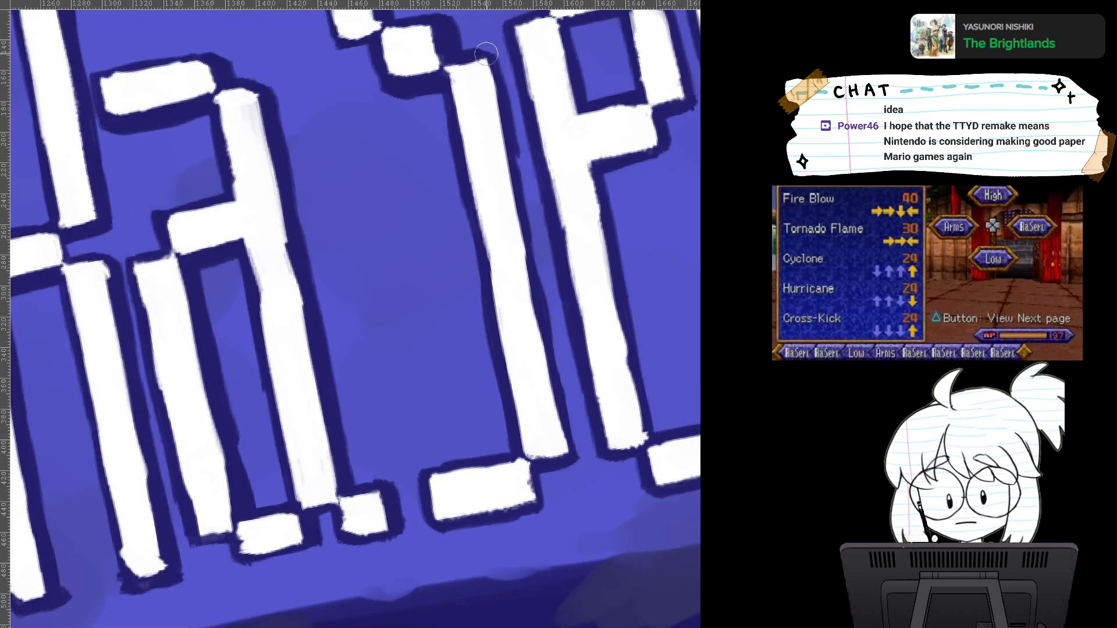
drag(486, 54, 522, 219)
drag(516, 150, 542, 319)
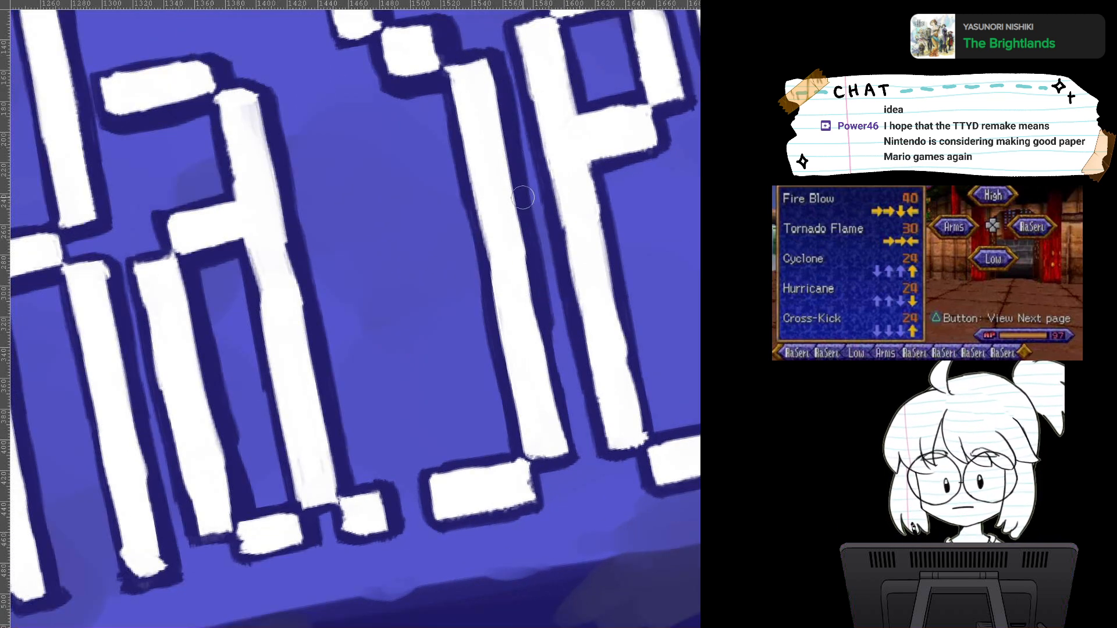
mouse_move(522, 198)
mouse_down()
mouse_move(565, 365)
mouse_move(570, 353)
mouse_move(562, 398)
mouse_move(574, 457)
mouse_move(541, 468)
mouse_move(576, 474)
mouse_move(573, 436)
mouse_move(543, 495)
mouse_up()
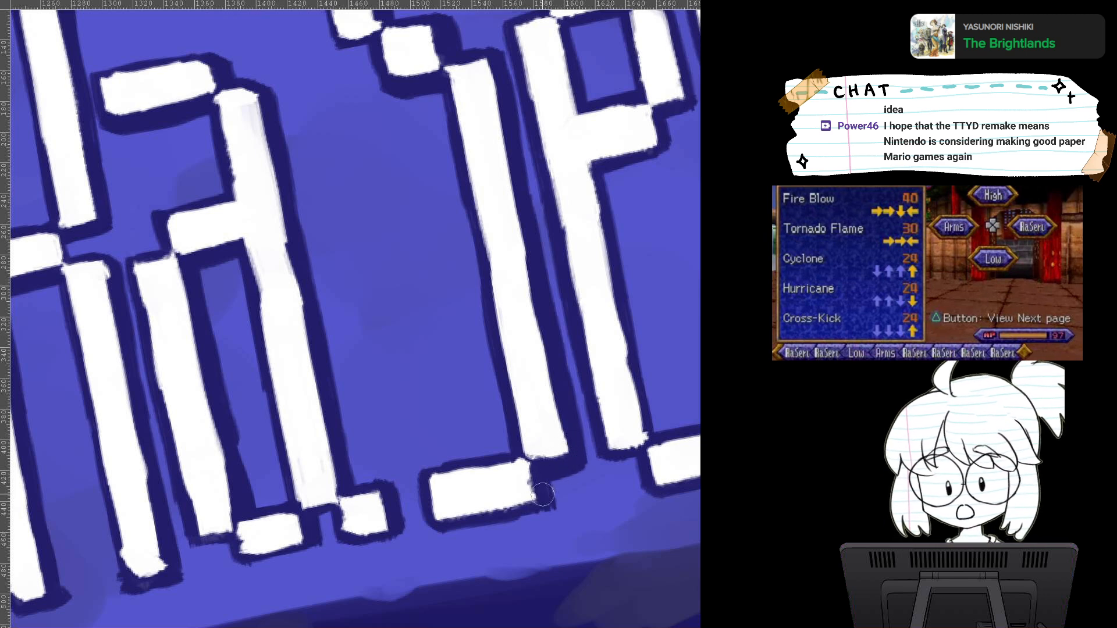
mouse_move(468, 521)
mouse_down()
mouse_move(442, 531)
mouse_move(546, 494)
mouse_move(489, 524)
mouse_up()
drag(498, 512, 455, 570)
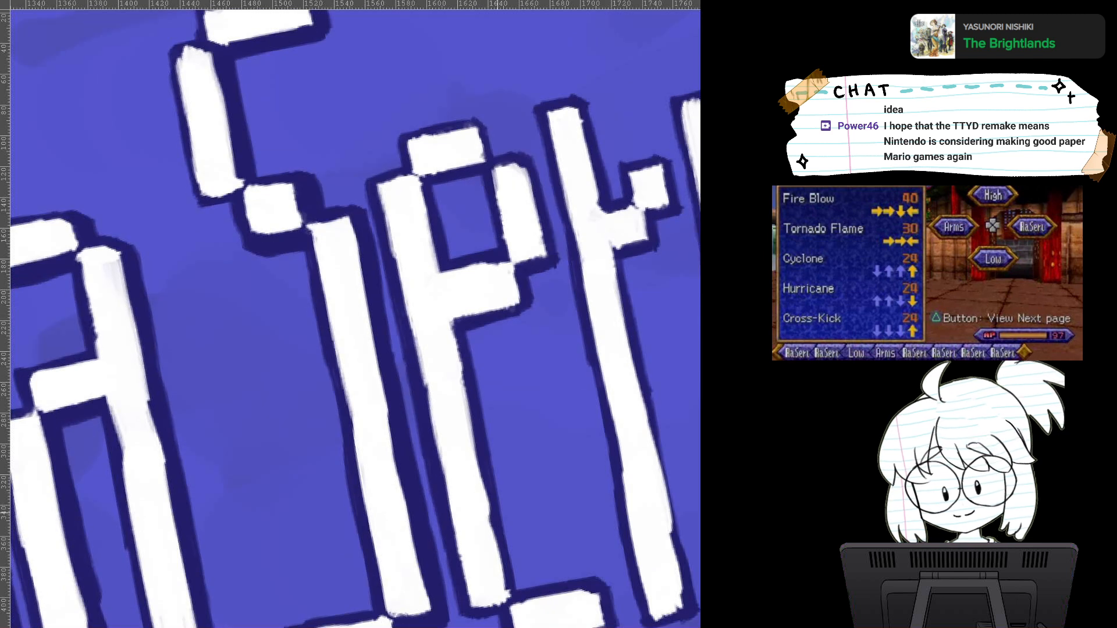
Step: Thicken the navy outline around the e's loop, inside its opening, under its crossbar and around its foot bar
mouse_move(484, 123)
mouse_down()
mouse_move(495, 158)
mouse_move(486, 122)
mouse_move(495, 150)
mouse_move(528, 156)
mouse_move(537, 173)
mouse_move(554, 252)
mouse_move(531, 268)
mouse_move(557, 262)
mouse_move(518, 289)
mouse_move(526, 274)
mouse_move(522, 304)
mouse_up()
drag(456, 329, 522, 313)
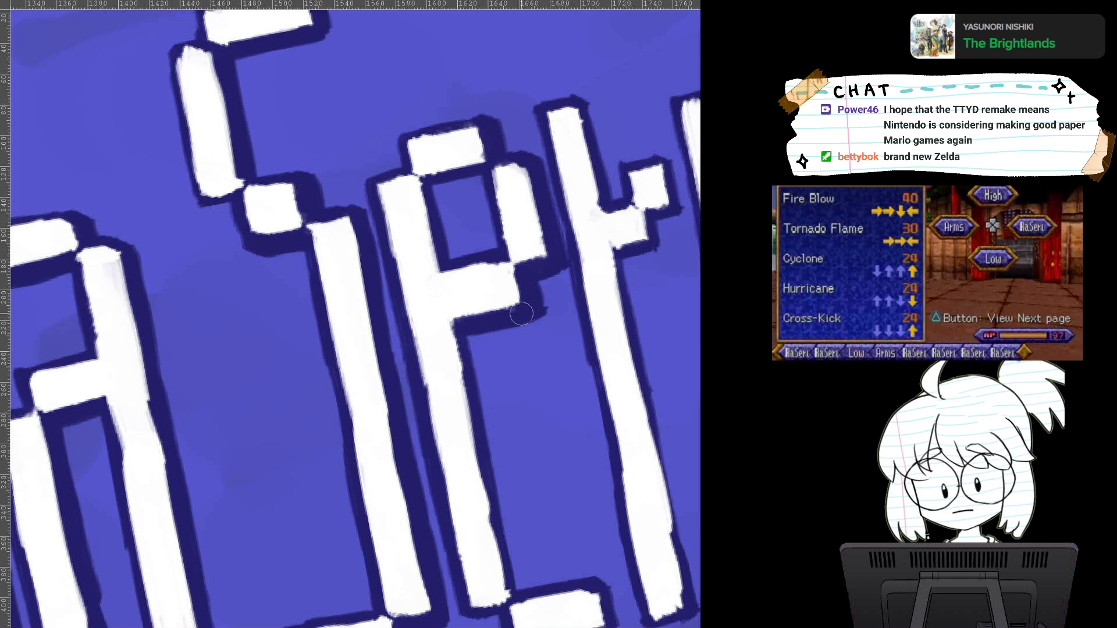
mouse_move(431, 187)
mouse_down()
mouse_move(457, 184)
mouse_move(439, 217)
mouse_move(438, 202)
mouse_move(452, 271)
mouse_move(473, 171)
mouse_move(505, 169)
mouse_move(443, 182)
mouse_move(490, 172)
mouse_up()
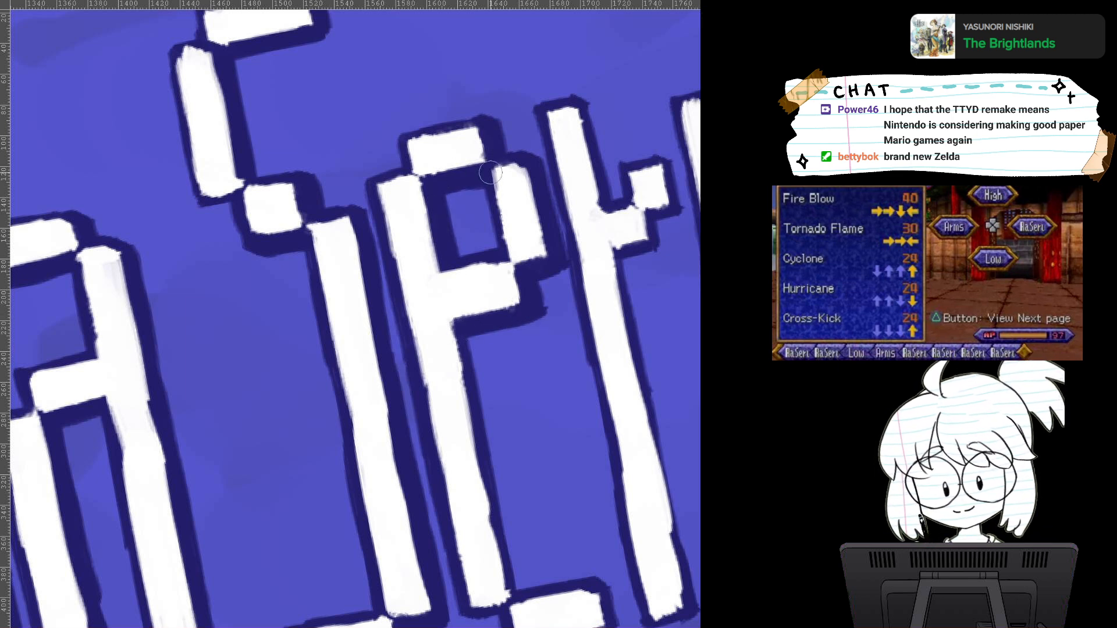
mouse_move(469, 326)
mouse_down()
mouse_move(472, 110)
mouse_move(494, 254)
mouse_up()
drag(473, 127, 524, 384)
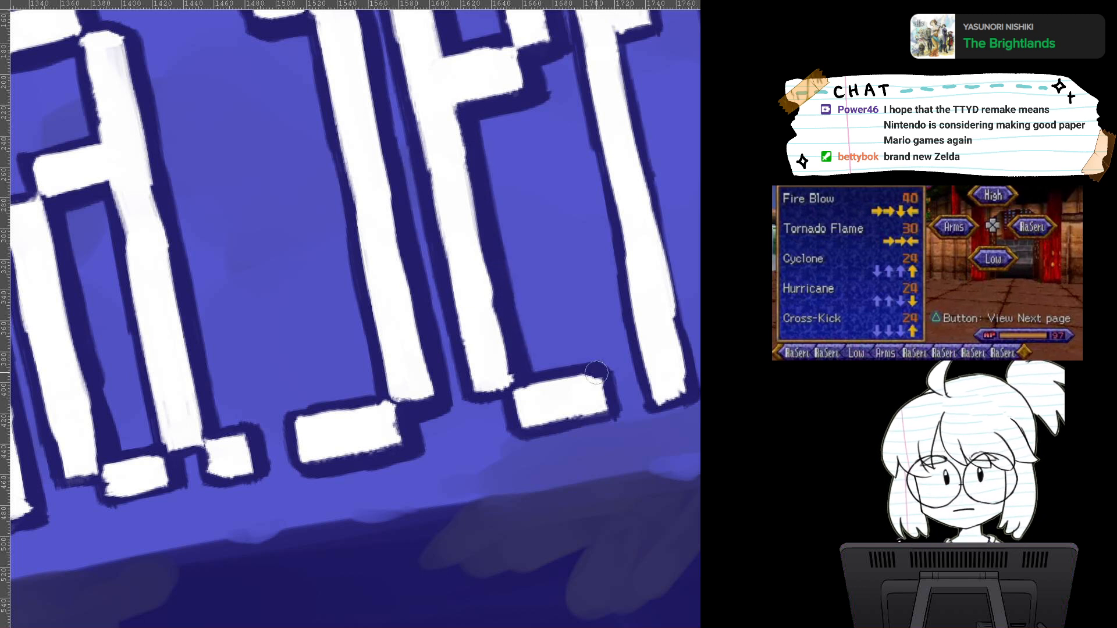
mouse_move(596, 372)
mouse_down()
mouse_move(621, 402)
mouse_move(616, 370)
mouse_move(621, 397)
mouse_move(542, 434)
mouse_move(521, 430)
mouse_move(529, 440)
mouse_move(618, 417)
mouse_up()
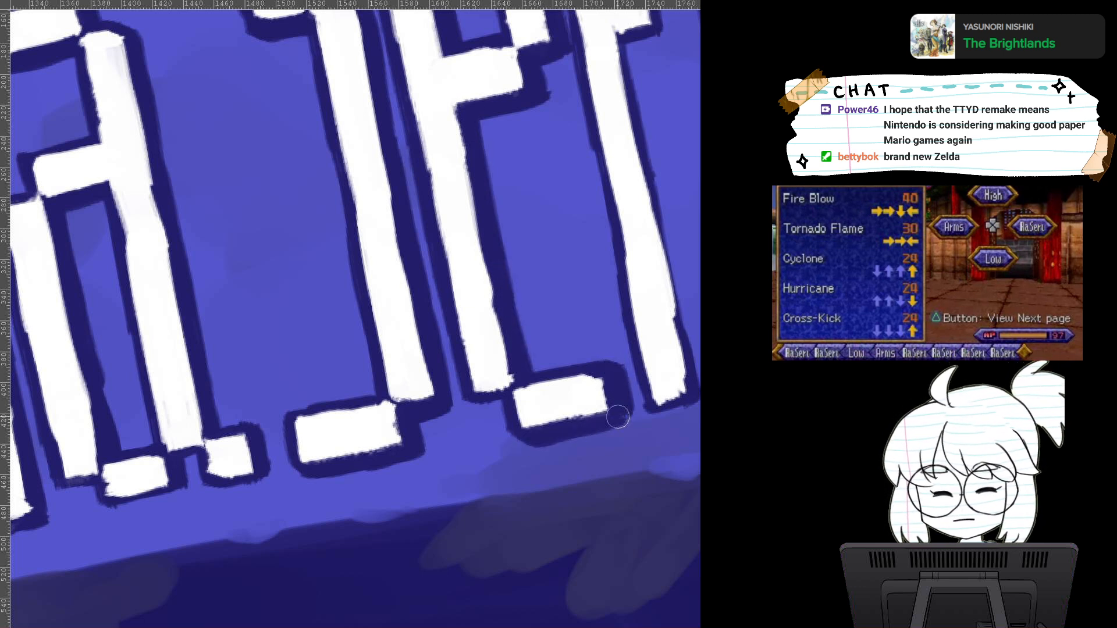
mouse_move(538, 434)
mouse_down()
mouse_move(617, 420)
mouse_move(620, 405)
mouse_move(492, 469)
mouse_move(396, 605)
mouse_up()
Step: Thicken the navy outline around the r's fork and down the outer edge of its long stem
mouse_move(378, 104)
mouse_down()
mouse_move(390, 105)
mouse_move(415, 220)
mouse_up()
mouse_move(477, 164)
mouse_down()
mouse_move(481, 207)
mouse_move(454, 223)
mouse_move(482, 216)
mouse_move(479, 203)
mouse_move(431, 272)
mouse_move(457, 261)
mouse_move(426, 263)
mouse_move(459, 230)
mouse_move(464, 257)
mouse_move(435, 258)
mouse_move(431, 273)
mouse_move(428, 258)
mouse_move(459, 418)
mouse_up()
drag(433, 268, 468, 445)
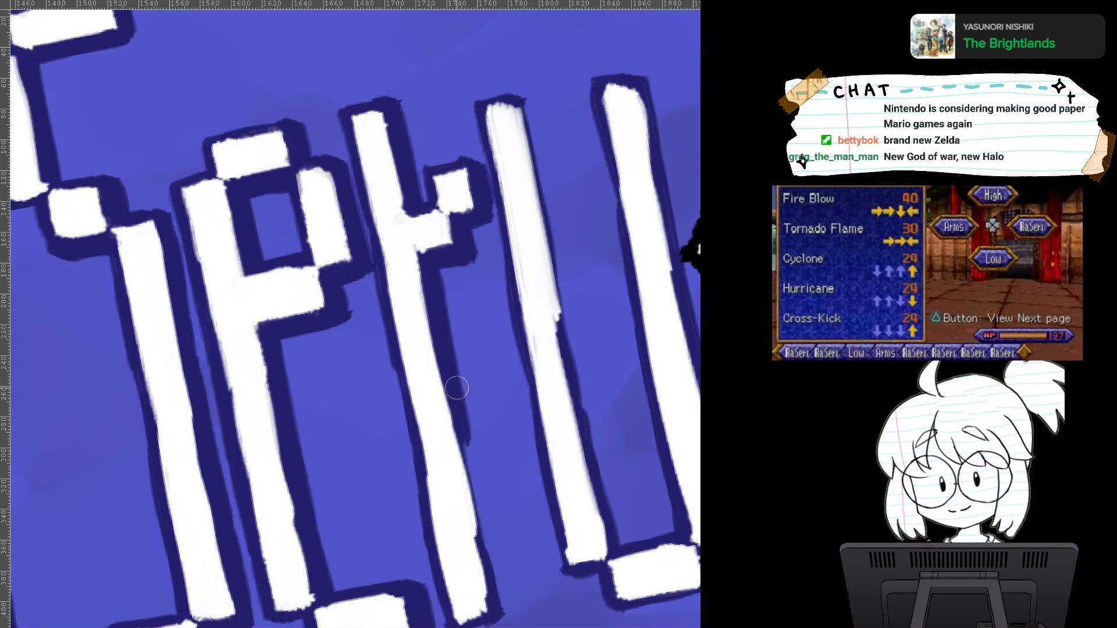
drag(456, 388, 432, 253)
drag(431, 292, 448, 392)
mouse_move(435, 311)
mouse_down()
mouse_move(469, 458)
mouse_move(468, 444)
mouse_move(468, 471)
mouse_move(436, 491)
mouse_move(465, 490)
mouse_up()
drag(474, 245, 441, 402)
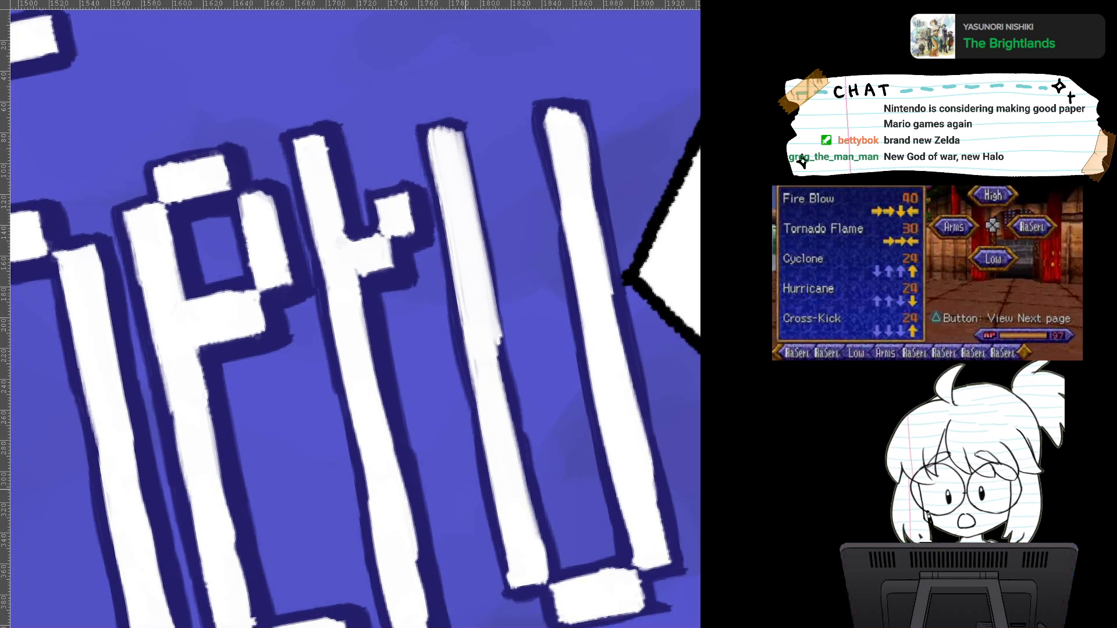
Step: Thicken the navy outline around the u's two vertical strokes and beneath its bottom bar
mouse_move(433, 124)
mouse_down()
mouse_move(463, 116)
mouse_move(480, 198)
mouse_up()
mouse_move(468, 127)
mouse_down()
mouse_move(554, 554)
mouse_move(438, 484)
mouse_move(406, 480)
mouse_up()
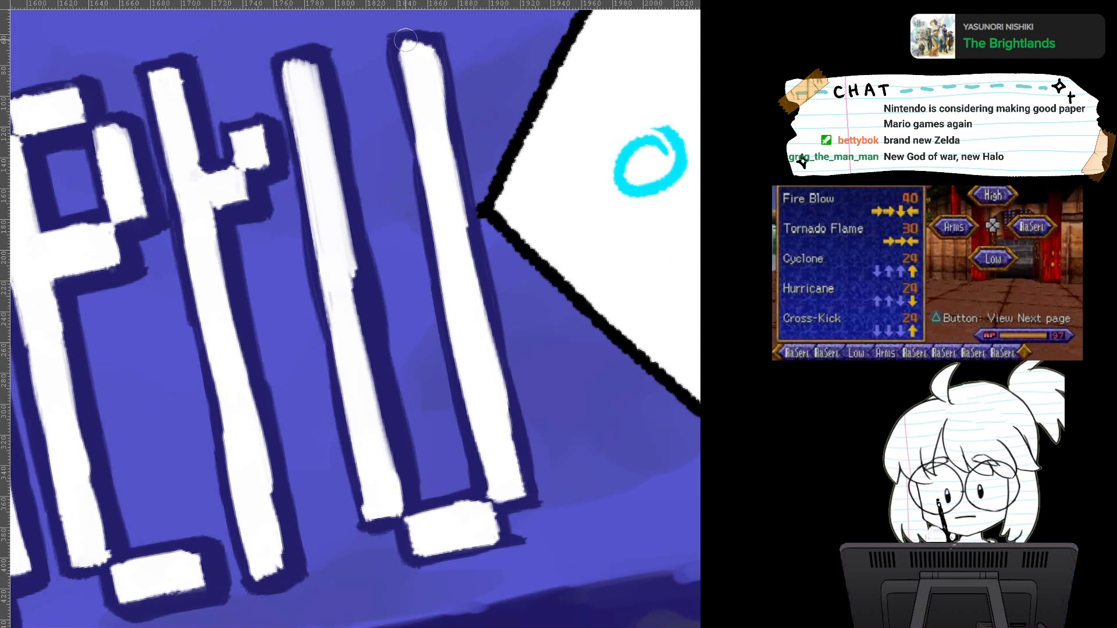
mouse_move(403, 36)
mouse_down()
mouse_move(445, 31)
mouse_move(461, 157)
mouse_up()
mouse_move(445, 44)
mouse_down()
mouse_move(527, 437)
mouse_move(523, 498)
mouse_move(510, 506)
mouse_move(534, 502)
mouse_move(523, 503)
mouse_up()
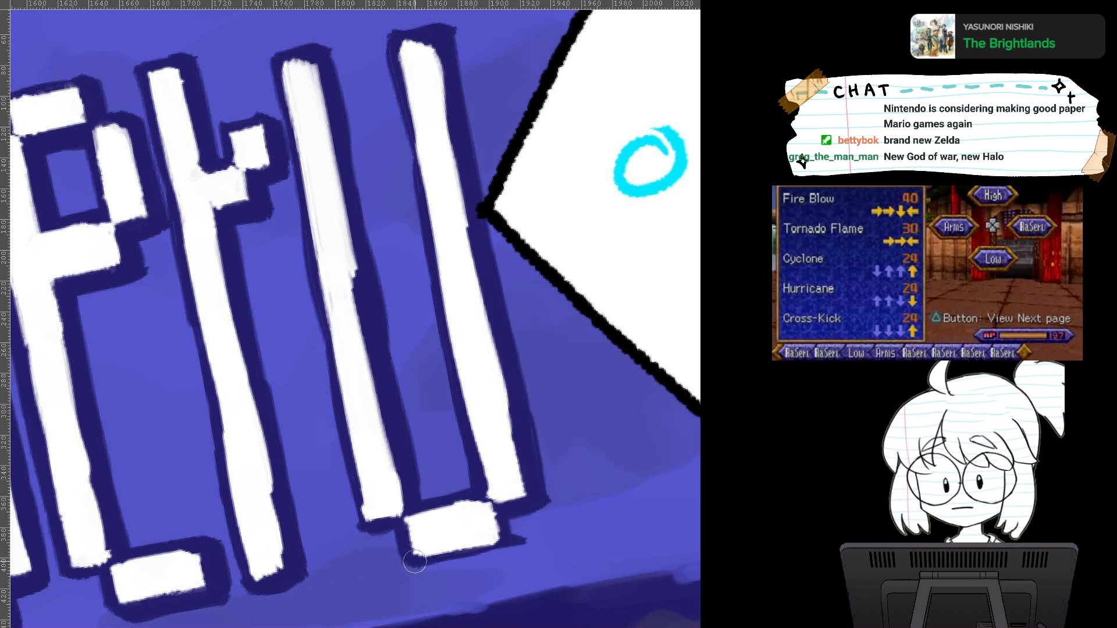
mouse_move(419, 564)
mouse_down()
mouse_move(477, 550)
mouse_move(417, 569)
mouse_move(493, 554)
mouse_move(445, 569)
mouse_move(493, 552)
mouse_move(504, 516)
mouse_move(498, 553)
mouse_move(508, 535)
mouse_move(513, 549)
mouse_move(454, 561)
mouse_up()
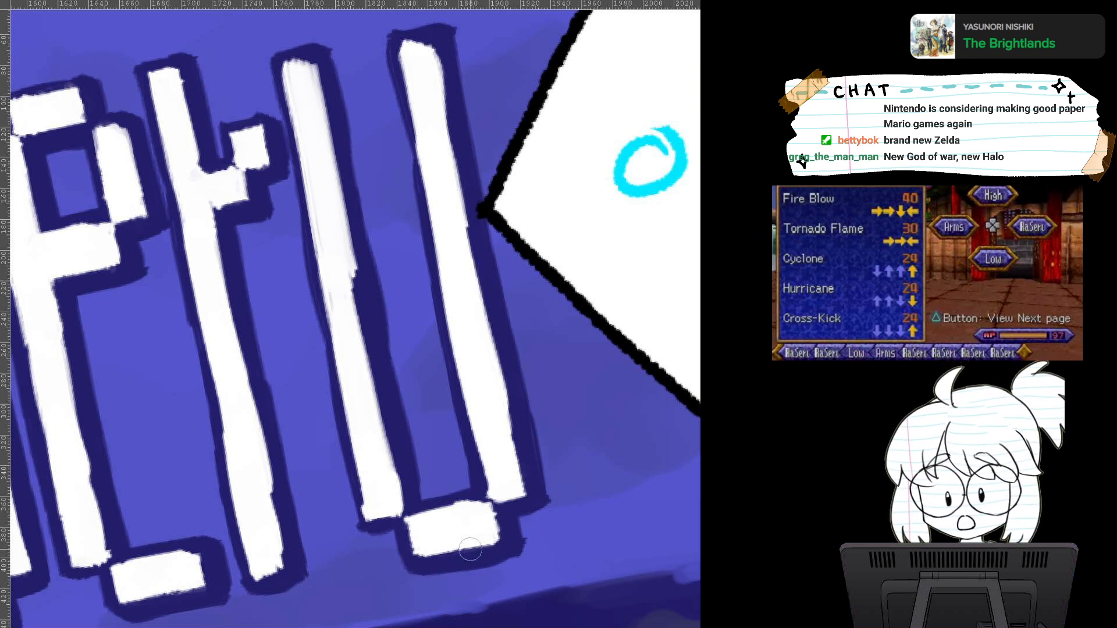
Step: Examine the outlined lettering on the whole arrow button, from far out and close up
scroll(488, 408, down, 2)
drag(488, 407, 584, 358)
scroll(351, 314, down, 2)
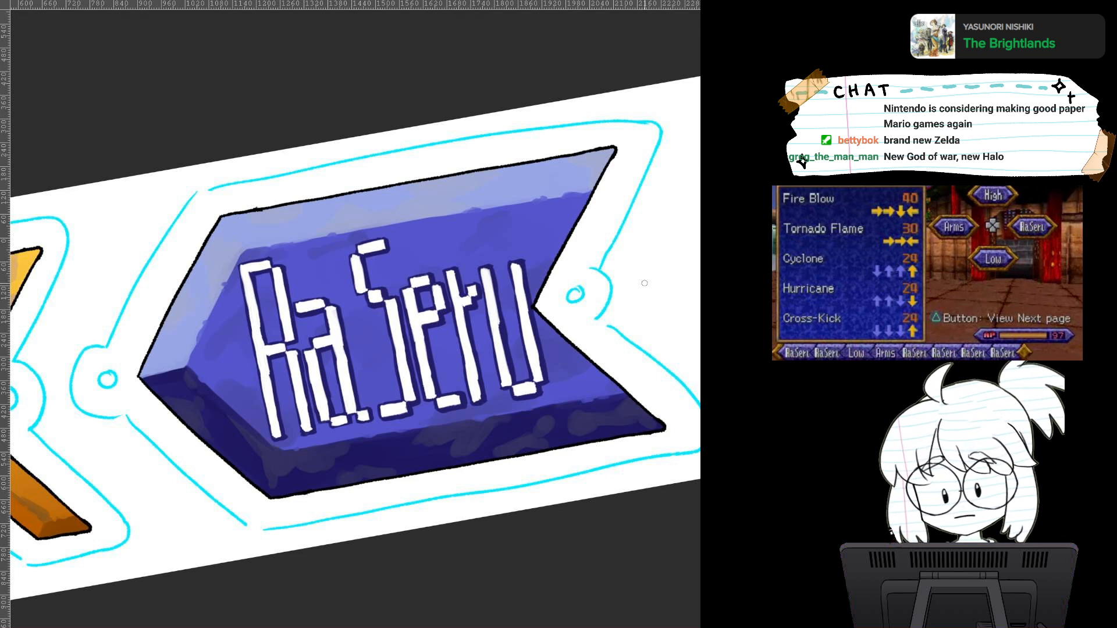
scroll(531, 382, down, 4)
scroll(531, 382, up, 5)
scroll(531, 382, down, 3)
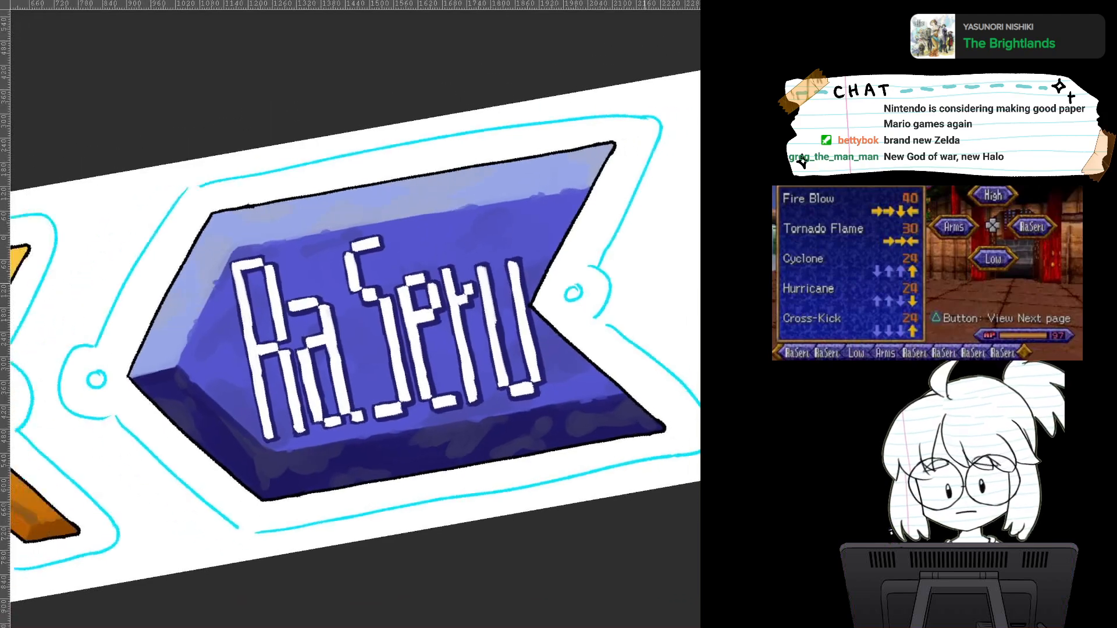
drag(673, 393, 498, 407)
scroll(498, 407, down, 3)
scroll(499, 407, up, 4)
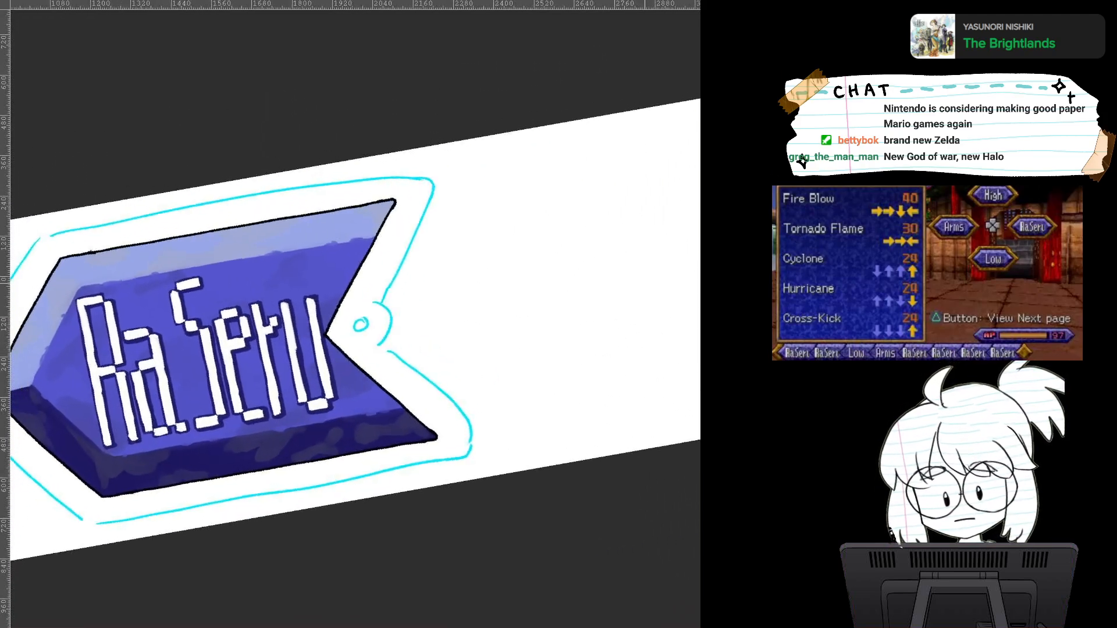
scroll(498, 408, down, 5)
scroll(396, 406, up, 4)
scroll(396, 406, down, 2)
scroll(396, 407, up, 3)
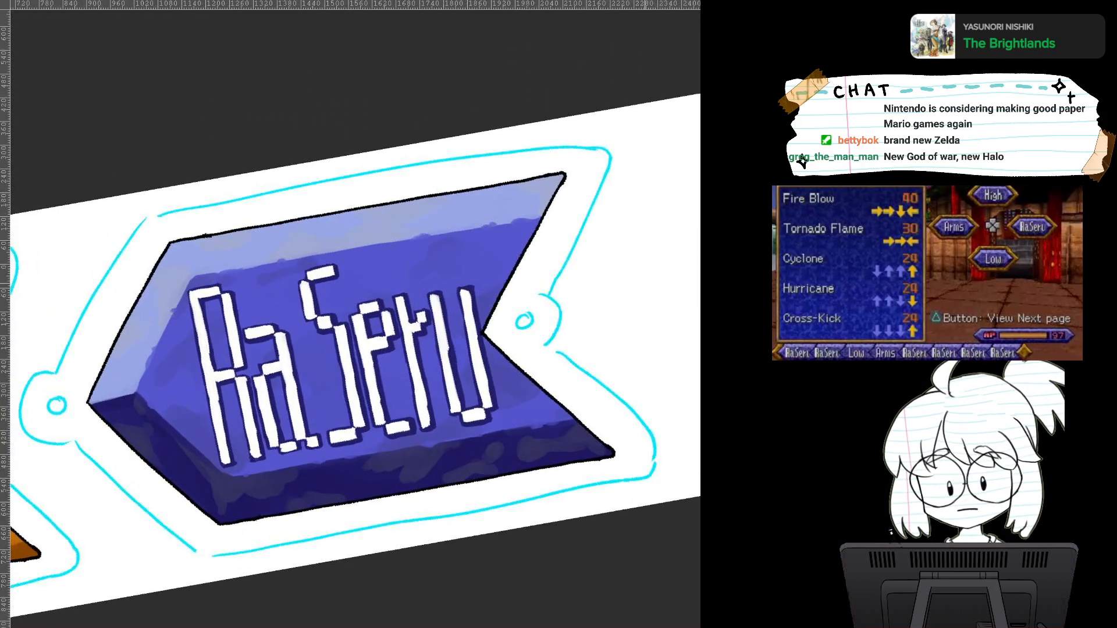
drag(396, 406, 488, 430)
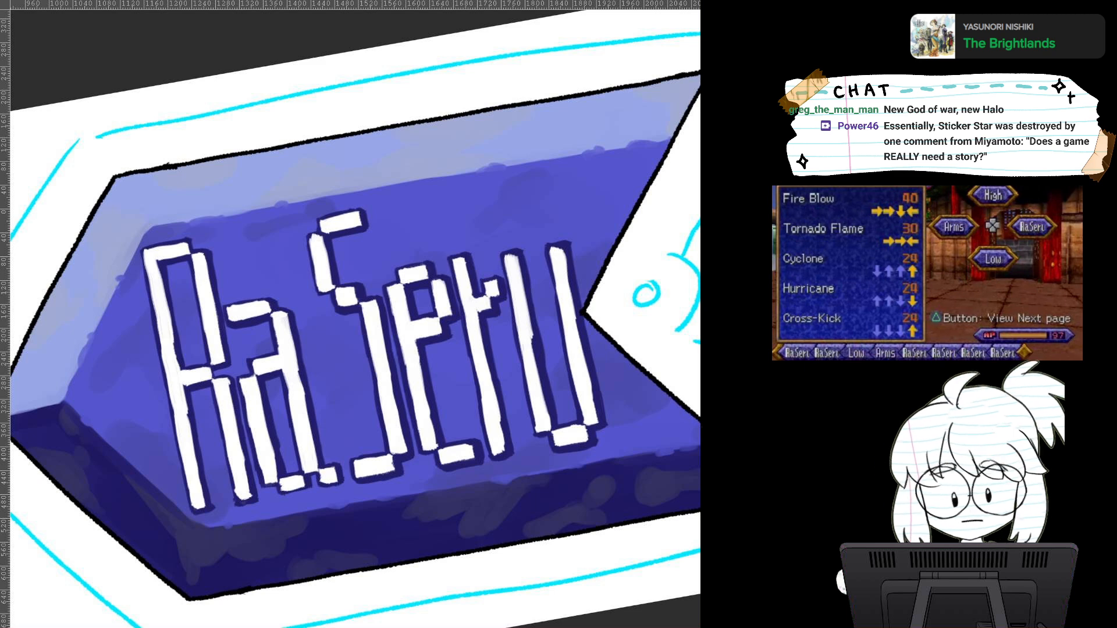
Step: Transform the Ra Seru lettering to make it slightly narrower, pulling its far edge away from the arrow's notch
key(ctrl+t)
drag(587, 308, 581, 308)
key(Return)
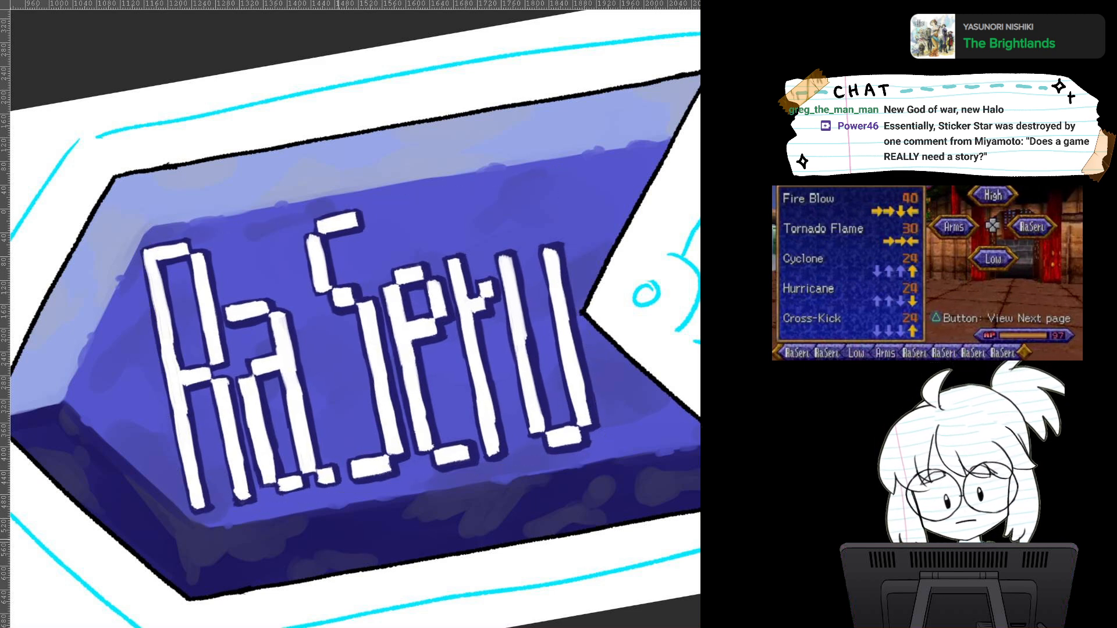
Step: Take the Ra Seru lettering off the button and show the High lettering faded as a guide
scroll(517, 270, down, 3)
drag(517, 270, 443, 253)
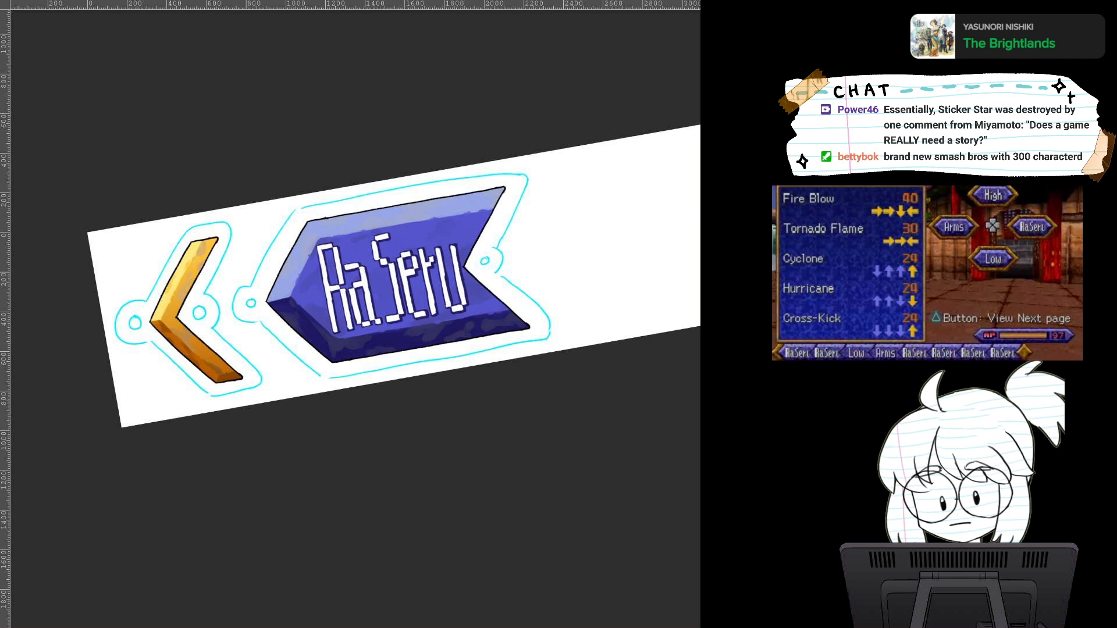
key(Delete)
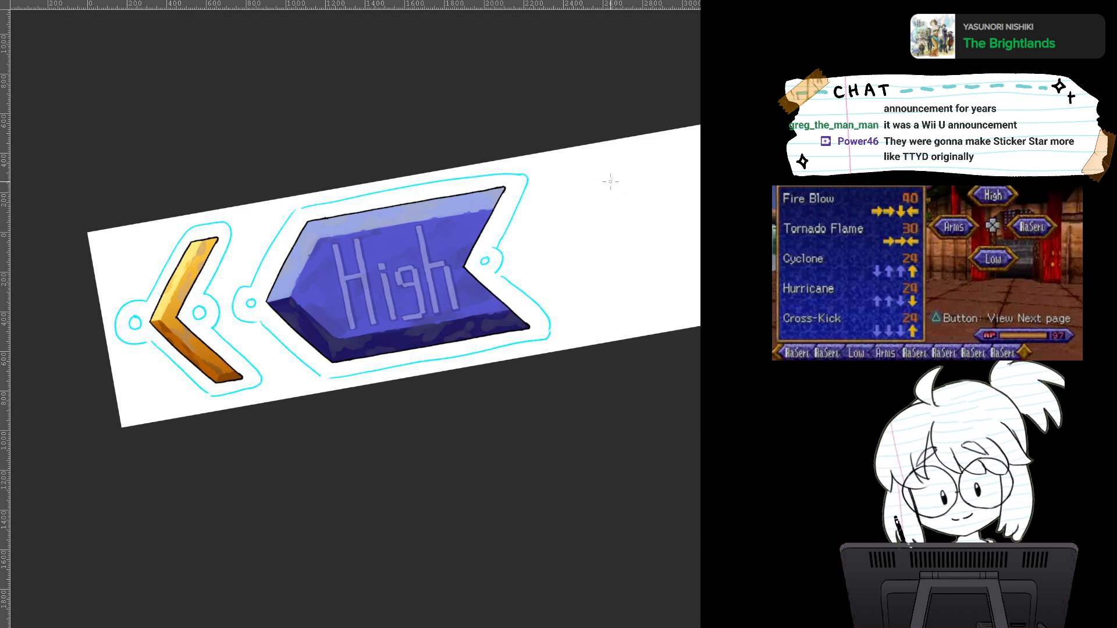
Step: Paint a short white bar between the tops of the faded H's two stems, redoing the first attempt
scroll(499, 337, up, 3)
scroll(382, 335, up, 3)
drag(372, 279, 495, 444)
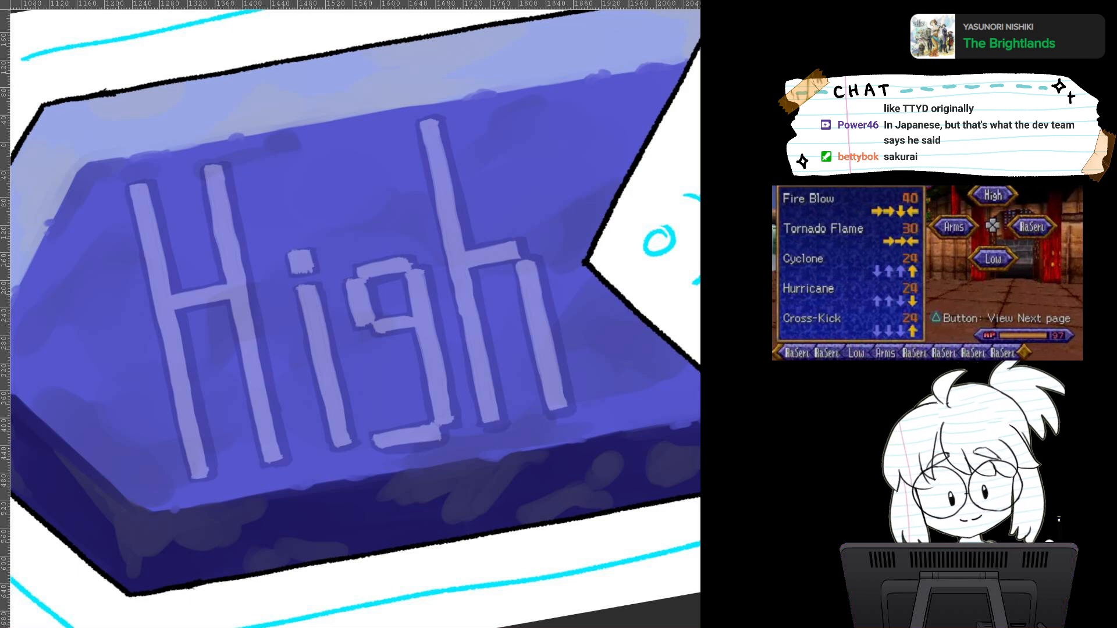
drag(320, 295, 396, 327)
scroll(385, 322, up, 3)
drag(308, 324, 404, 313)
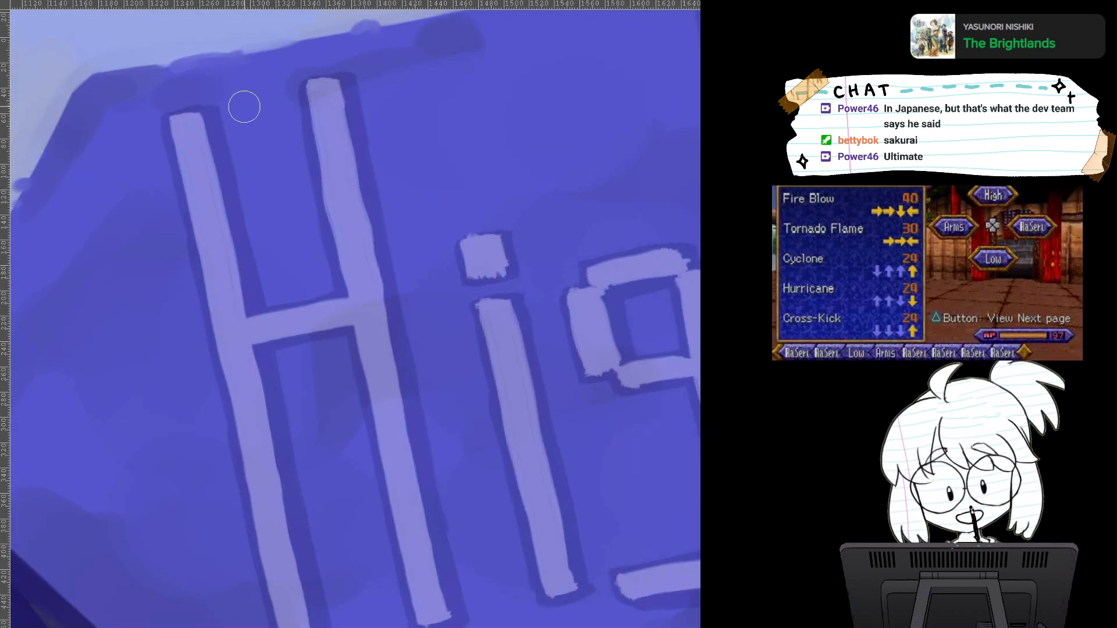
mouse_move(244, 107)
mouse_down()
mouse_move(274, 113)
mouse_move(274, 92)
mouse_up()
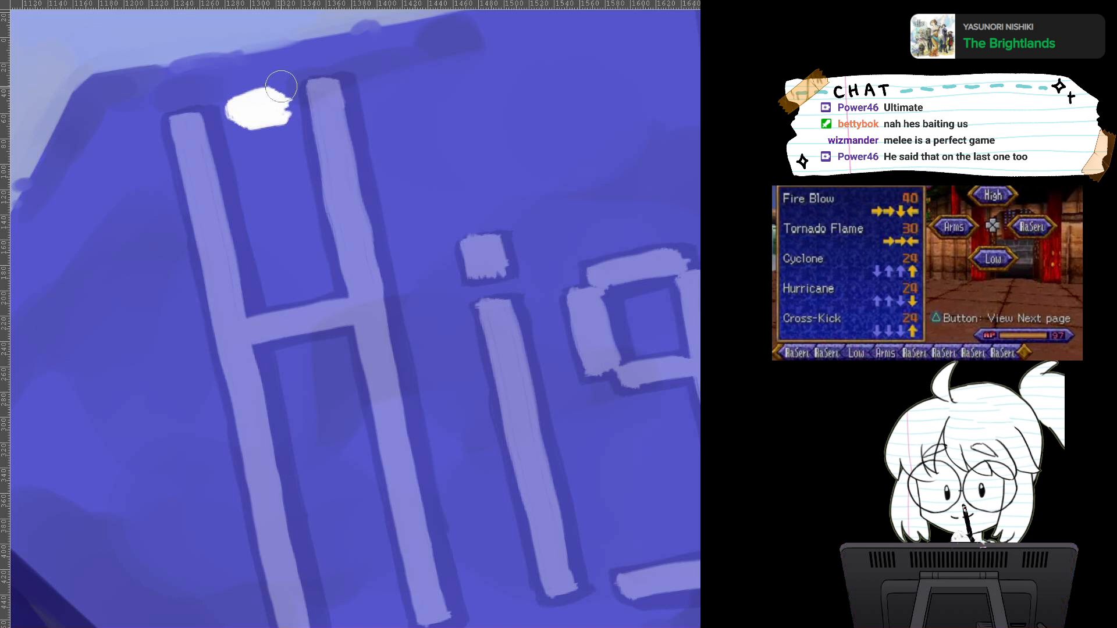
key(ctrl+z)
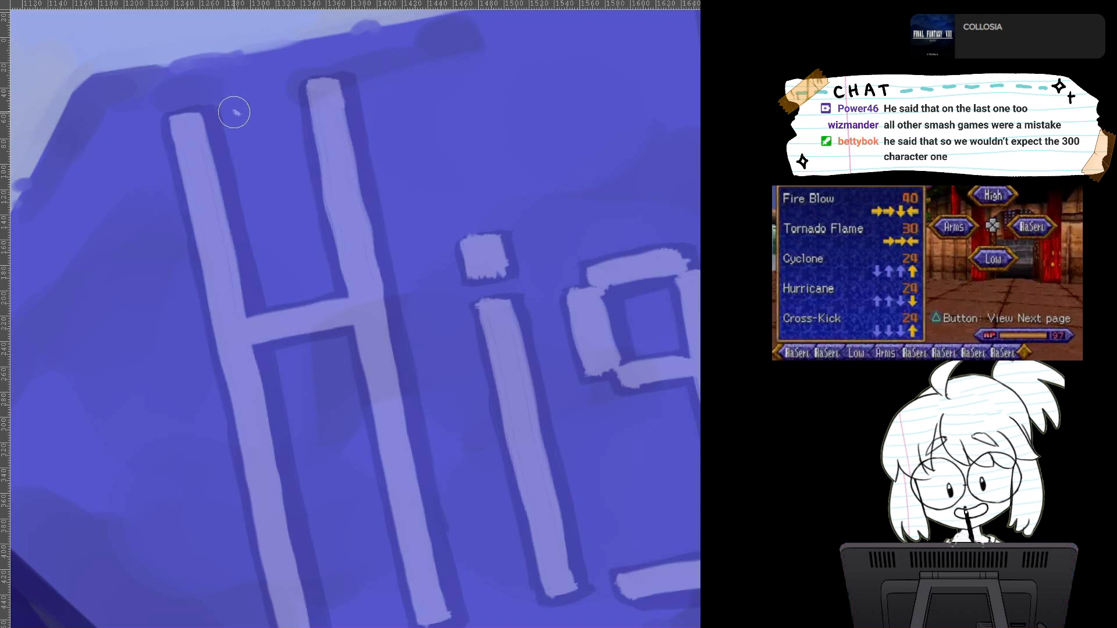
mouse_move(232, 110)
mouse_down()
mouse_move(285, 106)
mouse_move(234, 123)
mouse_move(281, 111)
mouse_move(345, 34)
mouse_move(314, 43)
mouse_move(292, 76)
mouse_up()
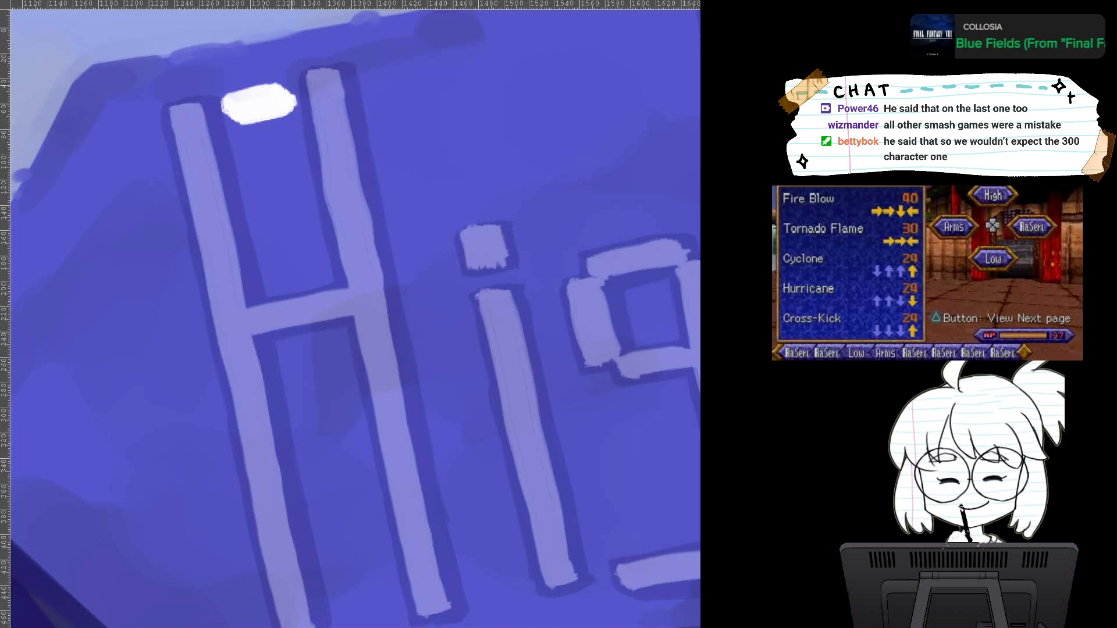
Step: Paint a long white stroke along the faded H's left stem, starting slightly below its top and reaching its foot
drag(198, 132, 225, 237)
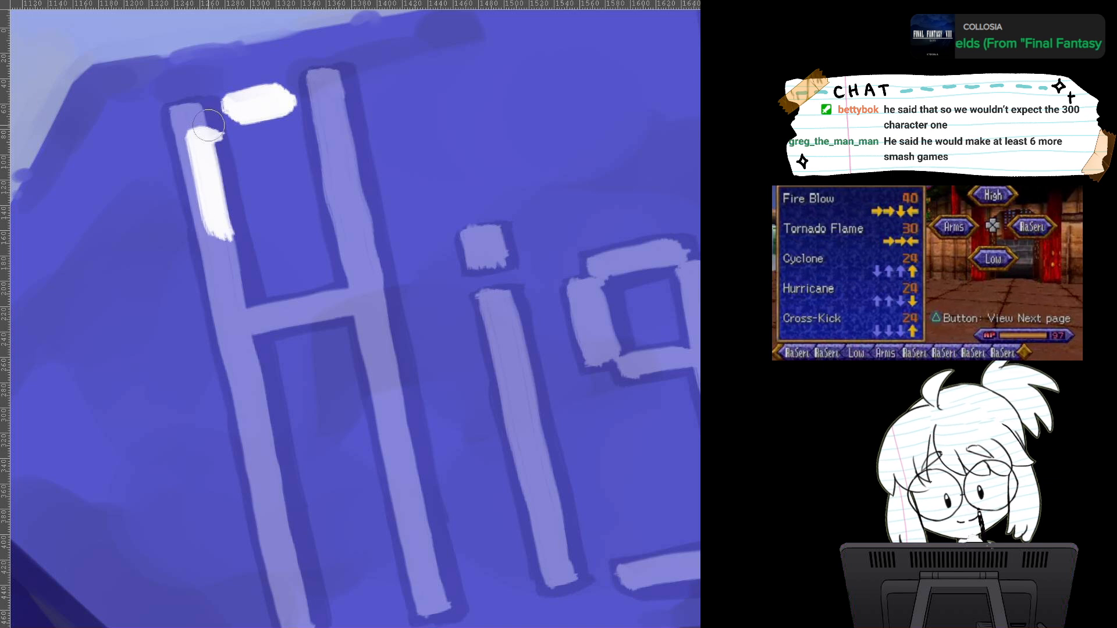
drag(200, 133, 310, 606)
scroll(310, 607, down, 3)
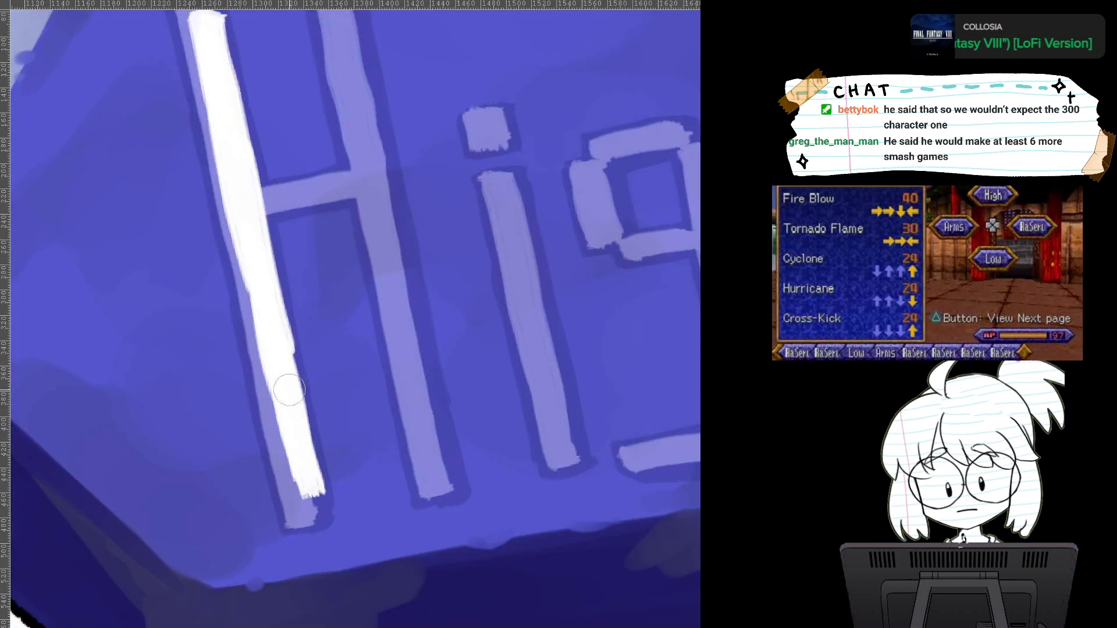
drag(276, 349, 311, 512)
drag(294, 442, 314, 518)
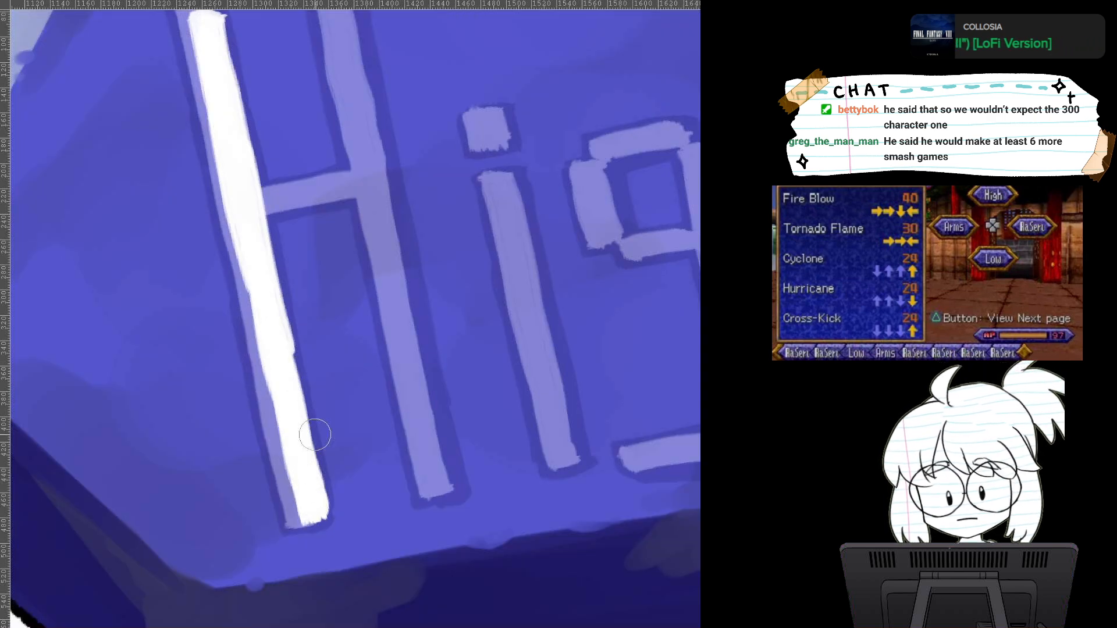
Step: Paint a matching long white stroke along the faded H's right stem, starting slightly below its top
scroll(314, 426, up, 2)
drag(310, 73, 363, 253)
mouse_move(325, 192)
mouse_down()
mouse_move(372, 273)
mouse_move(381, 363)
mouse_up()
drag(358, 275, 416, 518)
drag(372, 389, 421, 556)
drag(378, 430, 428, 590)
drag(414, 550, 431, 584)
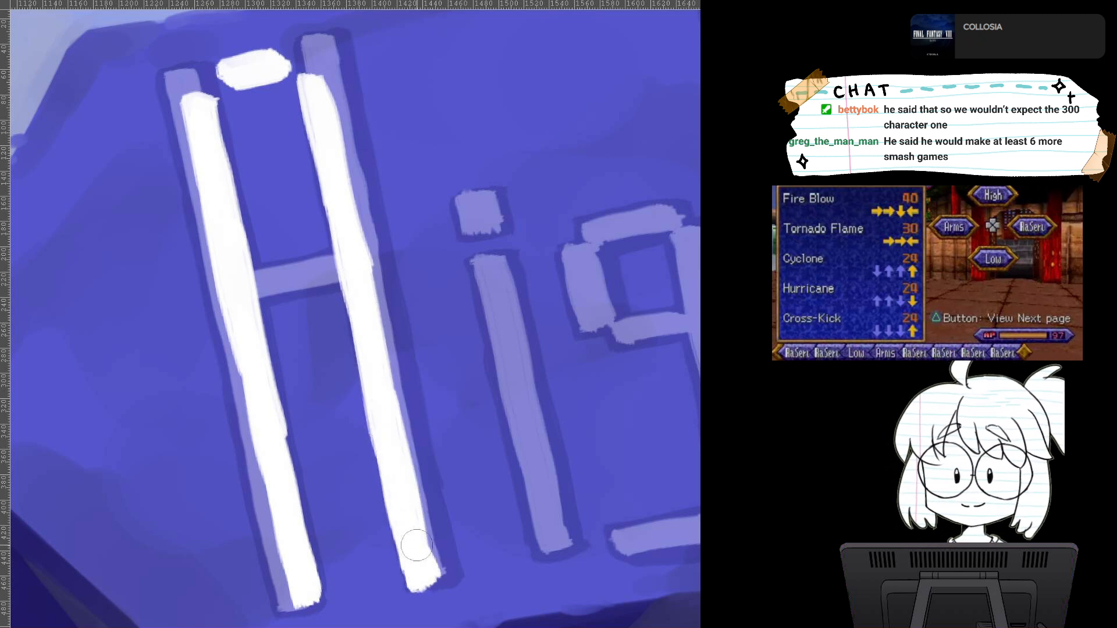
Step: Join the two white stems with a white crossbar placed below the faded H's crossbar and even out its edges
drag(416, 544, 447, 599)
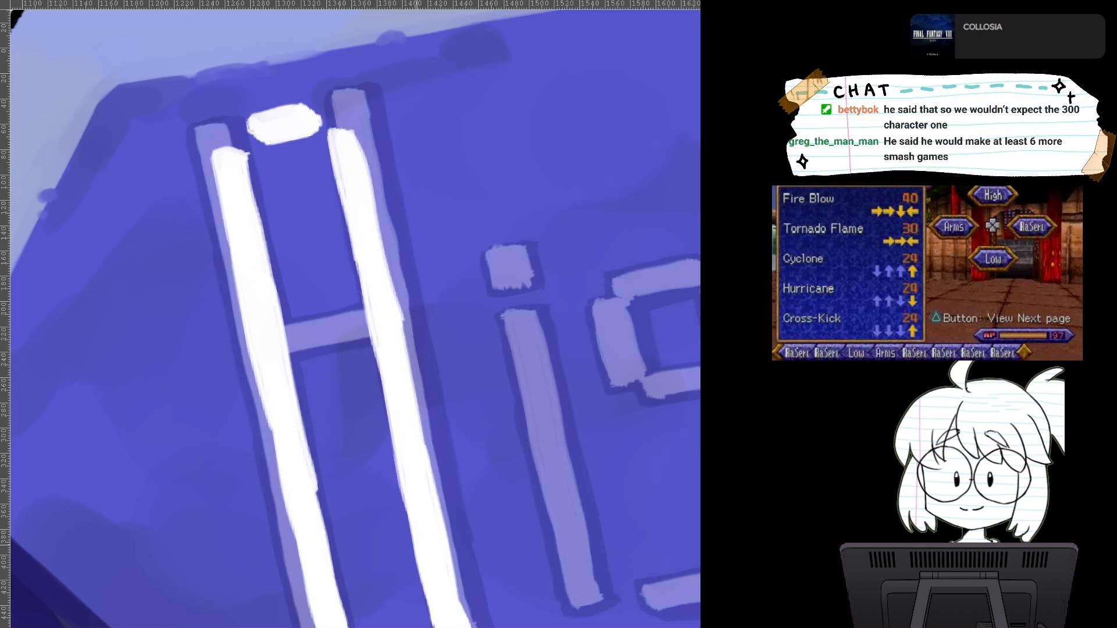
mouse_move(305, 428)
mouse_down()
mouse_move(378, 409)
mouse_move(306, 413)
mouse_move(371, 399)
mouse_move(302, 413)
mouse_move(323, 424)
mouse_move(375, 404)
mouse_up()
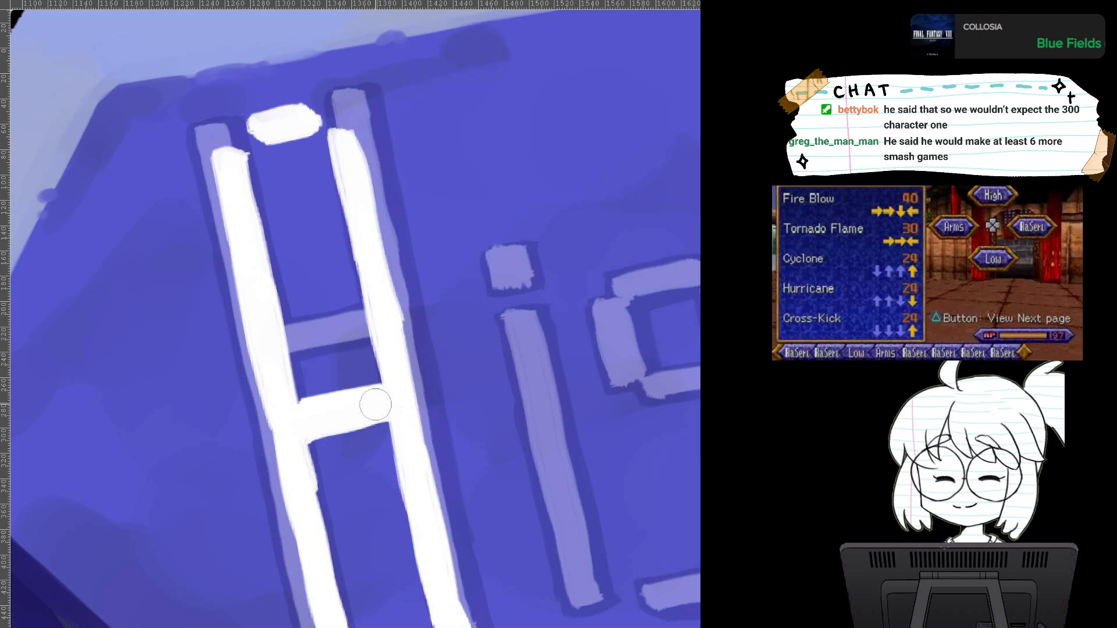
mouse_move(375, 404)
mouse_down()
mouse_move(321, 404)
mouse_move(329, 412)
mouse_move(307, 418)
mouse_move(382, 395)
mouse_move(297, 427)
mouse_move(369, 394)
mouse_up()
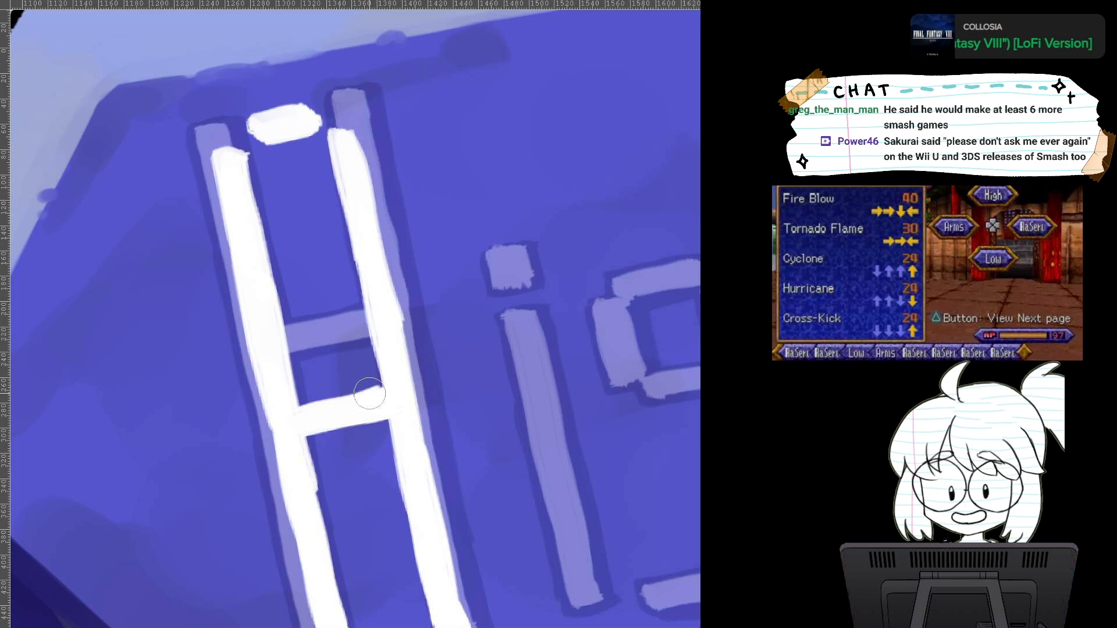
mouse_move(370, 393)
mouse_down()
mouse_move(245, 324)
mouse_move(252, 343)
mouse_move(253, 296)
mouse_up()
key(6)
key(4)
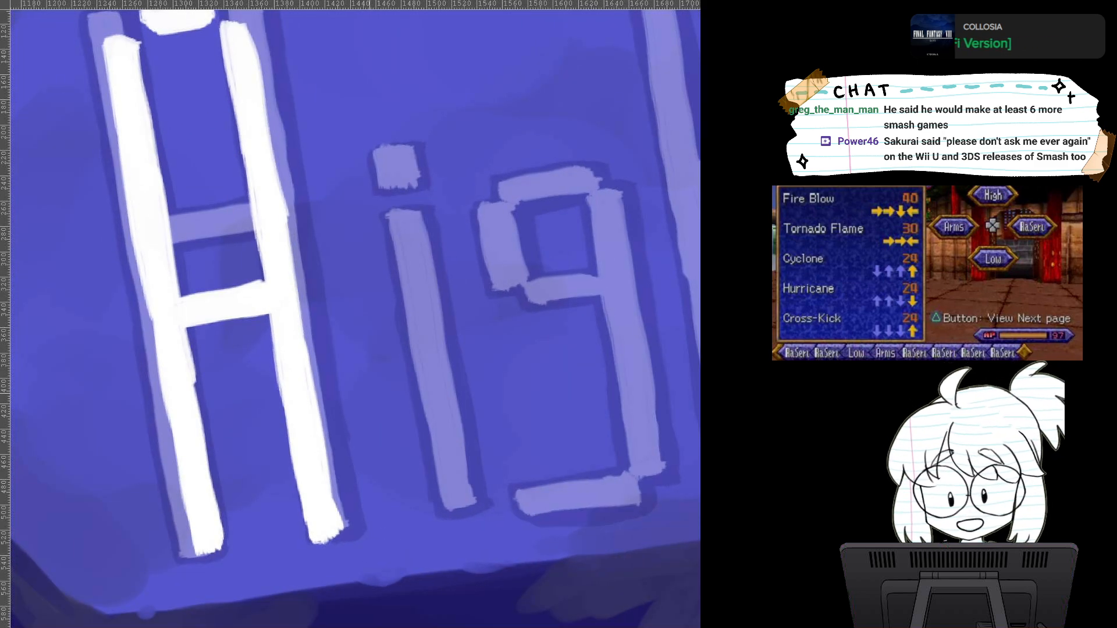
Step: Paint the r's long slanted white stem just past the capital A's second stem, redoing the short first attempt
scroll(431, 349, down, 2)
drag(369, 393, 210, 423)
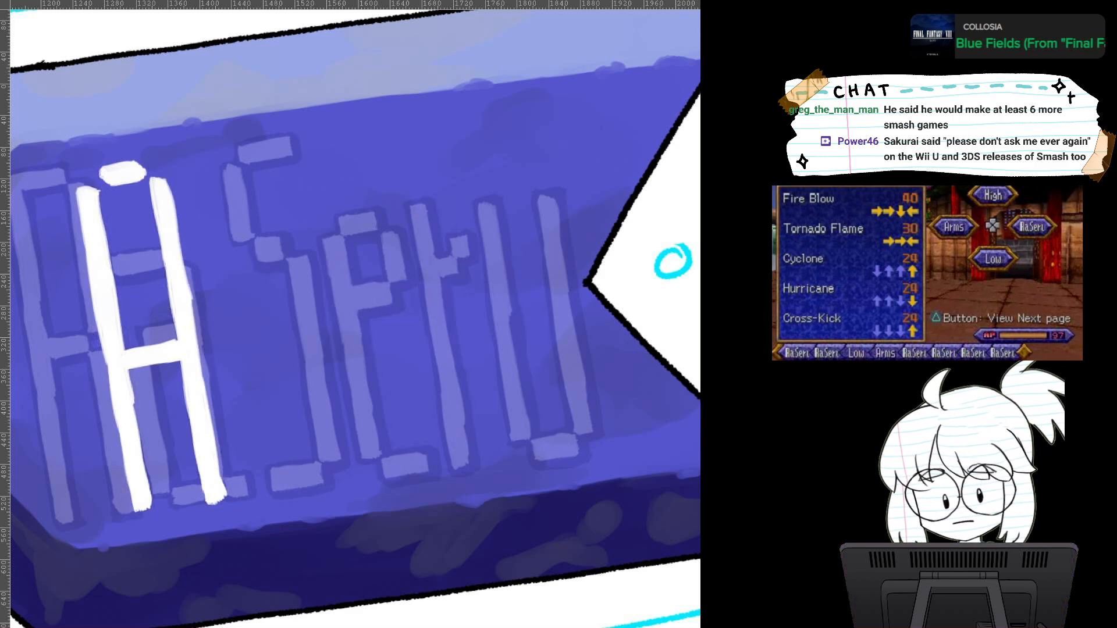
scroll(356, 319, up, 2)
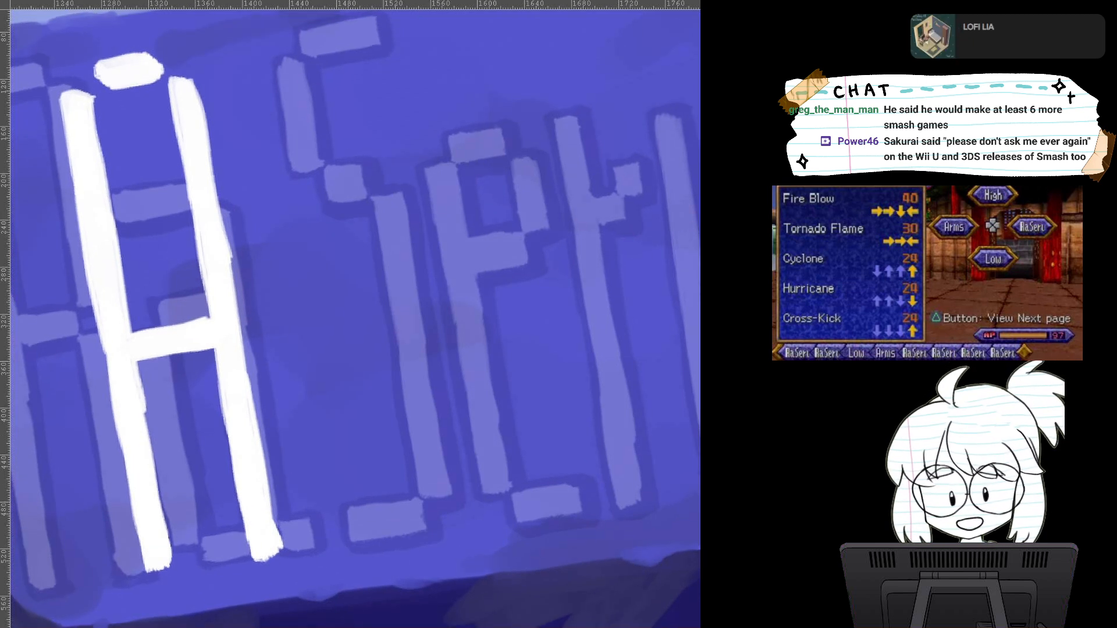
drag(262, 177, 281, 261)
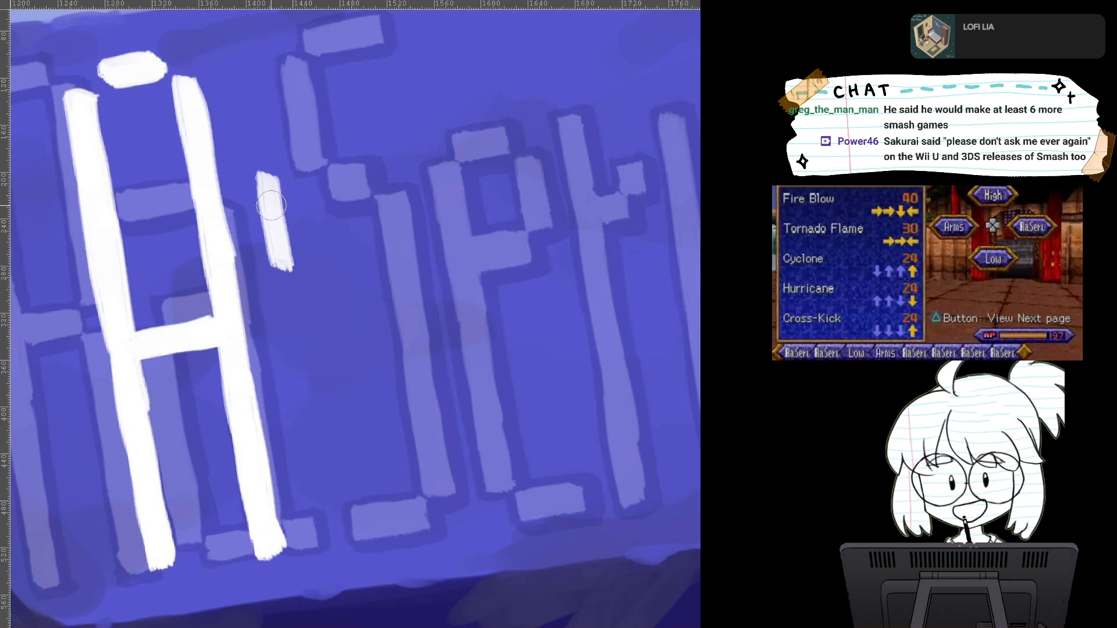
key(ctrl+z)
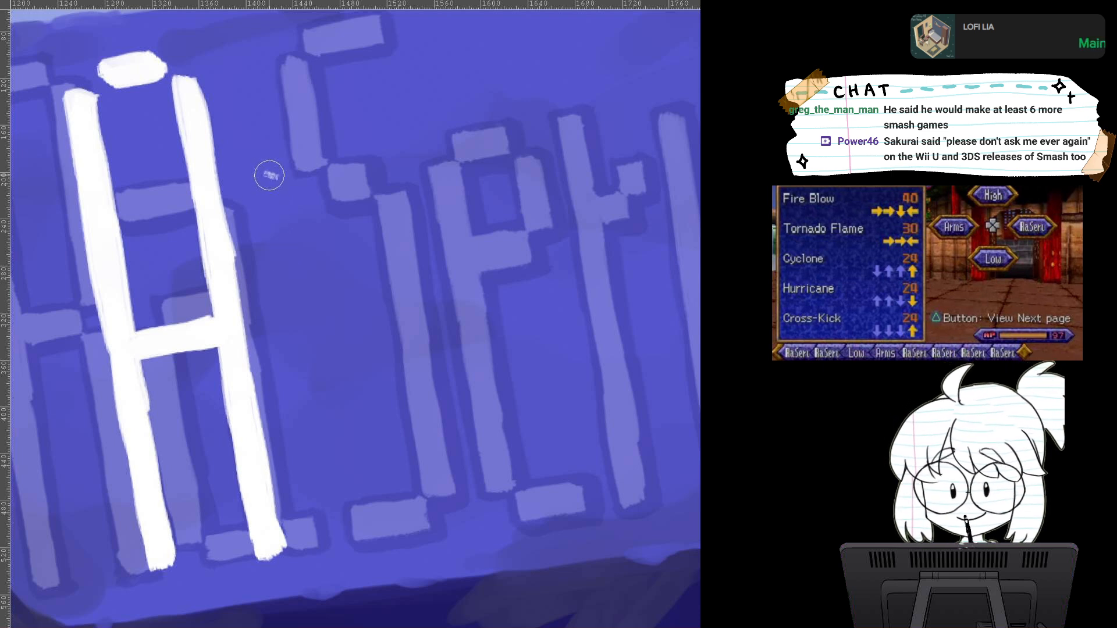
mouse_move(263, 173)
mouse_down()
mouse_move(332, 544)
mouse_move(318, 486)
mouse_move(327, 519)
mouse_up()
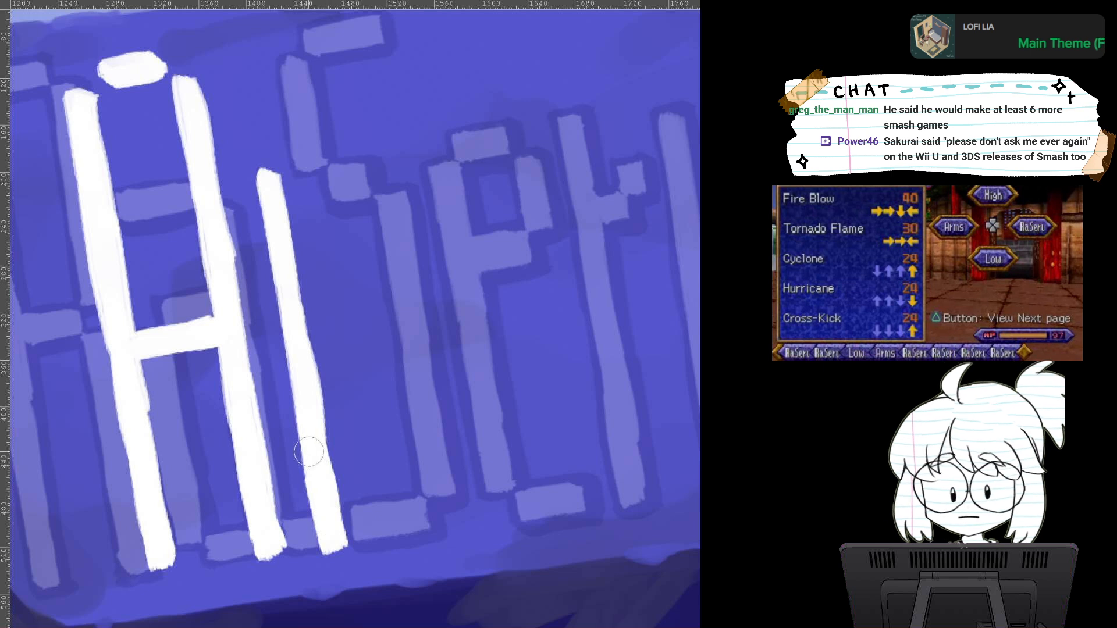
Step: Paint the r's arm as two stepped white dabs beside the upper stem and thicken the stem's upper part
mouse_move(297, 245)
mouse_down()
mouse_move(317, 247)
mouse_move(309, 262)
mouse_move(317, 259)
mouse_up()
mouse_move(325, 192)
mouse_down()
mouse_move(329, 226)
mouse_move(326, 200)
mouse_move(347, 216)
mouse_move(316, 235)
mouse_up()
mouse_move(271, 189)
mouse_down()
mouse_move(281, 222)
mouse_move(266, 191)
mouse_move(285, 255)
mouse_up()
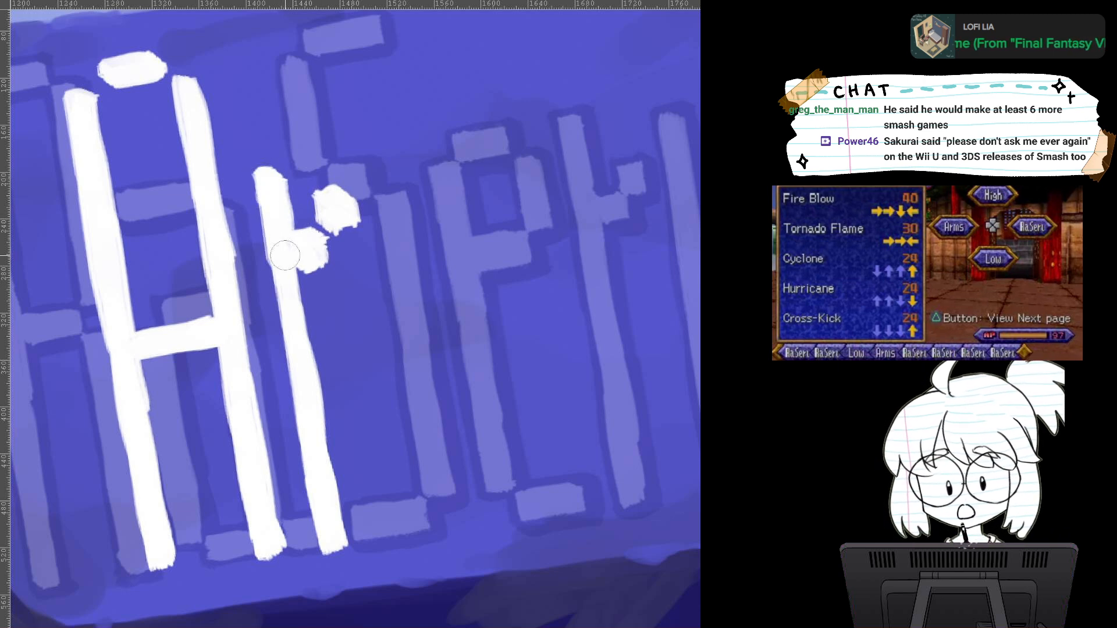
key(ctrl+z)
drag(265, 188, 297, 338)
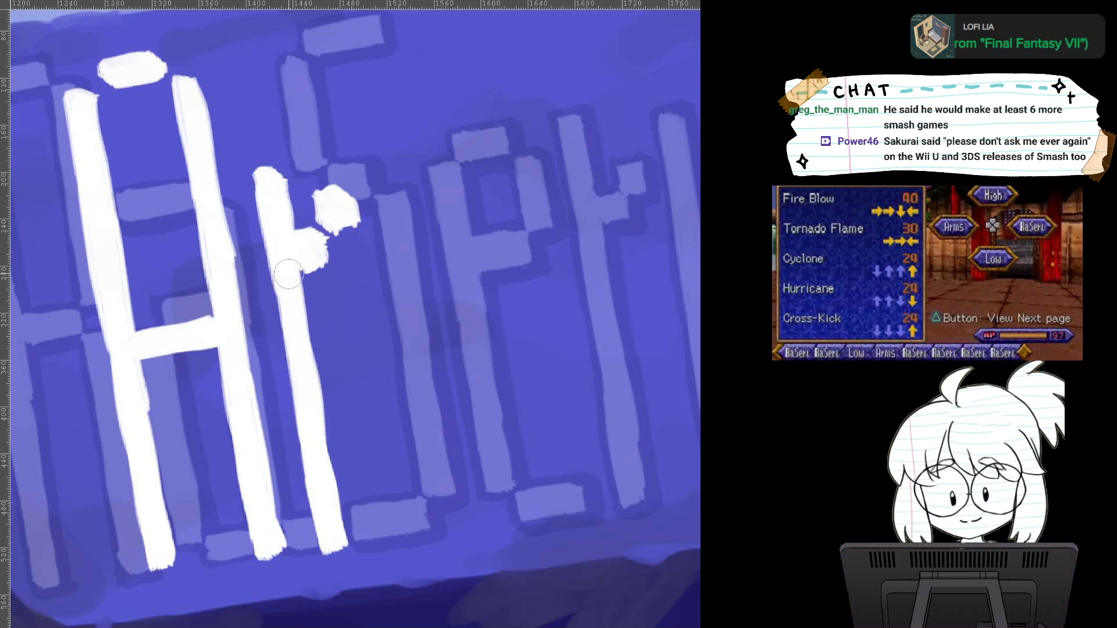
mouse_move(299, 397)
mouse_down()
mouse_move(273, 443)
mouse_move(295, 392)
mouse_up()
Step: Paint the m's first two long white stems and a short white bar extending from the top of the first
drag(385, 173, 420, 363)
mouse_move(398, 192)
mouse_down()
mouse_move(431, 319)
mouse_move(440, 477)
mouse_move(431, 412)
mouse_move(454, 520)
mouse_up()
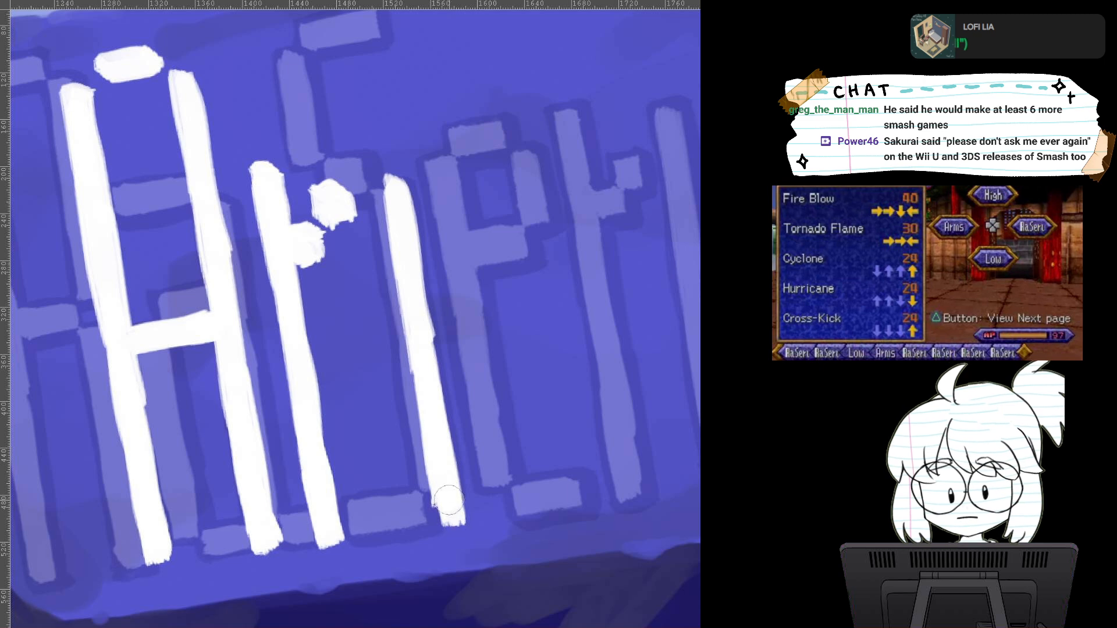
mouse_move(451, 480)
mouse_down()
mouse_move(436, 521)
mouse_move(444, 570)
mouse_up()
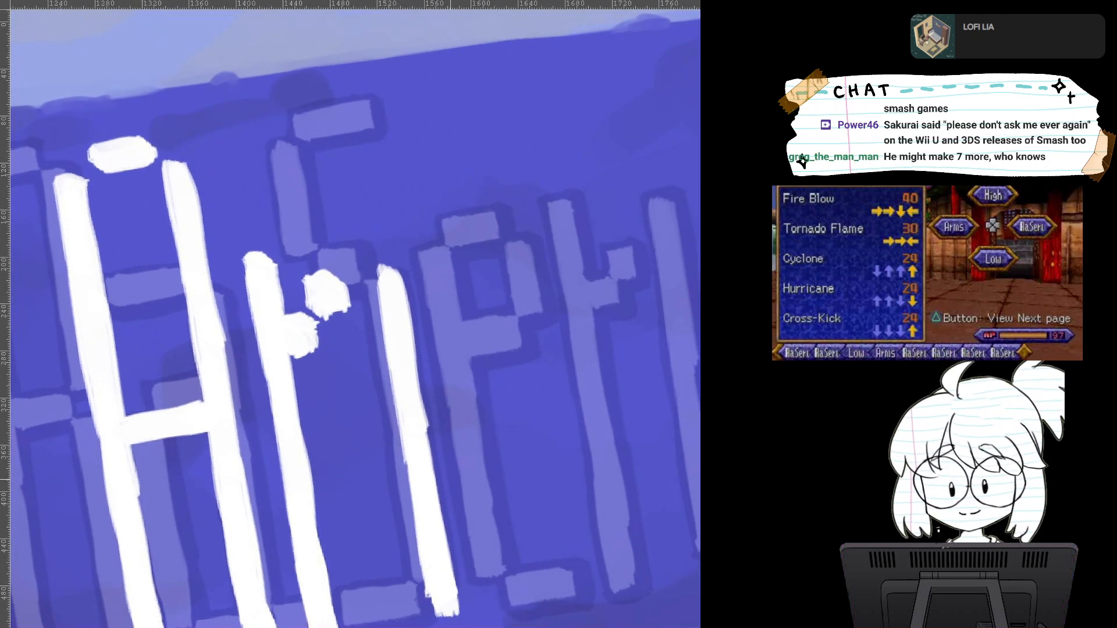
mouse_move(396, 271)
mouse_down()
mouse_move(428, 274)
mouse_move(416, 288)
mouse_move(460, 301)
mouse_move(482, 403)
mouse_up()
mouse_move(465, 311)
mouse_down()
mouse_move(514, 608)
mouse_move(506, 593)
mouse_up()
mouse_move(501, 551)
mouse_down()
mouse_move(507, 492)
mouse_move(521, 523)
mouse_up()
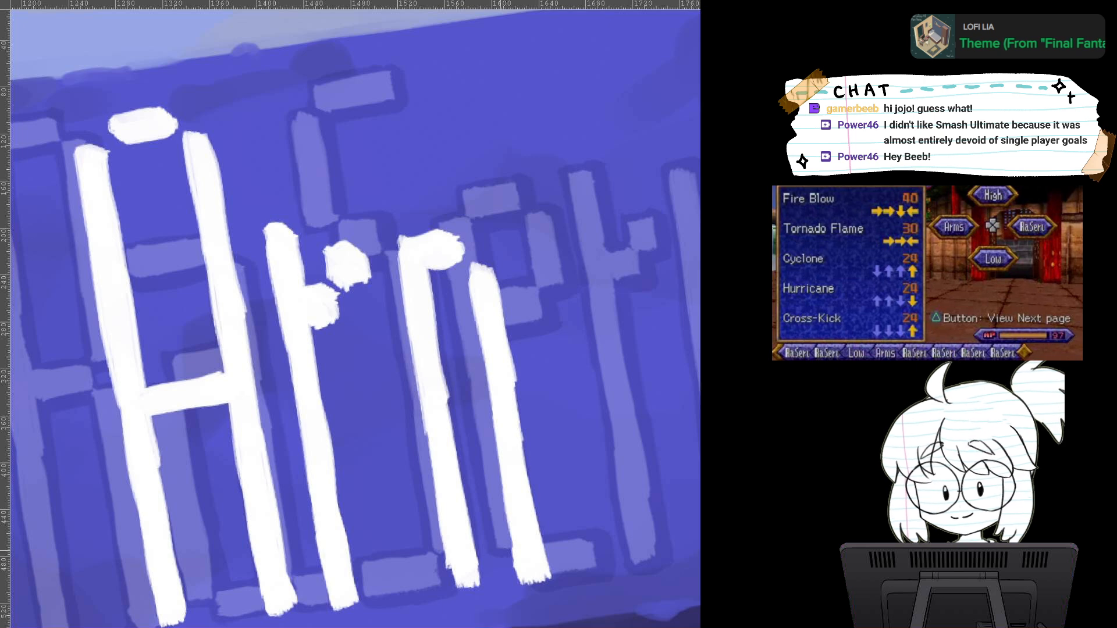
Step: Add a small white dab above the gap after the m's second stem and paint the long third stem
mouse_move(525, 234)
mouse_down()
mouse_move(497, 244)
mouse_move(512, 230)
mouse_move(501, 252)
mouse_move(498, 190)
mouse_up()
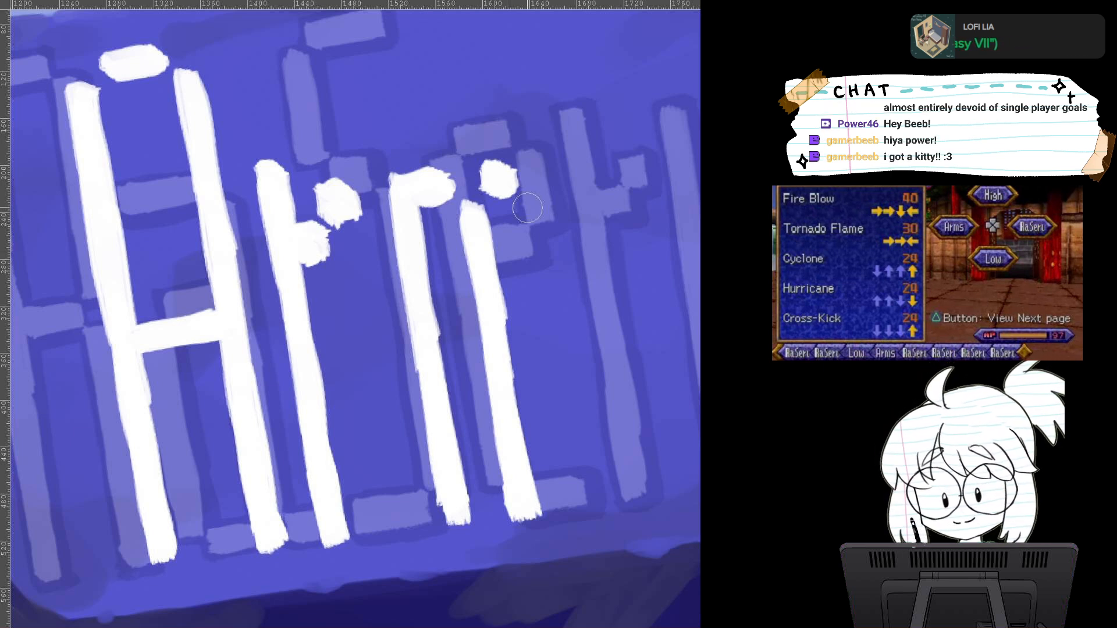
mouse_move(529, 207)
mouse_down()
mouse_move(547, 307)
mouse_move(551, 283)
mouse_move(541, 320)
mouse_move(552, 320)
mouse_move(563, 388)
mouse_move(559, 345)
mouse_move(583, 493)
mouse_move(574, 455)
mouse_up()
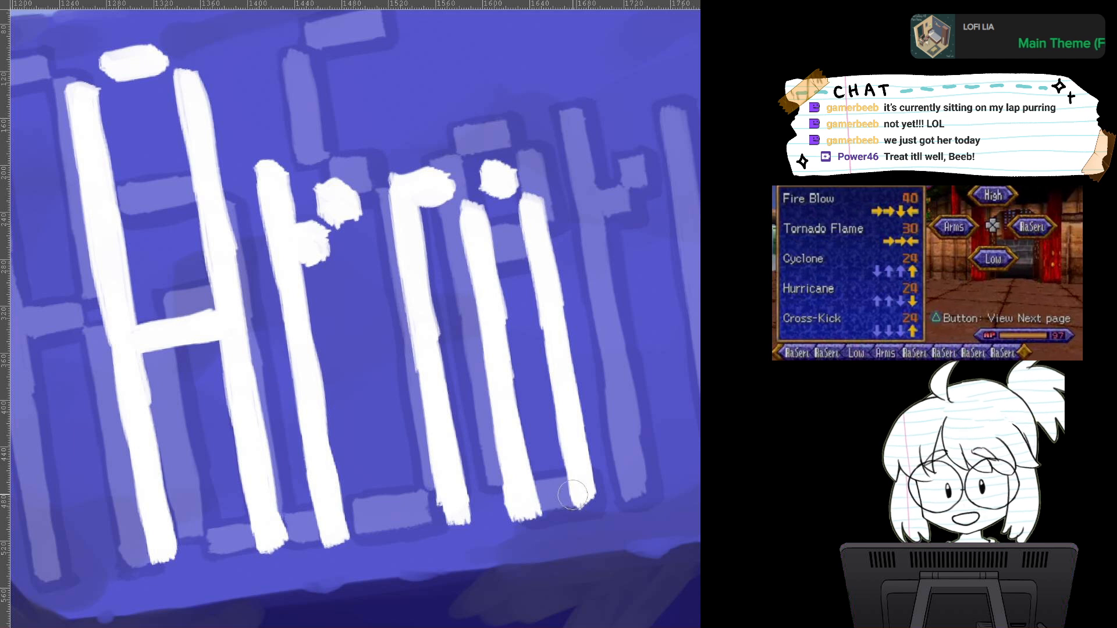
drag(578, 459, 537, 470)
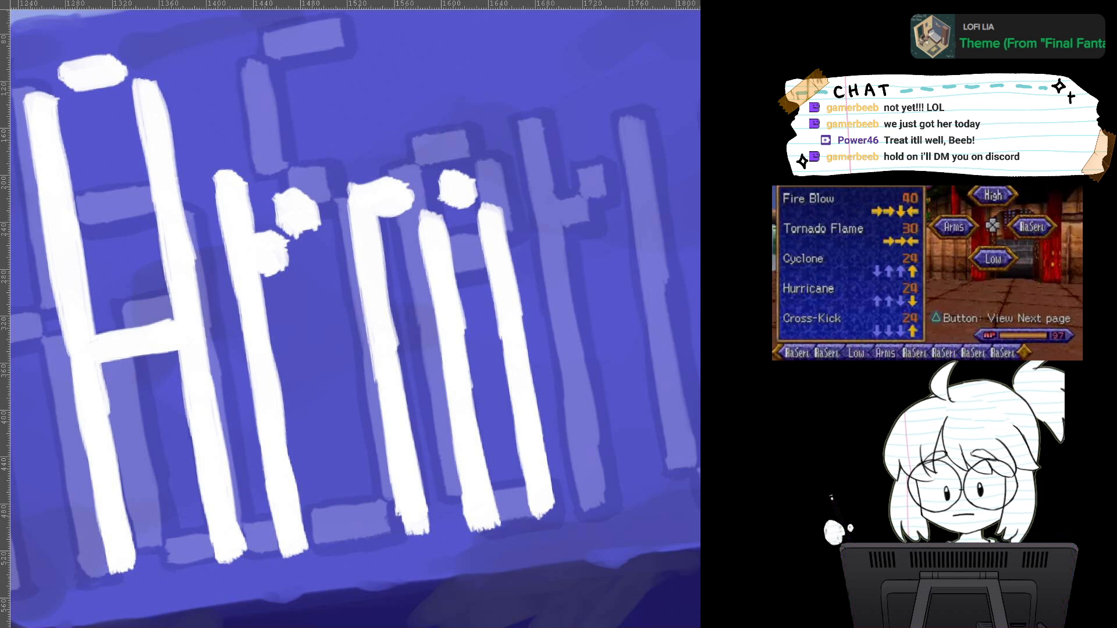
Step: Paint the s's short slanted top bar after the m and a short white stroke for its upper curve just below
drag(392, 324, 319, 313)
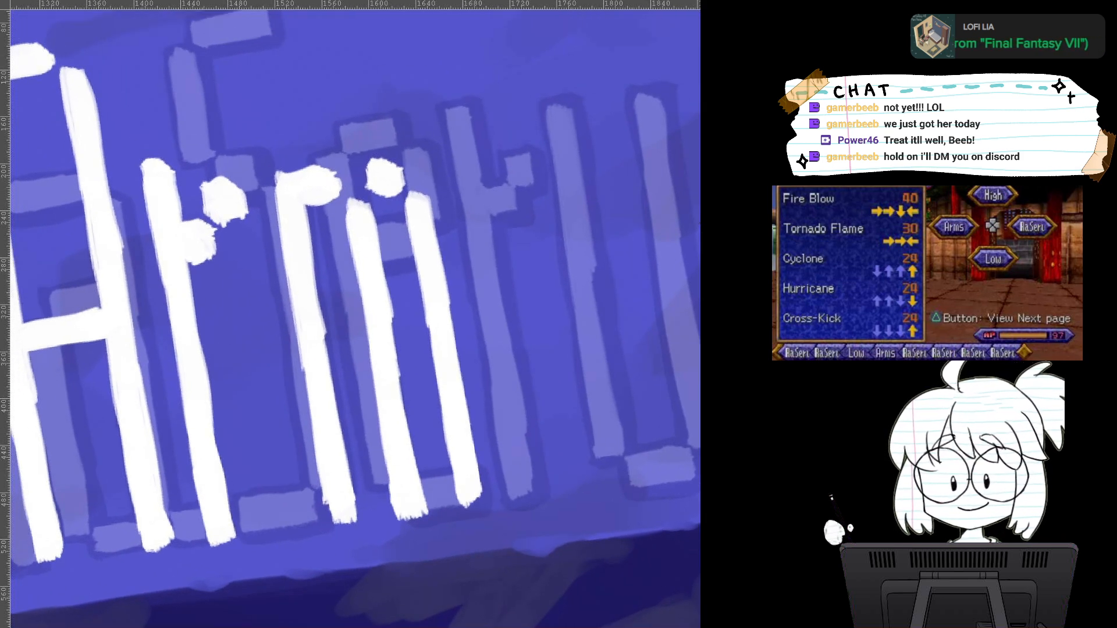
mouse_move(372, 326)
mouse_down()
mouse_move(339, 280)
mouse_move(341, 309)
mouse_up()
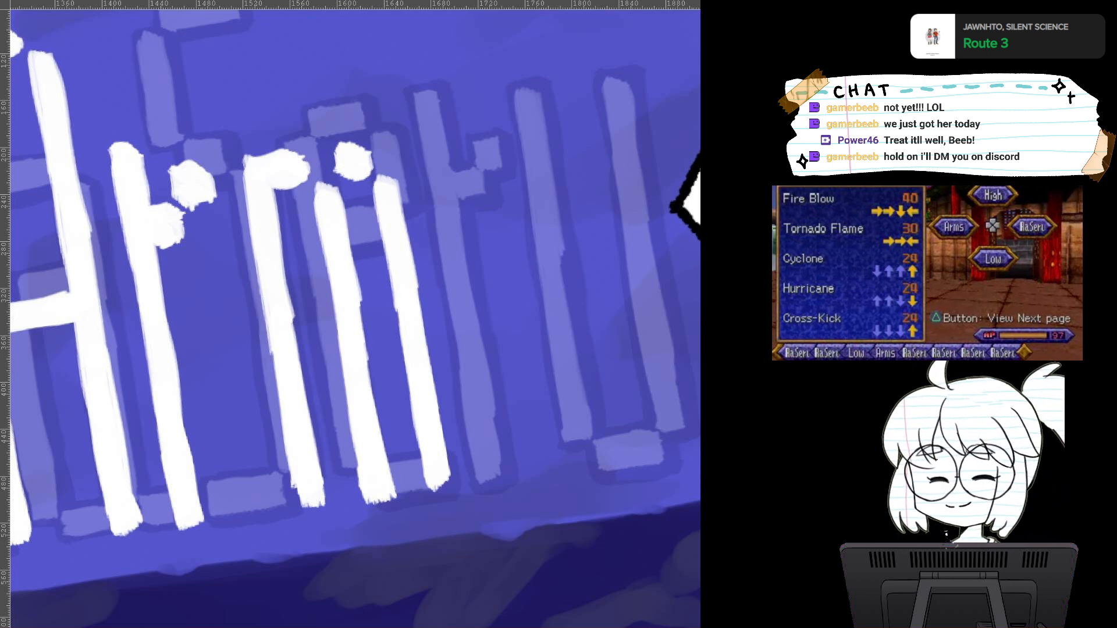
drag(360, 279, 277, 366)
drag(466, 360, 451, 296)
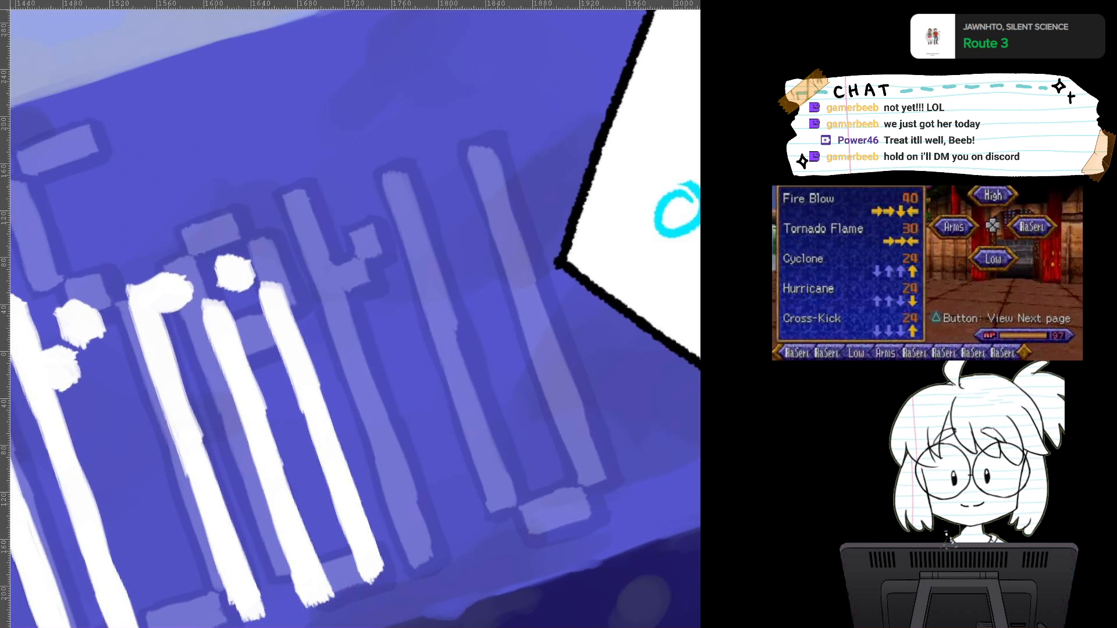
drag(326, 325, 401, 287)
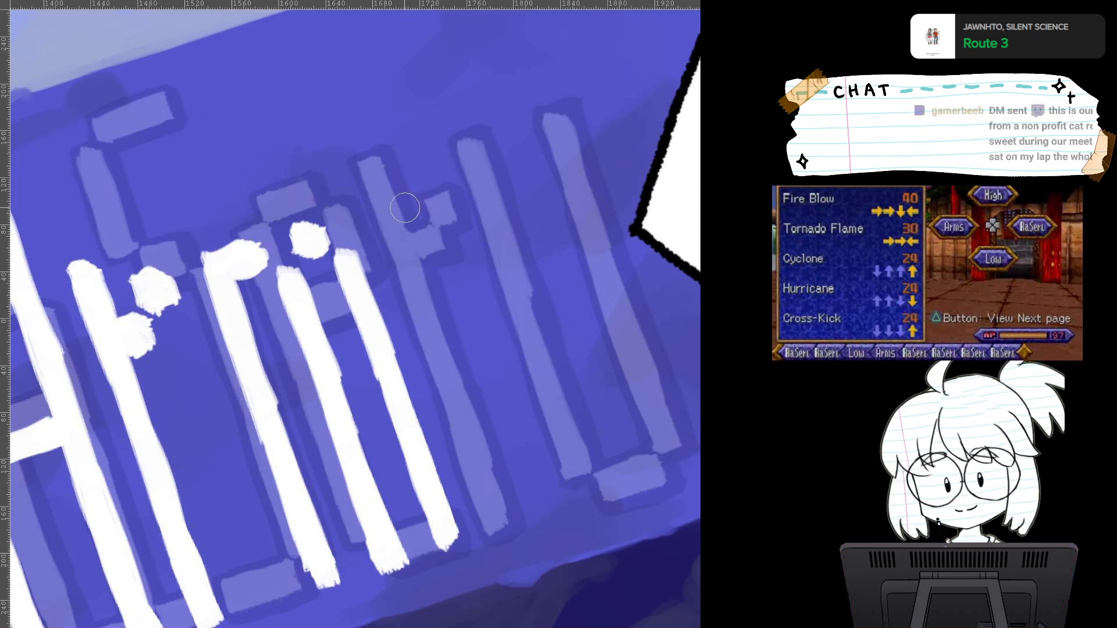
mouse_move(391, 218)
mouse_down()
mouse_move(441, 193)
mouse_move(403, 206)
mouse_move(408, 223)
mouse_move(461, 198)
mouse_up()
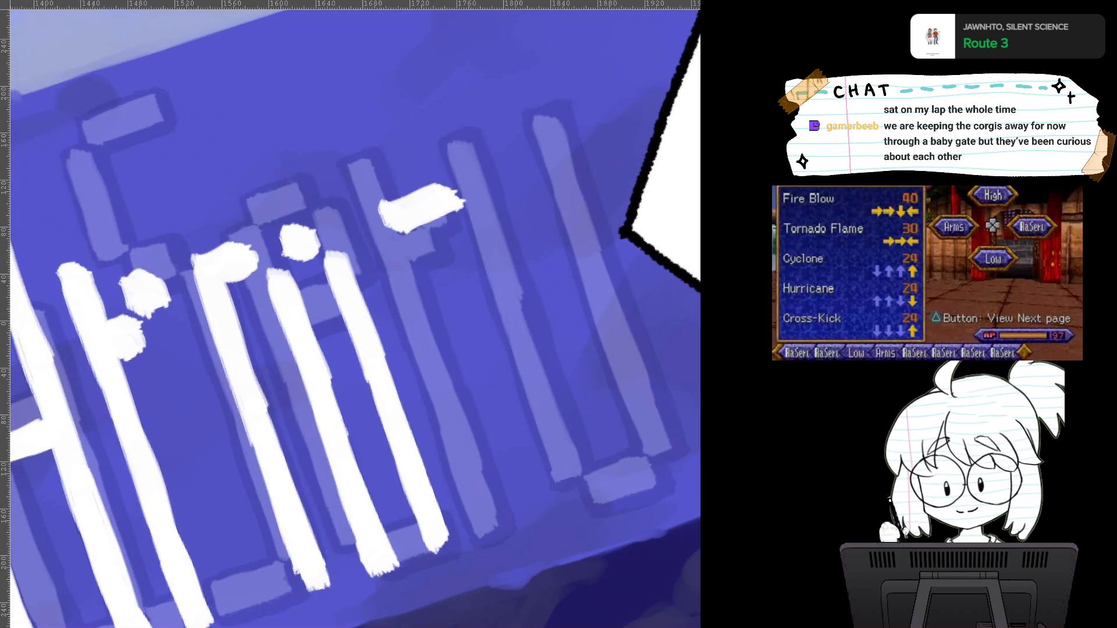
scroll(445, 370, up, 3)
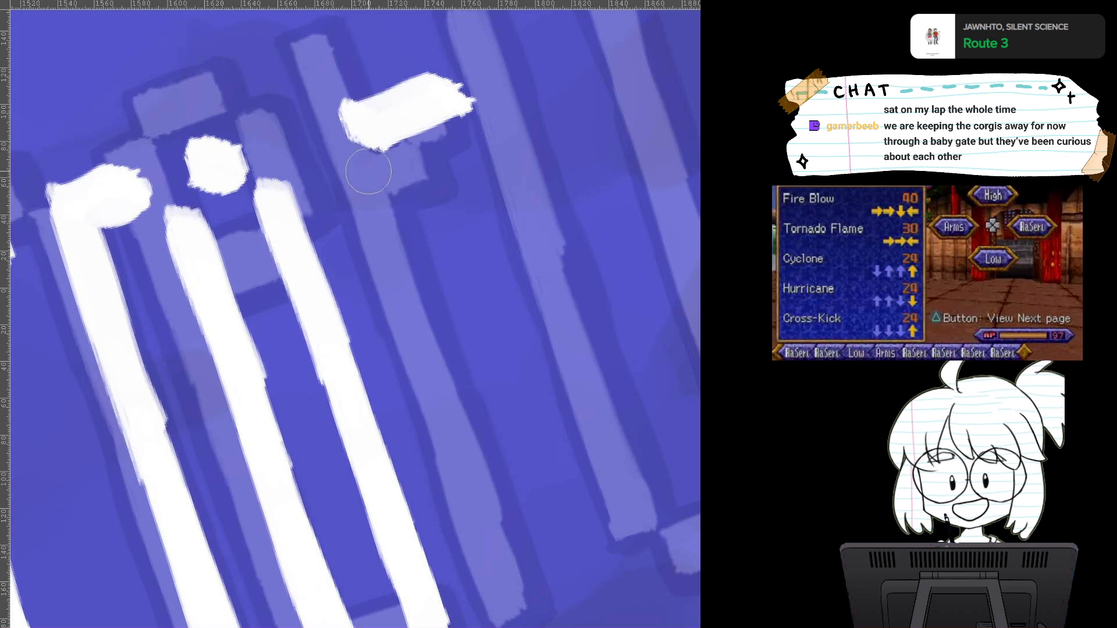
drag(346, 164, 379, 240)
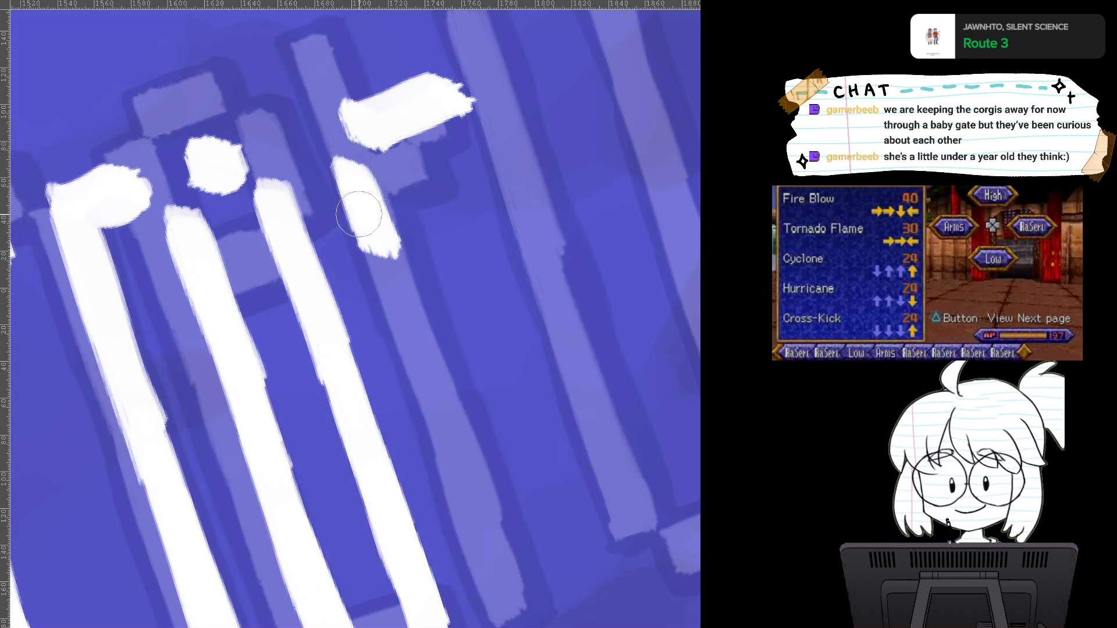
mouse_move(359, 214)
mouse_down()
mouse_move(380, 193)
mouse_move(367, 222)
mouse_move(326, 156)
mouse_move(327, 171)
mouse_up()
scroll(359, 214, down, 1)
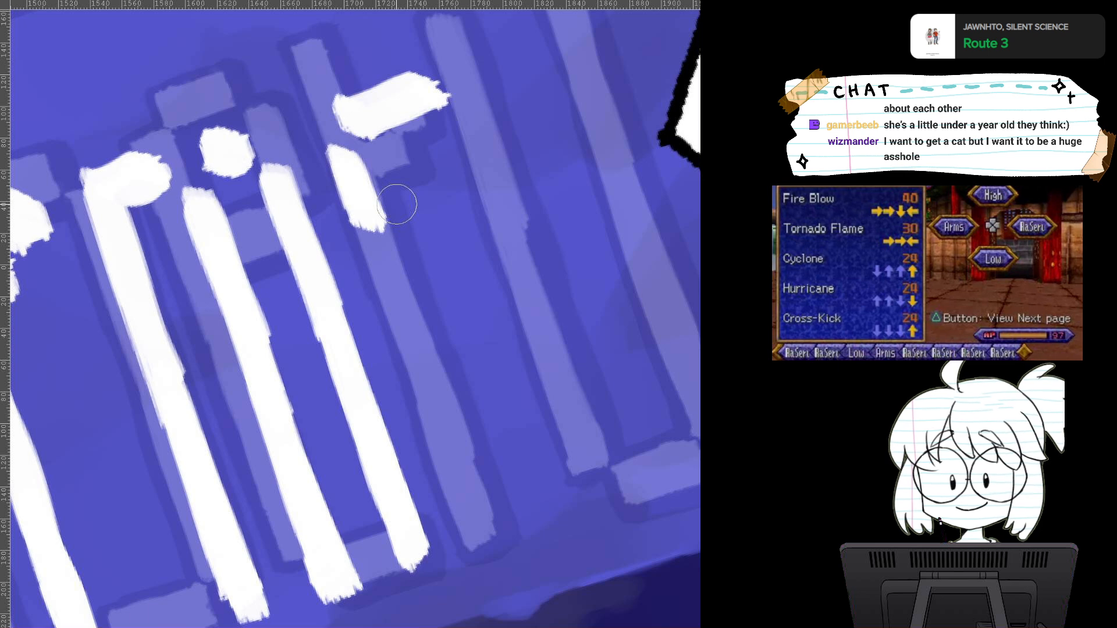
scroll(389, 186, down, 1)
drag(388, 186, 453, 201)
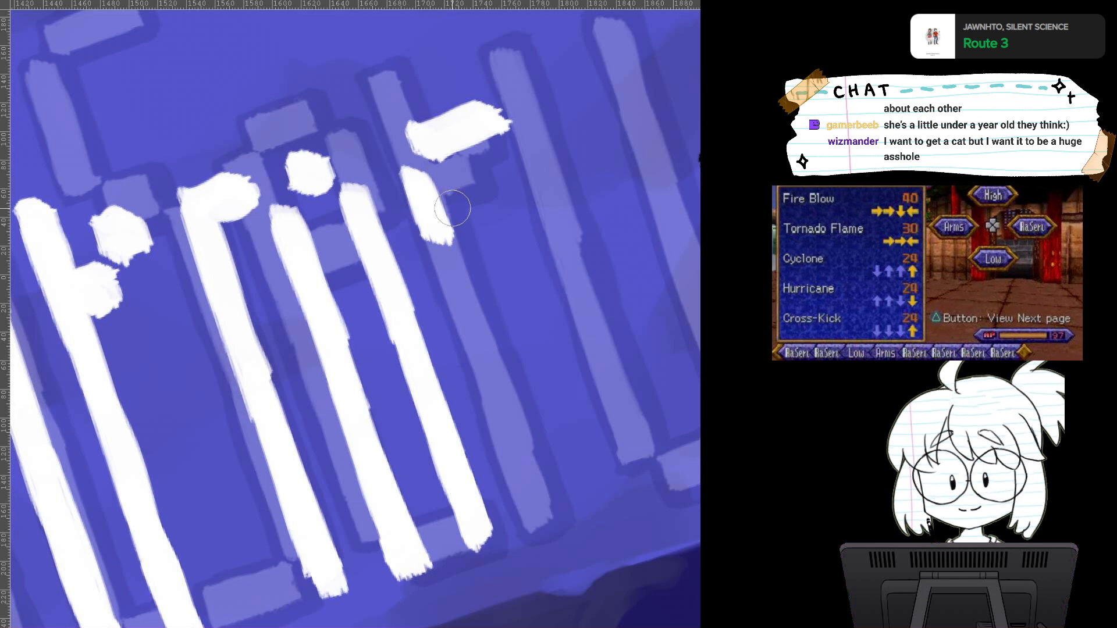
drag(461, 188, 512, 176)
scroll(512, 176, down, 2)
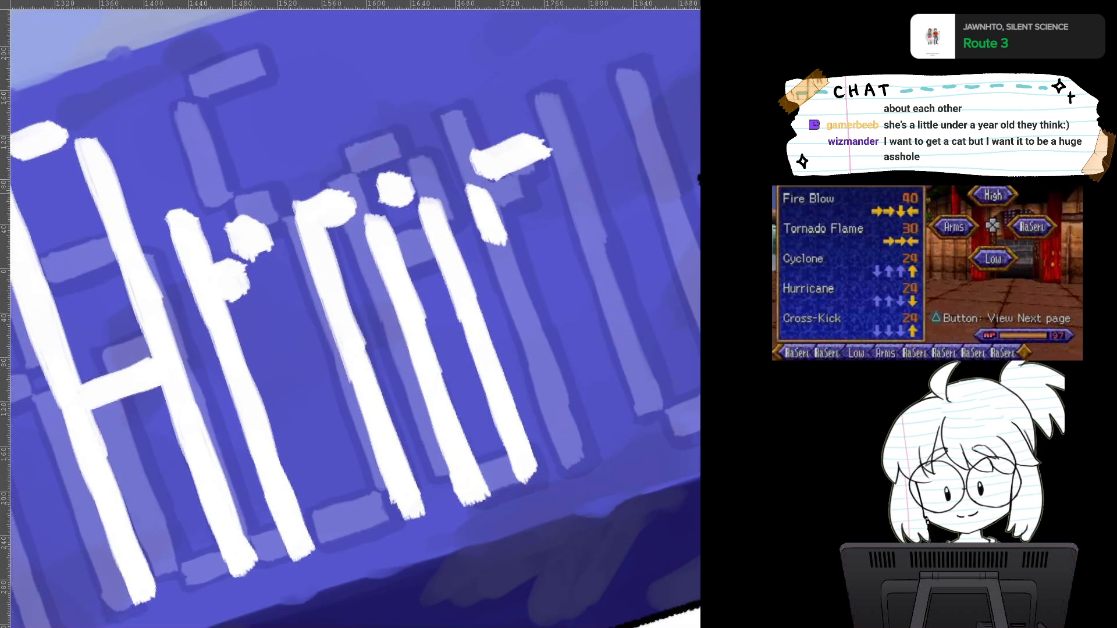
scroll(512, 291, up, 3)
scroll(512, 290, down, 1)
mouse_move(506, 233)
mouse_down()
mouse_move(518, 288)
mouse_move(542, 286)
mouse_up()
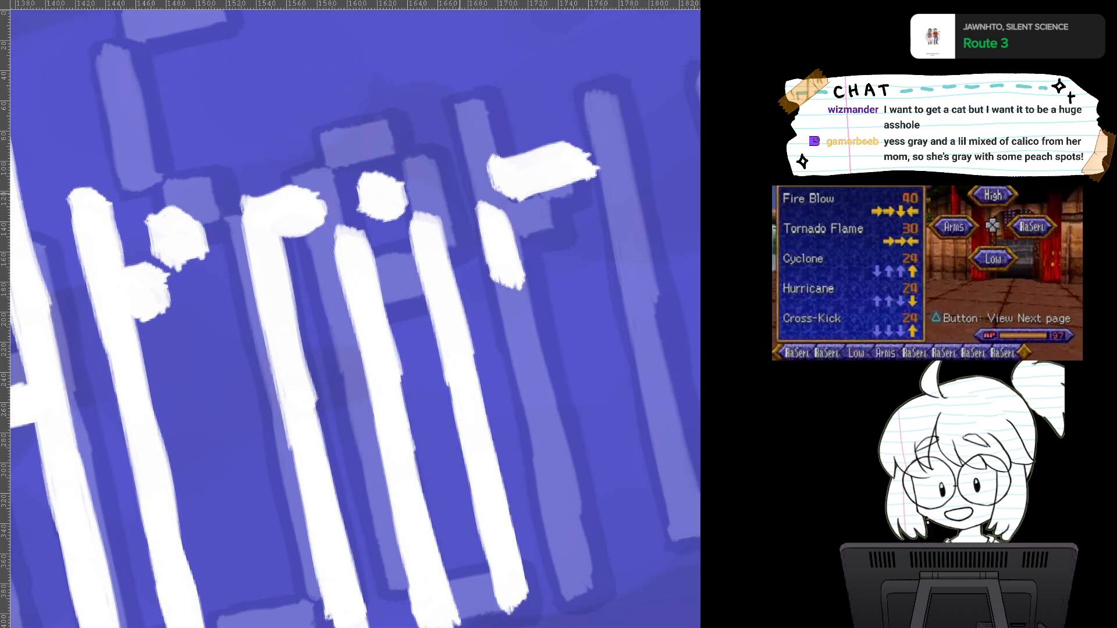
Step: Lasso the upper parts of the m's stems together with the s strokes and shift them upward
mouse_move(542, 285)
mouse_down()
mouse_move(449, 318)
mouse_move(527, 326)
mouse_up()
scroll(518, 378, down, 1)
scroll(506, 372, up, 1)
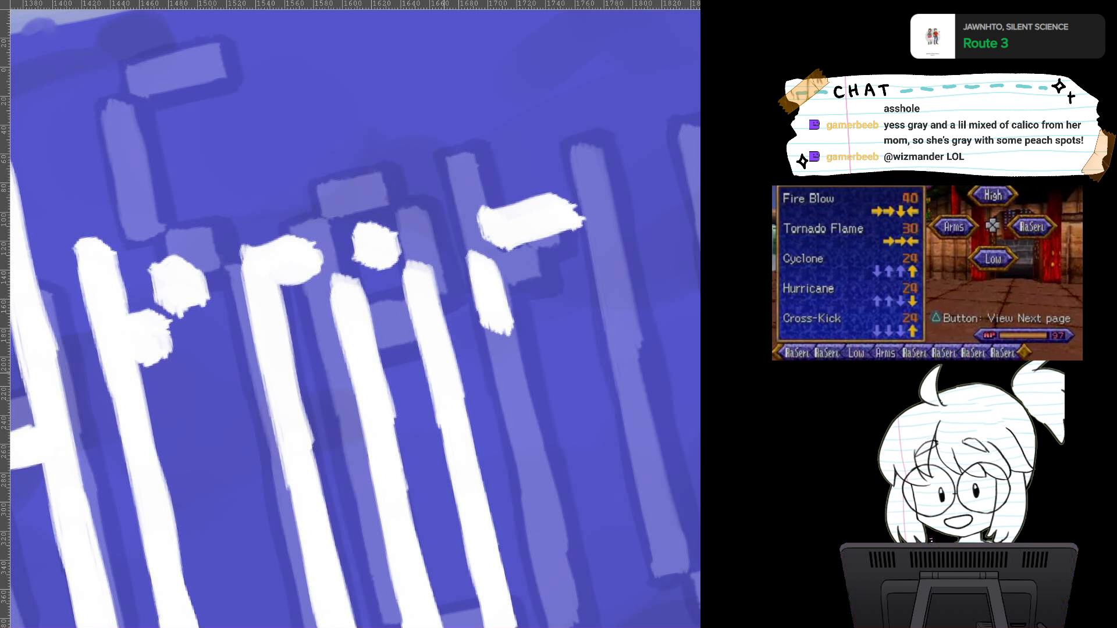
mouse_move(536, 151)
mouse_down()
mouse_move(270, 198)
mouse_move(232, 313)
mouse_move(306, 381)
mouse_move(567, 309)
mouse_move(608, 148)
mouse_up()
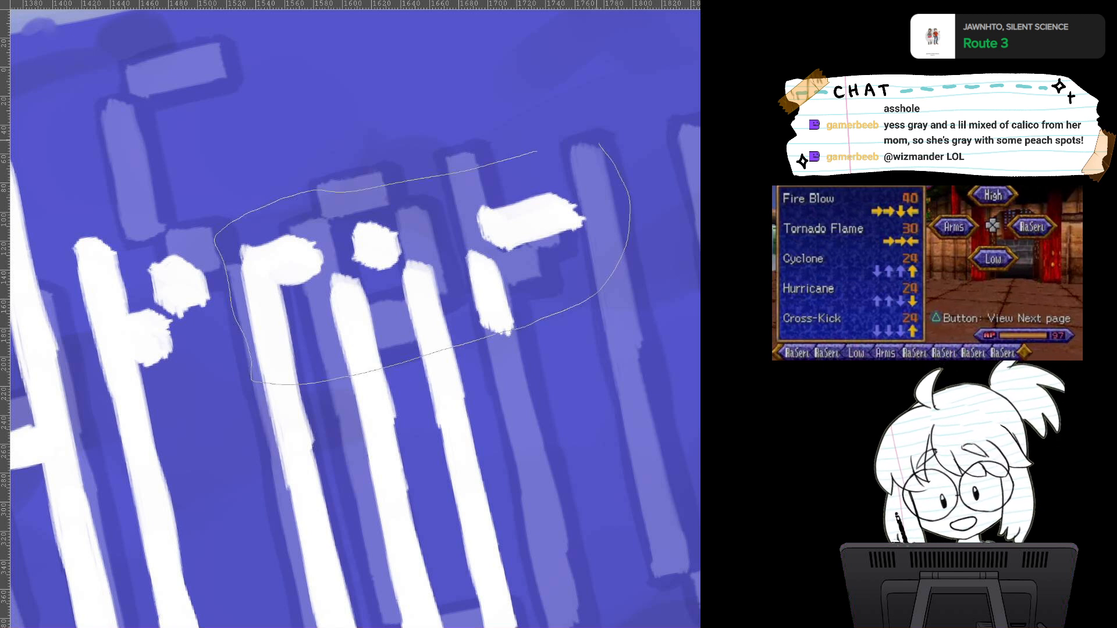
key(ctrl+t)
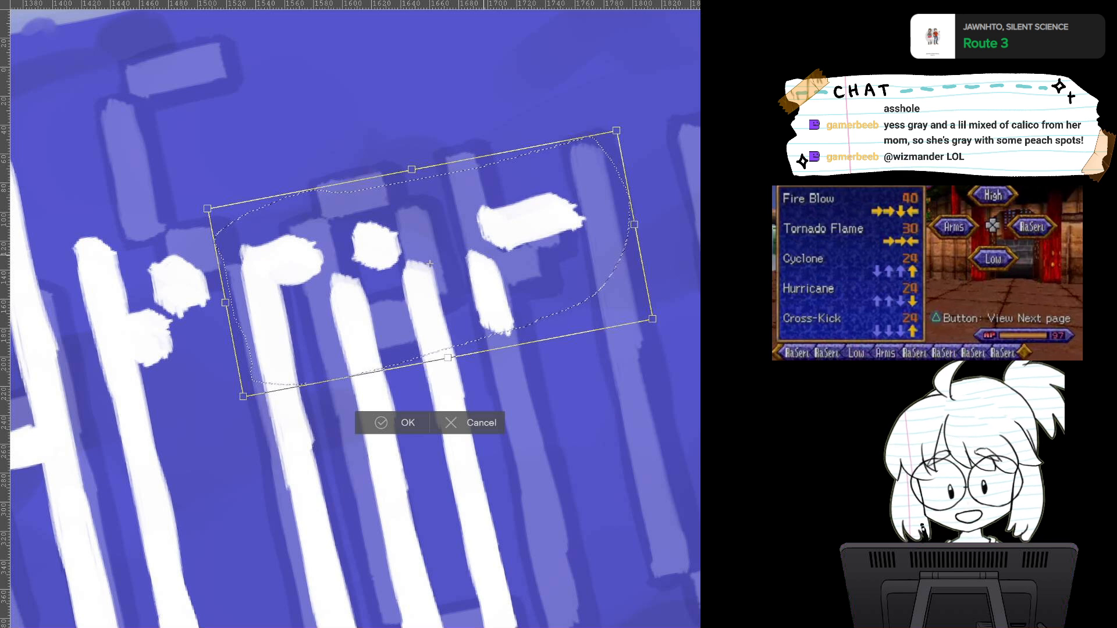
drag(429, 264, 418, 226)
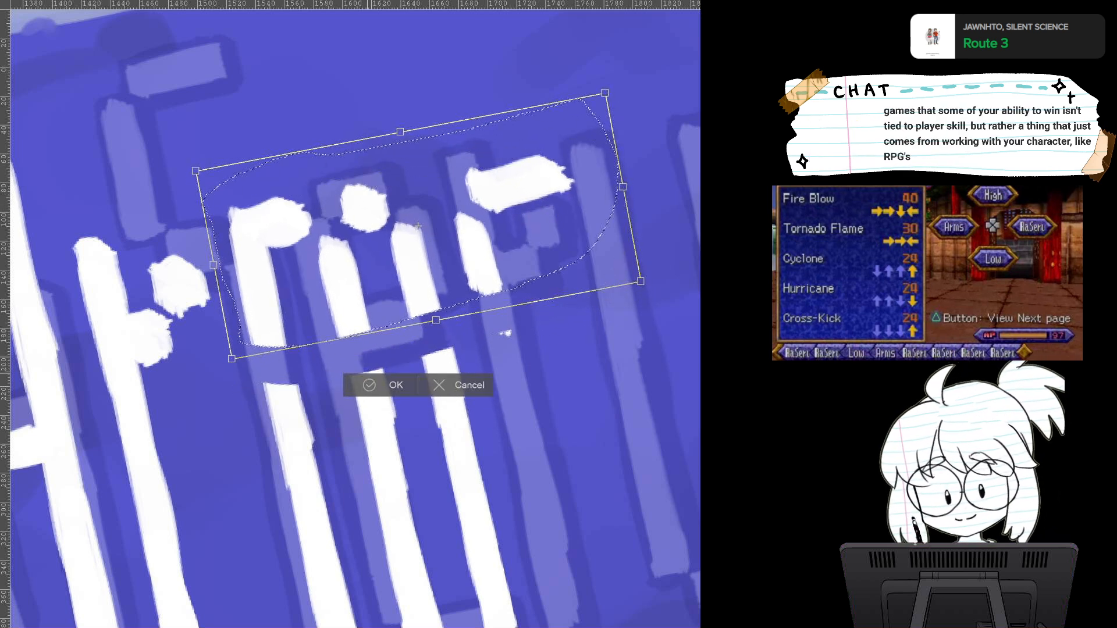
click(392, 385)
click(282, 381)
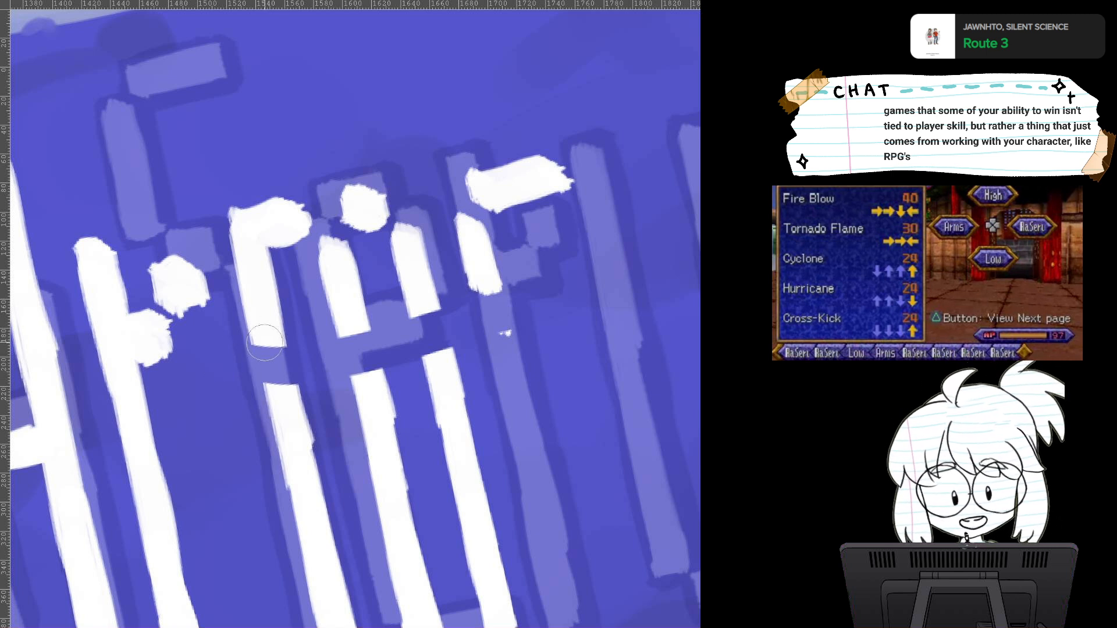
Step: Fill the gaps in the m's three stems with white strokes so each stem is continuous again
mouse_move(274, 335)
mouse_down()
mouse_move(271, 389)
mouse_move(277, 364)
mouse_move(289, 406)
mouse_up()
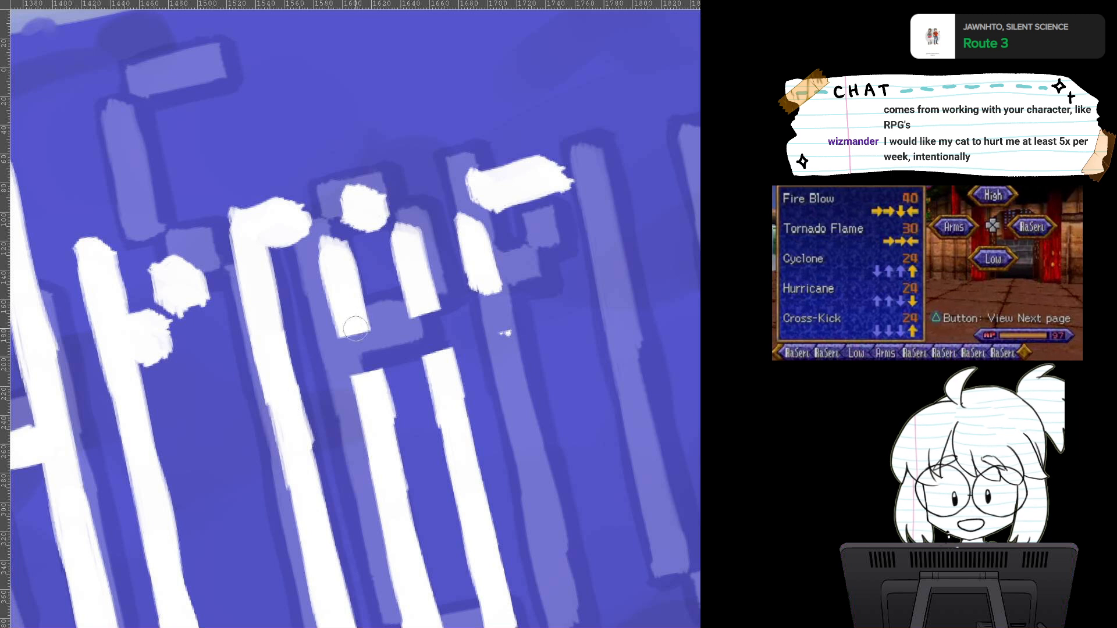
mouse_move(345, 327)
mouse_down()
mouse_move(362, 389)
mouse_move(372, 380)
mouse_move(361, 331)
mouse_move(377, 363)
mouse_up()
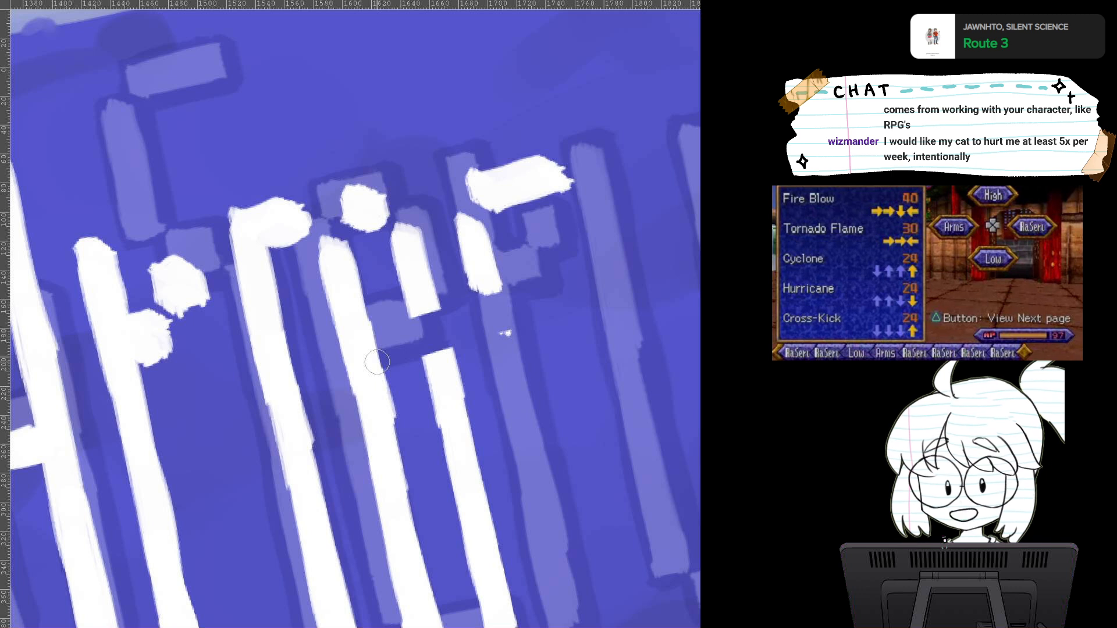
mouse_move(420, 306)
mouse_down()
mouse_move(432, 374)
mouse_move(426, 302)
mouse_move(443, 379)
mouse_move(434, 355)
mouse_up()
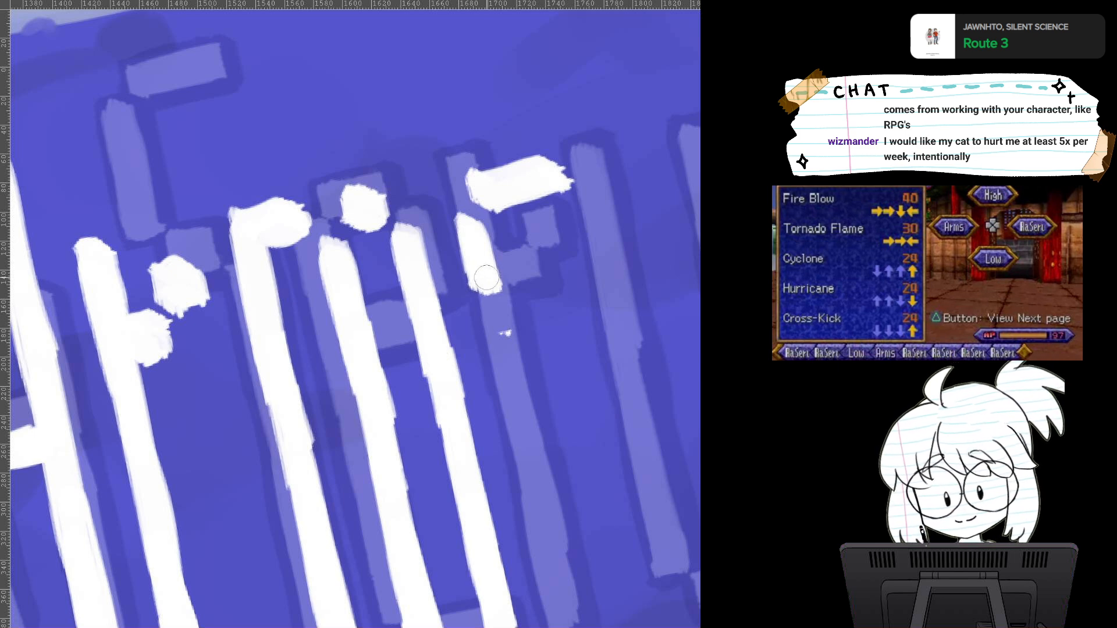
mouse_move(482, 279)
mouse_down()
mouse_move(561, 256)
mouse_move(484, 276)
mouse_move(489, 291)
mouse_move(571, 268)
mouse_up()
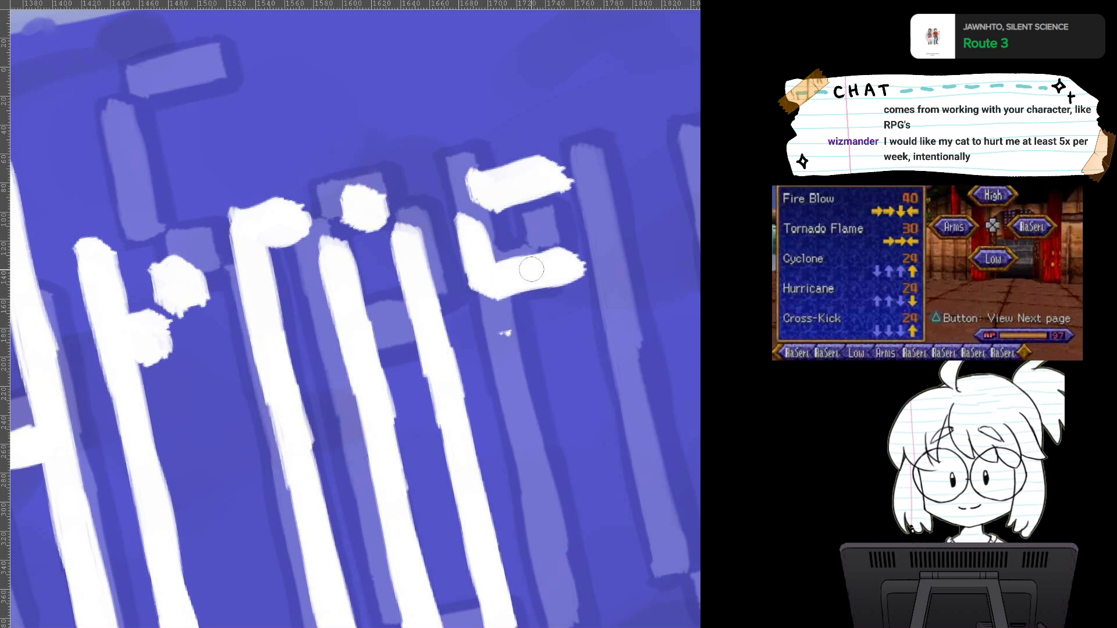
drag(553, 381, 553, 431)
drag(519, 257, 488, 225)
key(ctrl+z)
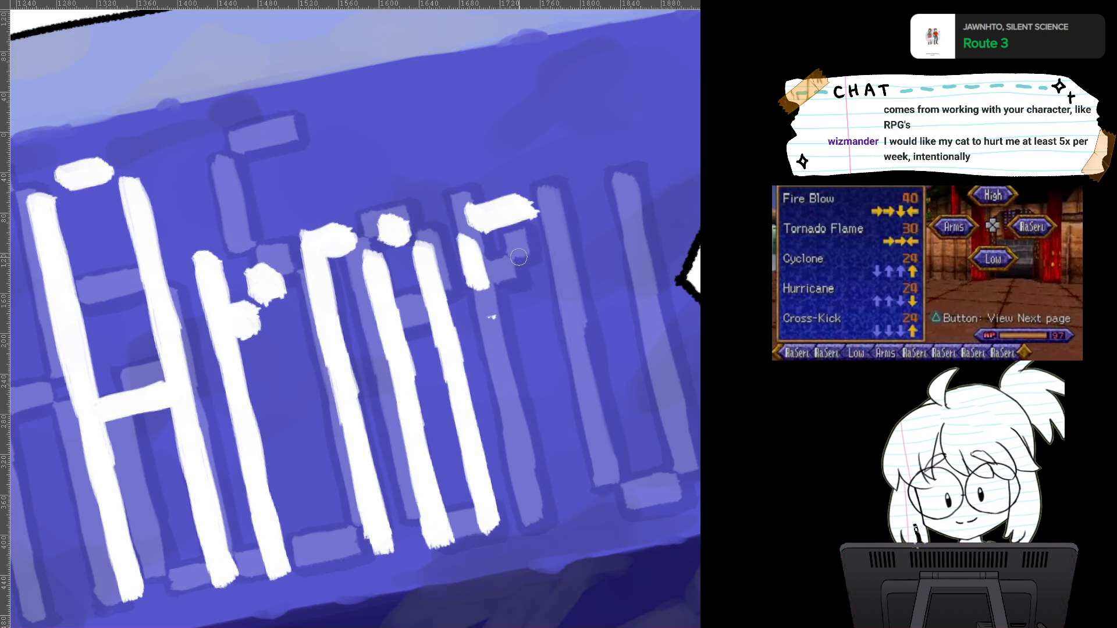
Step: Complete the s in white with its slanted middle bar, the long thick stem descending from that bar's end, and a short bottom bar
mouse_move(476, 283)
mouse_down()
mouse_move(478, 298)
mouse_move(520, 280)
mouse_move(483, 298)
mouse_move(523, 305)
mouse_move(527, 285)
mouse_move(556, 271)
mouse_move(579, 424)
mouse_up()
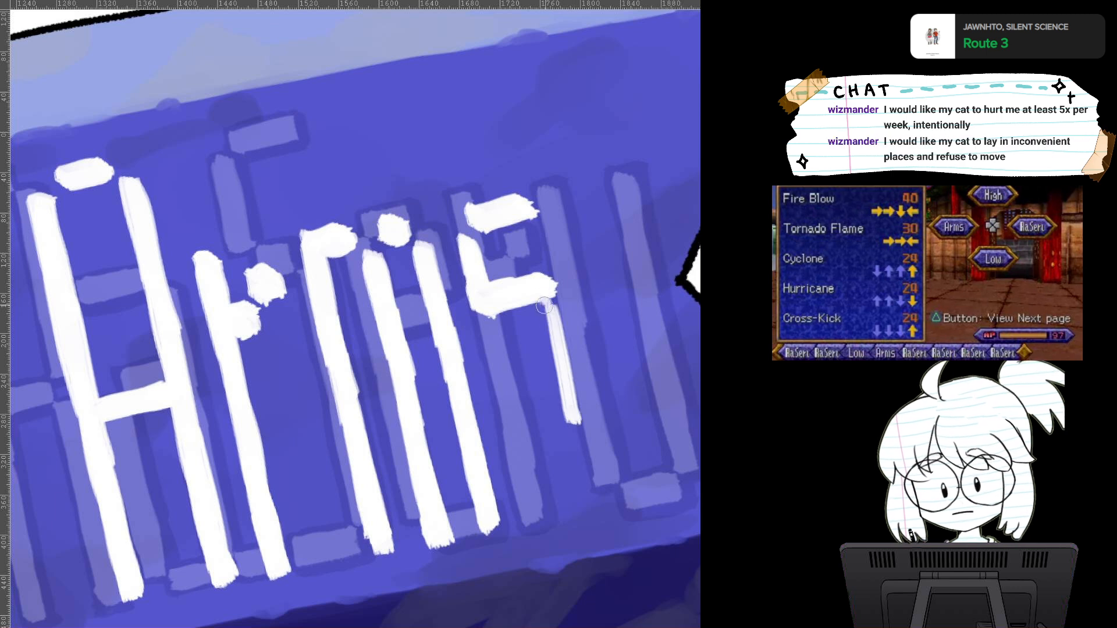
drag(543, 300, 581, 451)
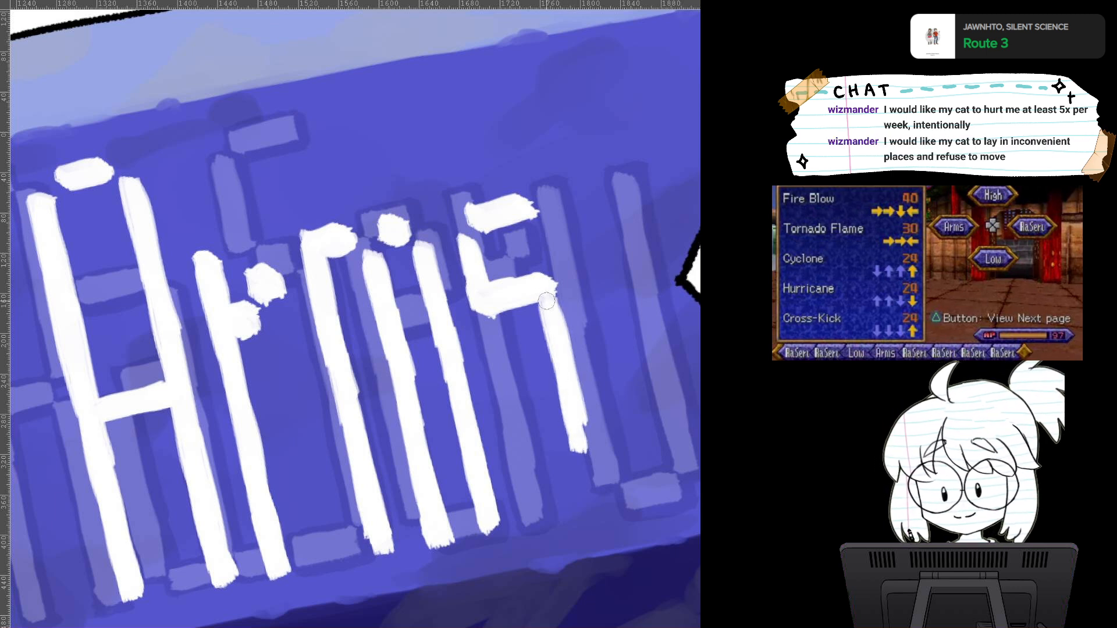
drag(548, 304, 553, 348)
drag(540, 295, 569, 420)
drag(553, 347, 572, 453)
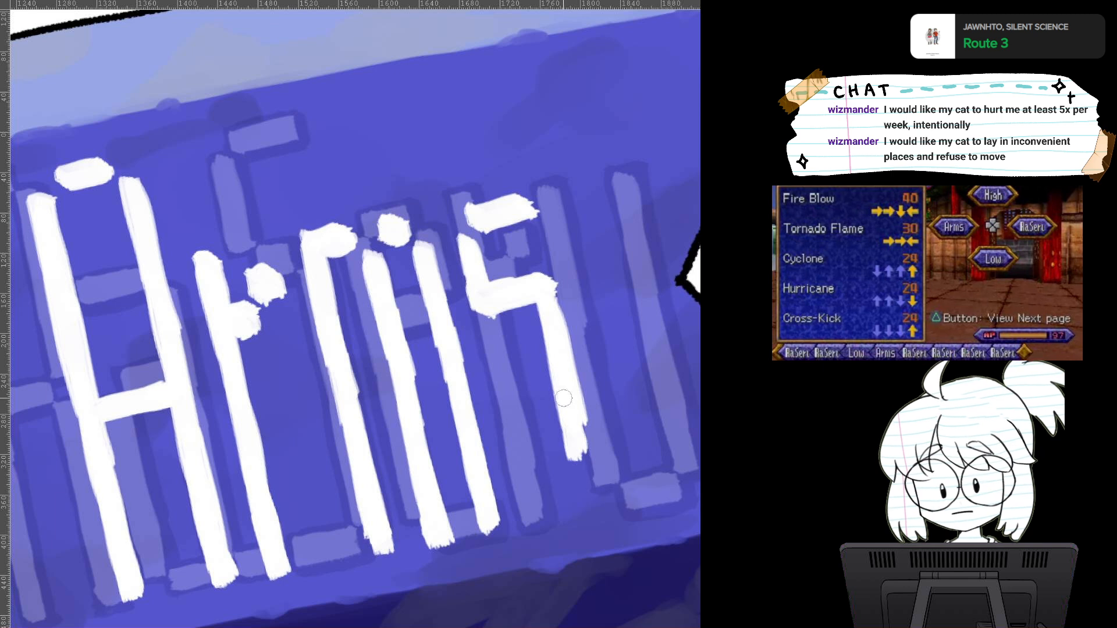
mouse_move(563, 398)
mouse_down()
mouse_move(586, 473)
mouse_move(578, 412)
mouse_move(584, 488)
mouse_move(575, 456)
mouse_up()
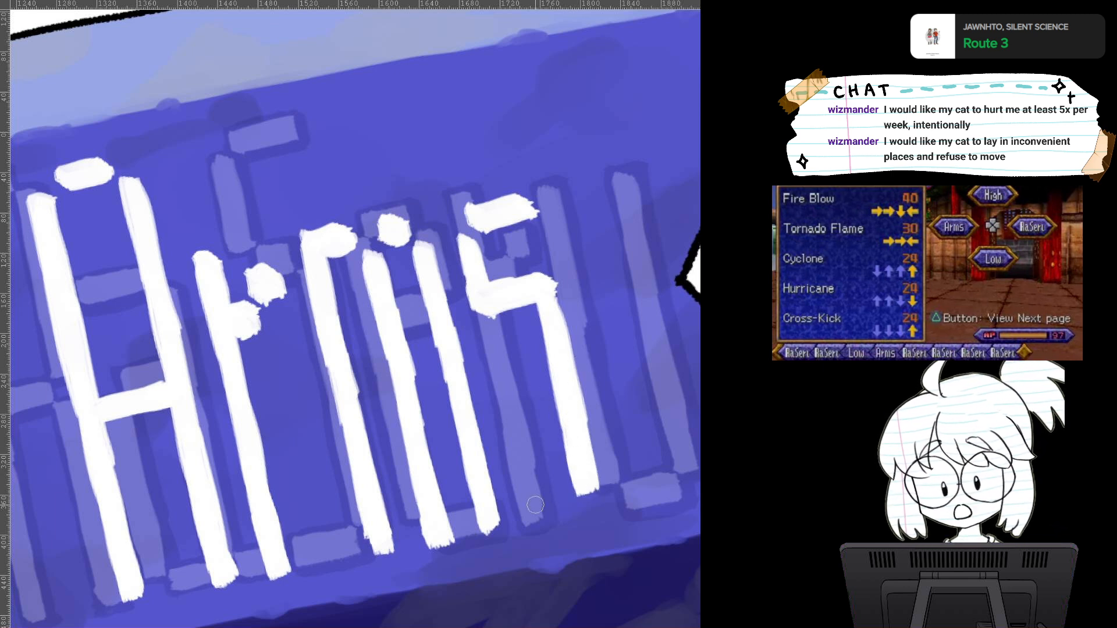
mouse_move(527, 505)
mouse_down()
mouse_move(569, 497)
mouse_move(569, 507)
mouse_move(565, 495)
mouse_move(538, 505)
mouse_move(572, 503)
mouse_up()
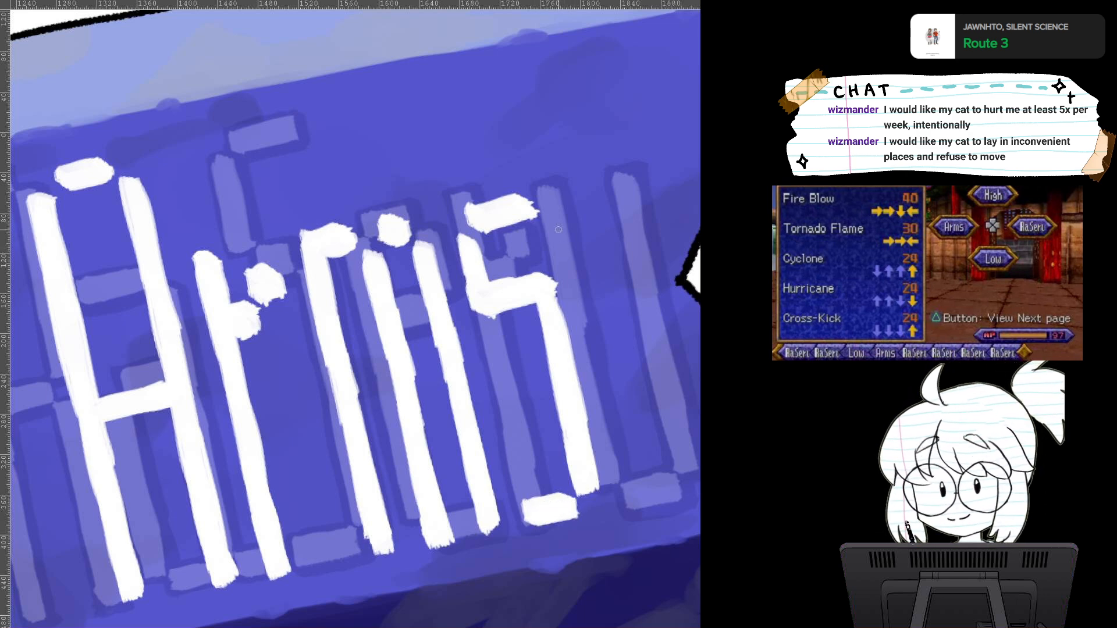
Step: Cut a notch where the s's middle bar meets the long stem and square off the stem's top
scroll(558, 229, up, 3)
drag(338, 361, 396, 271)
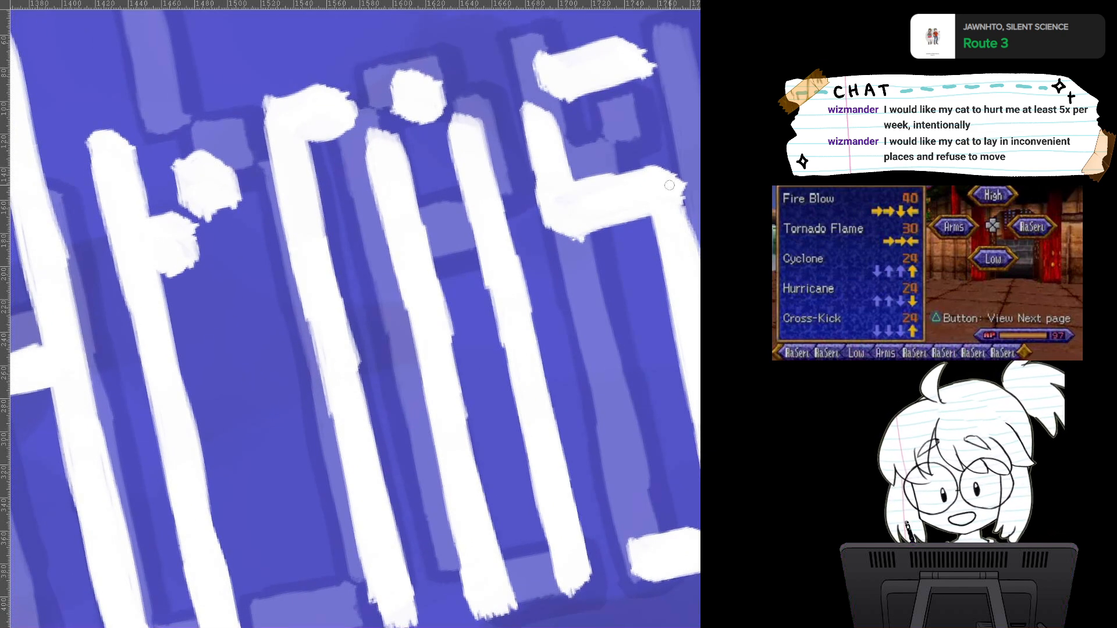
mouse_move(654, 145)
mouse_down()
mouse_move(479, 236)
mouse_move(465, 205)
mouse_move(476, 240)
mouse_move(497, 236)
mouse_move(486, 205)
mouse_move(497, 241)
mouse_move(466, 201)
mouse_move(474, 237)
mouse_move(506, 238)
mouse_move(476, 241)
mouse_move(507, 237)
mouse_move(498, 221)
mouse_move(519, 261)
mouse_up()
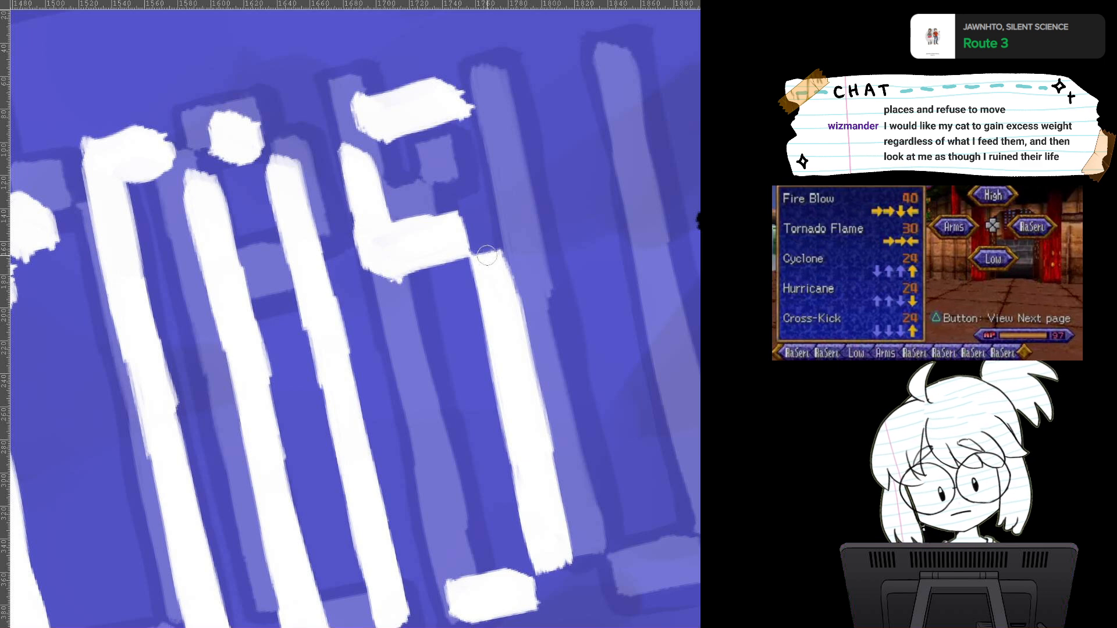
drag(499, 258, 507, 265)
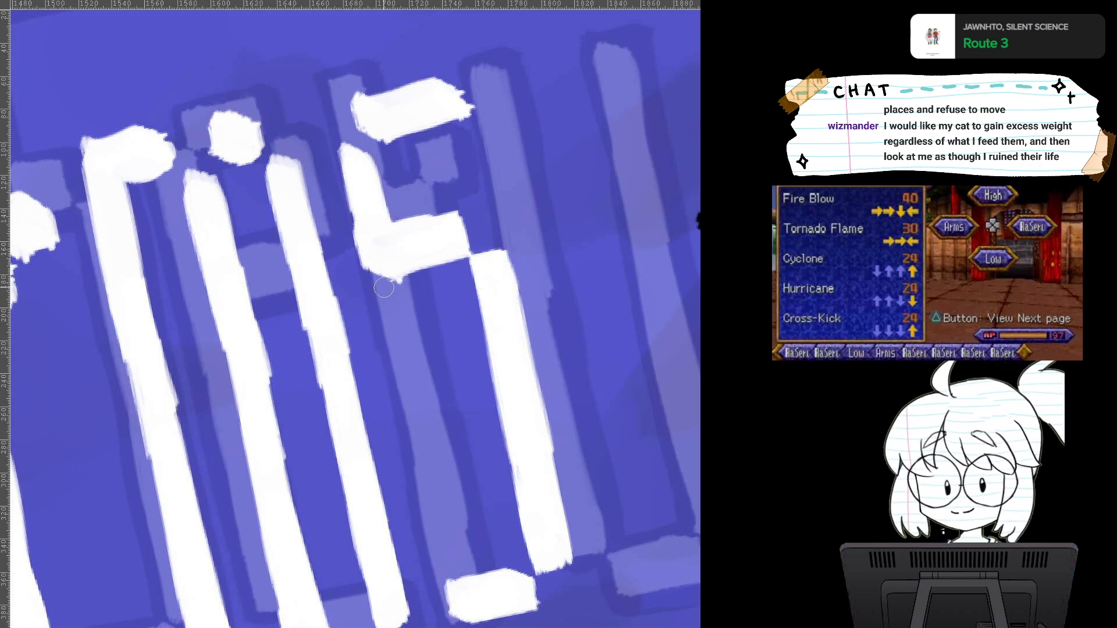
Step: Square off the ends of the s's top bar and clean up the edges and corners of its upper curve
drag(384, 288, 437, 318)
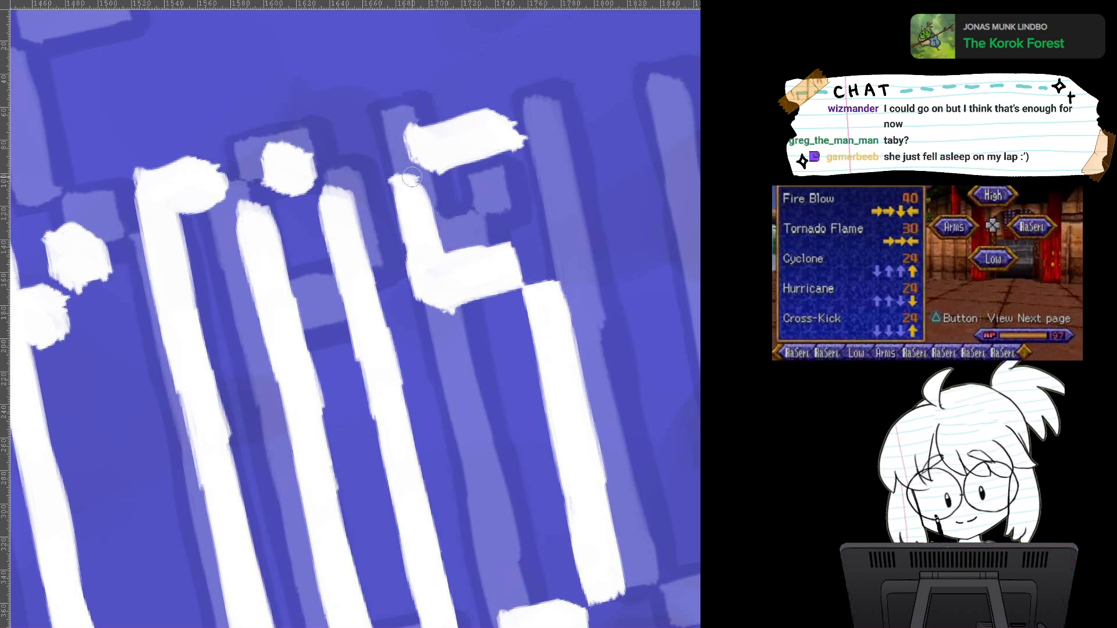
mouse_move(393, 183)
mouse_down()
mouse_move(417, 271)
mouse_move(420, 196)
mouse_up()
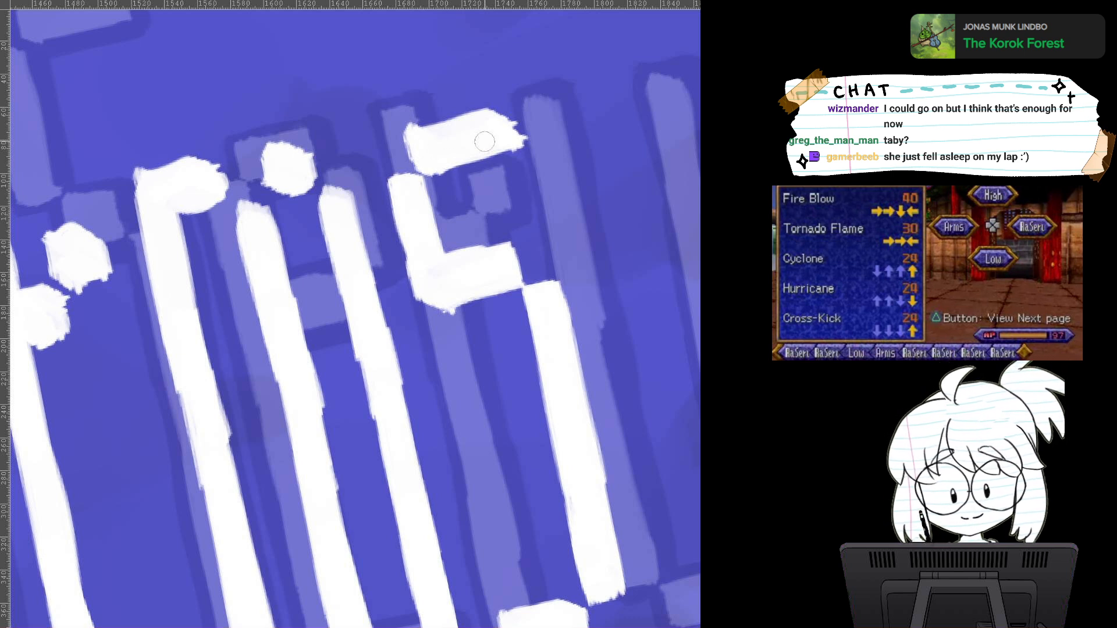
mouse_move(515, 109)
mouse_down()
mouse_move(528, 151)
mouse_move(518, 159)
mouse_move(492, 116)
mouse_move(512, 115)
mouse_move(516, 145)
mouse_up()
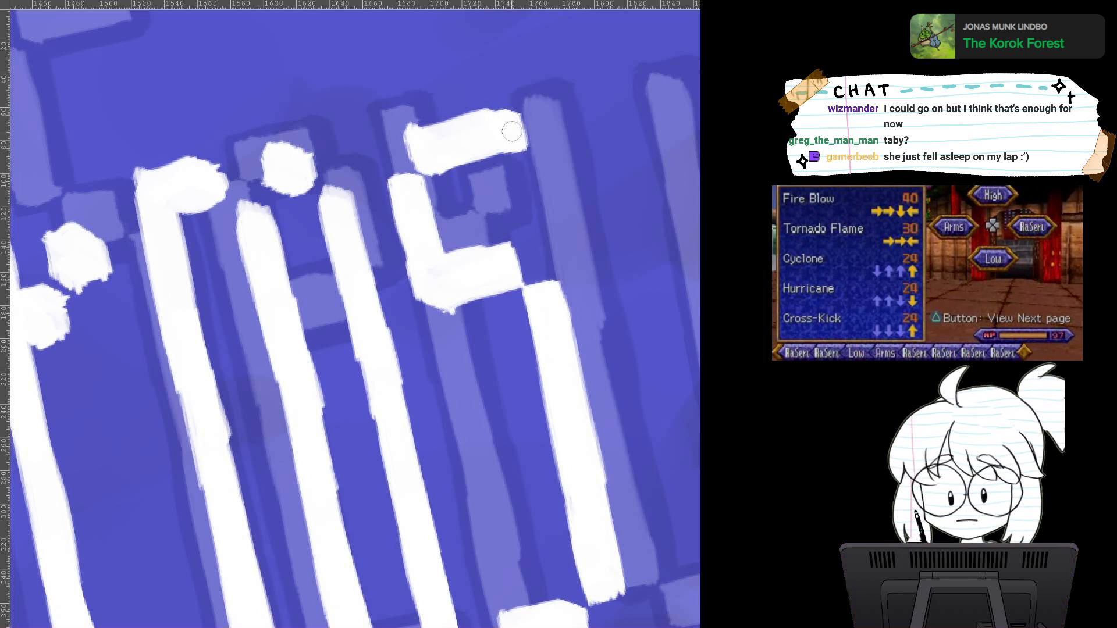
key(e)
mouse_move(412, 119)
mouse_down()
mouse_move(409, 164)
mouse_move(398, 119)
mouse_move(422, 112)
mouse_move(435, 182)
mouse_move(530, 166)
mouse_move(491, 165)
mouse_move(534, 153)
mouse_up()
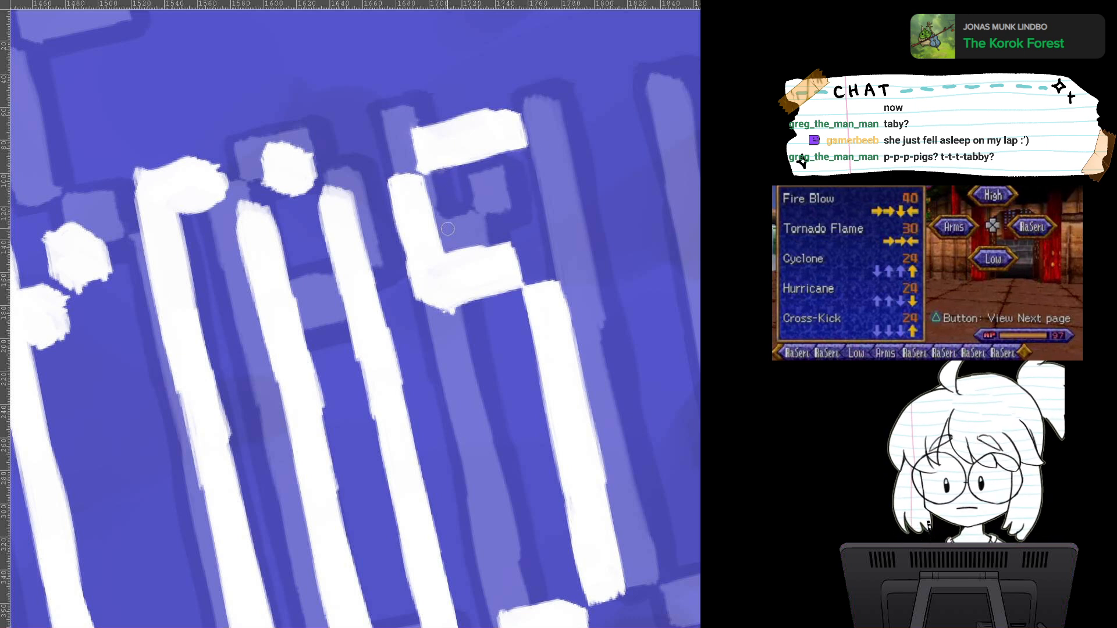
mouse_move(448, 249)
mouse_down()
mouse_move(509, 235)
mouse_move(459, 248)
mouse_up()
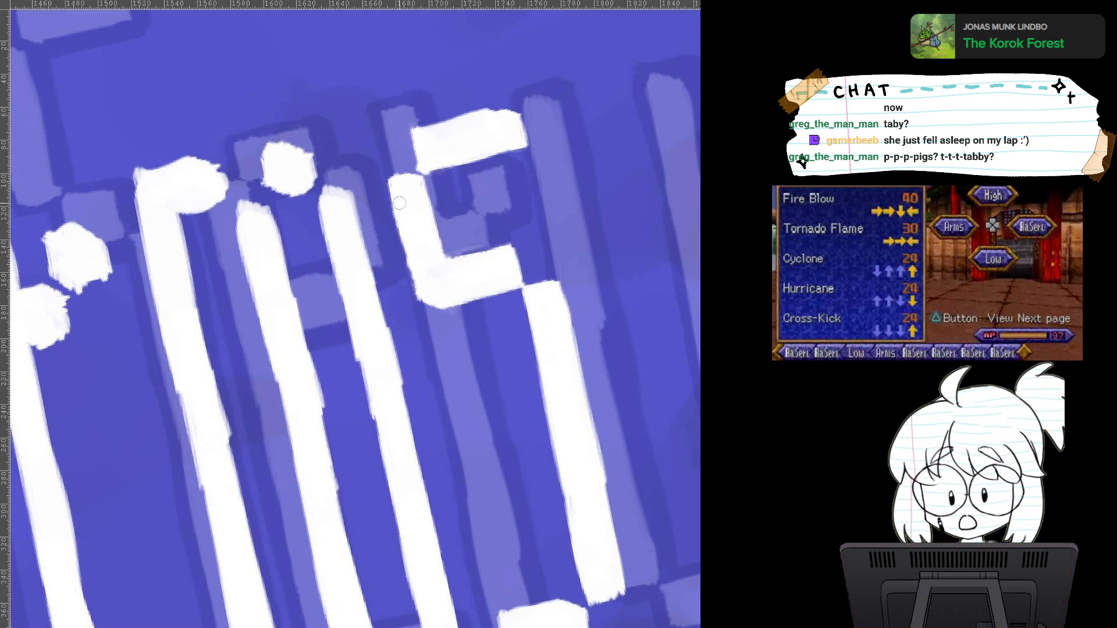
Step: Square off the corner of the s's short bottom bar nearest the long stem
scroll(576, 338, down, 3)
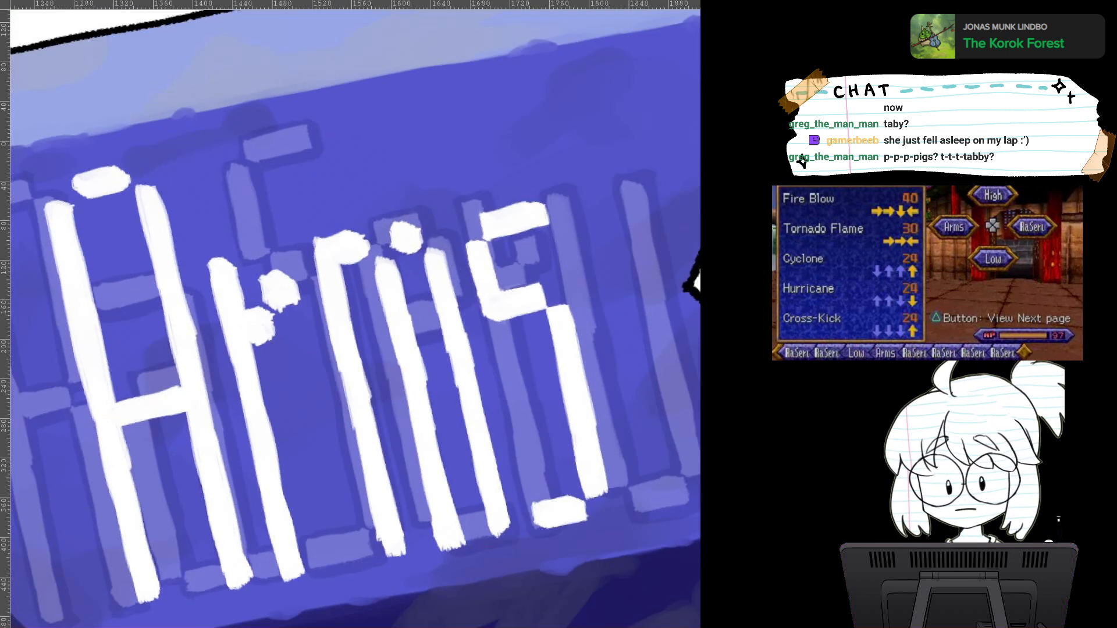
drag(576, 337, 565, 275)
scroll(558, 419, up, 5)
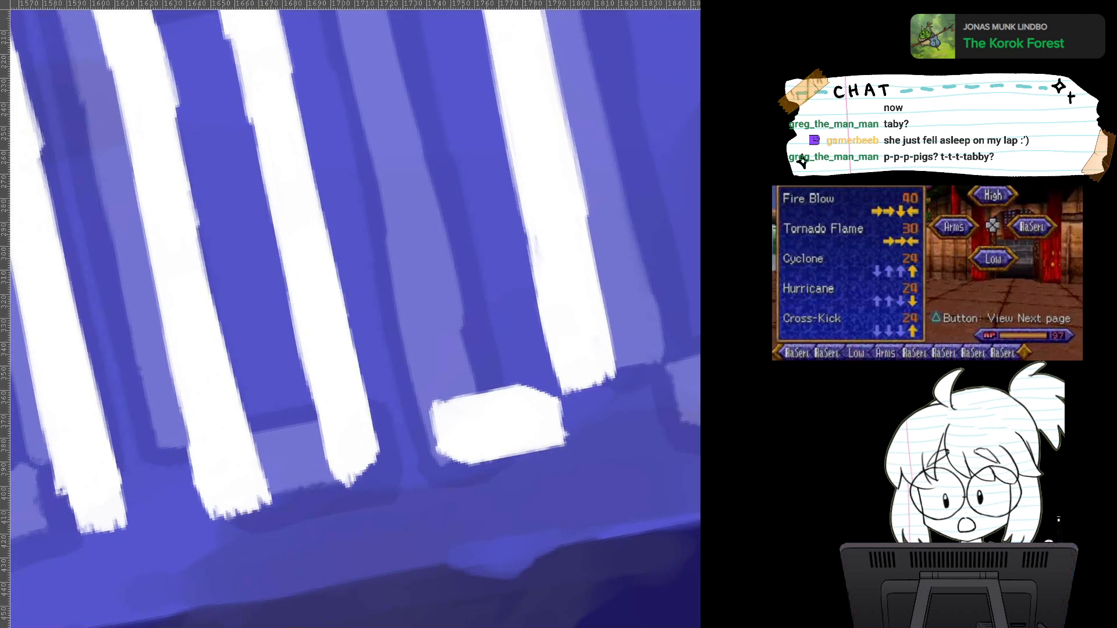
mouse_move(531, 398)
mouse_down()
mouse_move(546, 392)
mouse_move(547, 404)
mouse_up()
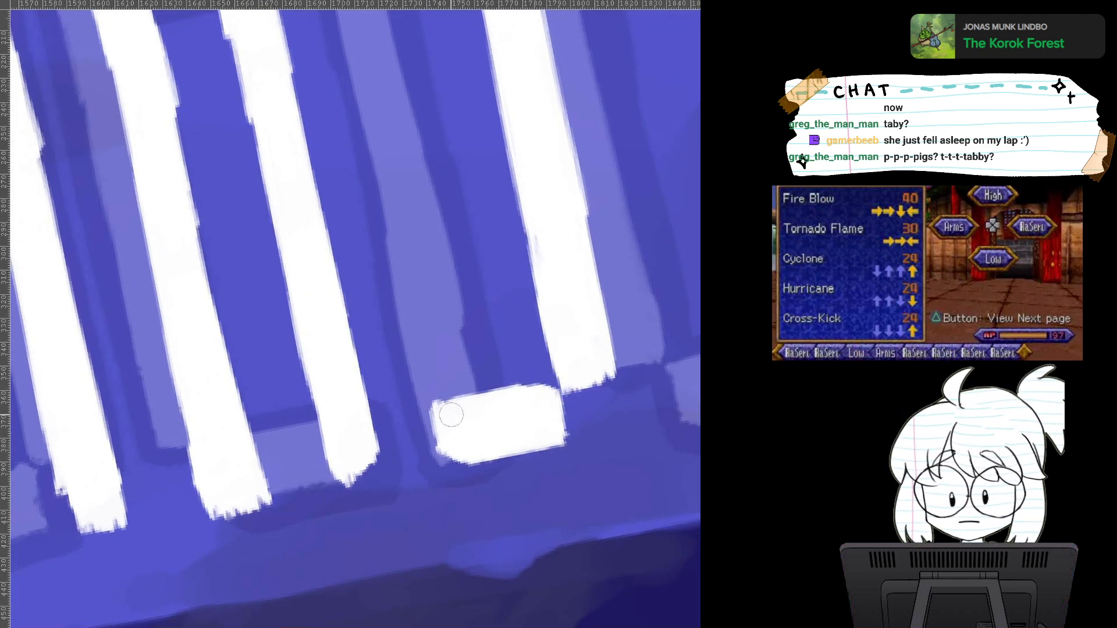
Step: Square off the m's top bar, the dab above its gap, and the tops of its second and third stems
scroll(523, 480, down, 5)
scroll(336, 220, up, 5)
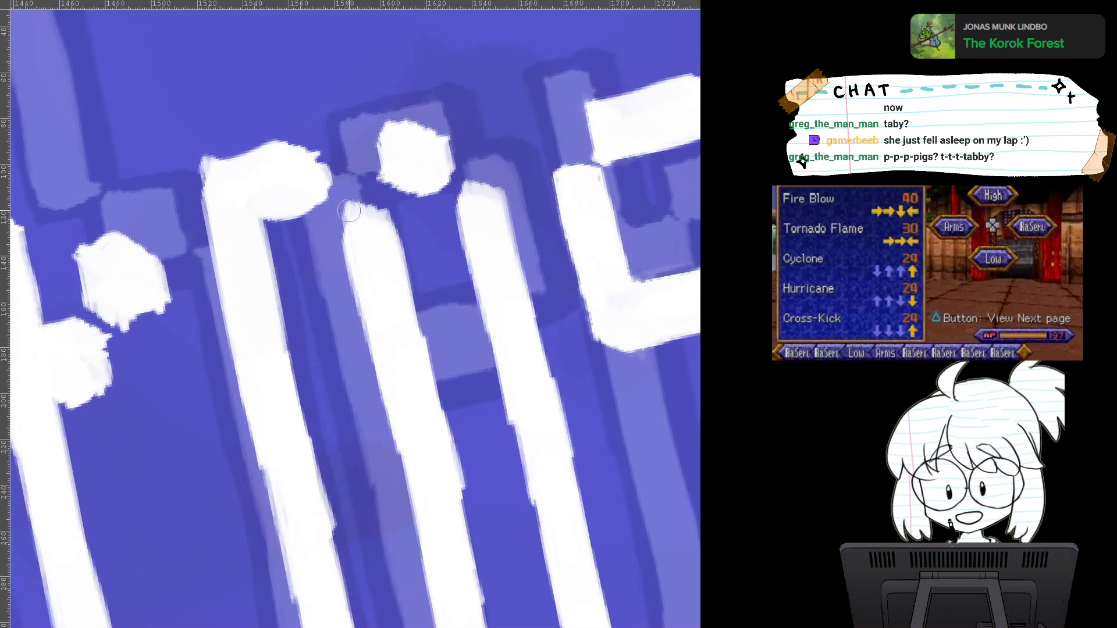
mouse_move(349, 211)
mouse_down()
mouse_move(378, 205)
mouse_move(349, 213)
mouse_up()
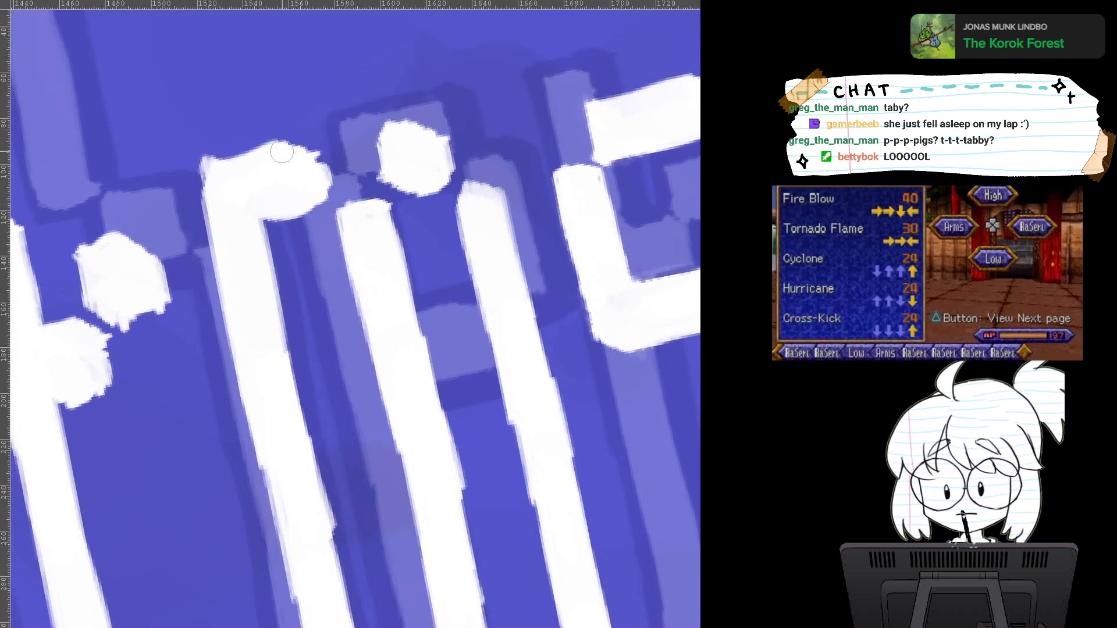
mouse_move(276, 152)
mouse_down()
mouse_move(309, 152)
mouse_move(312, 203)
mouse_move(325, 192)
mouse_up()
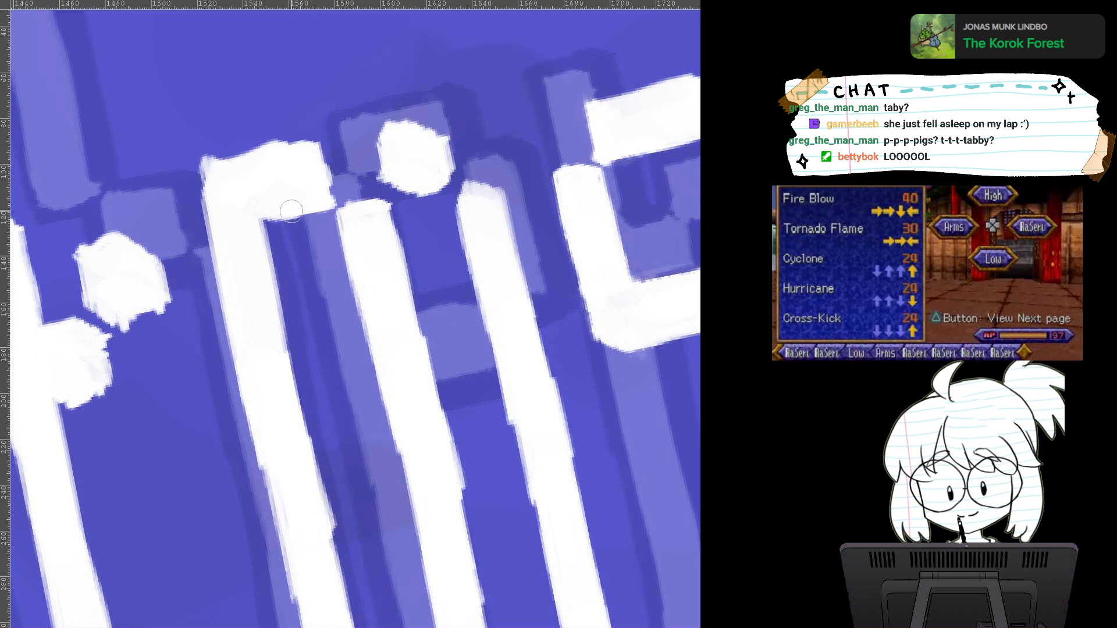
mouse_move(386, 155)
mouse_down()
mouse_move(396, 186)
mouse_move(443, 182)
mouse_move(401, 192)
mouse_move(414, 140)
mouse_move(385, 135)
mouse_move(434, 129)
mouse_move(441, 173)
mouse_move(489, 187)
mouse_move(464, 193)
mouse_move(476, 249)
mouse_move(483, 200)
mouse_move(499, 211)
mouse_move(509, 261)
mouse_up()
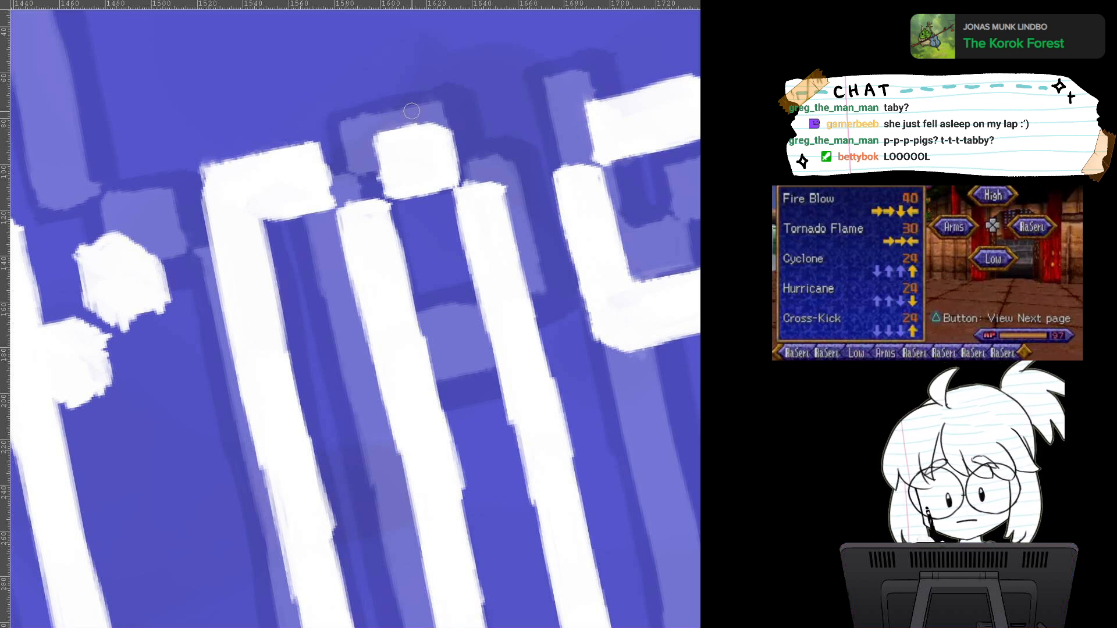
Step: Reshape the r's two rounded arm dabs into crisp, slanted square blocks
scroll(488, 96, down, 5)
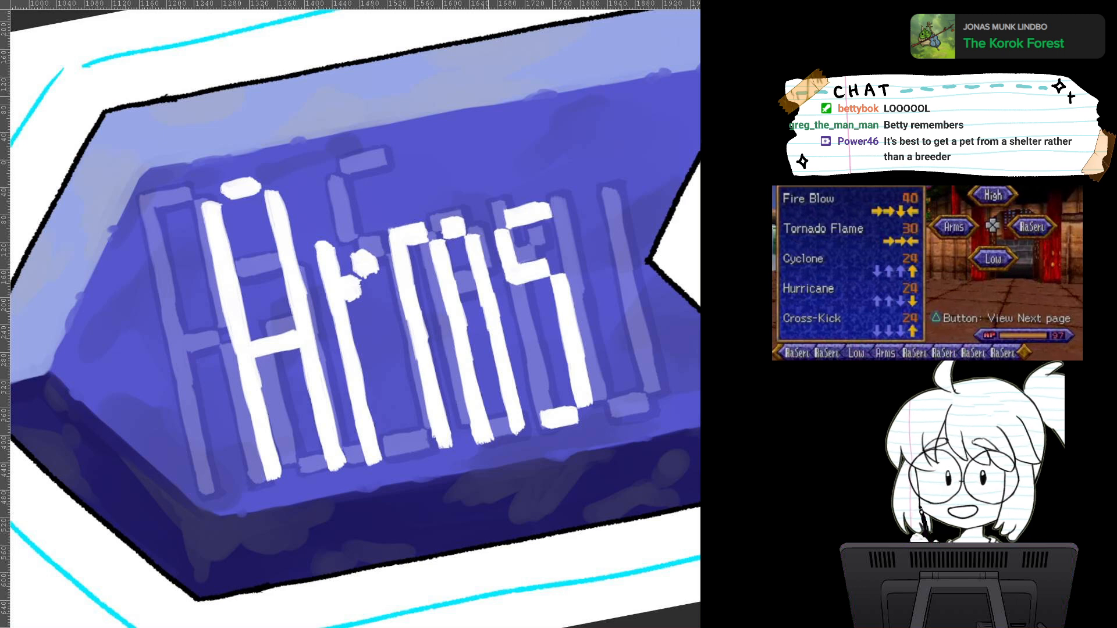
scroll(484, 368, up, 4)
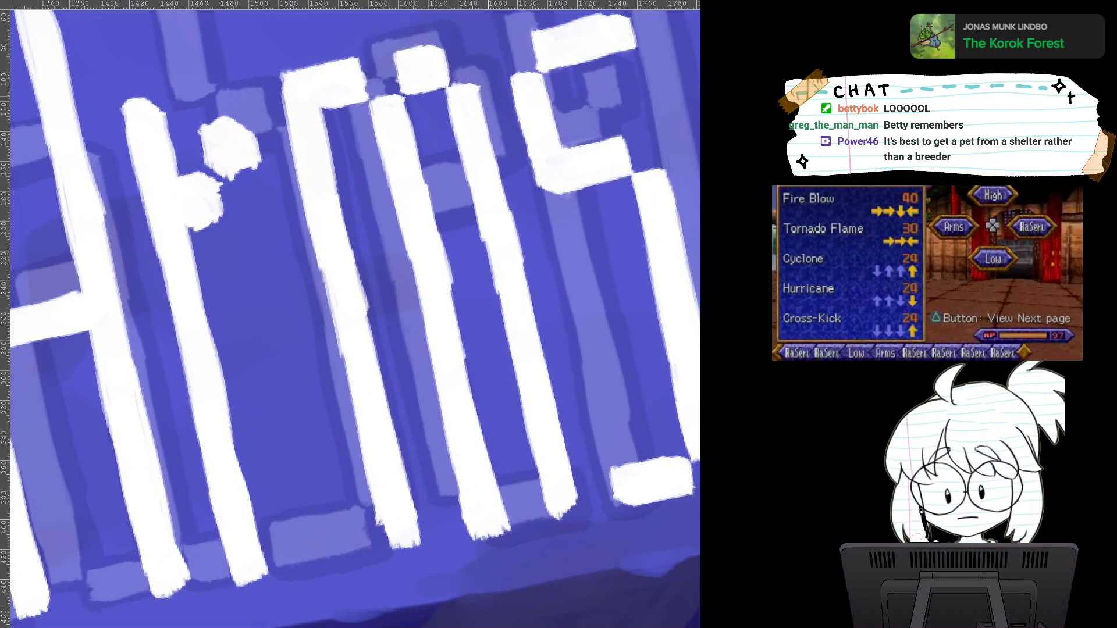
drag(484, 368, 661, 434)
mouse_move(397, 231)
mouse_down()
mouse_move(435, 226)
mouse_move(416, 237)
mouse_up()
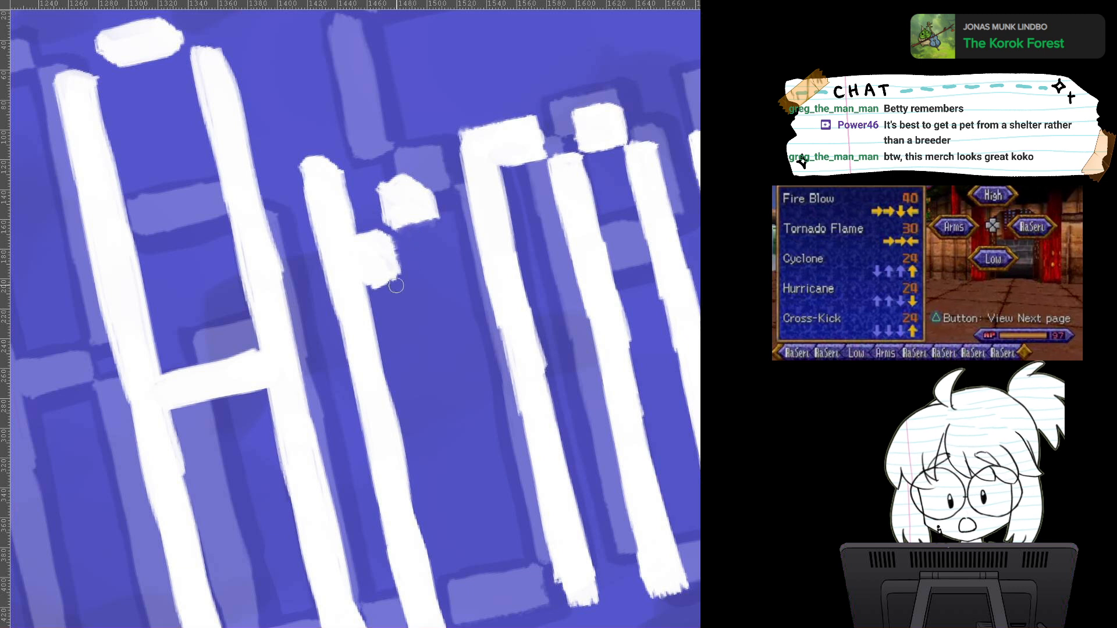
mouse_move(375, 292)
mouse_down()
mouse_move(406, 282)
mouse_move(390, 285)
mouse_up()
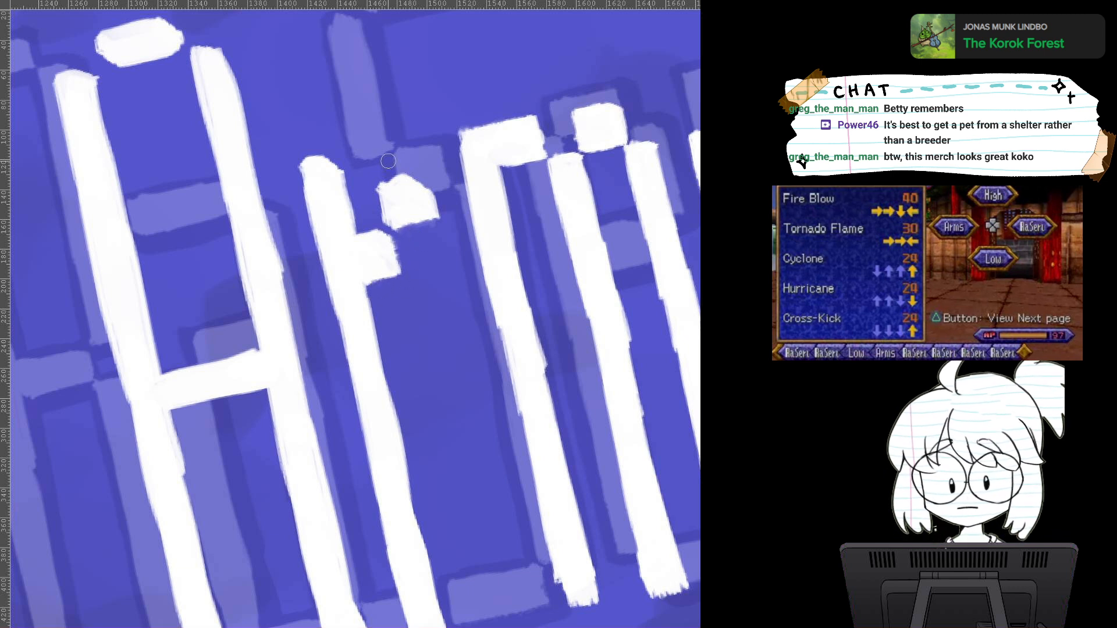
mouse_move(370, 183)
mouse_down()
mouse_move(381, 224)
mouse_move(377, 177)
mouse_move(419, 166)
mouse_move(375, 176)
mouse_move(377, 190)
mouse_move(423, 184)
mouse_move(434, 210)
mouse_up()
mouse_move(372, 234)
mouse_down()
mouse_move(385, 231)
mouse_move(395, 265)
mouse_move(379, 242)
mouse_move(393, 247)
mouse_move(358, 277)
mouse_move(370, 384)
mouse_up()
drag(345, 307, 366, 415)
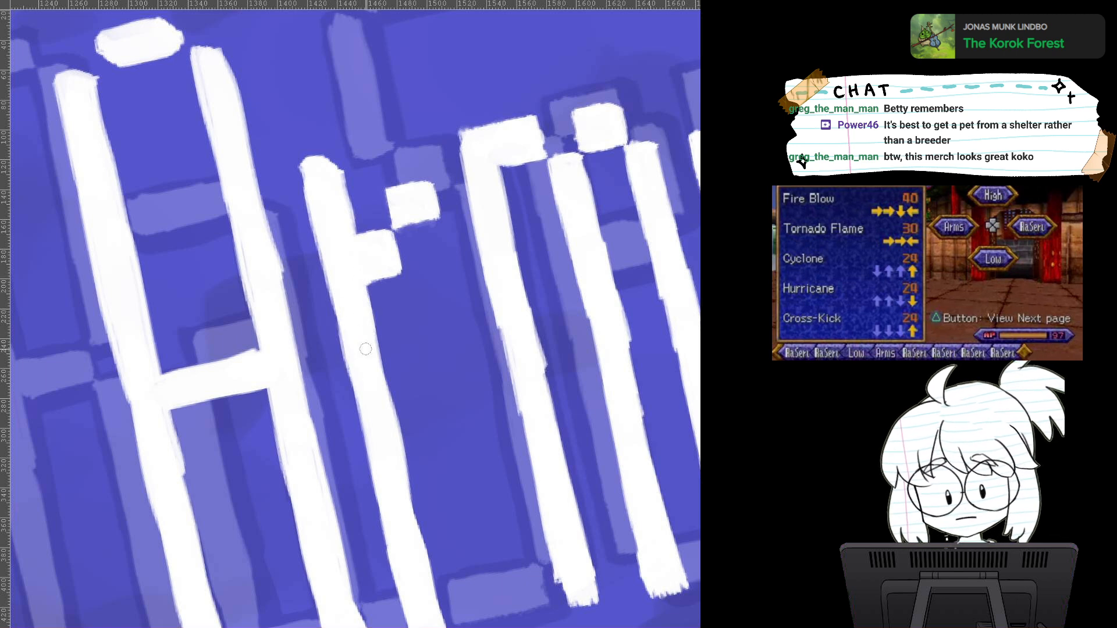
Step: Square off the rounded top of the r's long stem
scroll(459, 347, down, 3)
scroll(458, 348, up, 4)
mouse_move(278, 132)
mouse_down()
mouse_move(310, 126)
mouse_move(318, 148)
mouse_up()
scroll(314, 185, down, 3)
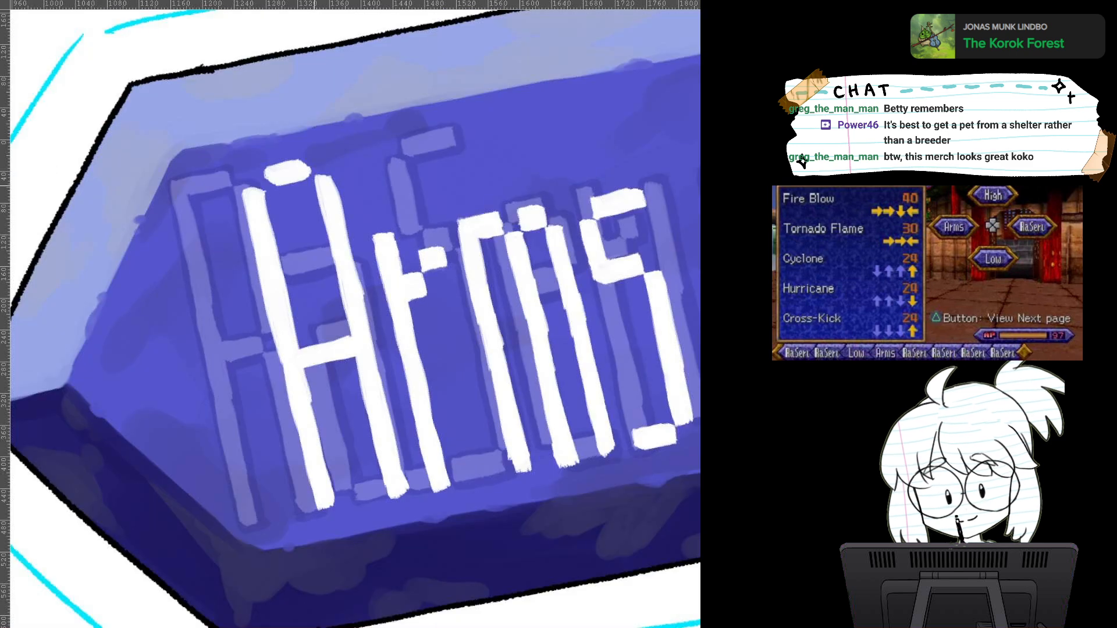
Step: Square off the tops of the A's two legs and both ends of its short cap bar
drag(258, 163, 264, 193)
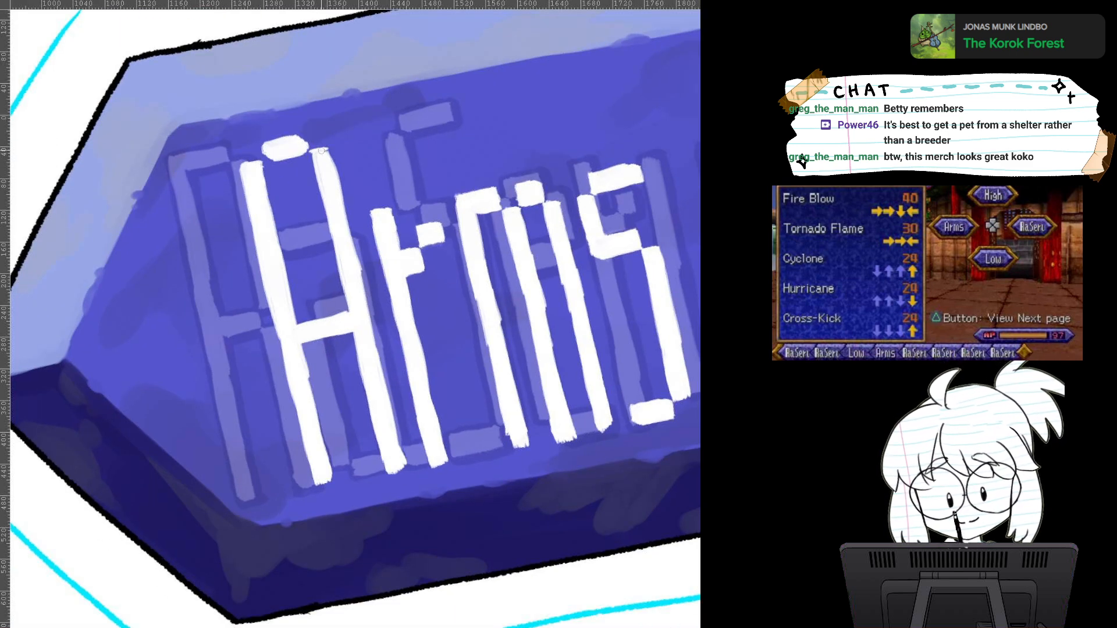
drag(326, 174, 352, 312)
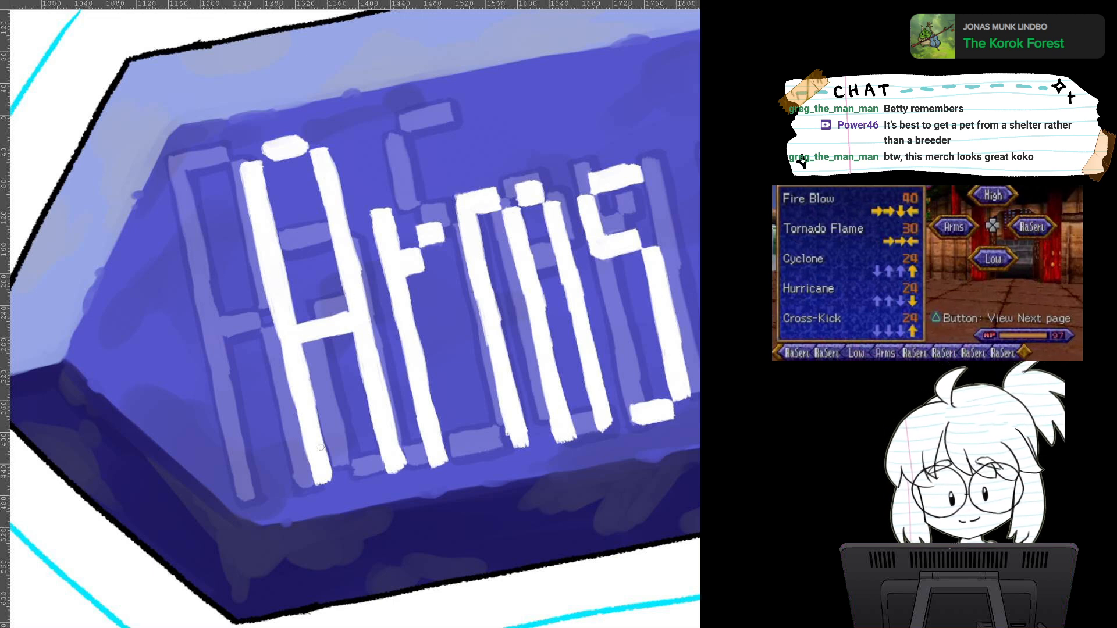
scroll(267, 259, up, 6)
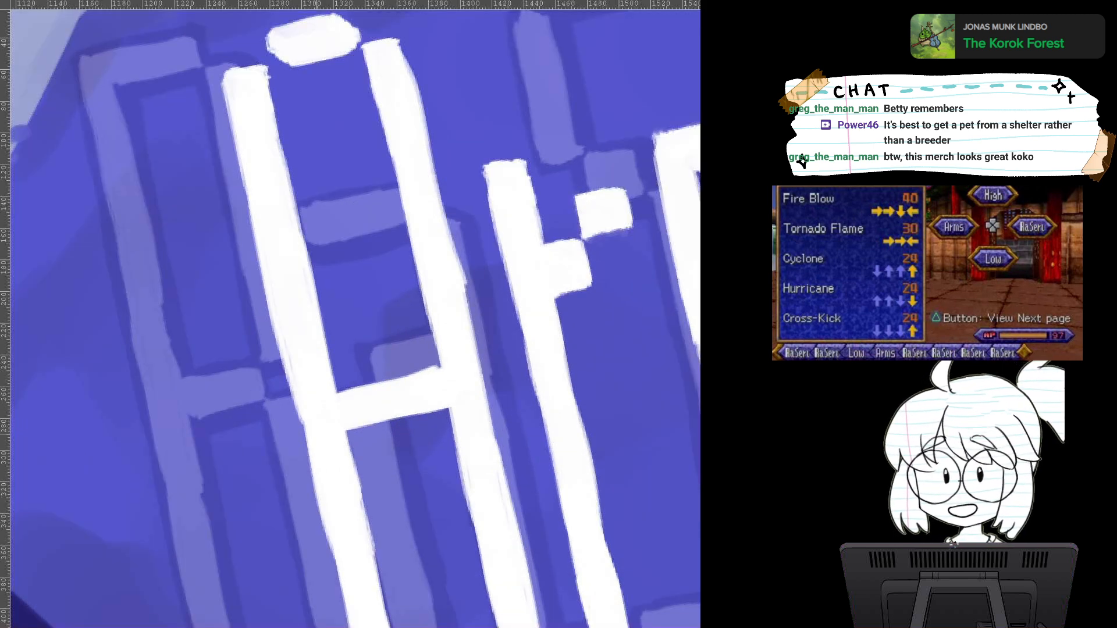
drag(316, 434, 366, 504)
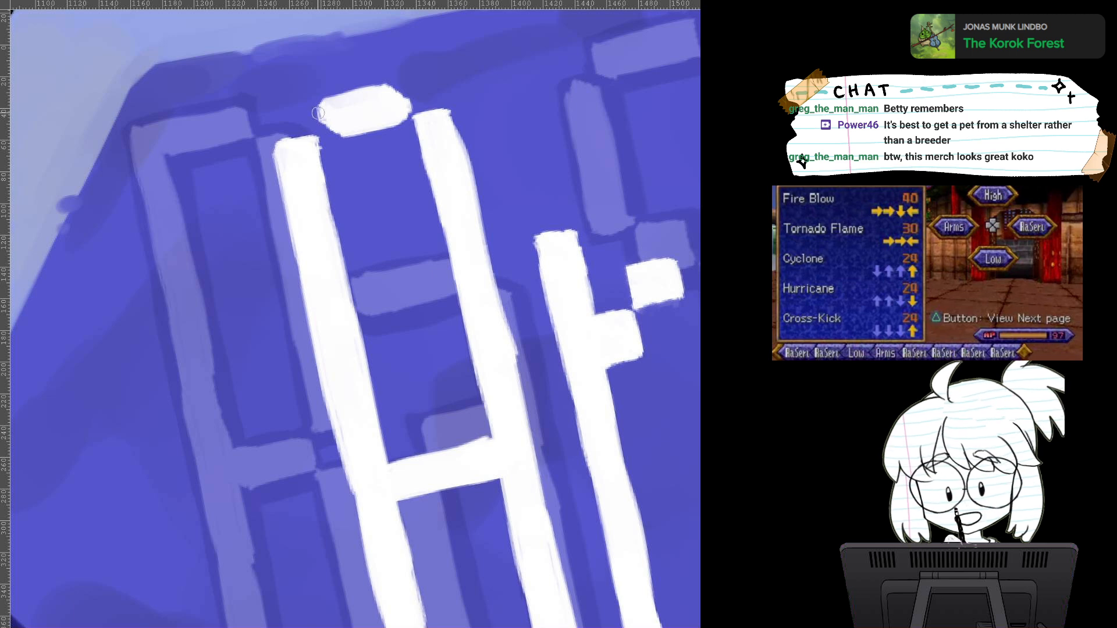
mouse_move(318, 113)
mouse_down()
mouse_move(329, 137)
mouse_move(321, 114)
mouse_move(338, 115)
mouse_up()
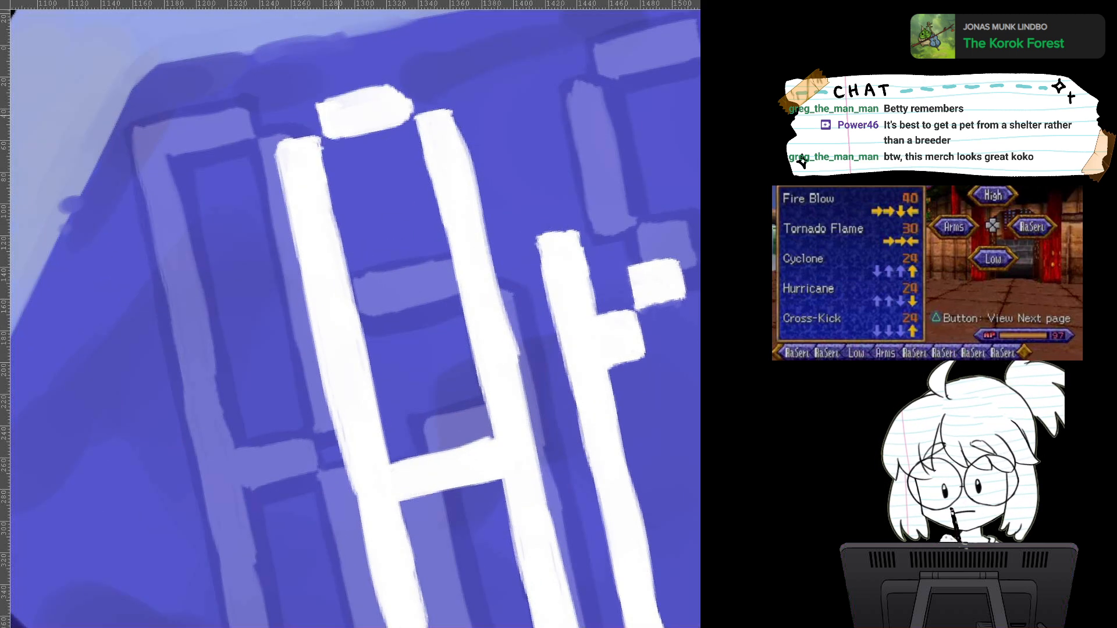
scroll(471, 352, up, 2)
drag(349, 232, 354, 388)
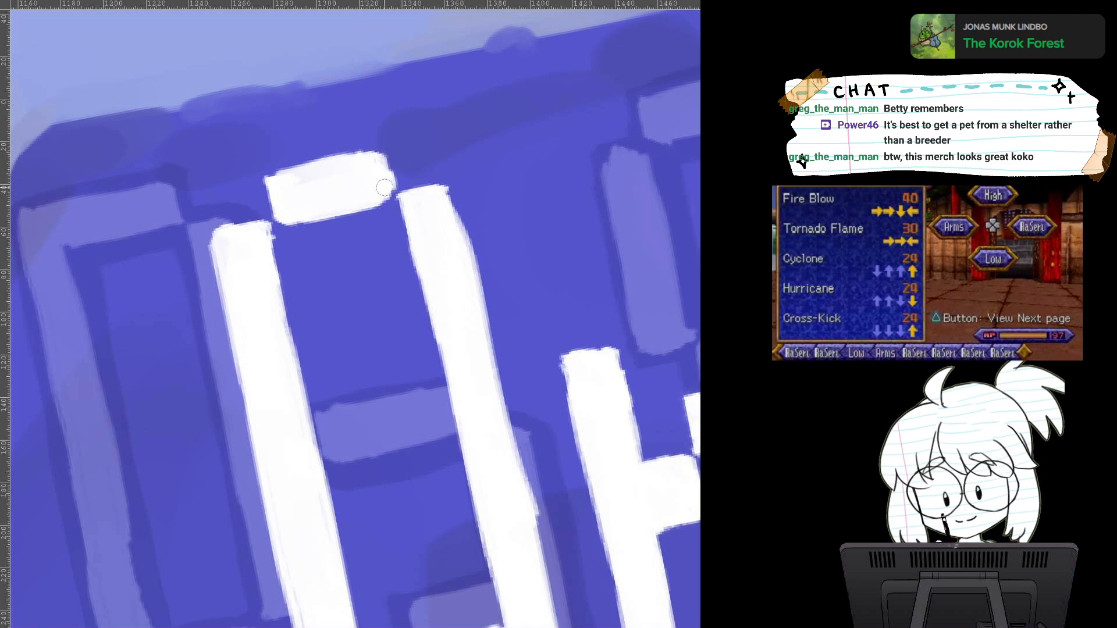
scroll(501, 337, down, 4)
scroll(392, 325, down, 2)
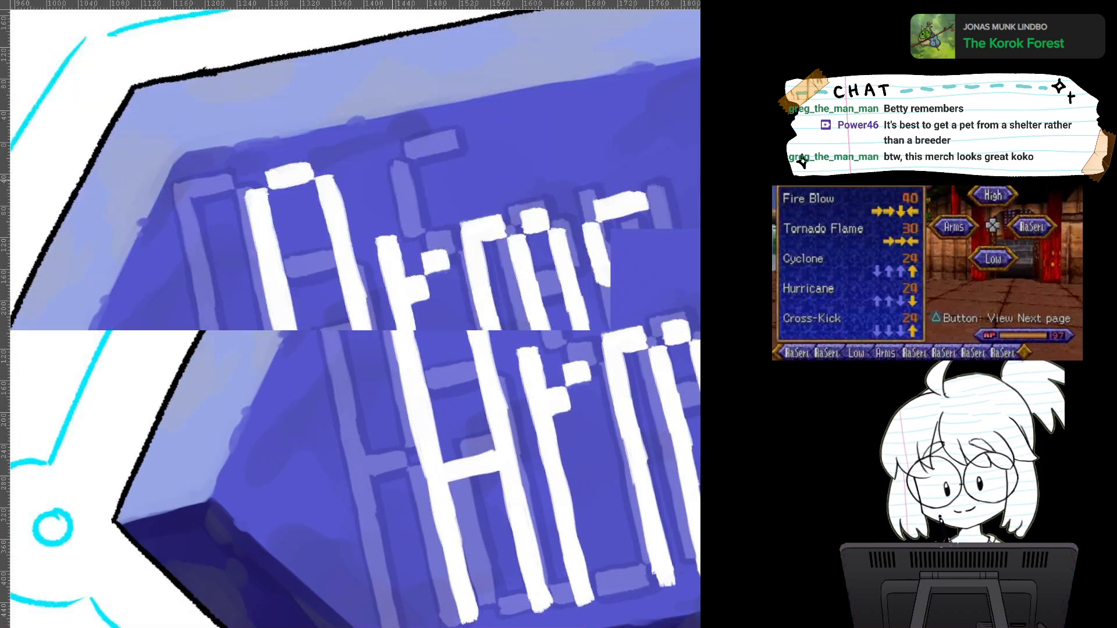
Step: Transform the white "Arms" lettering by rotating it very slightly clockwise on the button face and apply the change
drag(407, 407, 308, 262)
scroll(392, 349, down, 2)
scroll(392, 337, up, 1)
scroll(392, 329, up, 1)
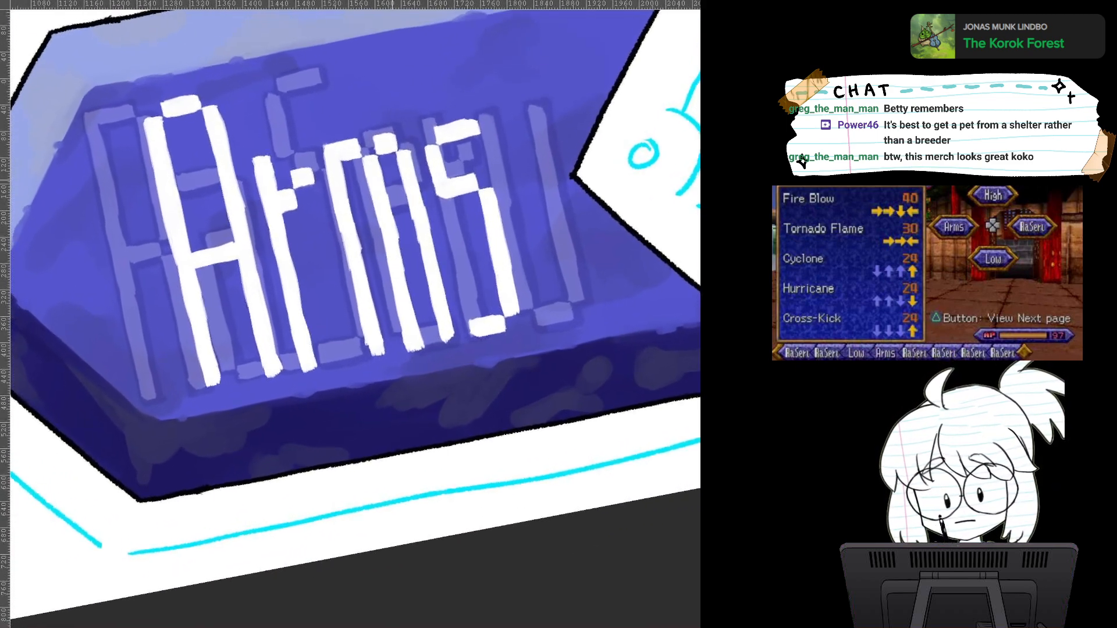
drag(392, 329, 382, 415)
scroll(481, 390, down, 1)
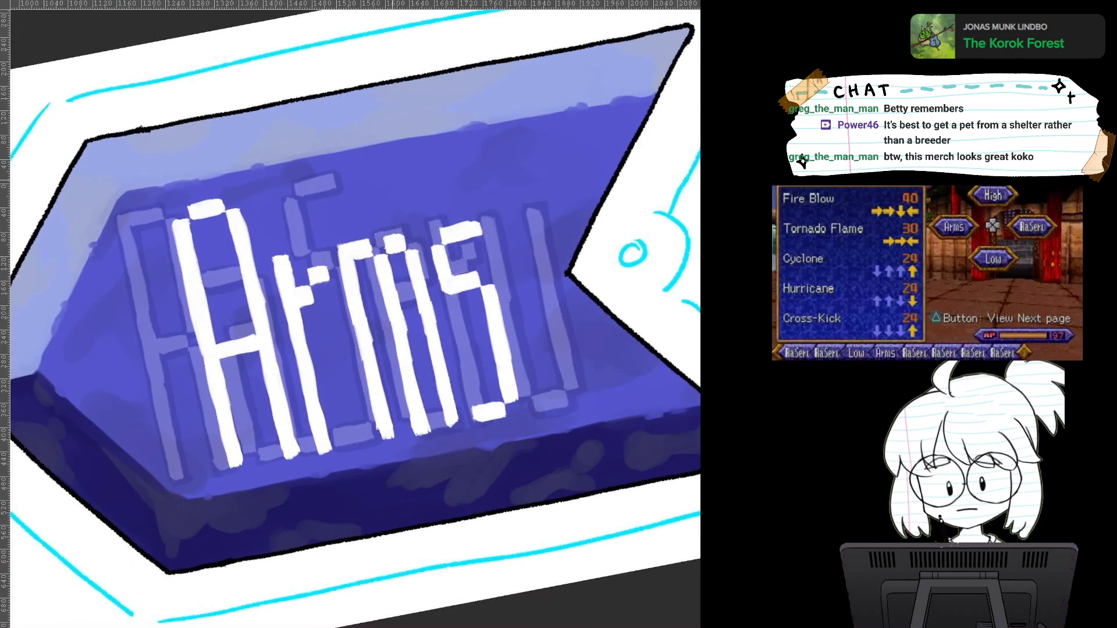
drag(481, 389, 456, 378)
key(ctrl+t)
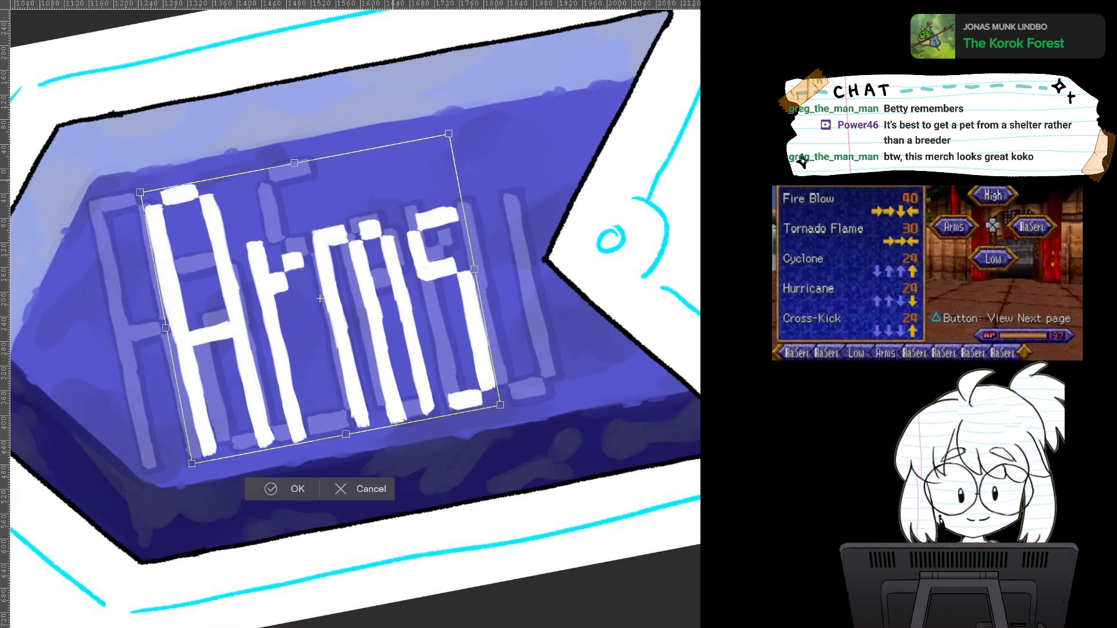
drag(524, 262, 524, 265)
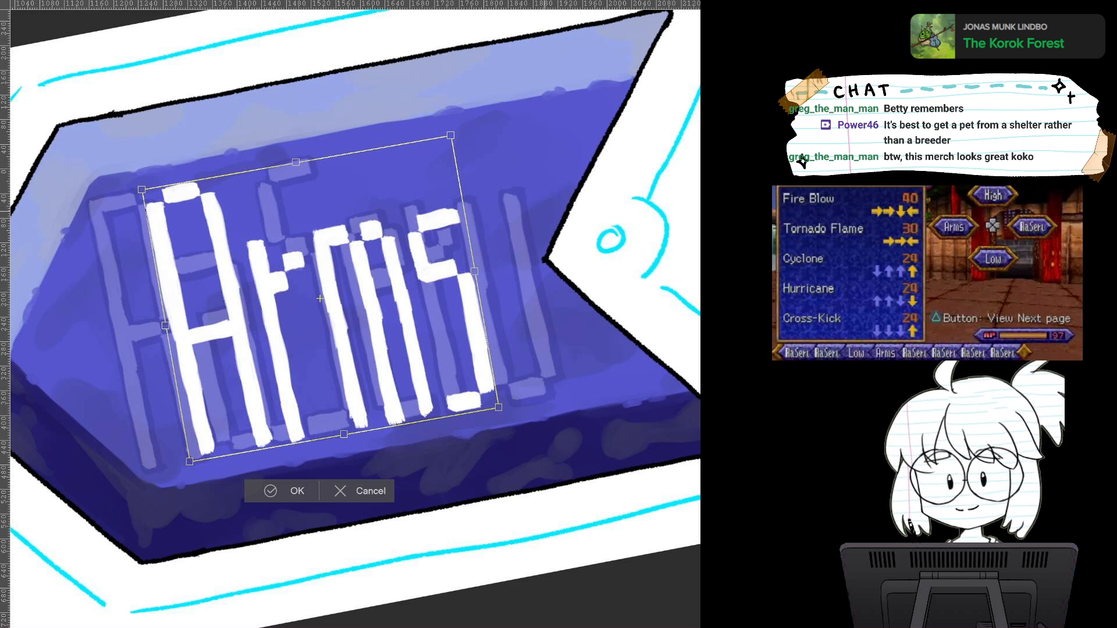
click(283, 489)
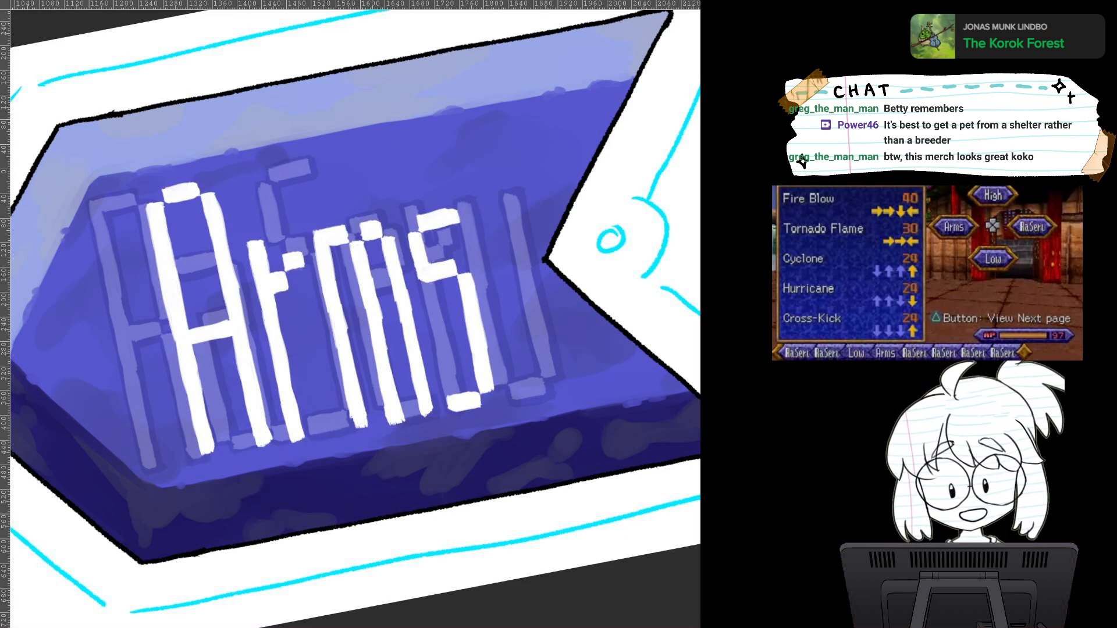
Step: Smooth the ragged bottom end of the A's first leg with white paint
scroll(416, 319, up, 1)
drag(197, 416, 433, 349)
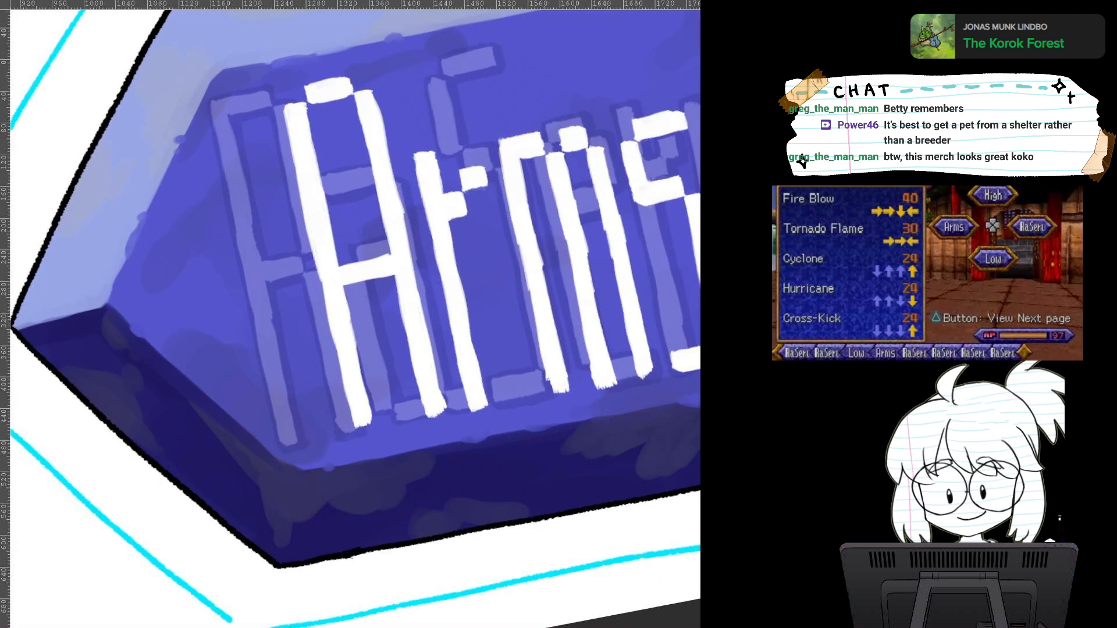
scroll(433, 349, up, 2)
drag(229, 168, 245, 237)
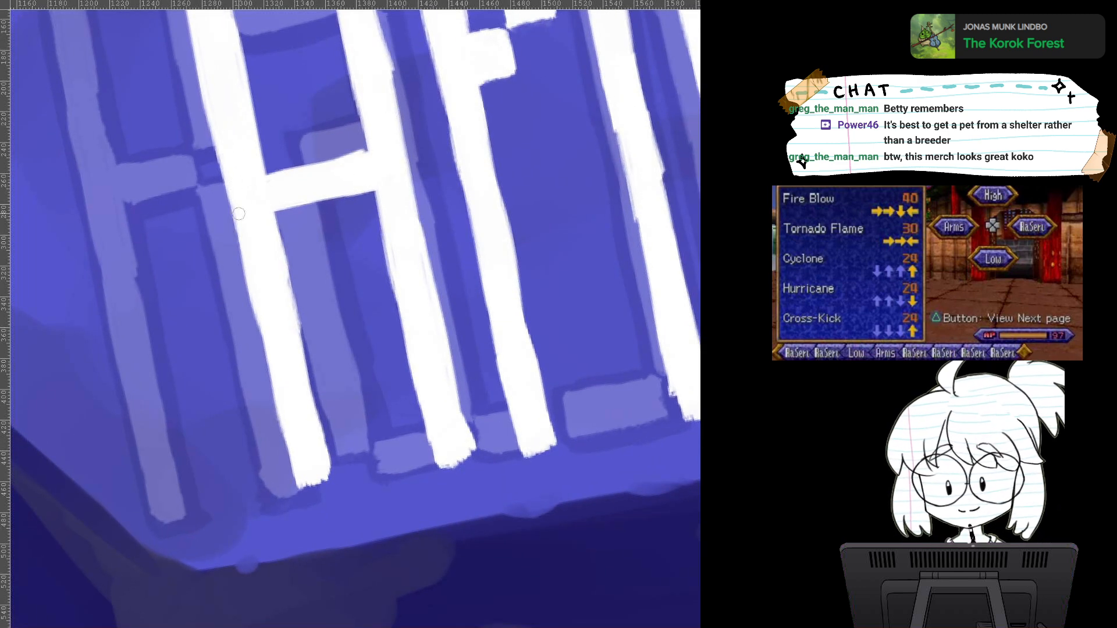
mouse_move(260, 317)
mouse_down()
mouse_move(291, 460)
mouse_move(303, 489)
mouse_move(317, 480)
mouse_up()
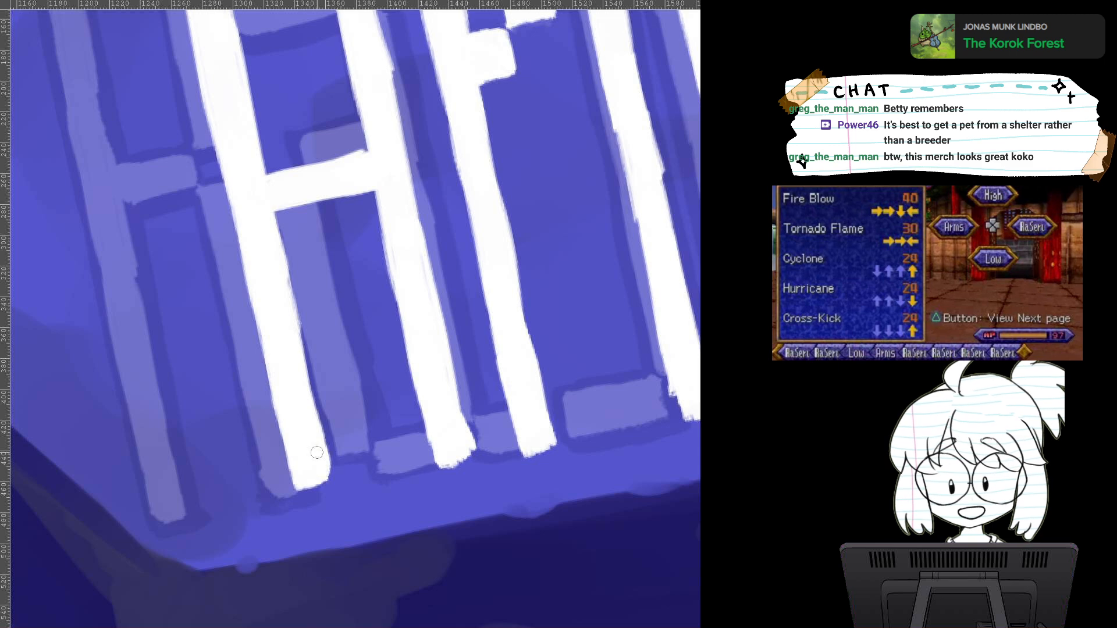
scroll(318, 459, down, 4)
drag(318, 349, 296, 327)
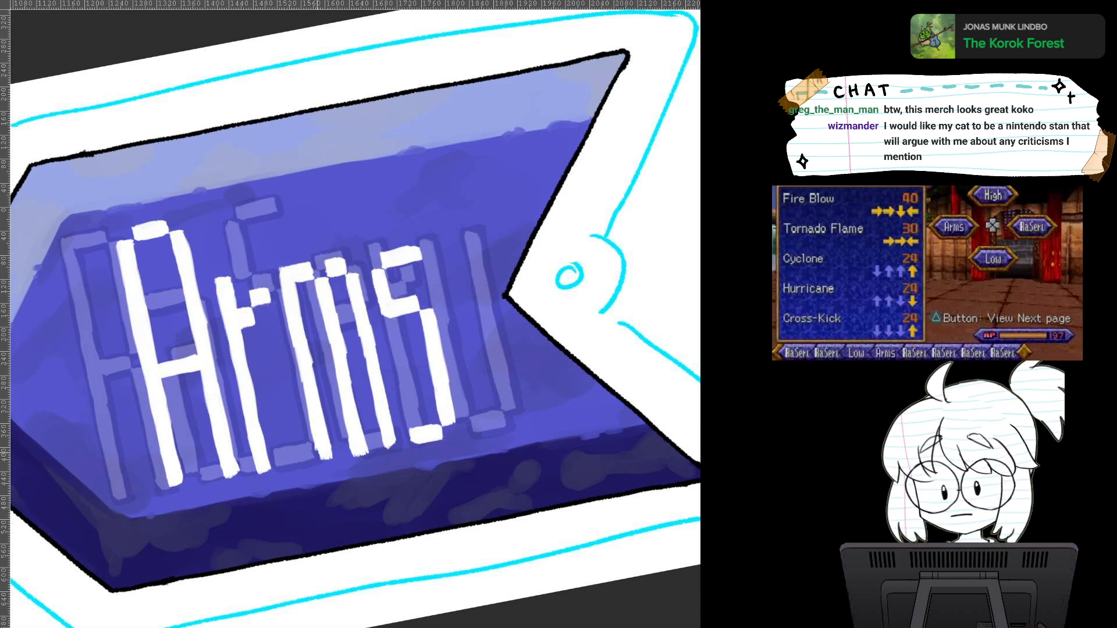
Step: Remove the faded guide lettering behind the white "Arms" letters
scroll(253, 445, up, 5)
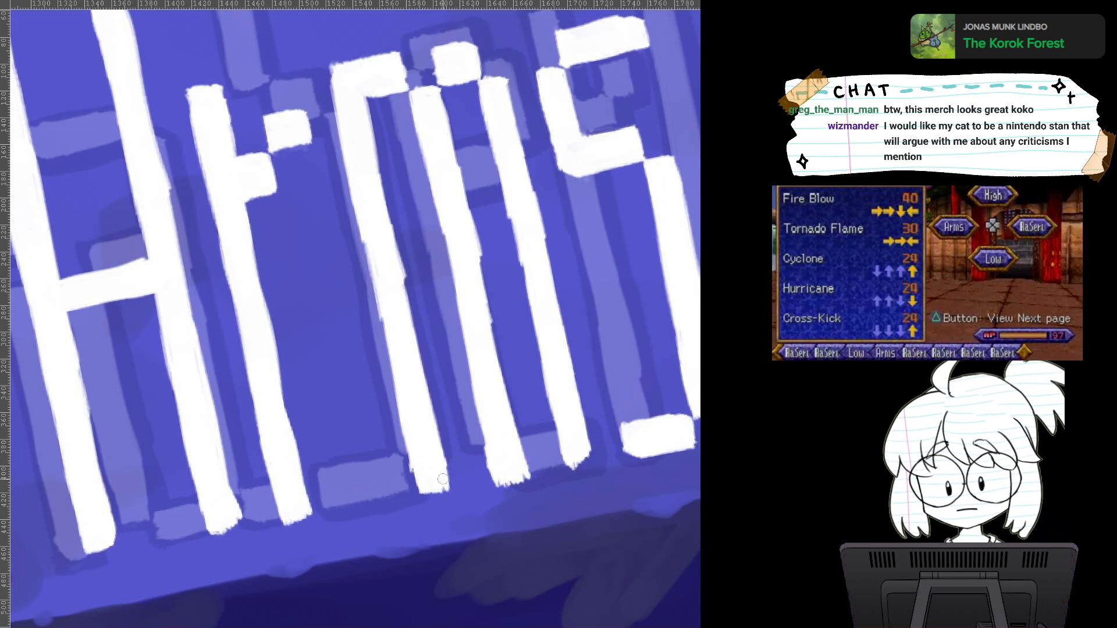
scroll(436, 452, down, 3)
scroll(436, 453, up, 2)
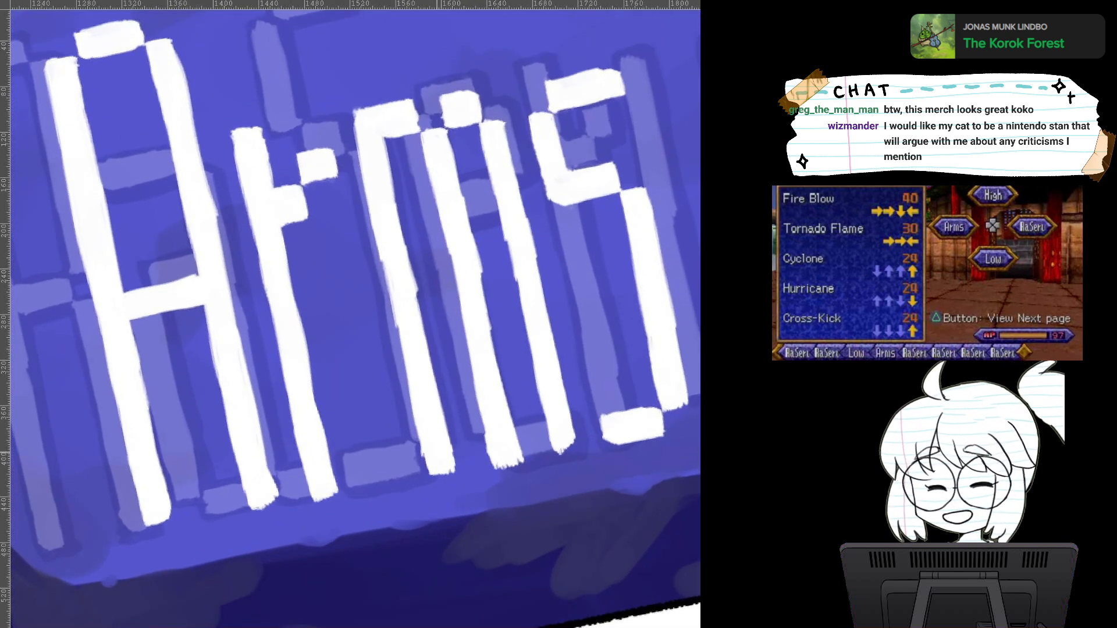
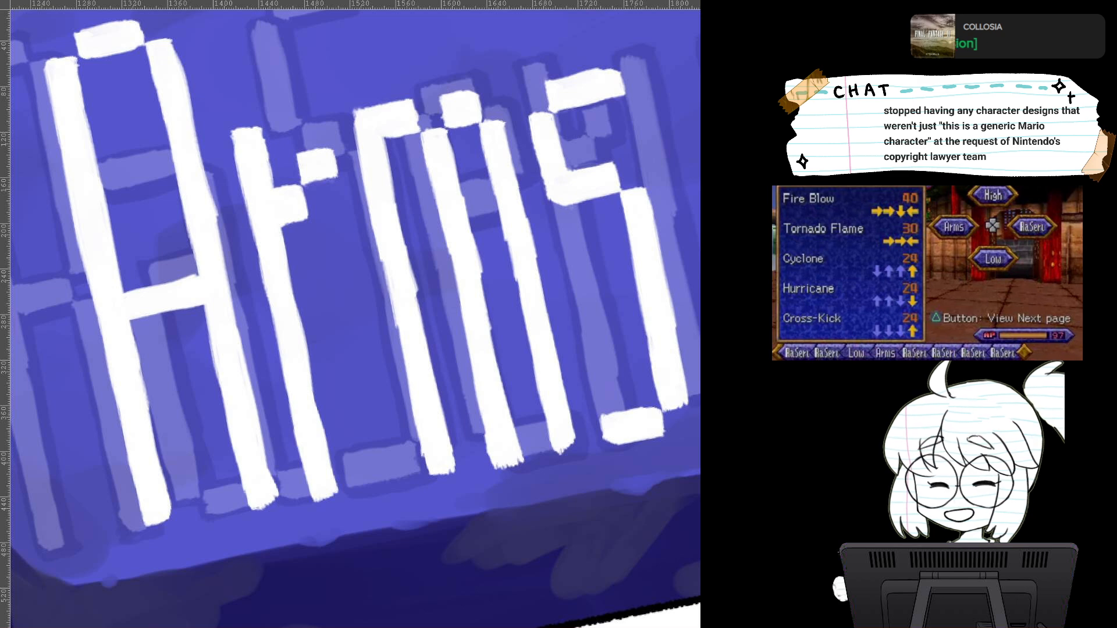
drag(291, 279, 417, 355)
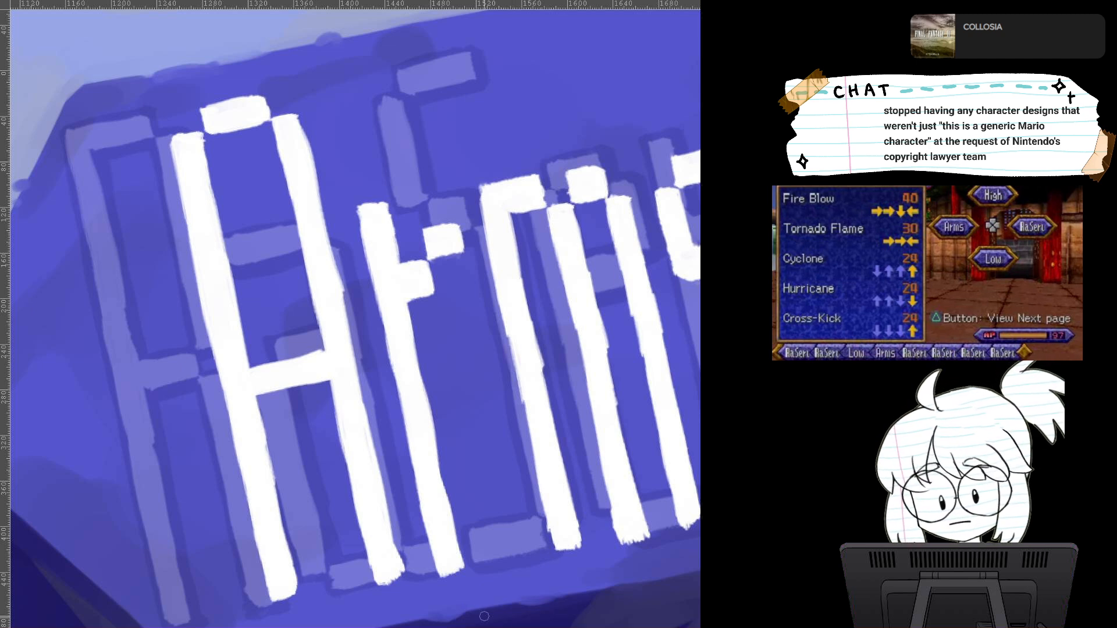
key(Delete)
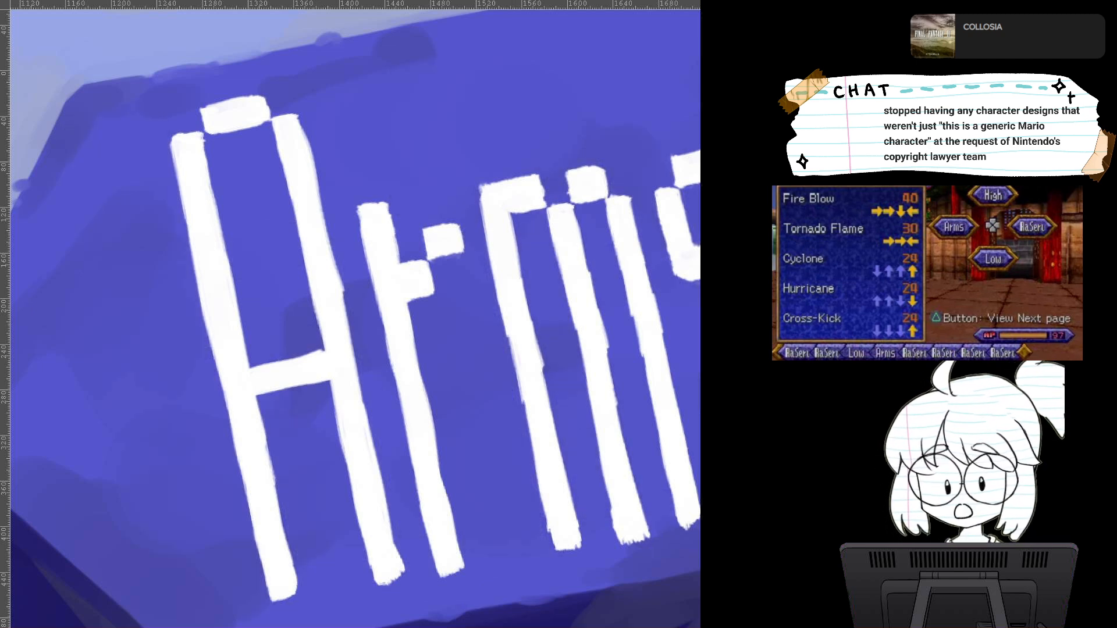
Step: Paint a dark navy outline around the near end of the A's cap bar and down the outer edge of its first leg
drag(297, 325, 487, 529)
scroll(412, 350, up, 3)
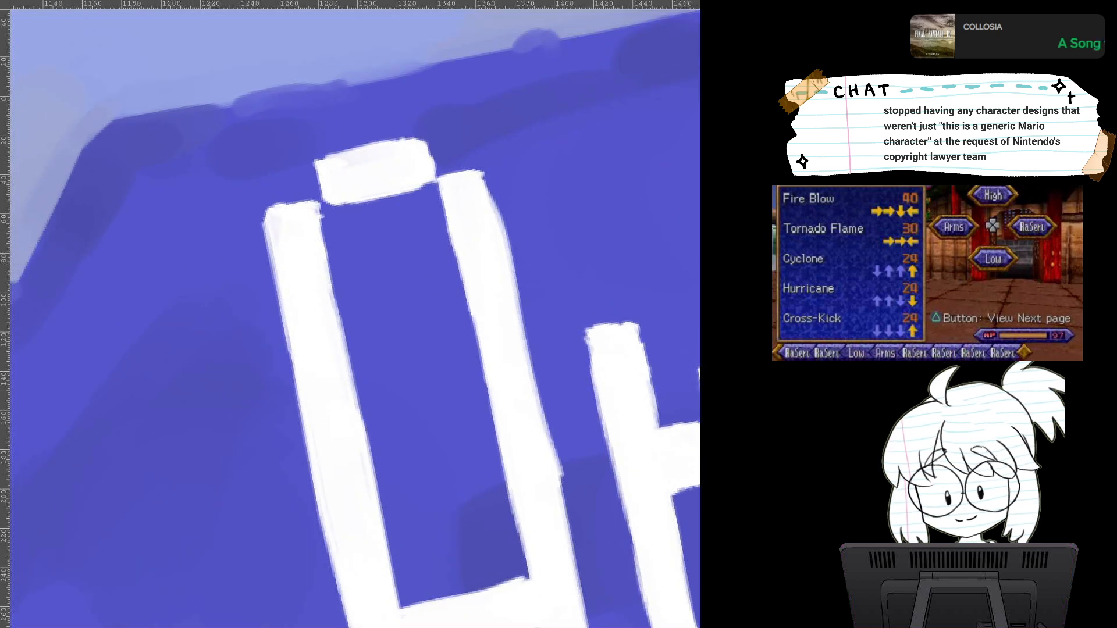
mouse_move(323, 154)
mouse_down()
mouse_move(311, 205)
mouse_move(269, 233)
mouse_move(297, 402)
mouse_move(282, 201)
mouse_up()
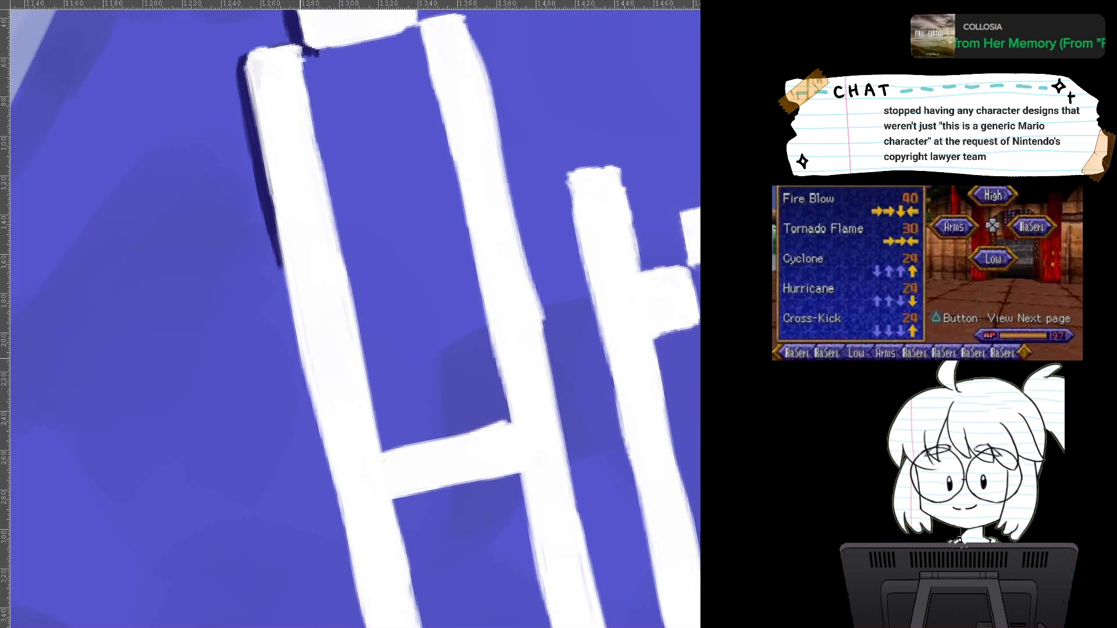
mouse_move(401, 375)
mouse_down()
mouse_move(401, 413)
mouse_move(401, 372)
mouse_up()
mouse_move(285, 258)
mouse_down()
mouse_move(221, 182)
mouse_move(251, 311)
mouse_up()
mouse_move(239, 262)
mouse_down()
mouse_move(277, 396)
mouse_move(264, 366)
mouse_move(291, 492)
mouse_up()
drag(277, 453, 310, 604)
drag(312, 473, 305, 272)
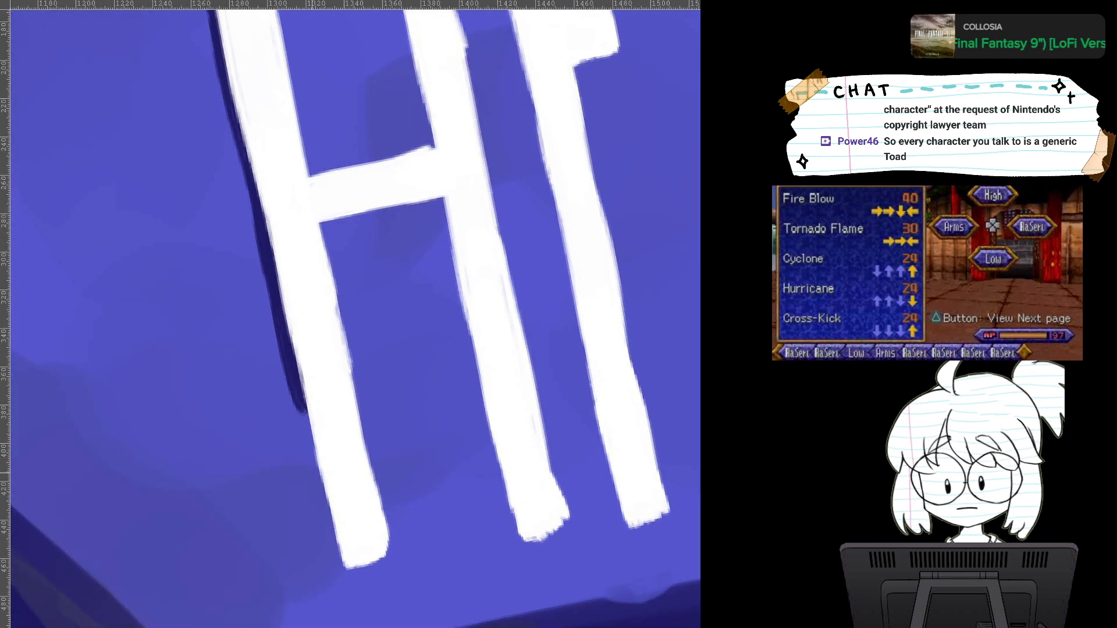
Step: Finish the navy outline of the A's first leg around its foot and along its inner edge up to the crossbar
drag(302, 395, 346, 559)
mouse_move(334, 520)
mouse_down()
mouse_move(341, 569)
mouse_move(399, 558)
mouse_up()
drag(322, 222, 363, 398)
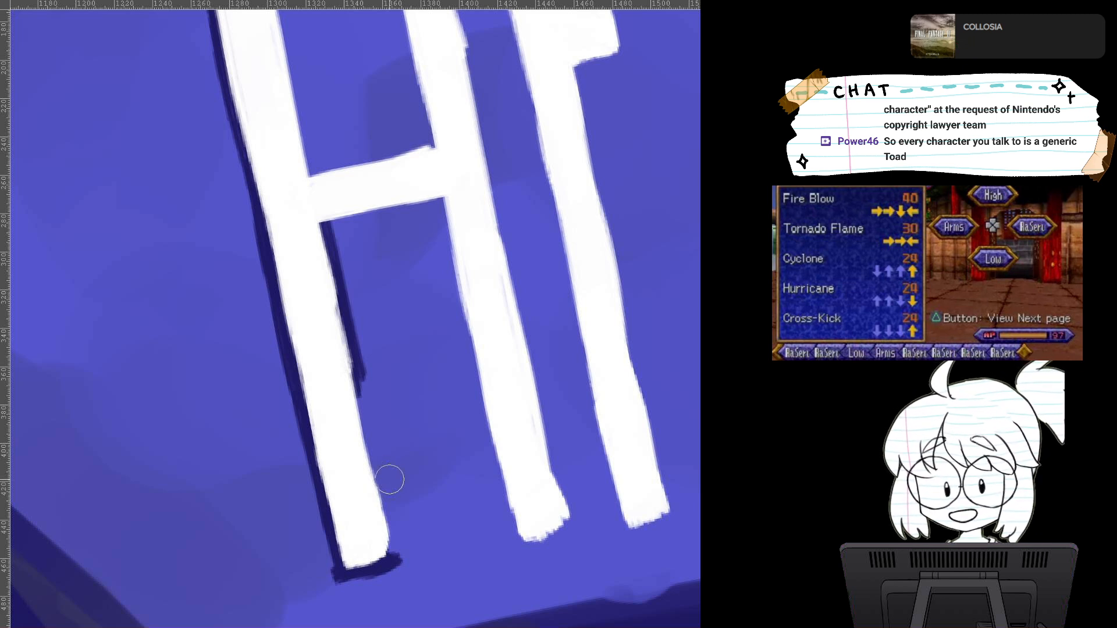
drag(355, 389, 377, 490)
drag(353, 417, 388, 532)
drag(368, 468, 391, 546)
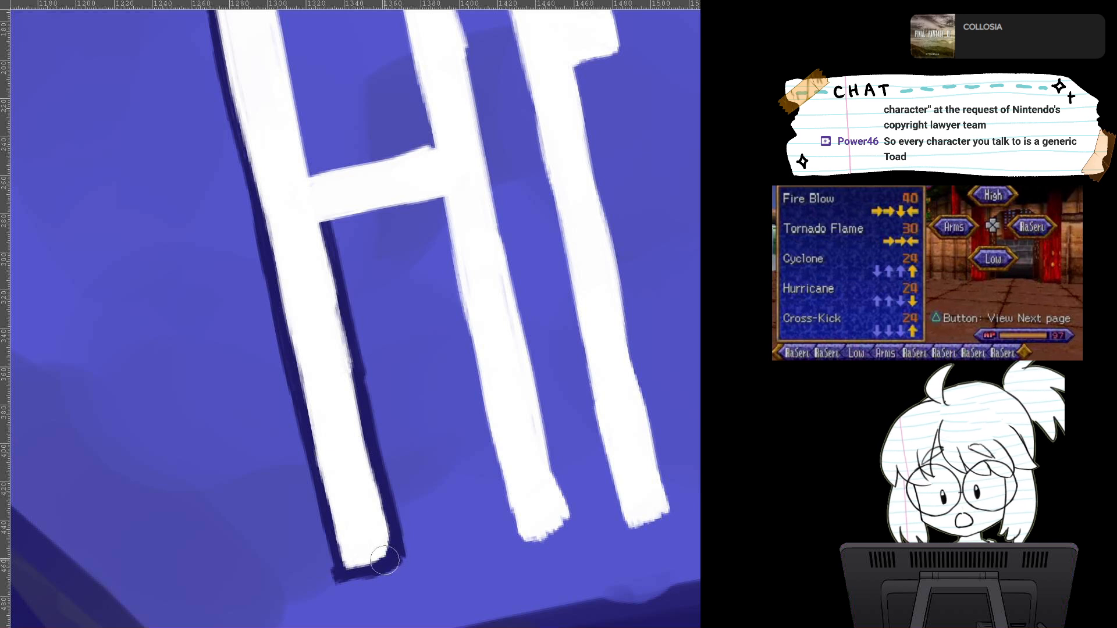
Step: Outline the underside of the A's crossbar and the second leg's lower inner edge, foot and outer edge in dark navy
mouse_move(331, 223)
mouse_down()
mouse_move(445, 211)
mouse_move(496, 427)
mouse_up()
mouse_move(478, 374)
mouse_down()
mouse_move(520, 539)
mouse_move(529, 505)
mouse_move(516, 511)
mouse_move(522, 541)
mouse_move(550, 522)
mouse_up()
drag(494, 326, 514, 503)
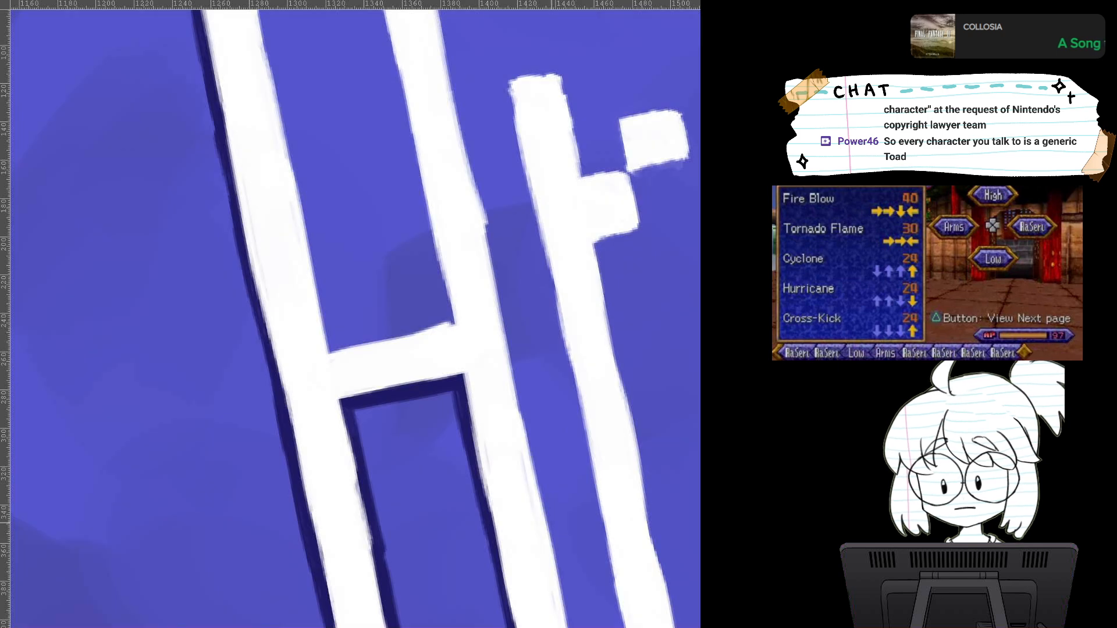
drag(448, 106, 477, 256)
drag(454, 125, 494, 321)
mouse_move(481, 237)
mouse_down()
mouse_move(535, 514)
mouse_move(486, 350)
mouse_move(512, 284)
mouse_move(536, 410)
mouse_up()
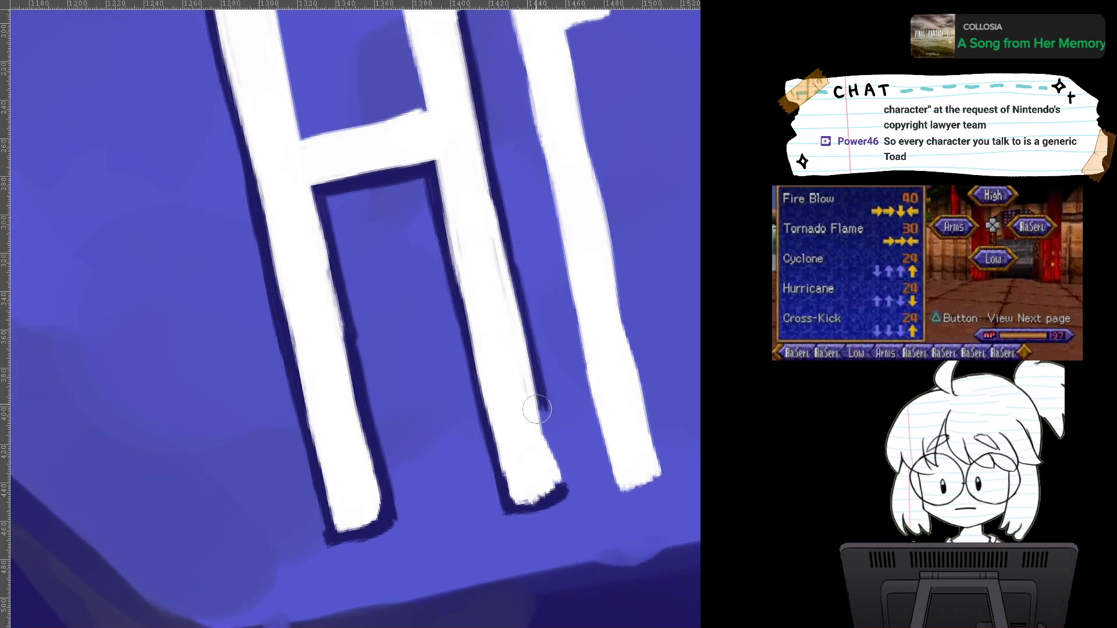
drag(517, 319, 553, 485)
drag(536, 421, 555, 489)
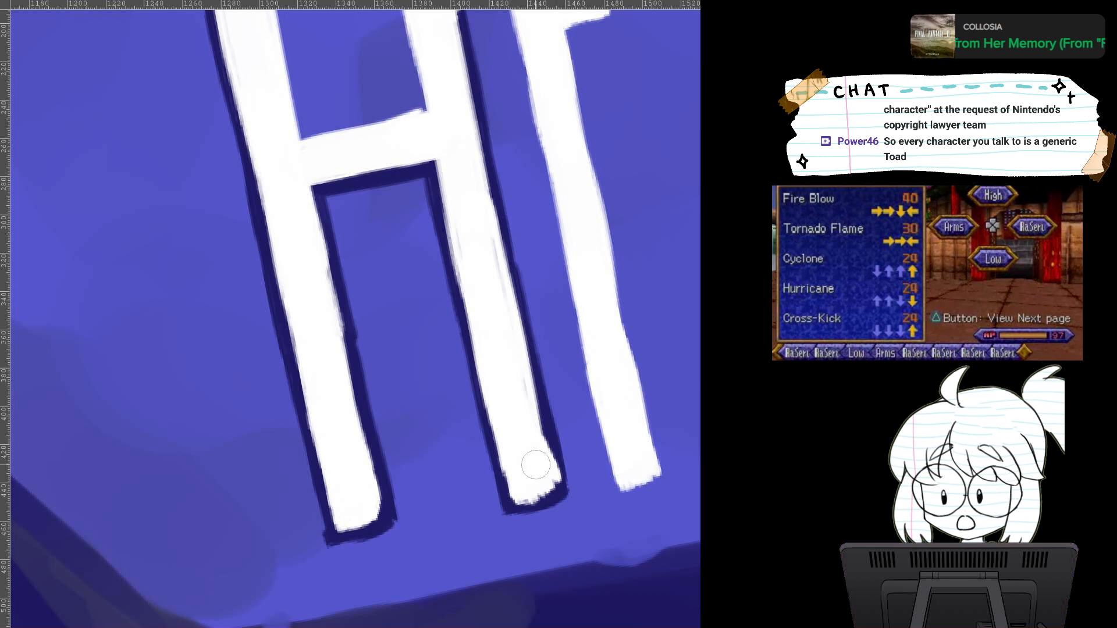
Step: Outline the A's cap bar, the upper outer edge of its second leg, and its enclosed upper opening in dark navy
drag(500, 169, 571, 573)
drag(318, 109, 386, 81)
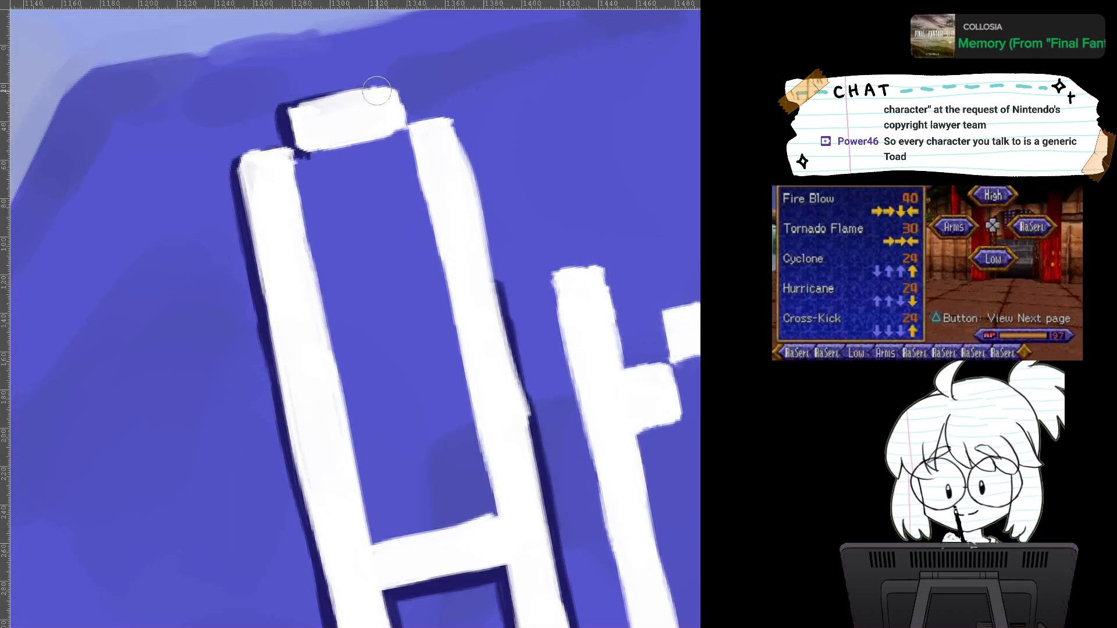
mouse_move(280, 107)
mouse_down()
mouse_move(401, 78)
mouse_move(404, 122)
mouse_move(472, 175)
mouse_move(501, 298)
mouse_up()
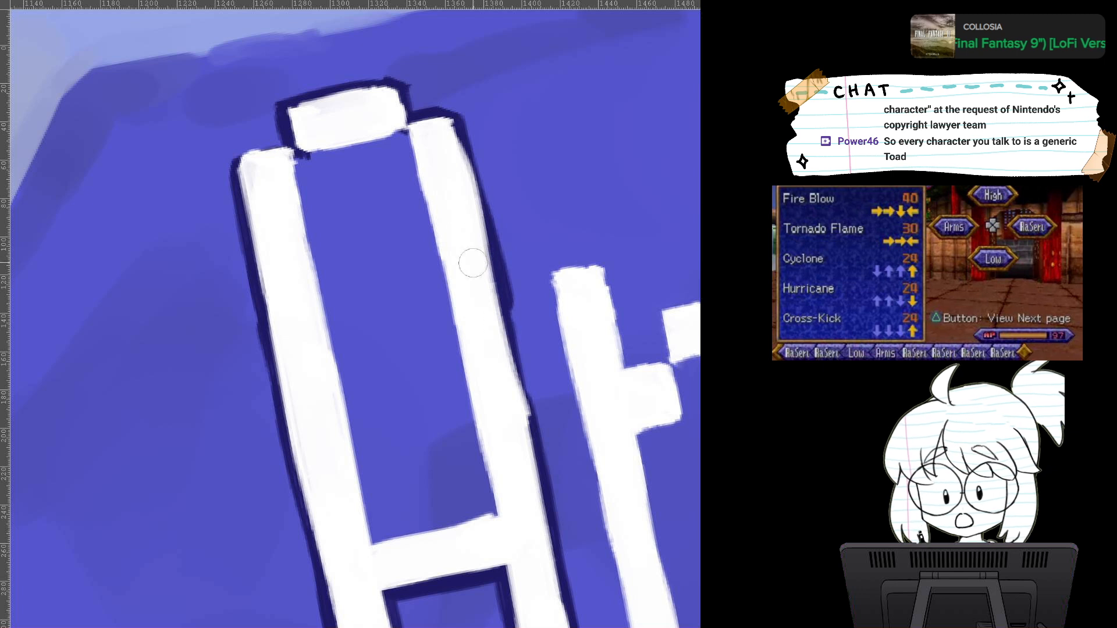
mouse_move(294, 156)
mouse_down()
mouse_move(424, 131)
mouse_move(307, 156)
mouse_move(407, 130)
mouse_move(433, 143)
mouse_move(410, 135)
mouse_move(468, 392)
mouse_move(466, 344)
mouse_move(492, 517)
mouse_up()
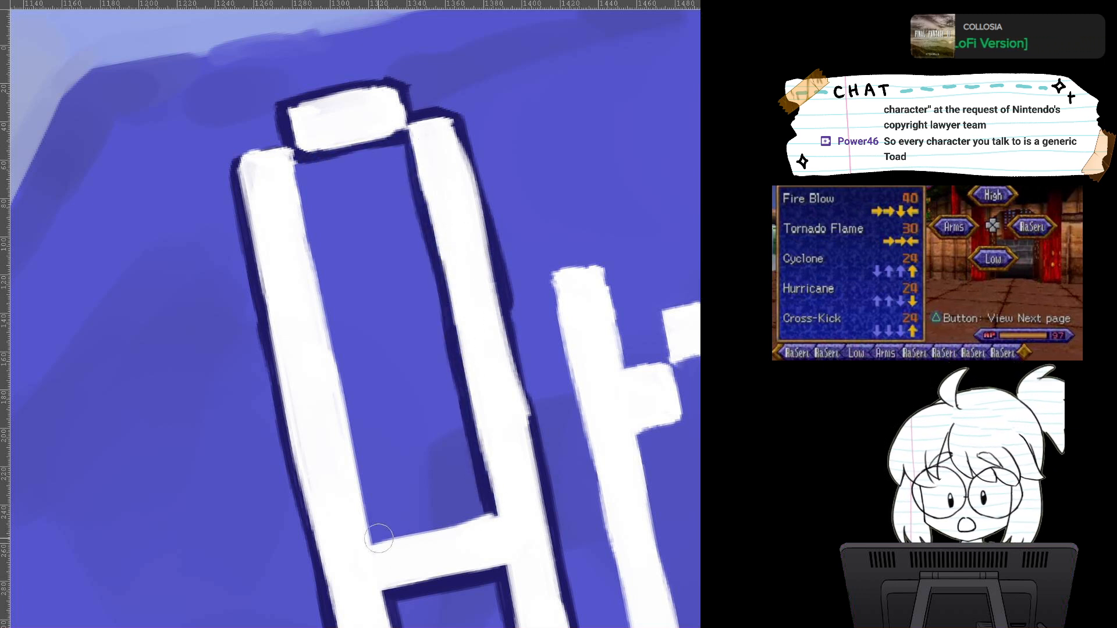
mouse_move(379, 538)
mouse_down()
mouse_move(453, 522)
mouse_move(418, 531)
mouse_up()
drag(287, 172, 360, 524)
Step: Outline the top of the r's stem and its two square arm blocks in dark navy
mouse_move(335, 348)
mouse_down()
mouse_move(366, 531)
mouse_move(153, 367)
mouse_up()
mouse_move(343, 143)
mouse_down()
mouse_move(384, 133)
mouse_move(405, 226)
mouse_up()
drag(390, 153, 413, 237)
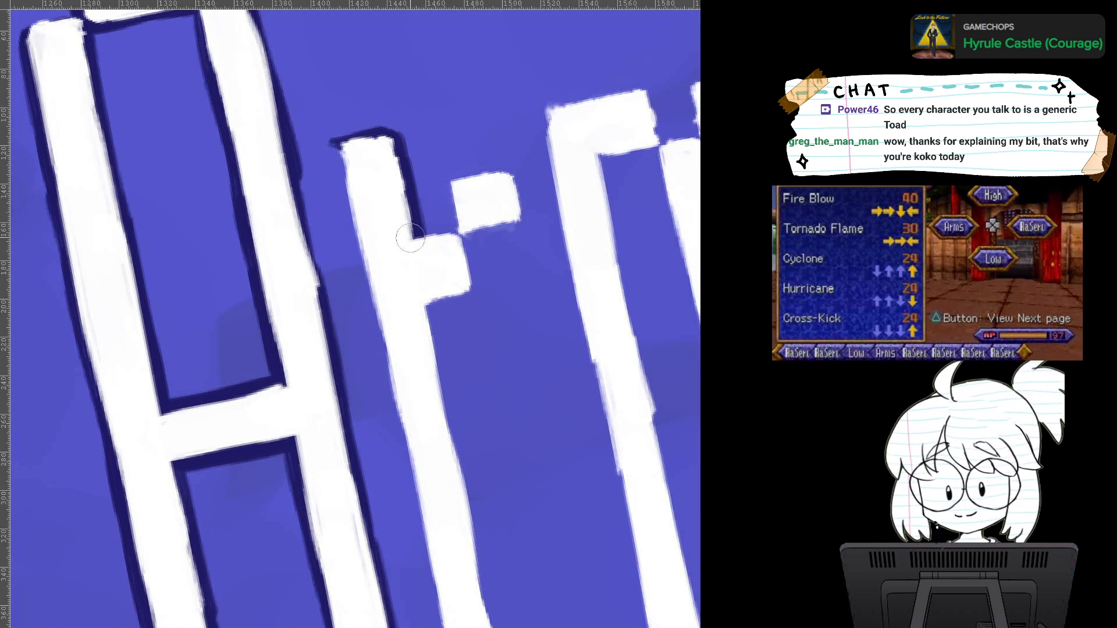
drag(410, 237, 457, 229)
mouse_move(451, 179)
mouse_down()
mouse_move(457, 206)
mouse_move(449, 176)
mouse_move(509, 166)
mouse_move(519, 221)
mouse_move(515, 191)
mouse_move(506, 227)
mouse_move(458, 236)
mouse_move(472, 294)
mouse_move(446, 297)
mouse_up()
drag(339, 152, 381, 340)
drag(371, 273, 361, 193)
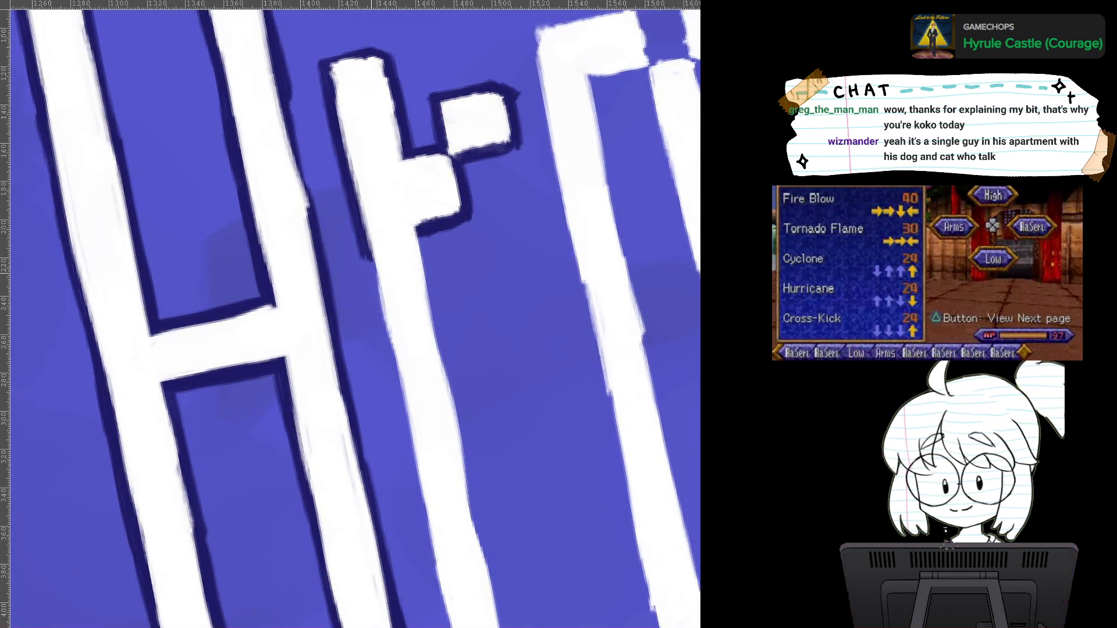
Step: Continue the navy outline down both sides of the r's long stem and around its foot
drag(371, 256, 393, 359)
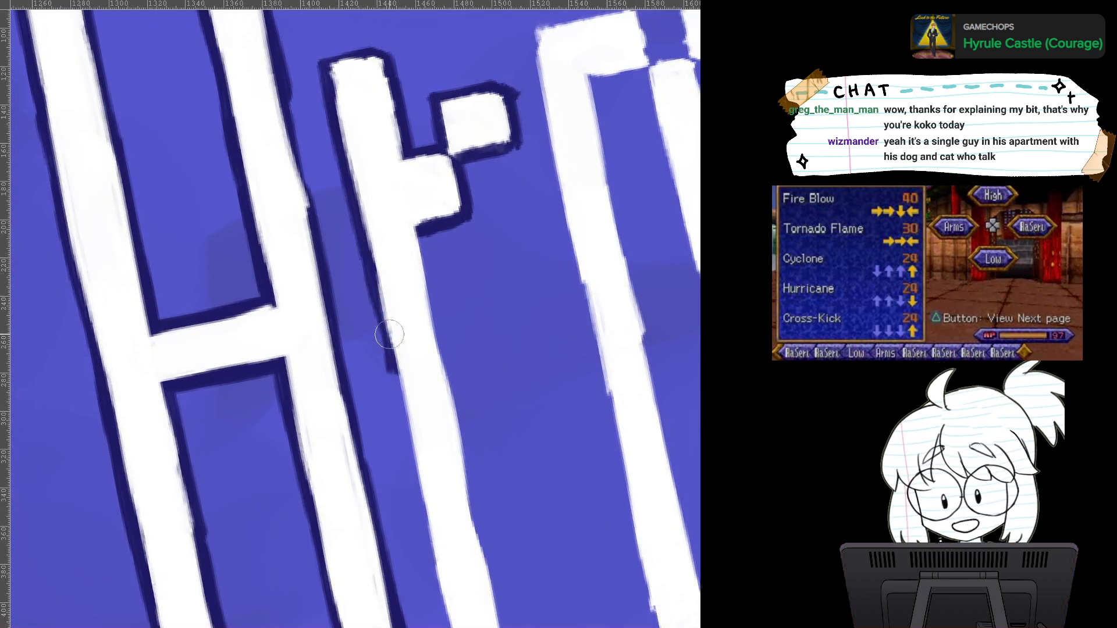
drag(382, 268, 420, 456)
drag(416, 222, 439, 387)
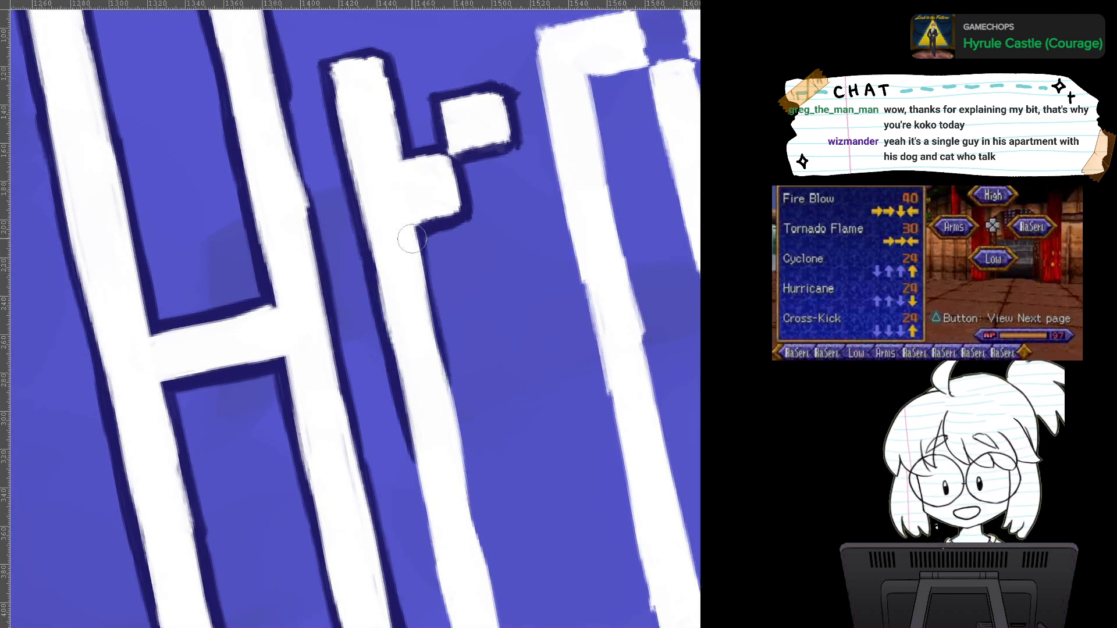
drag(426, 261, 467, 462)
drag(447, 399, 485, 229)
mouse_move(451, 289)
mouse_down()
mouse_move(503, 518)
mouse_move(547, 506)
mouse_up()
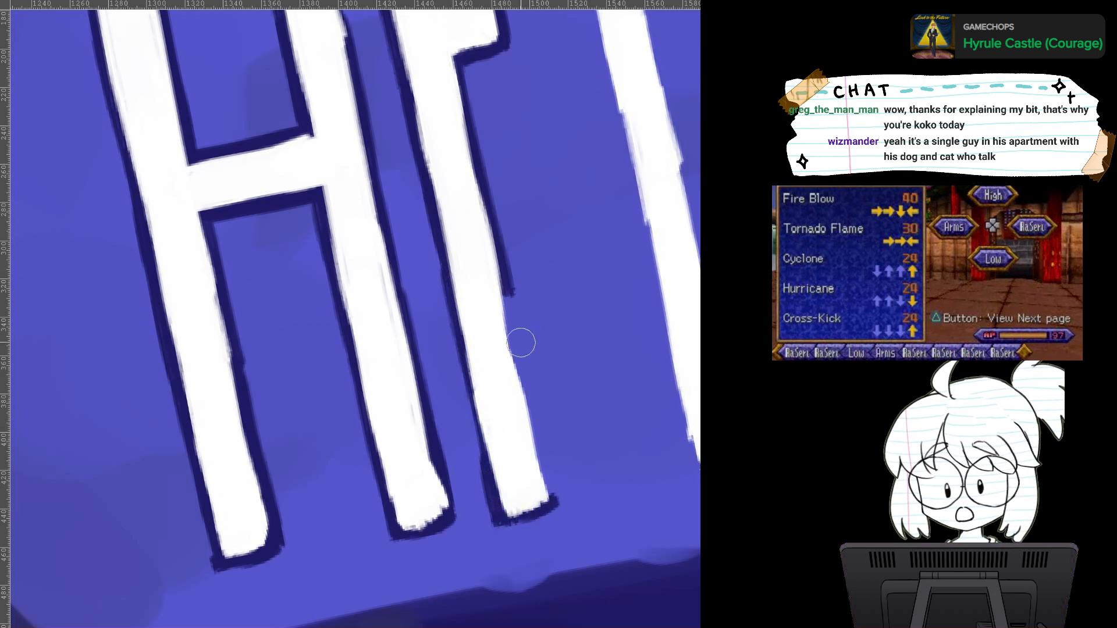
drag(503, 297, 523, 424)
drag(504, 310, 535, 471)
drag(520, 404, 538, 480)
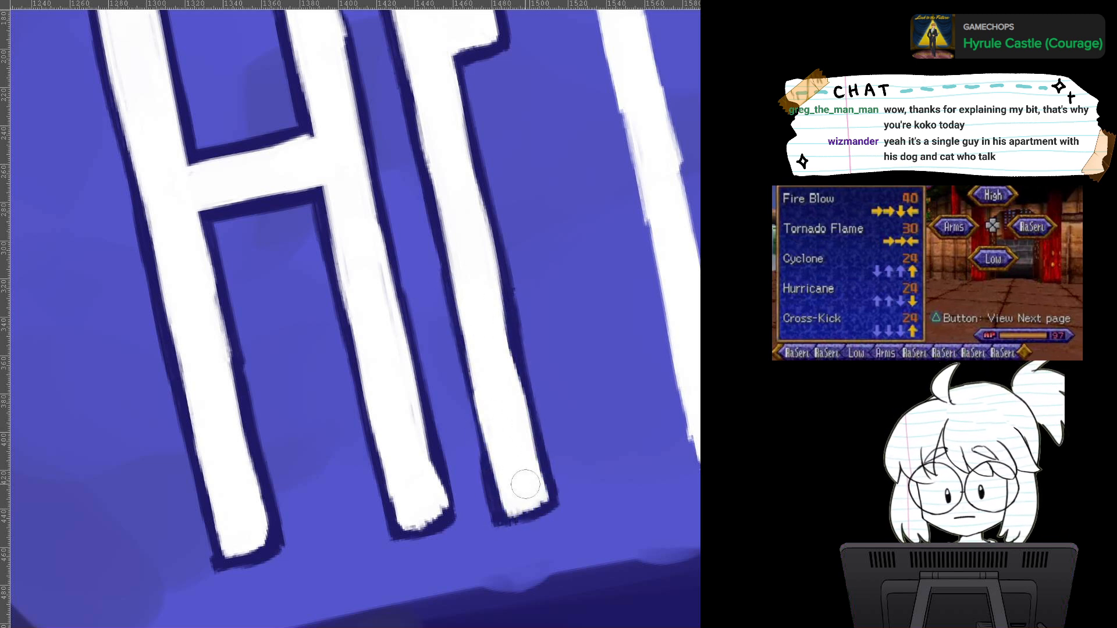
Step: Outline the m's top bar, the outer edge of its first leg and that leg's foot in dark navy
mouse_move(541, 116)
mouse_down()
mouse_move(224, 584)
mouse_move(345, 367)
mouse_move(302, 424)
mouse_up()
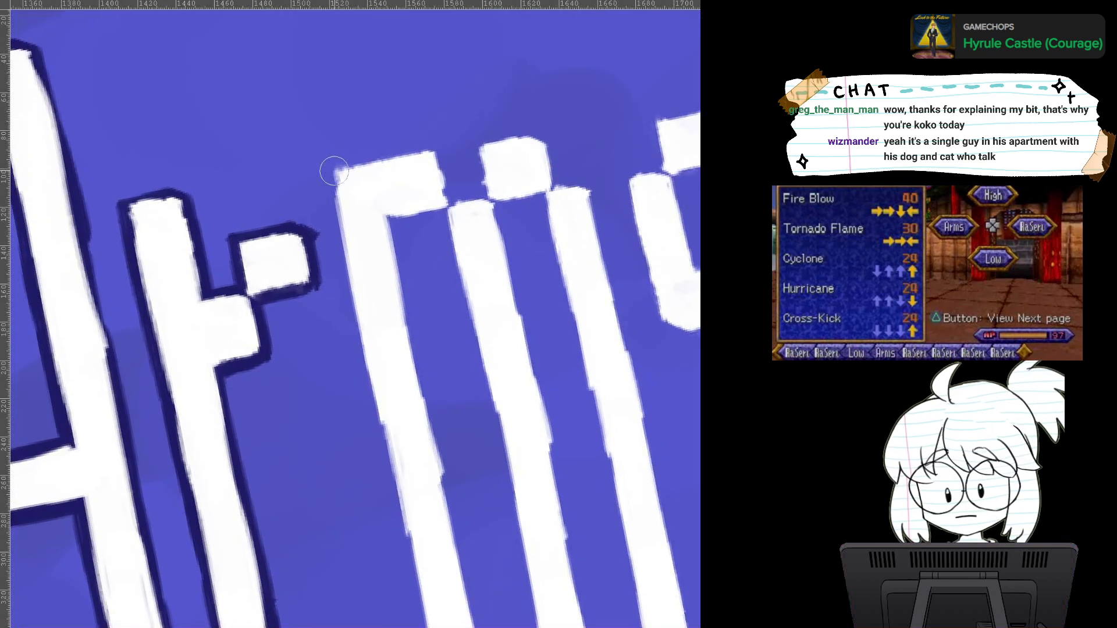
mouse_move(332, 166)
mouse_down()
mouse_move(429, 142)
mouse_move(365, 158)
mouse_up()
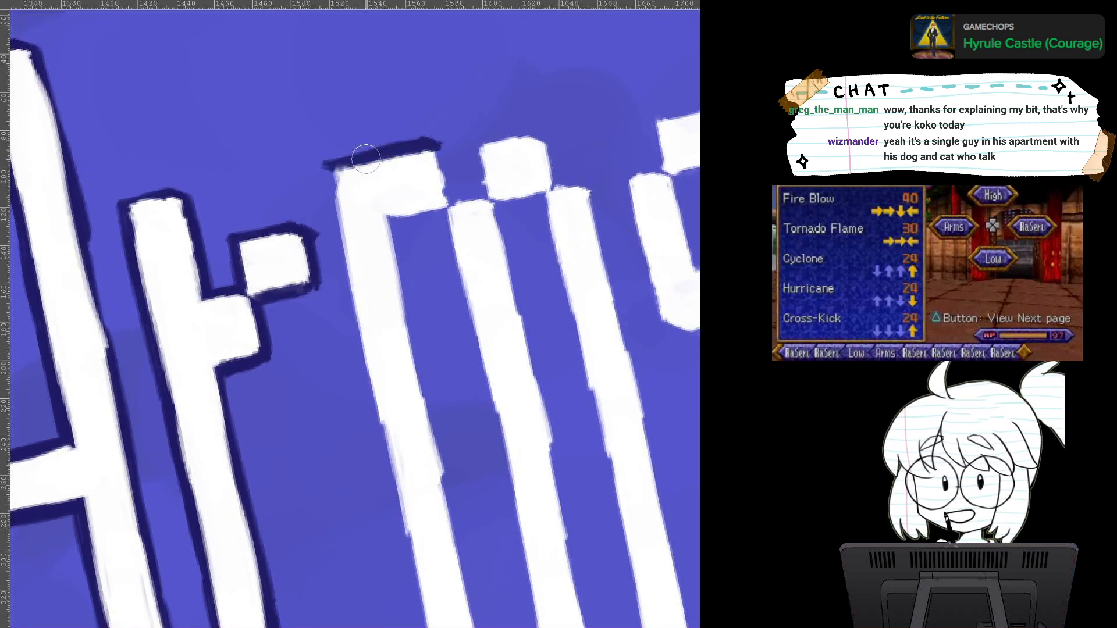
drag(366, 158, 392, 50)
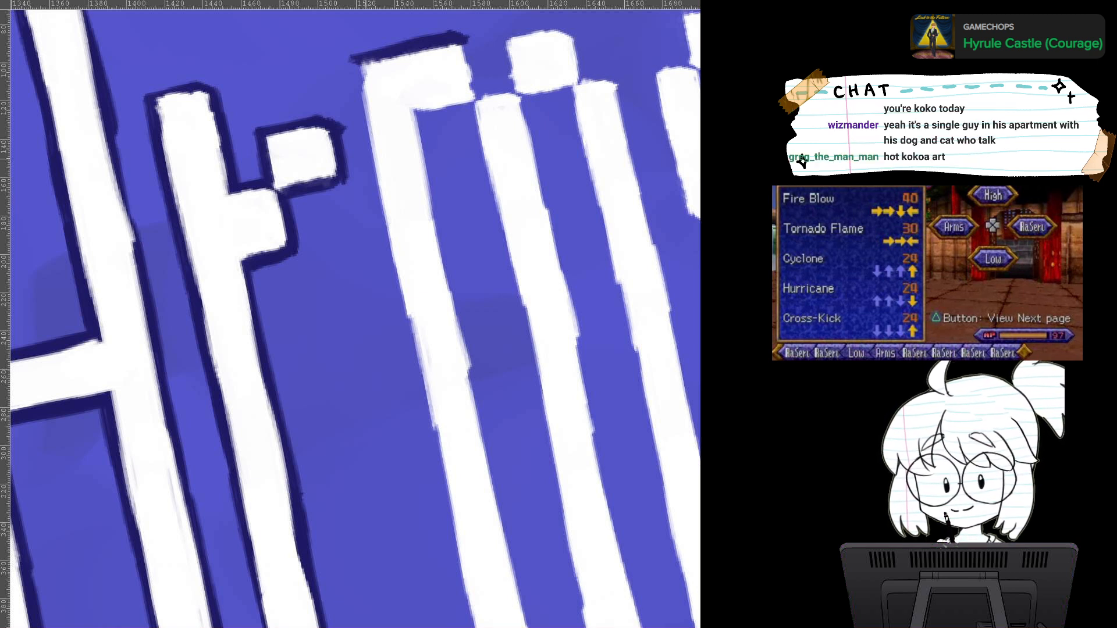
mouse_move(465, 42)
mouse_down()
mouse_move(472, 82)
mouse_move(501, 84)
mouse_up()
drag(355, 58, 387, 250)
mouse_move(417, 107)
mouse_down()
mouse_move(485, 94)
mouse_move(427, 134)
mouse_move(447, 320)
mouse_up()
mouse_move(397, 227)
mouse_down()
mouse_move(445, 484)
mouse_move(391, 332)
mouse_move(408, 457)
mouse_up()
drag(386, 349, 424, 521)
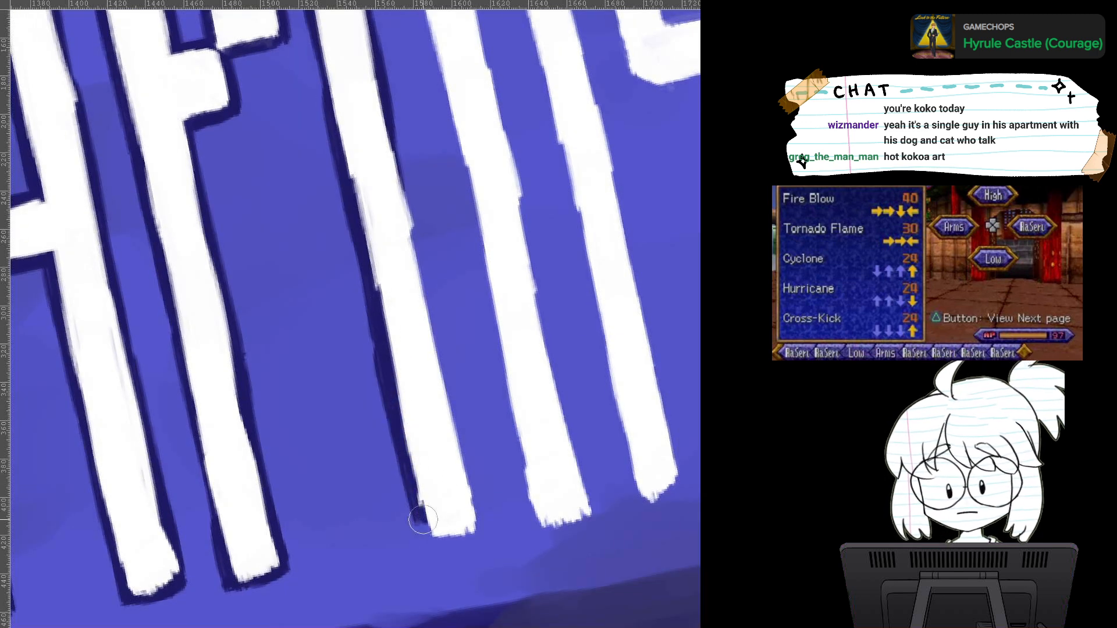
mouse_move(414, 481)
mouse_down()
mouse_move(429, 542)
mouse_move(472, 535)
mouse_up()
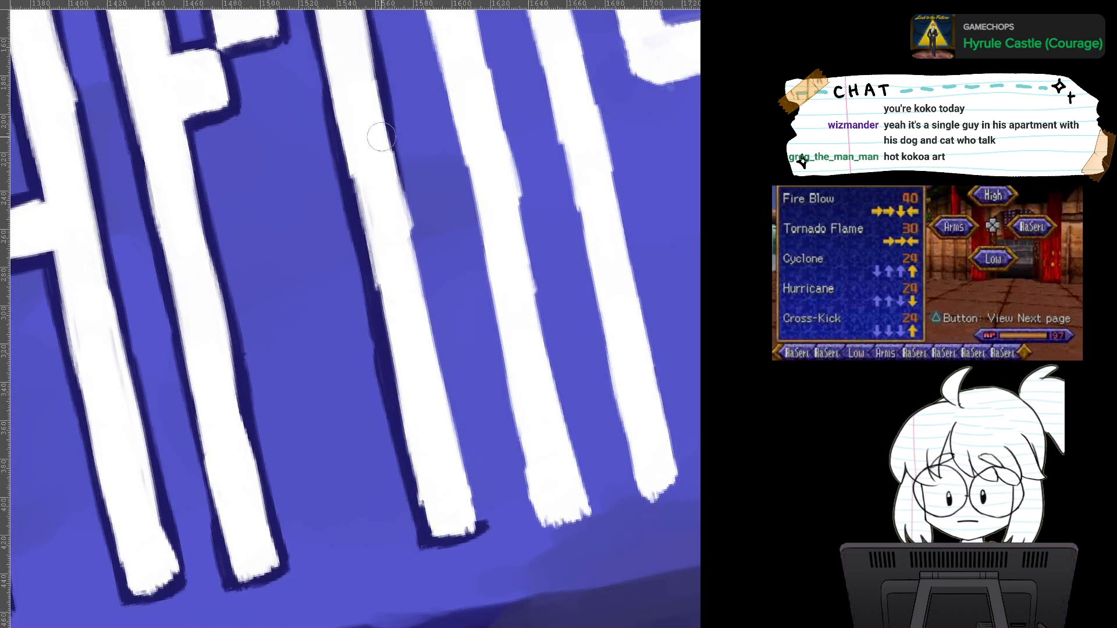
Step: Outline the inner edge of the m's first leg, plus the near edge and foot of its middle leg, in dark navy
drag(388, 149, 433, 360)
mouse_move(430, 317)
mouse_down()
mouse_move(465, 433)
mouse_move(470, 517)
mouse_move(429, 505)
mouse_move(396, 563)
mouse_up()
drag(365, 52, 469, 570)
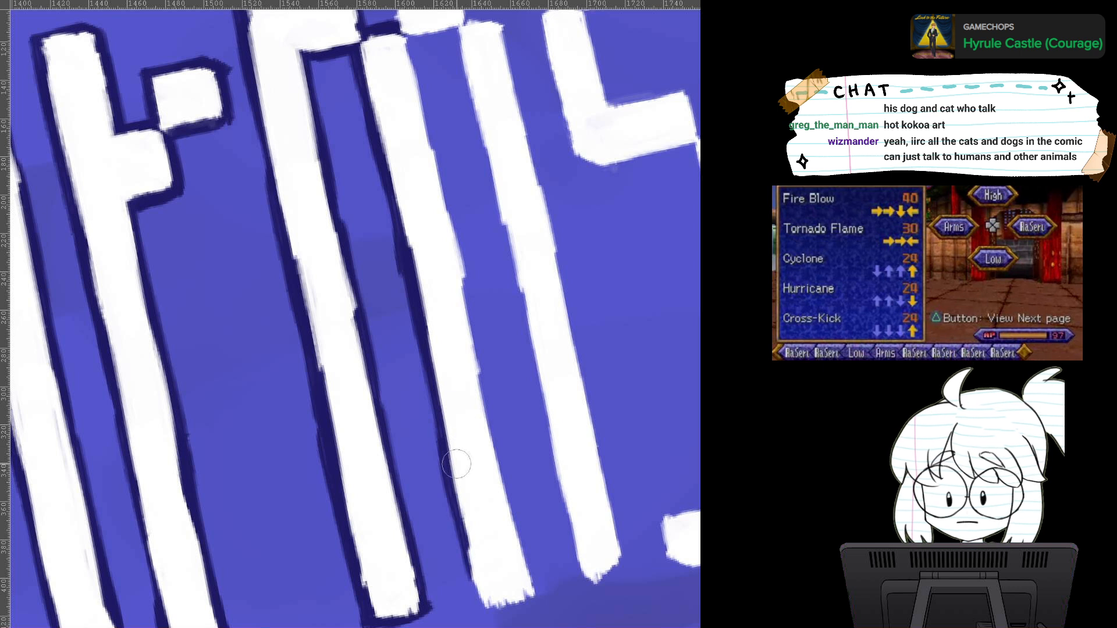
mouse_move(458, 512)
mouse_down()
mouse_move(482, 606)
mouse_move(526, 595)
mouse_up()
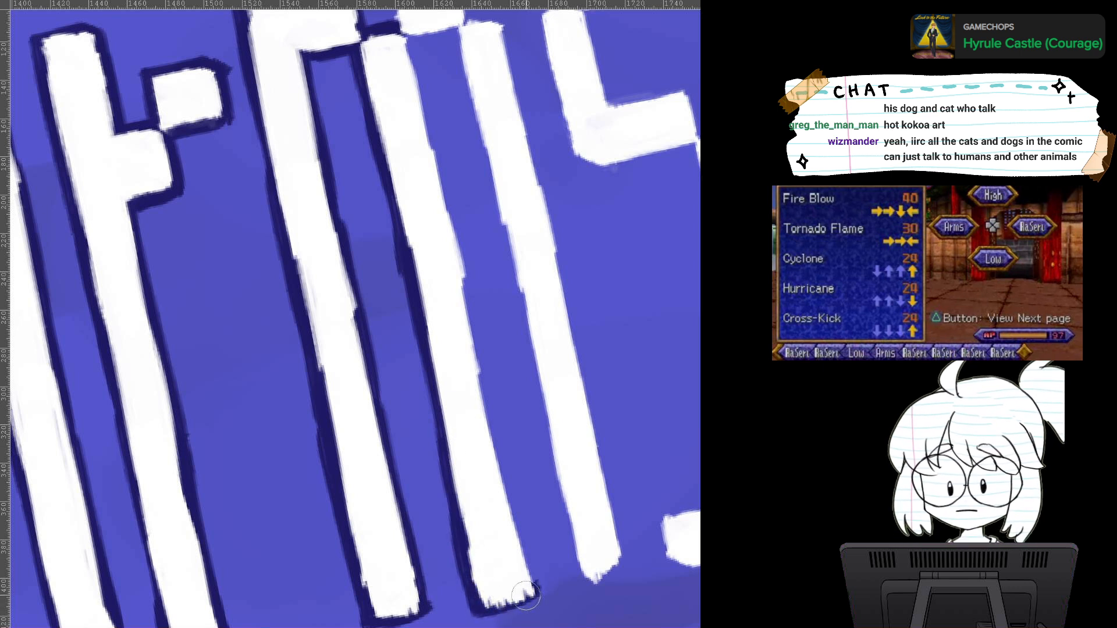
Step: Outline the far side of the m's middle leg, its square top block and the head of its third leg in navy
mouse_move(398, 36)
mouse_down()
mouse_move(445, 224)
mouse_move(475, 420)
mouse_move(517, 567)
mouse_up()
mouse_move(490, 460)
mouse_down()
mouse_move(528, 597)
mouse_move(518, 591)
mouse_move(525, 572)
mouse_move(515, 627)
mouse_up()
mouse_move(383, 94)
mouse_down()
mouse_move(375, 80)
mouse_move(442, 68)
mouse_move(453, 132)
mouse_move(451, 106)
mouse_move(380, 89)
mouse_move(442, 73)
mouse_move(470, 93)
mouse_up()
drag(451, 101, 462, 193)
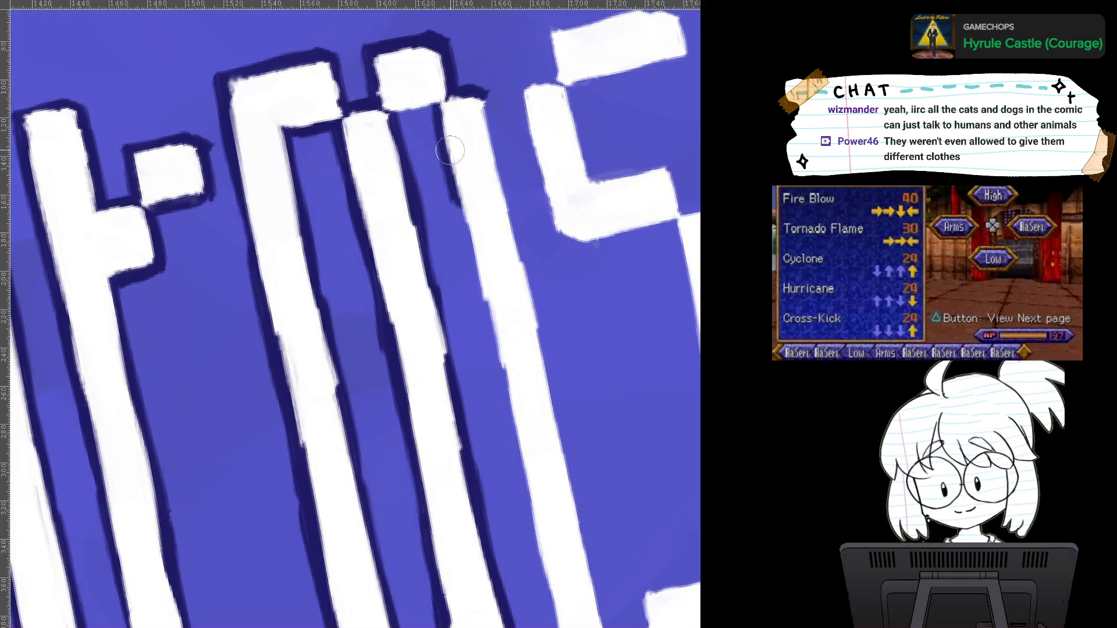
drag(438, 118, 441, 147)
drag(395, 114, 414, 110)
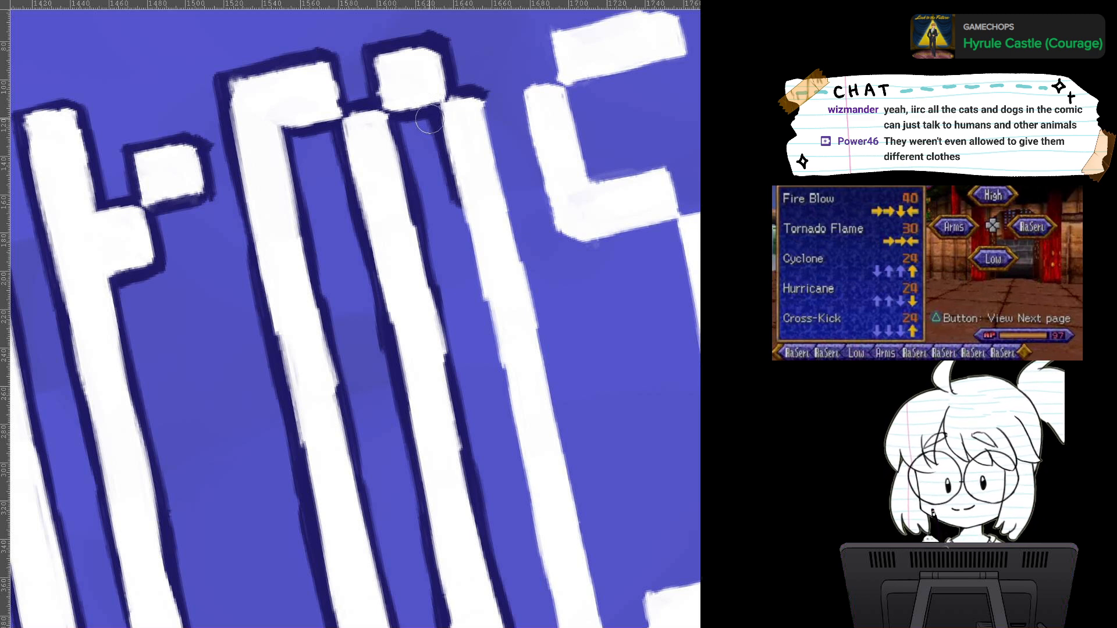
mouse_move(430, 119)
mouse_down()
mouse_move(350, 56)
mouse_move(442, 225)
mouse_up()
drag(423, 119, 460, 297)
Step: Continue the navy outline down both sides of the m's third leg and around its foot
drag(439, 179, 541, 614)
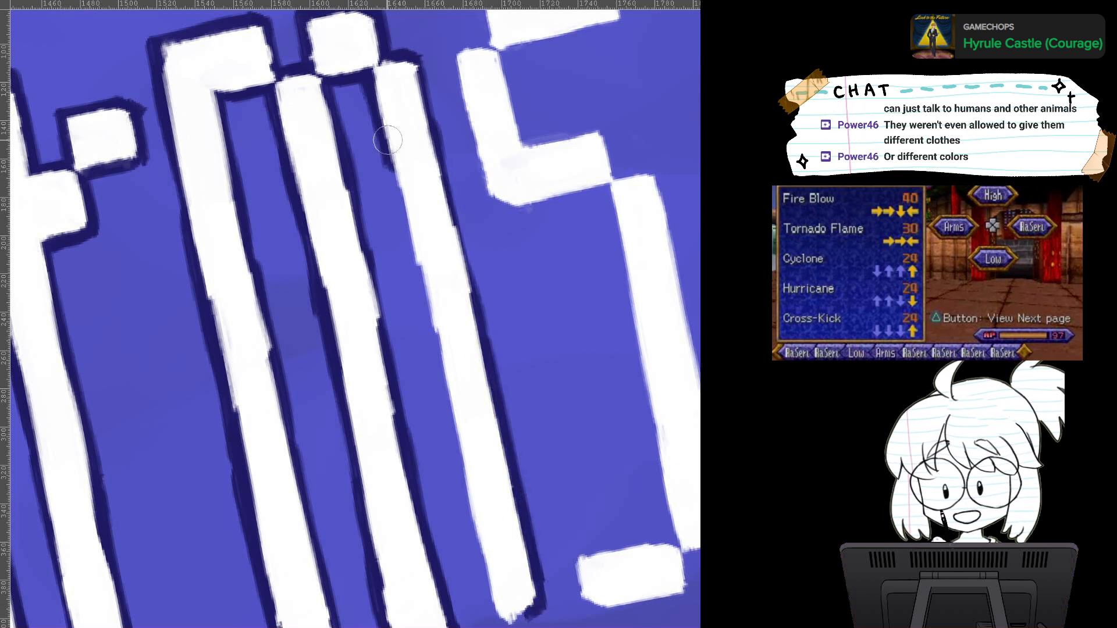
drag(387, 140, 487, 573)
drag(473, 506, 406, 373)
mouse_move(420, 451)
mouse_down()
mouse_move(432, 495)
mouse_move(466, 479)
mouse_up()
Step: Outline the s's top bar and its short upper vertical stroke in dark navy
mouse_move(430, 28)
mouse_down()
mouse_move(503, 616)
mouse_move(457, 454)
mouse_up()
drag(449, 299, 465, 349)
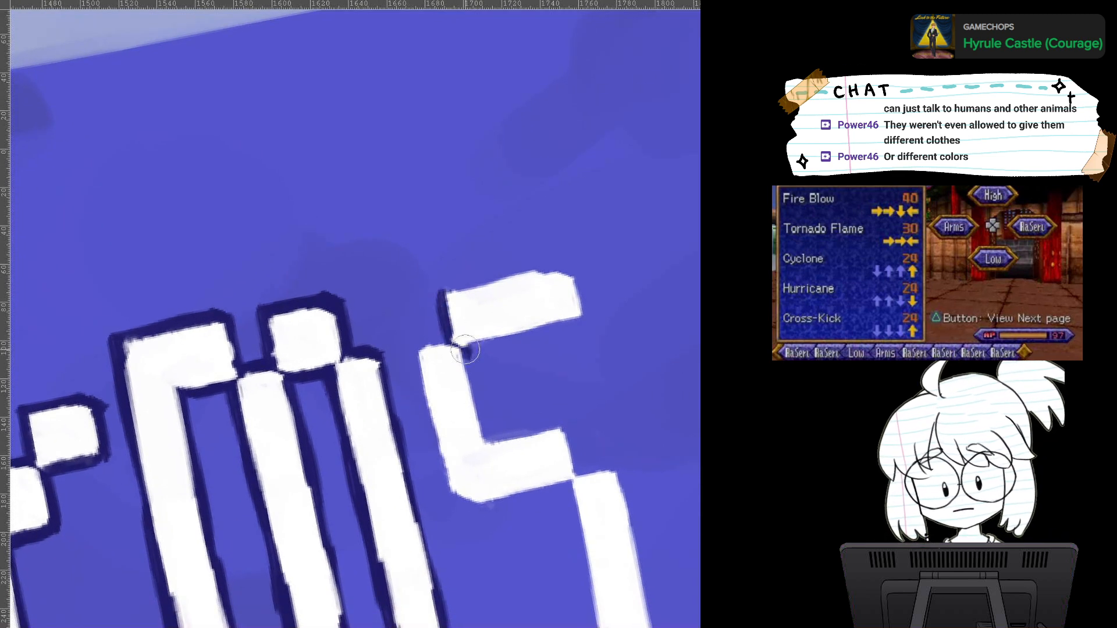
mouse_move(441, 295)
mouse_down()
mouse_move(552, 269)
mouse_move(568, 270)
mouse_move(577, 312)
mouse_up()
drag(476, 341, 581, 321)
mouse_move(484, 343)
mouse_down()
mouse_move(587, 323)
mouse_move(486, 447)
mouse_move(438, 337)
mouse_move(450, 470)
mouse_up()
drag(419, 365, 453, 500)
drag(441, 437, 431, 303)
Step: Outline the s's middle bar, its long lower vertical stroke and its bottom block in dark navy
mouse_move(454, 366)
mouse_down()
mouse_move(467, 375)
mouse_move(555, 355)
mouse_up()
mouse_move(480, 312)
mouse_down()
mouse_move(549, 272)
mouse_move(574, 296)
mouse_move(558, 302)
mouse_move(569, 343)
mouse_up()
mouse_move(553, 291)
mouse_down()
mouse_move(568, 321)
mouse_move(469, 114)
mouse_move(493, 169)
mouse_move(482, 123)
mouse_move(557, 485)
mouse_move(555, 475)
mouse_move(534, 493)
mouse_move(555, 480)
mouse_move(536, 463)
mouse_up()
mouse_move(435, 140)
mouse_down()
mouse_move(483, 366)
mouse_move(487, 349)
mouse_move(504, 485)
mouse_up()
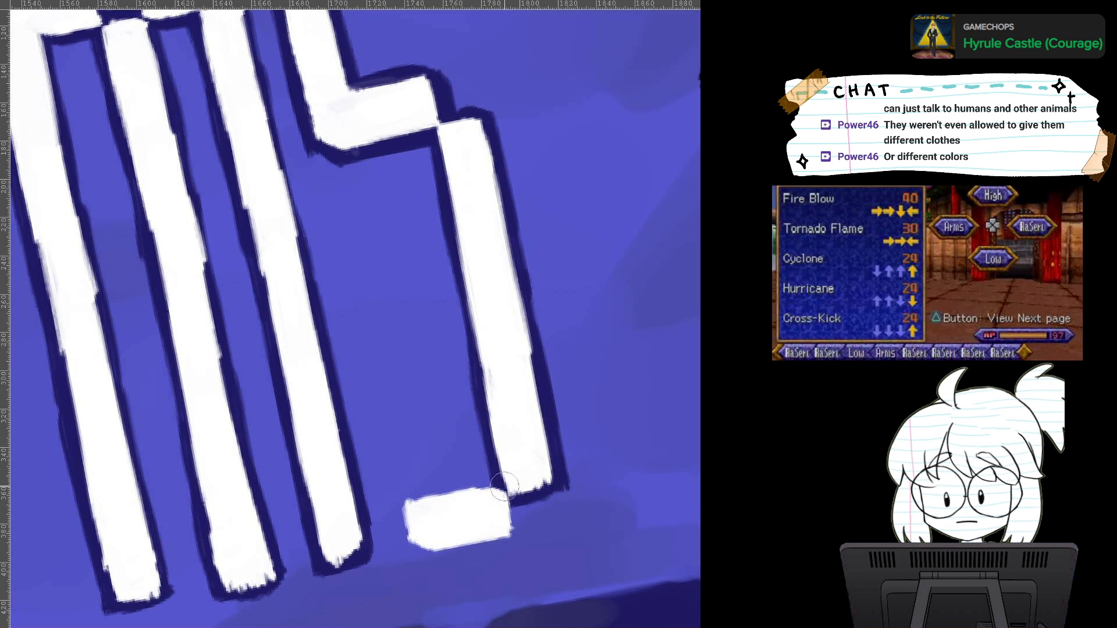
drag(434, 150, 460, 308)
drag(442, 192, 489, 392)
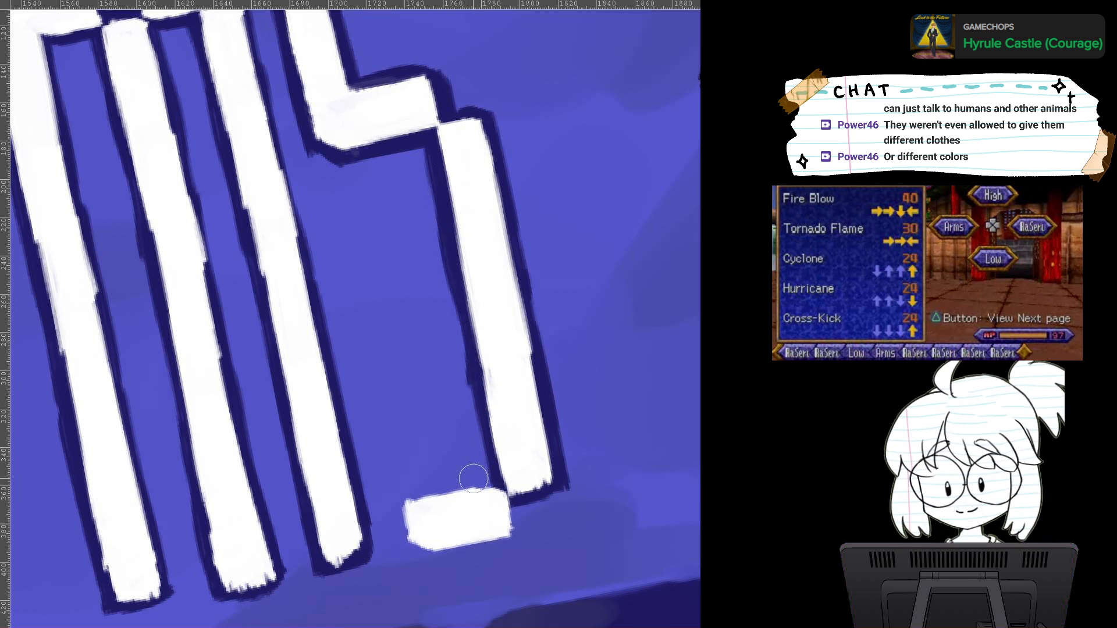
mouse_move(474, 478)
mouse_down()
mouse_move(497, 480)
mouse_move(405, 506)
mouse_move(410, 539)
mouse_move(406, 508)
mouse_move(442, 545)
mouse_move(416, 553)
mouse_move(496, 532)
mouse_move(416, 556)
mouse_move(515, 489)
mouse_up()
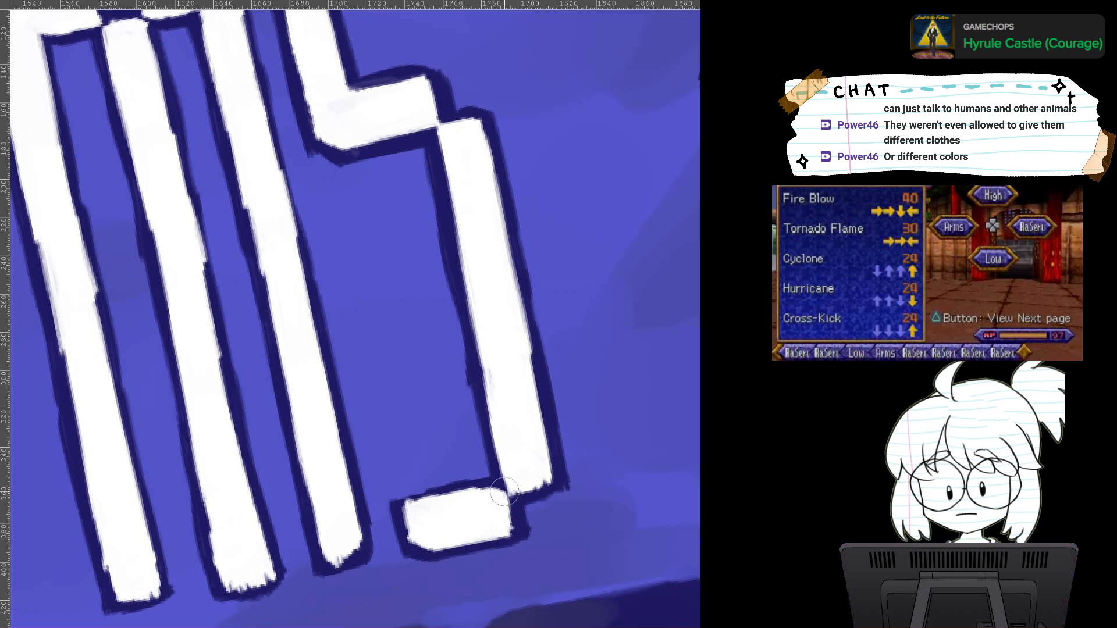
Step: Thicken the navy outline under the A's cap bar and along the upper right edges of its legs as a drop shadow
scroll(501, 486, down, 1)
scroll(502, 486, up, 1)
drag(133, 279, 580, 352)
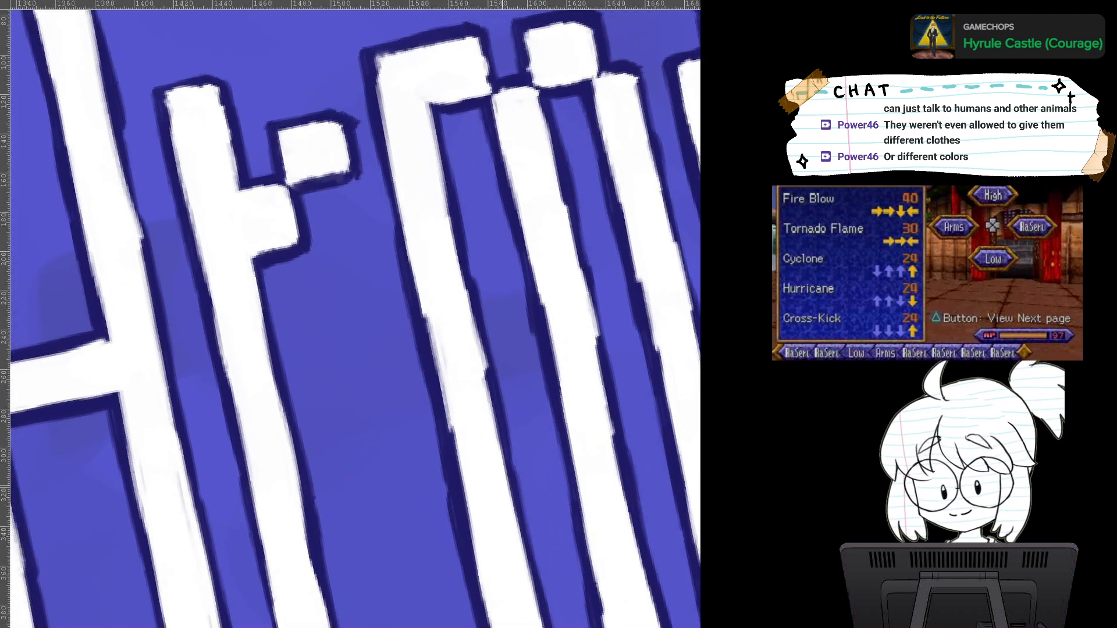
mouse_move(134, 325)
mouse_down()
mouse_move(583, 306)
mouse_move(510, 423)
mouse_move(534, 451)
mouse_up()
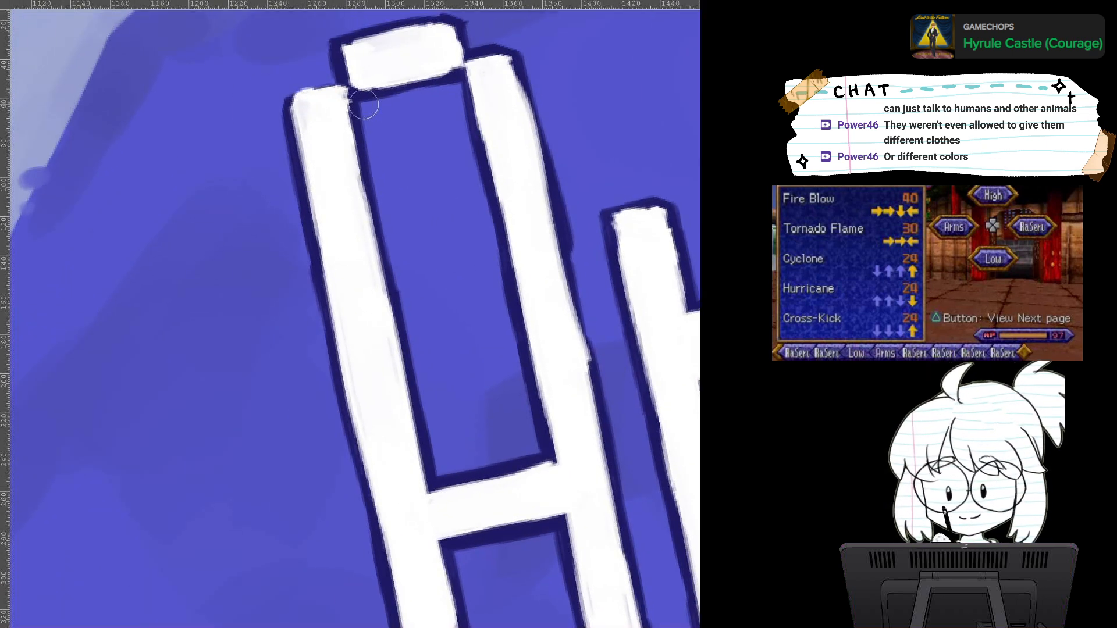
drag(355, 104, 460, 80)
drag(361, 103, 420, 413)
mouse_move(409, 361)
mouse_down()
mouse_move(427, 445)
mouse_move(295, 476)
mouse_up()
mouse_move(325, 49)
mouse_down()
mouse_move(338, 73)
mouse_move(389, 70)
mouse_move(375, 87)
mouse_move(387, 84)
mouse_move(413, 199)
mouse_move(394, 105)
mouse_move(434, 285)
mouse_up()
mouse_move(431, 243)
mouse_down()
mouse_move(400, 139)
mouse_move(356, 92)
mouse_up()
drag(342, 14, 383, 211)
Step: Thicken the navy shadow along the A's lower leg edges, the second leg's foot and the crossbar's underside
scroll(431, 244, down, 1)
mouse_move(372, 107)
mouse_down()
mouse_move(414, 281)
mouse_move(422, 266)
mouse_move(404, 230)
mouse_move(455, 469)
mouse_move(423, 217)
mouse_move(476, 453)
mouse_move(466, 418)
mouse_move(478, 473)
mouse_move(441, 489)
mouse_move(476, 474)
mouse_up()
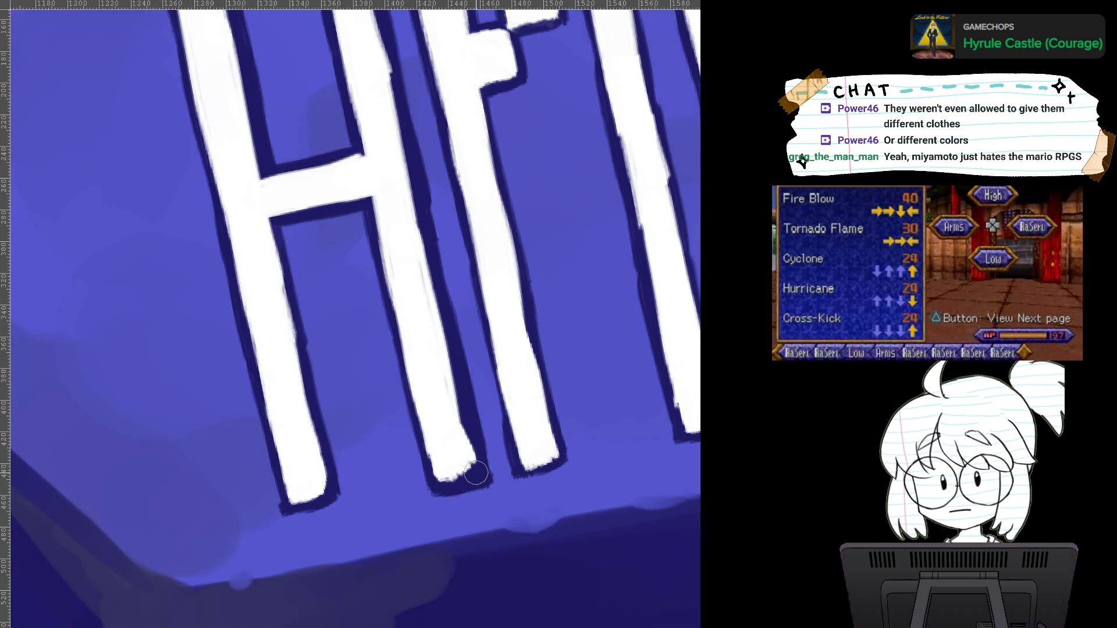
drag(288, 223, 350, 208)
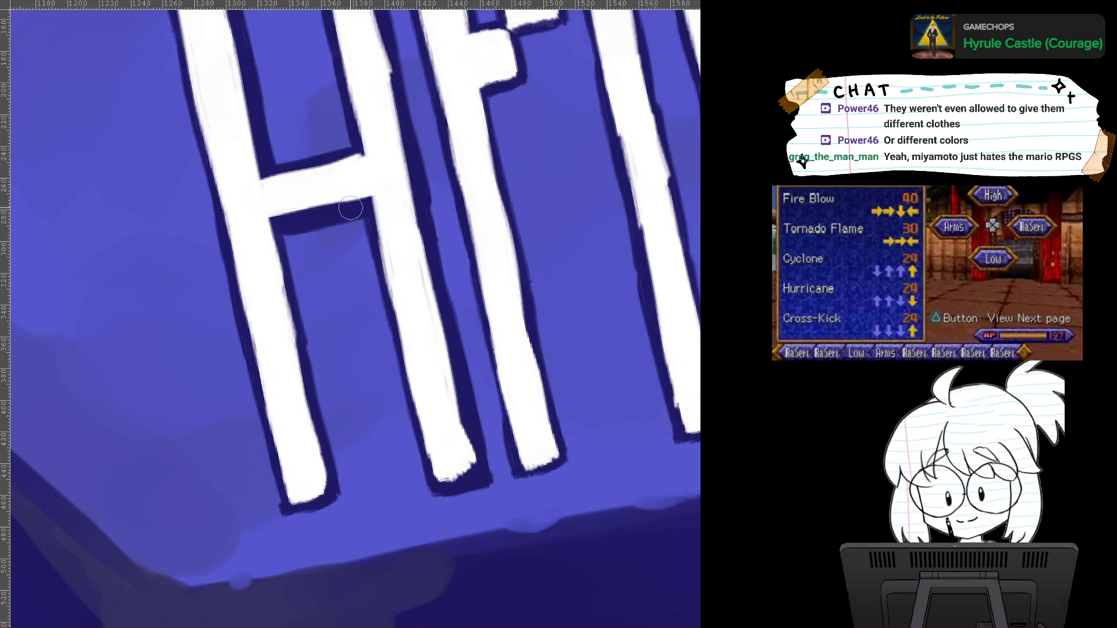
mouse_move(287, 237)
mouse_down()
mouse_move(332, 485)
mouse_move(303, 519)
mouse_move(331, 505)
mouse_move(240, 623)
mouse_move(264, 627)
mouse_up()
Step: Thicken the navy shadow on the right and lower edges of the r's arm blocks, stem and foot
mouse_move(359, 145)
mouse_down()
mouse_move(401, 136)
mouse_move(419, 215)
mouse_up()
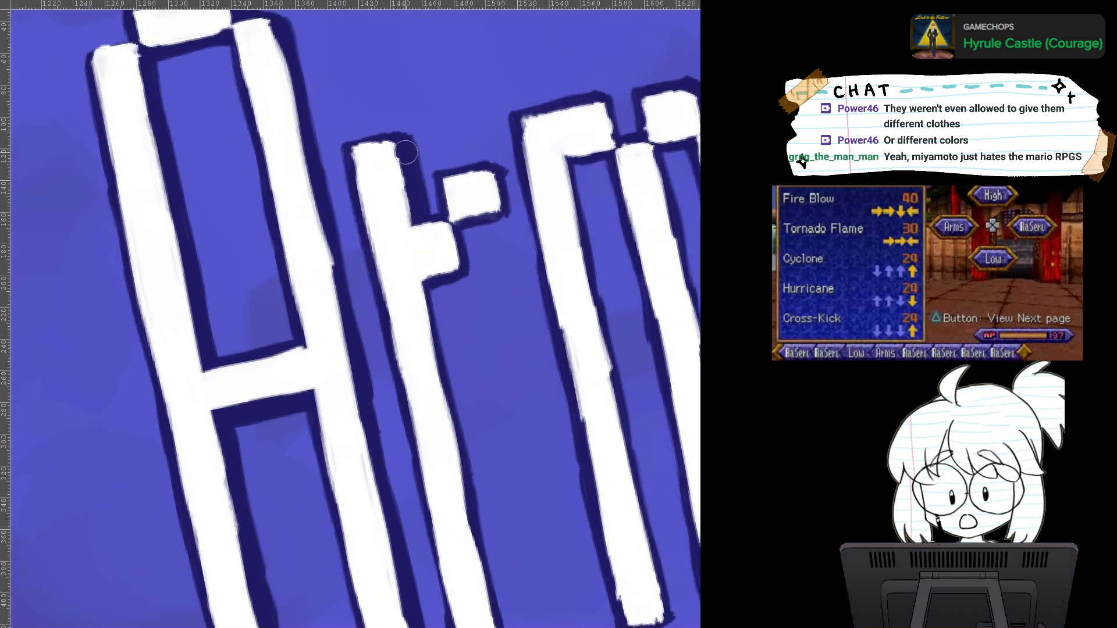
mouse_move(493, 175)
mouse_down()
mouse_move(511, 216)
mouse_move(453, 232)
mouse_move(481, 218)
mouse_move(464, 233)
mouse_move(471, 274)
mouse_move(467, 258)
mouse_move(448, 289)
mouse_move(470, 280)
mouse_move(445, 276)
mouse_up()
scroll(445, 275, down, 3)
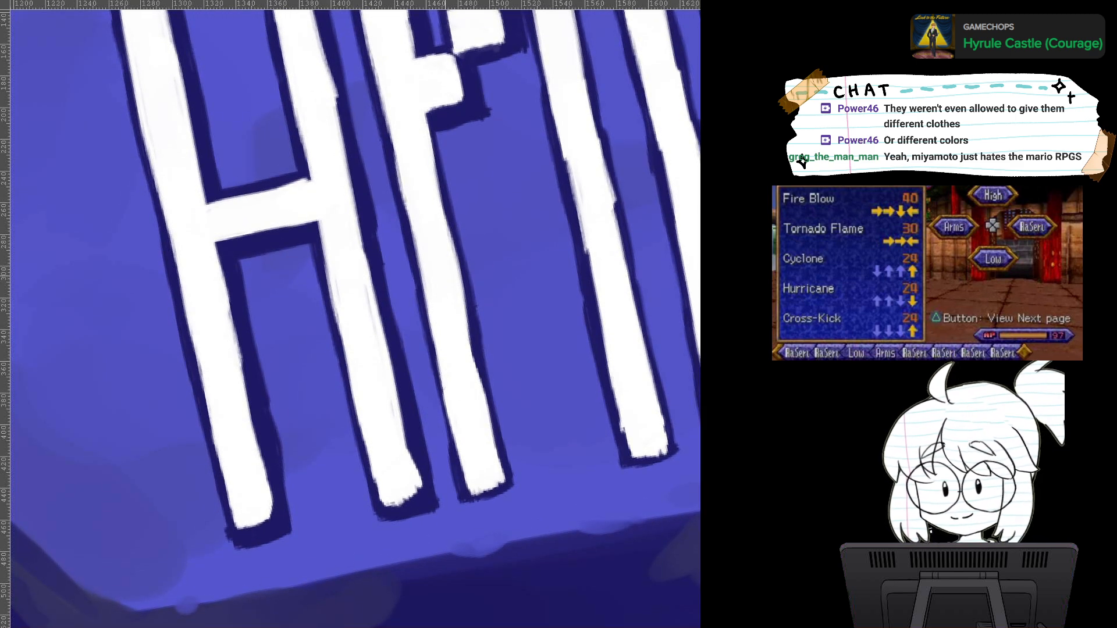
mouse_move(438, 131)
mouse_down()
mouse_move(448, 214)
mouse_move(484, 340)
mouse_move(489, 293)
mouse_move(478, 326)
mouse_move(504, 457)
mouse_move(499, 440)
mouse_move(471, 503)
mouse_move(510, 494)
mouse_move(507, 462)
mouse_move(512, 487)
mouse_up()
drag(506, 462, 513, 485)
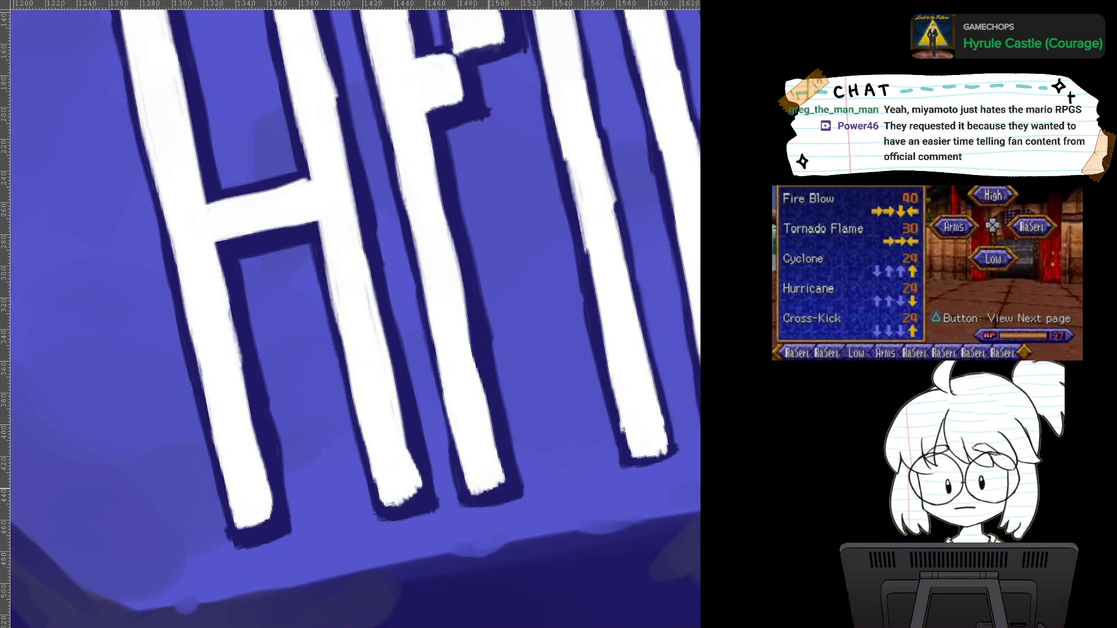
Step: Thicken the navy shadow beside the m's top bar and along the right edges and feet of its first two legs
mouse_move(465, 221)
mouse_down()
mouse_move(327, 427)
mouse_move(327, 468)
mouse_up()
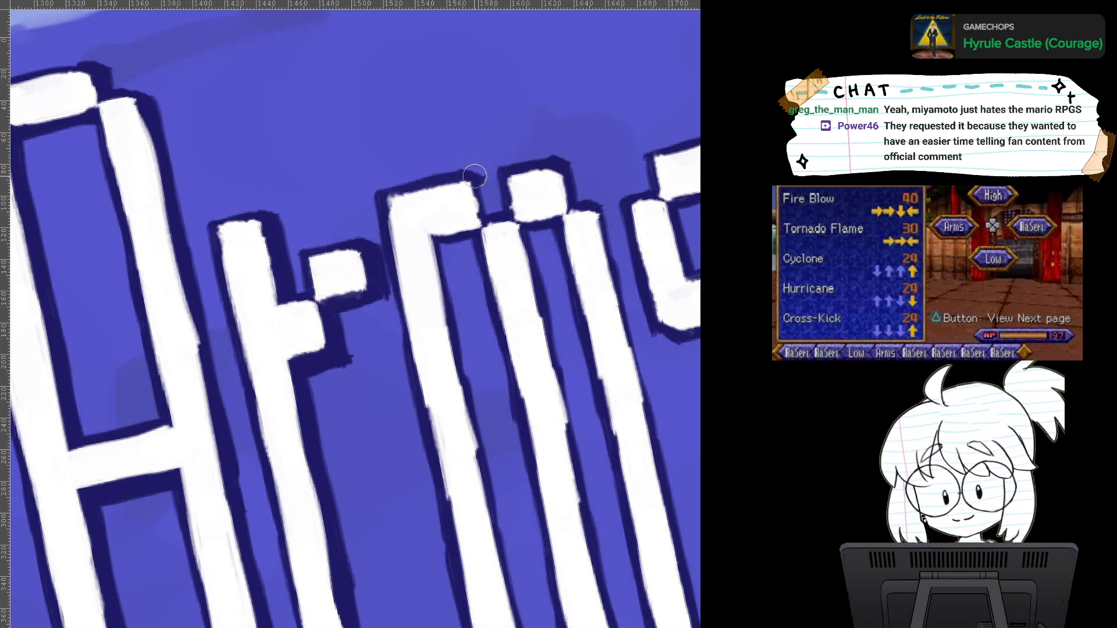
mouse_move(475, 176)
mouse_down()
mouse_move(499, 174)
mouse_move(482, 180)
mouse_move(487, 208)
mouse_move(453, 261)
mouse_move(444, 245)
mouse_move(481, 239)
mouse_move(469, 239)
mouse_move(376, 59)
mouse_move(422, 229)
mouse_up()
mouse_move(381, 59)
mouse_down()
mouse_move(476, 514)
mouse_move(465, 525)
mouse_move(486, 515)
mouse_up()
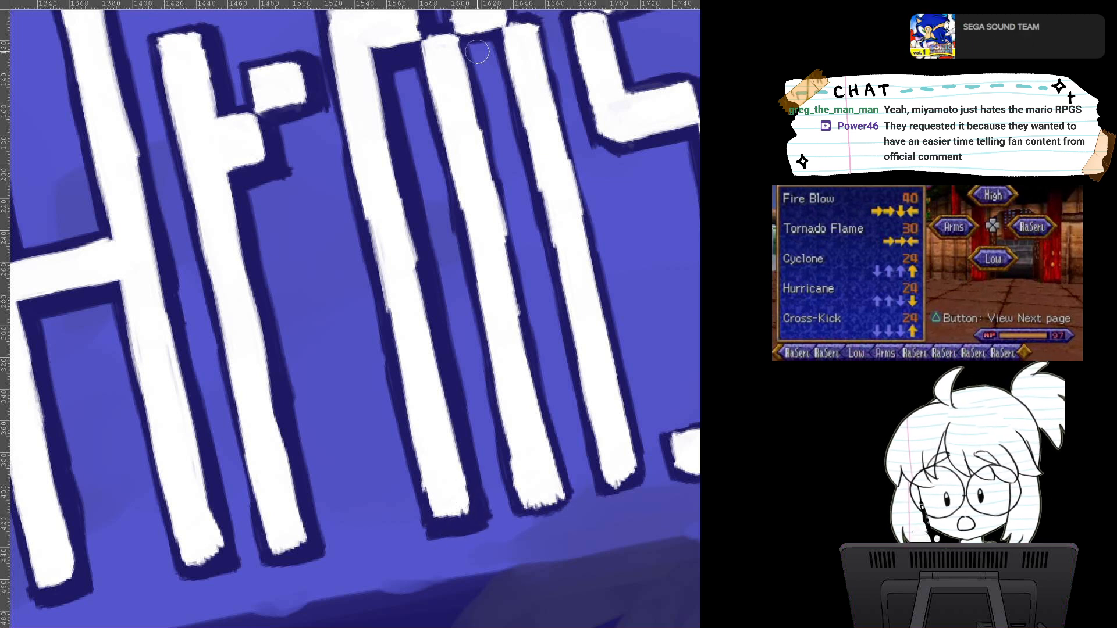
mouse_move(491, 45)
mouse_down()
mouse_move(500, 175)
mouse_move(568, 502)
mouse_move(521, 518)
mouse_move(573, 509)
mouse_move(522, 597)
mouse_up()
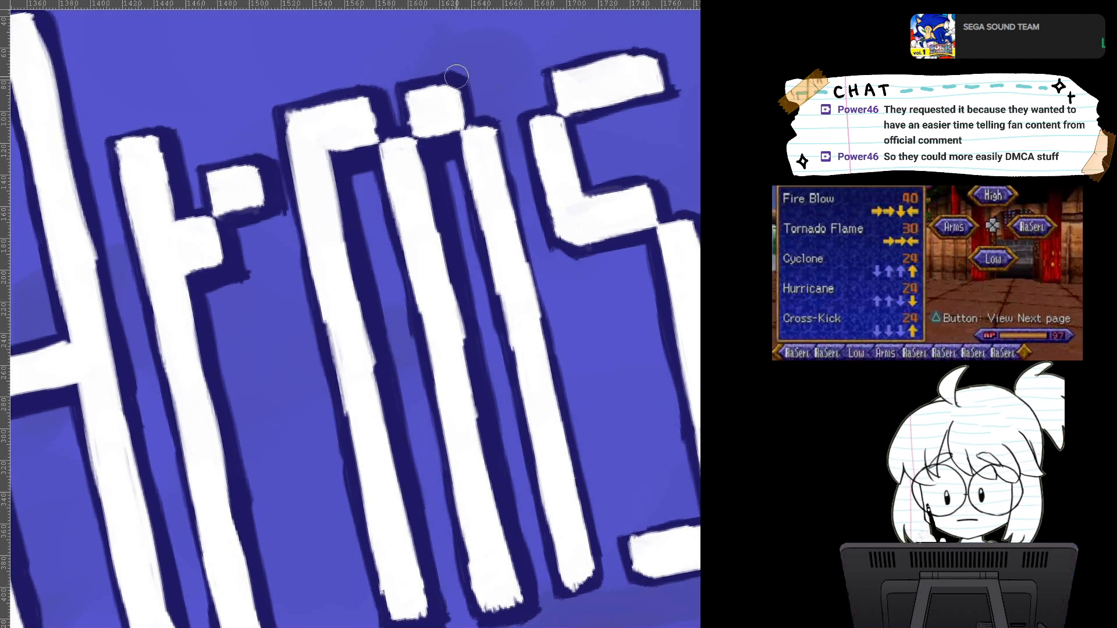
Step: Thicken the navy shadow beside the m's square top block and down the right edge of its third leg
mouse_move(457, 77)
mouse_down()
mouse_move(472, 106)
mouse_move(499, 122)
mouse_move(480, 123)
mouse_move(499, 122)
mouse_move(520, 204)
mouse_up()
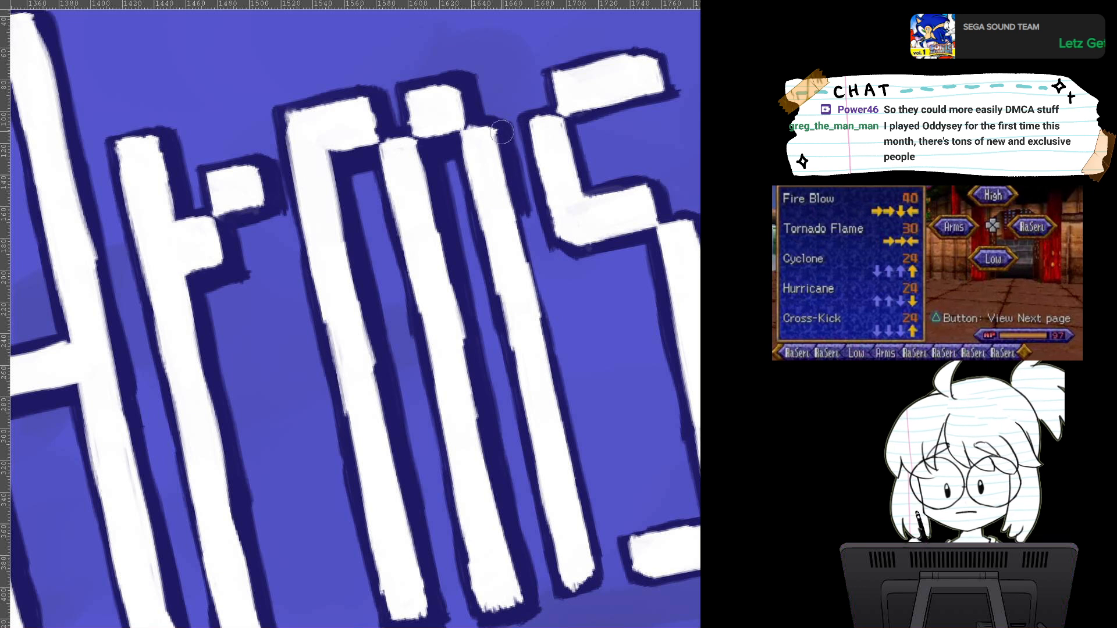
mouse_move(501, 132)
mouse_down()
mouse_move(523, 251)
mouse_move(535, 239)
mouse_move(558, 409)
mouse_move(565, 383)
mouse_move(599, 541)
mouse_up()
mouse_move(549, 352)
mouse_down()
mouse_move(607, 590)
mouse_move(563, 599)
mouse_move(574, 596)
mouse_up()
Step: Thicken the navy shadow on the undersides and right edges of the s's bars and long lower vertical stroke
mouse_move(639, 54)
mouse_down()
mouse_move(545, 91)
mouse_move(569, 88)
mouse_move(579, 118)
mouse_move(555, 135)
mouse_up()
drag(486, 156, 579, 133)
mouse_move(485, 152)
mouse_down()
mouse_move(500, 213)
mouse_move(577, 255)
mouse_move(633, 345)
mouse_move(642, 408)
mouse_up()
drag(632, 358, 537, 203)
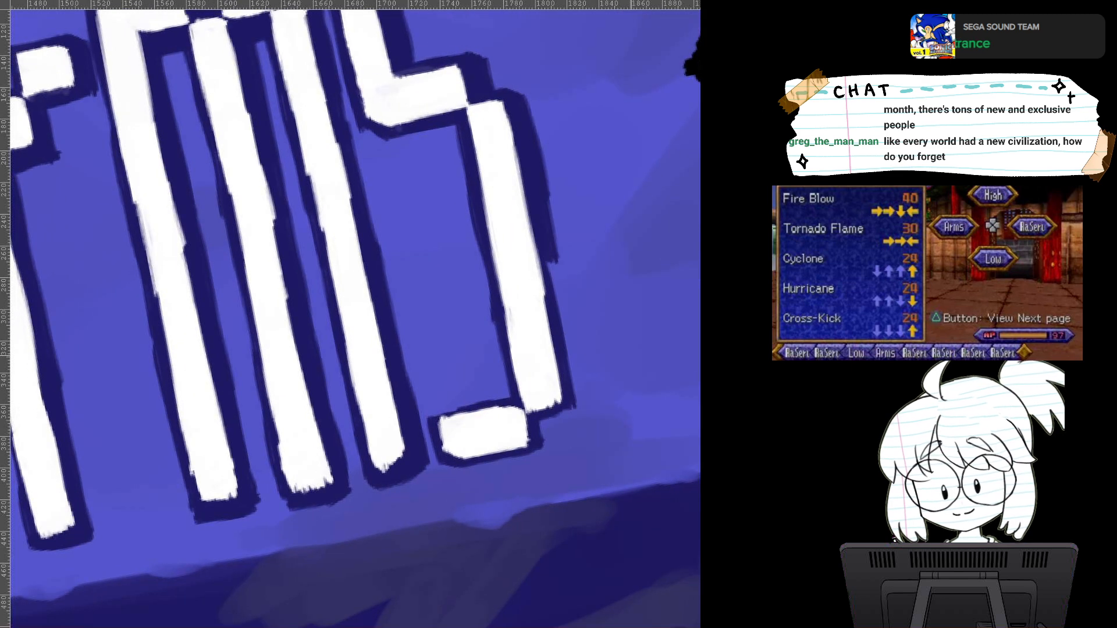
mouse_move(371, 131)
mouse_down()
mouse_move(398, 137)
mouse_move(448, 120)
mouse_up()
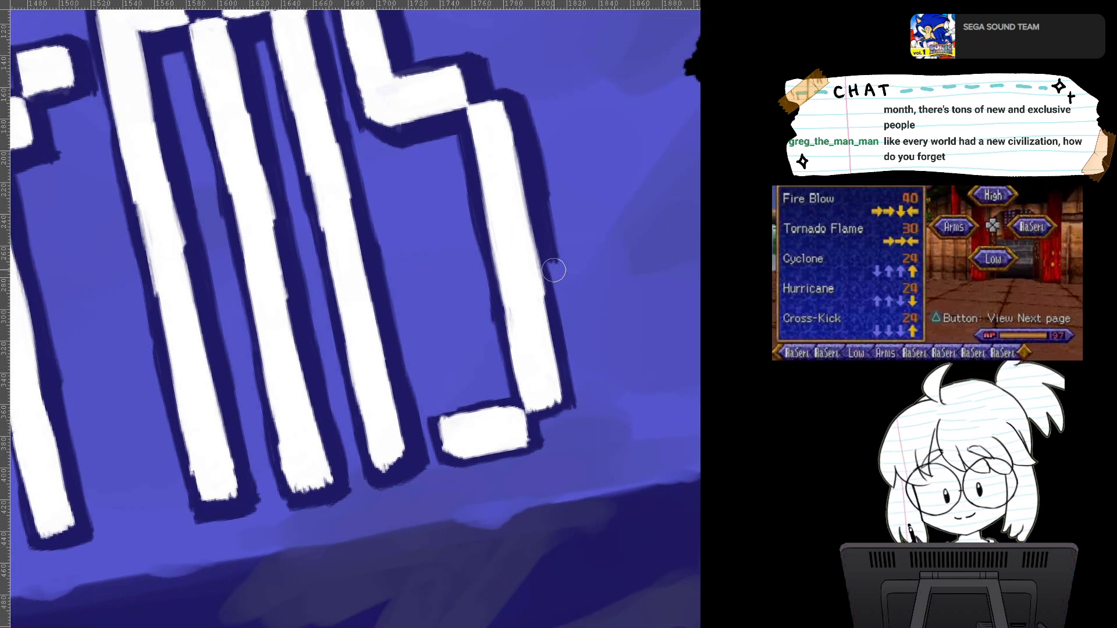
mouse_move(553, 271)
mouse_down()
mouse_move(582, 401)
mouse_move(544, 425)
mouse_move(575, 407)
mouse_up()
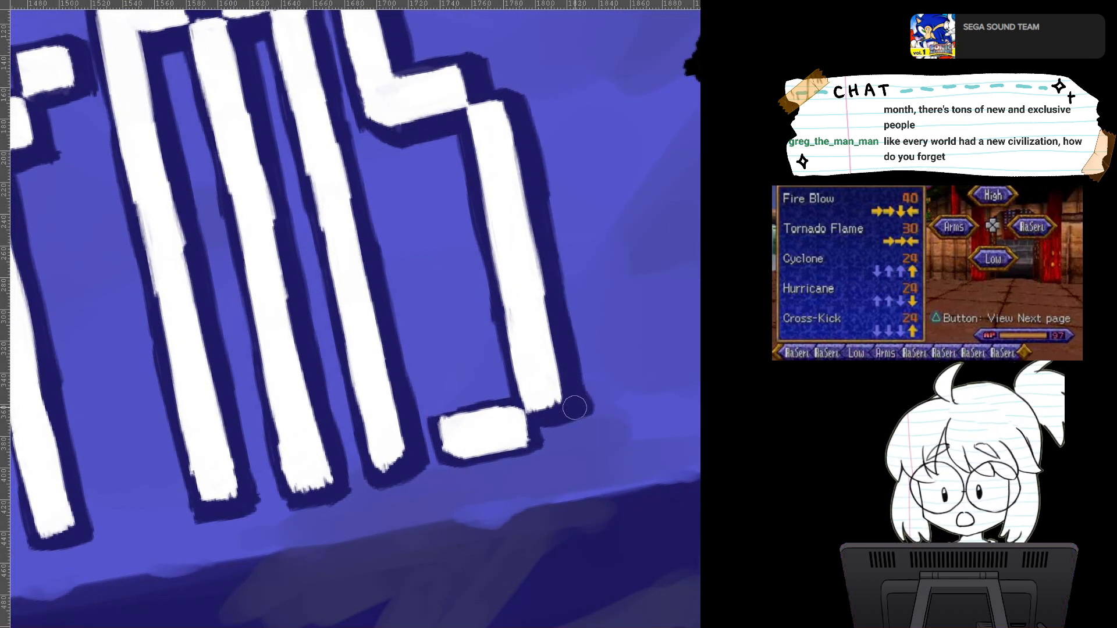
Step: Examine the "Arms" lettering across the whole blue arrow button and reset the canvas rotation to level
mouse_move(451, 453)
mouse_down()
mouse_move(532, 463)
mouse_move(544, 418)
mouse_move(539, 443)
mouse_move(415, 572)
mouse_move(116, 590)
mouse_up()
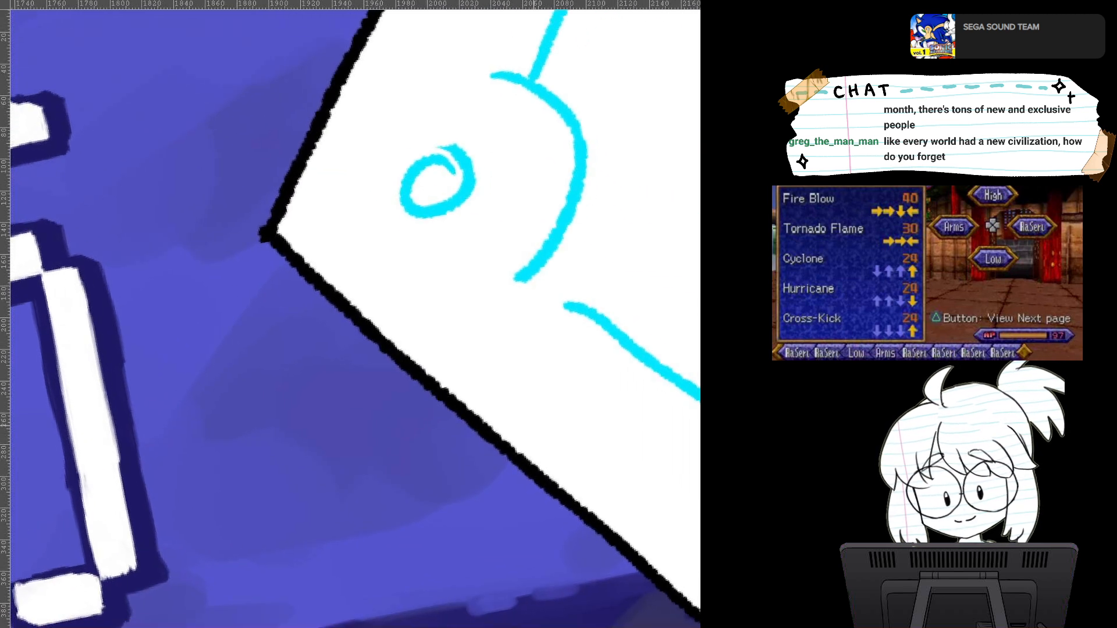
scroll(454, 382, down, 7)
drag(454, 382, 652, 314)
scroll(530, 367, up, 4)
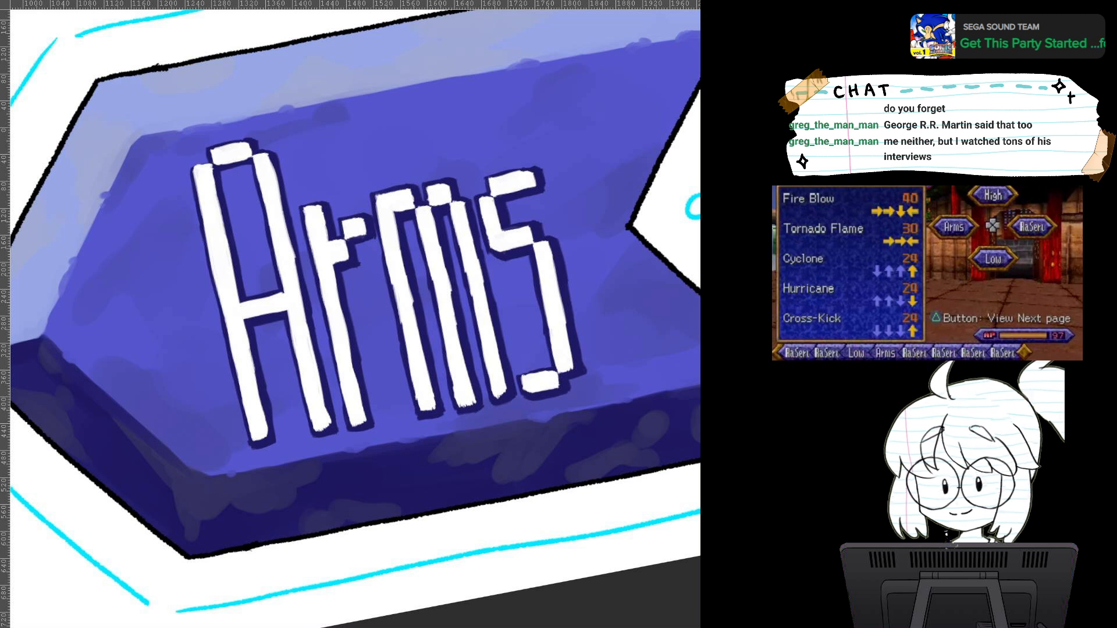
scroll(657, 233, down, 2)
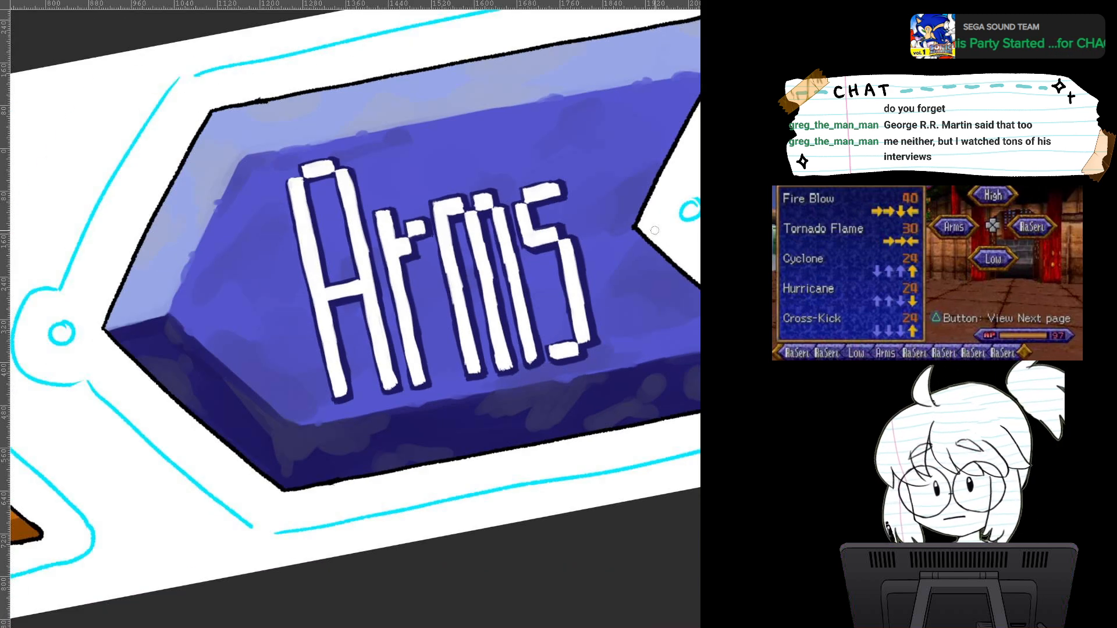
drag(655, 223, 421, 313)
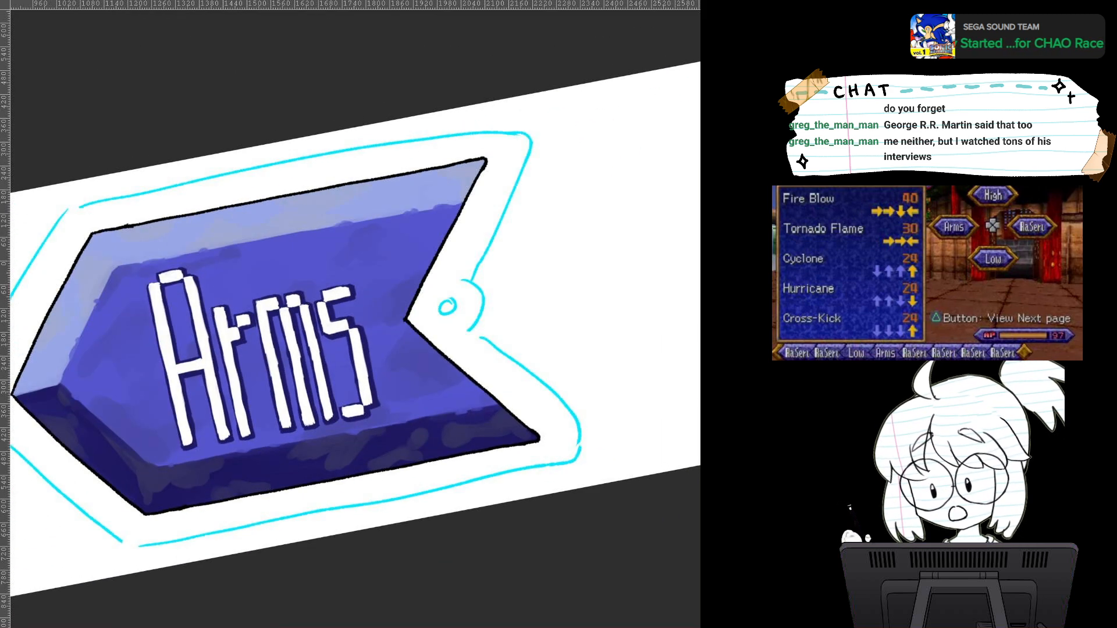
scroll(624, 221, up, 2)
scroll(624, 220, down, 2)
scroll(624, 220, down, 2)
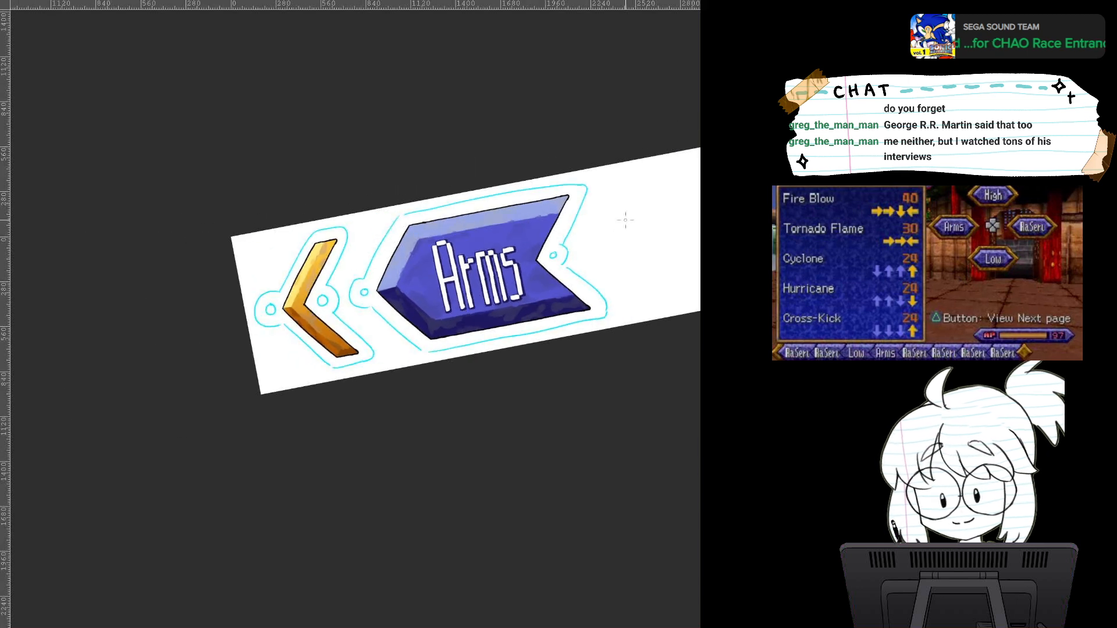
scroll(636, 215, up, 2)
scroll(638, 214, up, 1)
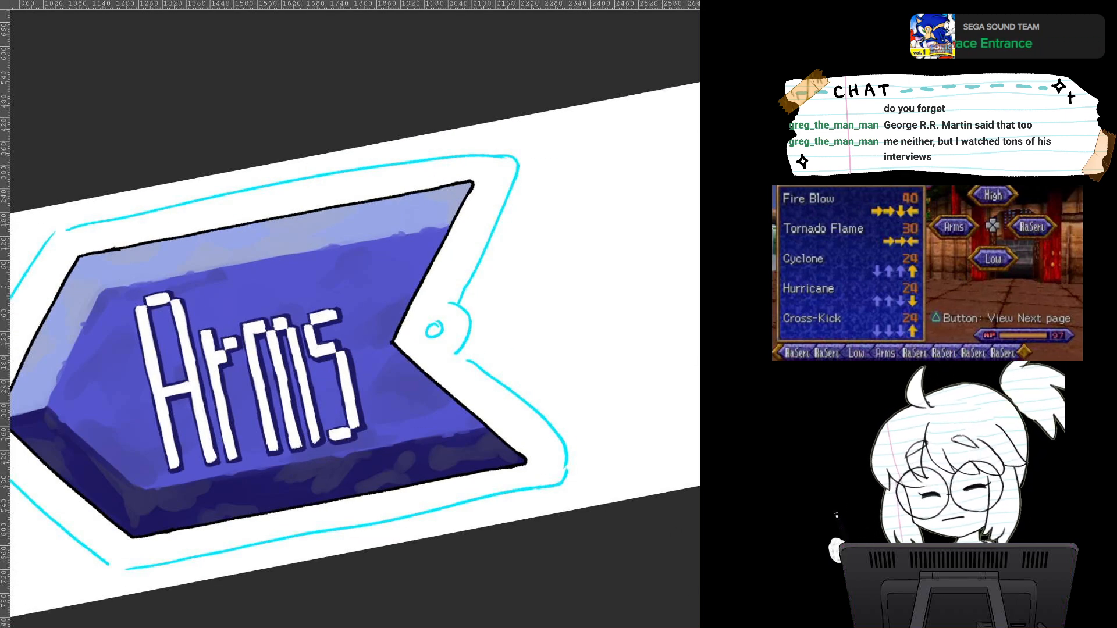
key(5)
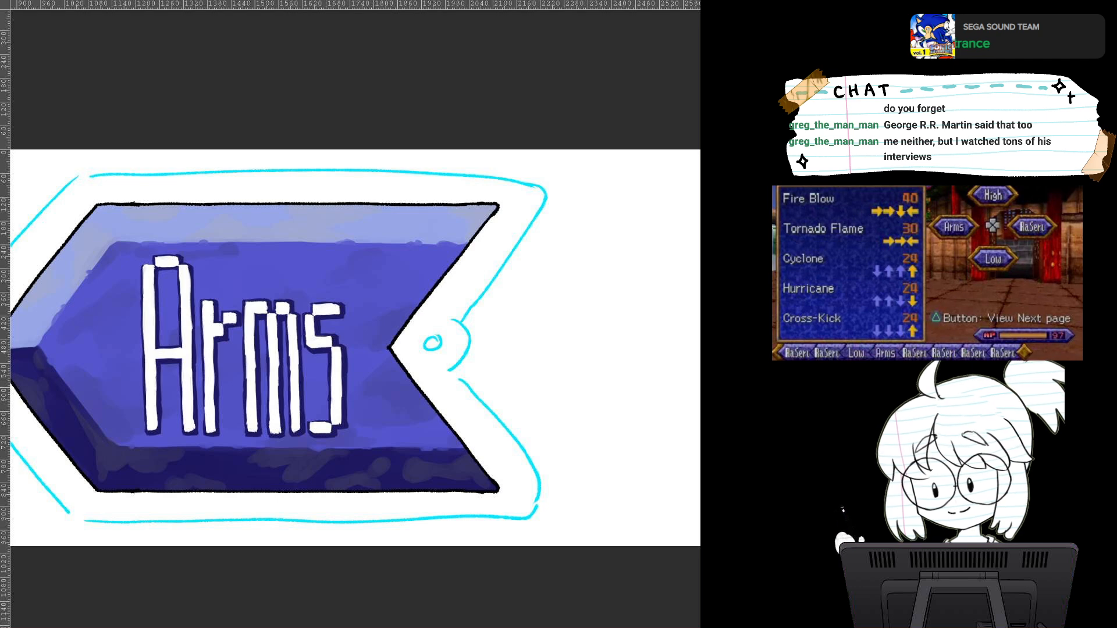
Step: Examine the blue "Arms" arrow button together with the gold chevron and its cyan outlines, up close and as a whole
drag(233, 302, 573, 319)
scroll(588, 248, down, 3)
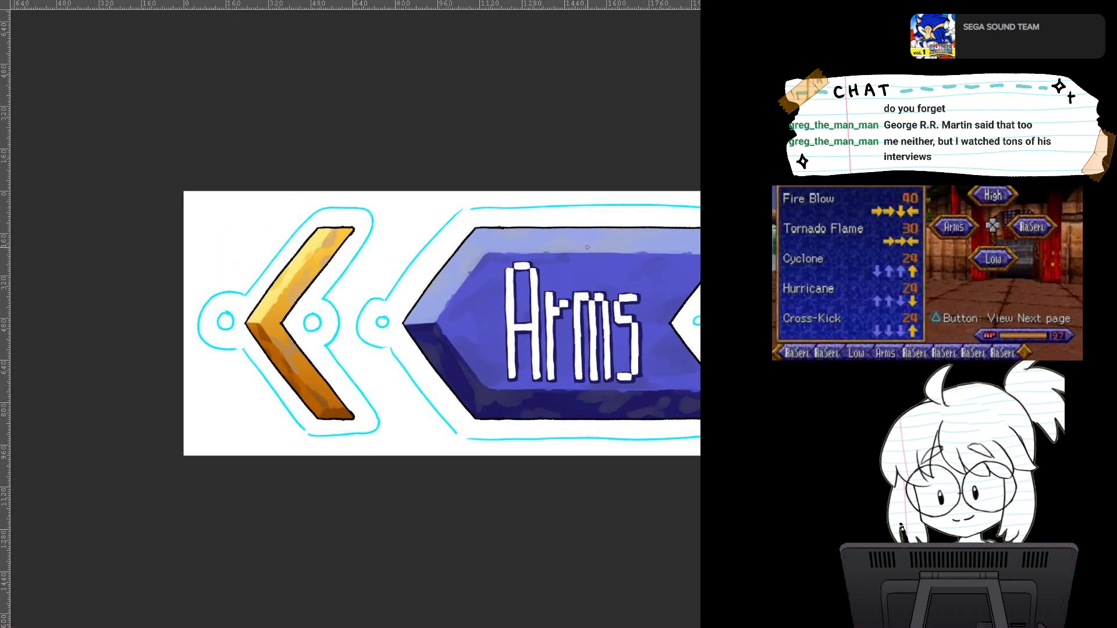
drag(588, 247, 512, 273)
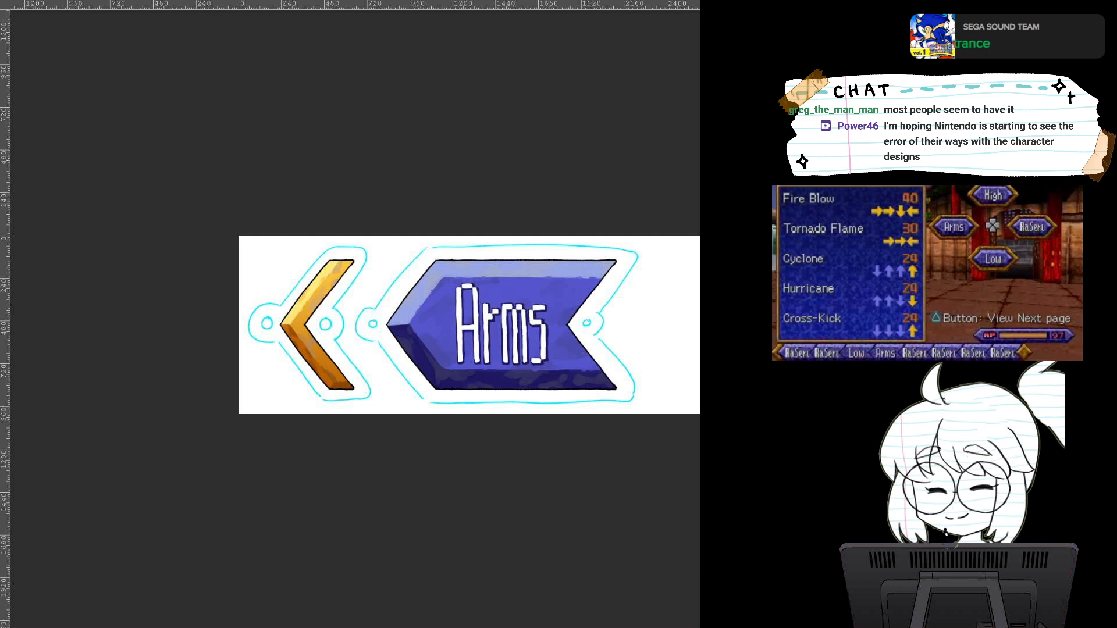
drag(442, 314, 294, 329)
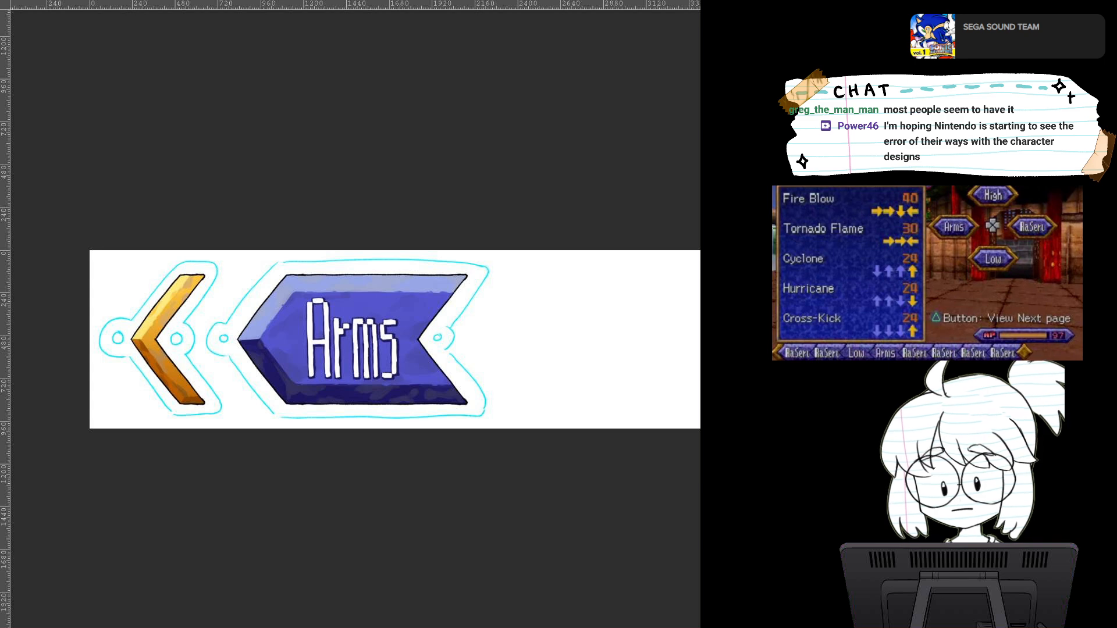
scroll(222, 362, up, 4)
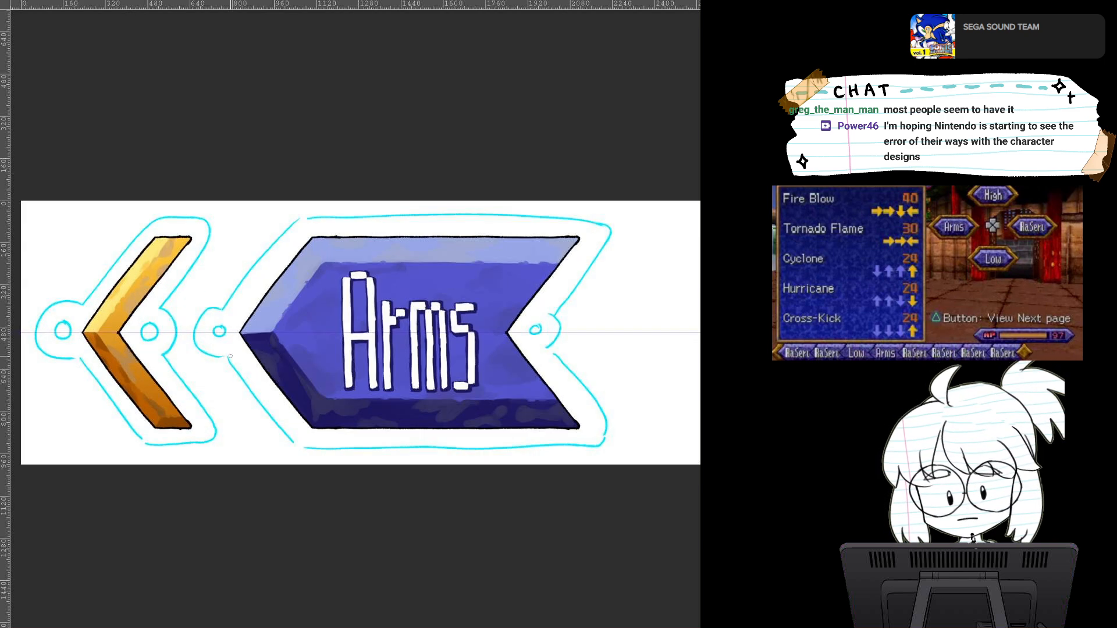
scroll(223, 362, up, 2)
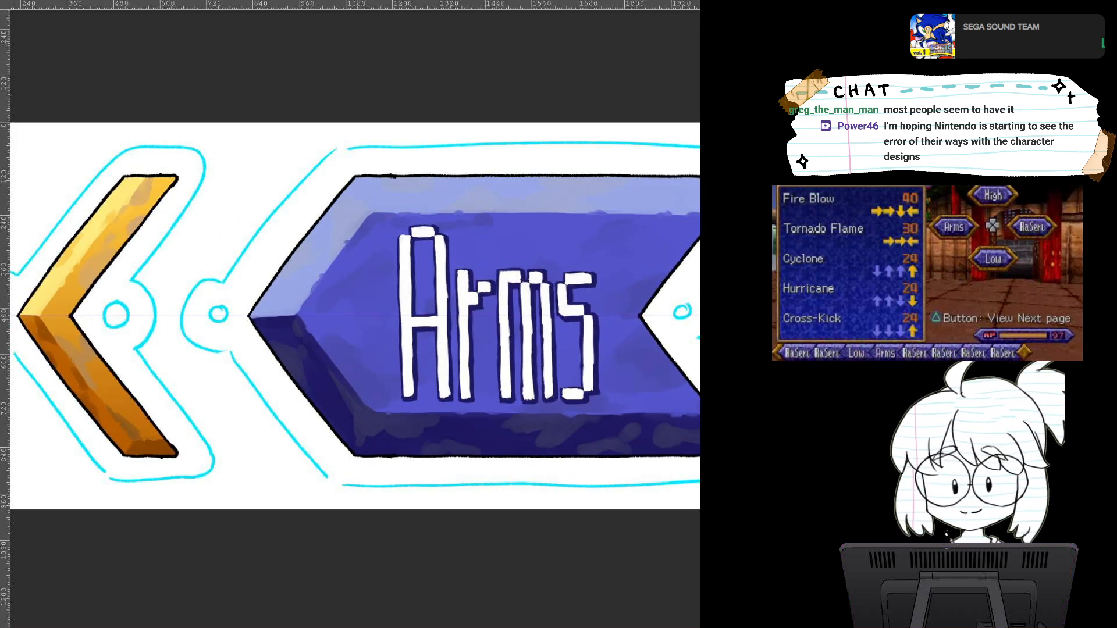
scroll(213, 362, down, 2)
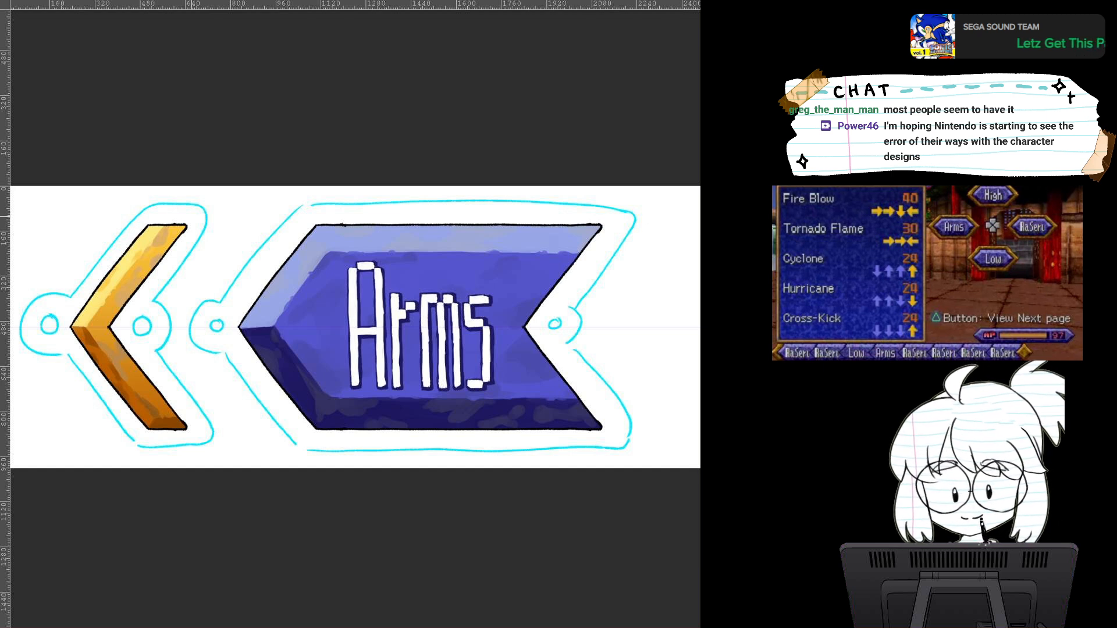
Step: Lasso the gold chevron and place a copy of its black outline in the blank area beyond the Arms arrow's notch
mouse_move(210, 205)
mouse_down()
mouse_move(121, 208)
mouse_move(50, 357)
mouse_move(58, 388)
mouse_up()
key(ctrl+z)
mouse_move(140, 206)
mouse_down()
mouse_move(206, 212)
mouse_move(177, 323)
mouse_move(203, 448)
mouse_move(137, 448)
mouse_up()
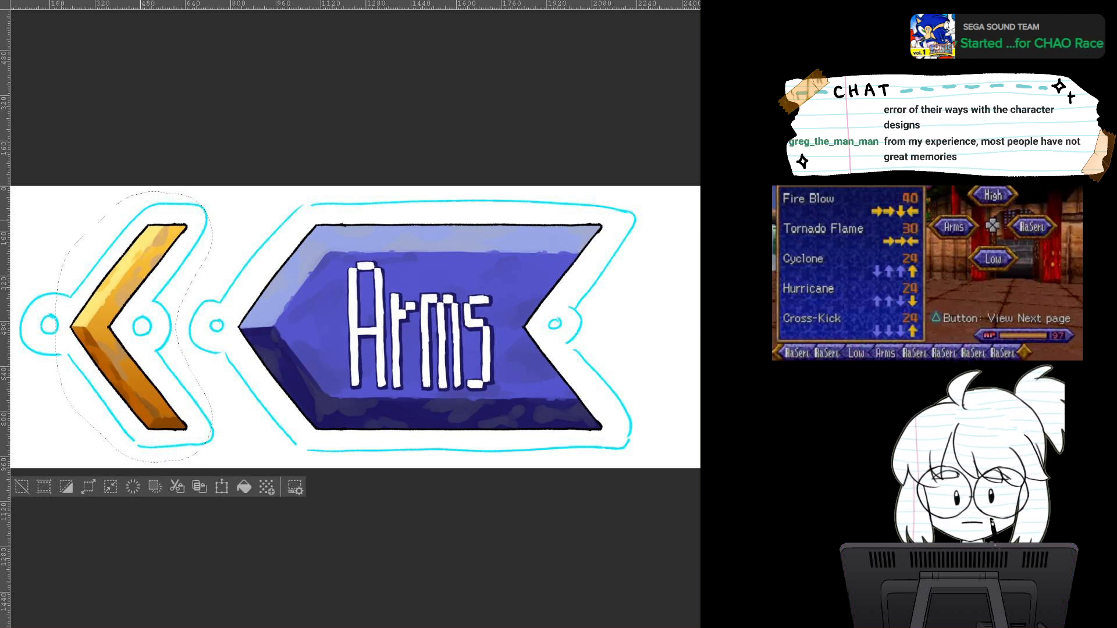
mouse_move(129, 322)
mouse_down()
mouse_move(670, 322)
mouse_move(379, 335)
mouse_move(424, 335)
mouse_move(417, 324)
mouse_up()
key(ctrl+d)
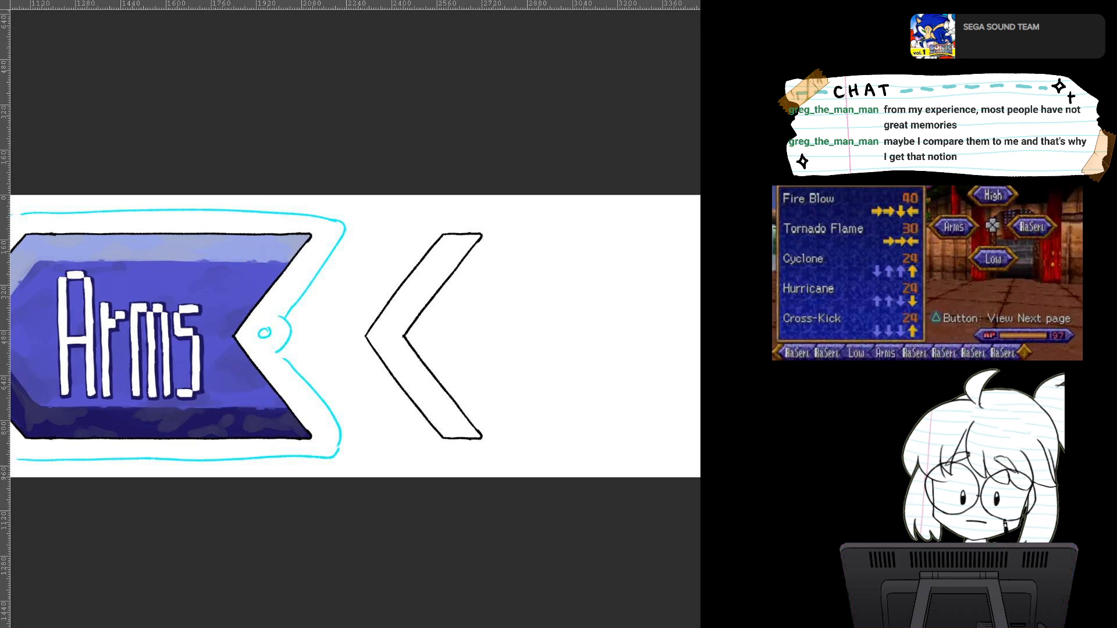
Step: Lasso the inner V edge and tips of the copied chevron outline and start transforming the selection
key(alt+bracketleft)
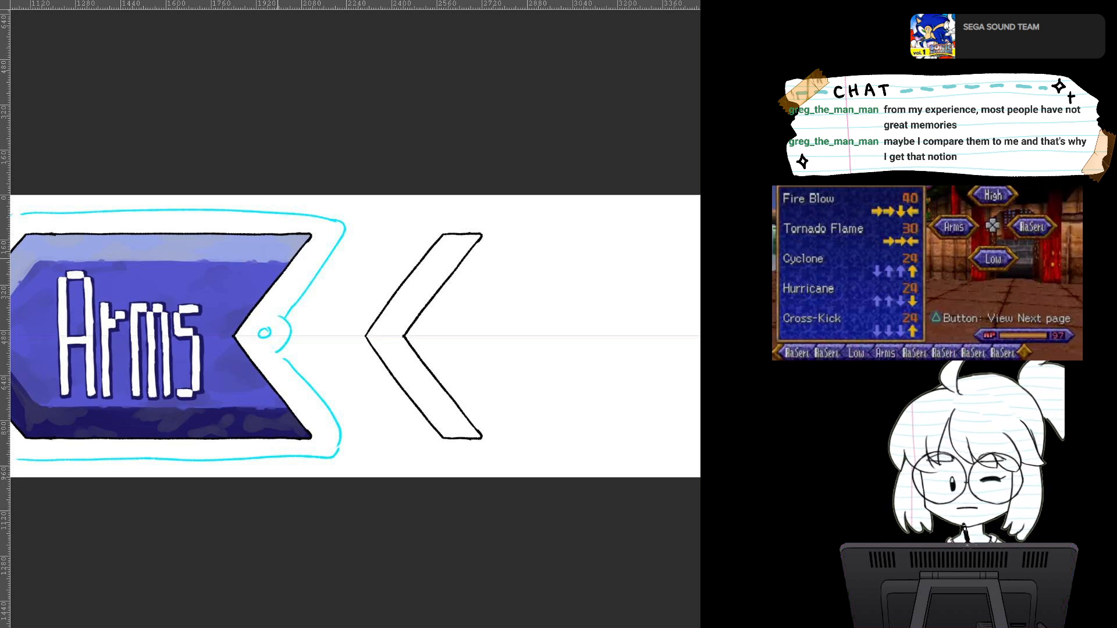
drag(366, 336, 301, 371)
scroll(436, 427, up, 2)
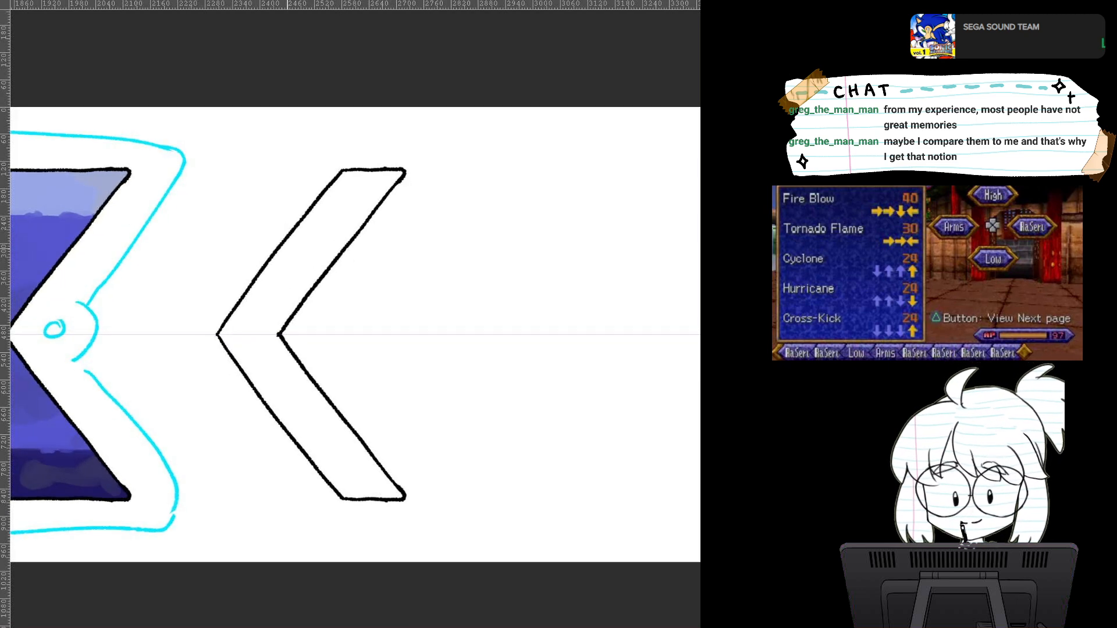
mouse_move(403, 146)
mouse_down()
mouse_move(321, 232)
mouse_move(256, 332)
mouse_move(340, 199)
mouse_move(422, 314)
mouse_move(421, 334)
mouse_up()
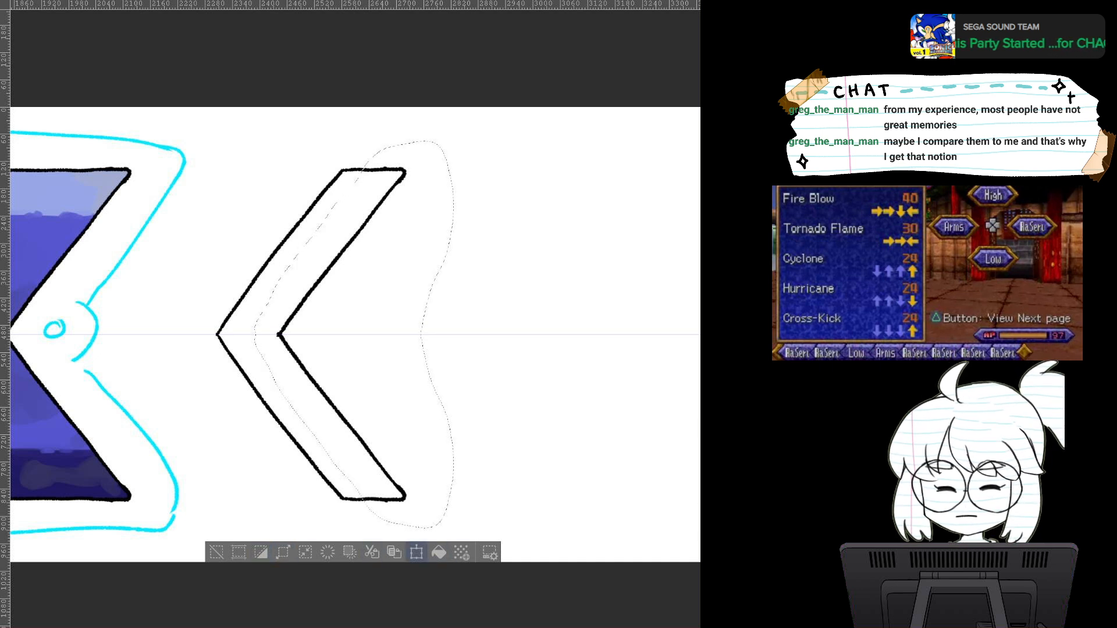
click(416, 552)
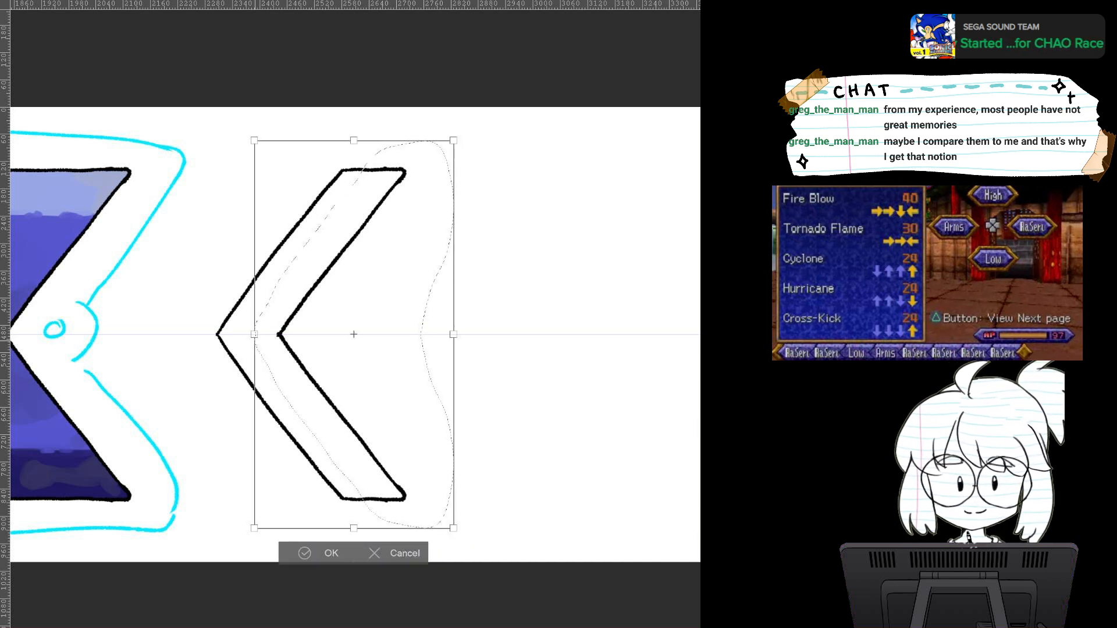
Step: Flip the selected inner edge horizontally, move it right to face the outer edge, apply the transform and clear the selection
drag(254, 335, 649, 334)
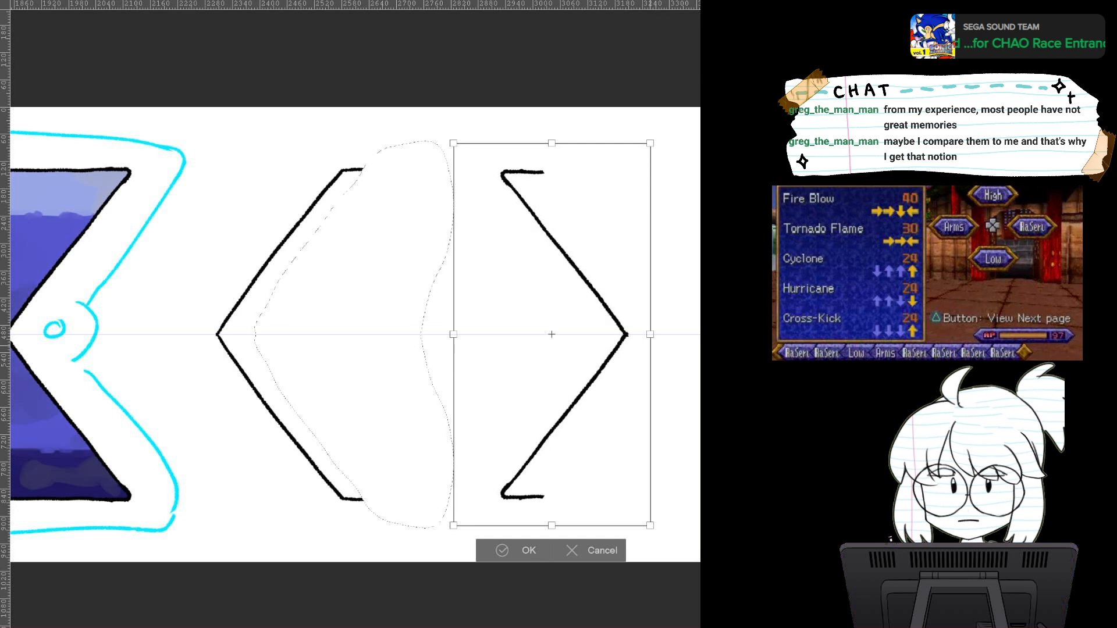
key(ctrl+z)
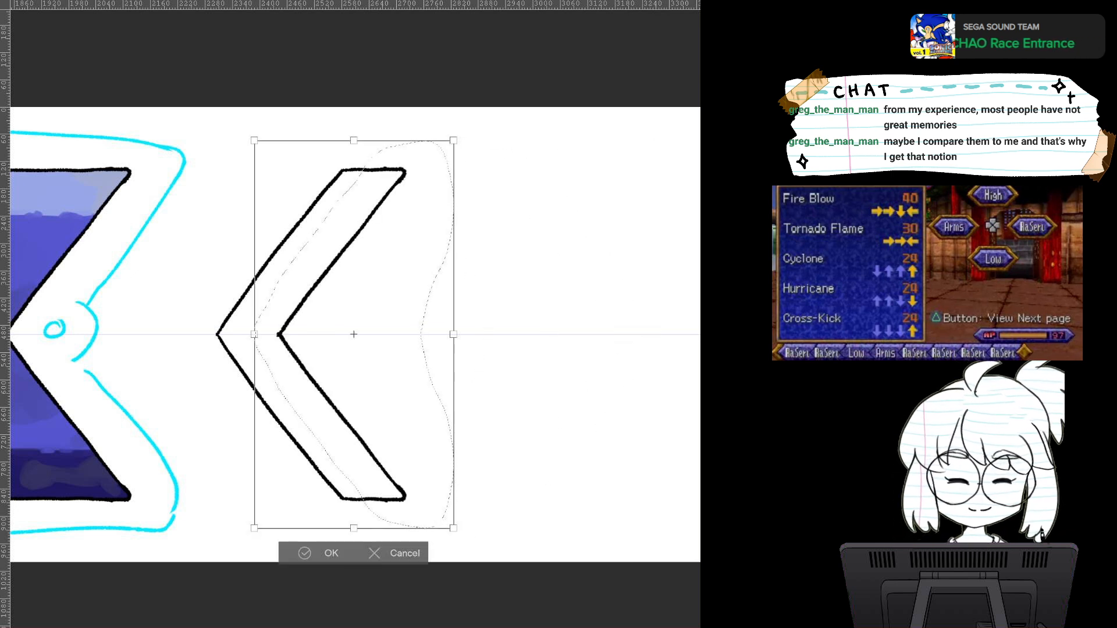
key(h)
drag(365, 334, 501, 335)
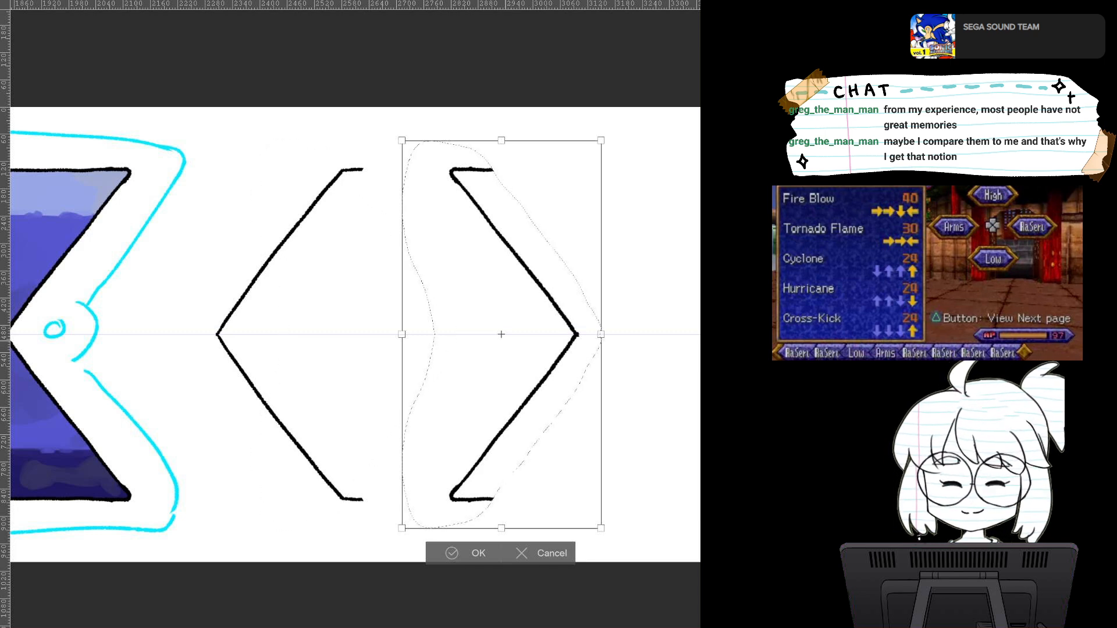
scroll(509, 340, down, 6)
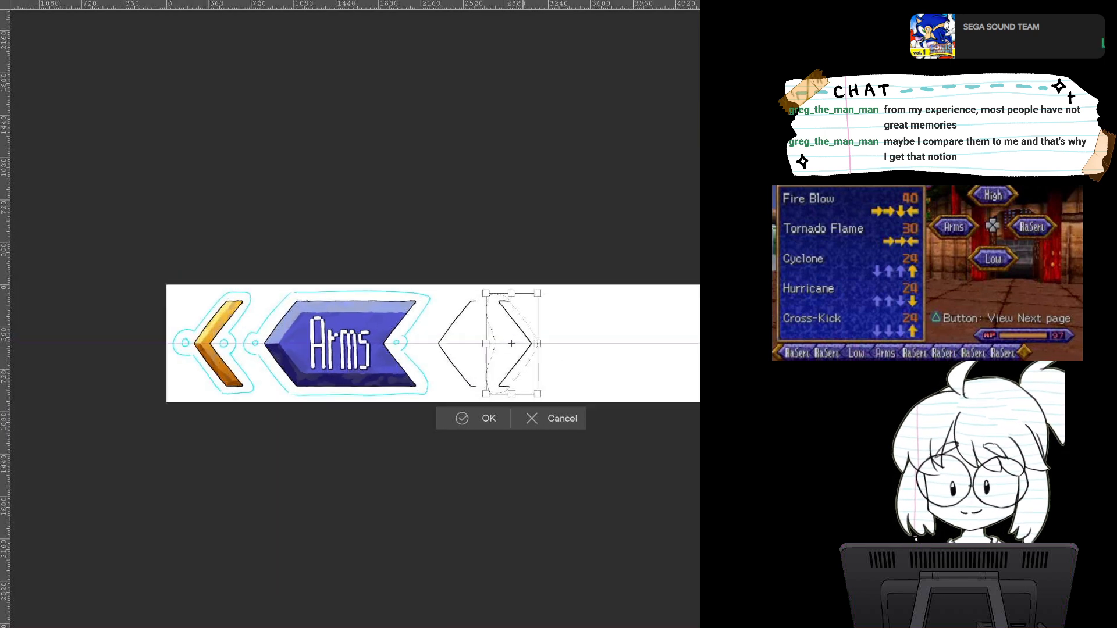
scroll(511, 343, up, 2)
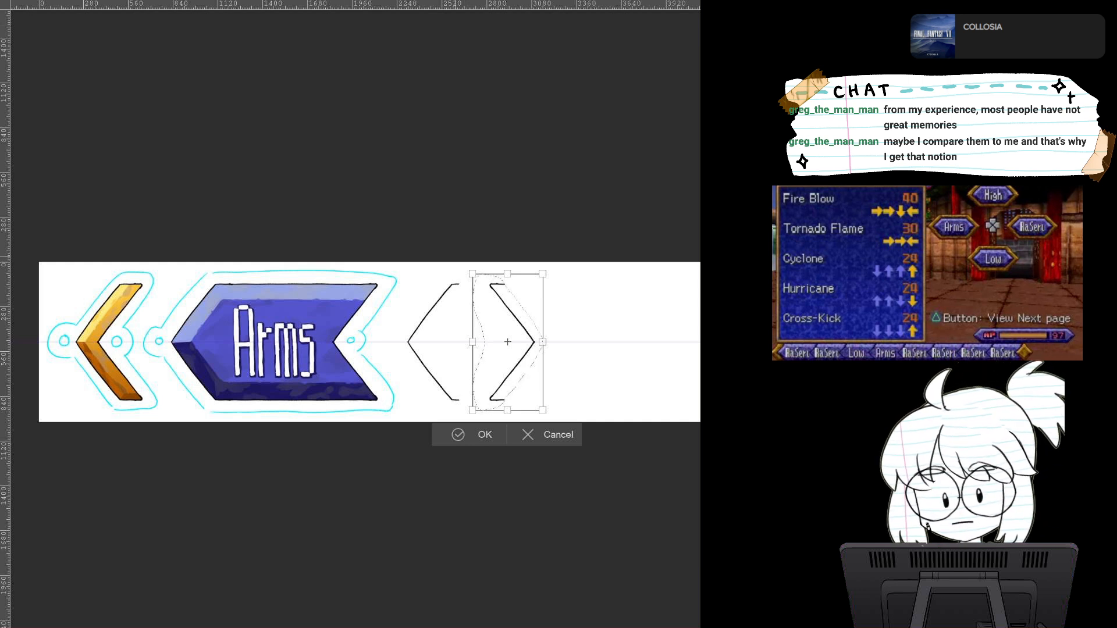
click(461, 435)
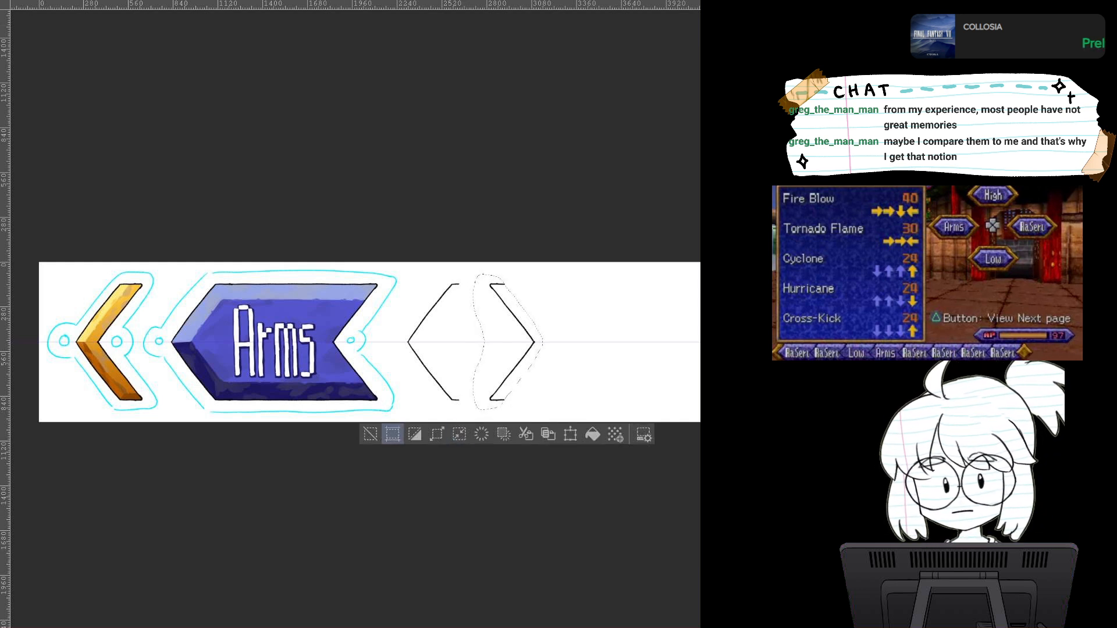
click(372, 435)
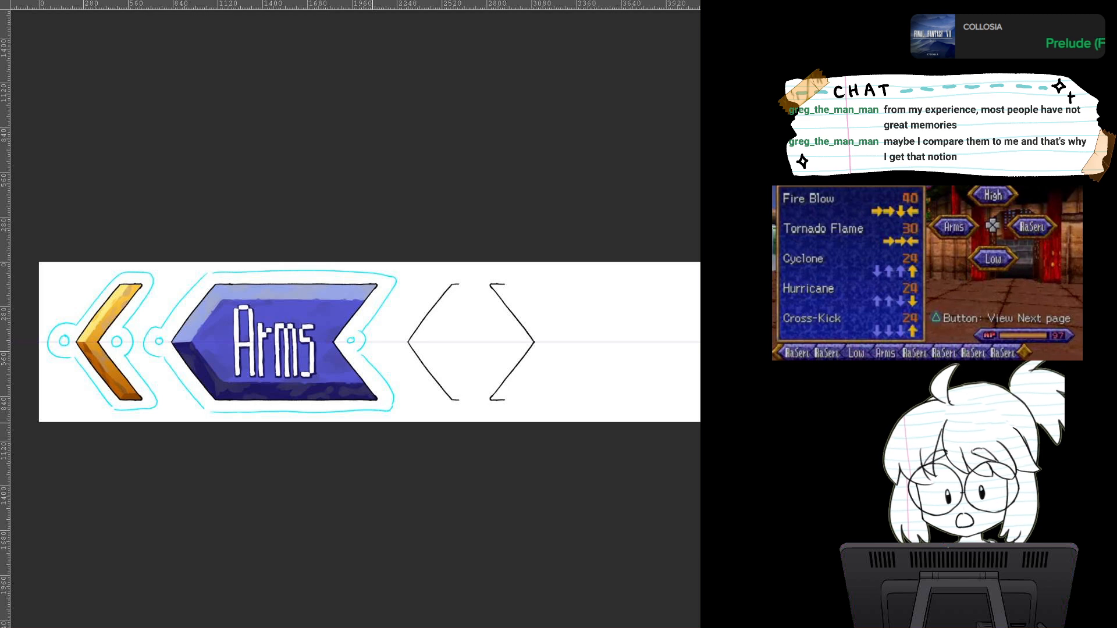
Step: Erase the stray corner ticks of the mirrored edge and join both halves symmetrically with short black lines into a closed hexagon
scroll(525, 308, up, 2)
scroll(417, 358, up, 2)
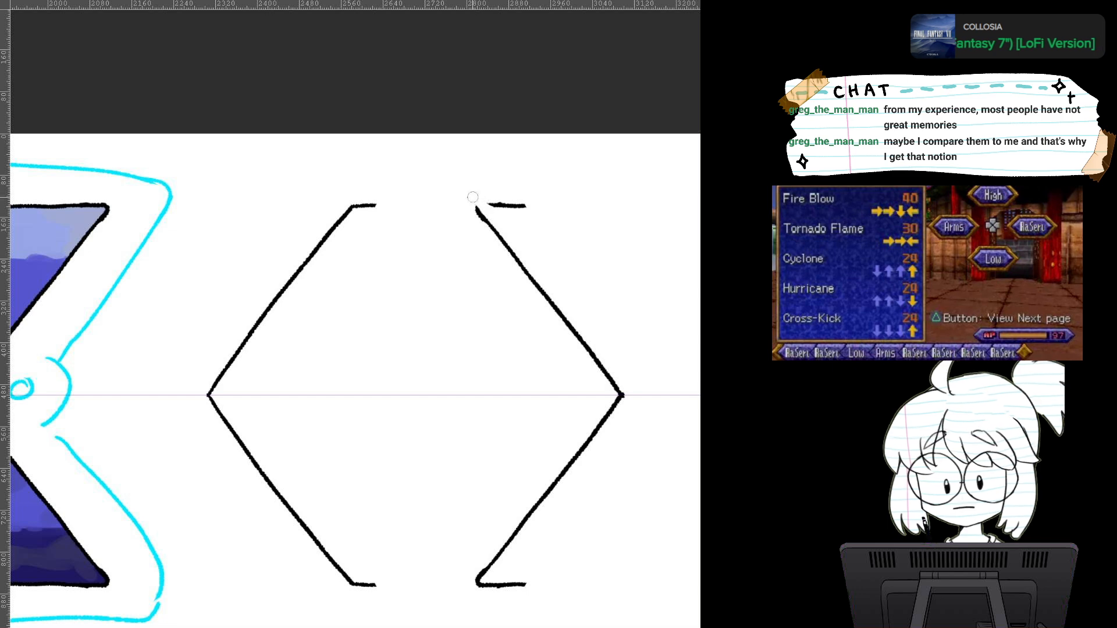
mouse_move(476, 203)
mouse_down()
mouse_move(525, 205)
mouse_move(450, 138)
mouse_move(483, 14)
mouse_up()
mouse_move(570, 427)
mouse_down()
mouse_move(594, 413)
mouse_move(585, 426)
mouse_up()
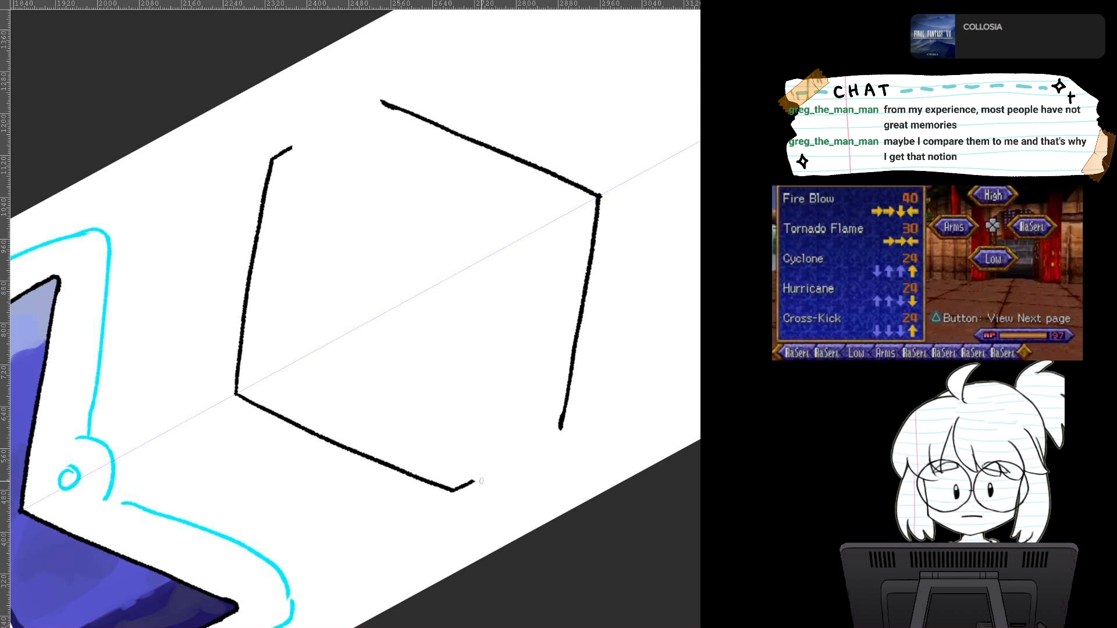
drag(477, 478, 559, 433)
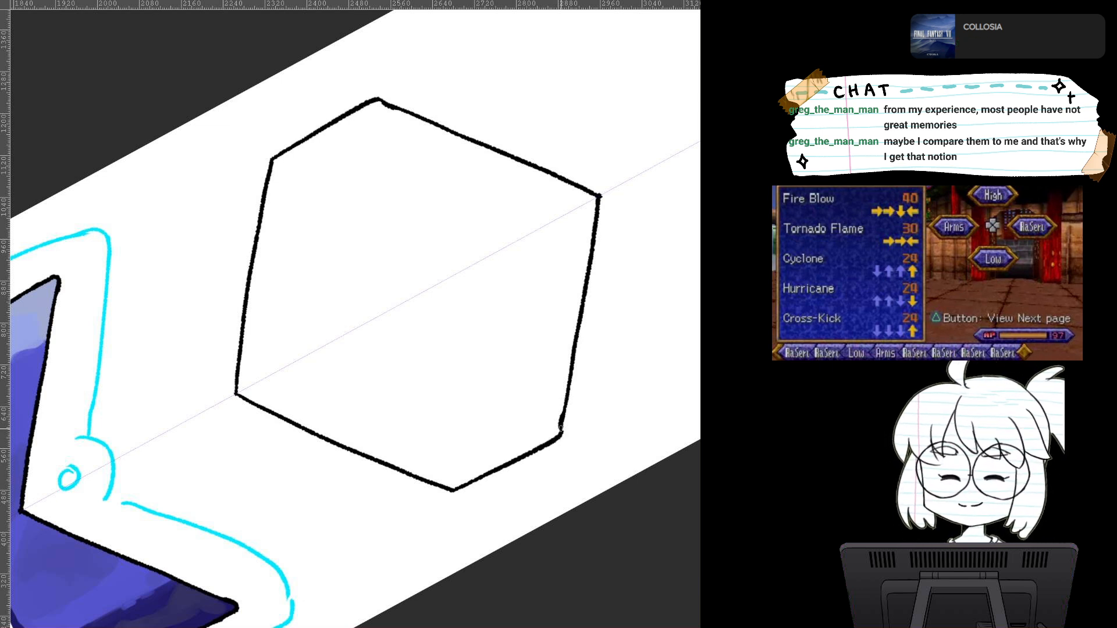
scroll(556, 418, down, 5)
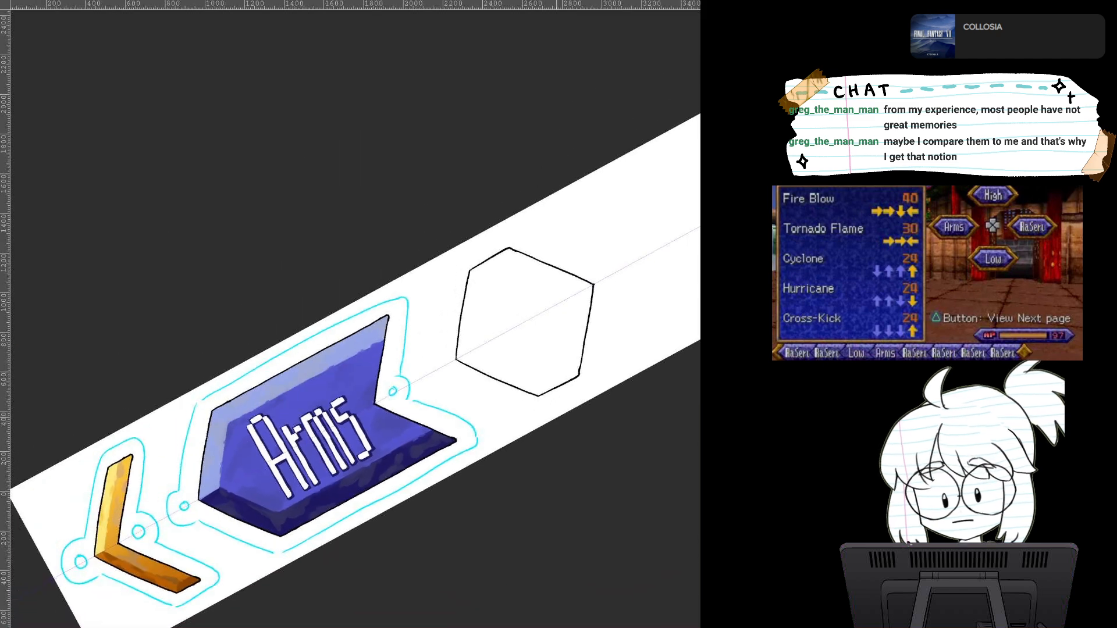
key(ctrl+0)
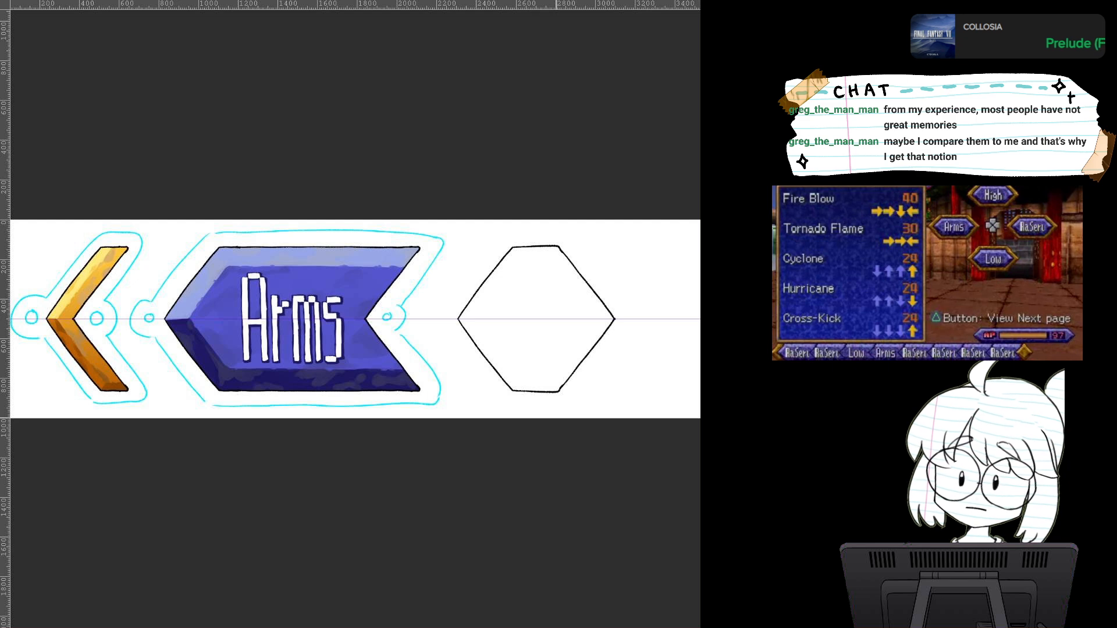
Step: Try to draw a straight-sided diamond inside the hexagon, reaching from its side points to the middle of its flat edges
scroll(519, 381, up, 4)
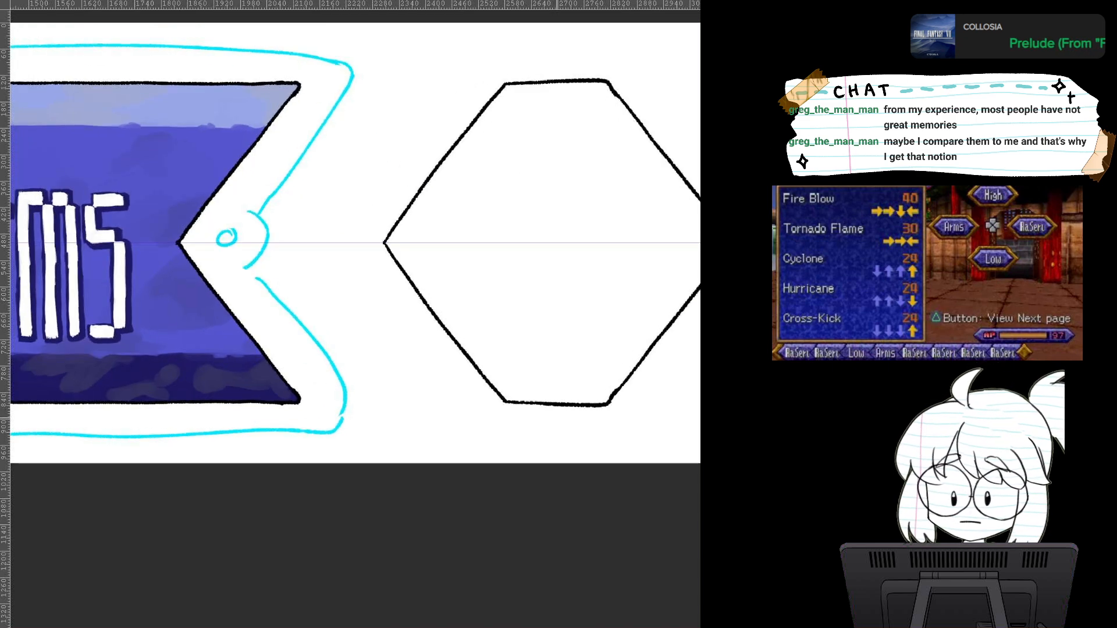
drag(519, 382, 395, 522)
mouse_move(264, 382)
mouse_down()
mouse_move(436, 223)
mouse_move(604, 382)
mouse_up()
scroll(520, 374, down, 4)
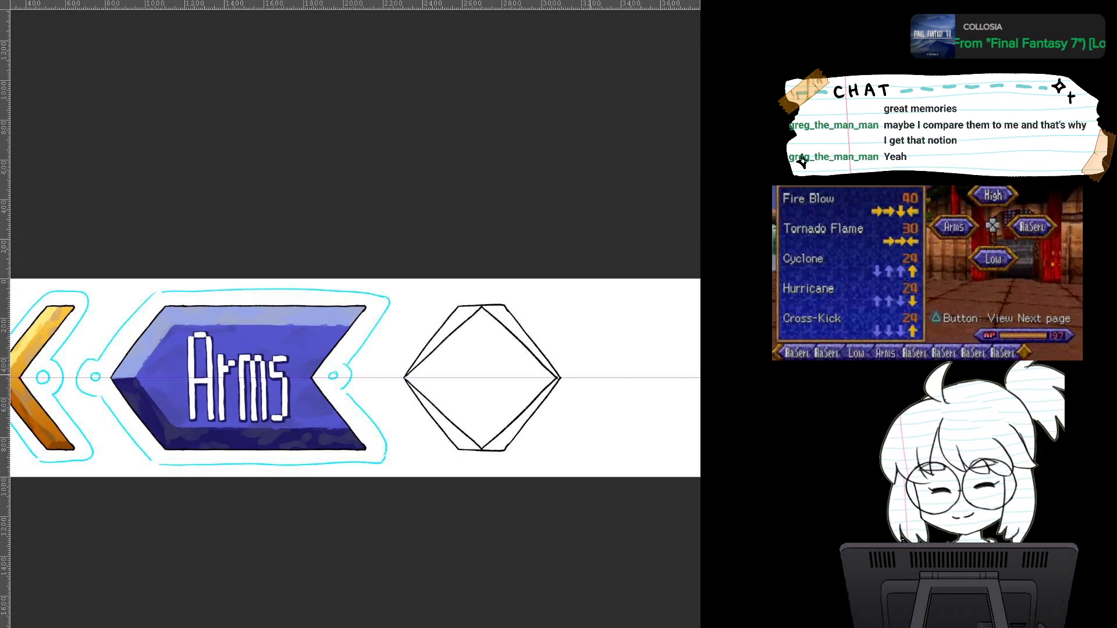
key(ctrl+z)
key(ctrl+z)
scroll(590, 374, up, 2)
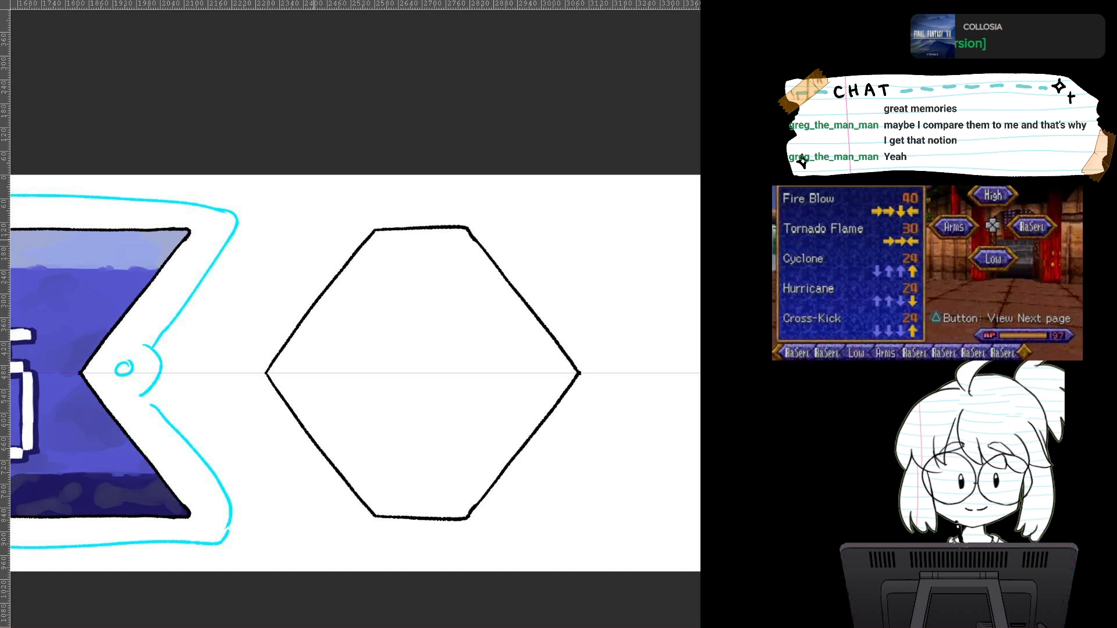
drag(298, 224, 595, 521)
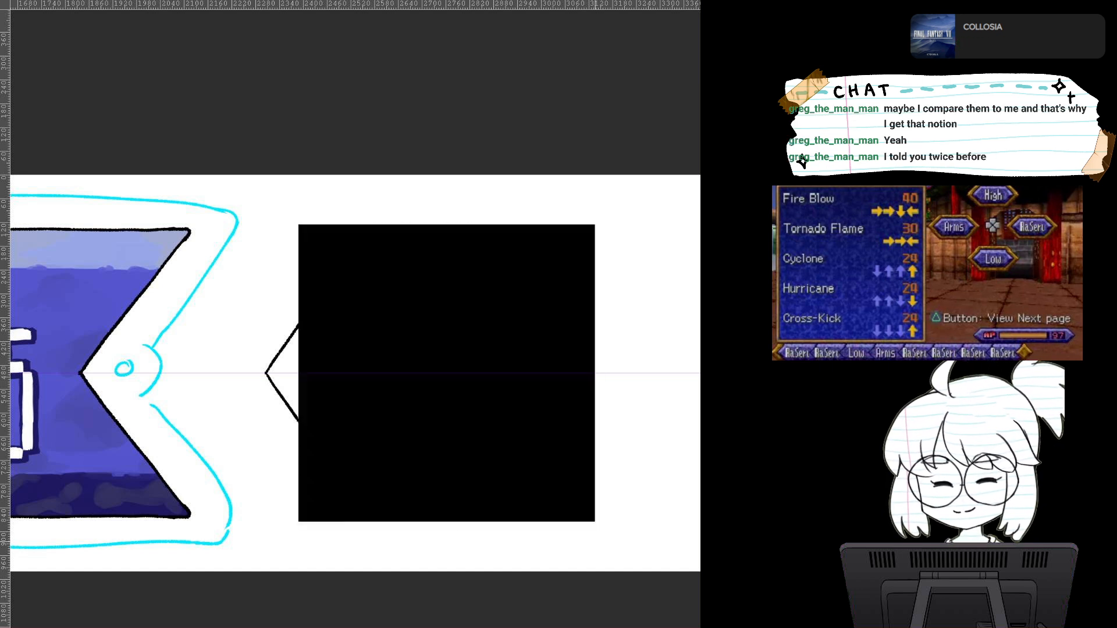
key(ctrl+z)
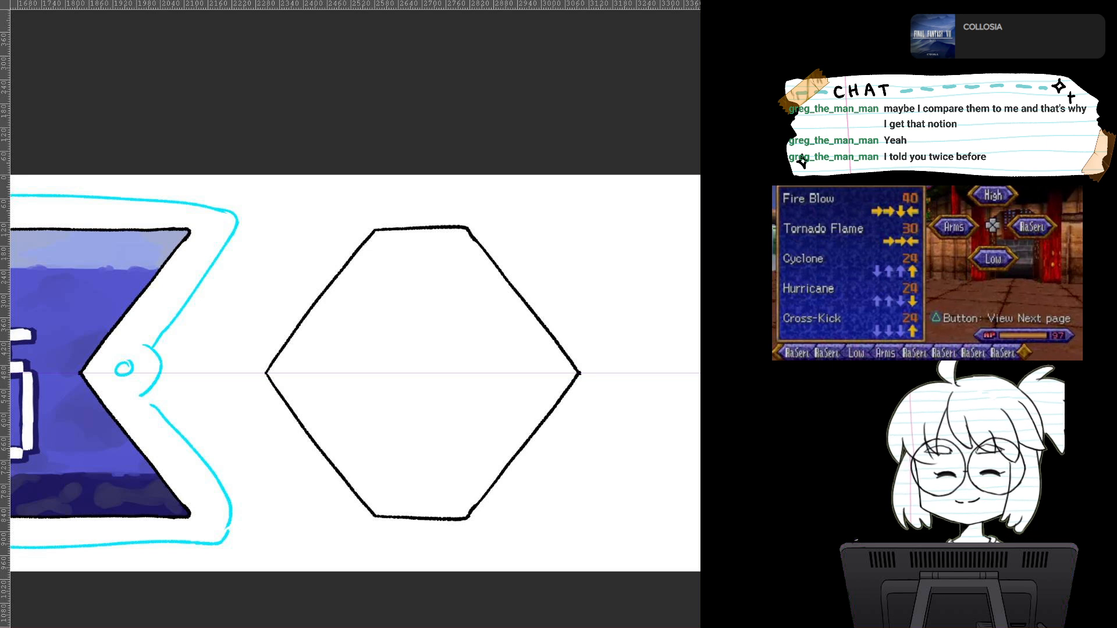
key(ctrl+z)
drag(283, 234, 570, 522)
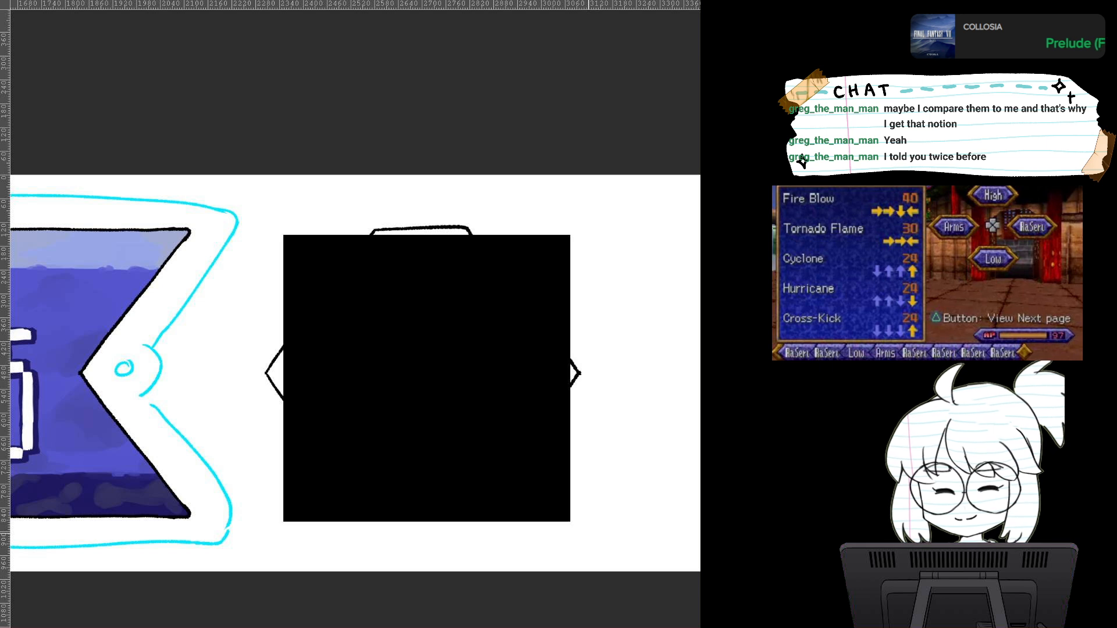
key(ctrl+z)
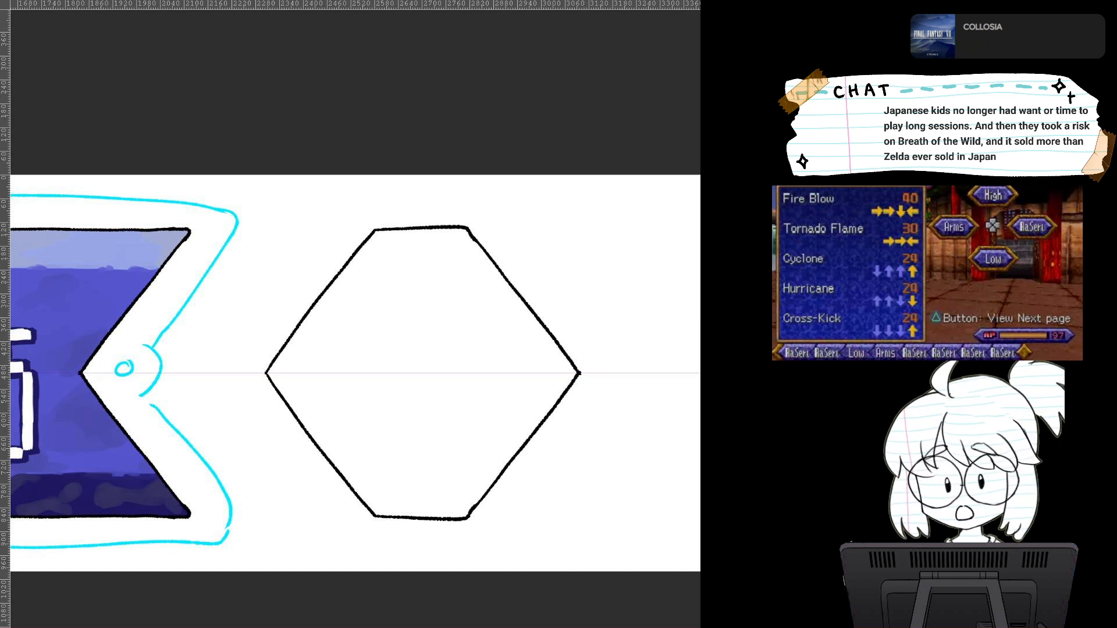
Step: Draw a solid black square over the hexagon and rotate it about its centre into an upright diamond
drag(285, 232, 572, 518)
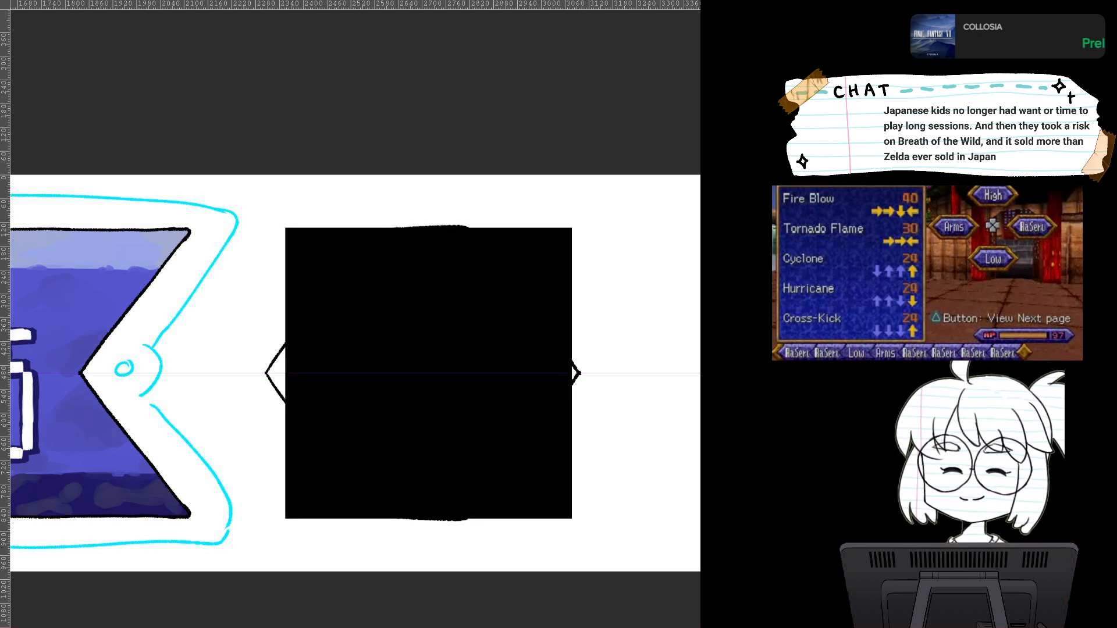
key(ctrl+t)
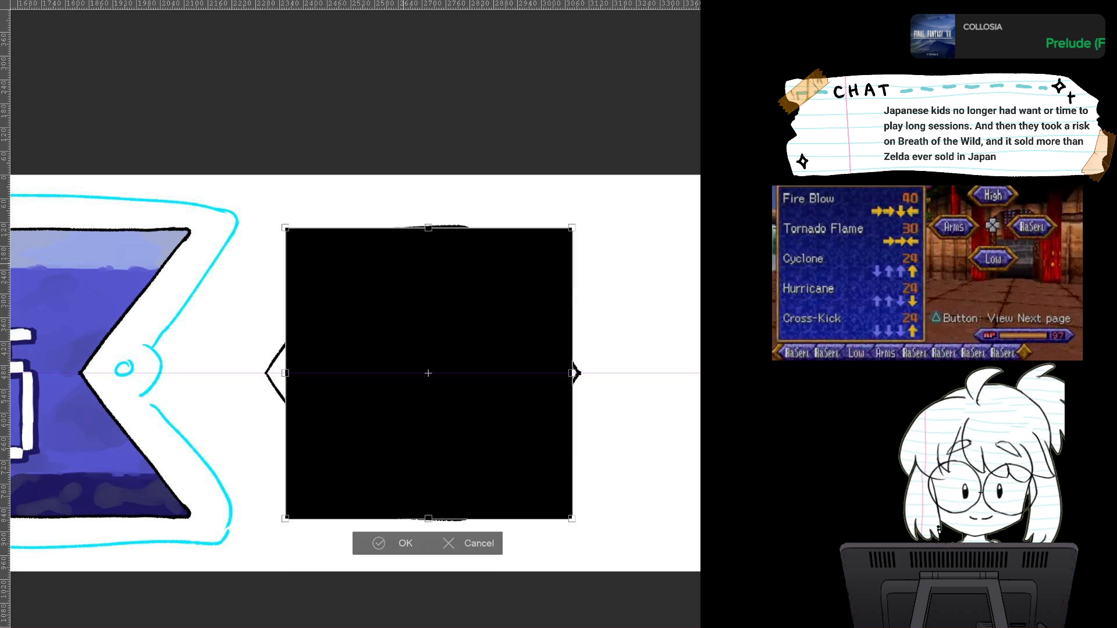
drag(599, 204, 621, 373)
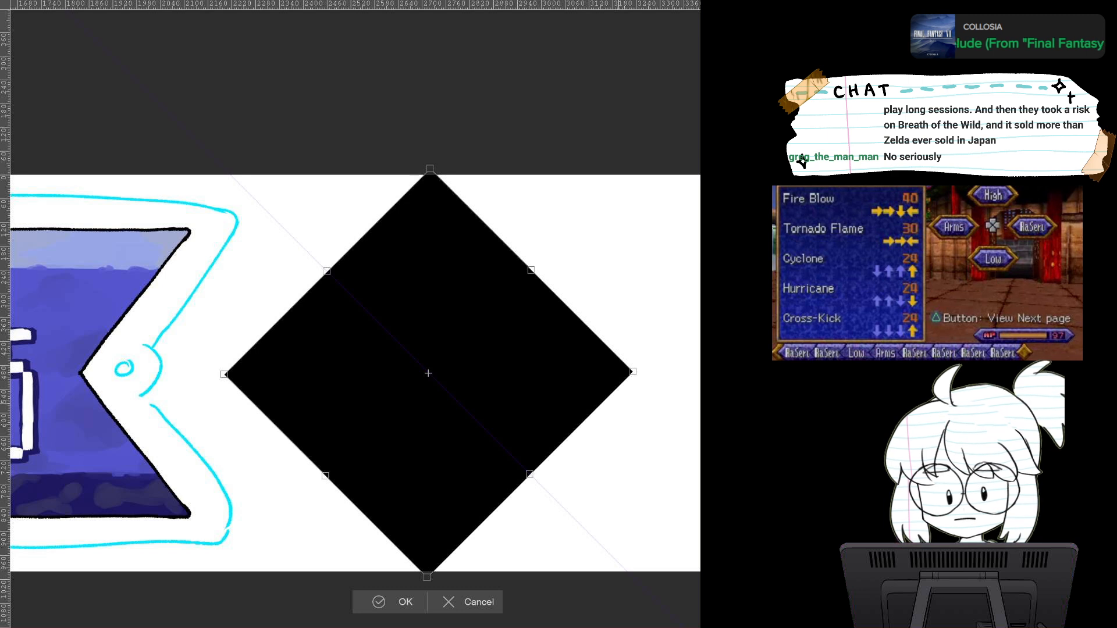
Step: Scale the diamond down to the hexagon's height and set its left tip at the notch of the "Arms" arrow
drag(632, 372, 546, 373)
drag(429, 373, 286, 369)
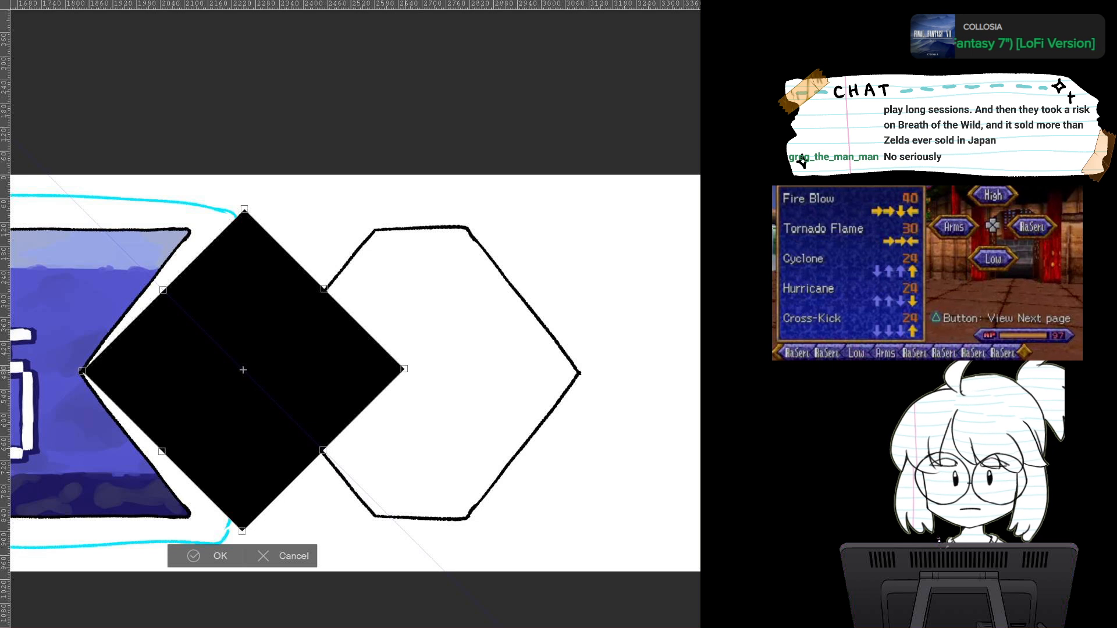
drag(404, 369, 376, 371)
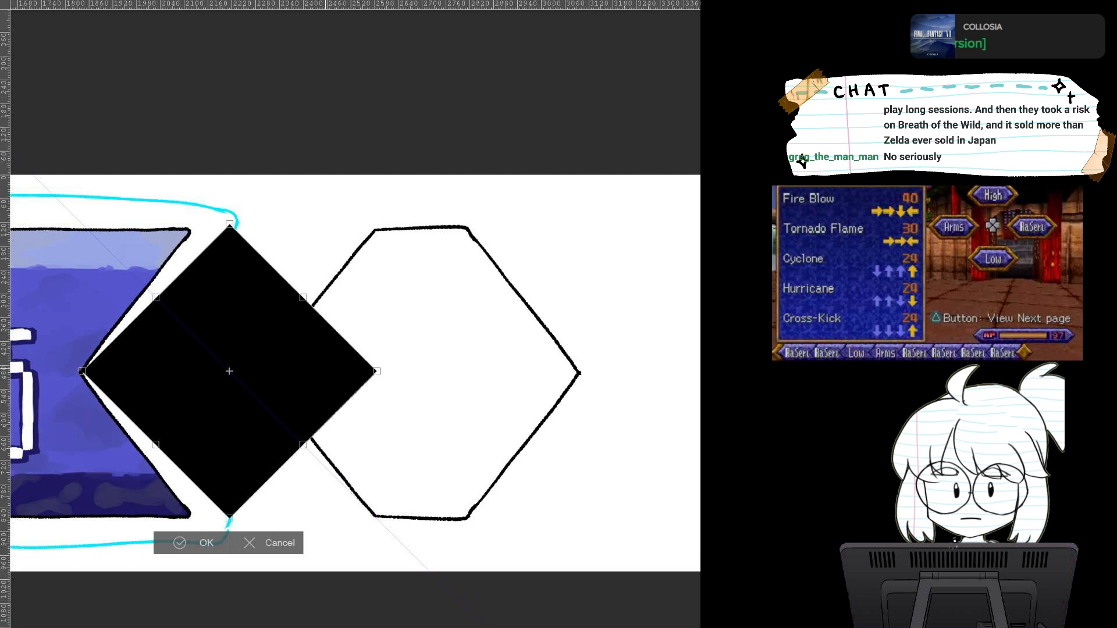
Step: Try to move the black diamond into the centre of the hexagon outline
drag(229, 371, 446, 370)
key(ctrl+z)
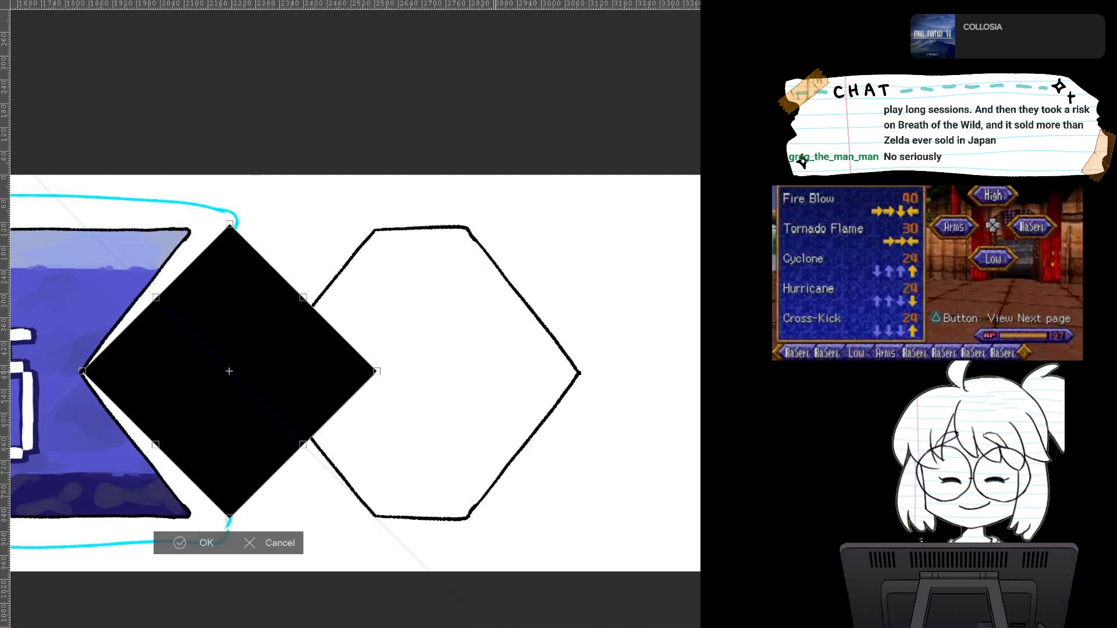
drag(229, 371, 426, 371)
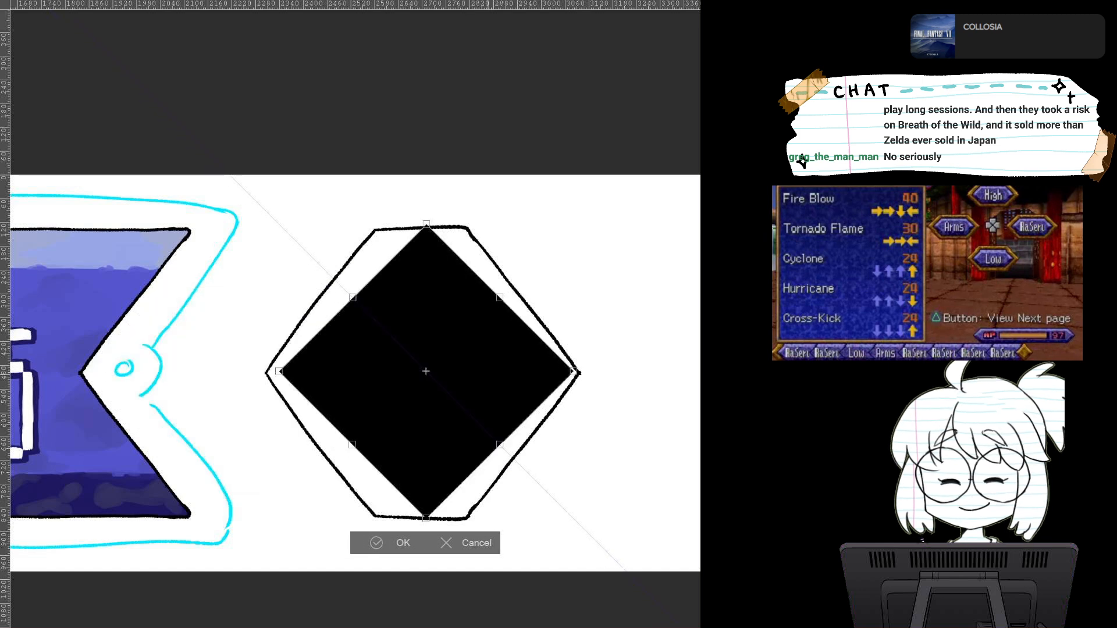
key(ctrl+z)
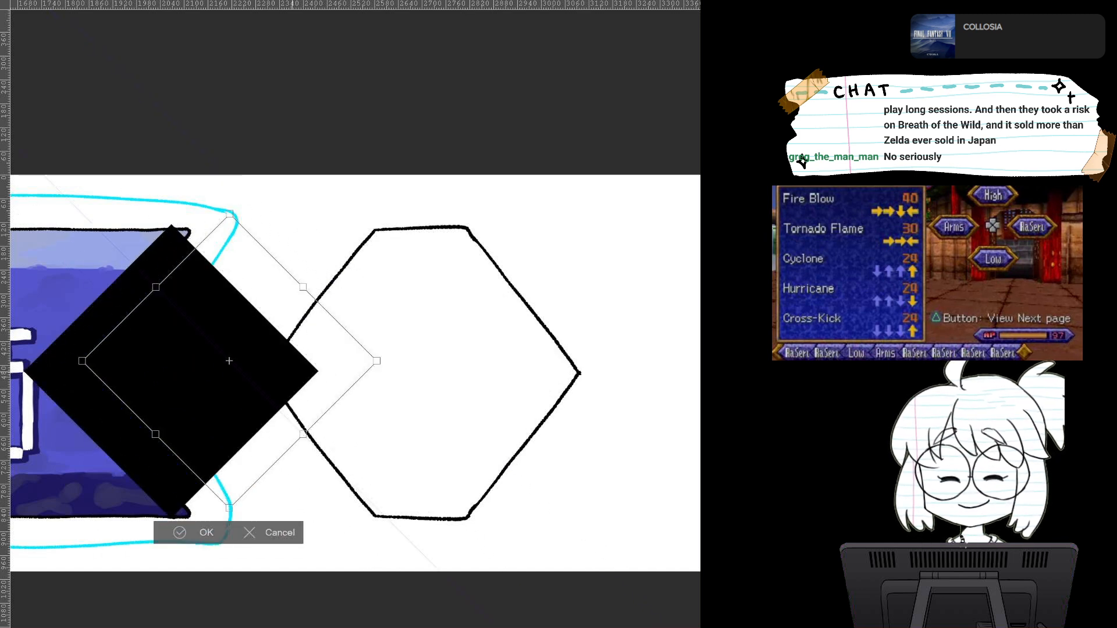
Step: Move the diamond into the gap between the "Arms" arrow and the hexagon and apply the transform
drag(230, 371, 278, 372)
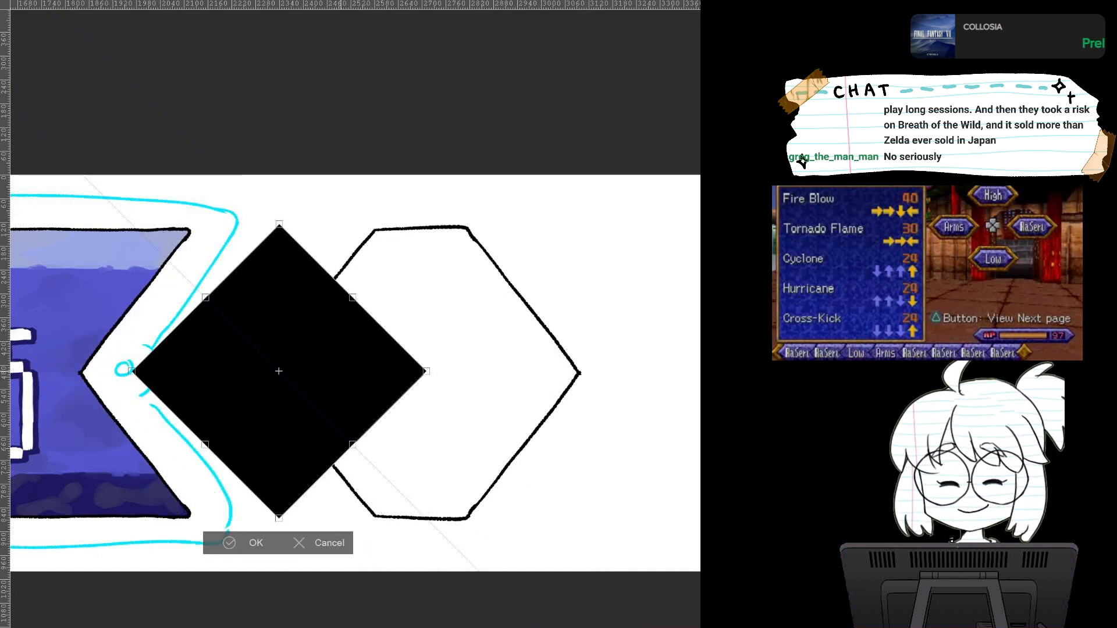
scroll(346, 358, down, 4)
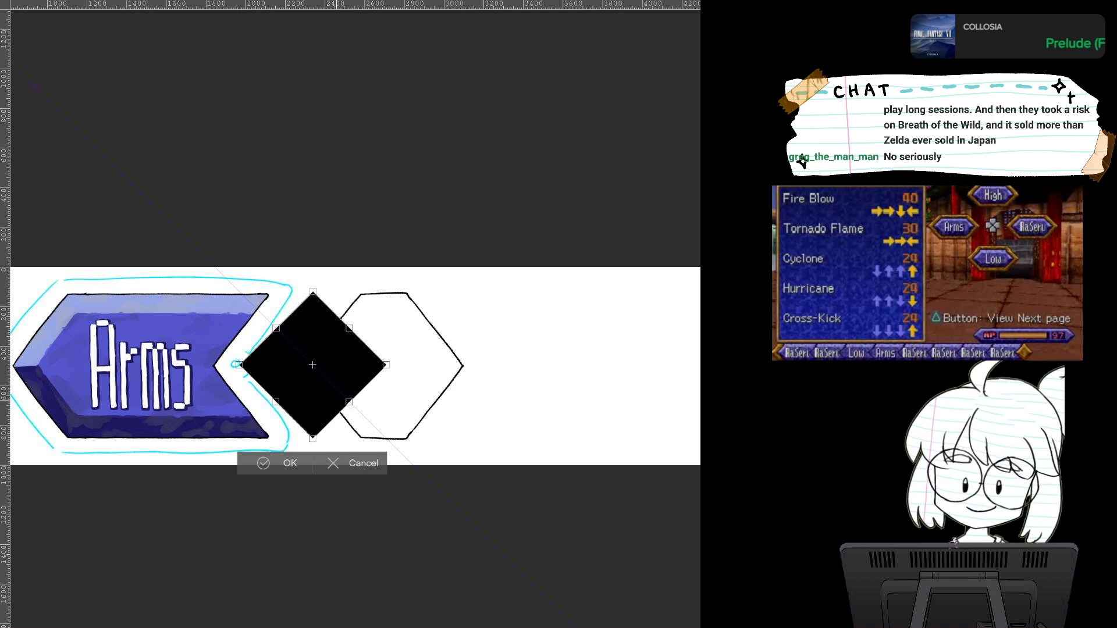
scroll(398, 300, down, 2)
scroll(419, 305, up, 3)
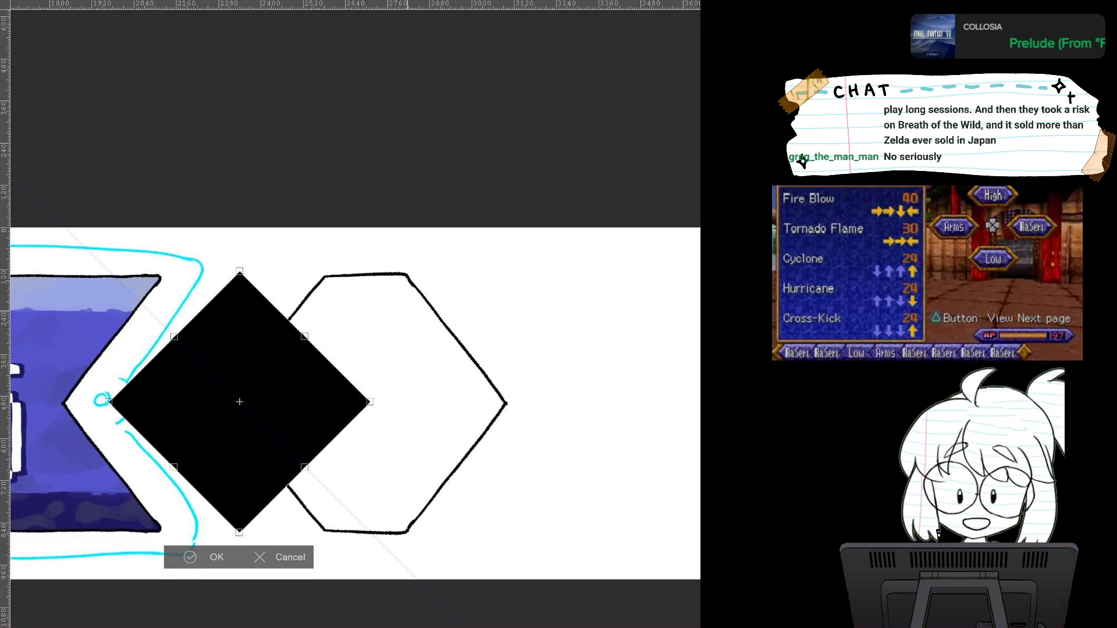
scroll(419, 306, down, 2)
scroll(418, 305, up, 2)
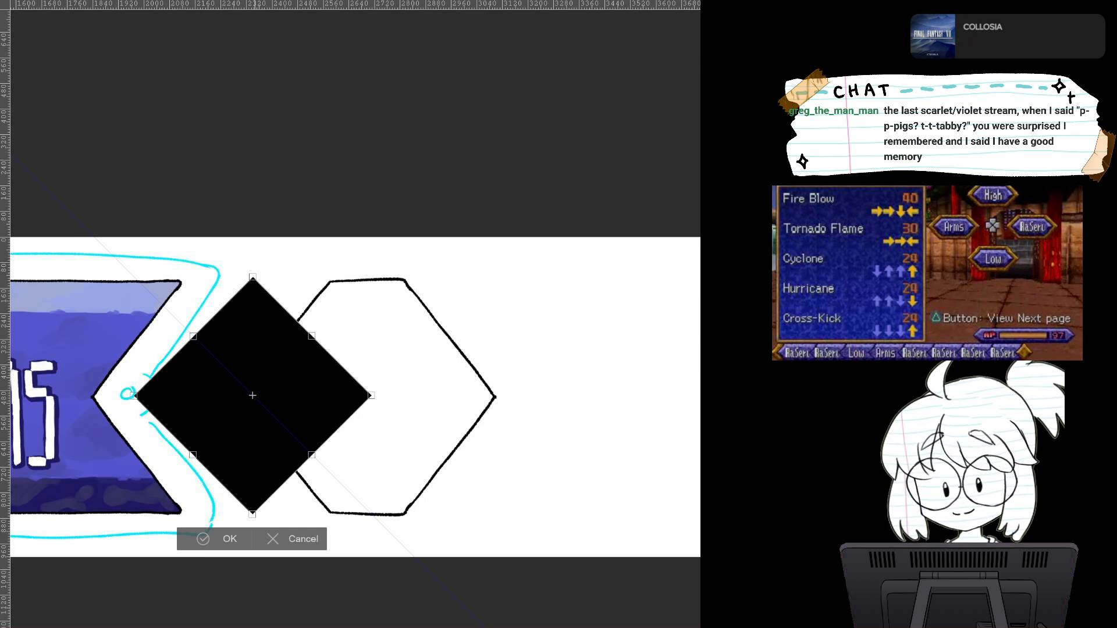
key(Return)
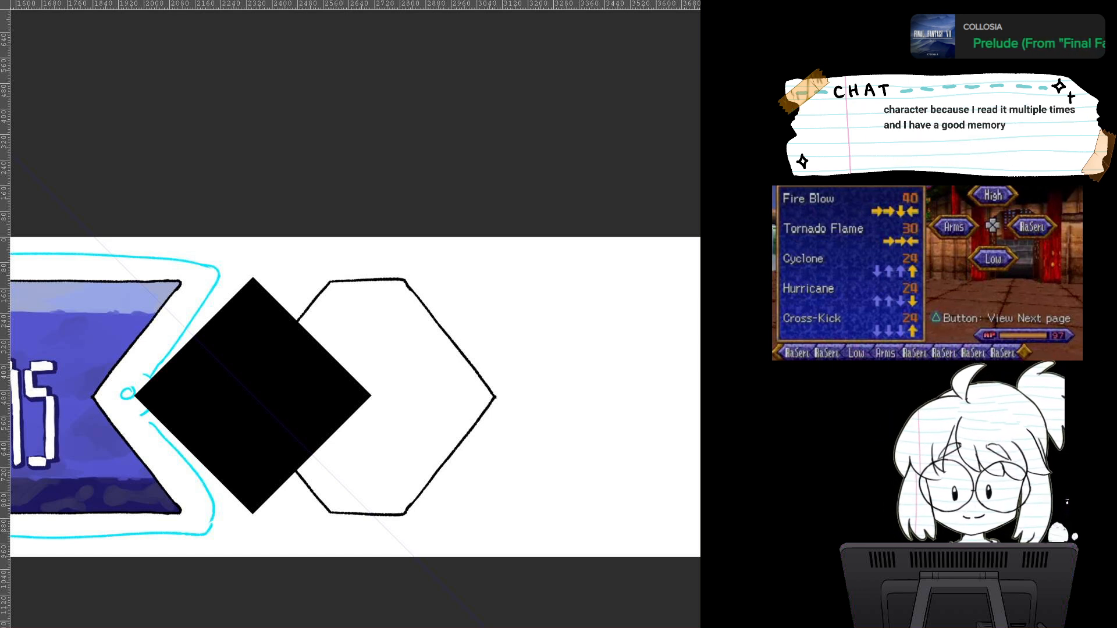
drag(252, 396, 367, 395)
key(ctrl+z)
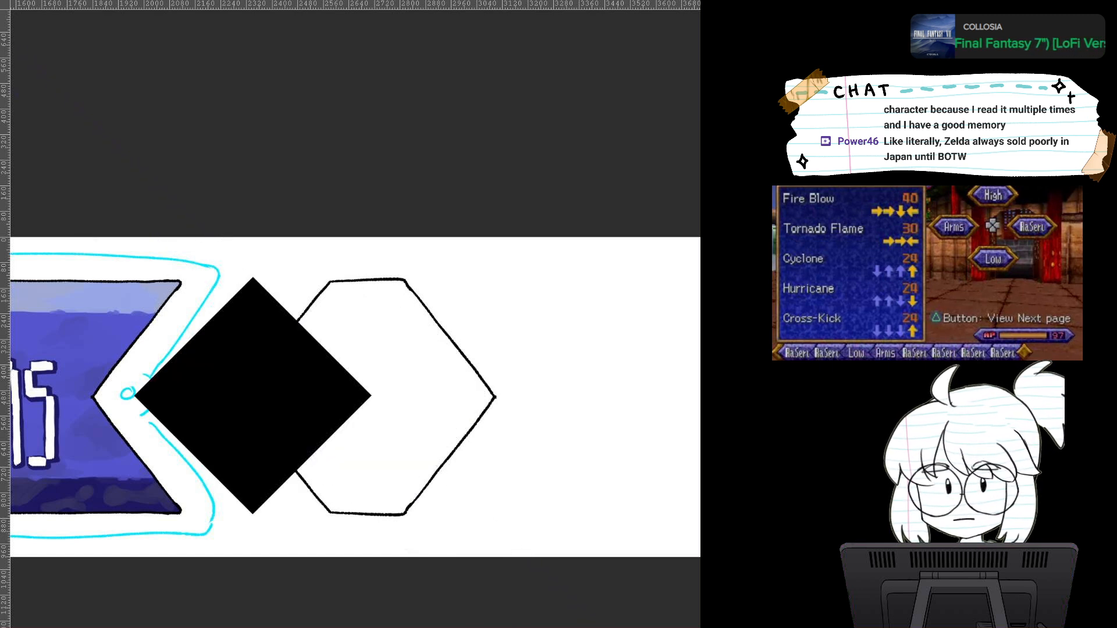
key(ctrl+t)
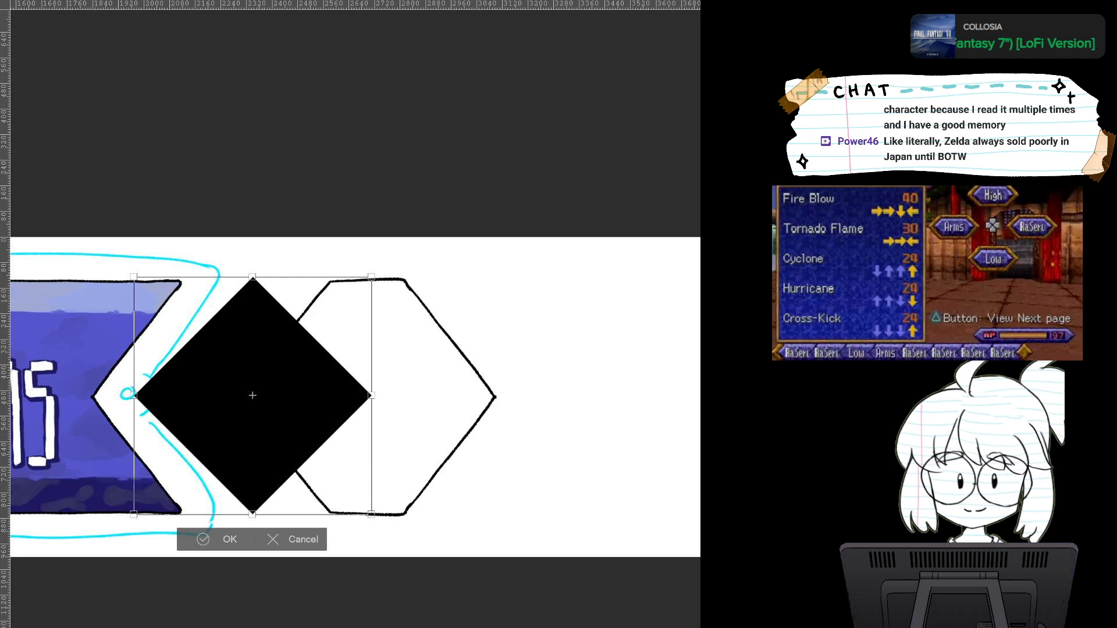
key(Escape)
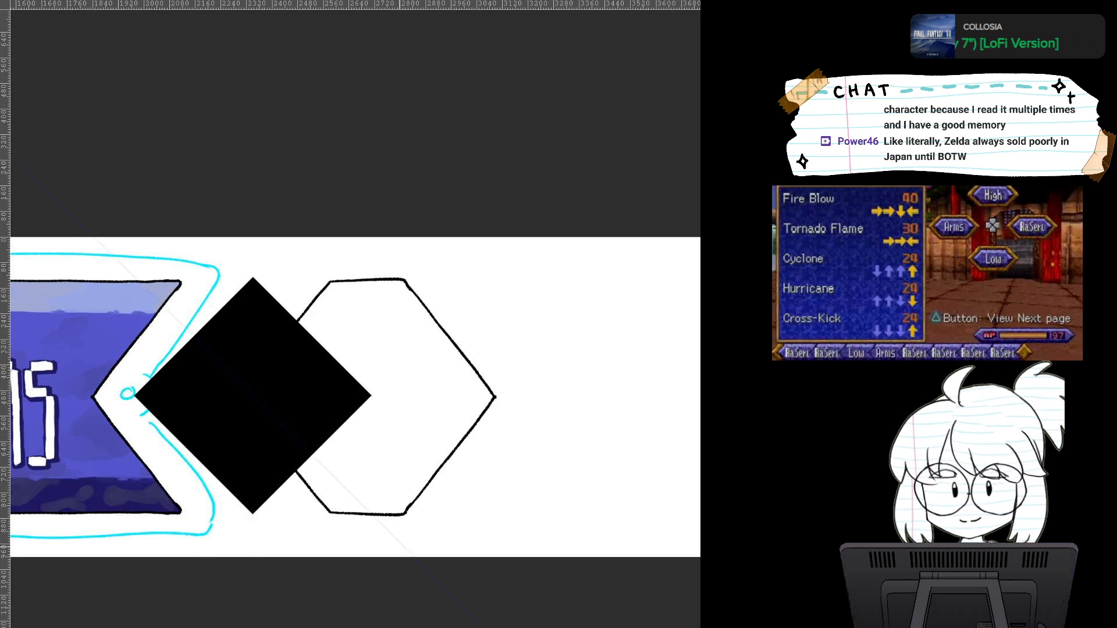
scroll(402, 515, down, 3)
scroll(394, 498, up, 5)
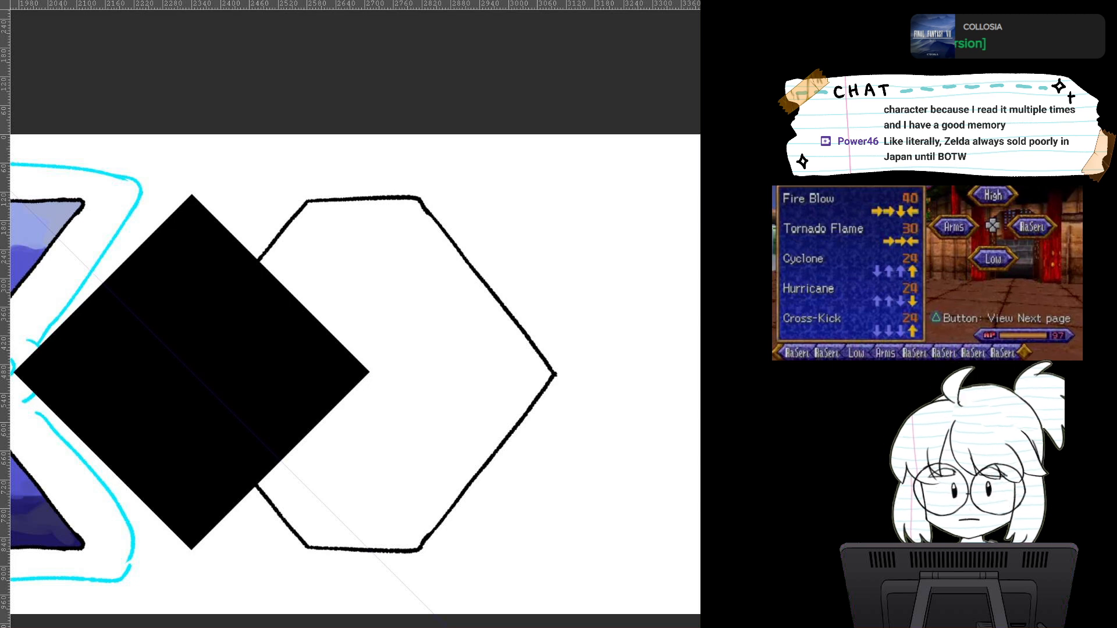
key(ctrl+t)
scroll(581, 417, down, 5)
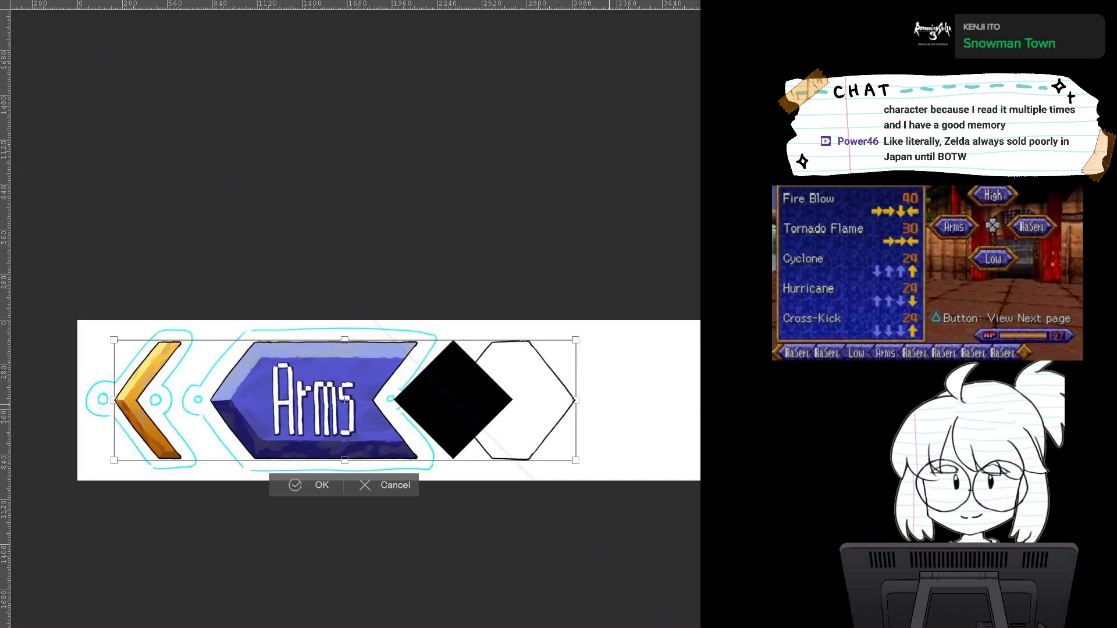
key(Escape)
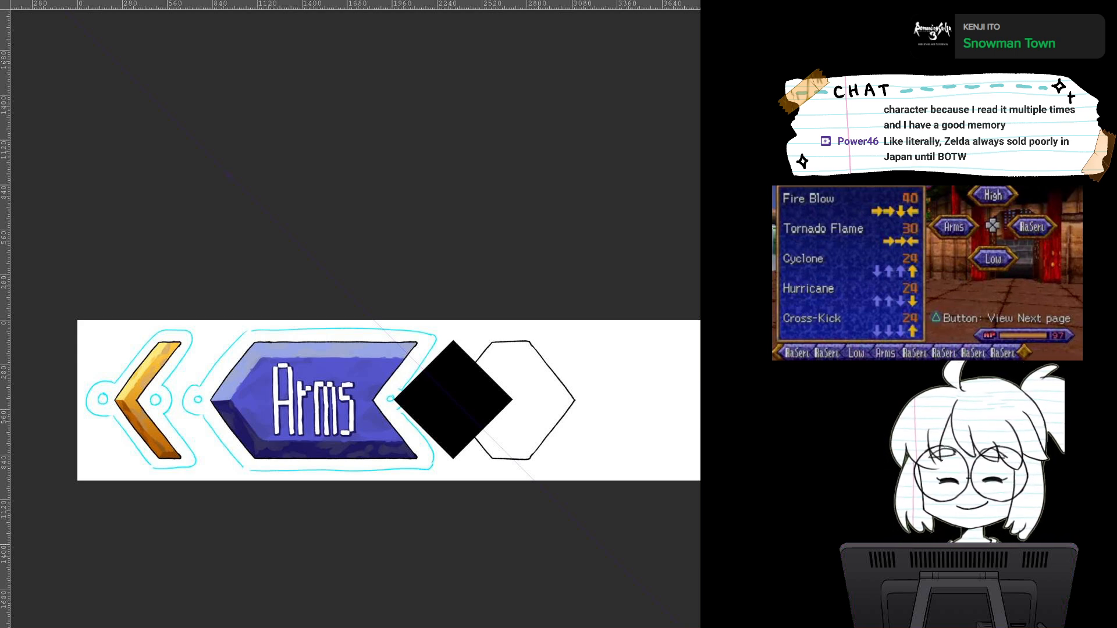
Step: Show the canvas grid and check the gold chevron and the "Arms" arrow against it
scroll(404, 470, up, 4)
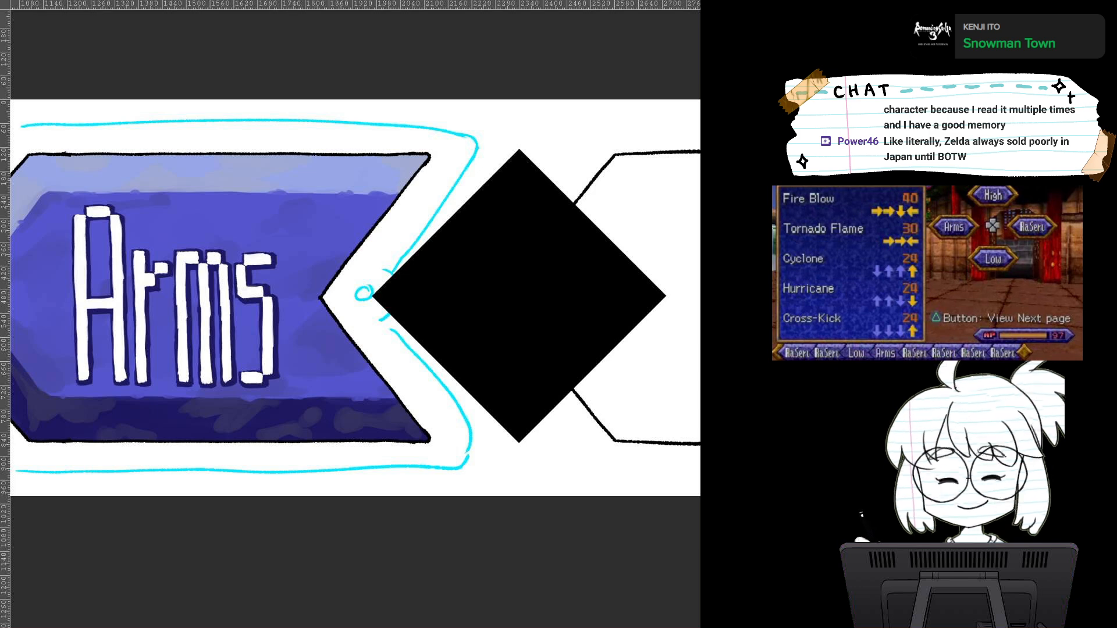
drag(24, 314, 694, 349)
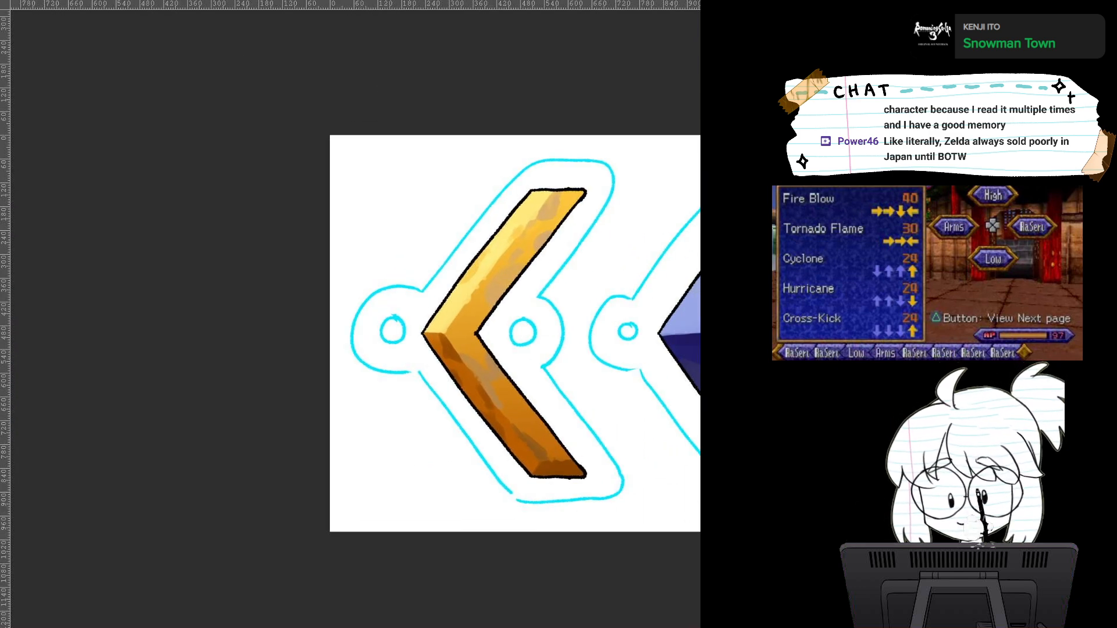
scroll(354, 349, up, 5)
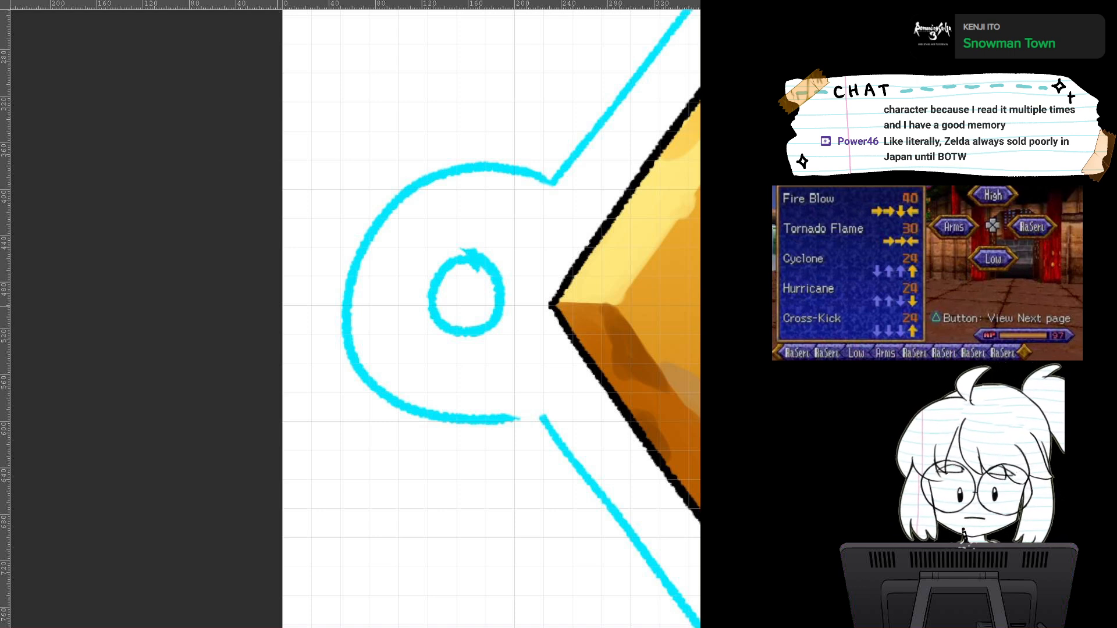
scroll(529, 281, down, 6)
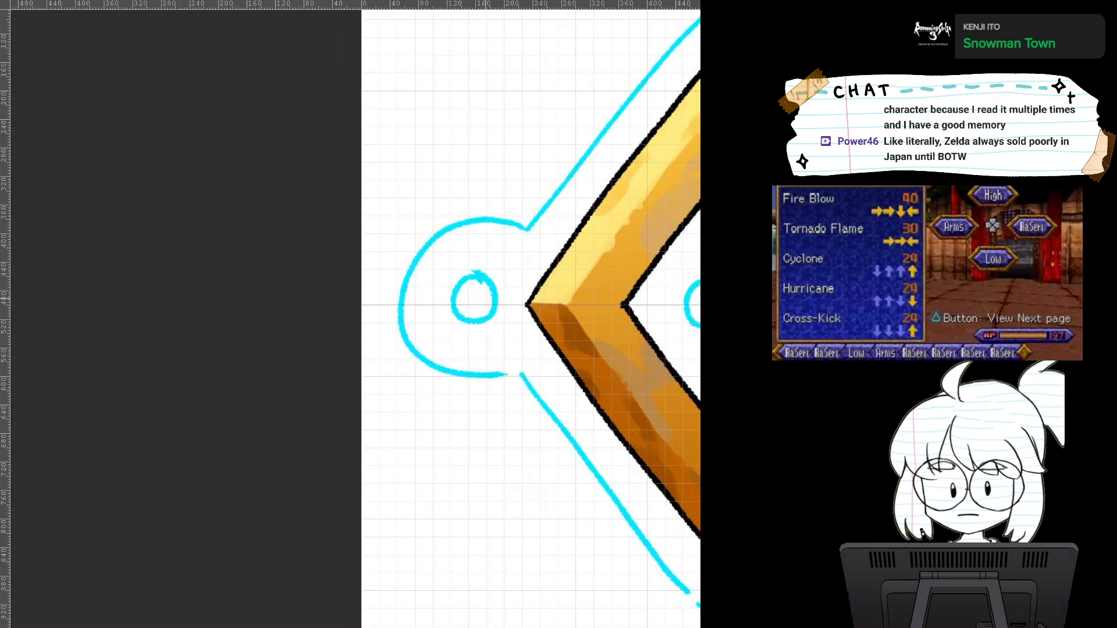
drag(1076, 175, 498, 225)
scroll(498, 225, up, 3)
scroll(520, 254, down, 2)
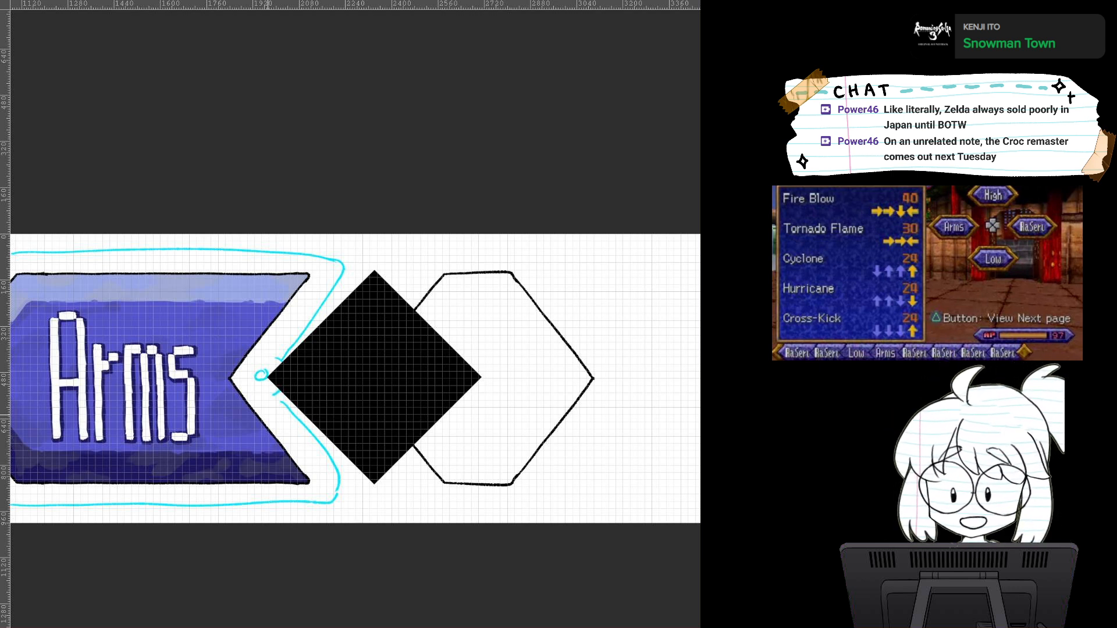
Step: Centre the black diamond inside the hexagon outline and hide the canvas grid
drag(330, 383, 433, 384)
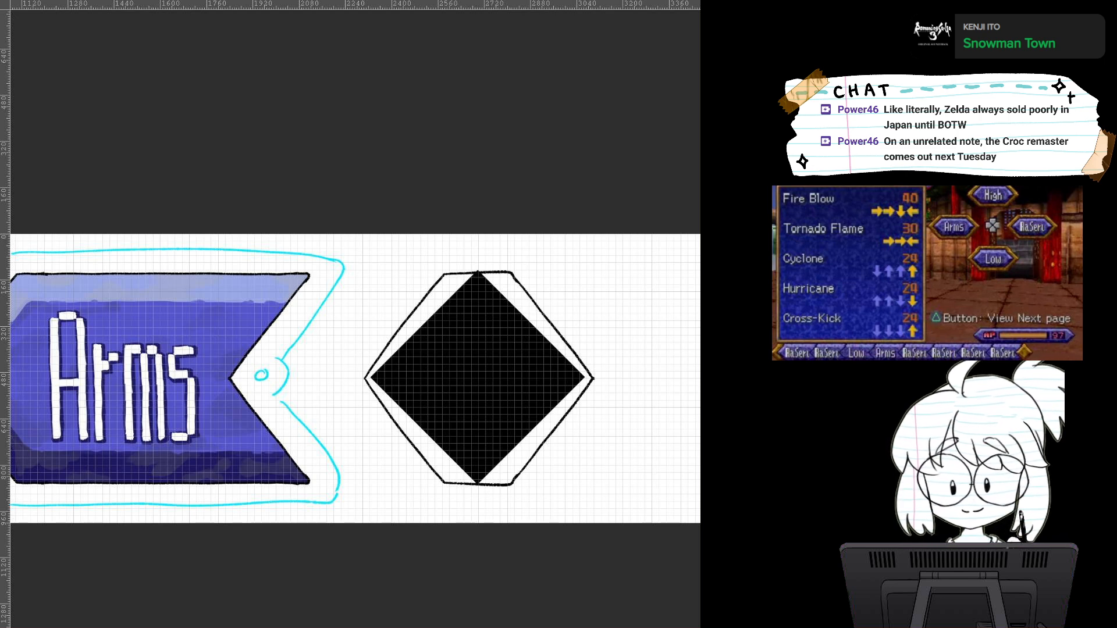
key(ctrl+shift+apostrophe)
Step: Fade the black diamond to a pale grey guide so the hexagon outline stands out against it
scroll(493, 389, up, 4)
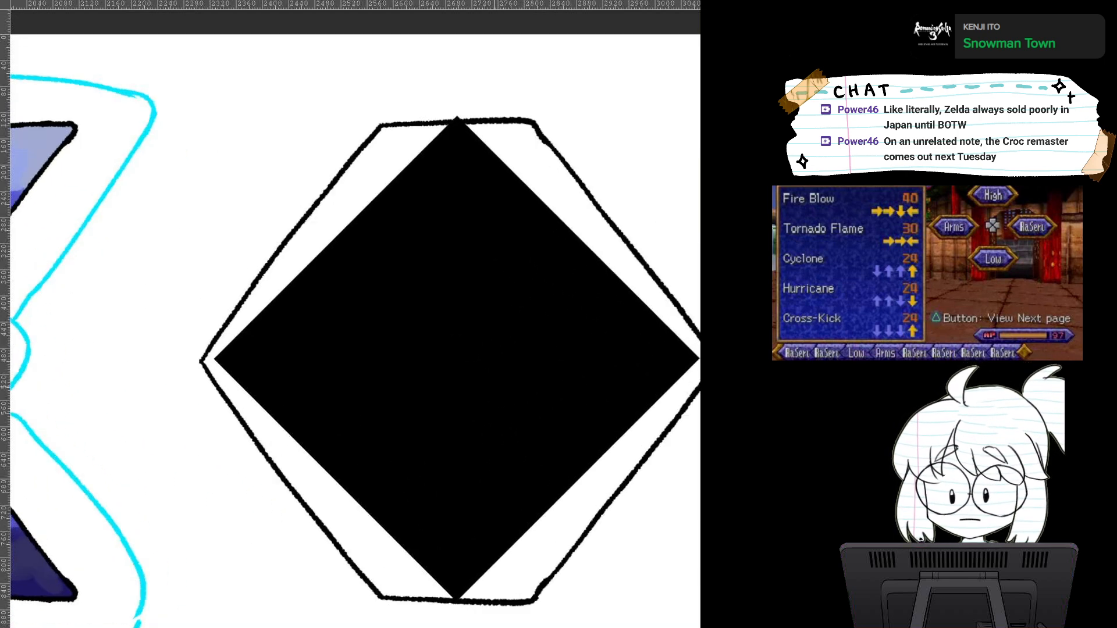
scroll(490, 382, down, 1)
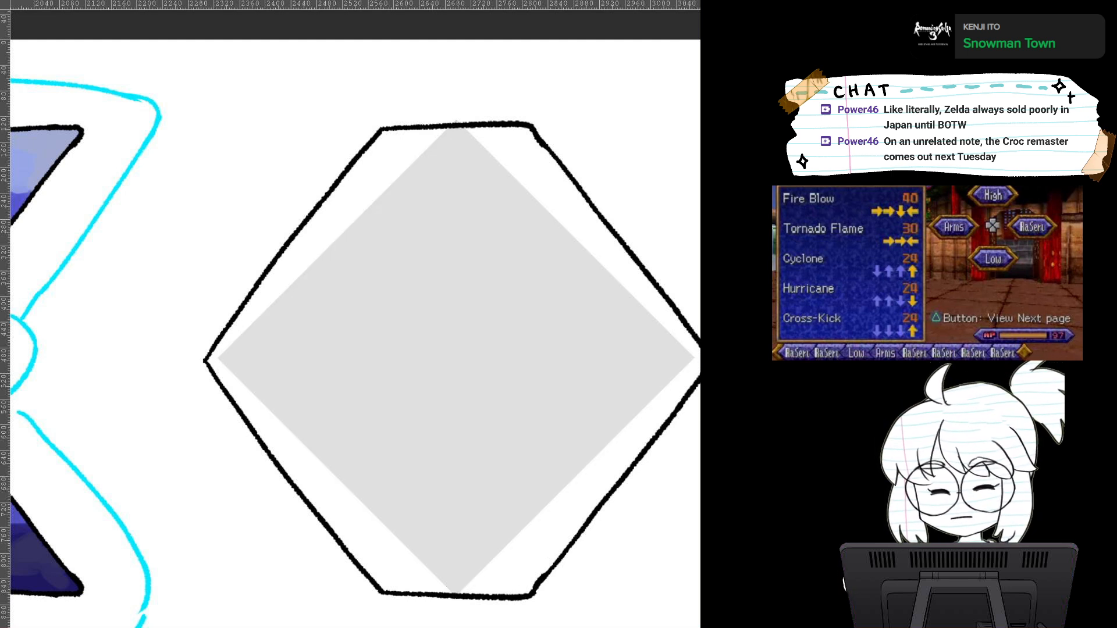
scroll(521, 393, down, 2)
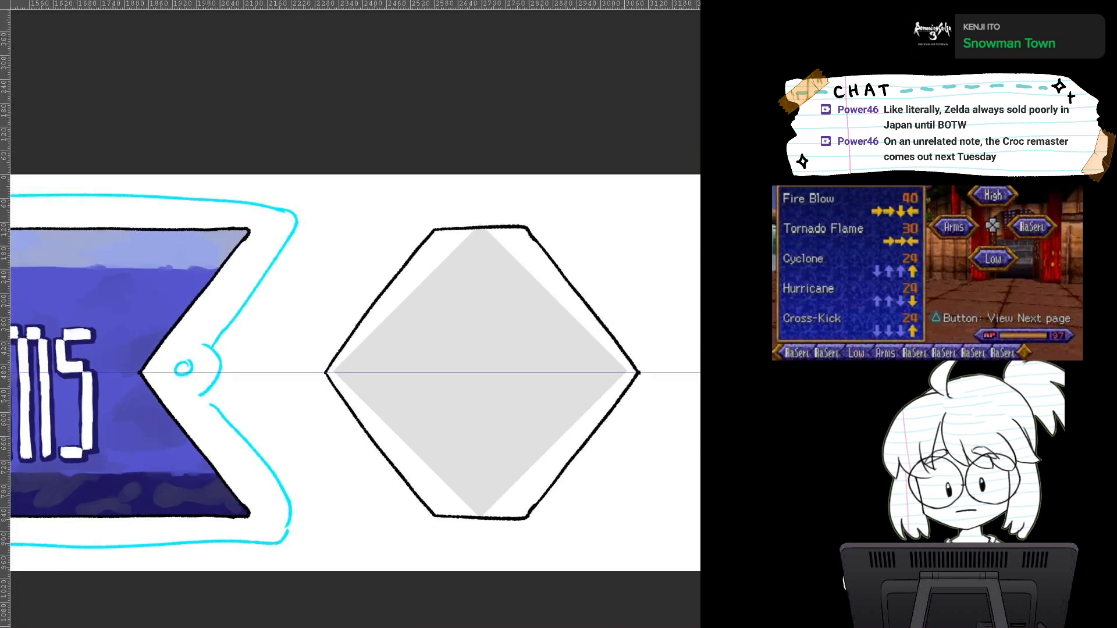
scroll(527, 392, up, 3)
scroll(526, 391, down, 1)
scroll(518, 387, up, 1)
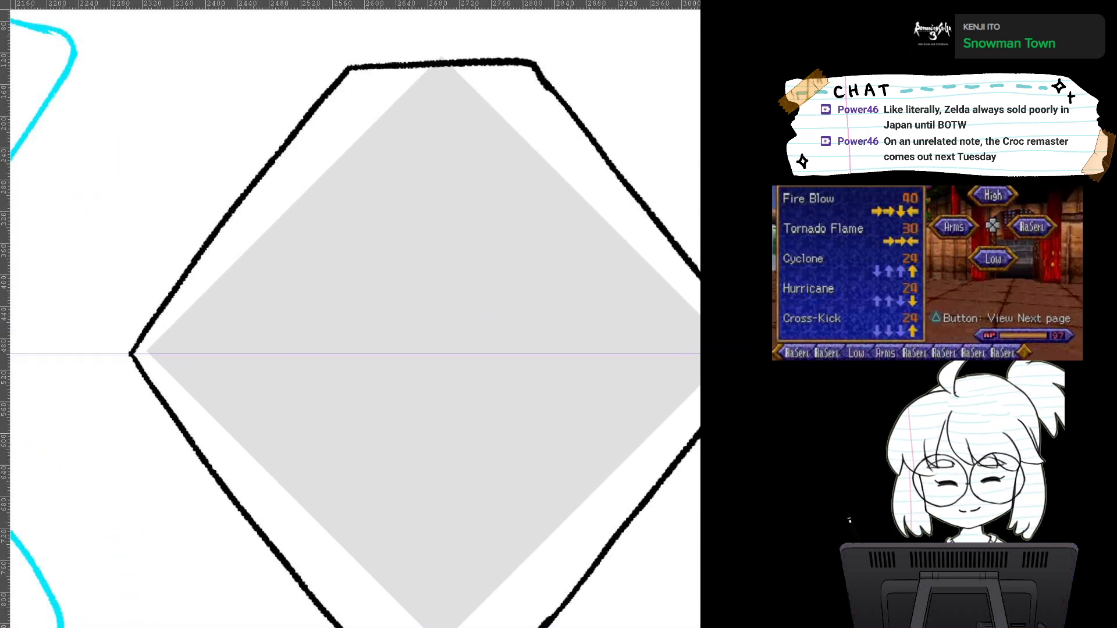
key(ctrl+z)
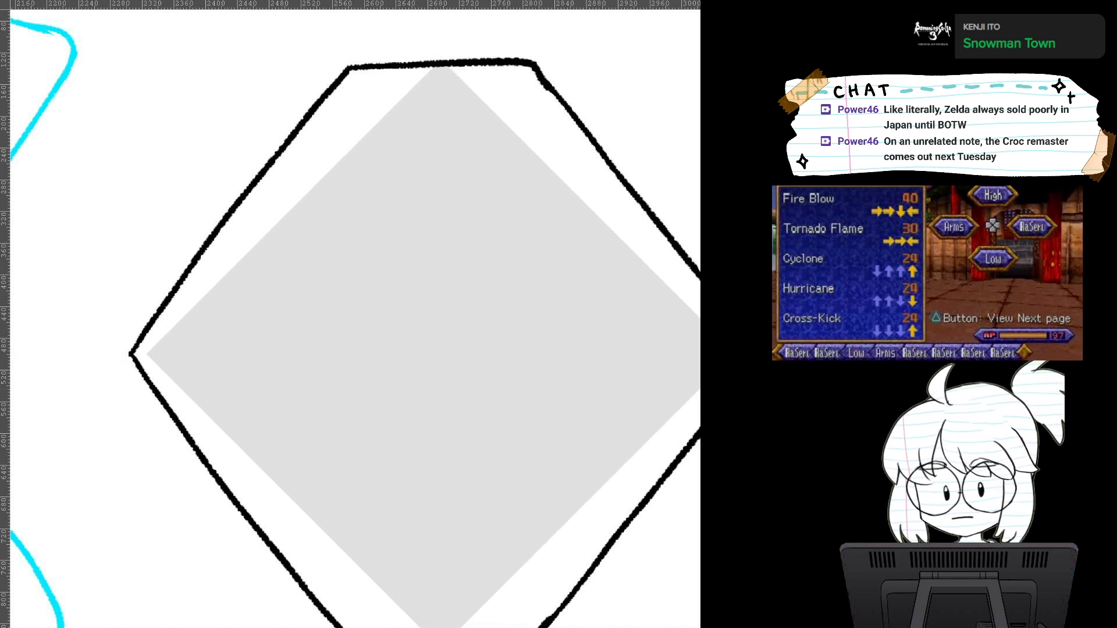
key(ctrl+y)
key(ctrl+z)
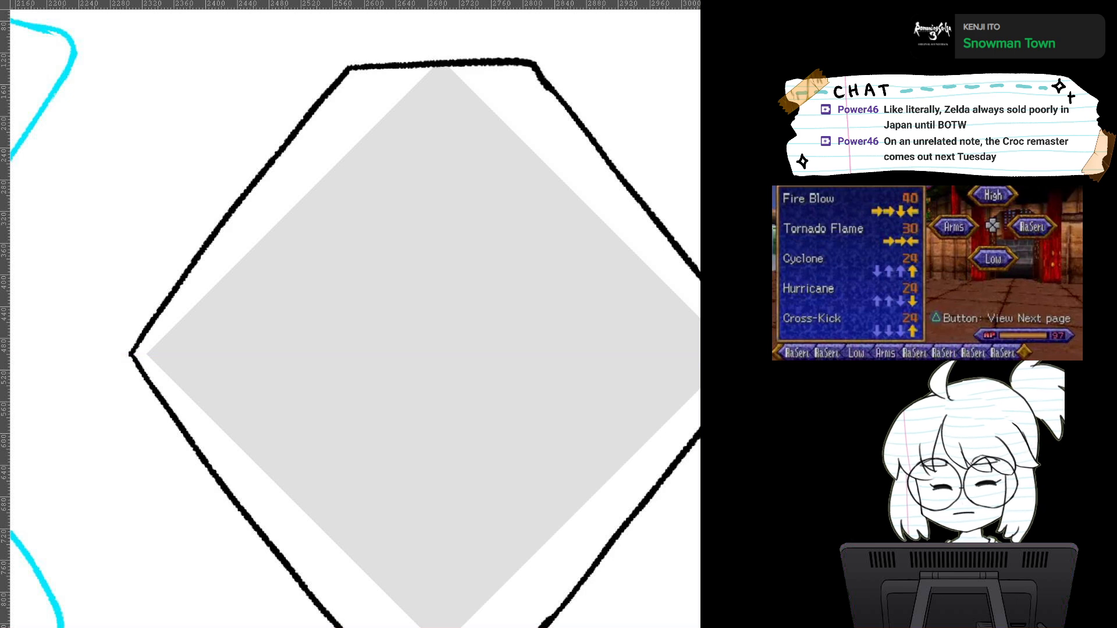
Step: Clear the black hexagon outline around the grey diamond, keeping only the diamond as the guide
scroll(445, 357, down, 1)
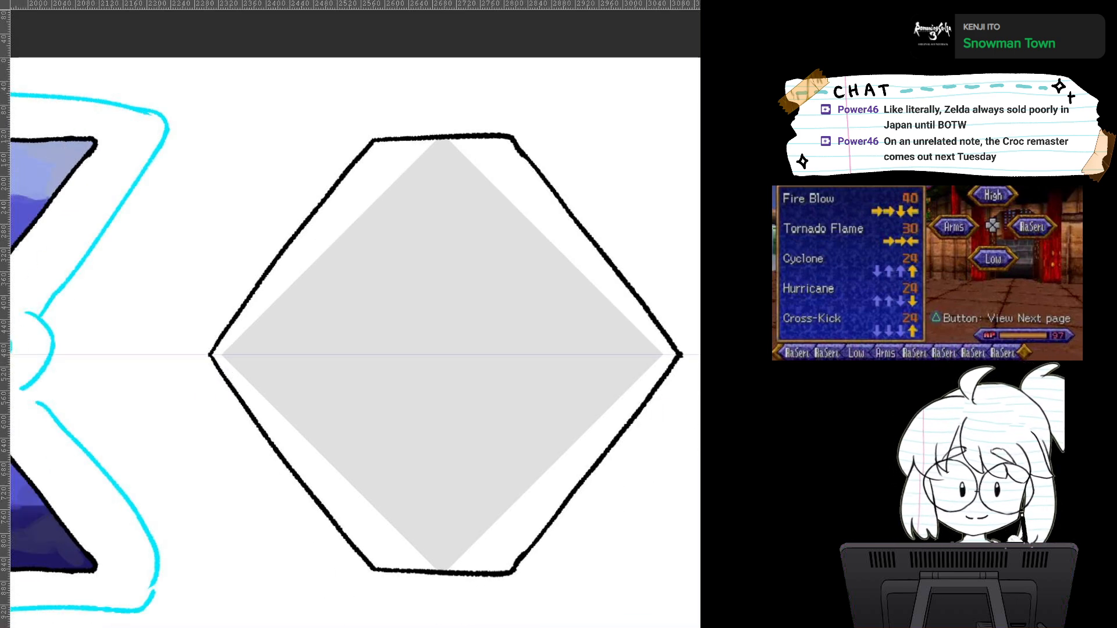
mouse_move(392, 140)
mouse_down()
mouse_move(244, 302)
mouse_move(494, 149)
mouse_move(548, 184)
mouse_move(671, 368)
mouse_move(486, 576)
mouse_move(235, 399)
mouse_move(367, 504)
mouse_up()
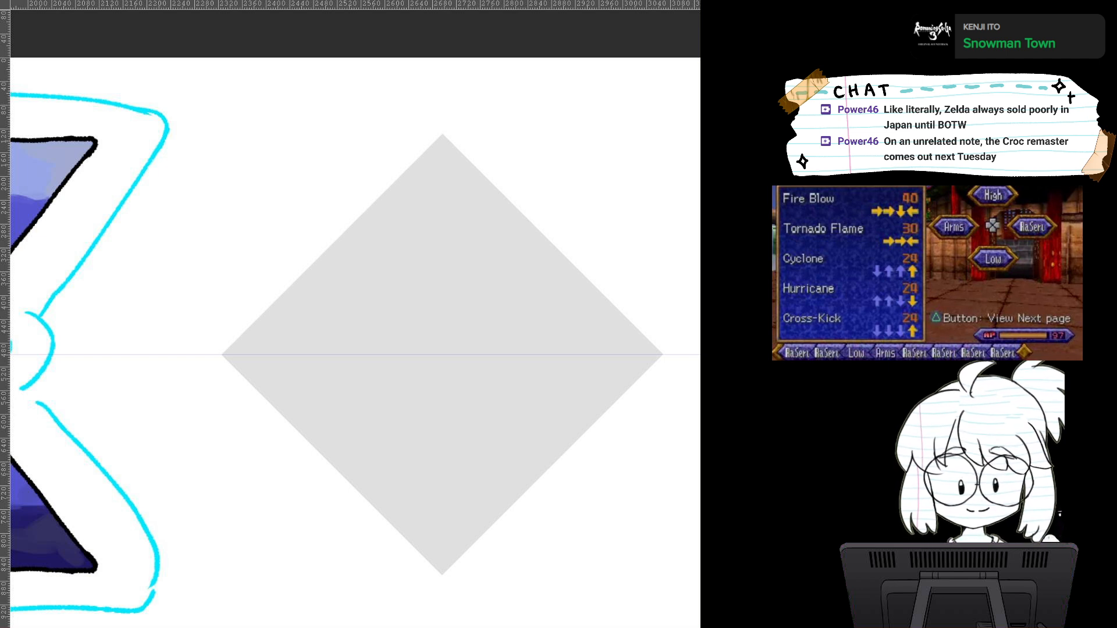
Step: Try to trace the grey diamond's upper-left edge with a straight line starting at its top tip
scroll(405, 376, up, 5)
scroll(404, 375, down, 1)
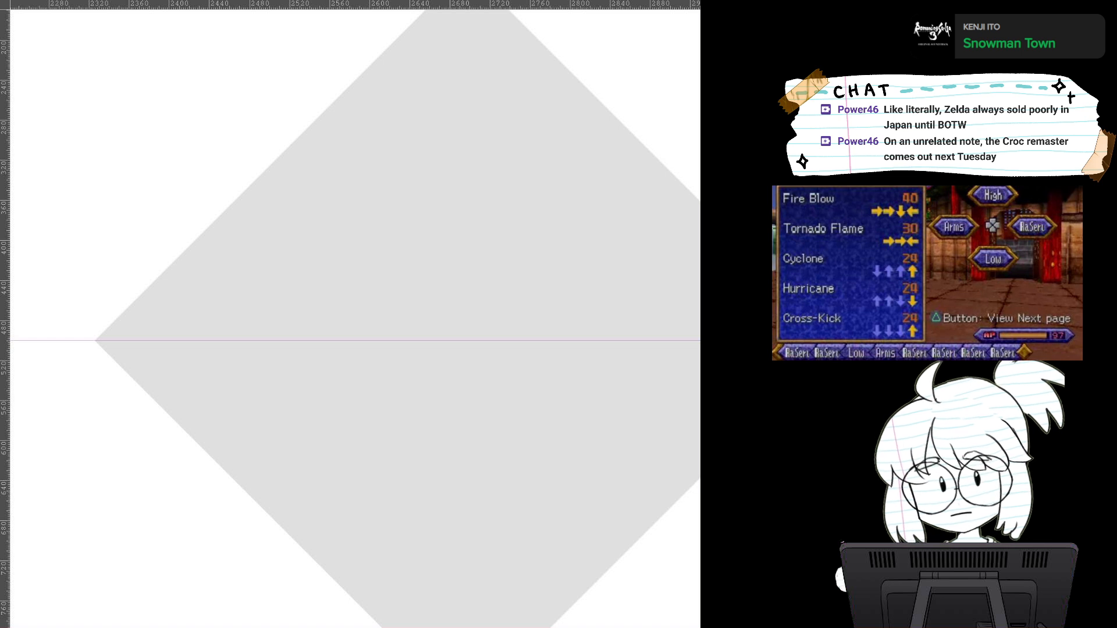
drag(378, 291, 337, 349)
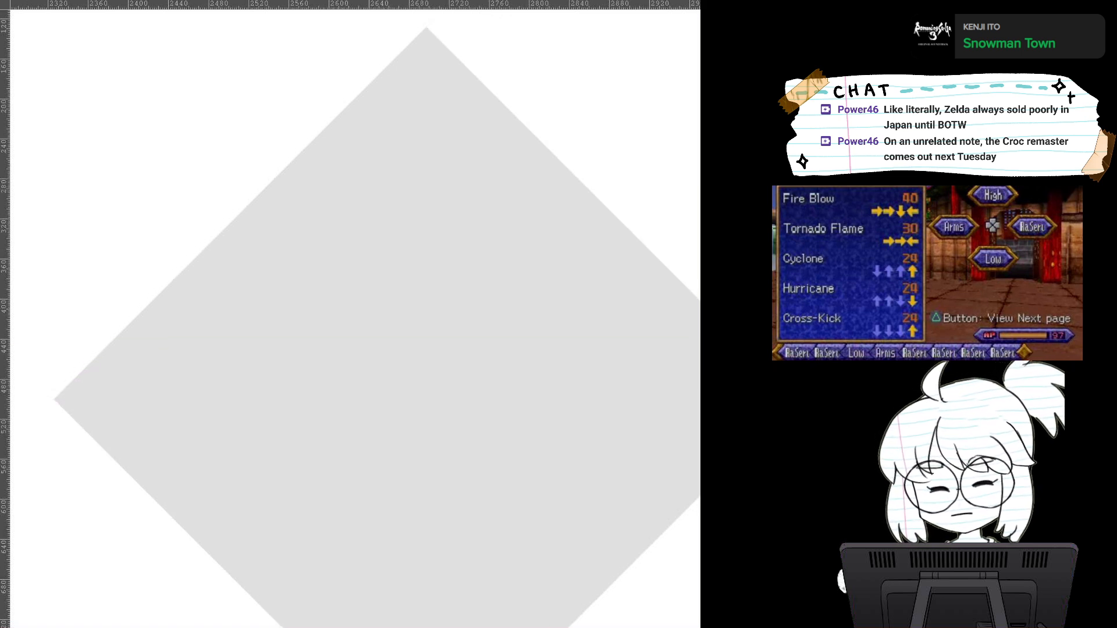
drag(426, 28, 328, 128)
scroll(437, 294, down, 3)
drag(243, 291, 337, 318)
key(ctrl+z)
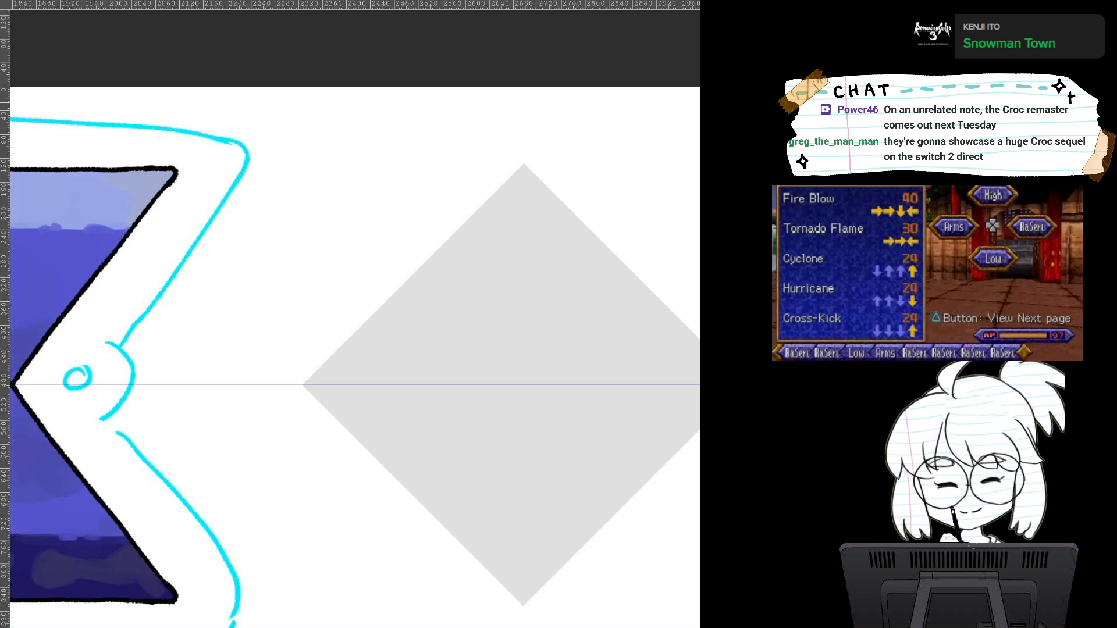
Step: Trace the left-hand edges of the grey diamond with a black line, mirrored across the horizontal symmetry guide
drag(91, 313, 170, 222)
key(ctrl+z)
scroll(507, 300, up, 3)
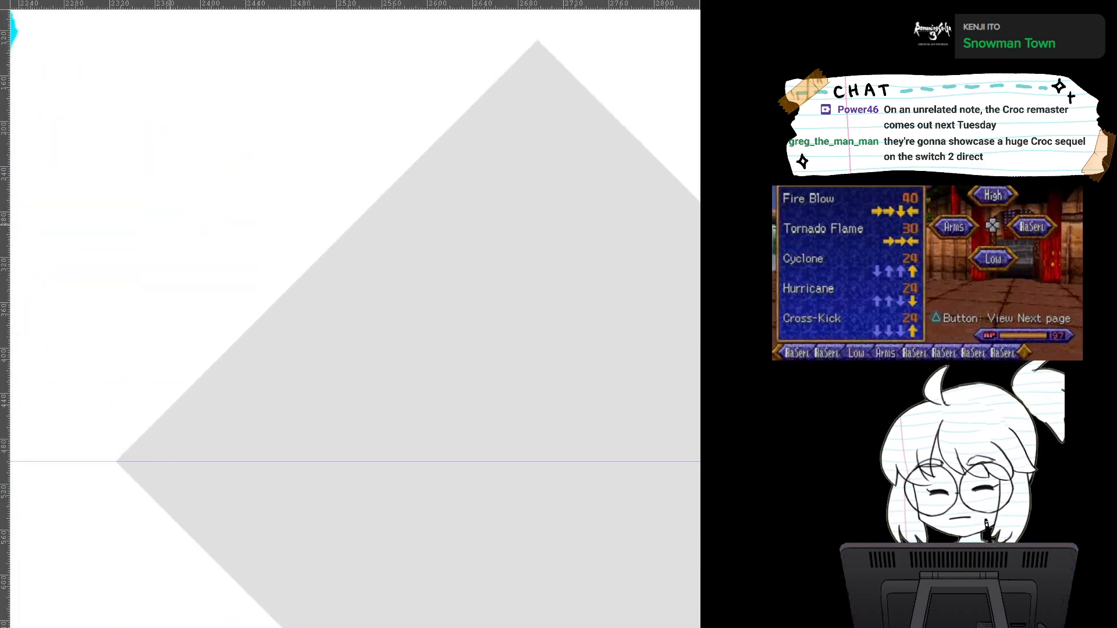
drag(349, 308, 373, 336)
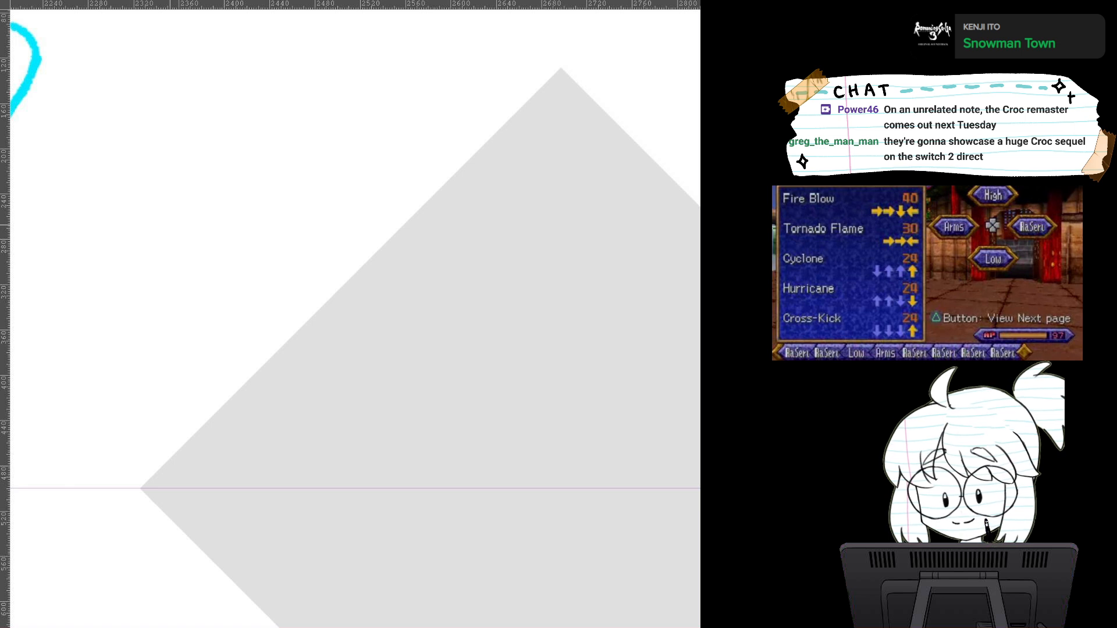
mouse_move(560, 67)
mouse_down()
mouse_move(141, 485)
mouse_move(144, 476)
mouse_up()
drag(669, 337, 18, 360)
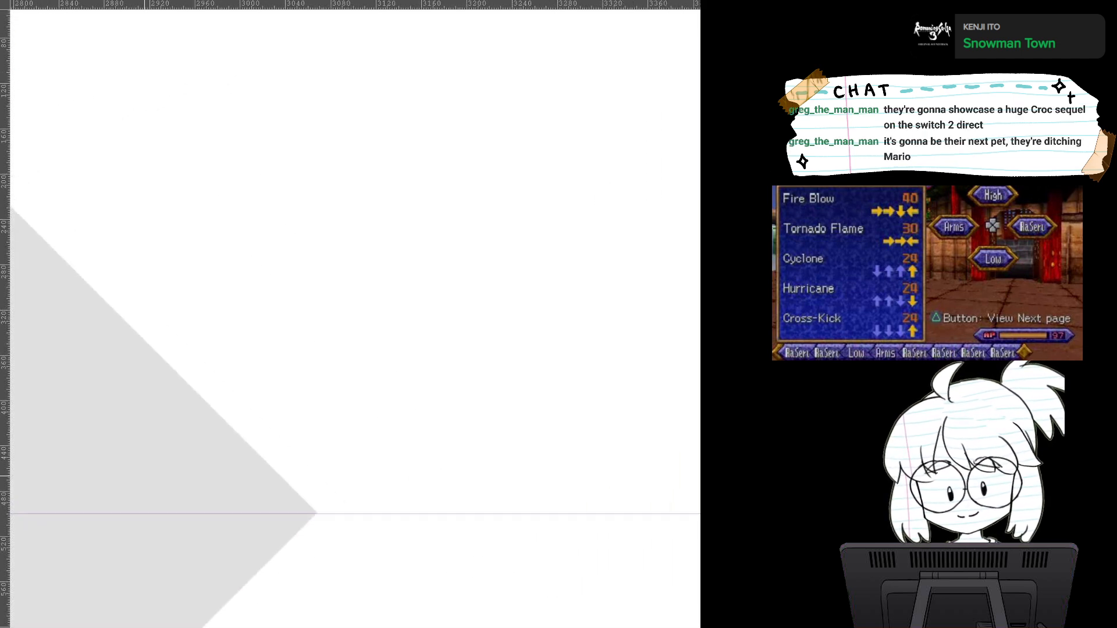
Step: Trace the right-hand edges of the grey diamond in black to close its outline
drag(239, 552, 144, 475)
drag(349, 291, 411, 358)
drag(251, 24, 288, 154)
key(ctrl+z)
drag(251, 24, 432, 593)
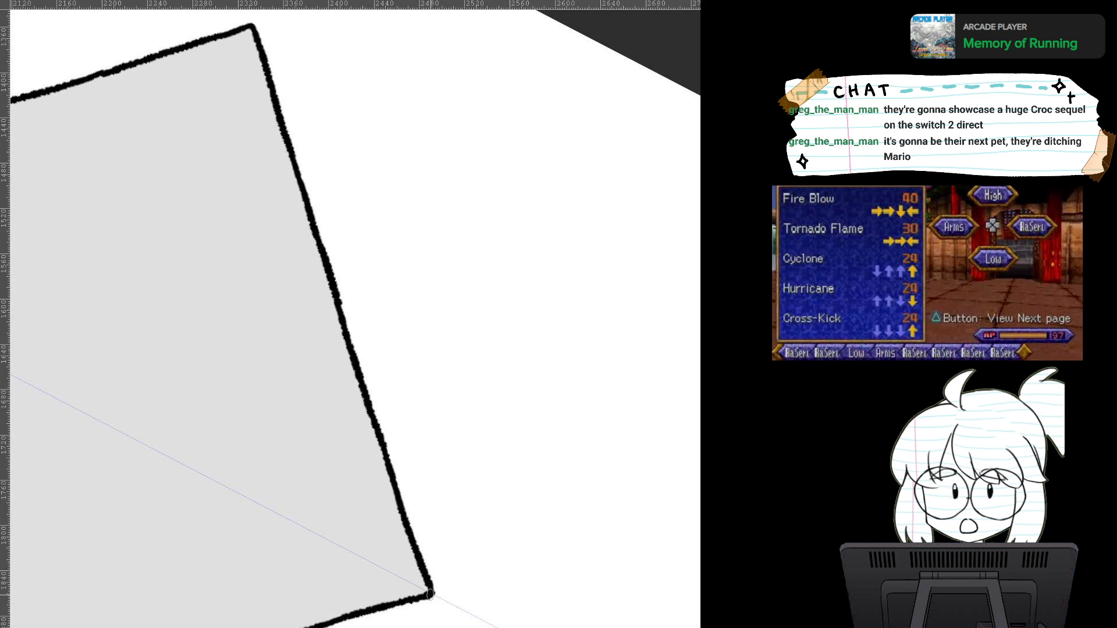
Step: Shrink the eraser and trim the diamond outline's sharp left corner into a blunt tip
scroll(437, 428, down, 2)
drag(232, 465, 473, 170)
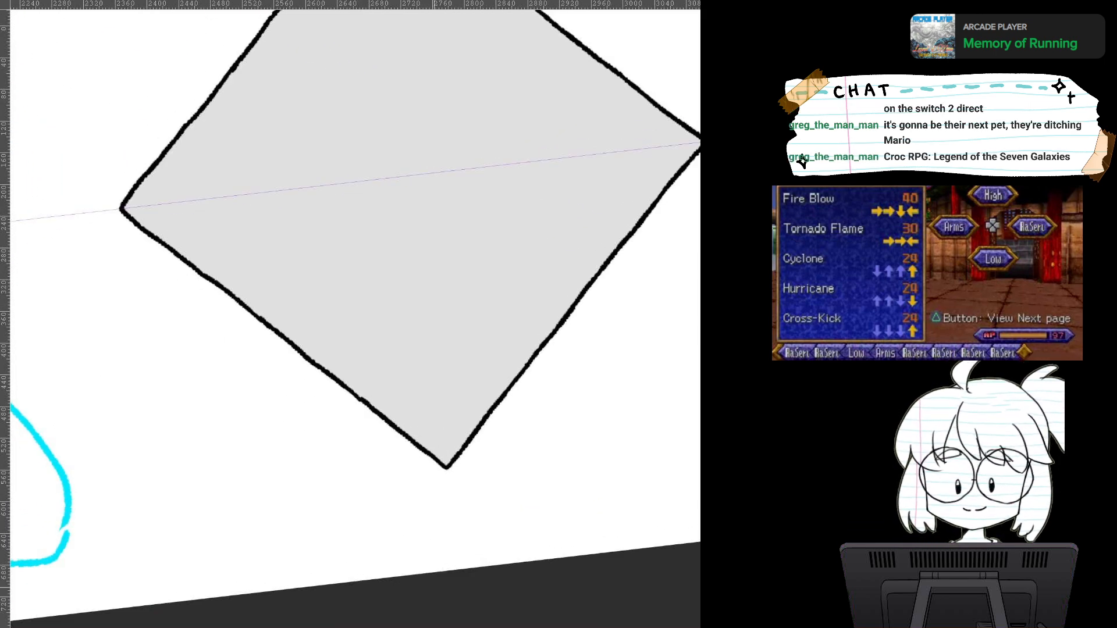
drag(349, 203, 445, 470)
scroll(285, 174, up, 3)
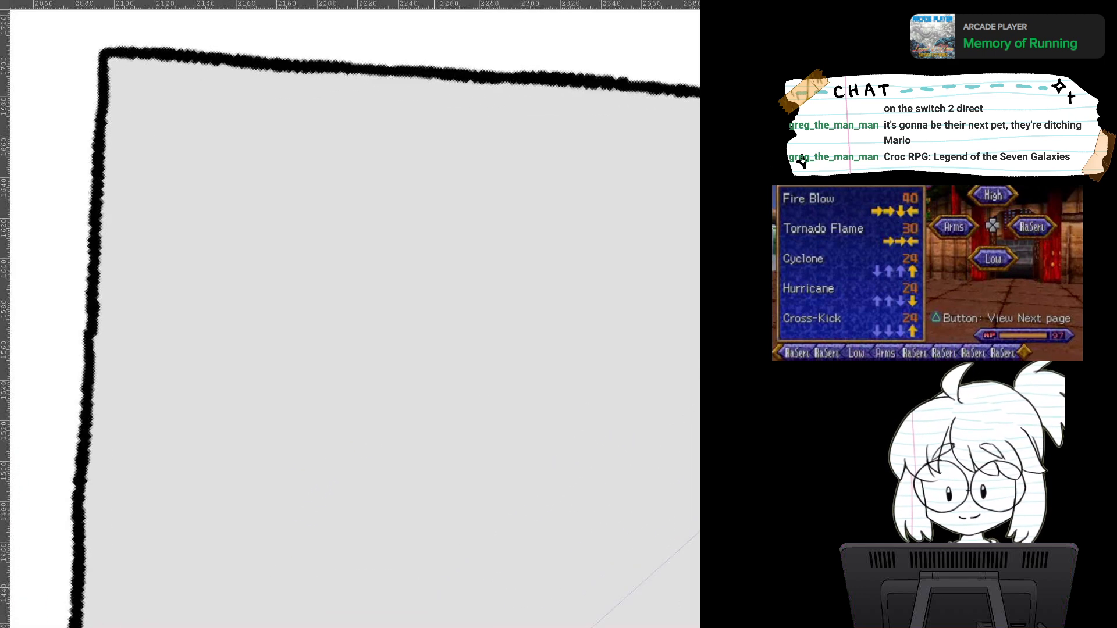
mouse_move(279, 168)
mouse_down()
mouse_move(272, 185)
mouse_move(256, 174)
mouse_move(269, 165)
mouse_up()
key(ctrl+z)
key(e)
key(bracketleft)
key(bracketleft)
key(bracketleft)
key(bracketleft)
key(bracketleft)
key(bracketleft)
key(bracketleft)
key(bracketleft)
key(bracketleft)
key(bracketleft)
drag(279, 459, 383, 147)
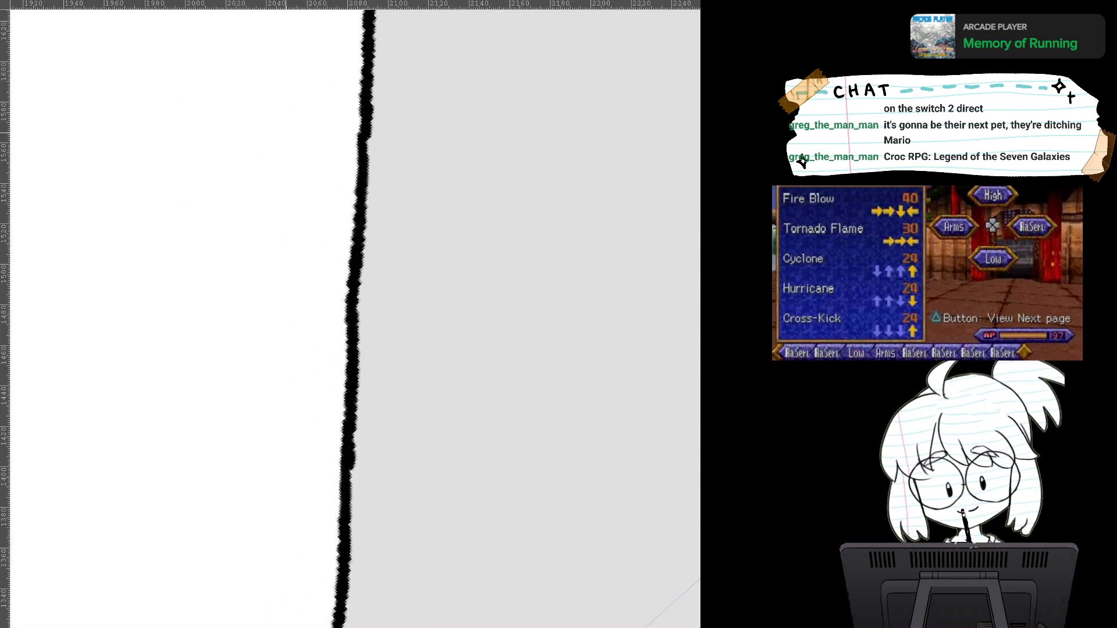
mouse_move(384, 605)
mouse_down()
mouse_move(284, 156)
mouse_move(229, 23)
mouse_up()
drag(287, 315, 405, 357)
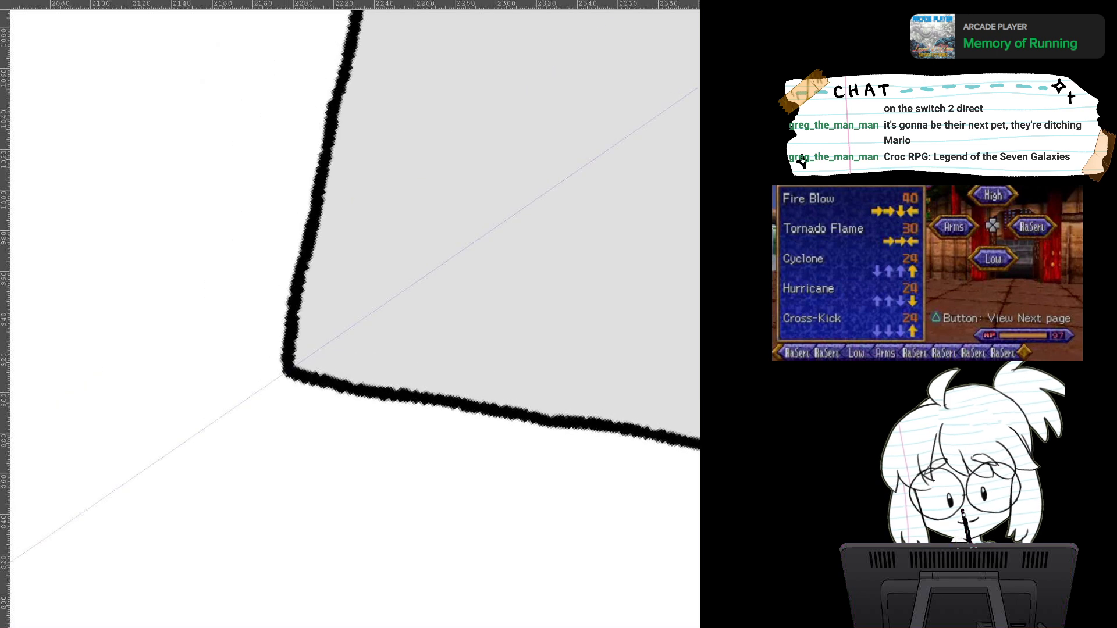
scroll(449, 358, down, 2)
scroll(451, 359, down, 2)
scroll(452, 359, up, 5)
mouse_move(274, 372)
mouse_down()
mouse_move(273, 326)
mouse_move(272, 367)
mouse_up()
mouse_move(264, 322)
mouse_down()
mouse_move(2, 339)
mouse_move(223, 307)
mouse_move(250, 318)
mouse_up()
Step: Blunt the outline at the diamond's top and bottom corners with short brush and eraser touches
drag(640, 203, 255, 339)
drag(581, 204, 122, 379)
drag(657, 233, 58, 302)
mouse_move(300, 267)
mouse_down()
mouse_move(308, 293)
mouse_move(307, 280)
mouse_move(330, 299)
mouse_move(373, 203)
mouse_up()
key(e)
drag(302, 494, 432, 88)
drag(186, 494, 573, 87)
mouse_move(311, 364)
mouse_down()
mouse_move(334, 356)
mouse_move(348, 371)
mouse_up()
key(e)
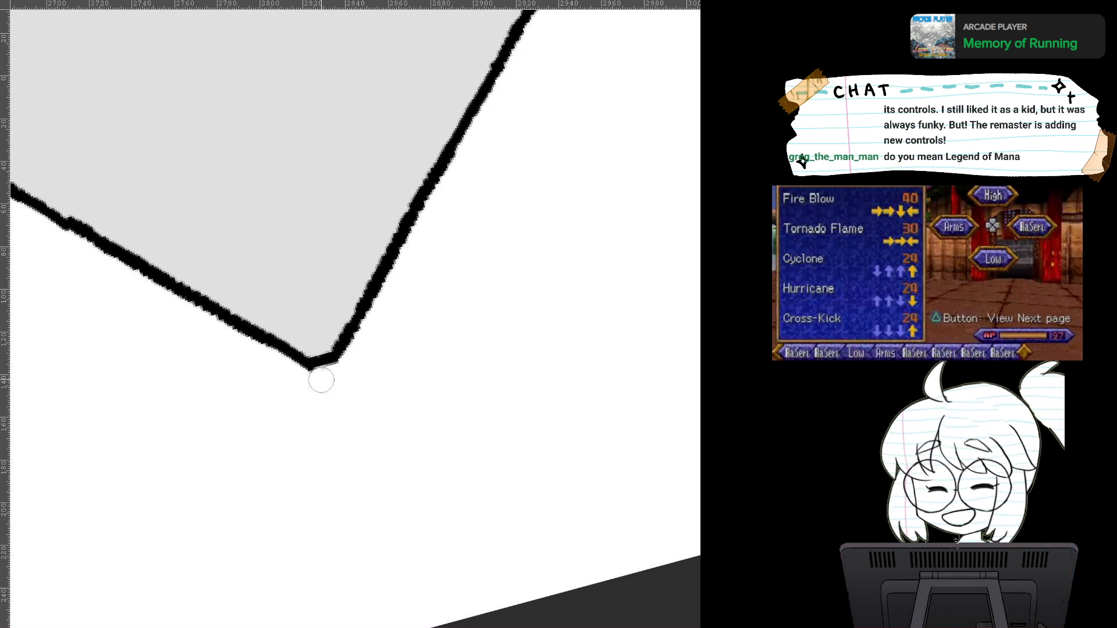
Step: Move the grey diamond out of its black outline so its left corner meets the notch of the Arms banner
drag(414, 308, 413, 414)
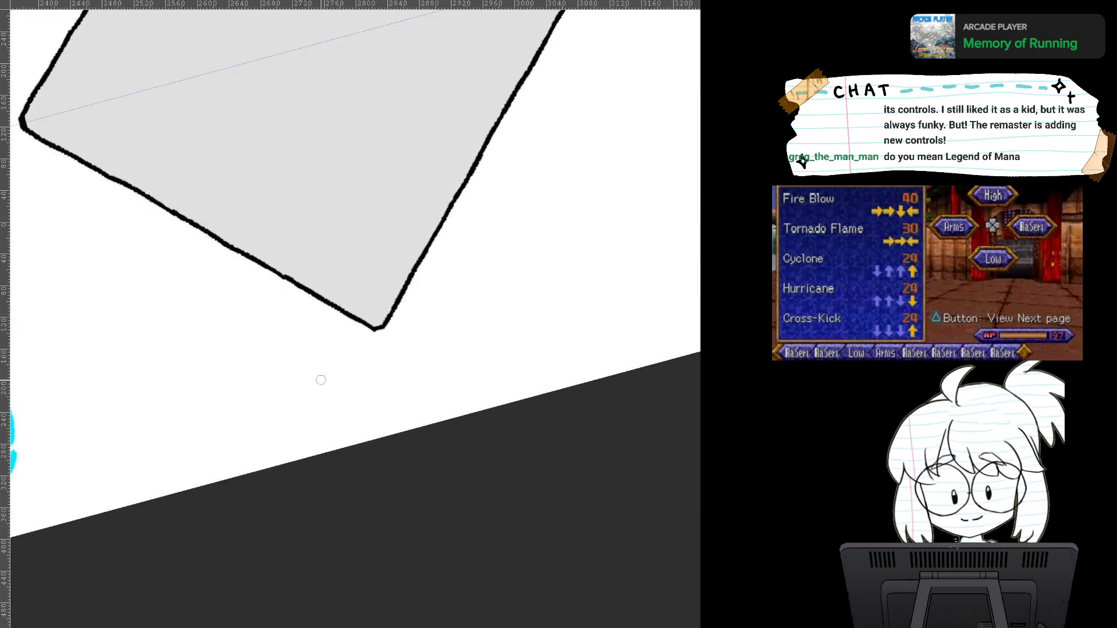
drag(317, 87, 335, 409)
drag(326, 349, 326, 456)
drag(233, 378, 505, 280)
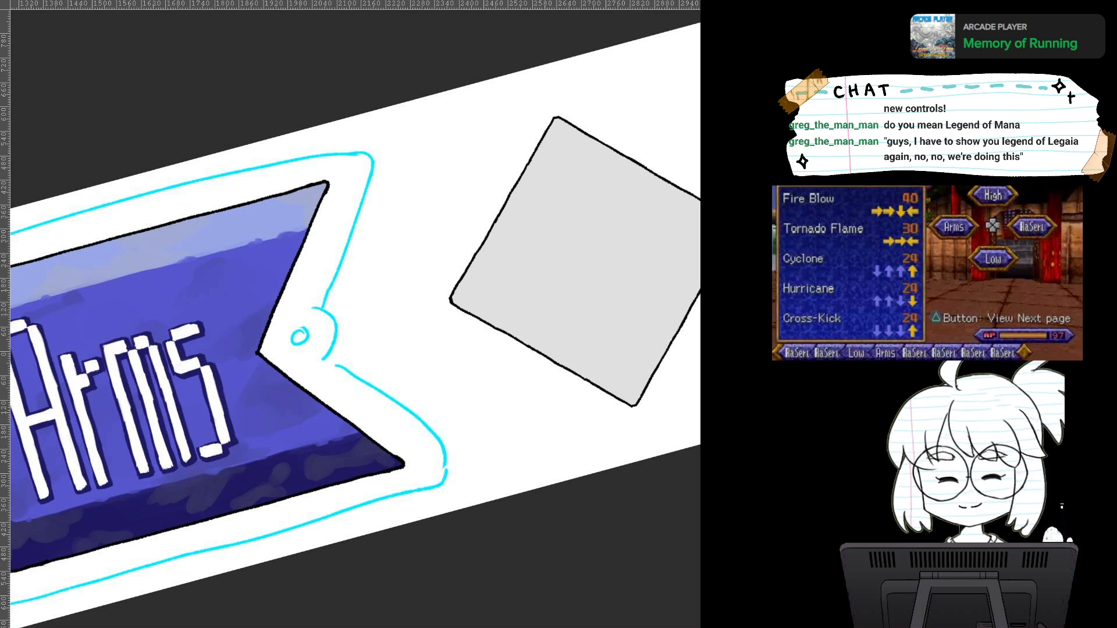
drag(564, 250, 499, 316)
key(ctrl+z)
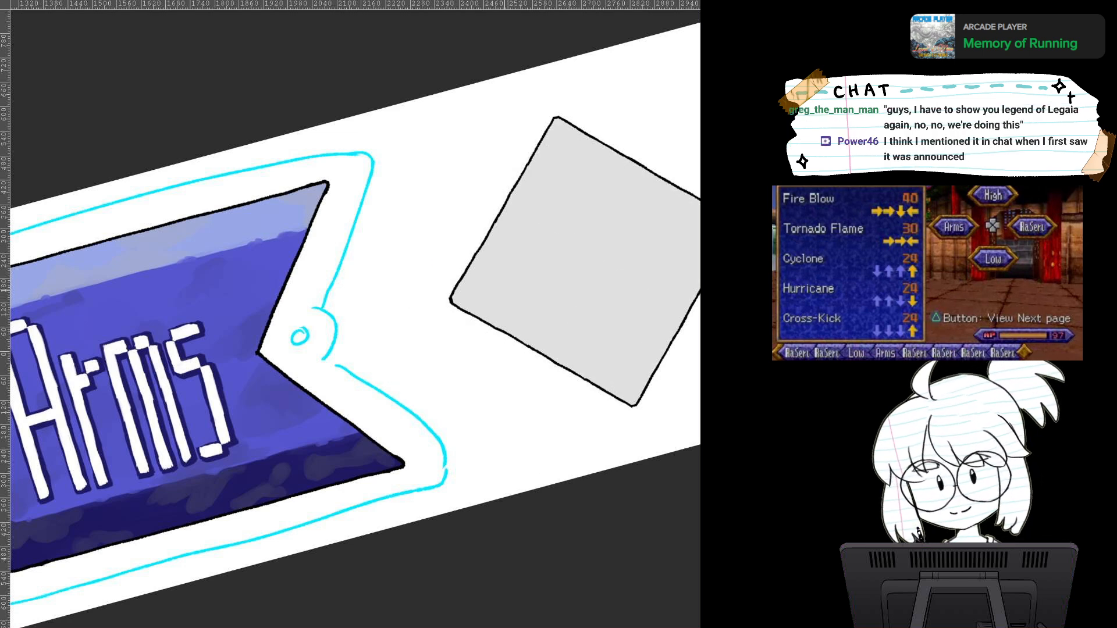
key(asciicircum)
key(asciicircum)
key(asciicircum)
key(asciicircum)
key(asciicircum)
key(minus)
key(minus)
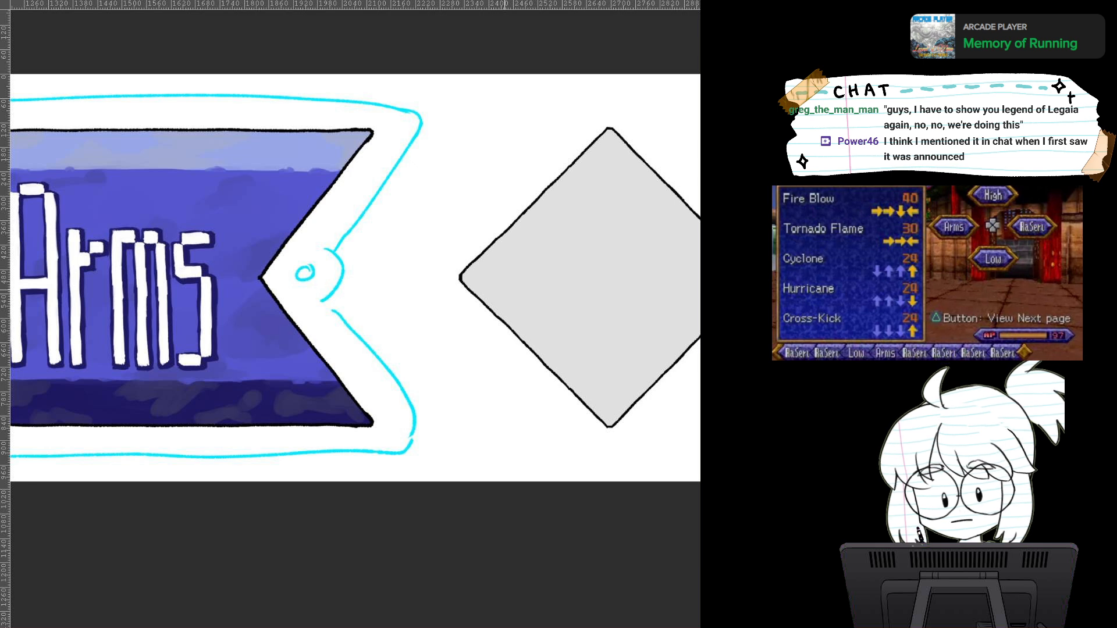
drag(575, 318, 461, 321)
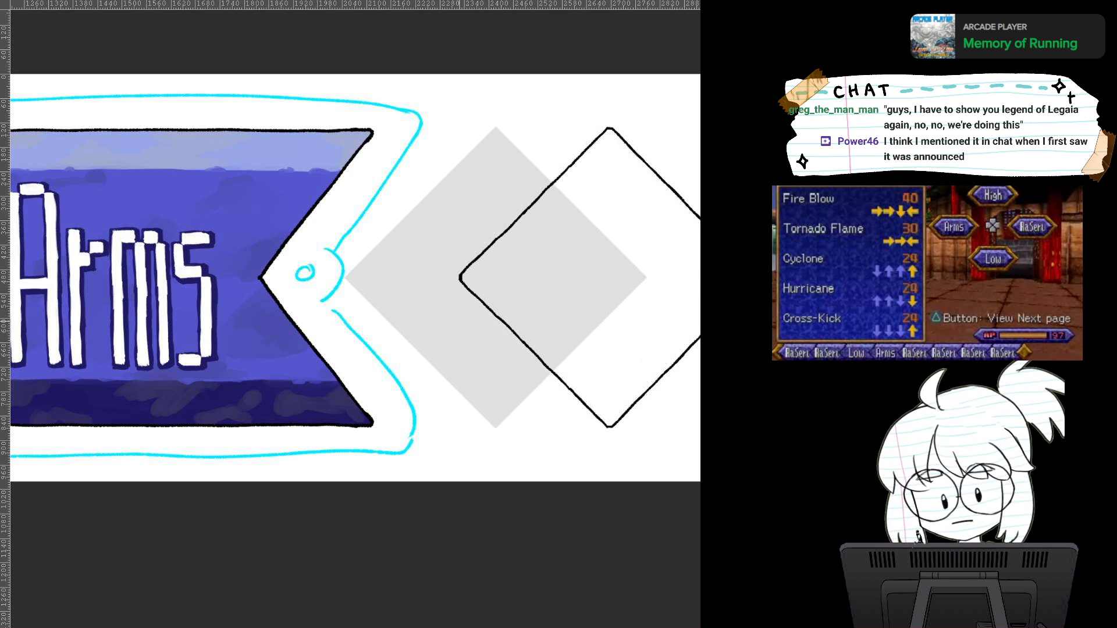
drag(460, 321, 370, 338)
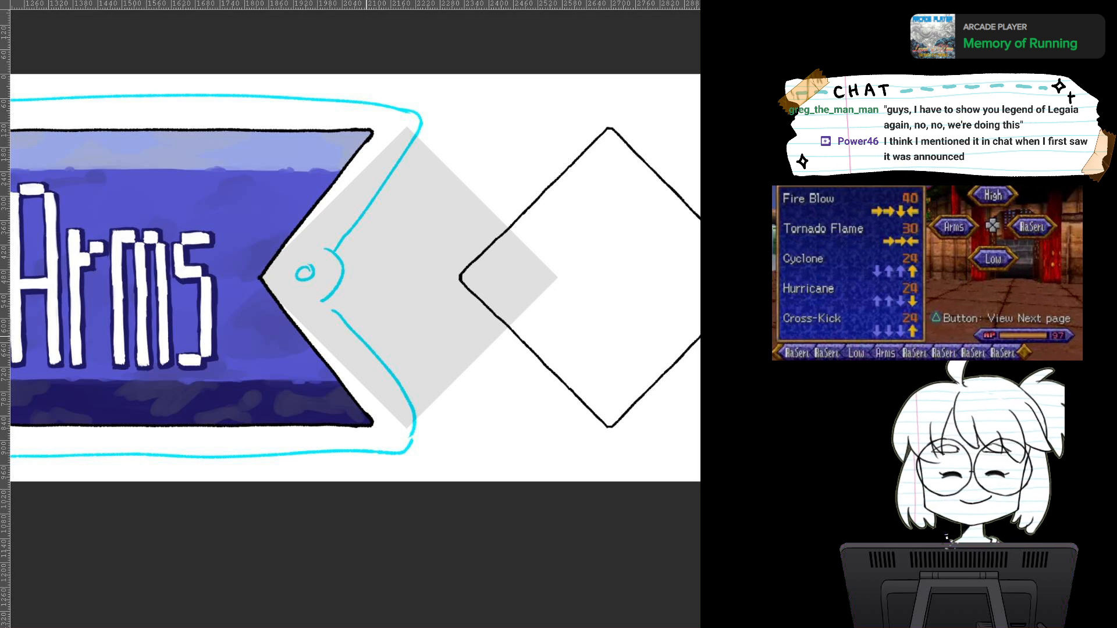
Step: Extend the banner's black outline to the grey diamond's corner and trace new notch edges along the diamond
drag(482, 374, 511, 374)
drag(395, 335, 460, 432)
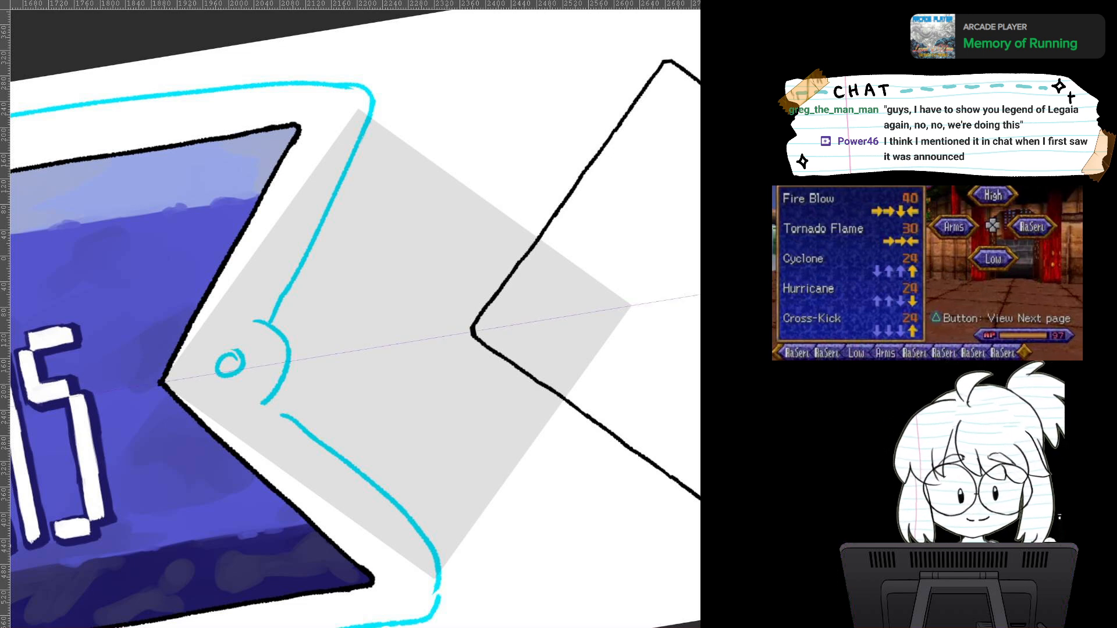
drag(355, 326, 369, 329)
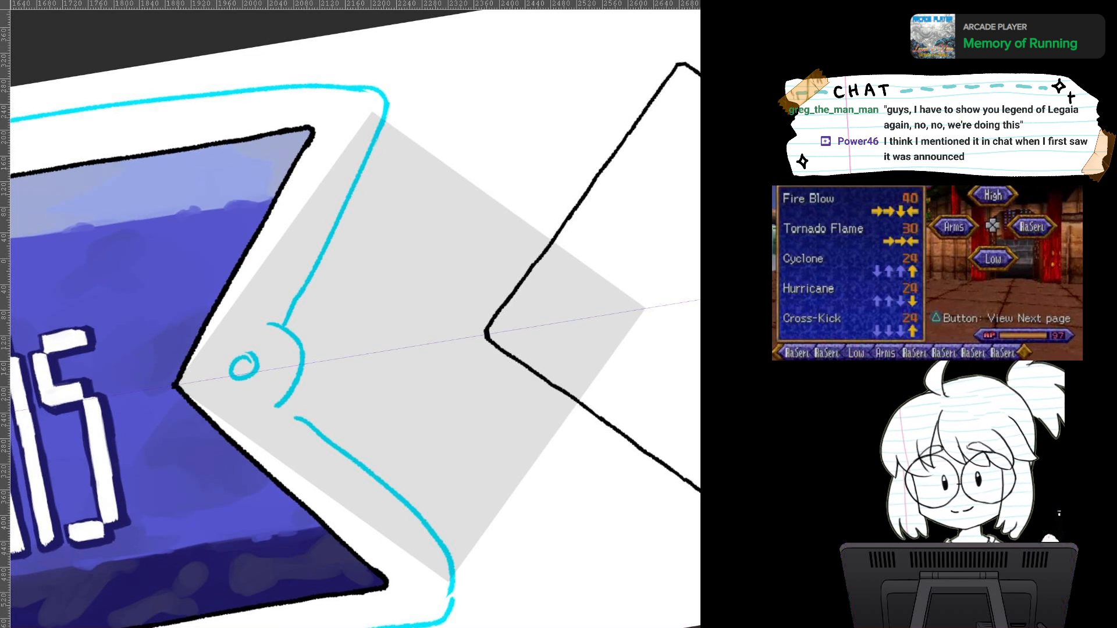
drag(459, 324, 513, 325)
drag(372, 325, 487, 367)
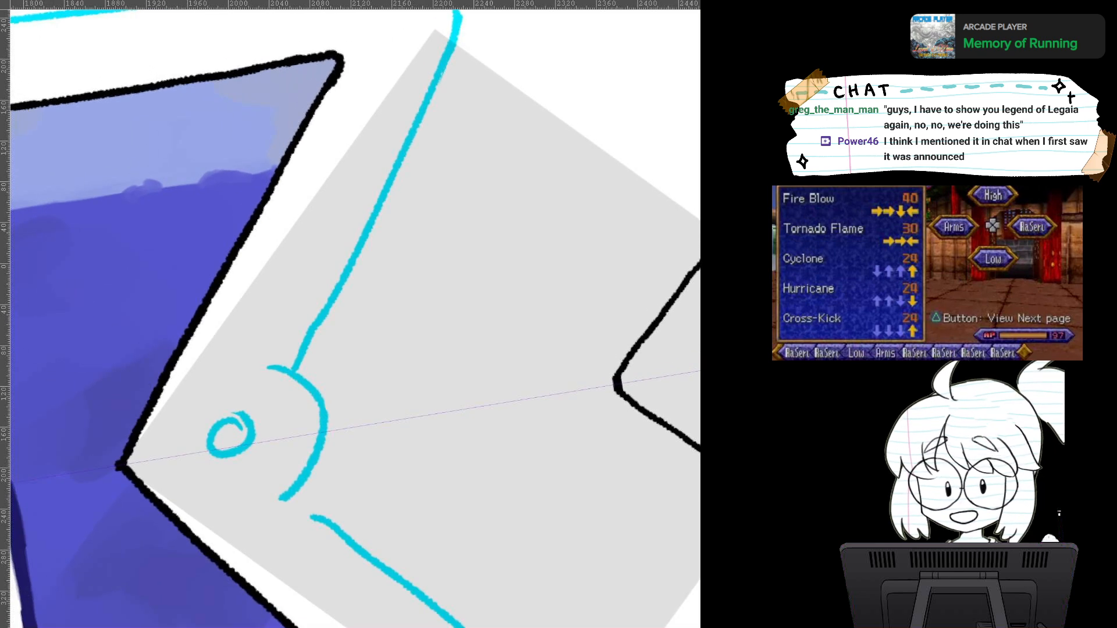
drag(372, 233, 416, 356)
drag(489, 349, 493, 320)
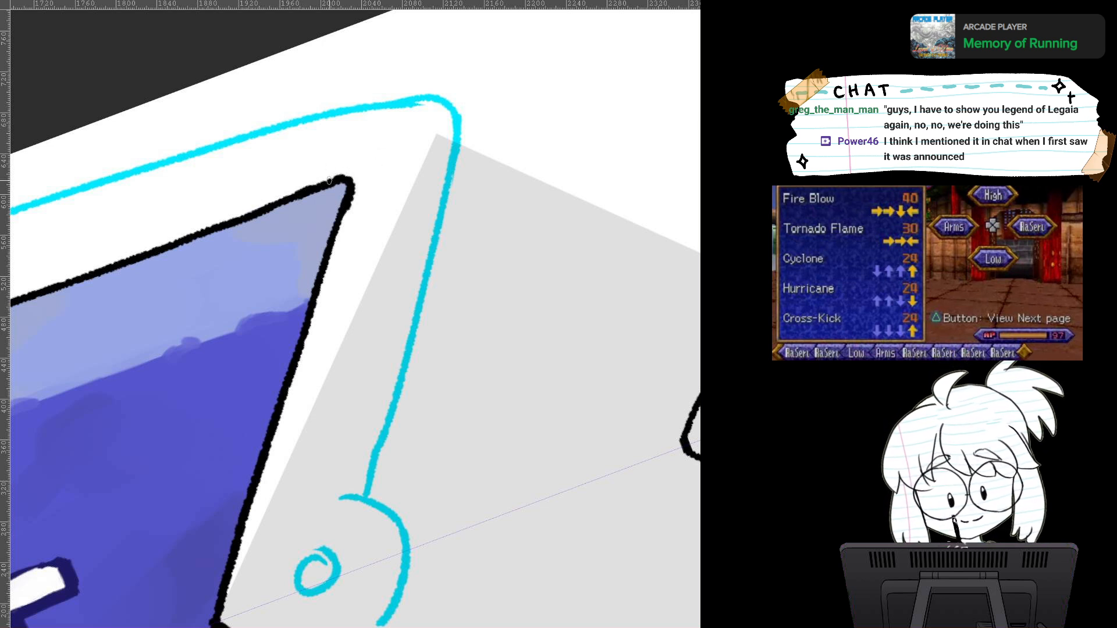
drag(330, 179, 431, 140)
key(ctrl+z)
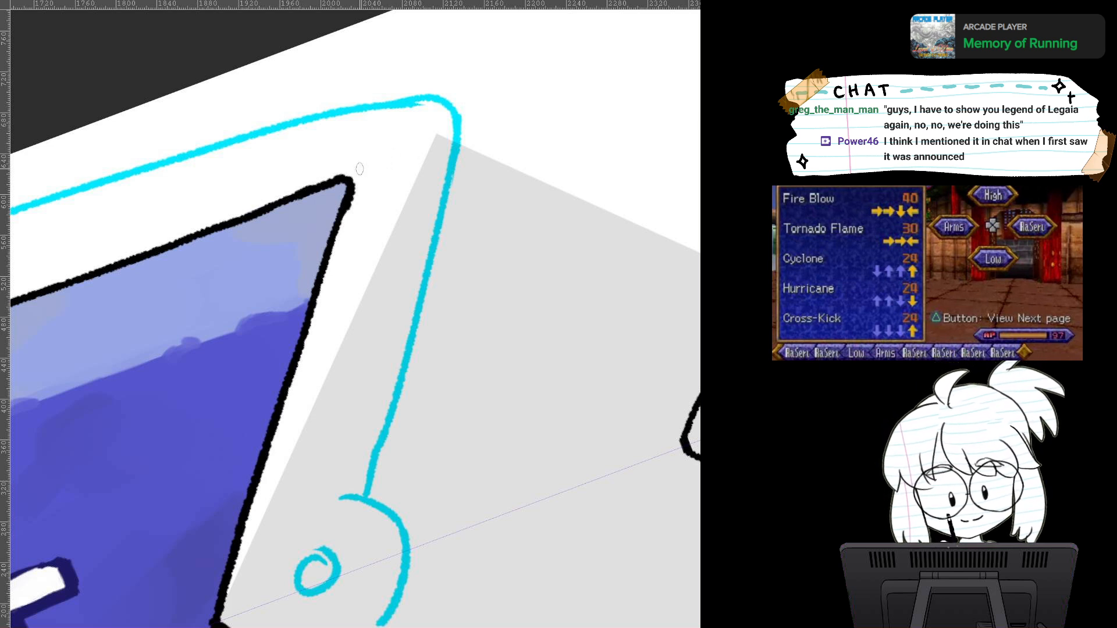
drag(327, 182, 445, 128)
key(ctrl+z)
key(ctrl+z)
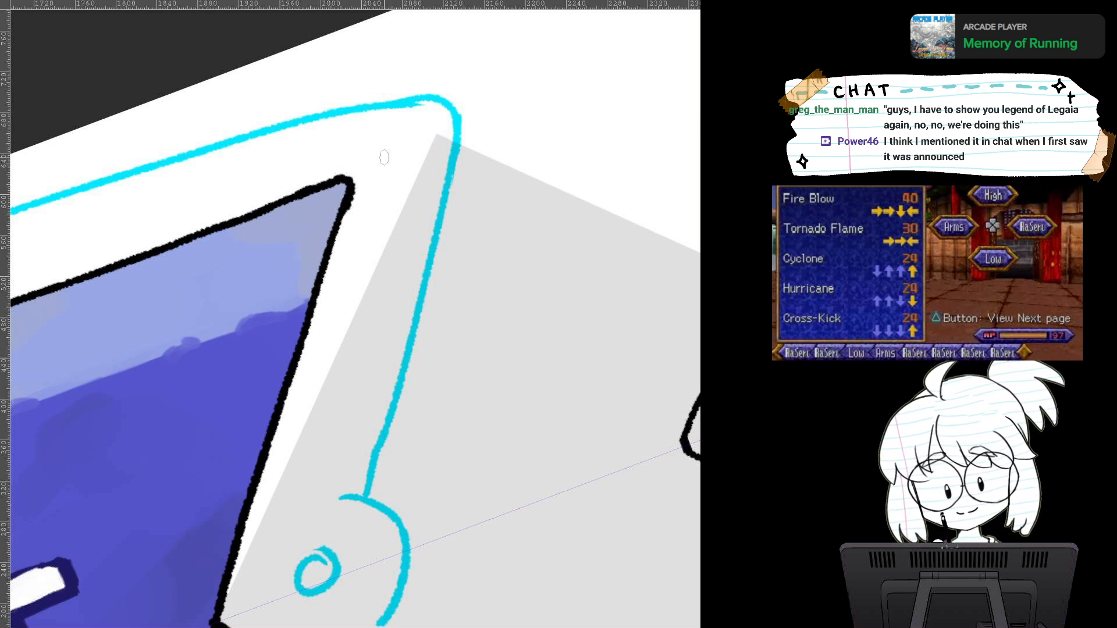
mouse_move(330, 184)
mouse_down()
mouse_move(437, 137)
mouse_move(416, 186)
mouse_up()
key(5)
mouse_move(137, 498)
mouse_down()
mouse_move(452, 185)
mouse_move(471, 152)
mouse_move(465, 8)
mouse_move(471, 154)
mouse_up()
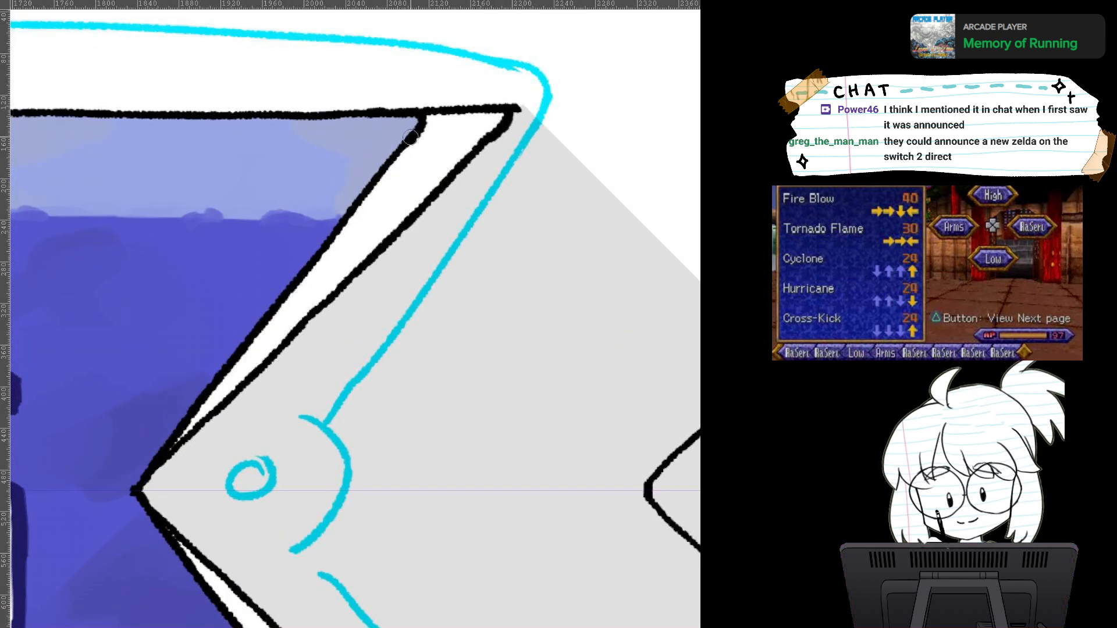
Step: Erase the old black notch lines of the banner beside the newly traced edges
drag(410, 137, 431, 122)
mouse_move(433, 132)
mouse_down()
mouse_move(297, 278)
mouse_move(244, 316)
mouse_move(245, 330)
mouse_up()
mouse_move(245, 330)
mouse_down()
mouse_move(395, 225)
mouse_move(402, 325)
mouse_move(422, 271)
mouse_up()
mouse_move(390, 371)
mouse_down()
mouse_move(417, 293)
mouse_move(382, 140)
mouse_up()
mouse_move(358, 205)
mouse_down()
mouse_move(321, 300)
mouse_move(332, 266)
mouse_up()
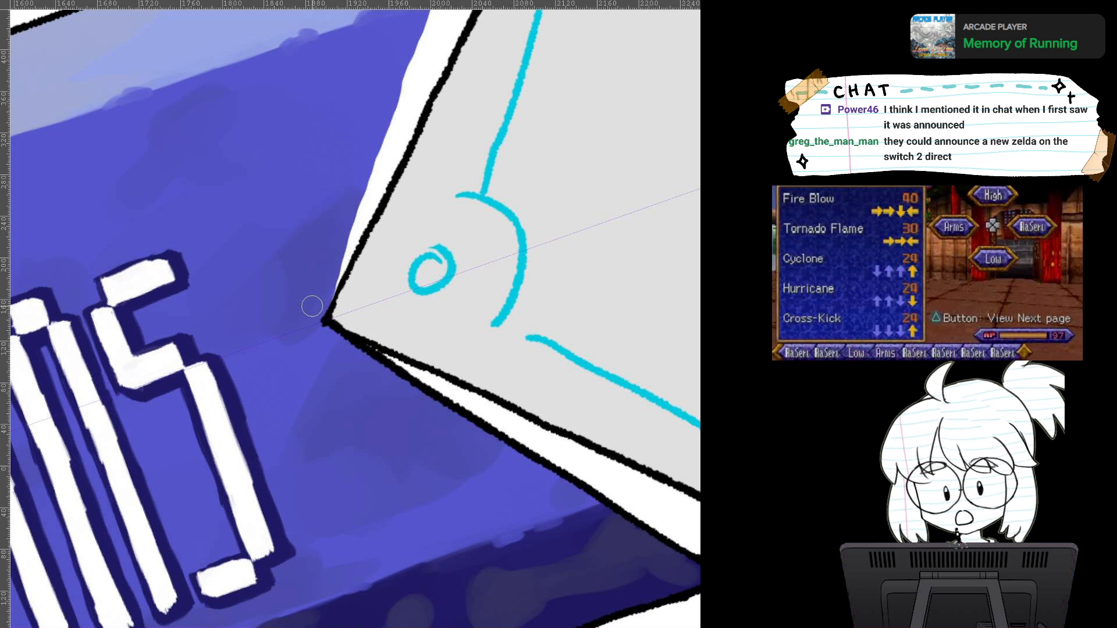
mouse_move(315, 305)
mouse_down()
mouse_move(327, 332)
mouse_move(116, 193)
mouse_up()
key(5)
mouse_move(184, 125)
mouse_down()
mouse_move(201, 249)
mouse_move(193, 267)
mouse_move(436, 558)
mouse_move(327, 468)
mouse_move(371, 518)
mouse_up()
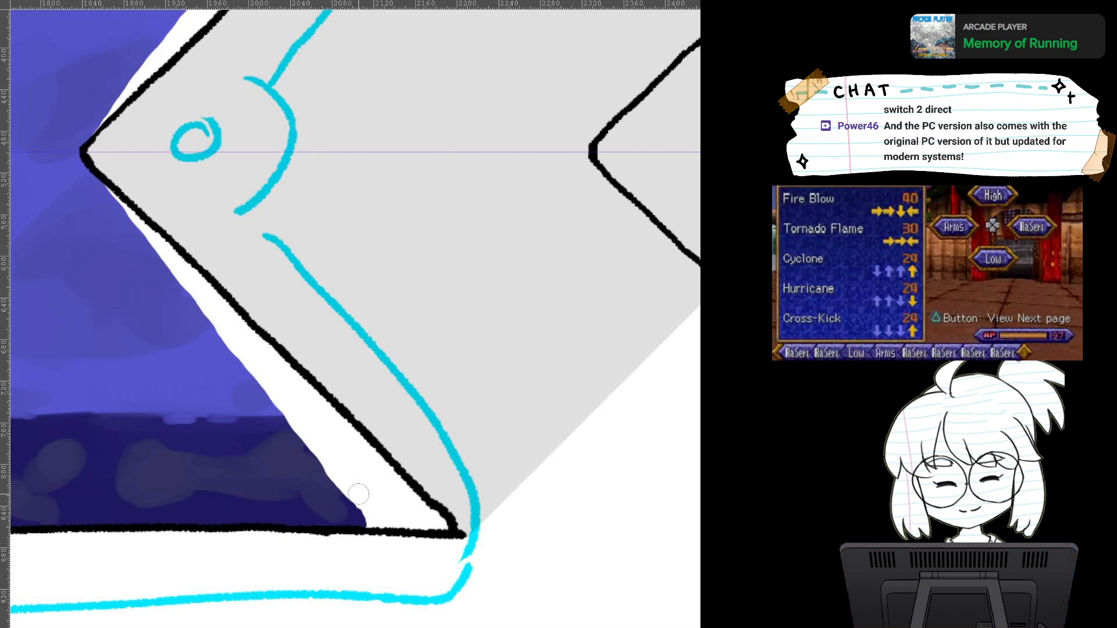
Step: Erase the overshooting tip of the black outline at the banner's upper right corner
scroll(414, 307, down, 2)
drag(414, 308, 506, 494)
scroll(512, 414, up, 2)
drag(359, 495, 389, 605)
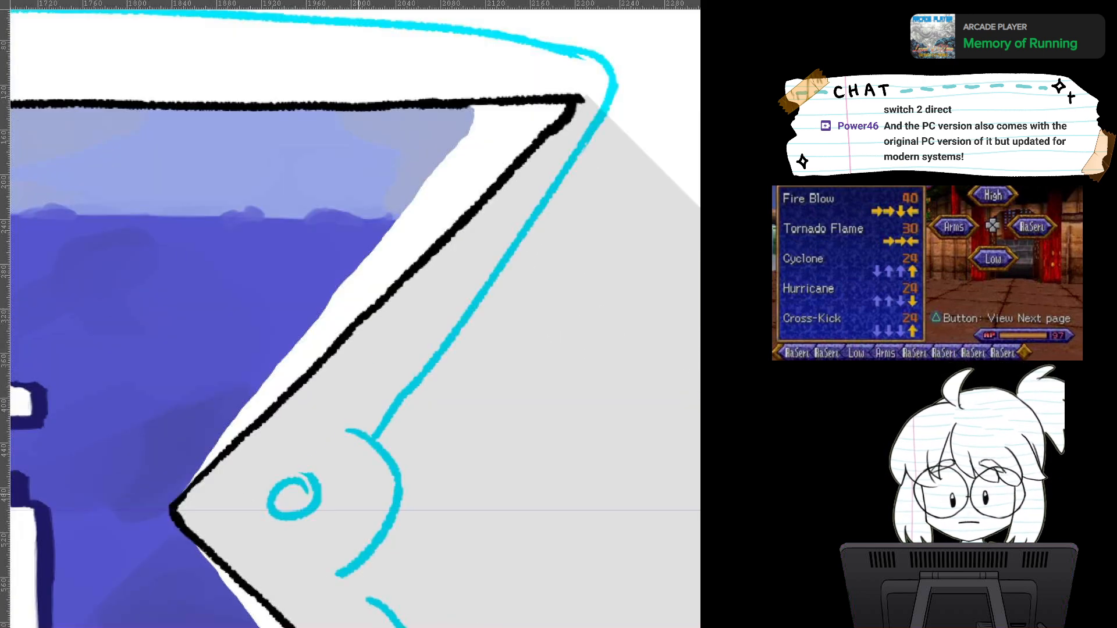
drag(586, 95, 588, 105)
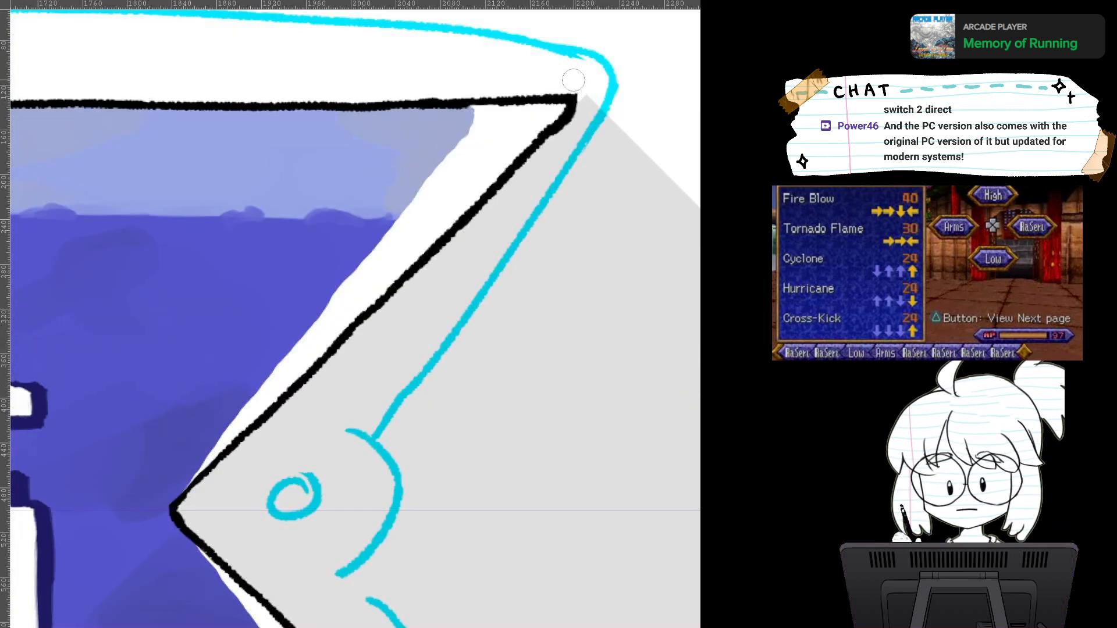
Step: Redraw a short black stroke at the notch's inner point to clean up where the two edges meet
drag(372, 407, 427, 231)
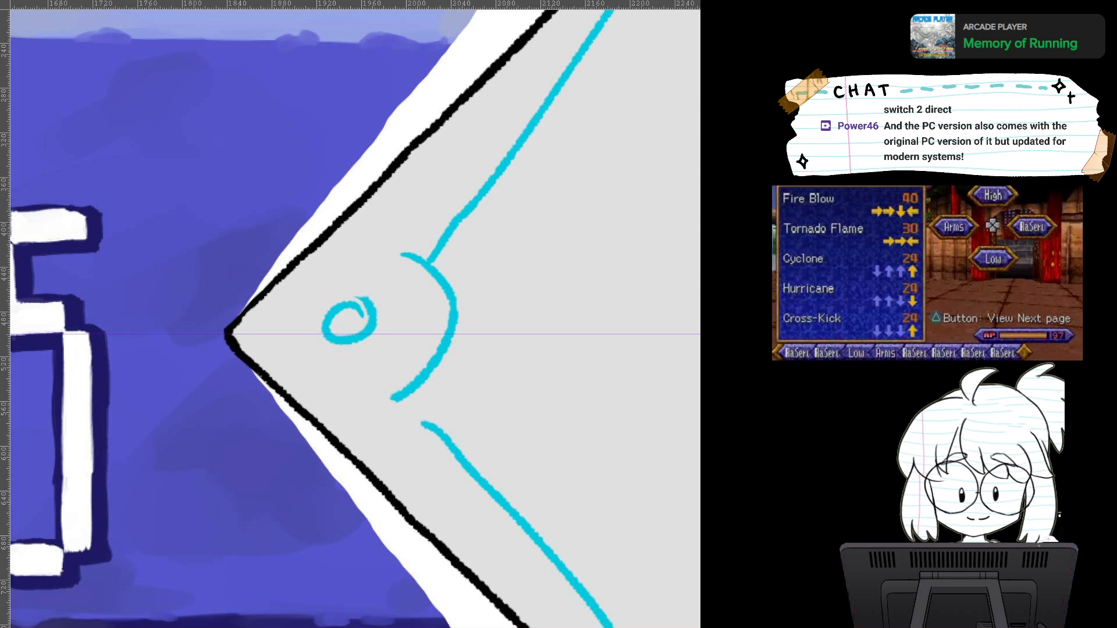
drag(227, 327, 291, 273)
key(ctrl+z)
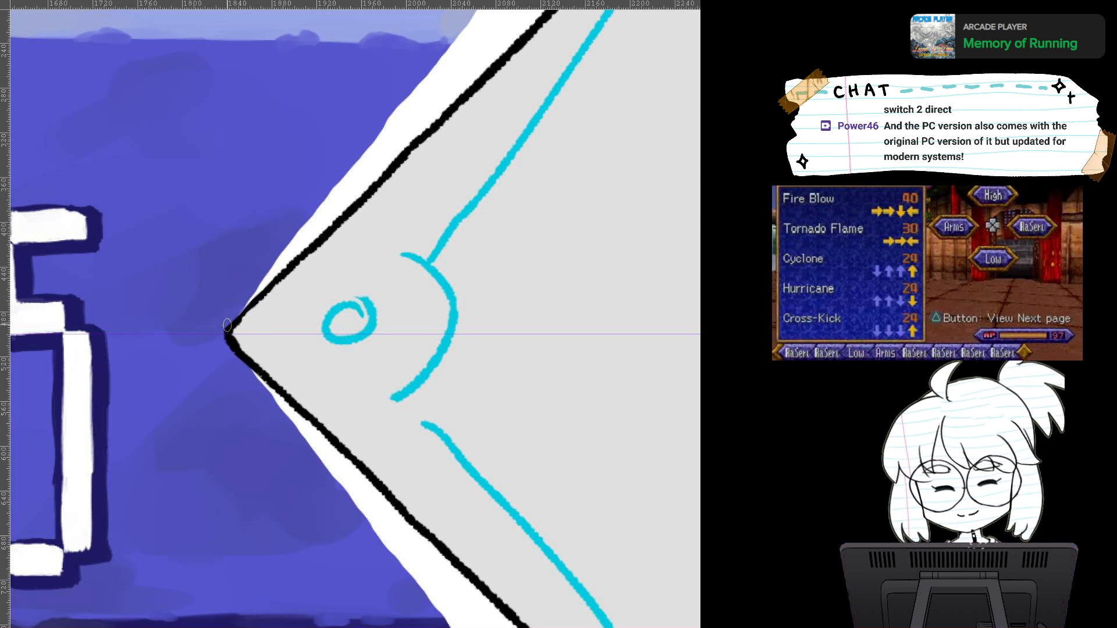
drag(227, 327, 290, 267)
key(ctrl+z)
drag(227, 331, 289, 270)
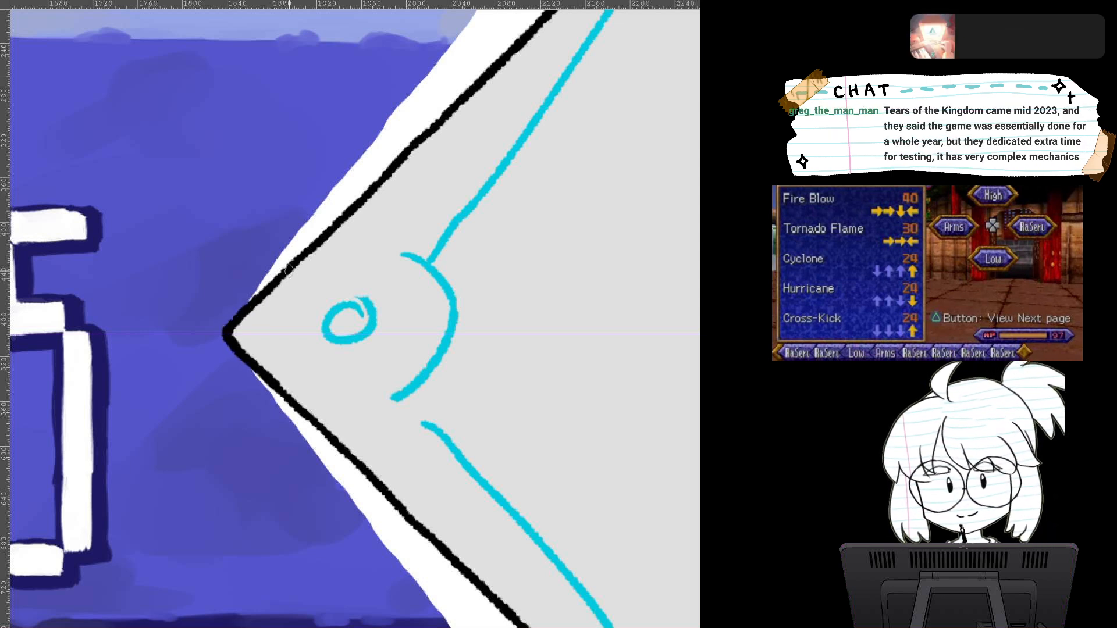
Step: Move the grey diamond onto the banner's left end, with its left corner beyond the existing point
drag(474, 360, 474, 465)
drag(373, 361, 491, 347)
drag(396, 344, 499, 346)
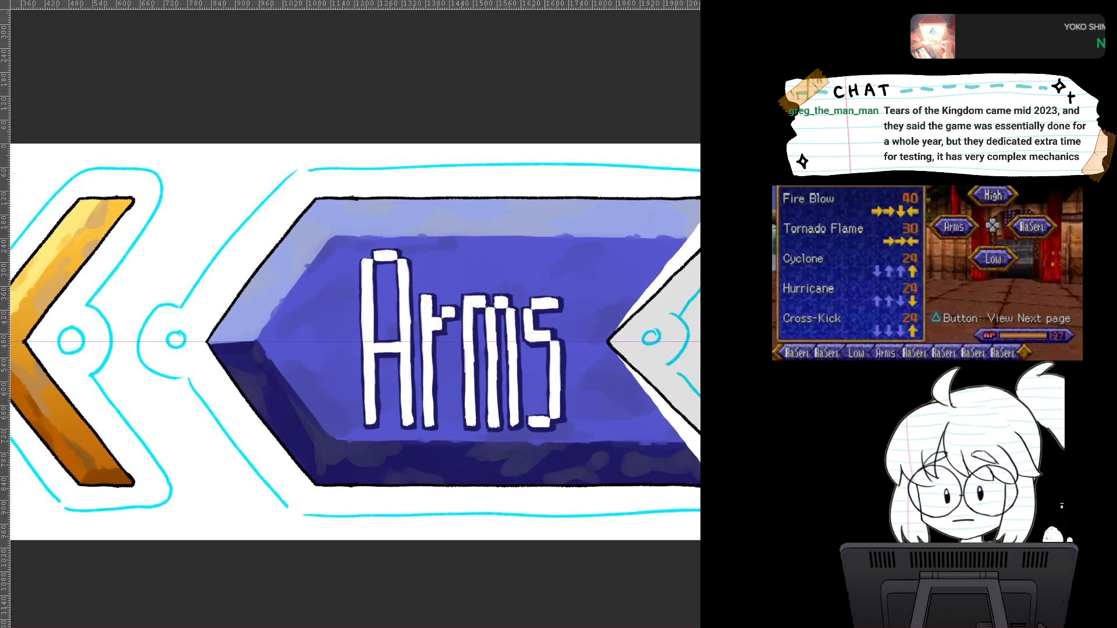
drag(657, 342, 351, 342)
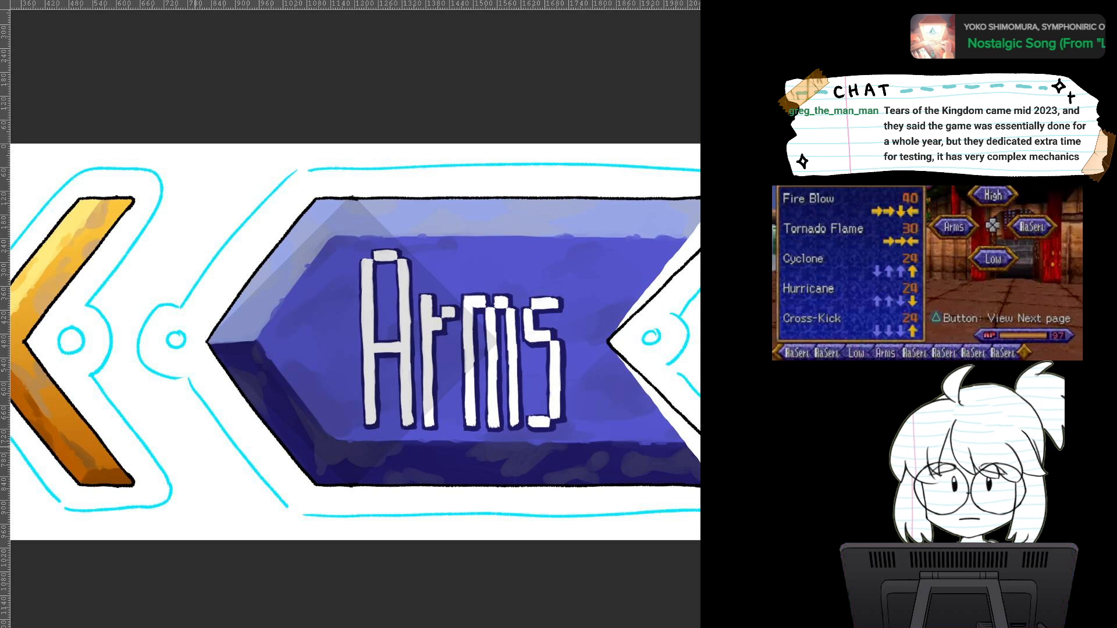
drag(351, 342, 316, 342)
Step: Trace a new black point for the banner's left end along the grey diamond's edges, redoing strokes until the lines are clean
mouse_move(363, 377)
mouse_down()
mouse_move(521, 424)
mouse_move(664, 392)
mouse_up()
scroll(441, 374, up, 3)
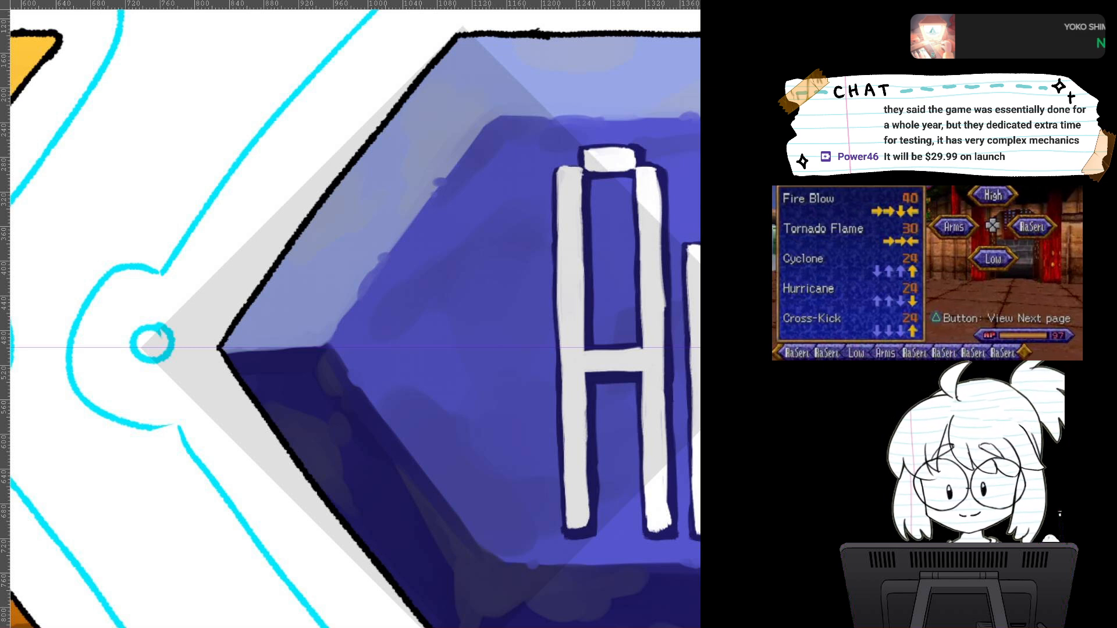
drag(144, 347, 216, 268)
key(ctrl+z)
mouse_move(145, 347)
mouse_down()
mouse_move(238, 251)
mouse_move(141, 347)
mouse_move(458, 31)
mouse_up()
key(ctrl+z)
key(ctrl+z)
drag(301, 187, 457, 32)
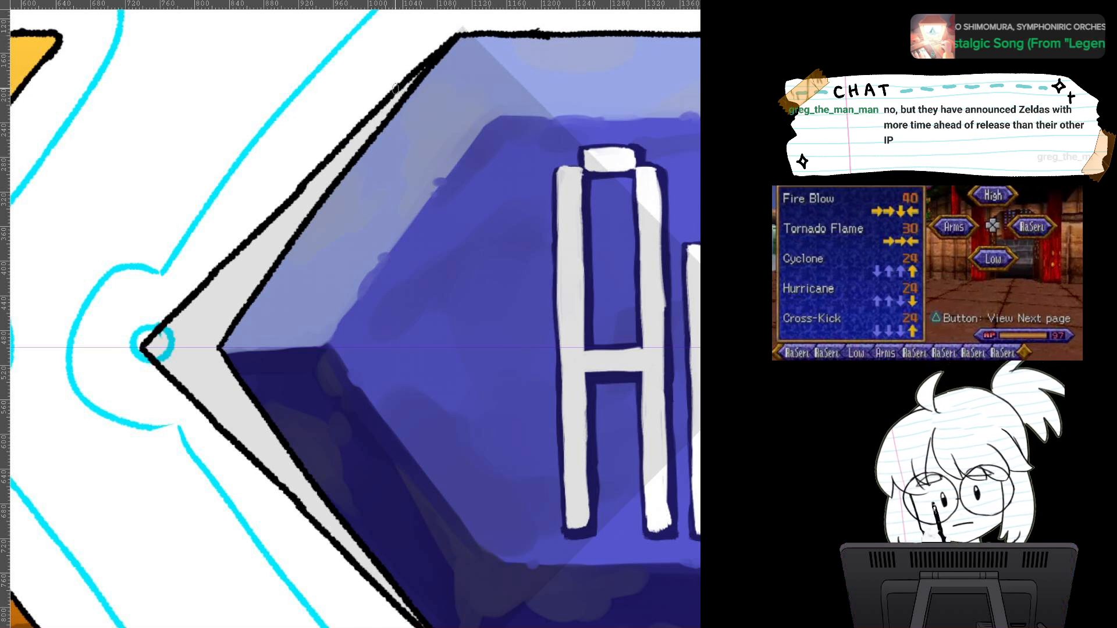
key(ctrl+z)
drag(301, 187, 456, 37)
key(ctrl+z)
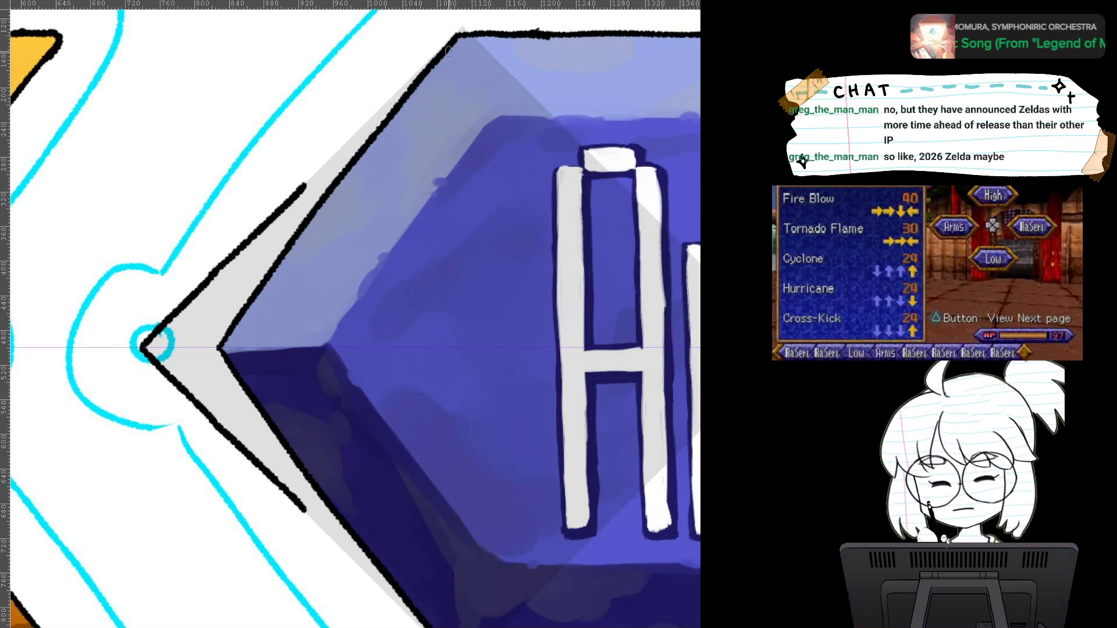
key(ctrl+z)
mouse_move(144, 345)
mouse_down()
mouse_move(262, 217)
mouse_move(253, 230)
mouse_move(464, 33)
mouse_up()
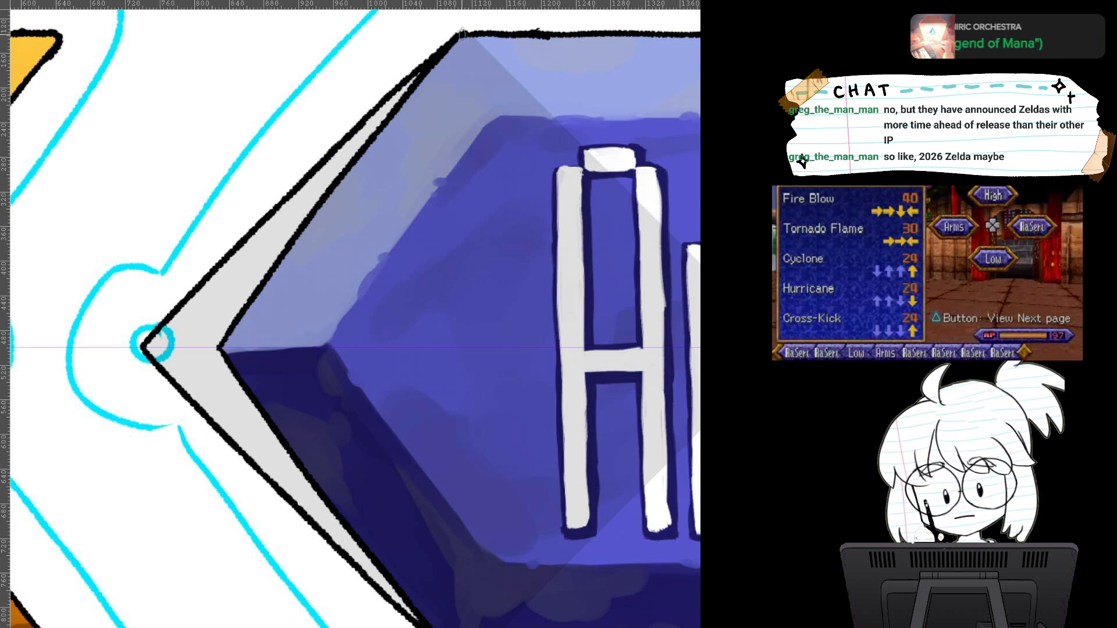
Step: Trim the tip of the banner's new left point and erase the old inner black outline along its upper and lower edges
scroll(461, 34, down, 2)
scroll(462, 35, up, 2)
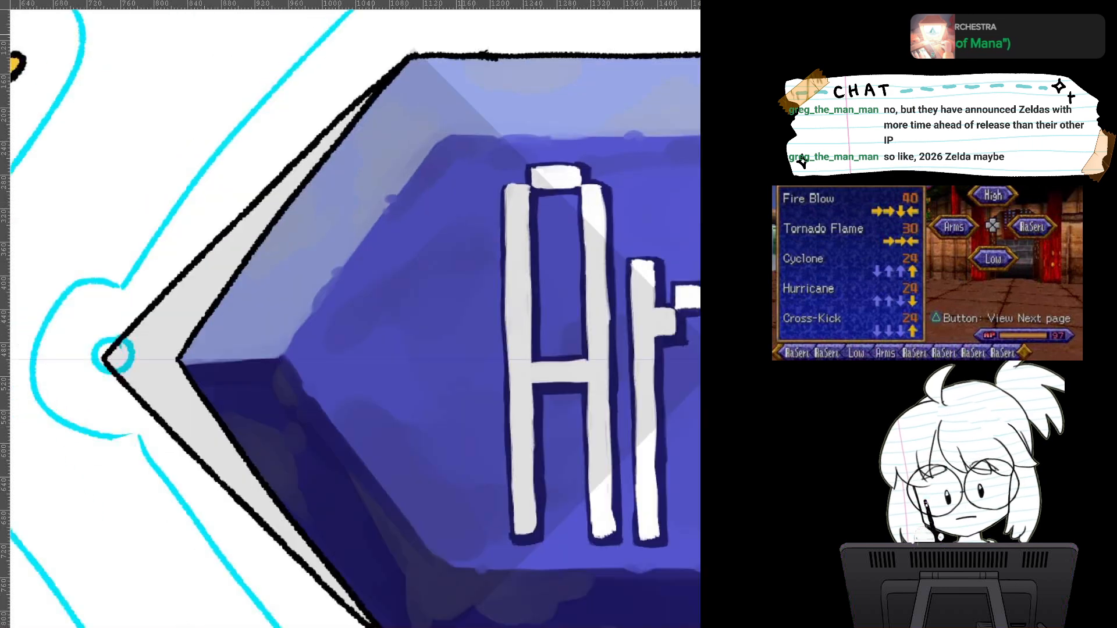
drag(105, 361, 118, 366)
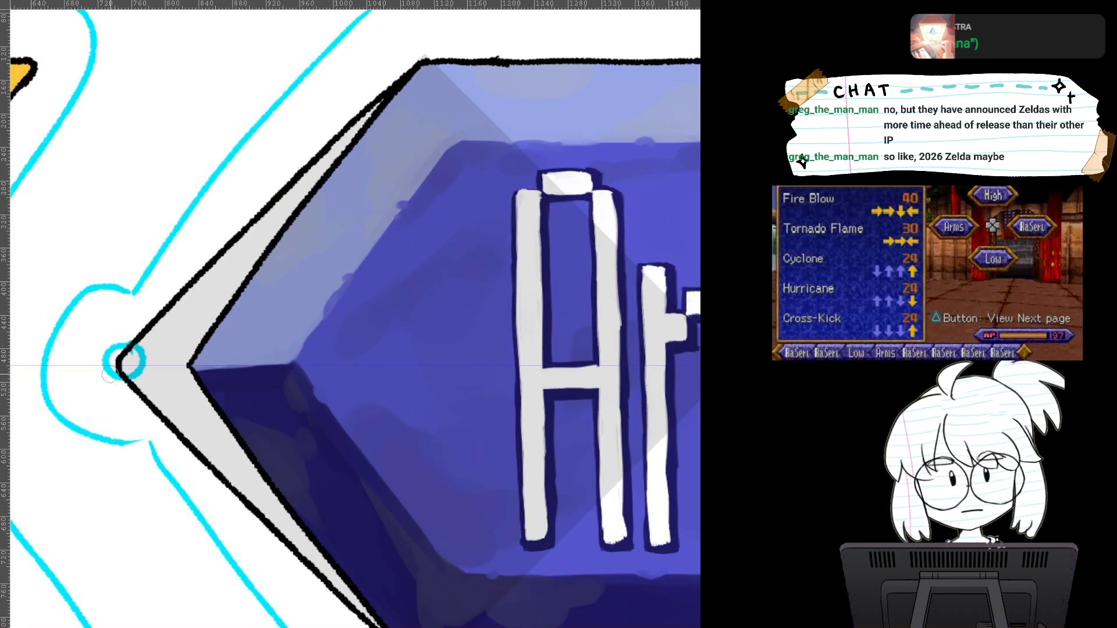
mouse_move(414, 78)
mouse_down()
mouse_move(317, 180)
mouse_move(203, 338)
mouse_up()
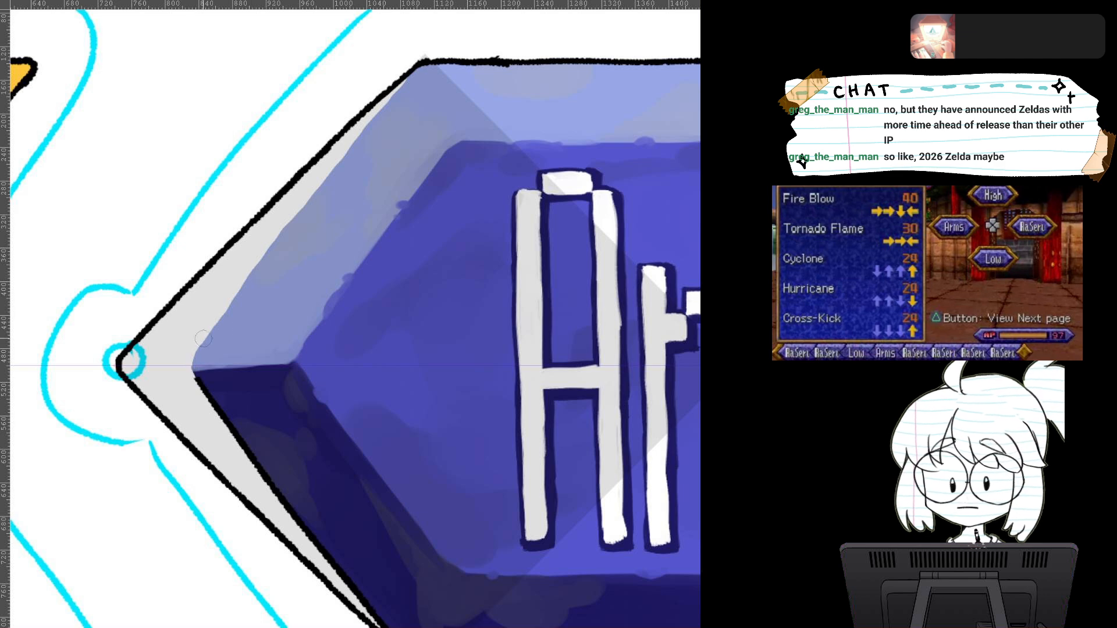
scroll(199, 378, down, 3)
mouse_move(189, 263)
mouse_down()
mouse_move(267, 374)
mouse_move(284, 377)
mouse_move(287, 412)
mouse_move(393, 528)
mouse_up()
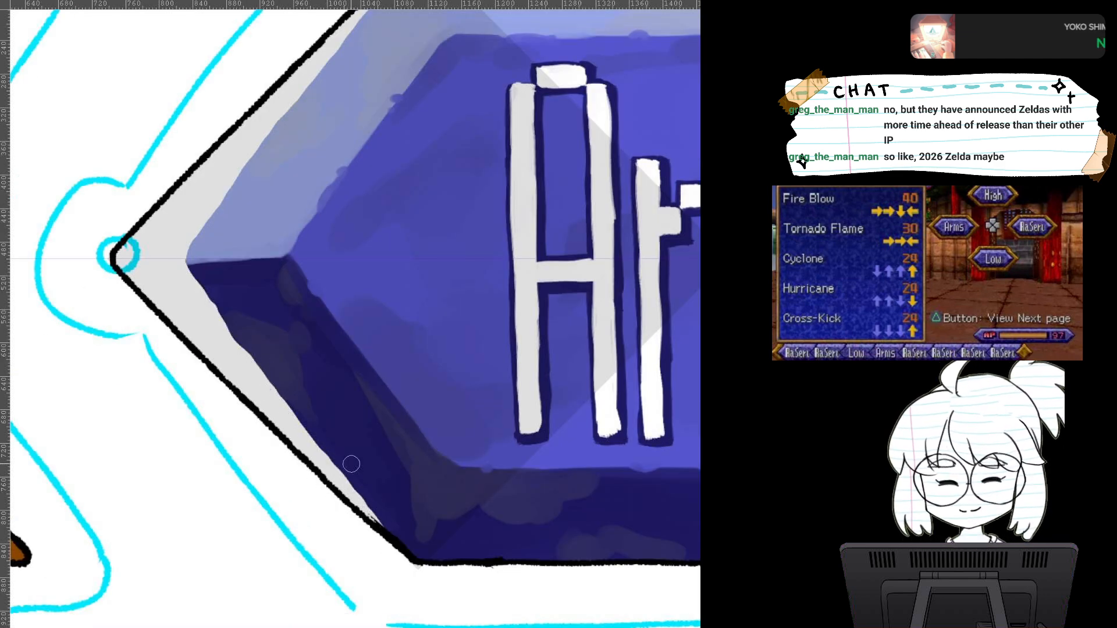
mouse_move(352, 463)
mouse_down()
mouse_move(399, 536)
mouse_move(386, 526)
mouse_move(415, 550)
mouse_move(408, 523)
mouse_up()
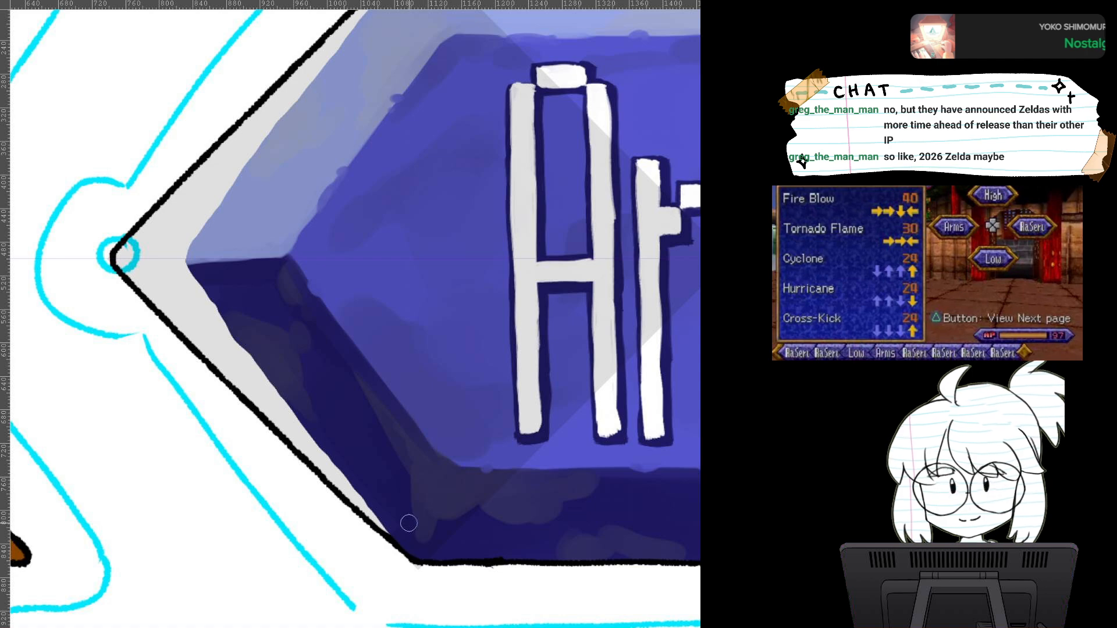
Step: Copy the black outline of the banner's left point onto the gold chevron, with its tip on the chevron's outer point
scroll(408, 523, down, 1)
drag(419, 262, 317, 369)
scroll(447, 425, down, 5)
mouse_move(447, 424)
mouse_down()
mouse_move(225, 320)
mouse_move(338, 323)
mouse_move(17, 317)
mouse_move(579, 341)
mouse_move(544, 343)
mouse_up()
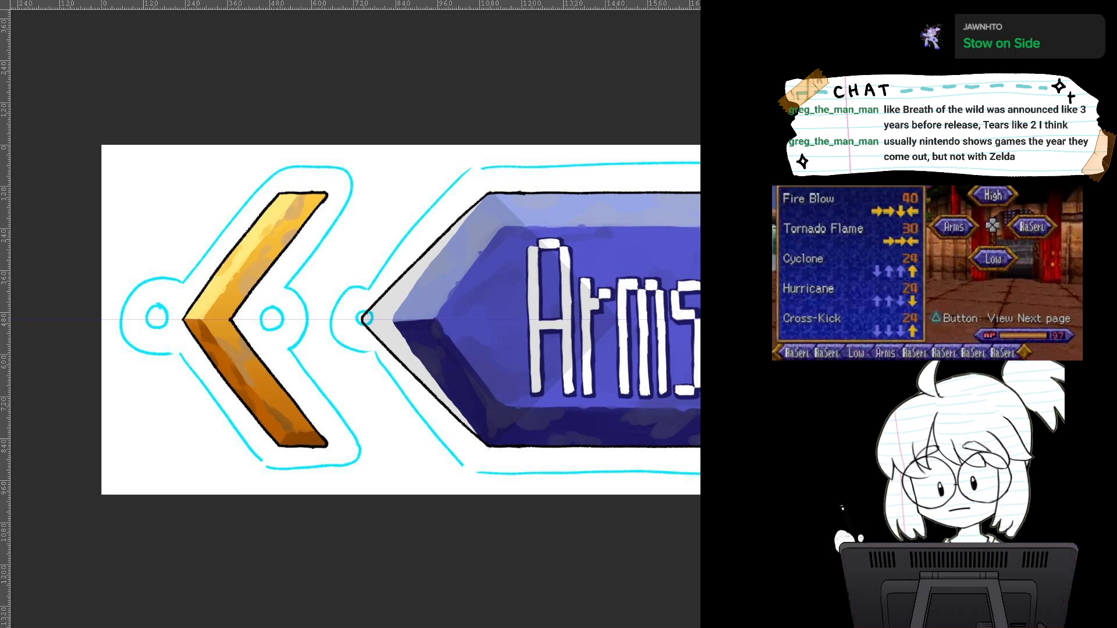
scroll(356, 319, right, 15)
drag(70, 375, 635, 384)
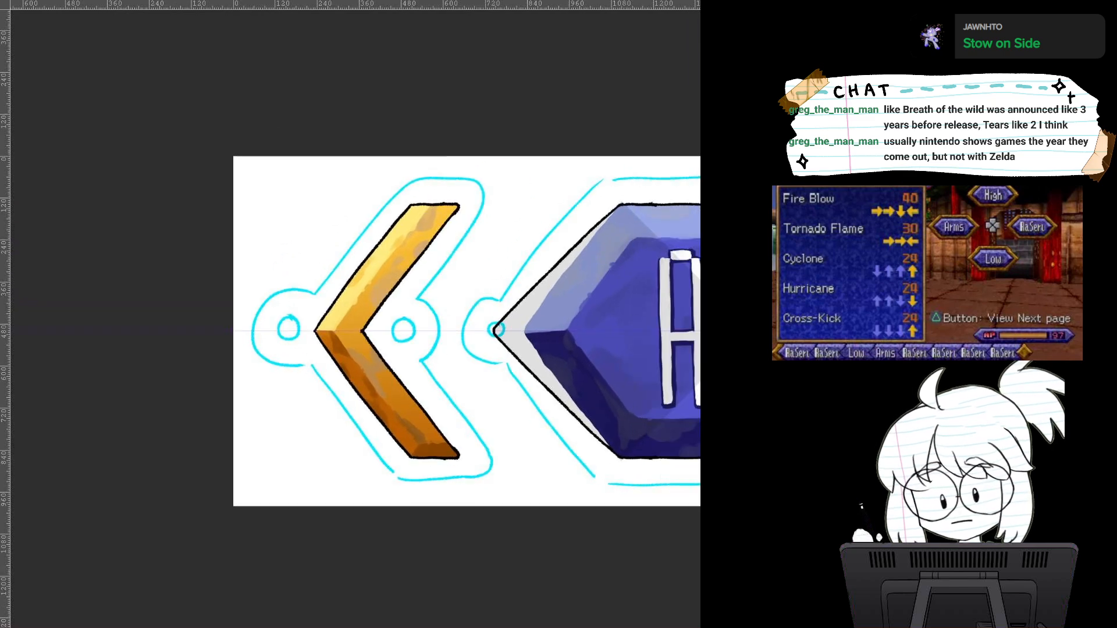
scroll(547, 349, up, 3)
scroll(516, 346, up, 1)
scroll(517, 346, down, 1)
scroll(517, 346, up, 1)
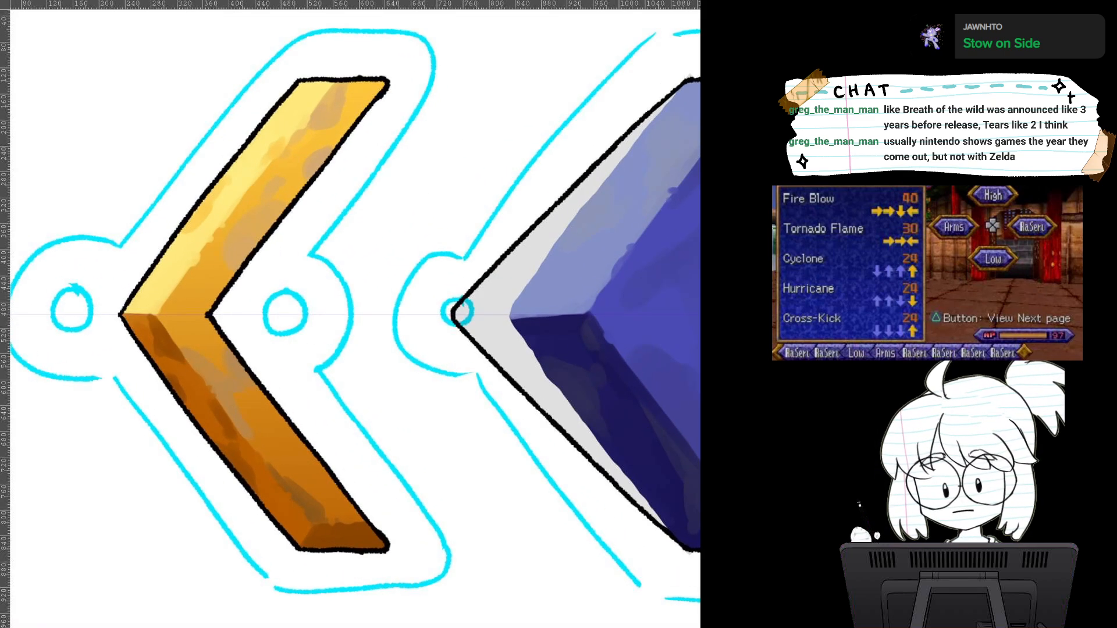
drag(516, 346, 431, 354)
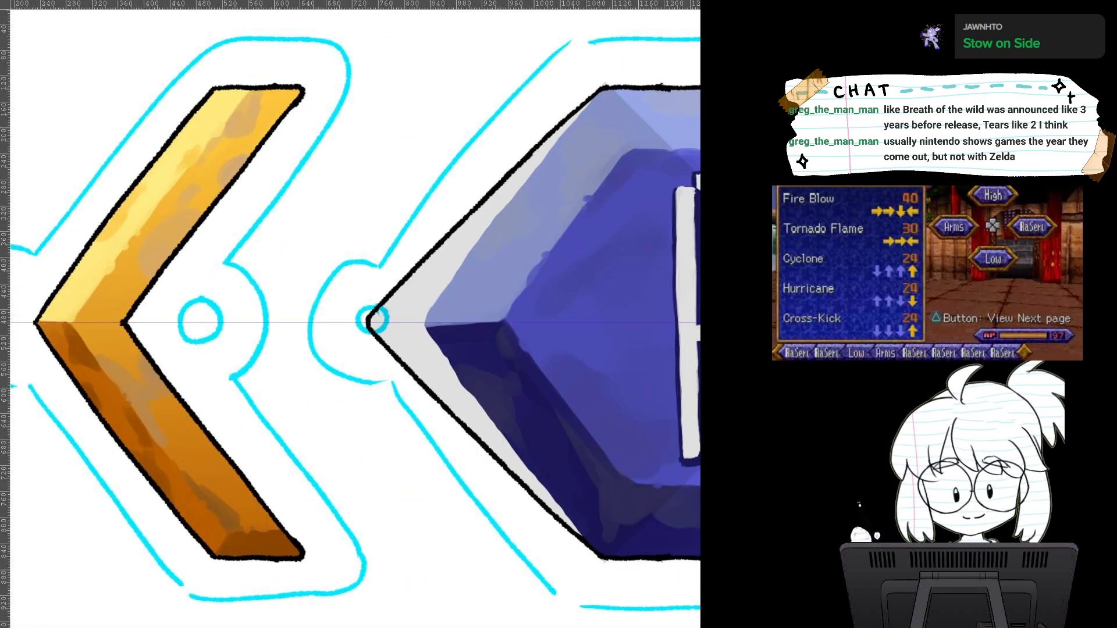
mouse_move(432, 354)
mouse_down()
mouse_move(446, 359)
mouse_move(411, 351)
mouse_up()
scroll(471, 401, down, 1)
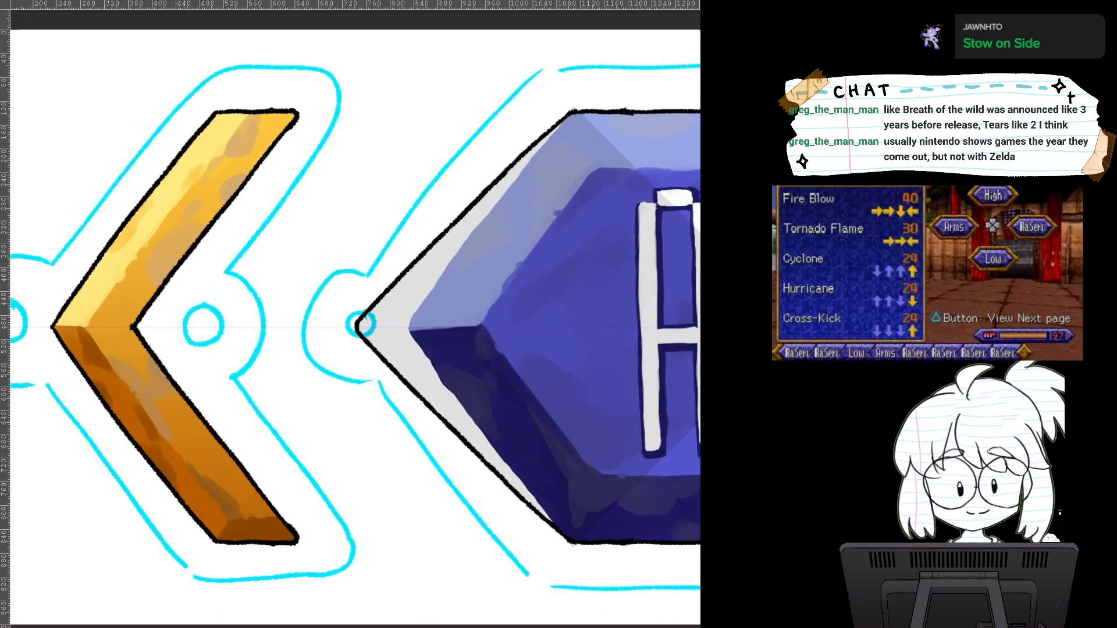
mouse_move(563, 97)
mouse_down()
mouse_move(343, 269)
mouse_move(572, 599)
mouse_move(586, 158)
mouse_up()
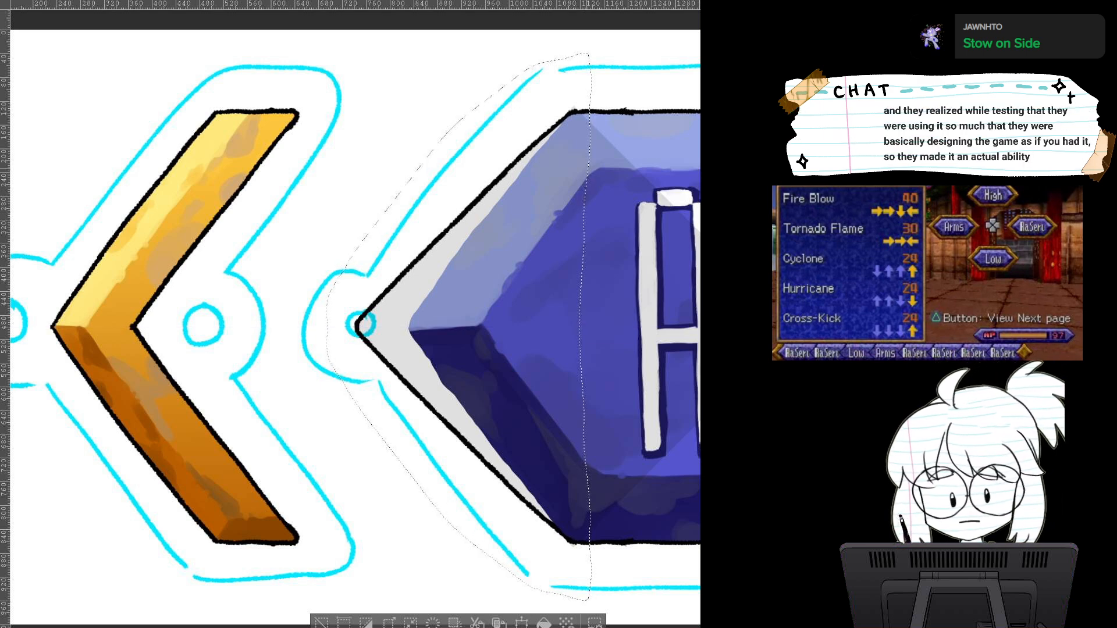
drag(466, 325, 162, 326)
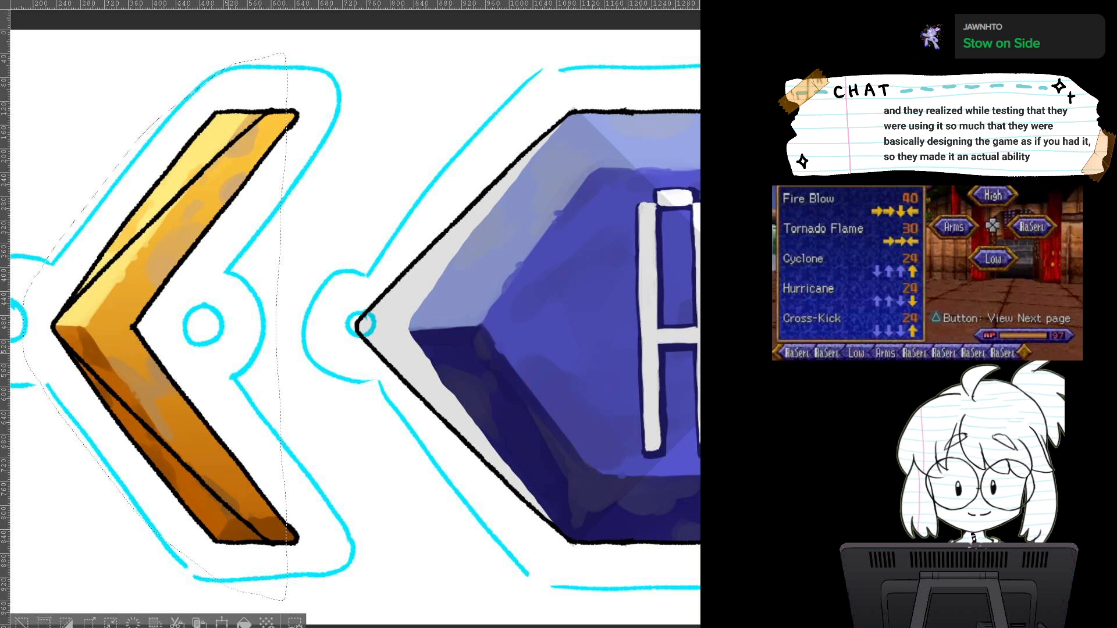
key(ctrl+d)
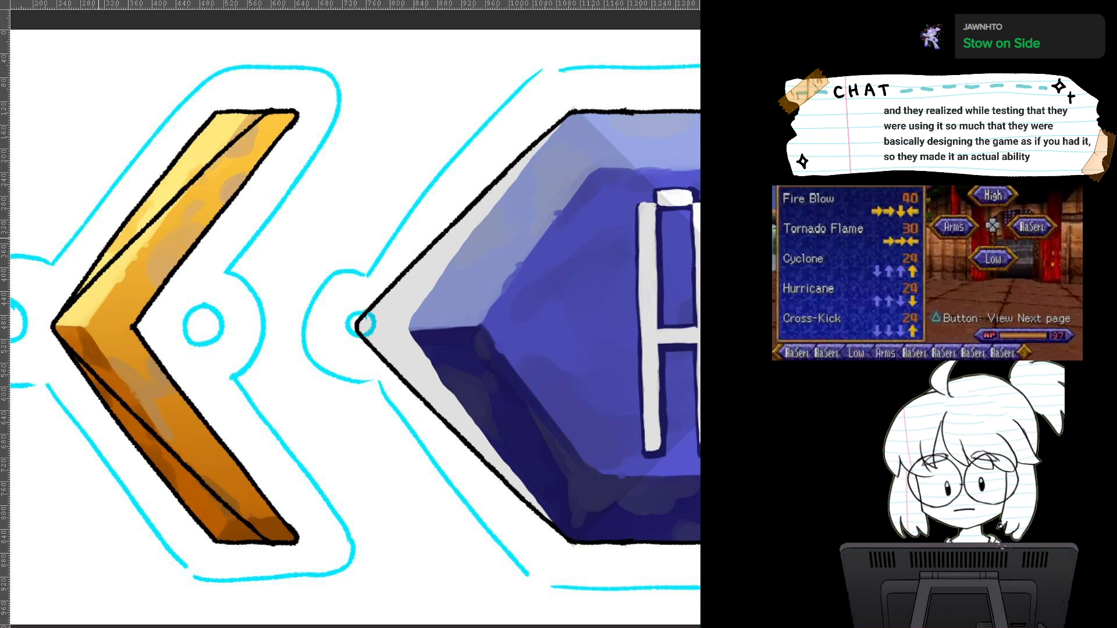
Step: Place a second copy of the pointed outline with its tip on the chevron's inner corner, redoing the placement once
drag(465, 326, 244, 326)
drag(341, 326, 345, 325)
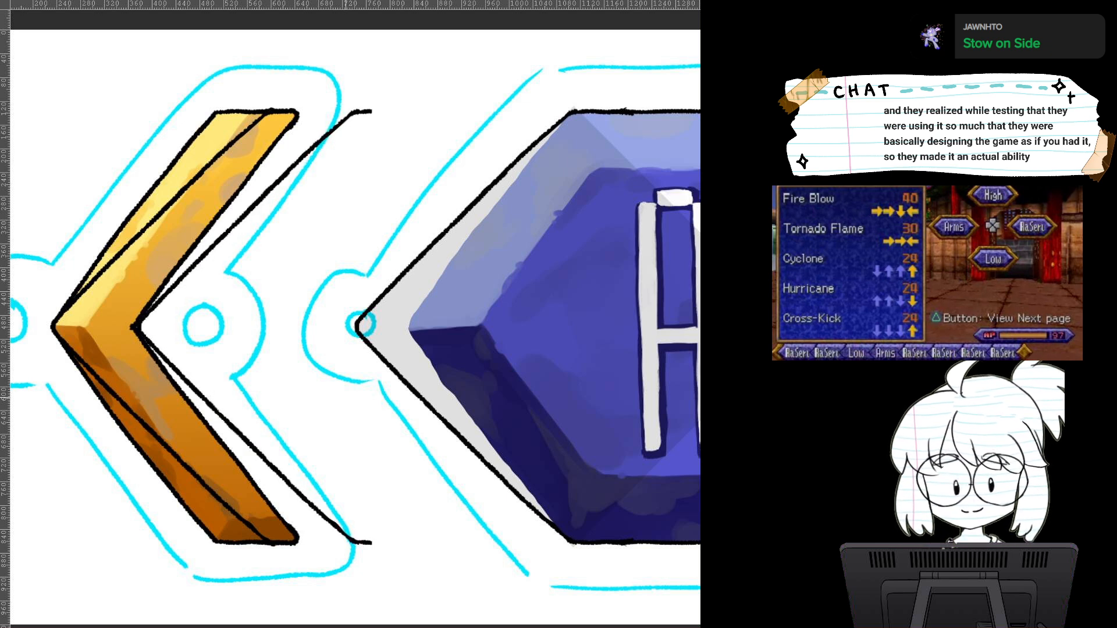
drag(378, 398, 406, 398)
key(ctrl+z)
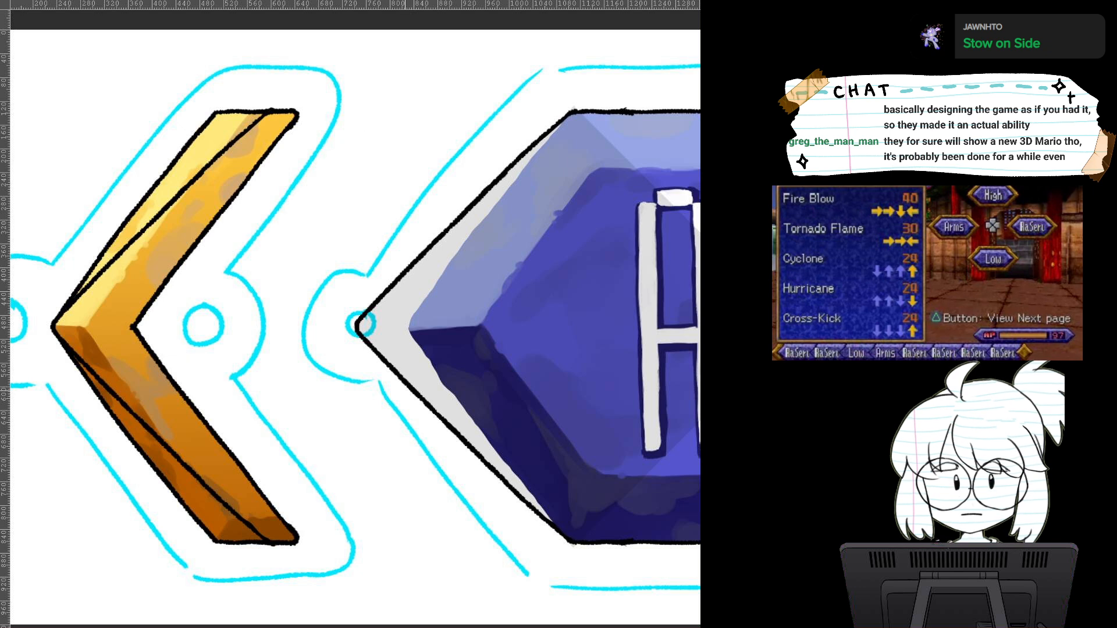
drag(608, 398, 391, 398)
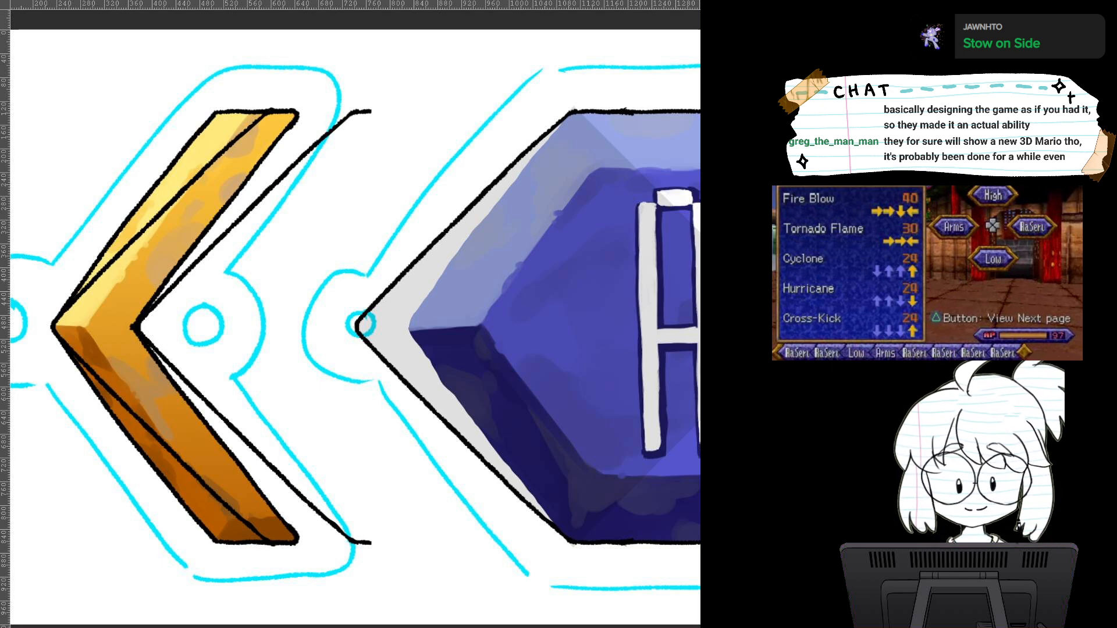
Step: Erase the chevron's old outer outline along the upper arm, including the old line across its upper end
mouse_move(285, 346)
mouse_down()
mouse_move(446, 368)
mouse_move(415, 464)
mouse_up()
scroll(449, 370, up, 2)
mouse_move(305, 122)
mouse_down()
mouse_move(281, 151)
mouse_move(361, 113)
mouse_up()
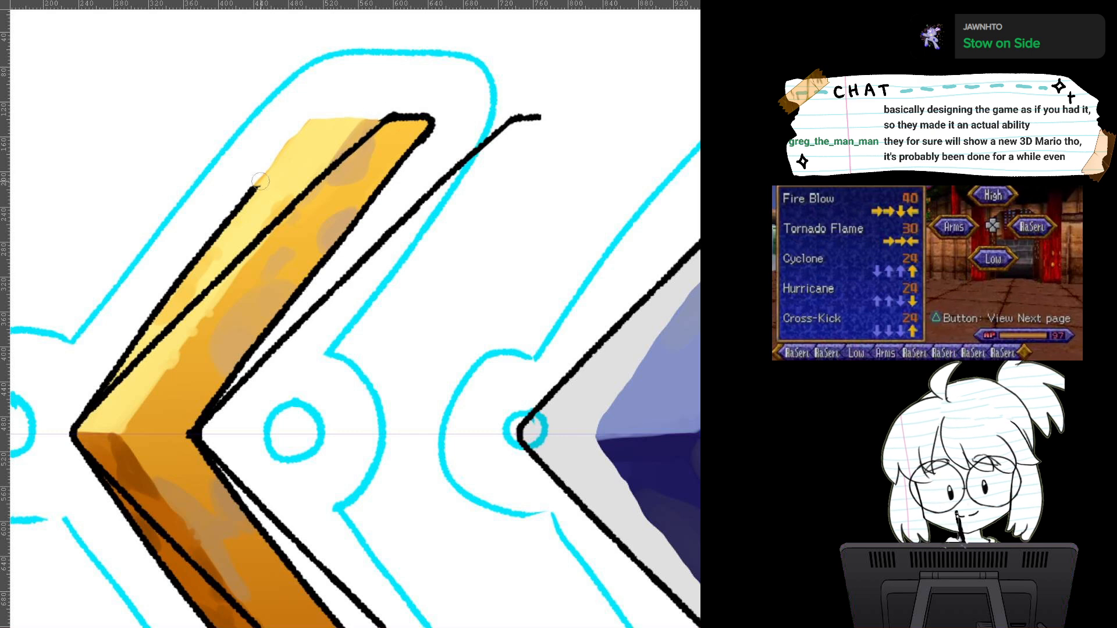
mouse_move(261, 179)
mouse_down()
mouse_move(210, 243)
mouse_move(232, 224)
mouse_up()
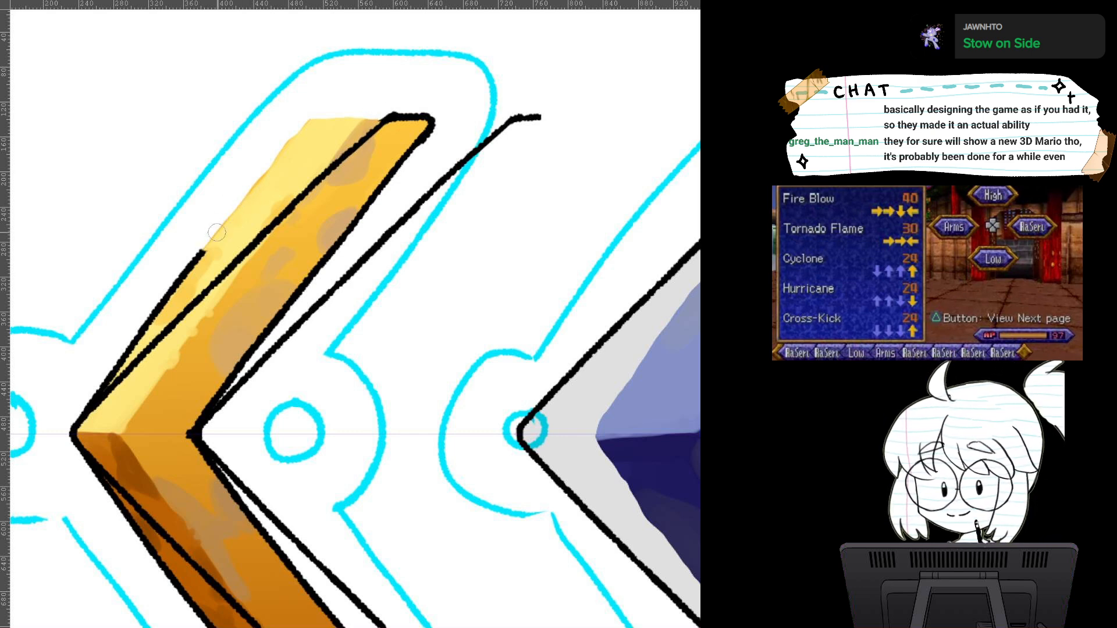
mouse_move(217, 233)
mouse_down()
mouse_move(282, 148)
mouse_move(221, 198)
mouse_up()
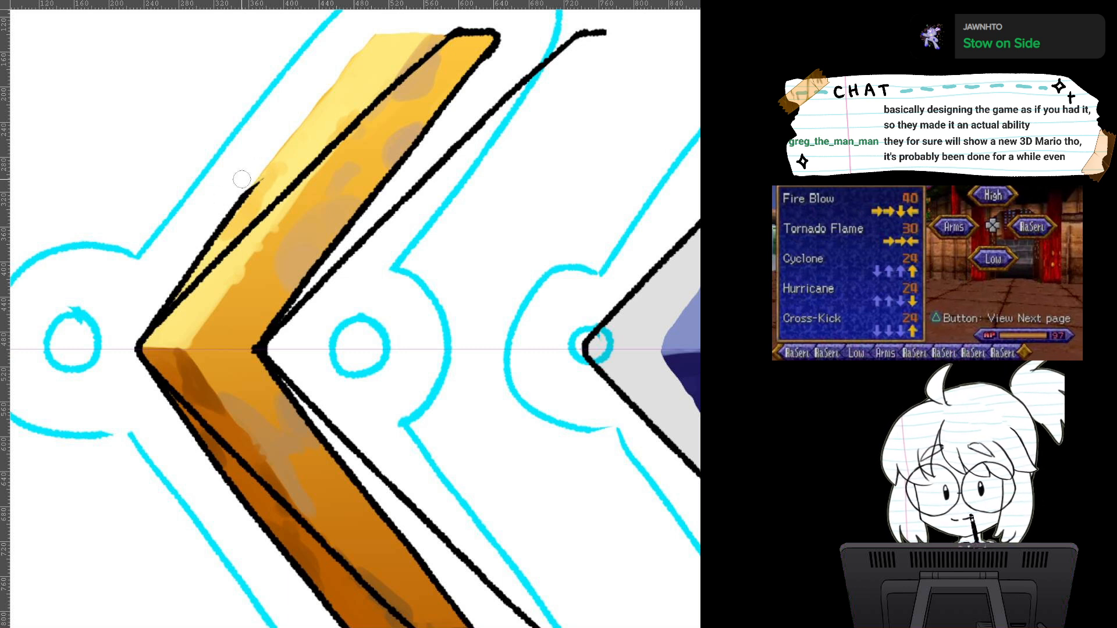
mouse_move(258, 176)
mouse_down()
mouse_move(147, 312)
mouse_move(133, 365)
mouse_move(240, 495)
mouse_up()
Step: Erase the old black outline around the chevron's lower arm, keeping the two copied lines
drag(198, 449, 41, 264)
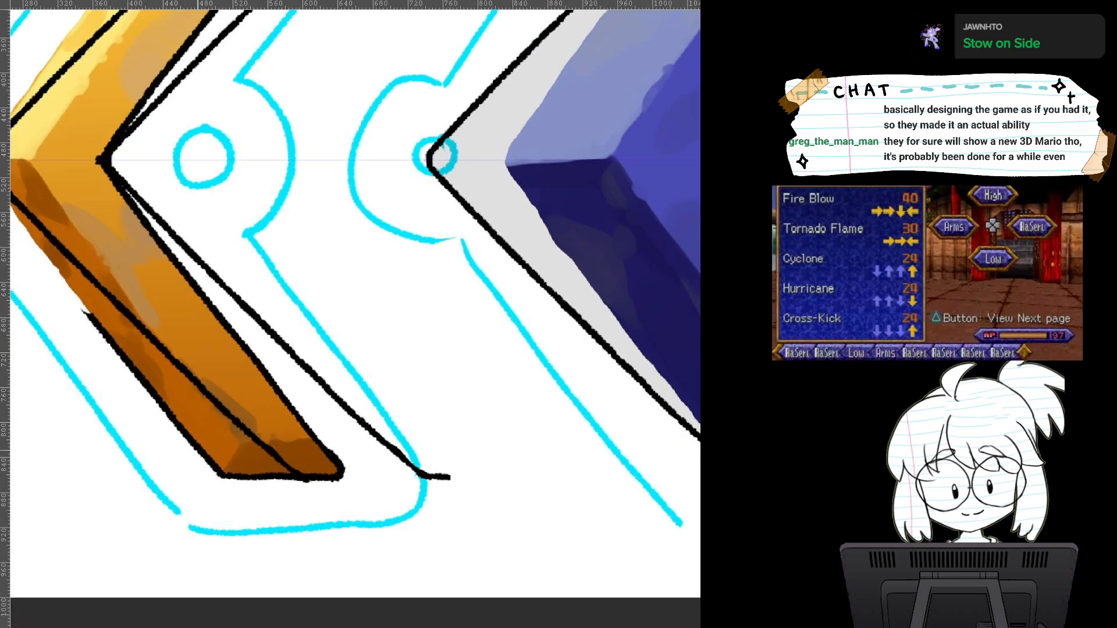
scroll(198, 450, down, 1)
mouse_move(87, 142)
mouse_down()
mouse_move(78, 125)
mouse_move(268, 358)
mouse_move(291, 395)
mouse_move(277, 398)
mouse_up()
mouse_move(61, 253)
mouse_down()
mouse_move(185, 415)
mouse_move(148, 364)
mouse_move(182, 411)
mouse_move(258, 424)
mouse_up()
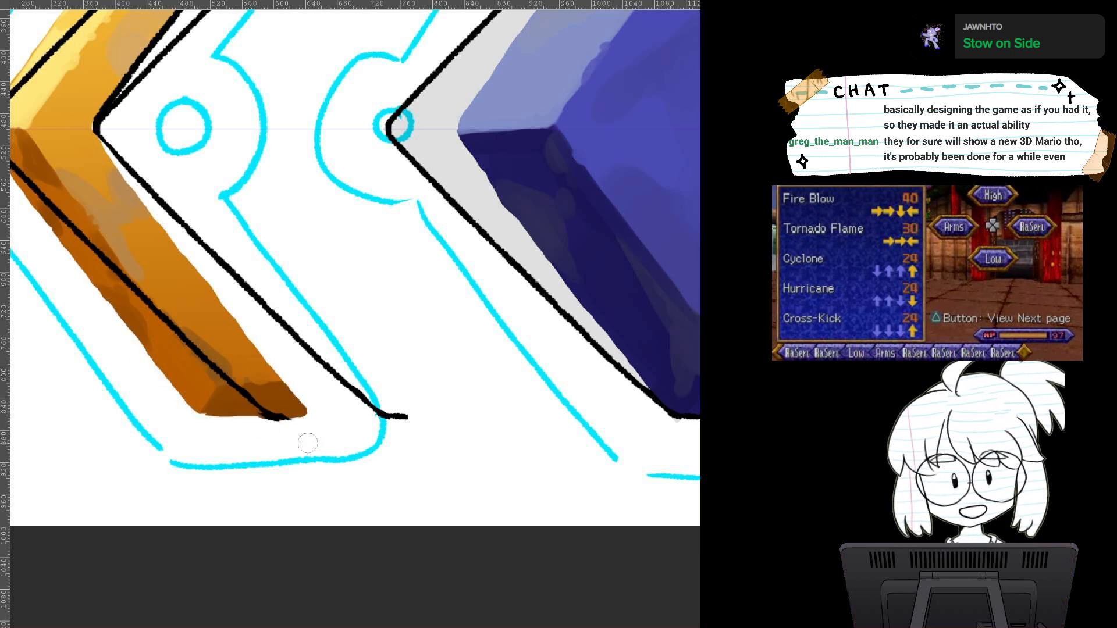
mouse_move(391, 408)
mouse_down()
mouse_move(410, 414)
mouse_move(503, 627)
mouse_up()
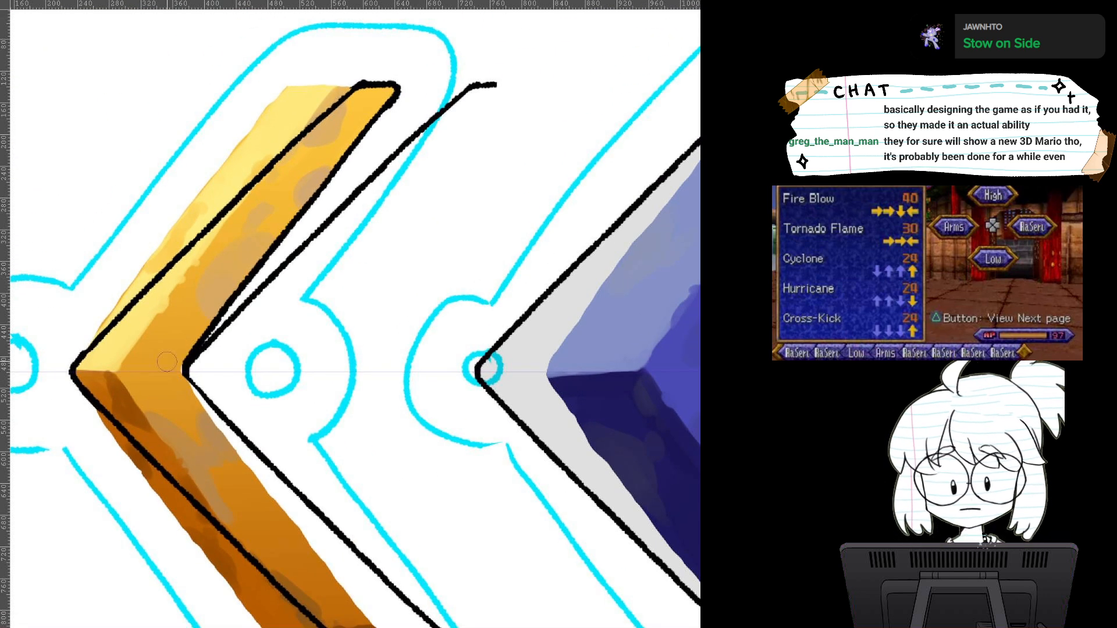
Step: Erase the old inner outline of the chevron's upper arm and the short horizontal stubs ending the copied lines
mouse_move(189, 355)
mouse_down()
mouse_move(392, 98)
mouse_move(367, 108)
mouse_up()
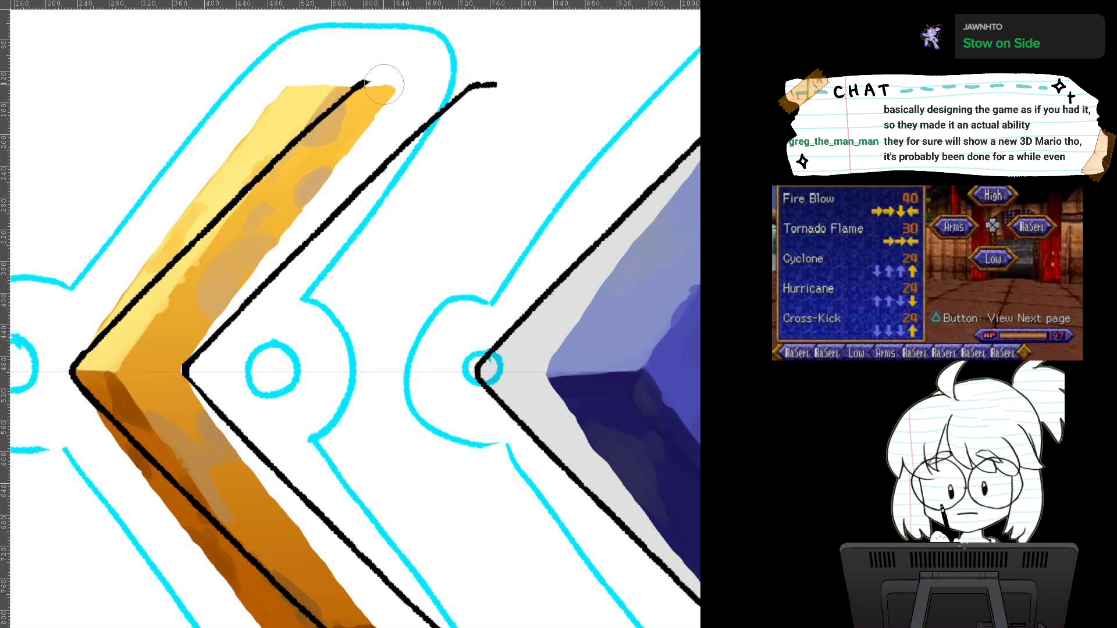
key(minus)
drag(483, 140, 497, 144)
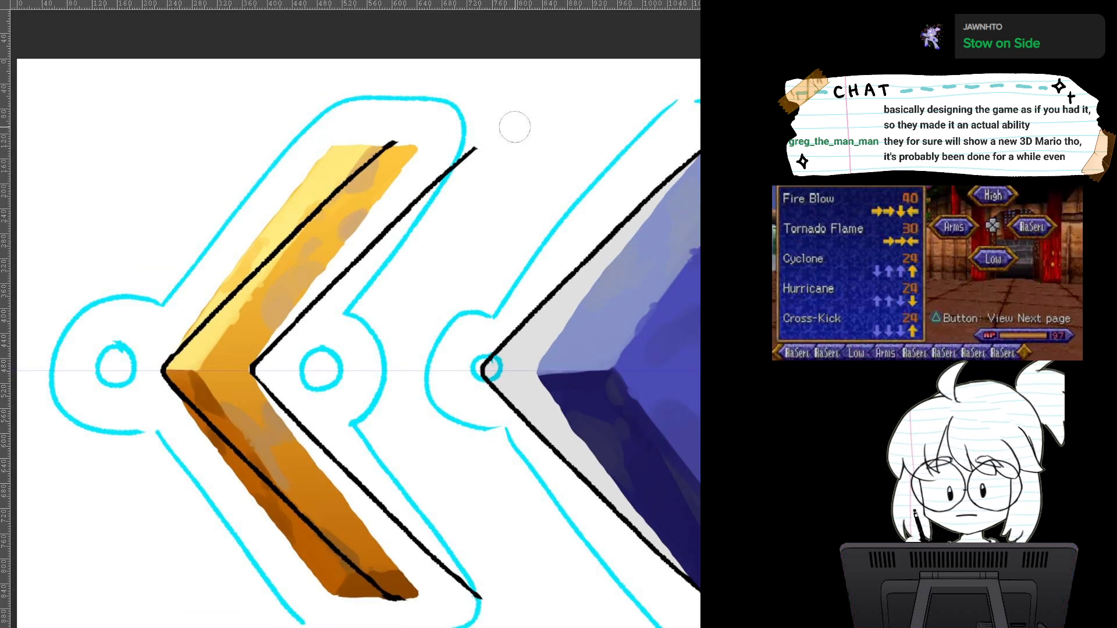
key(ctrl+z)
click(491, 143)
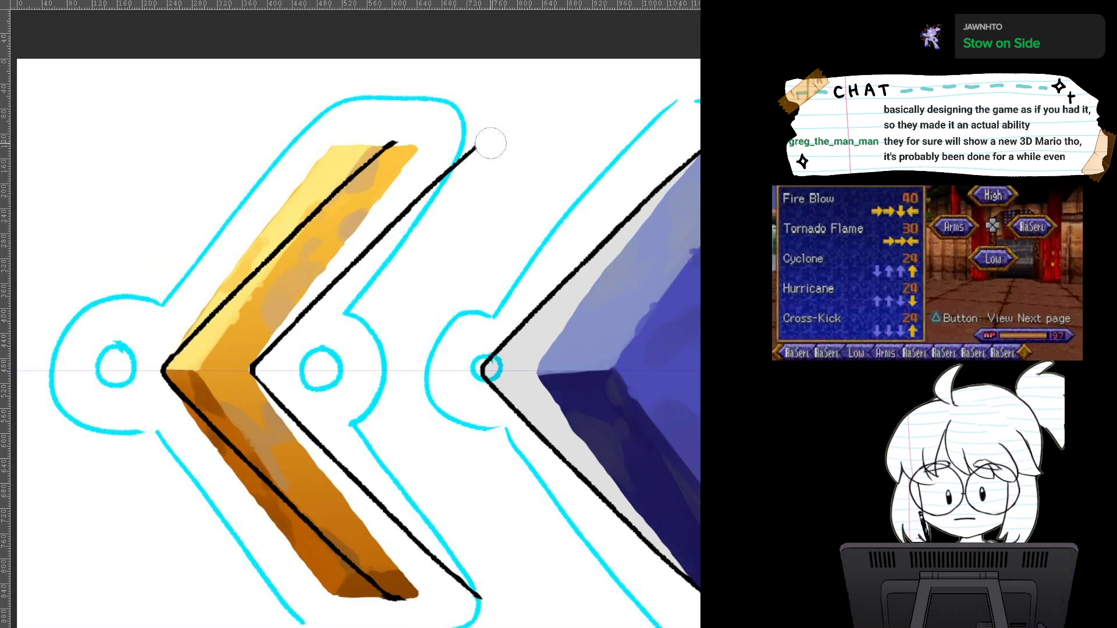
drag(491, 143, 451, 139)
Step: Draw a straight black edge joining the two copied lines at the upper arm's end, mirrored on the lower arm, redoing it once
drag(503, 370, 596, 360)
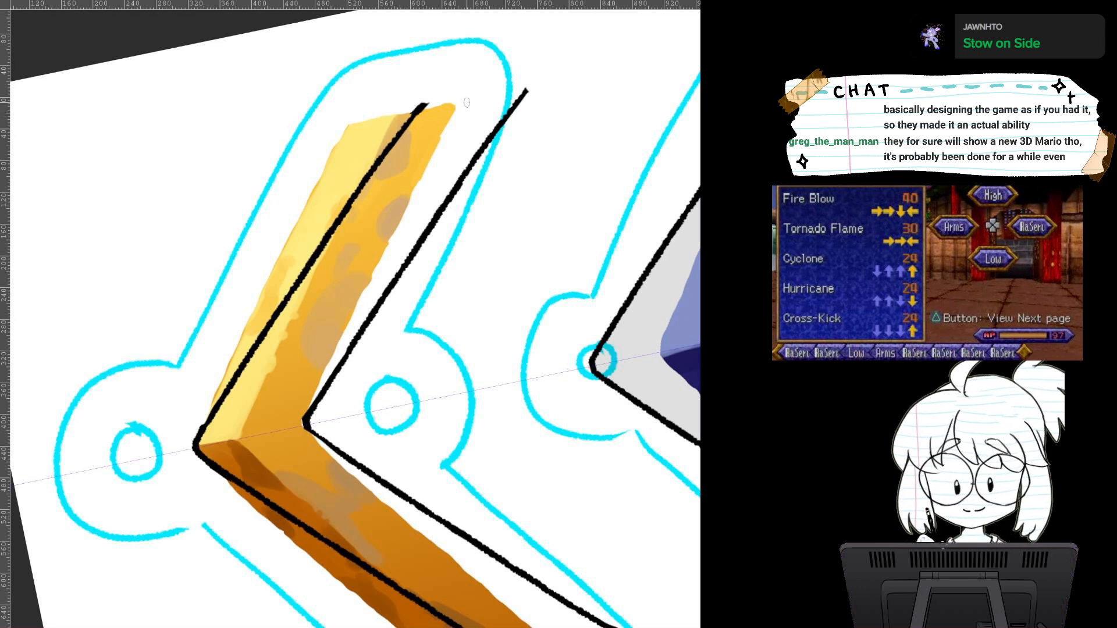
drag(420, 107, 525, 84)
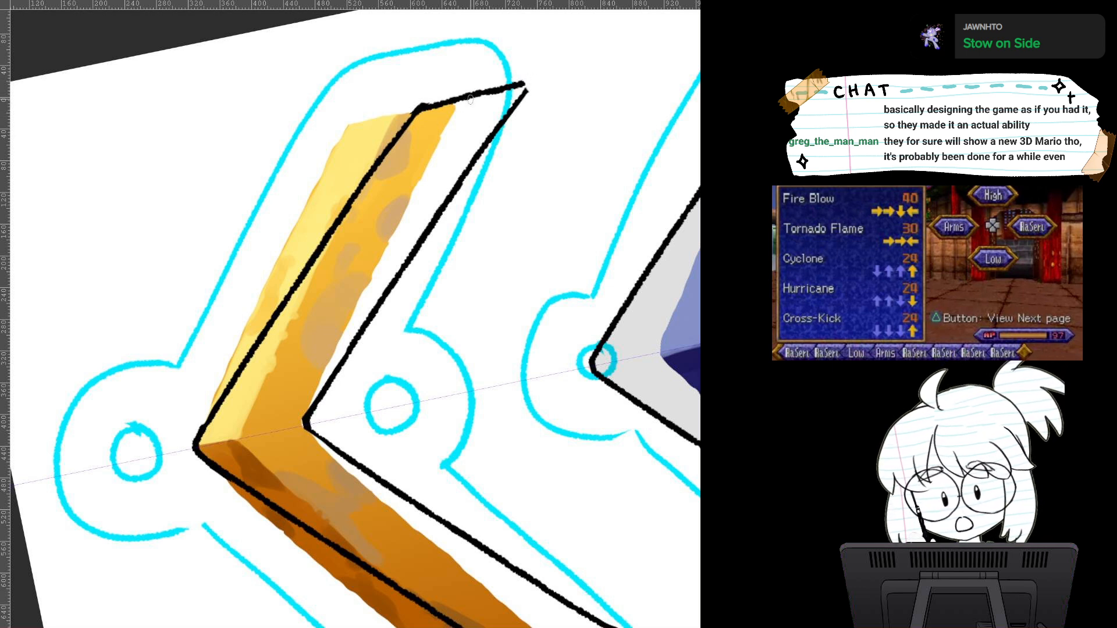
key(ctrl+z)
drag(421, 107, 524, 88)
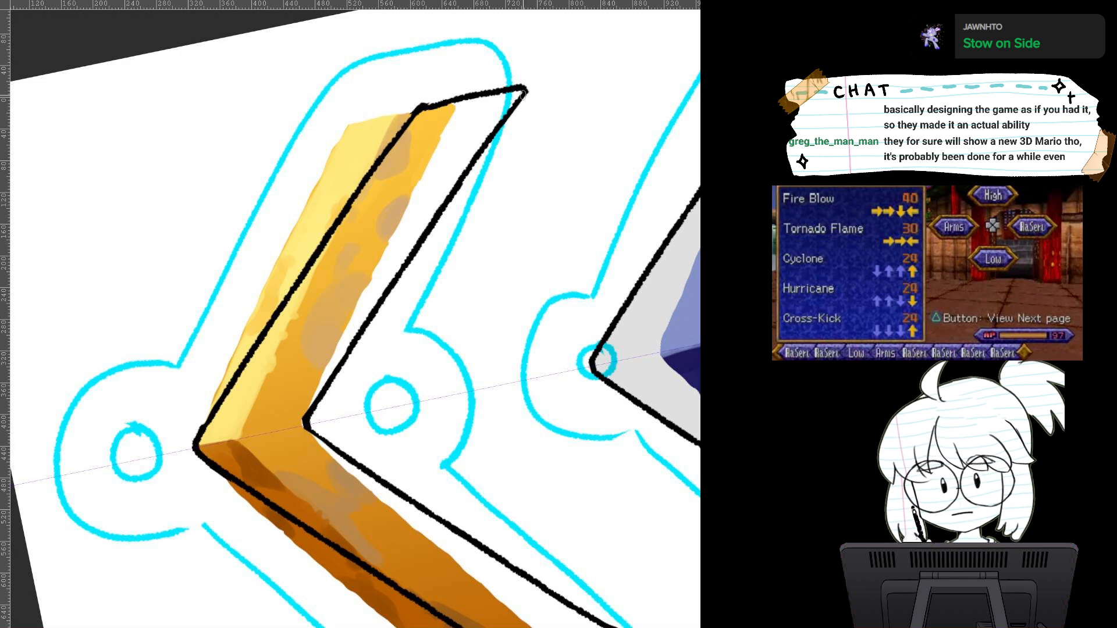
drag(442, 407, 322, 203)
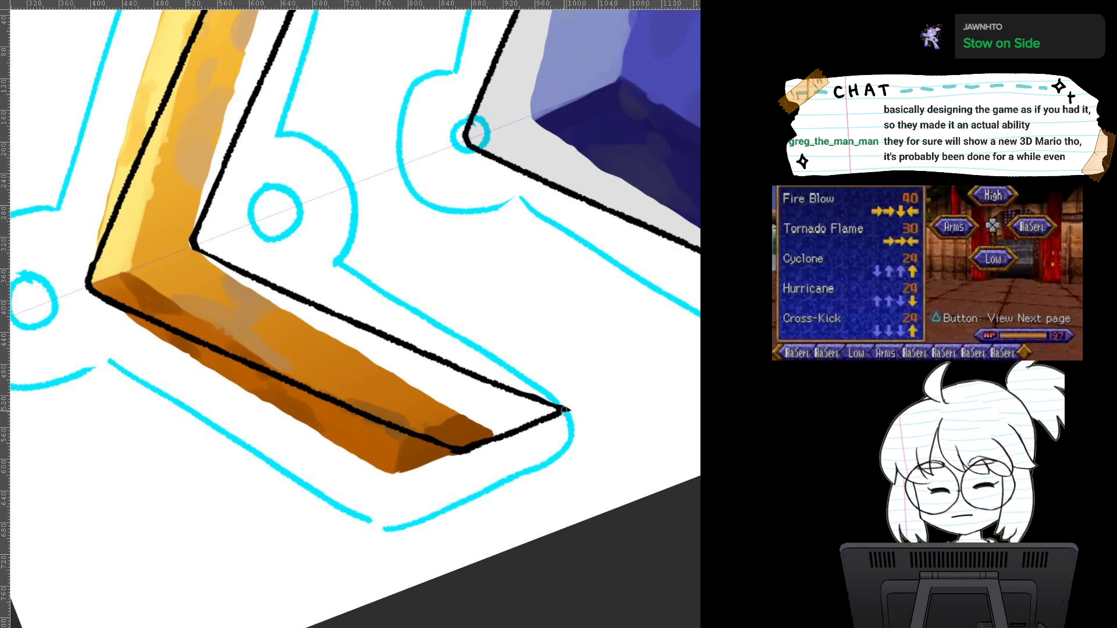
drag(585, 386, 582, 453)
scroll(466, 360, down, 2)
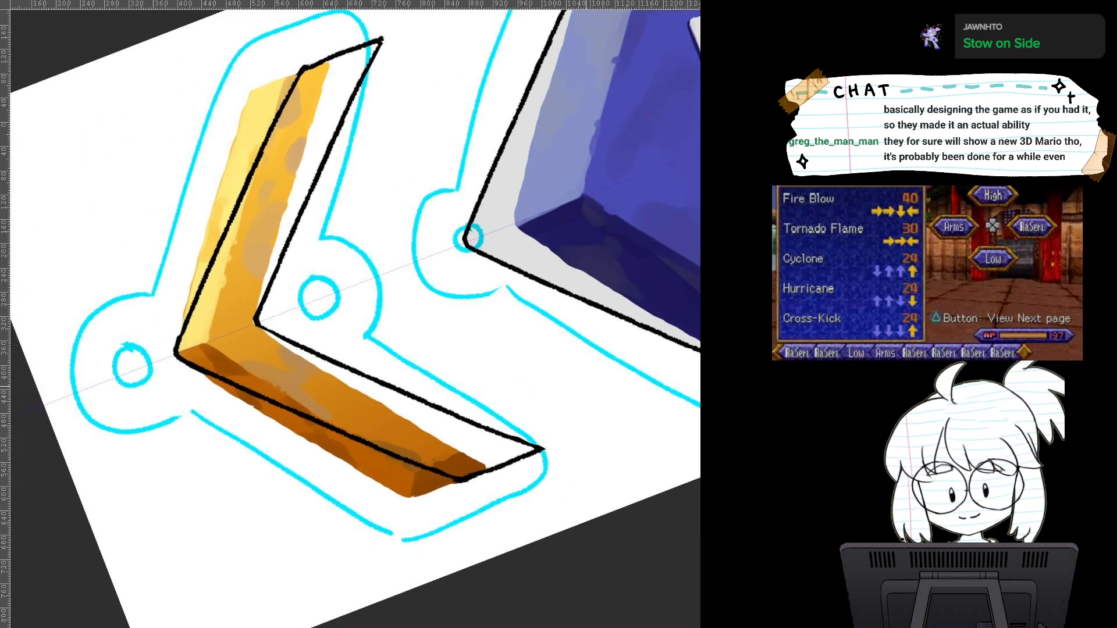
Step: Select the chevron's inner outline and shift it slightly away from the outer outline to widen the shape
key(5)
drag(466, 326, 405, 366)
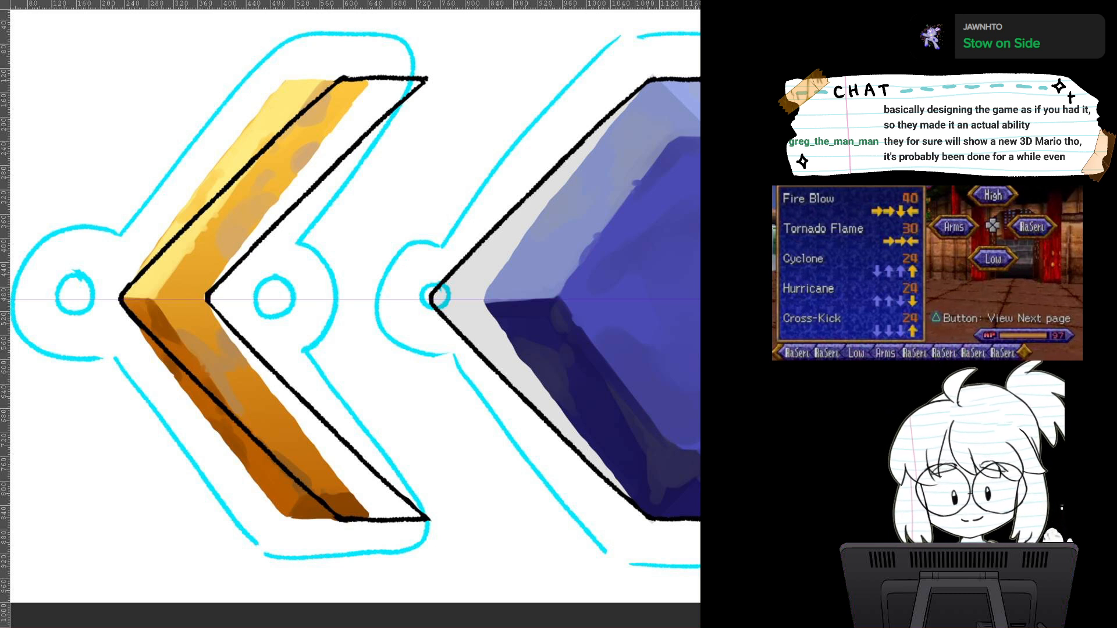
mouse_move(407, 78)
mouse_down()
mouse_move(273, 171)
mouse_move(209, 250)
mouse_move(373, 99)
mouse_move(388, 191)
mouse_move(320, 331)
mouse_up()
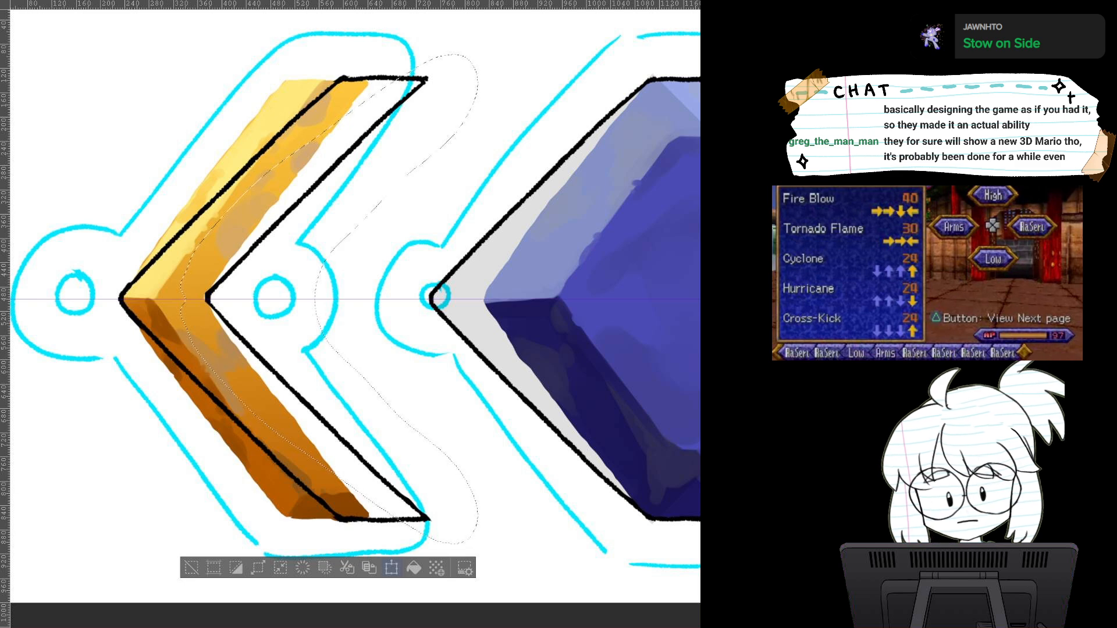
click(391, 567)
drag(386, 285, 397, 285)
key(Return)
key(ctrl+d)
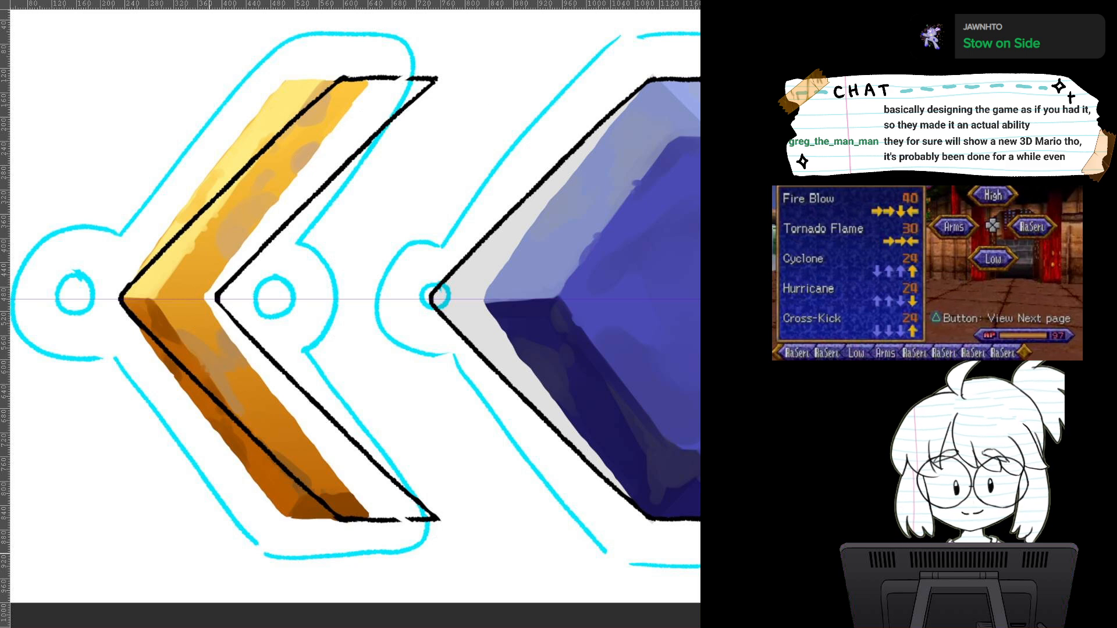
Step: Close the gap in the upper arm's black end edge and trim the overshooting tip, mirrored on the lower arm
scroll(434, 256, up, 5)
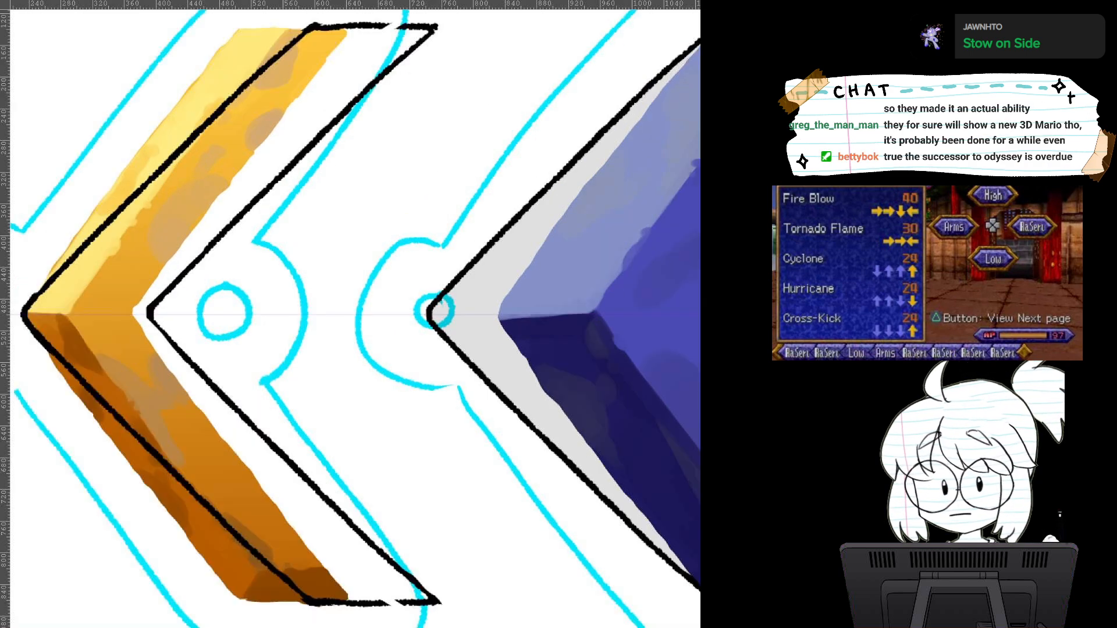
drag(433, 256, 562, 416)
drag(355, 319, 381, 396)
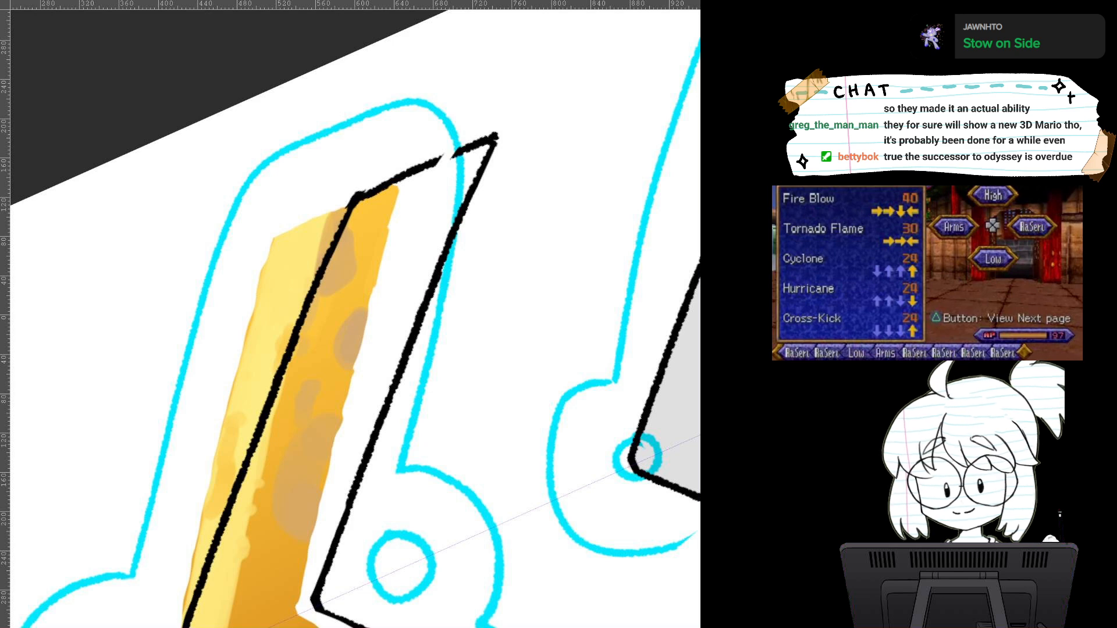
mouse_move(445, 155)
mouse_down()
mouse_move(433, 162)
mouse_move(451, 150)
mouse_up()
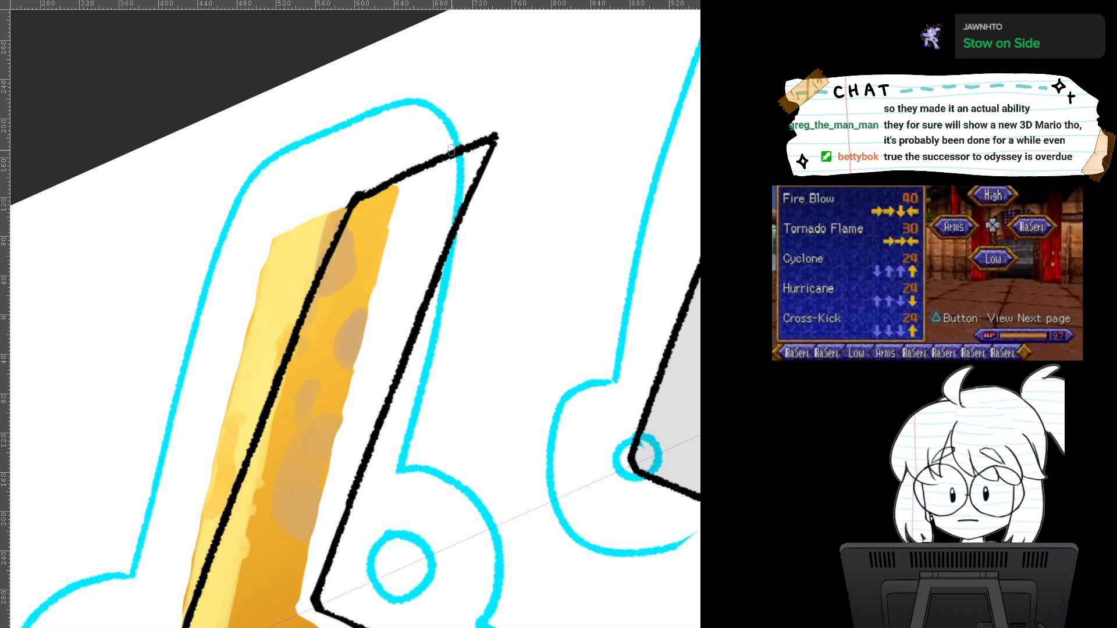
mouse_move(430, 512)
mouse_down()
mouse_move(345, 191)
mouse_move(273, 93)
mouse_move(363, 359)
mouse_move(352, 501)
mouse_up()
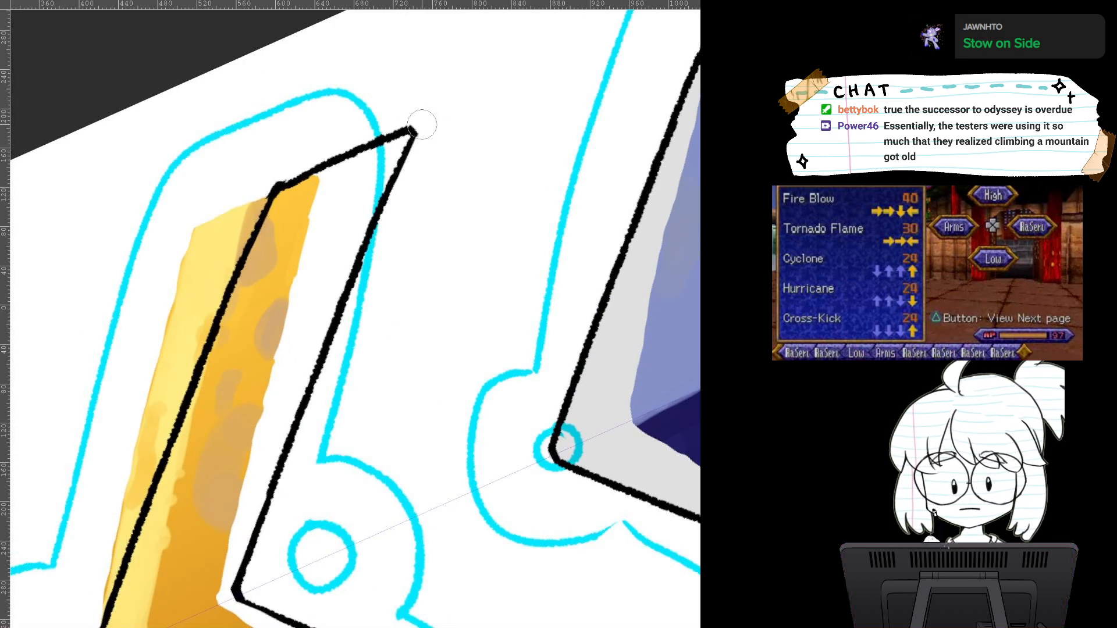
drag(430, 466, 258, 207)
key(ctrl+minus)
key(ctrl+minus)
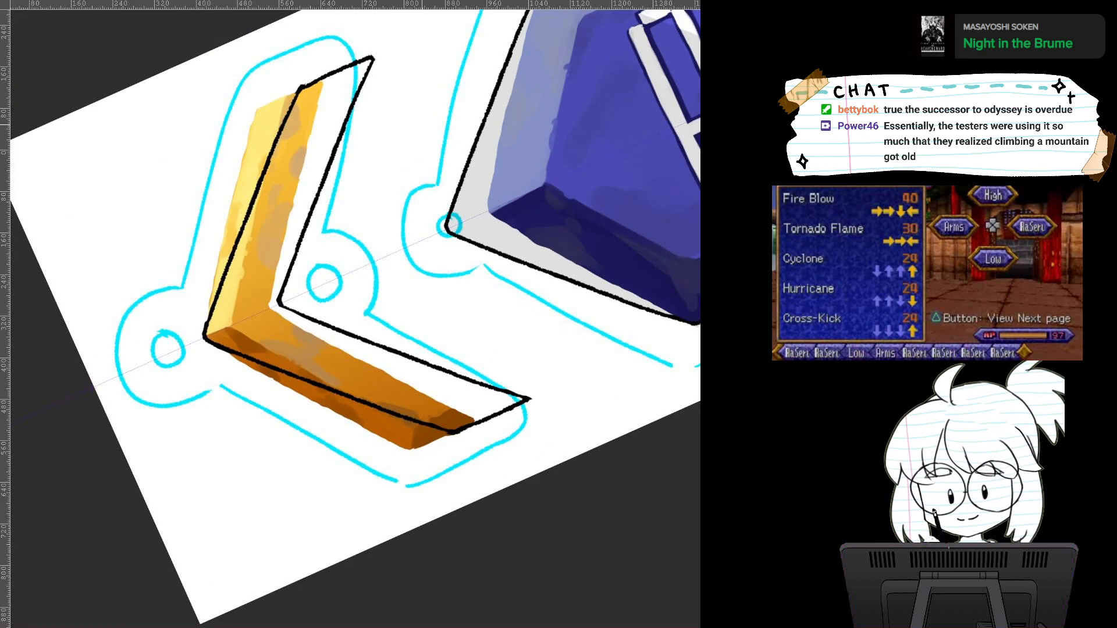
key(ctrl+at)
drag(372, 233, 355, 313)
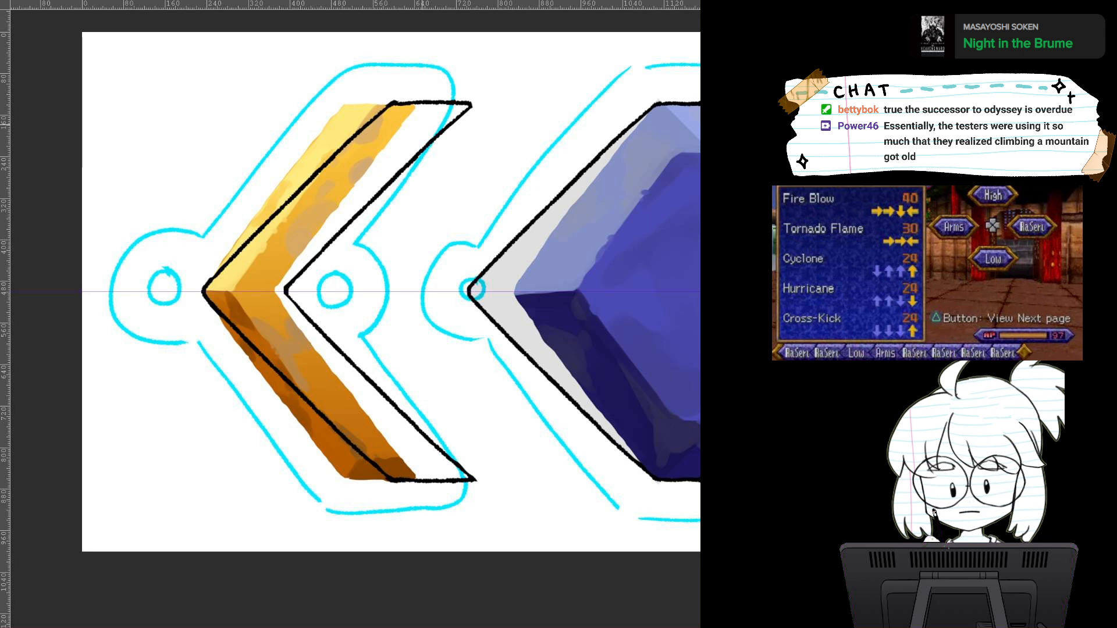
Step: Undo and redo the last outline corrections to compare the chevron before and after them
key(ctrl+z)
key(ctrl+z)
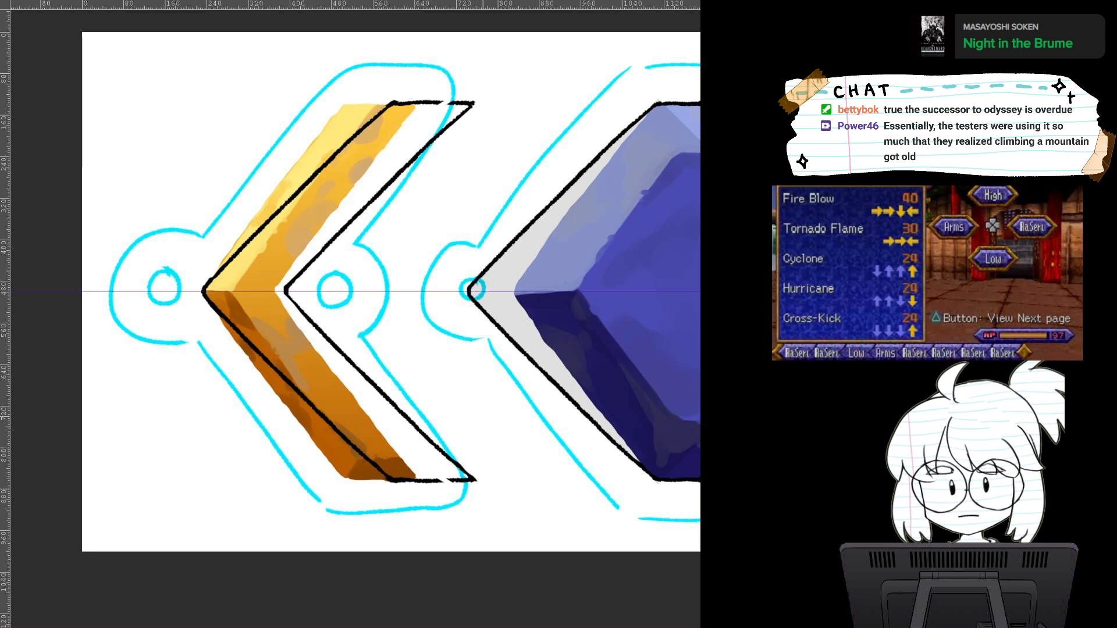
key(ctrl+z)
key(ctrl+y)
key(ctrl+y)
key(ctrl+y)
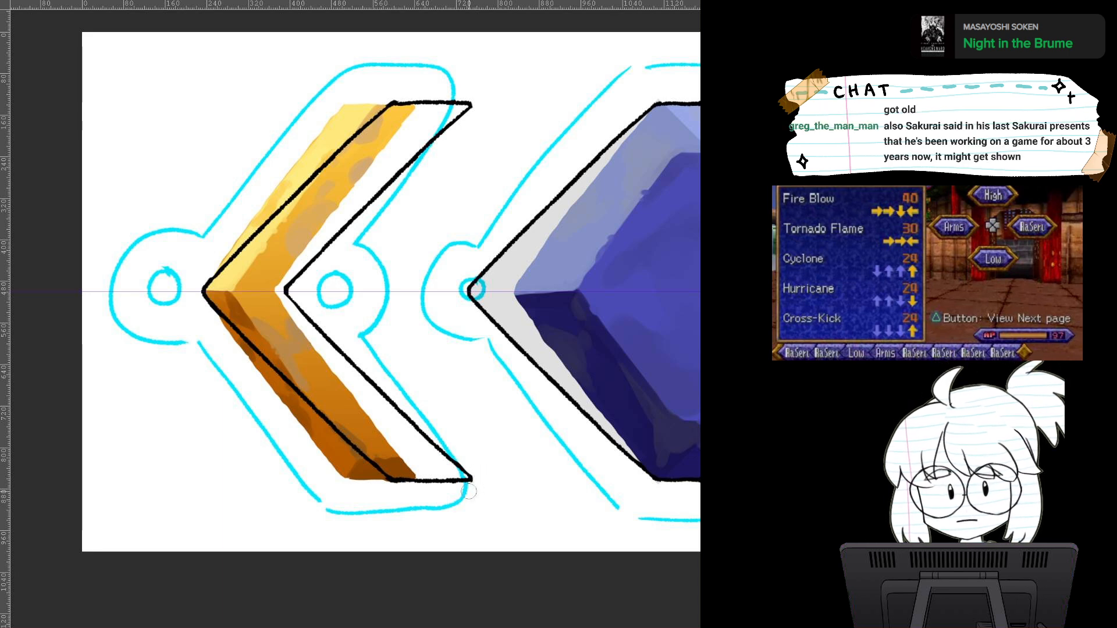
key(ctrl+z)
key(ctrl+shift+z)
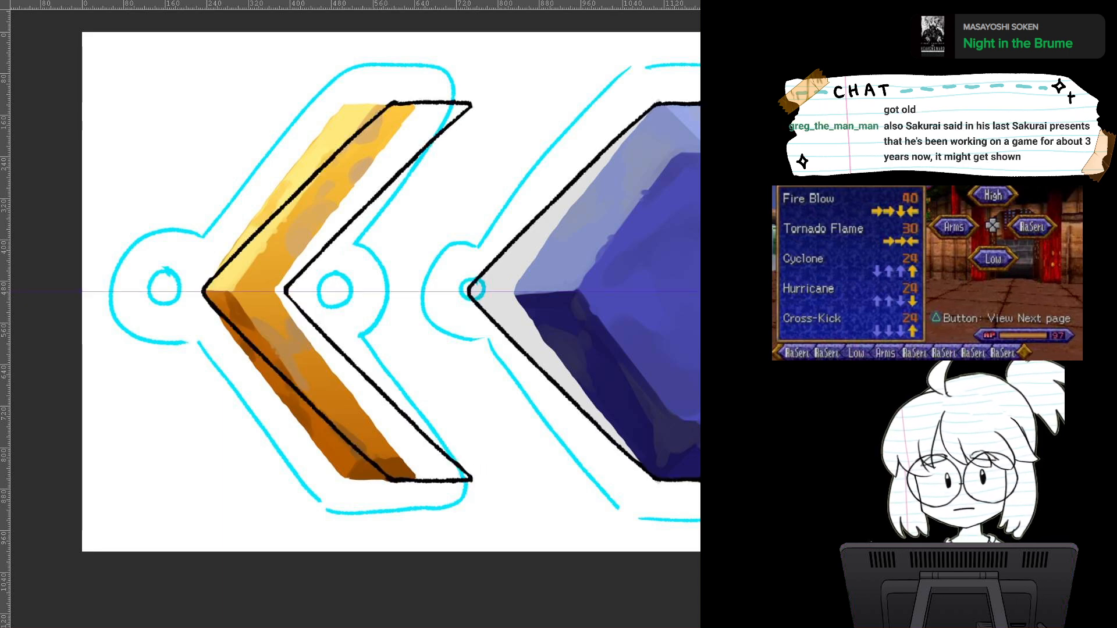
Step: Examine the chevron's new outline beside the Arms banner, comparing their angles and the spacing between them
drag(692, 303, 388, 420)
scroll(474, 421, down, 3)
drag(474, 420, 373, 354)
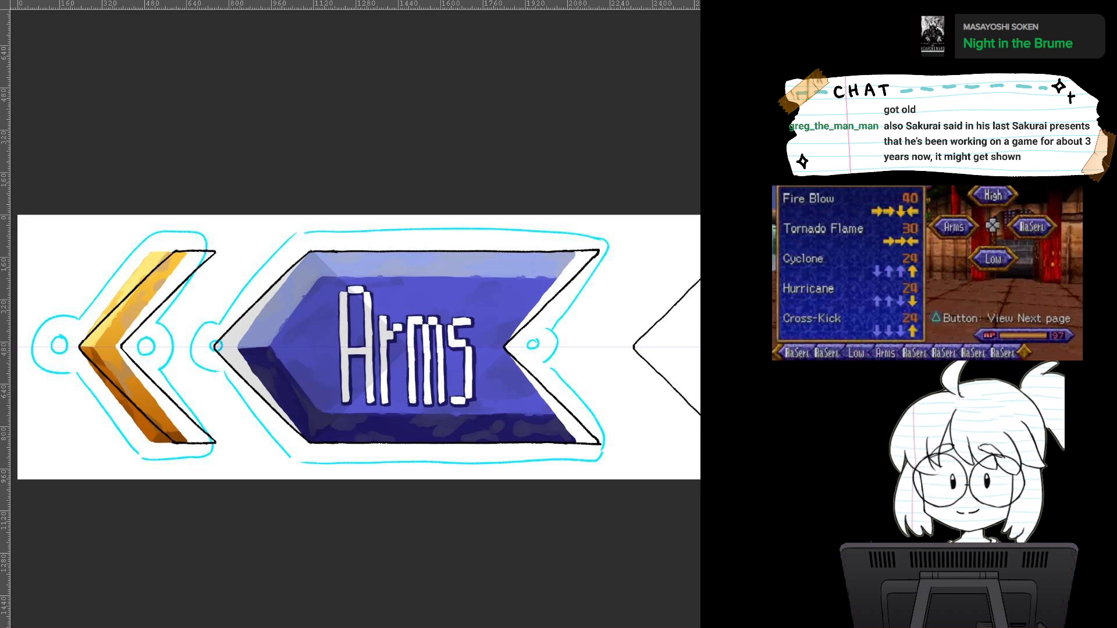
scroll(453, 431, up, 5)
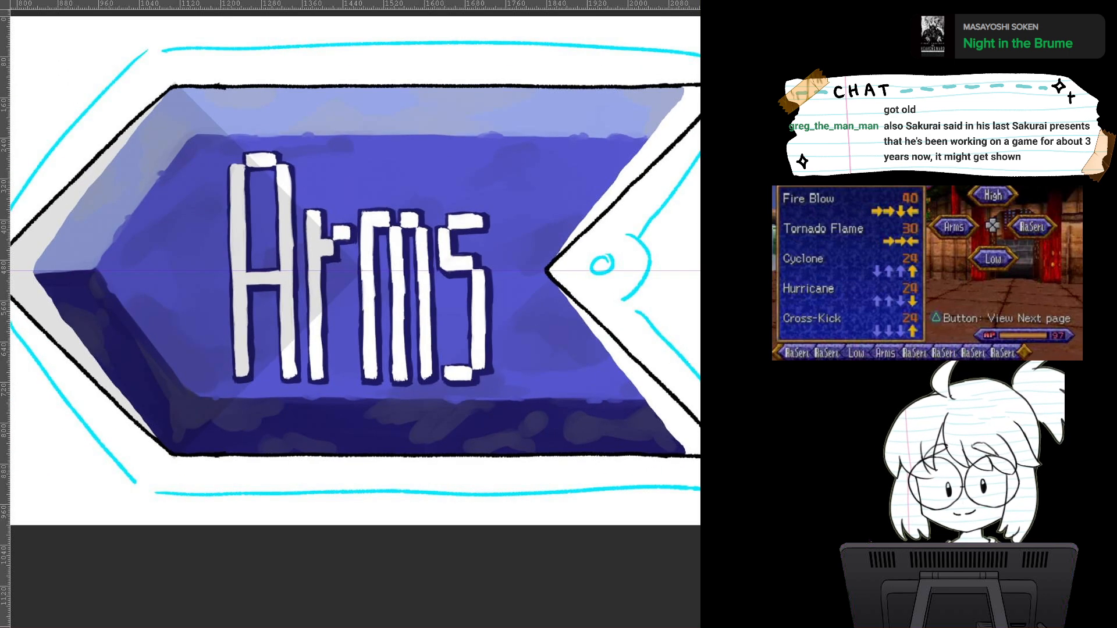
drag(279, 314, 551, 375)
scroll(438, 421, up, 4)
drag(280, 314, 572, 353)
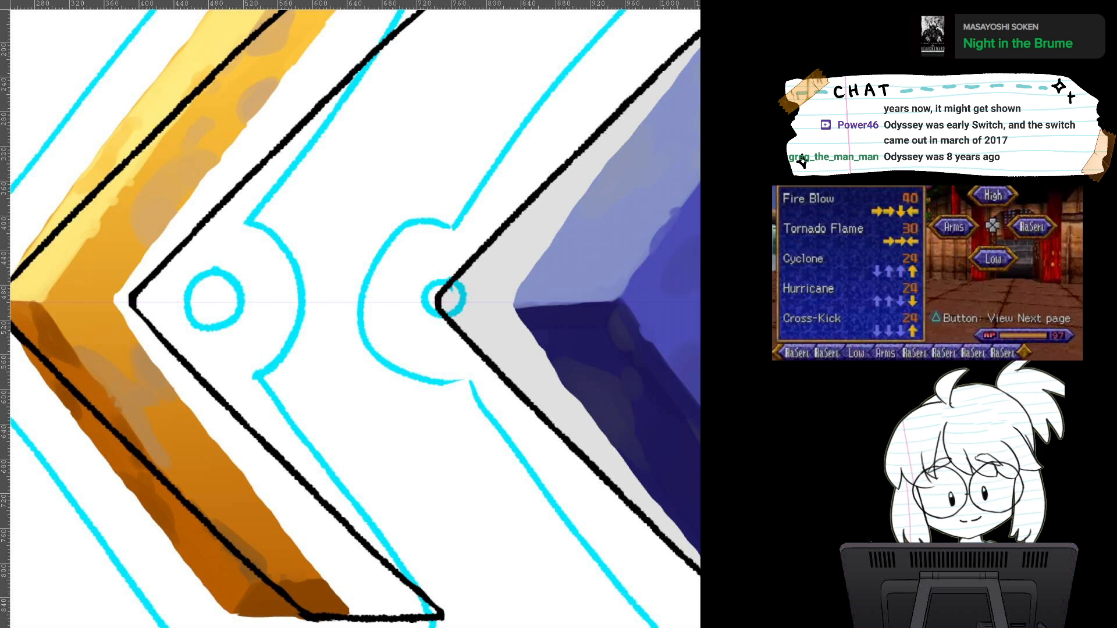
drag(355, 273, 329, 356)
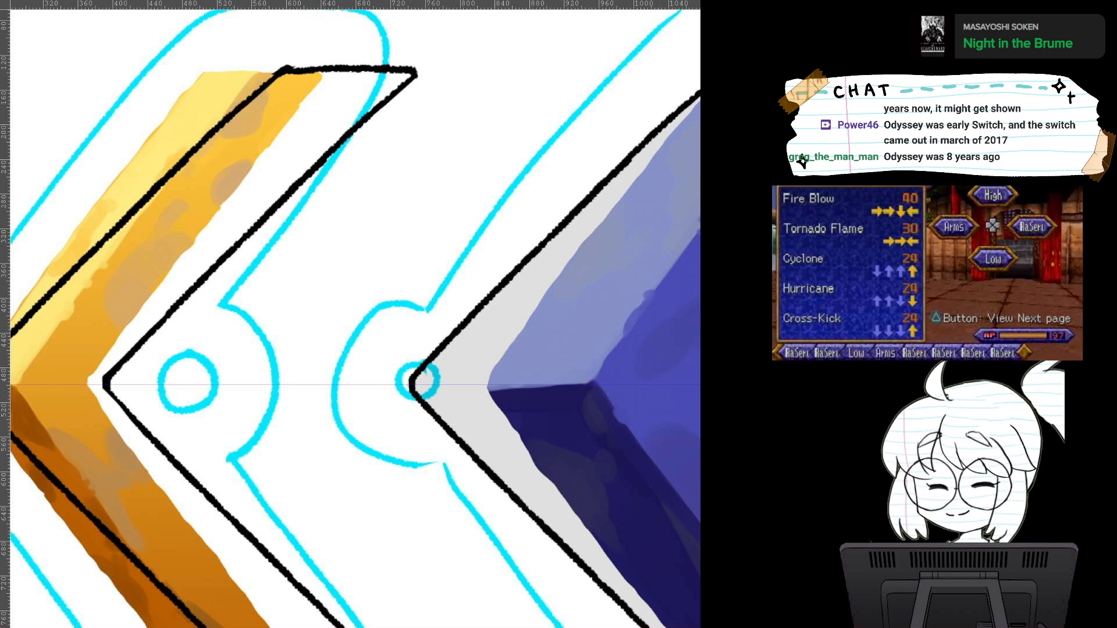
drag(337, 360, 364, 313)
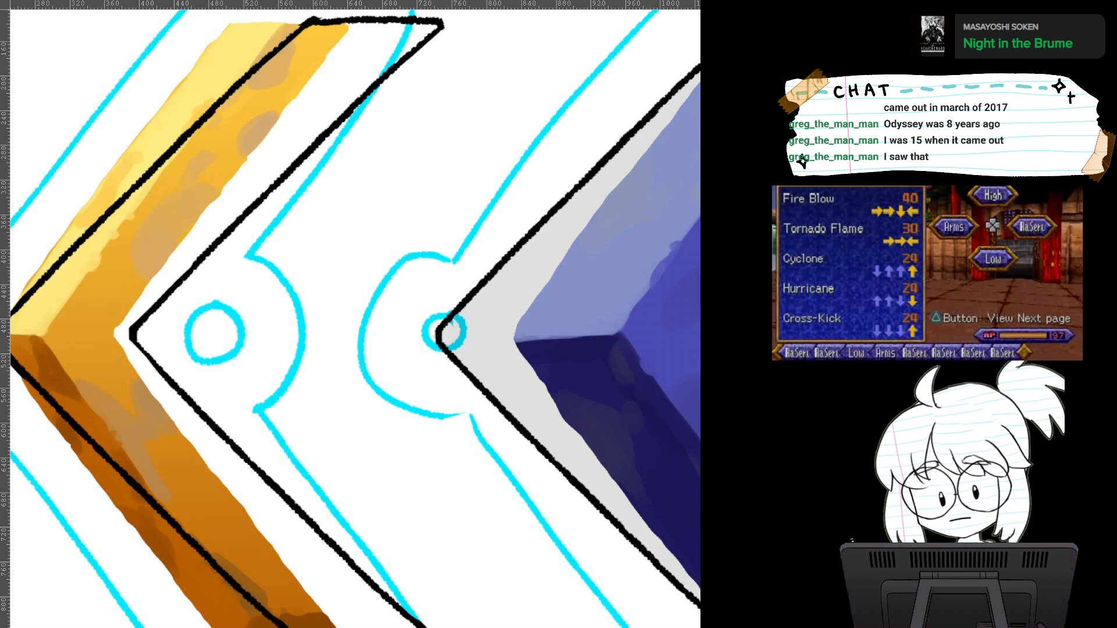
Step: Select the gold paint of the chevron's upper arm, then rotate and move it to fit inside the new outline
drag(314, 262, 470, 374)
scroll(469, 371, up, 2)
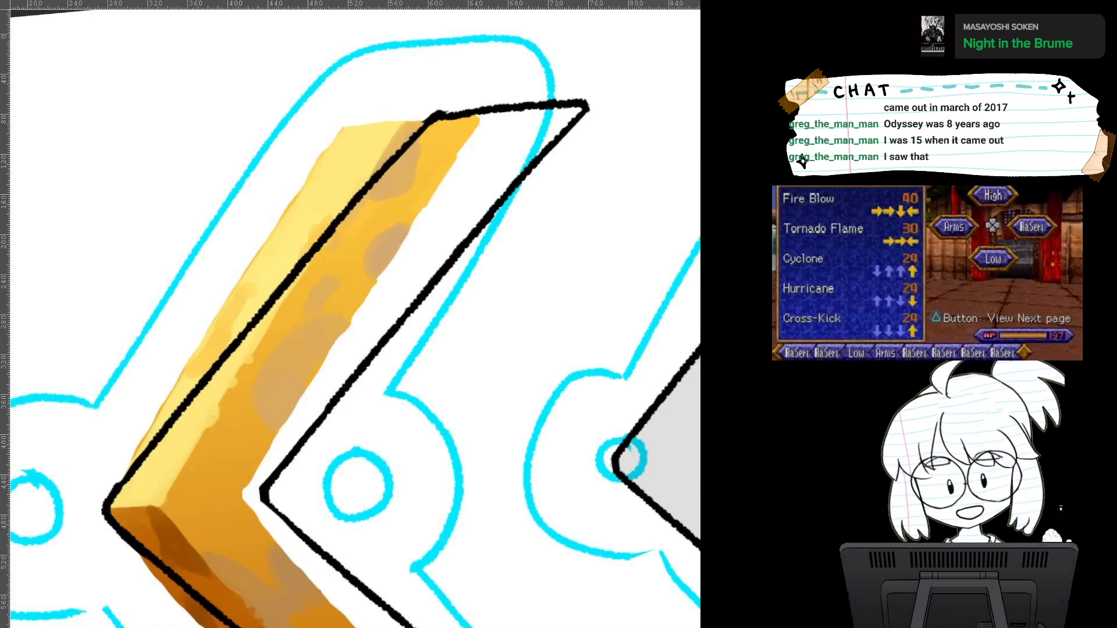
mouse_move(104, 510)
mouse_down()
mouse_move(243, 501)
mouse_move(567, 123)
mouse_move(61, 465)
mouse_move(58, 526)
mouse_up()
key(ctrl+t)
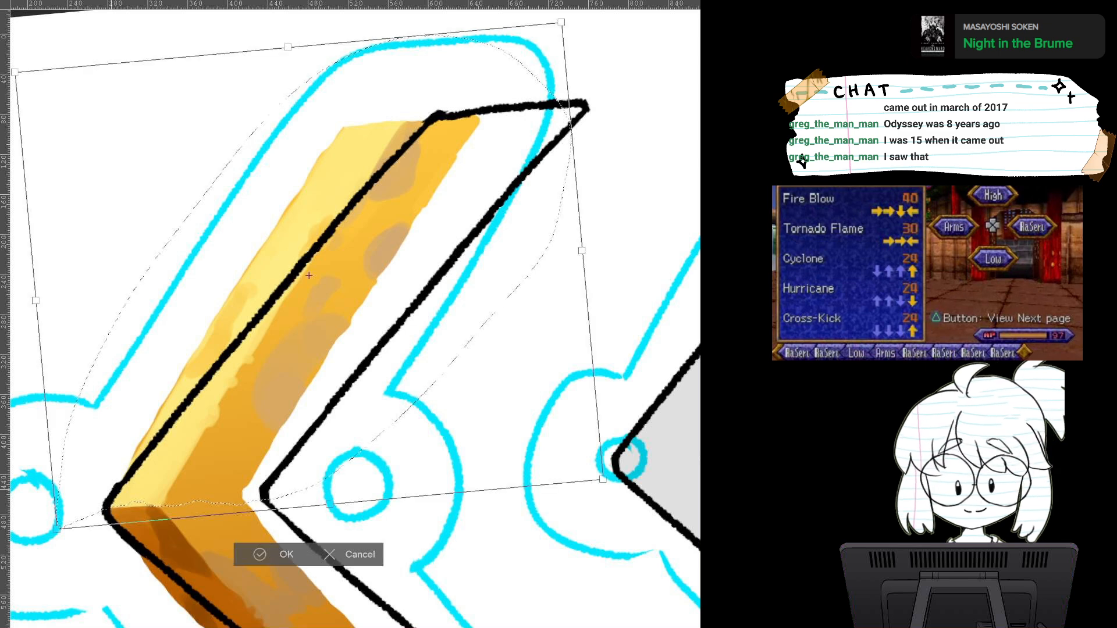
drag(622, 220, 627, 265)
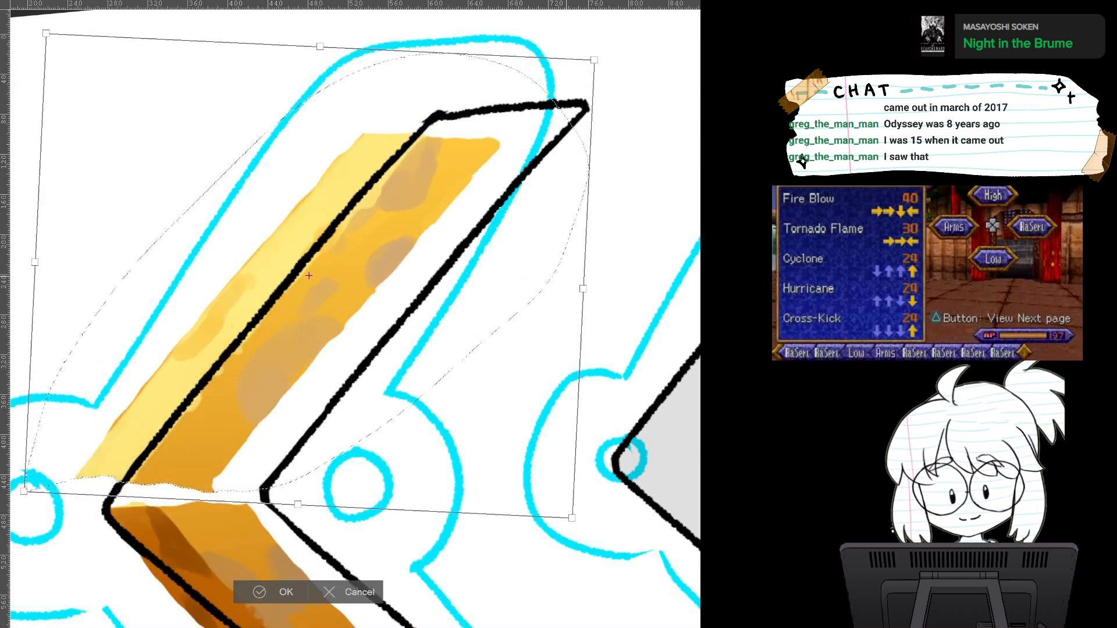
drag(528, 280, 585, 277)
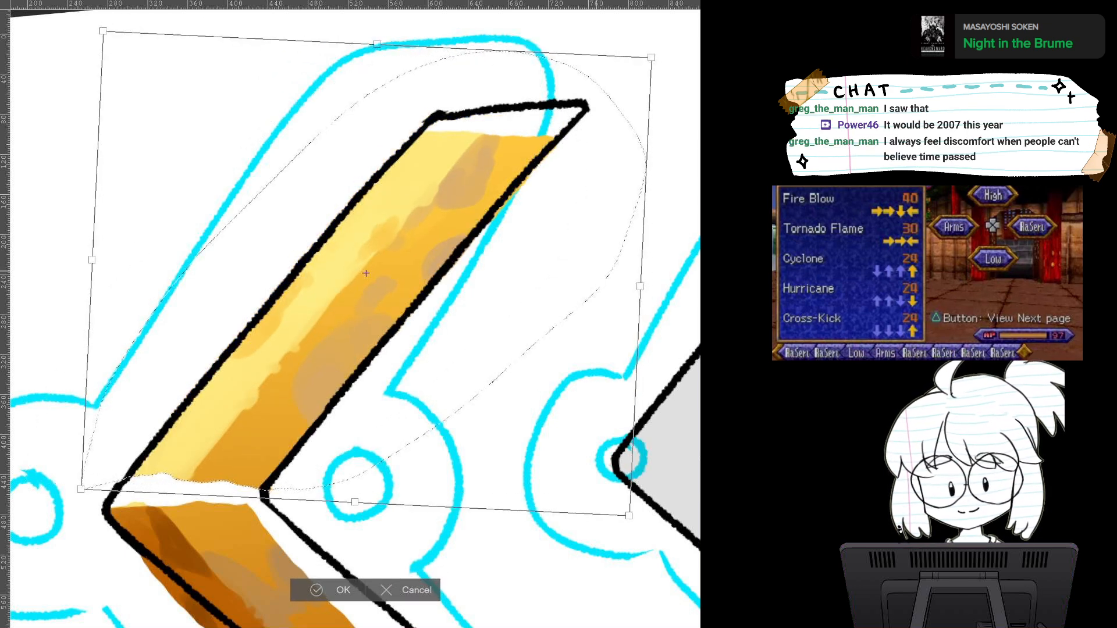
click(315, 590)
drag(312, 563, 202, 413)
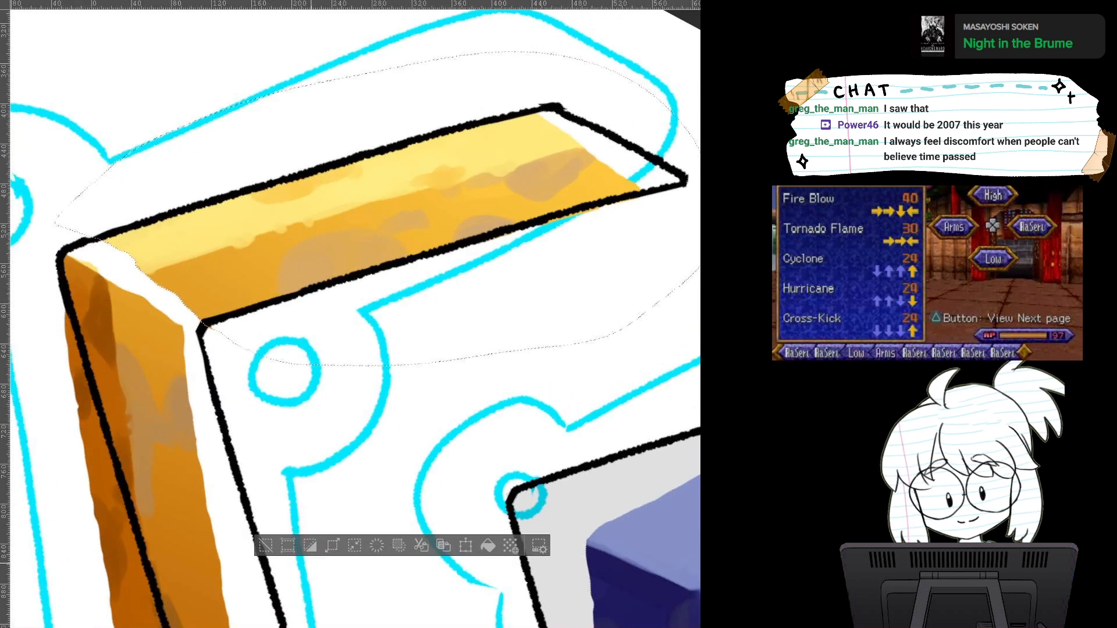
key(ctrl+d)
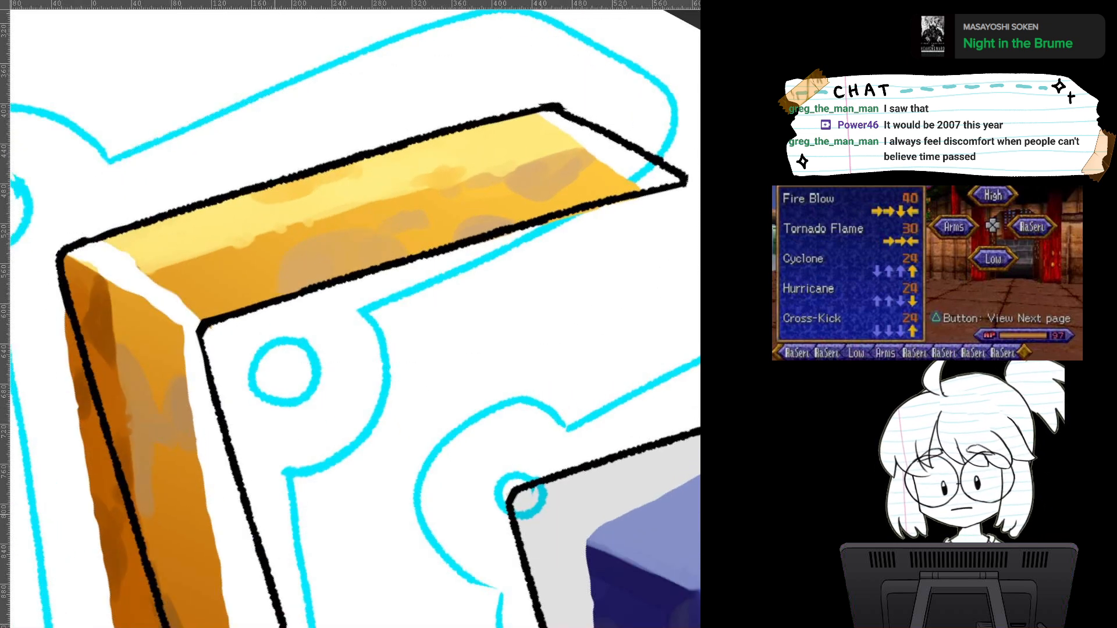
key(ctrl+z)
key(ctrl+y)
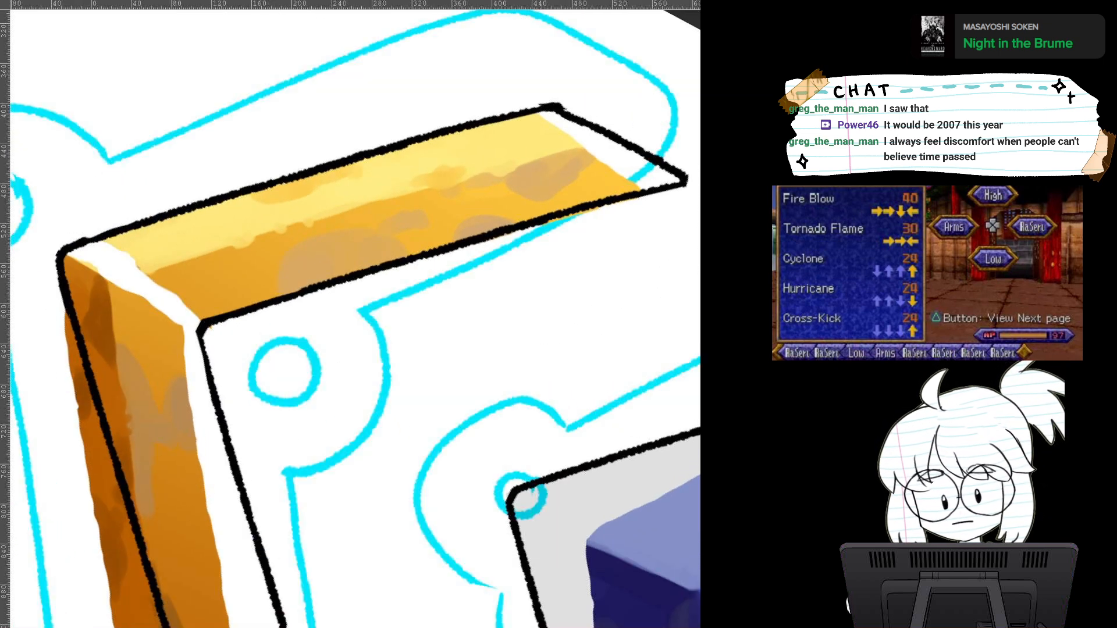
Step: Select the gold paint of the chevron's lower arm, then rotate and move it to fit inside the new outline
drag(201, 414, 245, 461)
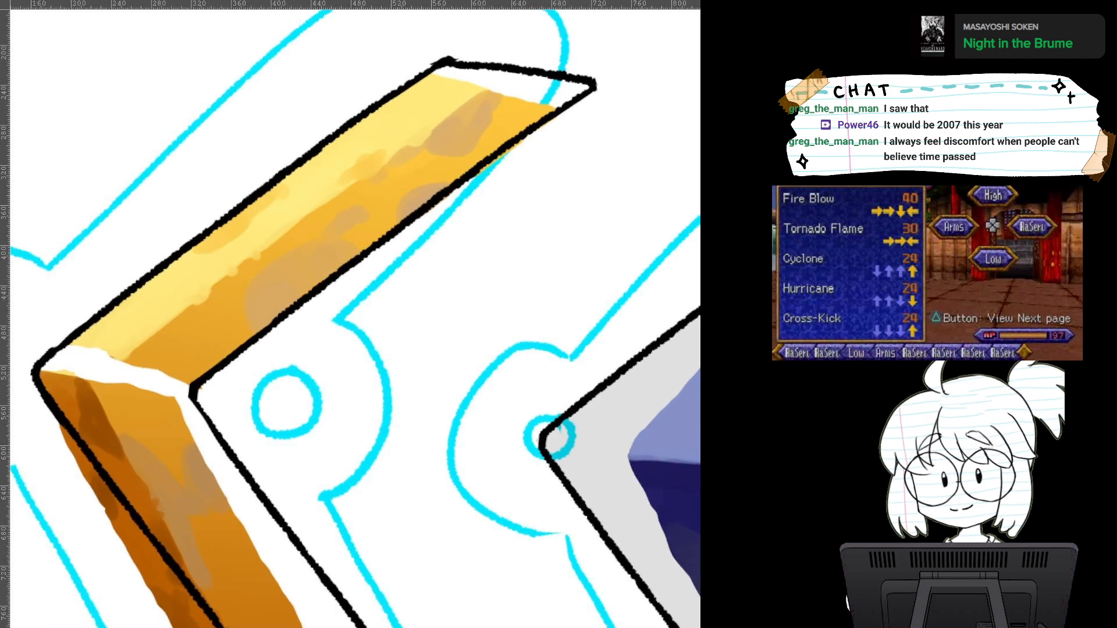
scroll(355, 319, down, 1)
mouse_move(262, 419)
mouse_down()
mouse_move(366, 299)
mouse_move(519, 586)
mouse_move(320, 610)
mouse_move(159, 273)
mouse_move(187, 238)
mouse_up()
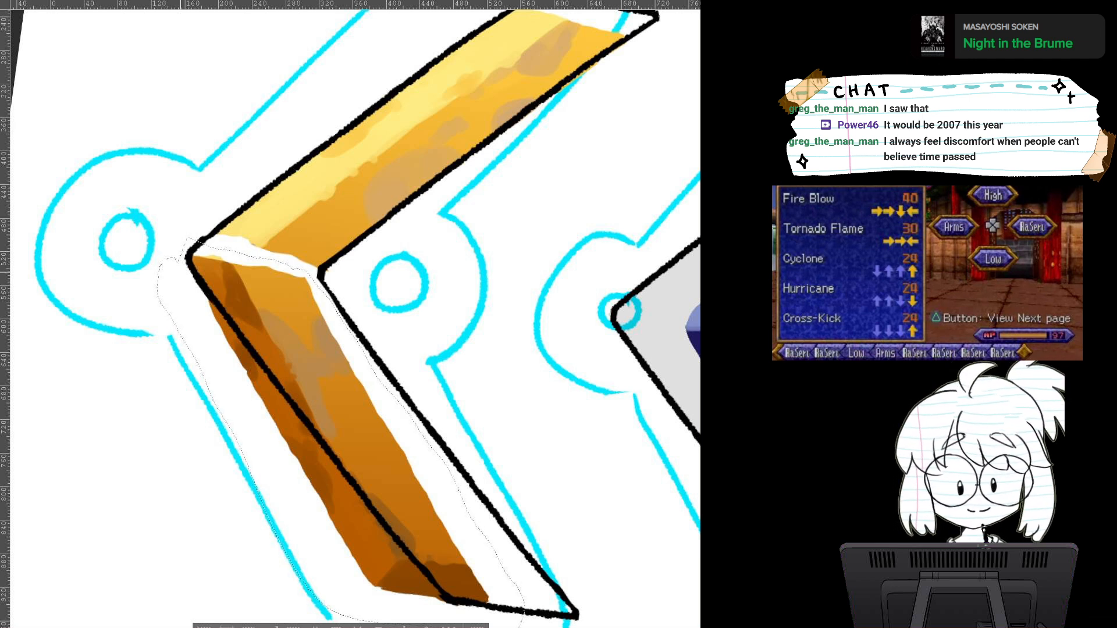
key(ctrl+t)
drag(574, 454, 574, 428)
drag(442, 430, 476, 417)
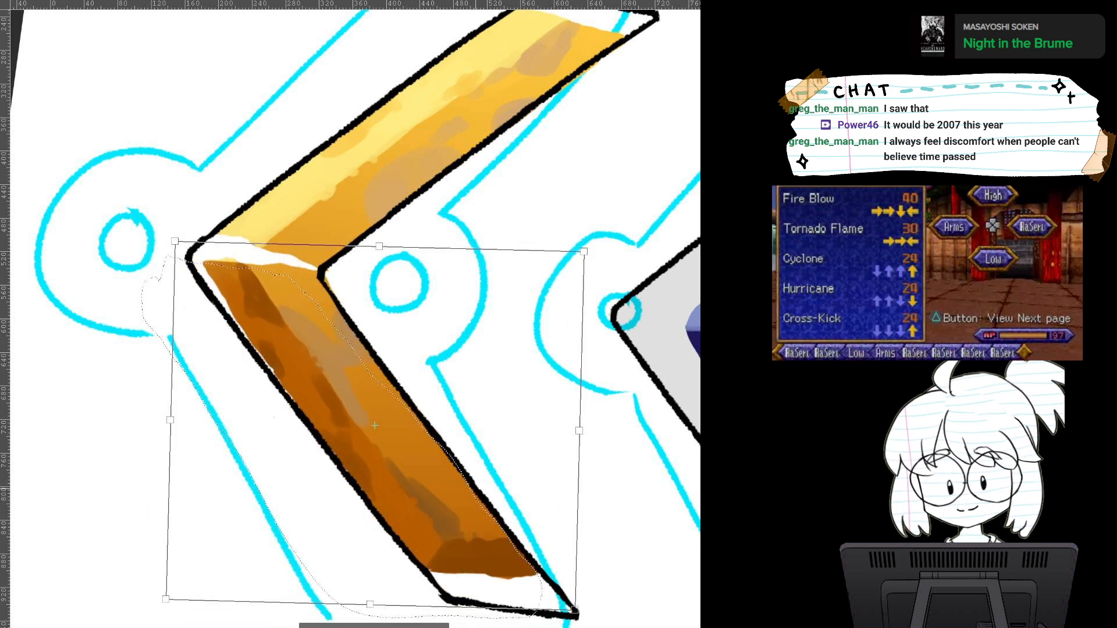
drag(605, 361, 605, 356)
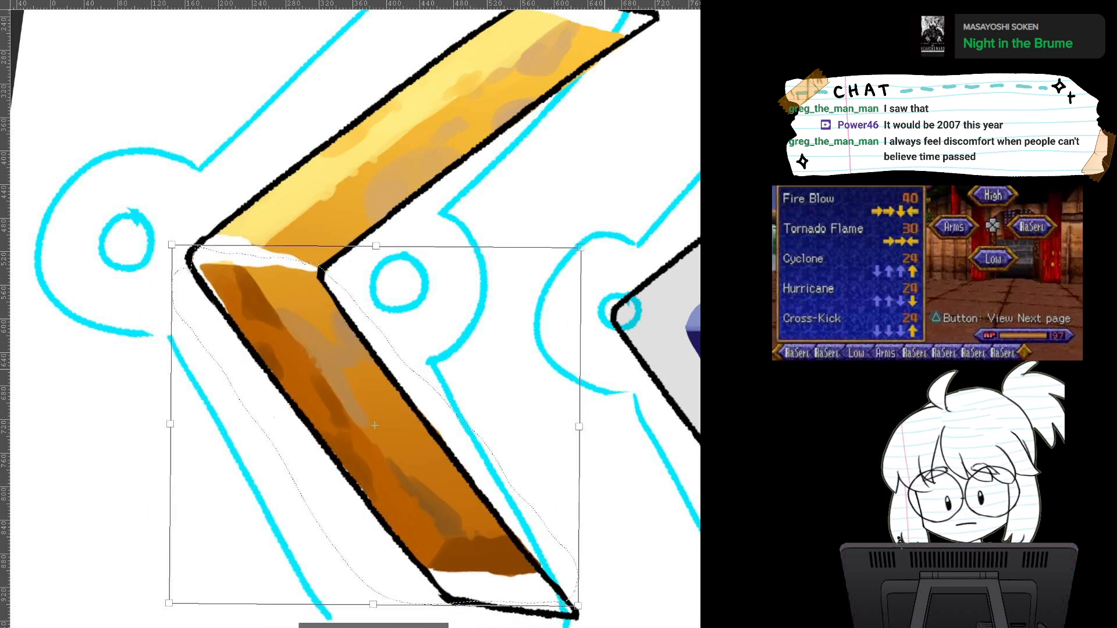
drag(407, 418, 408, 421)
drag(459, 498, 466, 511)
key(Return)
drag(507, 542, 438, 443)
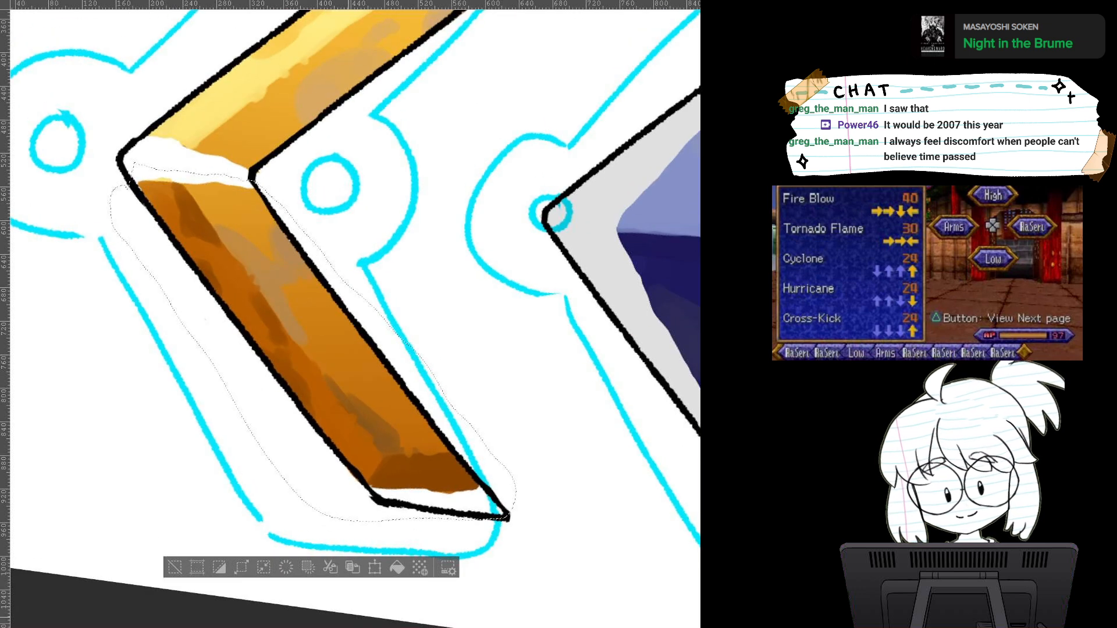
key(ctrl+d)
Step: Select the dark brown end facet of the lower arm, then rotate and move it against the outline's end edge
mouse_move(358, 492)
mouse_down()
mouse_move(500, 538)
mouse_move(460, 449)
mouse_up()
key(ctrl+t)
drag(437, 494, 449, 510)
drag(553, 482, 554, 501)
drag(449, 505, 453, 513)
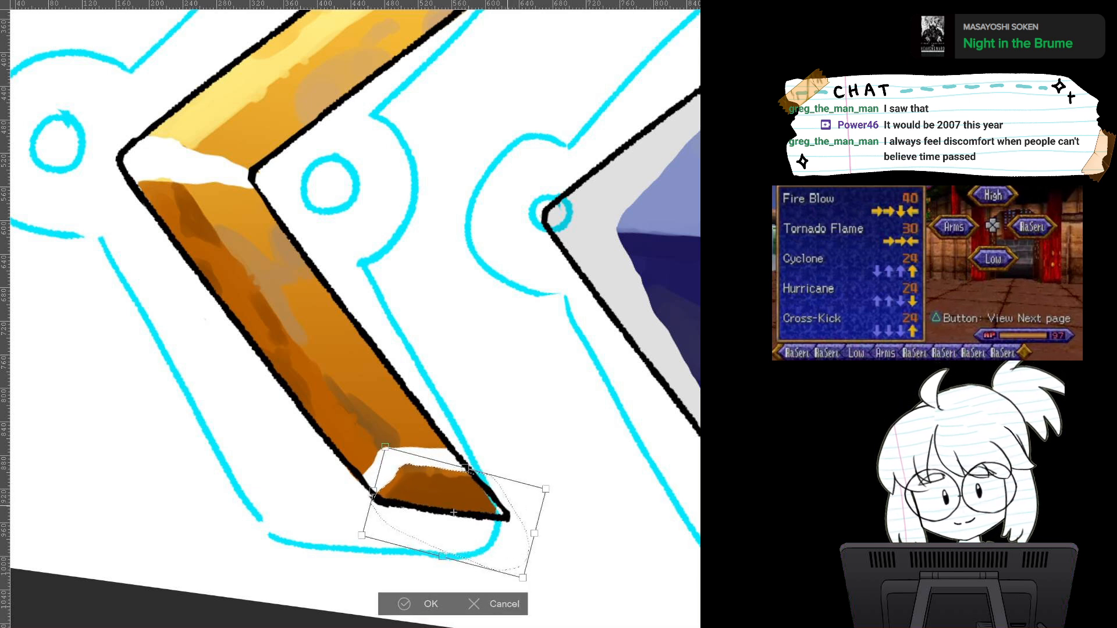
key(Return)
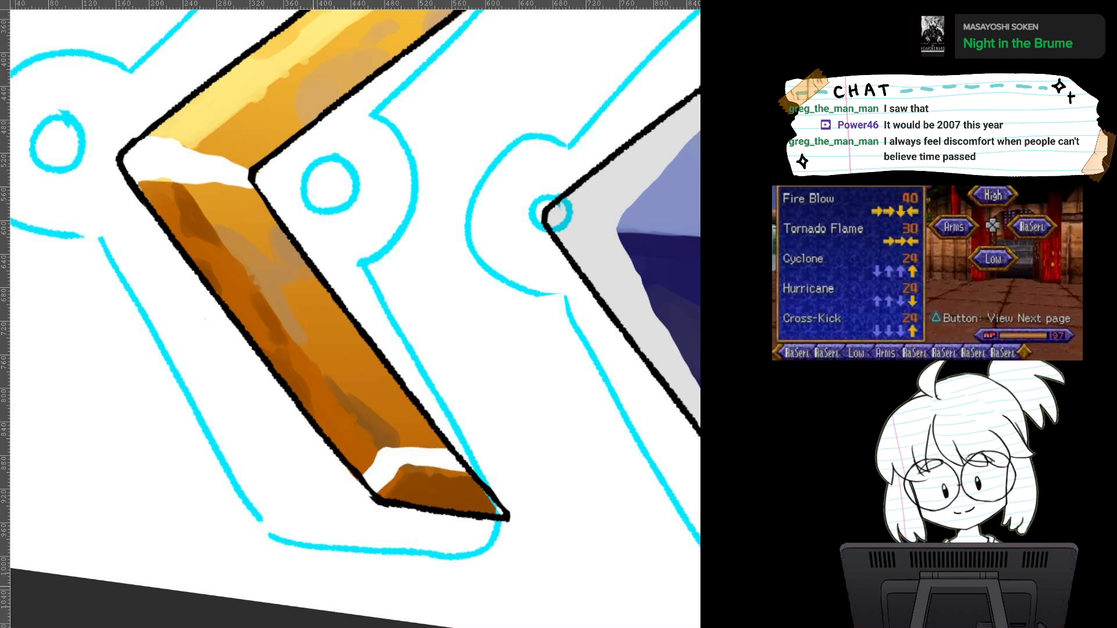
Step: Fill the white gap at the upper arm's end with the neighbouring light yellow and orange, up to the outline
key(minus)
scroll(408, 353, down, 4)
scroll(409, 352, up, 4)
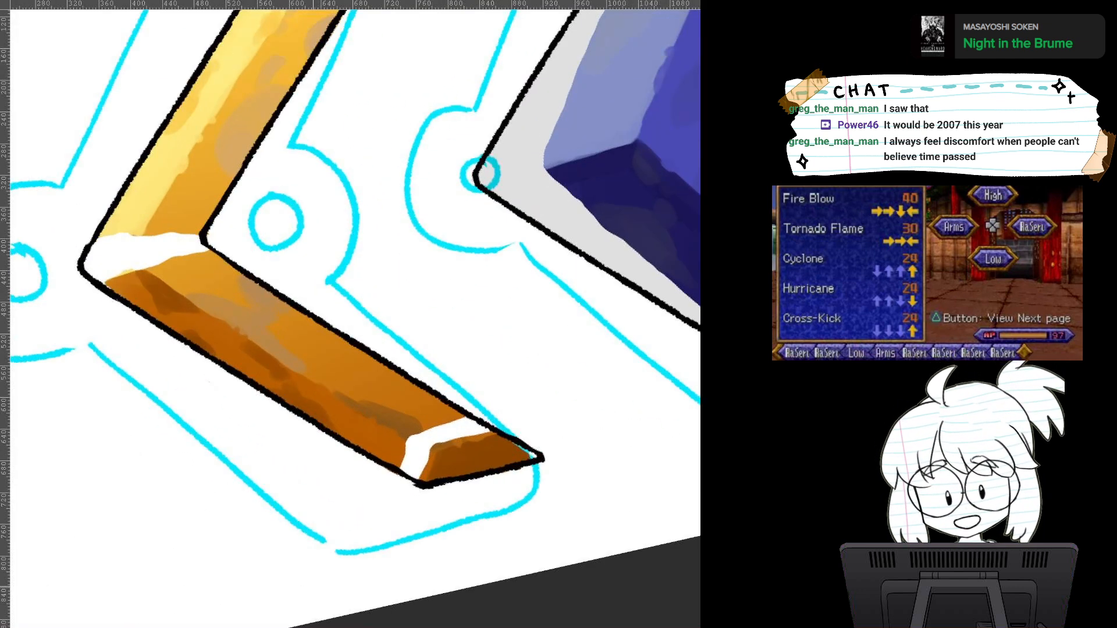
drag(349, 291, 414, 469)
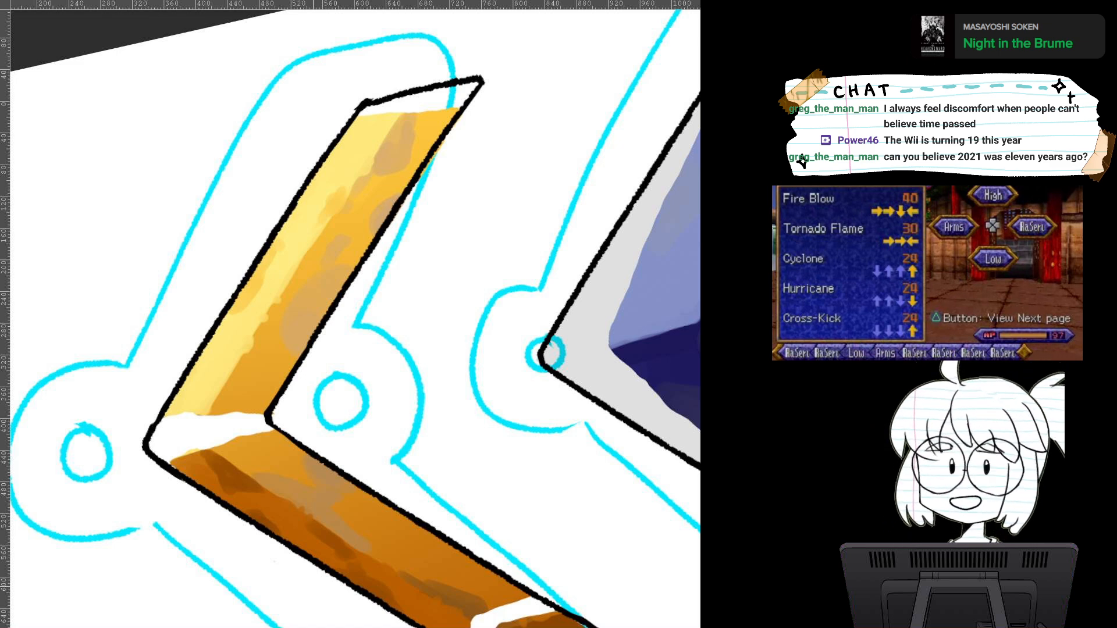
drag(313, 580, 362, 627)
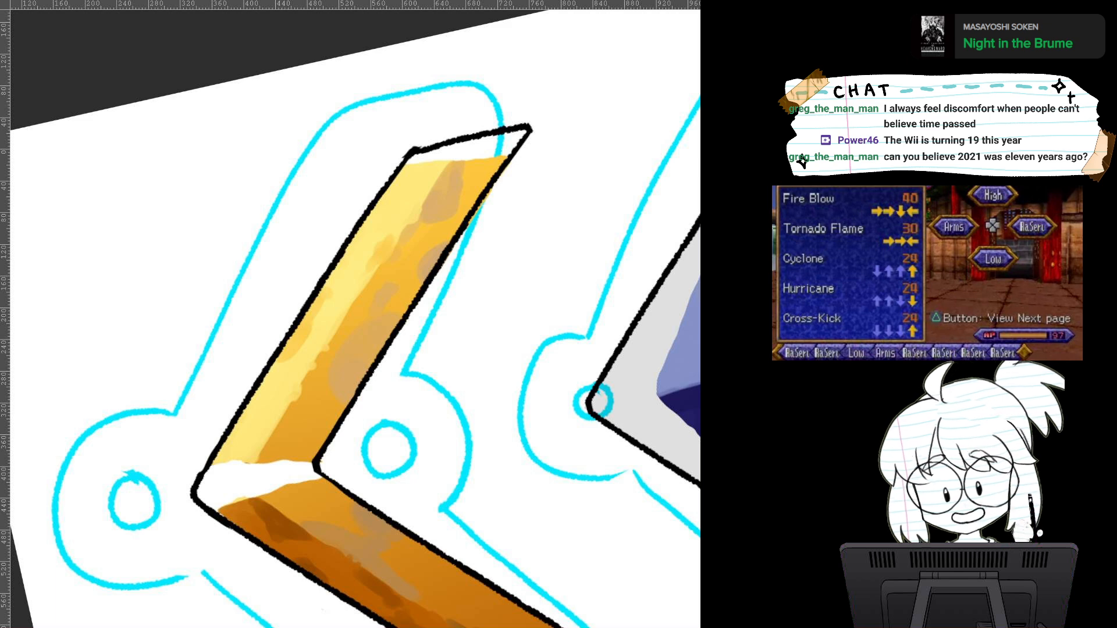
scroll(477, 343, up, 2)
drag(476, 343, 582, 578)
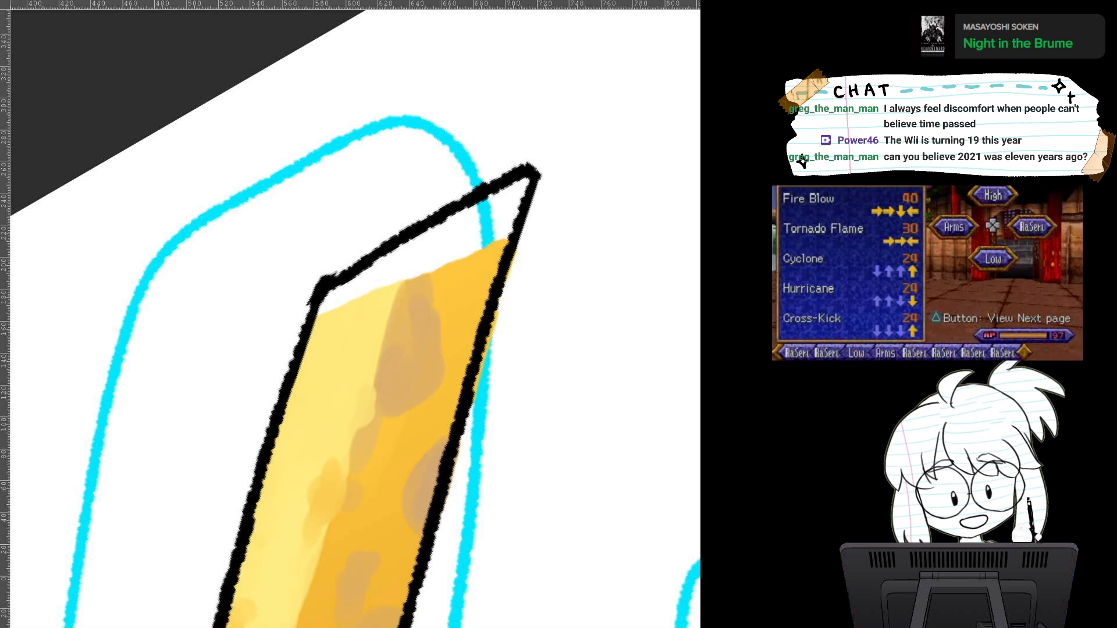
mouse_move(340, 297)
mouse_down()
mouse_move(330, 320)
mouse_move(410, 243)
mouse_move(373, 274)
mouse_up()
key(ctrl+z)
ctrl+click(328, 379)
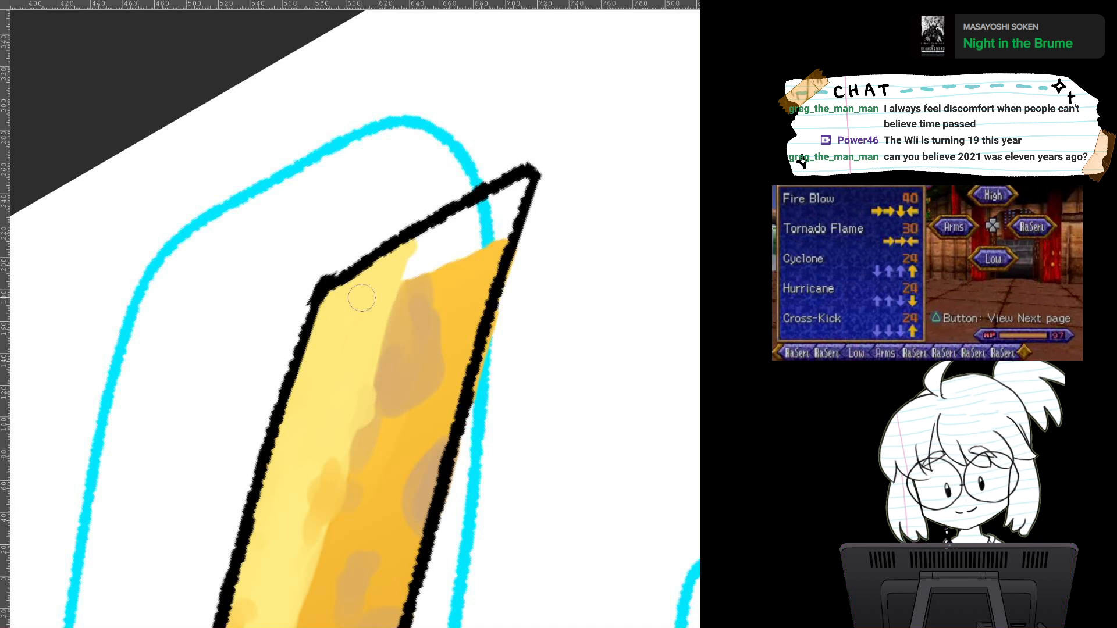
mouse_move(430, 238)
mouse_down()
mouse_move(412, 277)
mouse_move(445, 228)
mouse_move(515, 189)
mouse_move(475, 240)
mouse_move(432, 260)
mouse_move(448, 250)
mouse_up()
key(ctrl+minus)
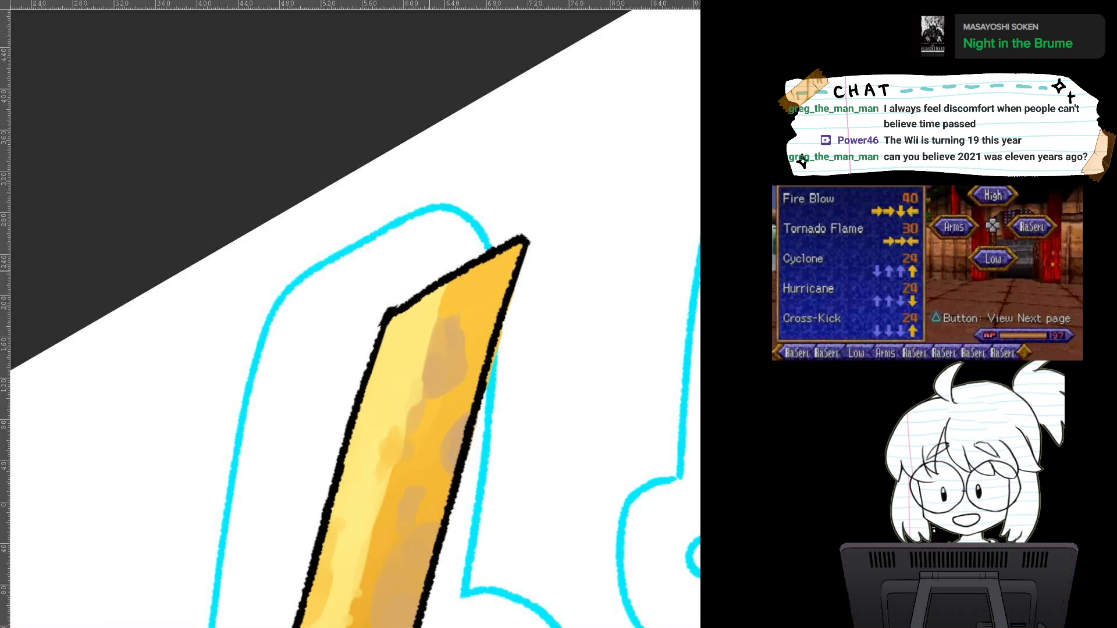
Step: Fill the white gap at the chevron's bend with the neighbouring light yellow, orange and brown so the two arms meet
drag(372, 489, 432, 131)
mouse_move(370, 405)
mouse_down()
mouse_move(371, 394)
mouse_move(367, 422)
mouse_move(317, 463)
mouse_move(333, 454)
mouse_up()
key(ctrl+z)
alt+click(368, 386)
alt+click(399, 383)
drag(383, 400, 378, 421)
mouse_move(384, 390)
mouse_down()
mouse_move(380, 426)
mouse_move(439, 391)
mouse_move(384, 414)
mouse_move(399, 308)
mouse_up()
drag(400, 371, 418, 307)
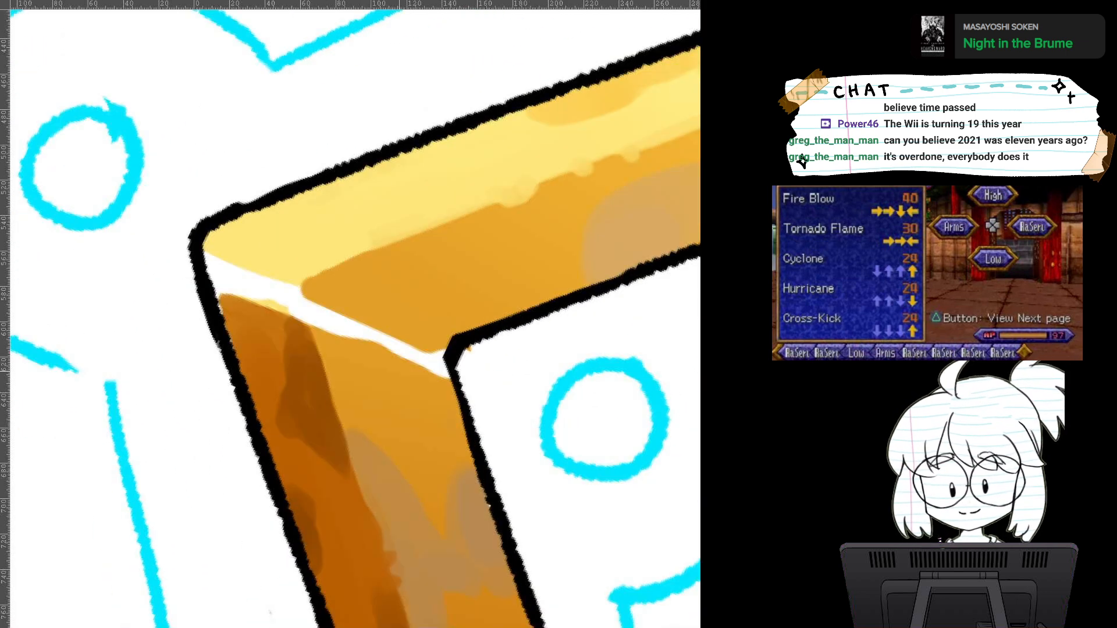
mouse_move(204, 255)
mouse_down()
mouse_move(231, 334)
mouse_move(248, 276)
mouse_move(297, 299)
mouse_move(307, 326)
mouse_move(256, 296)
mouse_move(226, 298)
mouse_move(266, 332)
mouse_move(308, 400)
mouse_move(298, 354)
mouse_move(407, 366)
mouse_move(422, 355)
mouse_move(373, 363)
mouse_move(395, 392)
mouse_move(514, 301)
mouse_move(472, 285)
mouse_up()
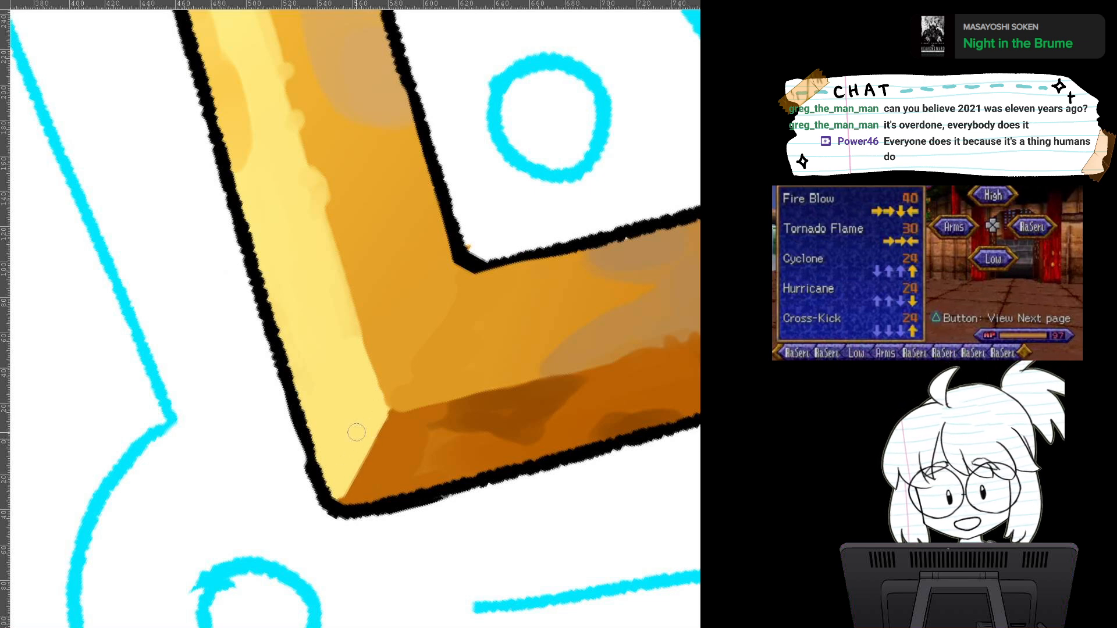
Step: Fill the white gap above the lower arm's end facet with the dark and light orange of the adjoining faces
scroll(492, 362, down, 5)
drag(357, 432, 285, 290)
drag(634, 399, 532, 309)
scroll(387, 407, up, 3)
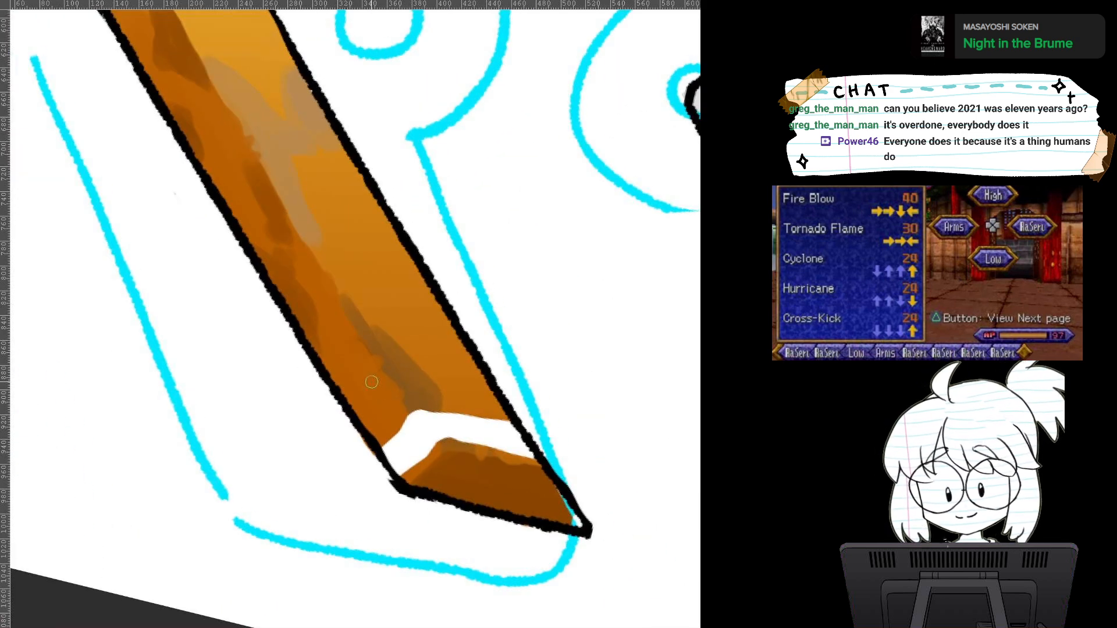
mouse_move(410, 415)
mouse_down()
mouse_move(434, 447)
mouse_move(411, 421)
mouse_move(387, 448)
mouse_move(381, 433)
mouse_move(421, 427)
mouse_up()
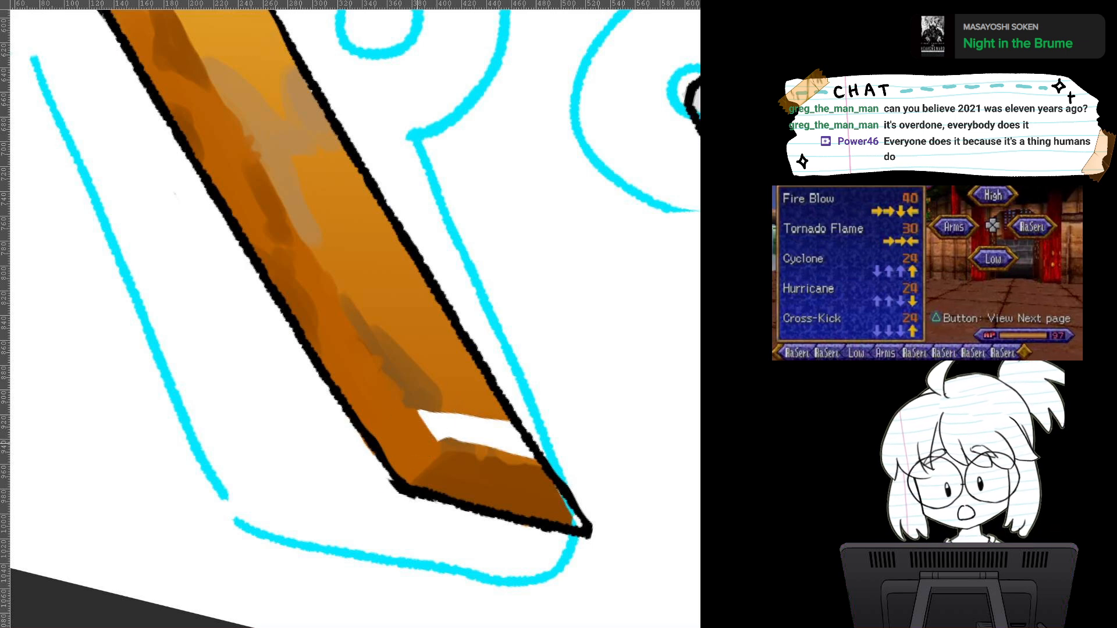
scroll(486, 411, up, 3)
drag(473, 431, 392, 352)
alt+click(403, 349)
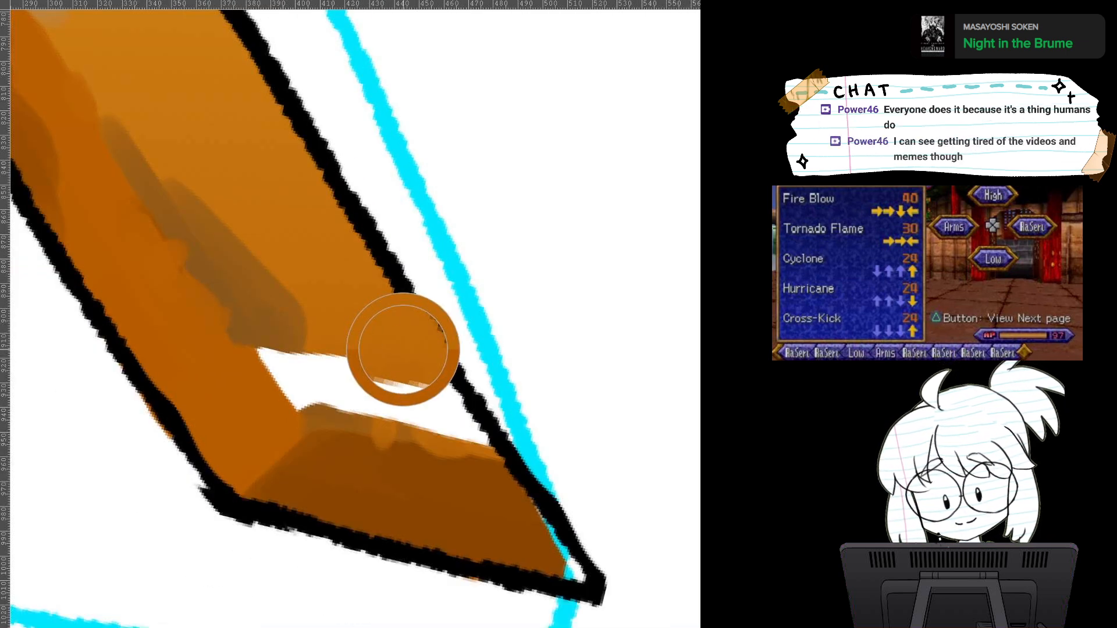
mouse_move(269, 353)
mouse_down()
mouse_move(317, 420)
mouse_move(328, 404)
mouse_move(312, 367)
mouse_move(329, 364)
mouse_move(326, 395)
mouse_move(330, 357)
mouse_move(354, 372)
mouse_move(412, 372)
mouse_move(375, 363)
mouse_move(425, 421)
mouse_move(470, 445)
mouse_move(437, 375)
mouse_move(474, 422)
mouse_up()
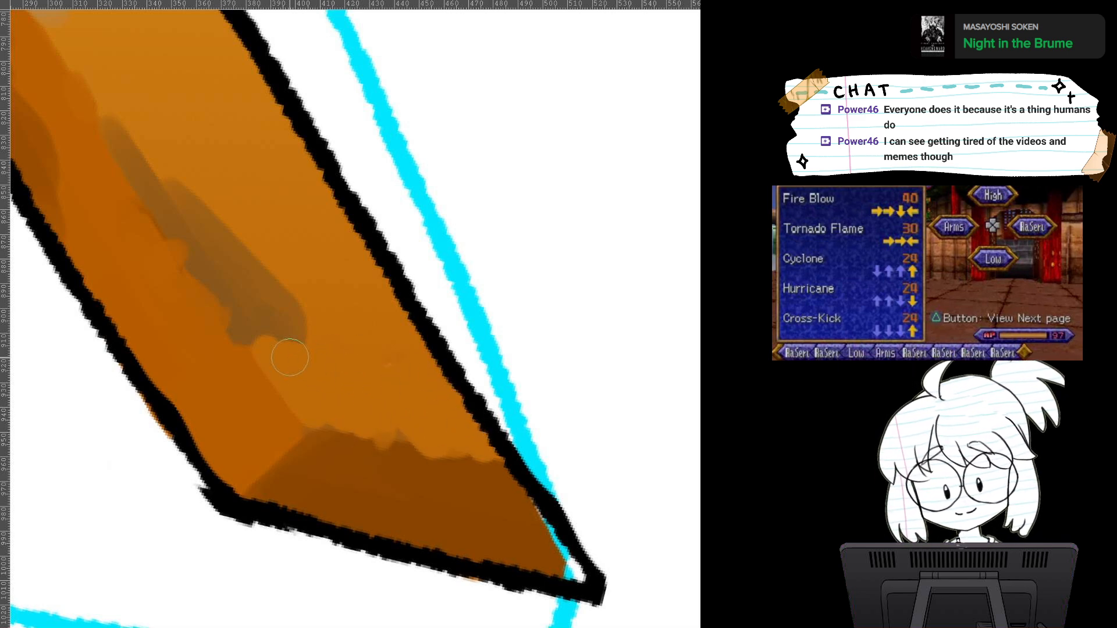
Step: Fill the small white corner at the lower arm's tip with the end facet's dark brown
scroll(511, 378, down, 2)
drag(512, 378, 355, 337)
drag(512, 262, 531, 320)
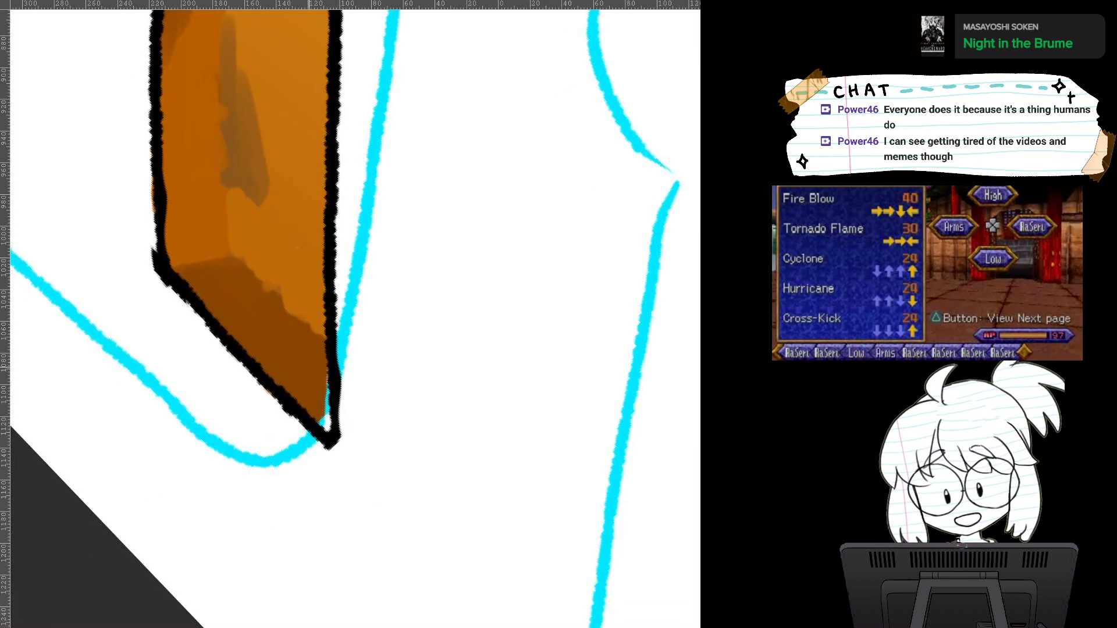
mouse_move(314, 387)
mouse_down()
mouse_move(324, 420)
mouse_move(321, 369)
mouse_up()
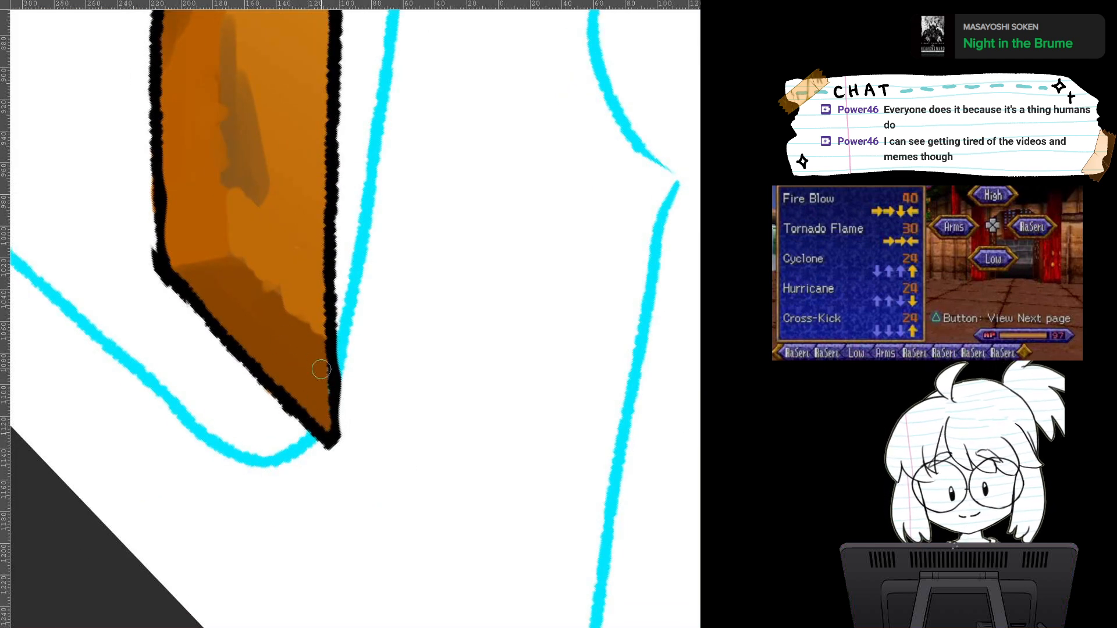
Step: Erase the orange paint spilled outside the black outline along the lower arm's outer edge
drag(312, 406, 396, 565)
drag(397, 564, 482, 533)
drag(238, 383, 254, 435)
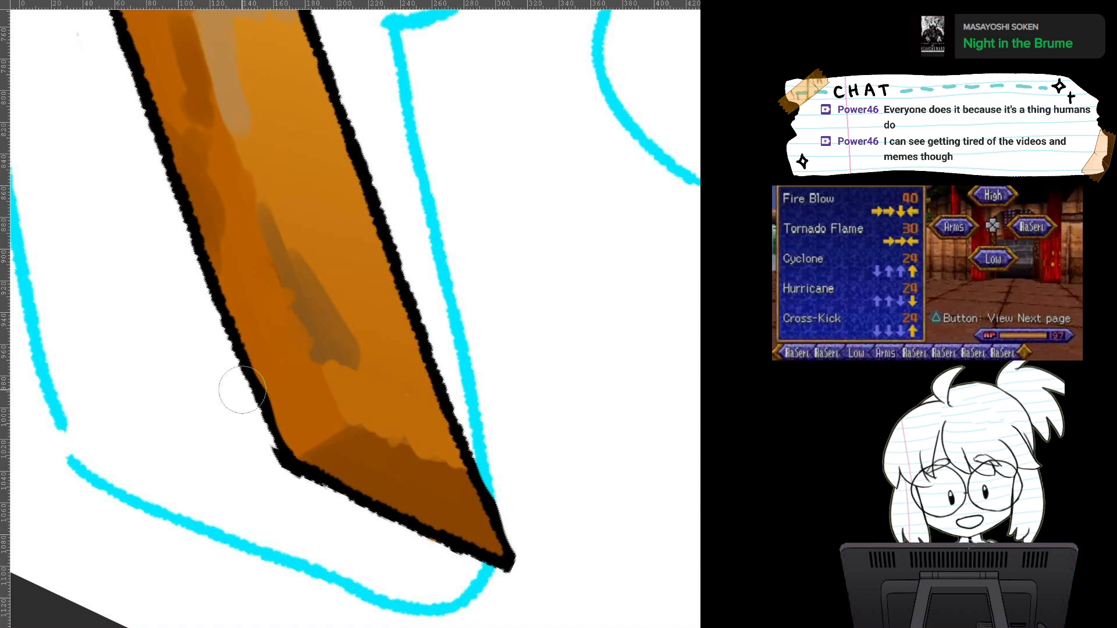
scroll(391, 265, down, 1)
drag(349, 192, 505, 538)
key(5)
drag(419, 261, 121, 597)
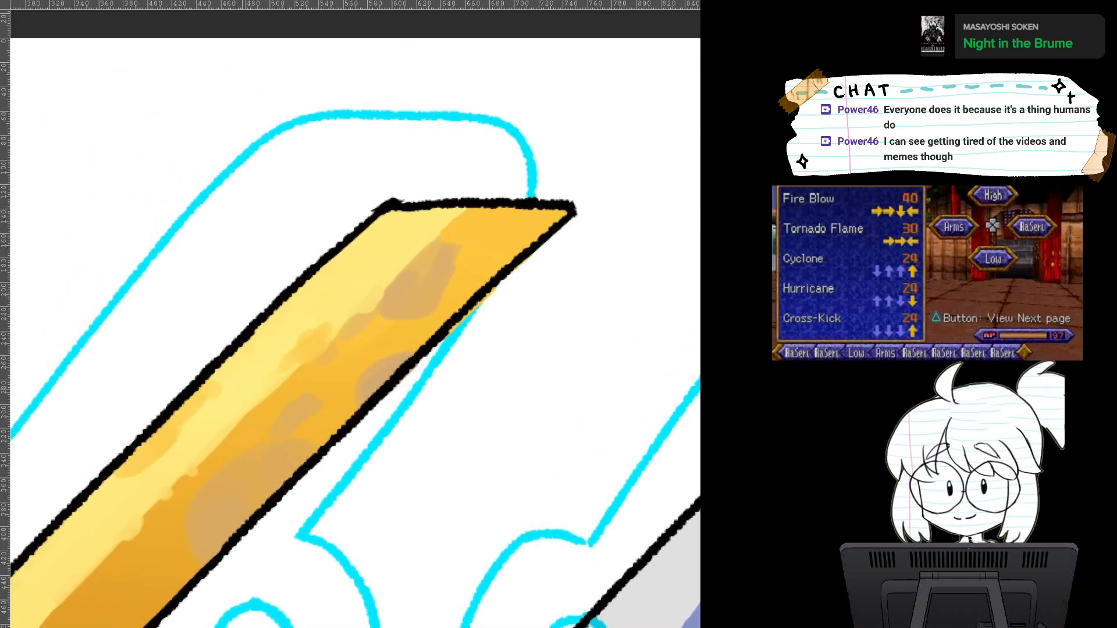
Step: Clean up the gold paint spilled past the black outline along the upper arm's inner edge
drag(243, 391, 306, 531)
key(bracketleft)
drag(285, 285, 275, 299)
key(ctrl+z)
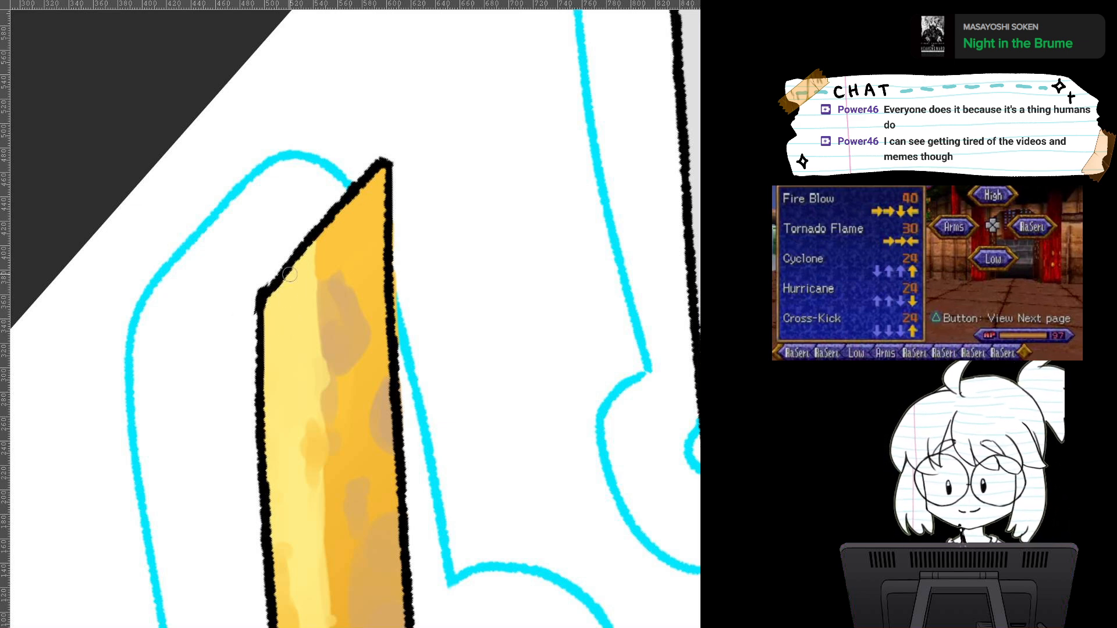
key(ctrl+minus)
key(ctrl+minus)
scroll(493, 344, up, 2)
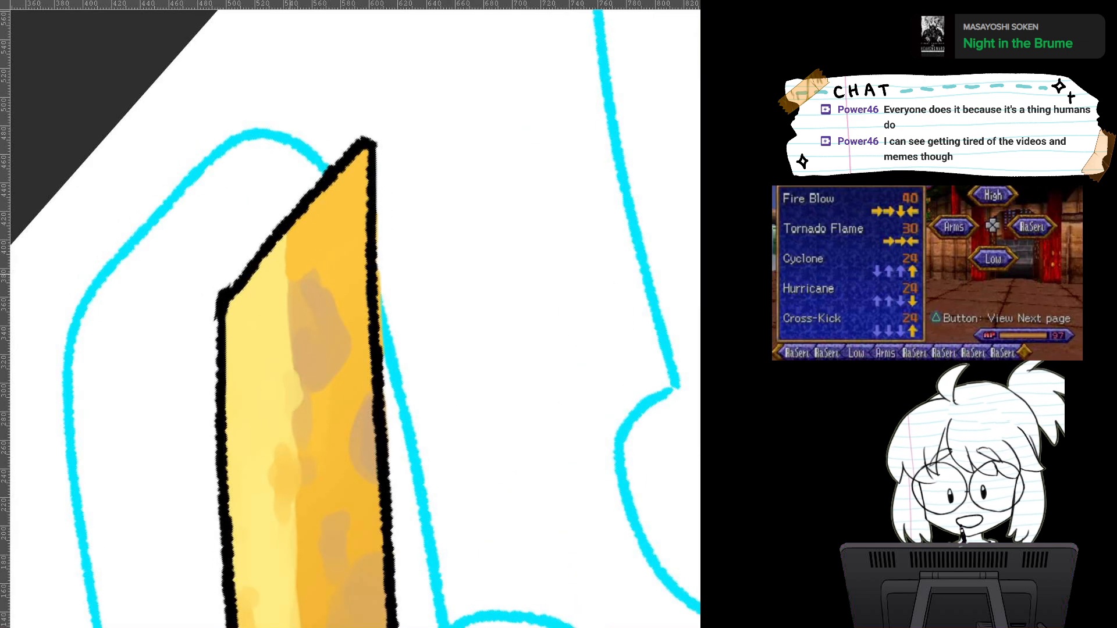
drag(372, 319, 356, 267)
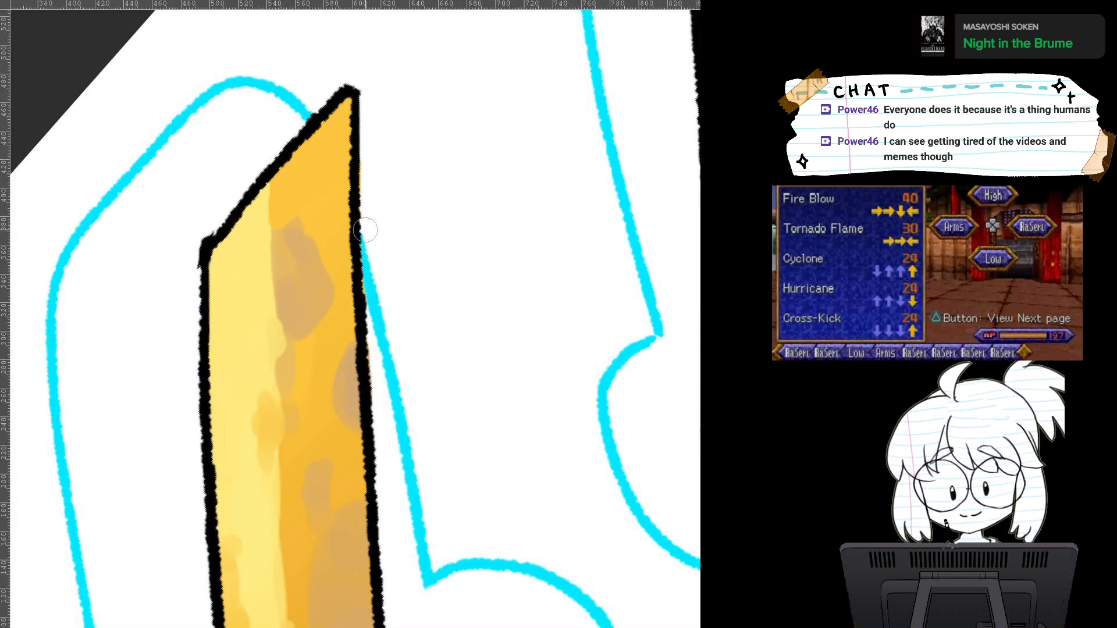
key(ctrl+minus)
key(ctrl+minus)
key(6)
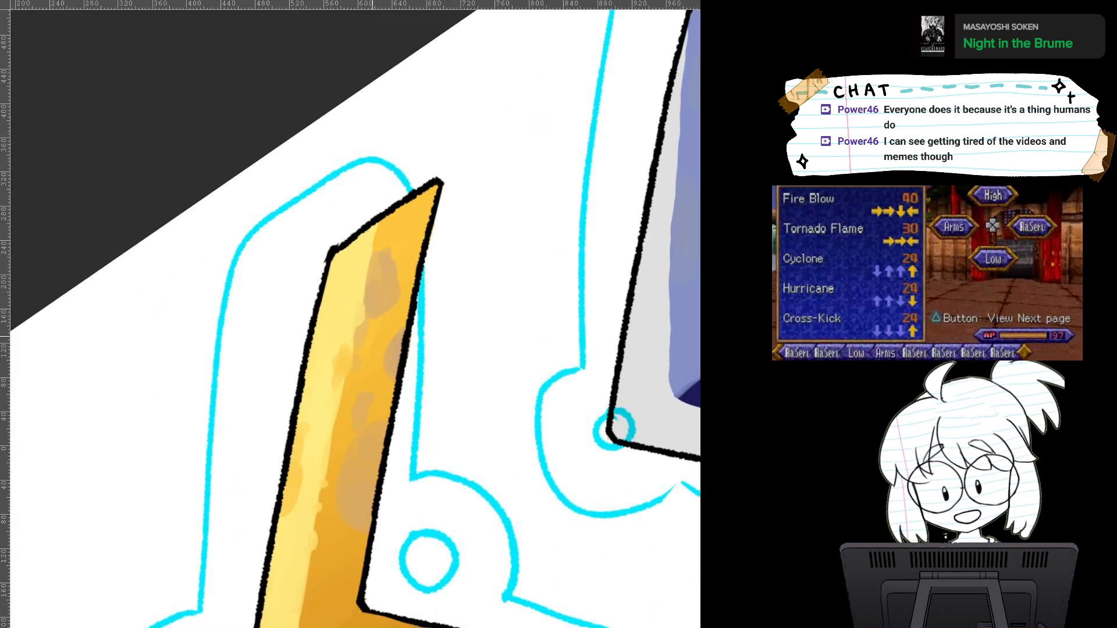
scroll(445, 378, up, 2)
drag(442, 395, 441, 117)
key(6)
drag(372, 233, 369, 330)
scroll(376, 125, down, 2)
key(6)
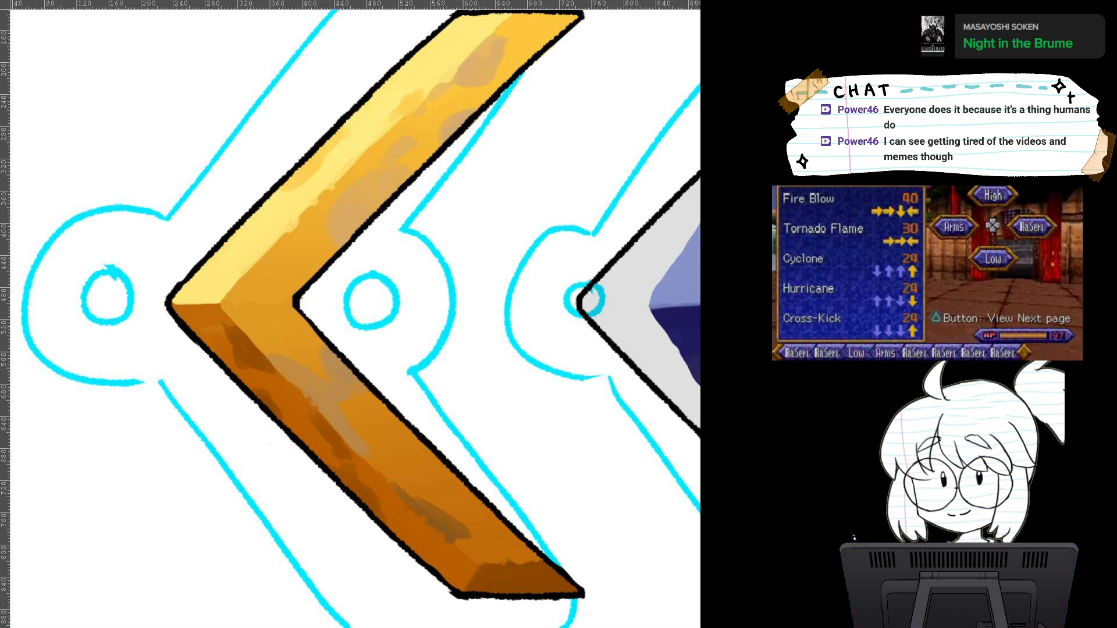
Step: Paint soft darker yellow patches onto the upper arm's light yellow facet near the chevron's bend
scroll(380, 356, up, 3)
drag(379, 355, 461, 461)
ctrl+click(326, 150)
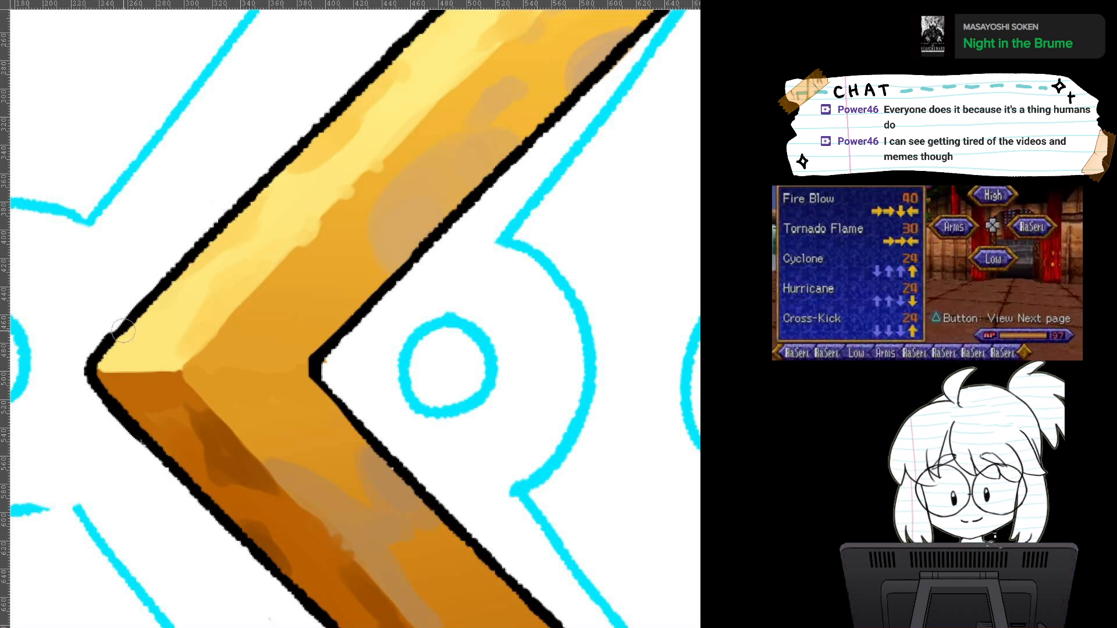
drag(123, 320, 94, 438)
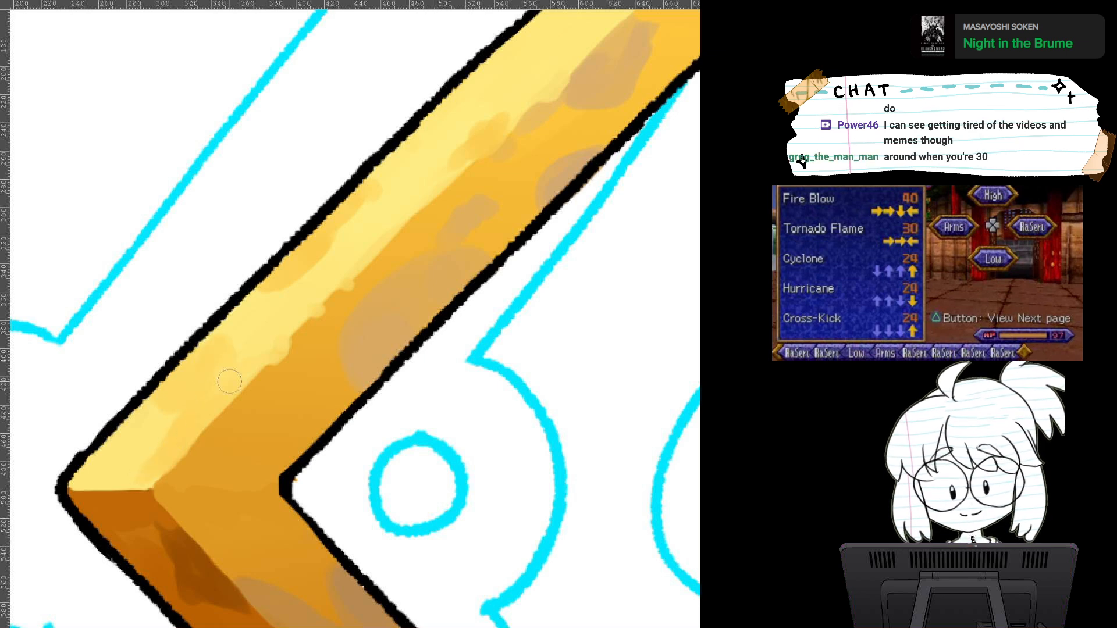
ctrl+drag(230, 381, 397, 270)
mouse_move(282, 469)
mouse_down()
mouse_move(240, 489)
mouse_move(288, 468)
mouse_move(264, 451)
mouse_move(253, 464)
mouse_move(277, 455)
mouse_move(259, 474)
mouse_move(326, 437)
mouse_move(287, 461)
mouse_move(327, 450)
mouse_up()
drag(269, 501, 322, 468)
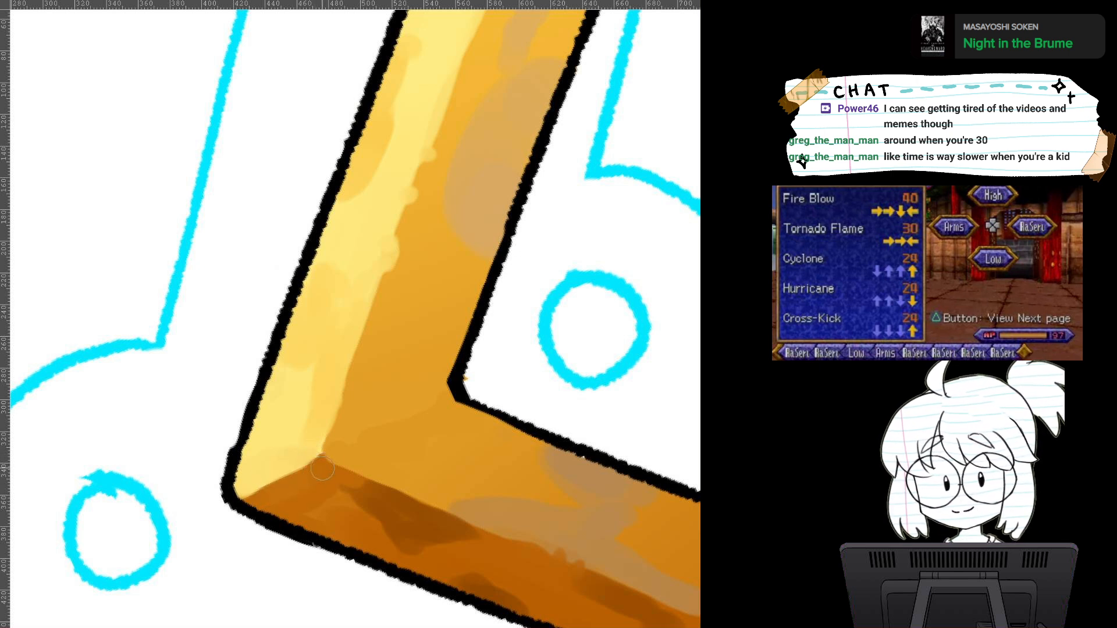
Step: Sharpen the corner where the yellow, orange and brown facets meet at the bend and touch up the brown shading
mouse_move(281, 500)
mouse_down()
mouse_move(335, 467)
mouse_move(279, 482)
mouse_move(337, 457)
mouse_move(262, 509)
mouse_move(284, 501)
mouse_move(250, 508)
mouse_move(319, 466)
mouse_move(284, 491)
mouse_move(300, 483)
mouse_move(209, 413)
mouse_move(163, 355)
mouse_up()
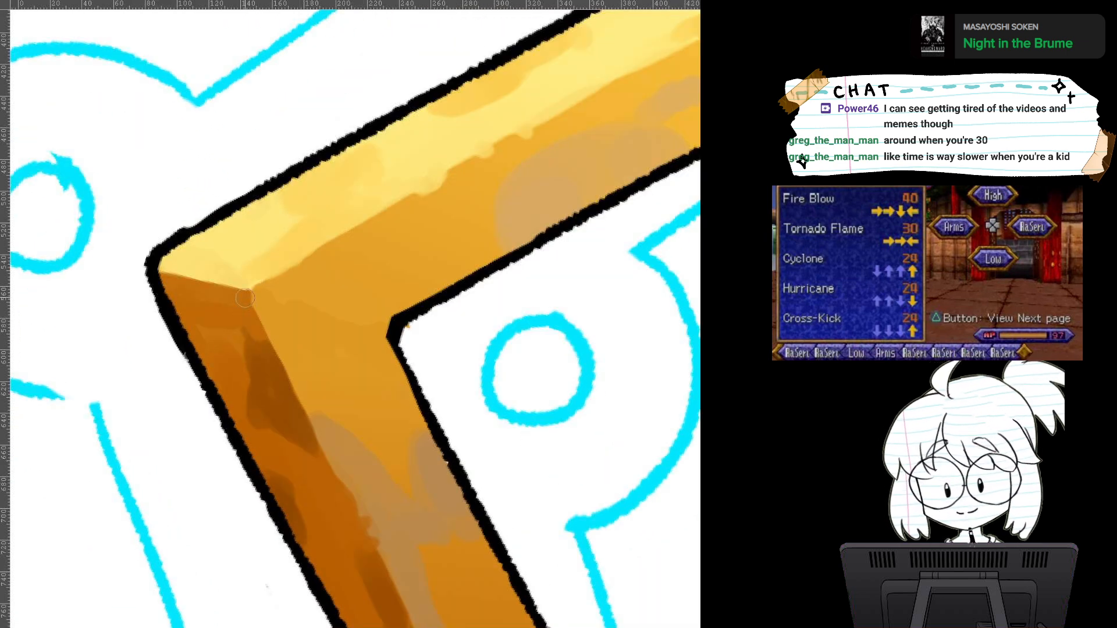
drag(245, 298, 253, 318)
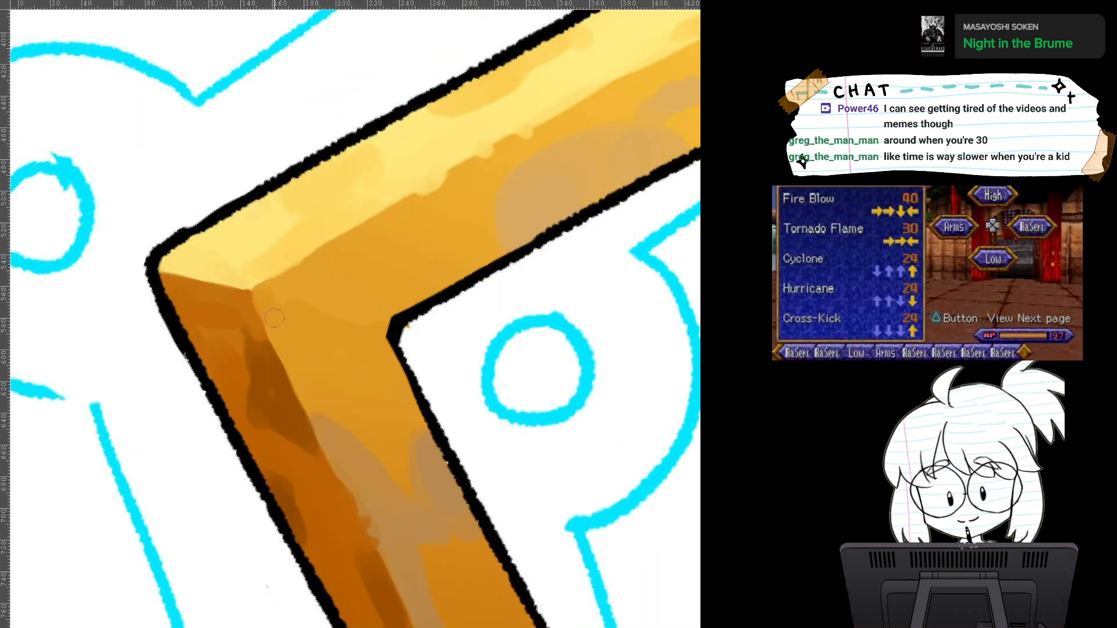
drag(284, 300, 152, 50)
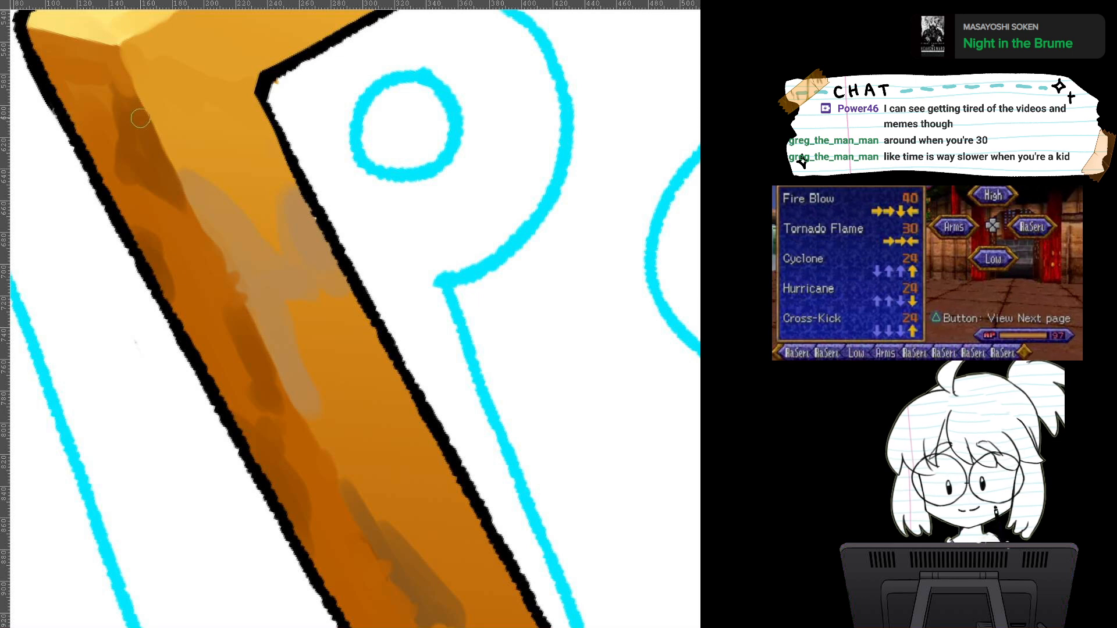
drag(140, 118, 301, 443)
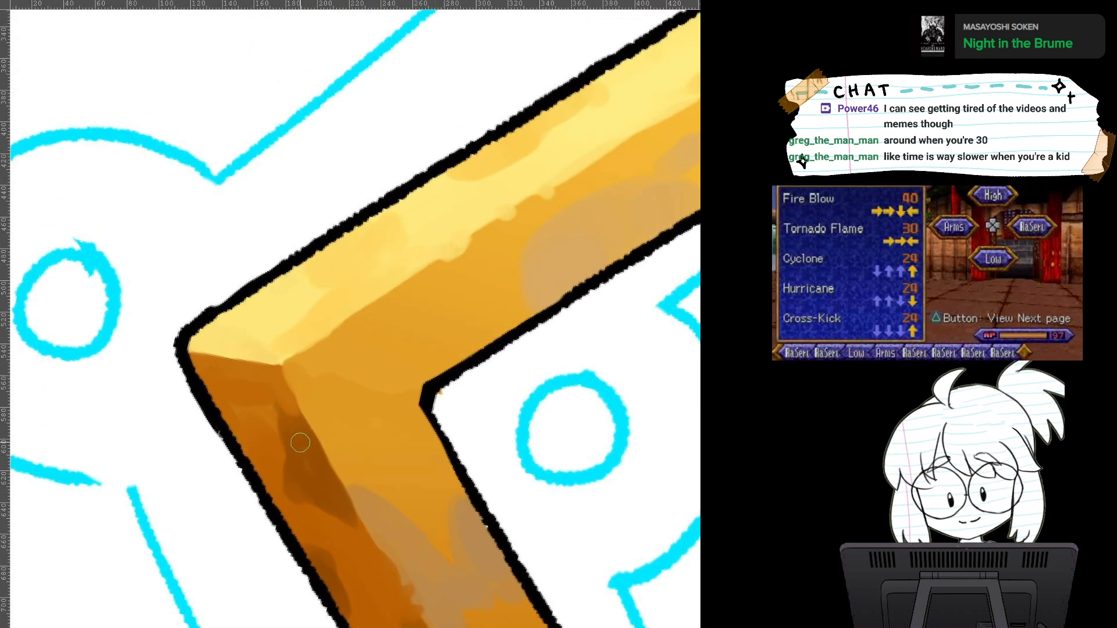
mouse_move(221, 363)
mouse_down()
mouse_move(279, 387)
mouse_move(263, 380)
mouse_up()
mouse_move(203, 359)
mouse_down()
mouse_move(273, 393)
mouse_move(312, 459)
mouse_move(224, 519)
mouse_move(227, 581)
mouse_up()
Step: Extend the greyish-brown patch on the orange face near the upper arm's tip
scroll(356, 319, down, 2)
drag(360, 407, 303, 324)
drag(373, 256, 277, 439)
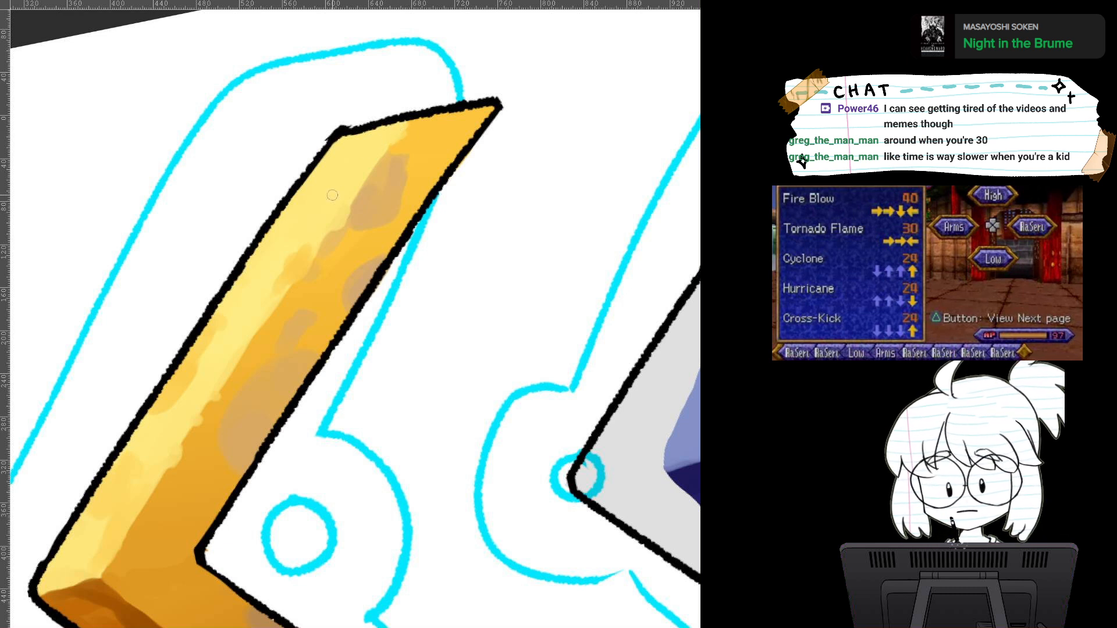
mouse_move(470, 119)
mouse_down()
mouse_move(454, 150)
mouse_move(459, 115)
mouse_move(434, 128)
mouse_move(407, 178)
mouse_up()
key(ctrl+minus)
key(ctrl+minus)
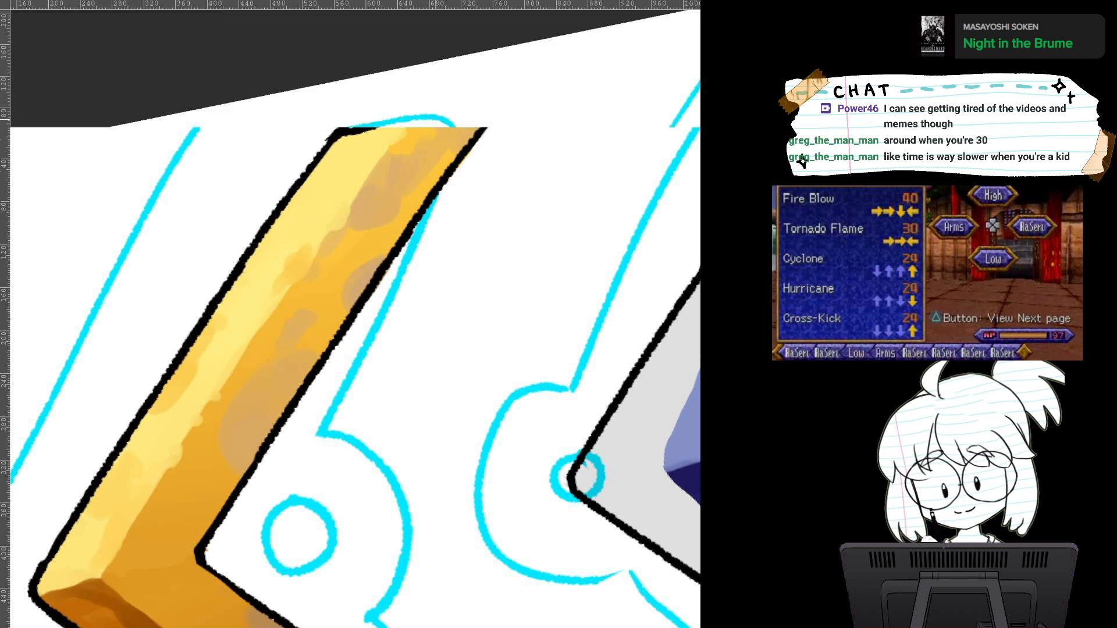
Step: Paint translucent greyish-tan patches on the lower arm's orange face and vary the shading of its darker facet
drag(355, 401, 382, 202)
drag(433, 233, 435, 120)
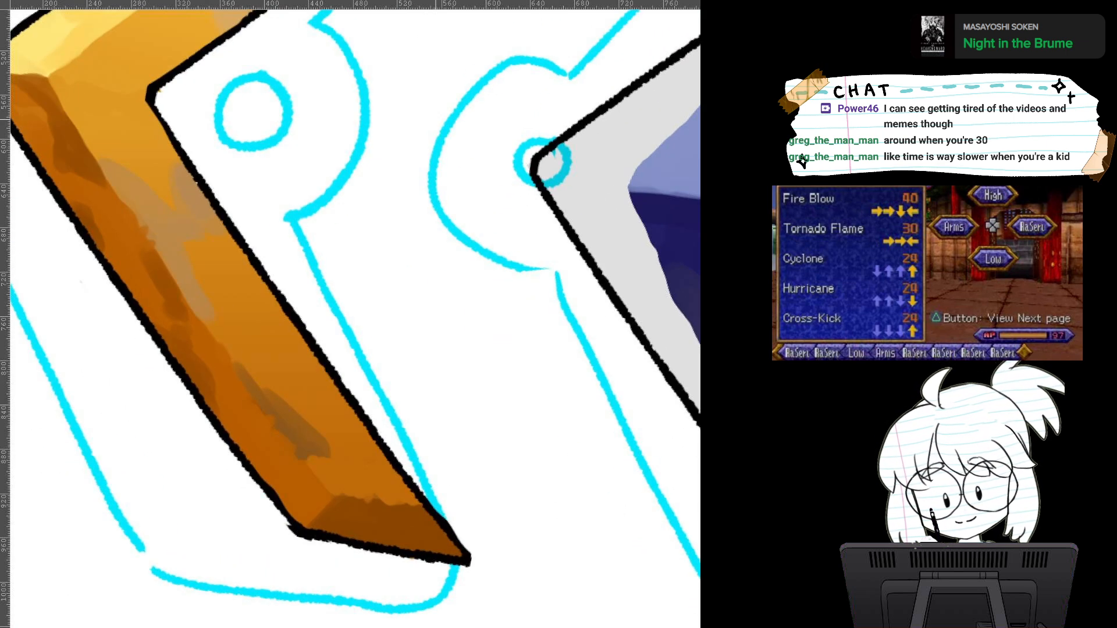
ctrl+click(175, 264)
mouse_move(287, 337)
mouse_down()
mouse_move(286, 398)
mouse_move(339, 458)
mouse_move(317, 442)
mouse_move(323, 466)
mouse_up()
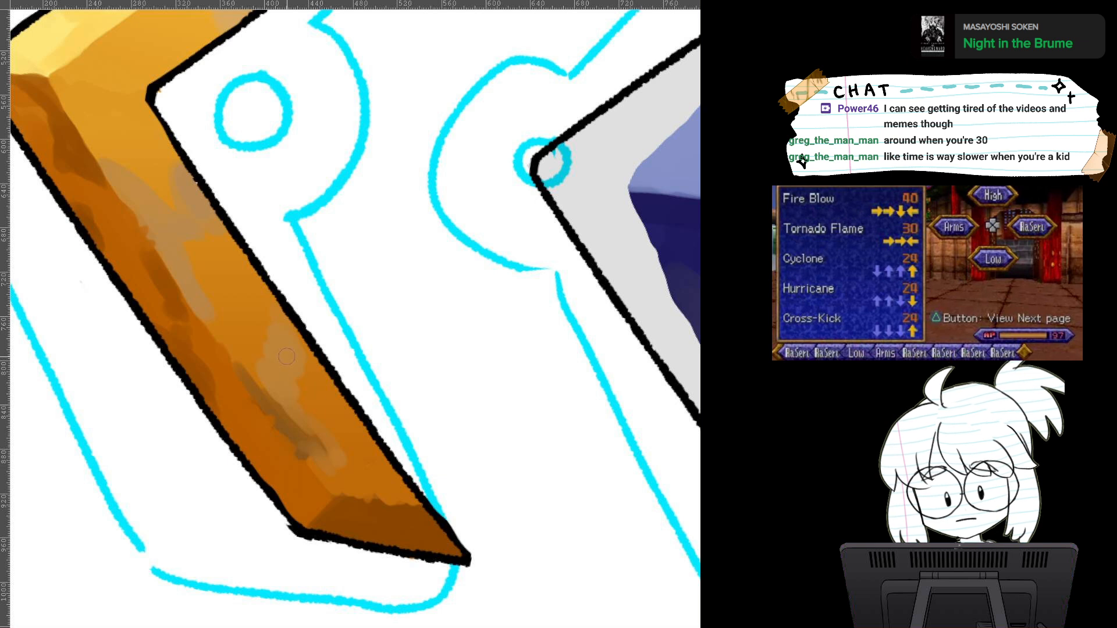
mouse_move(299, 377)
mouse_down()
mouse_move(314, 426)
mouse_move(346, 465)
mouse_move(375, 460)
mouse_move(352, 422)
mouse_move(399, 477)
mouse_up()
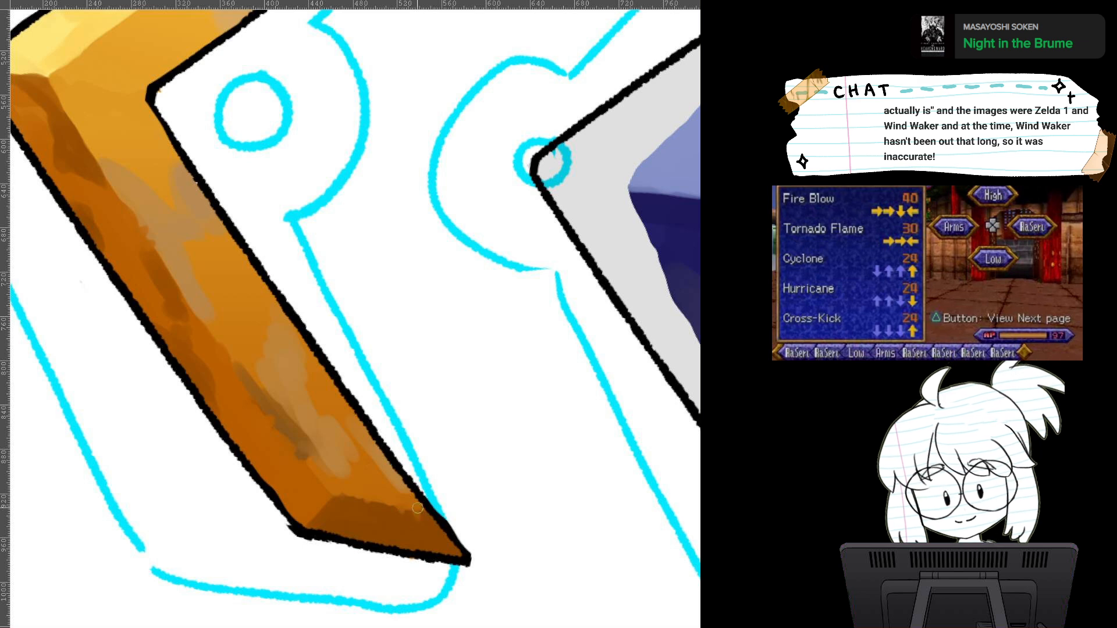
drag(221, 338, 312, 364)
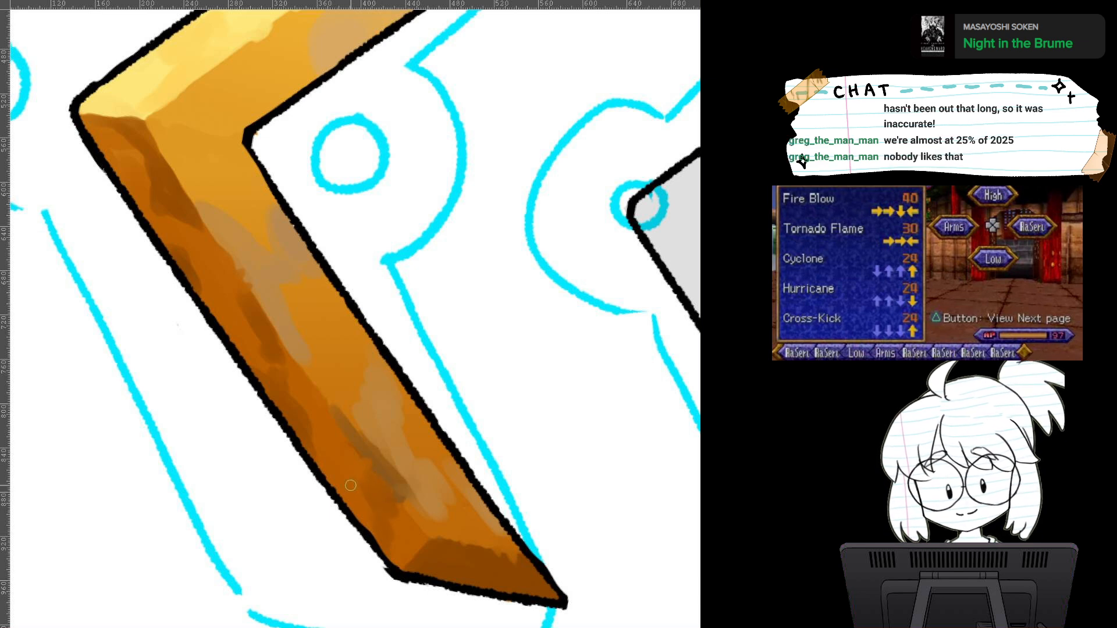
Step: Remove the grey tint from the Arms banner's pointed end and lettering
scroll(365, 479, down, 2)
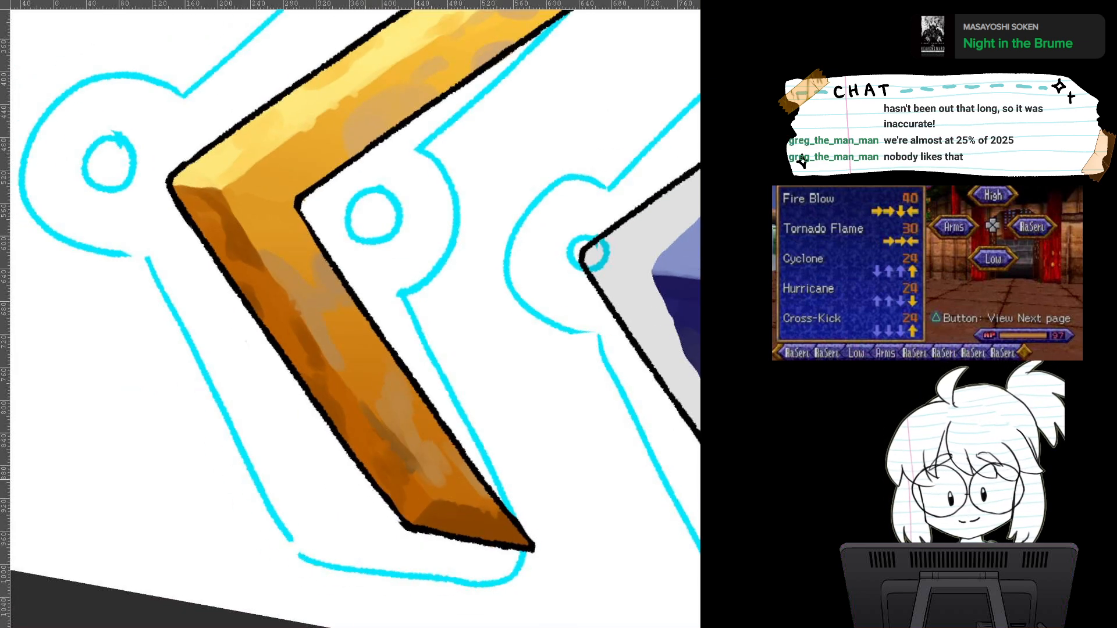
drag(364, 479, 277, 498)
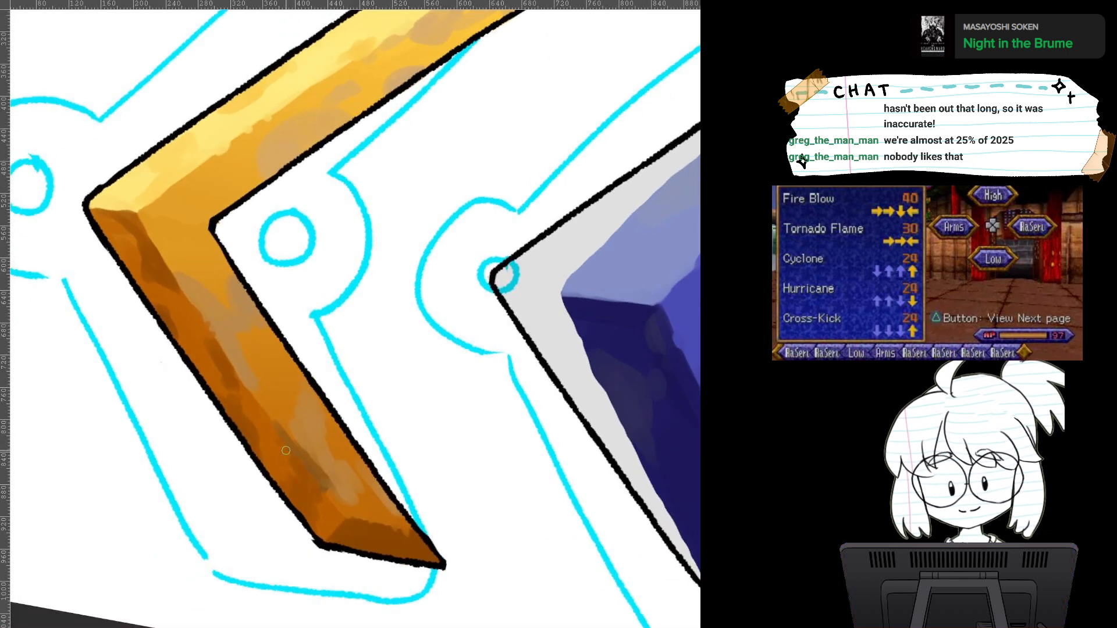
drag(287, 476, 203, 617)
scroll(462, 387, down, 5)
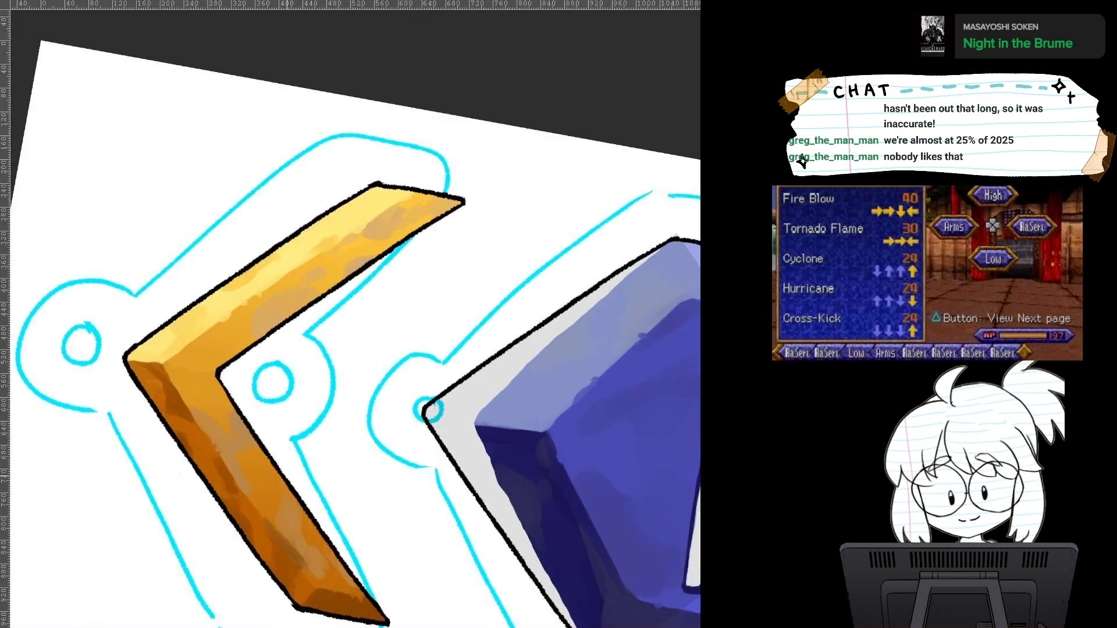
drag(287, 476, 327, 520)
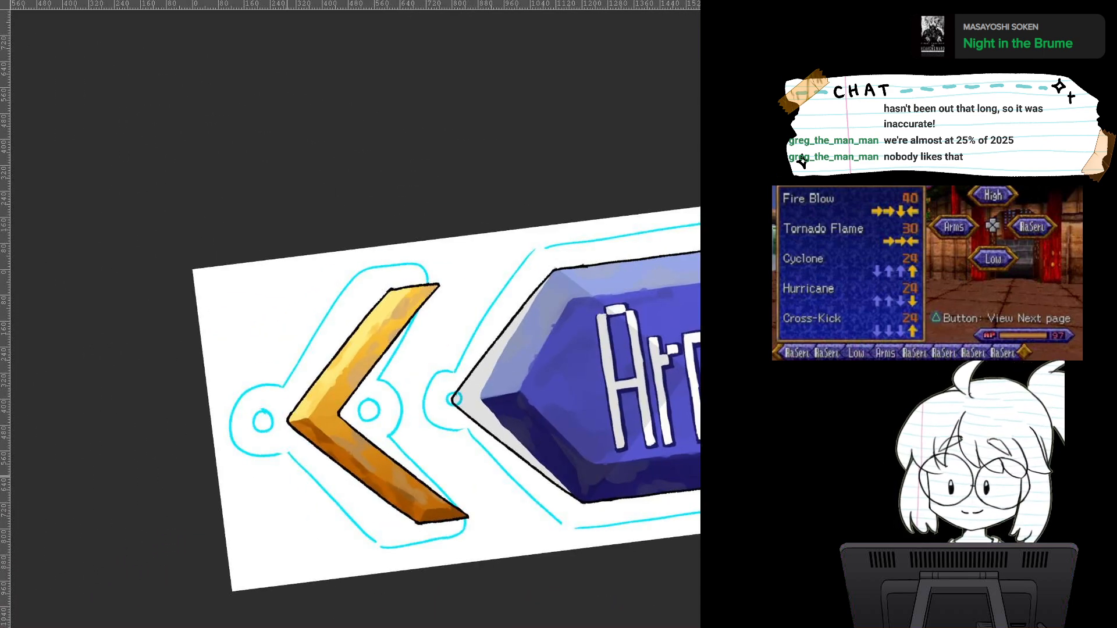
drag(287, 476, 86, 415)
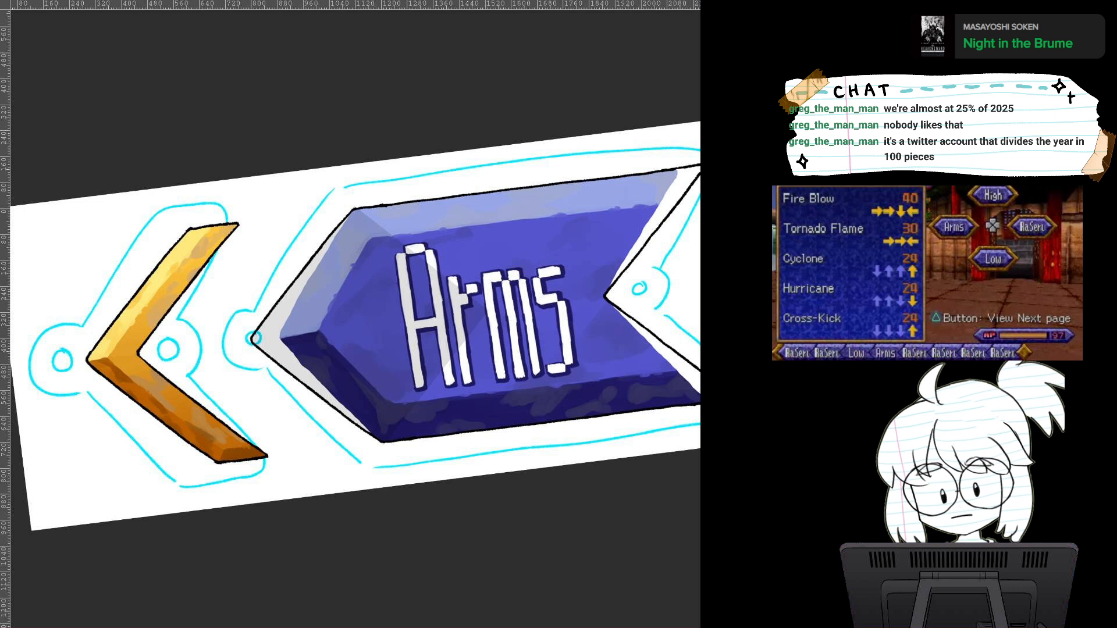
key(ctrl+z)
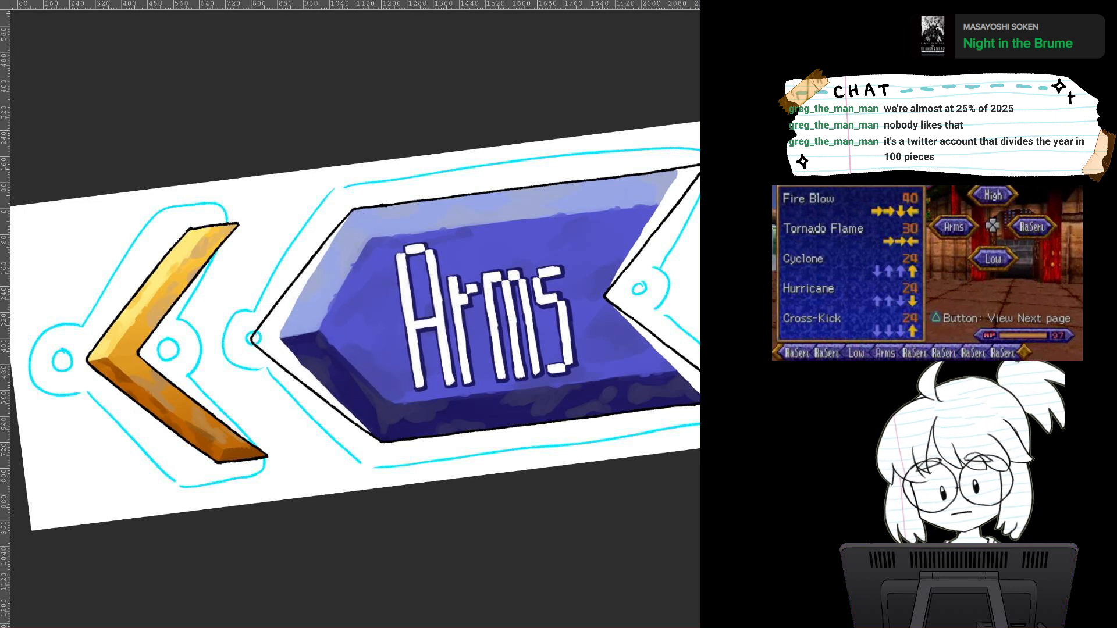
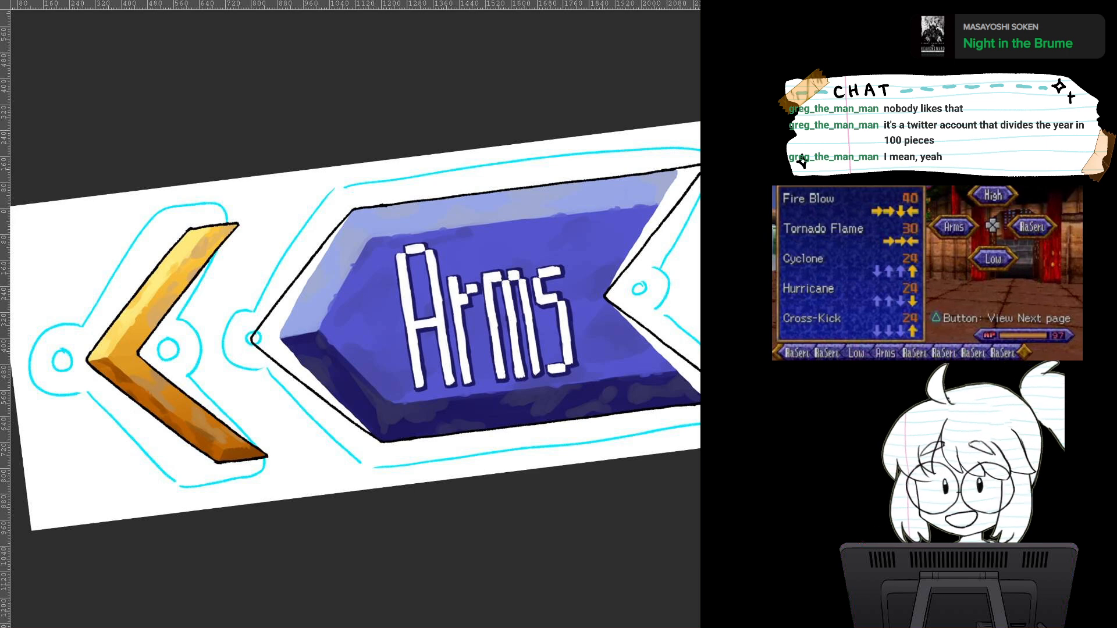
Step: Lasso the light-blue bevel at the Arms banner's pointed end, rotate and shift it against the black outline, and clear the selection
scroll(464, 385, up, 5)
drag(373, 302, 542, 457)
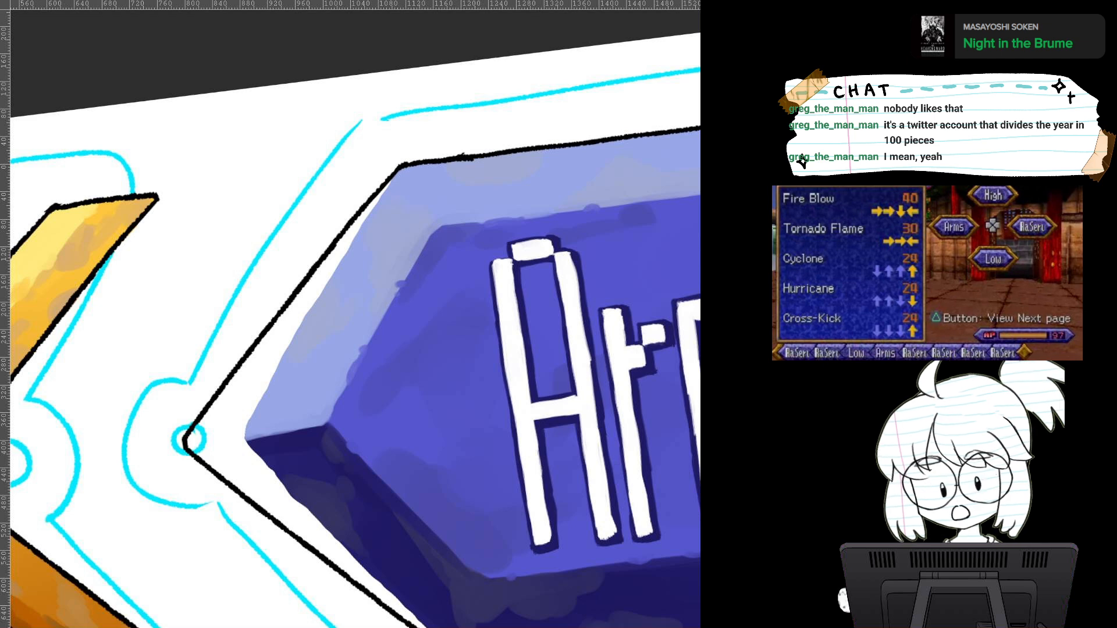
drag(361, 384, 356, 246)
drag(523, 349, 525, 301)
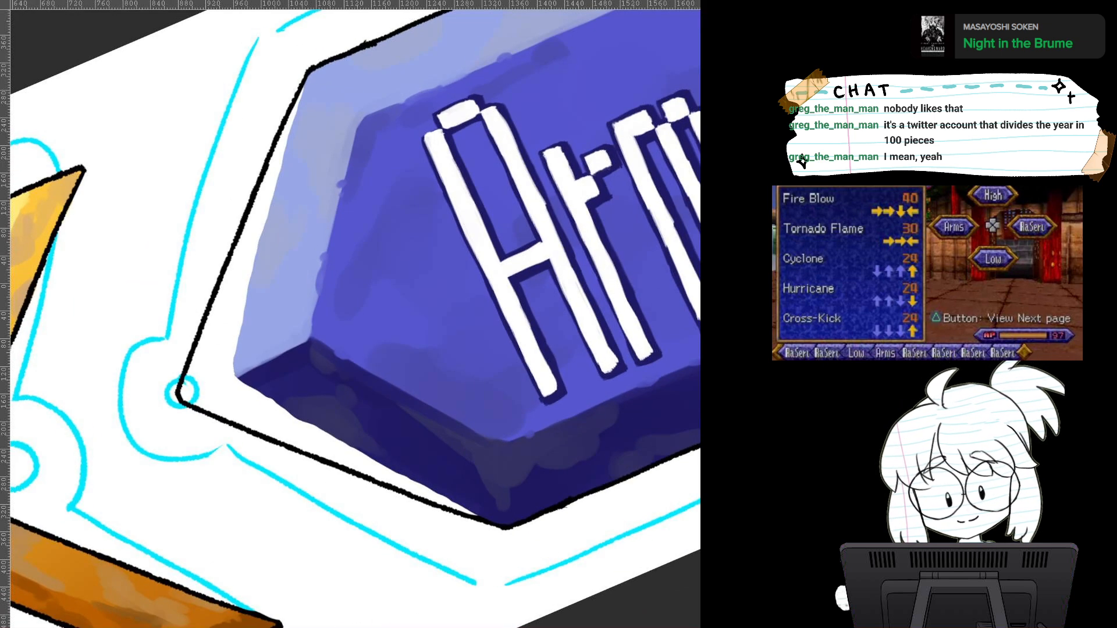
drag(349, 291, 396, 343)
drag(355, 114, 384, 140)
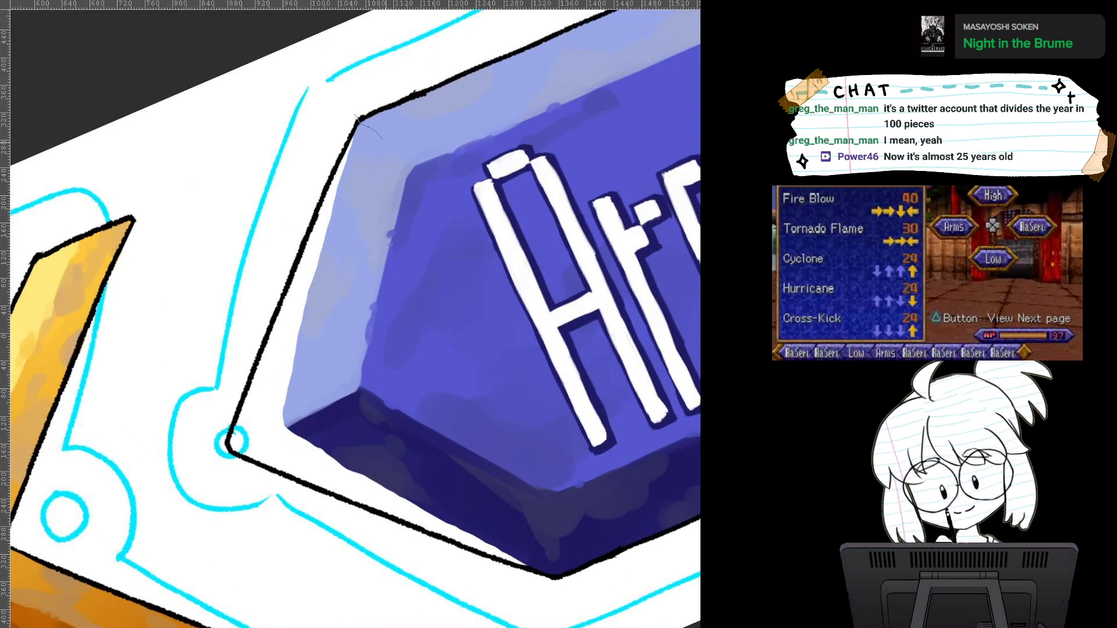
drag(415, 182, 372, 372)
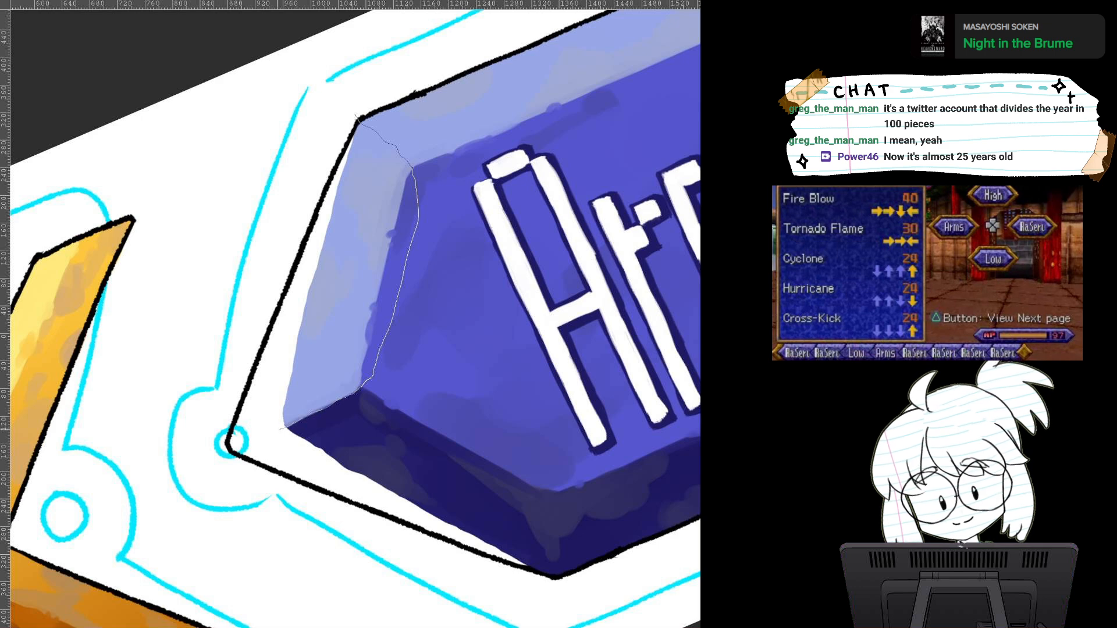
mouse_move(282, 428)
mouse_down()
mouse_move(167, 349)
mouse_move(356, 116)
mouse_up()
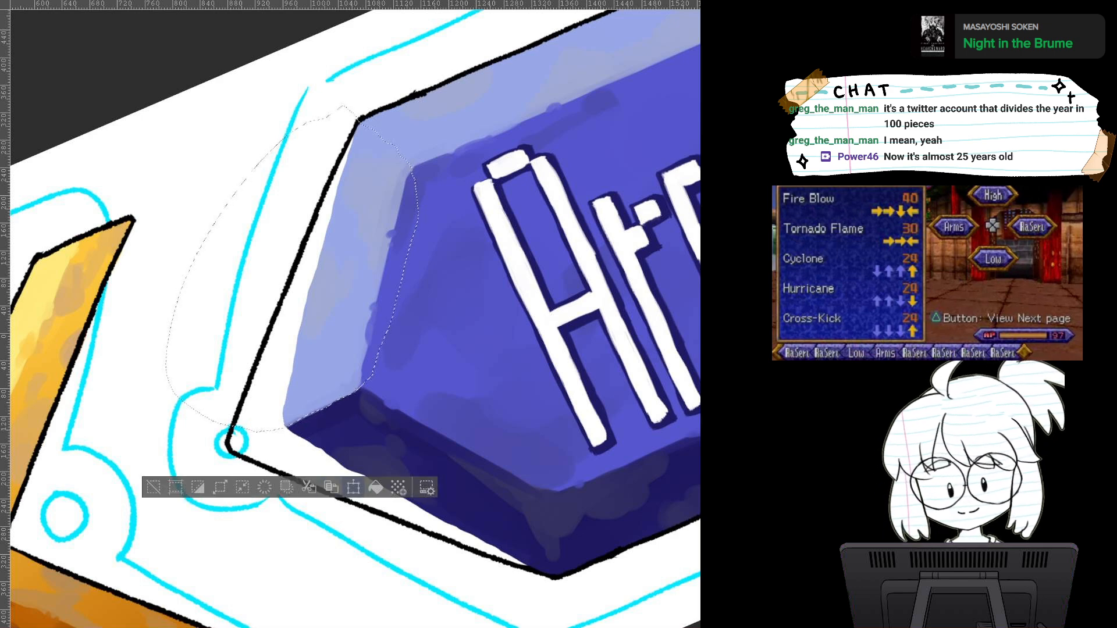
key(ctrl+t)
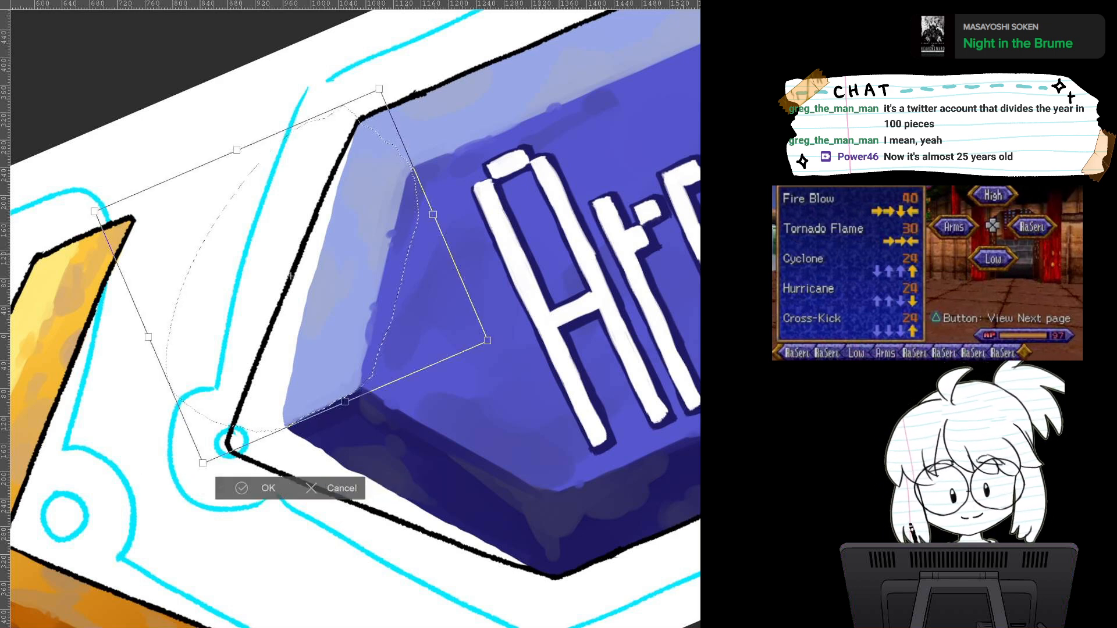
drag(530, 285, 526, 318)
drag(378, 279, 353, 294)
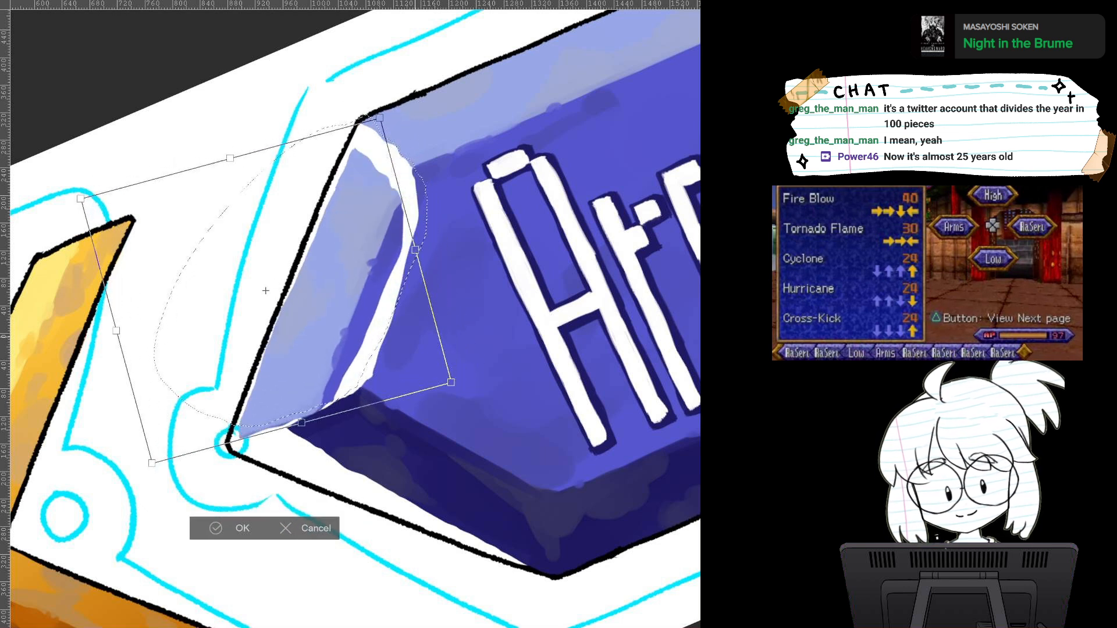
drag(497, 311, 497, 308)
drag(265, 291, 256, 296)
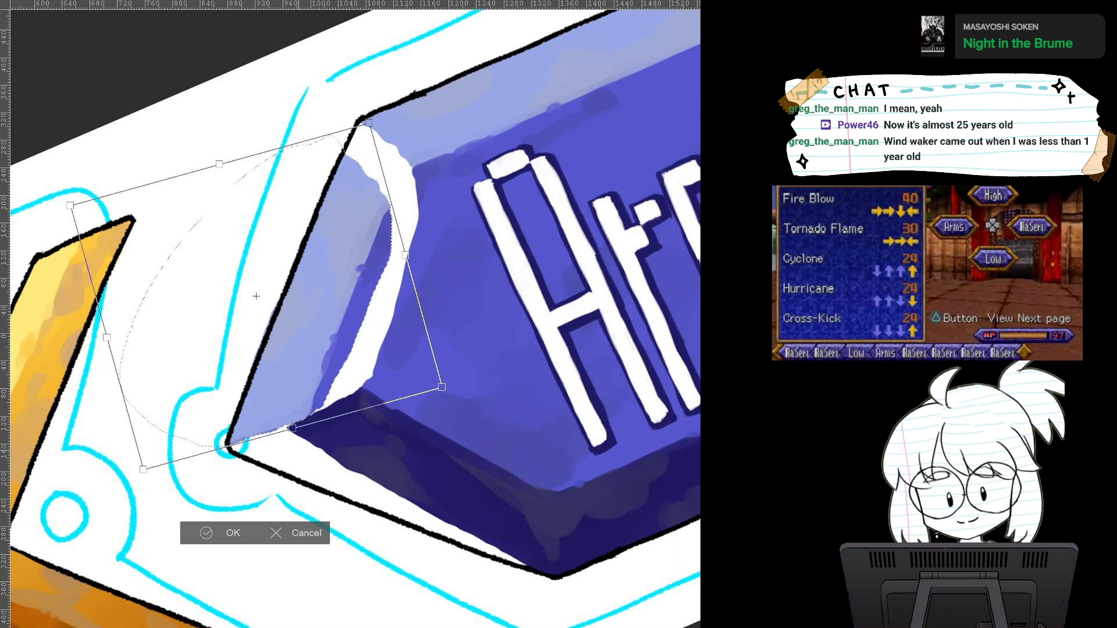
key(Return)
drag(233, 532, 159, 338)
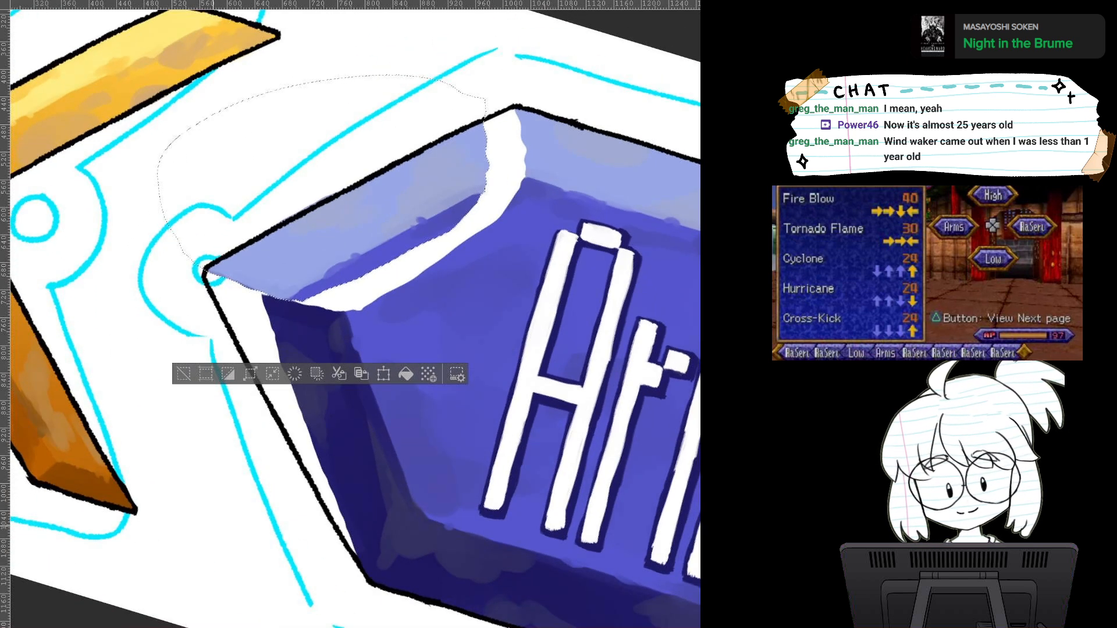
drag(258, 588, 213, 526)
key(ctrl+d)
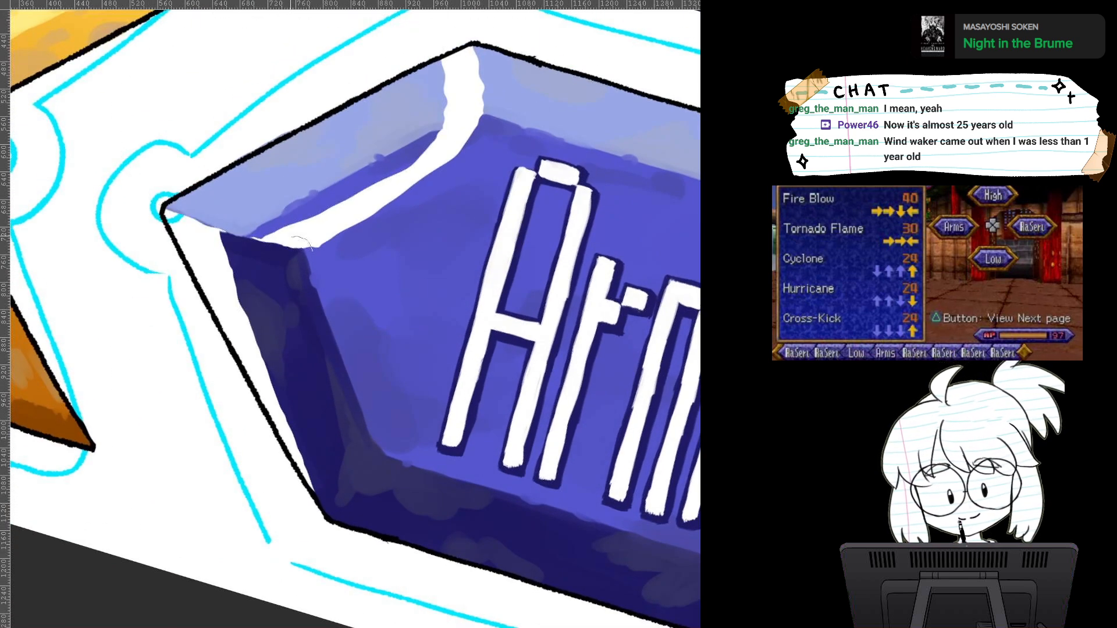
Step: Lasso the dark-blue bevel below the pointed end and rotate and move it to meet the outline's tip and lower edge
mouse_move(213, 232)
mouse_down()
mouse_move(234, 330)
mouse_move(294, 534)
mouse_move(351, 578)
mouse_up()
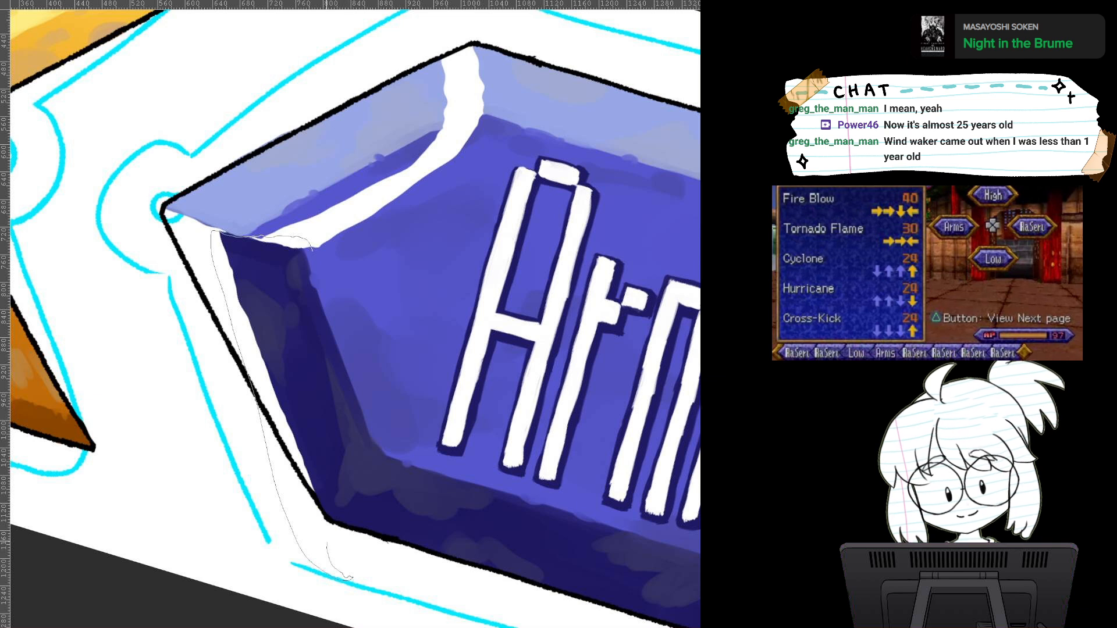
drag(369, 349, 314, 249)
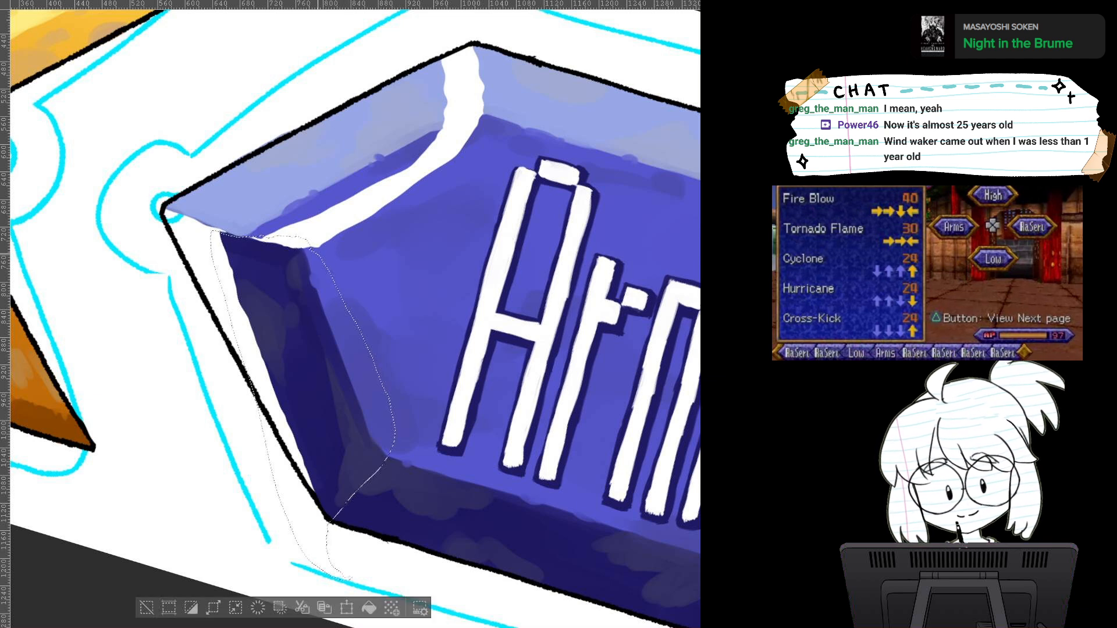
click(347, 607)
drag(429, 234, 395, 210)
drag(363, 361, 332, 332)
drag(422, 274, 425, 279)
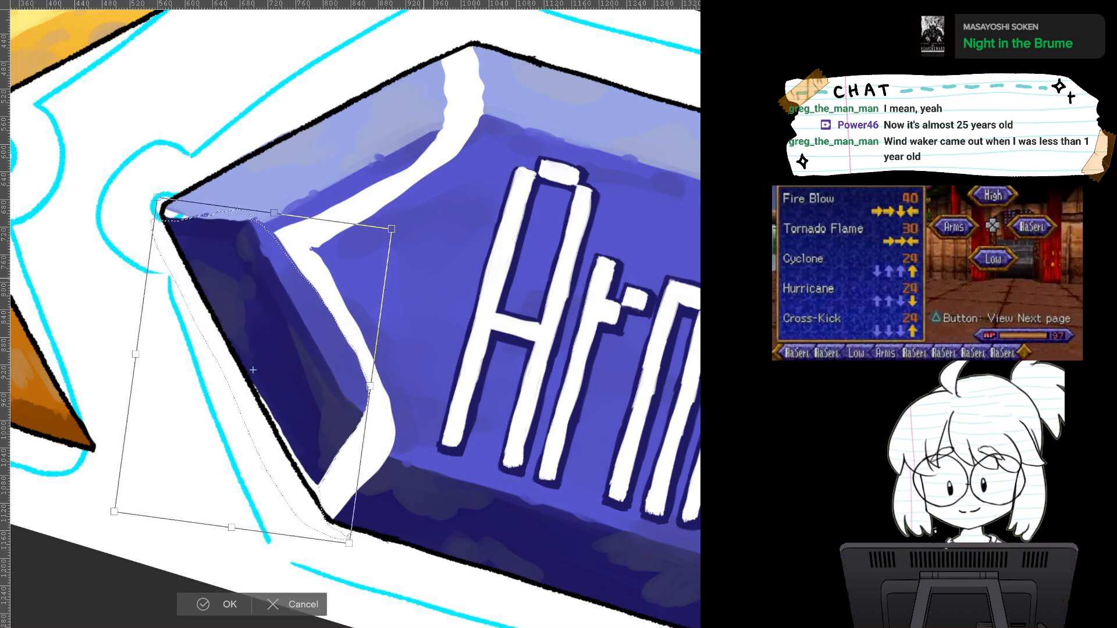
drag(358, 349, 359, 355)
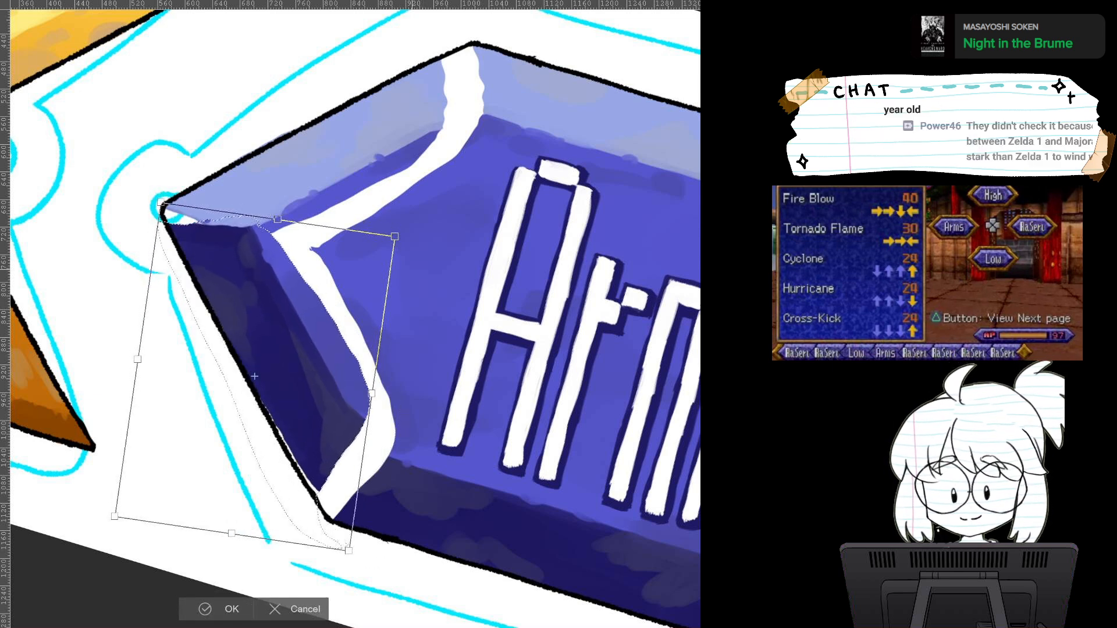
mouse_move(405, 260)
mouse_down()
mouse_move(412, 271)
mouse_move(406, 263)
mouse_up()
mouse_move(357, 349)
mouse_down()
mouse_move(351, 340)
mouse_move(360, 355)
mouse_up()
drag(258, 382, 256, 382)
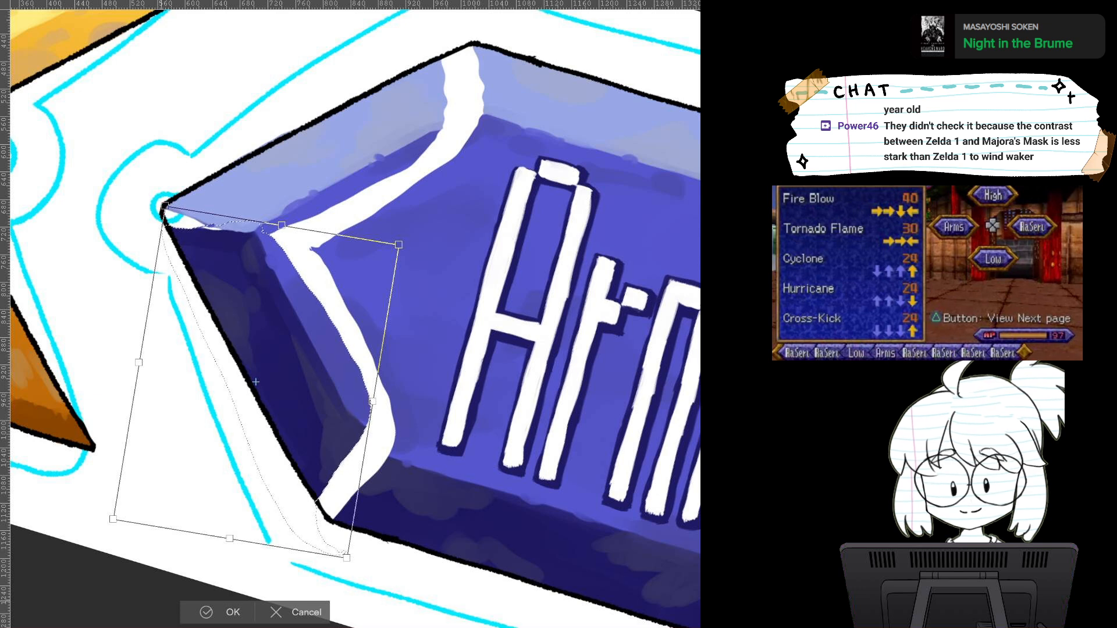
click(215, 612)
click(119, 585)
key(ctrl+at)
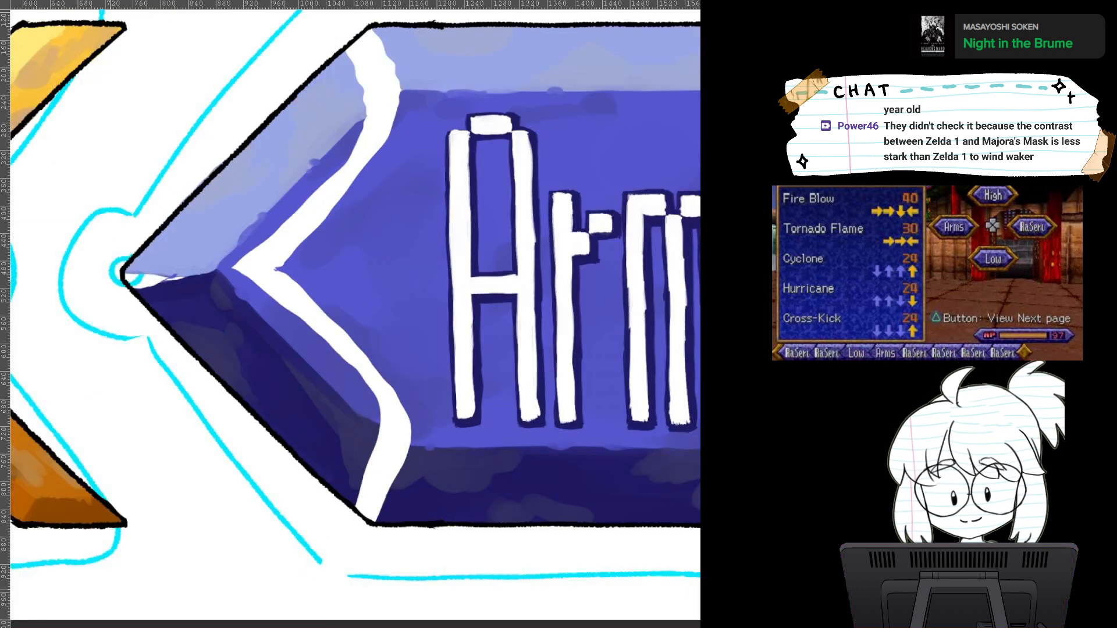
Step: Fill the white gap in the light-blue bevel at the banner's upper corner near the pointed end
scroll(435, 340, down, 3)
drag(495, 349, 481, 253)
drag(407, 261, 264, 414)
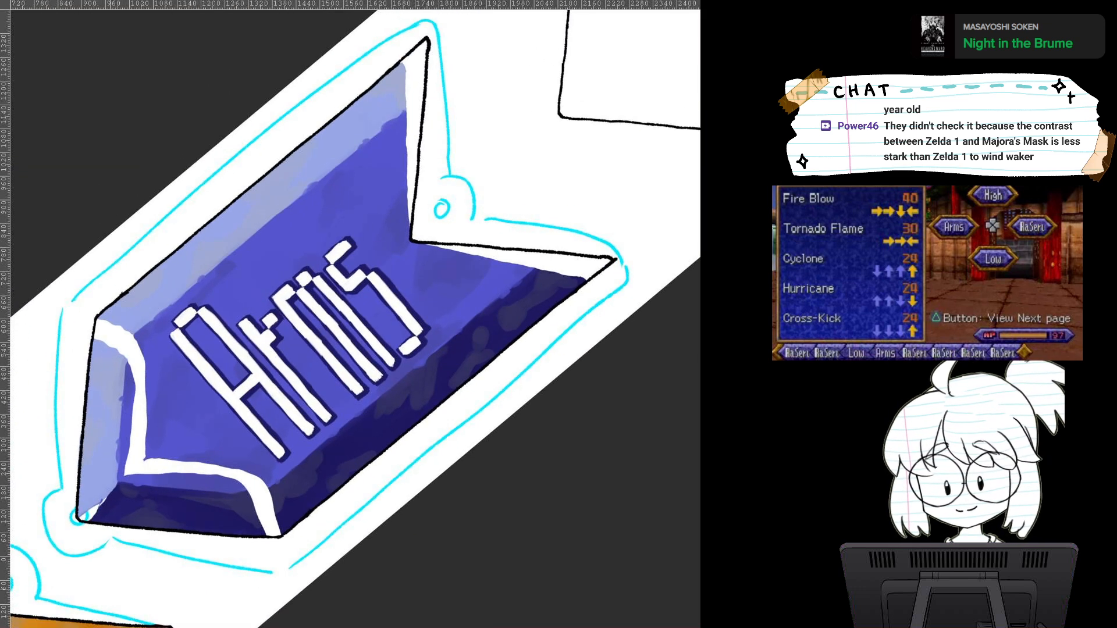
drag(475, 237, 424, 351)
scroll(424, 352, up, 3)
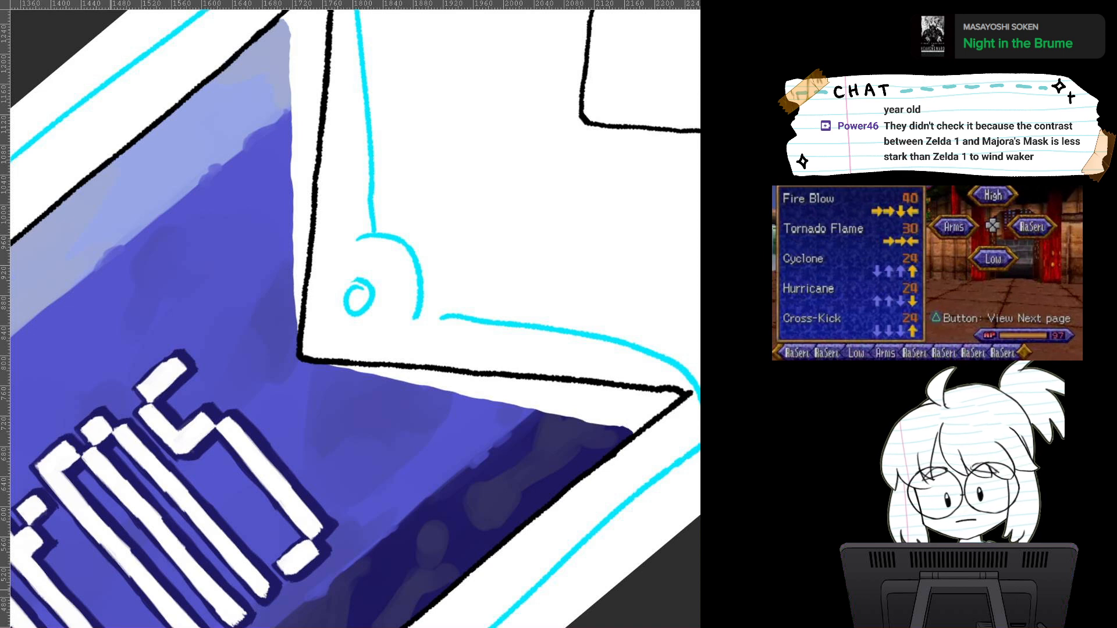
drag(175, 326, 349, 334)
drag(175, 407, 589, 133)
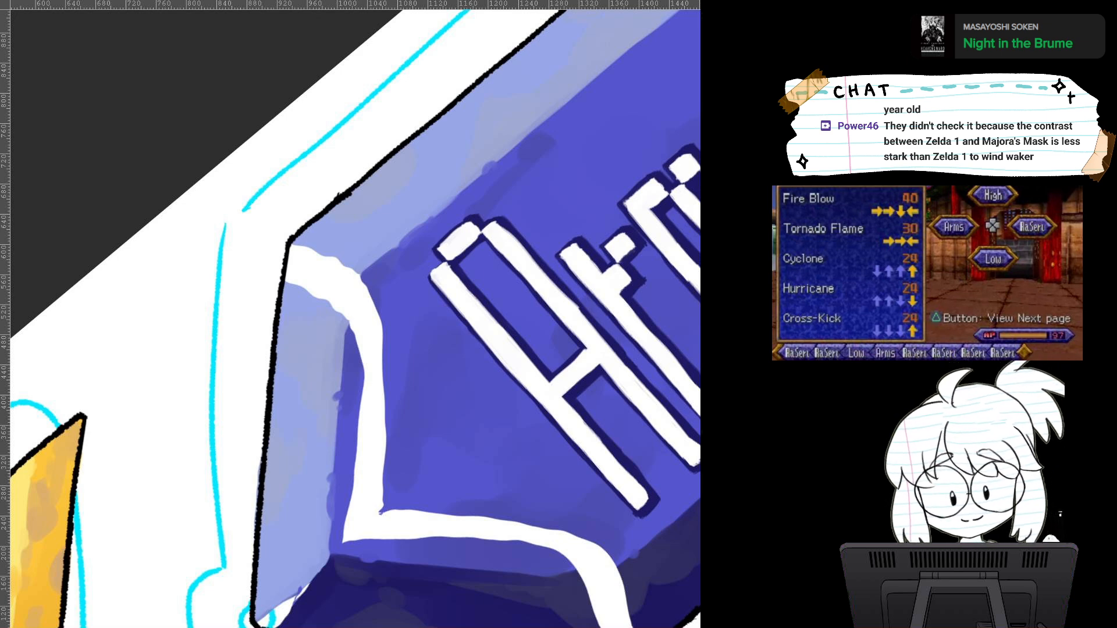
drag(361, 291, 417, 358)
scroll(478, 389, up, 3)
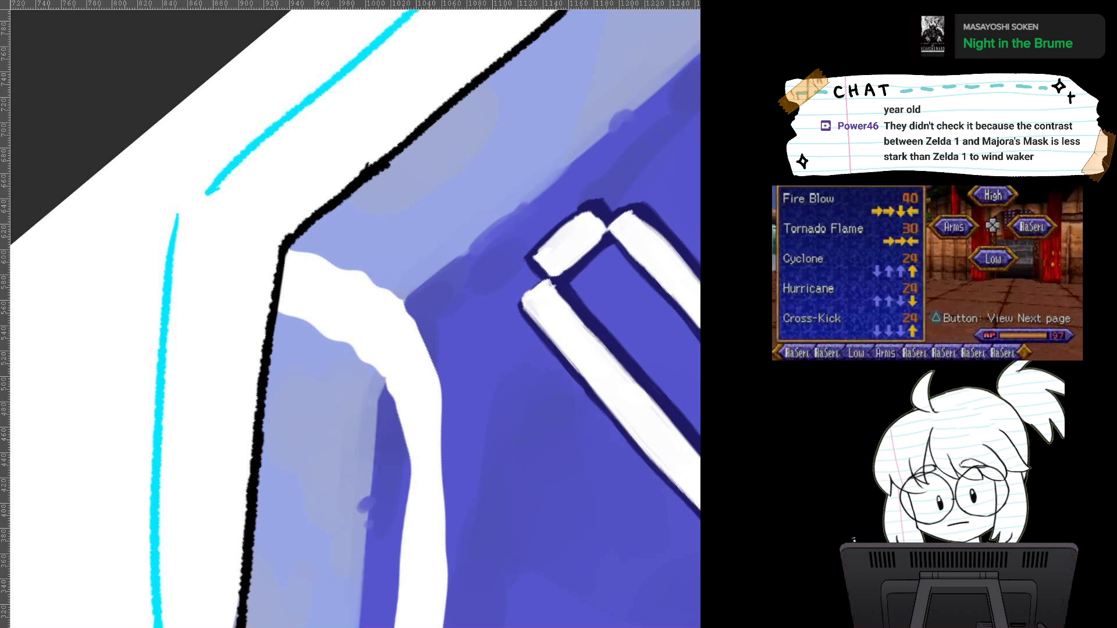
mouse_move(299, 254)
mouse_down()
mouse_move(285, 329)
mouse_move(330, 257)
mouse_move(316, 240)
mouse_move(356, 259)
mouse_move(355, 334)
mouse_move(373, 294)
mouse_up()
Step: Fill the white gap around the pointed end of the banner's central face with its sampled mid-blue
scroll(482, 347, down, 2)
mouse_move(482, 347)
mouse_down()
mouse_move(343, 219)
mouse_move(410, 232)
mouse_move(366, 213)
mouse_move(357, 261)
mouse_move(361, 224)
mouse_move(378, 290)
mouse_move(361, 362)
mouse_move(344, 282)
mouse_up()
alt+click(399, 239)
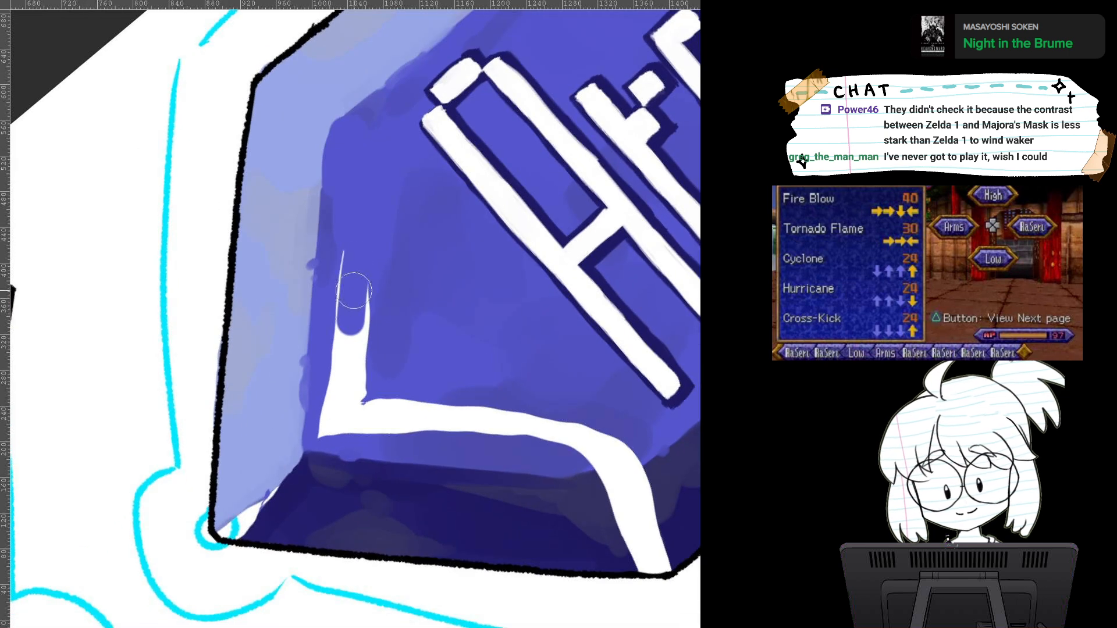
mouse_move(351, 244)
mouse_down()
mouse_move(353, 356)
mouse_move(361, 274)
mouse_move(312, 498)
mouse_move(219, 293)
mouse_move(268, 279)
mouse_move(227, 299)
mouse_move(293, 403)
mouse_move(305, 465)
mouse_move(312, 438)
mouse_move(346, 577)
mouse_move(324, 556)
mouse_move(401, 598)
mouse_move(424, 597)
mouse_up()
mouse_move(424, 596)
mouse_down()
mouse_move(509, 555)
mouse_move(593, 468)
mouse_up()
Step: Paint dark blue over the white sliver at the banner's tip and the gap in the dark bevel's corner
mouse_move(292, 515)
mouse_down()
mouse_move(337, 383)
mouse_move(365, 426)
mouse_up()
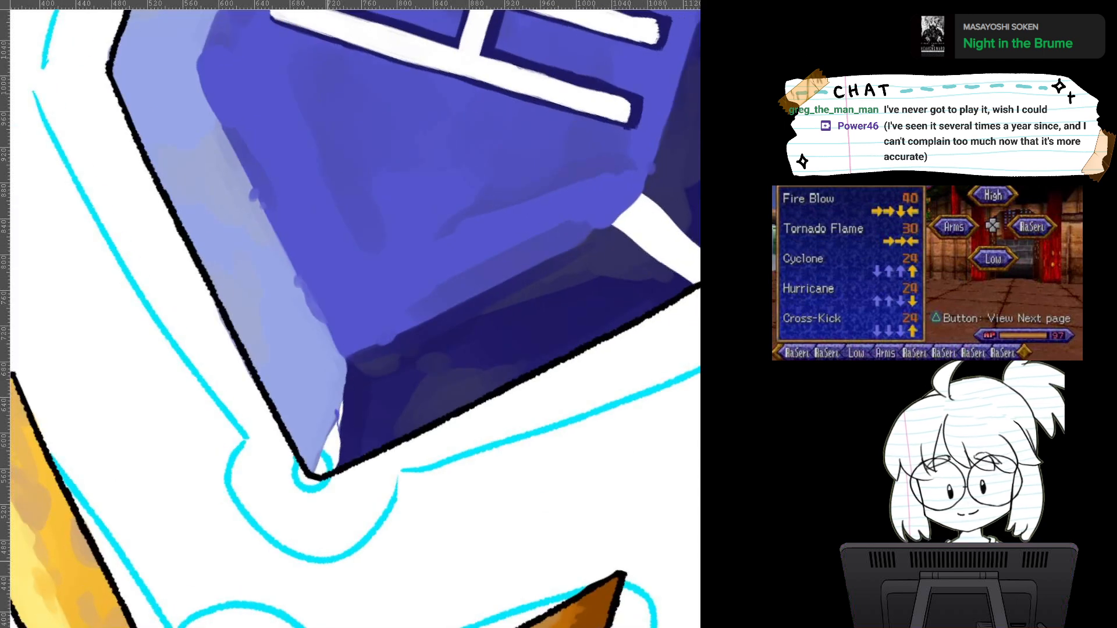
mouse_move(365, 383)
mouse_down()
mouse_move(349, 375)
mouse_move(322, 464)
mouse_up()
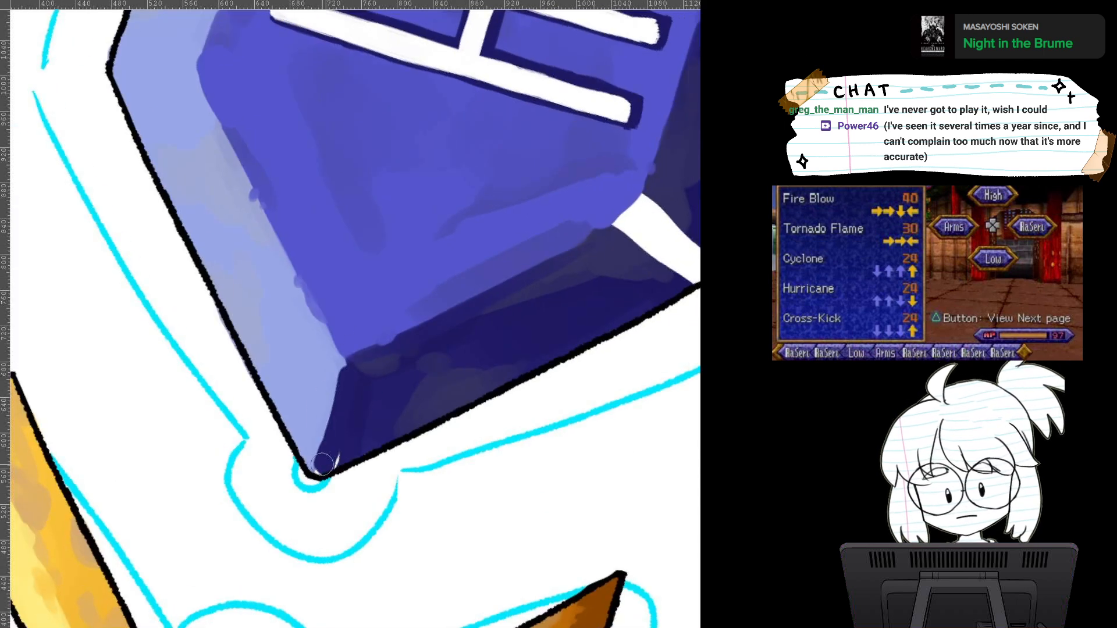
mouse_move(341, 398)
mouse_down()
mouse_move(323, 465)
mouse_move(81, 555)
mouse_up()
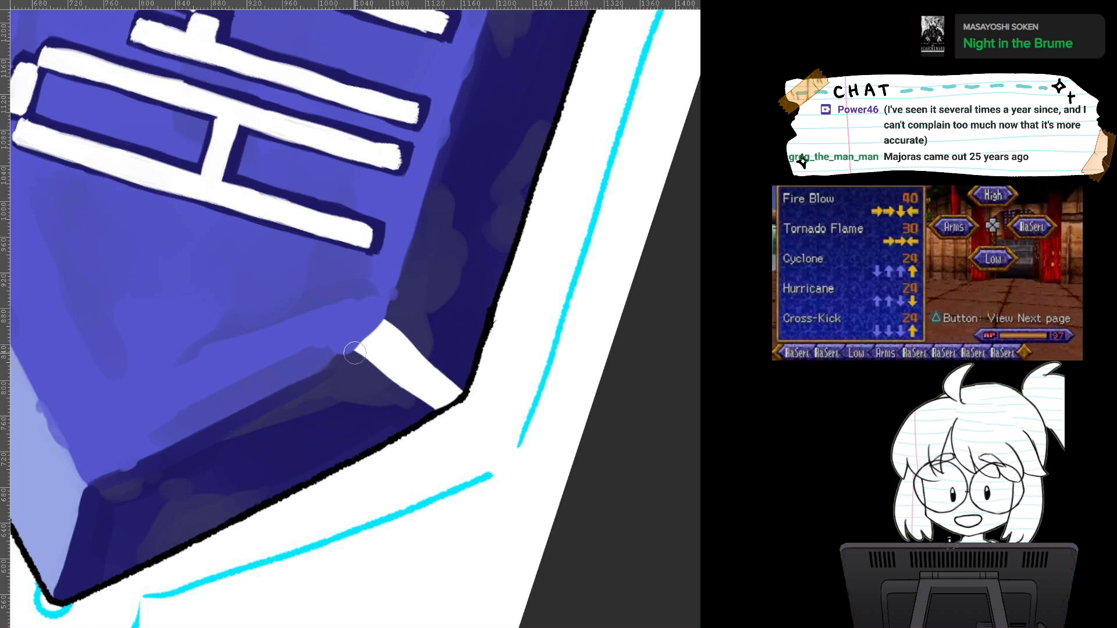
mouse_move(356, 359)
mouse_down()
mouse_move(385, 323)
mouse_move(372, 358)
mouse_move(397, 324)
mouse_move(379, 356)
mouse_move(422, 395)
mouse_move(386, 346)
mouse_move(437, 378)
mouse_move(407, 346)
mouse_move(453, 395)
mouse_up()
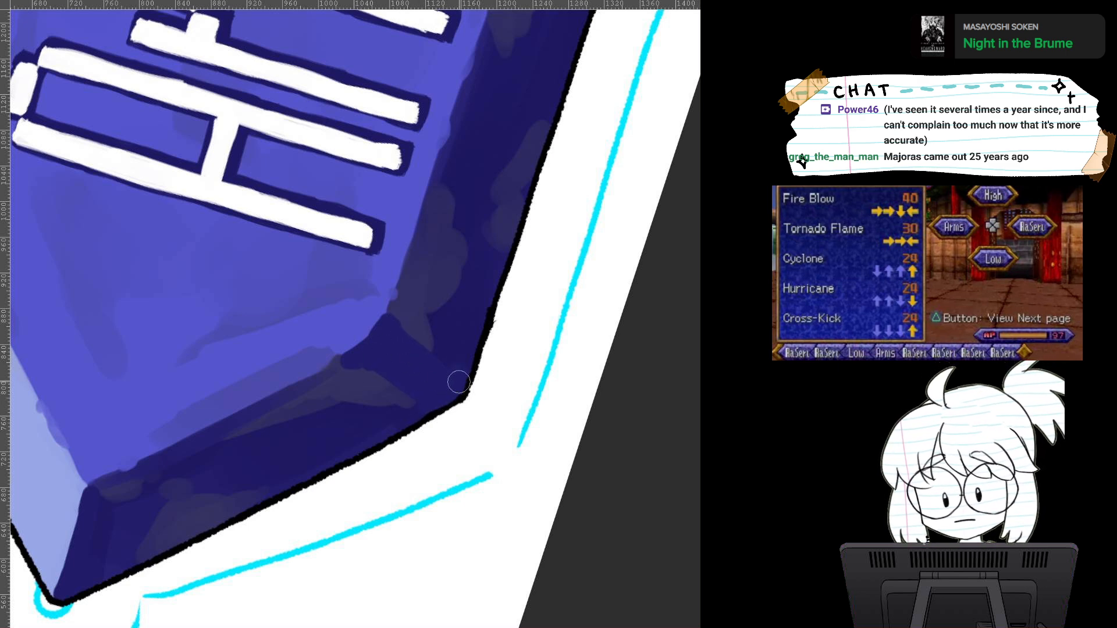
Step: Extend the central face's mid-blue to the black outline along both sides of the banner's notched end
drag(453, 354, 496, 478)
scroll(500, 378, down, 1)
mouse_move(474, 186)
mouse_down()
mouse_move(451, 366)
mouse_move(478, 565)
mouse_up()
drag(454, 352, 464, 452)
scroll(419, 384, up, 2)
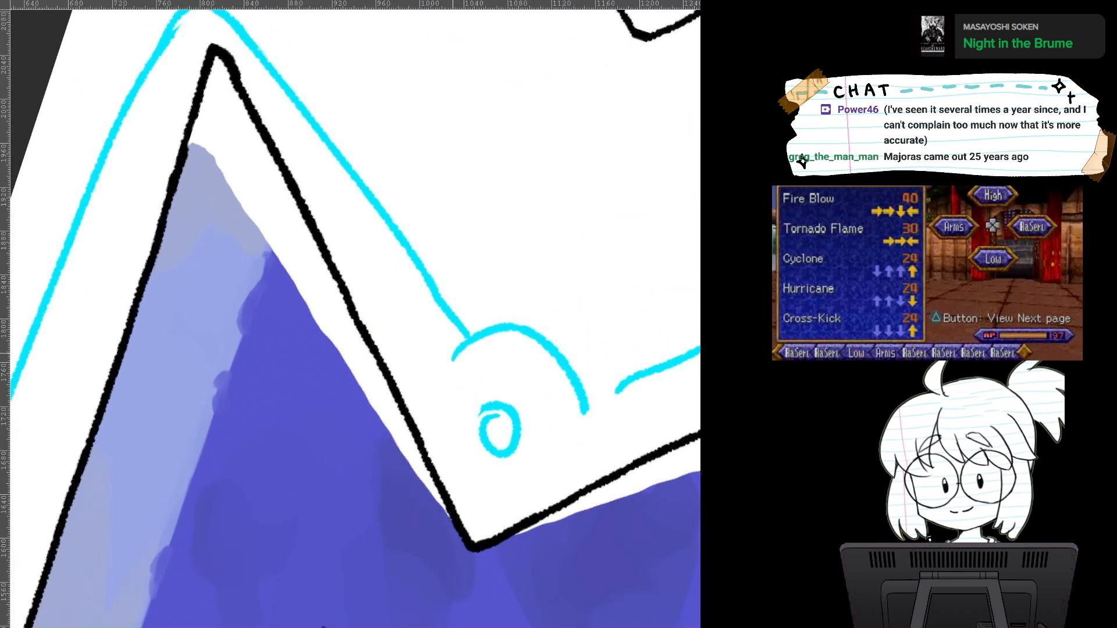
drag(419, 373, 477, 457)
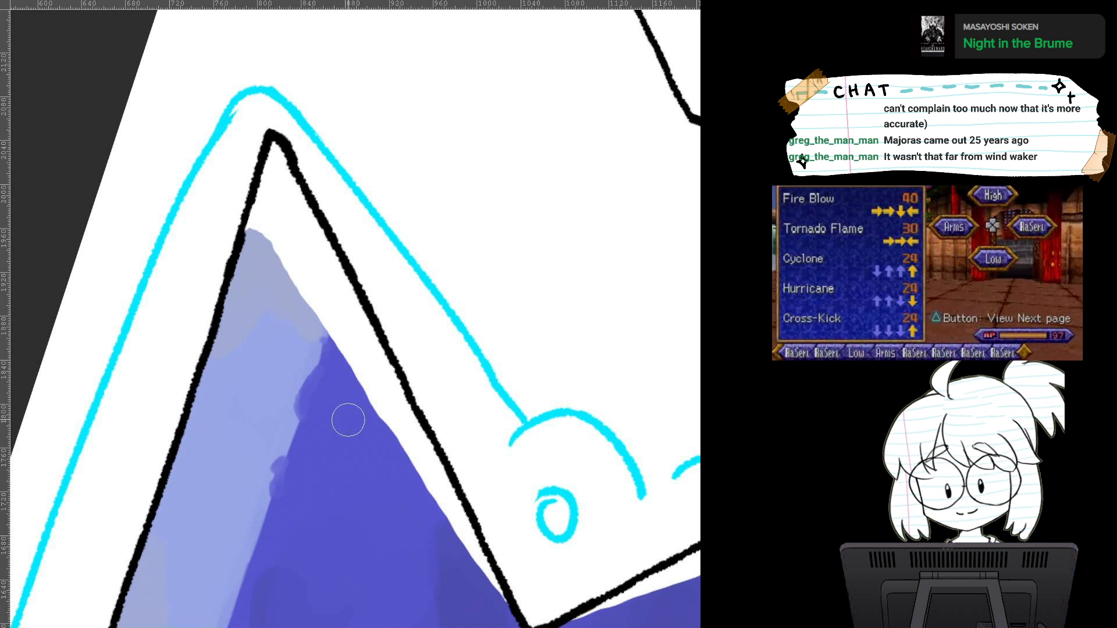
mouse_move(341, 338)
mouse_down()
mouse_move(349, 292)
mouse_move(337, 345)
mouse_move(342, 318)
mouse_move(341, 346)
mouse_move(388, 439)
mouse_move(358, 316)
mouse_move(442, 486)
mouse_move(411, 437)
mouse_up()
mouse_move(454, 511)
mouse_down()
mouse_move(453, 496)
mouse_move(467, 525)
mouse_move(241, 463)
mouse_move(364, 503)
mouse_move(310, 505)
mouse_up()
mouse_move(516, 267)
mouse_down()
mouse_move(541, 332)
mouse_move(517, 284)
mouse_move(507, 325)
mouse_move(519, 335)
mouse_move(531, 323)
mouse_move(490, 394)
mouse_move(498, 383)
mouse_move(482, 363)
mouse_move(458, 454)
mouse_move(480, 413)
mouse_move(464, 416)
mouse_move(387, 591)
mouse_up()
Step: Extend the greyish light-blue bevel into the upper tip of the banner's notched end
key(m)
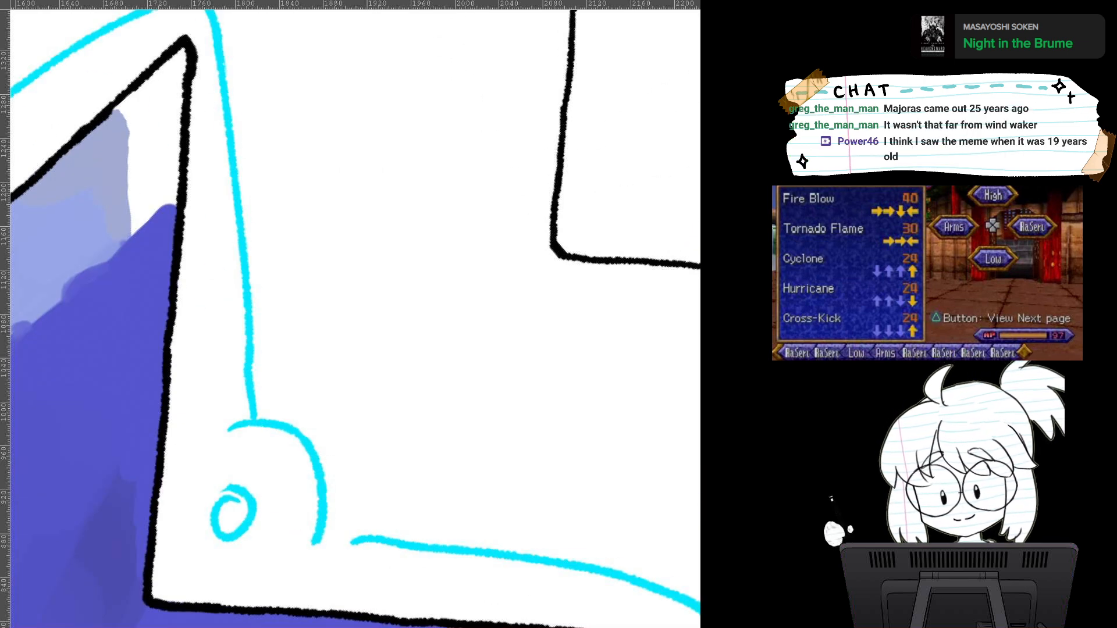
mouse_move(233, 233)
mouse_down()
mouse_move(347, 309)
mouse_move(459, 410)
mouse_up()
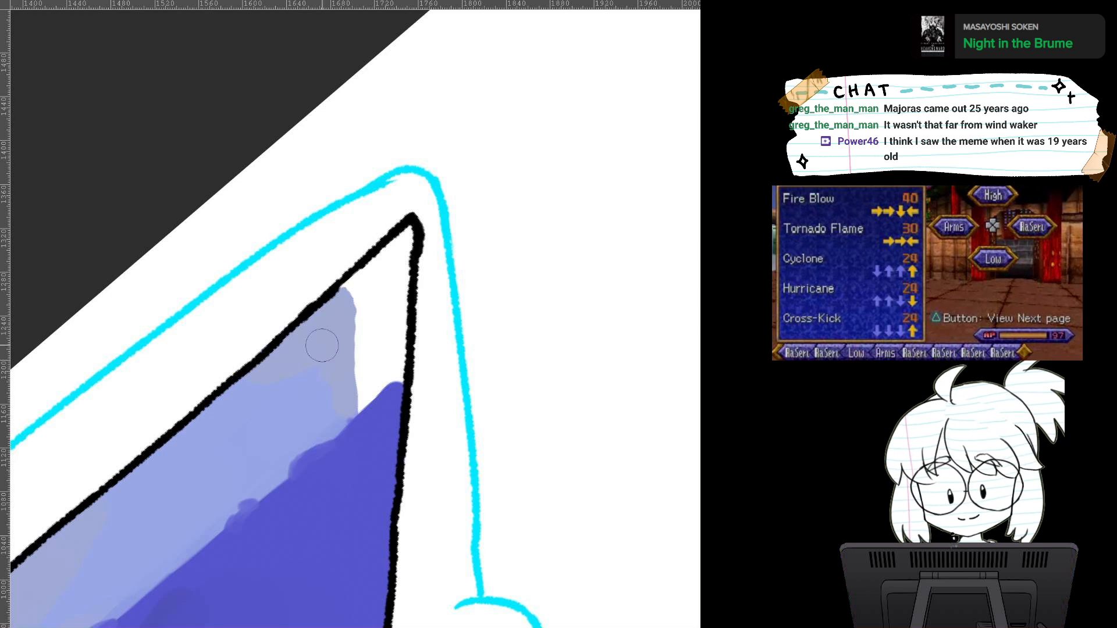
mouse_move(352, 302)
mouse_down()
mouse_move(382, 264)
mouse_move(405, 270)
mouse_move(397, 368)
mouse_up()
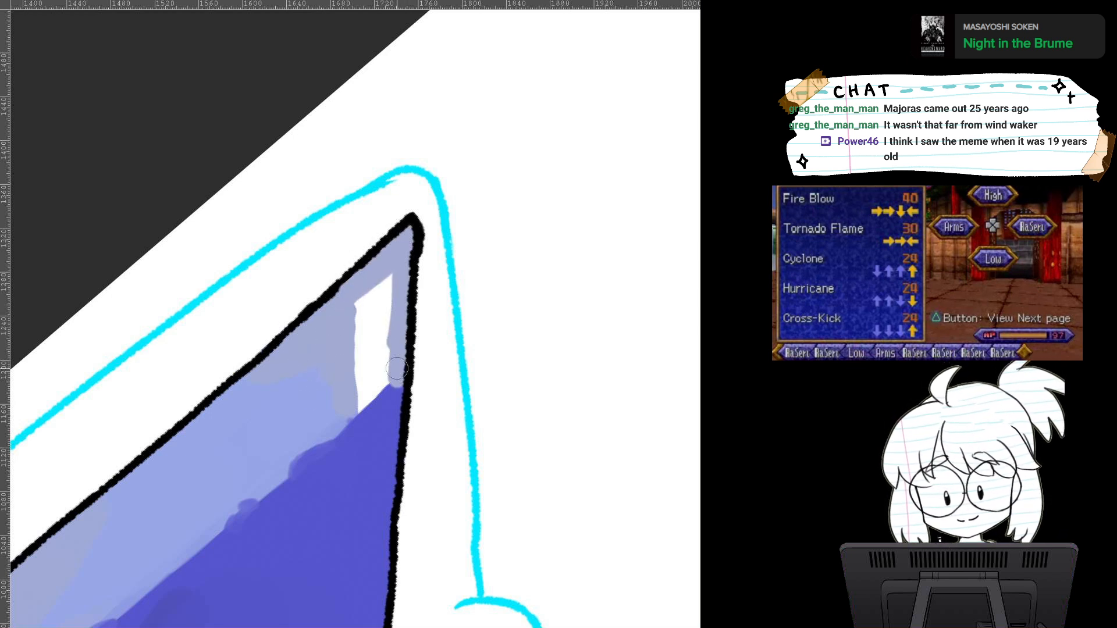
mouse_move(341, 420)
mouse_down()
mouse_move(392, 379)
mouse_move(359, 403)
mouse_move(395, 295)
mouse_move(382, 384)
mouse_move(361, 337)
mouse_move(354, 287)
mouse_up()
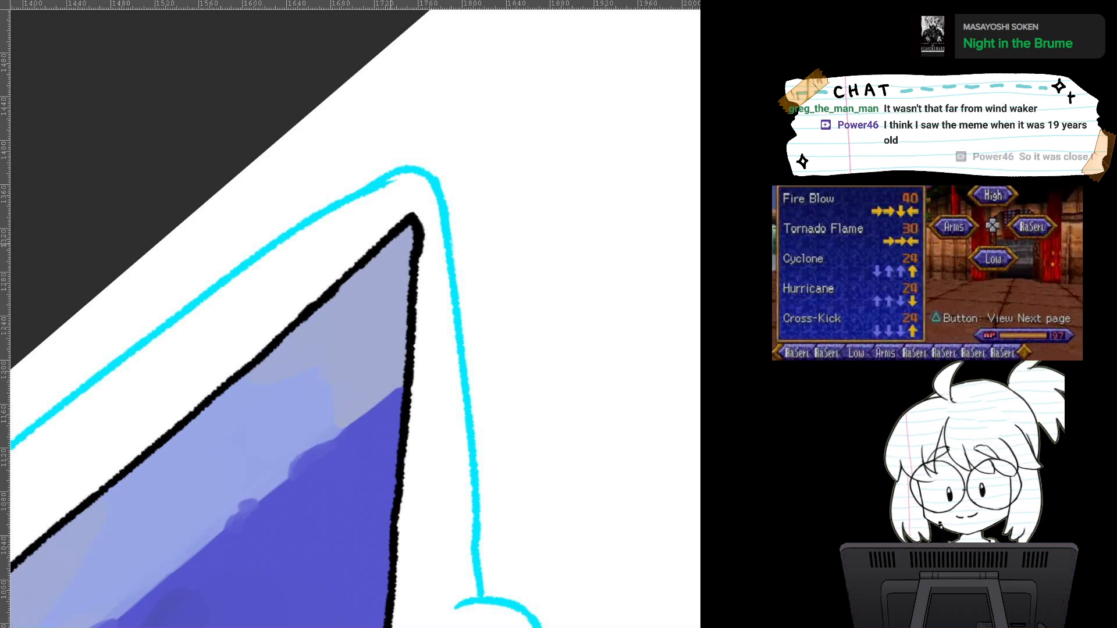
Step: Fill the white area in the lower tip of the banner's notched end with the bevel's dark blue
drag(634, 605, 120, 50)
key(5)
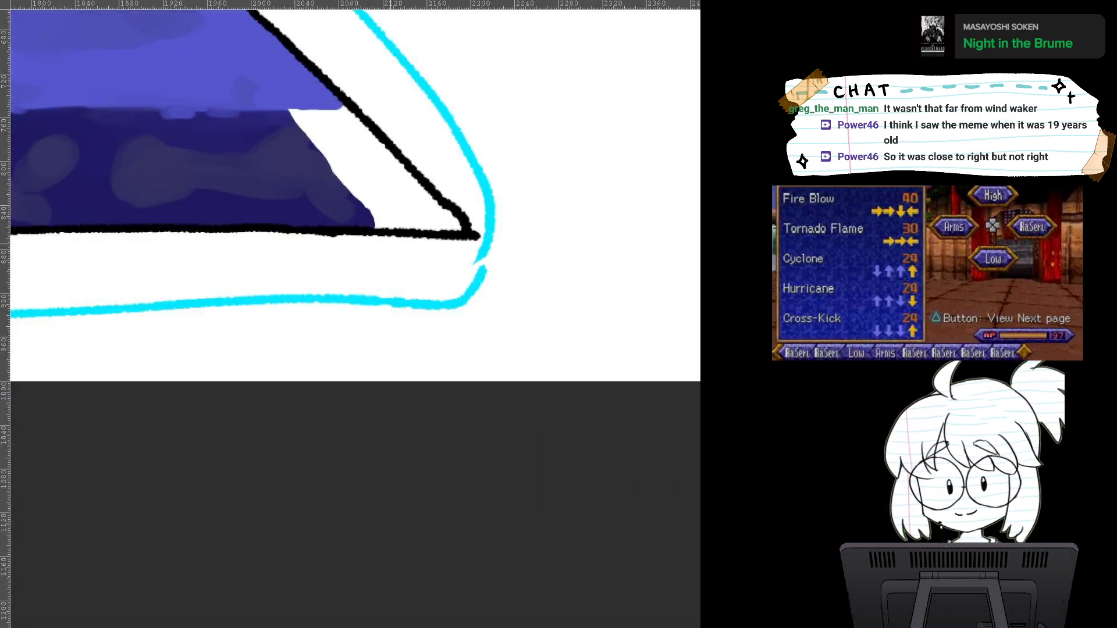
mouse_move(390, 244)
mouse_down()
mouse_move(373, 424)
mouse_move(426, 276)
mouse_up()
drag(407, 185, 391, 243)
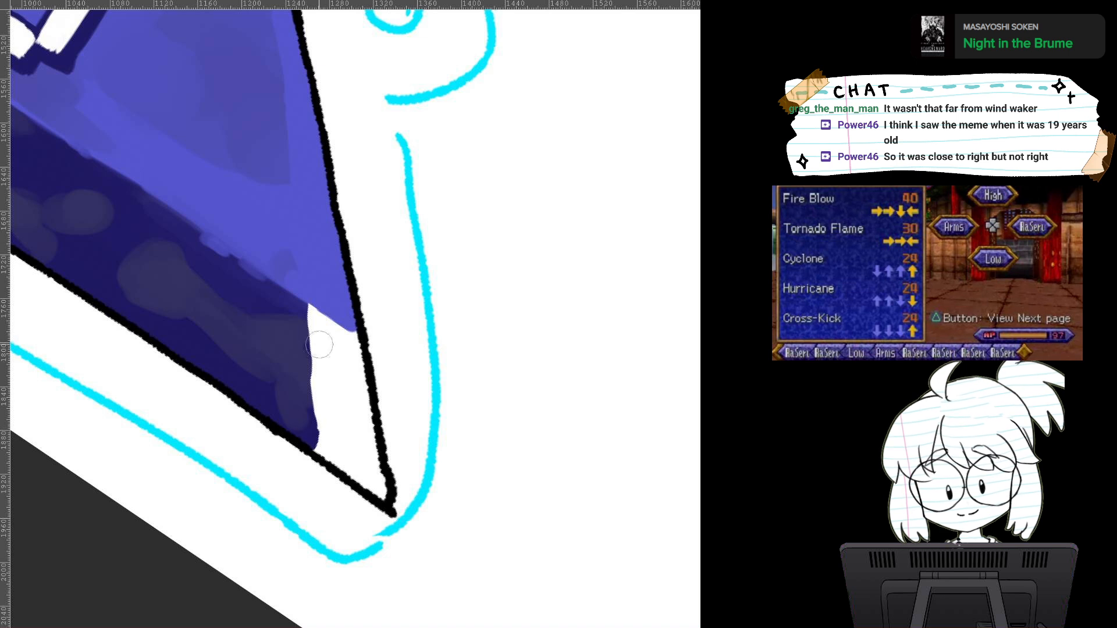
mouse_move(319, 345)
mouse_down()
mouse_move(305, 314)
mouse_move(349, 337)
mouse_move(364, 439)
mouse_up()
mouse_move(364, 439)
mouse_down()
mouse_move(354, 347)
mouse_move(387, 497)
mouse_move(312, 349)
mouse_move(322, 444)
mouse_move(310, 436)
mouse_up()
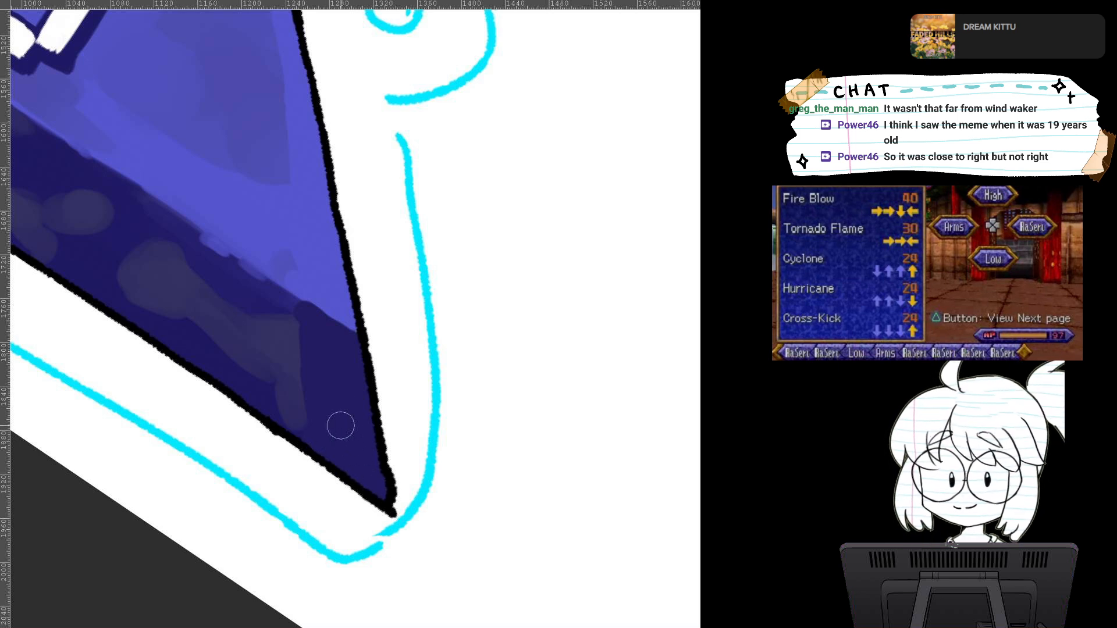
drag(341, 425, 368, 437)
mouse_move(423, 323)
mouse_down()
mouse_move(423, 378)
mouse_move(428, 355)
mouse_up()
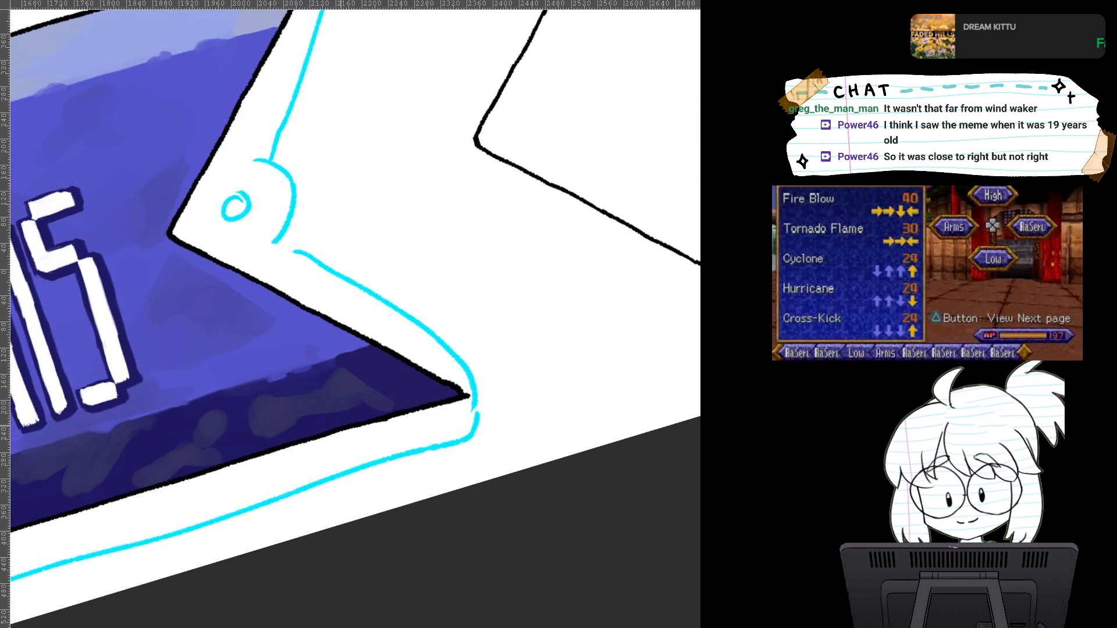
Step: Paint muted greyish light blue over the lower part of the light bevel at the banner's pointed end
mouse_move(309, 256)
mouse_down()
mouse_move(459, 387)
mouse_move(460, 401)
mouse_move(459, 358)
mouse_move(632, 178)
mouse_up()
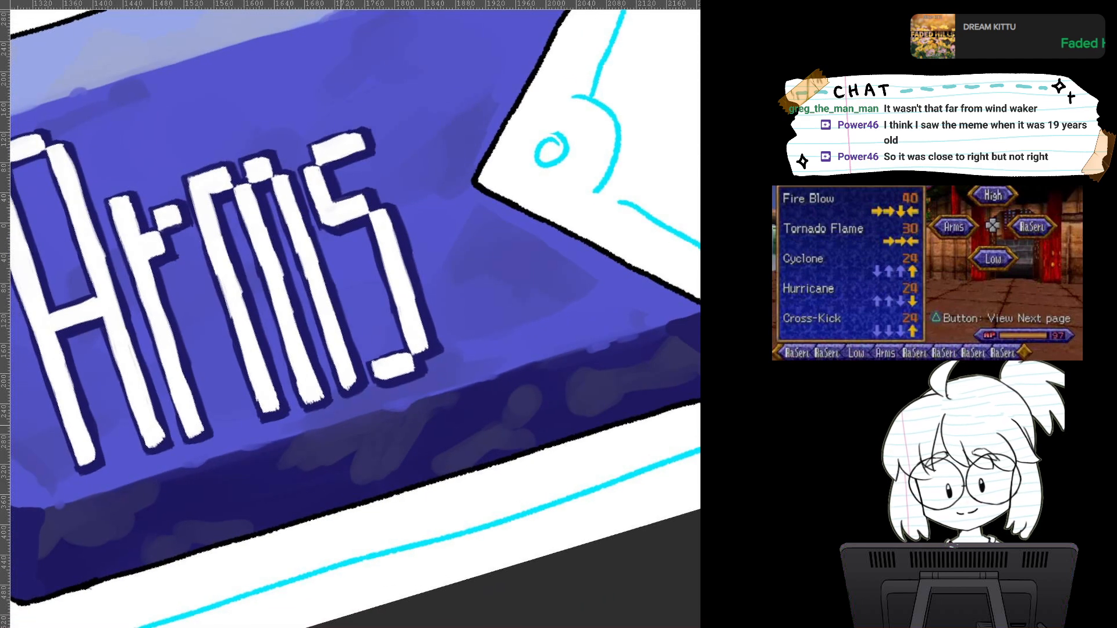
mouse_move(547, 279)
mouse_down()
mouse_move(547, 338)
mouse_move(546, 280)
mouse_move(546, 319)
mouse_up()
drag(431, 302, 619, 339)
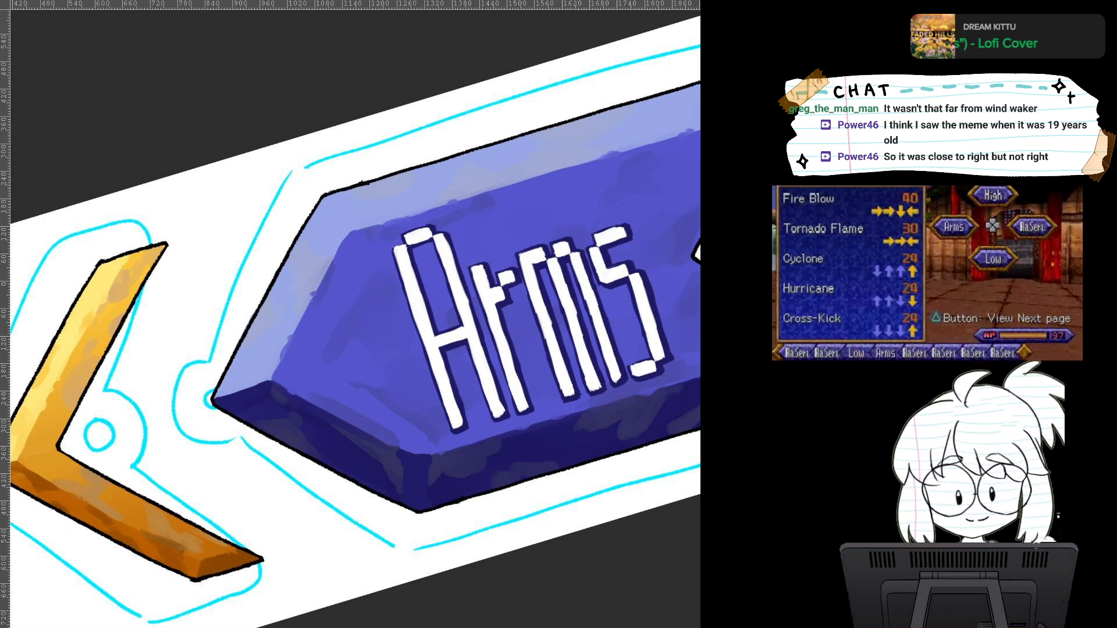
scroll(406, 379, up, 3)
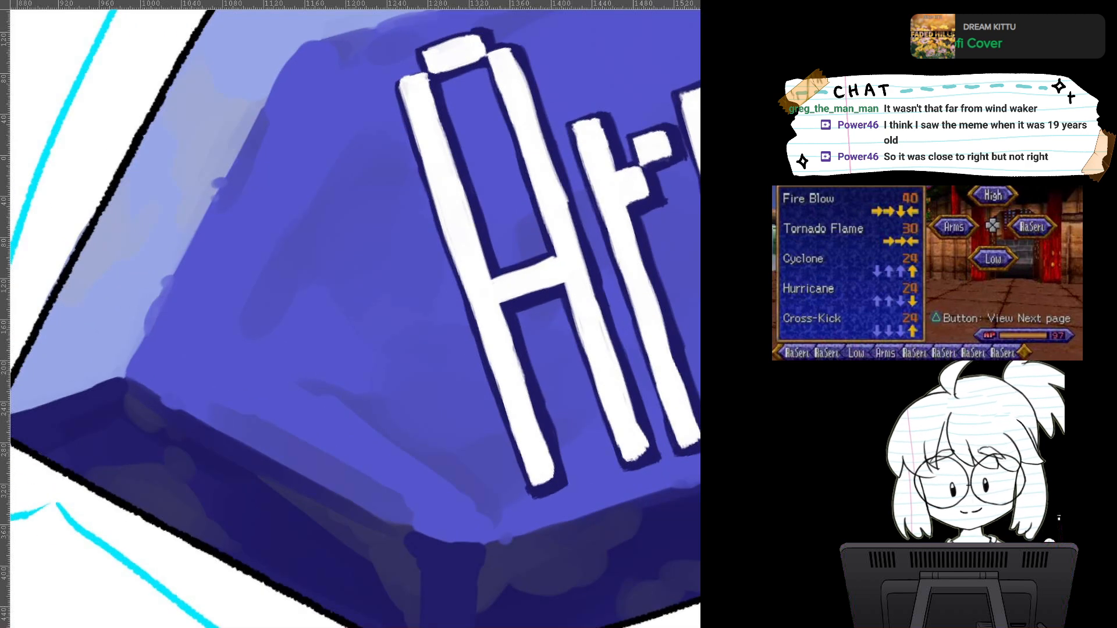
drag(407, 379, 597, 412)
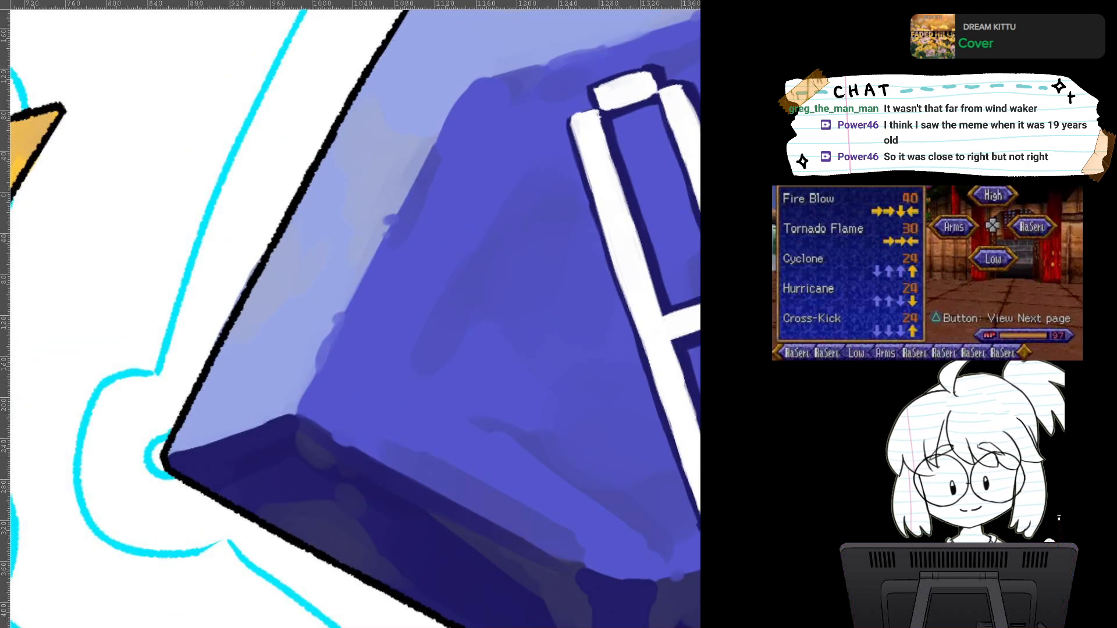
ctrl+click(272, 294)
drag(196, 435, 274, 407)
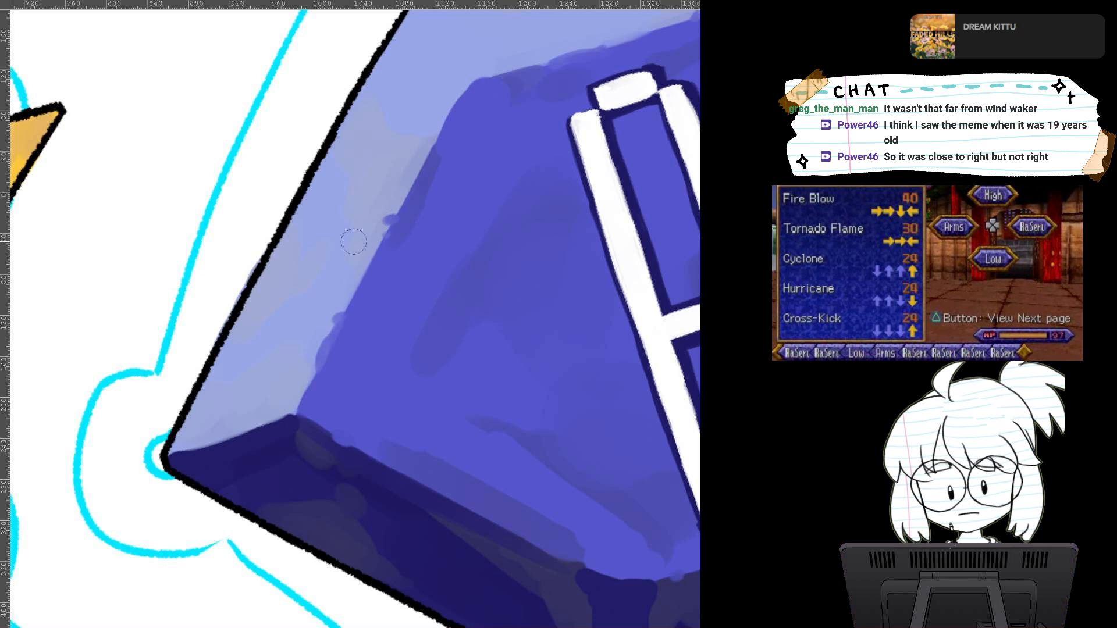
Step: Examine the light and dark bevels around the banner's pointed end and lower corner from several angles
drag(354, 241, 187, 369)
scroll(353, 319, down, 1)
drag(353, 319, 337, 341)
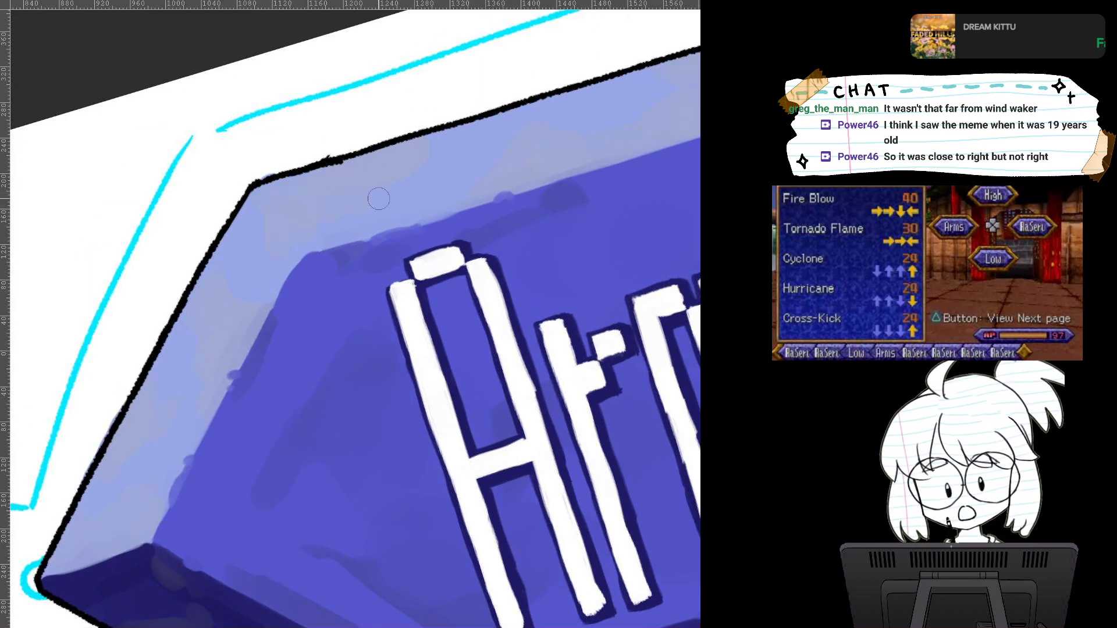
scroll(489, 162, down, 1)
drag(489, 162, 671, 258)
scroll(363, 432, up, 2)
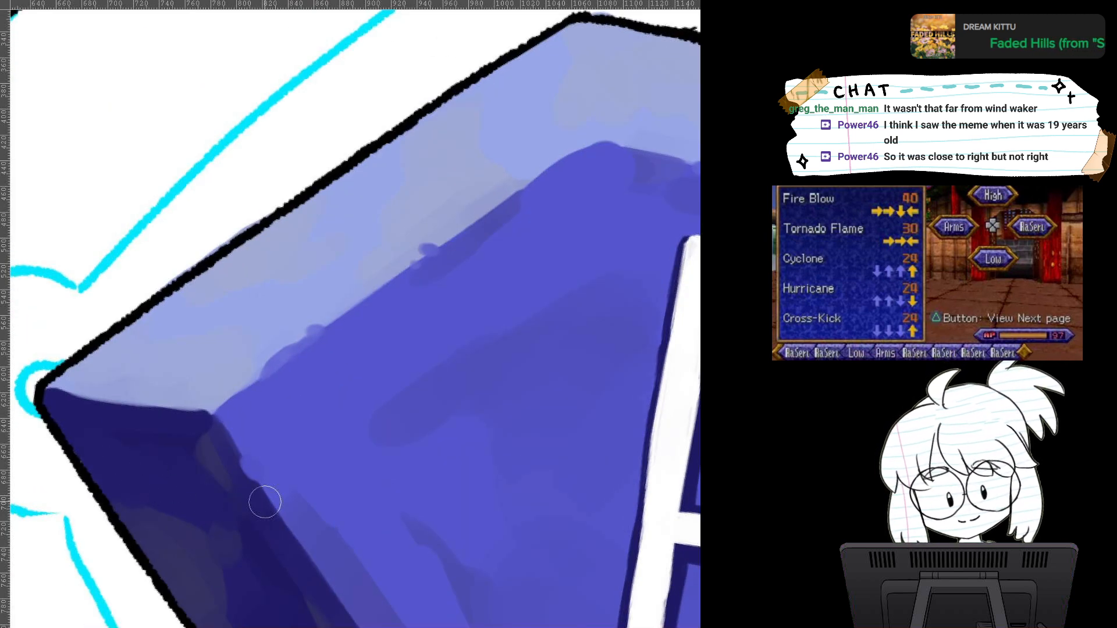
drag(266, 501, 190, 369)
scroll(355, 318, down, 1)
drag(232, 279, 241, 379)
drag(395, 419, 503, 369)
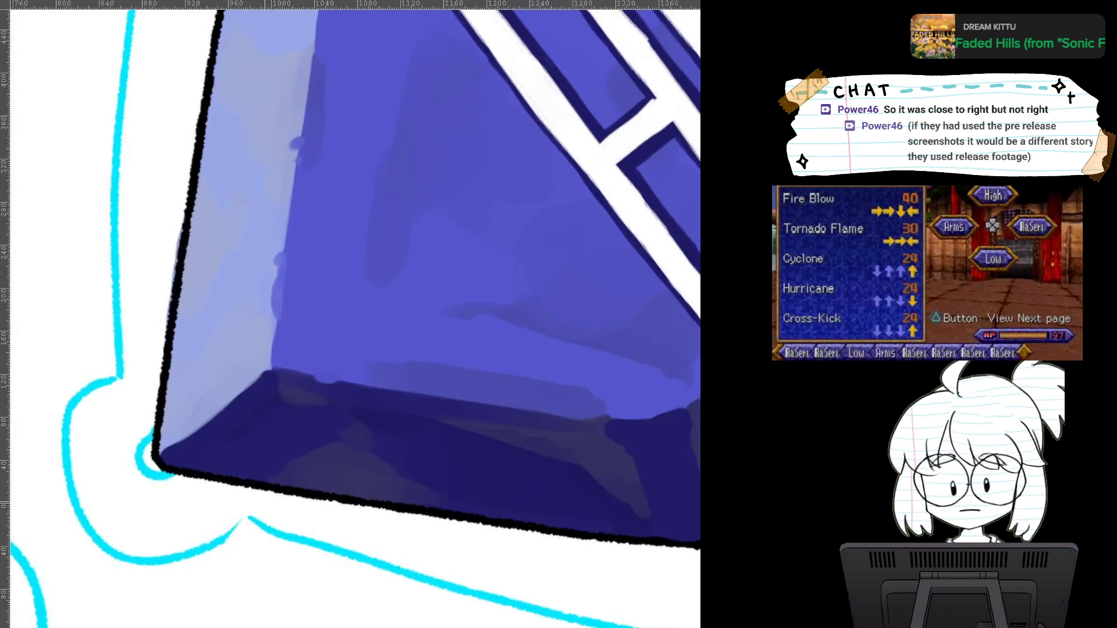
drag(603, 404, 619, 288)
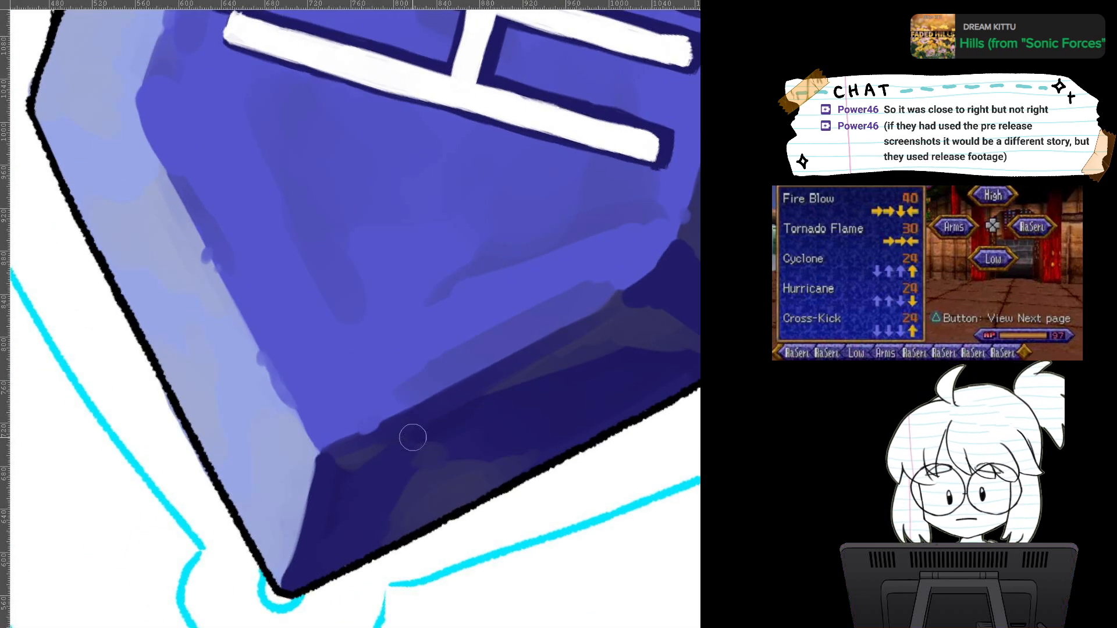
mouse_move(412, 438)
mouse_down()
mouse_move(527, 381)
mouse_move(288, 521)
mouse_up()
drag(465, 261, 475, 352)
scroll(355, 319, down, 2)
drag(454, 268, 315, 345)
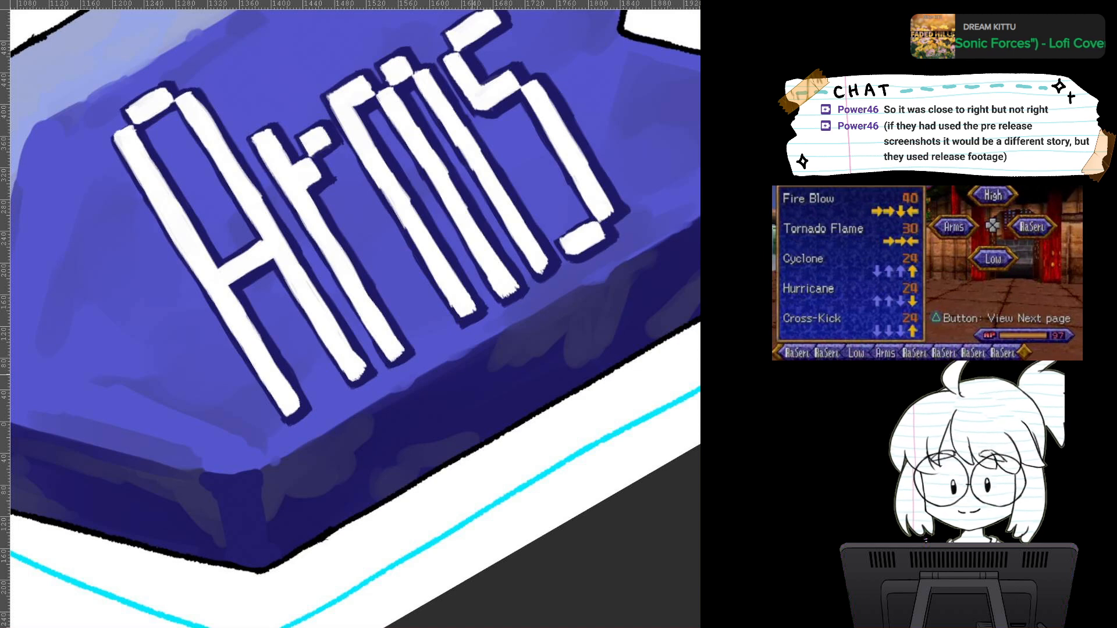
Step: Brush muted dark grey-blue over the dark bevel's lower corner to blend the two bevel faces
drag(482, 251, 487, 380)
drag(360, 262, 436, 396)
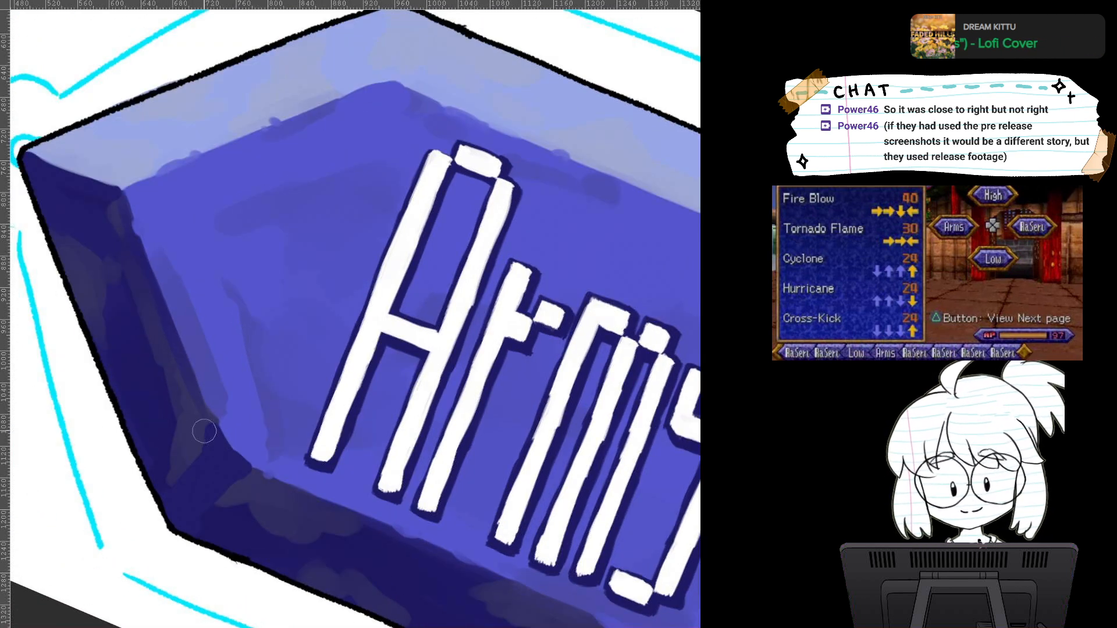
mouse_move(196, 406)
mouse_down()
mouse_move(209, 444)
mouse_move(201, 495)
mouse_up()
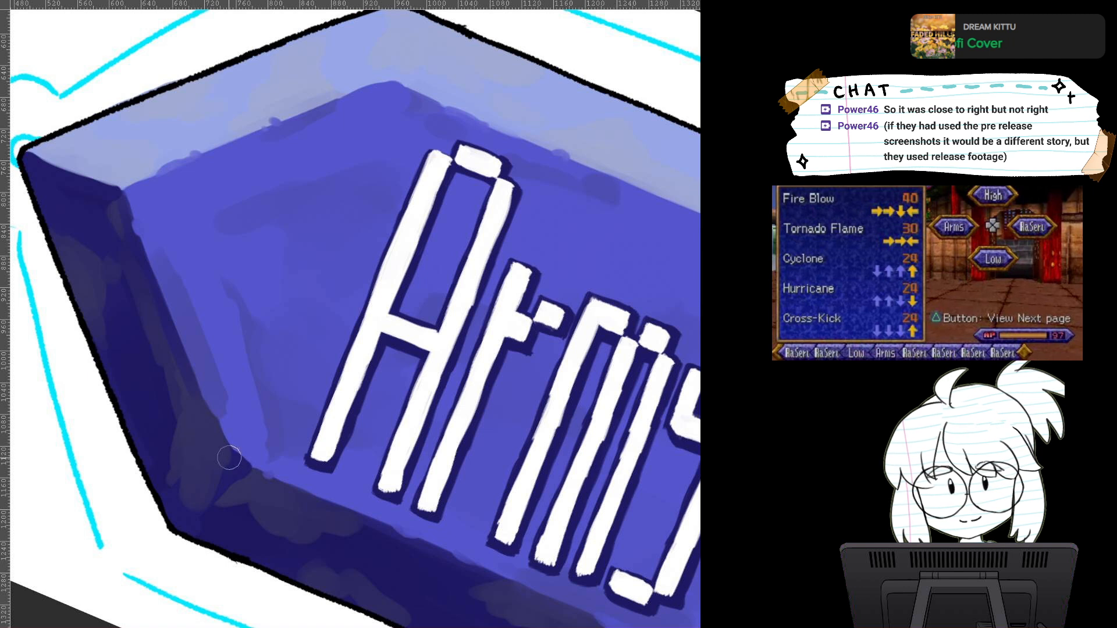
drag(230, 459, 243, 474)
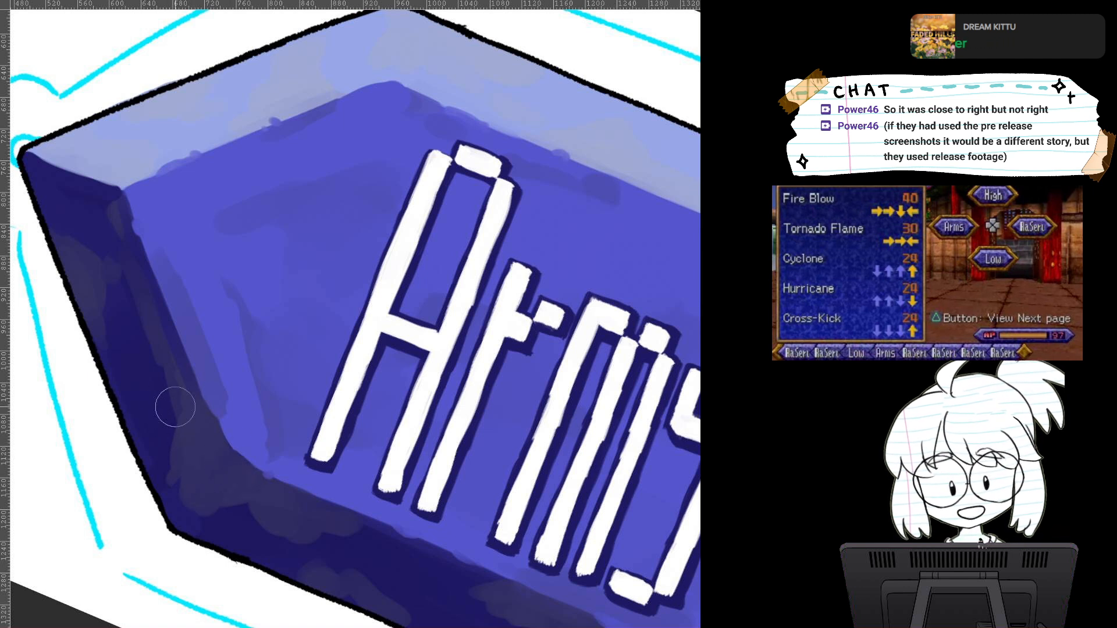
mouse_move(169, 415)
mouse_down()
mouse_move(192, 437)
mouse_move(190, 460)
mouse_up()
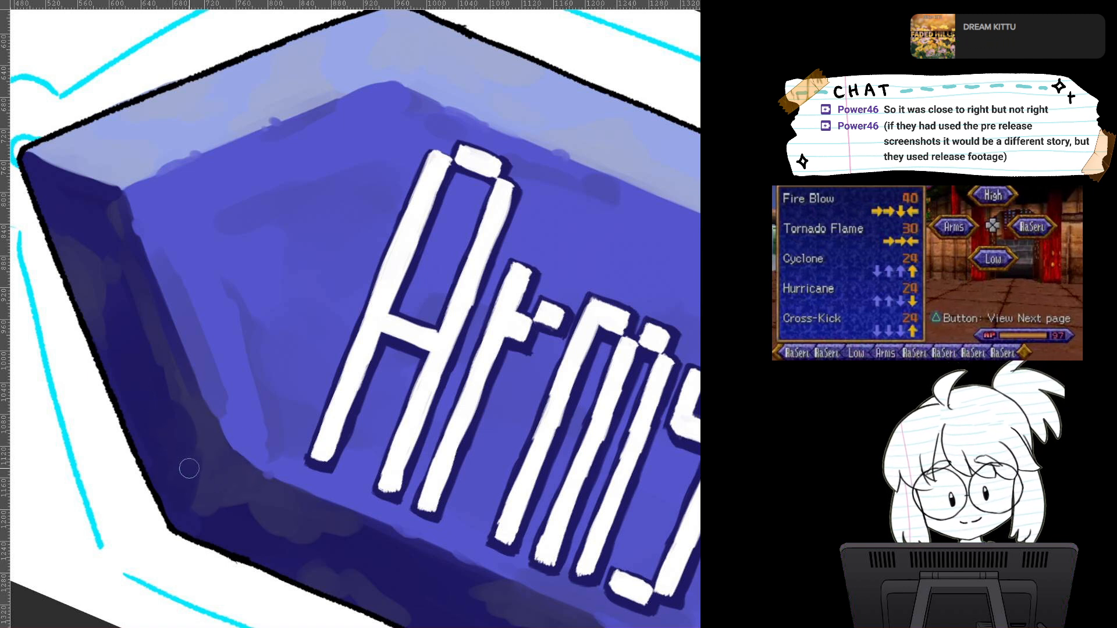
mouse_move(245, 484)
mouse_down()
mouse_move(278, 484)
mouse_move(208, 430)
mouse_move(206, 535)
mouse_up()
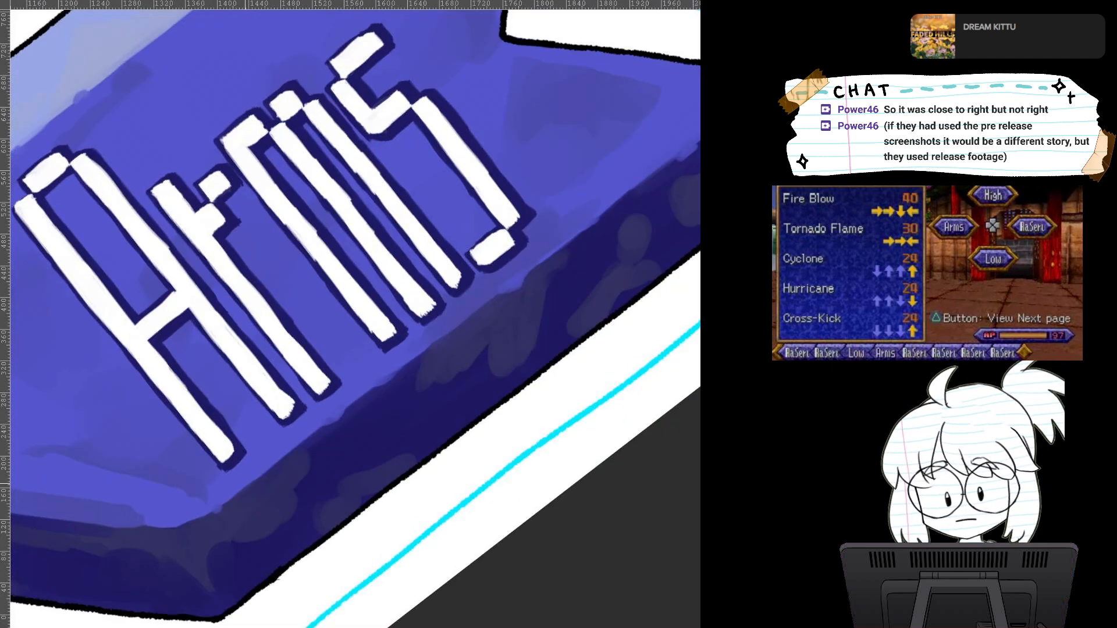
Step: Examine the bevel tips at the banner's notched end, then the overall shading of the banner and gold chevron
drag(500, 232, 178, 458)
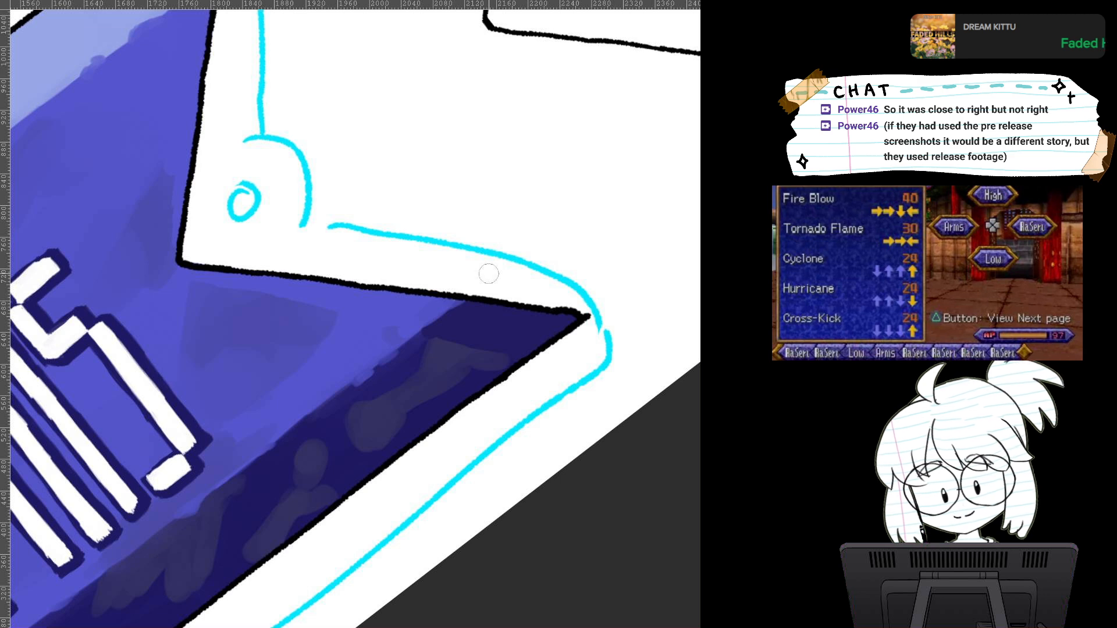
drag(453, 330, 423, 444)
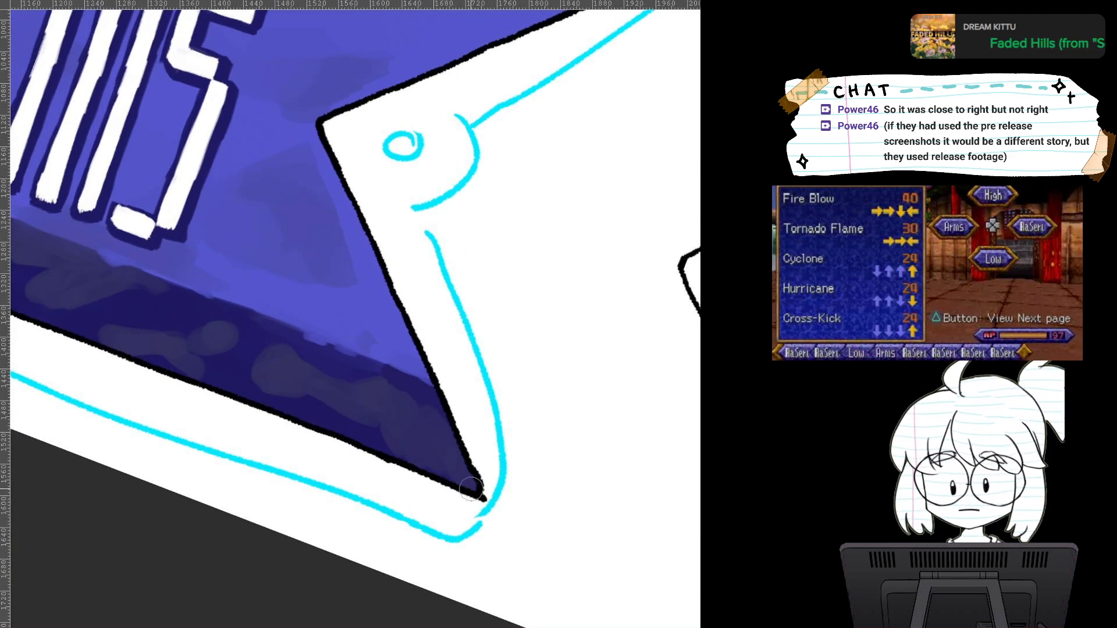
drag(467, 463, 651, 582)
drag(467, 418, 502, 376)
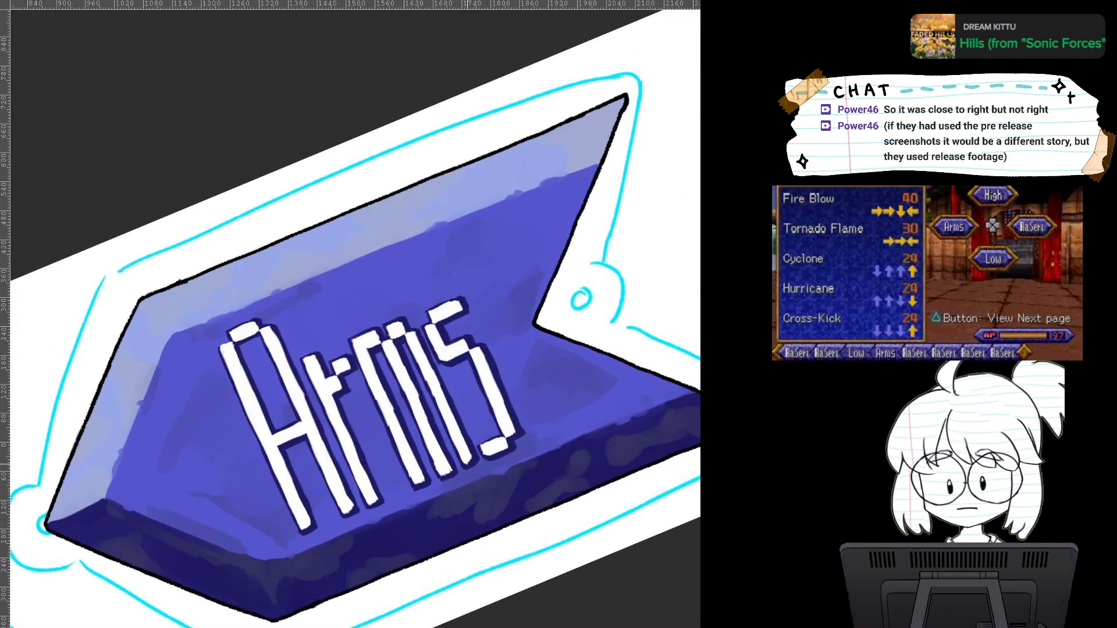
drag(550, 311, 550, 233)
drag(550, 195, 439, 464)
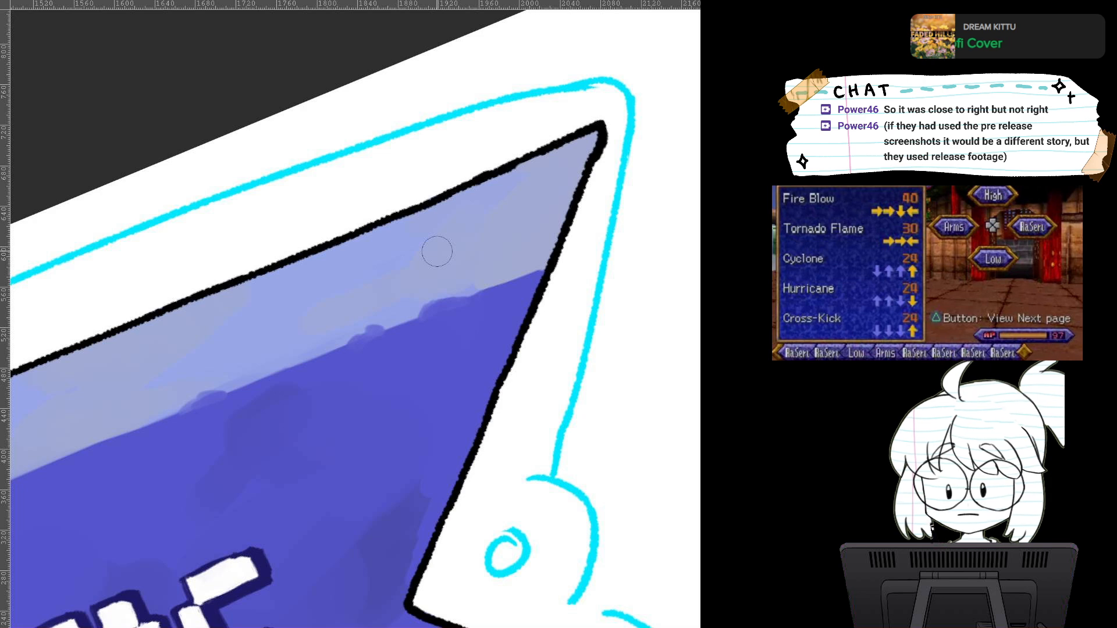
scroll(479, 347, down, 3)
drag(480, 346, 462, 177)
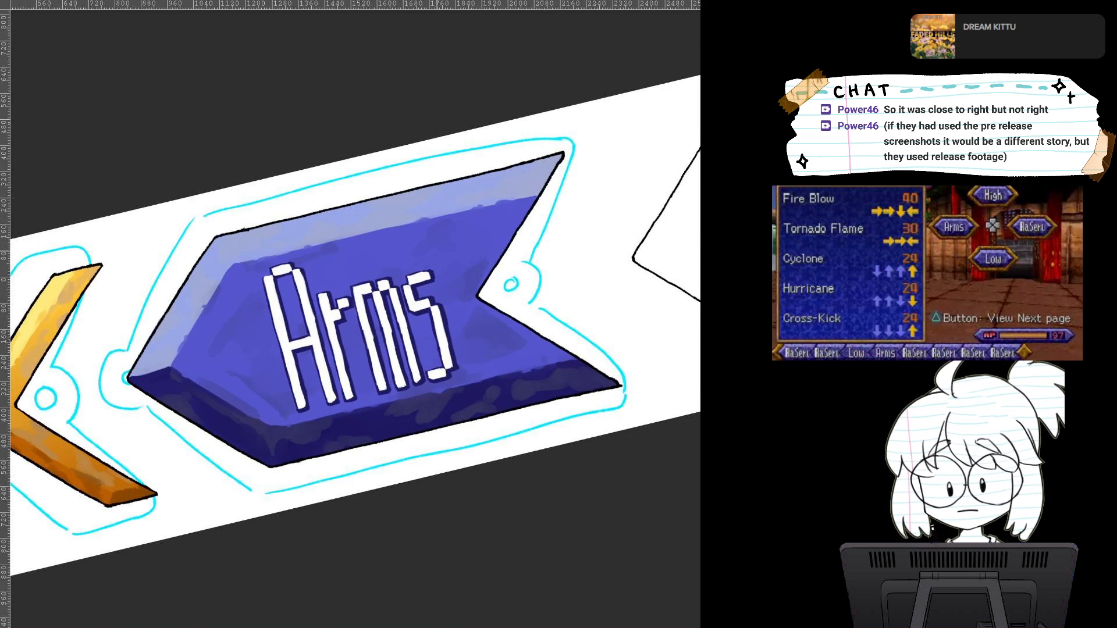
drag(437, 233, 579, 223)
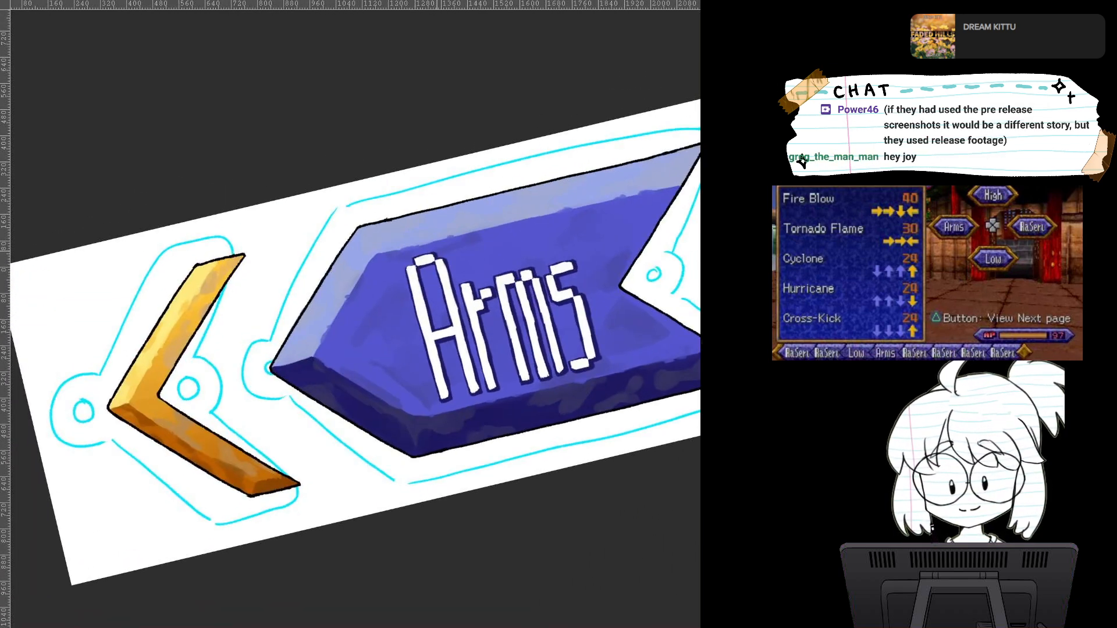
drag(220, 286, 229, 274)
drag(535, 256, 223, 270)
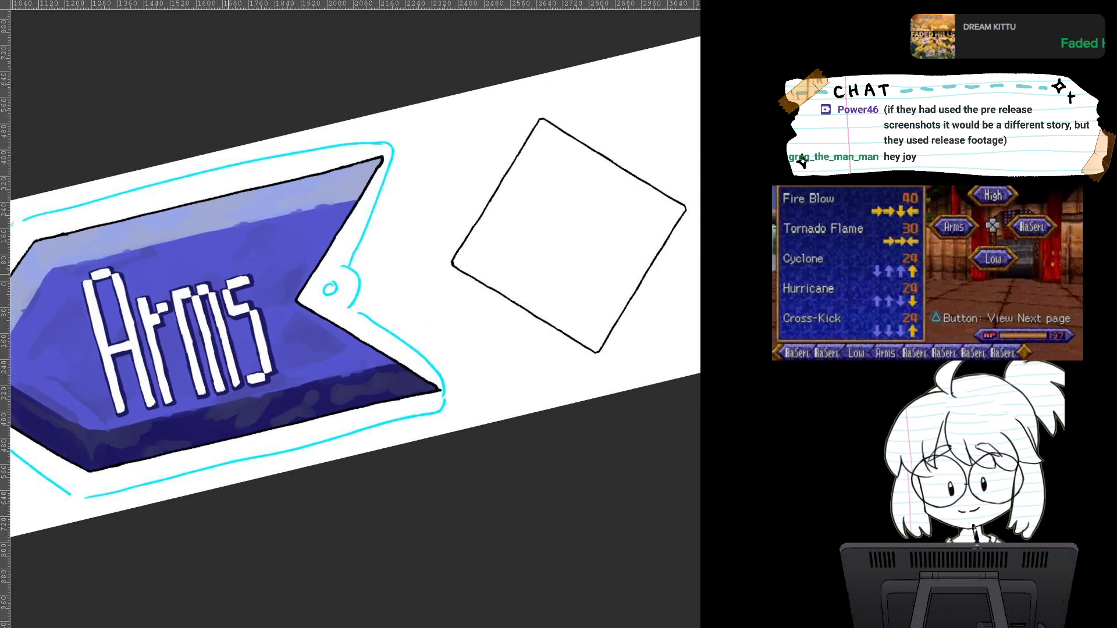
Step: Paint a thin darker-blue shadow inside the black outline along both edges of the banner's notch
key(5)
drag(465, 232, 326, 323)
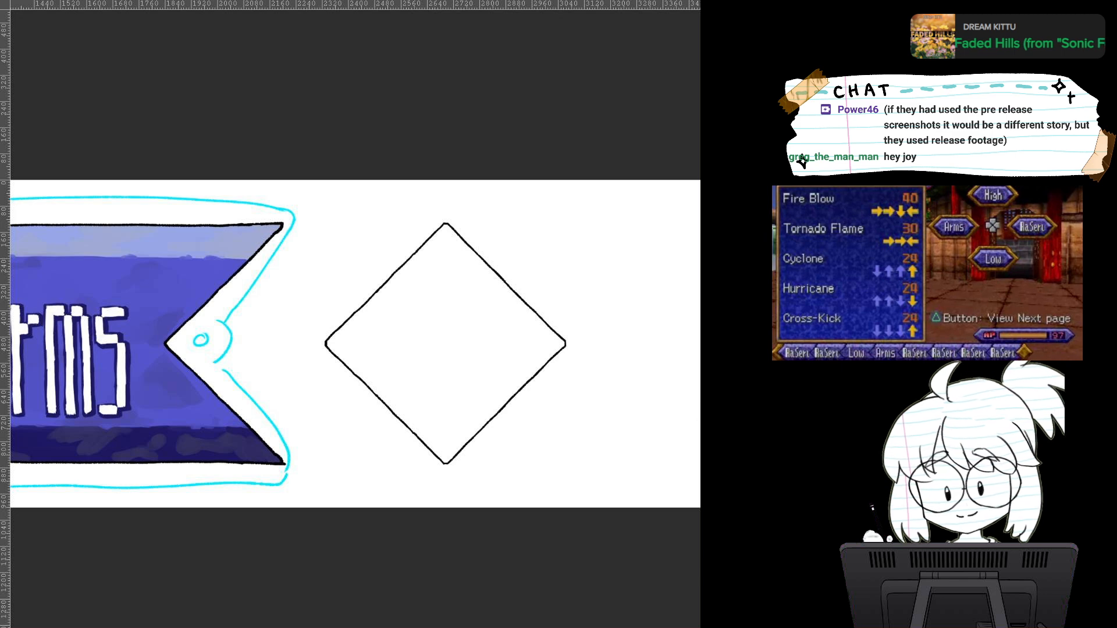
scroll(396, 431, up, 4)
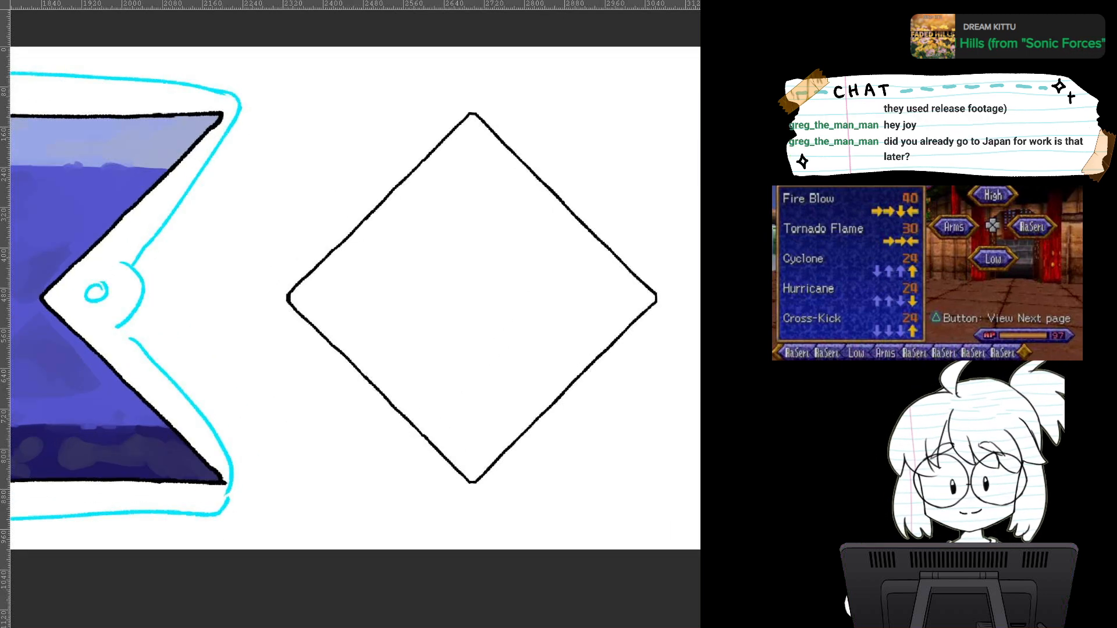
drag(397, 431, 536, 503)
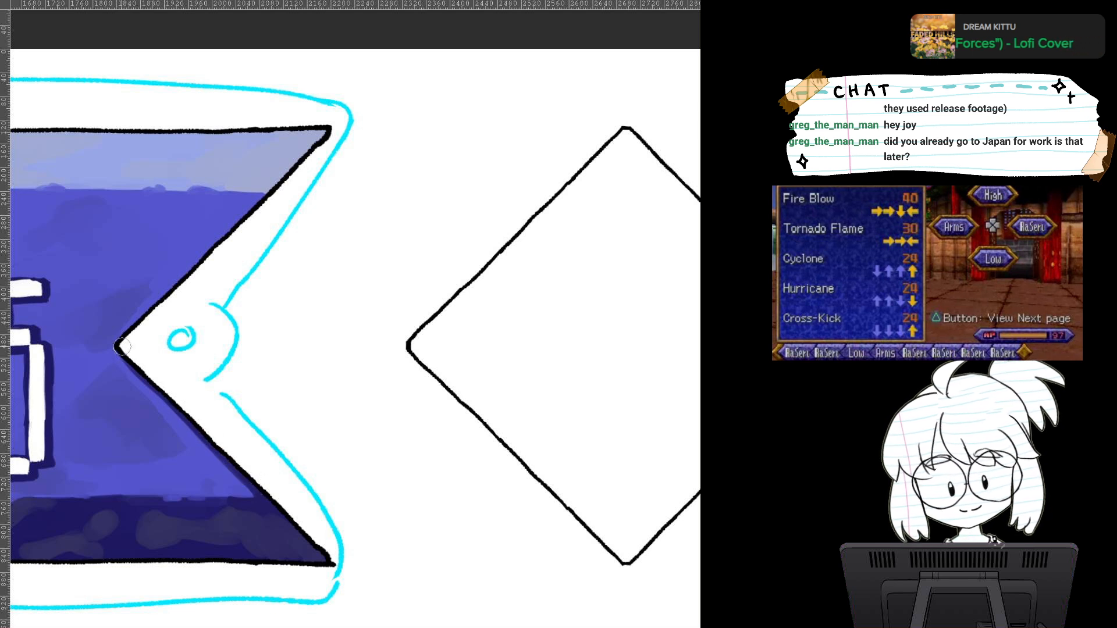
drag(123, 355, 143, 373)
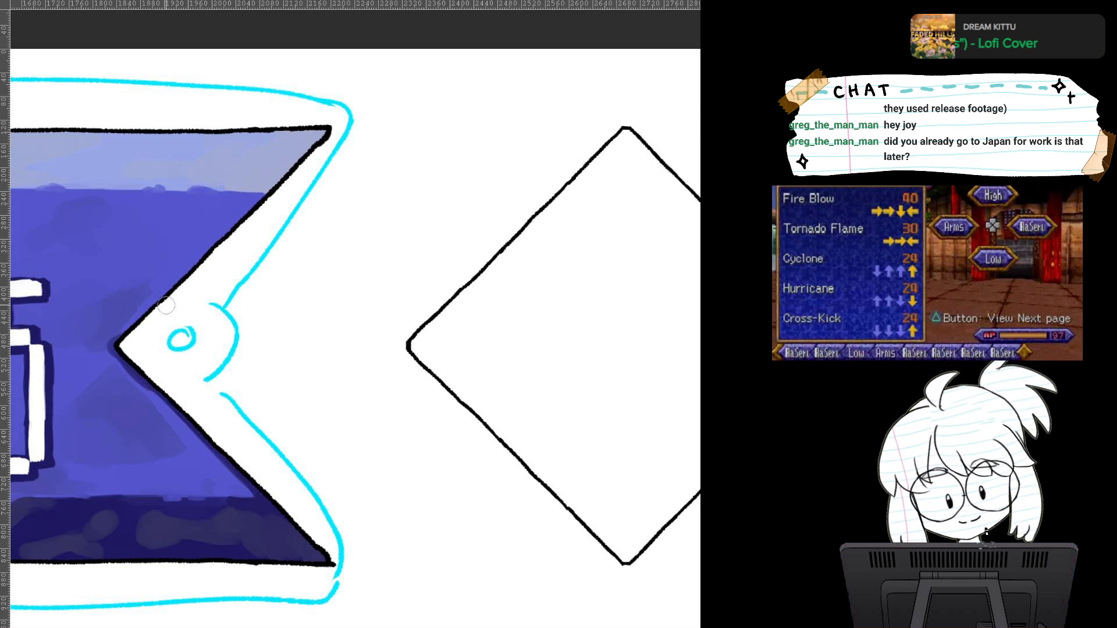
key(ctrl+z)
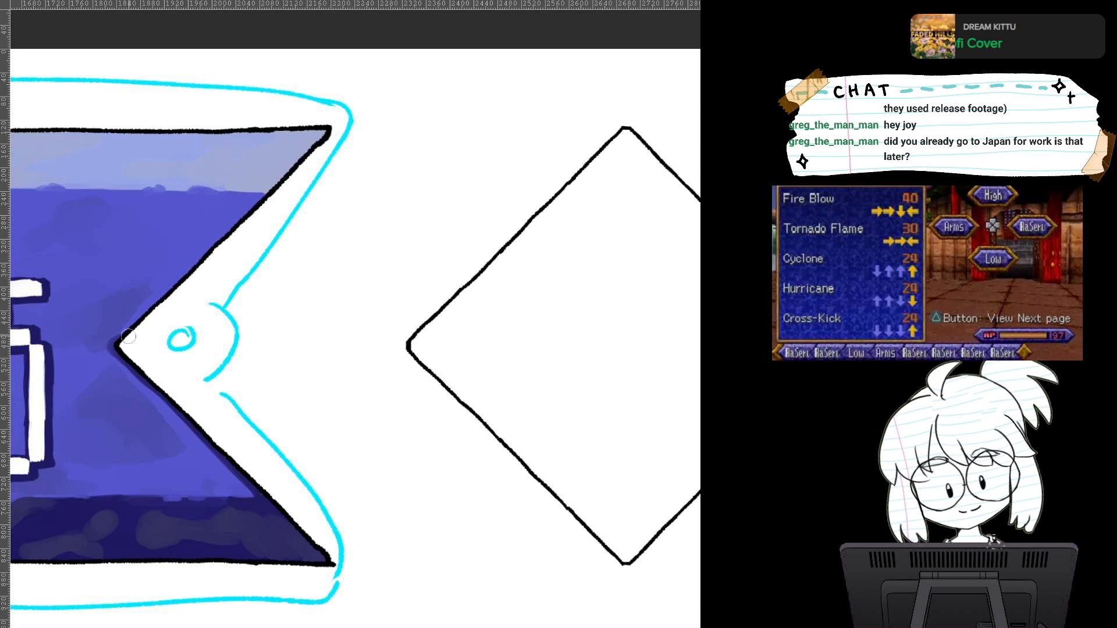
drag(129, 336, 264, 198)
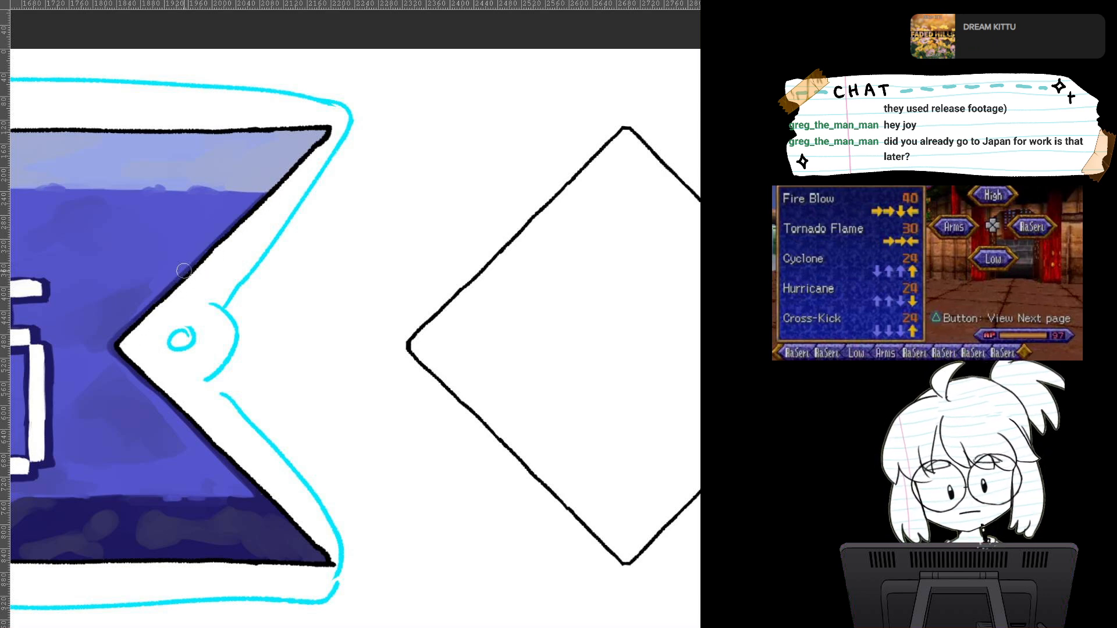
scroll(184, 271, up, 5)
scroll(184, 271, down, 5)
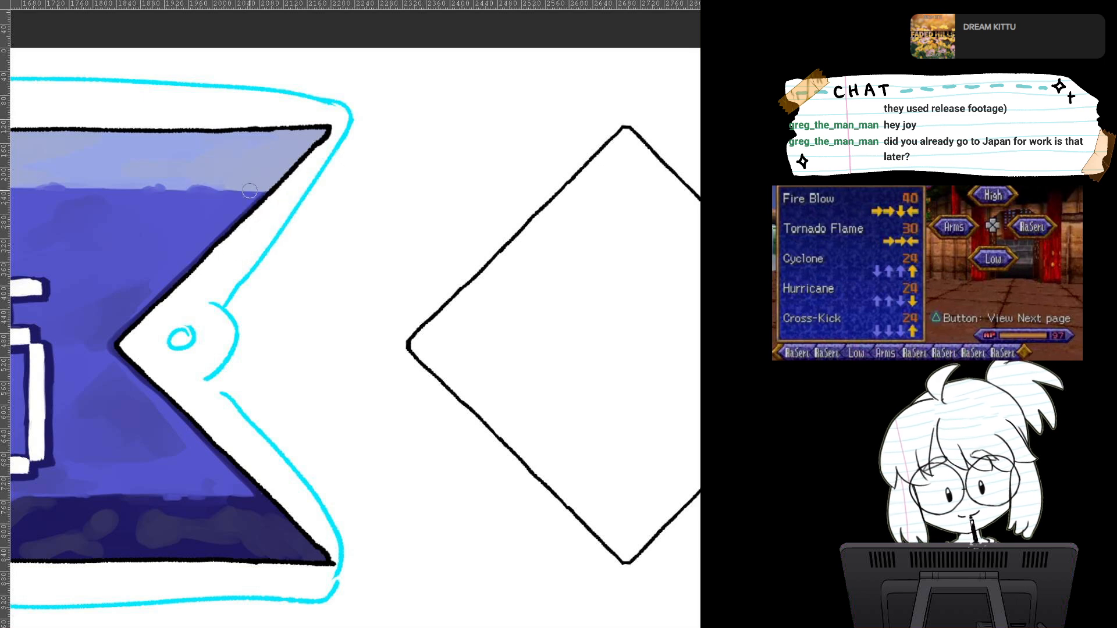
Step: Sample the greyish light blue and touch up the light bevel's lower edge where it meets the notch
alt+click(270, 169)
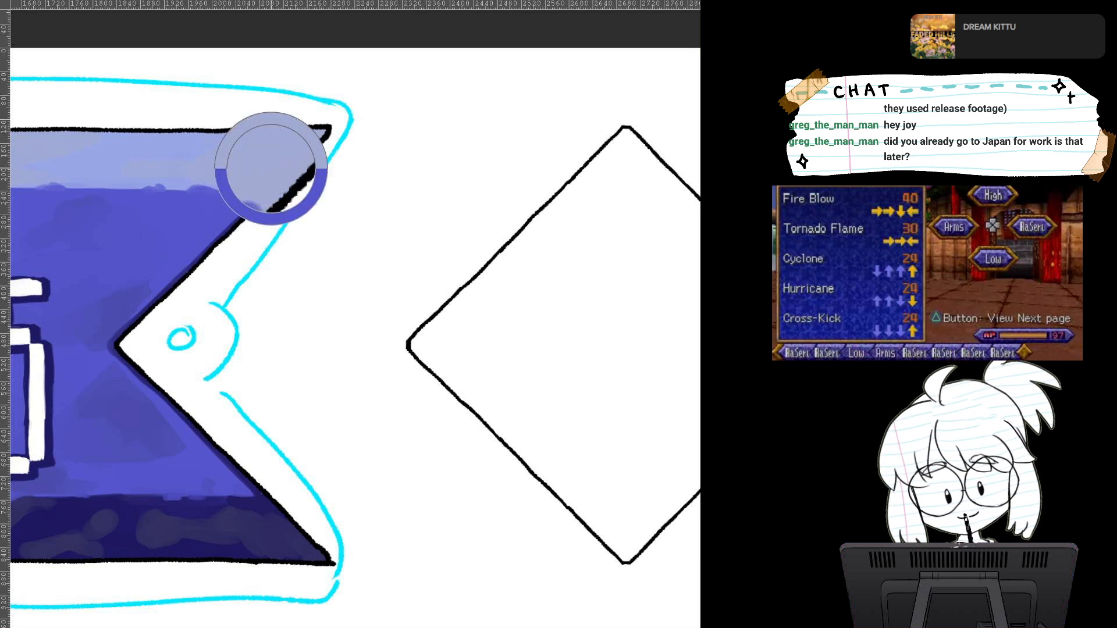
drag(235, 182, 257, 184)
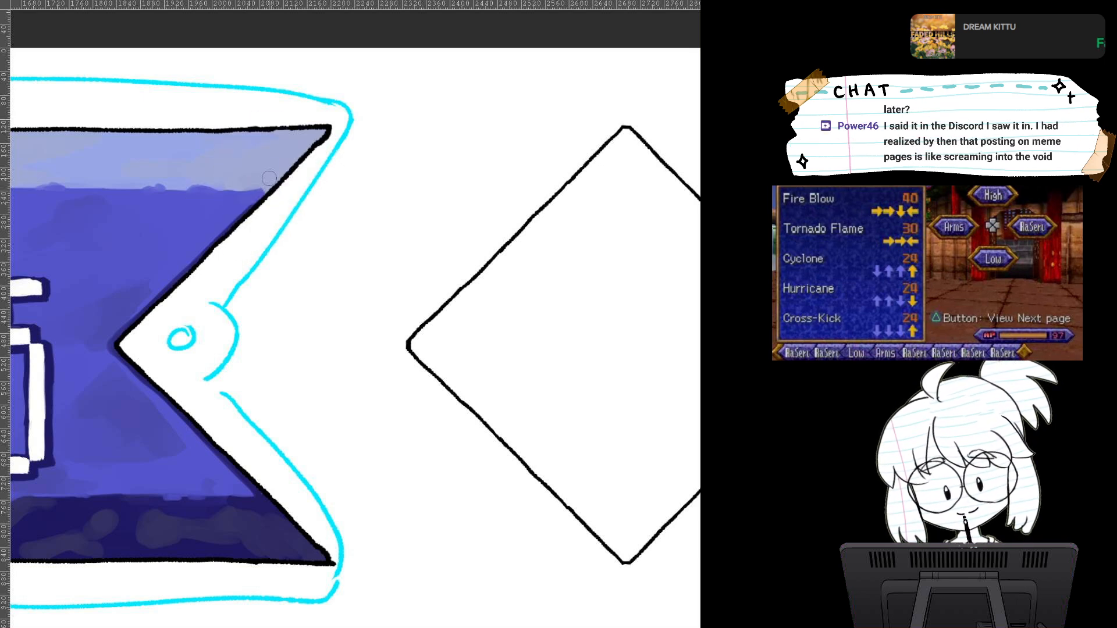
scroll(413, 361, down, 5)
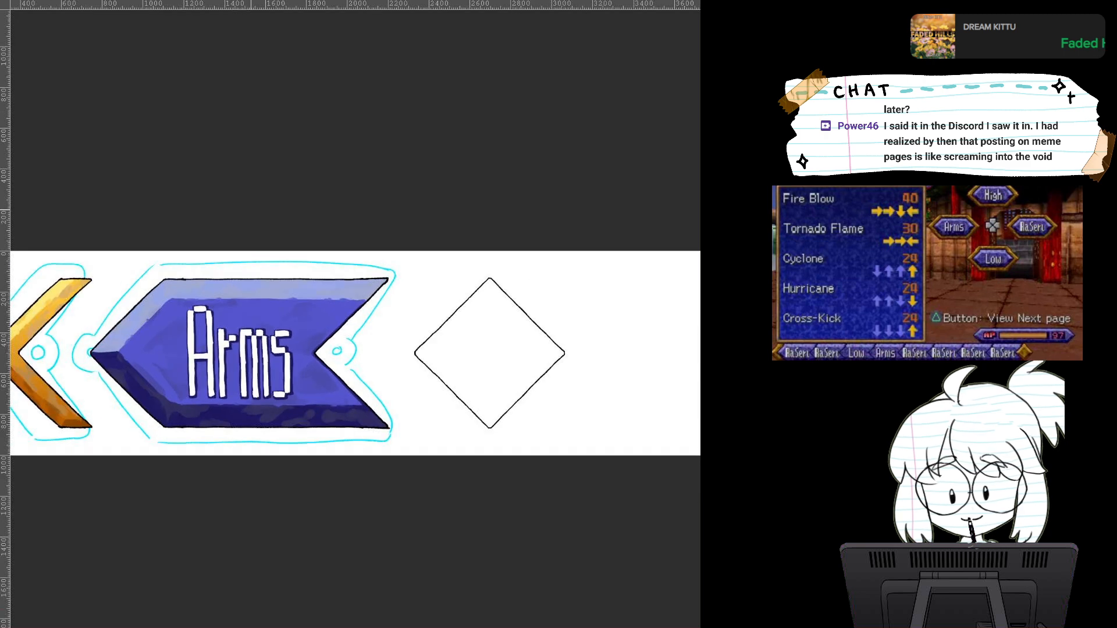
Step: Lasso-select the inside of the blank diamond along its upper-left edge, between its top and left corners
scroll(477, 433, up, 4)
scroll(355, 264, up, 2)
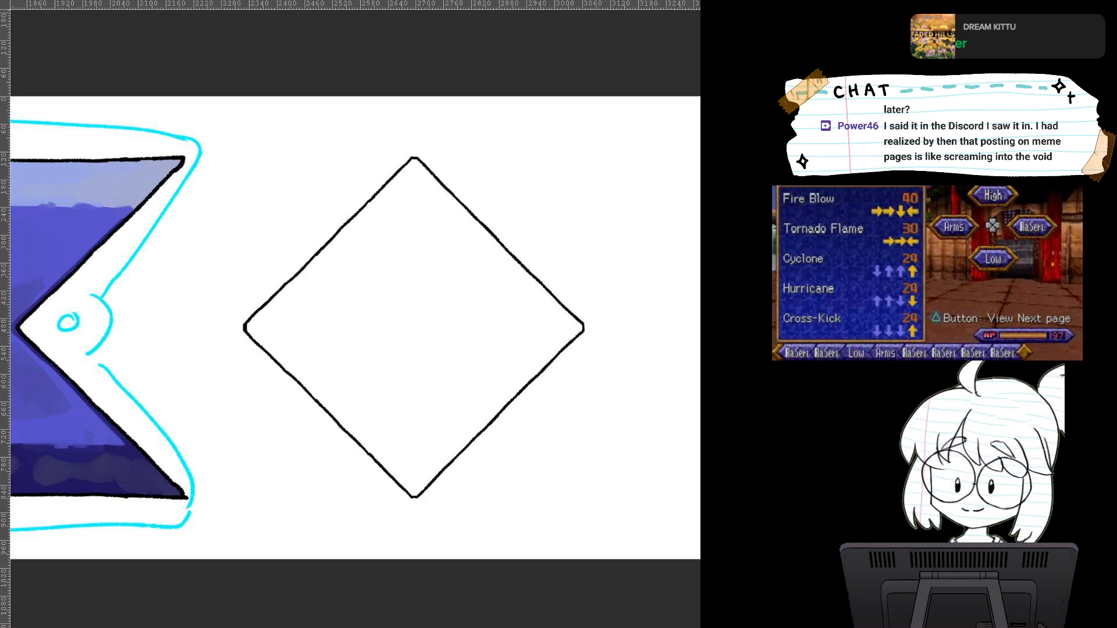
scroll(509, 344, up, 2)
drag(509, 345, 649, 426)
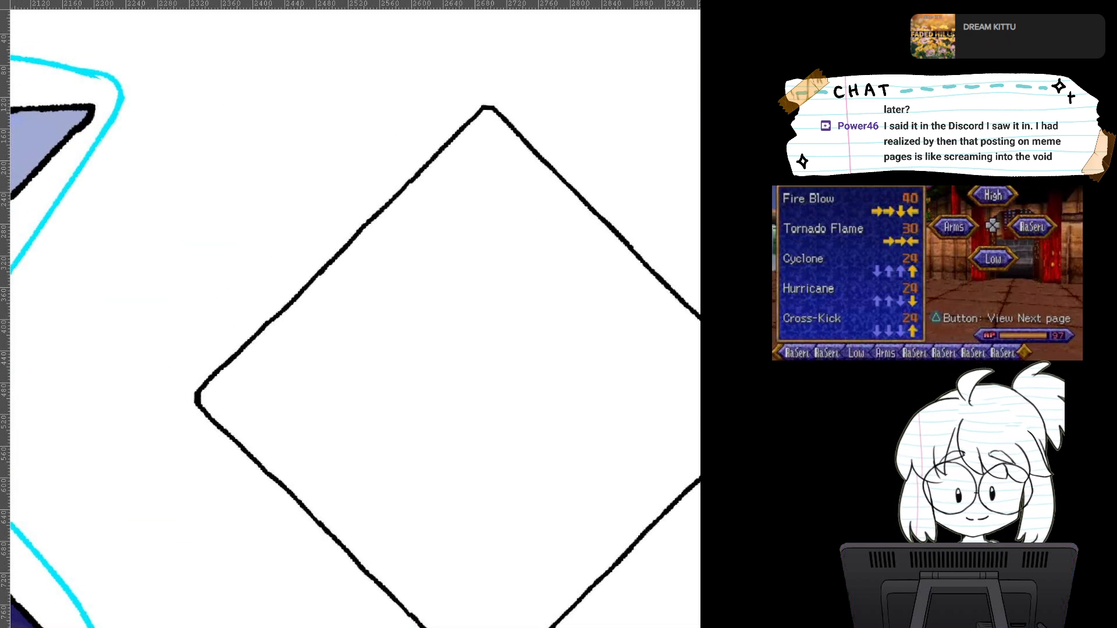
scroll(465, 367, up, 2)
drag(465, 367, 376, 432)
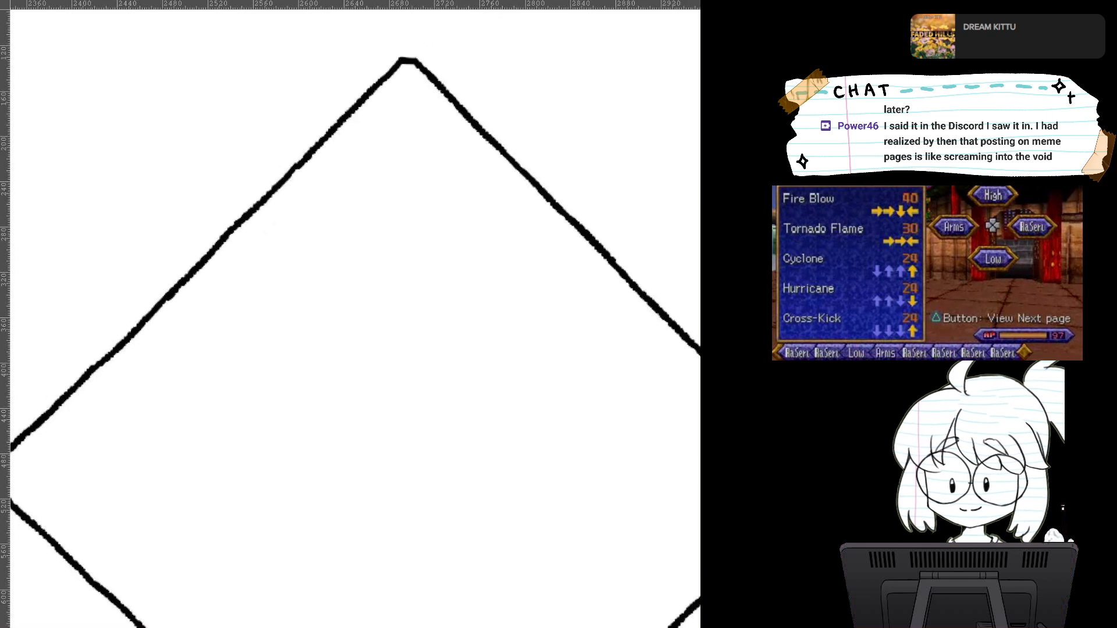
scroll(408, 341, down, 1)
drag(407, 341, 414, 282)
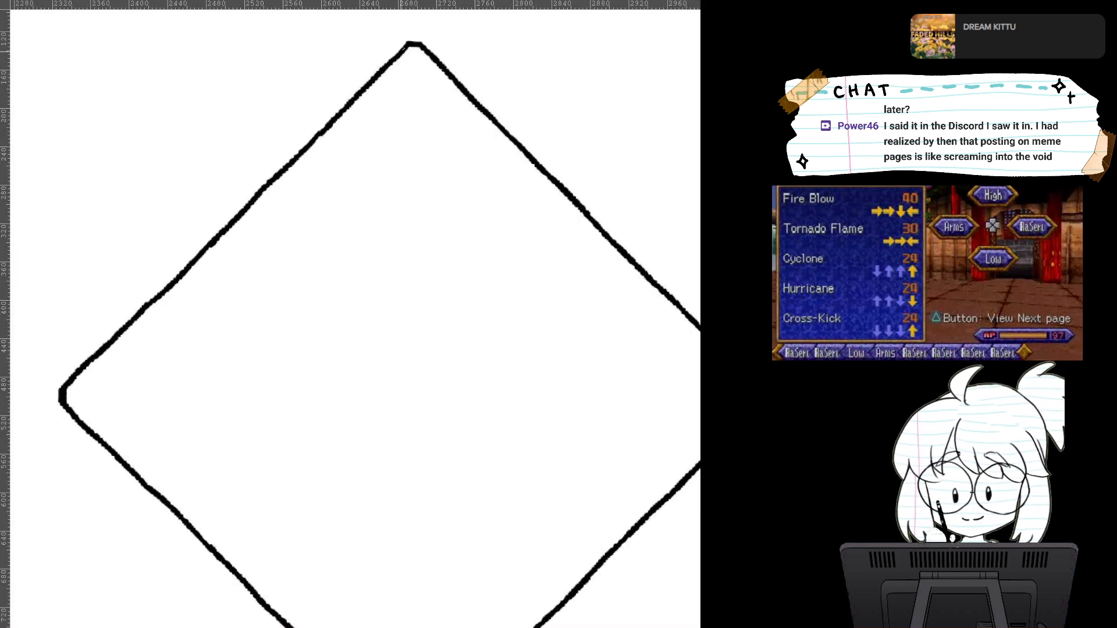
mouse_move(430, 88)
mouse_down()
mouse_move(430, 59)
mouse_move(338, 119)
mouse_move(414, 128)
mouse_move(430, 61)
mouse_up()
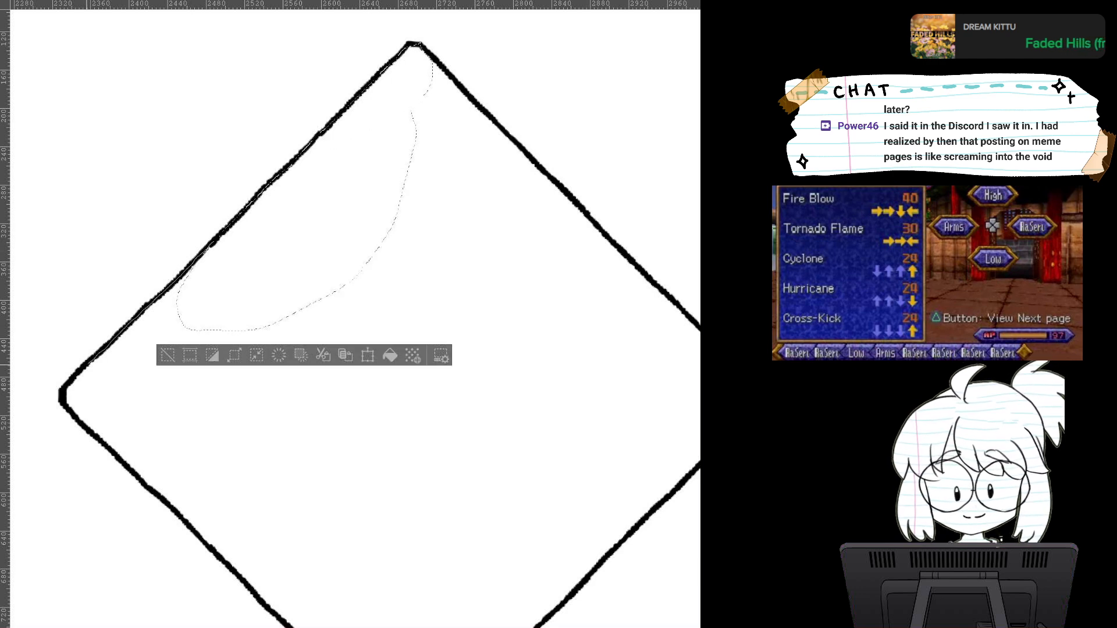
mouse_move(65, 397)
mouse_down()
mouse_move(305, 318)
mouse_move(317, 291)
mouse_up()
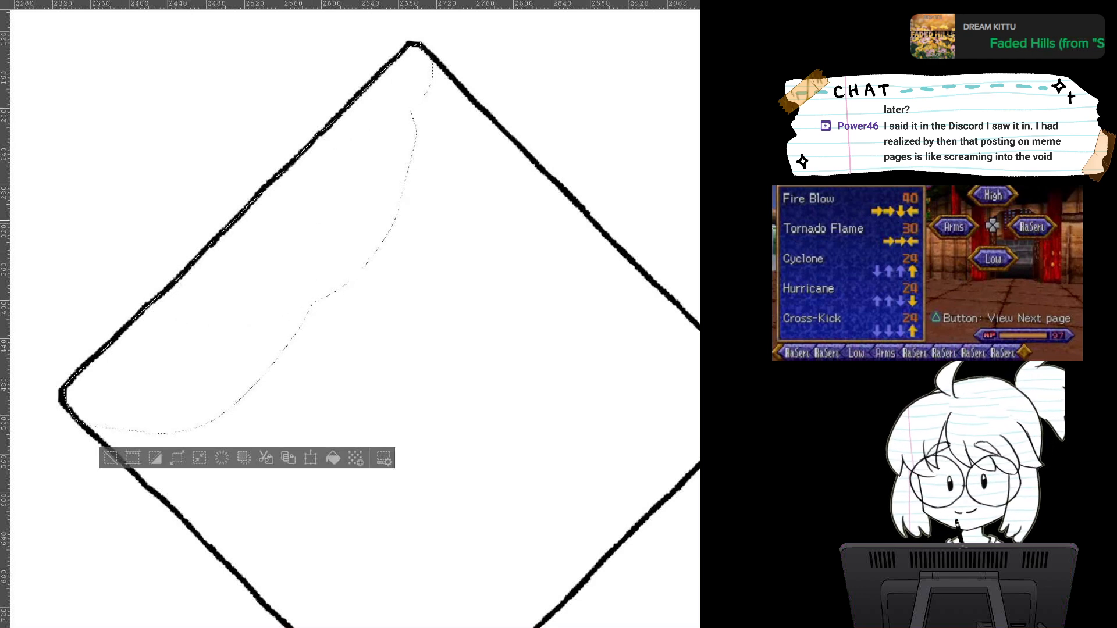
Step: Extend the selection along the diamond's lower-left edge down to its bottom corner
mouse_move(351, 348)
mouse_down()
mouse_move(314, 221)
mouse_move(347, 173)
mouse_up()
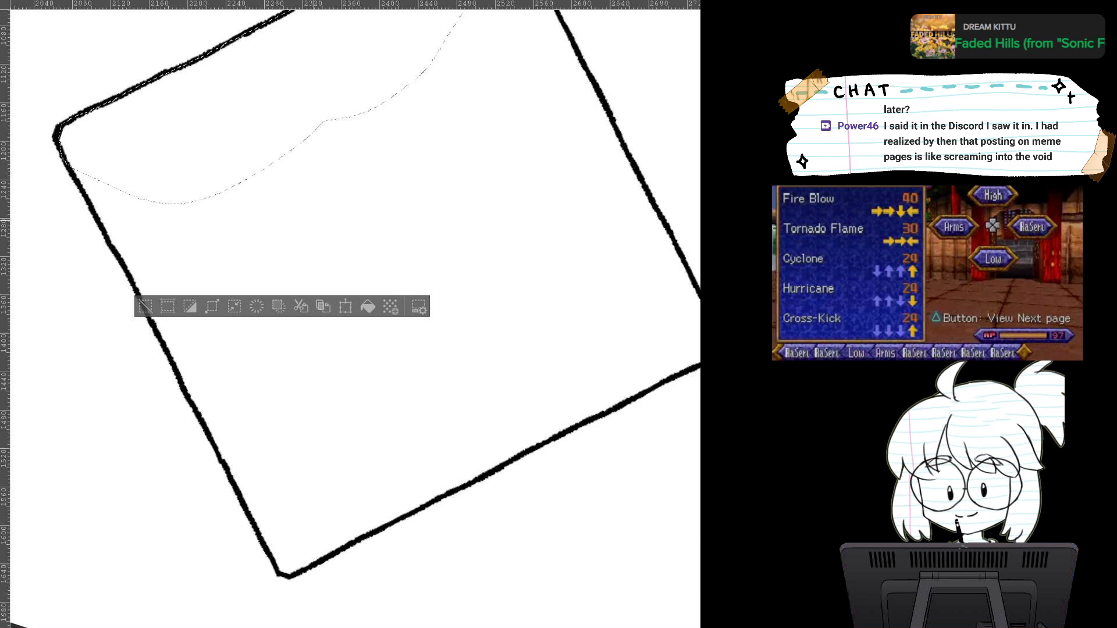
drag(314, 221, 360, 228)
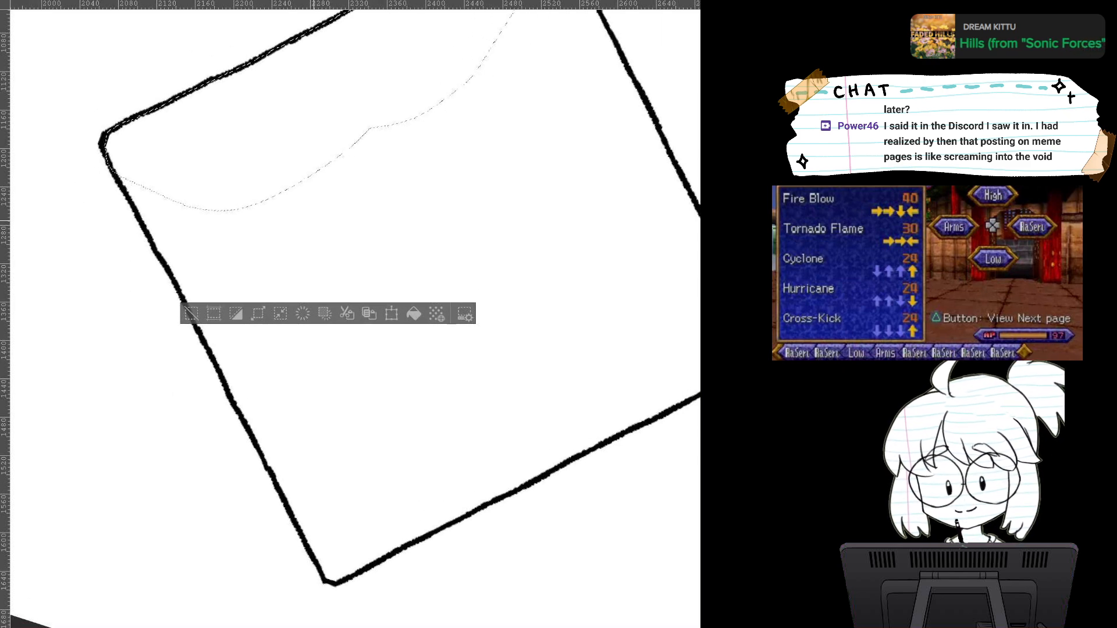
mouse_move(198, 326)
mouse_down()
mouse_move(315, 160)
mouse_move(302, 152)
mouse_up()
mouse_move(188, 308)
mouse_down()
mouse_move(240, 415)
mouse_move(324, 503)
mouse_move(385, 308)
mouse_up()
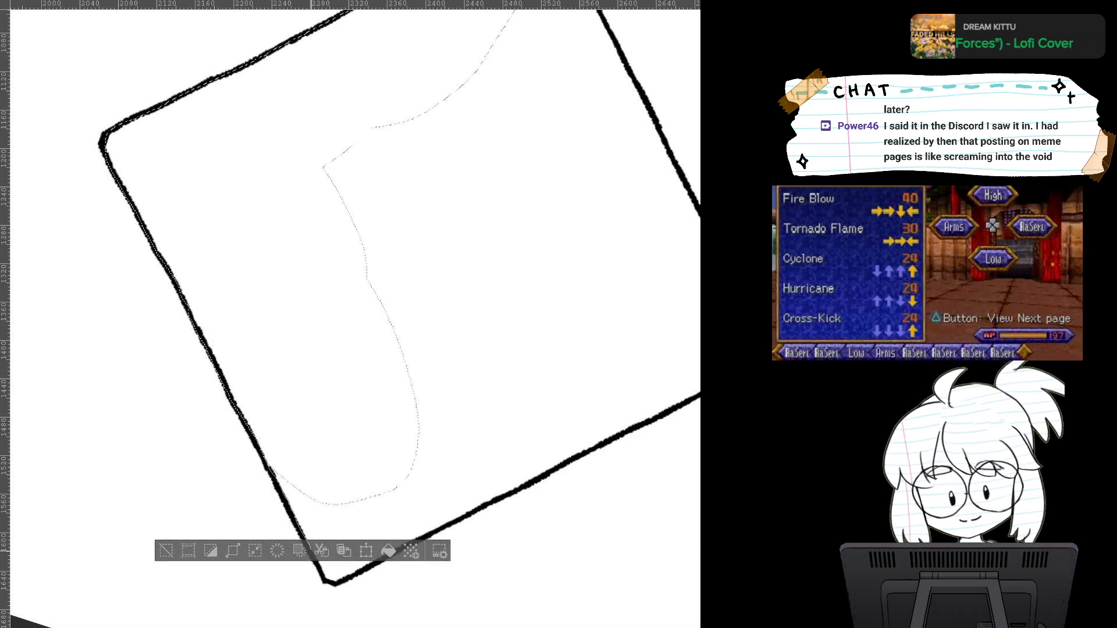
mouse_move(310, 550)
mouse_down()
mouse_move(336, 578)
mouse_move(401, 478)
mouse_move(384, 430)
mouse_up()
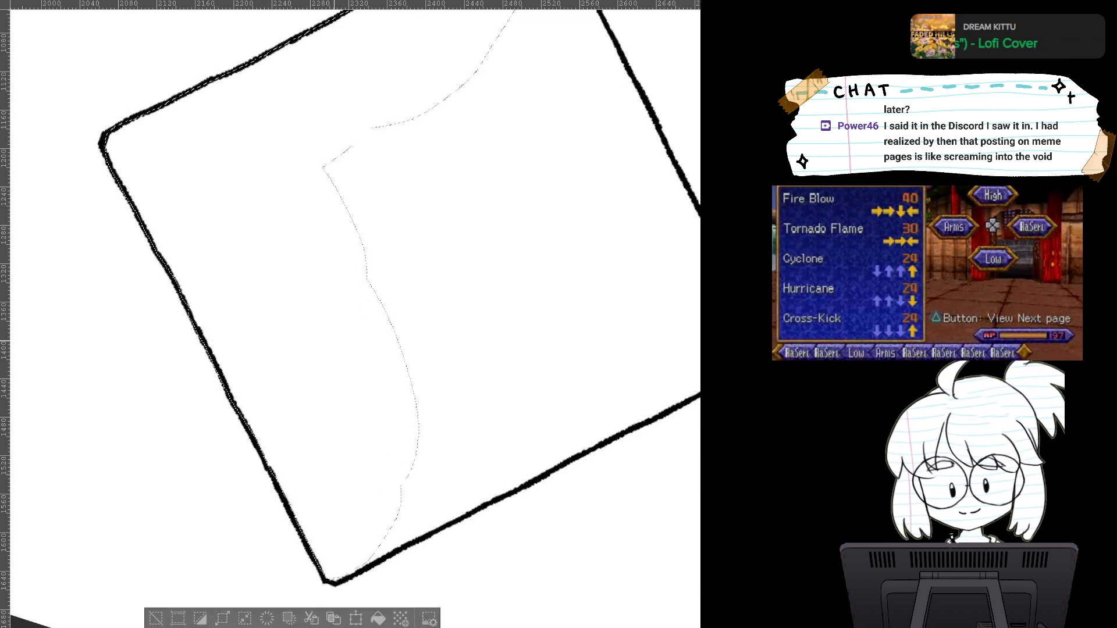
Step: Add the area along the diamond's upper-right edge to the selection, reaching the right corner
drag(430, 192, 248, 423)
mouse_move(366, 144)
mouse_down()
mouse_move(427, 262)
mouse_move(263, 406)
mouse_move(160, 292)
mouse_up()
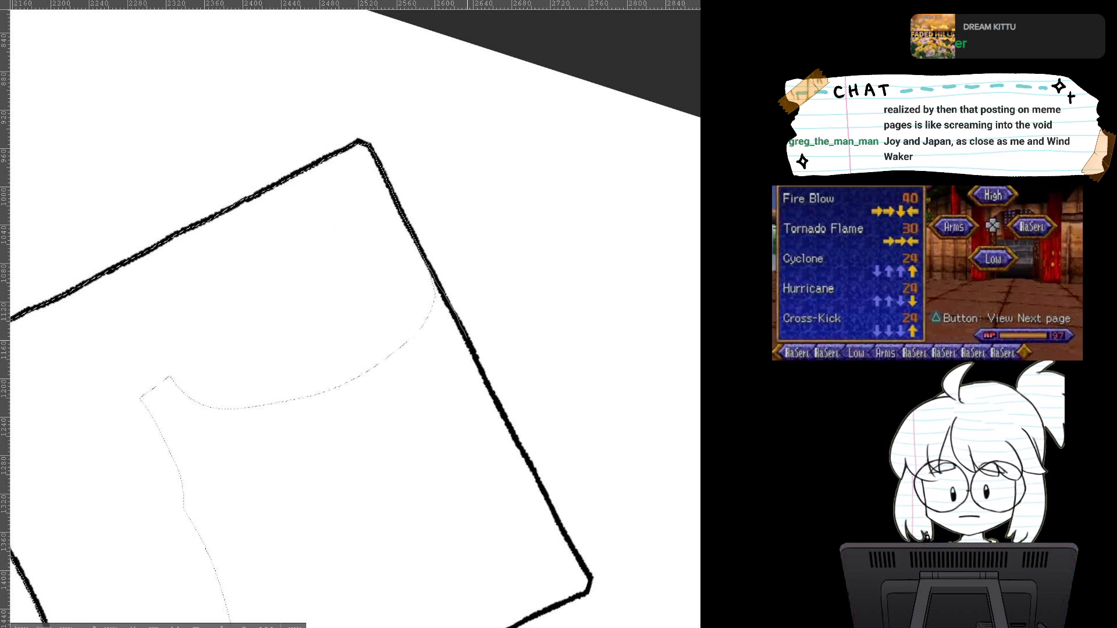
mouse_move(503, 429)
mouse_down()
mouse_move(358, 538)
mouse_move(205, 401)
mouse_up()
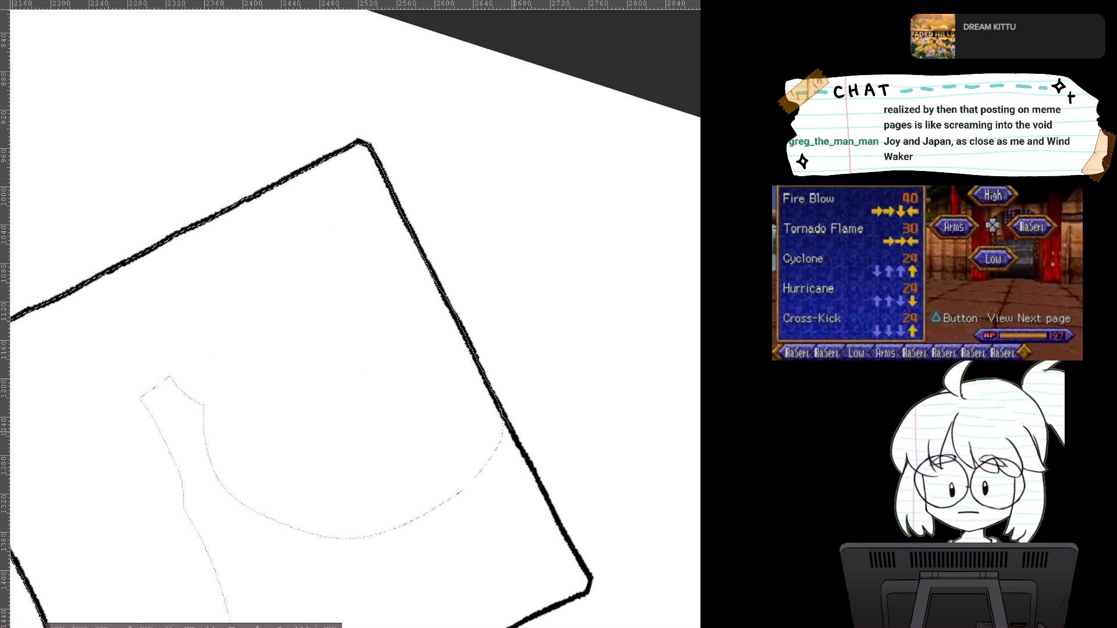
mouse_move(545, 494)
mouse_down()
mouse_move(590, 576)
mouse_move(387, 419)
mouse_move(401, 384)
mouse_move(419, 103)
mouse_up()
mouse_move(582, 348)
mouse_down()
mouse_move(582, 267)
mouse_move(399, 448)
mouse_move(344, 233)
mouse_up()
drag(362, 333, 427, 241)
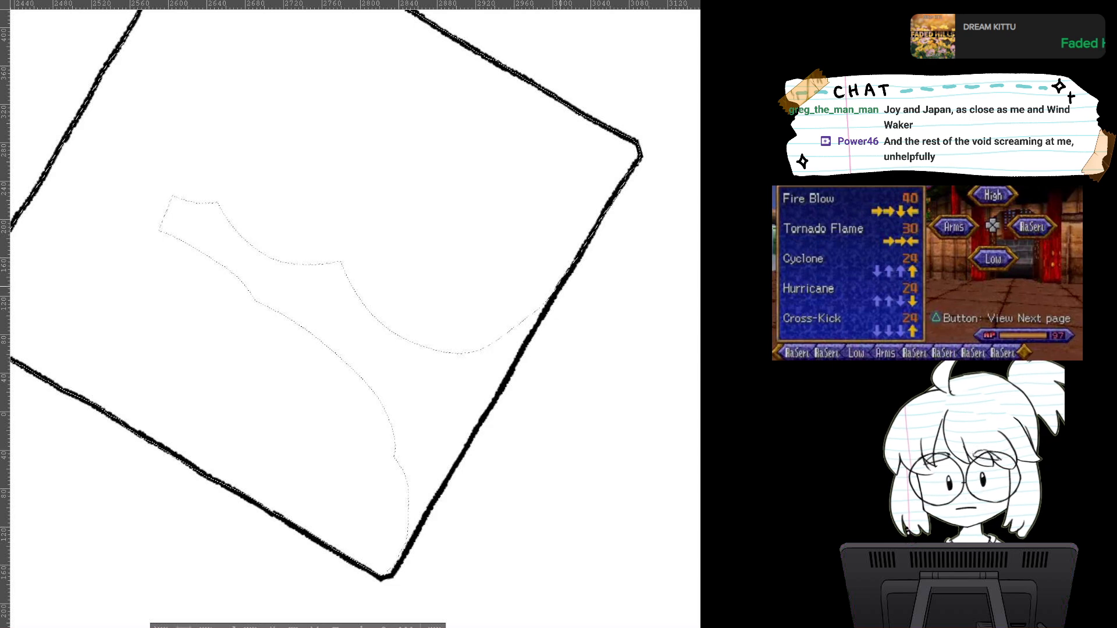
Step: Add the lower-right edge and the remaining centre so that the diamond's whole interior is selected
mouse_move(561, 285)
mouse_down()
mouse_move(422, 518)
mouse_move(120, 244)
mouse_move(352, 177)
mouse_up()
mouse_move(474, 433)
mouse_down()
mouse_move(404, 558)
mouse_move(371, 571)
mouse_move(541, 210)
mouse_move(553, 221)
mouse_up()
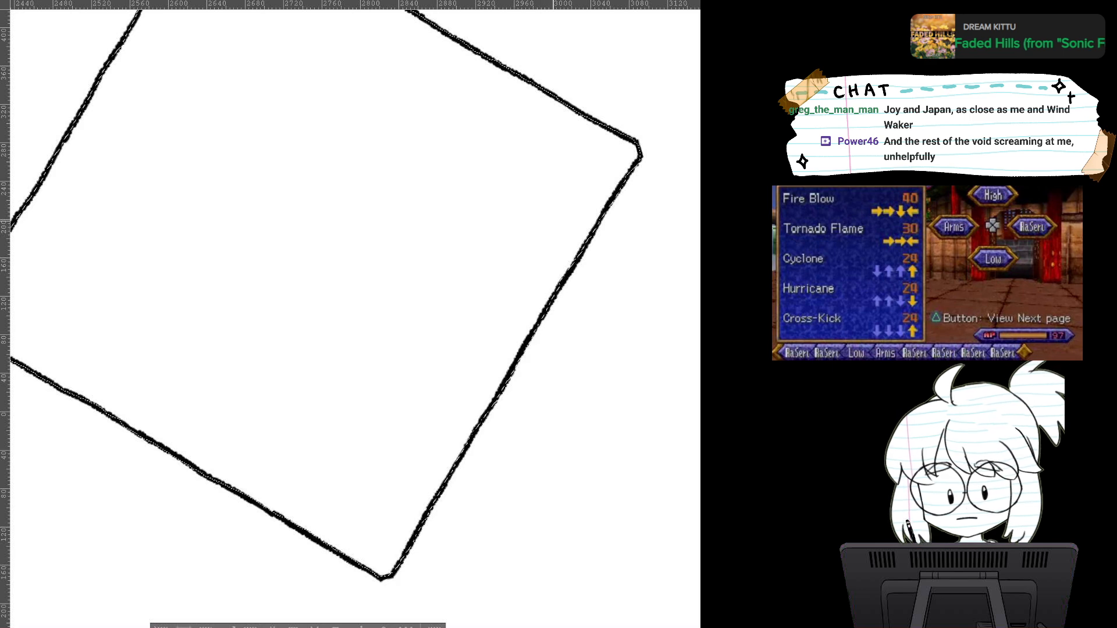
key(ctrl+minus)
key(ctrl+at)
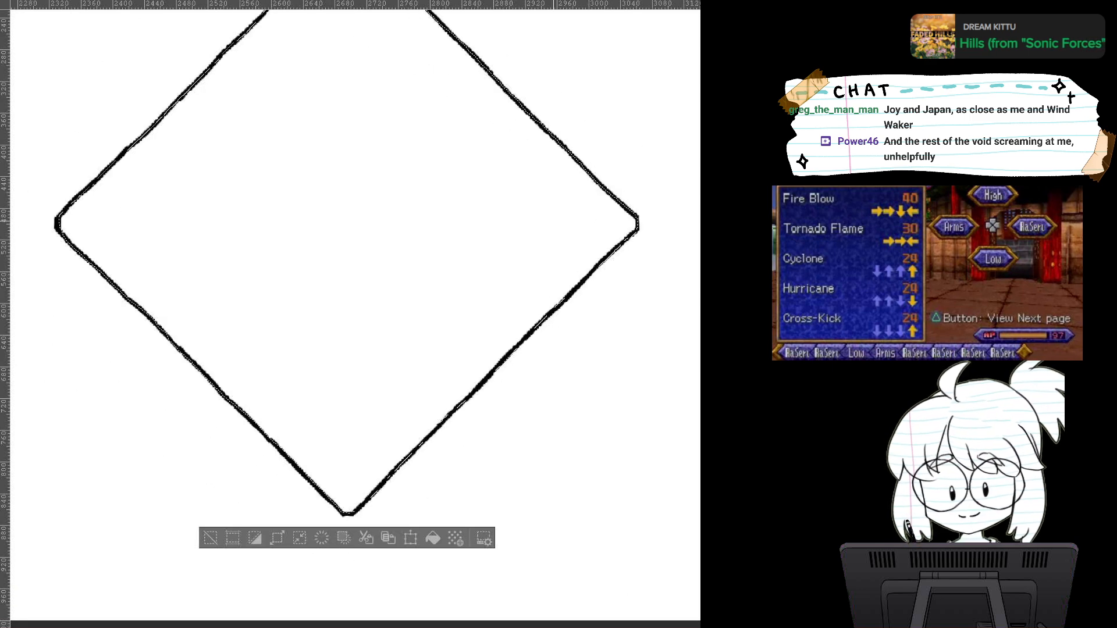
scroll(355, 314, up, 4)
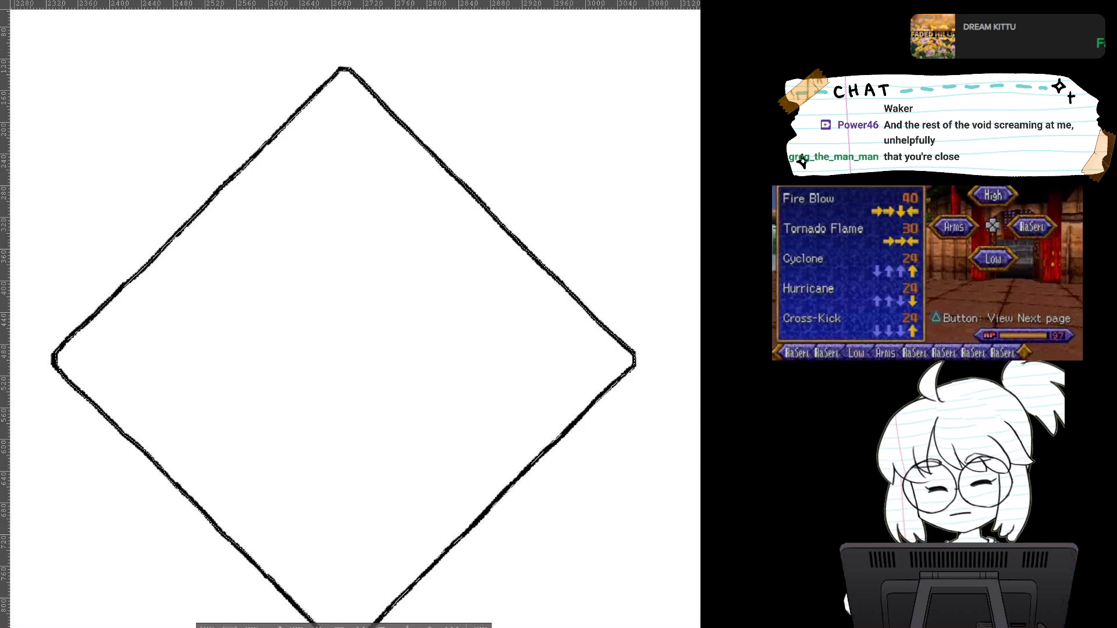
Step: Fill the selected diamond with the chevron's golden yellow and clear the selection
click(423, 427)
key(ctrl+z)
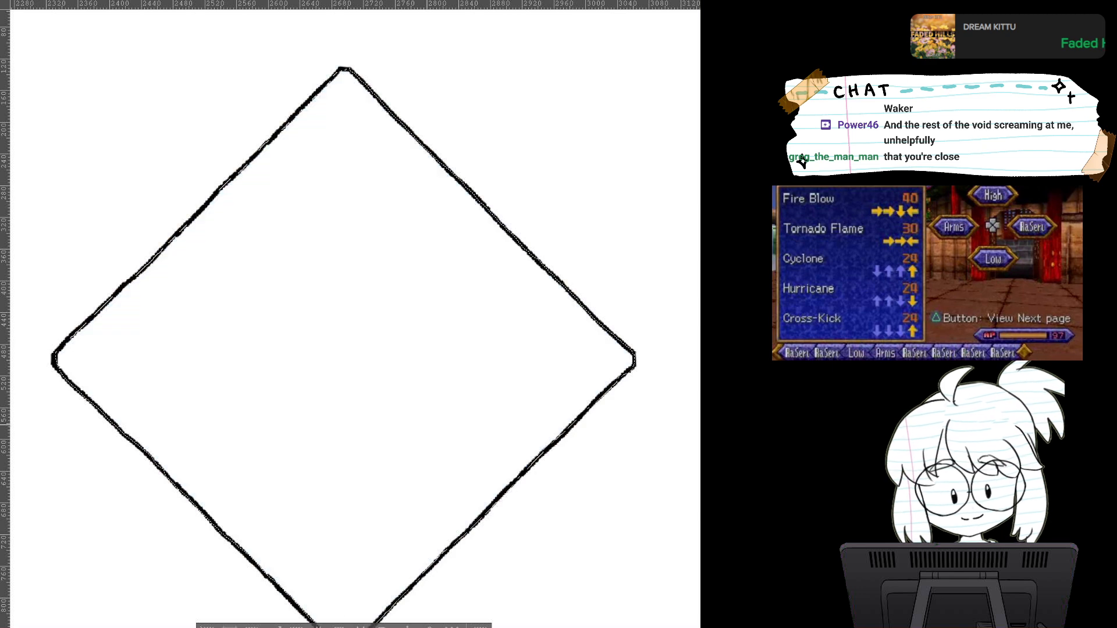
drag(52, 359, 23, 330)
drag(686, 343, 23, 330)
drag(394, 349, 435, 332)
click(435, 332)
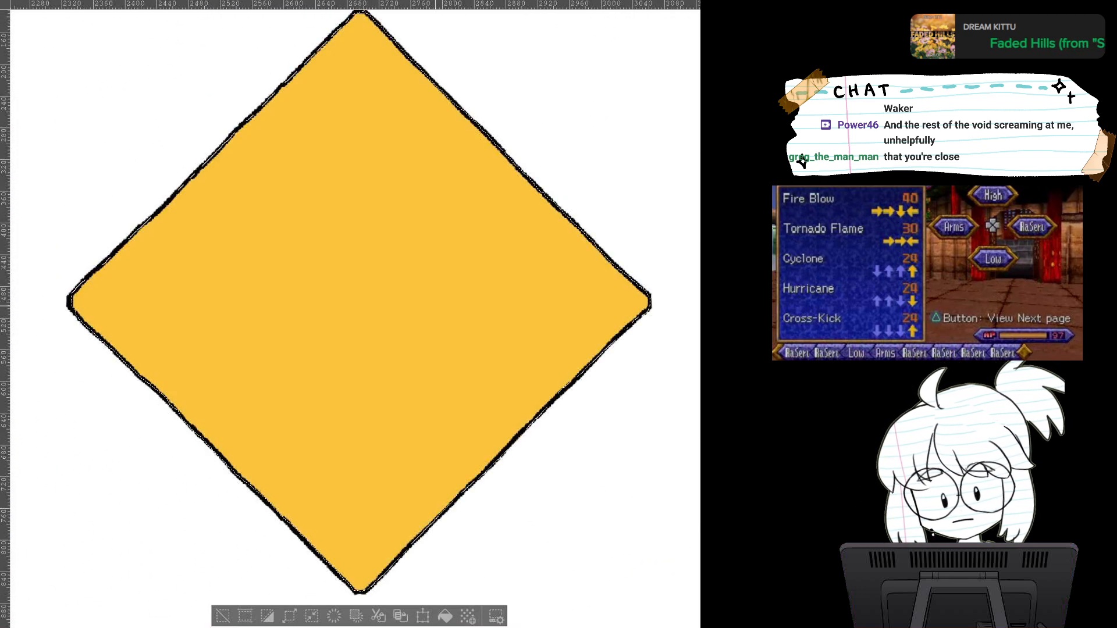
scroll(435, 307, down, 2)
scroll(513, 342, up, 1)
click(262, 554)
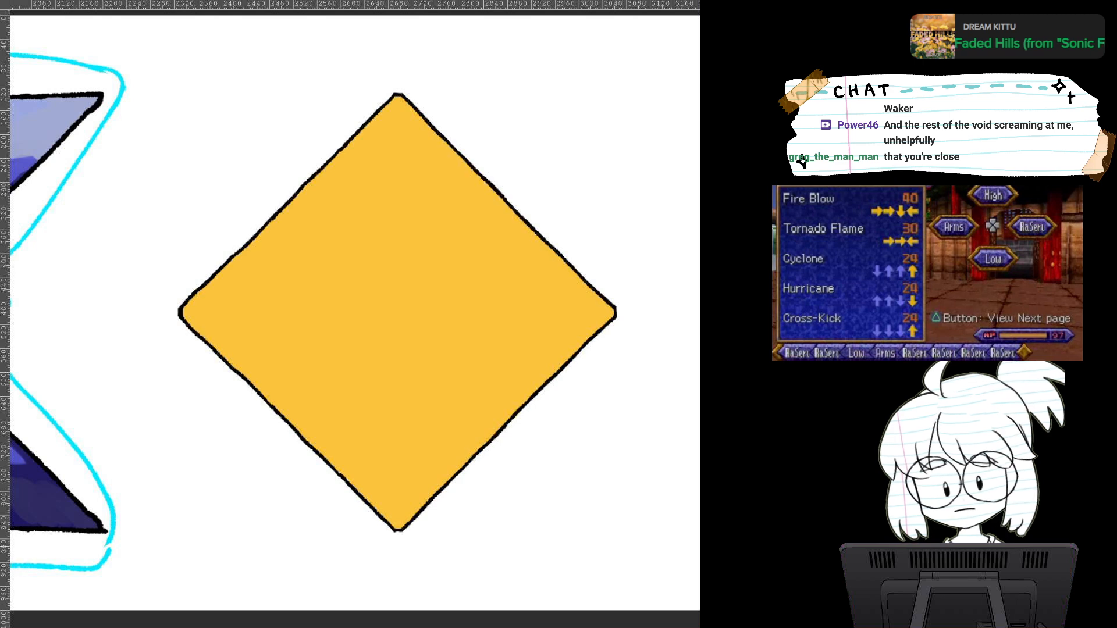
Step: Sample the dark orange from the chevron's lower tip and apply a vertical gradient to the diamond, golden yellow at the top to dark orange at the bottom
drag(52, 360, 634, 284)
drag(58, 326, 626, 297)
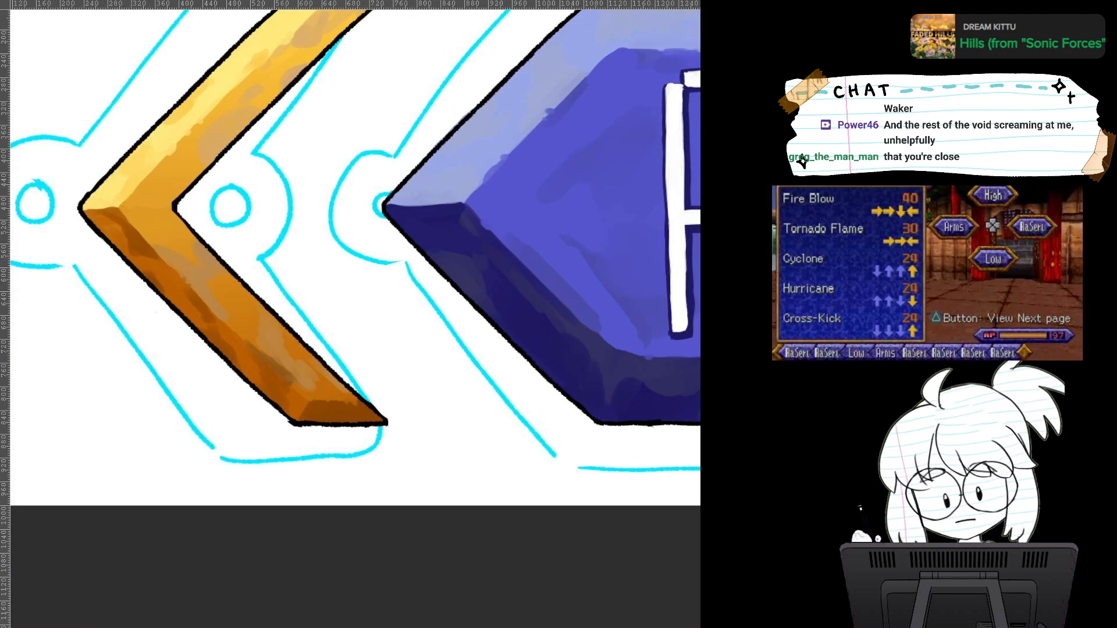
alt+click(298, 406)
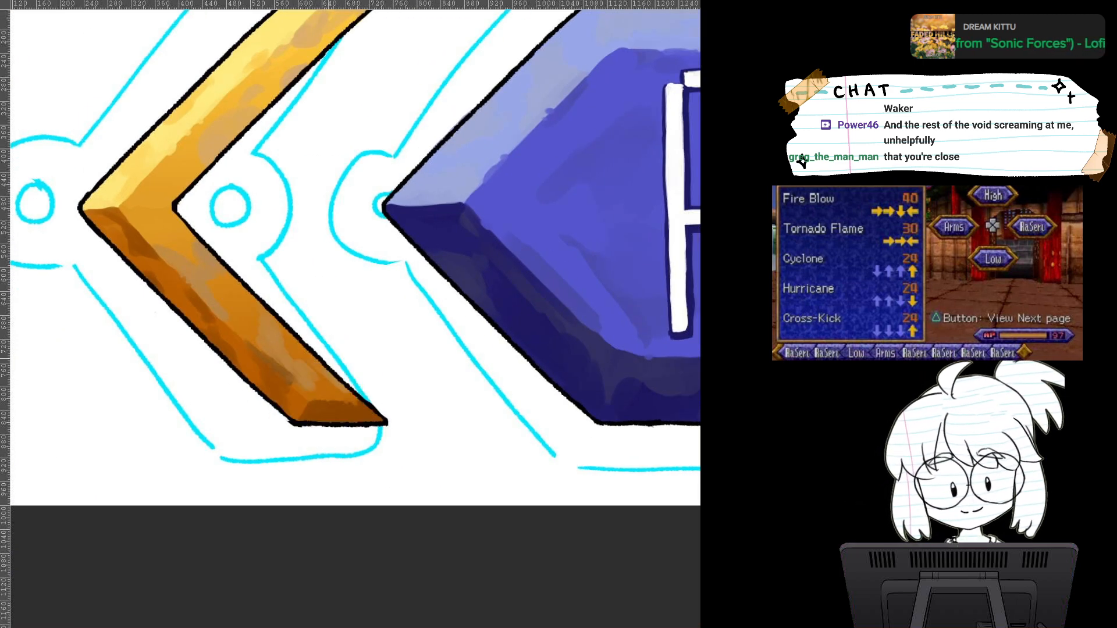
drag(501, 233, 194, 342)
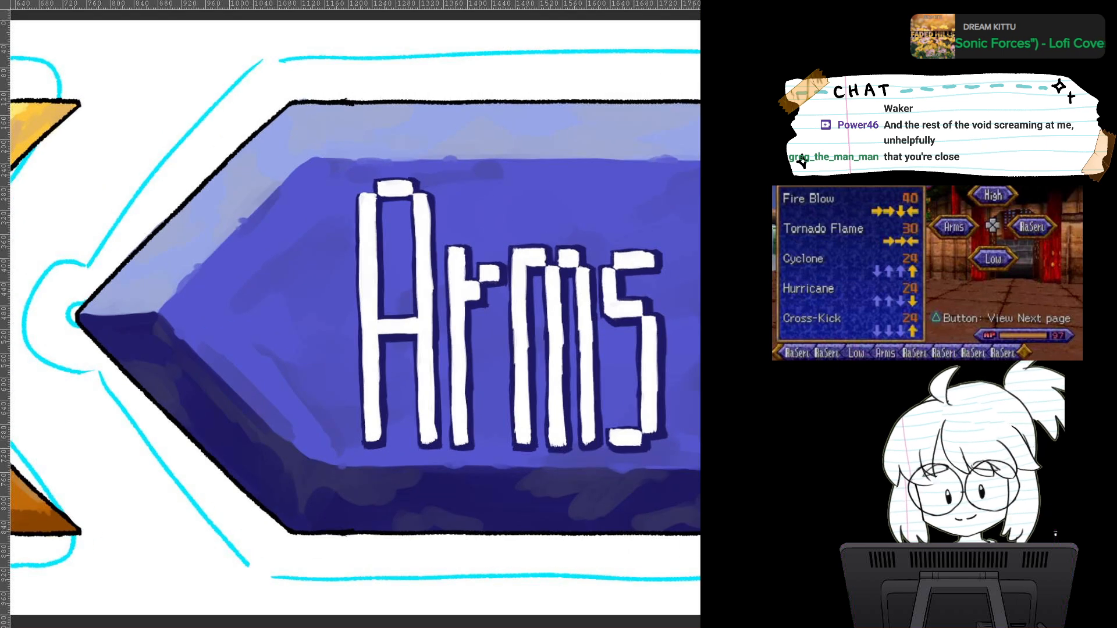
drag(658, 303, 35, 291)
drag(146, 314, 523, 340)
scroll(437, 388, down, 1)
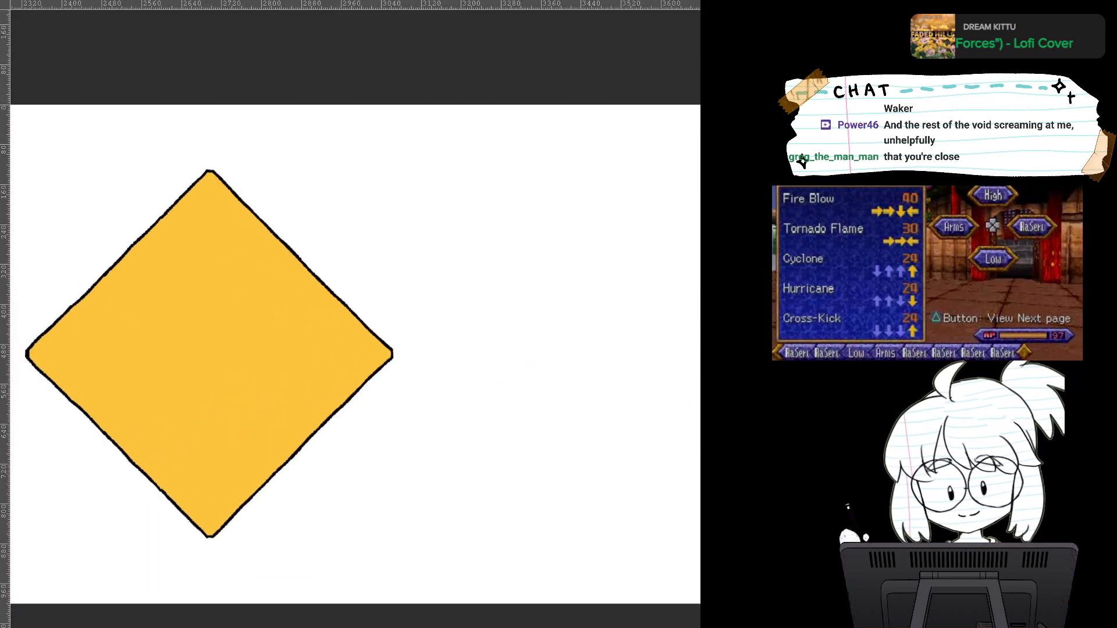
drag(214, 530, 211, 127)
key(ctrl+z)
drag(221, 184, 230, 573)
scroll(397, 384, down, 1)
scroll(398, 385, up, 2)
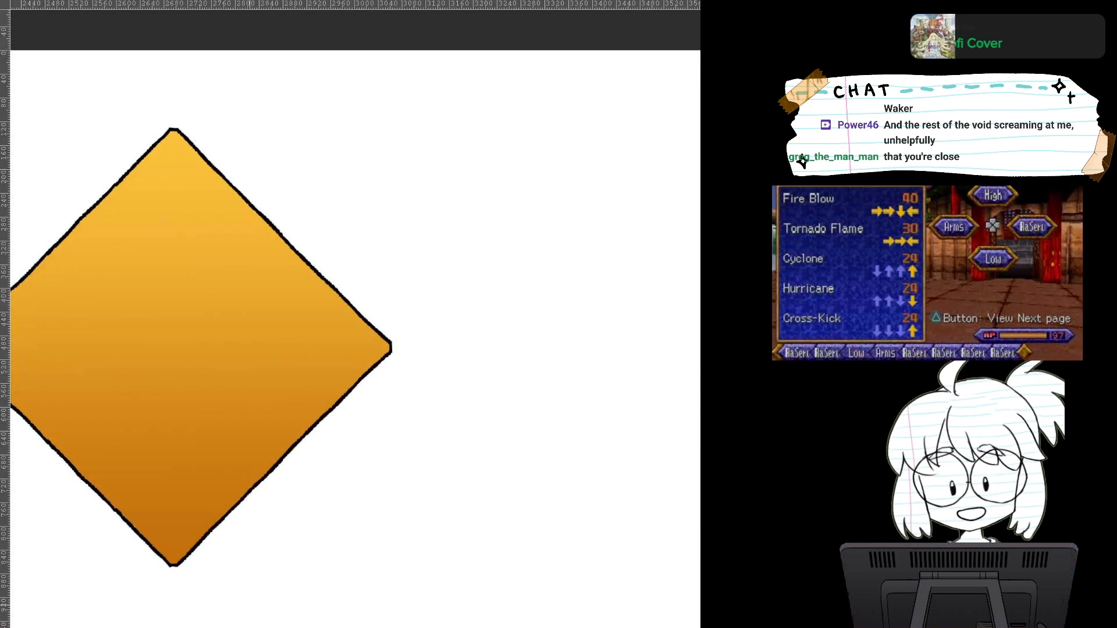
Step: Sample the pale yellow of the chevron's highlight and rough in a bevel along the diamond's upper-left edge
drag(229, 371, 420, 390)
scroll(420, 391, up, 2)
scroll(345, 352, down, 1)
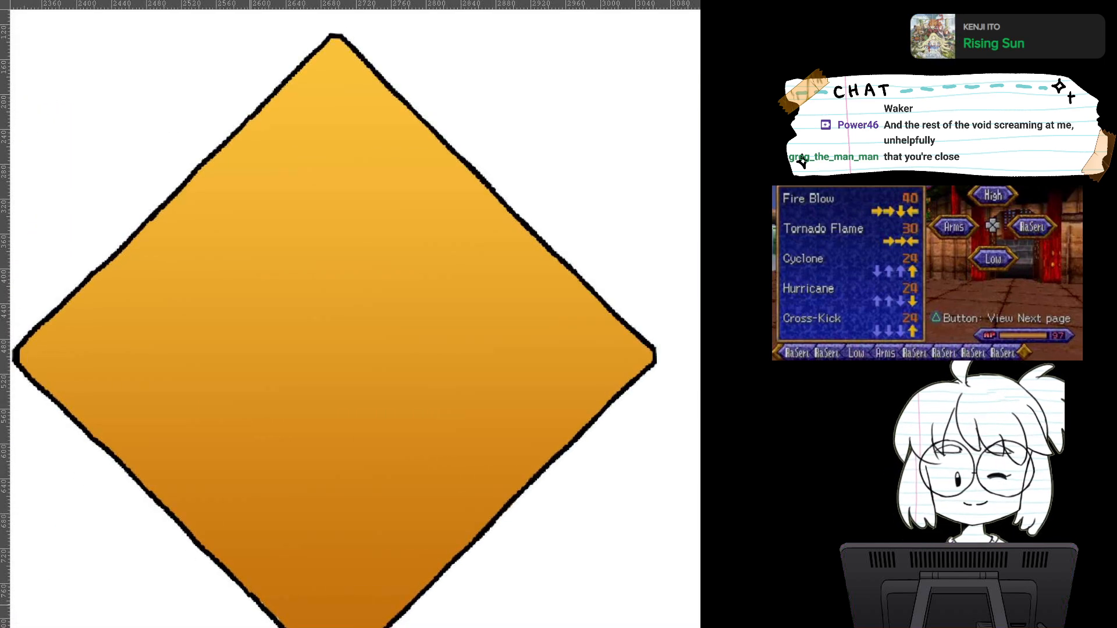
scroll(387, 369, down, 1)
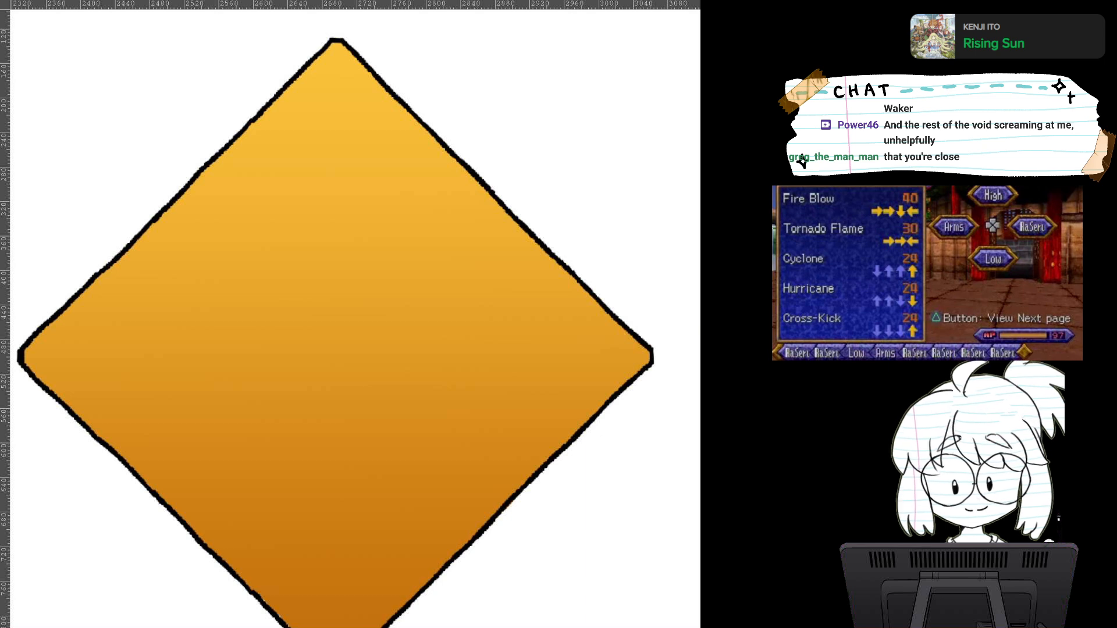
drag(24, 355, 690, 294)
drag(18, 314, 692, 321)
drag(244, 314, 540, 323)
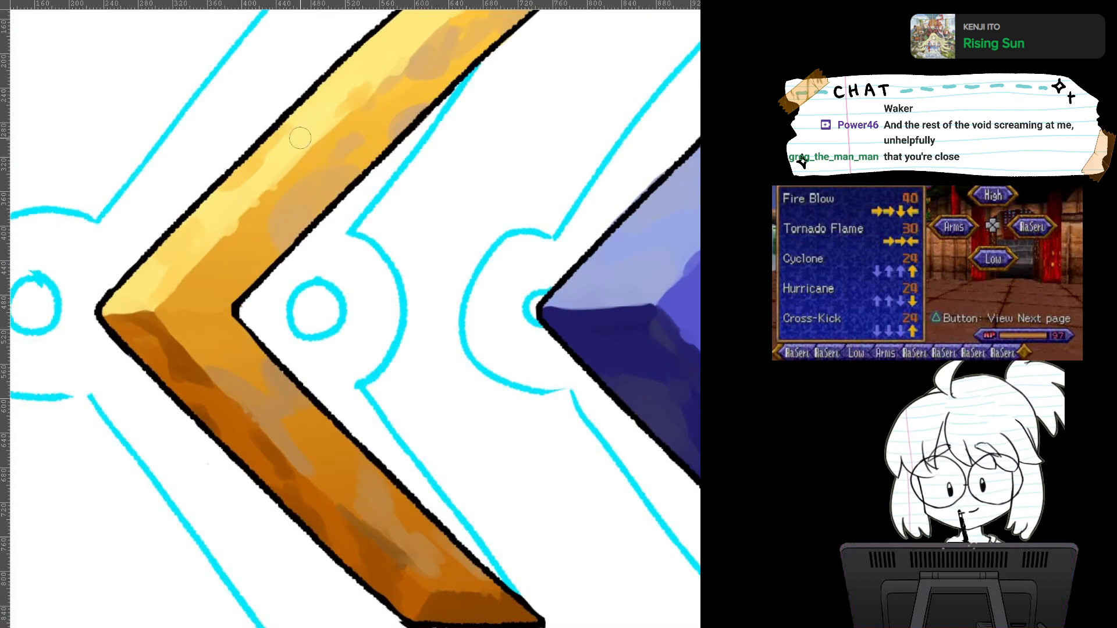
drag(300, 138, 204, 280)
drag(692, 349, 336, 293)
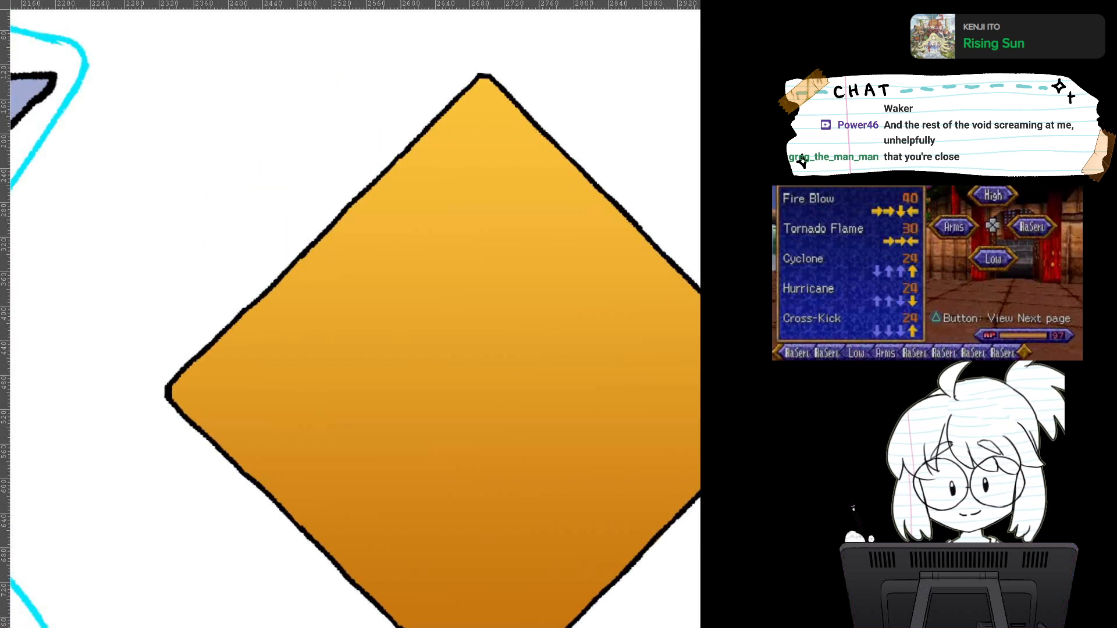
mouse_move(481, 77)
mouse_down()
mouse_move(478, 144)
mouse_move(481, 103)
mouse_move(480, 133)
mouse_up()
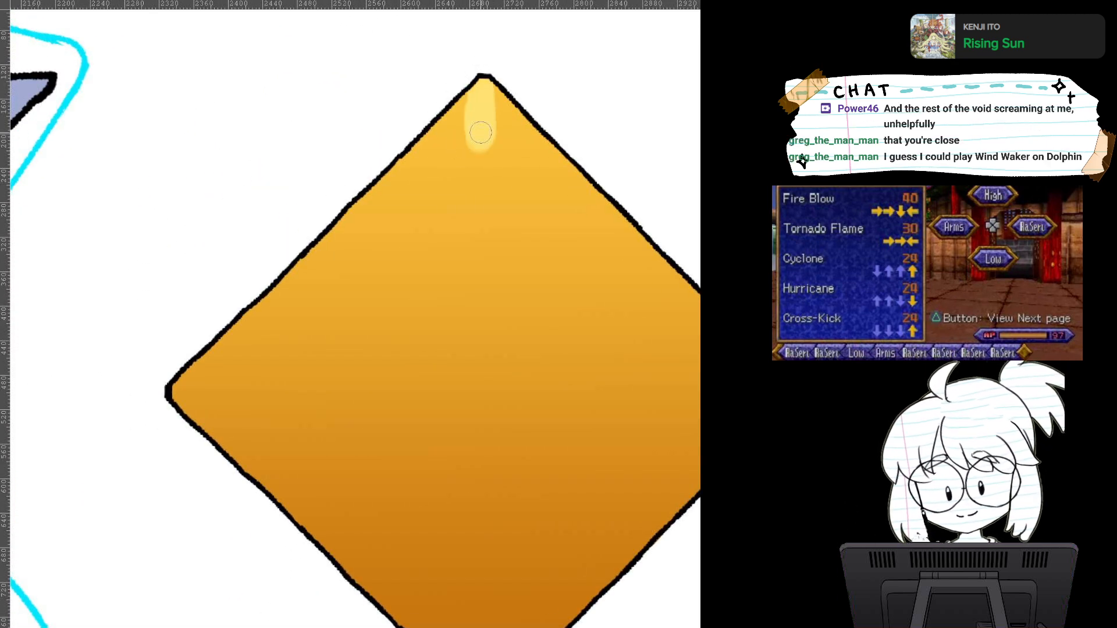
mouse_move(168, 385)
mouse_down()
mouse_move(245, 385)
mouse_move(338, 297)
mouse_move(271, 375)
mouse_move(355, 309)
mouse_move(471, 148)
mouse_move(449, 125)
mouse_move(321, 245)
mouse_up()
mouse_move(321, 245)
mouse_down()
mouse_move(437, 114)
mouse_move(424, 165)
mouse_move(394, 189)
mouse_up()
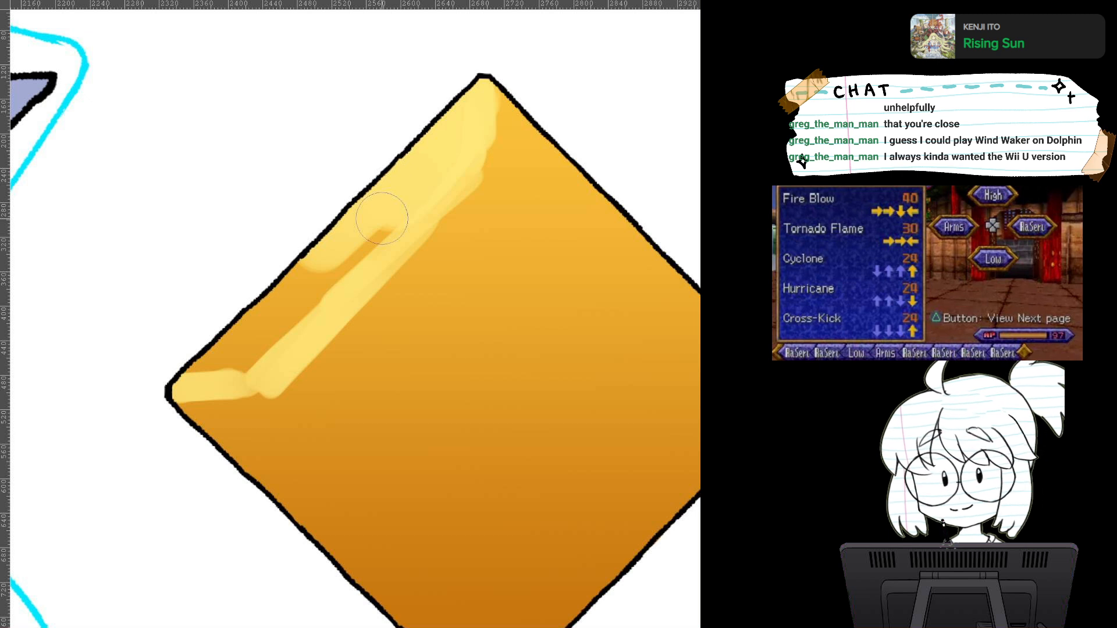
Step: Reduce the brush size and fill the gaps in the pale yellow bevel along the diamond's upper-left edge
key([)
key([)
key([)
key([)
key([)
key([)
key([)
key([)
key([)
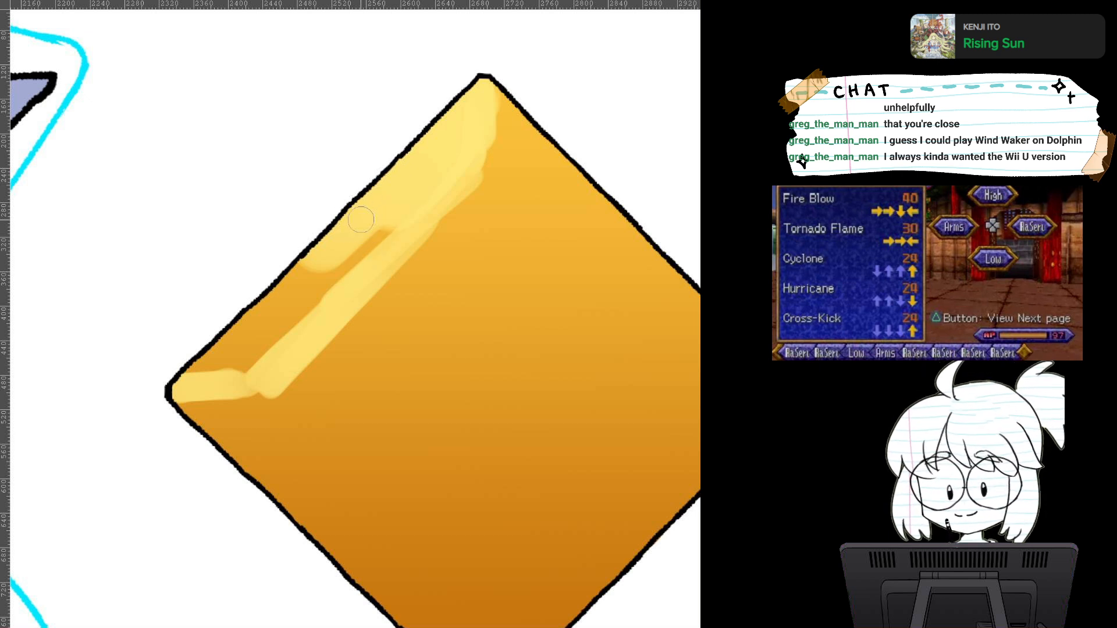
mouse_move(263, 313)
mouse_down()
mouse_move(372, 239)
mouse_move(302, 313)
mouse_up()
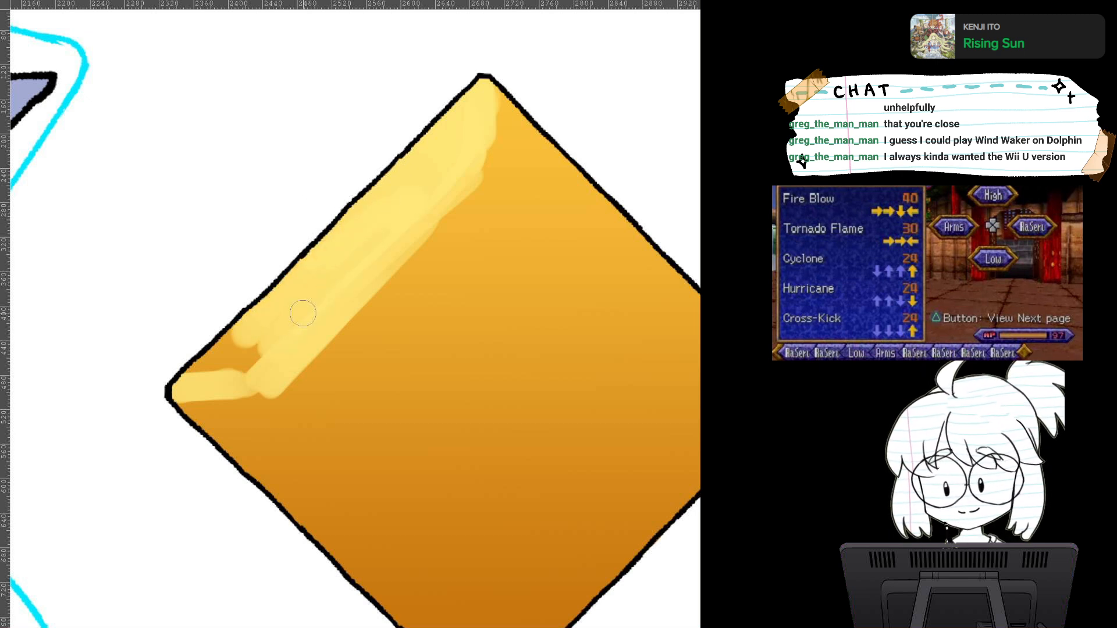
mouse_move(470, 160)
mouse_down()
mouse_move(376, 242)
mouse_move(322, 316)
mouse_move(192, 368)
mouse_move(199, 379)
mouse_move(247, 377)
mouse_up()
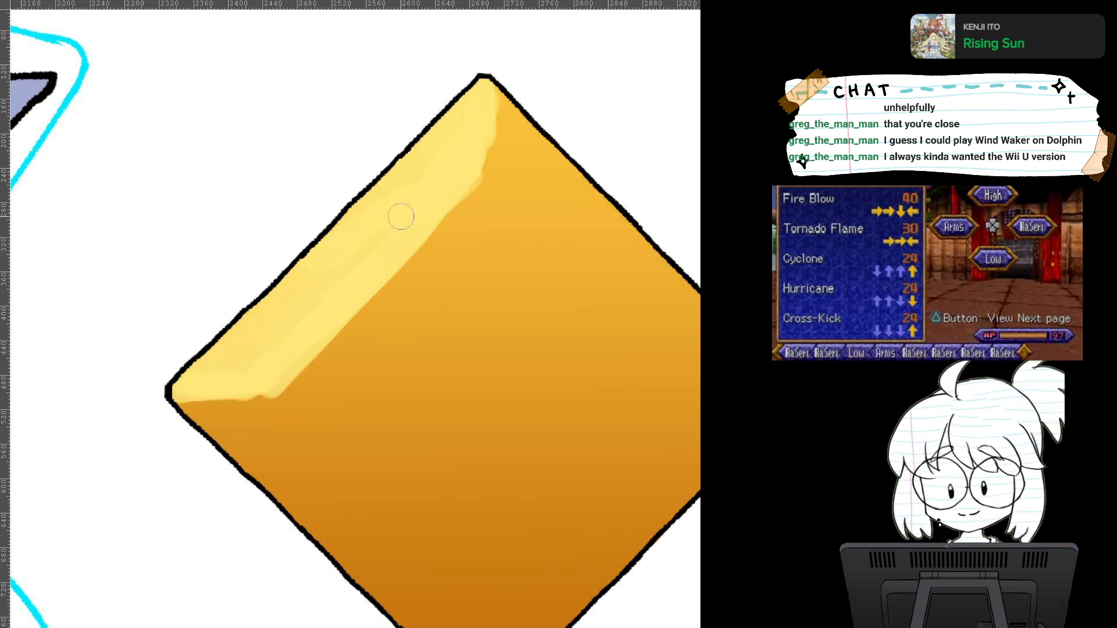
Step: Extend the pale yellow bevel at the diamond's top corner and sample the blended golden yellow at the stroke's end
drag(470, 201, 400, 217)
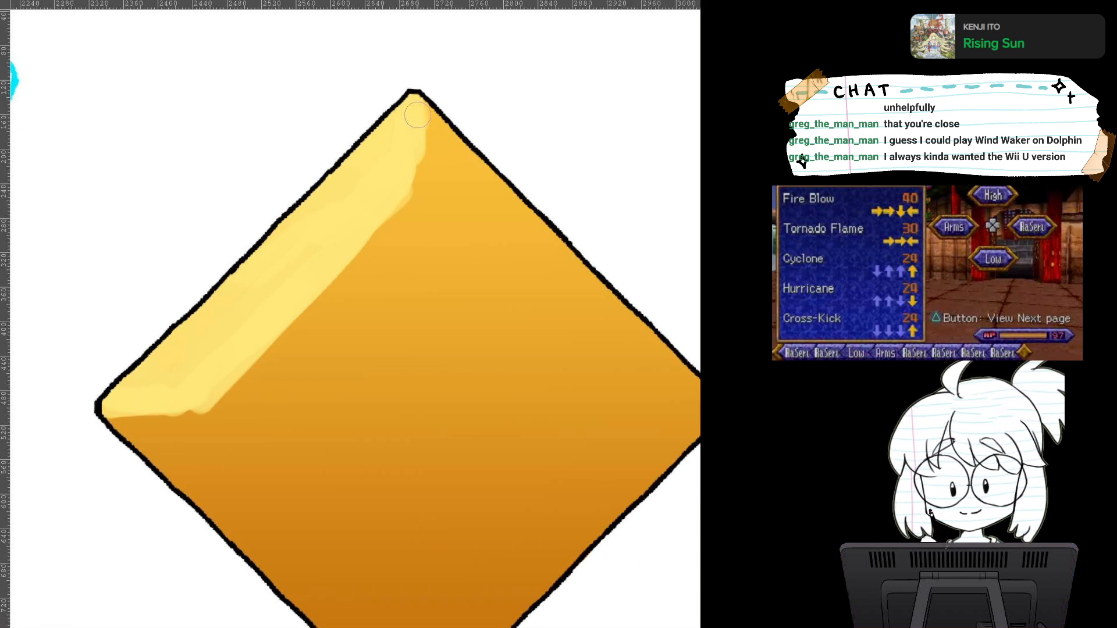
mouse_move(418, 112)
mouse_down()
mouse_move(421, 183)
mouse_move(477, 228)
mouse_up()
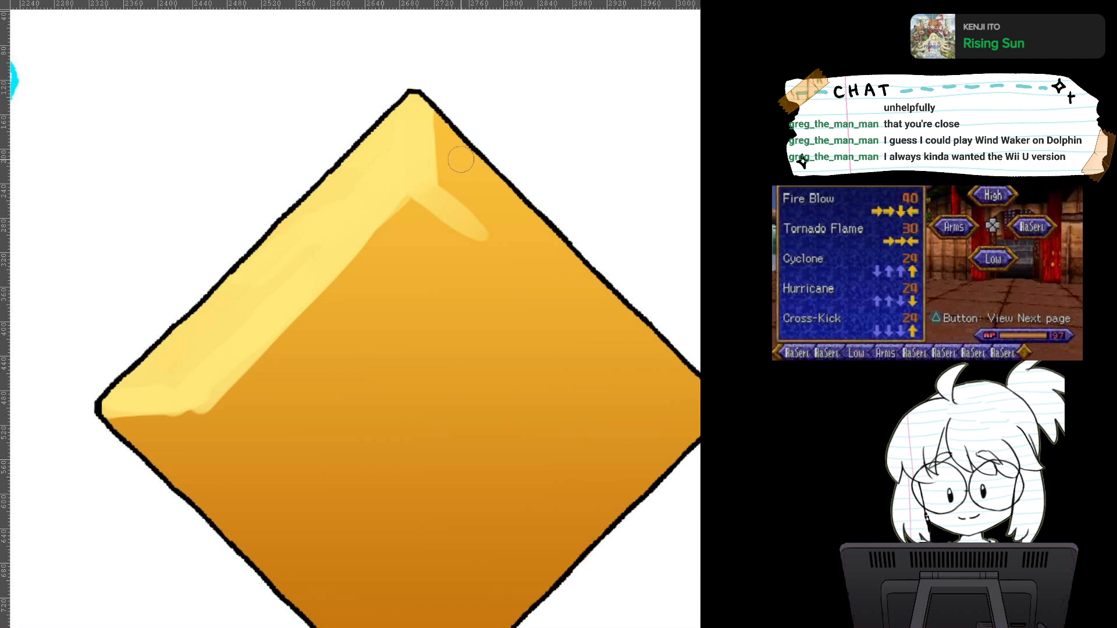
ctrl+click(478, 232)
Step: Rough in a golden yellow bevel along the diamond's upper-right edge, meeting the pale bevel at the top corner
mouse_move(423, 96)
mouse_down()
mouse_move(424, 181)
mouse_move(534, 293)
mouse_up()
mouse_move(429, 160)
mouse_down()
mouse_move(526, 264)
mouse_move(488, 201)
mouse_up()
drag(430, 111, 504, 219)
mouse_move(444, 144)
mouse_down()
mouse_move(560, 262)
mouse_move(332, 196)
mouse_up()
drag(237, 153, 365, 254)
drag(297, 183, 434, 314)
drag(330, 189, 432, 311)
drag(375, 213, 447, 317)
mouse_move(376, 193)
mouse_down()
mouse_move(376, 216)
mouse_move(485, 326)
mouse_up()
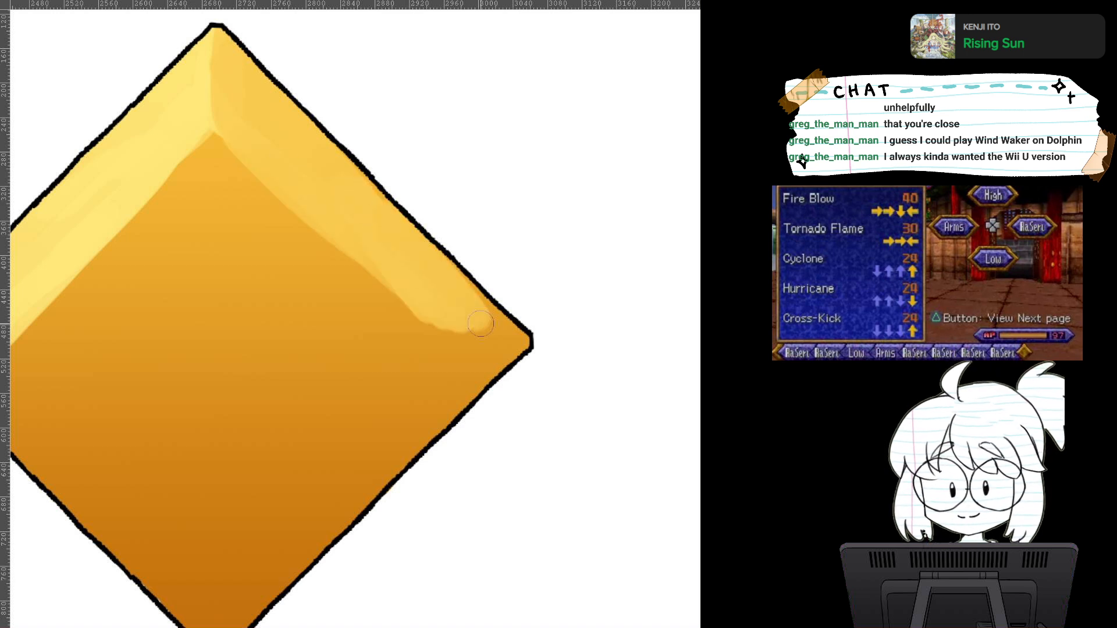
Step: Fill the remaining gaps in the upper-right bevel and carry it into the diamond's right corner
drag(387, 230, 486, 328)
drag(308, 198, 427, 337)
mouse_move(346, 264)
mouse_down()
mouse_move(411, 308)
mouse_move(529, 334)
mouse_up()
drag(463, 272, 493, 306)
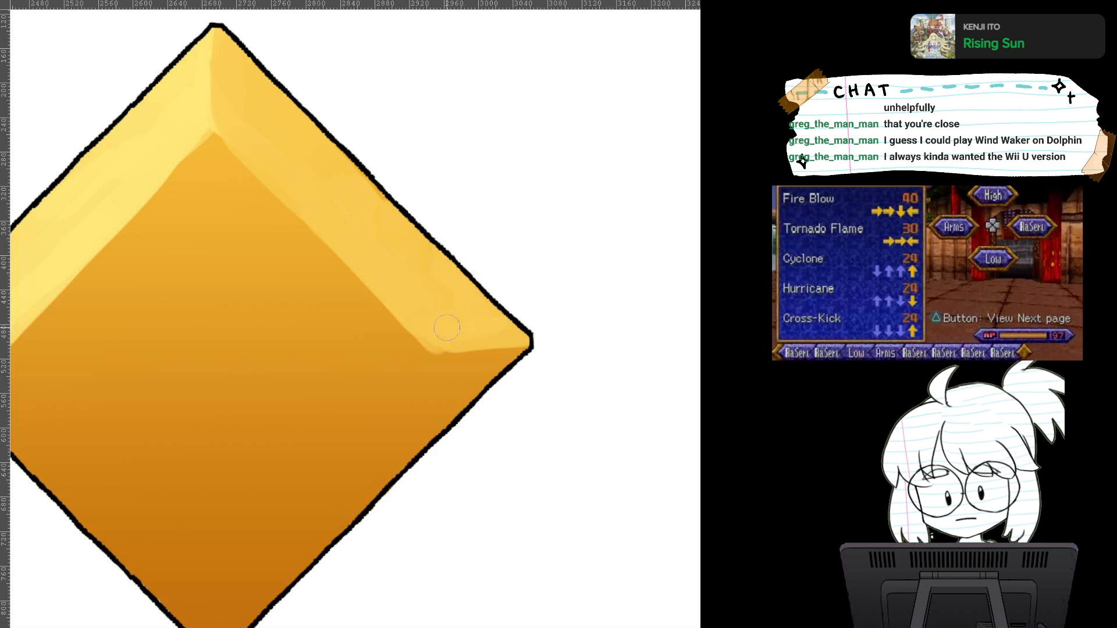
scroll(530, 309, down, 3)
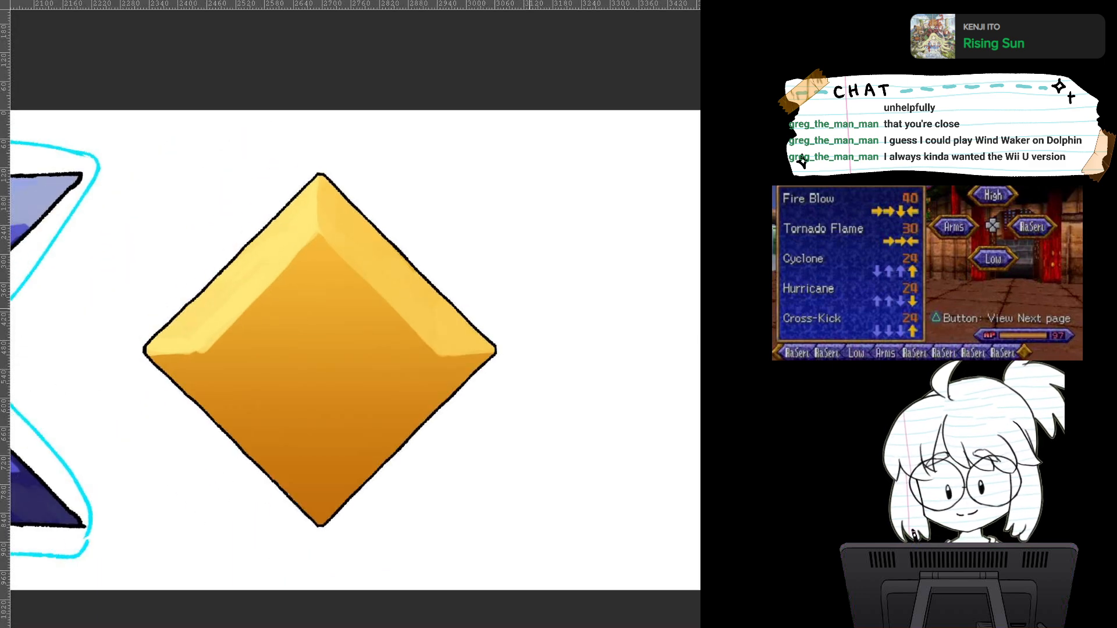
Step: Pick up the chevron's dark orange and paint a solid bevel along the diamond's lower-left edge
drag(291, 325, 493, 325)
drag(233, 349, 592, 260)
drag(233, 291, 594, 309)
drag(693, 279, 12, 324)
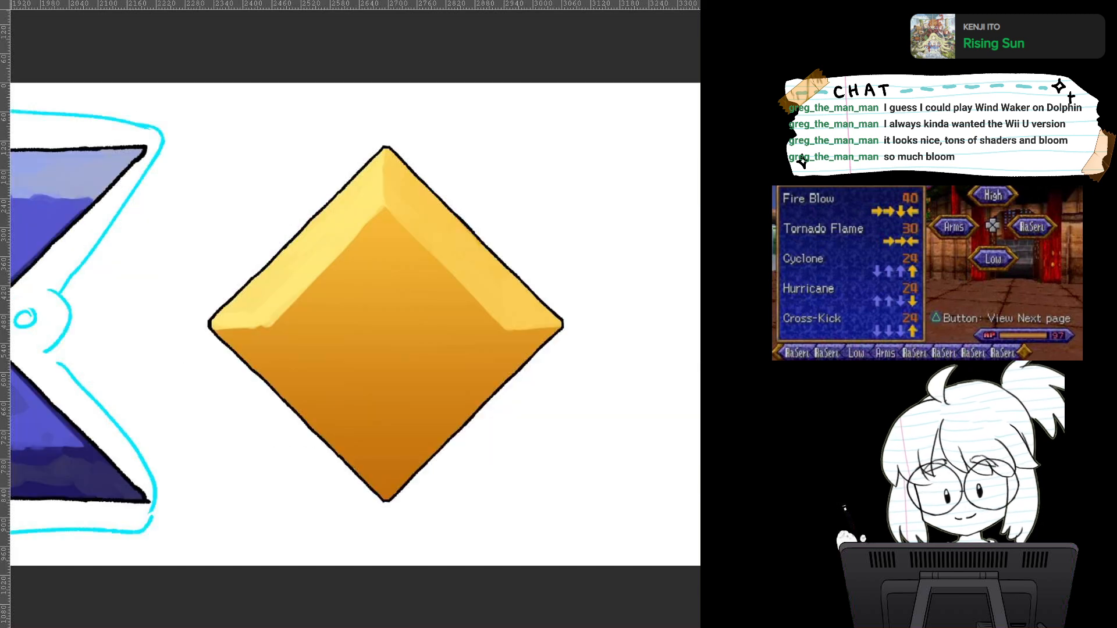
mouse_move(210, 336)
mouse_down()
mouse_move(284, 351)
mouse_move(343, 407)
mouse_move(364, 433)
mouse_move(384, 517)
mouse_up()
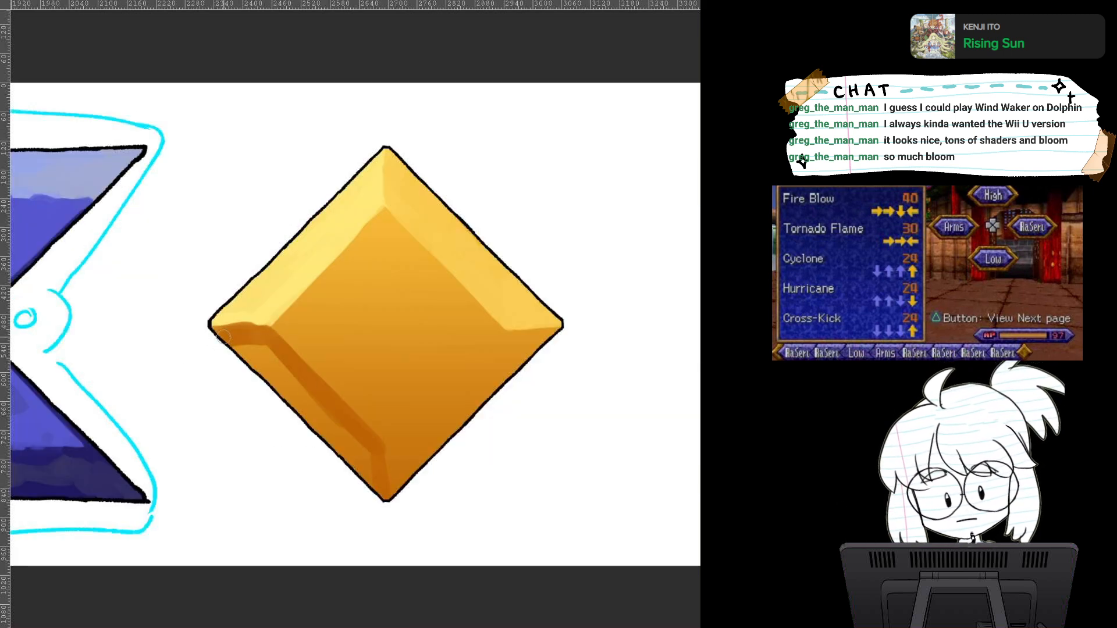
mouse_move(223, 336)
mouse_down()
mouse_move(349, 442)
mouse_move(335, 419)
mouse_move(364, 480)
mouse_up()
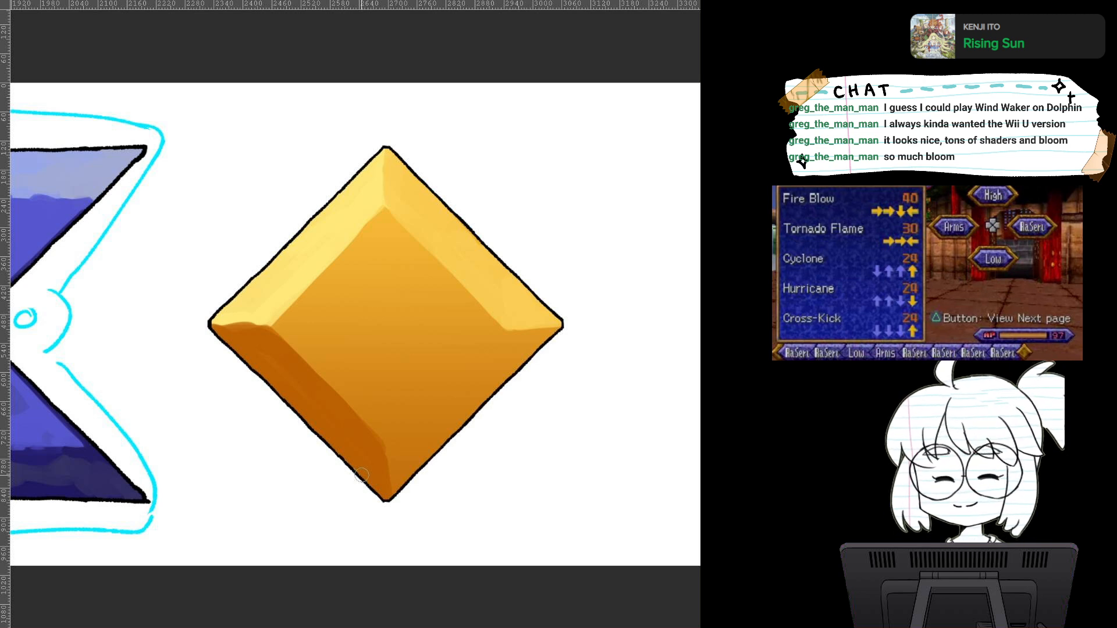
Step: Pick up the dark brown from the chevron's lower tip and paint a bevel along the diamond's lower-right edge
drag(87, 349, 660, 278)
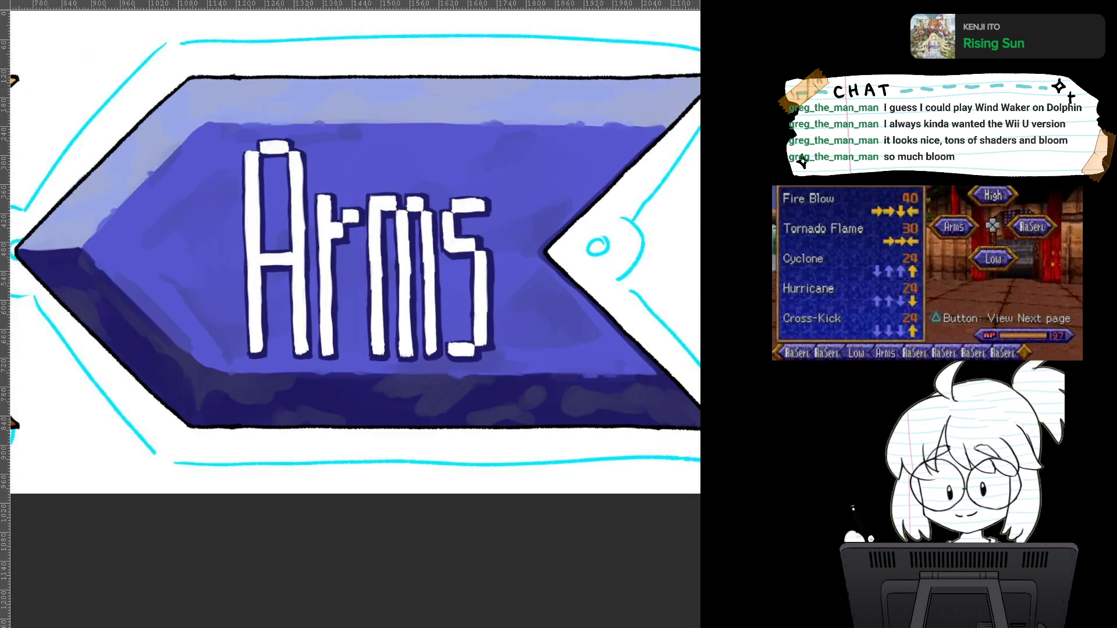
drag(232, 326, 538, 334)
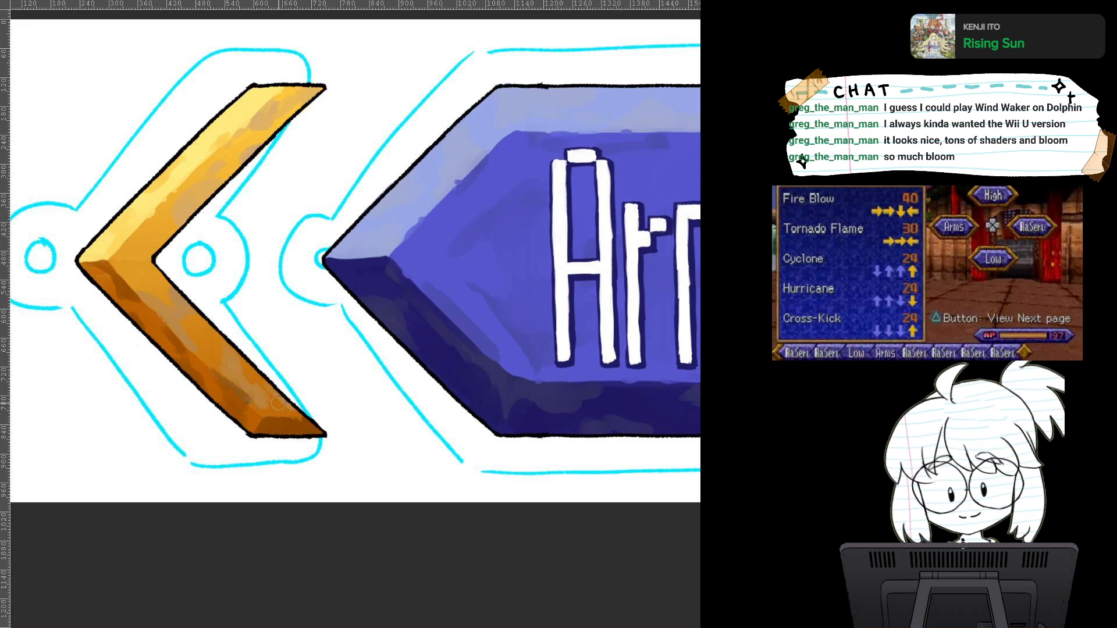
drag(686, 349, 100, 355)
scroll(330, 352, up, 3)
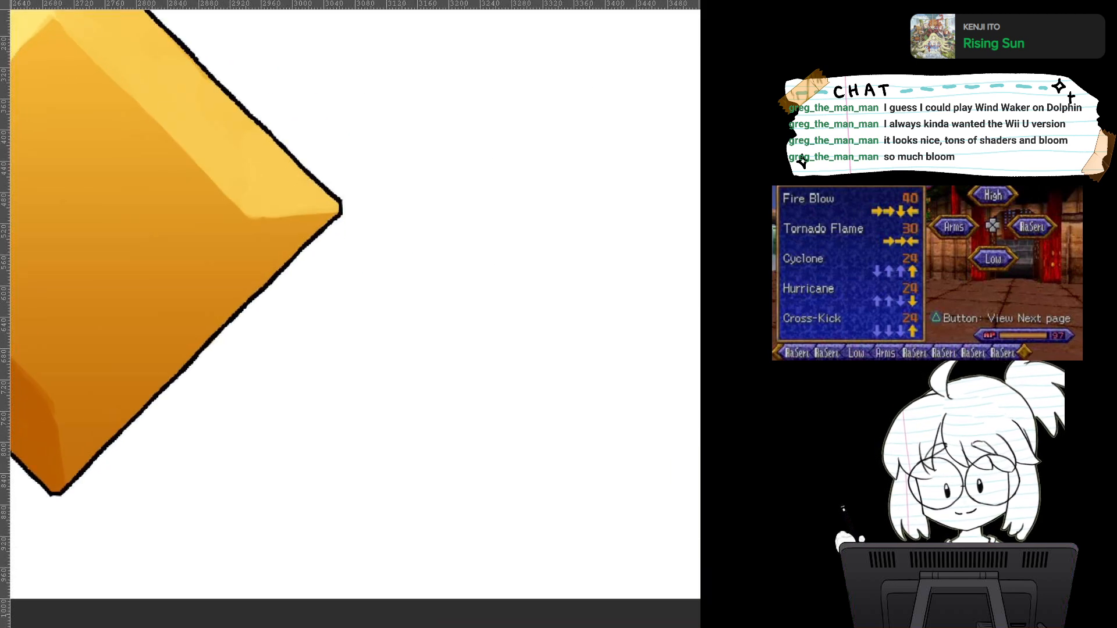
drag(330, 352, 522, 370)
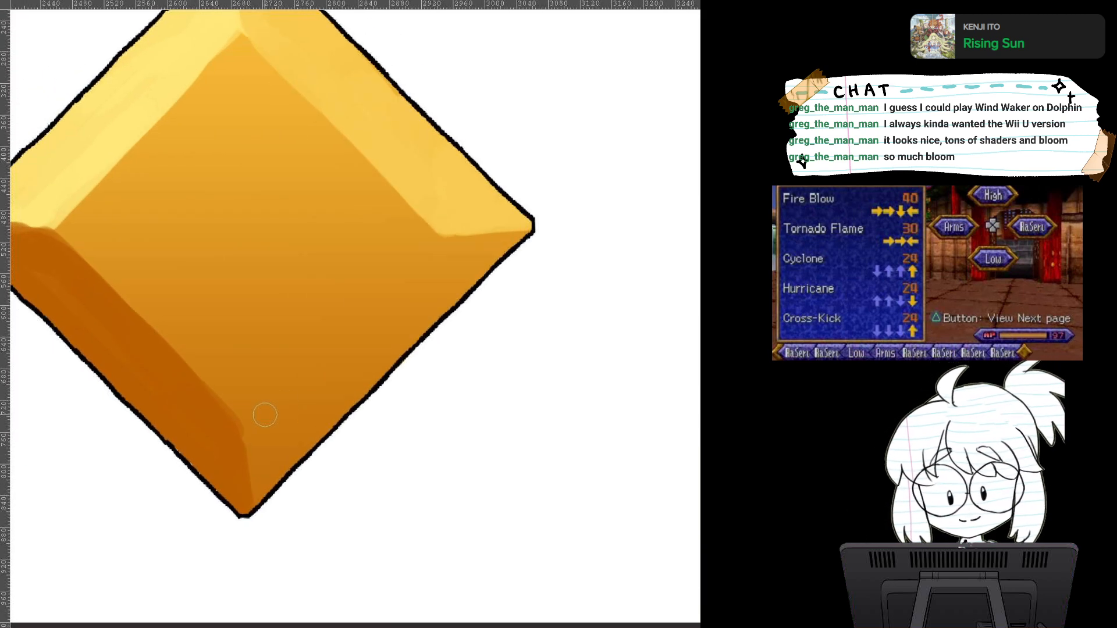
mouse_move(265, 415)
mouse_down()
mouse_move(455, 228)
mouse_move(451, 244)
mouse_move(534, 238)
mouse_move(439, 249)
mouse_up()
mouse_move(361, 356)
mouse_down()
mouse_move(507, 246)
mouse_move(307, 416)
mouse_up()
mouse_move(369, 336)
mouse_down()
mouse_move(252, 427)
mouse_move(255, 507)
mouse_move(265, 448)
mouse_move(312, 419)
mouse_up()
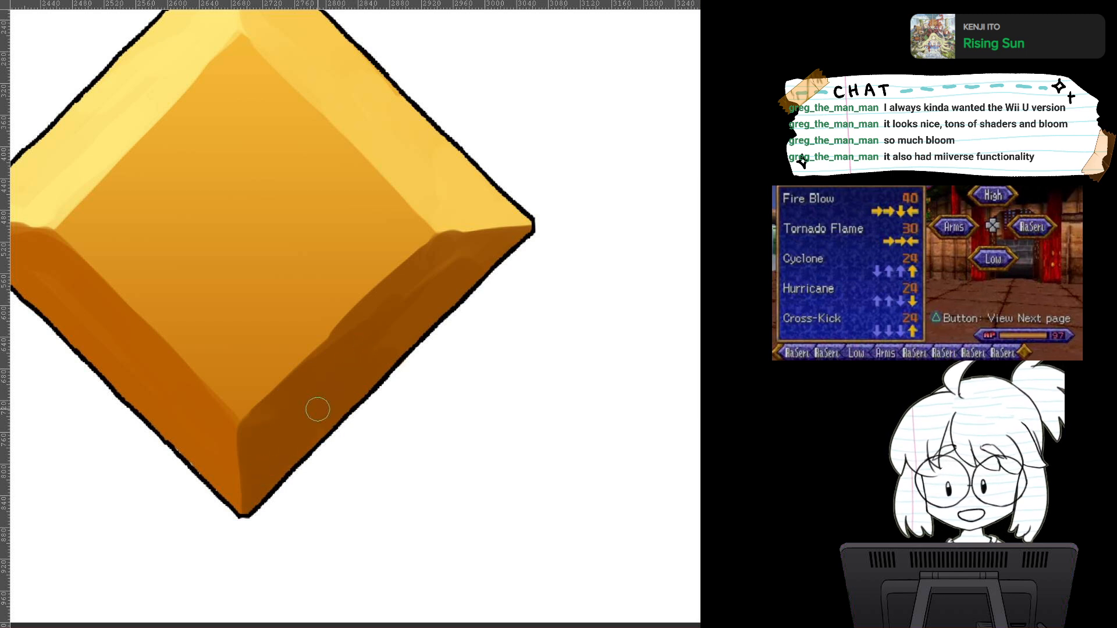
mouse_move(435, 268)
mouse_down()
mouse_move(517, 247)
mouse_move(442, 313)
mouse_move(471, 260)
mouse_move(452, 244)
mouse_move(506, 240)
mouse_up()
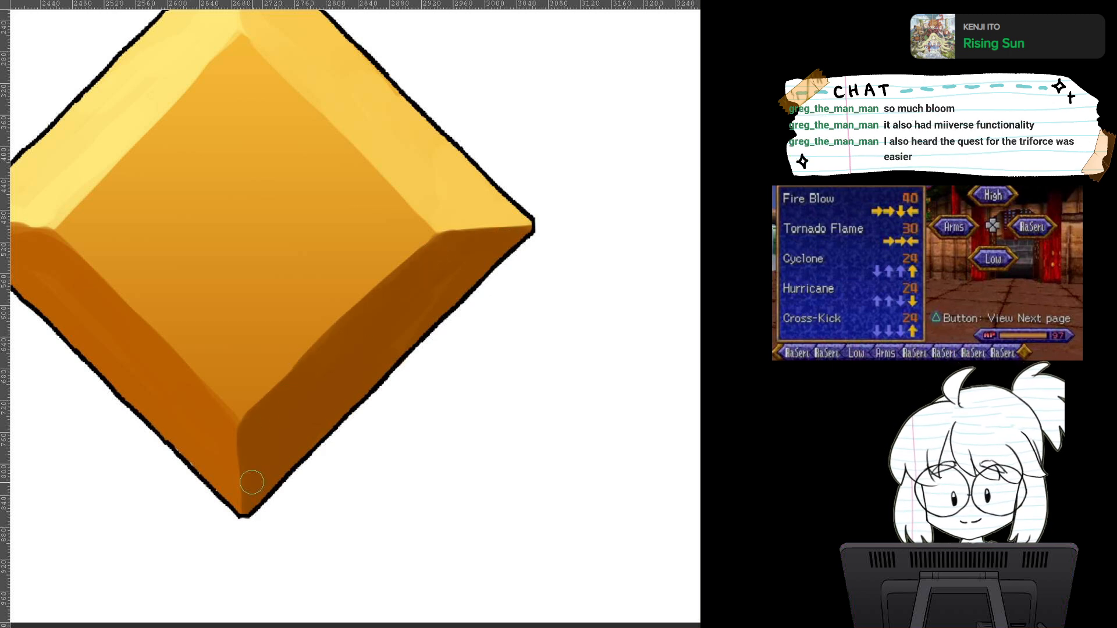
Step: Check the diamond's four painted bevels close up and as a whole beside the banner
scroll(389, 316, down, 3)
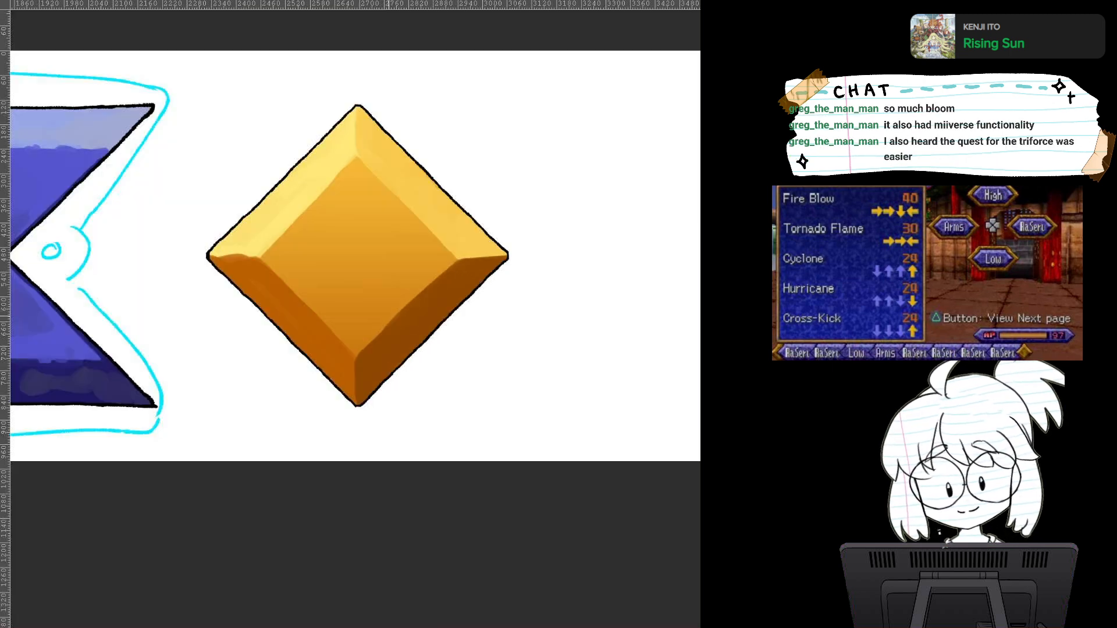
scroll(441, 323, up, 3)
scroll(440, 323, down, 1)
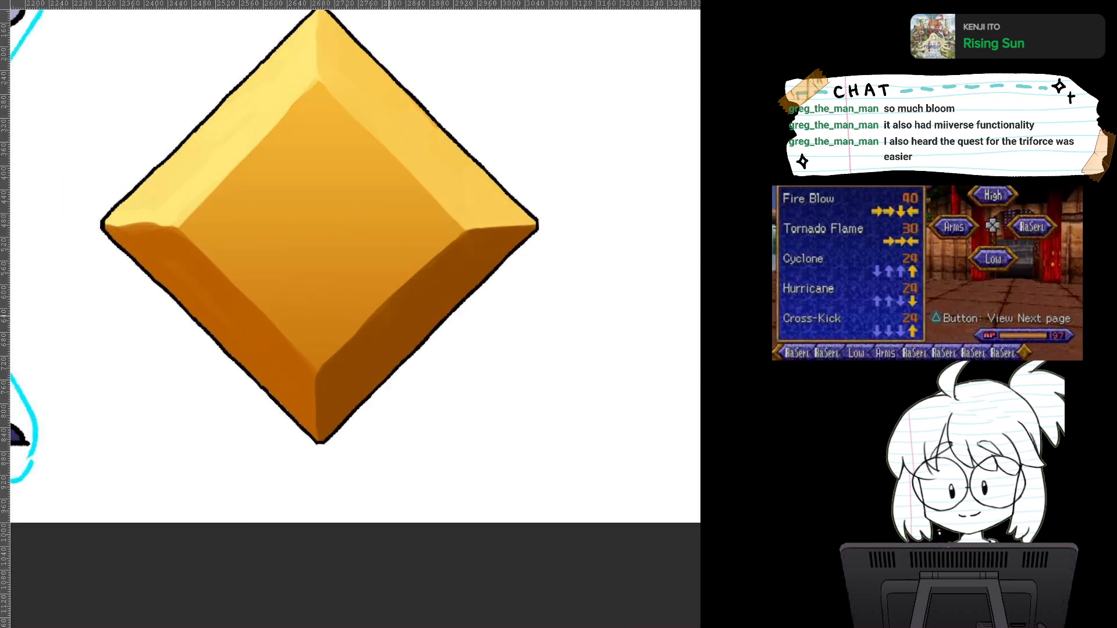
drag(192, 325, 122, 357)
scroll(432, 315, down, 3)
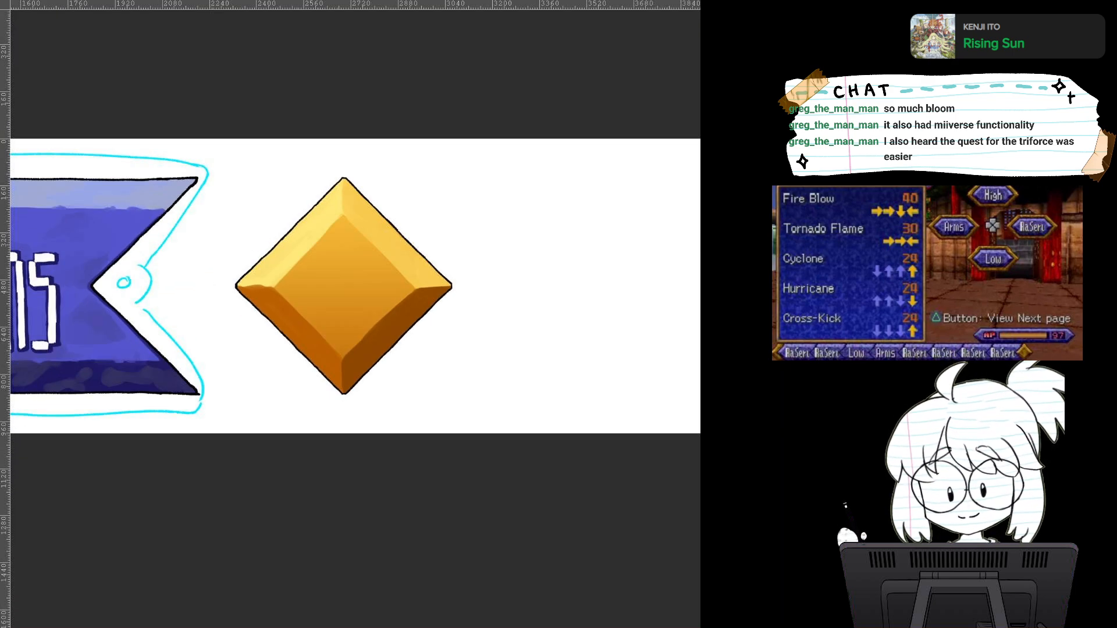
scroll(431, 354, down, 1)
scroll(430, 352, up, 5)
scroll(428, 351, down, 1)
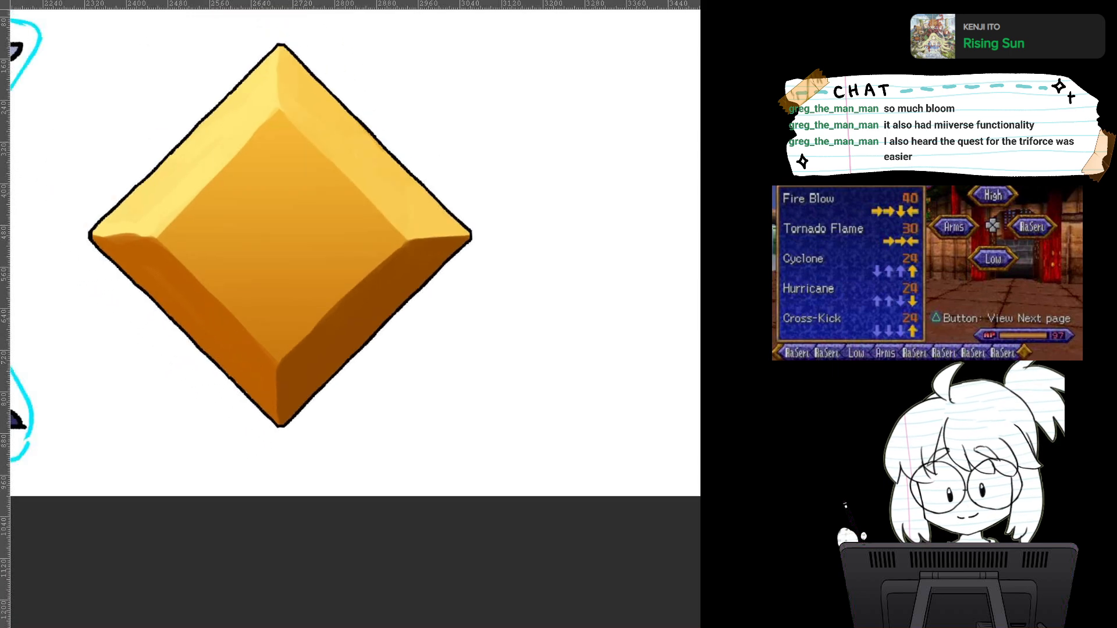
Step: Sample the muted tan from the chevron's upper arm and dab mottled patches over the diamond's inner face
drag(46, 232, 1053, 268)
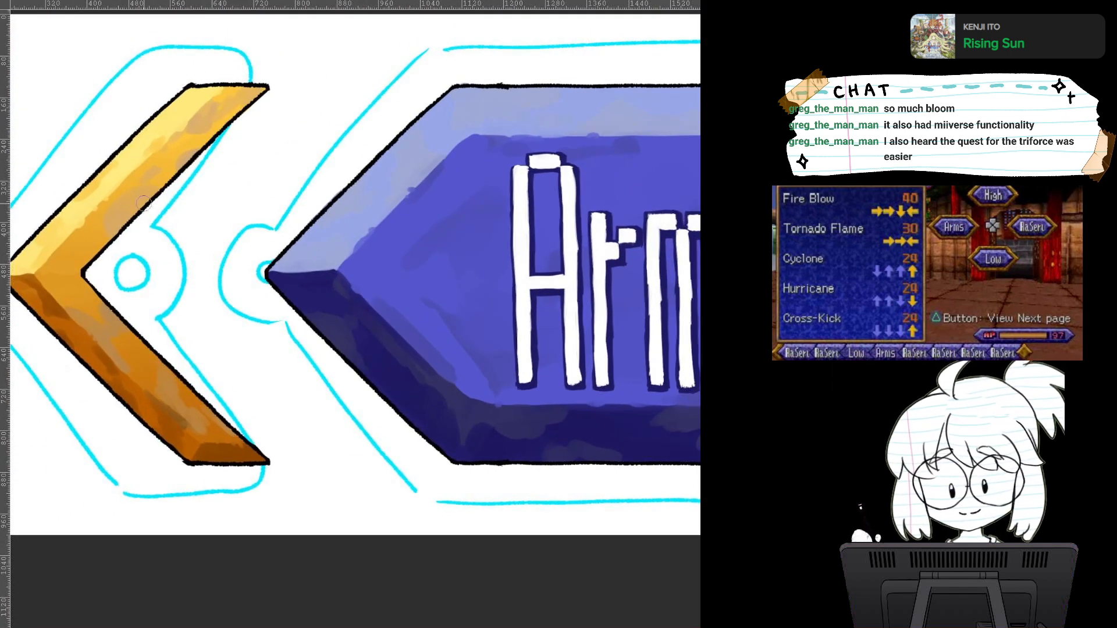
ctrl+click(126, 208)
drag(1105, 232, 86, 303)
scroll(409, 375, up, 3)
drag(176, 264, 364, 326)
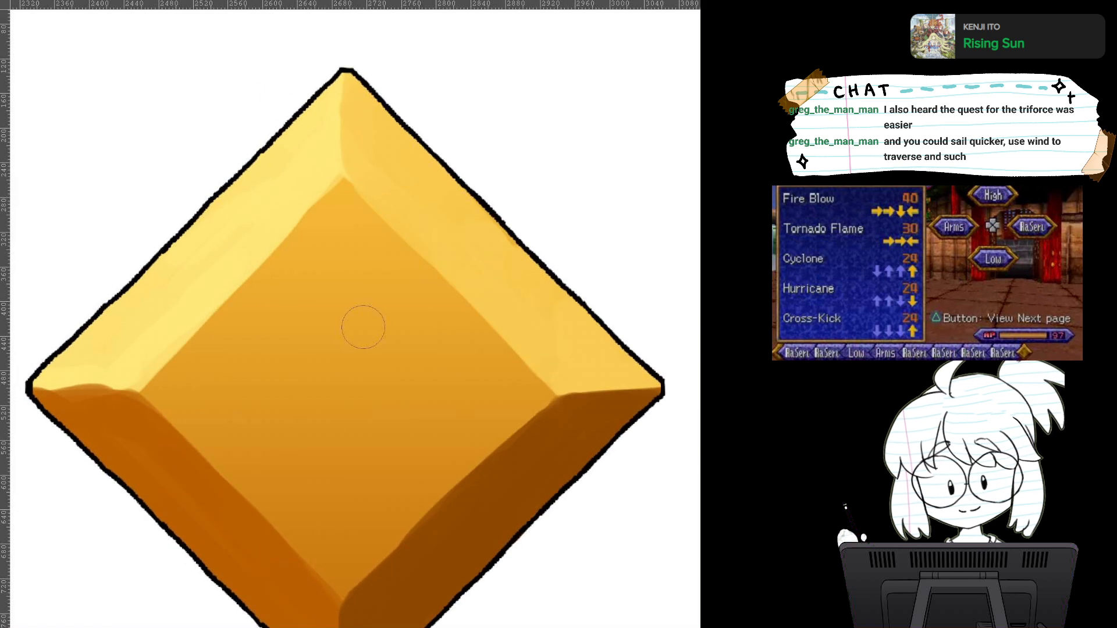
mouse_move(273, 308)
mouse_down()
mouse_move(231, 351)
mouse_move(271, 394)
mouse_move(309, 270)
mouse_move(303, 258)
mouse_move(276, 285)
mouse_move(357, 268)
mouse_move(278, 407)
mouse_move(395, 305)
mouse_move(299, 481)
mouse_up()
drag(233, 471, 282, 523)
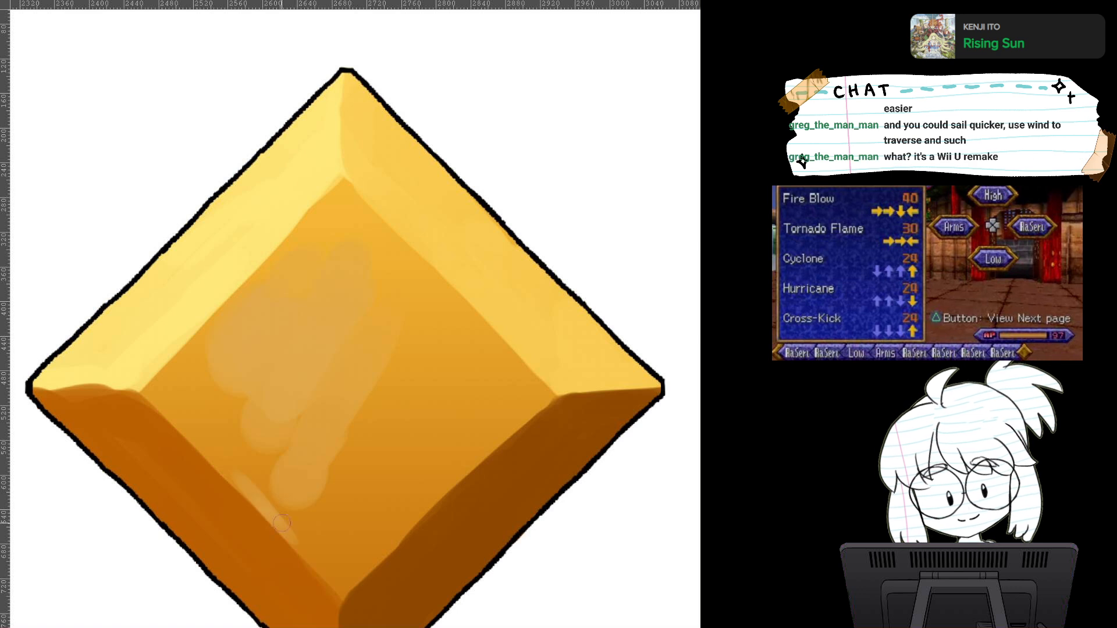
drag(262, 484, 267, 499)
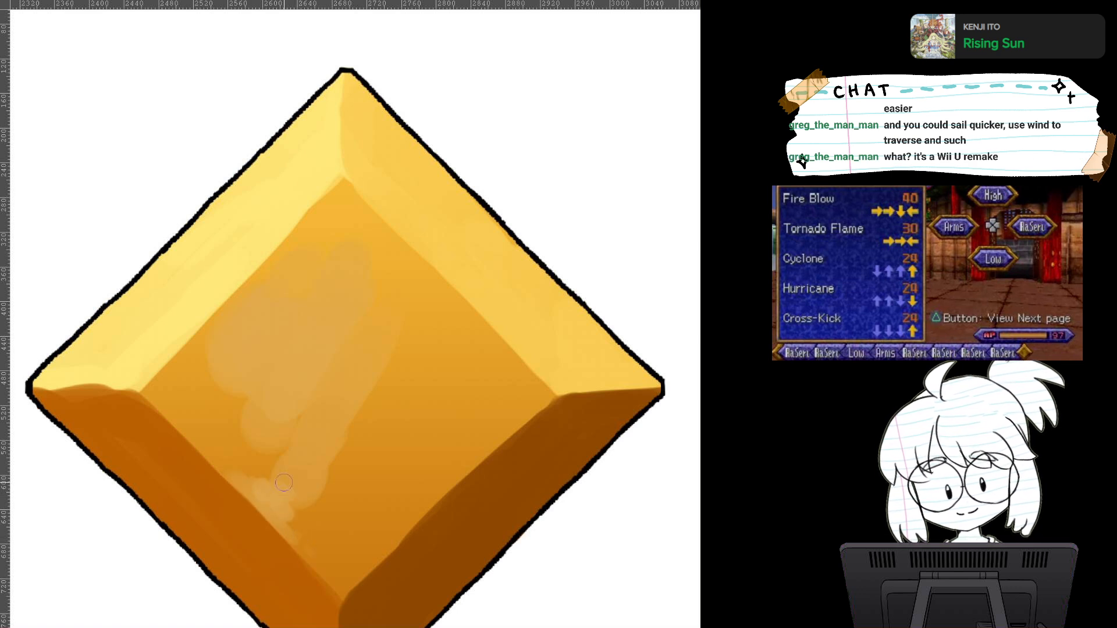
mouse_move(472, 408)
mouse_down()
mouse_move(445, 444)
mouse_move(517, 411)
mouse_move(472, 450)
mouse_move(512, 420)
mouse_up()
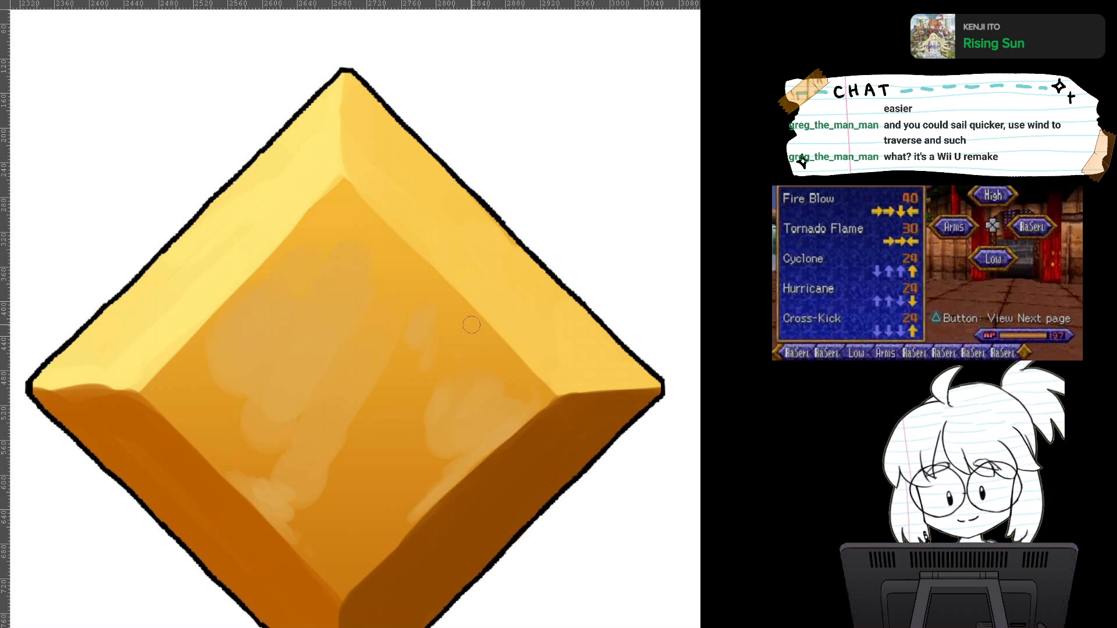
Step: Paint a muted tan patch along the top corner of the diamond's inner face
scroll(472, 349, up, 1)
drag(318, 171, 326, 160)
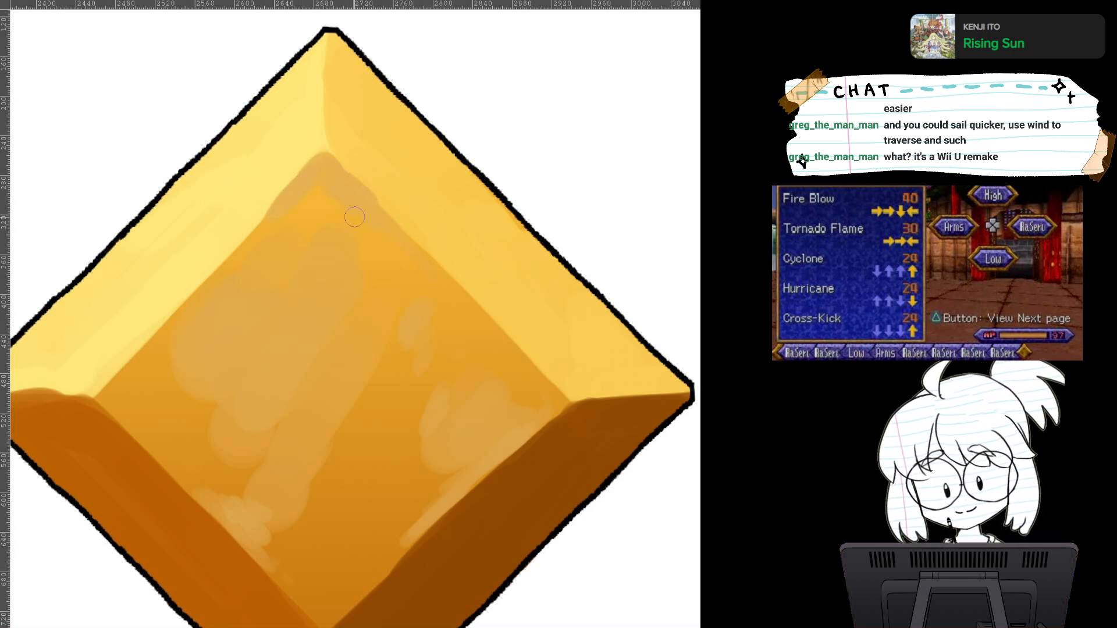
key(minus)
key(minus)
key(minus)
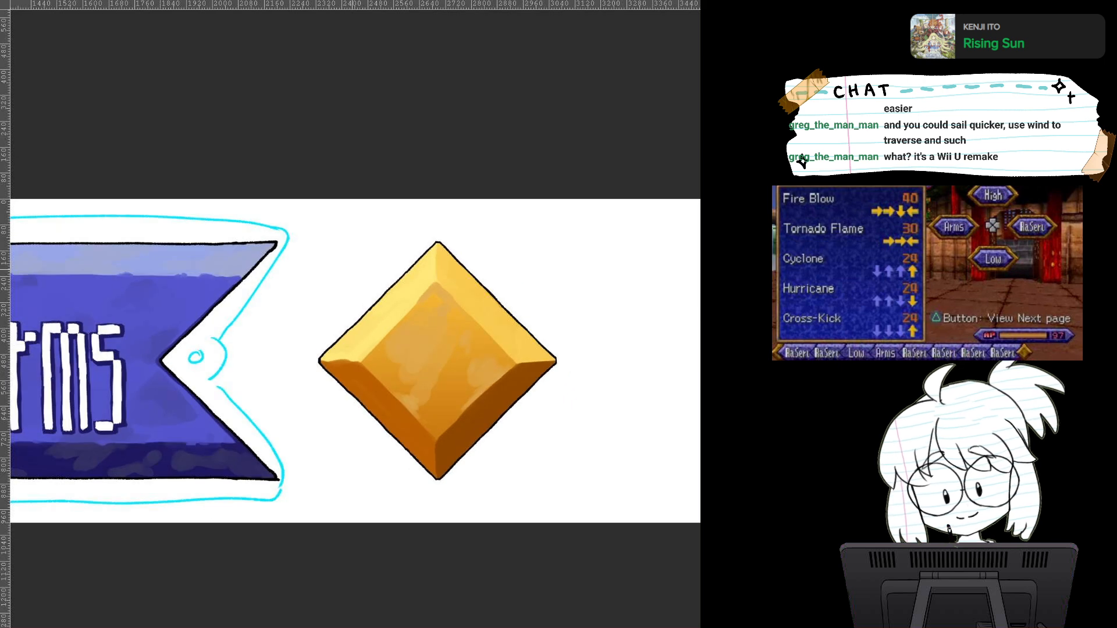
Step: Sample another tone from the chevron's upper arm and add short accent strokes to the diamond's lower inner face
drag(302, 372, 516, 301)
drag(145, 303, 493, 308)
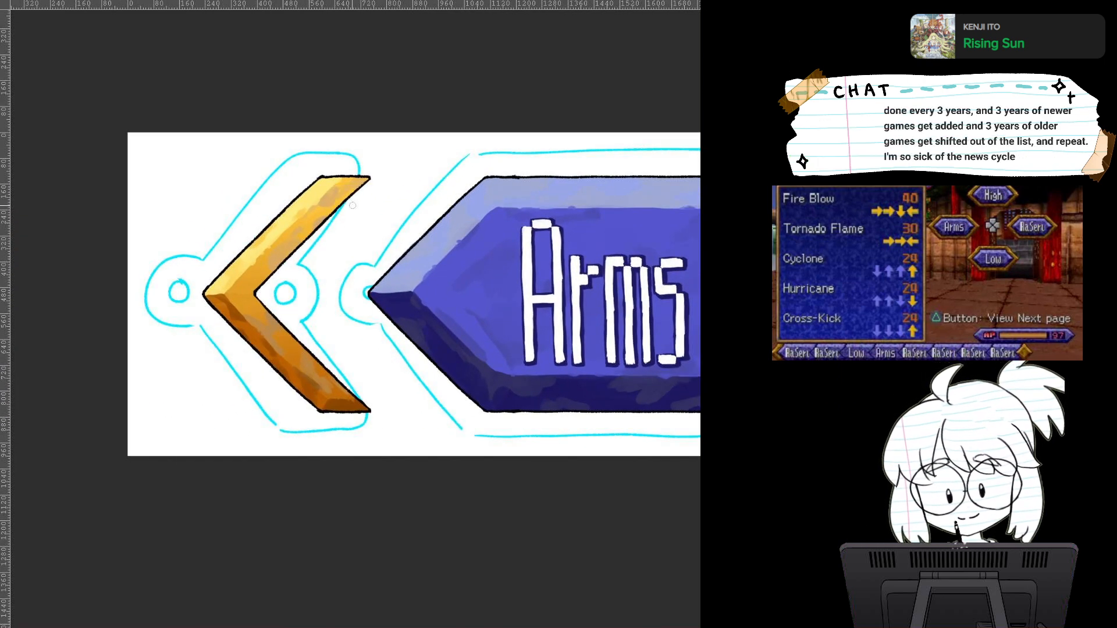
alt+click(332, 197)
drag(989, 253, 323, 255)
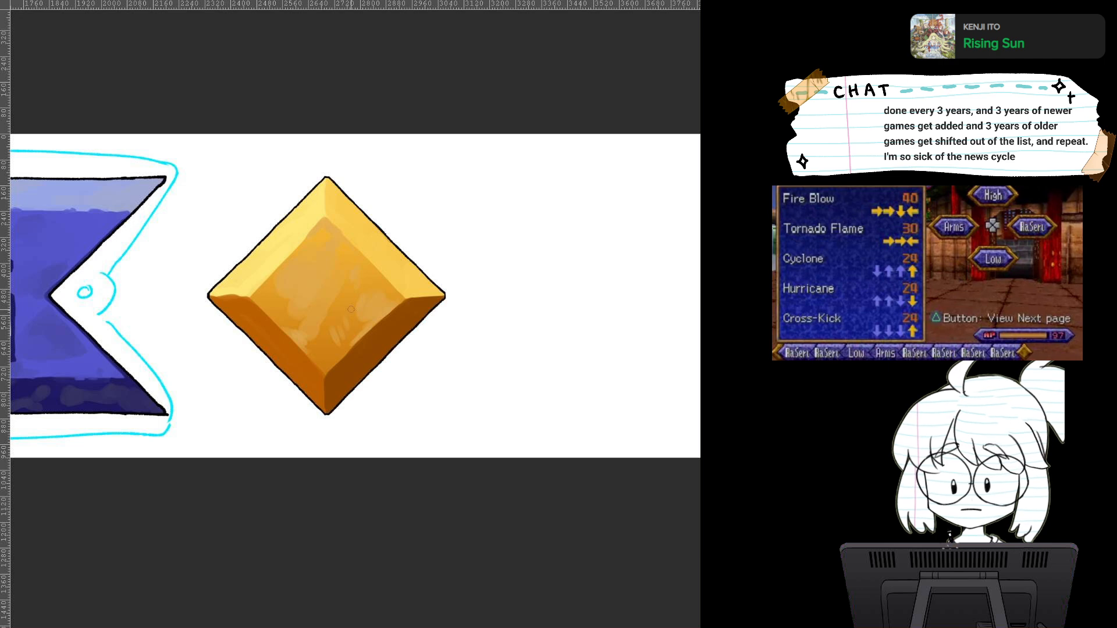
Step: Pick up a muted brown from the chevron's lower arm and shade the lower-left bevel at the diamond's left corner
drag(145, 297, 619, 283)
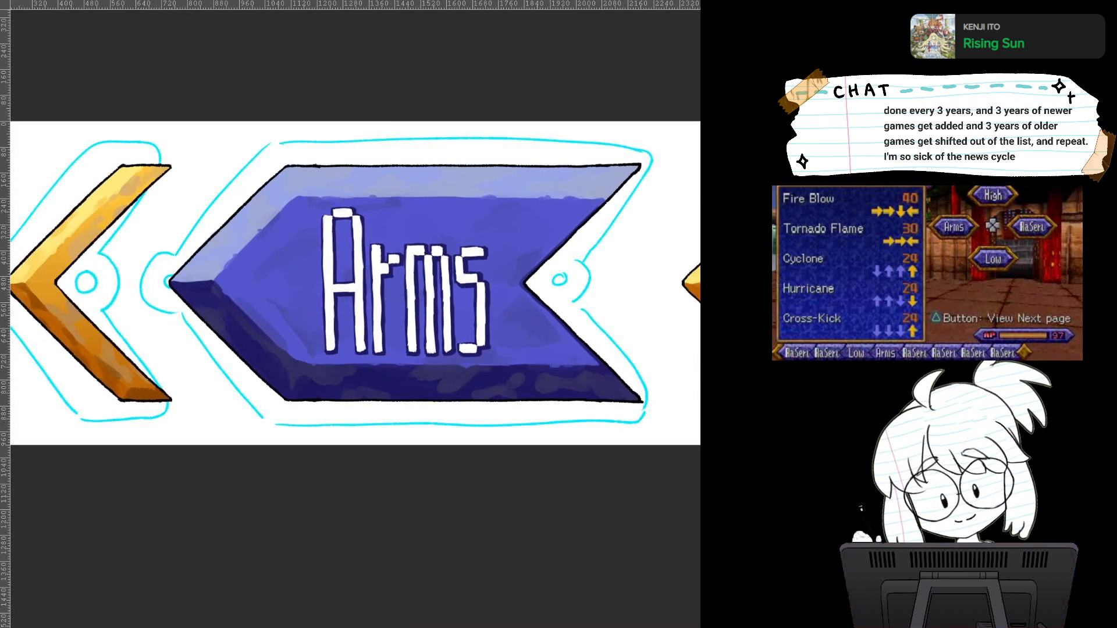
scroll(160, 351, up, 3)
drag(160, 350, 507, 328)
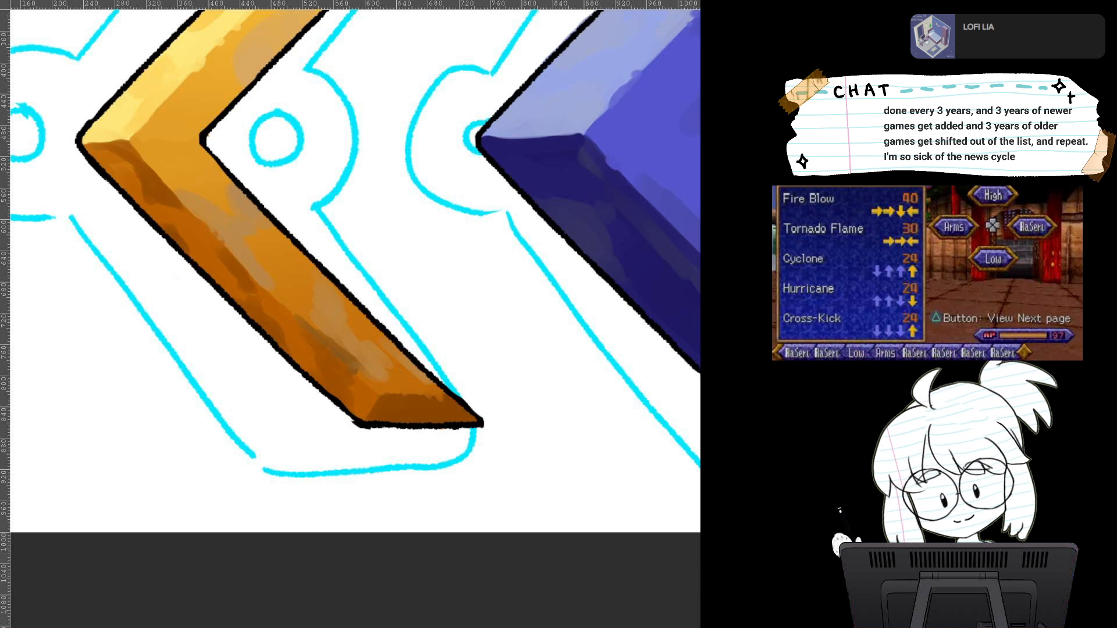
drag(657, 256, 100, 378)
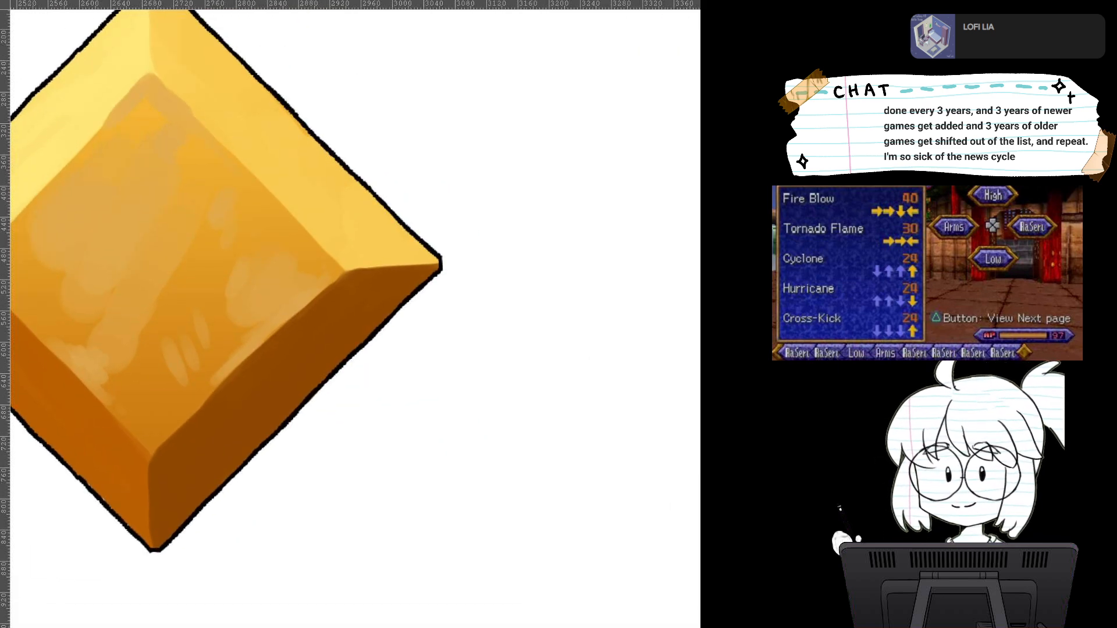
scroll(429, 386, up, 2)
drag(430, 386, 637, 399)
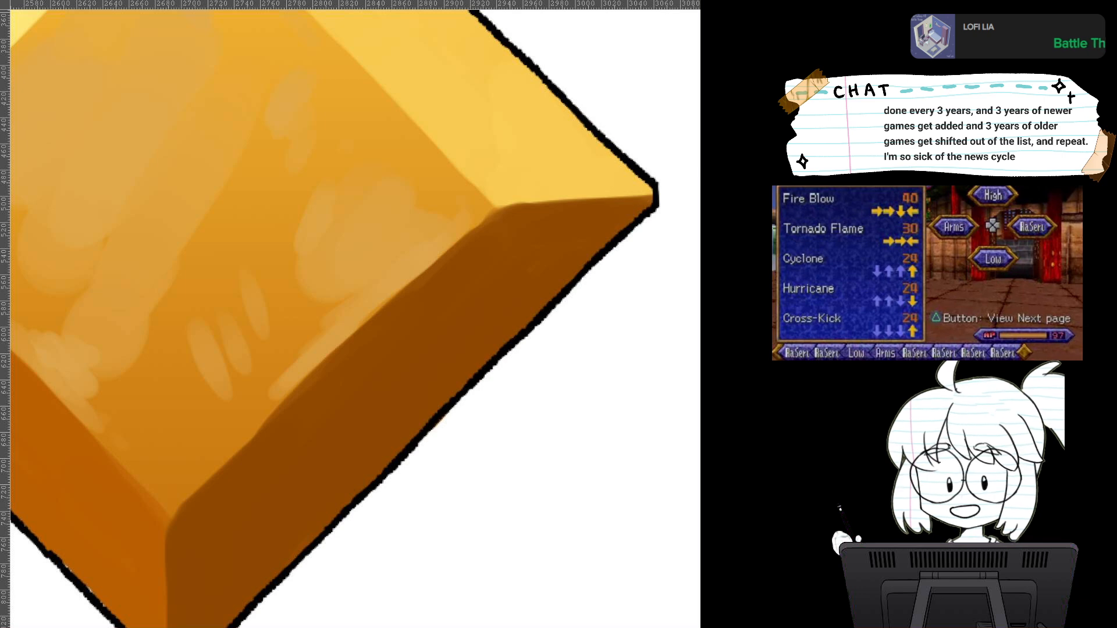
drag(244, 349, 482, 356)
key(4)
key(4)
key(4)
drag(175, 442, 406, 325)
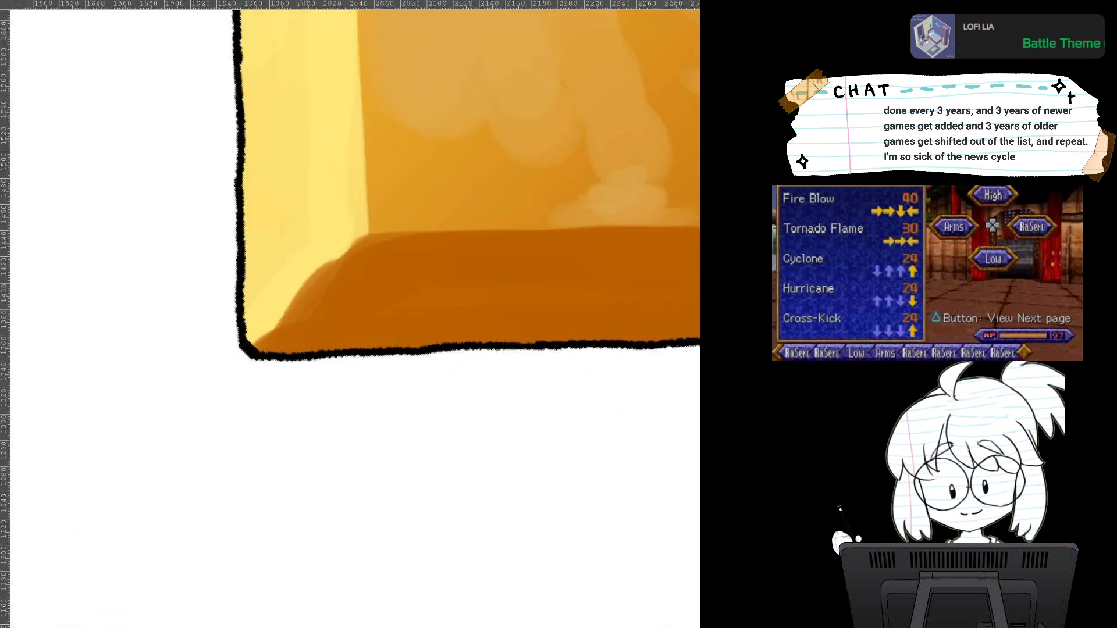
mouse_move(290, 325)
mouse_down()
mouse_move(192, 412)
mouse_move(225, 389)
mouse_move(192, 410)
mouse_move(250, 343)
mouse_move(320, 303)
mouse_up()
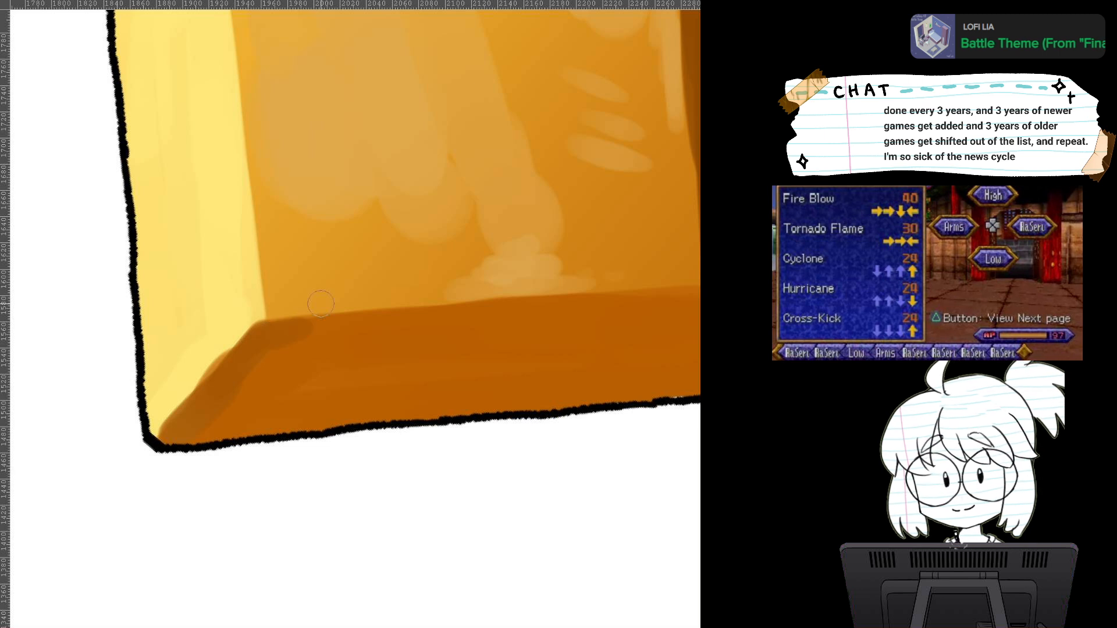
Step: Repaint the pale yellow bevel's end at the diamond's left corner to straighten its seam with the brown shading
key(4)
key(4)
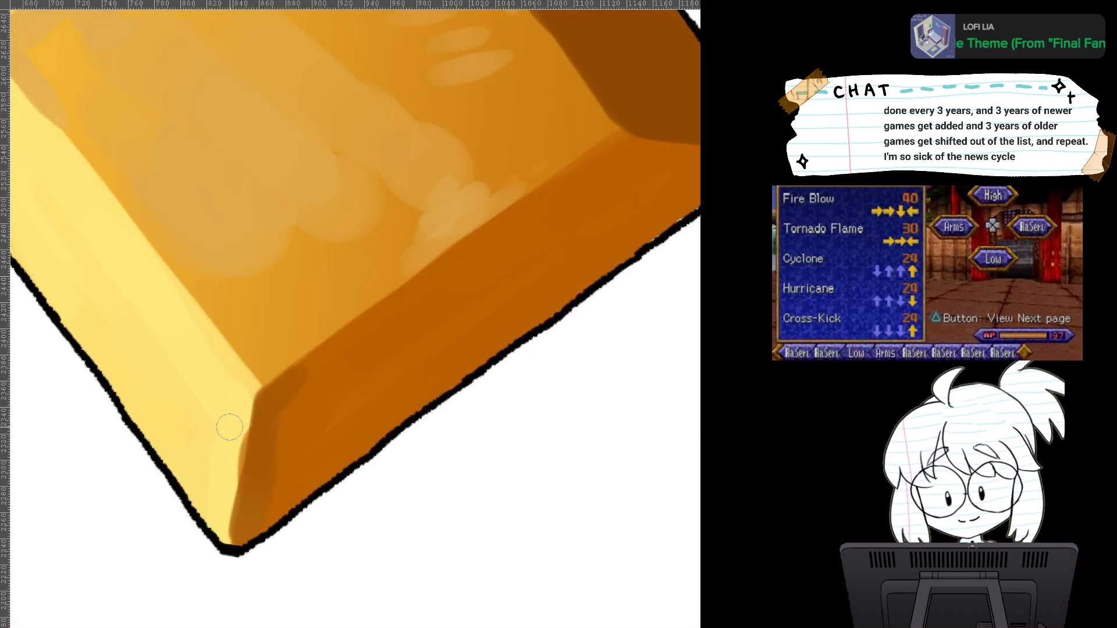
mouse_move(235, 428)
mouse_down()
mouse_move(230, 472)
mouse_move(241, 422)
mouse_move(224, 535)
mouse_up()
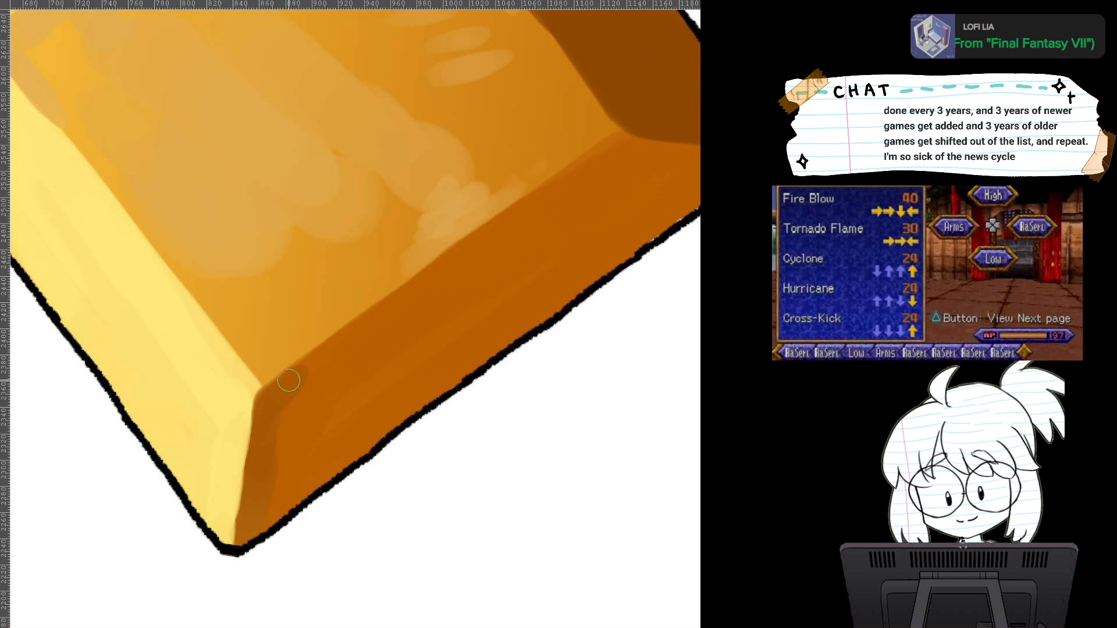
Step: Paint darker brown mottled patches over the lower-left bevel, from its inner edge at the diamond's left corner toward the outer outline
drag(292, 381, 377, 310)
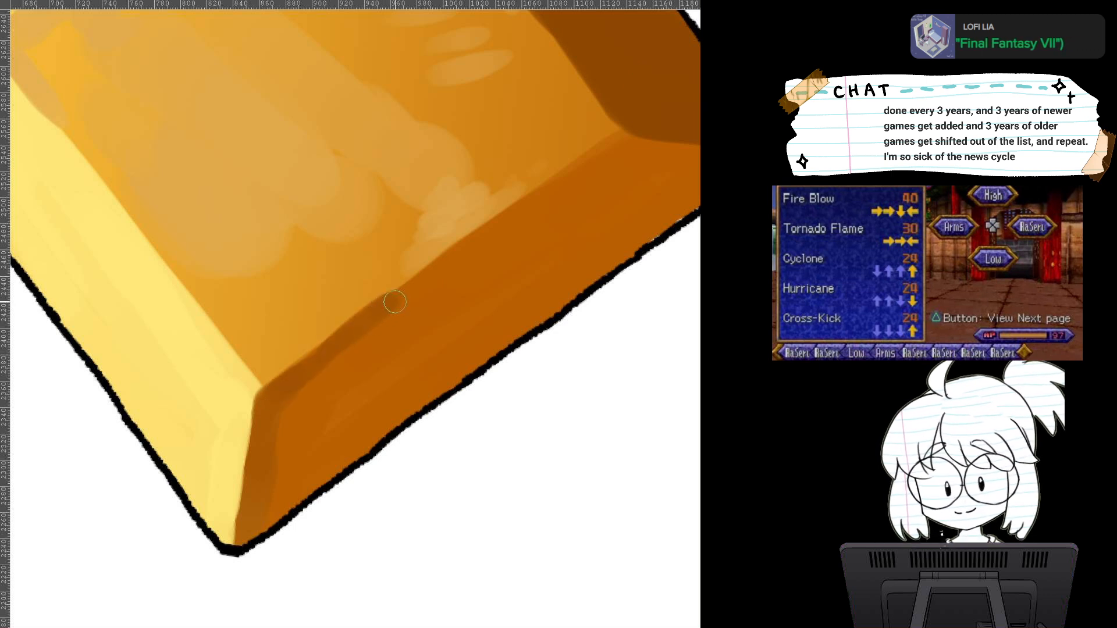
mouse_move(298, 381)
mouse_down()
mouse_move(264, 510)
mouse_move(306, 388)
mouse_move(333, 372)
mouse_move(301, 409)
mouse_move(394, 318)
mouse_move(360, 405)
mouse_move(385, 369)
mouse_up()
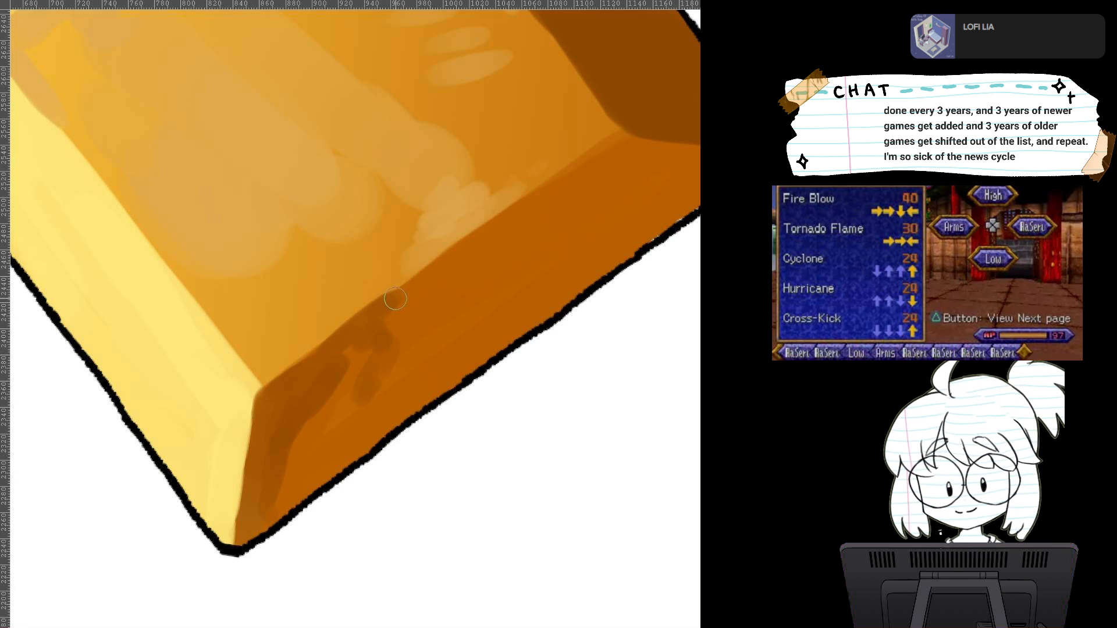
drag(395, 299, 423, 282)
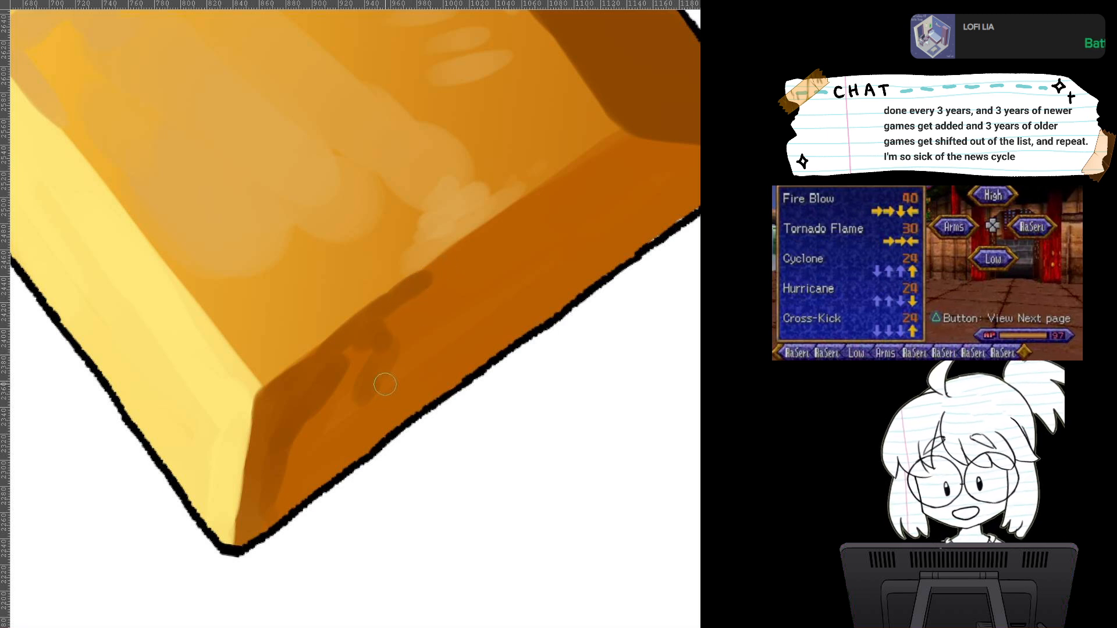
mouse_move(419, 350)
mouse_down()
mouse_move(369, 423)
mouse_move(388, 366)
mouse_move(440, 351)
mouse_move(393, 426)
mouse_move(353, 459)
mouse_move(483, 319)
mouse_move(379, 349)
mouse_move(376, 366)
mouse_move(493, 298)
mouse_move(462, 336)
mouse_move(392, 379)
mouse_move(512, 326)
mouse_move(418, 403)
mouse_move(394, 369)
mouse_up()
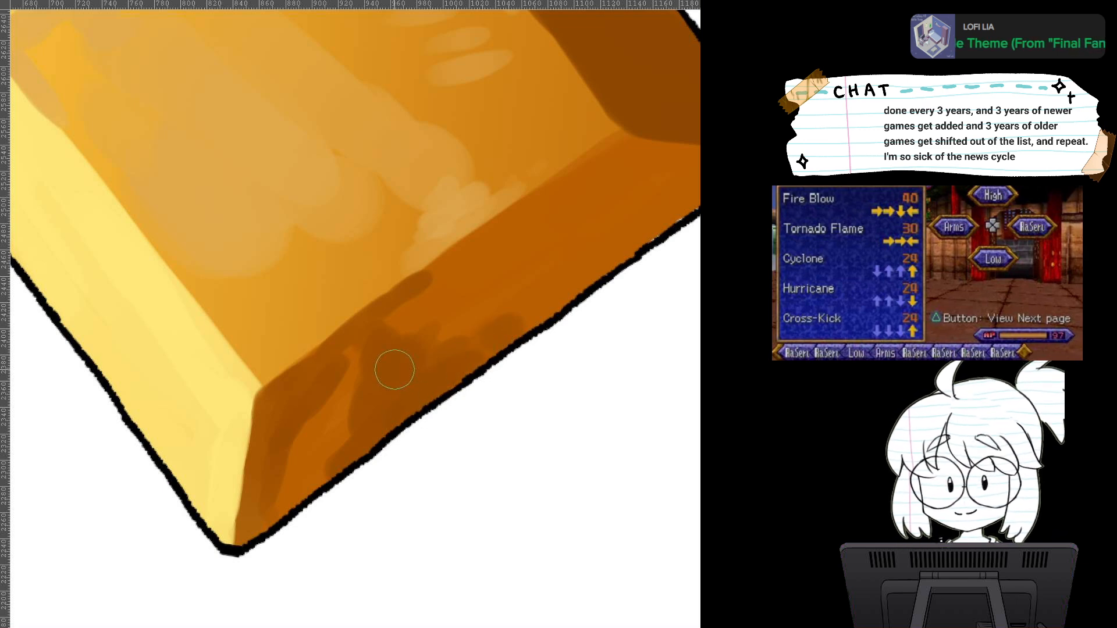
drag(355, 431, 327, 485)
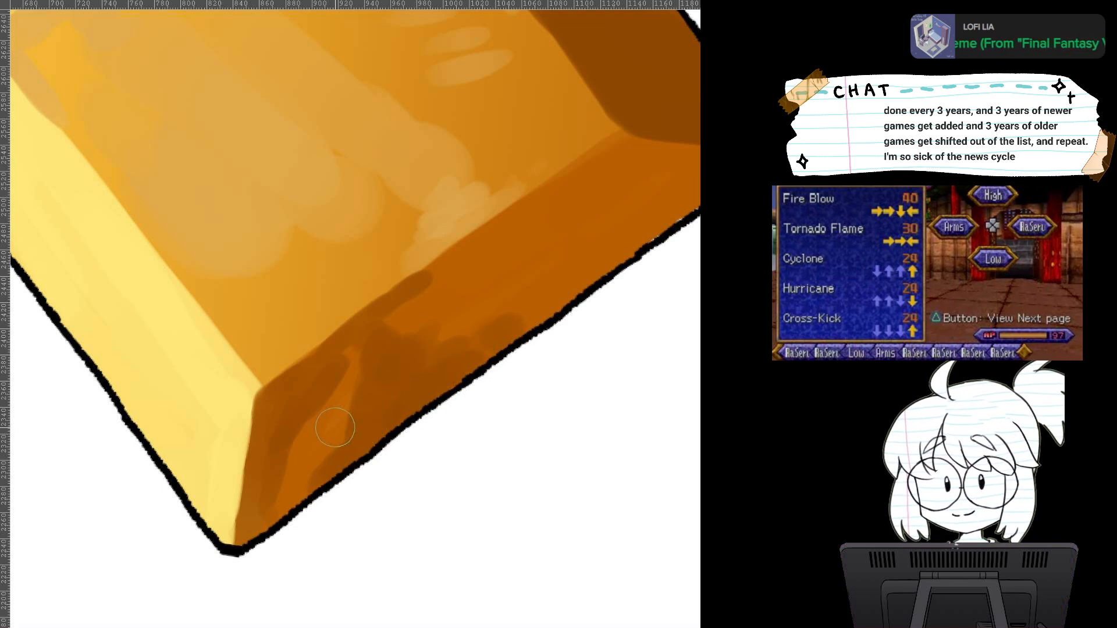
Step: Extend the brown mottling along the rest of the lower-left bevel toward the diamond's bottom corner
mouse_move(336, 427)
mouse_down()
mouse_move(248, 344)
mouse_move(275, 395)
mouse_up()
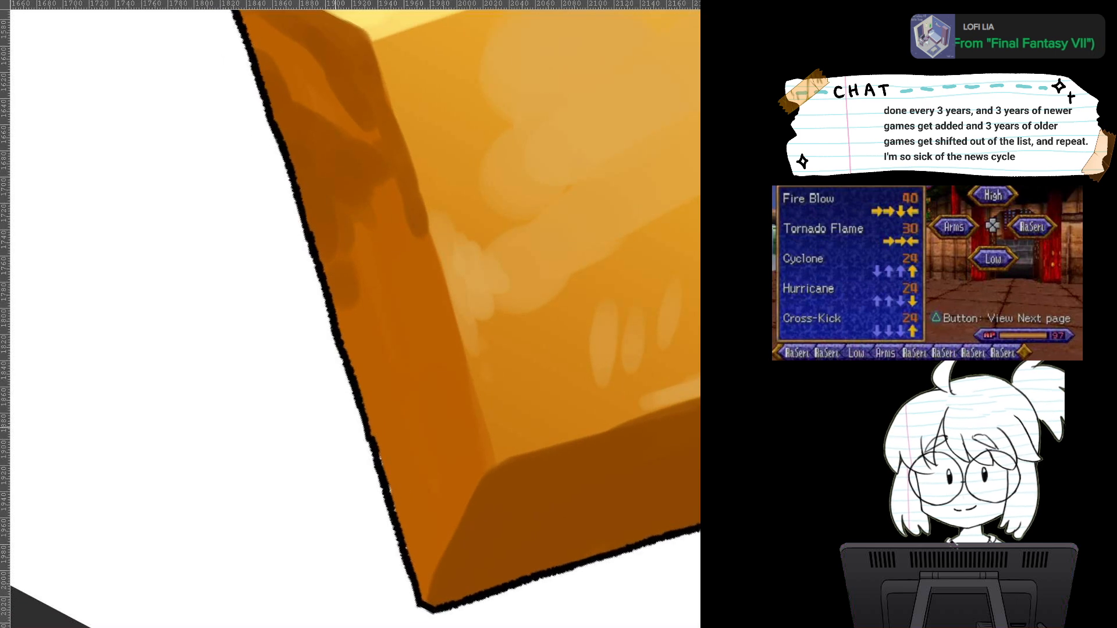
drag(465, 534, 335, 428)
mouse_move(299, 230)
mouse_down()
mouse_move(308, 325)
mouse_move(297, 325)
mouse_move(280, 355)
mouse_move(256, 407)
mouse_up()
drag(283, 275, 240, 340)
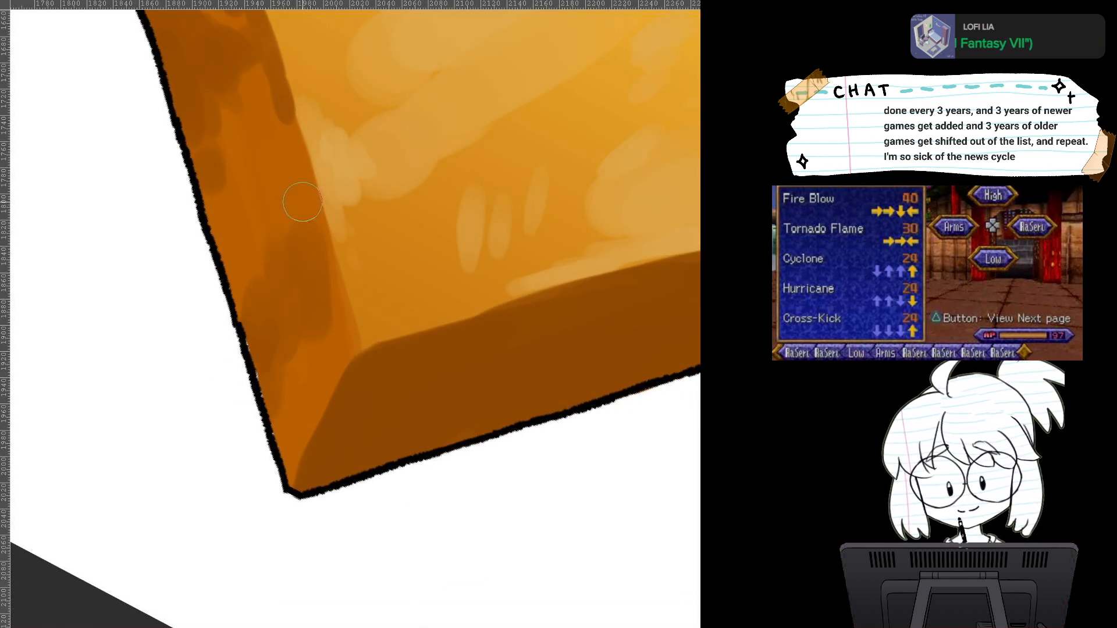
drag(301, 202, 320, 237)
key(ctrl+z)
mouse_move(302, 189)
mouse_down()
mouse_move(331, 300)
mouse_move(331, 372)
mouse_move(513, 231)
mouse_up()
Step: Pick up a golden yellow from the chevron's upper arm and mottle the diamond's upper-left bevel with soft patches
scroll(331, 300, down, 5)
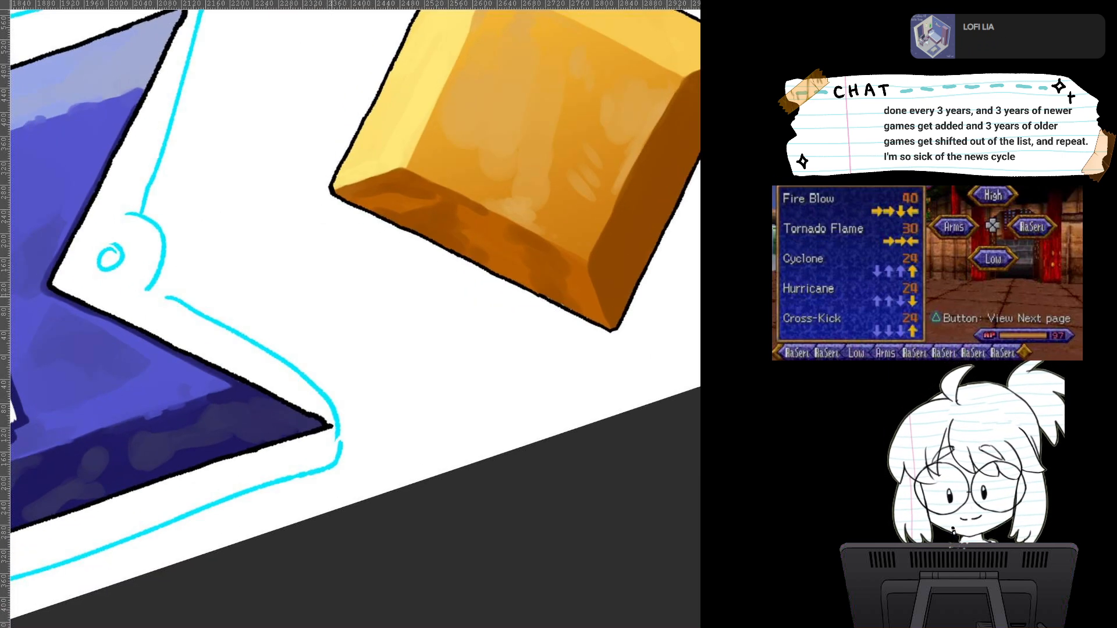
key(5)
drag(64, 349, 698, 348)
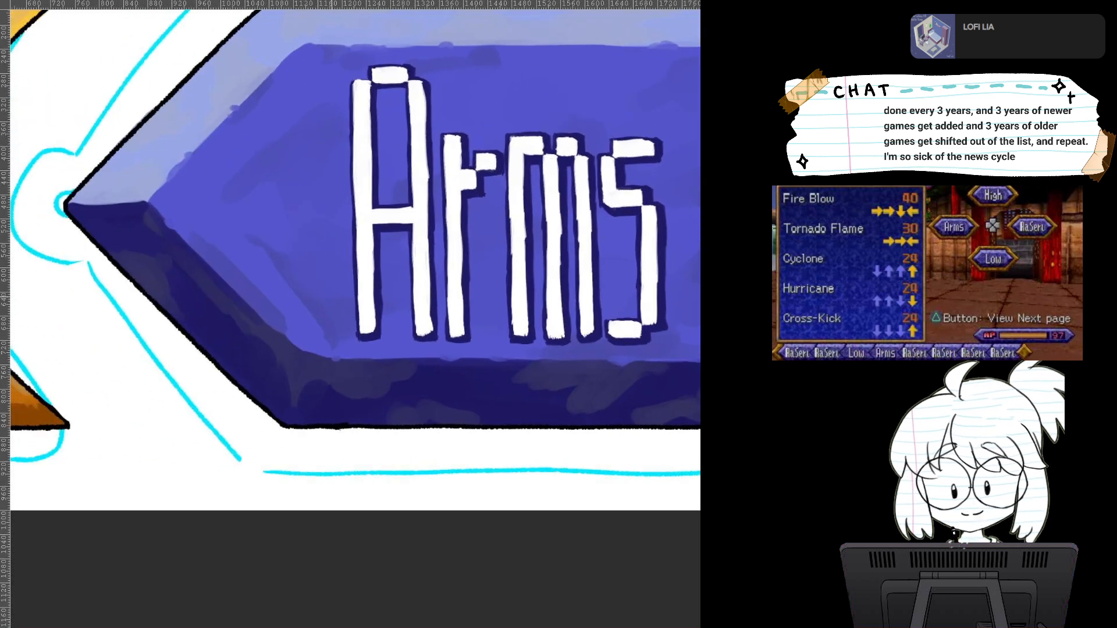
drag(41, 291, 332, 346)
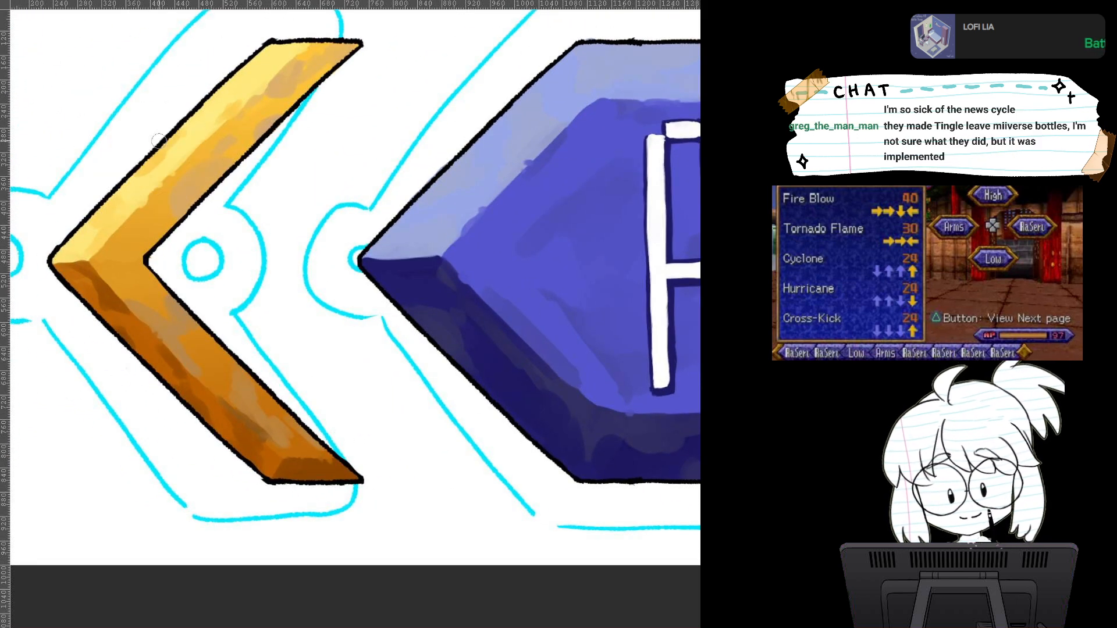
drag(570, 232, 186, 346)
drag(628, 232, 92, 337)
drag(523, 373, 244, 350)
scroll(350, 405, up, 3)
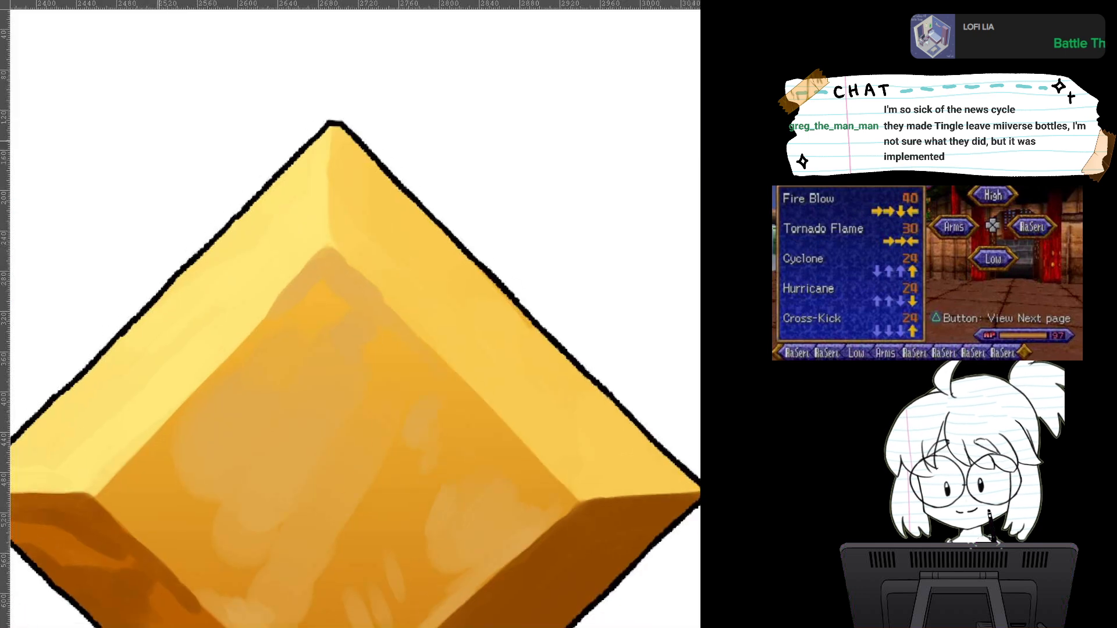
drag(351, 405, 477, 388)
mouse_move(339, 306)
mouse_down()
mouse_move(375, 265)
mouse_move(378, 279)
mouse_move(372, 270)
mouse_move(321, 278)
mouse_move(366, 239)
mouse_move(400, 251)
mouse_move(424, 232)
mouse_move(375, 251)
mouse_move(375, 215)
mouse_move(217, 386)
mouse_move(209, 367)
mouse_move(237, 383)
mouse_up()
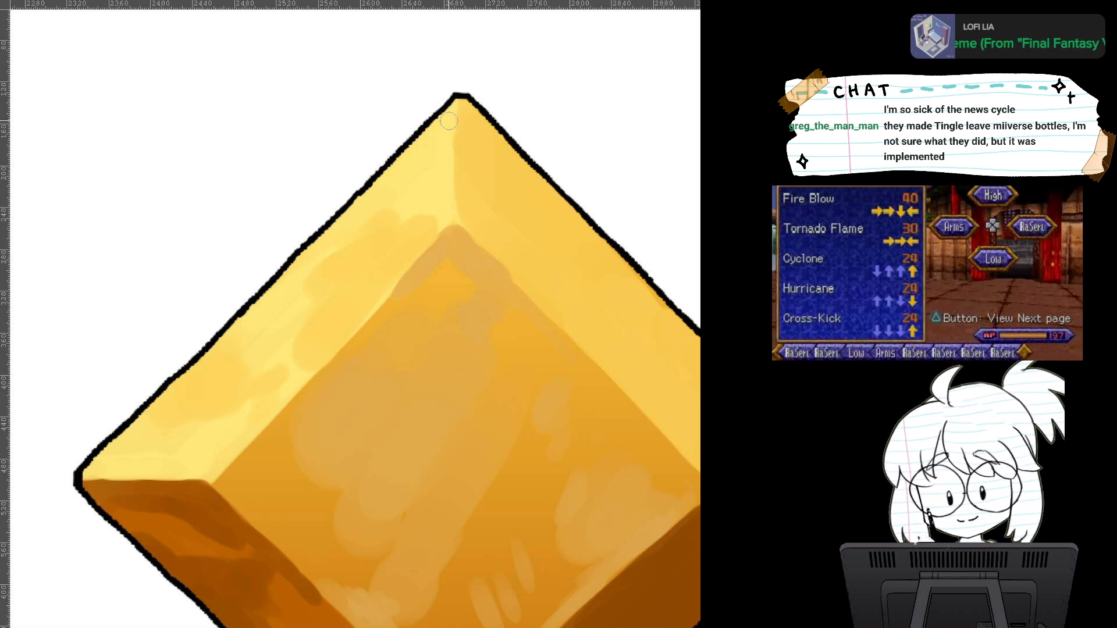
Step: Shade the diamond's lower-right bevel with soft darker brown patches along its inner edge
mouse_move(507, 282)
mouse_down()
mouse_move(508, 355)
mouse_move(352, 333)
mouse_up()
drag(496, 416, 496, 349)
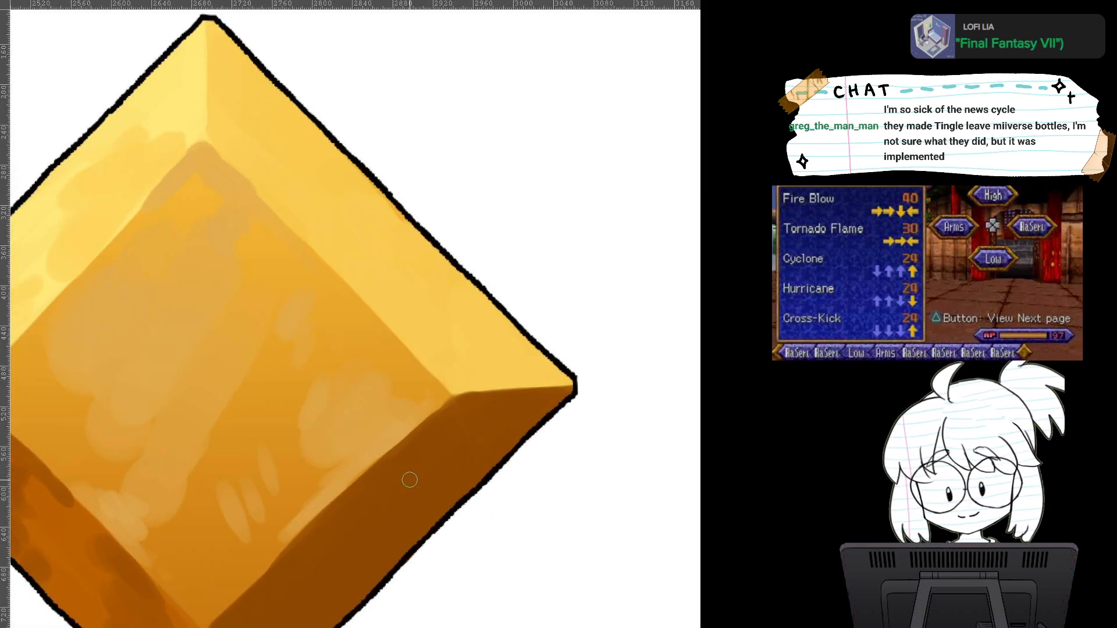
mouse_move(414, 457)
mouse_down()
mouse_move(461, 406)
mouse_move(367, 482)
mouse_move(411, 436)
mouse_move(385, 482)
mouse_move(406, 474)
mouse_move(367, 541)
mouse_move(402, 515)
mouse_up()
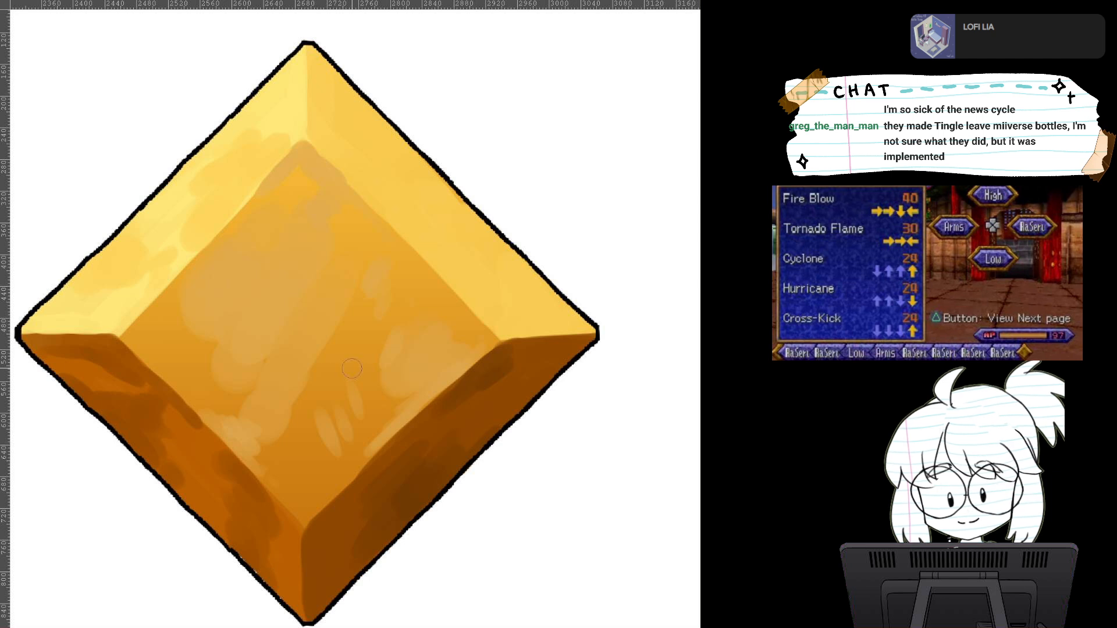
drag(371, 178, 433, 250)
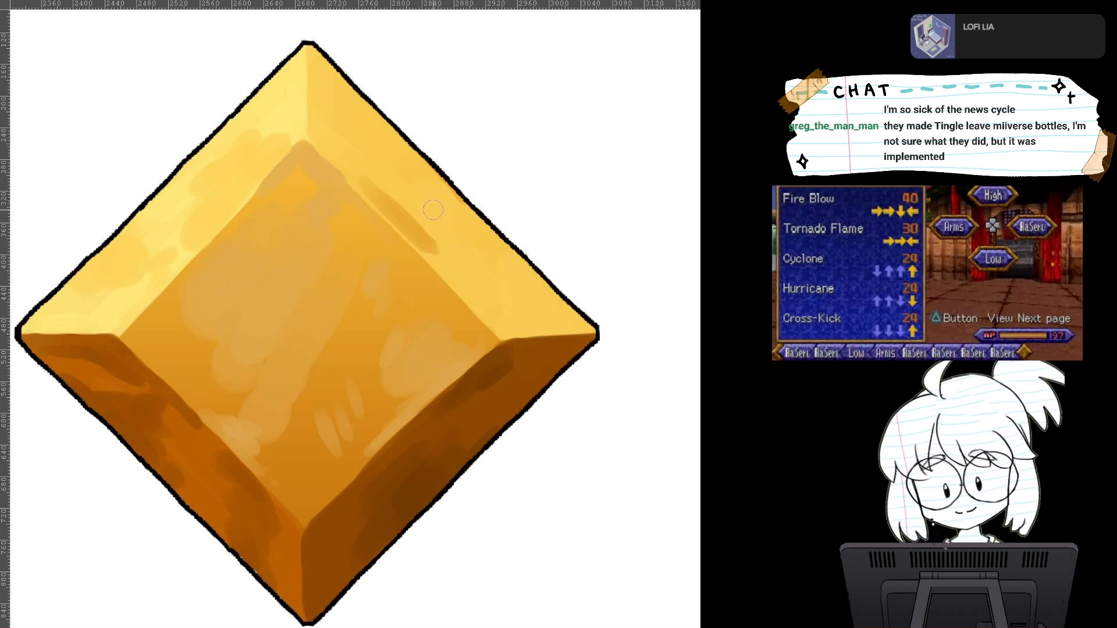
key(ctrl+z)
key(ctrl+z)
key(ctrl+y)
key(ctrl+y)
key(ctrl+z)
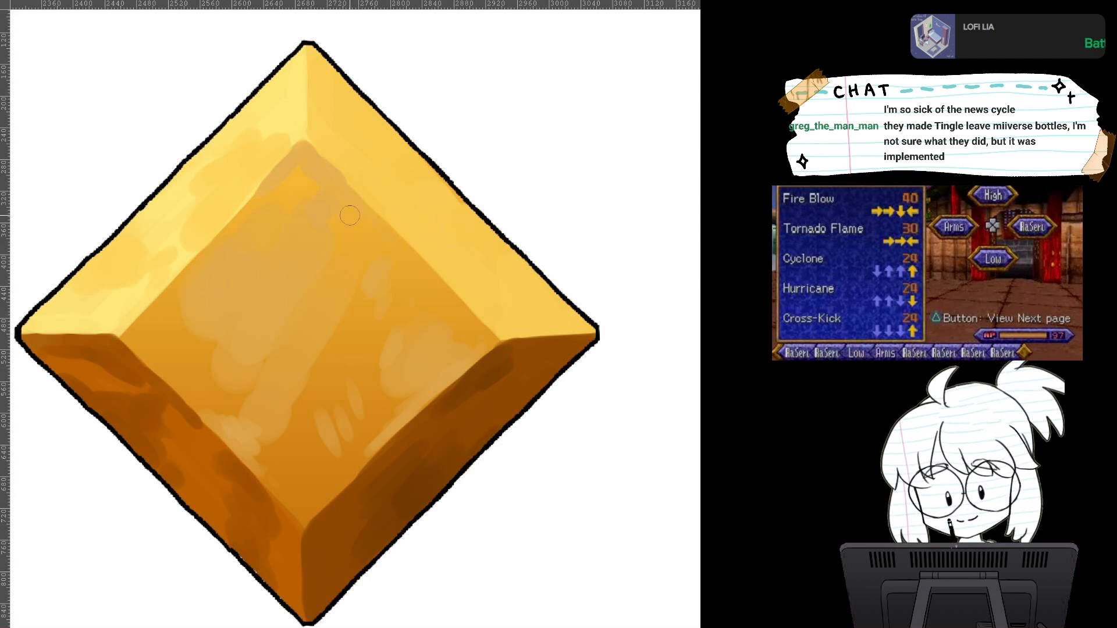
Step: Mottle the diamond's upper-right bevel with soft golden patches blending into the pale yellow
drag(351, 173, 421, 240)
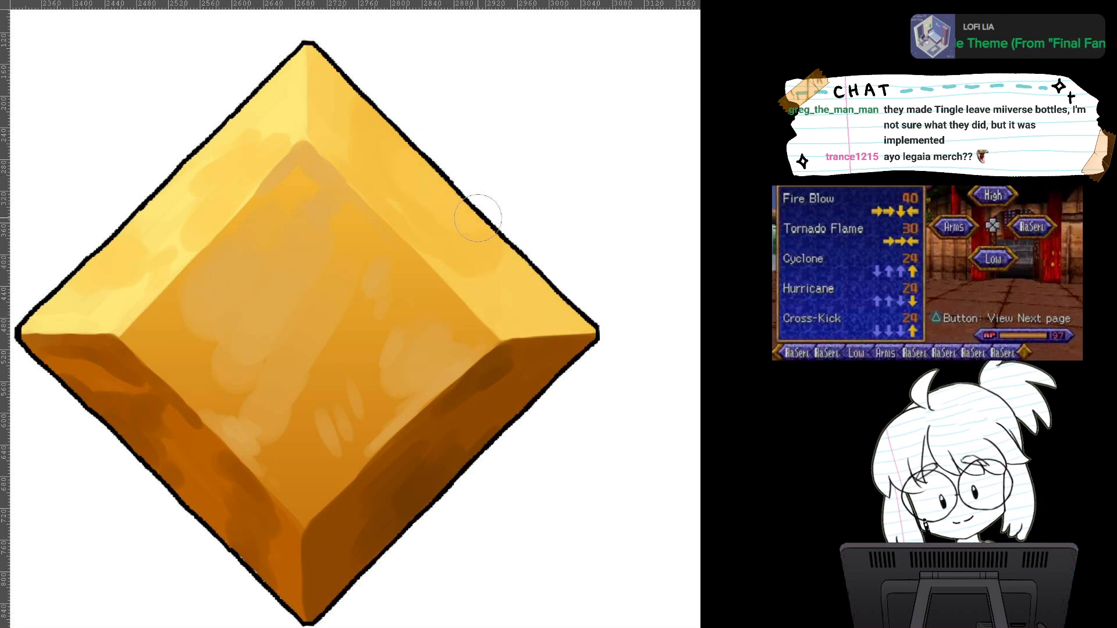
ctrl+click(471, 257)
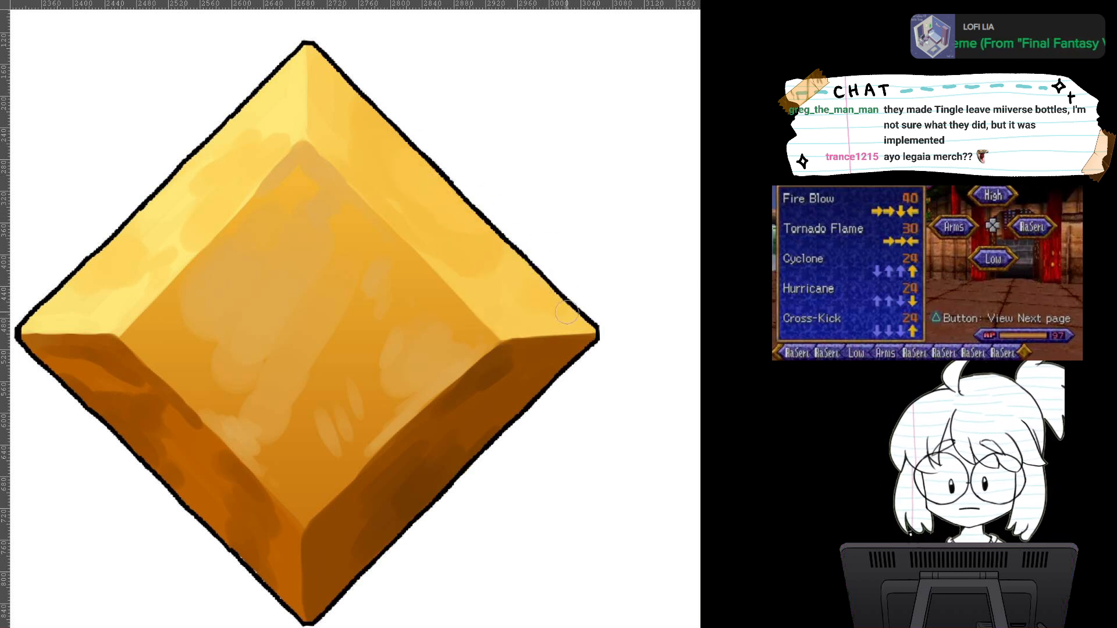
Step: Clear the old cyan outline sketch around the chevron and the Arms banner
key(ctrl+0)
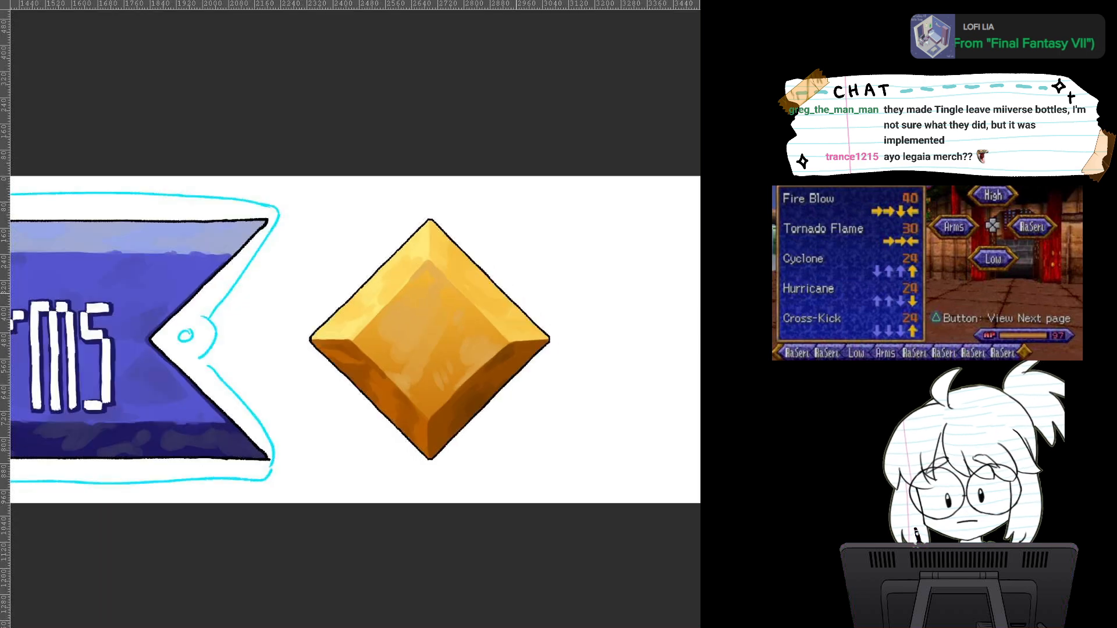
scroll(510, 349, down, 1)
drag(428, 323, 516, 294)
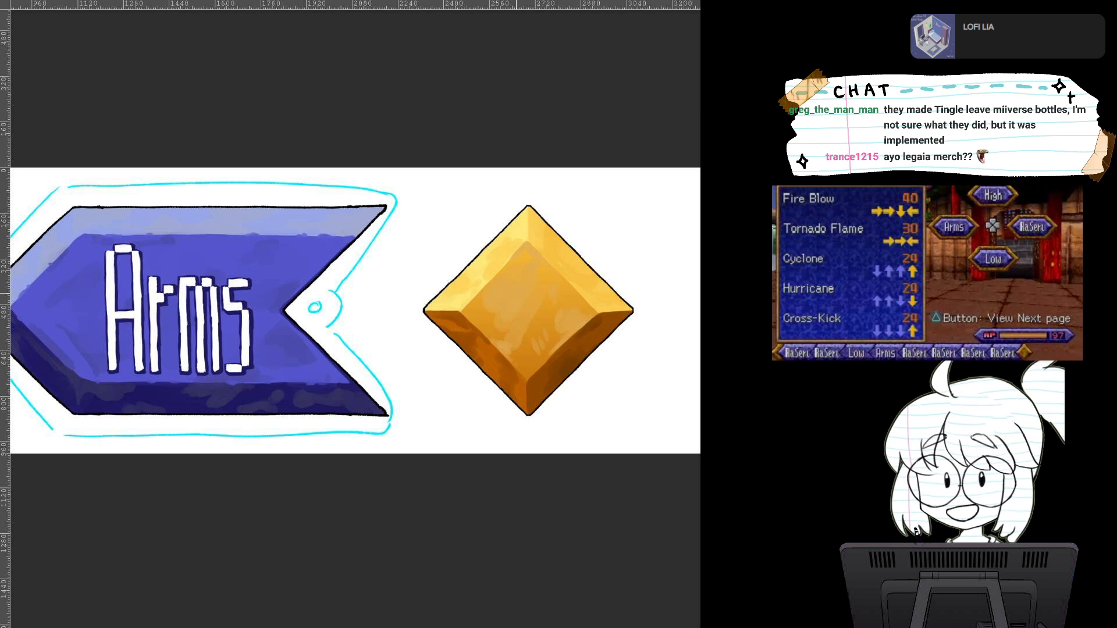
scroll(482, 353, down, 5)
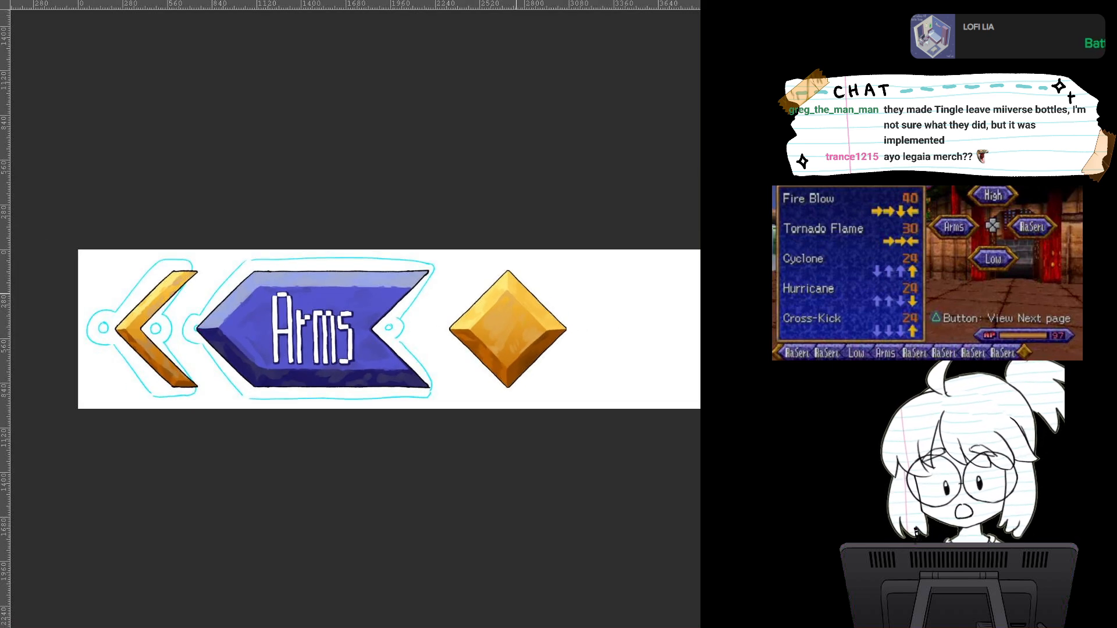
mouse_move(516, 294)
mouse_down()
mouse_move(482, 243)
mouse_move(512, 205)
mouse_up()
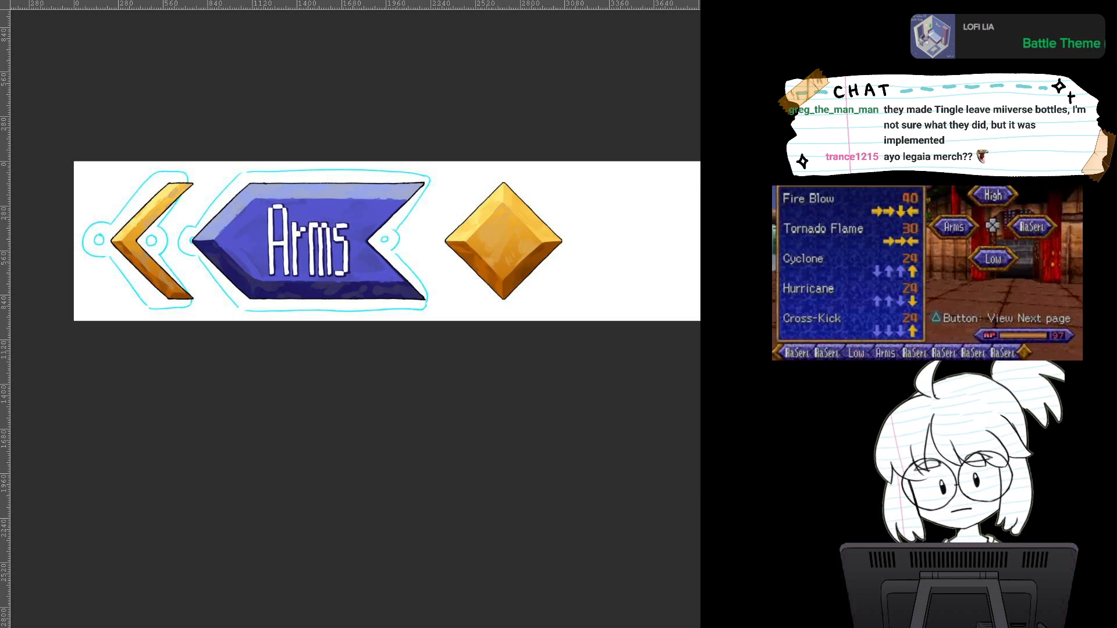
scroll(381, 238, up, 3)
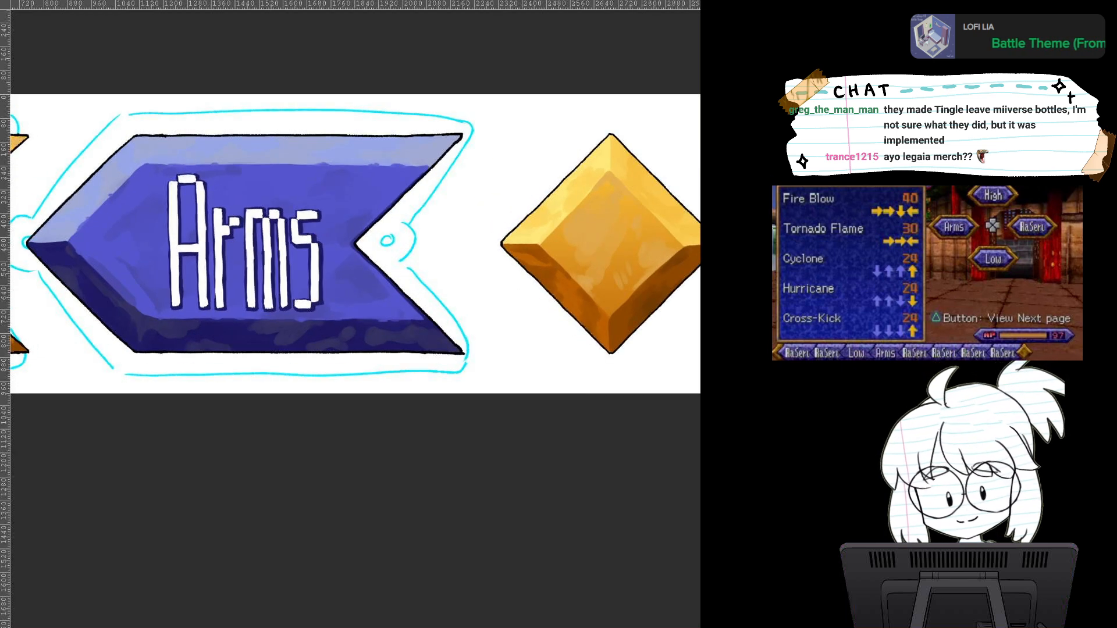
drag(349, 238, 528, 351)
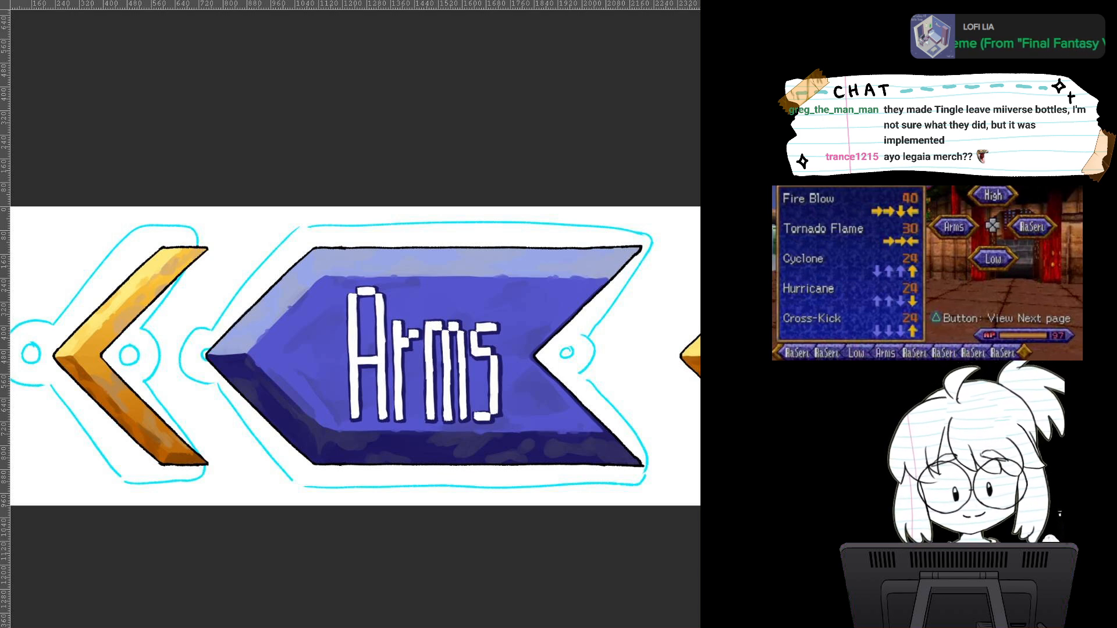
key(Delete)
scroll(352, 330, down, 4)
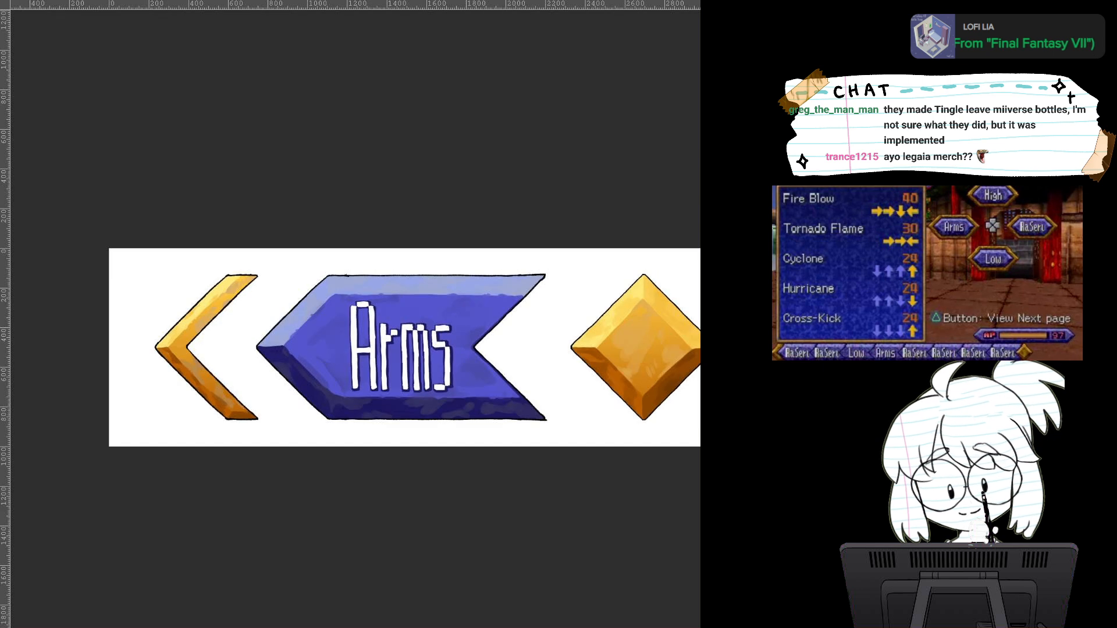
Step: Redraw the cyan offset outline around the chevron, with rounded tabs and small connector holes at its tip and inner notch
mouse_move(211, 262)
mouse_down()
mouse_move(271, 264)
mouse_move(273, 280)
mouse_move(201, 281)
mouse_move(146, 327)
mouse_move(132, 355)
mouse_up()
key(ctrl+z)
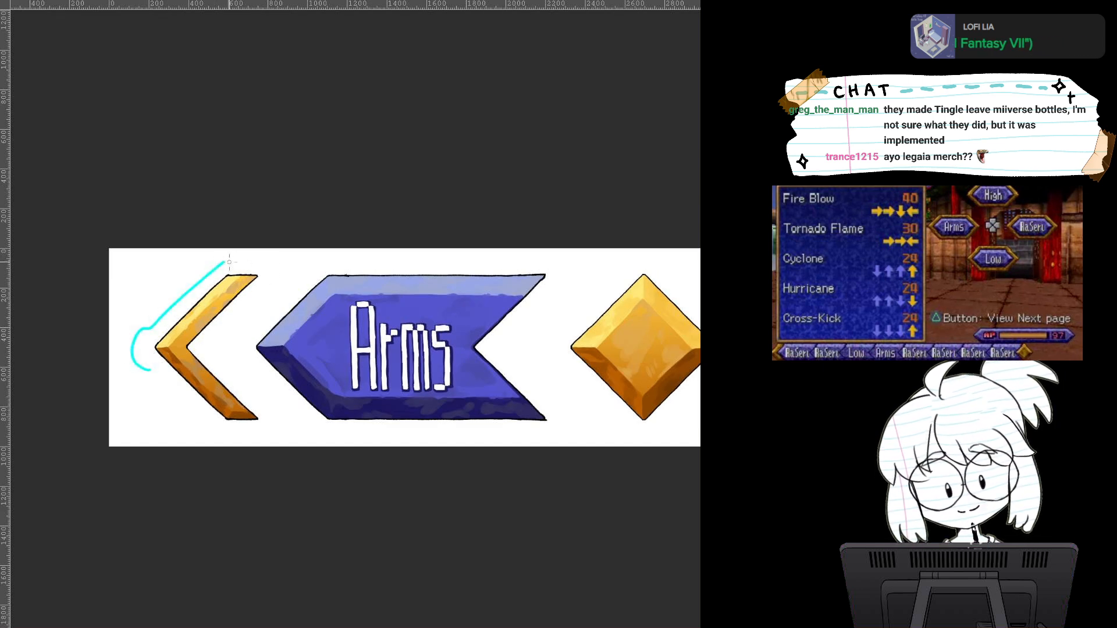
mouse_move(230, 261)
mouse_down()
mouse_move(276, 274)
mouse_move(225, 335)
mouse_move(225, 359)
mouse_move(277, 417)
mouse_up()
mouse_move(154, 376)
mouse_down()
mouse_move(210, 418)
mouse_move(235, 420)
mouse_move(219, 431)
mouse_move(252, 440)
mouse_move(278, 417)
mouse_up()
drag(142, 347, 143, 348)
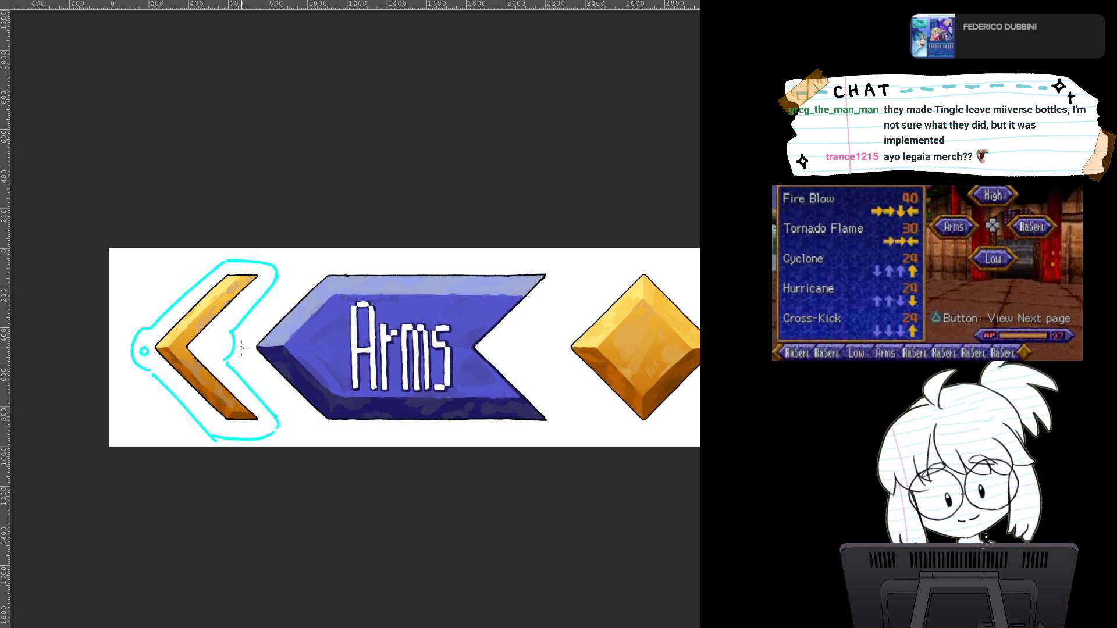
drag(214, 342, 215, 340)
Step: Draw a cyan offset outline around the Arms banner, with a tab at its pointed tip and a connector hole at its notch
mouse_move(321, 265)
mouse_down()
mouse_move(247, 337)
mouse_move(256, 369)
mouse_move(315, 432)
mouse_move(359, 452)
mouse_up()
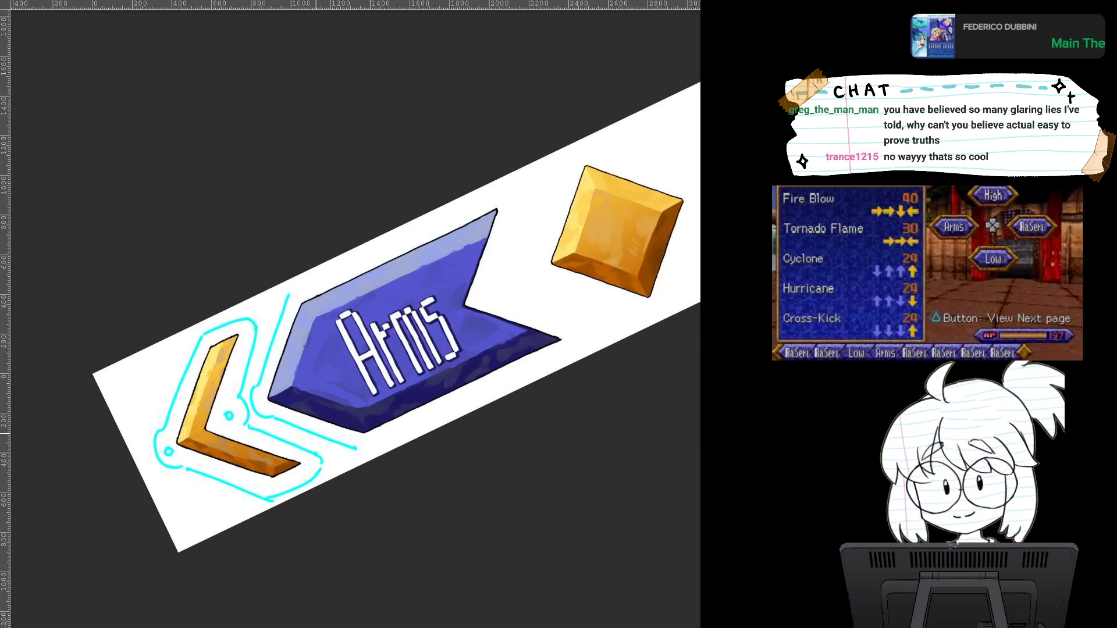
mouse_move(297, 288)
mouse_down()
mouse_move(531, 179)
mouse_move(511, 201)
mouse_move(509, 189)
mouse_move(516, 204)
mouse_move(494, 285)
mouse_move(505, 273)
mouse_move(499, 294)
mouse_move(582, 323)
mouse_move(577, 349)
mouse_up()
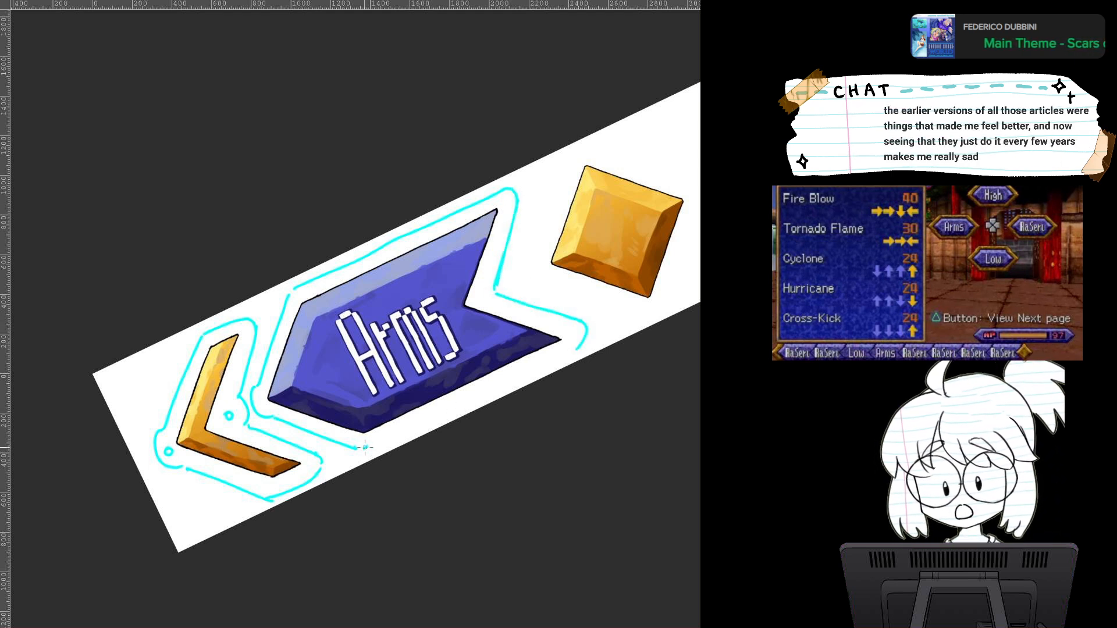
drag(364, 448, 553, 361)
key(ctrl+z)
drag(360, 451, 573, 351)
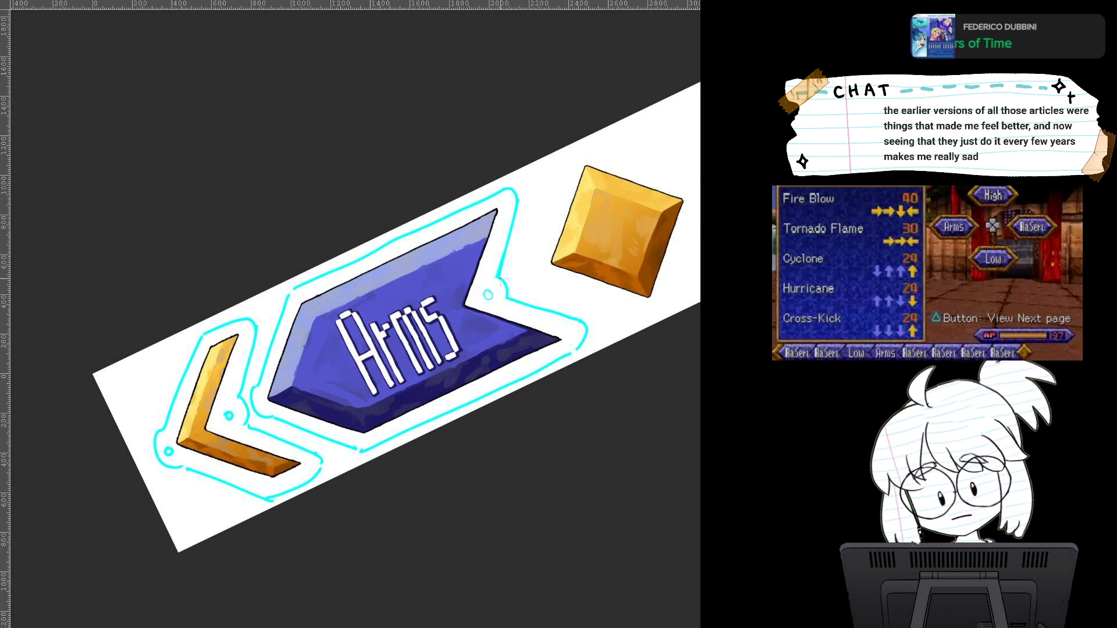
Step: Draw a cyan offset outline around the gold diamond, with a rounded tab and connector hole at its left corner
mouse_move(570, 159)
mouse_down()
mouse_move(534, 253)
mouse_move(646, 312)
mouse_move(379, 446)
mouse_up()
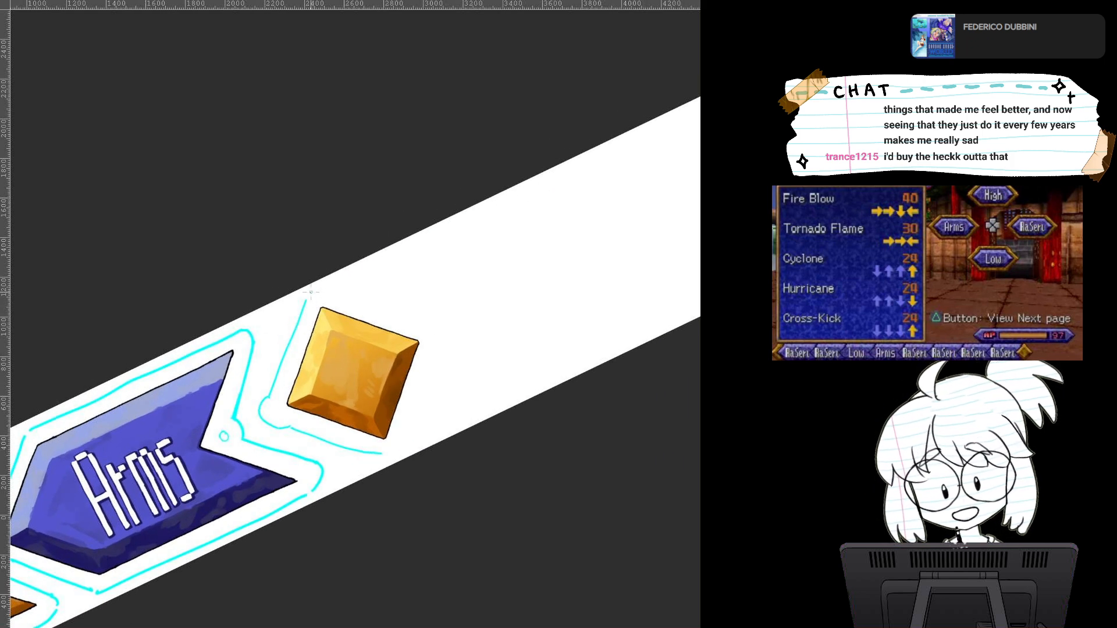
mouse_move(310, 292)
mouse_down()
mouse_move(432, 315)
mouse_move(421, 340)
mouse_move(431, 334)
mouse_move(435, 372)
mouse_move(392, 446)
mouse_up()
drag(276, 407, 279, 409)
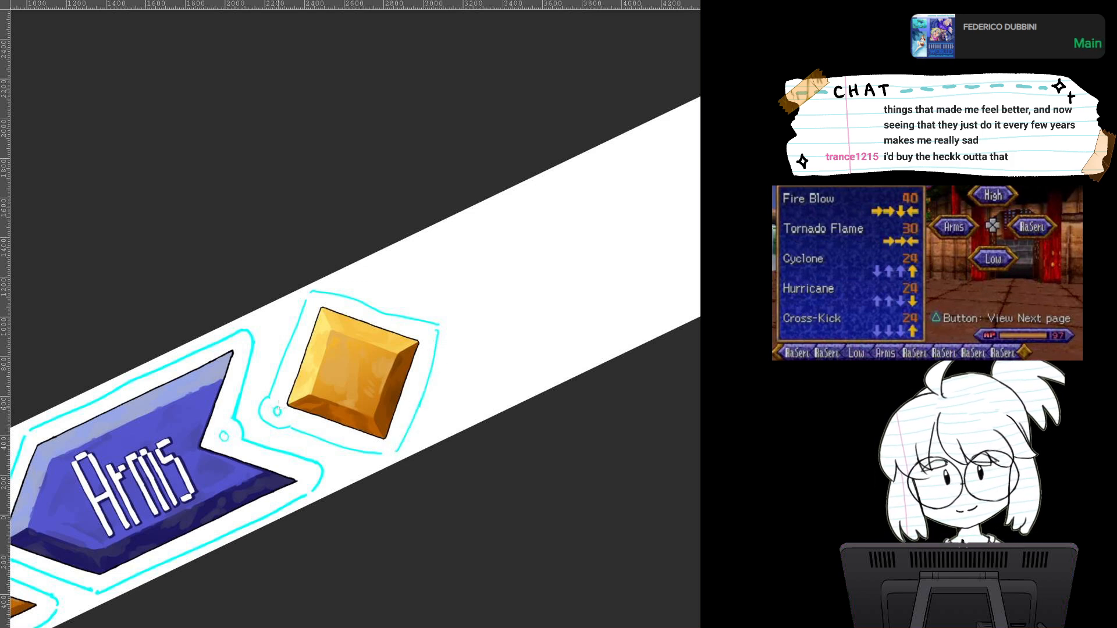
Step: Examine the cyan offset outlines around the chevron, Arms banner and diamond from several angles, finishing with the canvas rotation reset
scroll(489, 376, down, 3)
scroll(489, 376, up, 5)
scroll(355, 319, down, 3)
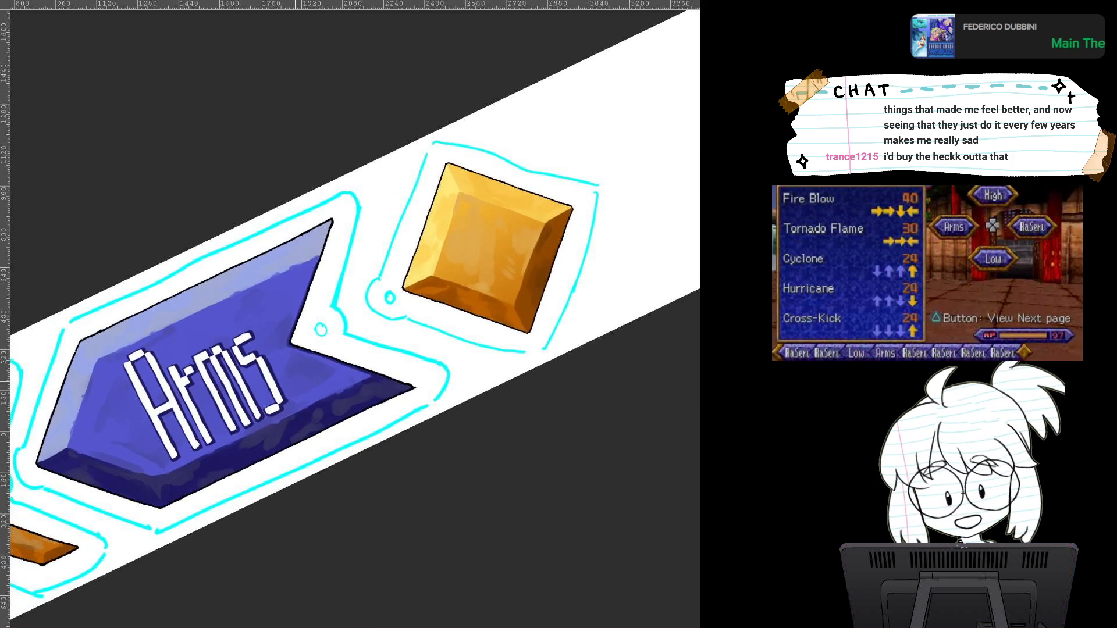
scroll(355, 319, up, 2)
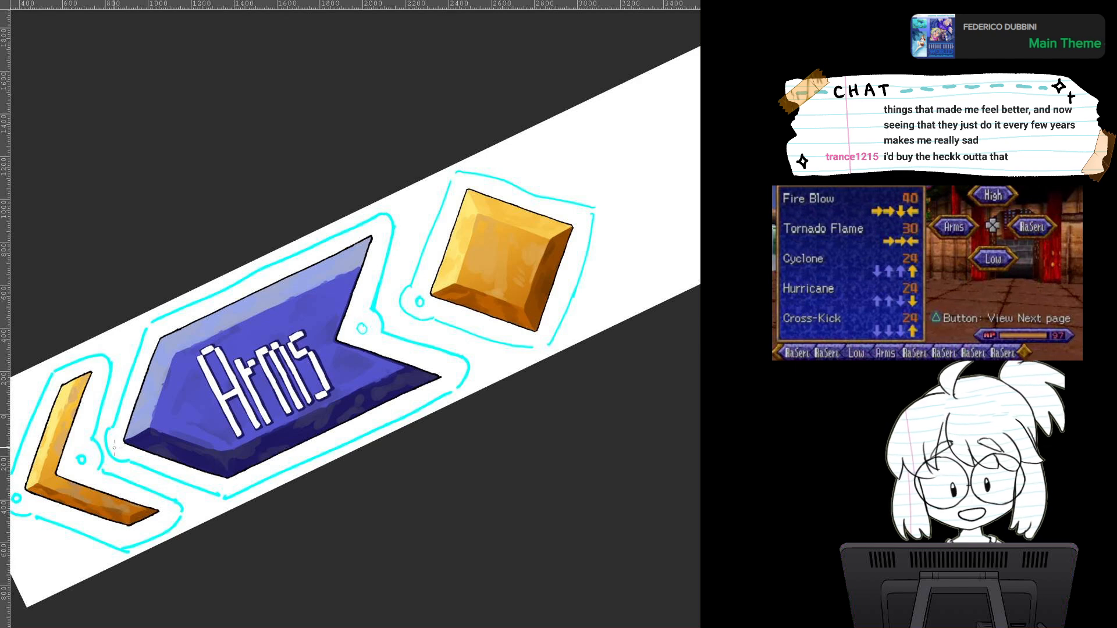
mouse_move(114, 447)
mouse_down()
mouse_move(213, 344)
mouse_move(232, 356)
mouse_move(170, 266)
mouse_up()
drag(465, 232, 246, 334)
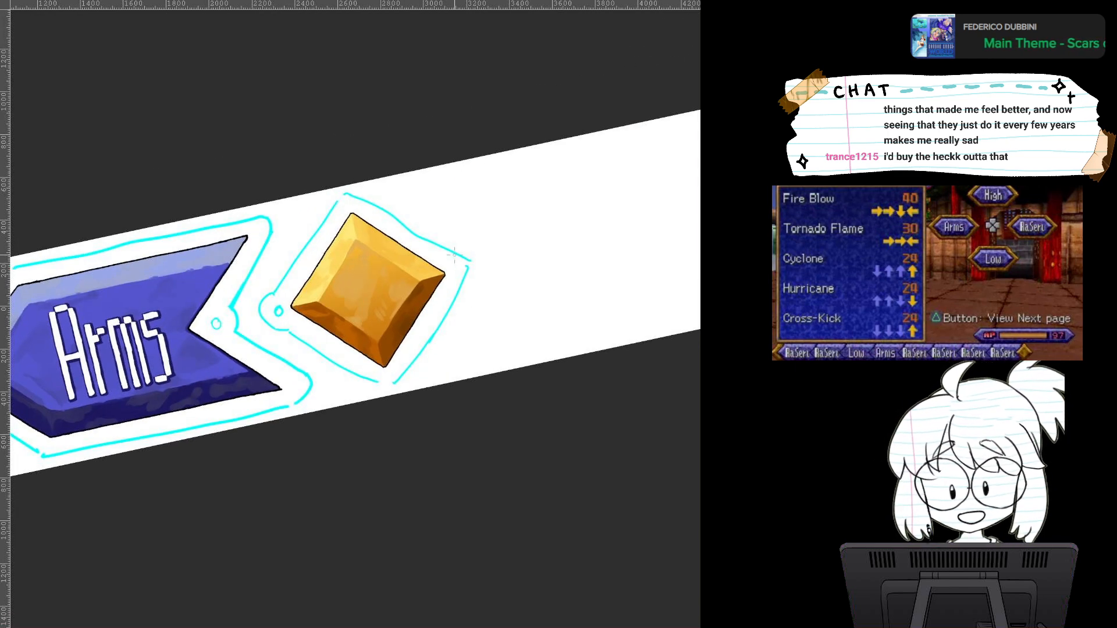
drag(469, 260, 464, 384)
drag(464, 326, 427, 349)
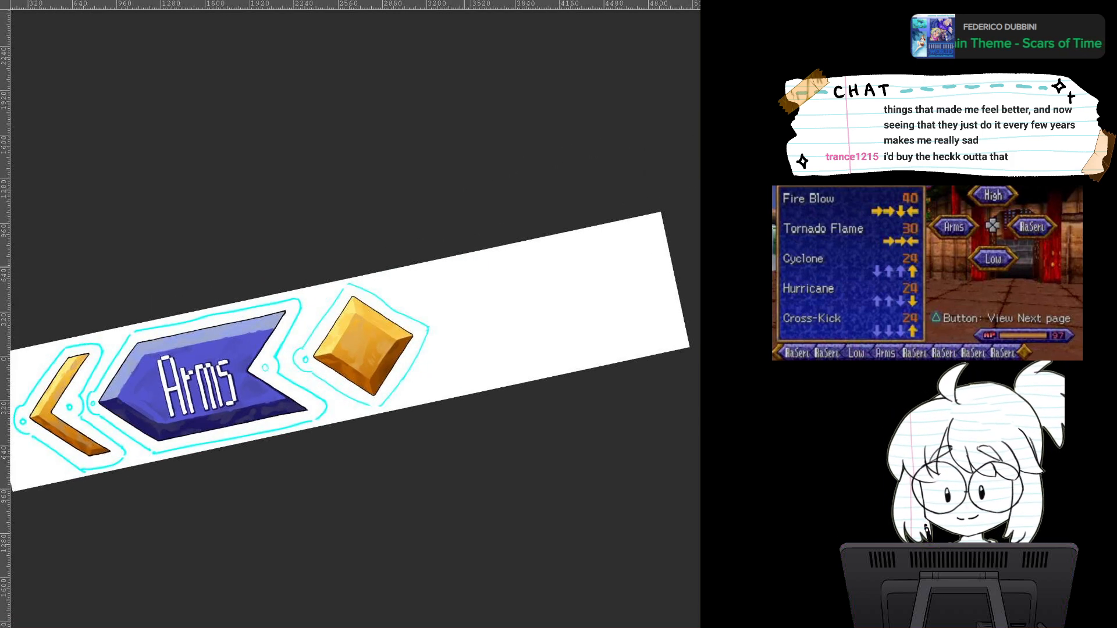
drag(487, 390, 487, 276)
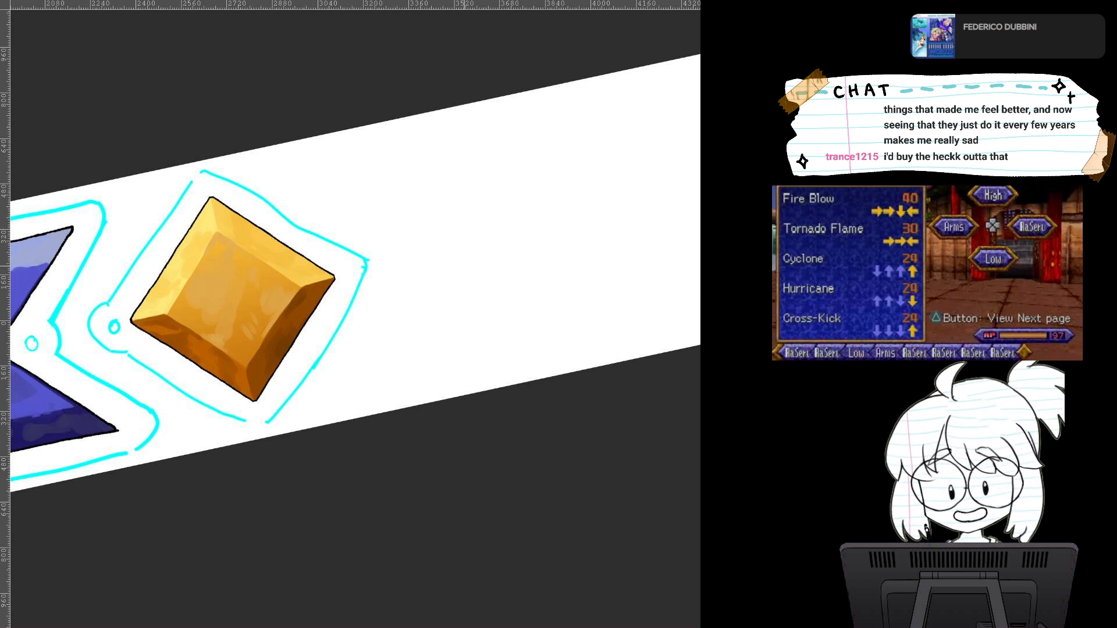
scroll(507, 377, down, 3)
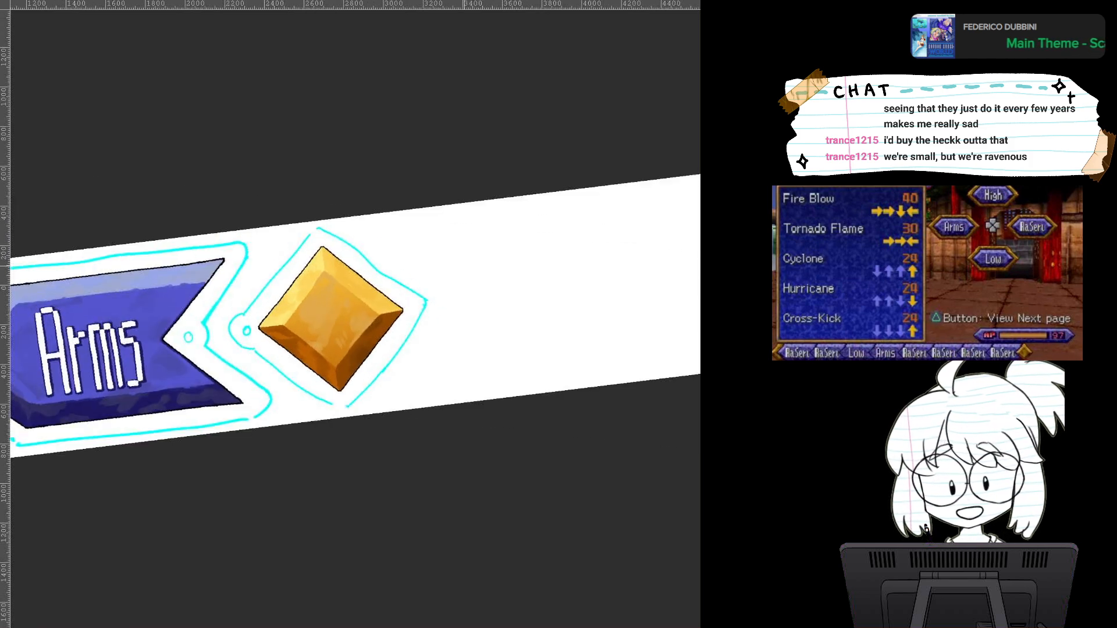
scroll(349, 333, down, 2)
drag(464, 266, 636, 237)
key(5)
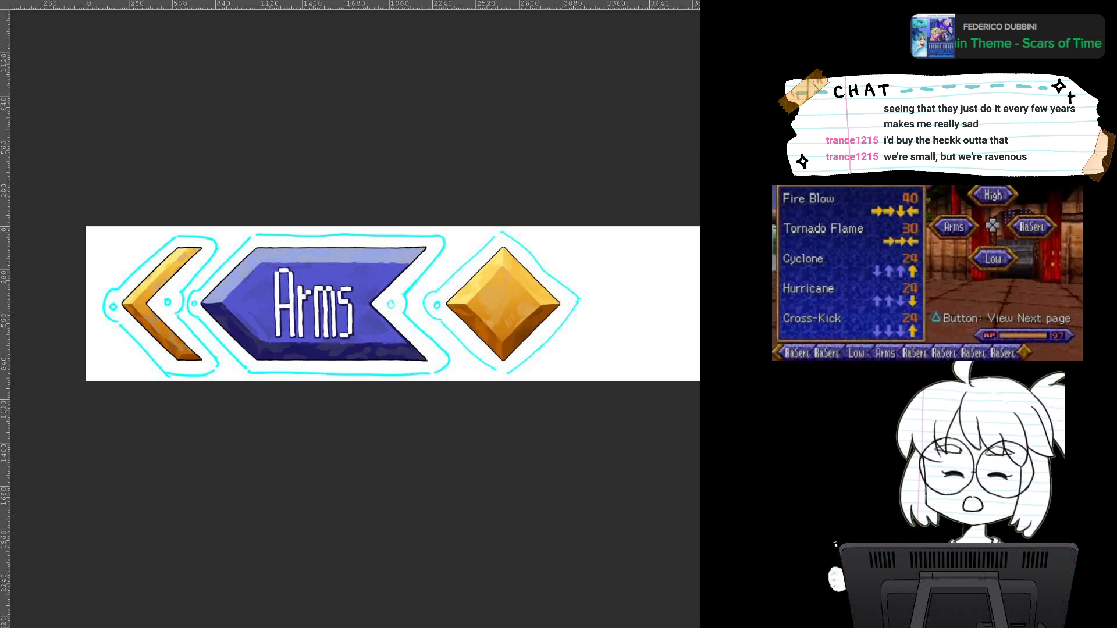
Step: Hide the banner's Arms lettering and show the RaSeru lettering in its place
key(ctrl+z)
key(ctrl+shift+z)
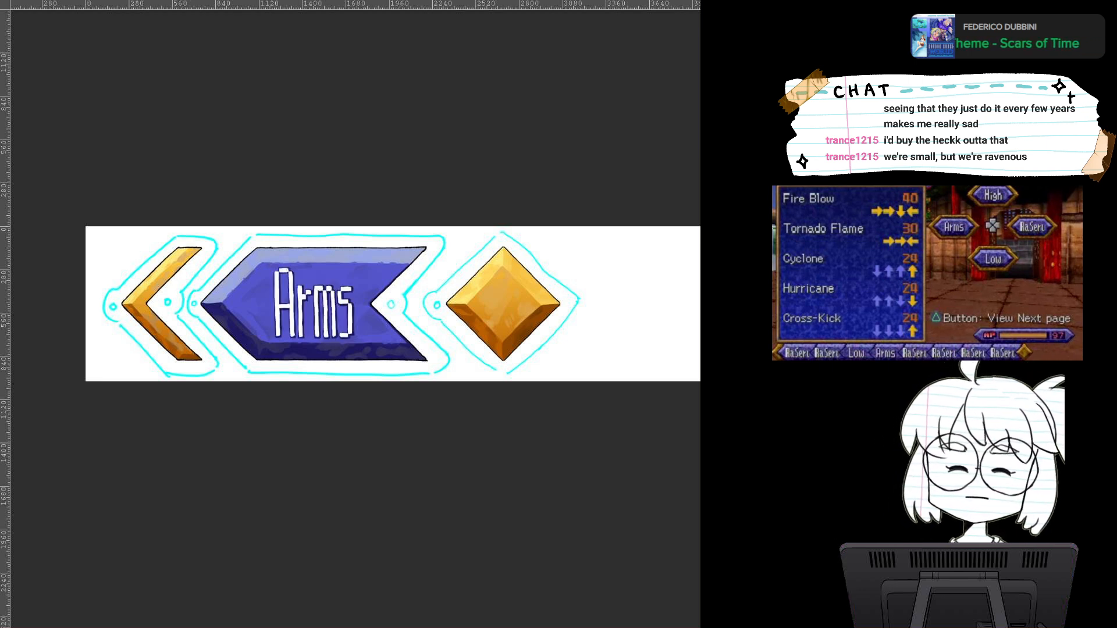
key(ctrl+z)
key(ctrl+shift+z)
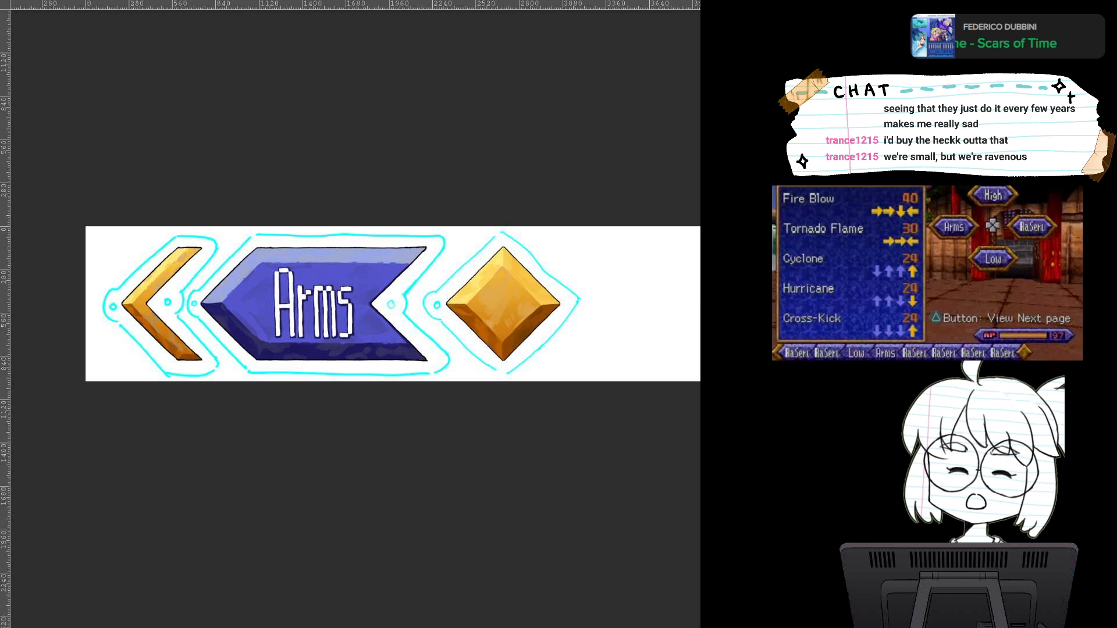
key(ctrl+z)
key(ctrl+z)
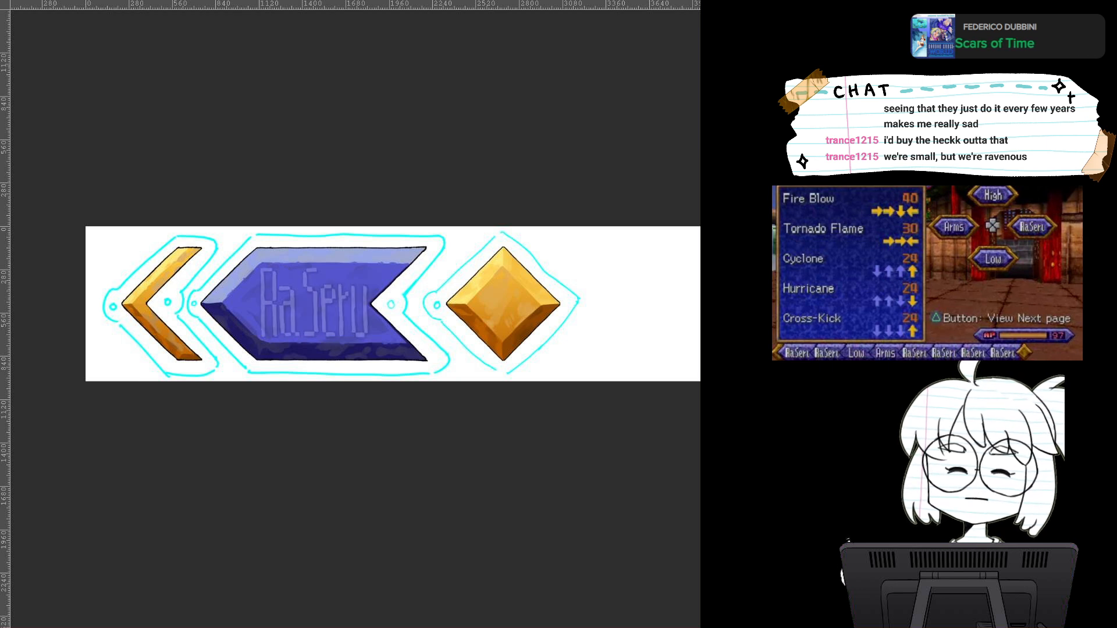
key(ctrl+z)
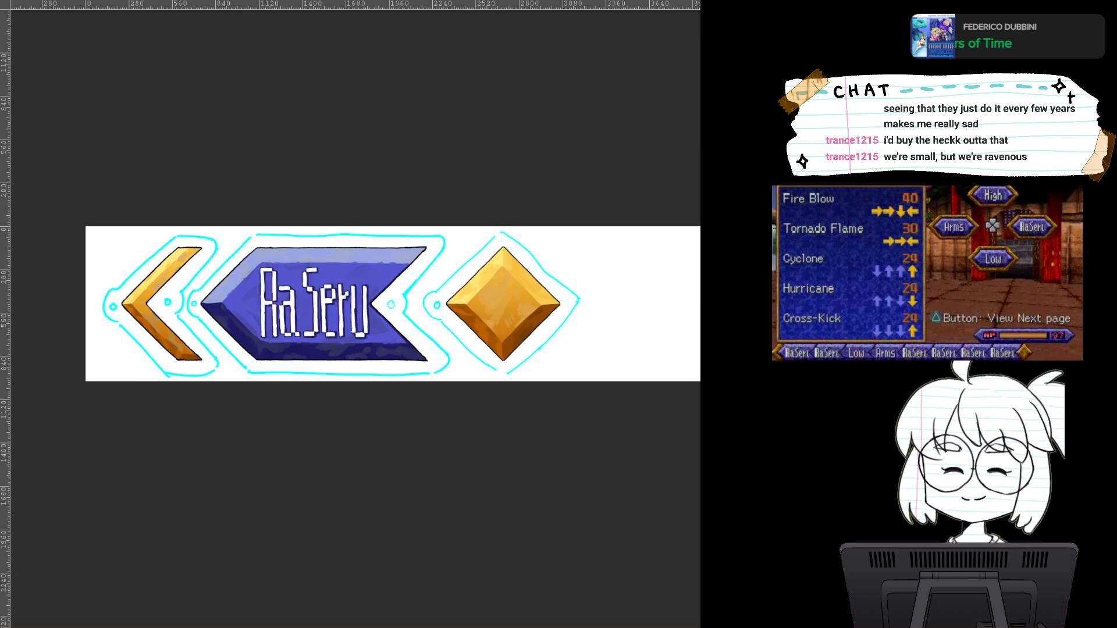
Step: Hide the RaSeru lettering and show the Low lettering on the blue banner
key(ctrl+shift+z)
key(ctrl+shift+z)
key(ctrl+shift+z)
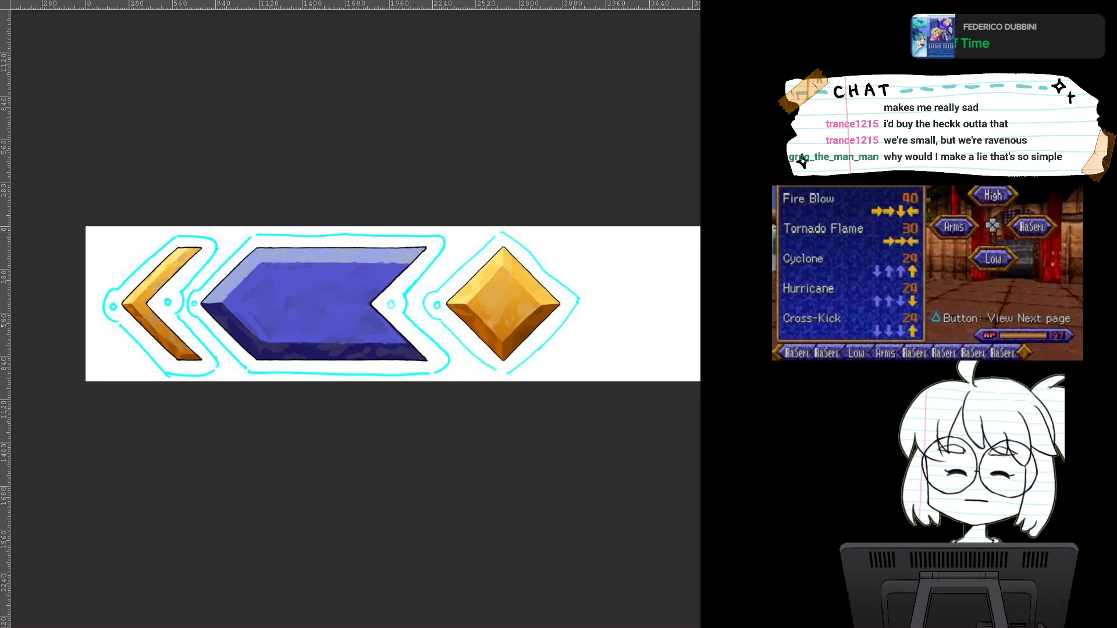
key(ctrl+z)
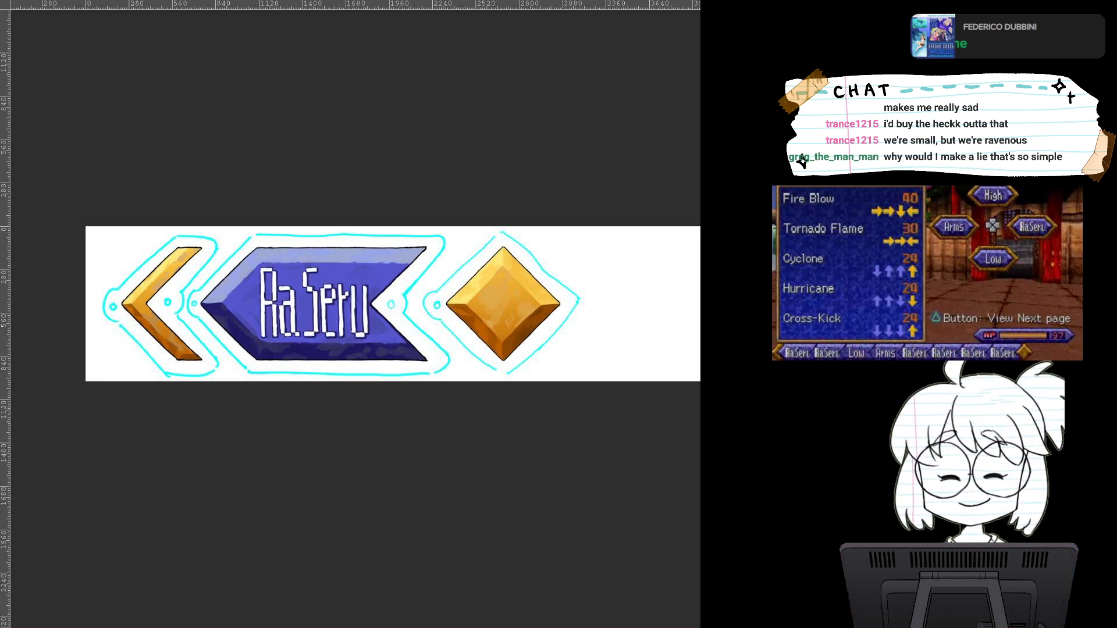
key(ctrl+shift+z)
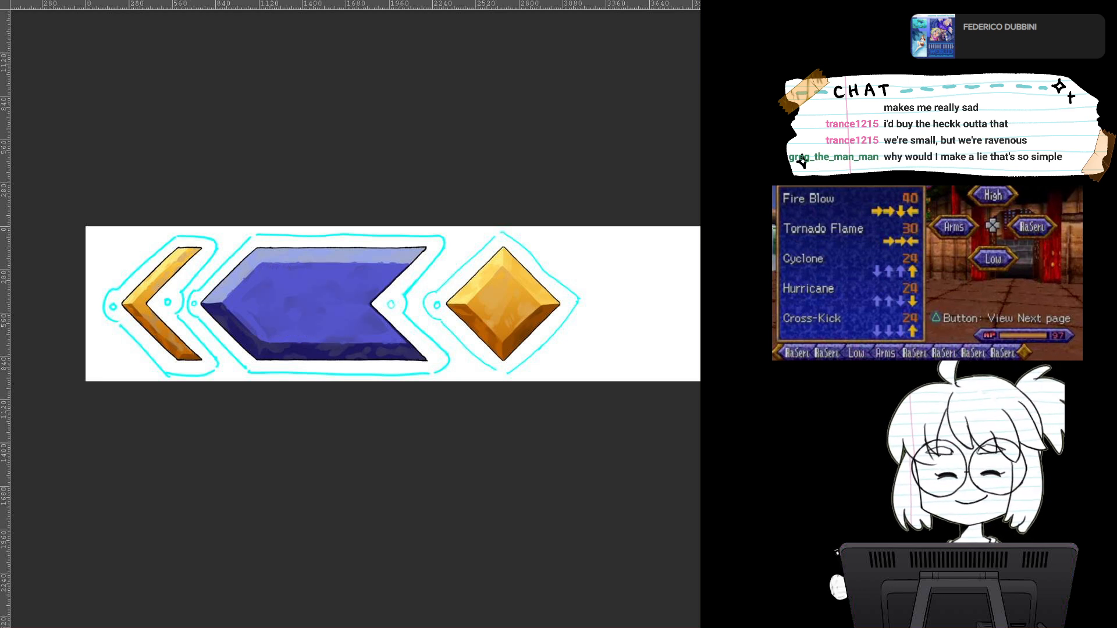
key(ctrl+z)
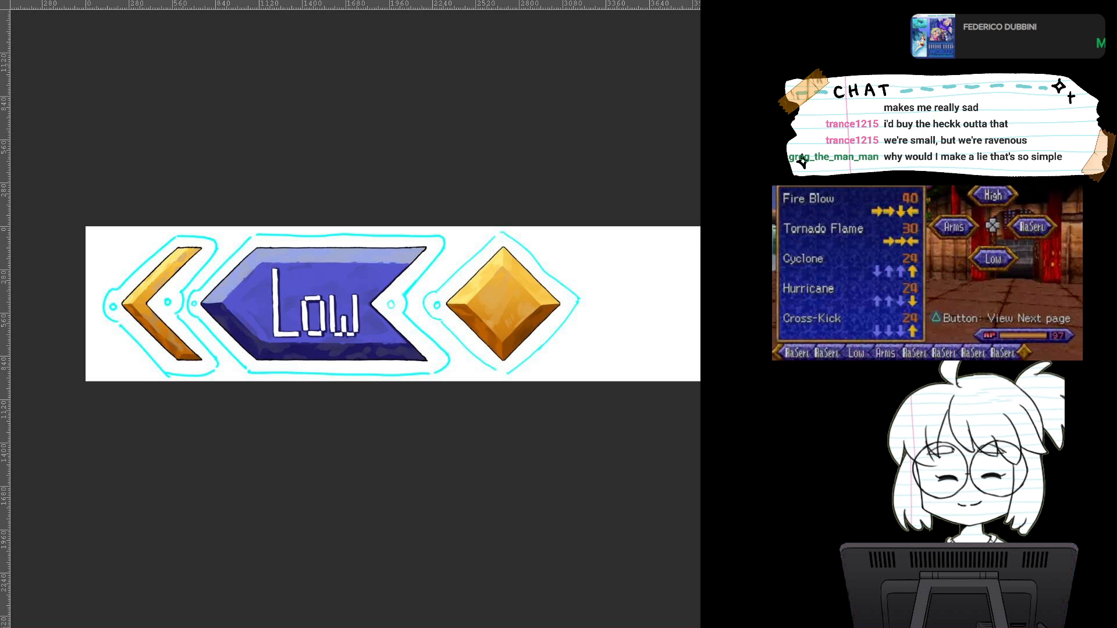
Step: Replace the Low lettering on the blue banner with the High lettering
key(ctrl+shift+z)
key(ctrl+z)
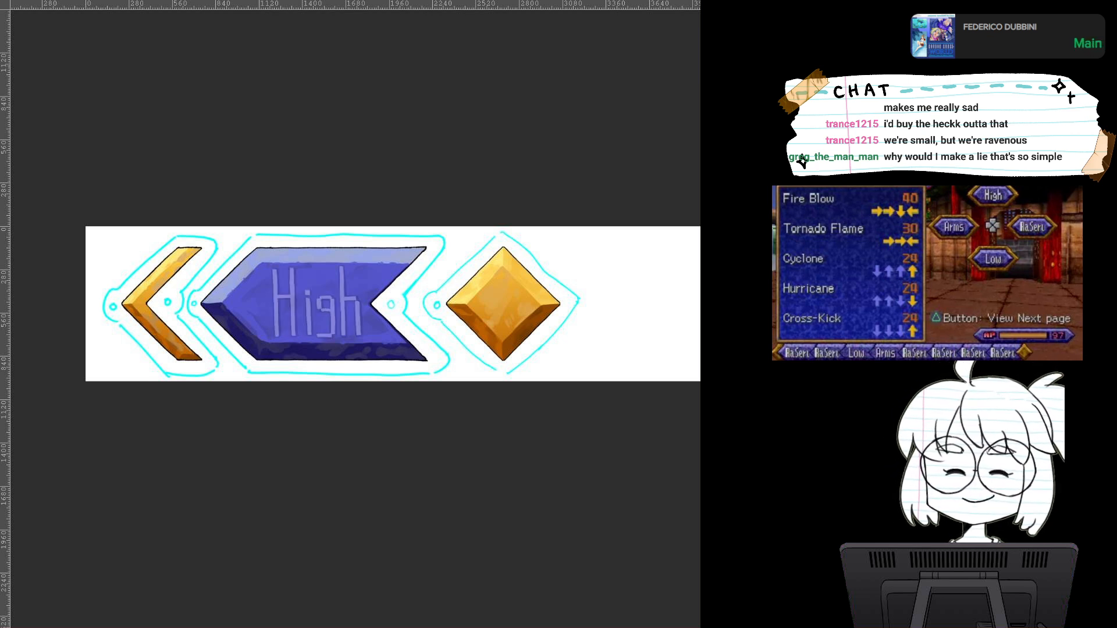
key(ctrl+z)
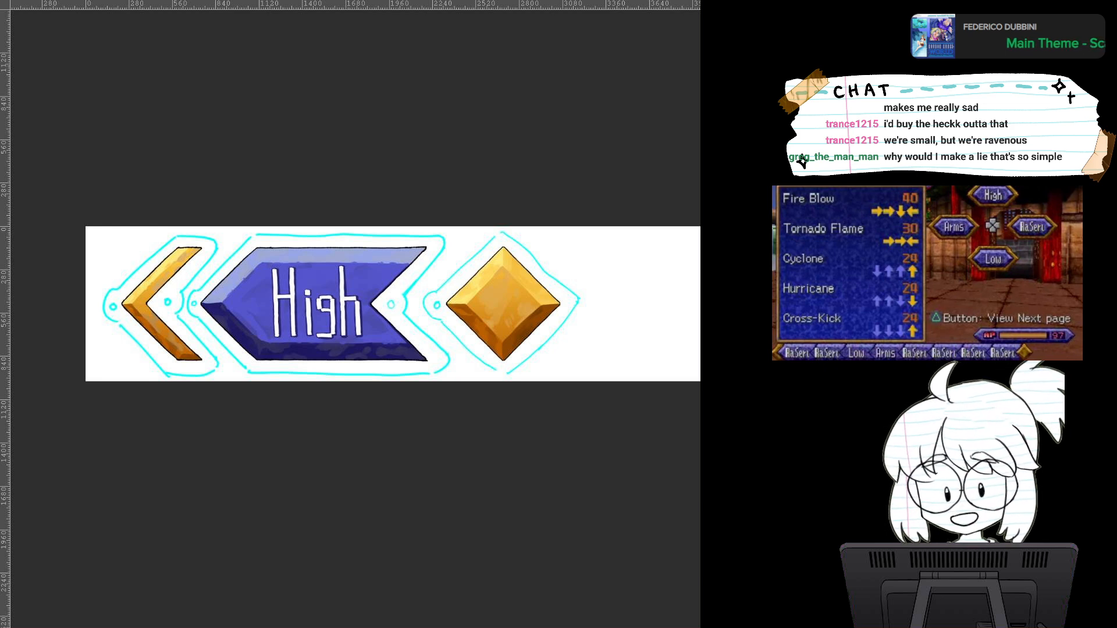
Step: Turn on mirrored painting across a horizontal axis running through the centre of the chevron and banner
drag(349, 303, 655, 311)
scroll(464, 324, up, 3)
scroll(422, 324, up, 3)
scroll(427, 319, down, 2)
scroll(669, 299, down, 1)
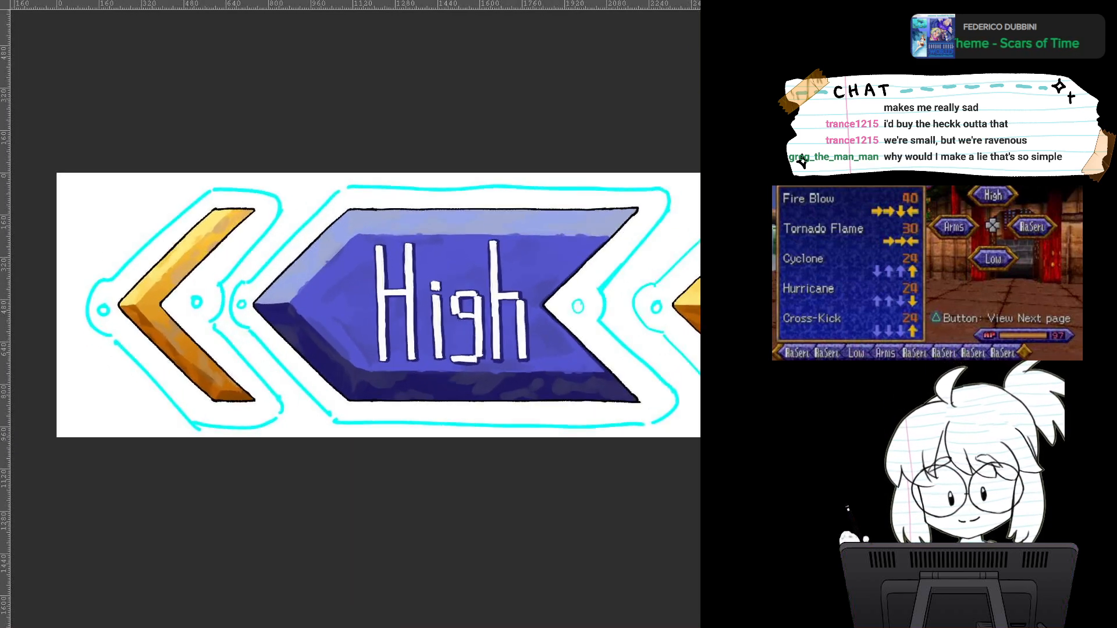
scroll(669, 299, up, 2)
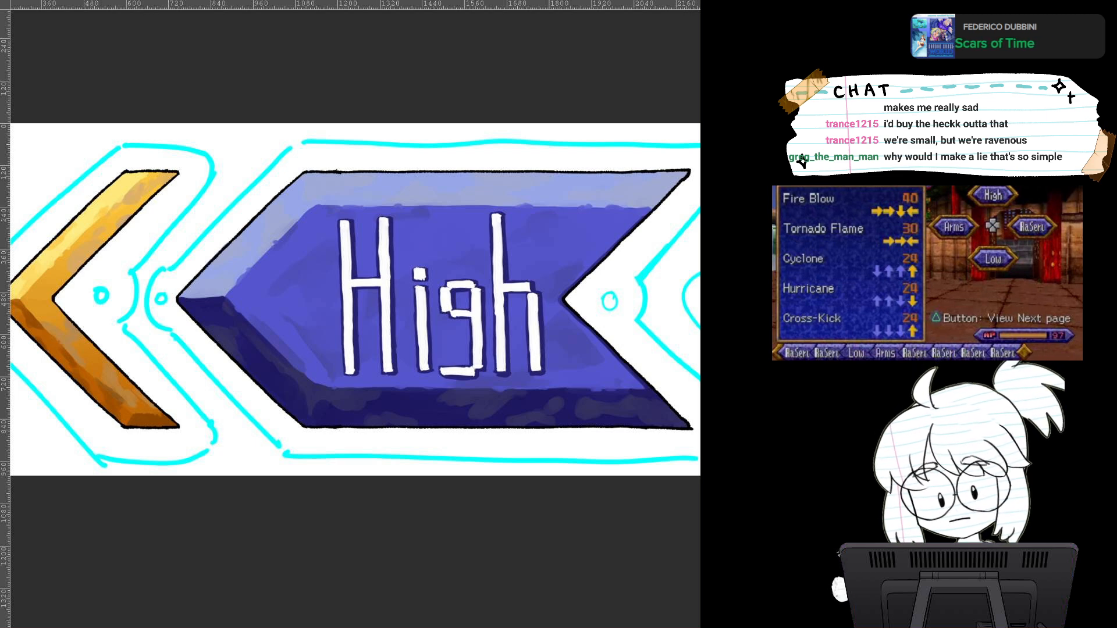
scroll(452, 407, down, 2)
drag(452, 407, 553, 458)
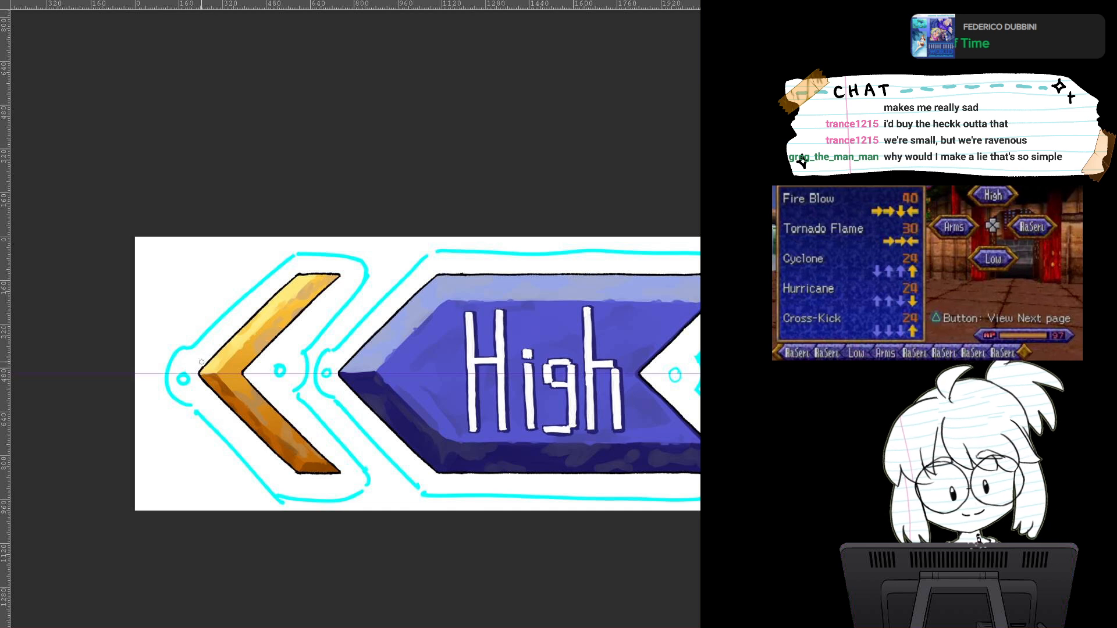
Step: Try a thick black outline around the gold chevron, mirrored across the horizontal centre axis
mouse_move(197, 370)
mouse_down()
mouse_move(299, 269)
mouse_move(197, 372)
mouse_move(292, 277)
mouse_move(340, 273)
mouse_move(250, 381)
mouse_up()
key(ctrl+z)
scroll(250, 381, down, 1)
drag(506, 404, 469, 343)
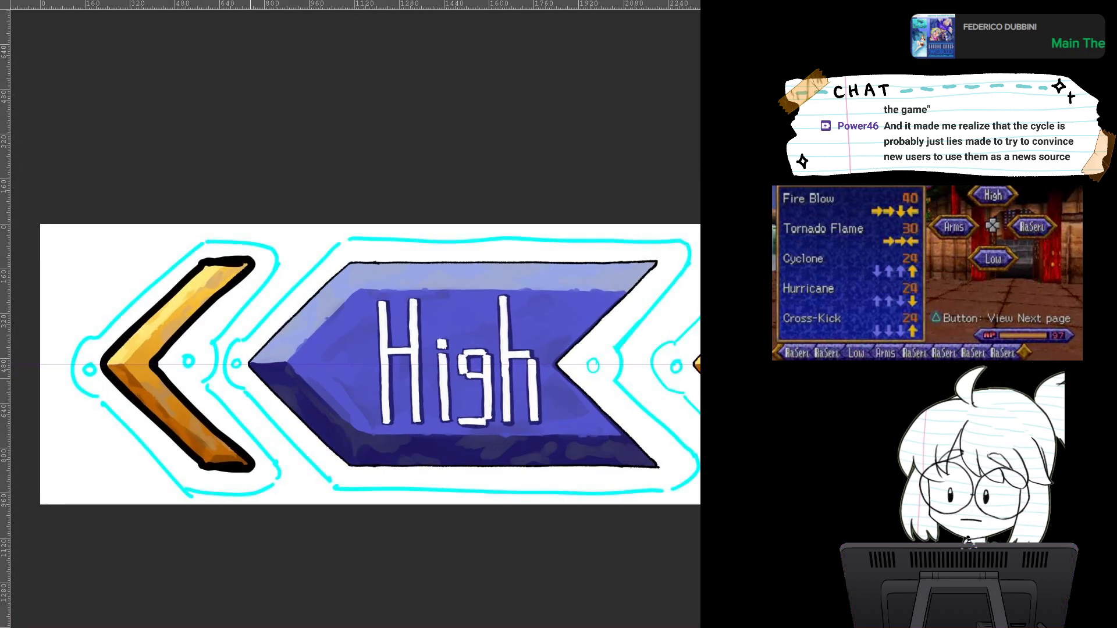
Step: Try thick black mirrored outlines around the High banner and the gold diamond
mouse_move(249, 361)
mouse_down()
mouse_move(358, 253)
mouse_move(355, 268)
mouse_move(362, 257)
mouse_move(662, 256)
mouse_move(573, 363)
mouse_up()
key(ctrl+z)
drag(526, 439, 331, 492)
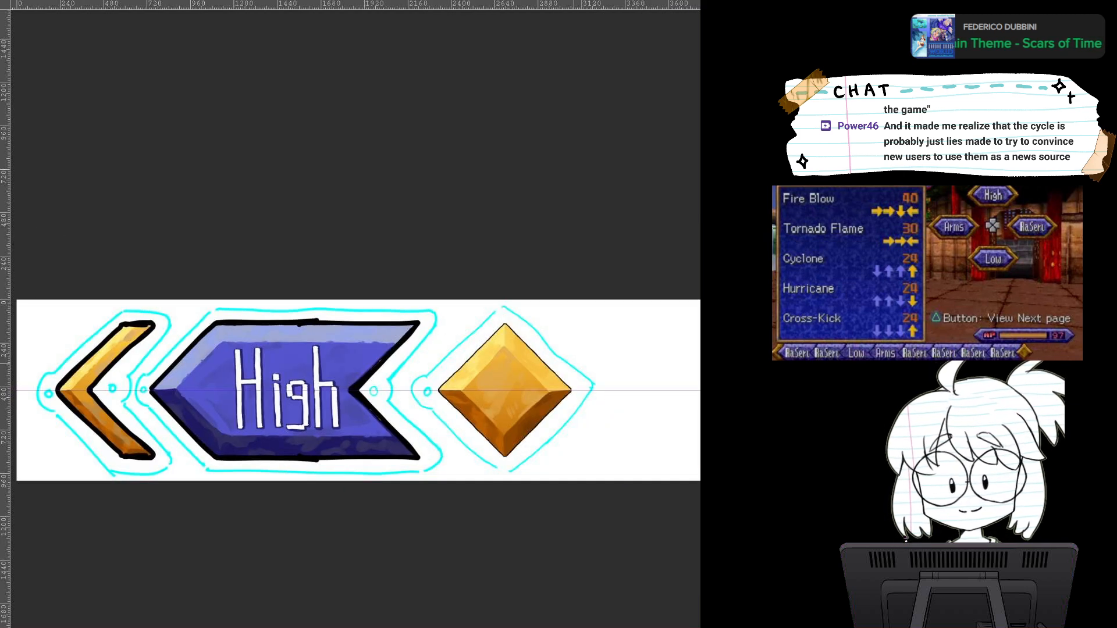
mouse_move(440, 387)
mouse_down()
mouse_move(503, 325)
mouse_move(434, 390)
mouse_up()
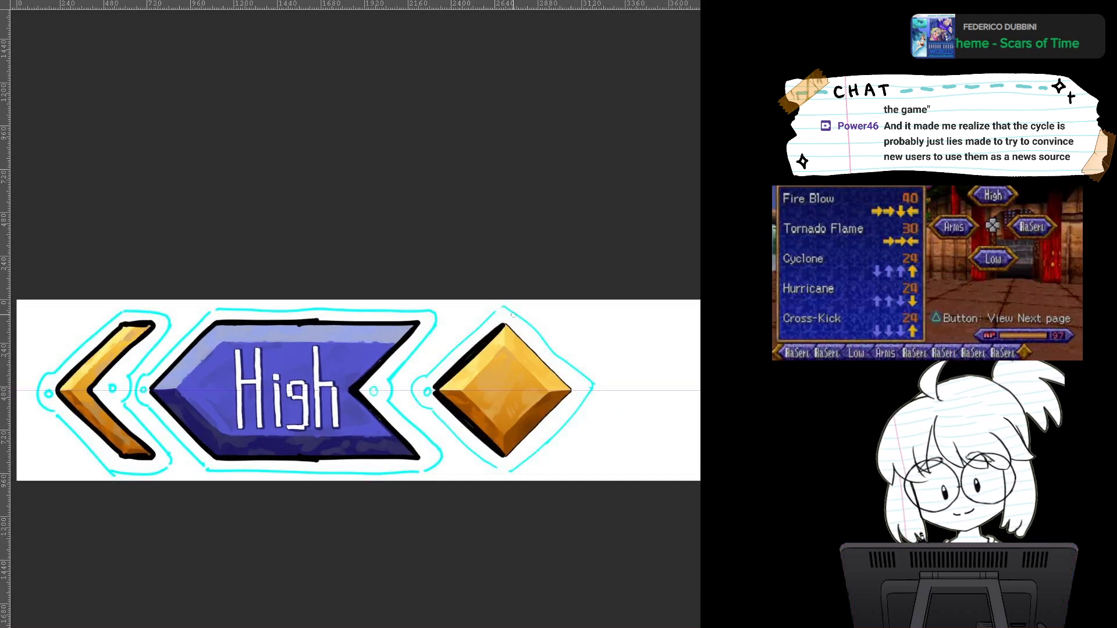
mouse_move(506, 324)
mouse_down()
mouse_move(570, 390)
mouse_move(565, 517)
mouse_move(564, 387)
mouse_up()
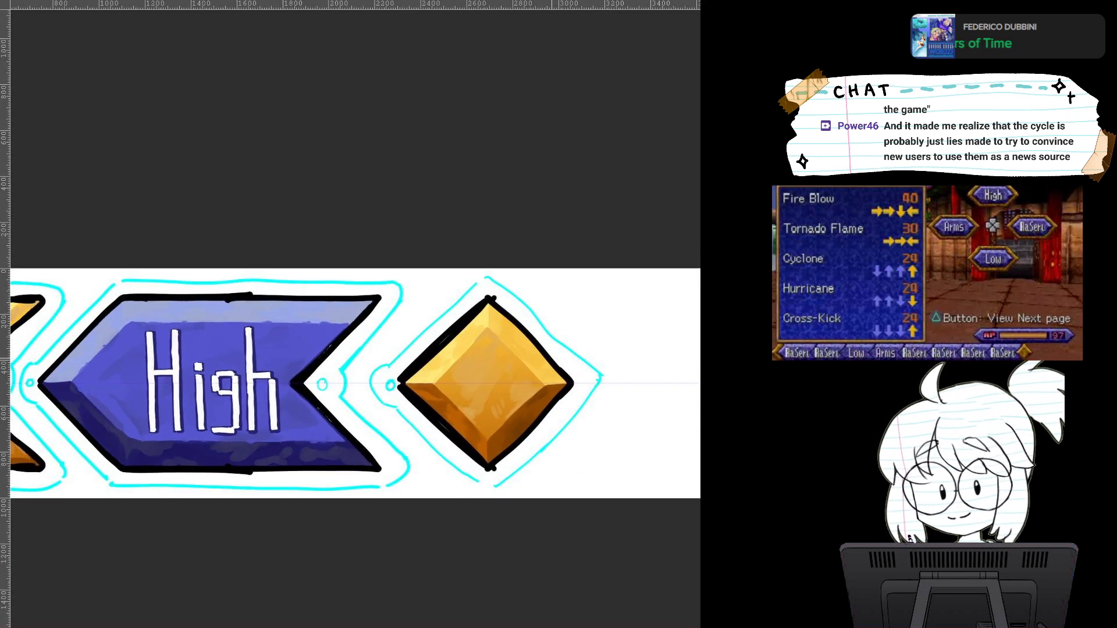
Step: Undo all the thick black outline strokes around the diamond, banner and chevron
drag(341, 437, 552, 359)
key(ctrl+z)
key(ctrl+z)
key(ctrl+z)
key(ctrl+z)
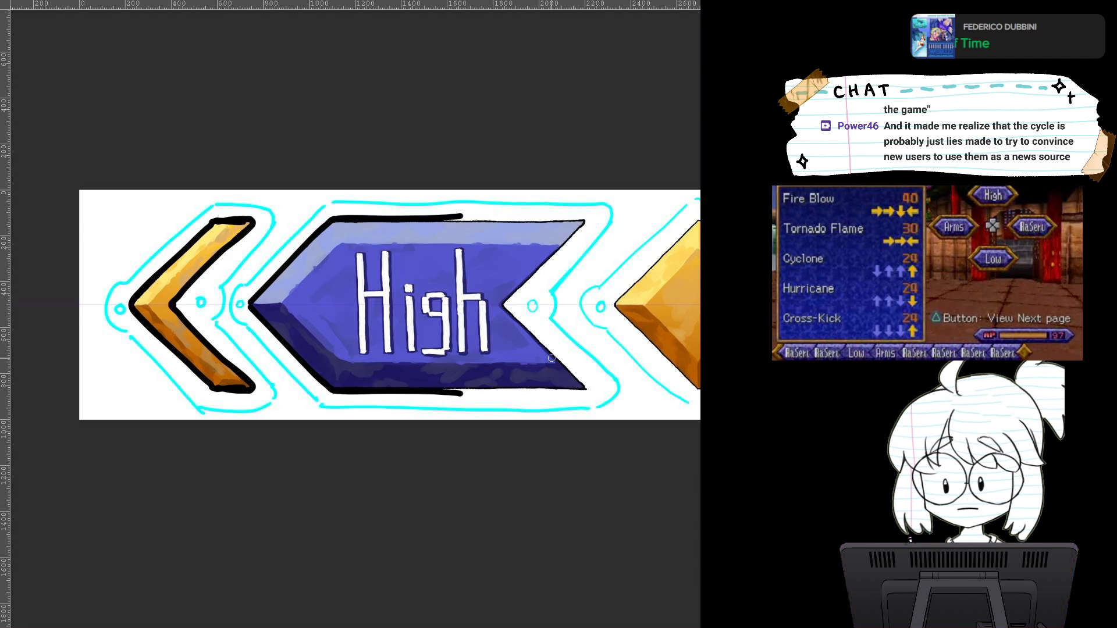
key(ctrl+z)
key(ctrl+z)
key(ctrl+z)
key(ctrl+z)
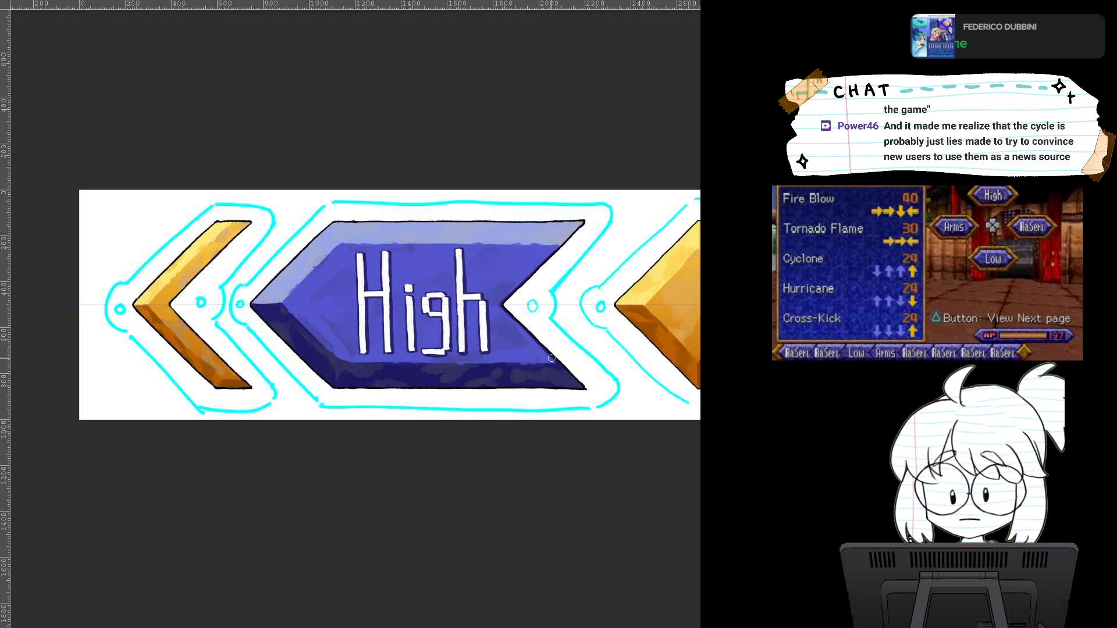
Step: Examine the chevron, High banner and diamond together, checking the artwork and cyan outlines up close, as a whole strip and tilted
drag(552, 359, 346, 397)
mouse_move(542, 453)
mouse_down()
mouse_move(542, 492)
mouse_move(542, 443)
mouse_move(542, 462)
mouse_up()
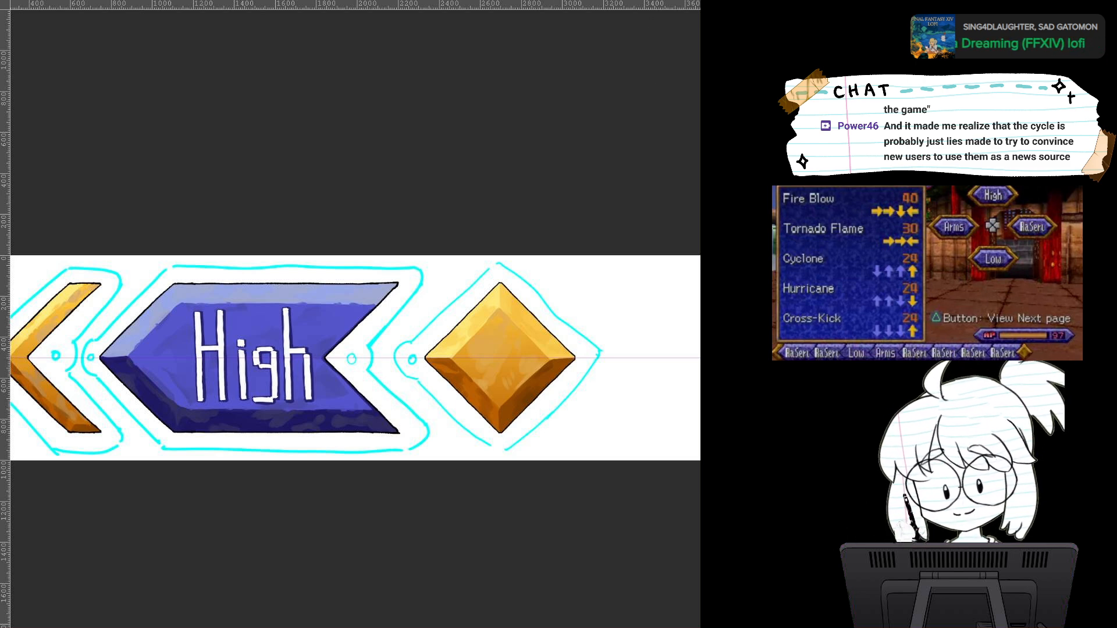
scroll(457, 351, up, 2)
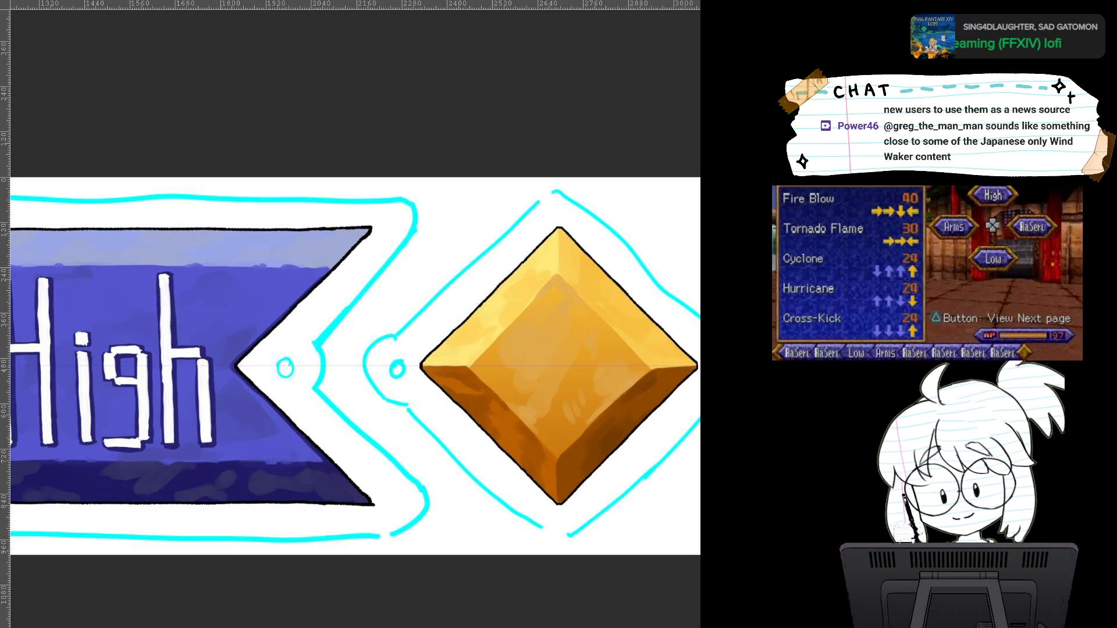
scroll(453, 361, down, 3)
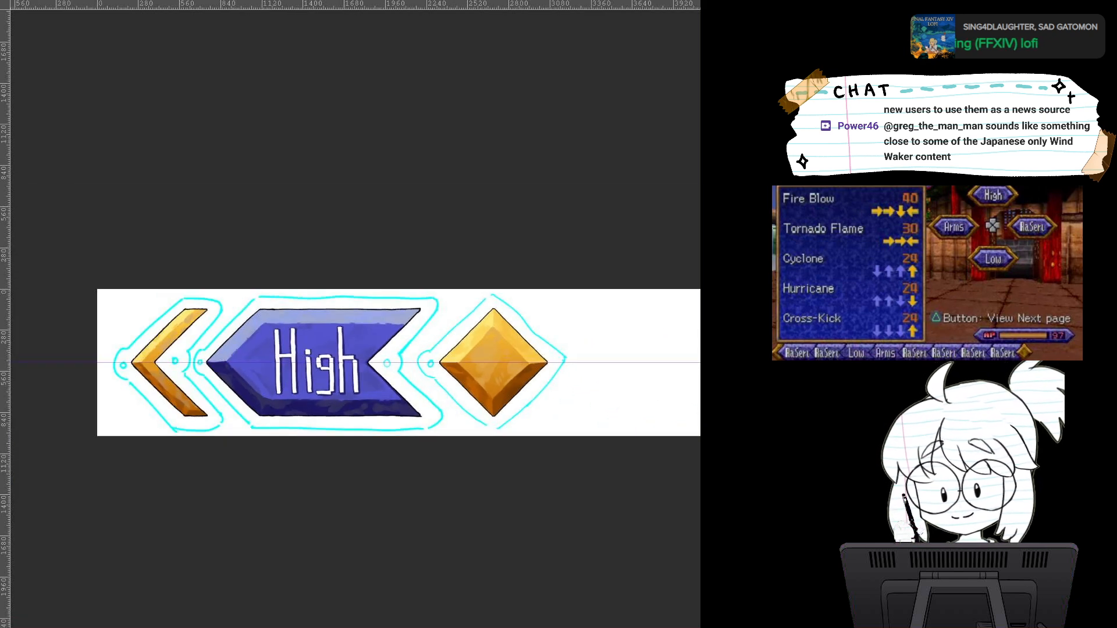
scroll(427, 345, up, 2)
scroll(425, 337, down, 1)
drag(407, 343, 508, 323)
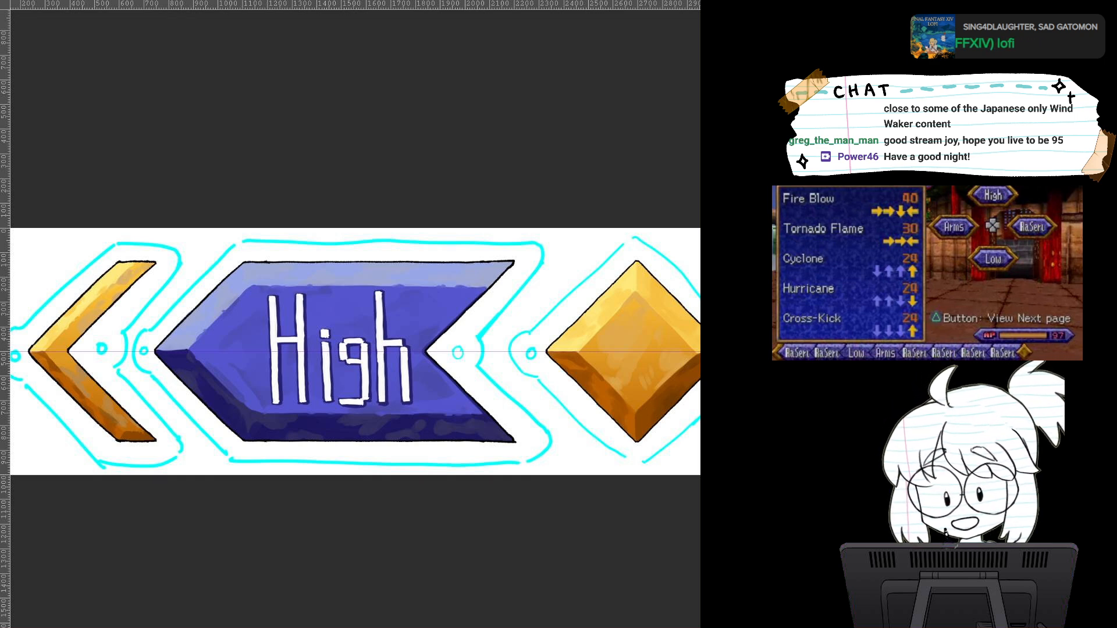
scroll(464, 379, down, 3)
drag(329, 334, 273, 260)
scroll(464, 308, up, 3)
scroll(465, 308, down, 2)
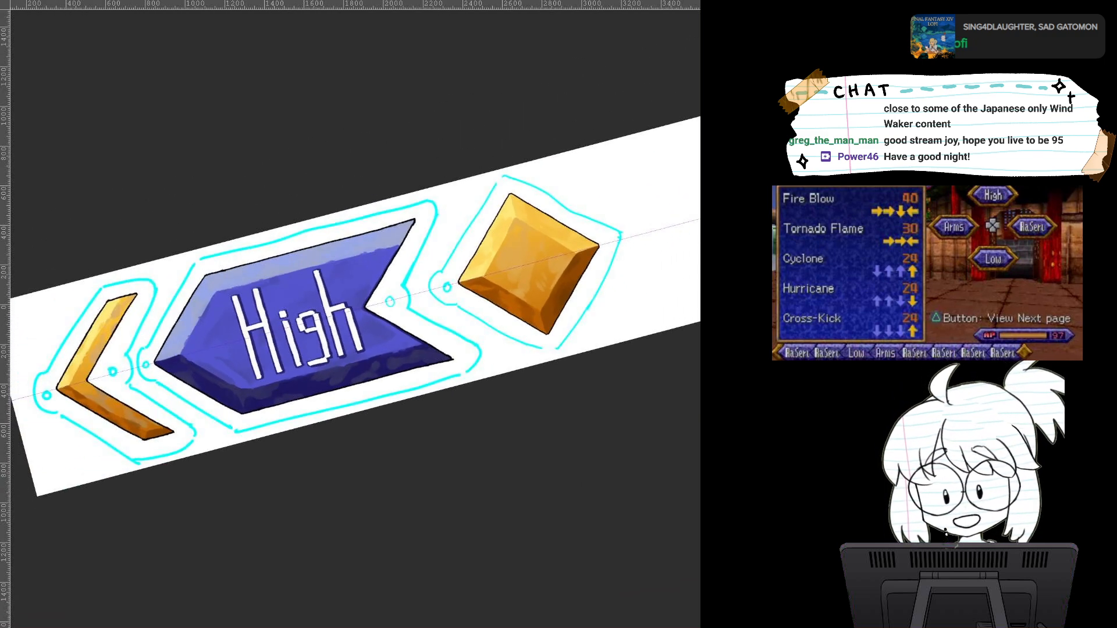